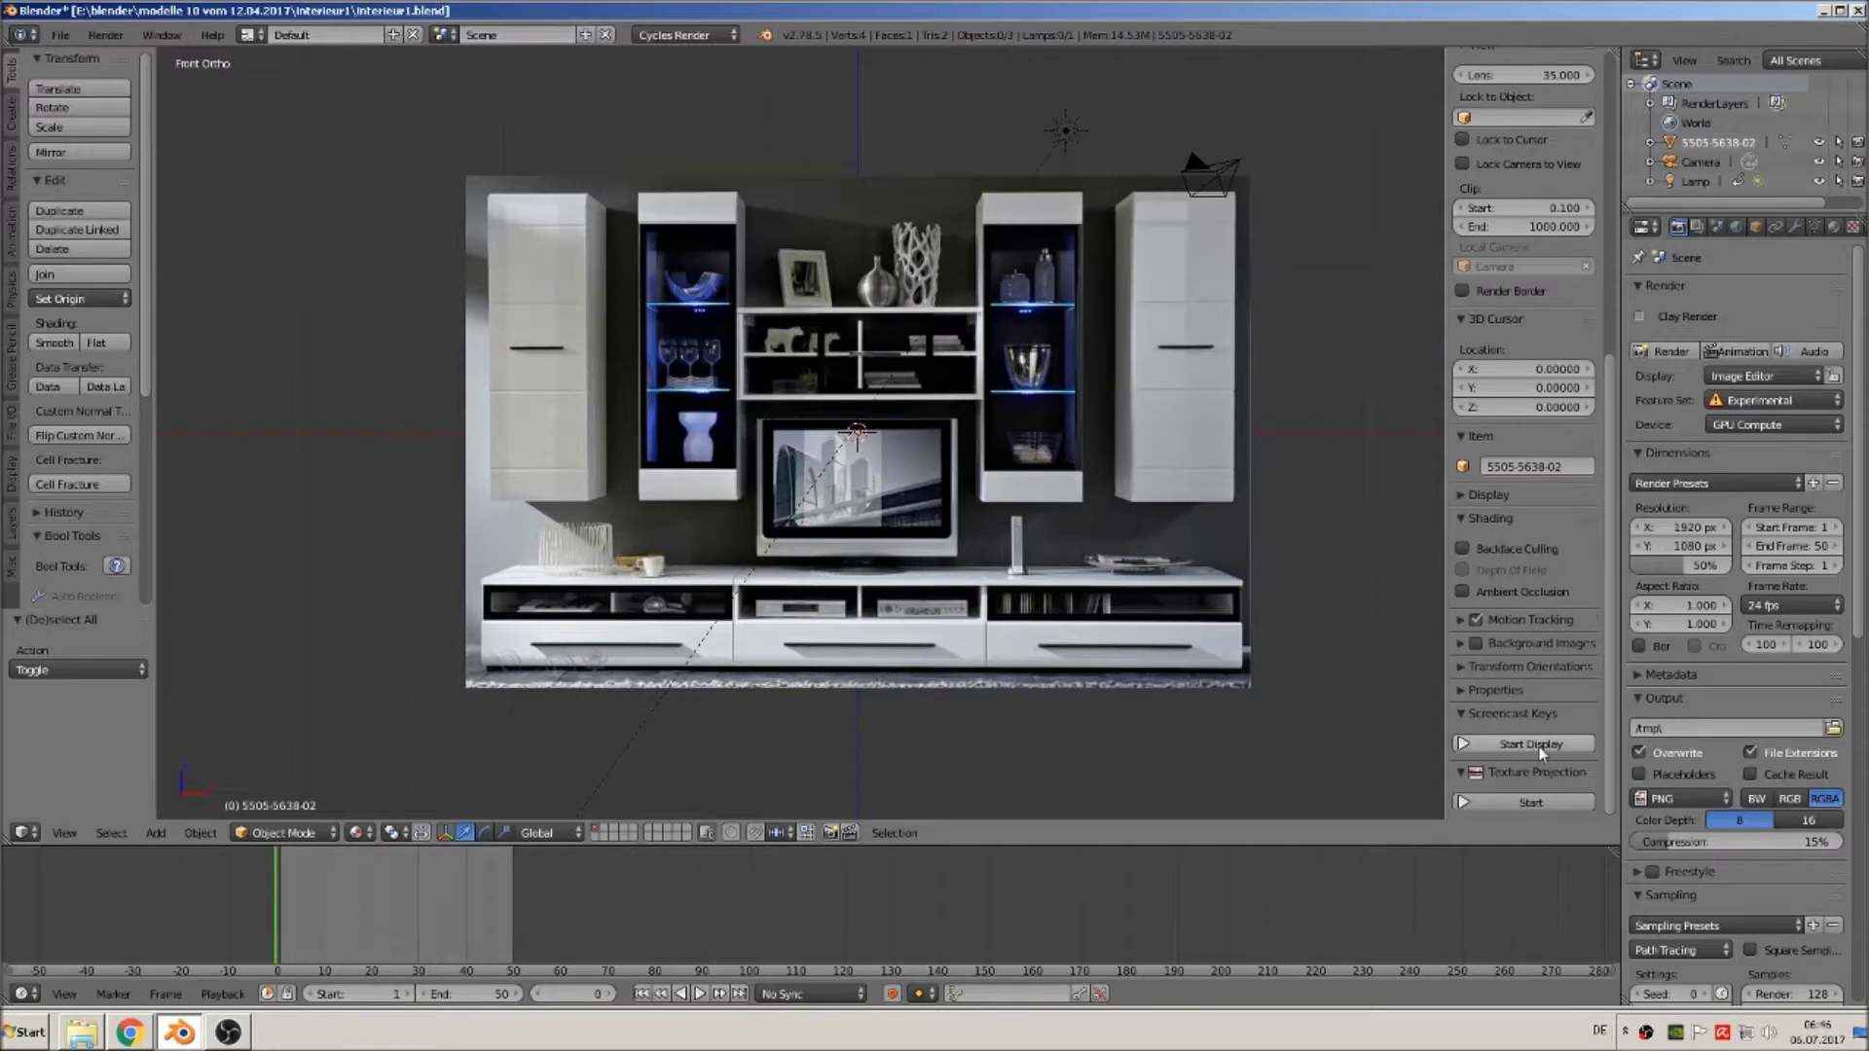
# Add a cube mesh centred on the leftmost tall wall cabinet's door in the reference image.
pyautogui.press('n')
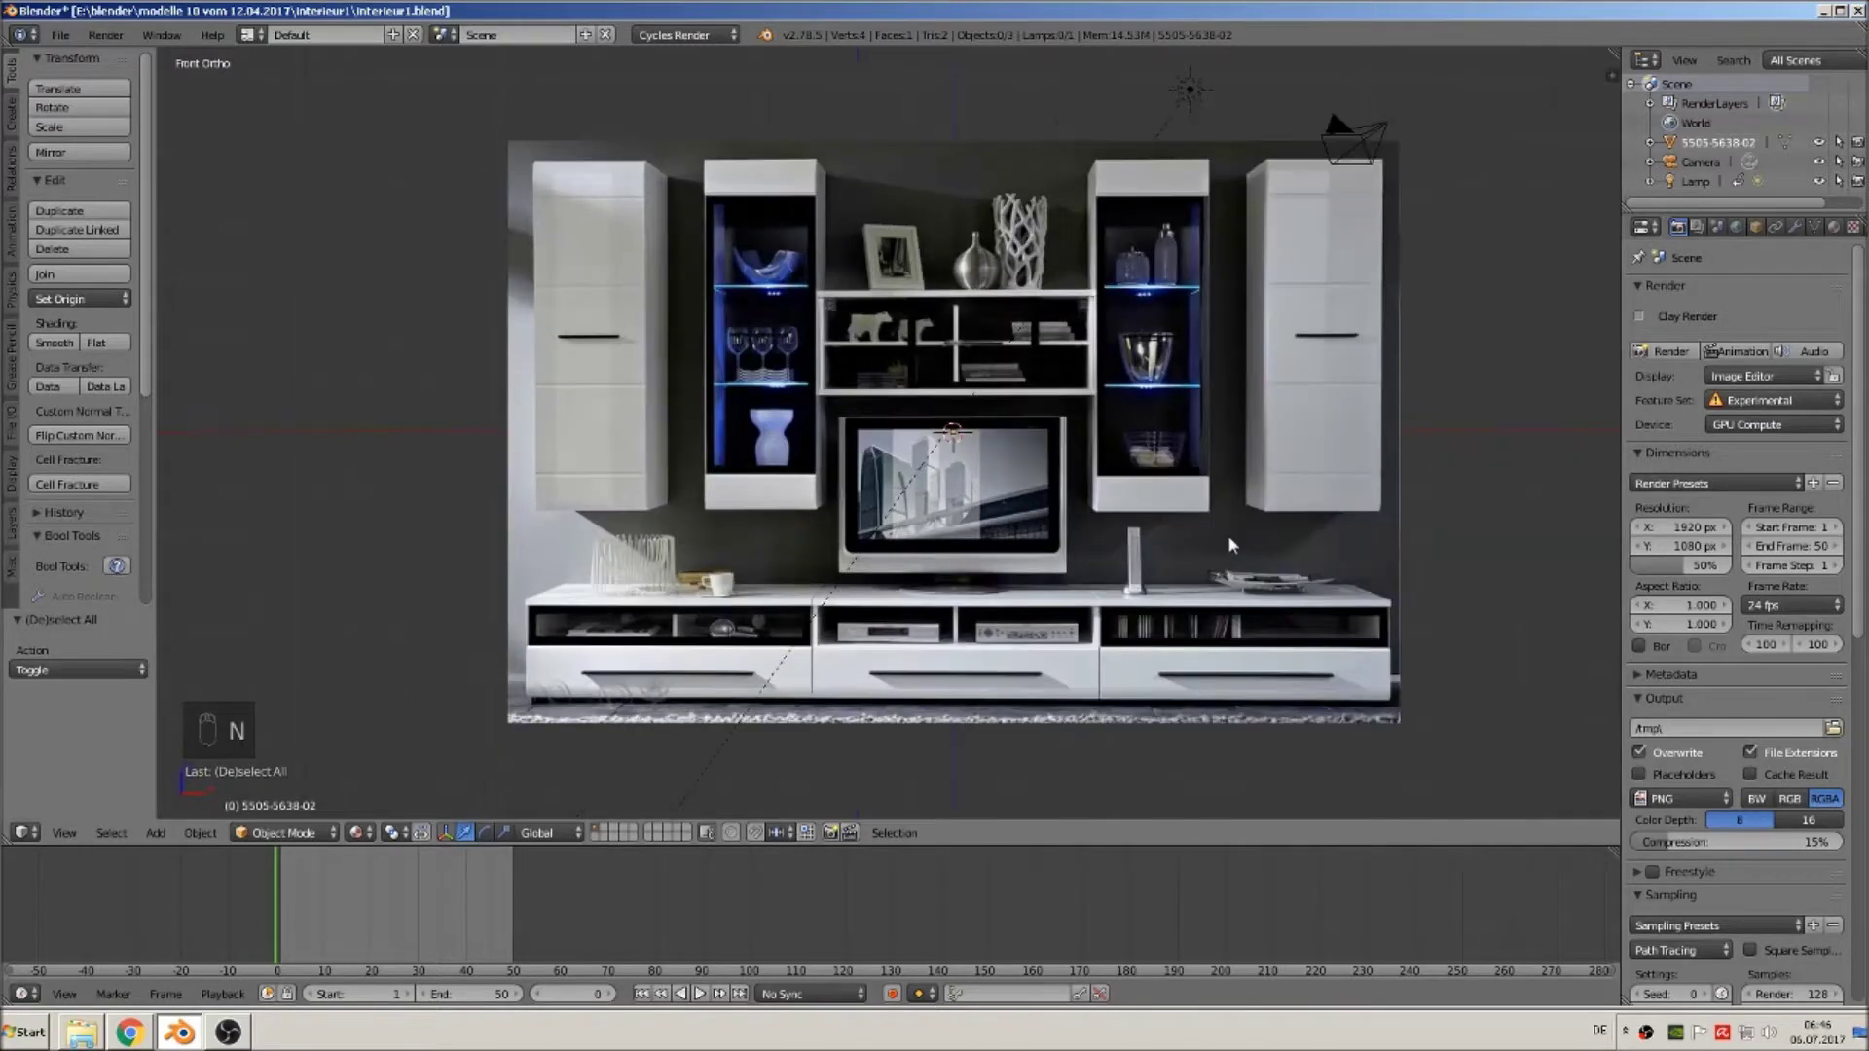
pyautogui.scroll(3, 1084, 559)
pyautogui.keyDown('shift'); pyautogui.scroll(-3, 771, 454); pyautogui.keyUp('shift')
pyautogui.scroll(-4, 744, 408)
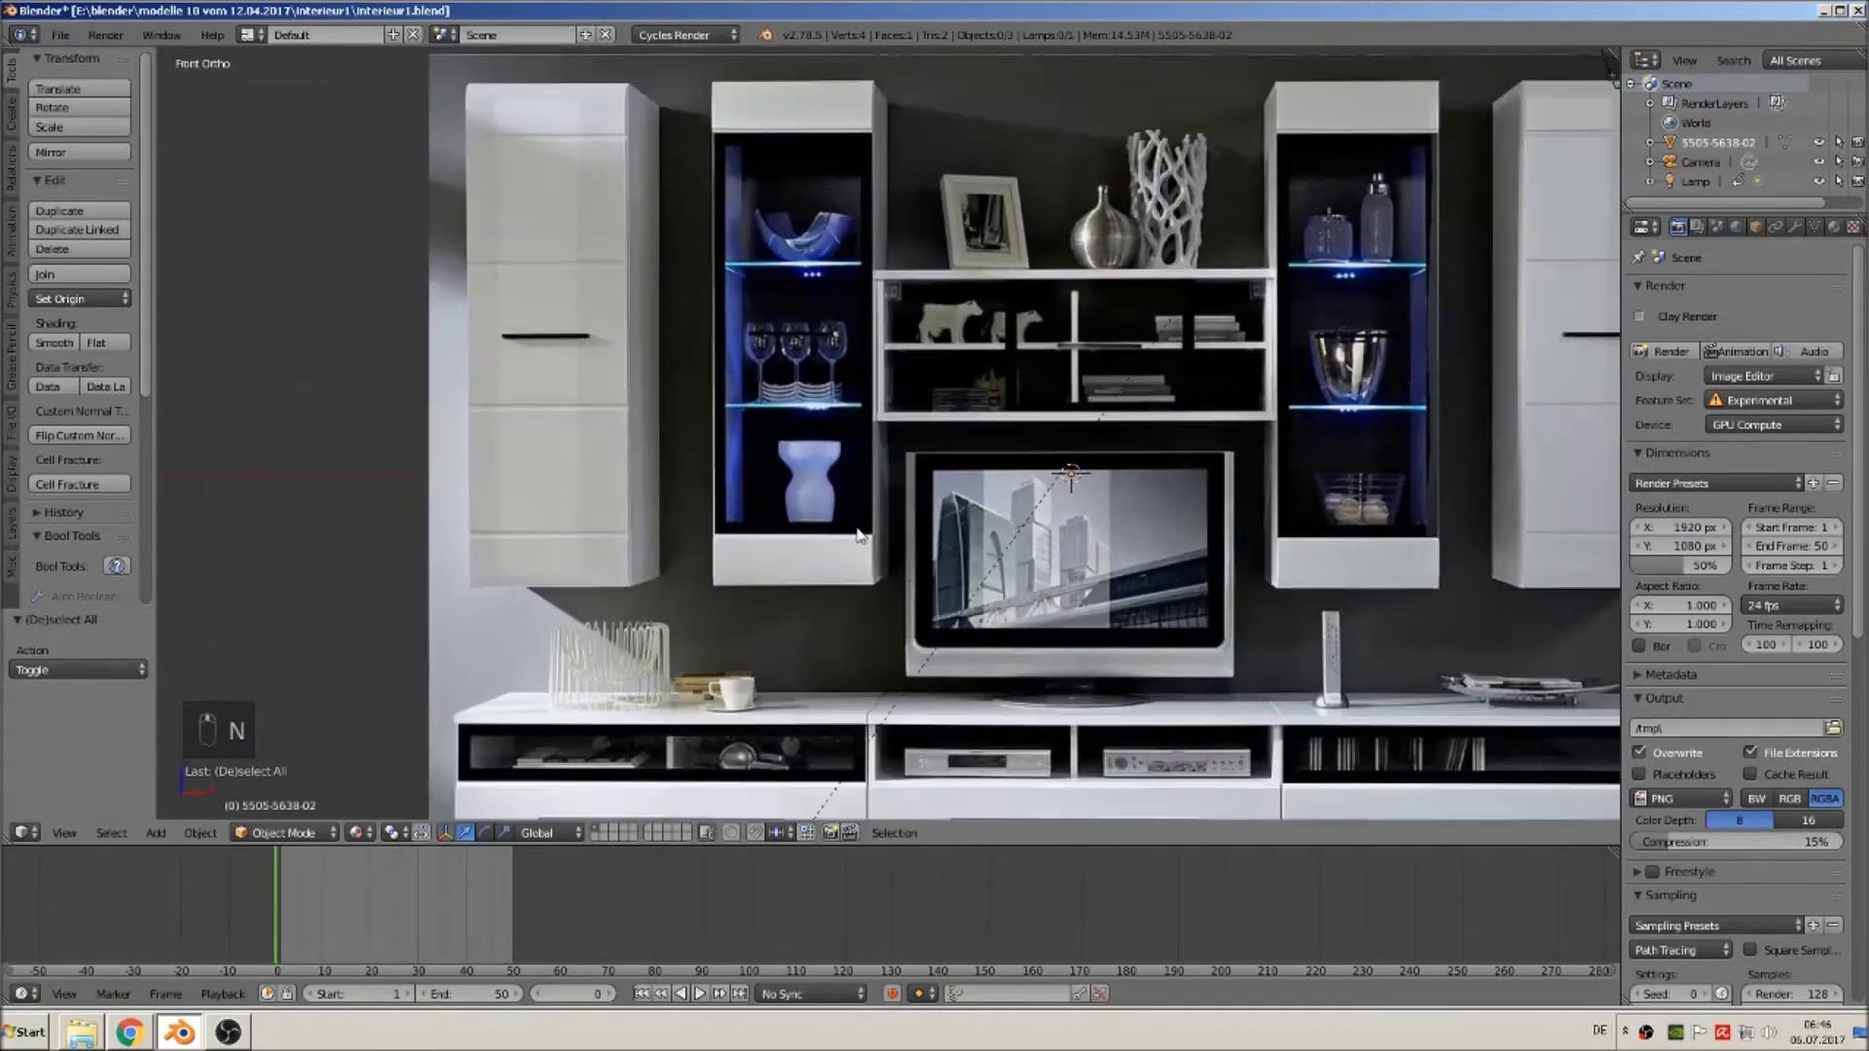
pyautogui.click(155, 832)
pyautogui.moveTo(182, 809)
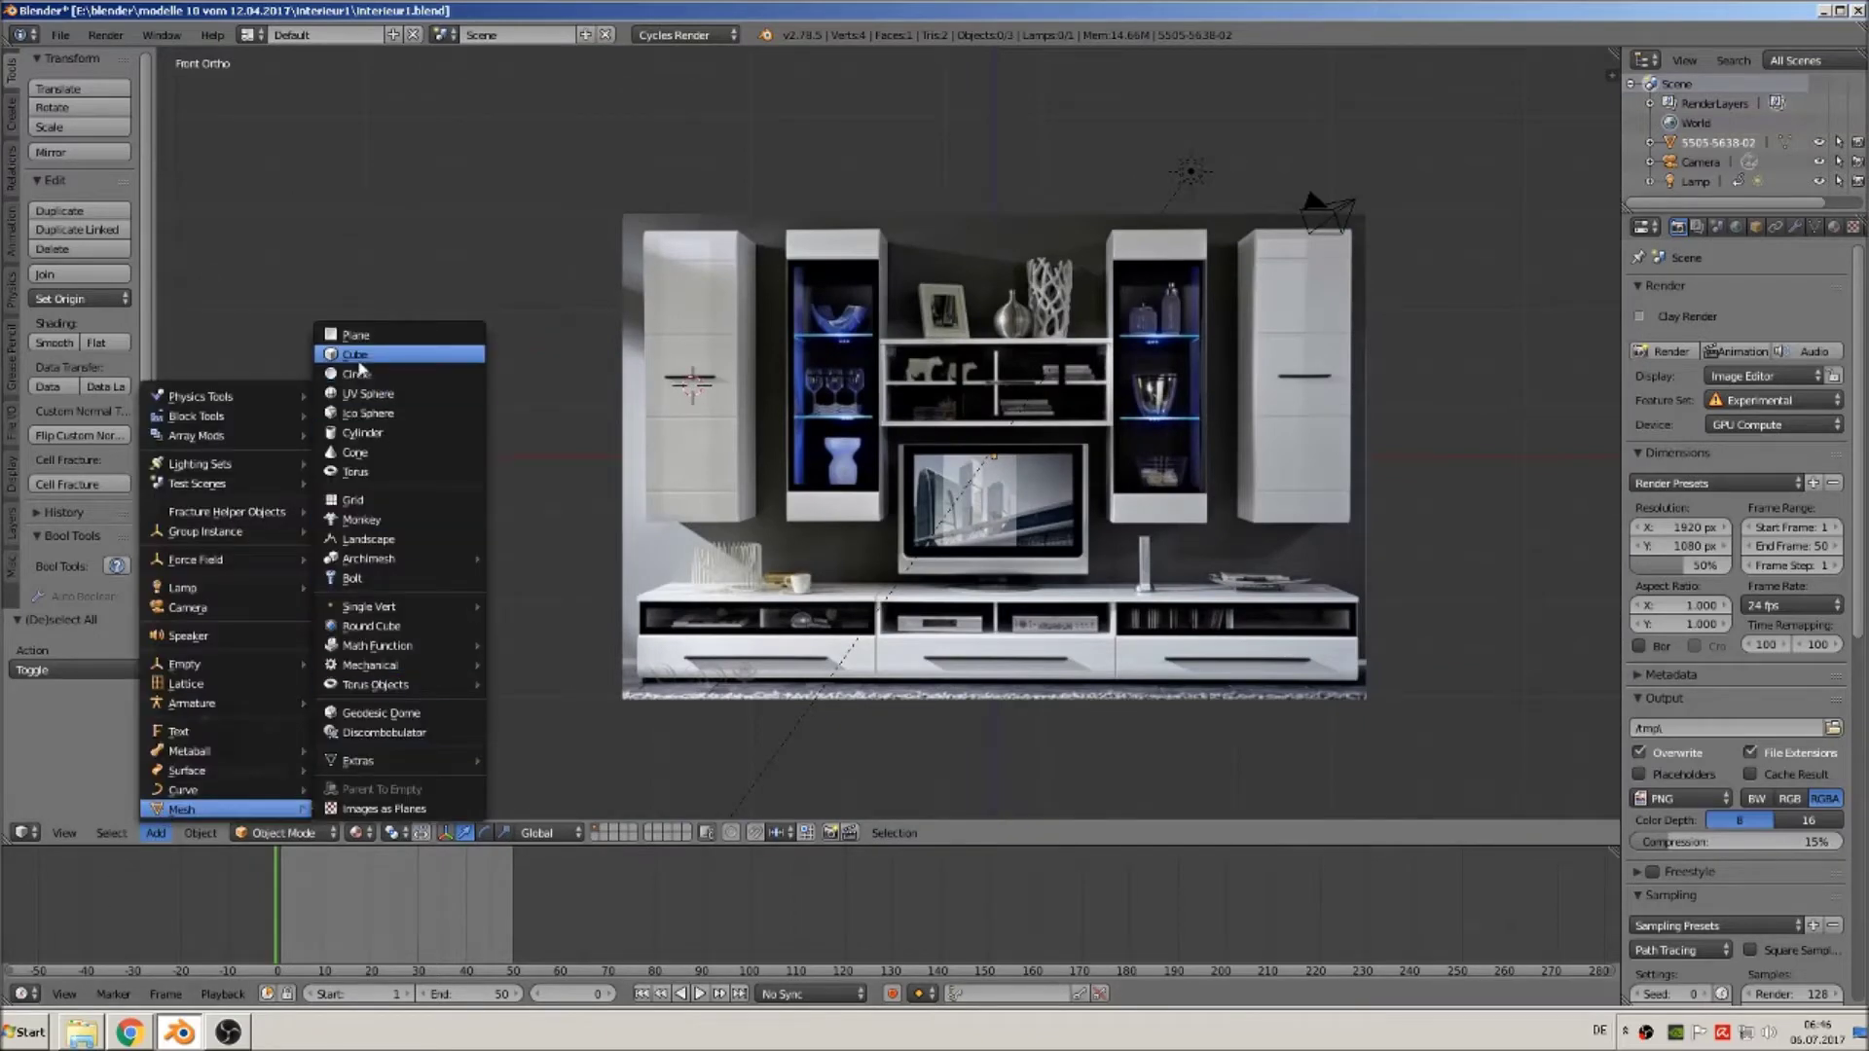
pyautogui.click(358, 365)
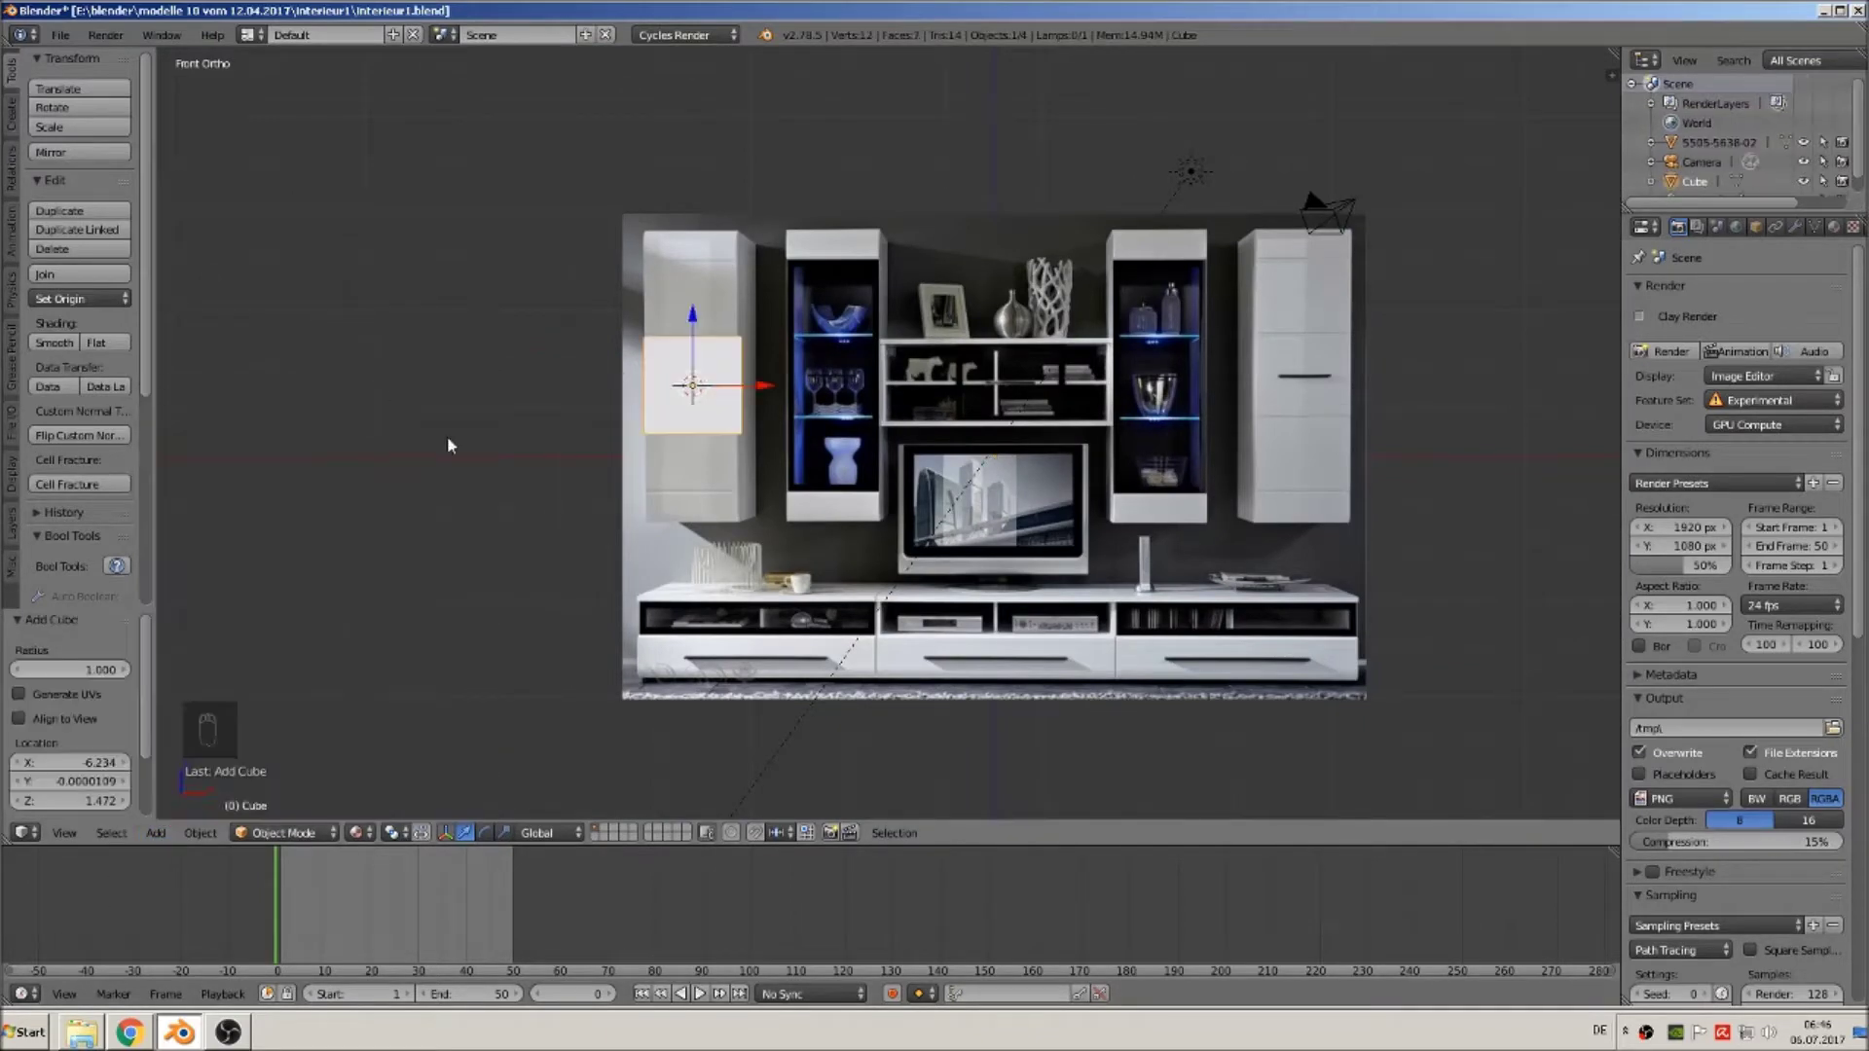
# Scale the cube along Z by about 3.025 to the cabinet's height and move it about -4.06 along X, clear of the reference image.
pyautogui.press('s')
pyautogui.press('z')
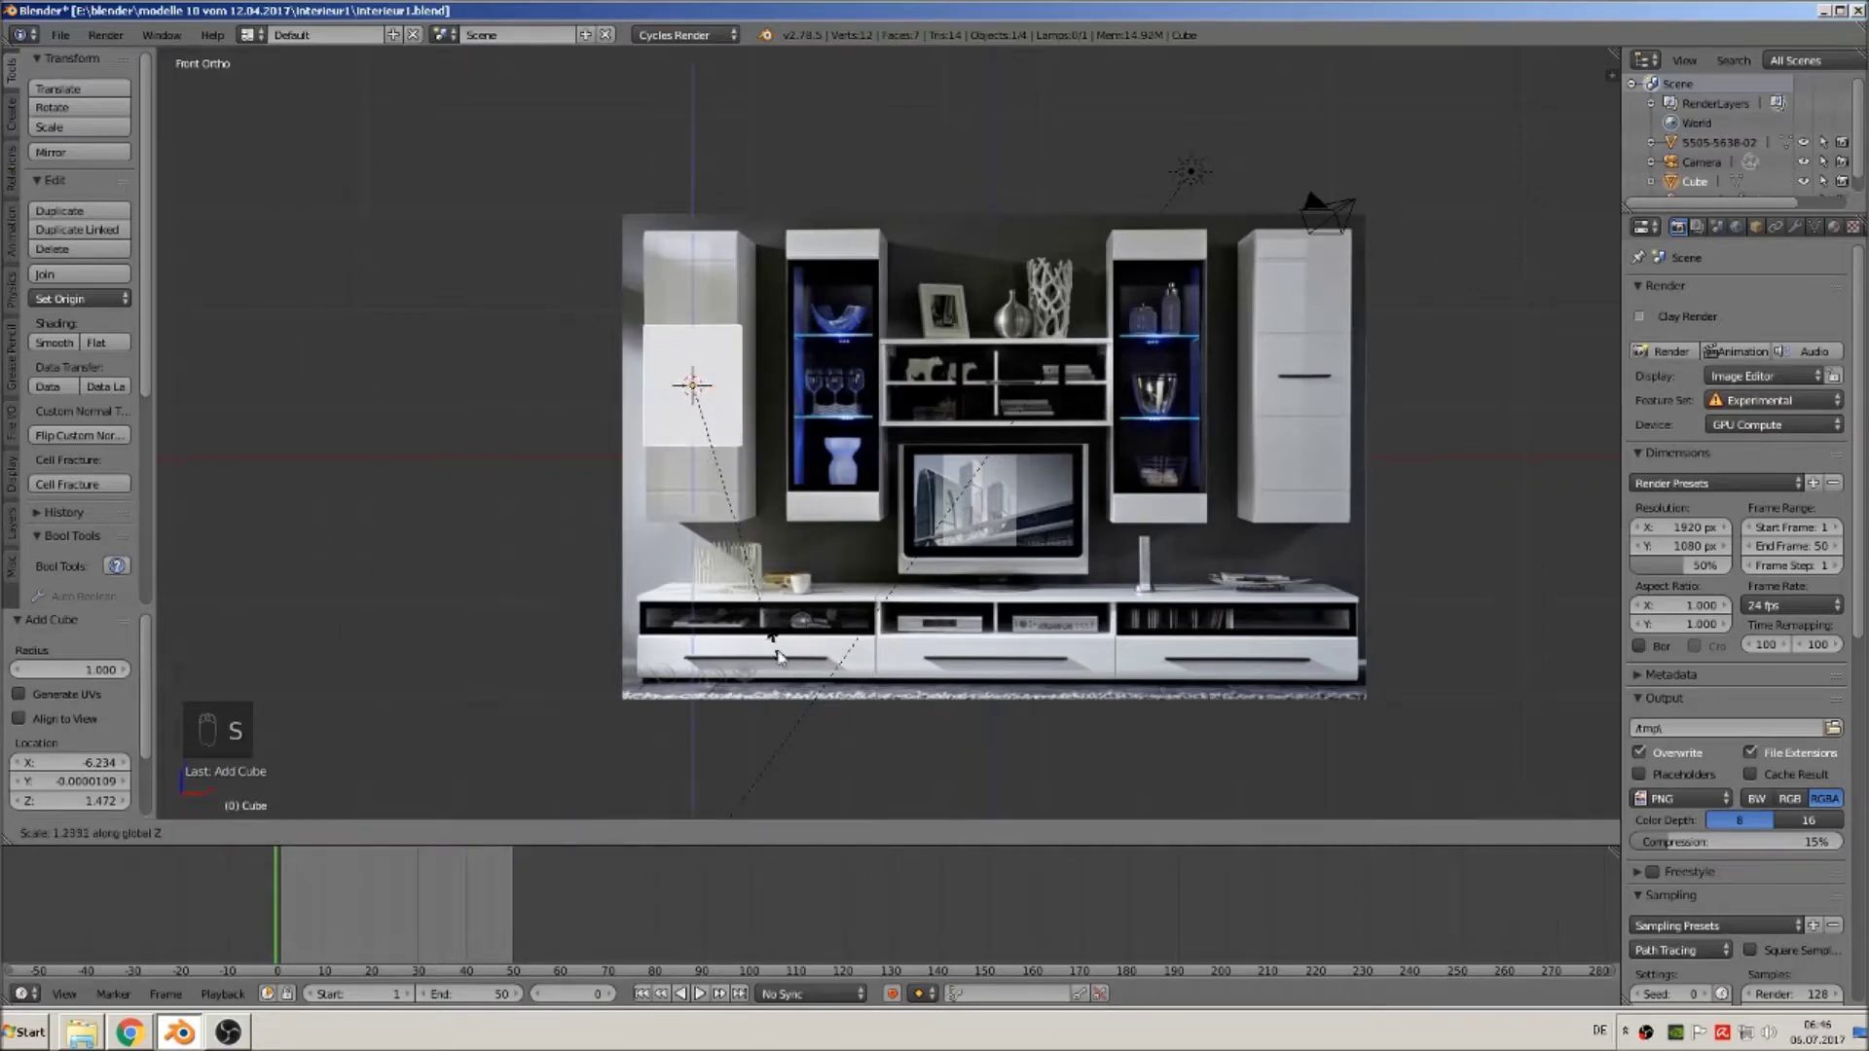
pyautogui.click(915, 245)
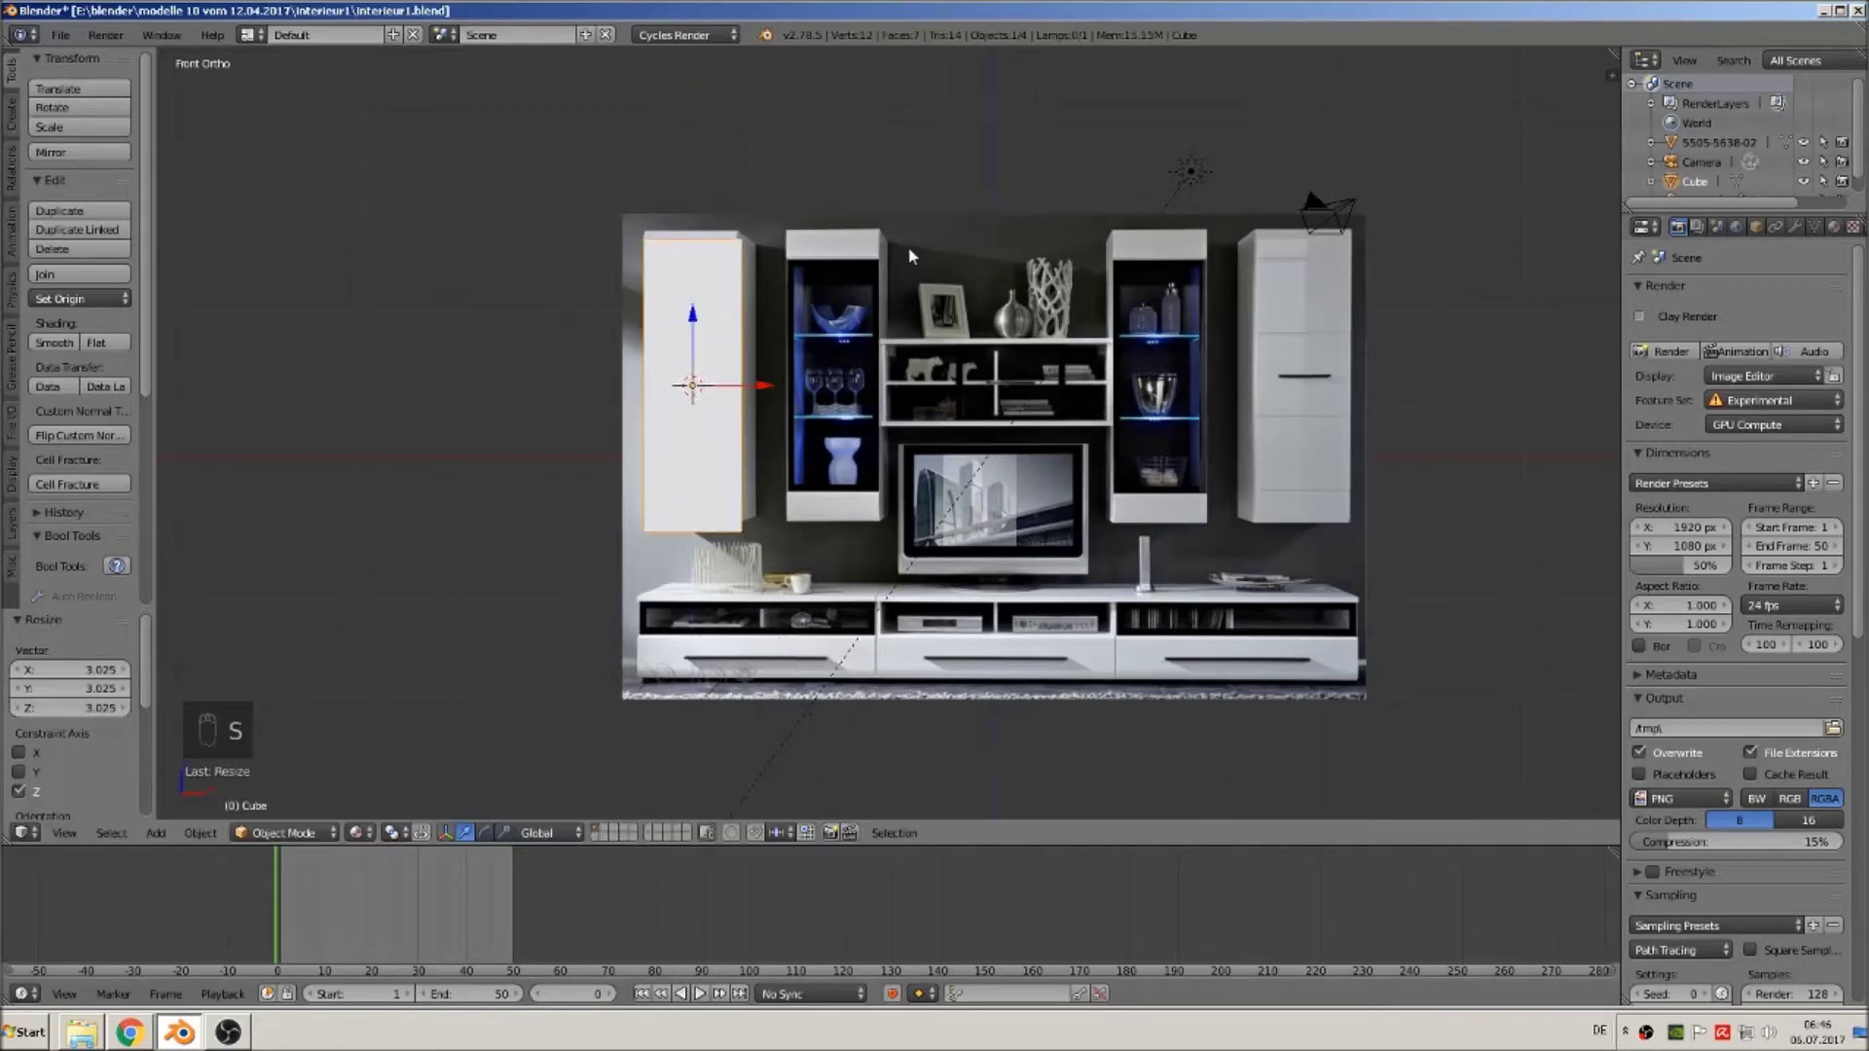
pyautogui.press('g')
pyautogui.press('x')
pyautogui.click(553, 373)
# Duplicate the tall box's front face in place and separate the copy into its own object.
pyautogui.moveTo(672, 294); pyautogui.dragTo(1066, 433, button='middle')
pyautogui.scroll(4, 1102, 397)
pyautogui.keyDown('shift'); pyautogui.moveTo(1366, 518); pyautogui.dragTo(1052, 282, button='middle'); pyautogui.keyUp('shift')
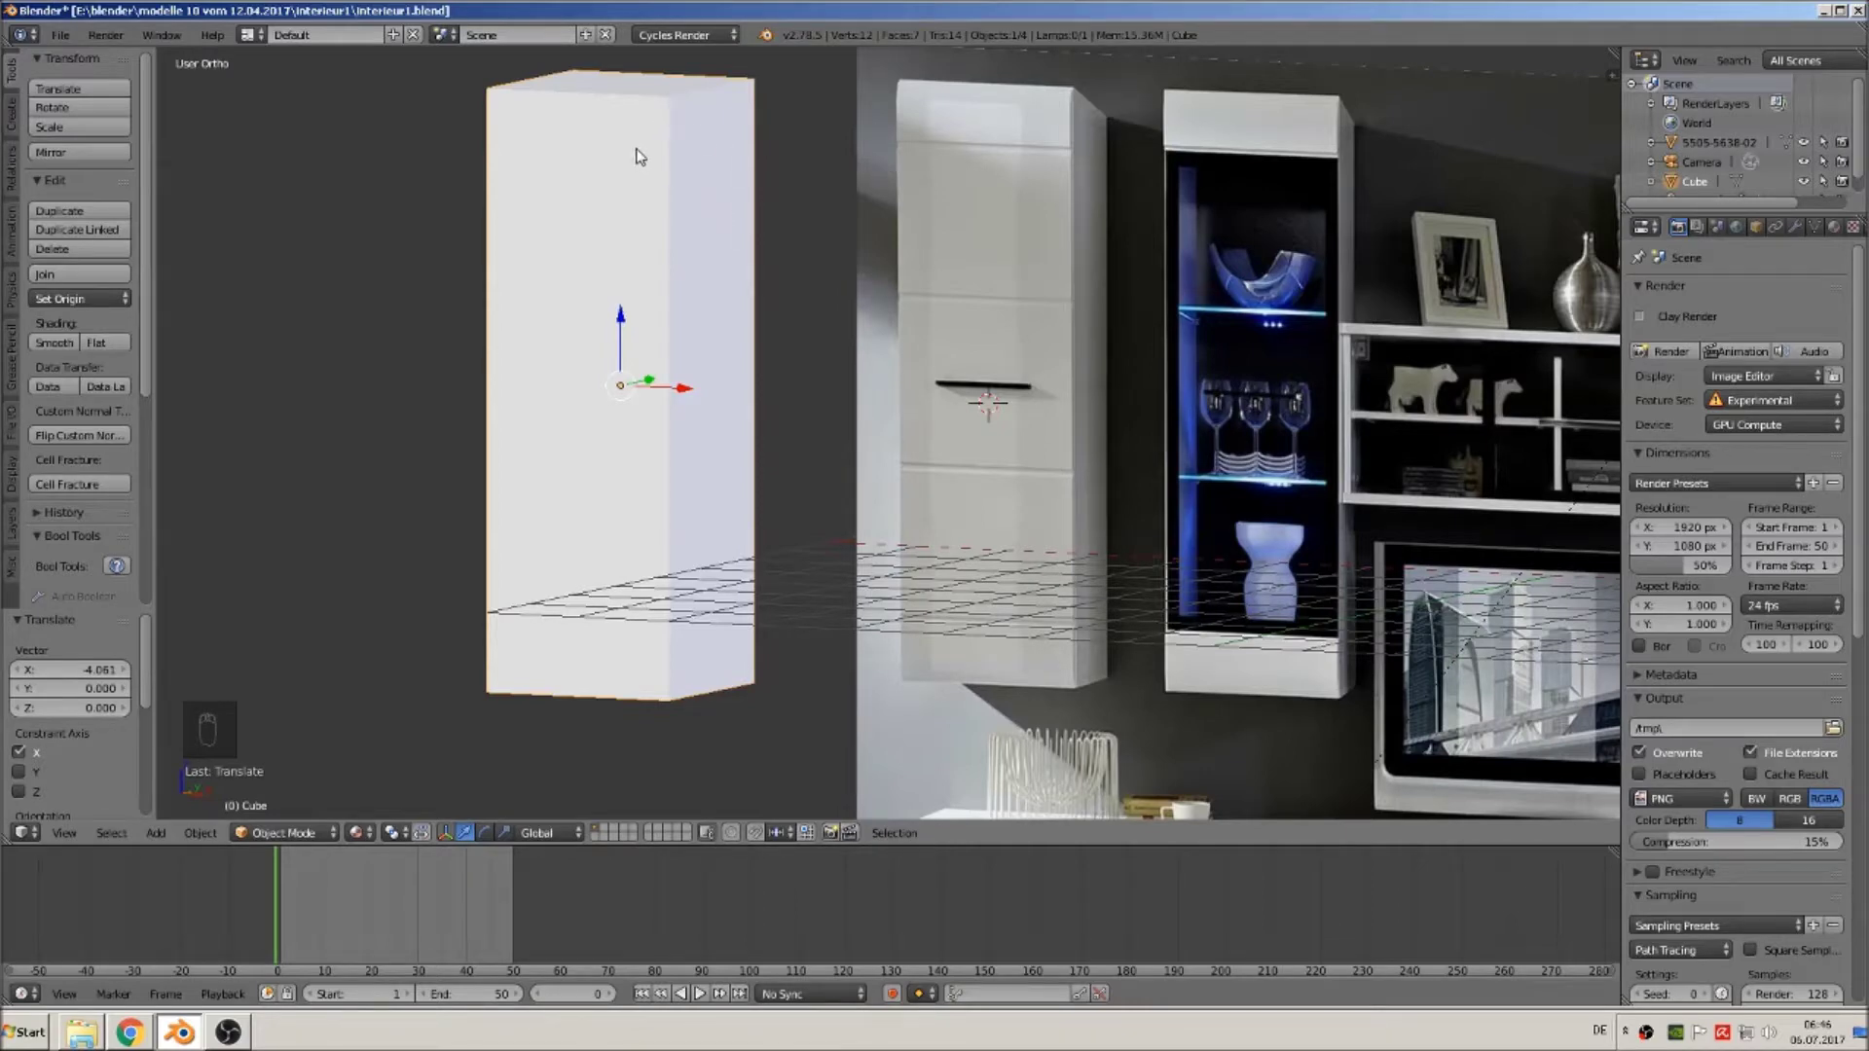
pyautogui.press('Tab')
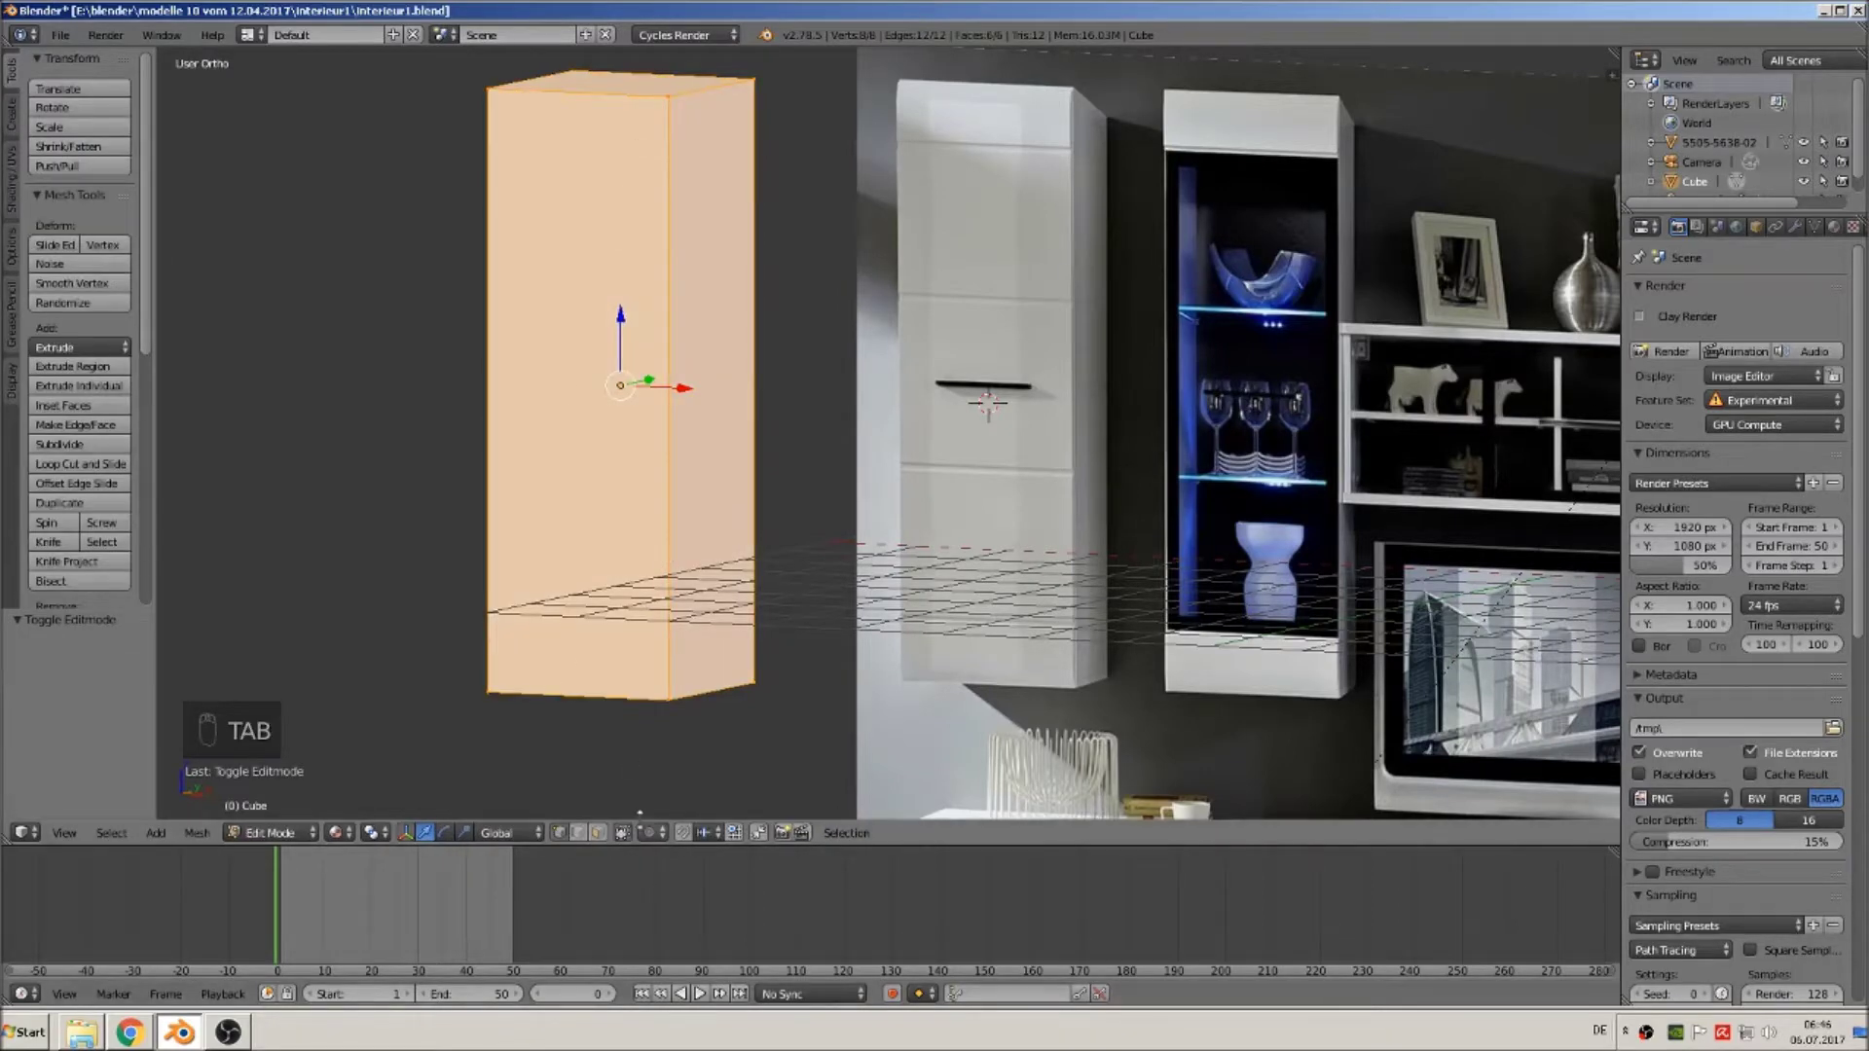
pyautogui.rightClick(595, 449)
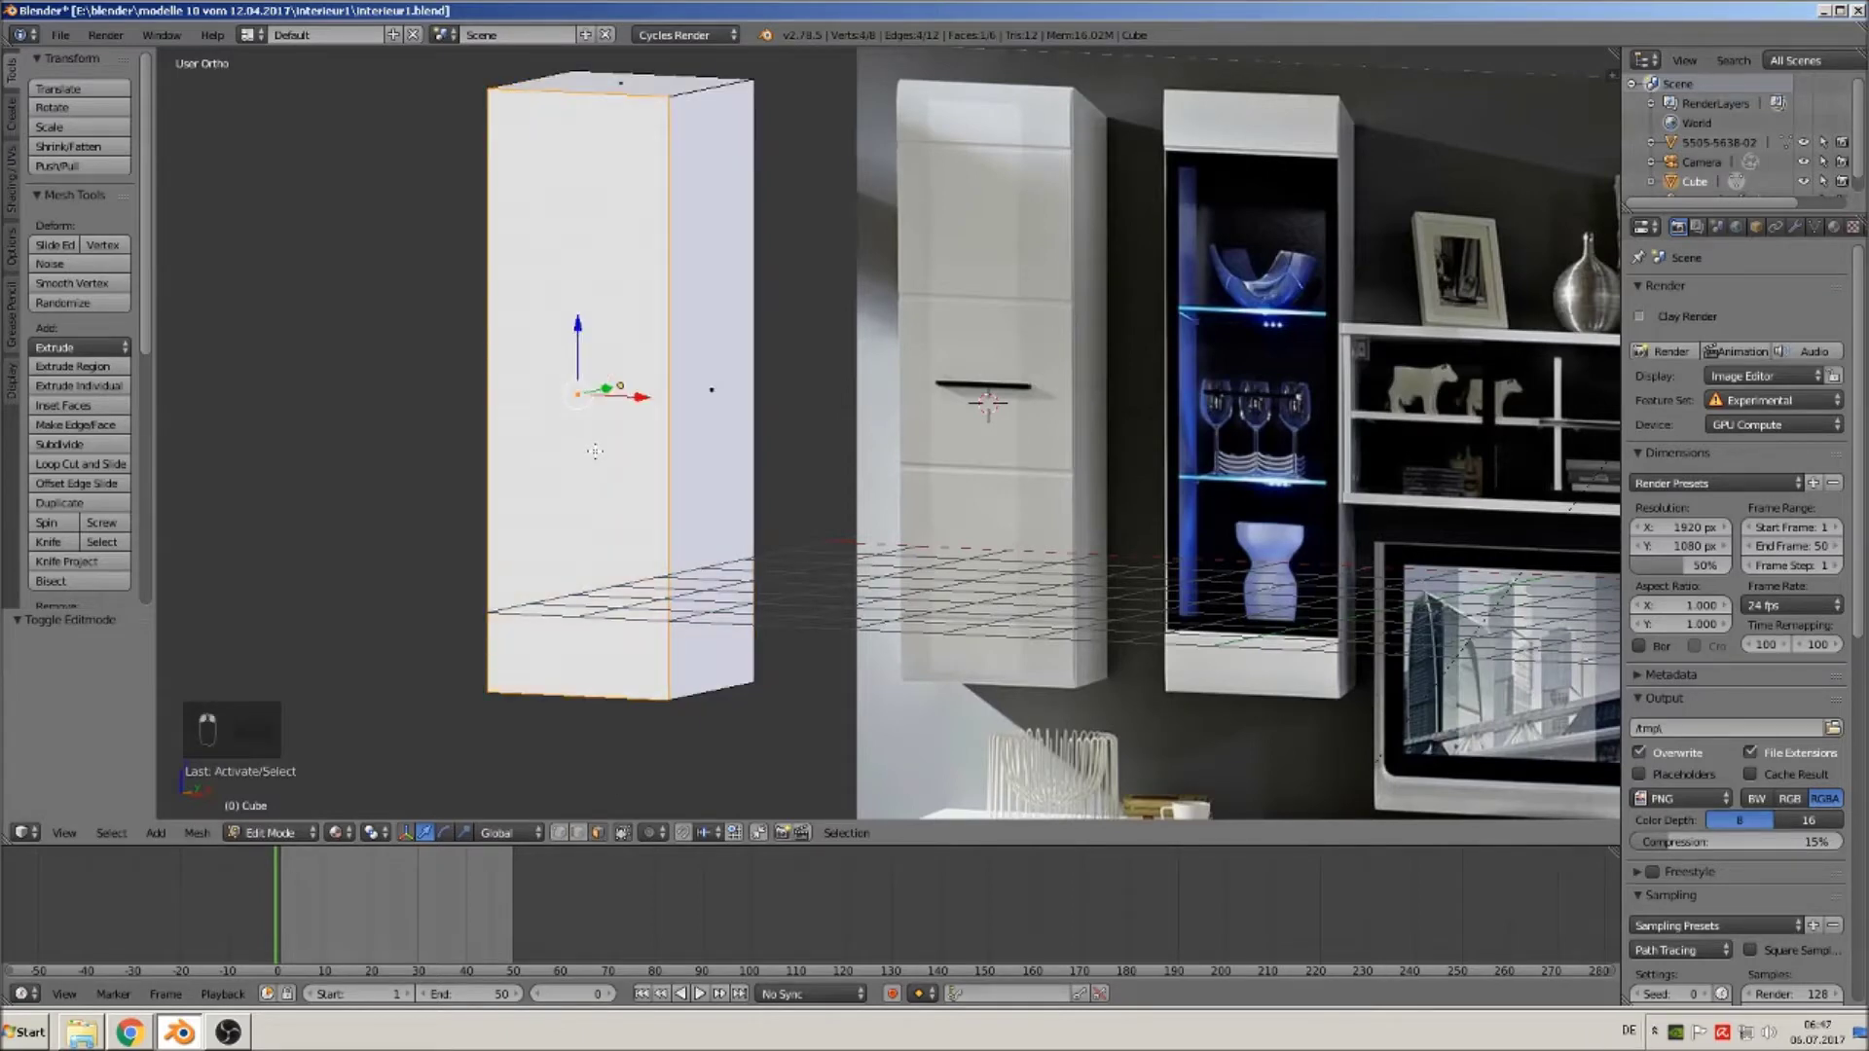
pyautogui.hotkey('shift', 'd')
pyautogui.rightClick(595, 451)
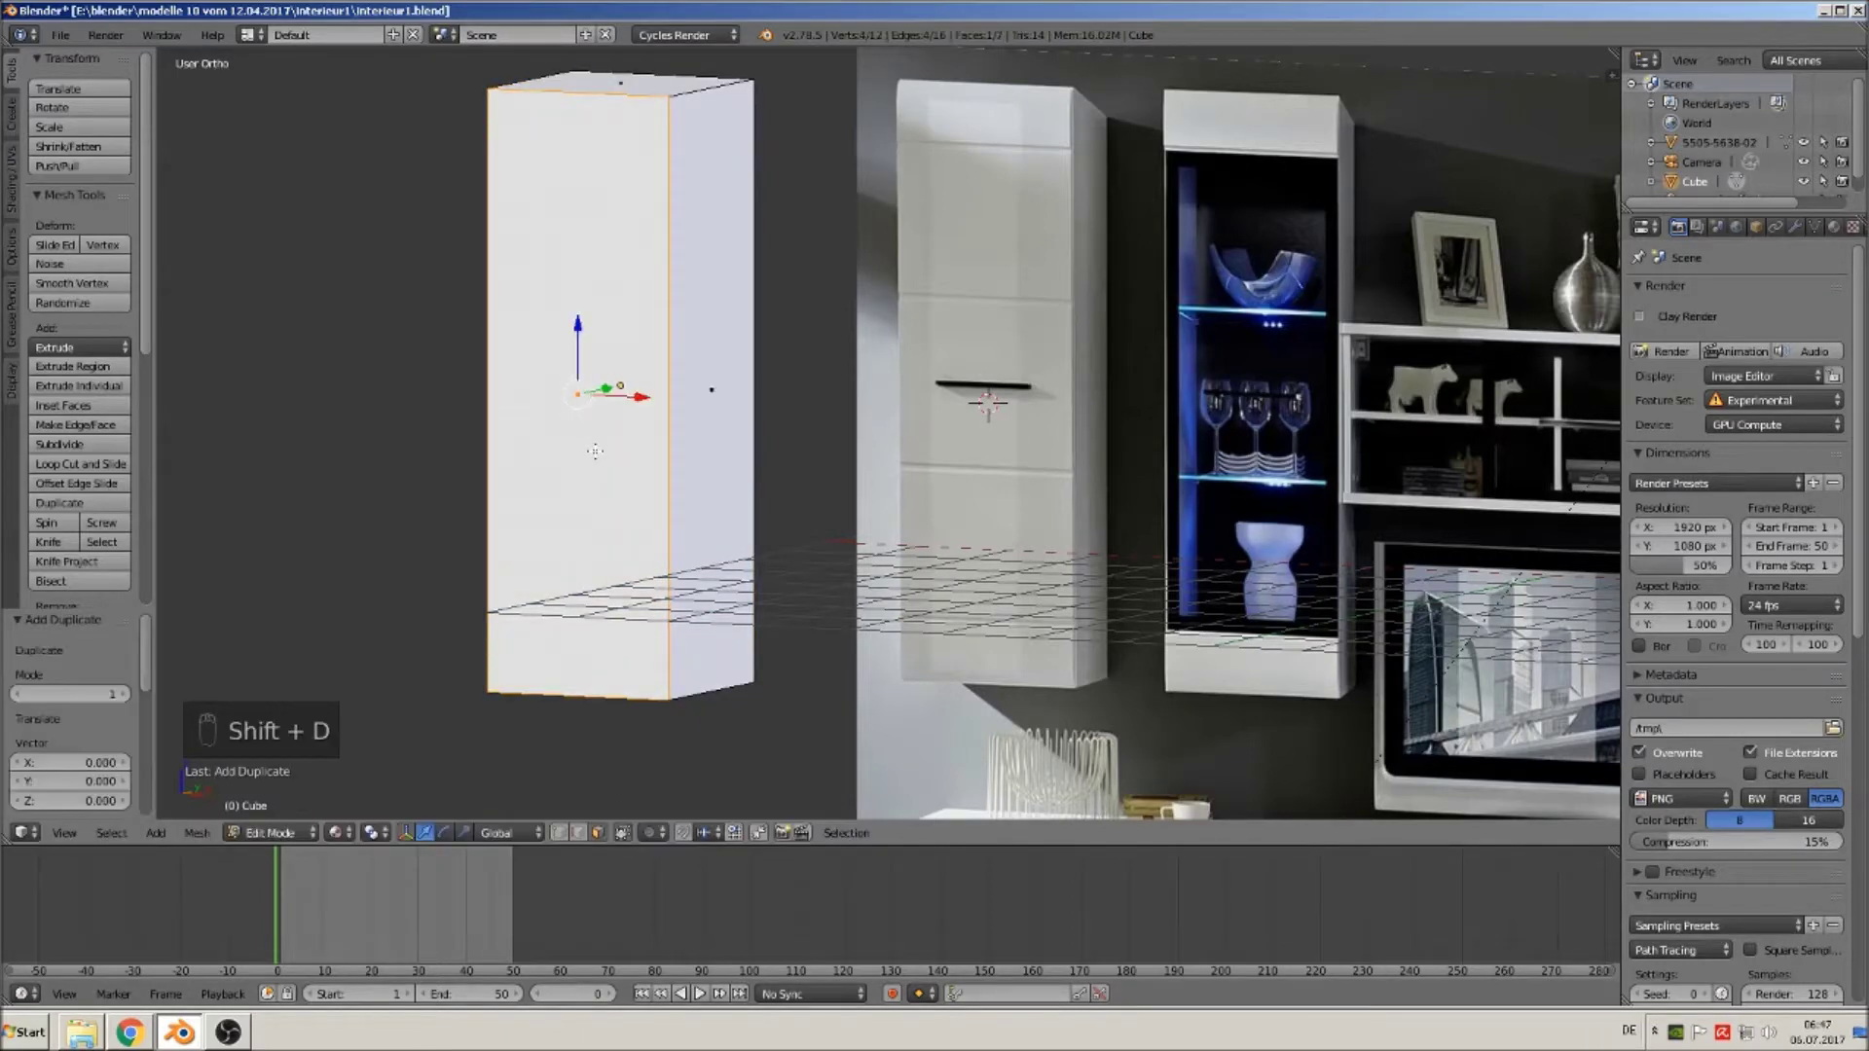
pyautogui.press('p')
pyautogui.click(598, 455)
pyautogui.press('Tab')
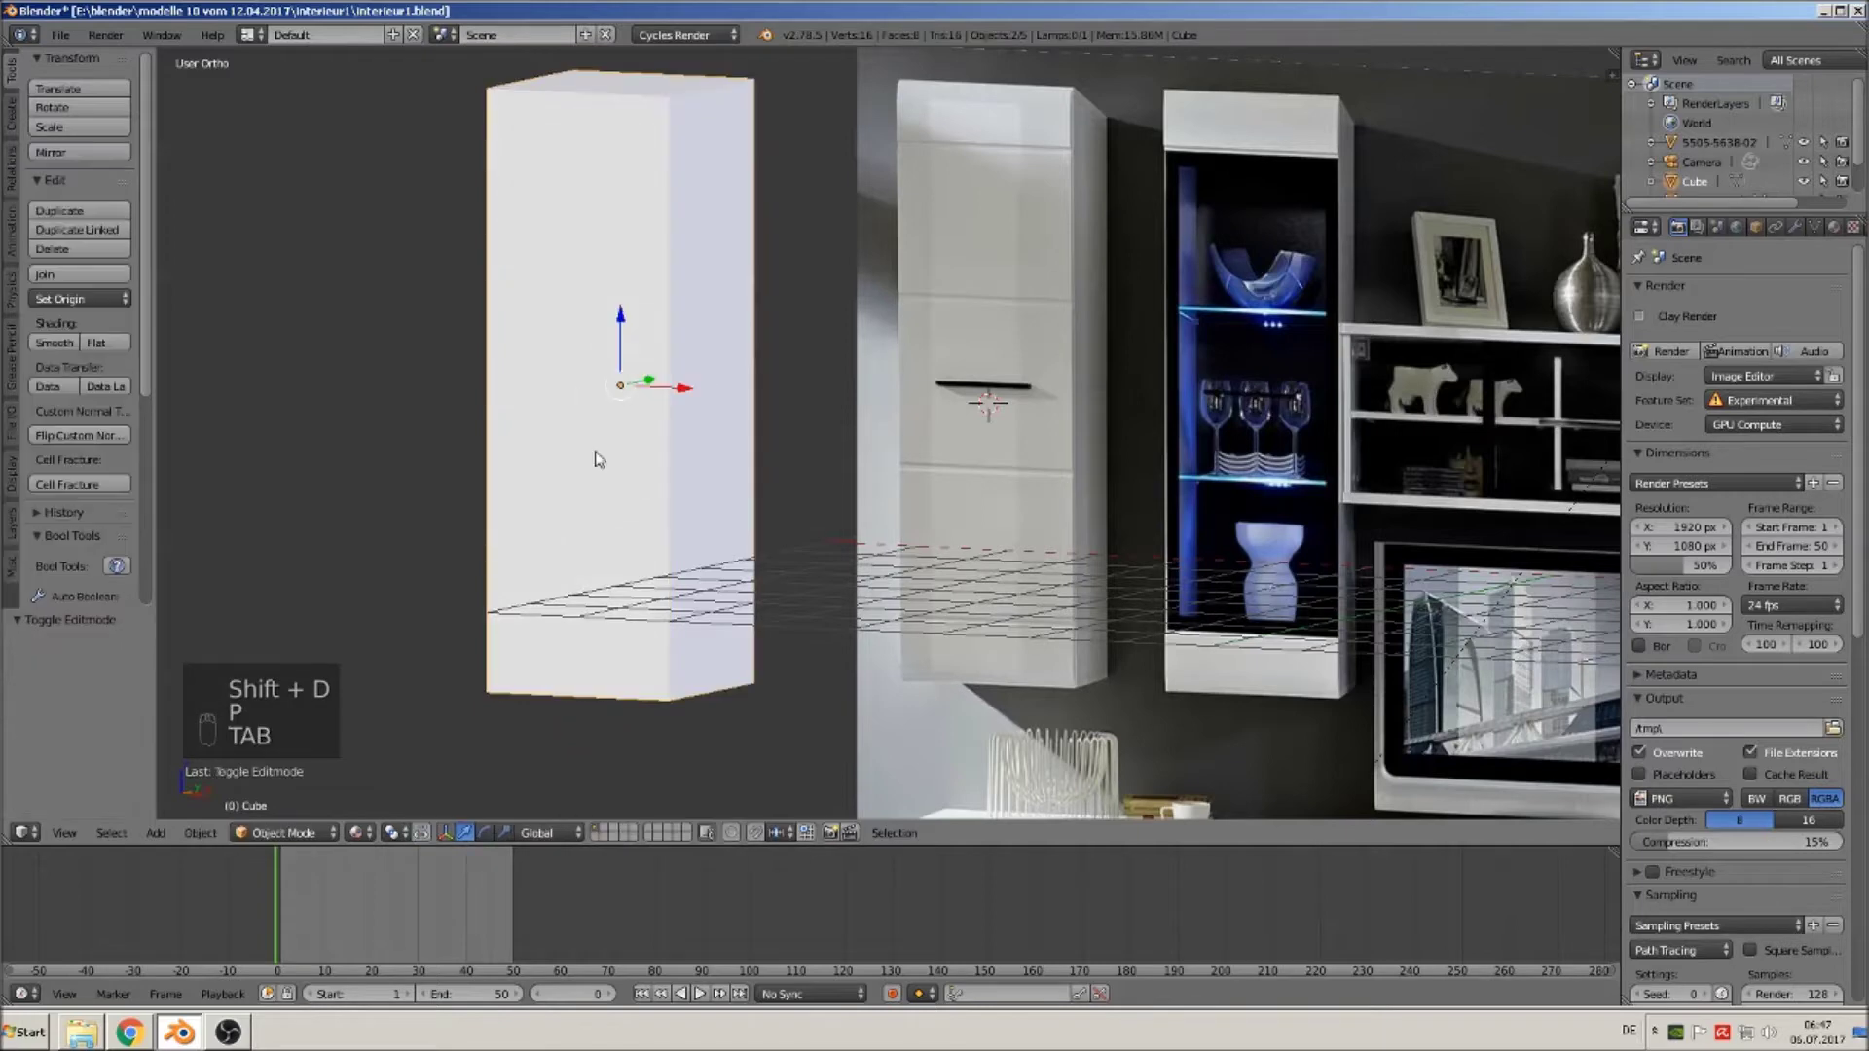
# Move the separated front panel about -3.22 along Y, away from the cabinet body.
pyautogui.rightClick(587, 374)
pyautogui.moveTo(649, 381); pyautogui.dragTo(516, 425)
pyautogui.moveTo(735, 615)
pyautogui.mouseDown(button='middle')
pyautogui.moveTo(787, 643)
pyautogui.moveTo(743, 633)
pyautogui.mouseUp(button='middle')
pyautogui.scroll(1, 633, 453)
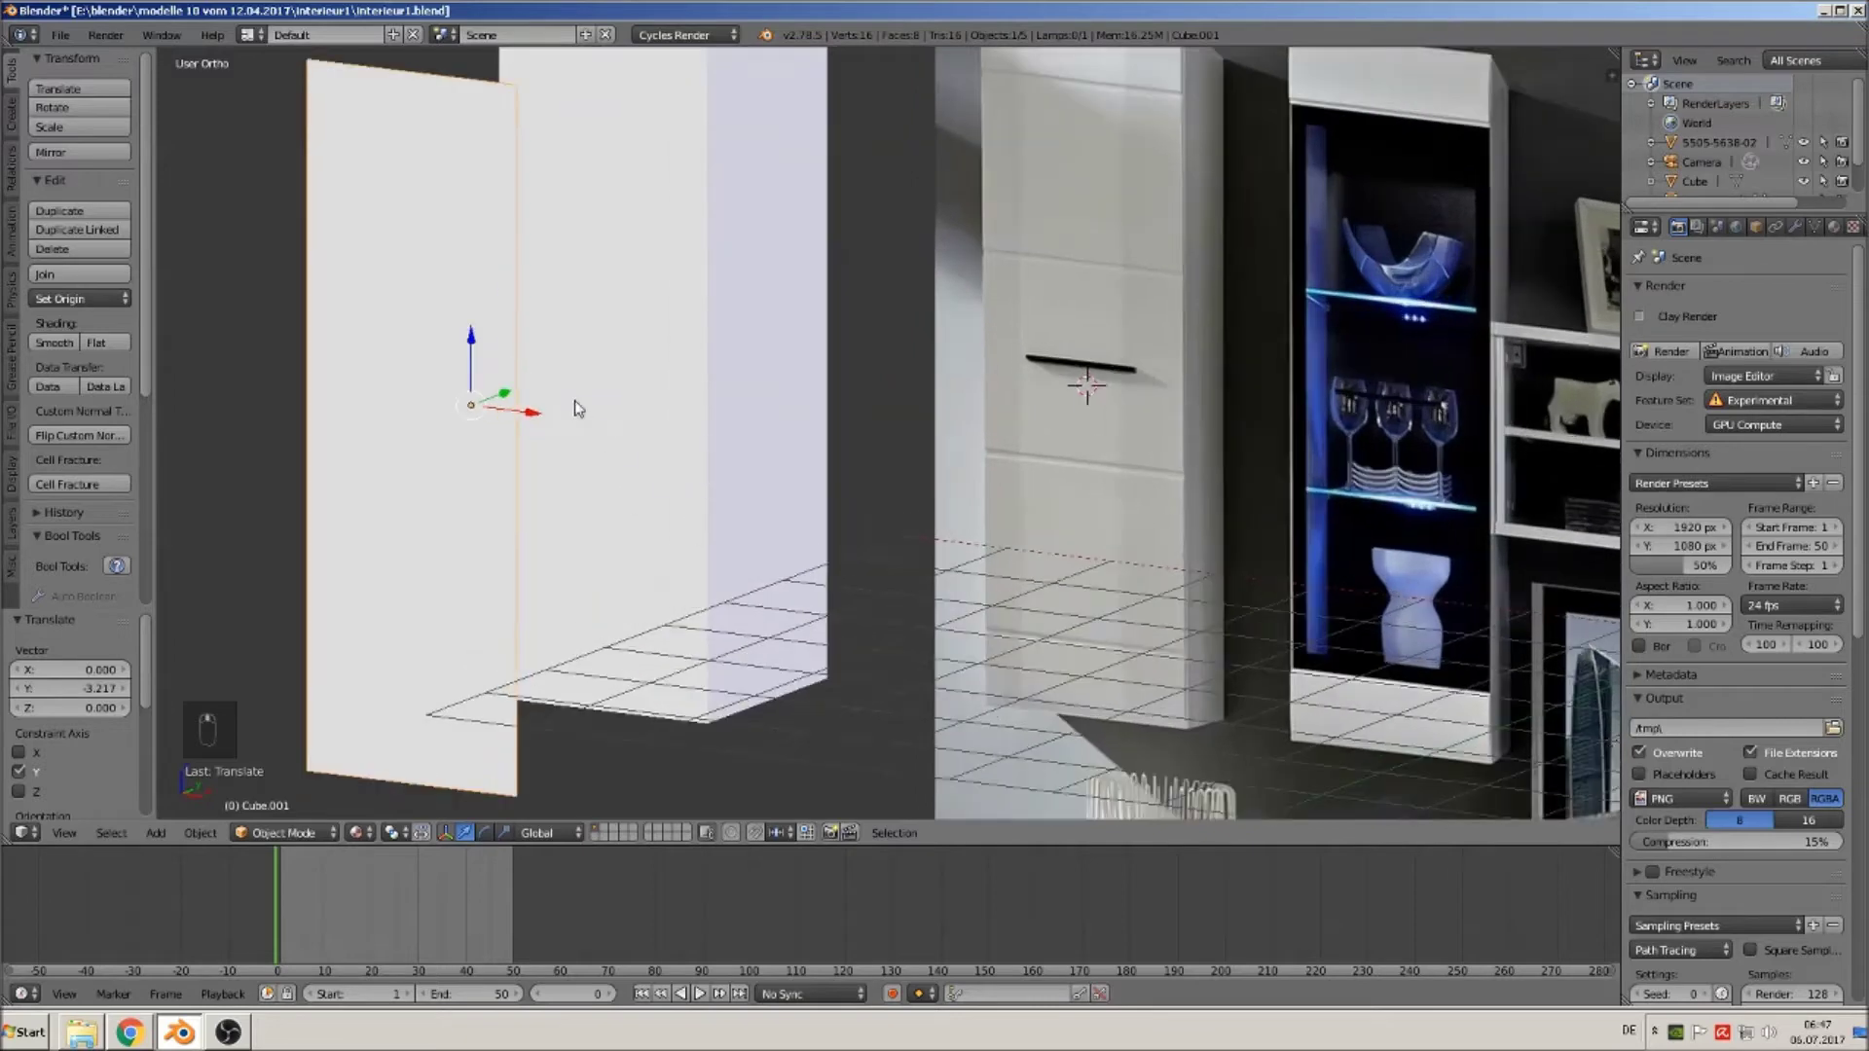
# In front view, move the panel about 2 units along X and 0.214 up in Z to align it beside the reference cabinet.
pyautogui.moveTo(479, 188); pyautogui.dragTo(641, 190, button='middle')
pyautogui.press('KP_1')
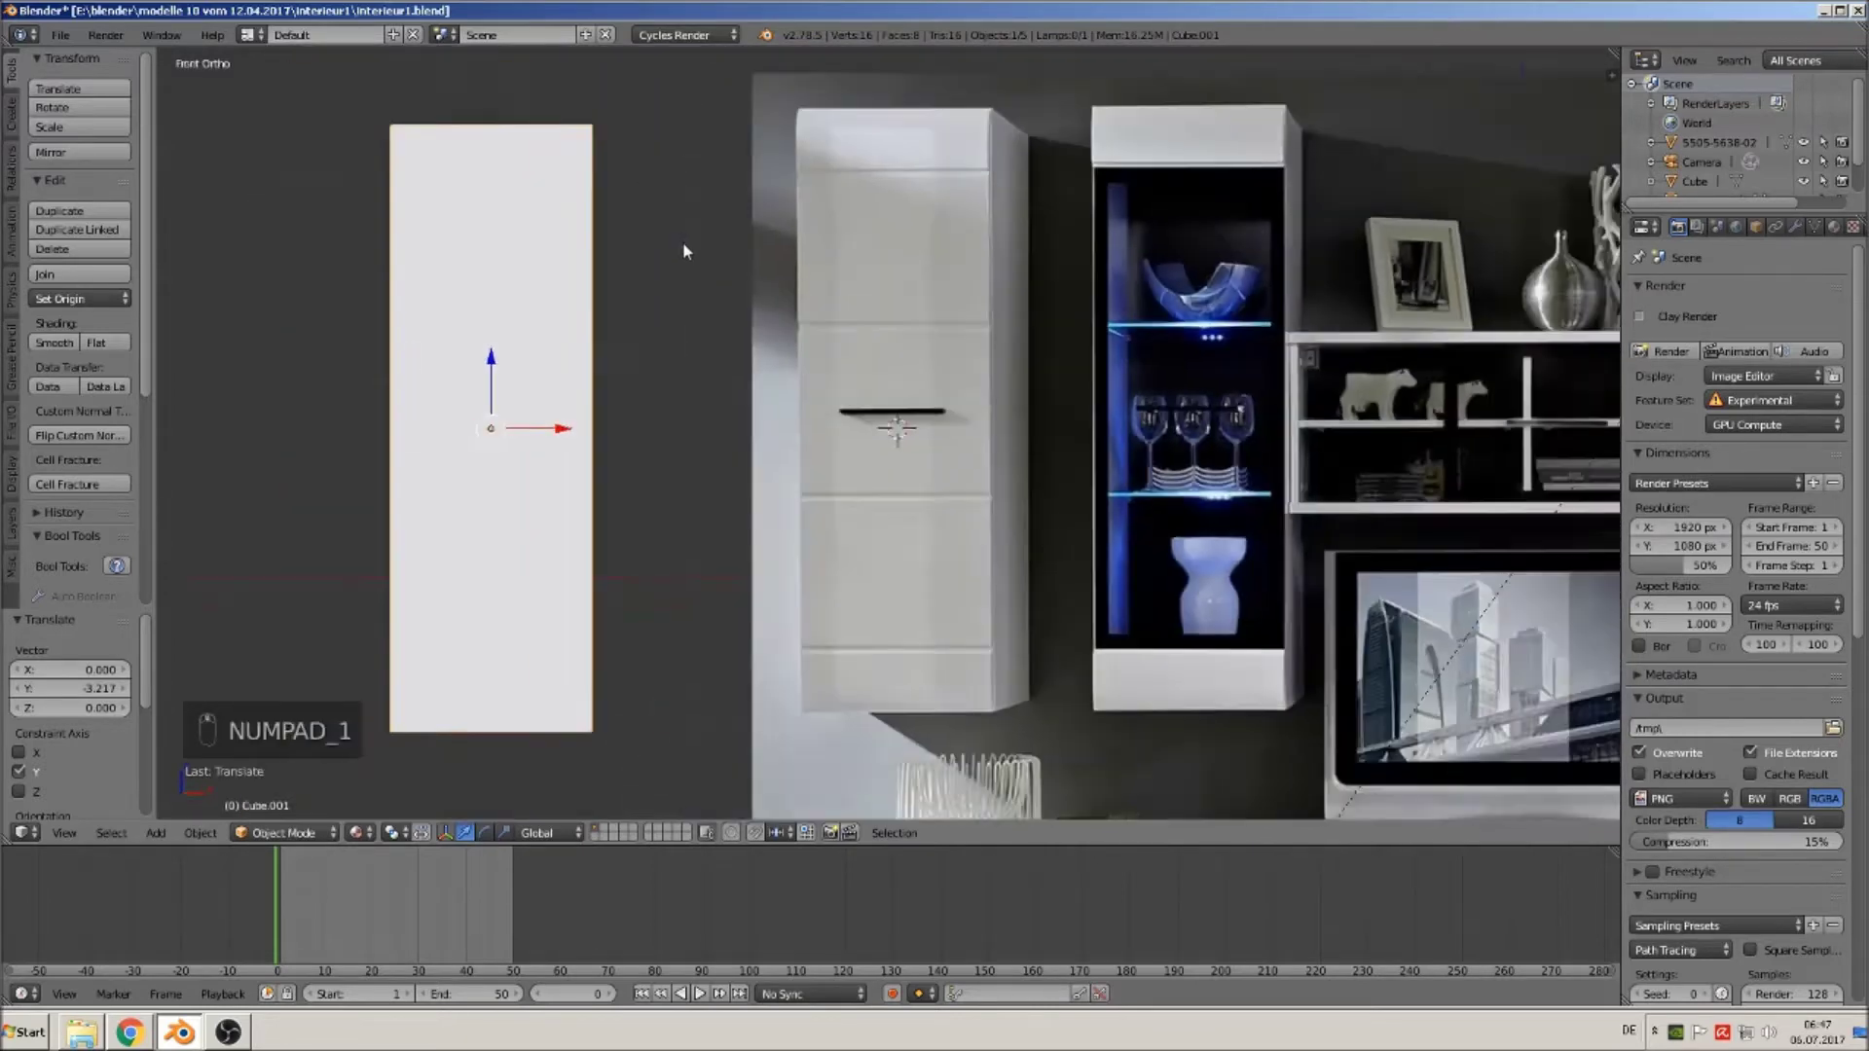
pyautogui.keyDown('shift'); pyautogui.moveTo(686, 273); pyautogui.dragTo(728, 285, button='middle'); pyautogui.keyUp('shift')
pyautogui.hotkey('shift', 'd')
pyautogui.press('x')
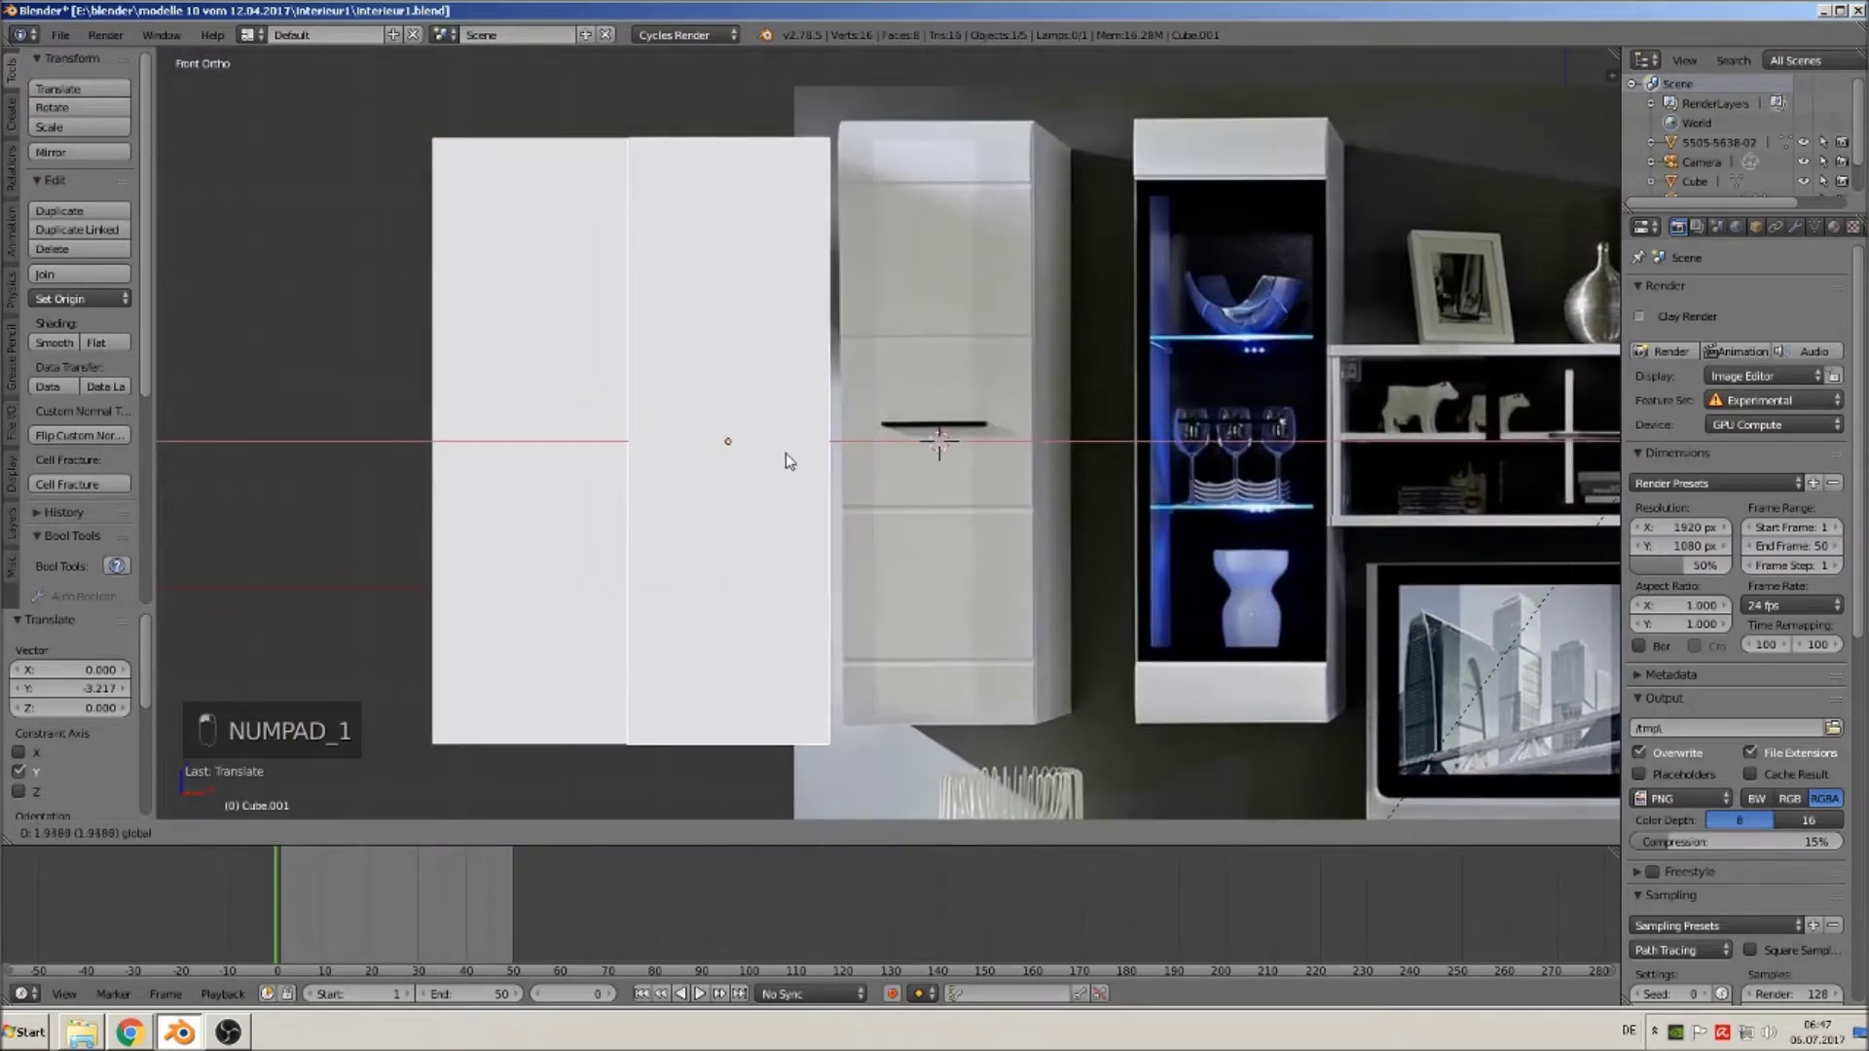
pyautogui.click(797, 460)
pyautogui.moveTo(735, 368); pyautogui.dragTo(738, 347)
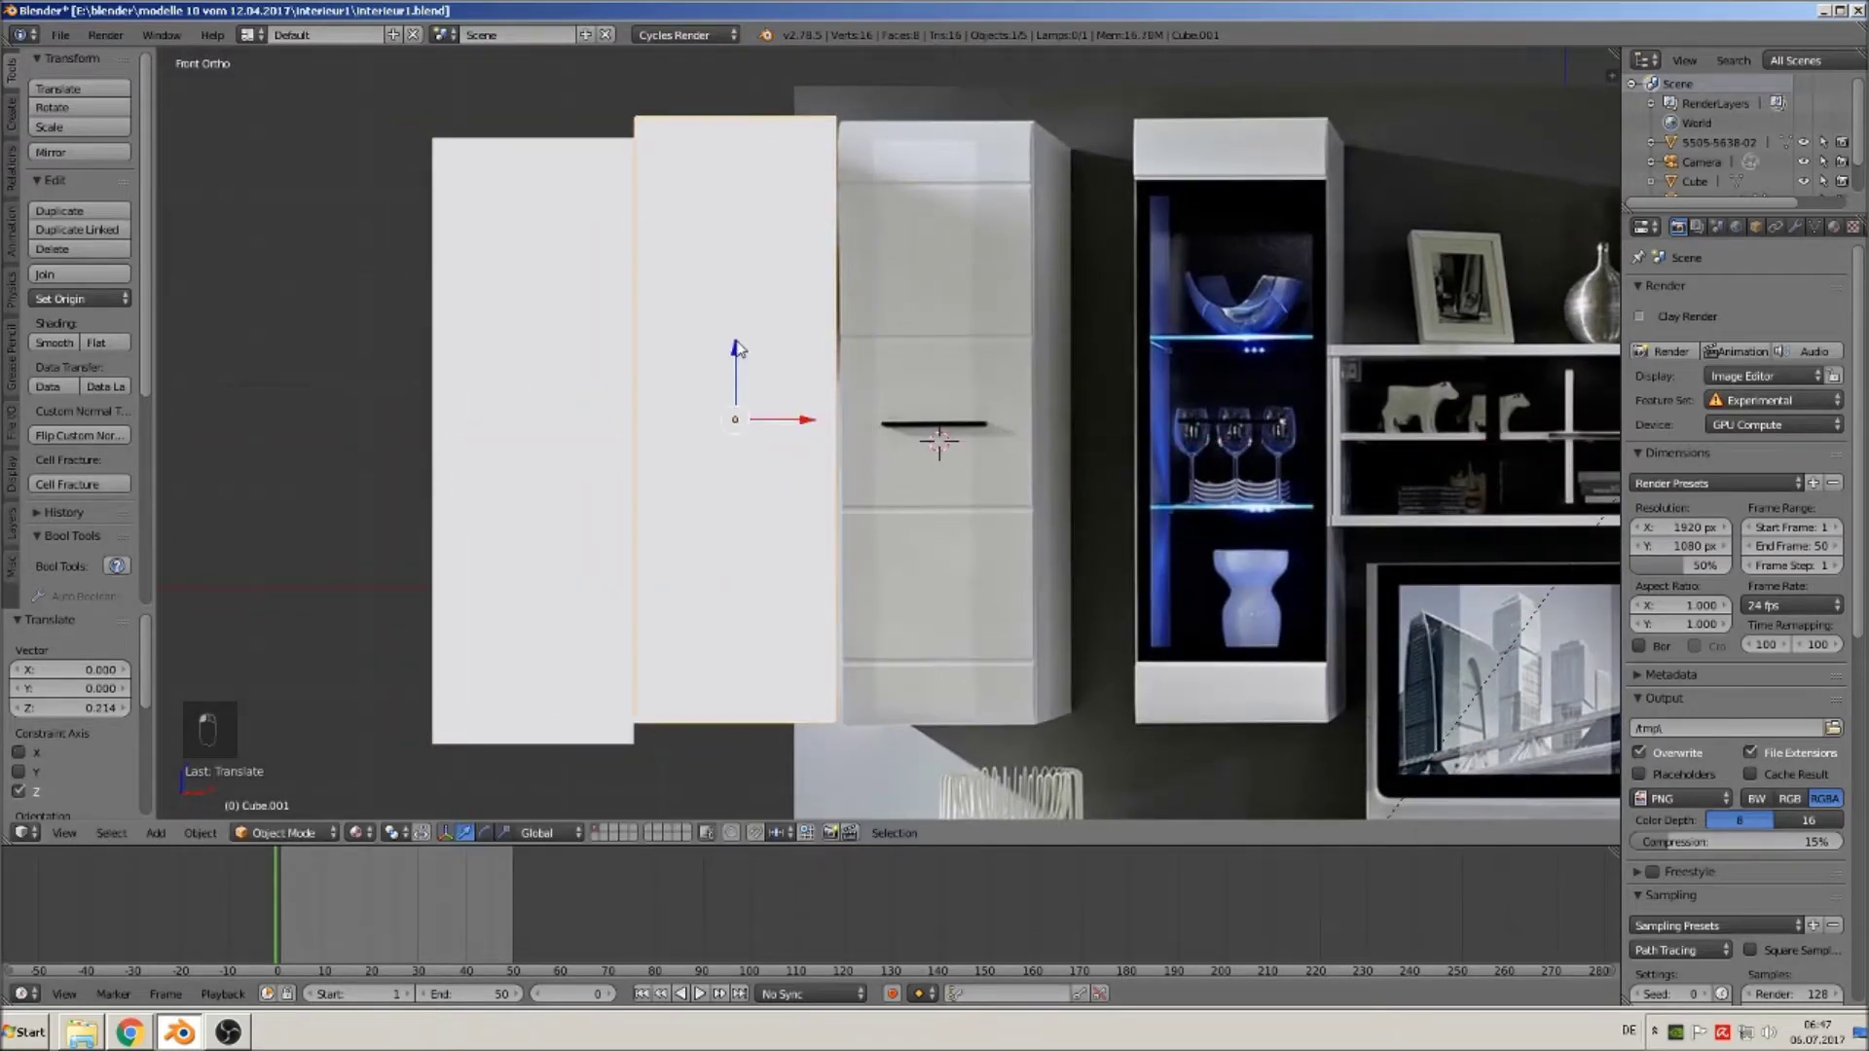
# Cut two closely spaced horizontal edge loops across the panel at the reference door's uppermost groove.
pyautogui.press('Tab')
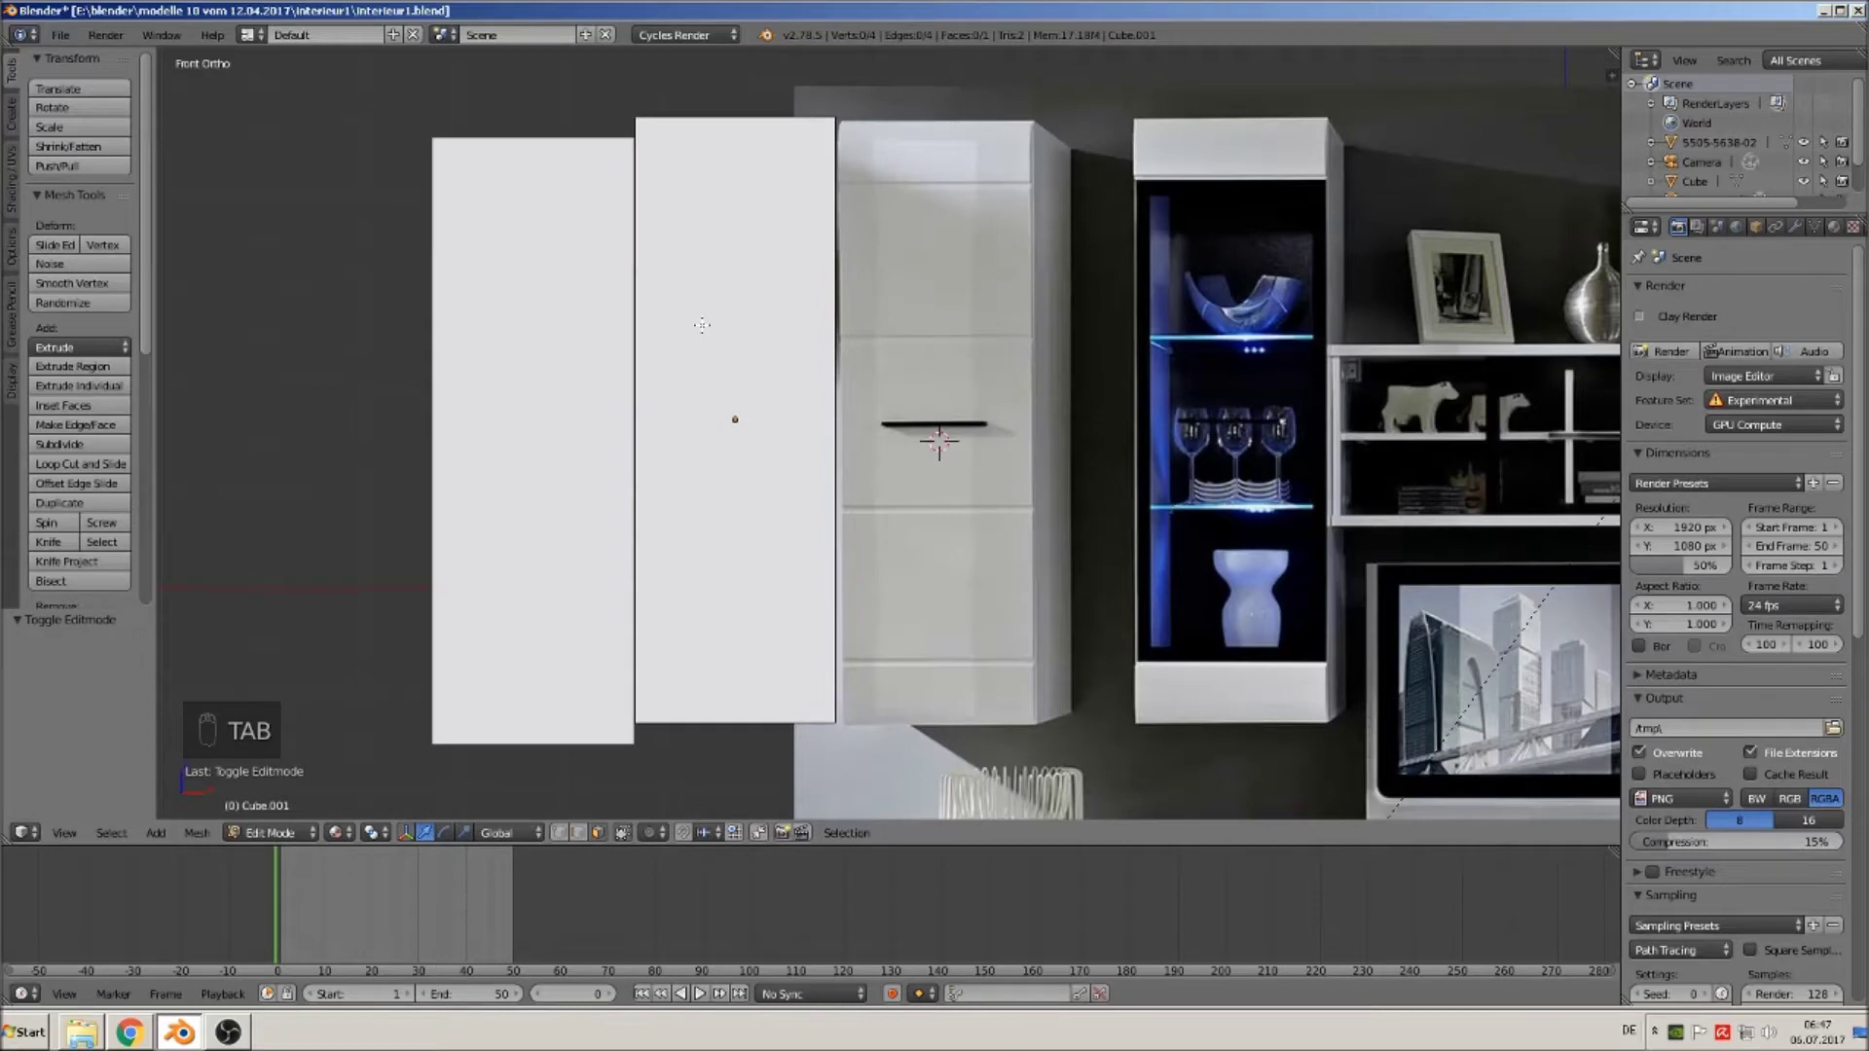
pyautogui.hotkey('ctrl', 'r')
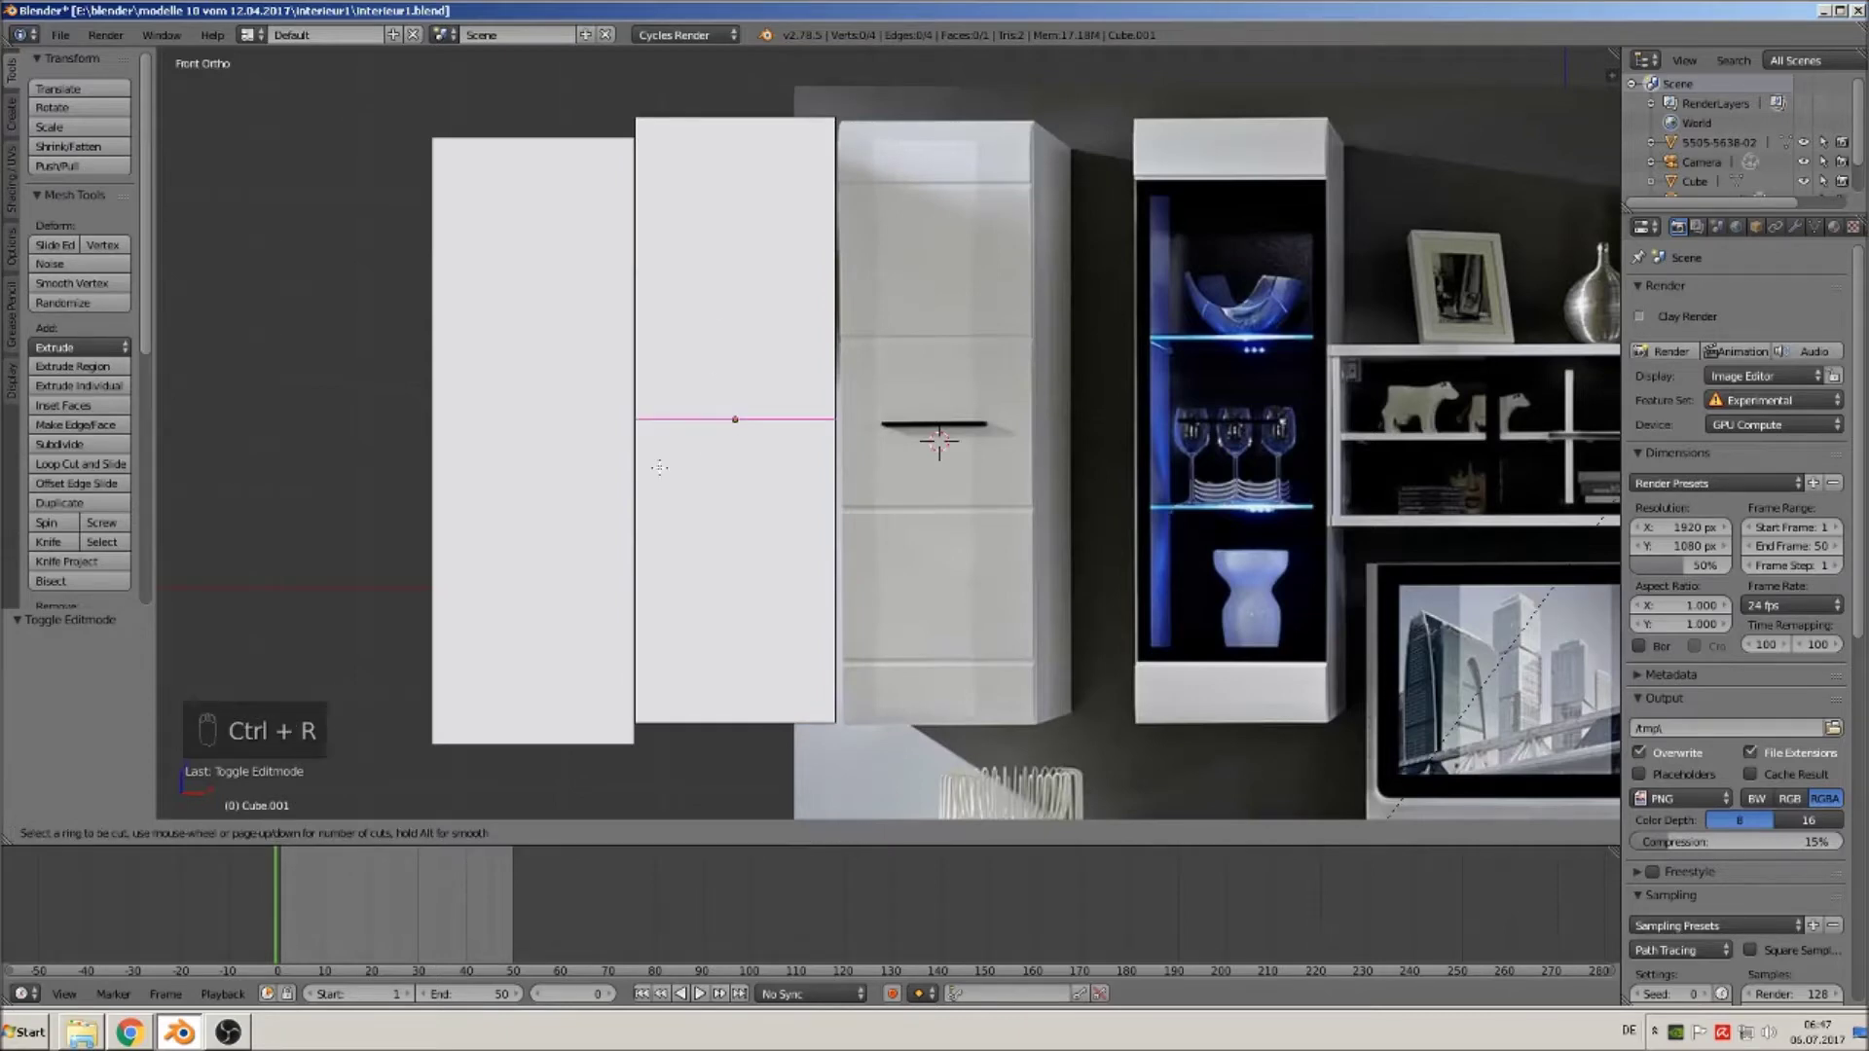
pyautogui.click(632, 435)
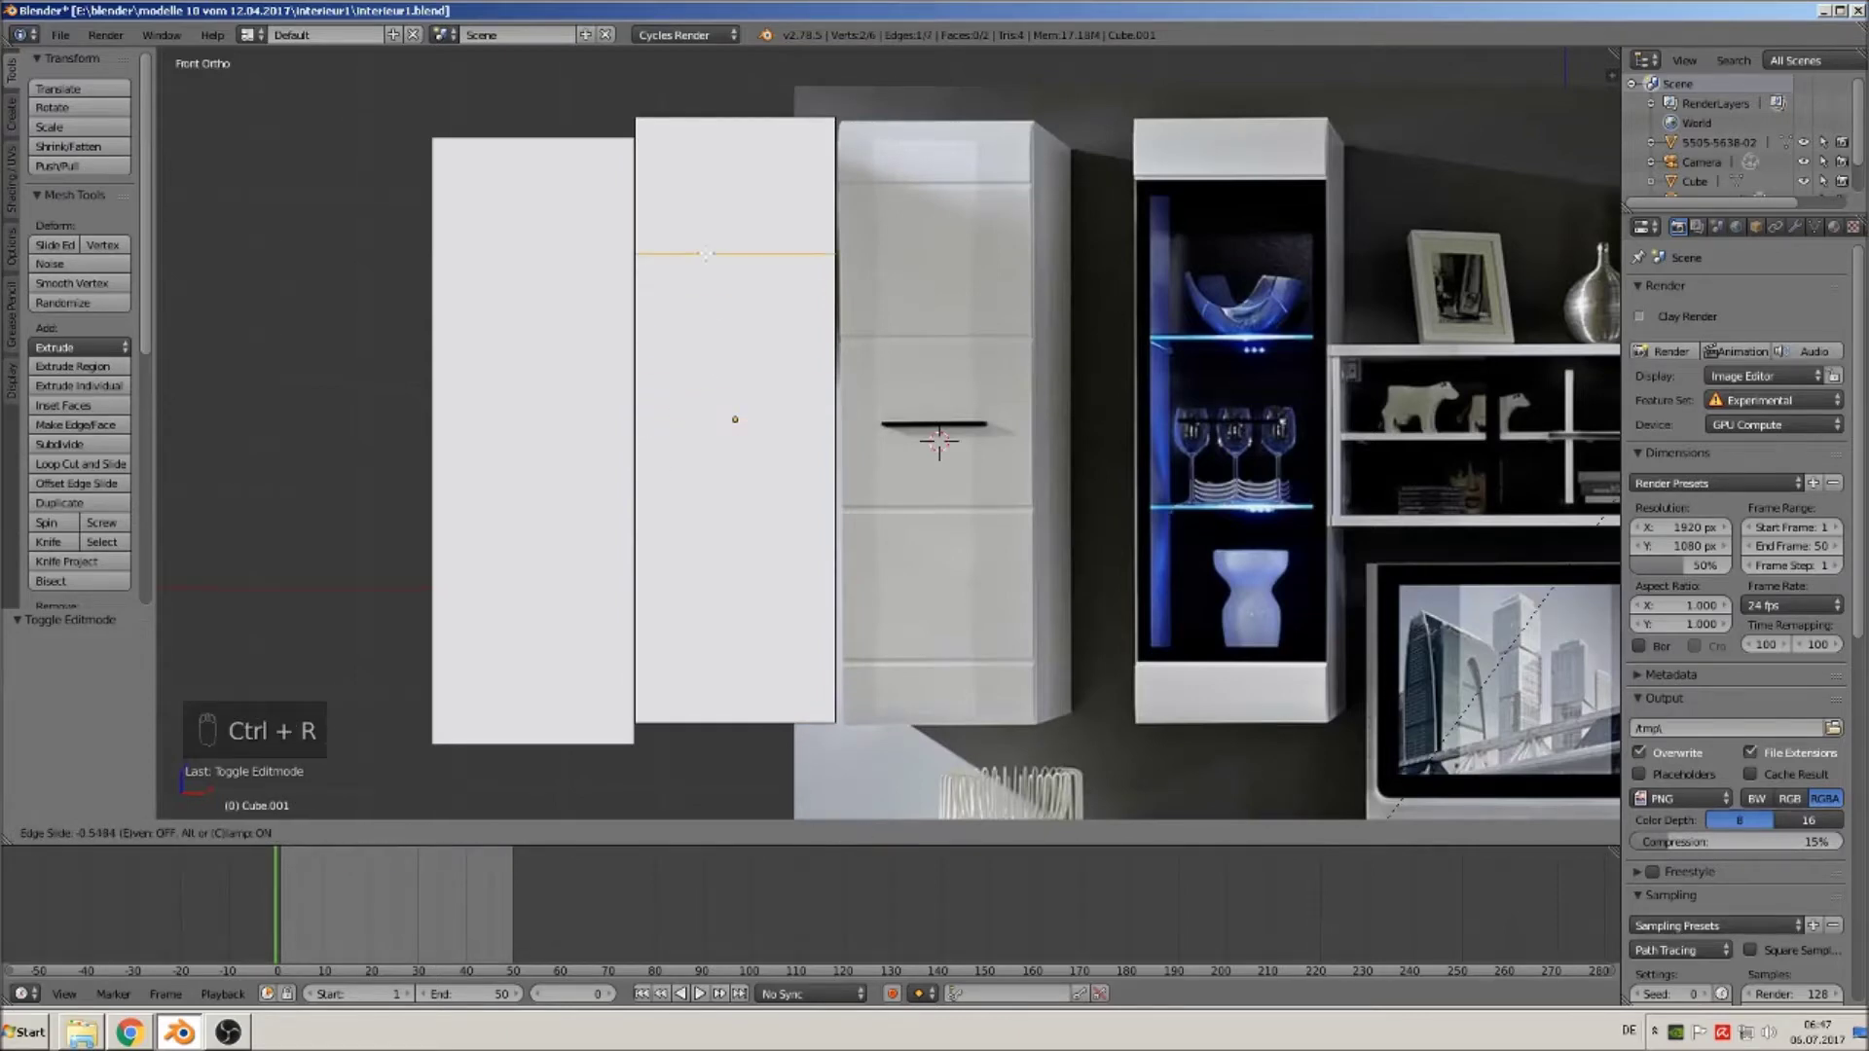
pyautogui.click(698, 198)
pyautogui.hotkey('ctrl', 'r')
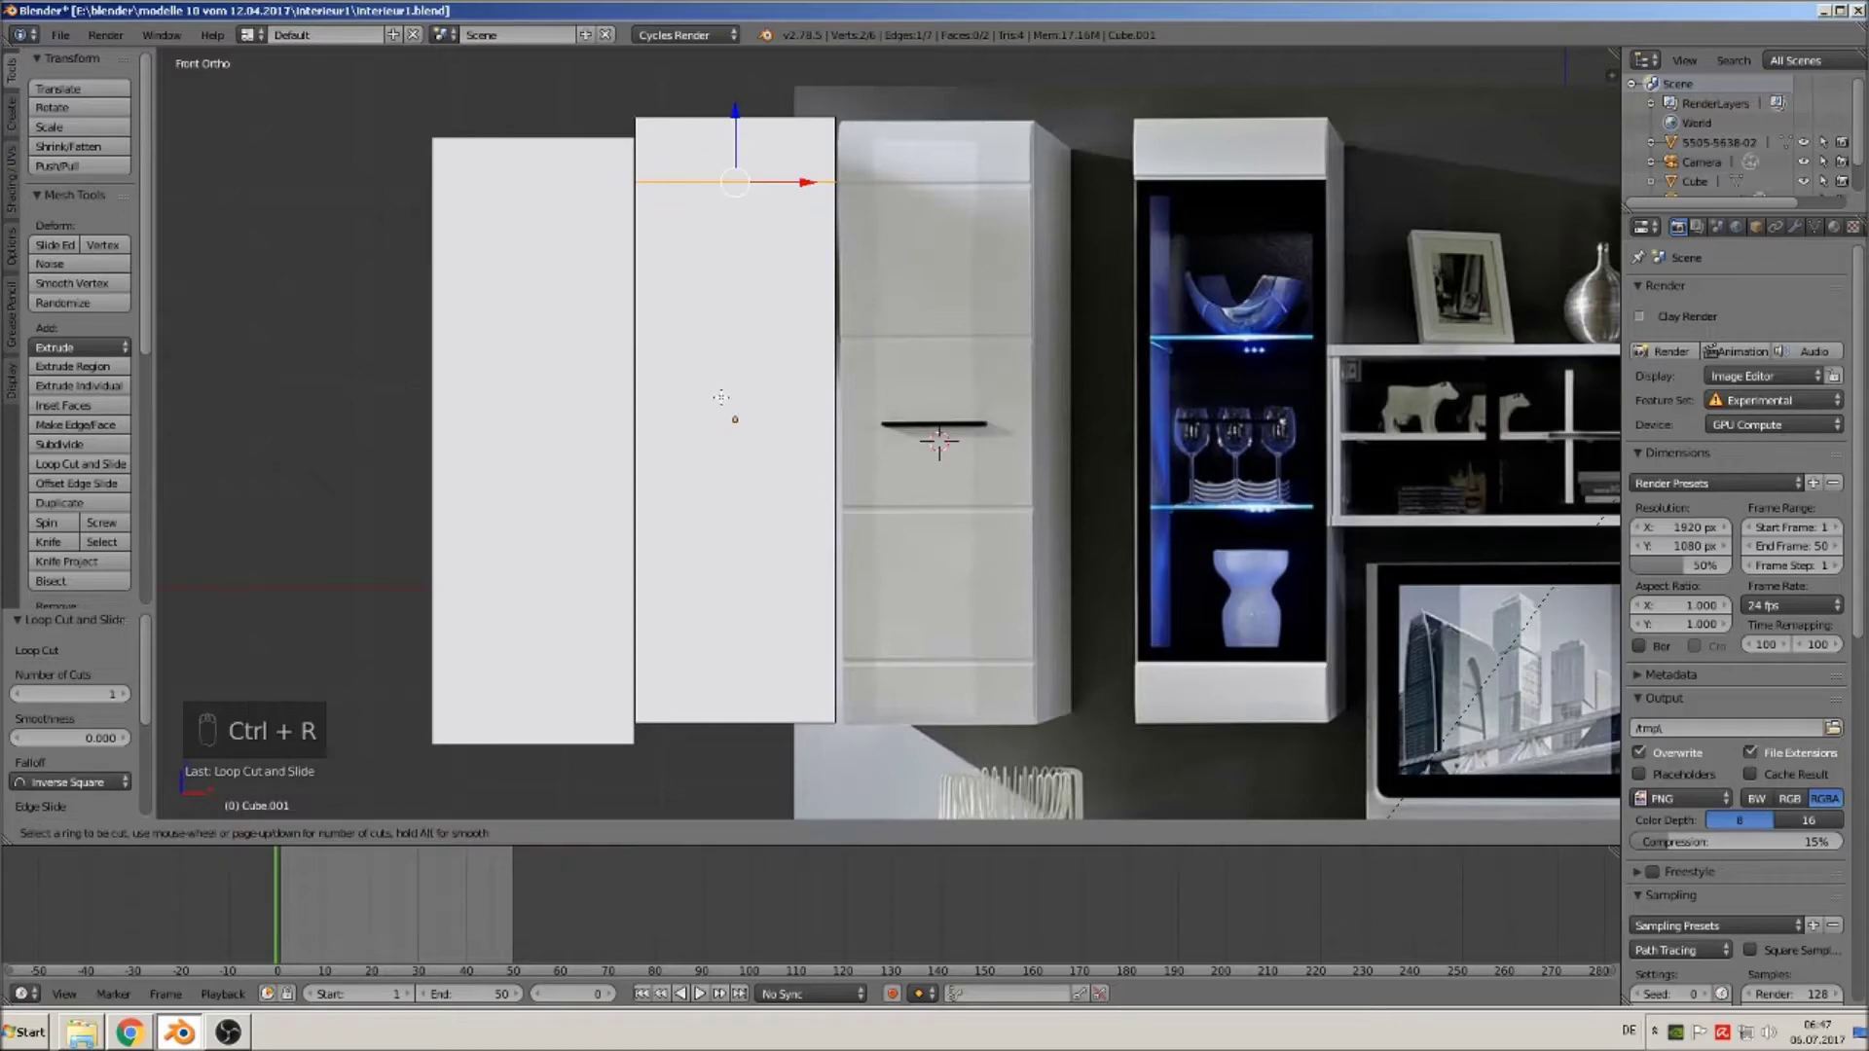
pyautogui.click(769, 457)
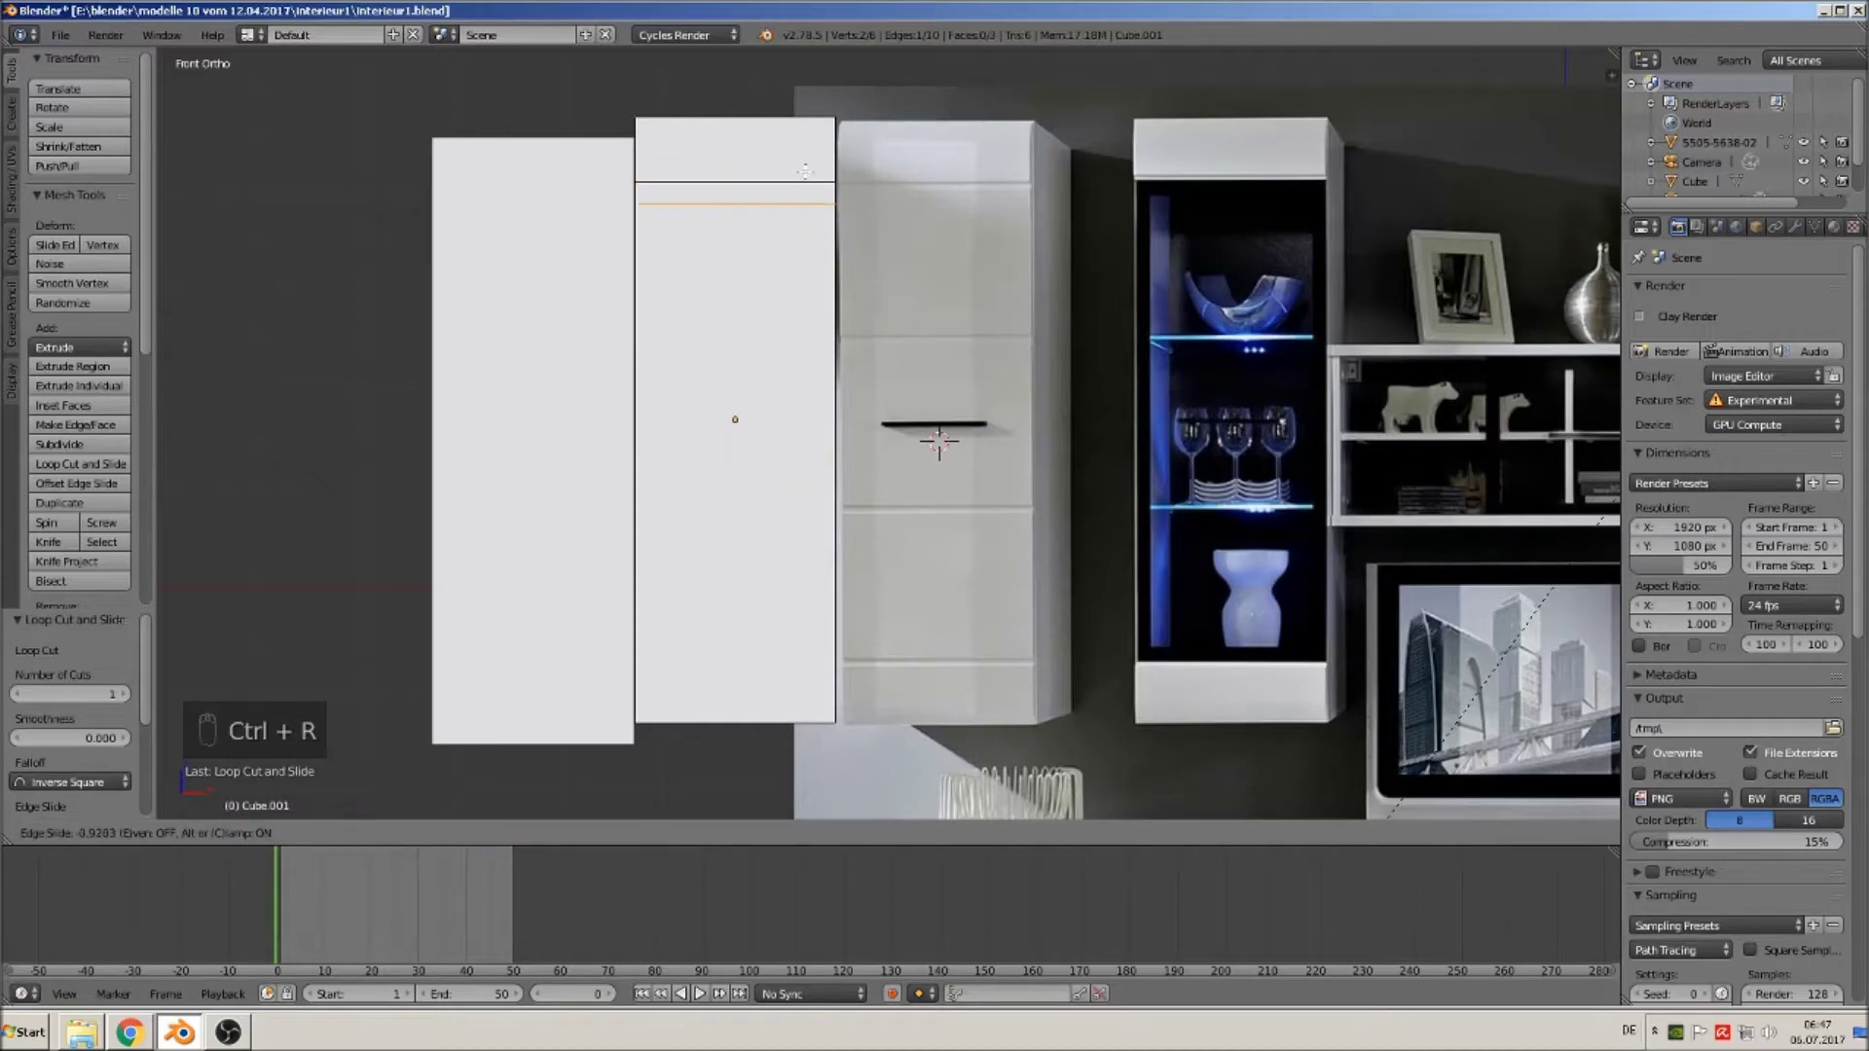
pyautogui.click(799, 157)
# Cut a second pair of close horizontal edge loops at the reference door's groove above the handle.
pyautogui.hotkey('ctrl', 'r')
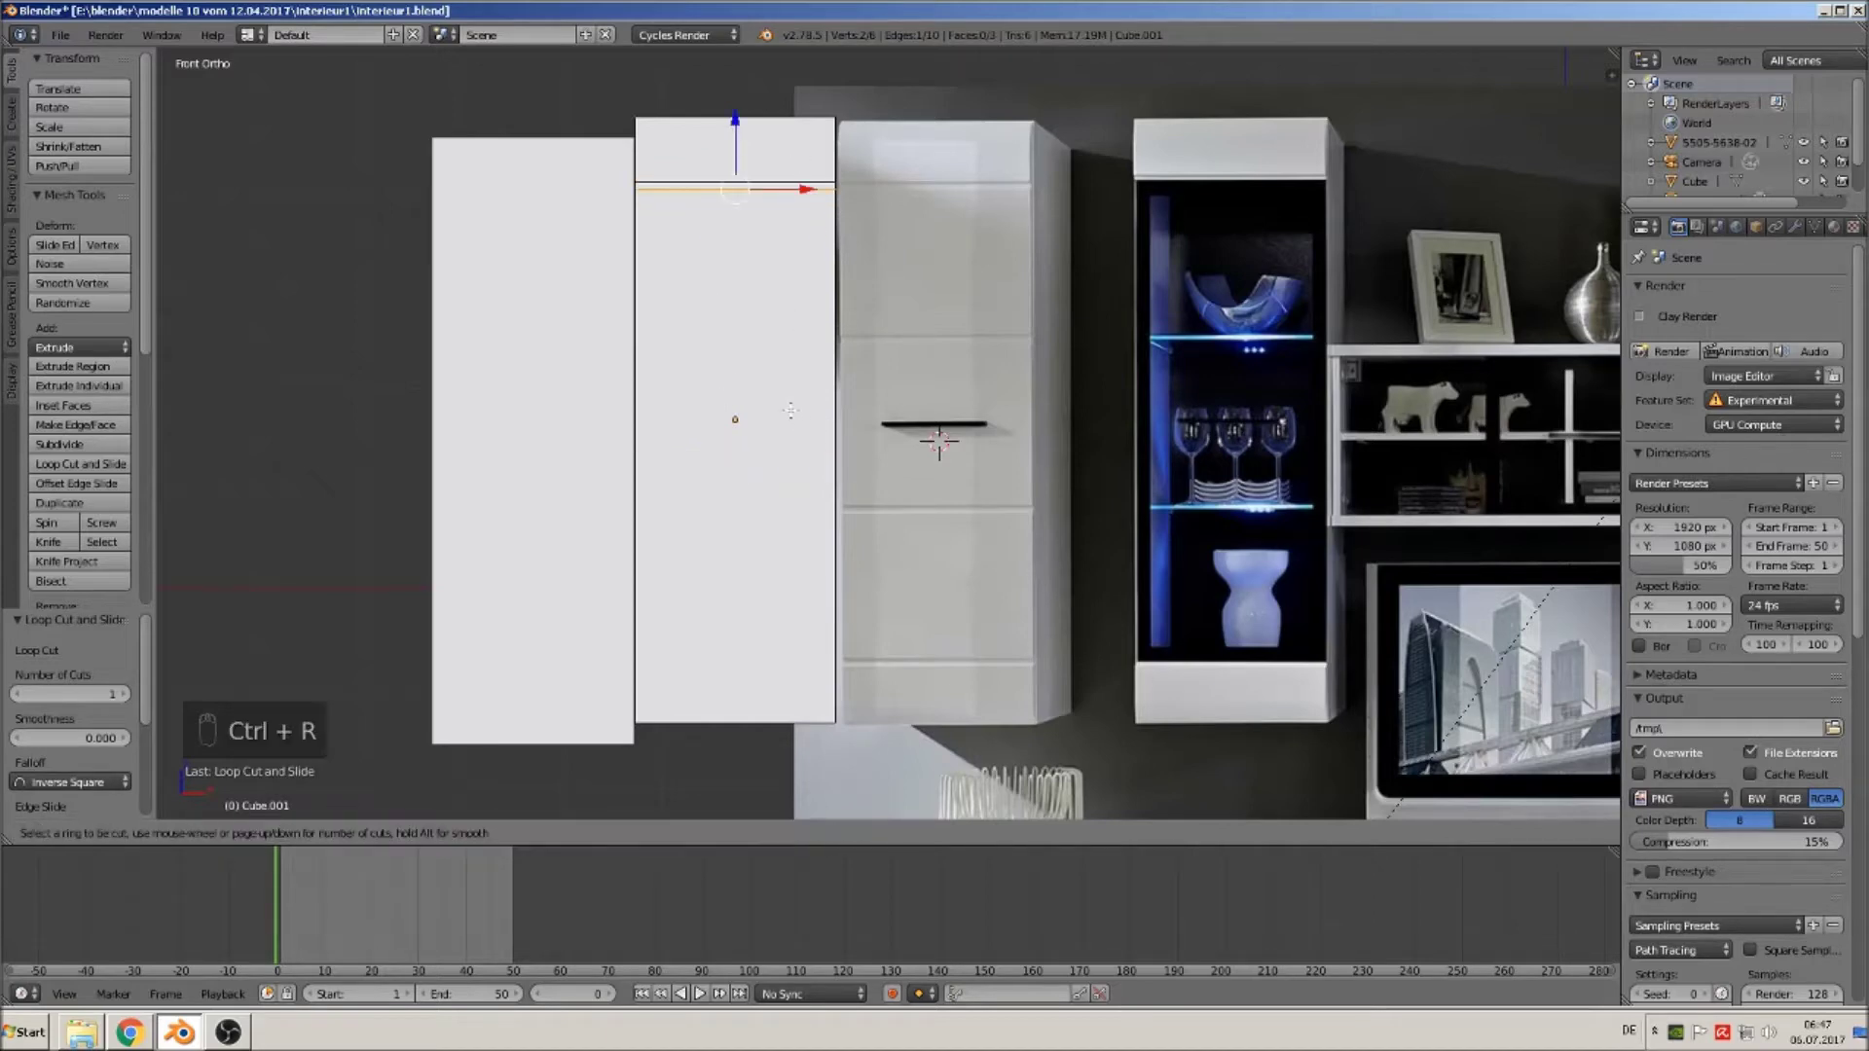
pyautogui.click(823, 448)
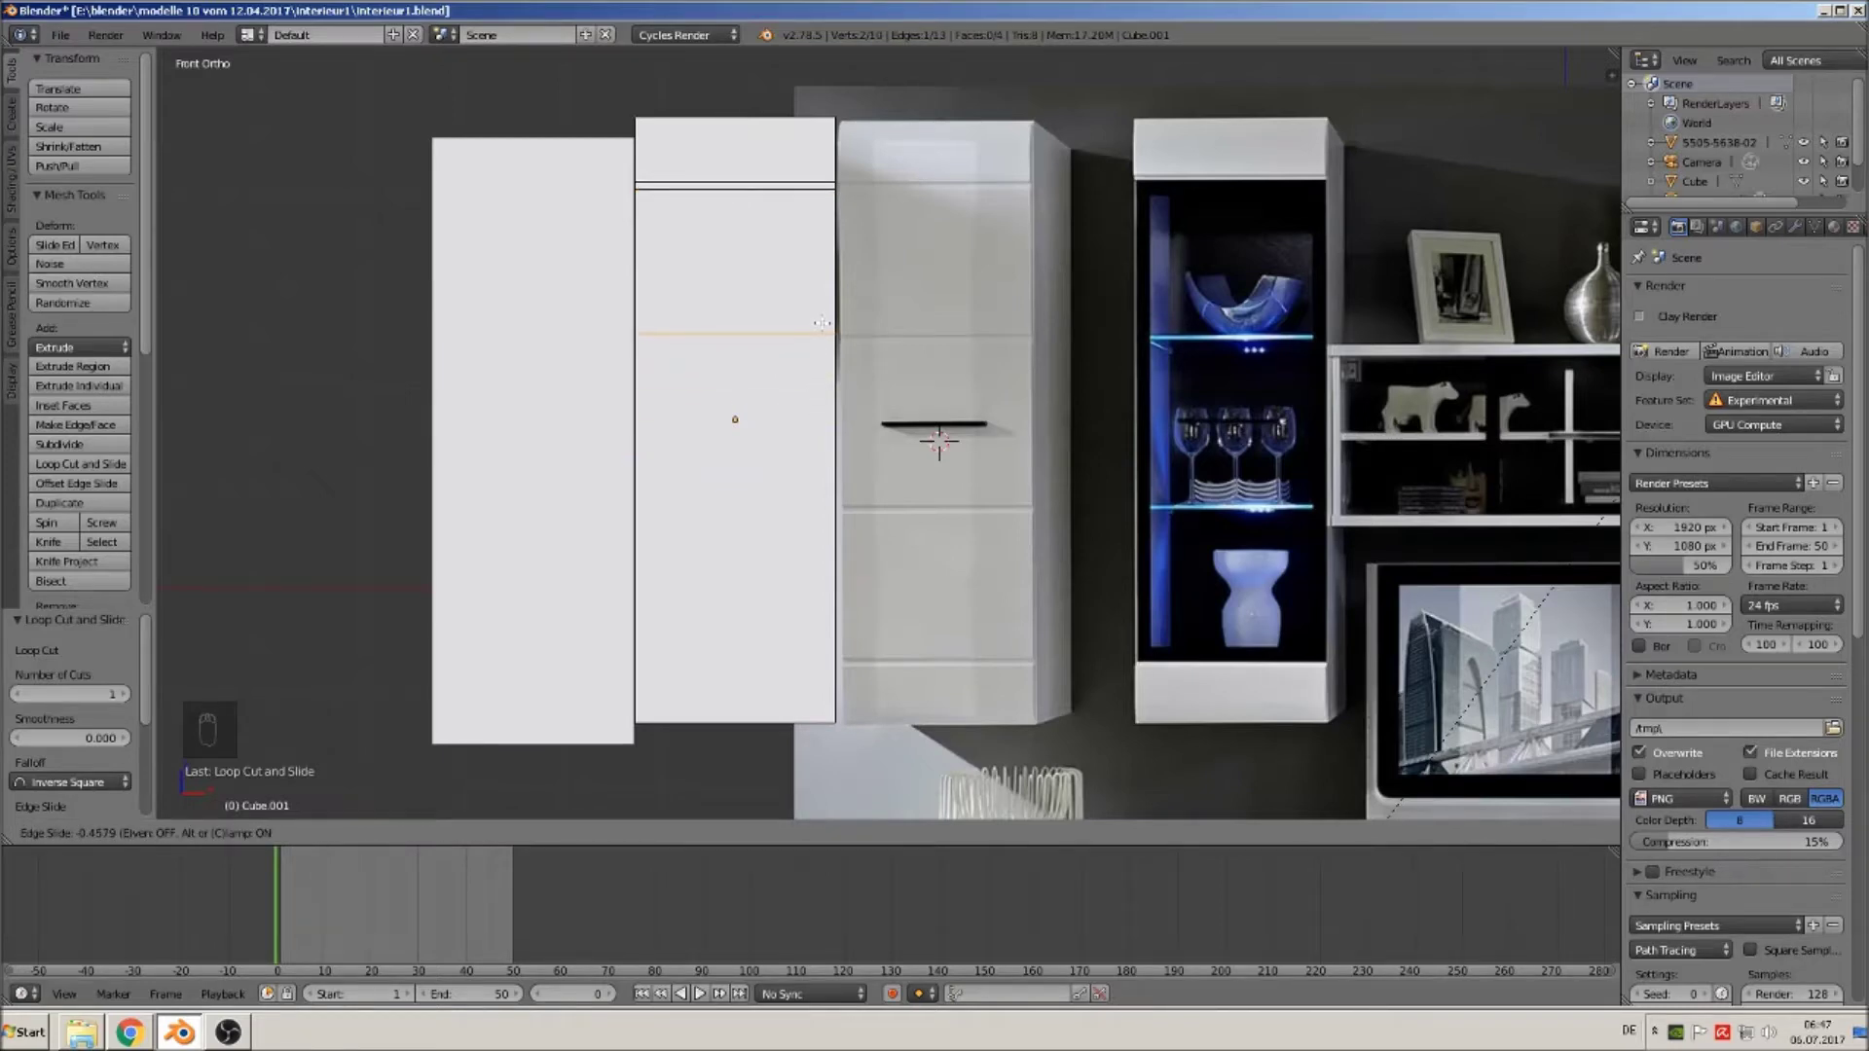
pyautogui.click(824, 332)
pyautogui.hotkey('ctrl', 'r')
pyautogui.click(818, 395)
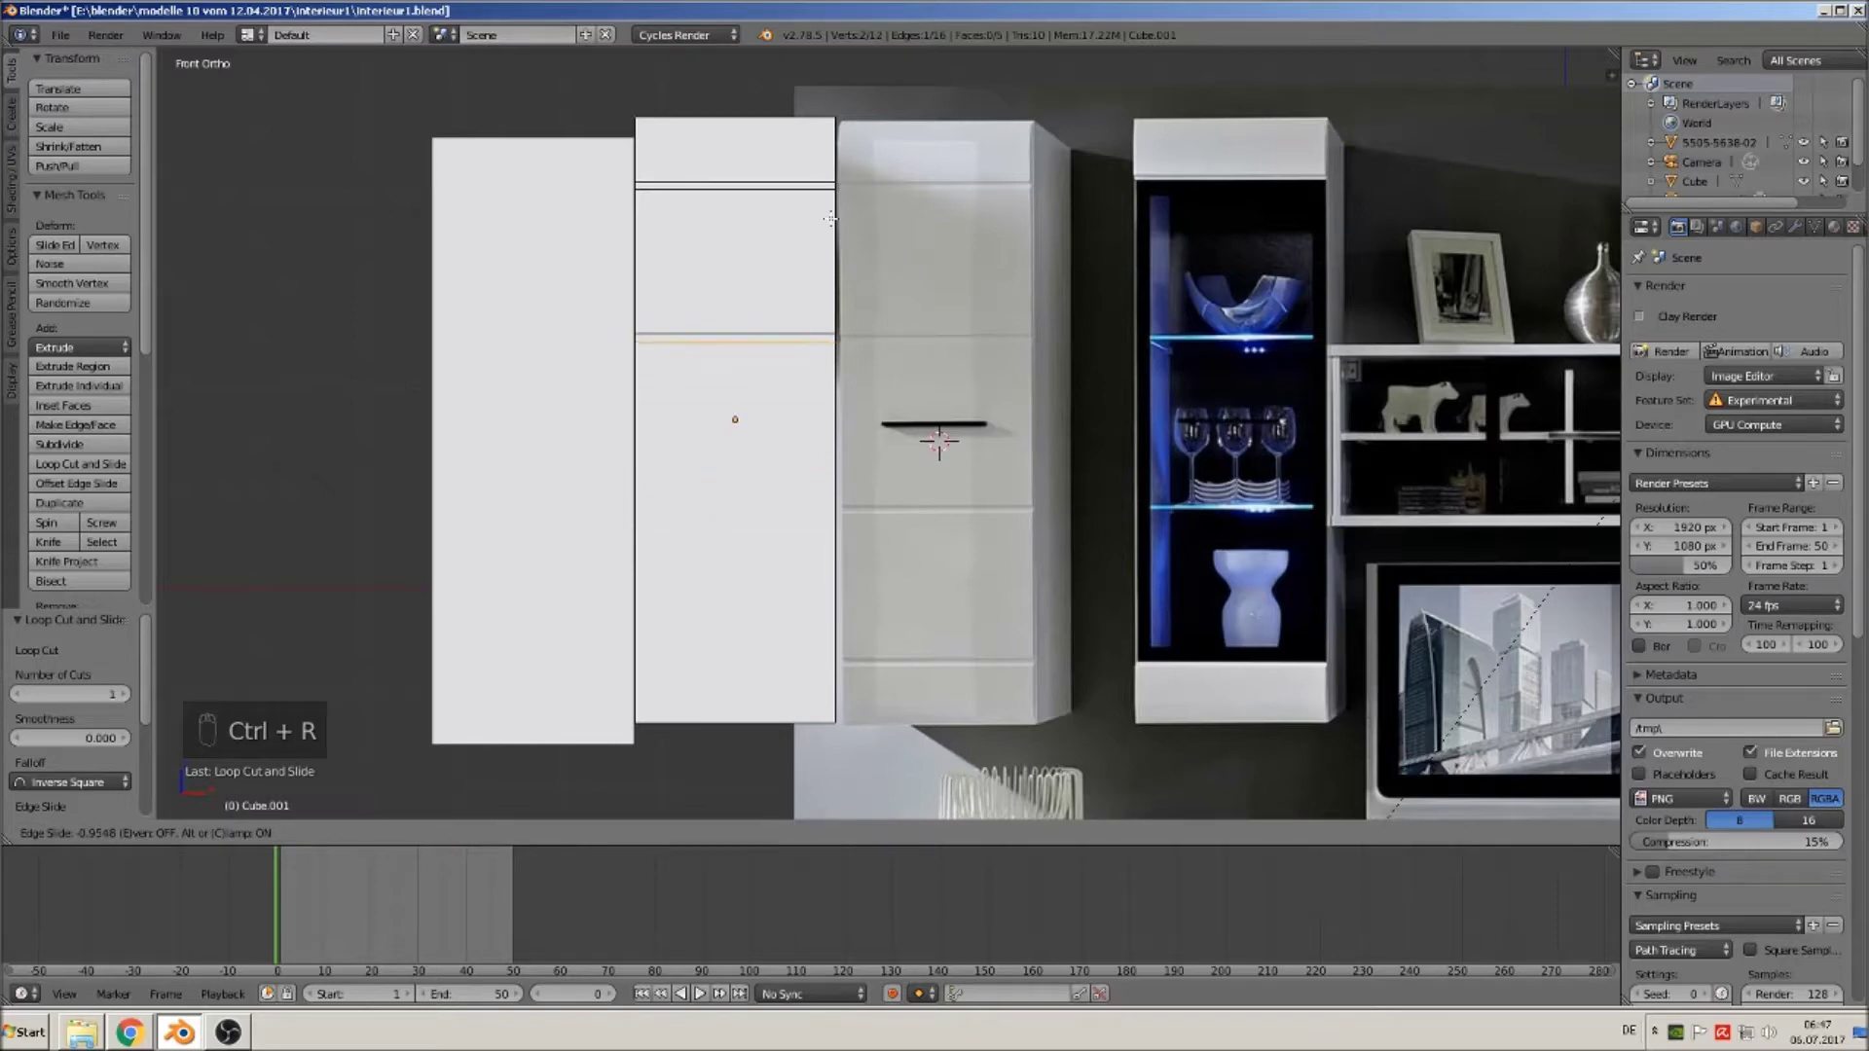
pyautogui.click(832, 219)
# Cut a third pair of close horizontal edge loops at the reference door's groove below the handle.
pyautogui.hotkey('ctrl', 'r')
pyautogui.click(808, 505)
pyautogui.click(803, 474)
pyautogui.hotkey('ctrl', 'r')
pyautogui.click(816, 600)
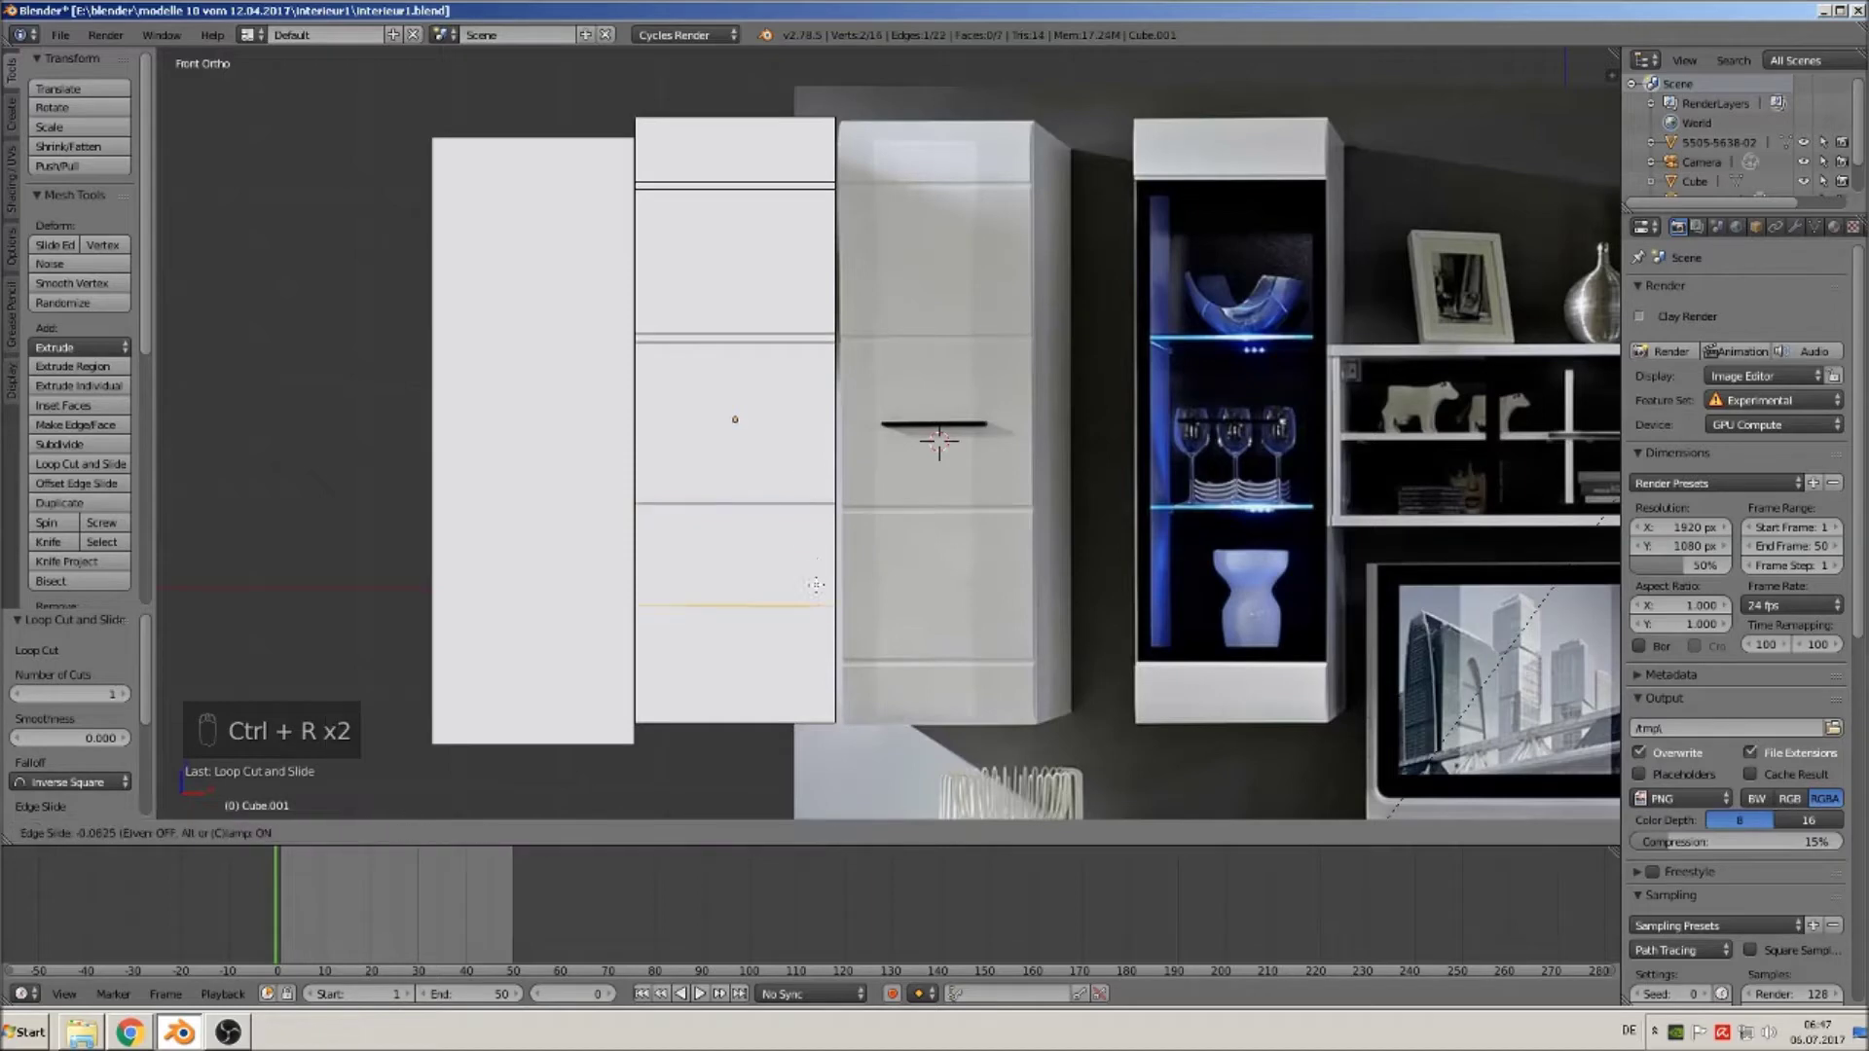
pyautogui.click(822, 502)
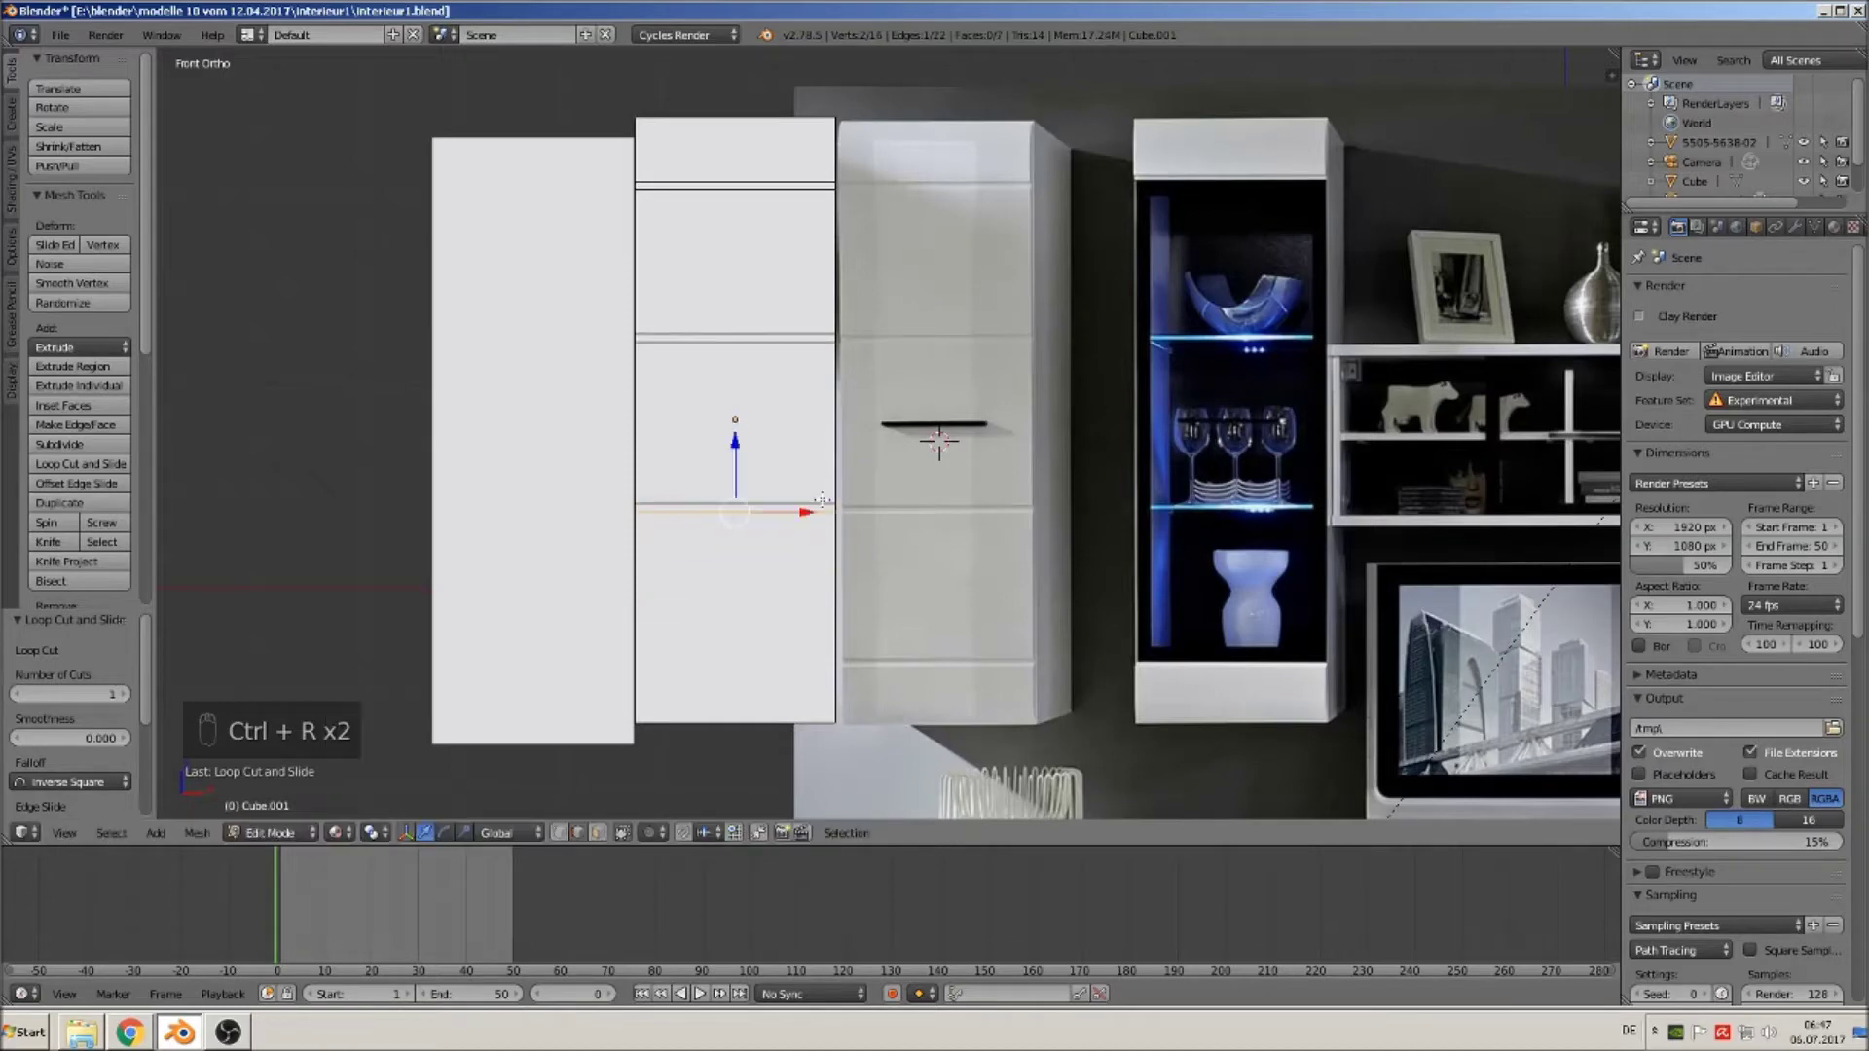
# Cut a fourth pair of close horizontal edge loops at the reference door's lowest groove.
pyautogui.hotkey('ctrl', 'r')
pyautogui.click(803, 667)
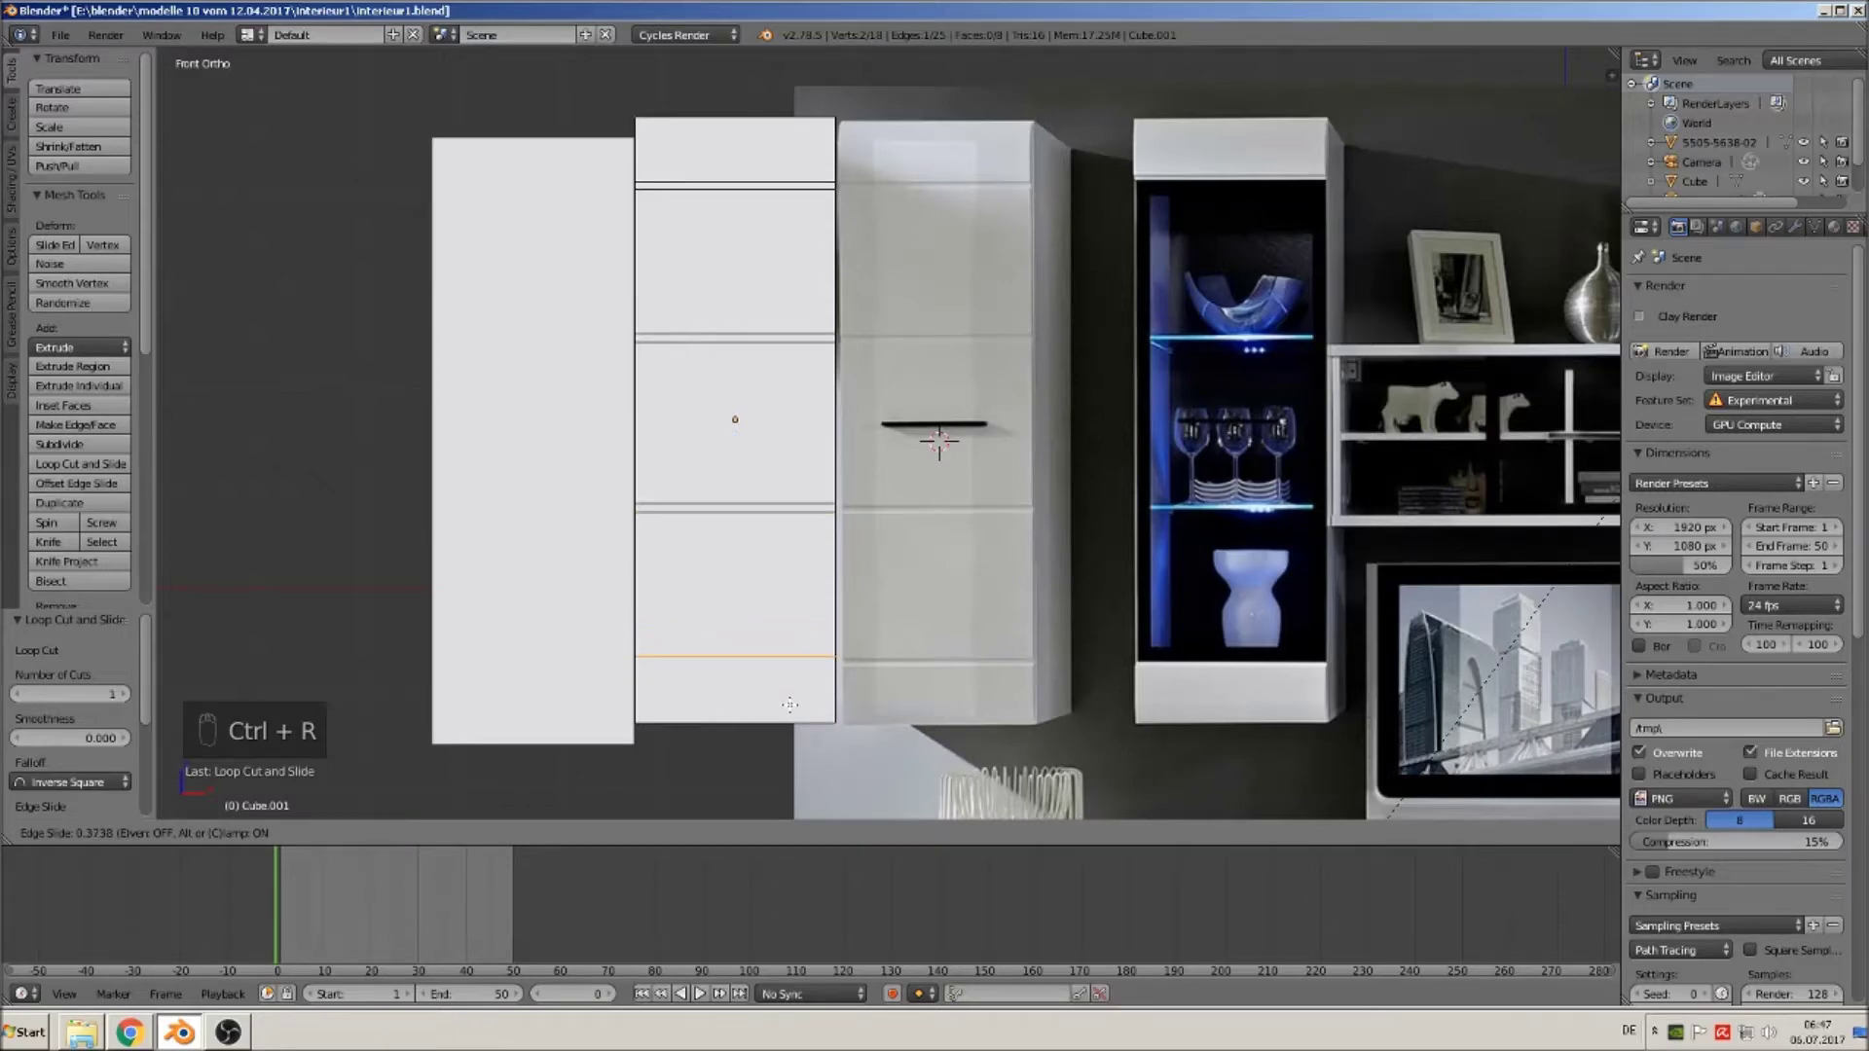
pyautogui.click(789, 704)
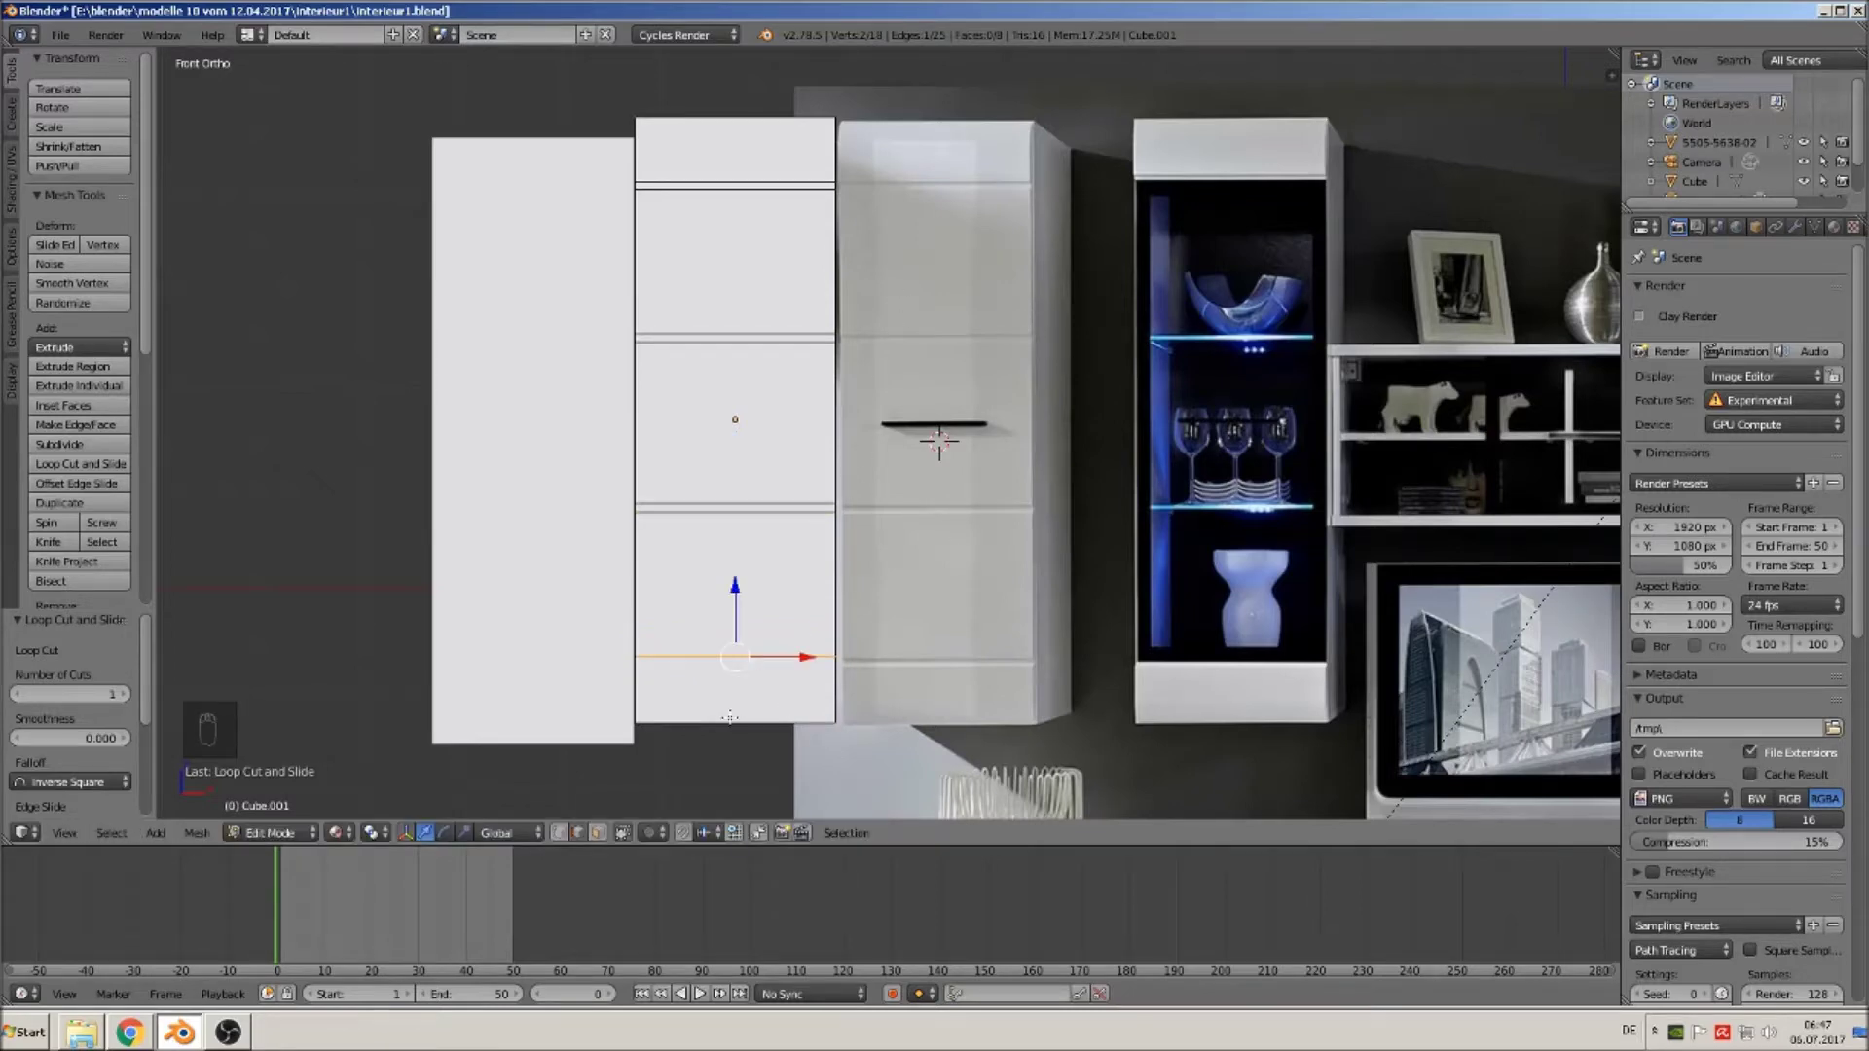
pyautogui.hotkey('ctrl', 'r')
pyautogui.click(839, 674)
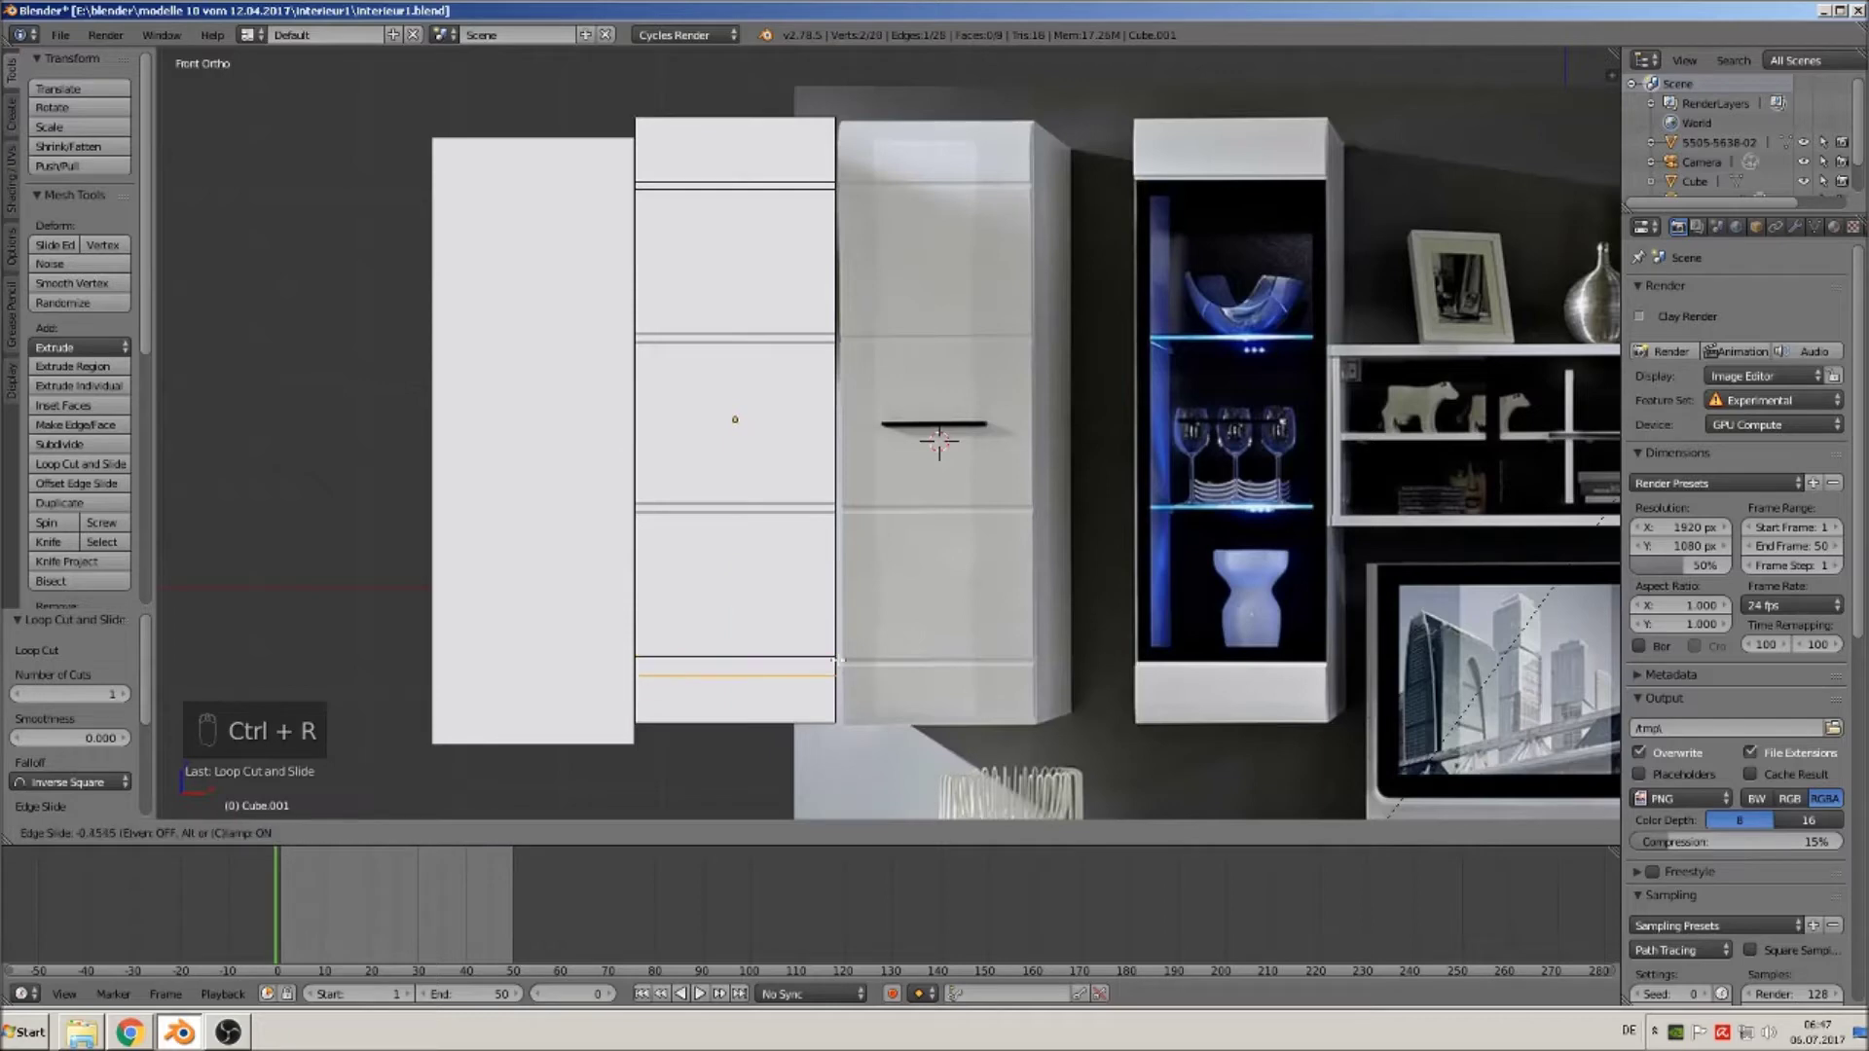
pyautogui.click(839, 654)
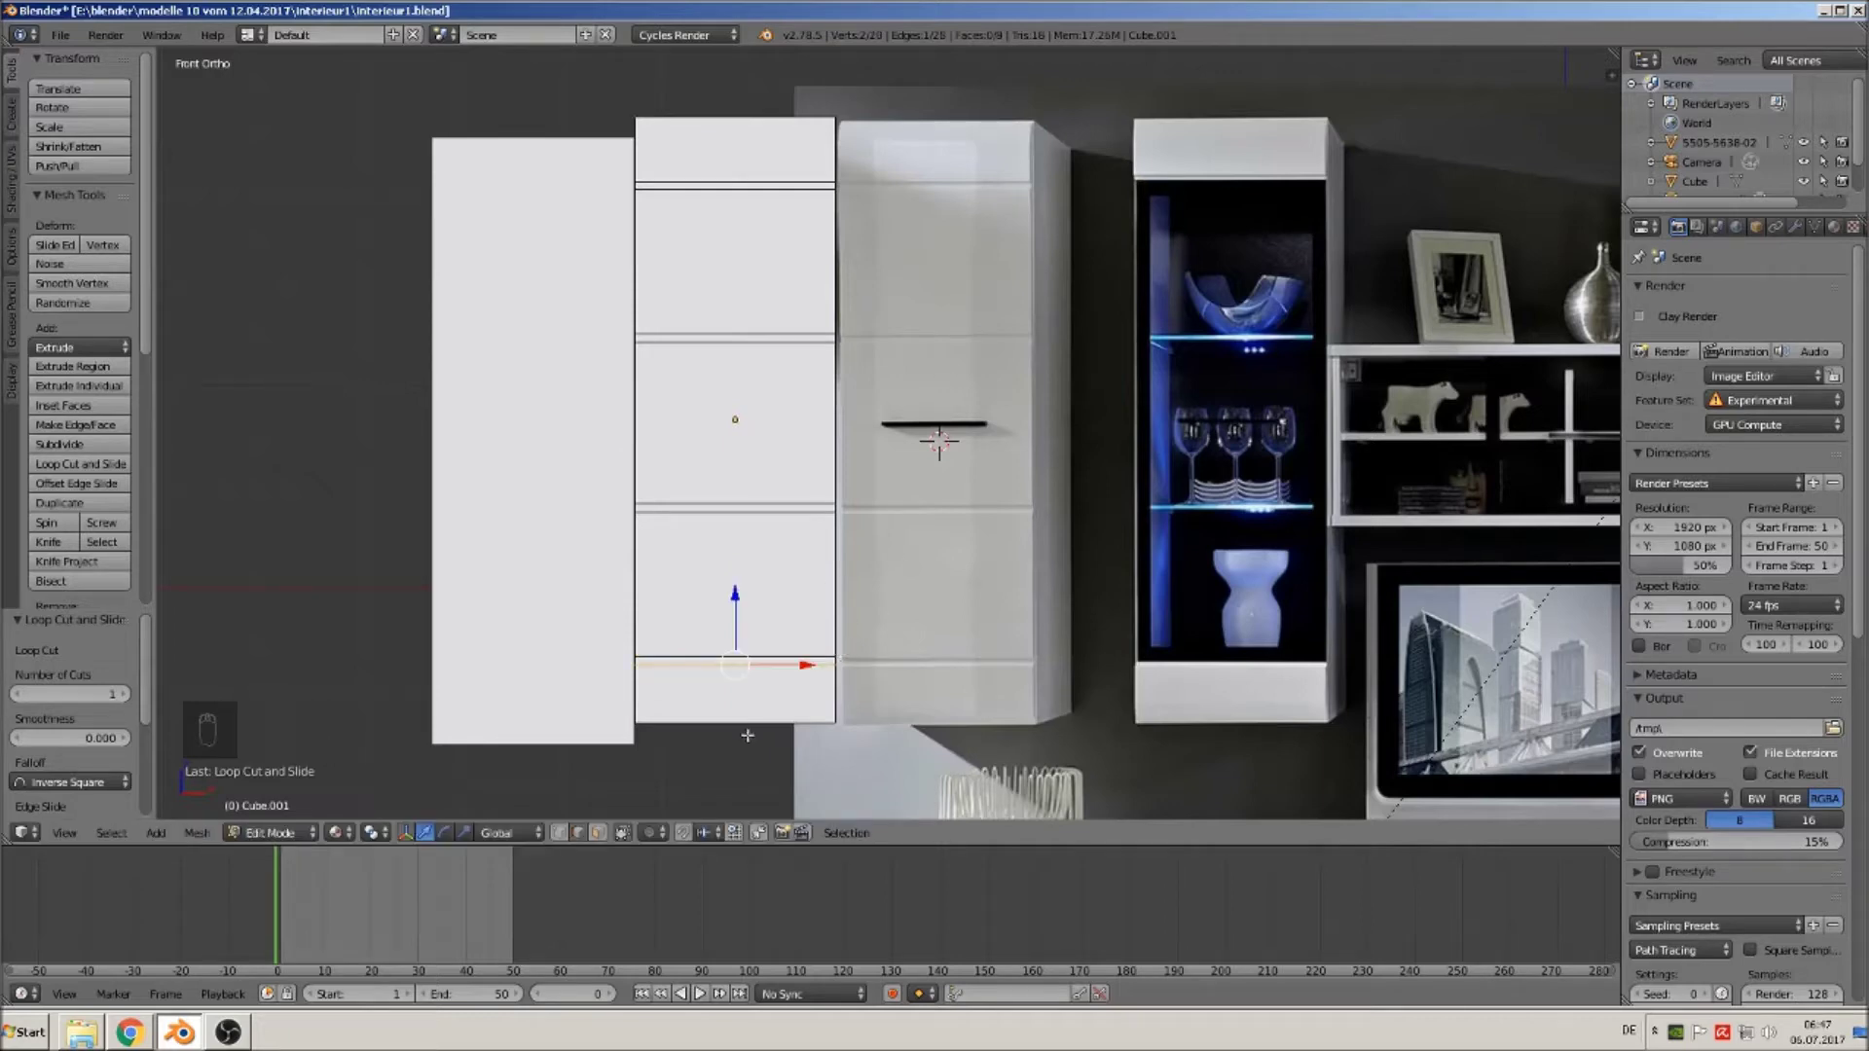
# Extrude the four narrow strip faces of the panel and push them back about 0.139 along Y to form grooves.
pyautogui.scroll(-1, 704, 586)
pyautogui.moveTo(702, 584); pyautogui.dragTo(580, 647, button='middle')
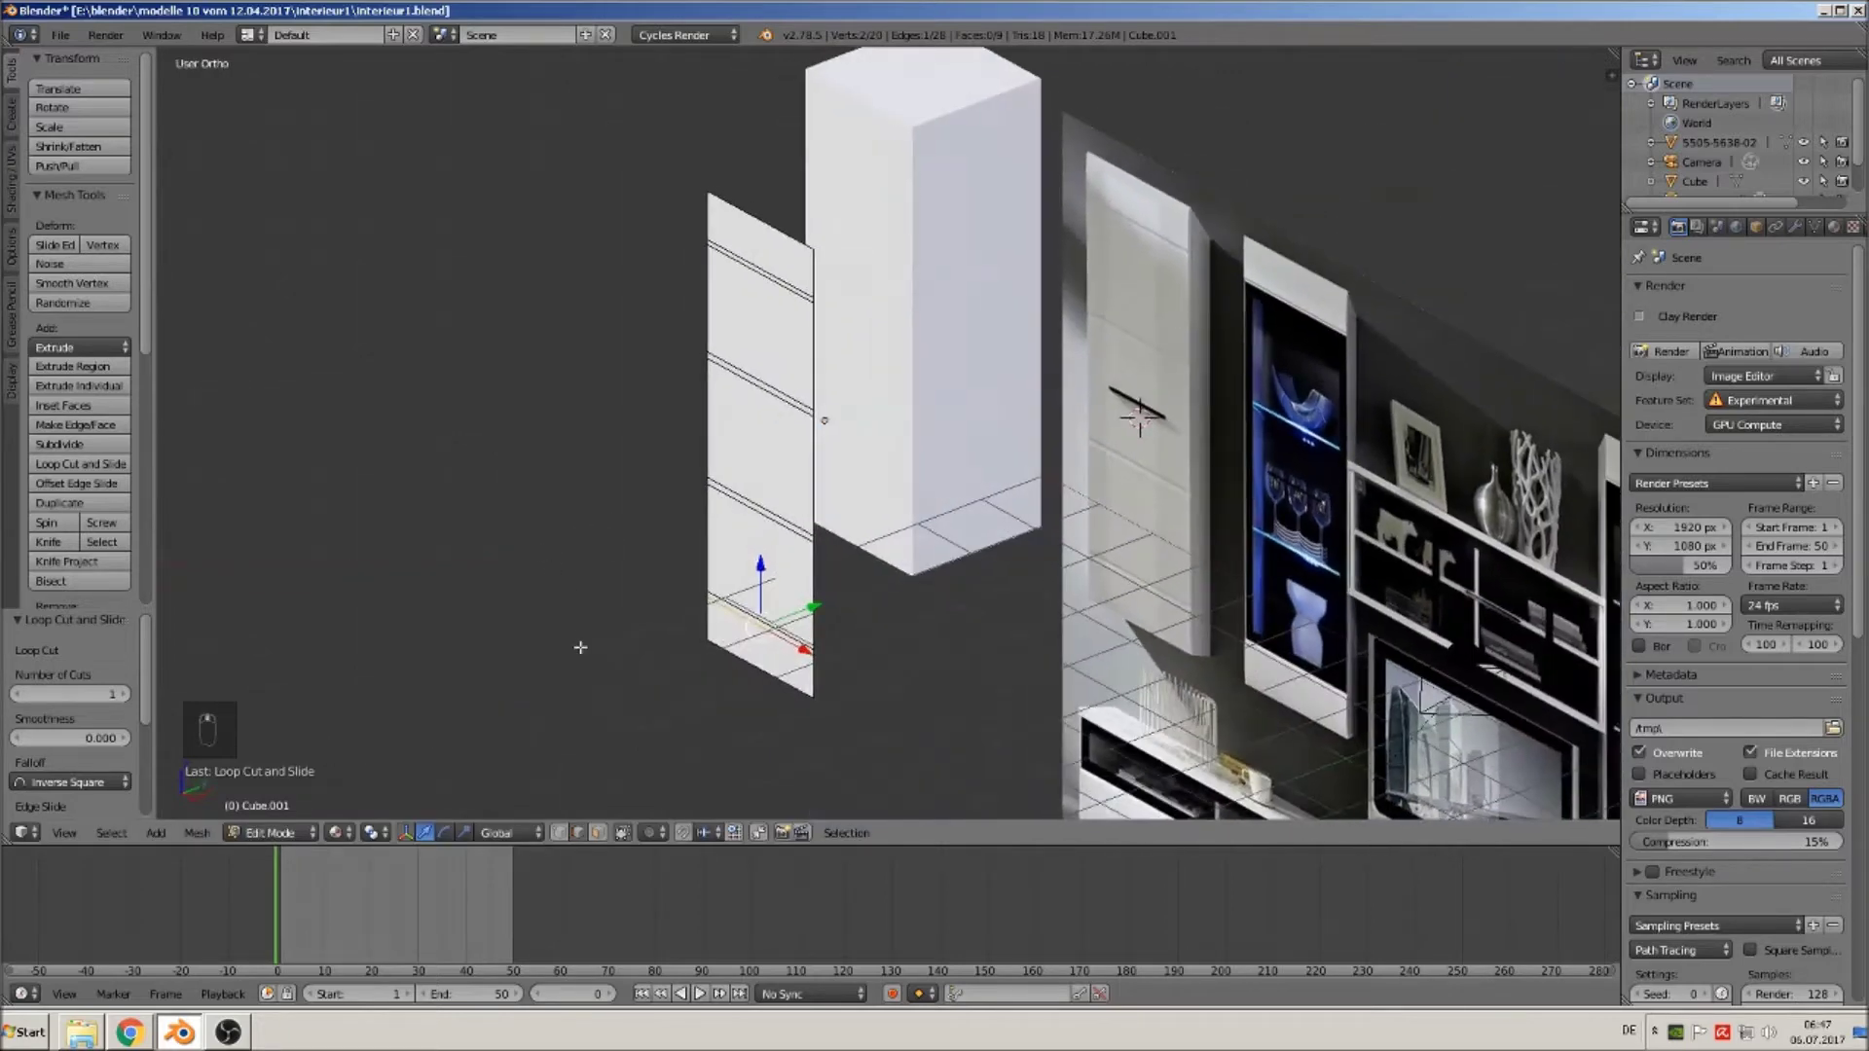
pyautogui.click(597, 834)
pyautogui.moveTo(701, 596); pyautogui.dragTo(779, 443, button='middle')
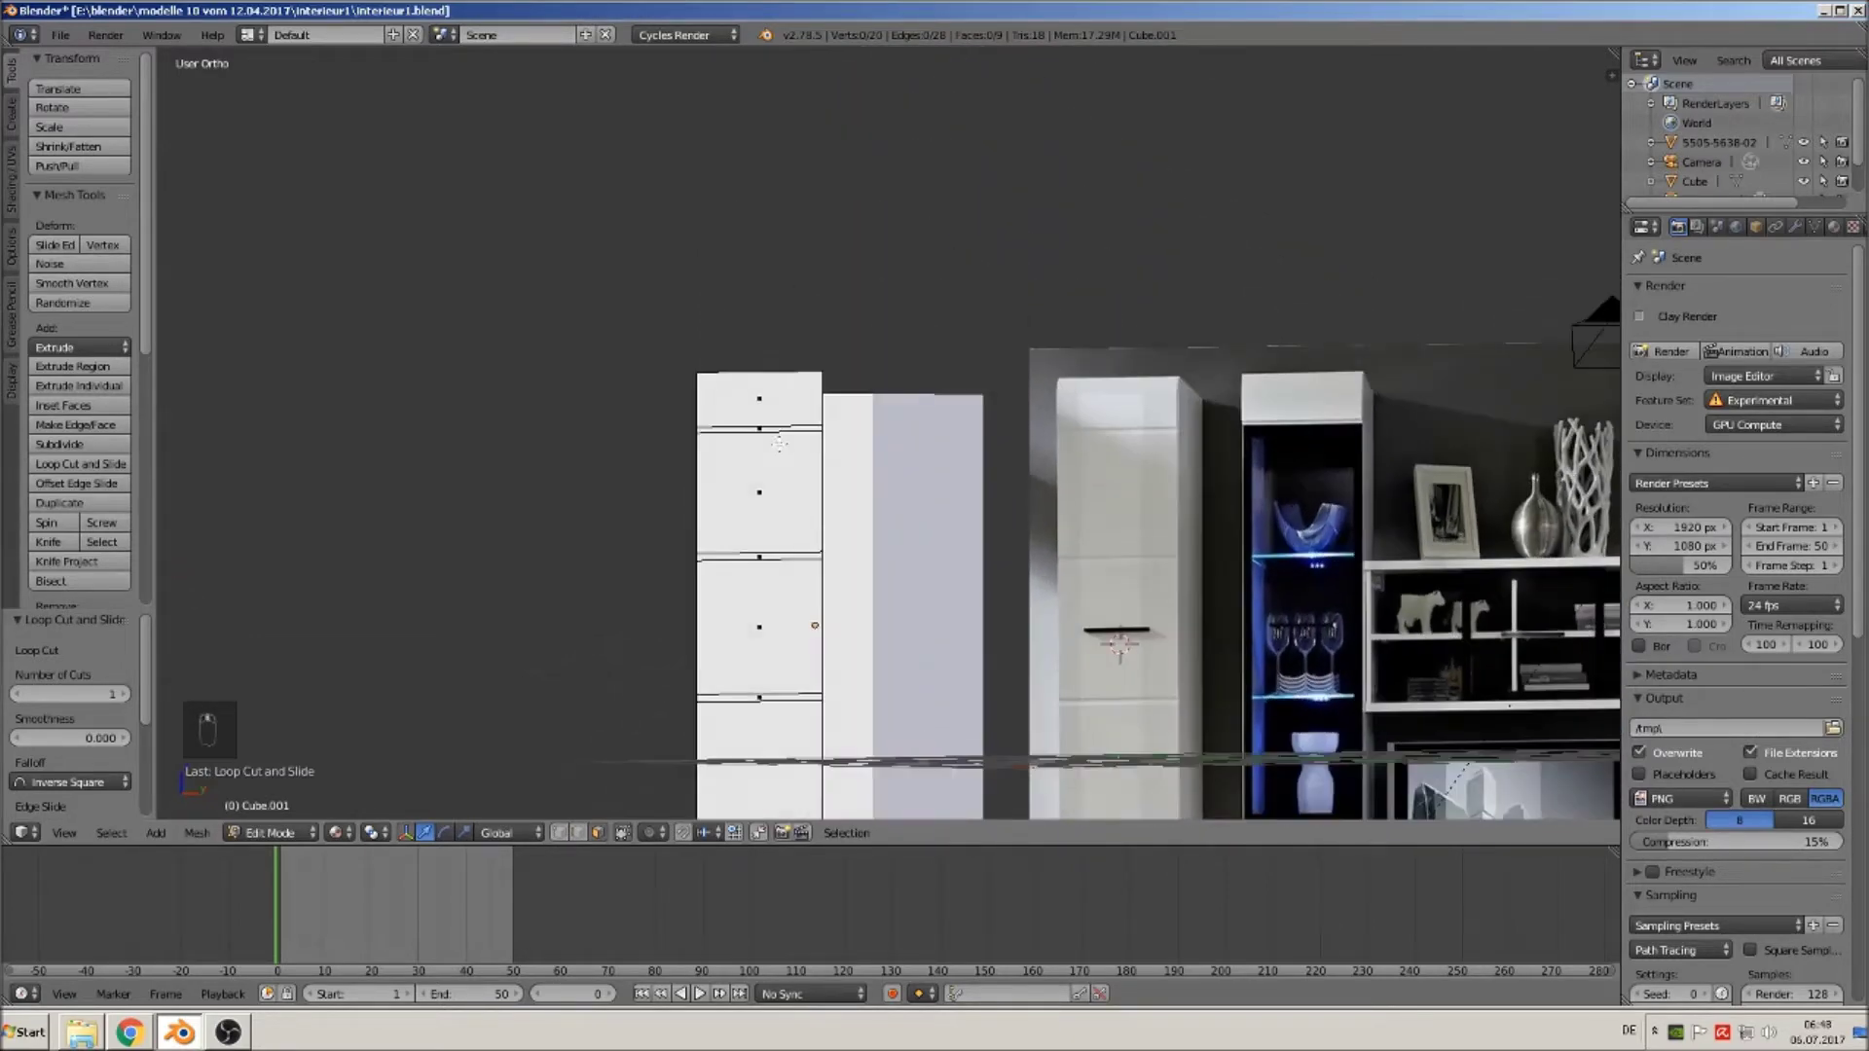
pyautogui.rightClick(757, 429)
pyautogui.keyDown('shift'); pyautogui.rightClick(763, 556); pyautogui.keyUp('shift')
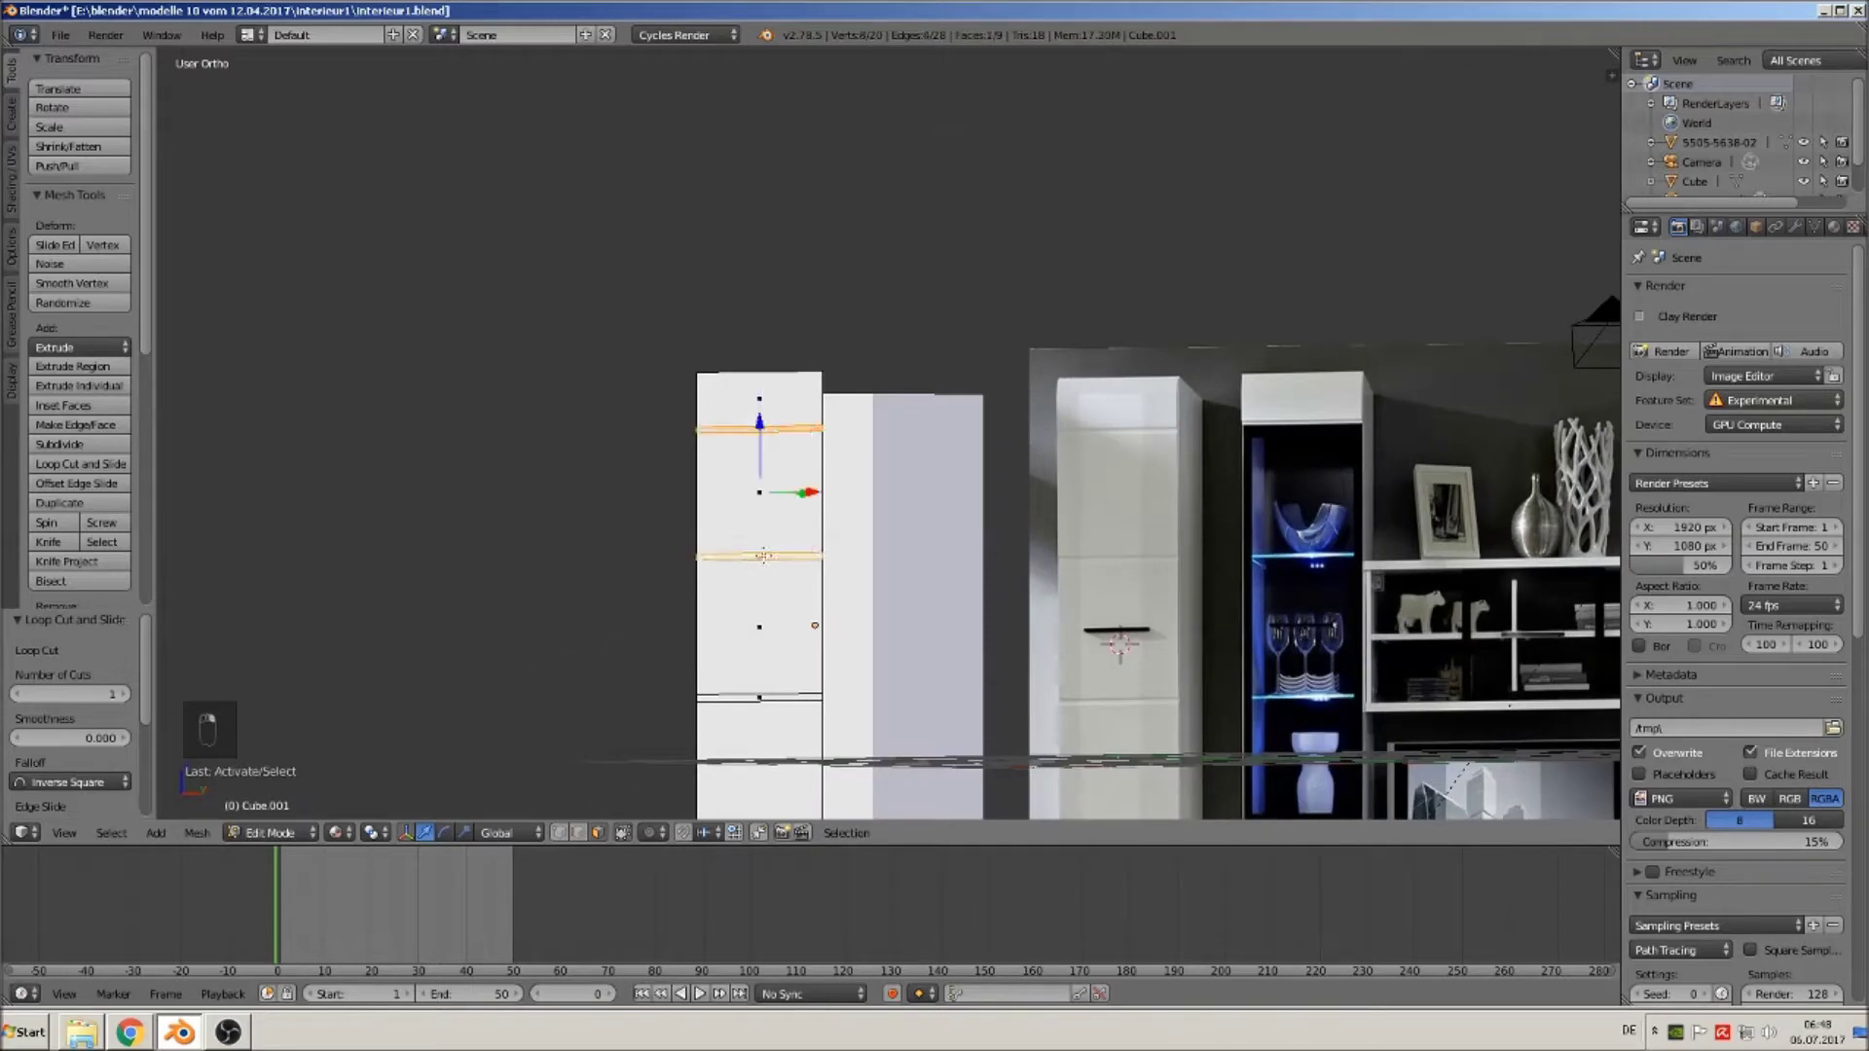
pyautogui.keyDown('shift'); pyautogui.rightClick(754, 699); pyautogui.keyUp('shift')
pyautogui.keyDown('shift'); pyautogui.moveTo(788, 818); pyautogui.dragTo(663, 709, button='middle'); pyautogui.keyUp('shift')
pyautogui.keyDown('shift'); pyautogui.rightClick(780, 635); pyautogui.keyUp('shift')
pyautogui.scroll(2, 715, 657)
pyautogui.press('e')
pyautogui.rightClick(730, 596)
pyautogui.moveTo(715, 464); pyautogui.dragTo(730, 461)
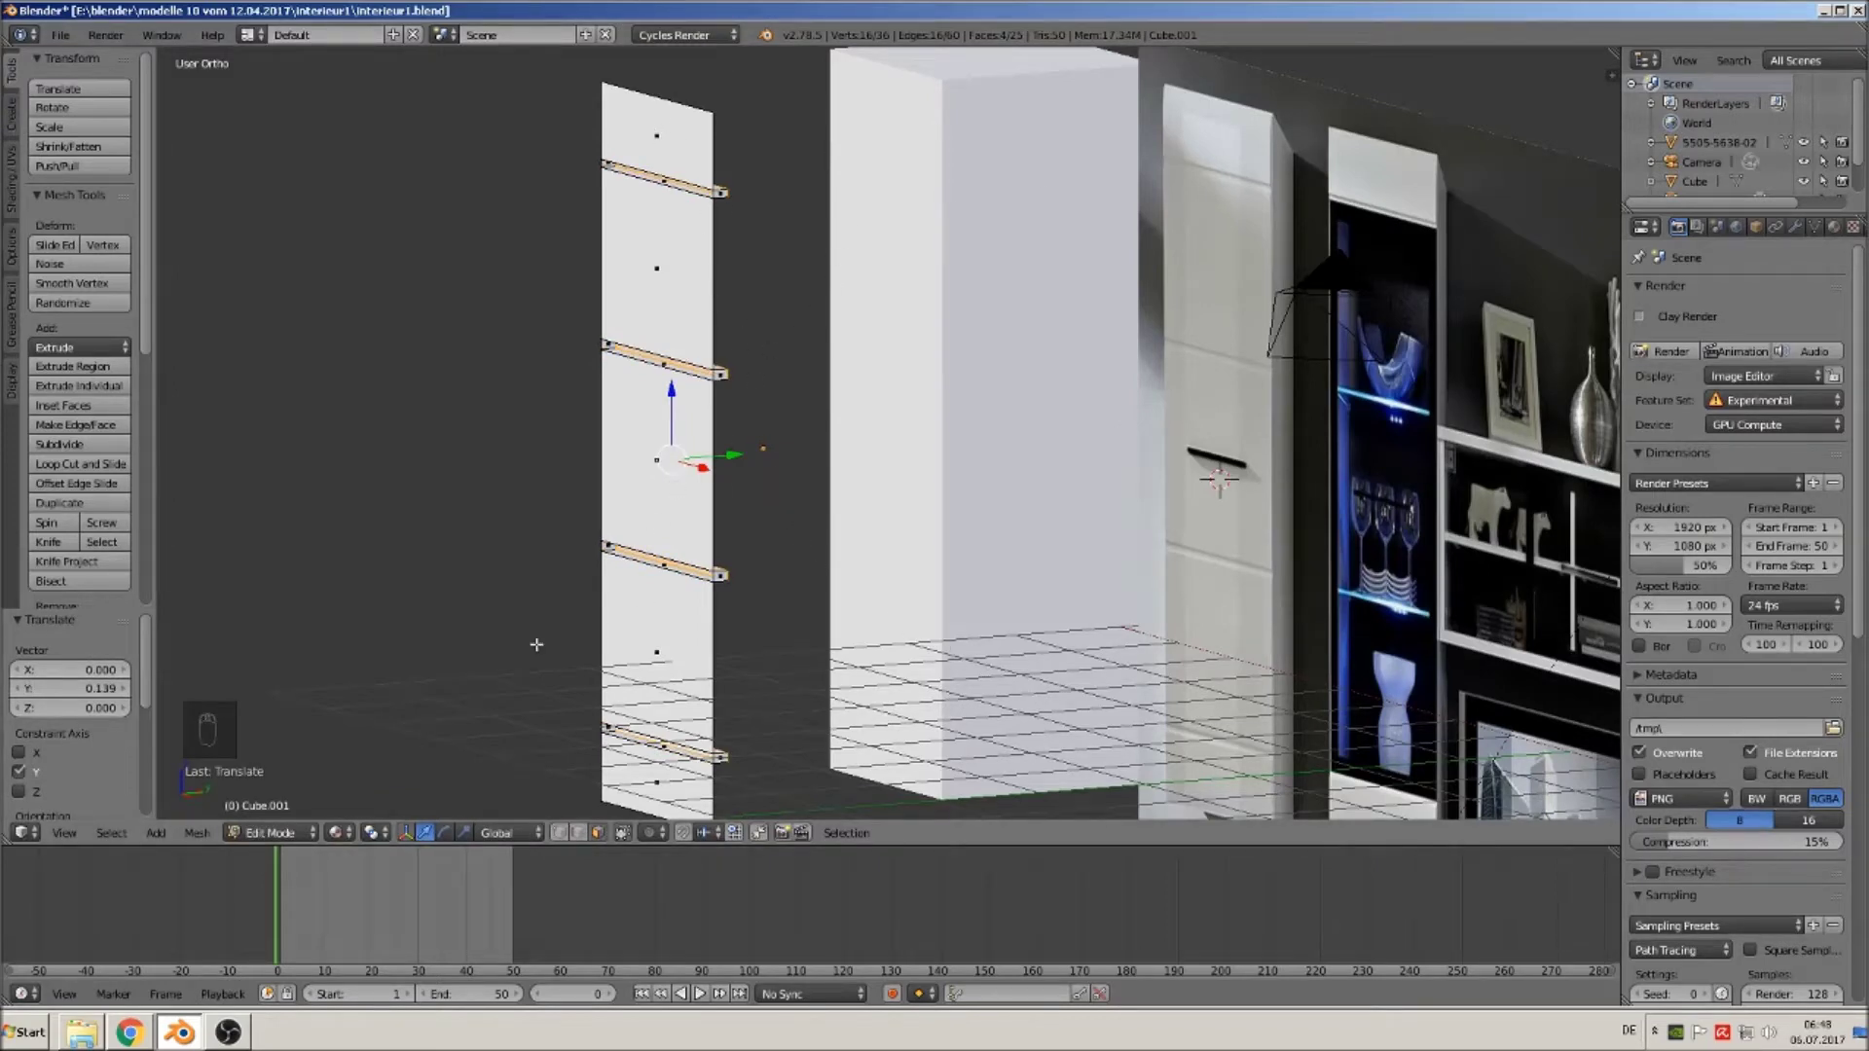
# Extrude all outer boundary edges of the grooved panel and move them back about 0.15 along Y to give the door thickness.
pyautogui.click(579, 832)
pyautogui.rightClick(712, 311)
pyautogui.keyDown('shift'); pyautogui.rightClick(714, 152); pyautogui.keyUp('shift')
pyautogui.keyDown('shift'); pyautogui.rightClick(726, 480); pyautogui.keyUp('shift')
pyautogui.keyDown('shift'); pyautogui.rightClick(718, 683); pyautogui.keyUp('shift')
pyautogui.keyDown('shift'); pyautogui.rightClick(713, 786); pyautogui.keyUp('shift')
pyautogui.keyDown('shift'); pyautogui.rightClick(603, 434); pyautogui.keyUp('shift')
pyautogui.keyDown('shift'); pyautogui.rightClick(609, 241); pyautogui.keyUp('shift')
pyautogui.keyDown('shift'); pyautogui.rightClick(595, 102); pyautogui.keyUp('shift')
pyautogui.keyDown('shift'); pyautogui.rightClick(658, 96); pyautogui.keyUp('shift')
pyautogui.keyDown('shift'); pyautogui.moveTo(745, 445); pyautogui.dragTo(894, 193, button='middle'); pyautogui.keyUp('shift')
pyautogui.keyDown('shift'); pyautogui.rightClick(753, 553); pyautogui.keyUp('shift')
pyautogui.keyDown('shift'); pyautogui.rightClick(806, 581); pyautogui.keyUp('shift')
pyautogui.moveTo(850, 620); pyautogui.dragTo(805, 635, button='middle')
pyautogui.press('e')
pyautogui.rightClick(806, 620)
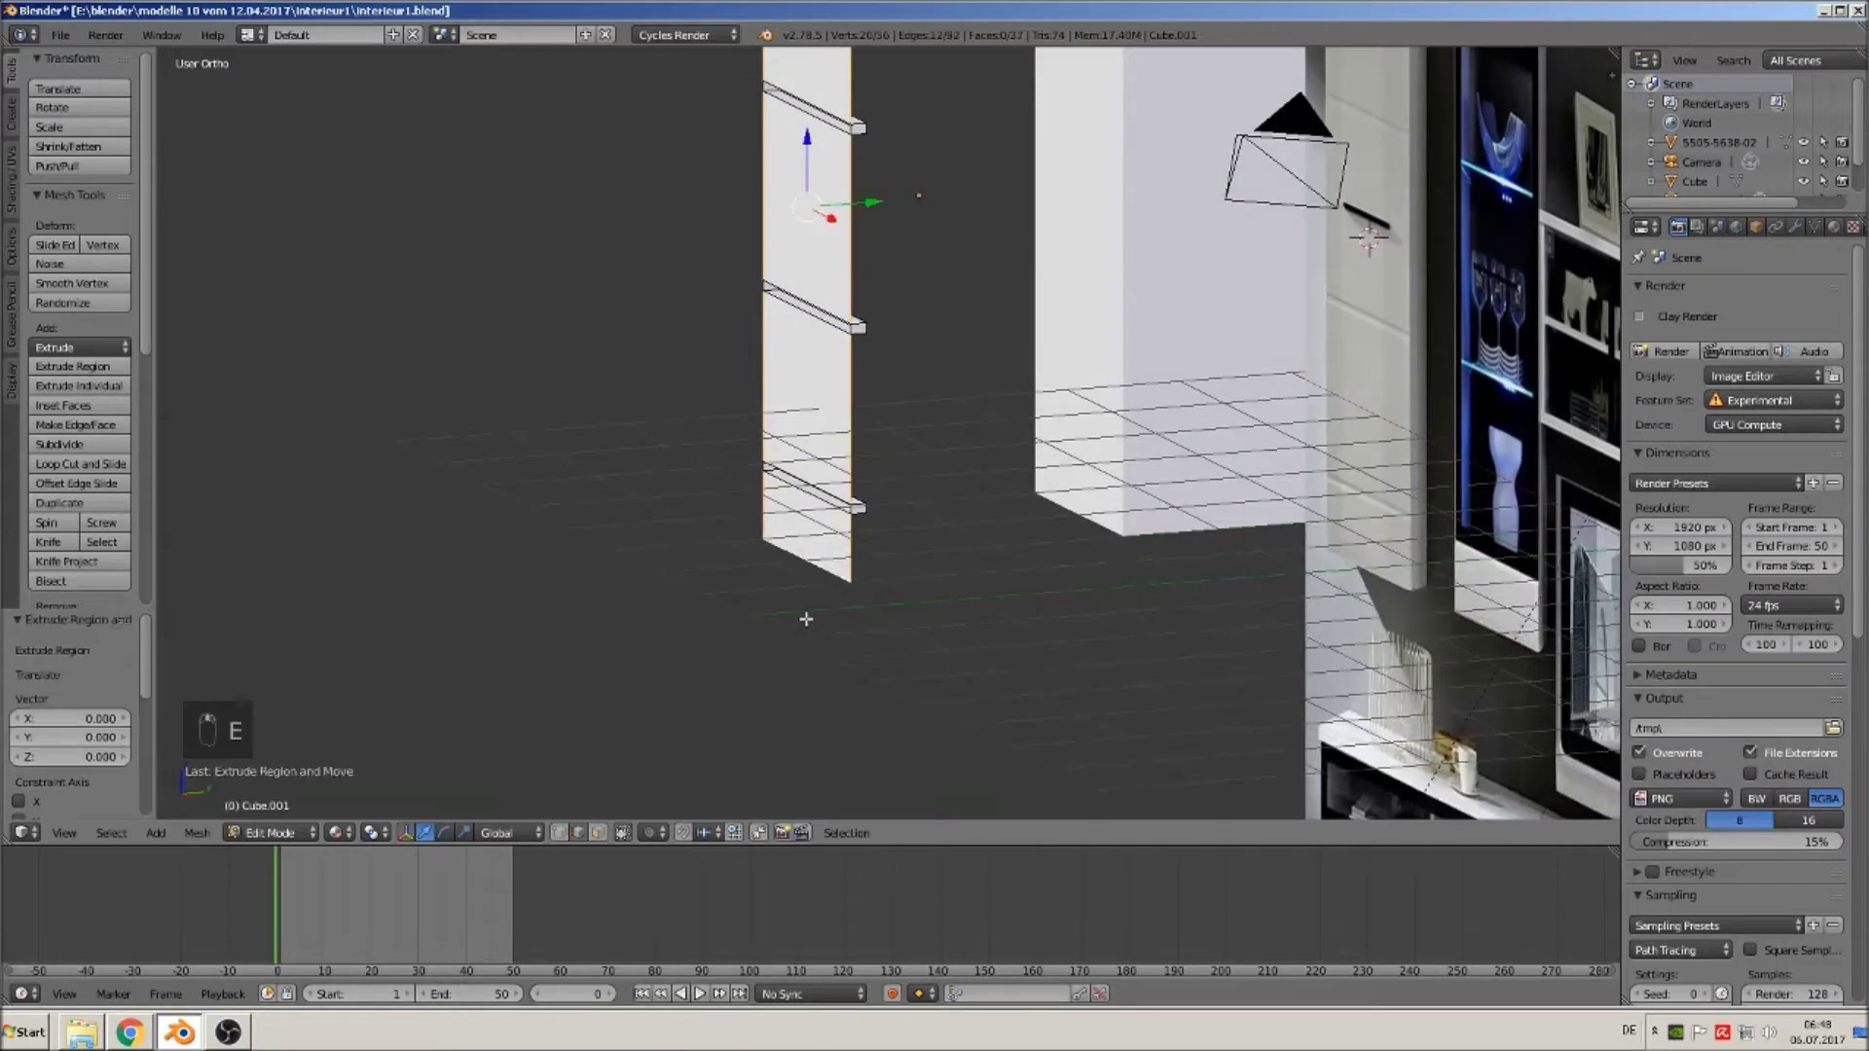
pyautogui.press('g')
pyautogui.press('y')
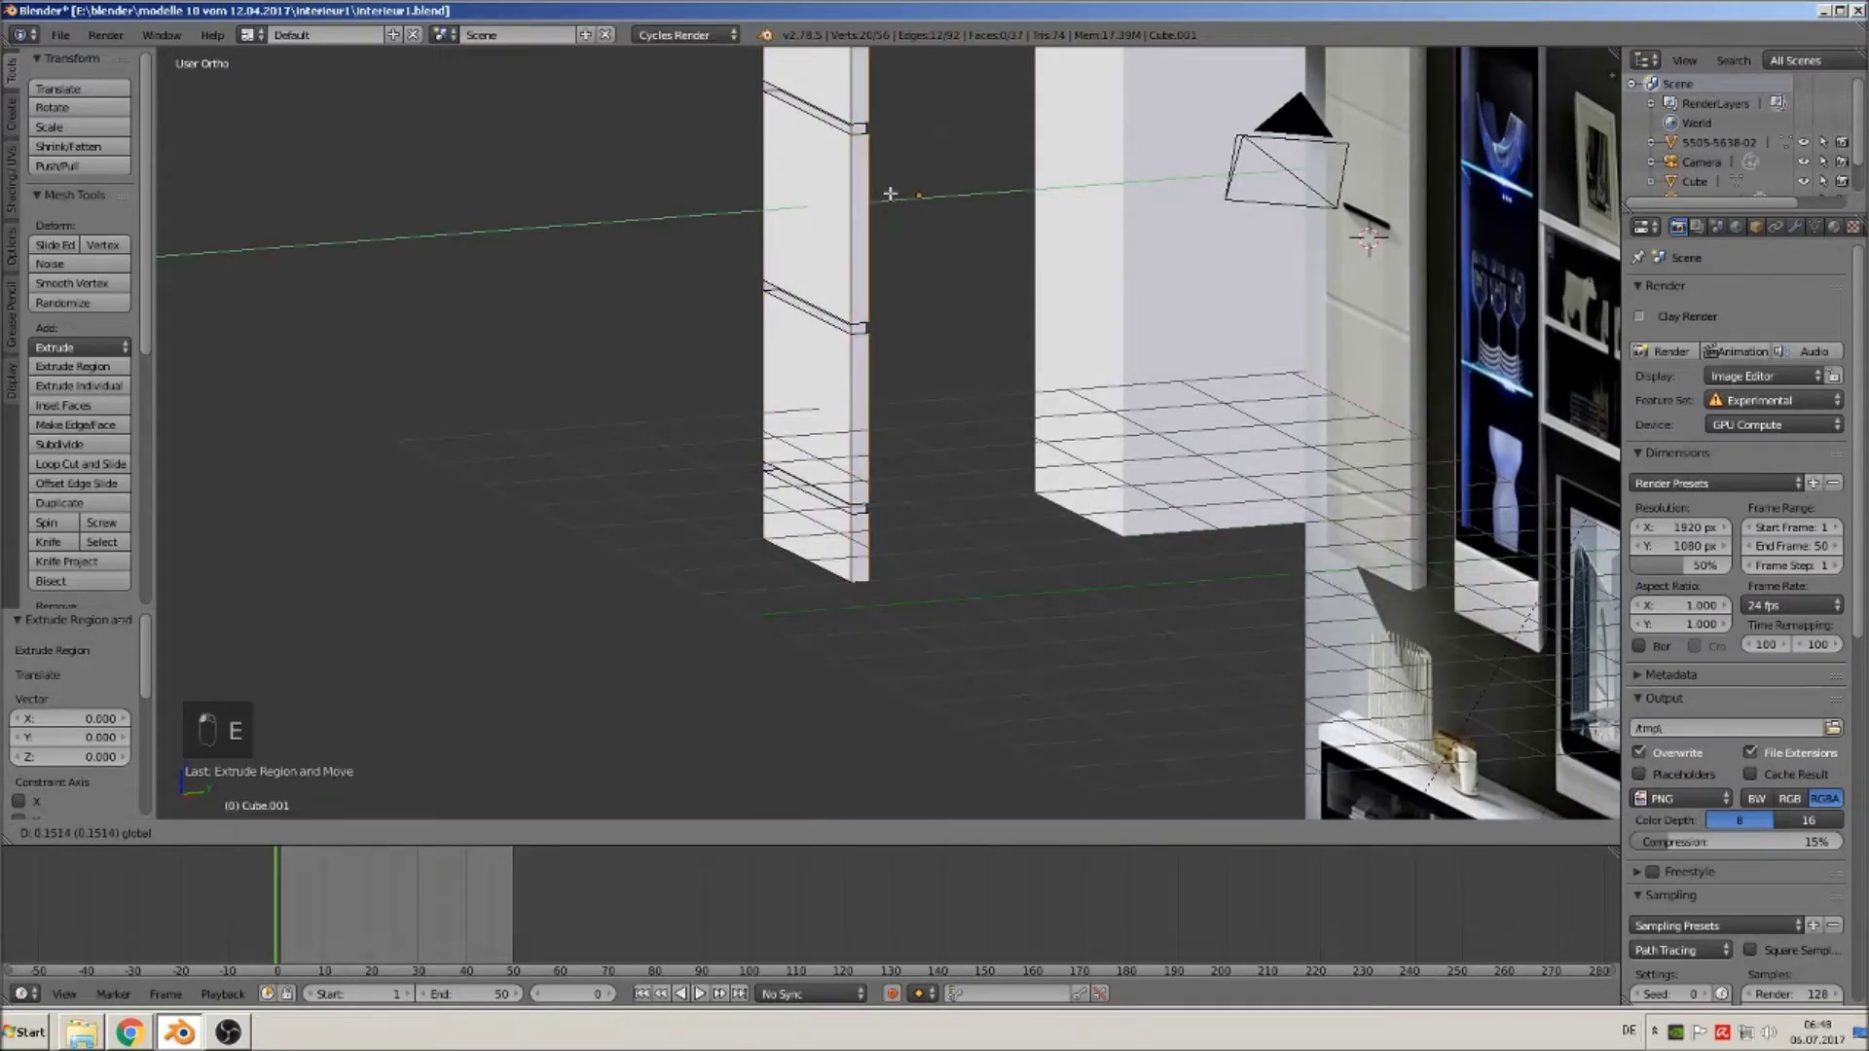
pyautogui.click(888, 193)
pyautogui.press('Tab')
# Move the grooved door panel 2.297 along Y toward the cabinet block.
pyautogui.moveTo(911, 237); pyautogui.dragTo(951, 334, button='middle')
pyautogui.press('g')
pyautogui.press('y')
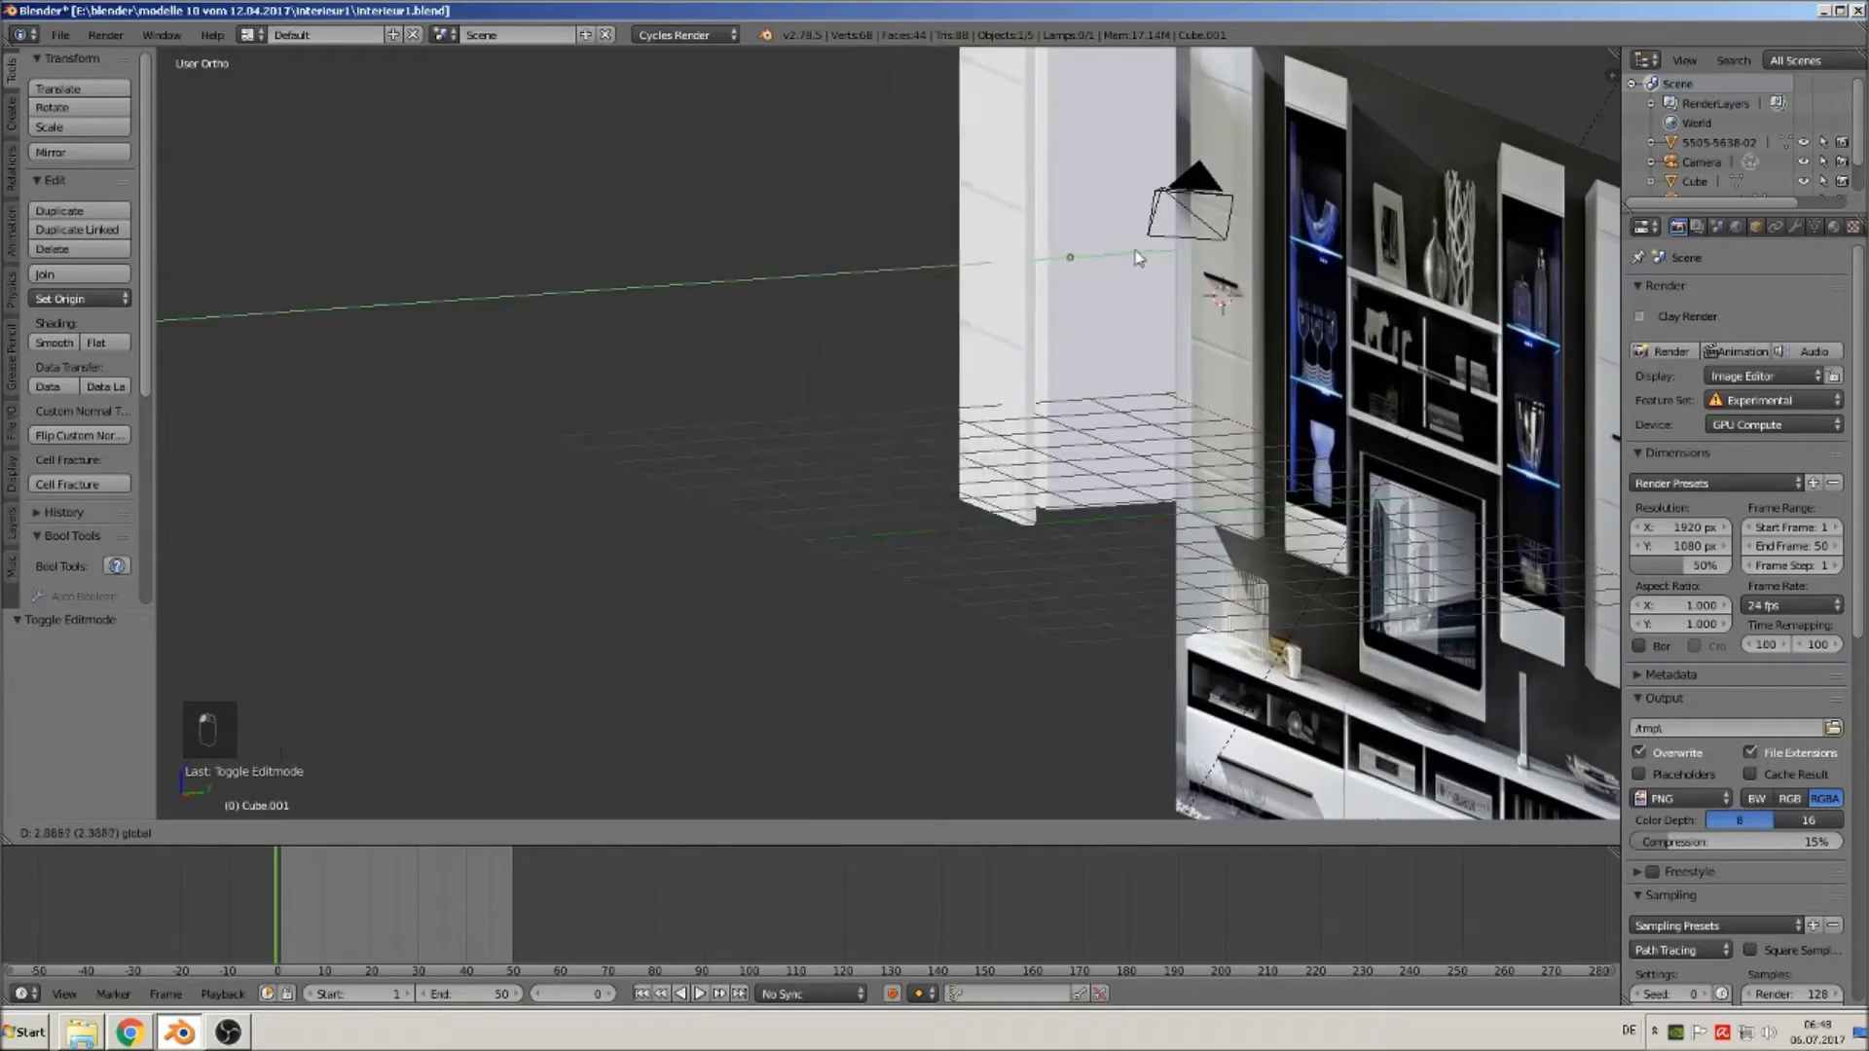
pyautogui.click(1141, 251)
# Line the door panel up with the cabinet front by moving it -2.011 along X and 0.741 along Y.
pyautogui.press('KP_1')
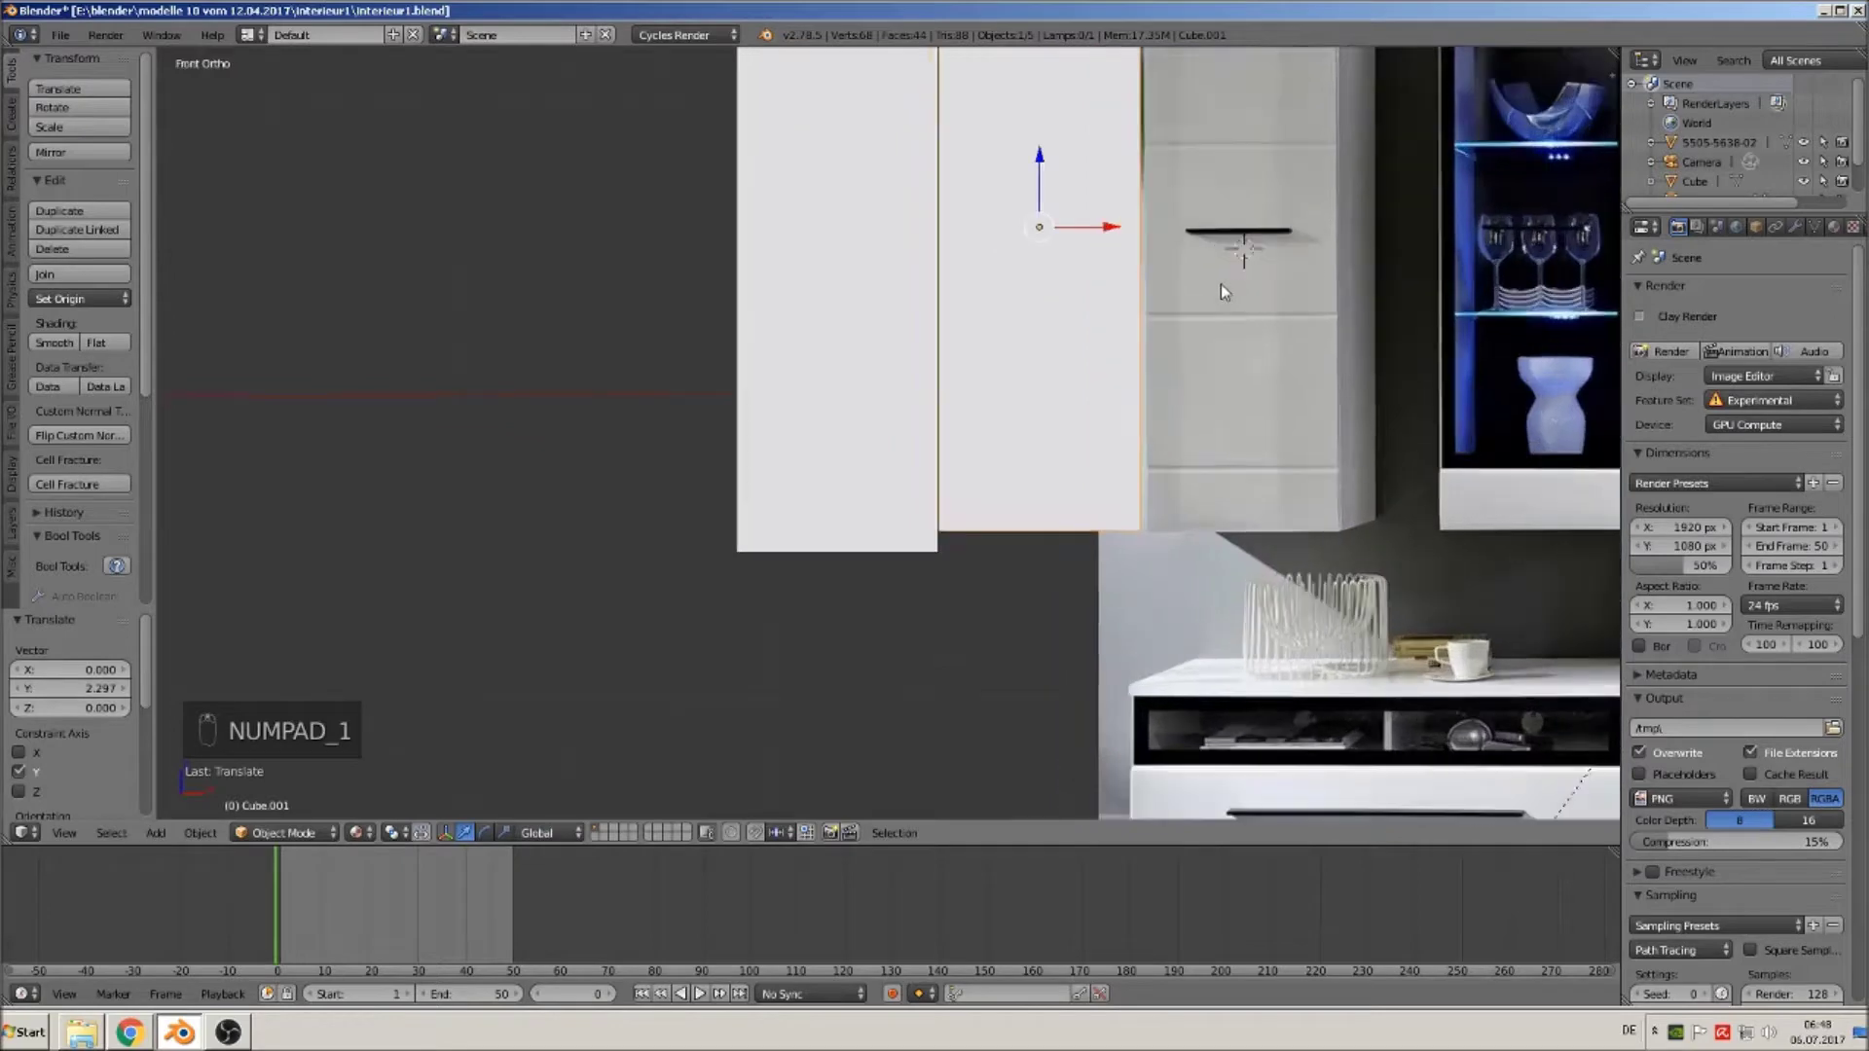
pyautogui.moveTo(1014, 192); pyautogui.dragTo(1015, 208)
pyautogui.moveTo(1049, 280); pyautogui.dragTo(901, 279)
pyautogui.moveTo(901, 282); pyautogui.dragTo(710, 384, button='middle')
pyautogui.press('g')
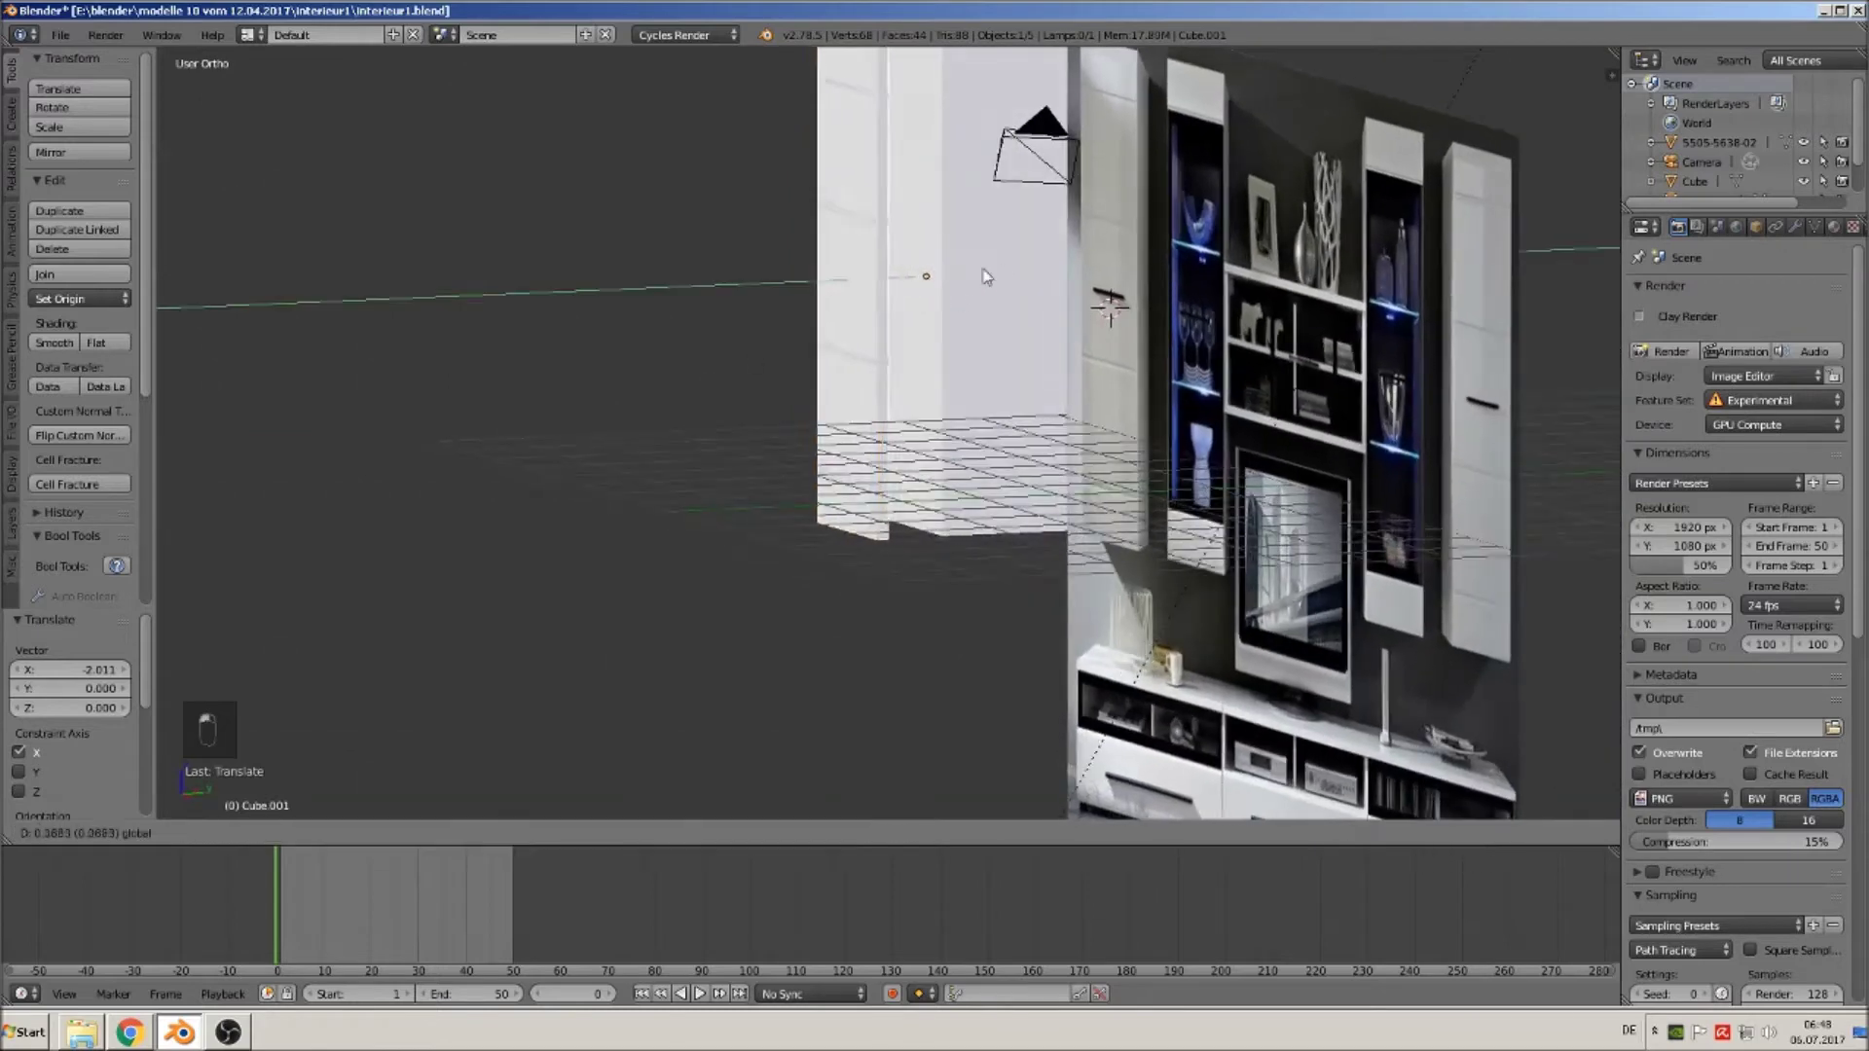
pyautogui.press('y')
pyautogui.click(1032, 260)
pyautogui.moveTo(1032, 261); pyautogui.dragTo(1205, 285, button='middle')
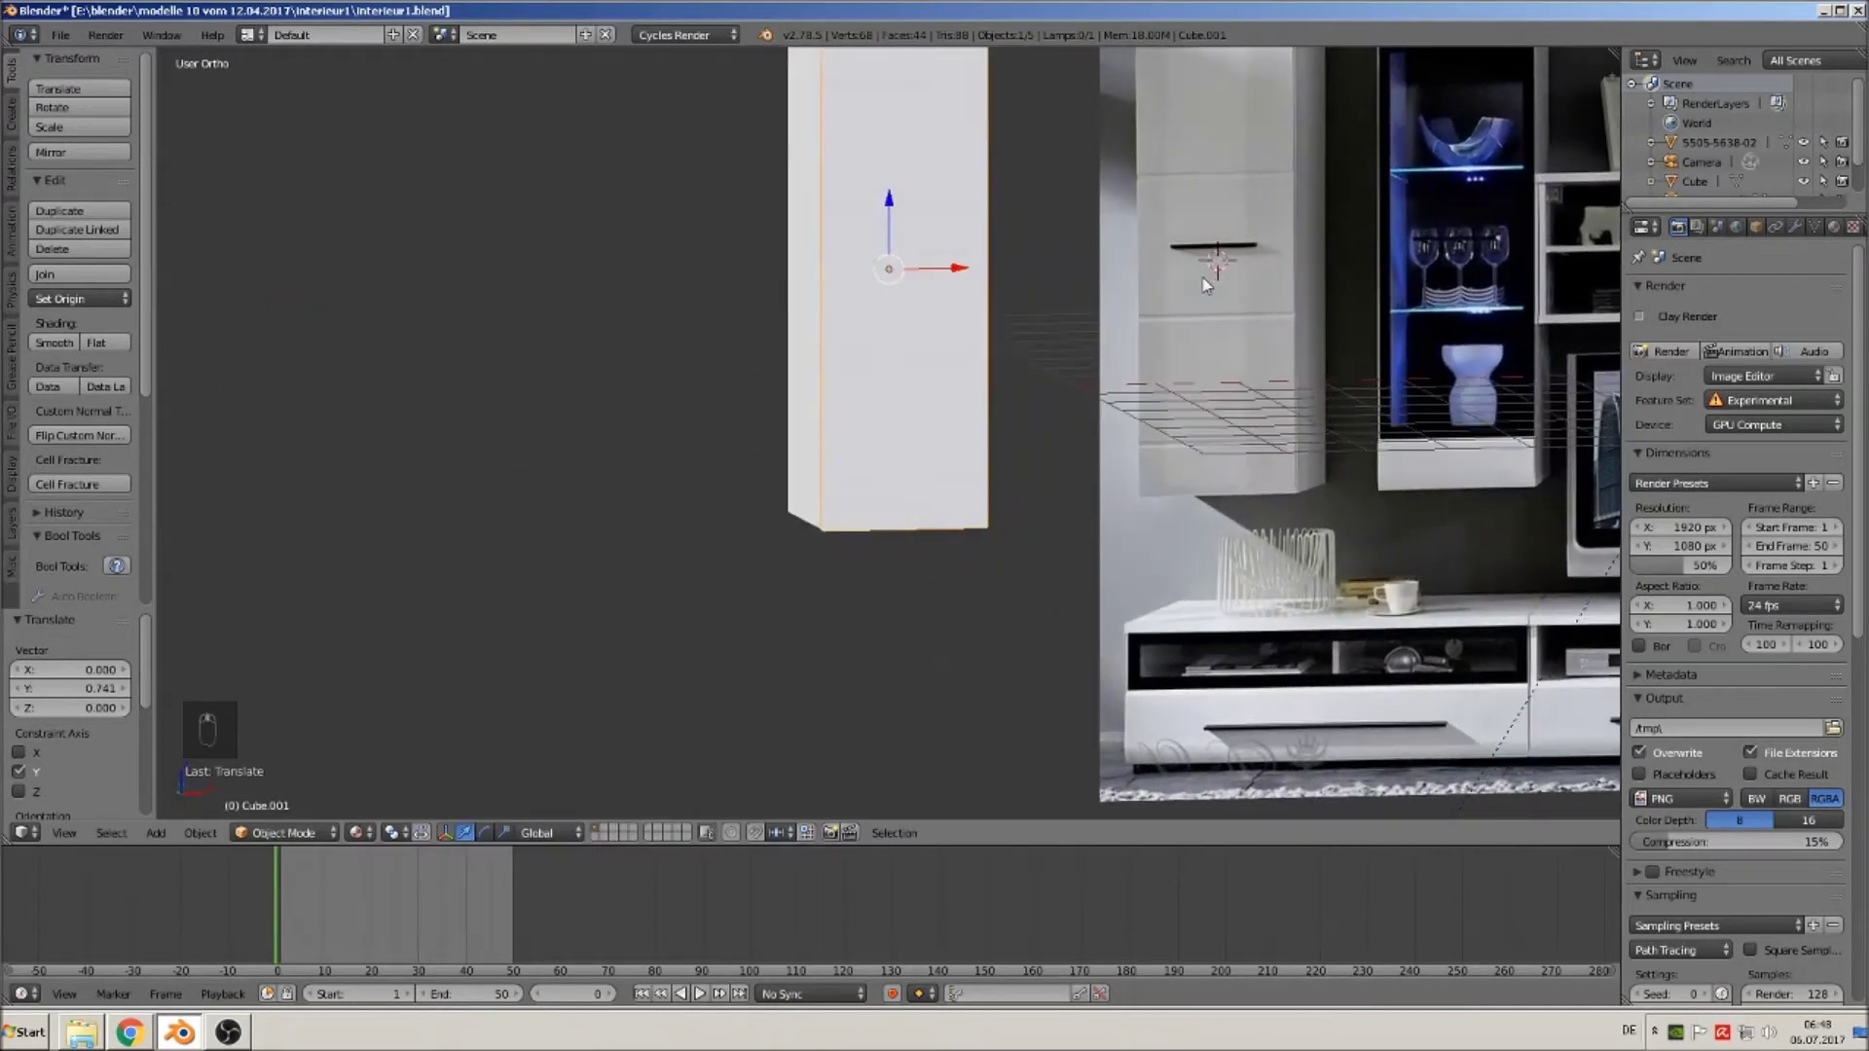
# Deselect everything and add a cube at the black handle of the reference photo's left door.
pyautogui.press('KP_1')
pyautogui.scroll(3, 1207, 285)
pyautogui.keyDown('shift'); pyautogui.moveTo(1357, 231); pyautogui.dragTo(797, 192, button='middle'); pyautogui.keyUp('shift')
pyautogui.scroll(2, 734, 488)
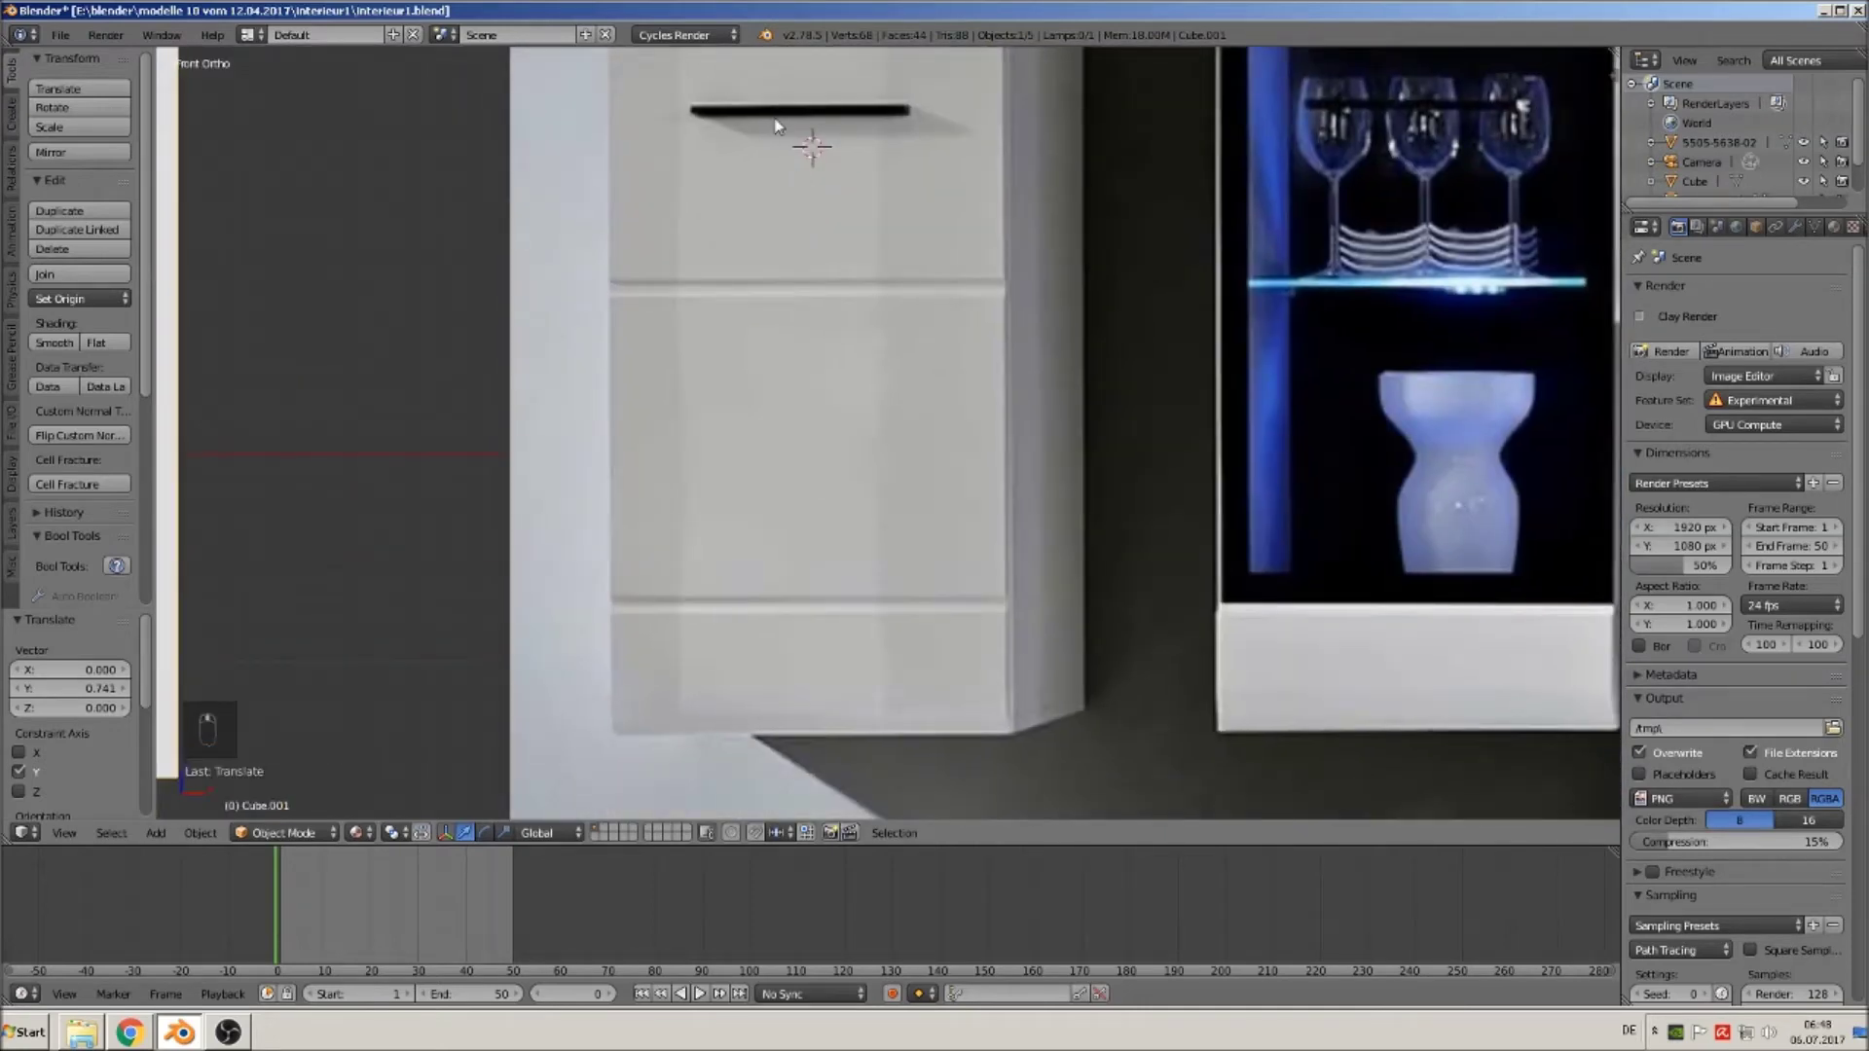
pyautogui.press('a')
pyautogui.keyDown('shift'); pyautogui.moveTo(788, 125); pyautogui.dragTo(816, 388, button='middle'); pyautogui.keyUp('shift')
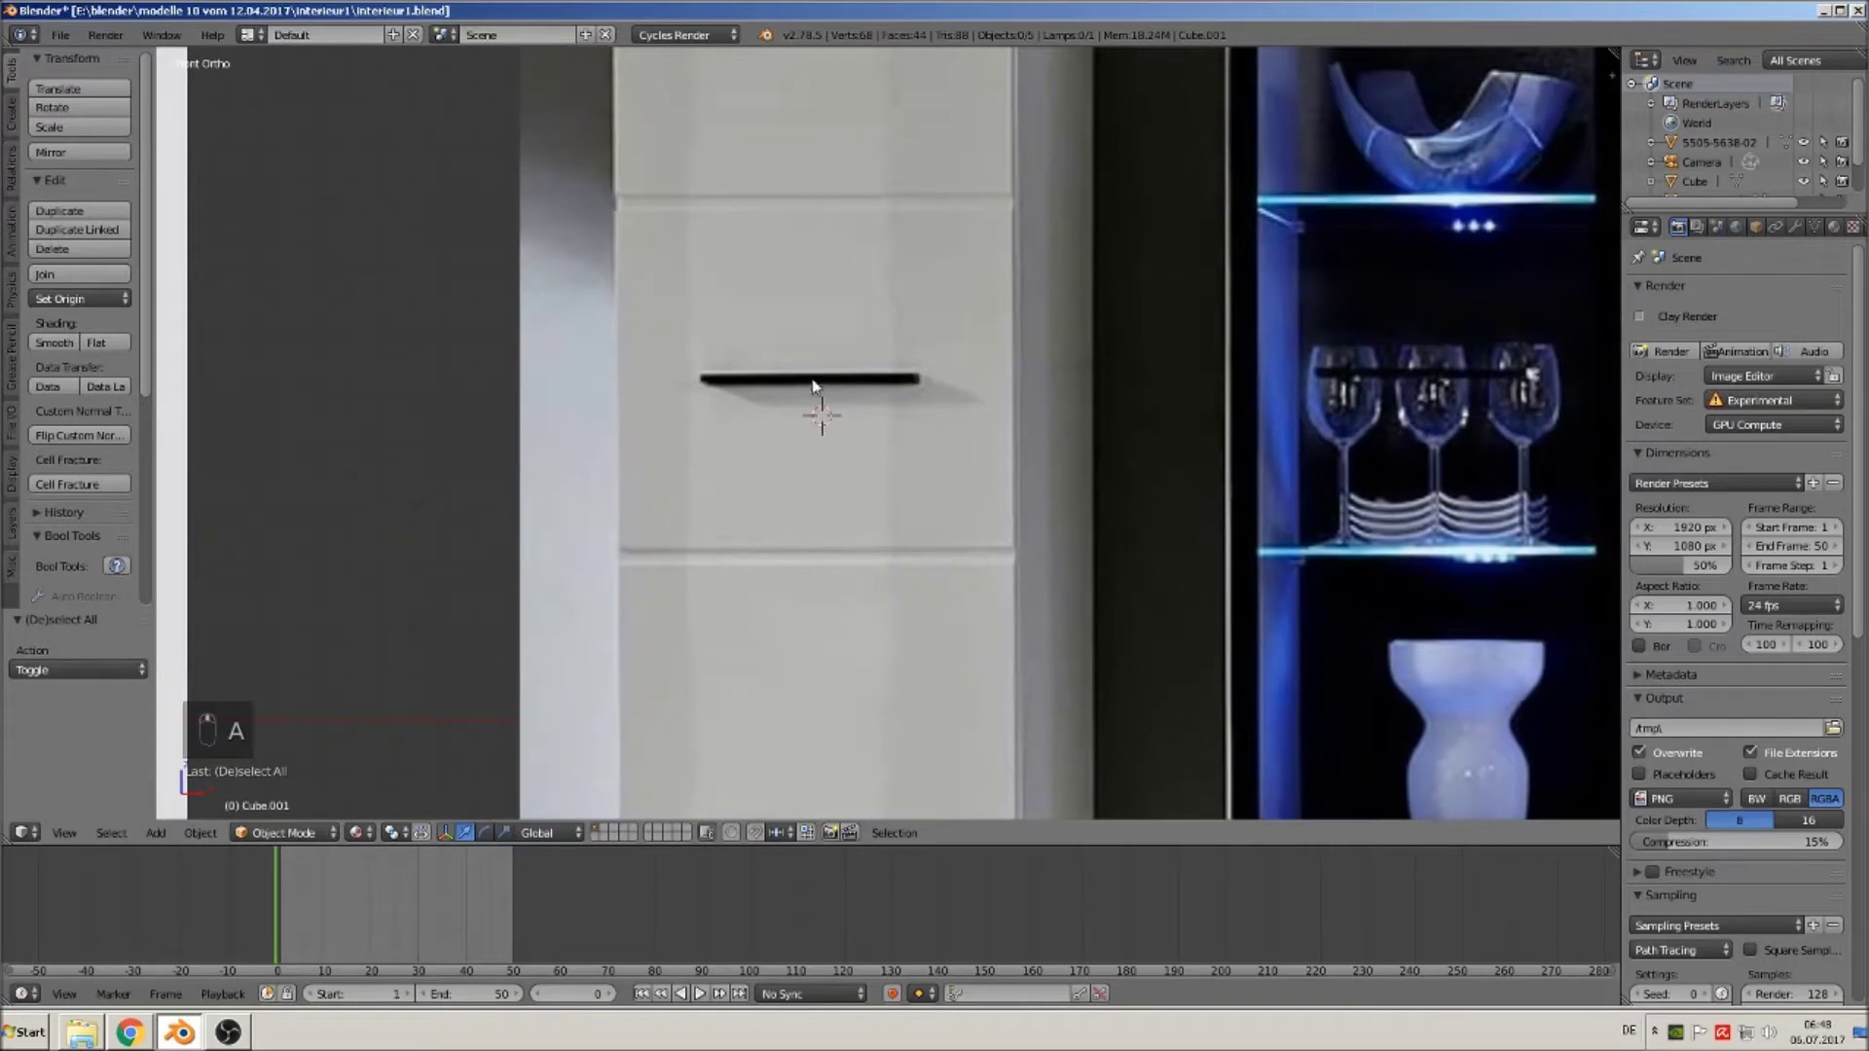
pyautogui.click(156, 833)
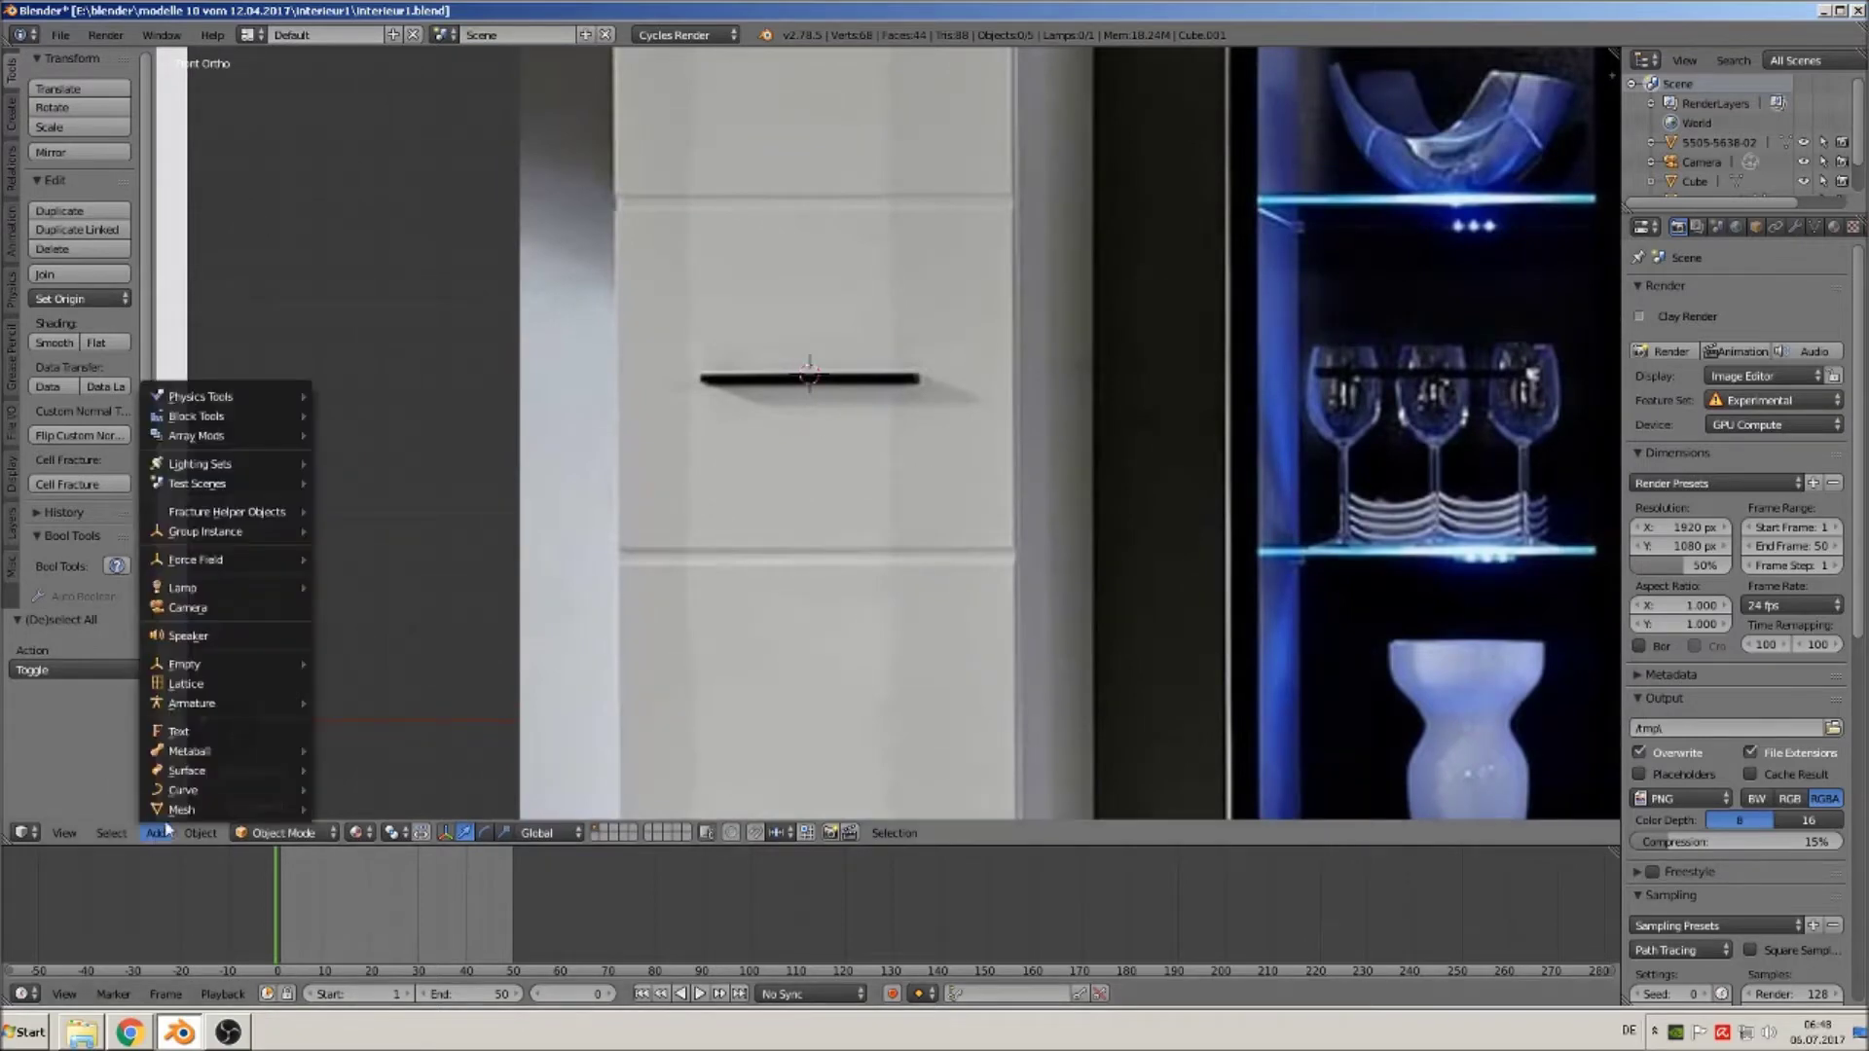
pyautogui.click(355, 355)
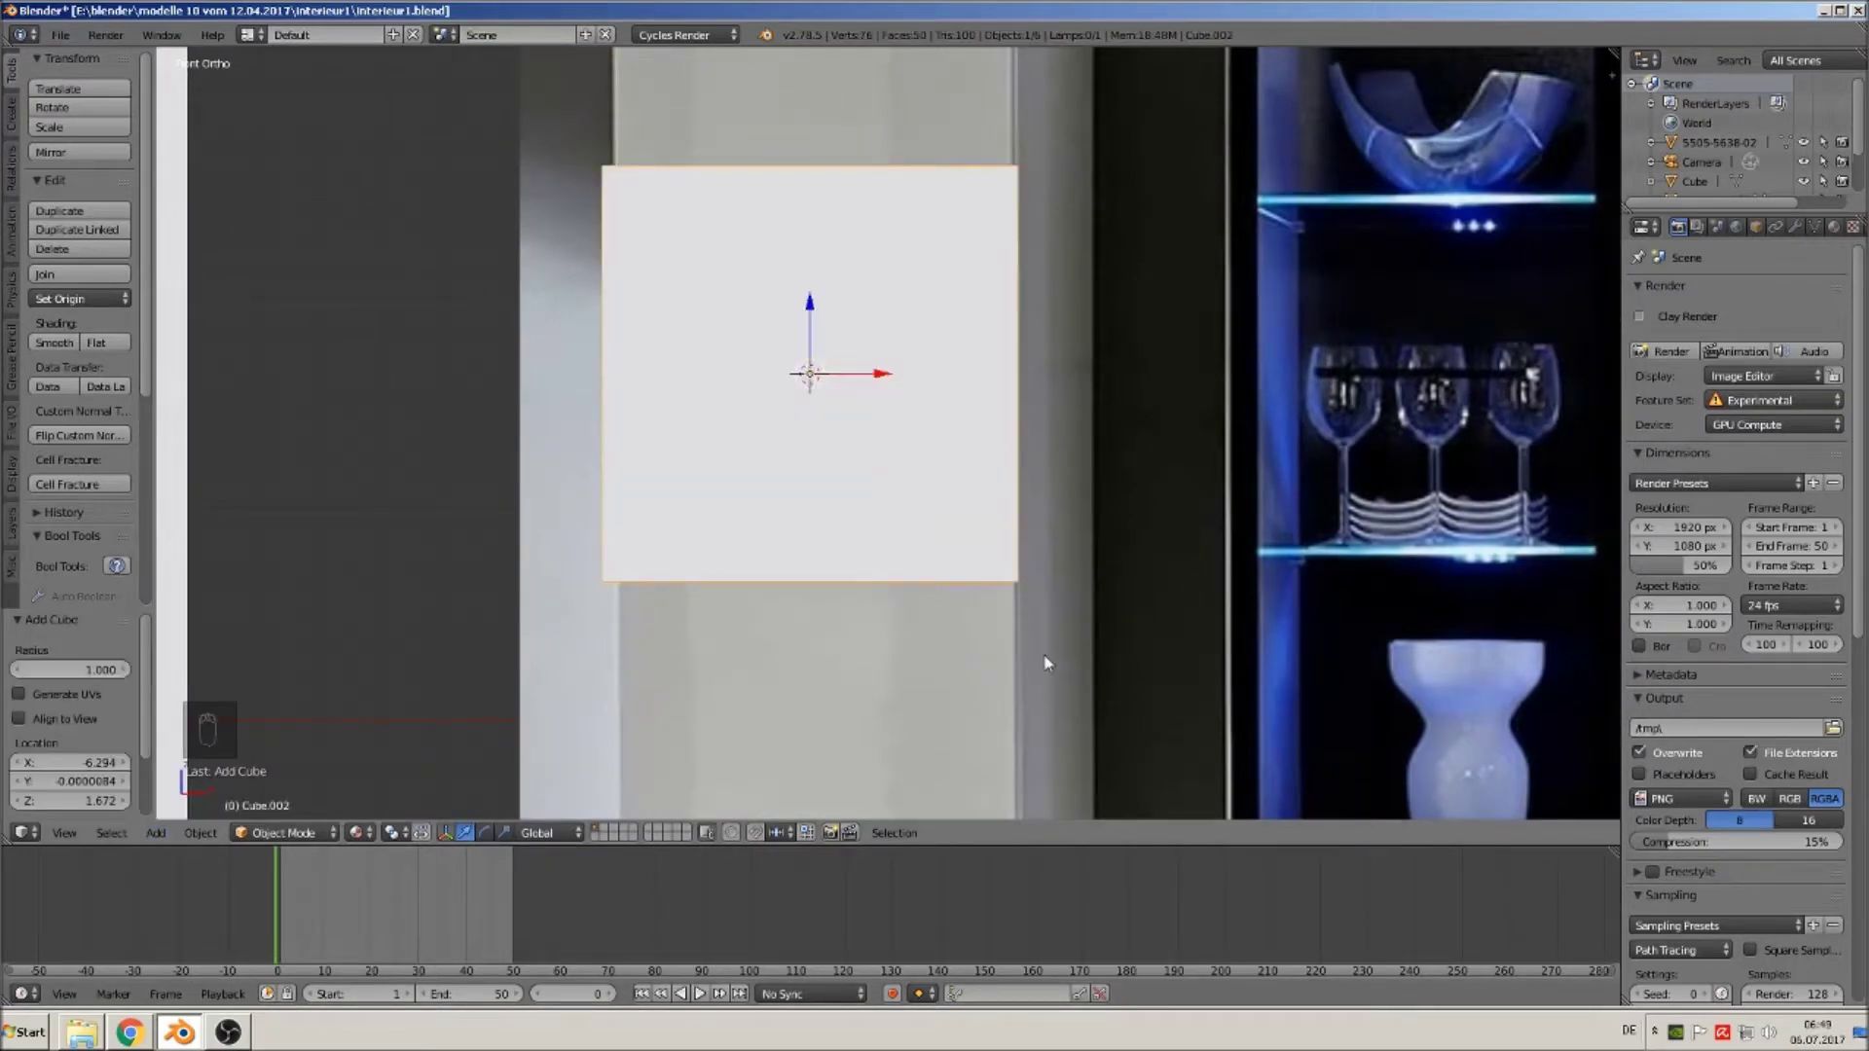
# Scale the cube uniformly to 0.027 and centre it on the reference handle.
pyautogui.press('s')
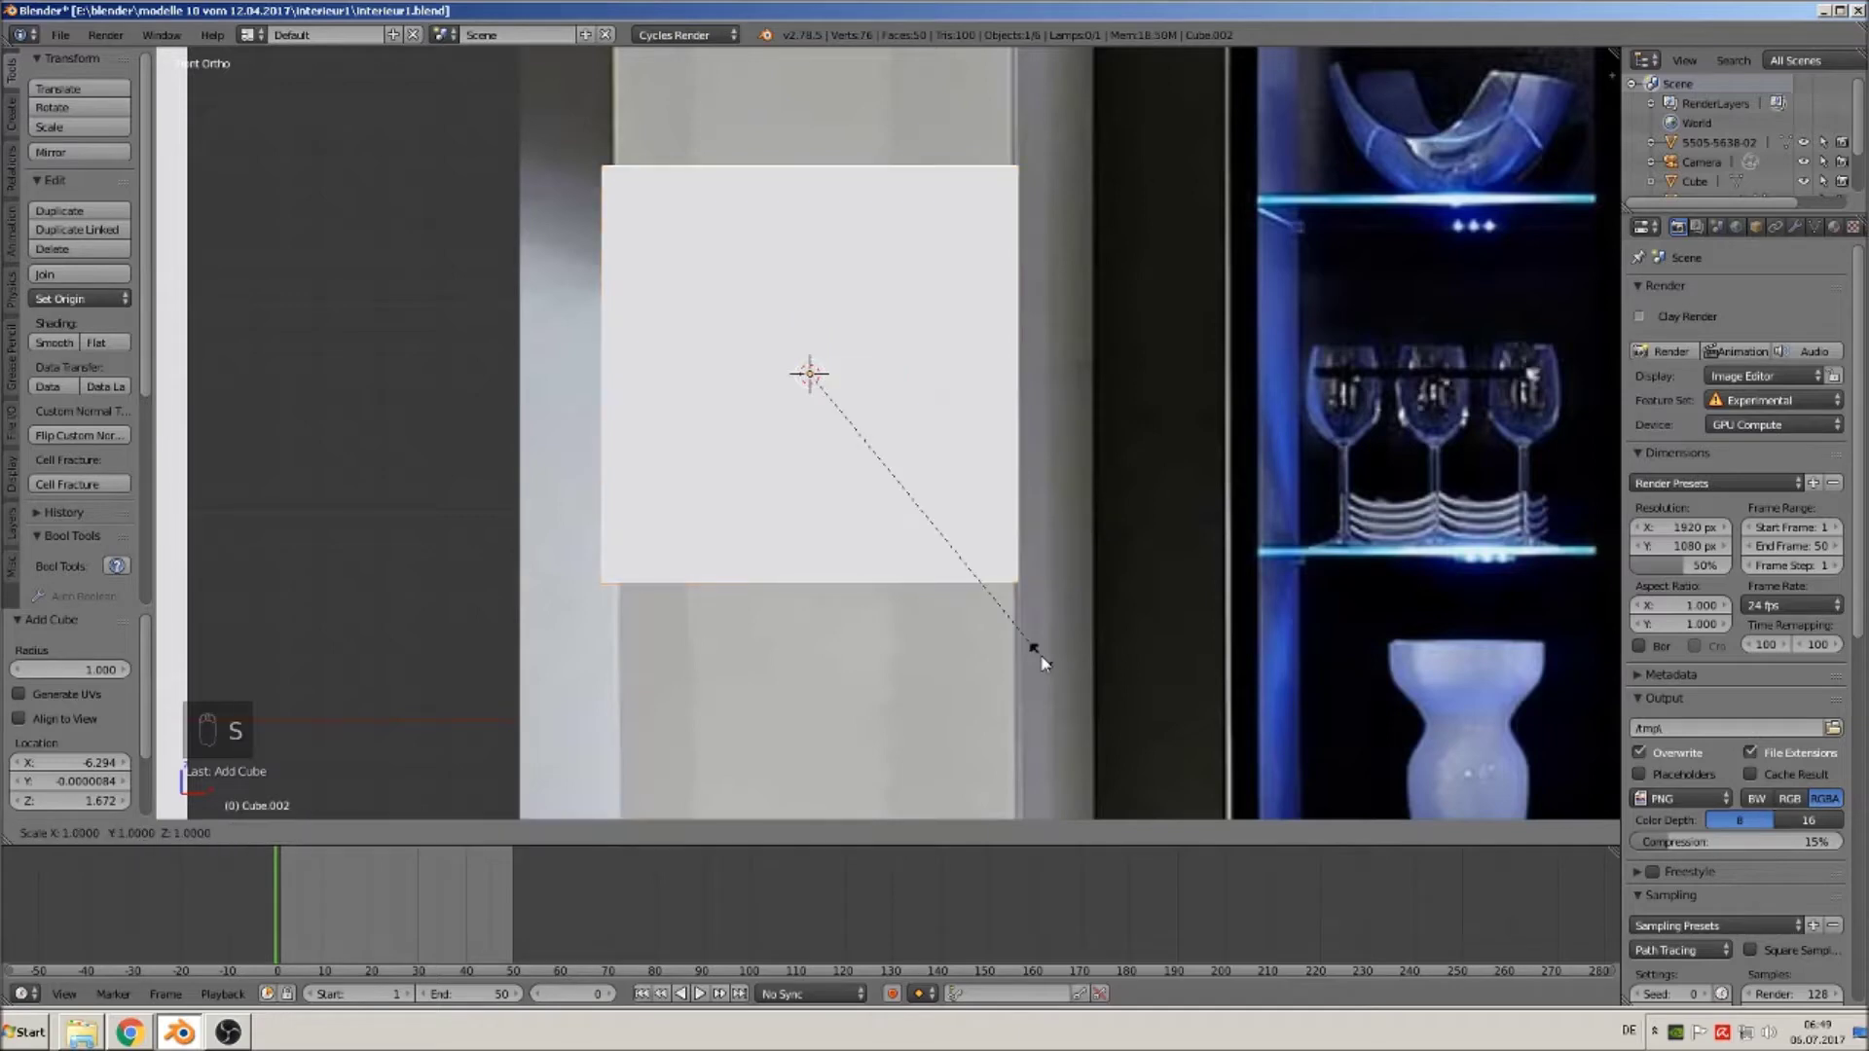
pyautogui.click(820, 382)
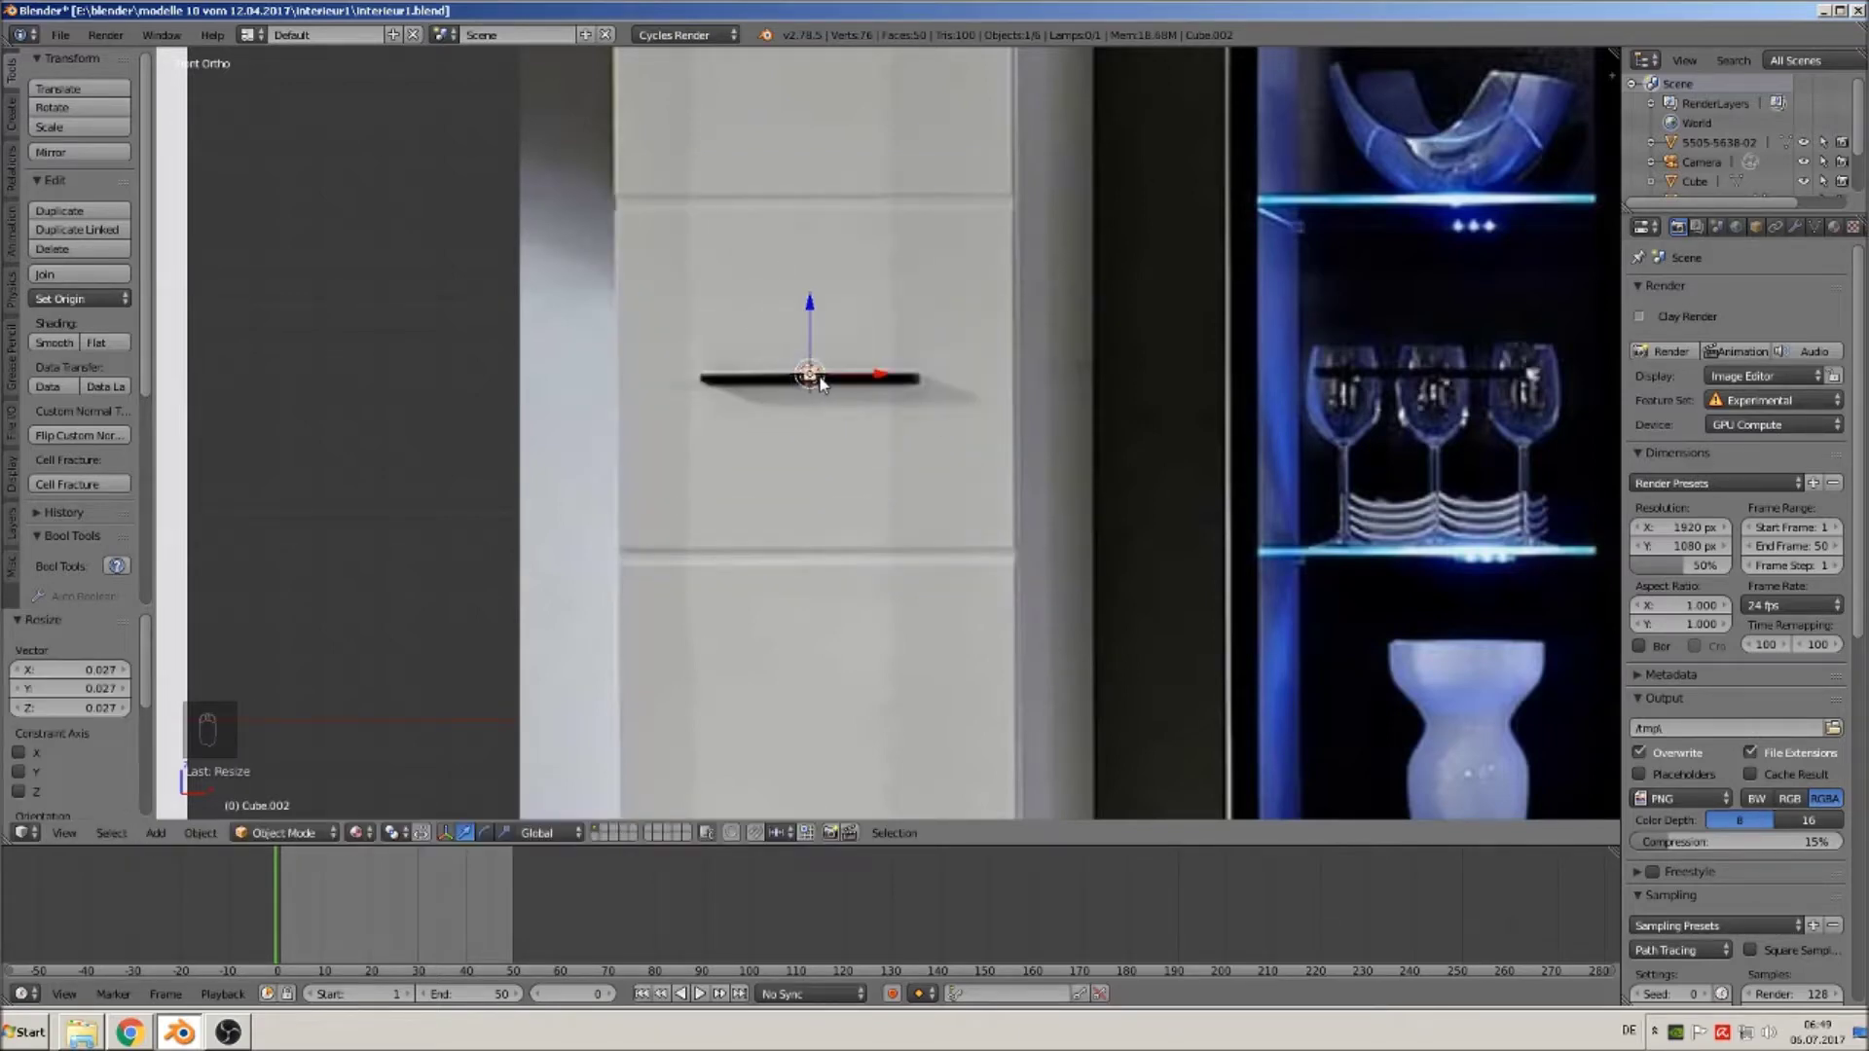
pyautogui.scroll(4, 821, 382)
pyautogui.press('g')
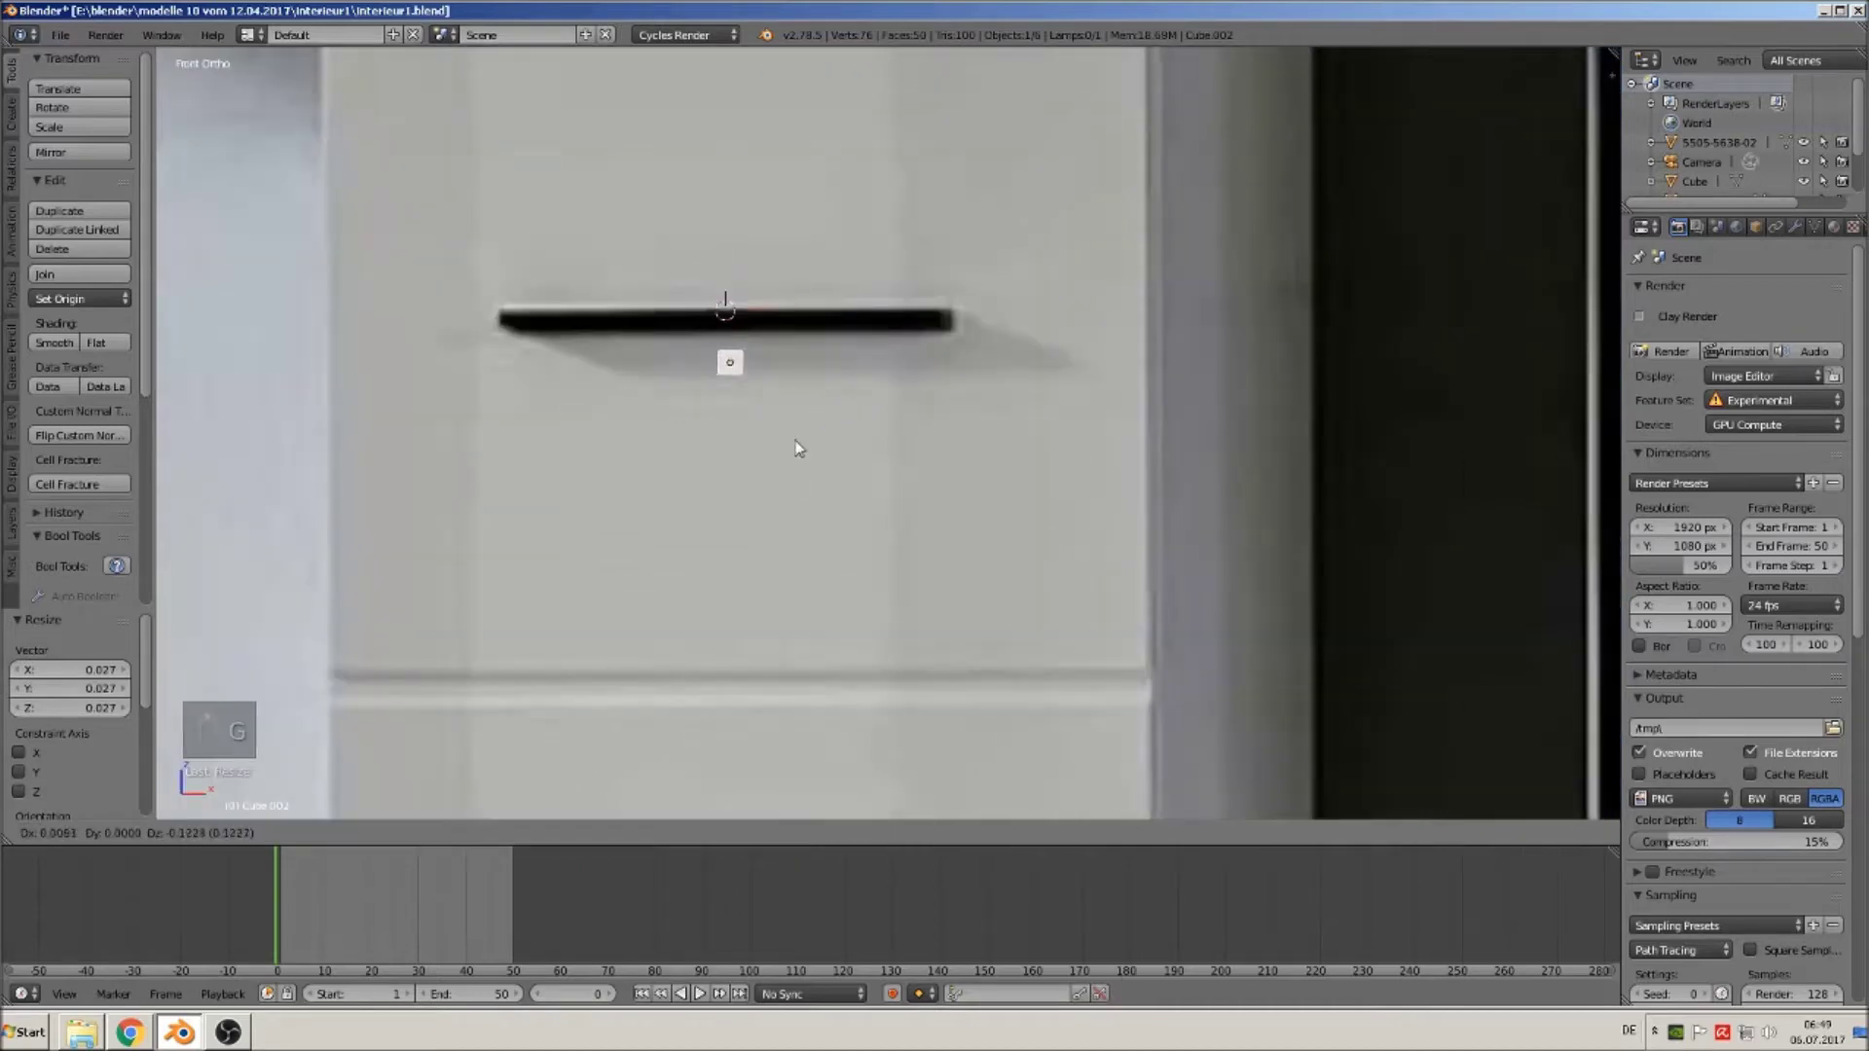
pyautogui.click(795, 405)
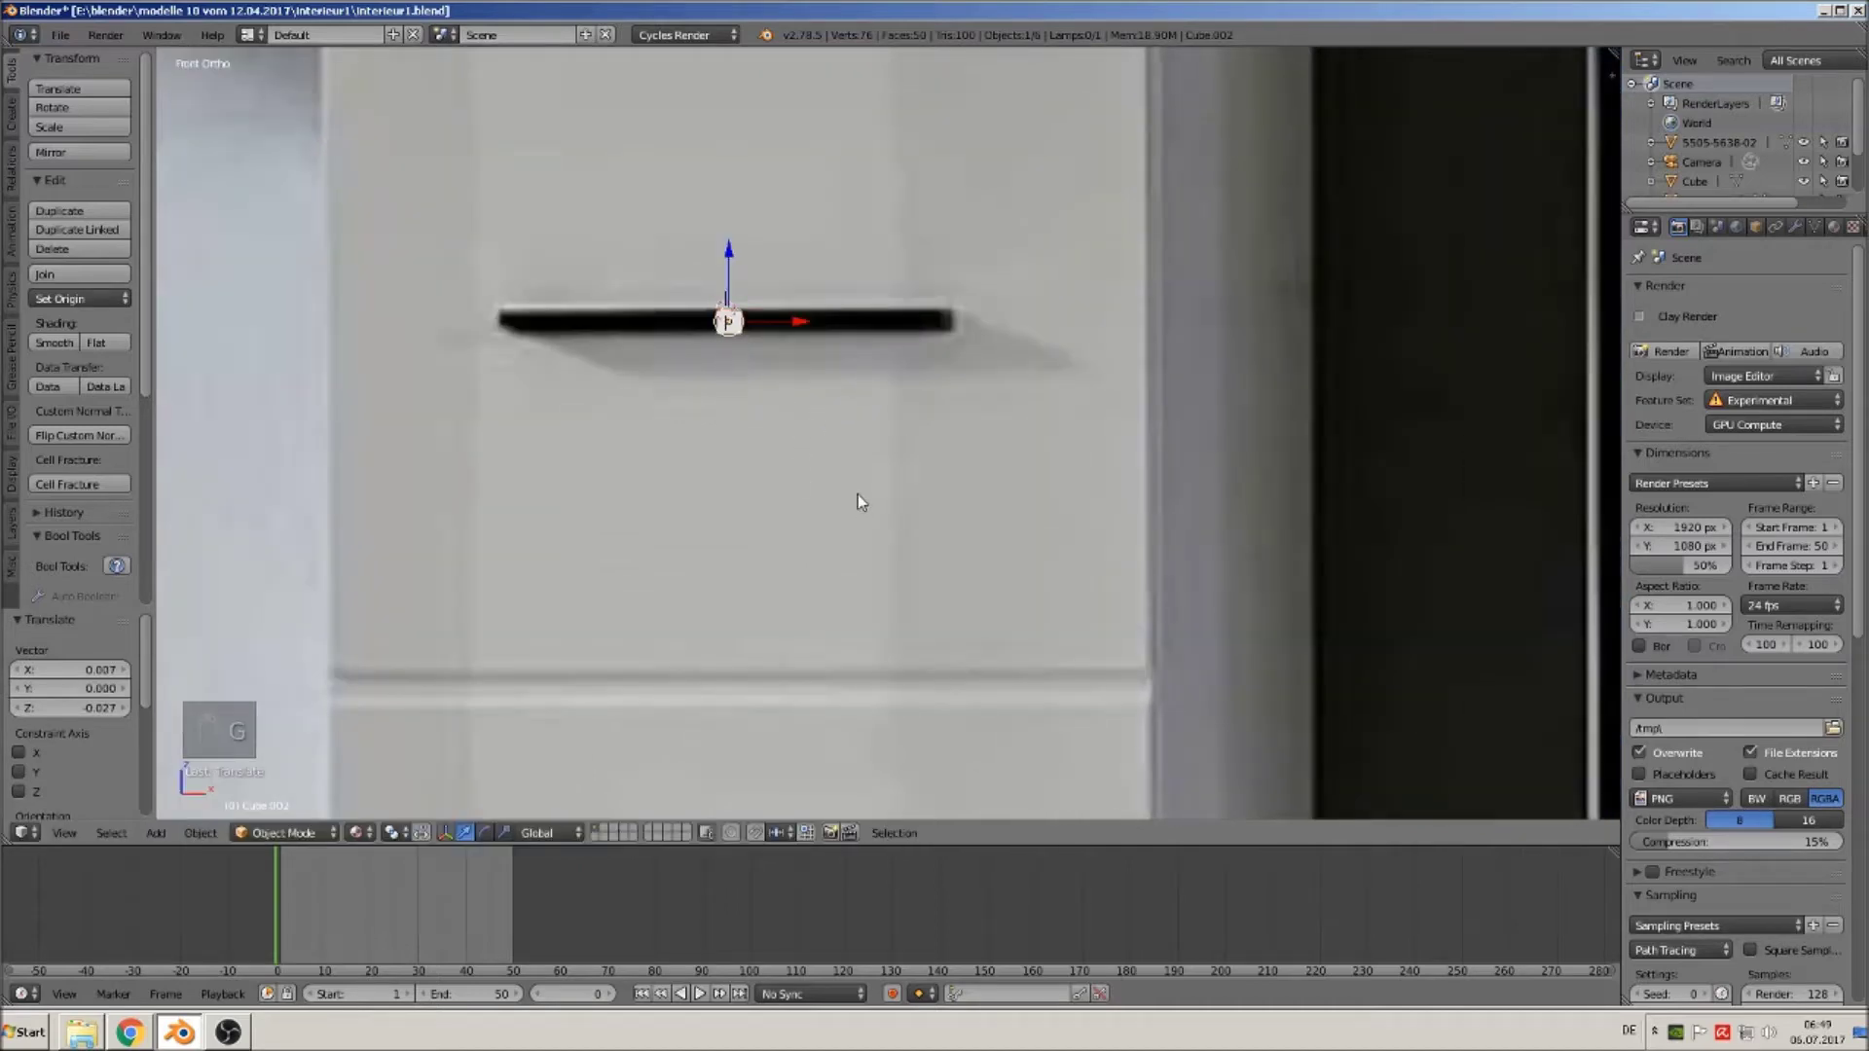
# Stretch the cube by 19.760 along X to the reference handle's length and move it -0.250 along Y off the photo.
pyautogui.press('s')
pyautogui.press('x')
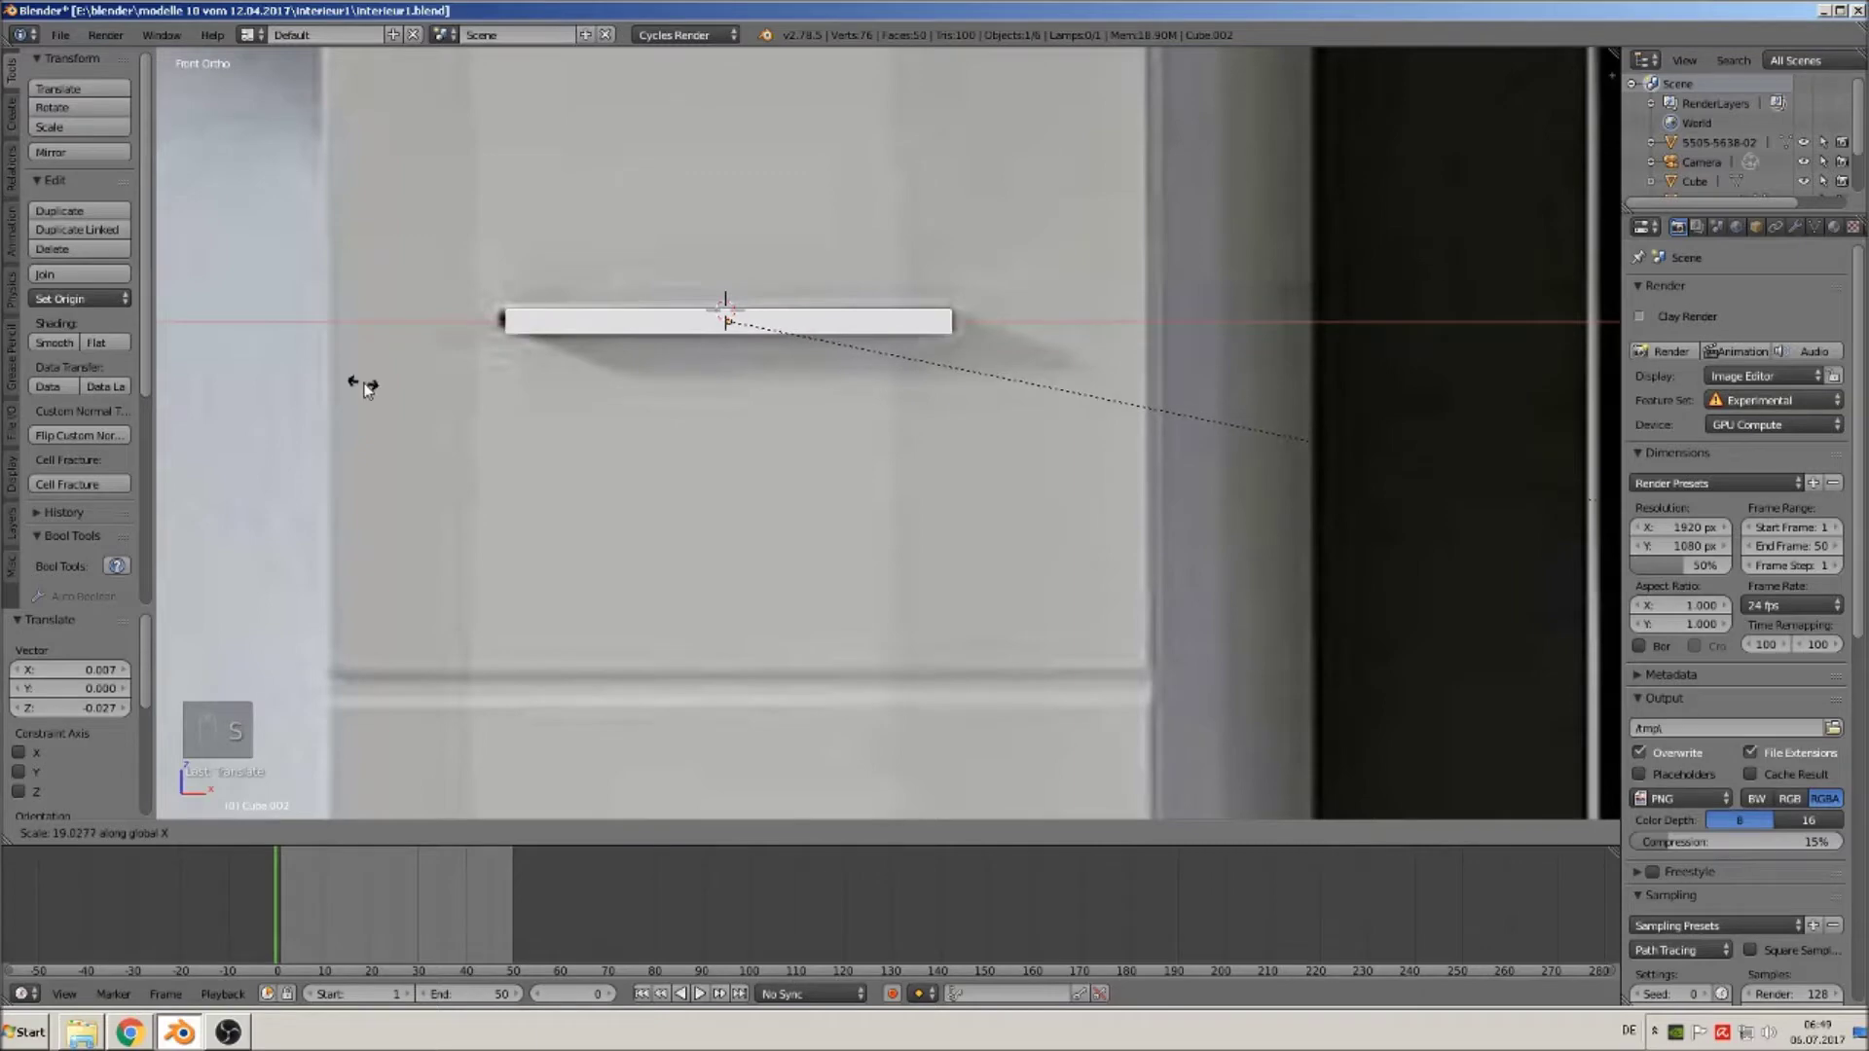
pyautogui.click(518, 435)
pyautogui.moveTo(576, 388); pyautogui.dragTo(766, 471, button='middle')
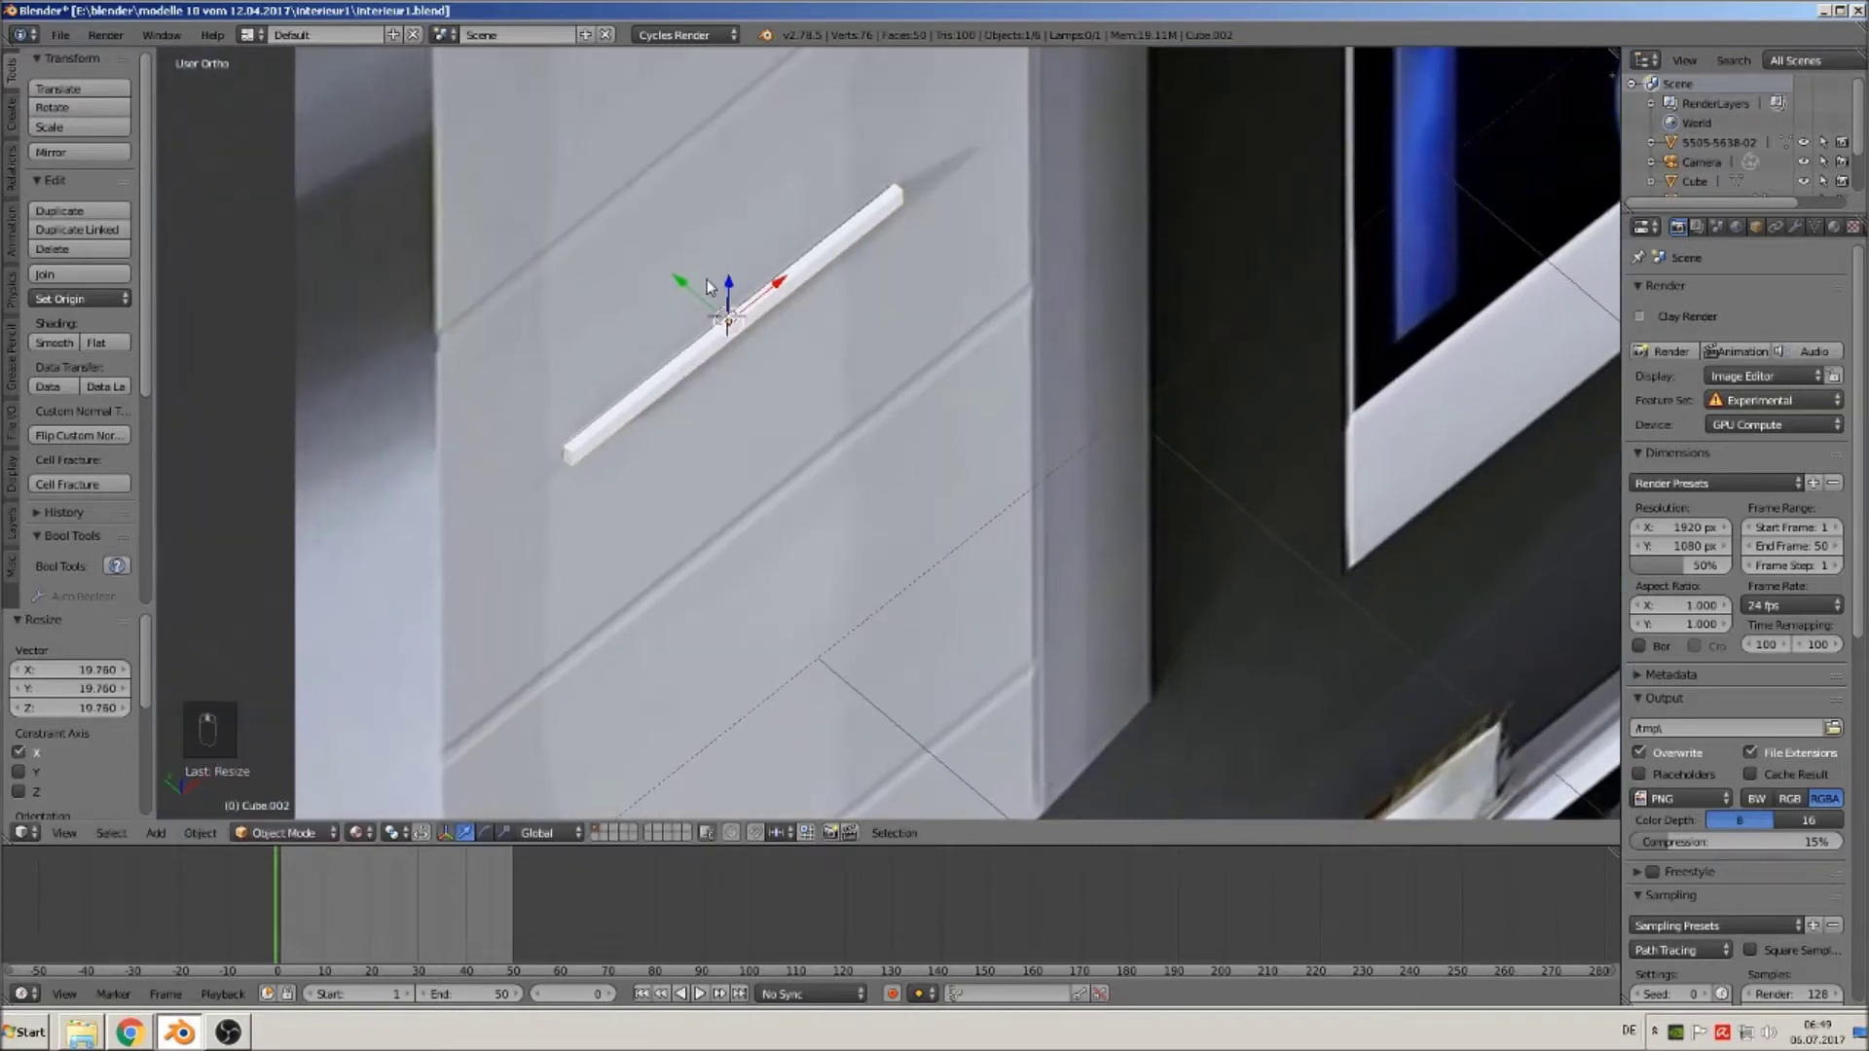
pyautogui.press('g')
pyautogui.press('y')
pyautogui.click(791, 508)
pyautogui.scroll(2, 839, 521)
pyautogui.moveTo(838, 522); pyautogui.dragTo(604, 422, button='middle')
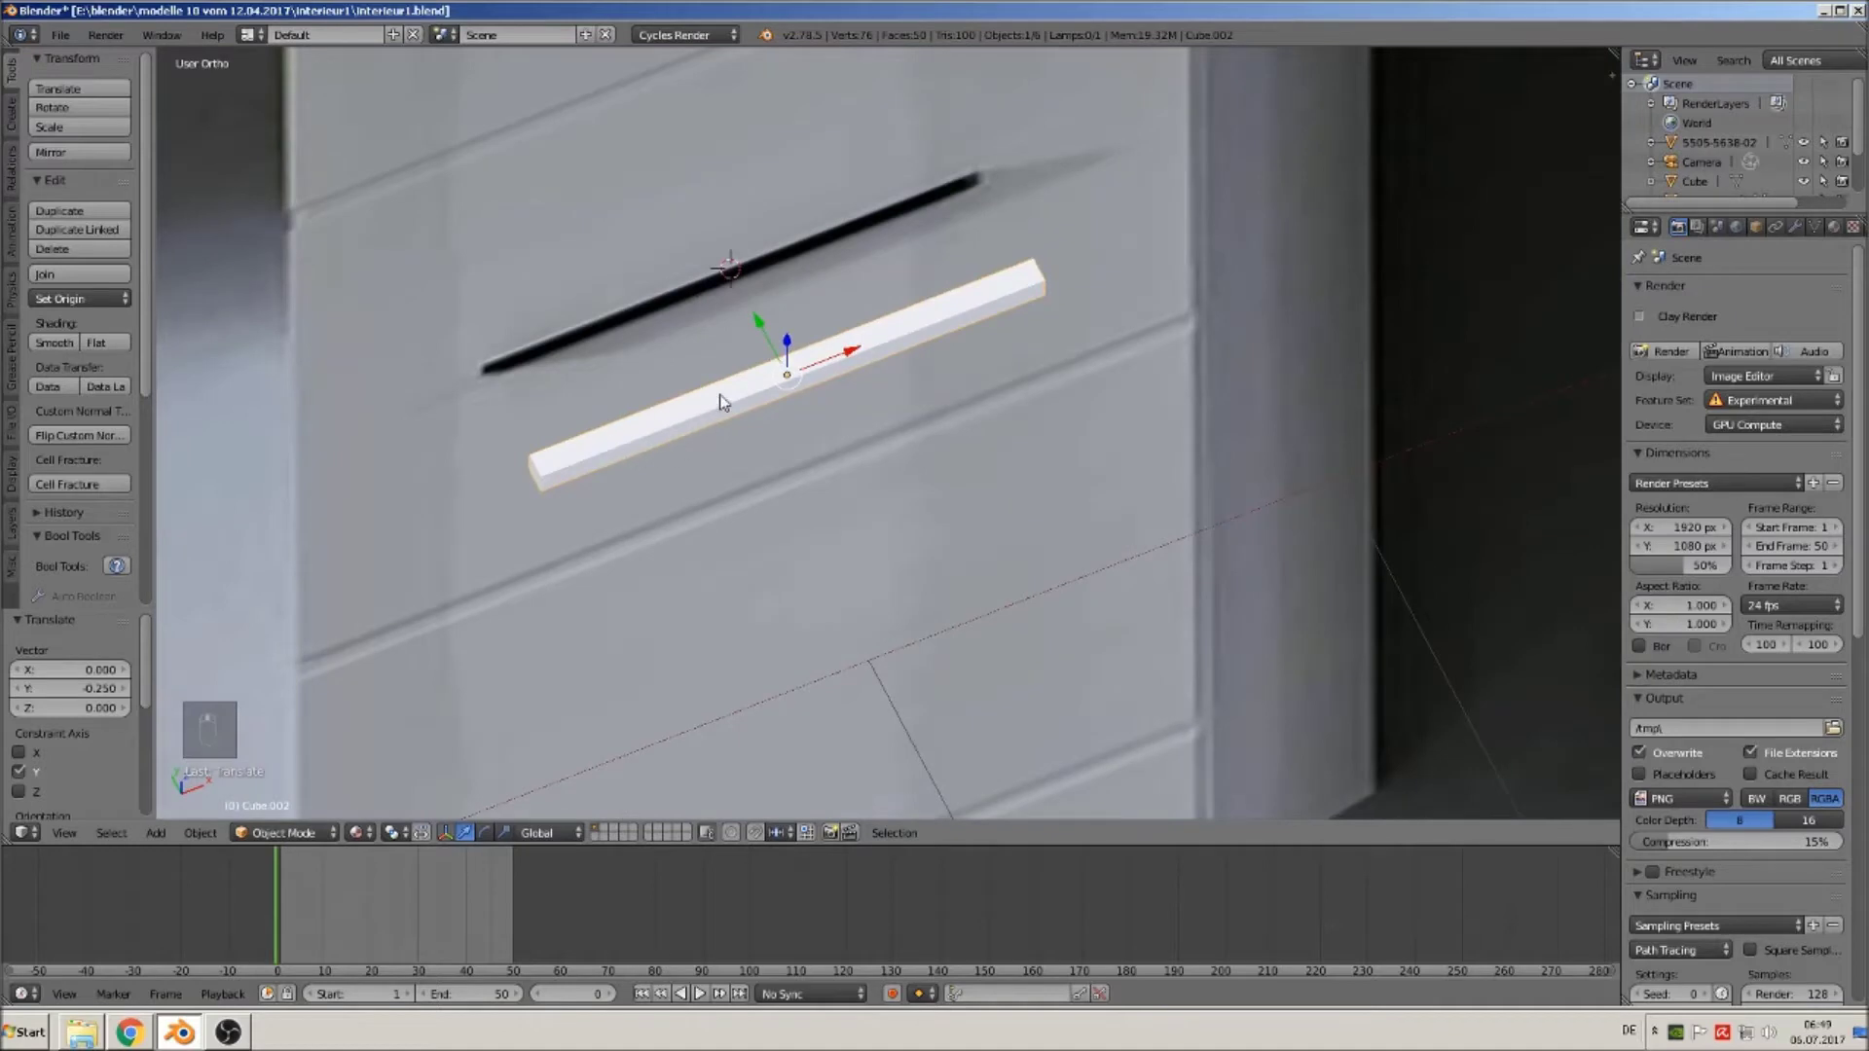
# Cut two edge loops across the handle bar and spread them by 2.728 along X to near its ends.
pyautogui.press('Tab')
pyautogui.hotkey('ctrl', 'r')
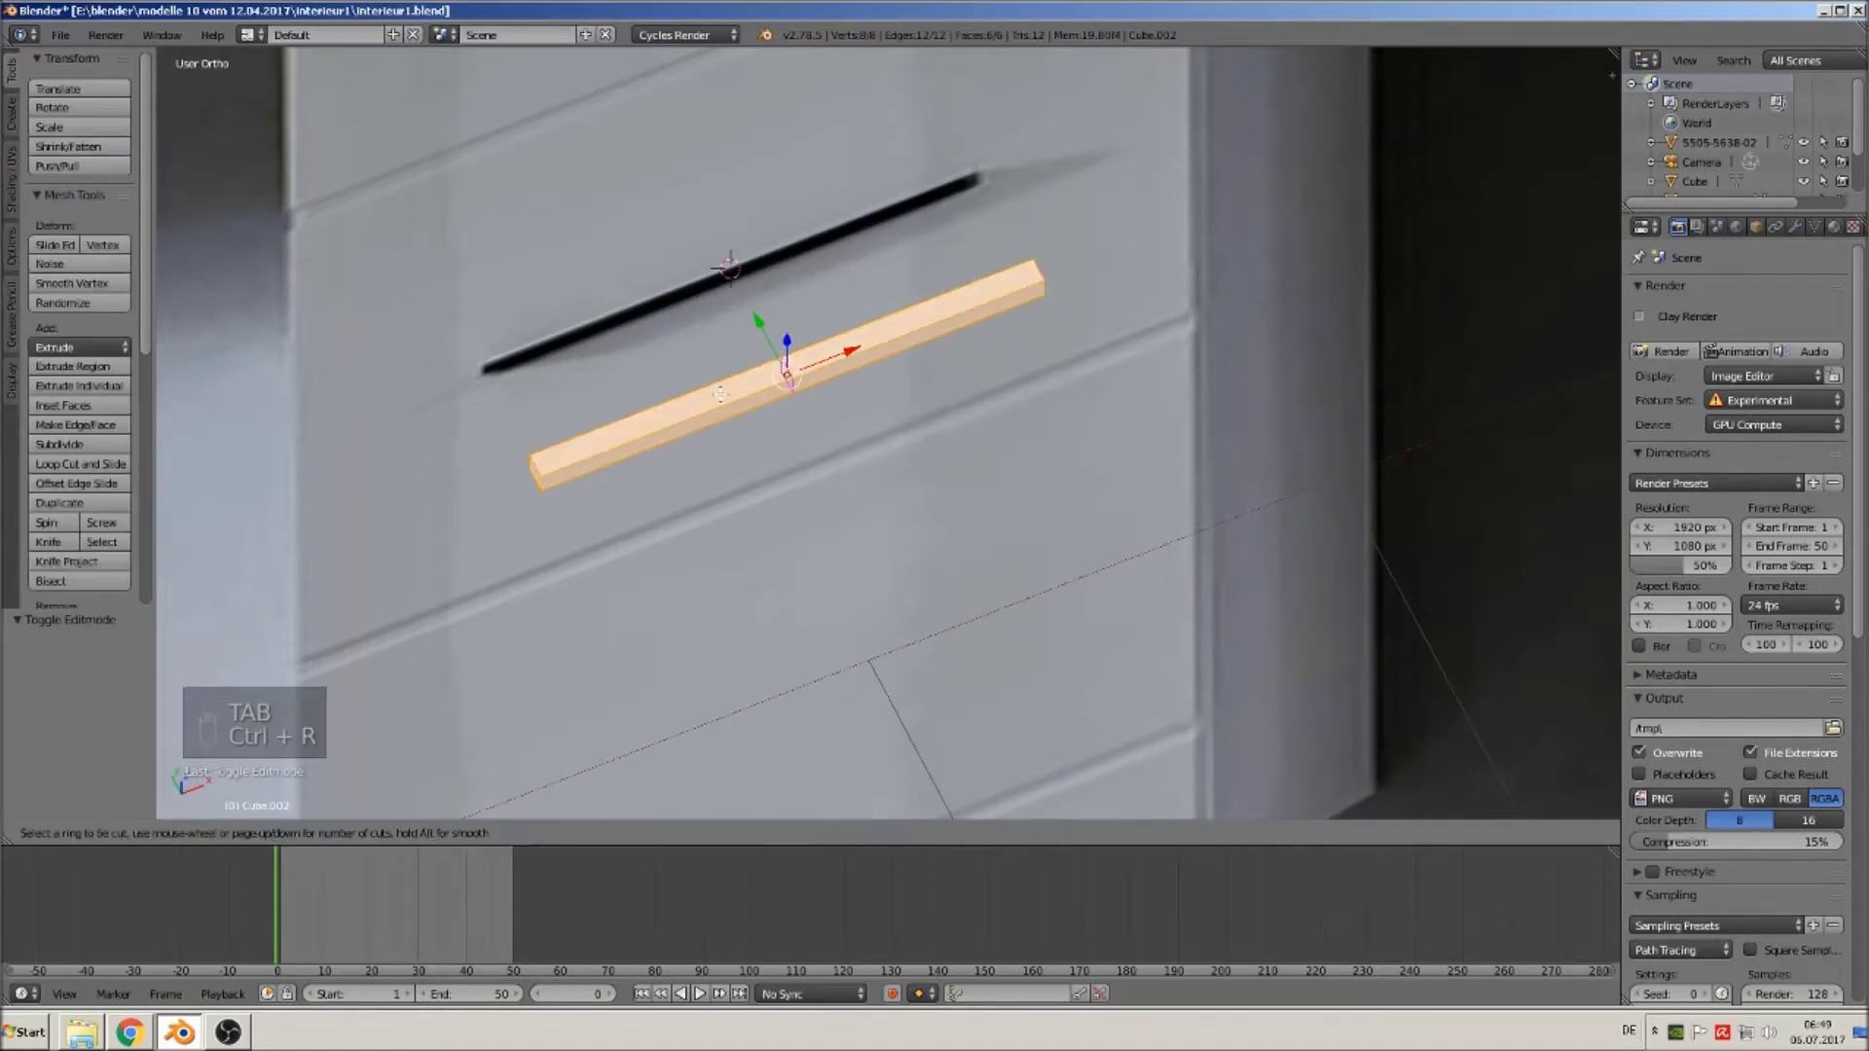
pyautogui.scroll(1, 720, 393)
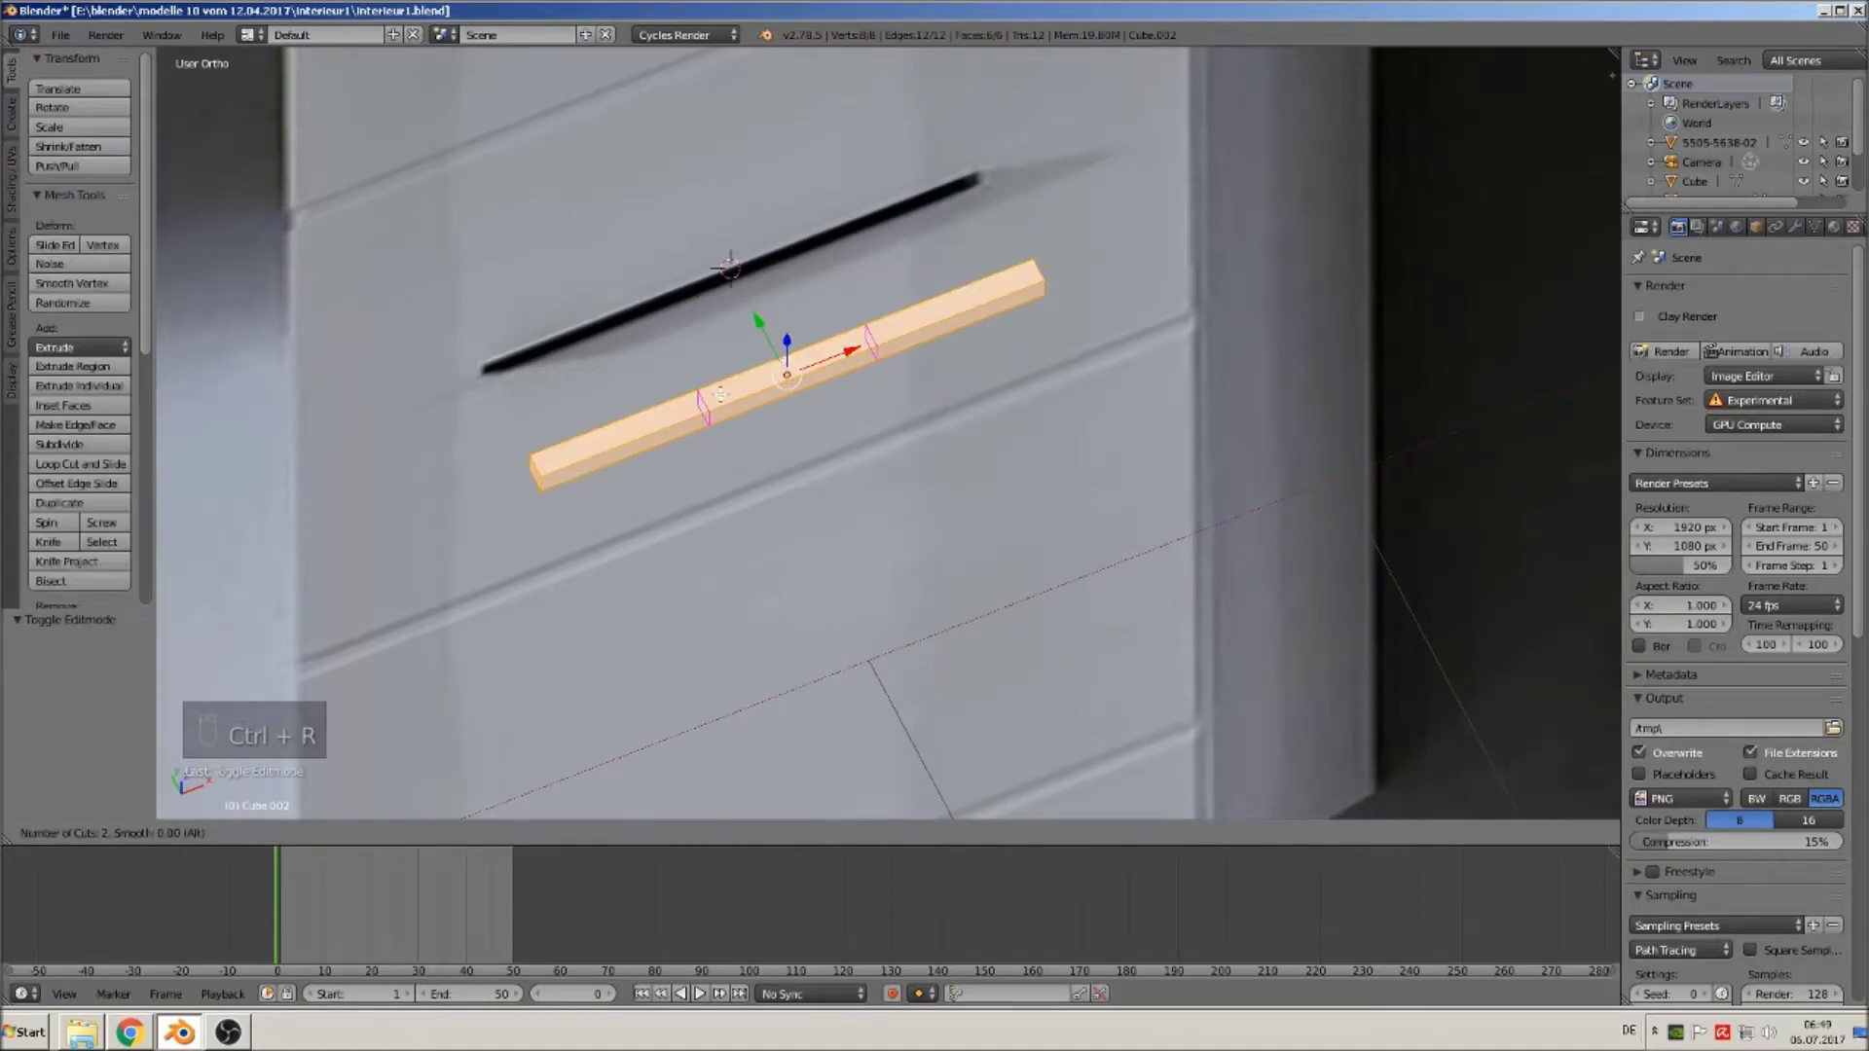
pyautogui.click(725, 399)
pyautogui.rightClick(739, 413)
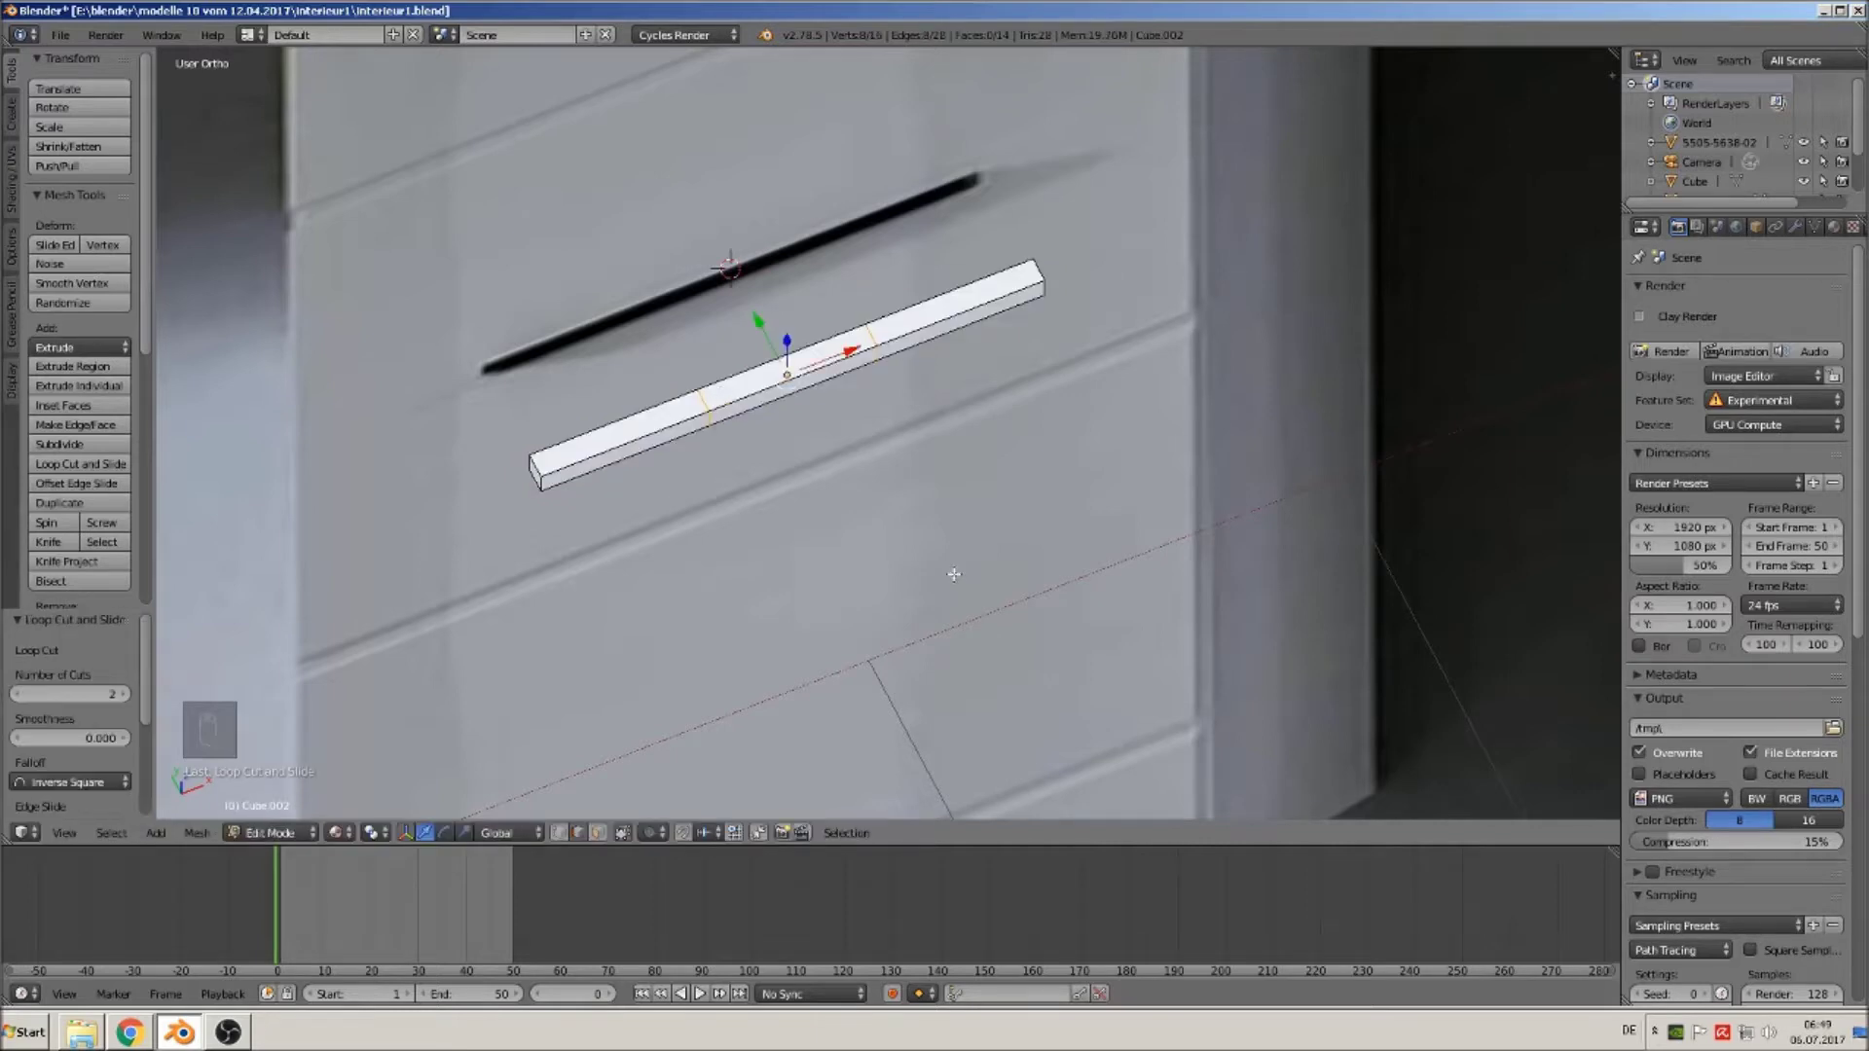
pyautogui.press('s')
pyautogui.press('x')
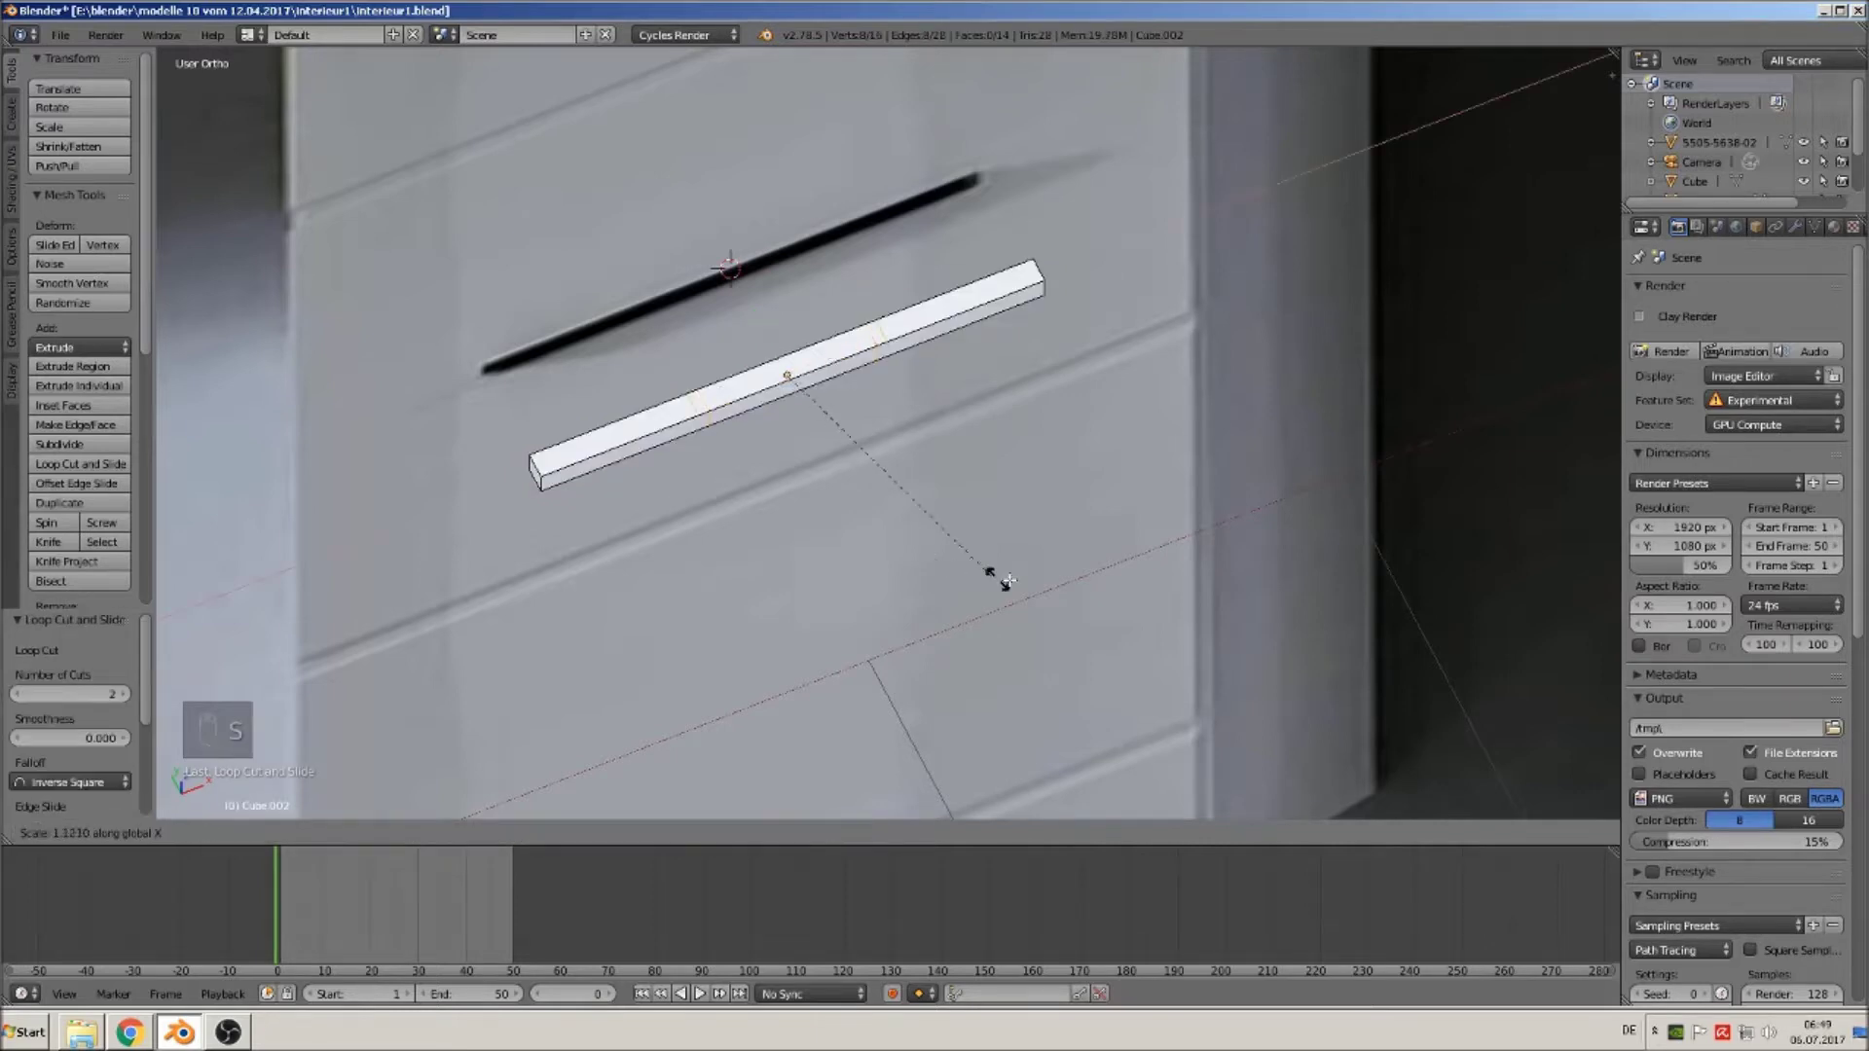
pyautogui.click(1467, 572)
pyautogui.moveTo(1467, 572); pyautogui.dragTo(746, 423, button='middle')
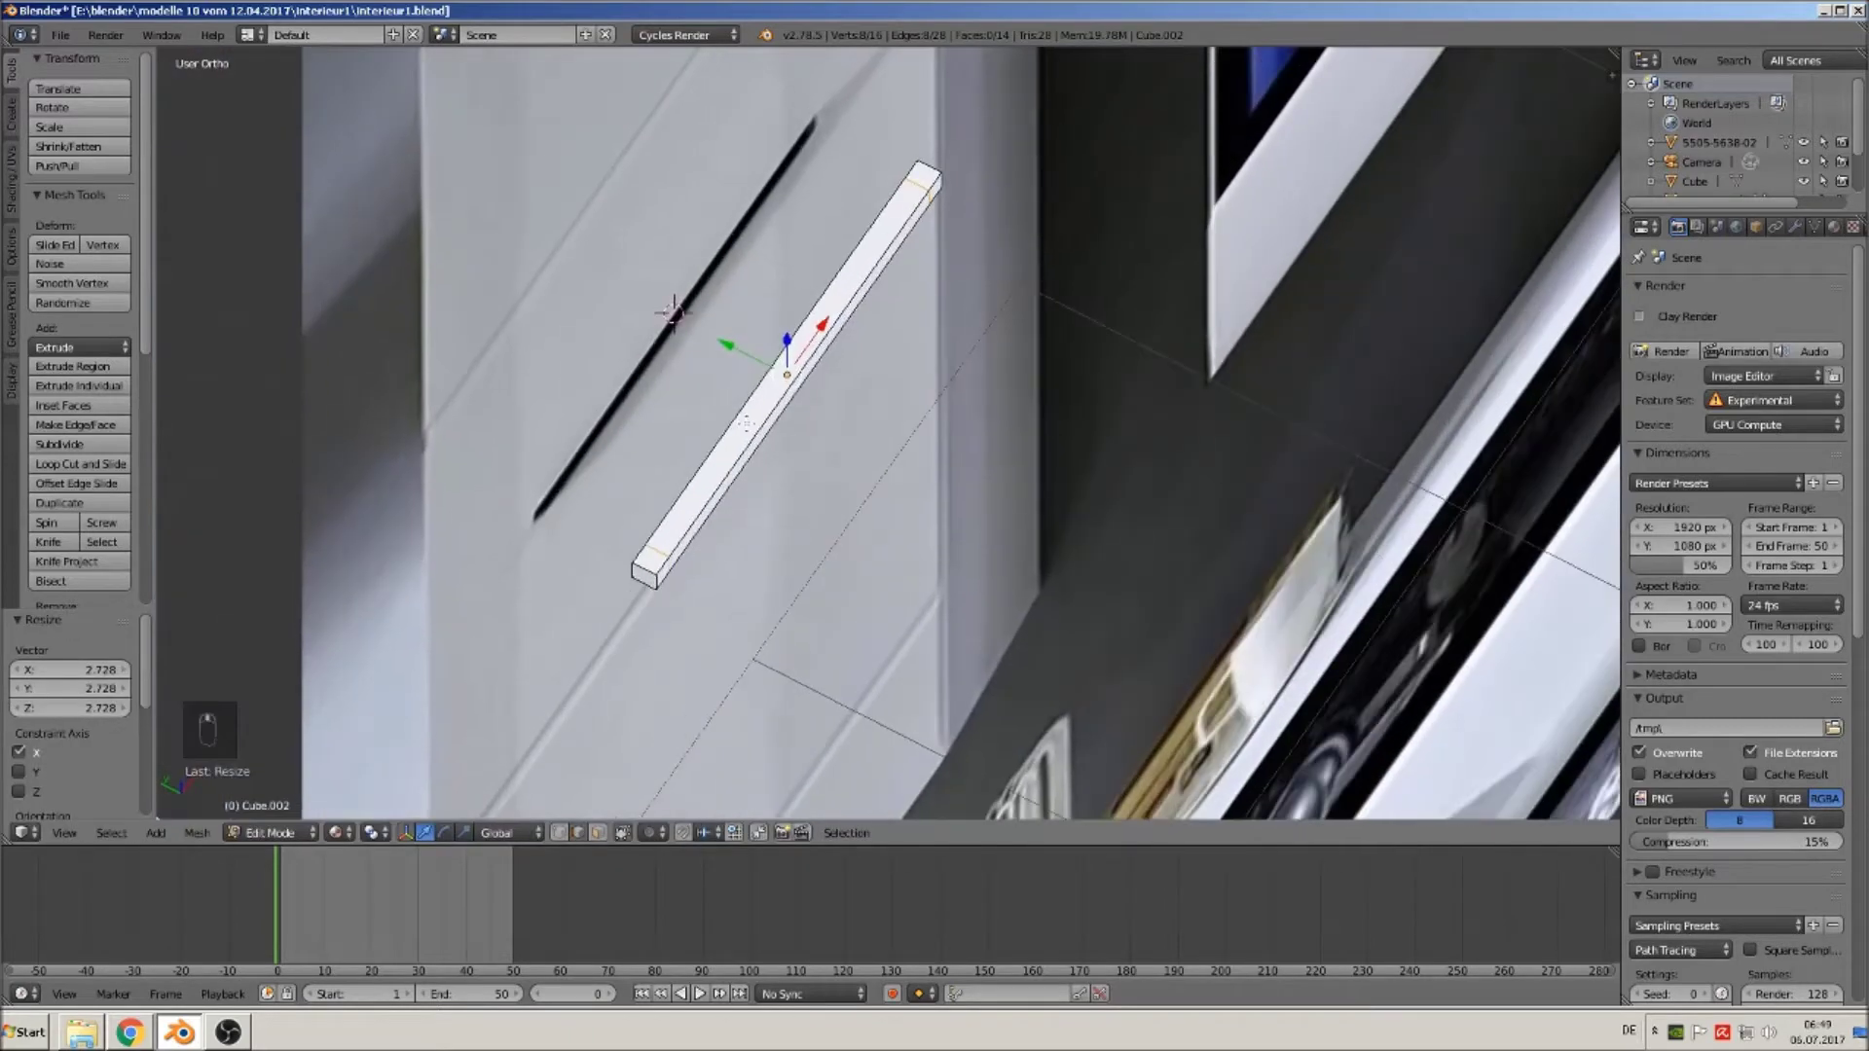
pyautogui.scroll(-7, 735, 386)
pyautogui.press('Tab')
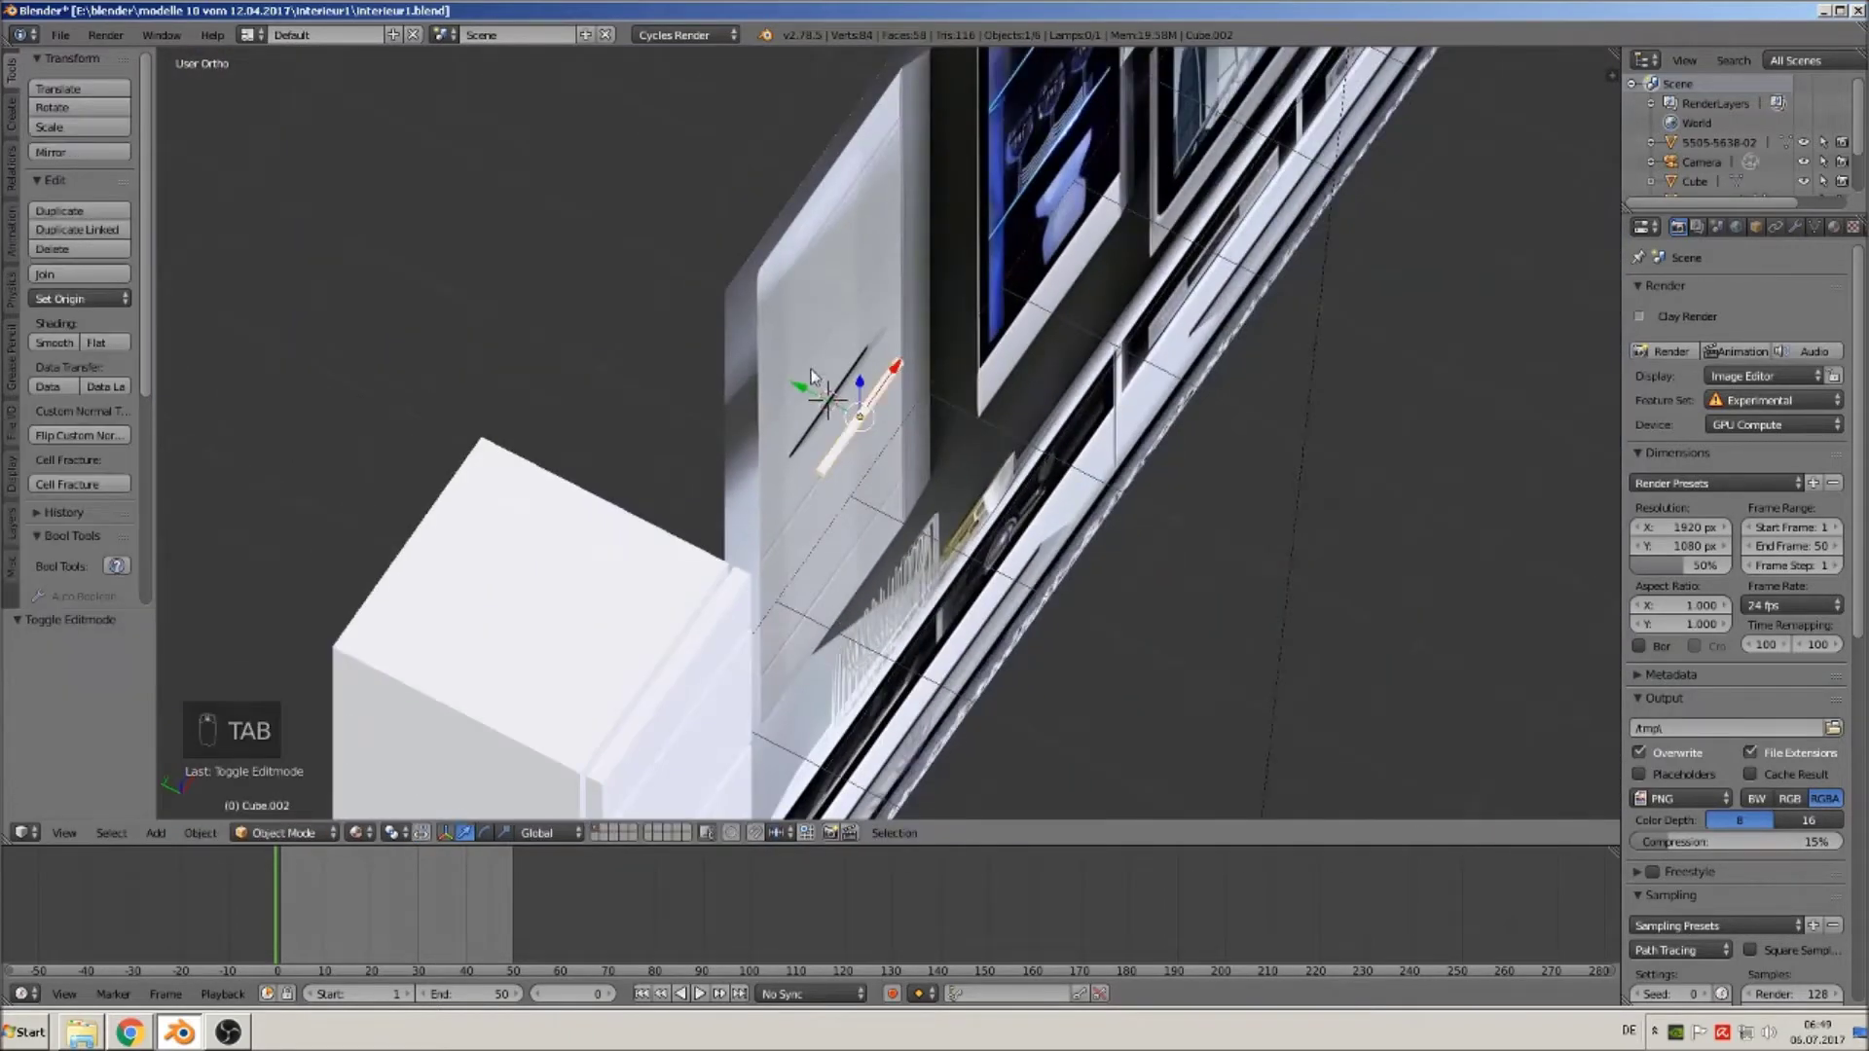
# Move the handle bar about 7 units forward along Y, clear of the reference photo.
pyautogui.moveTo(805, 385); pyautogui.dragTo(1402, 604)
pyautogui.keyDown('shift'); pyautogui.moveTo(1402, 604); pyautogui.dragTo(809, 300, button='middle'); pyautogui.keyUp('shift')
pyautogui.scroll(5, 655, 530)
pyautogui.keyDown('shift'); pyautogui.moveTo(722, 480); pyautogui.dragTo(903, 379, button='middle'); pyautogui.keyUp('shift')
pyautogui.scroll(3, 904, 380)
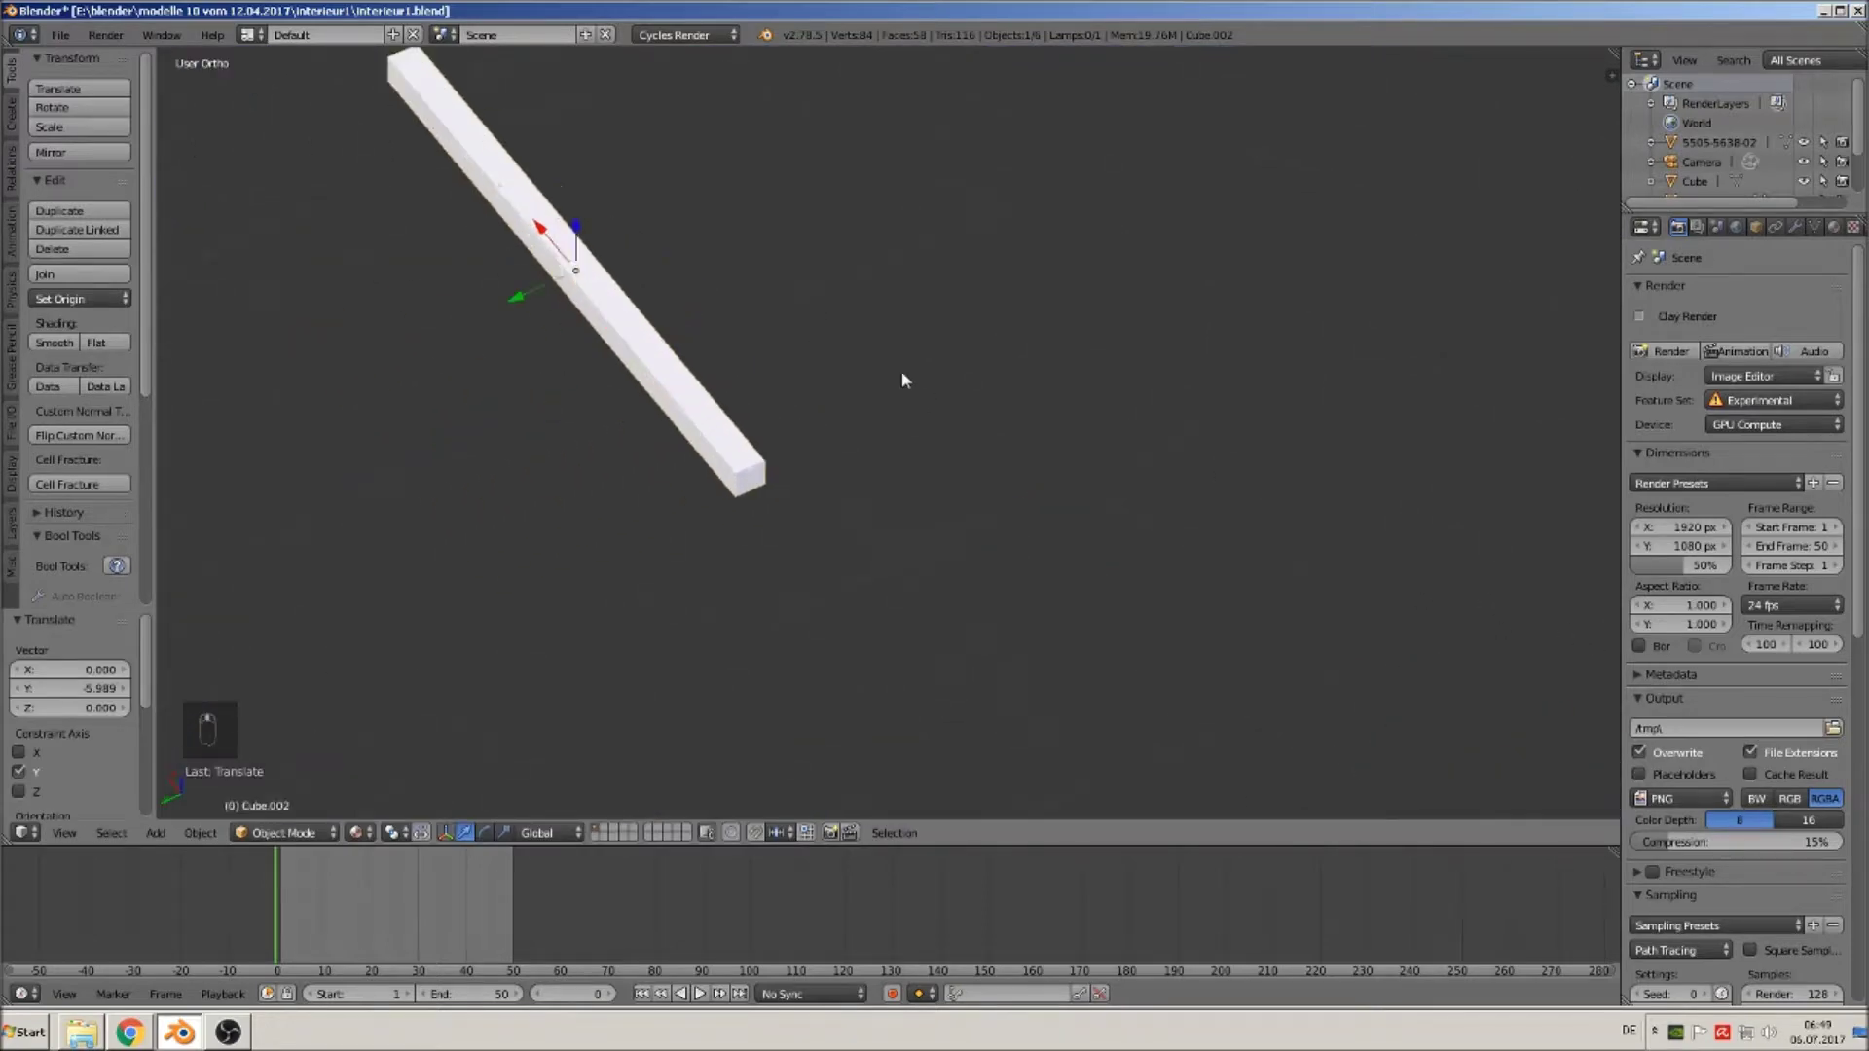
# Extrude the two small end faces on the back of the handle bar 0.178 along Y as mounting legs.
pyautogui.press('Tab')
pyautogui.scroll(-3, 556, 655)
pyautogui.scroll(1, 579, 635)
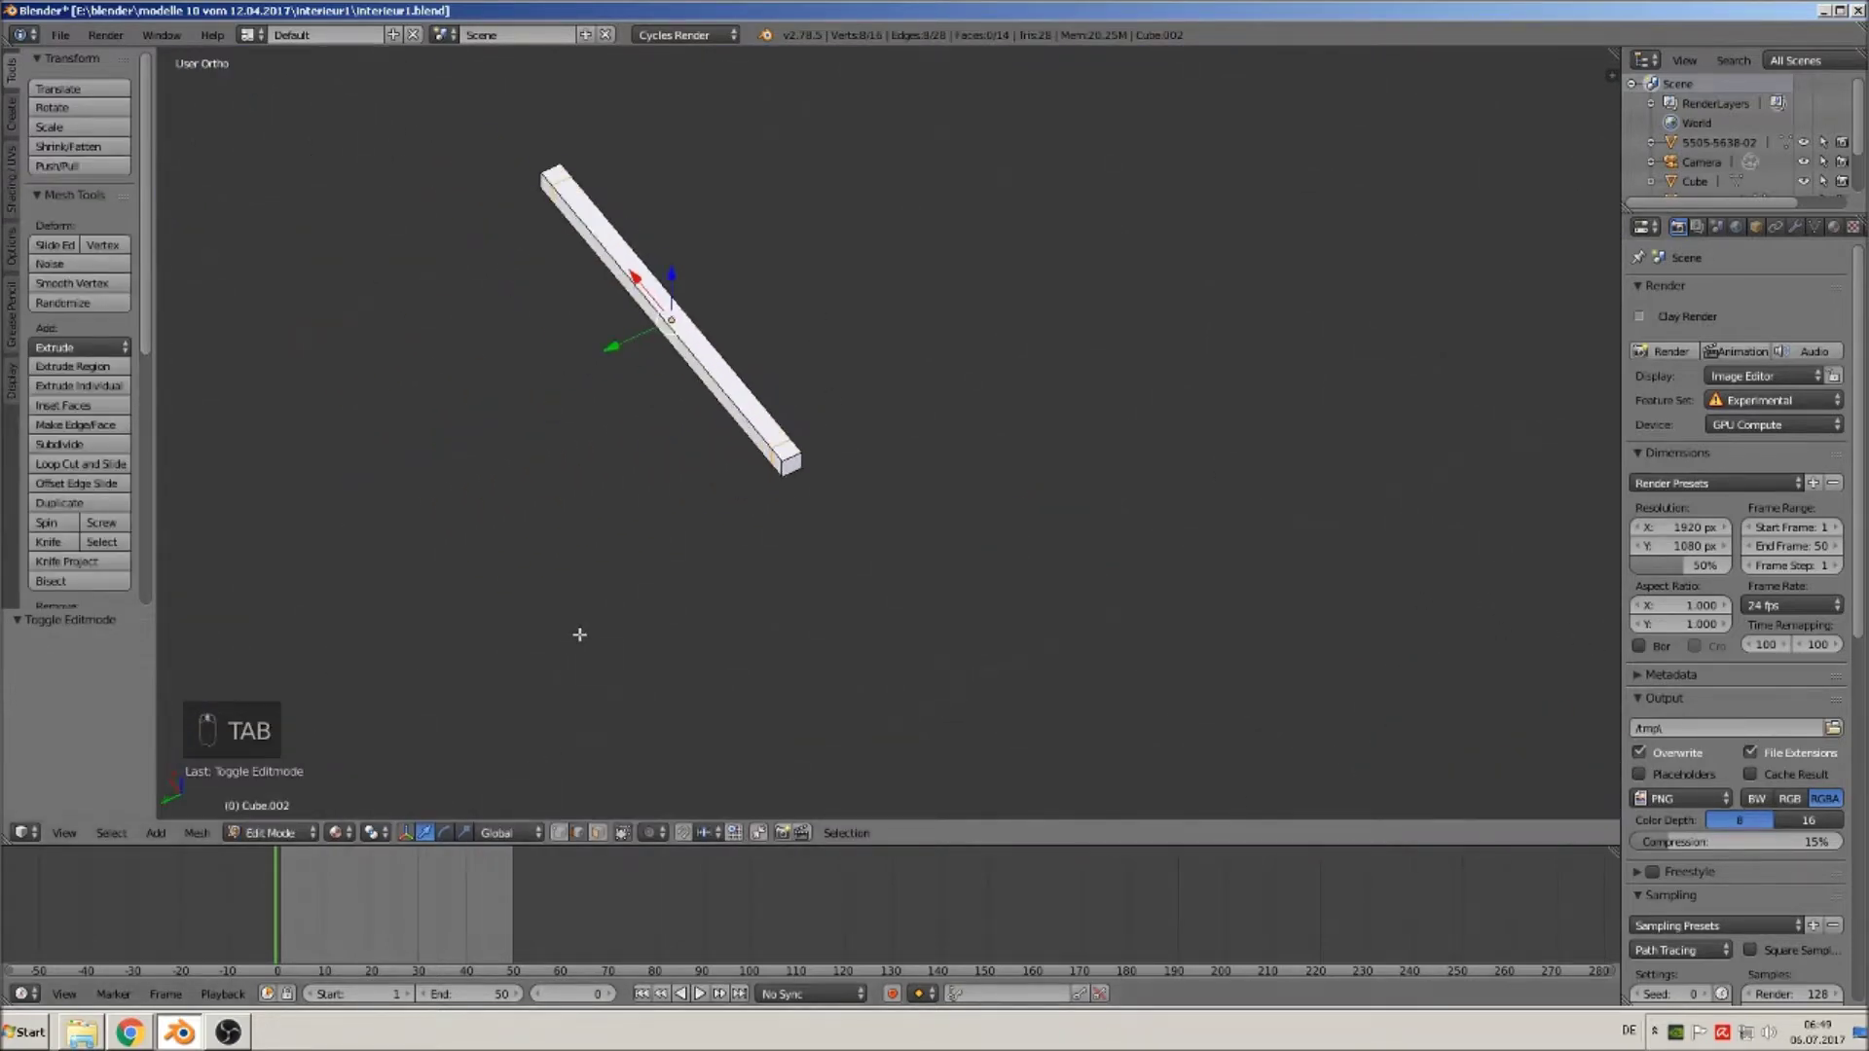
pyautogui.click(598, 833)
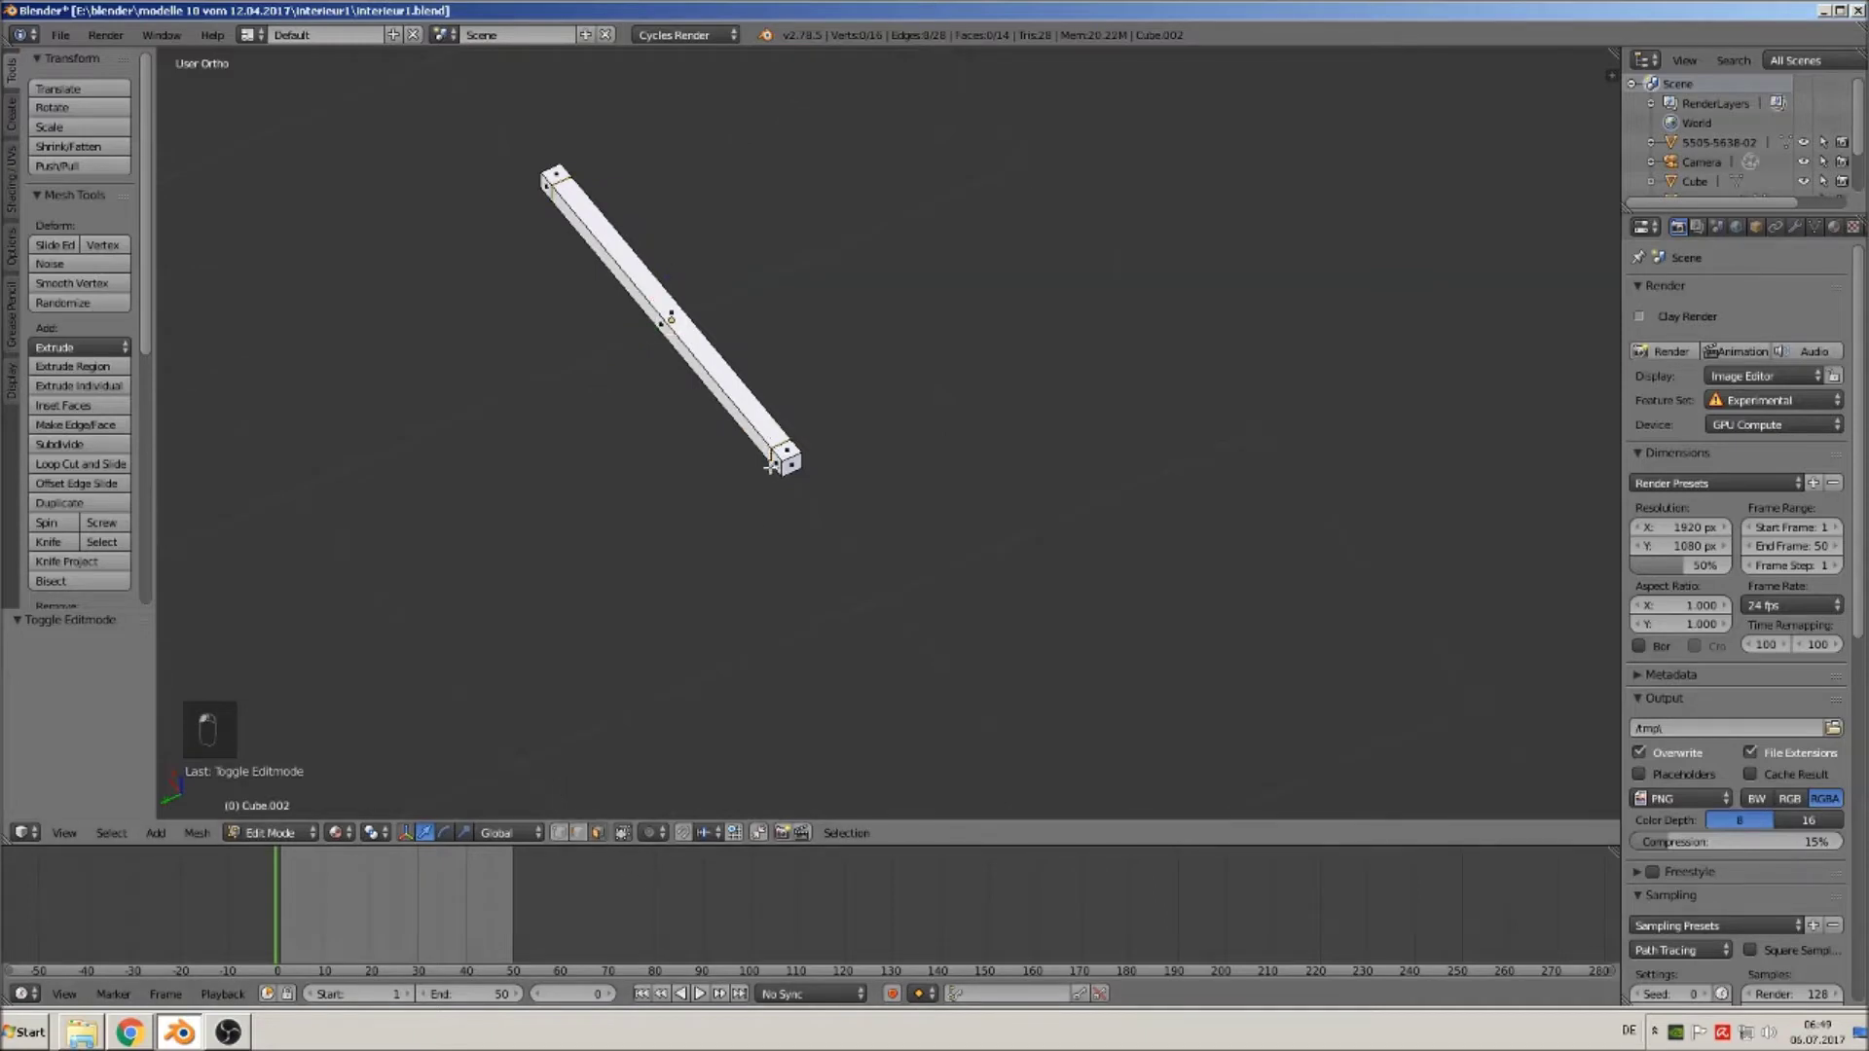
pyautogui.rightClick(776, 456)
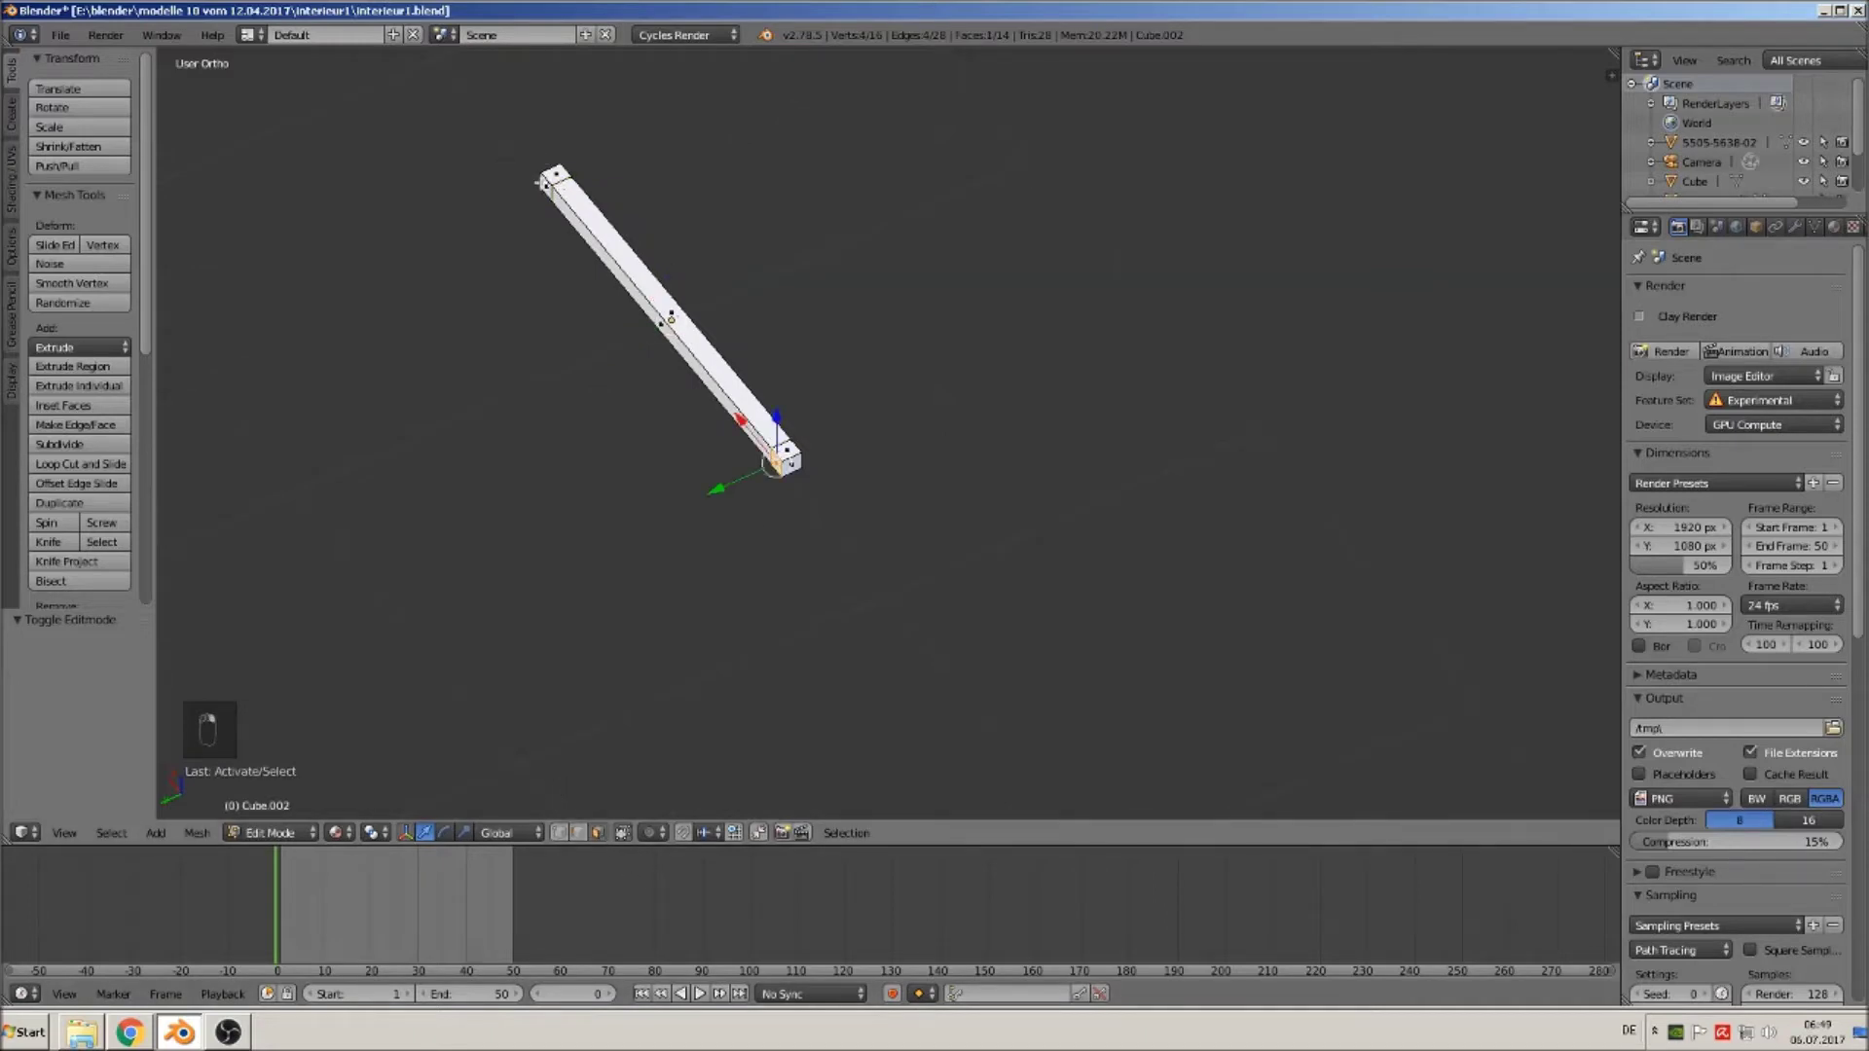
pyautogui.keyDown('shift'); pyautogui.rightClick(551, 181); pyautogui.keyUp('shift')
pyautogui.press('e')
pyautogui.click(570, 395)
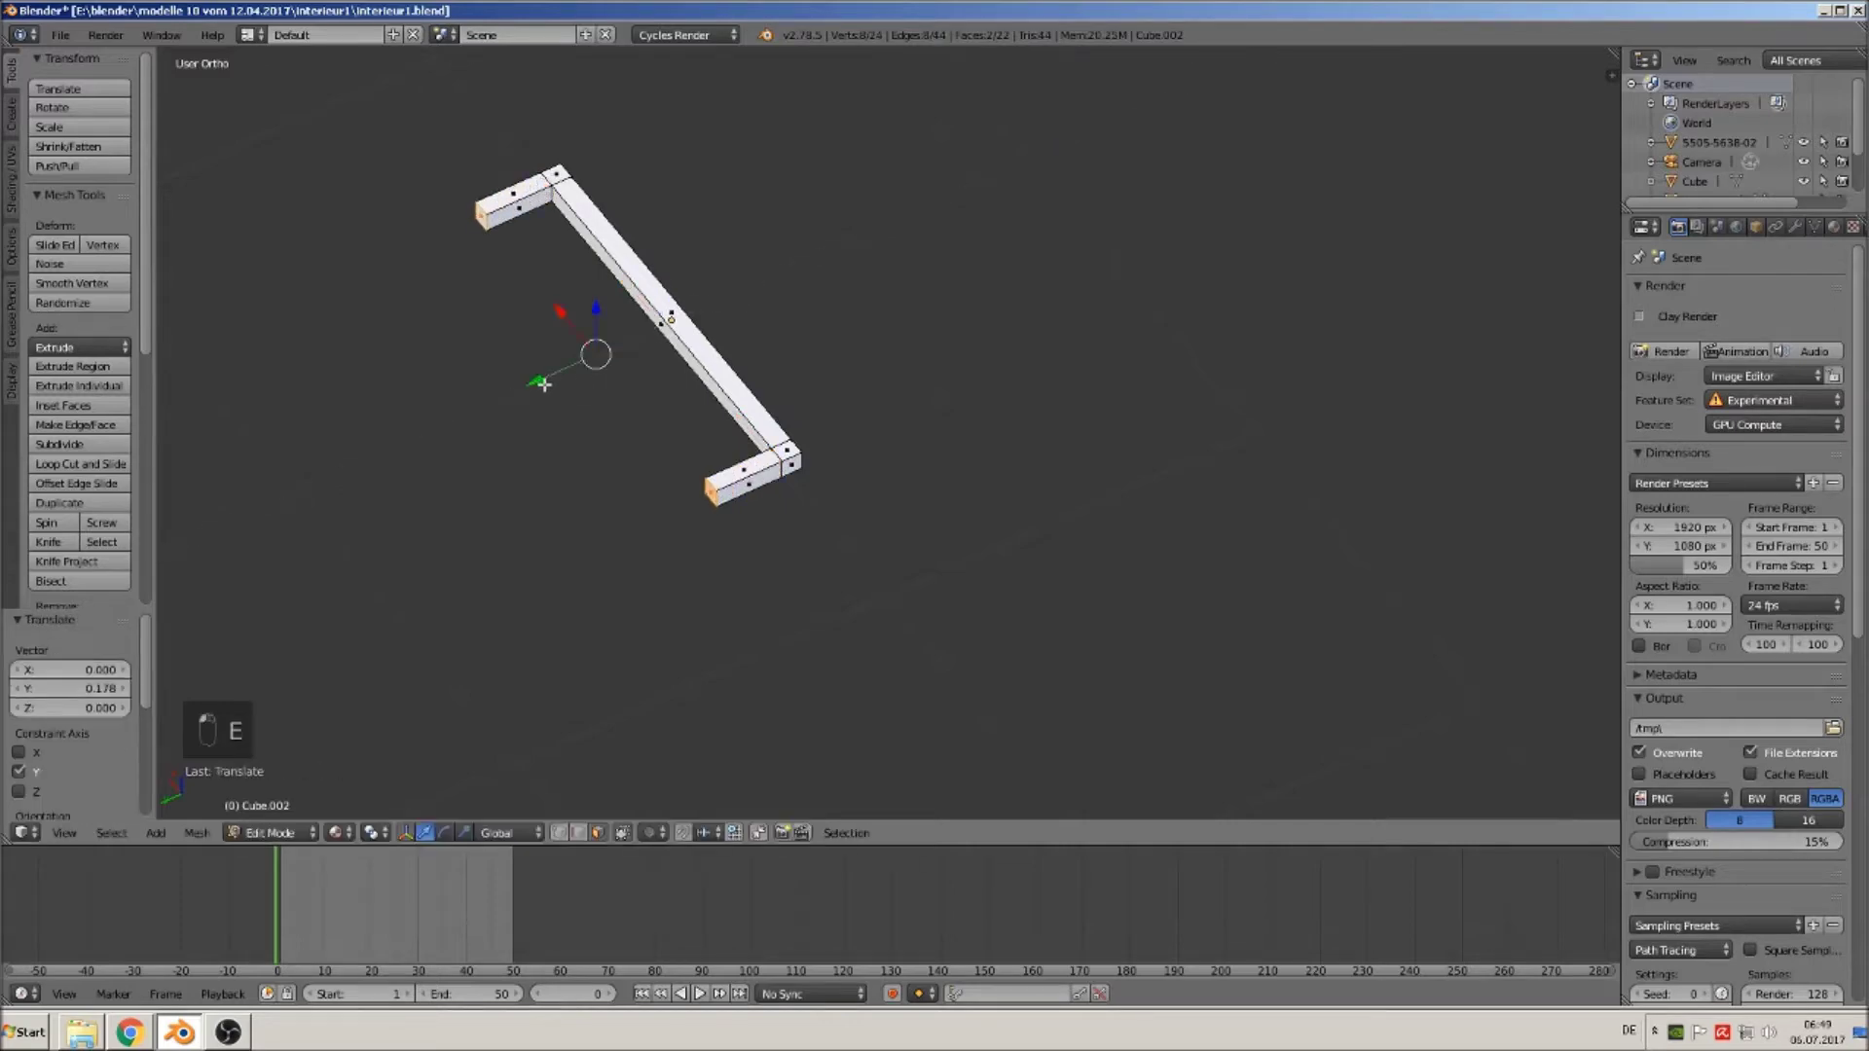
# Move the finished handle -3.957 along X so it is centred in front of the modelled cabinet door.
pyautogui.press('Tab')
pyautogui.press('KP_1')
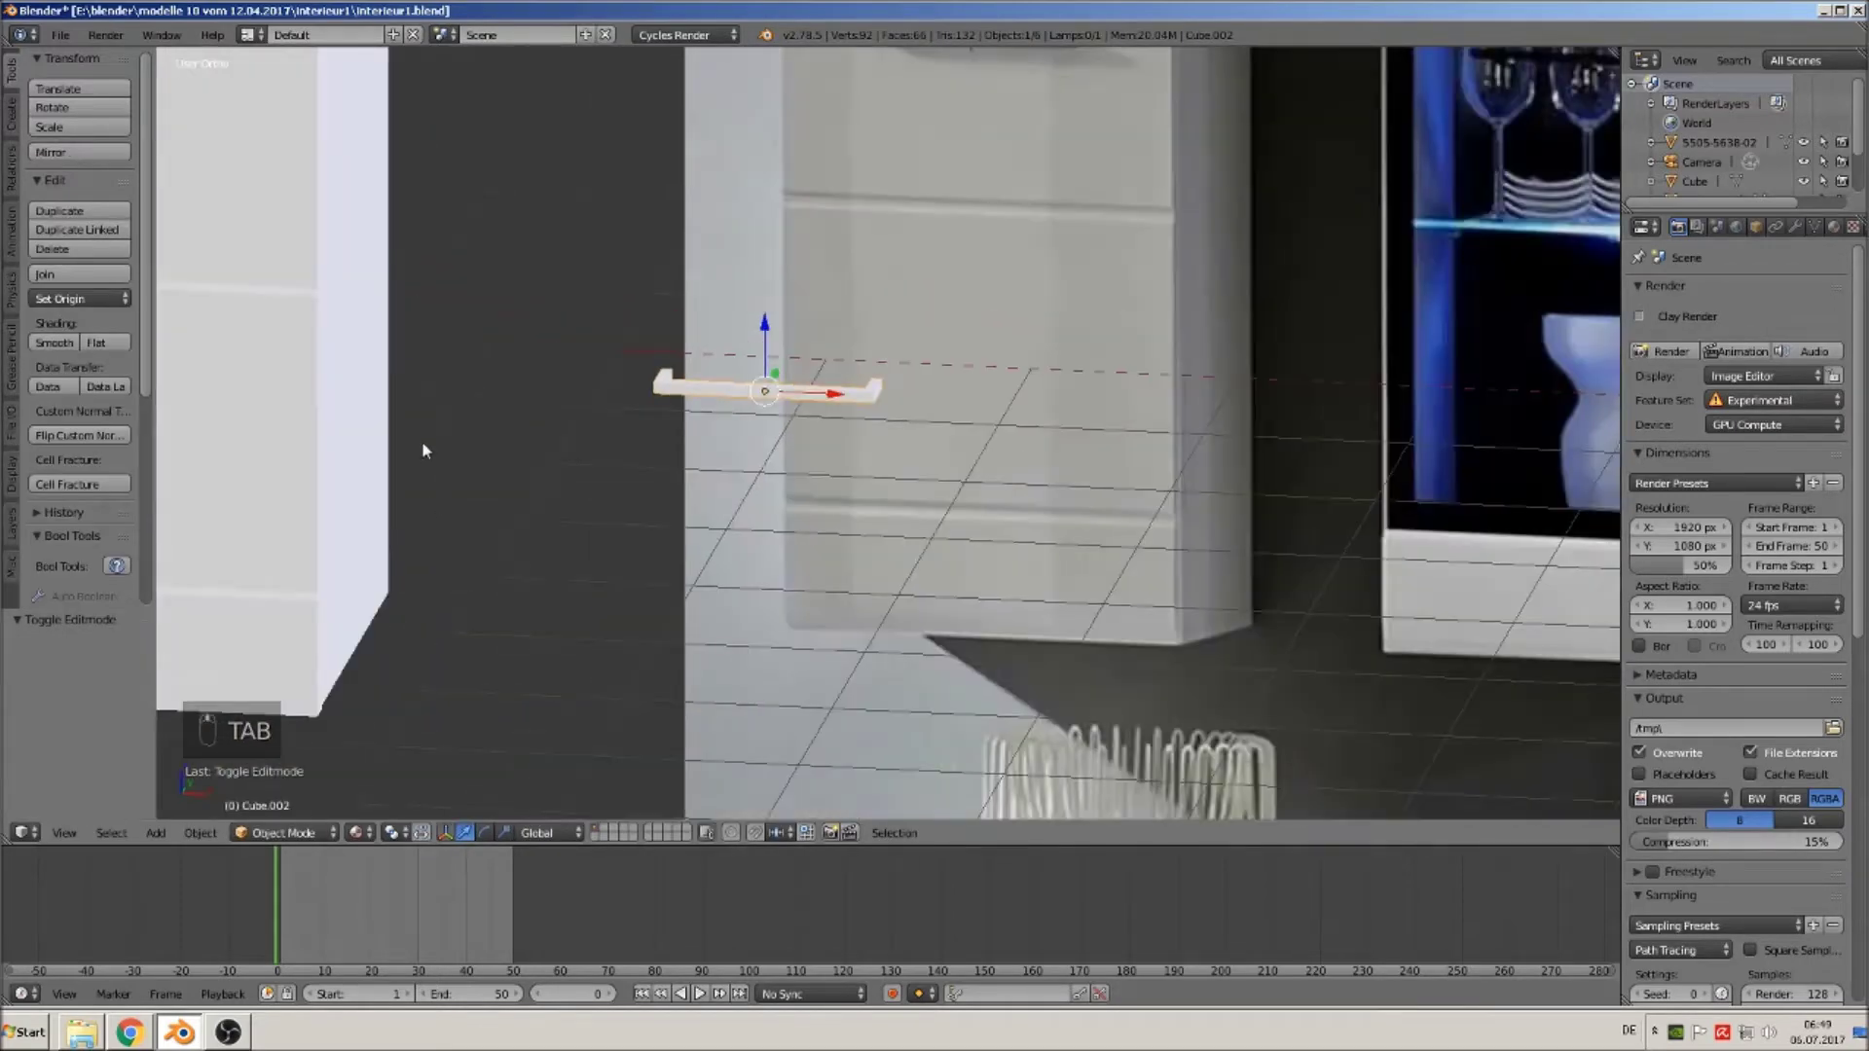
pyautogui.scroll(-3, 585, 584)
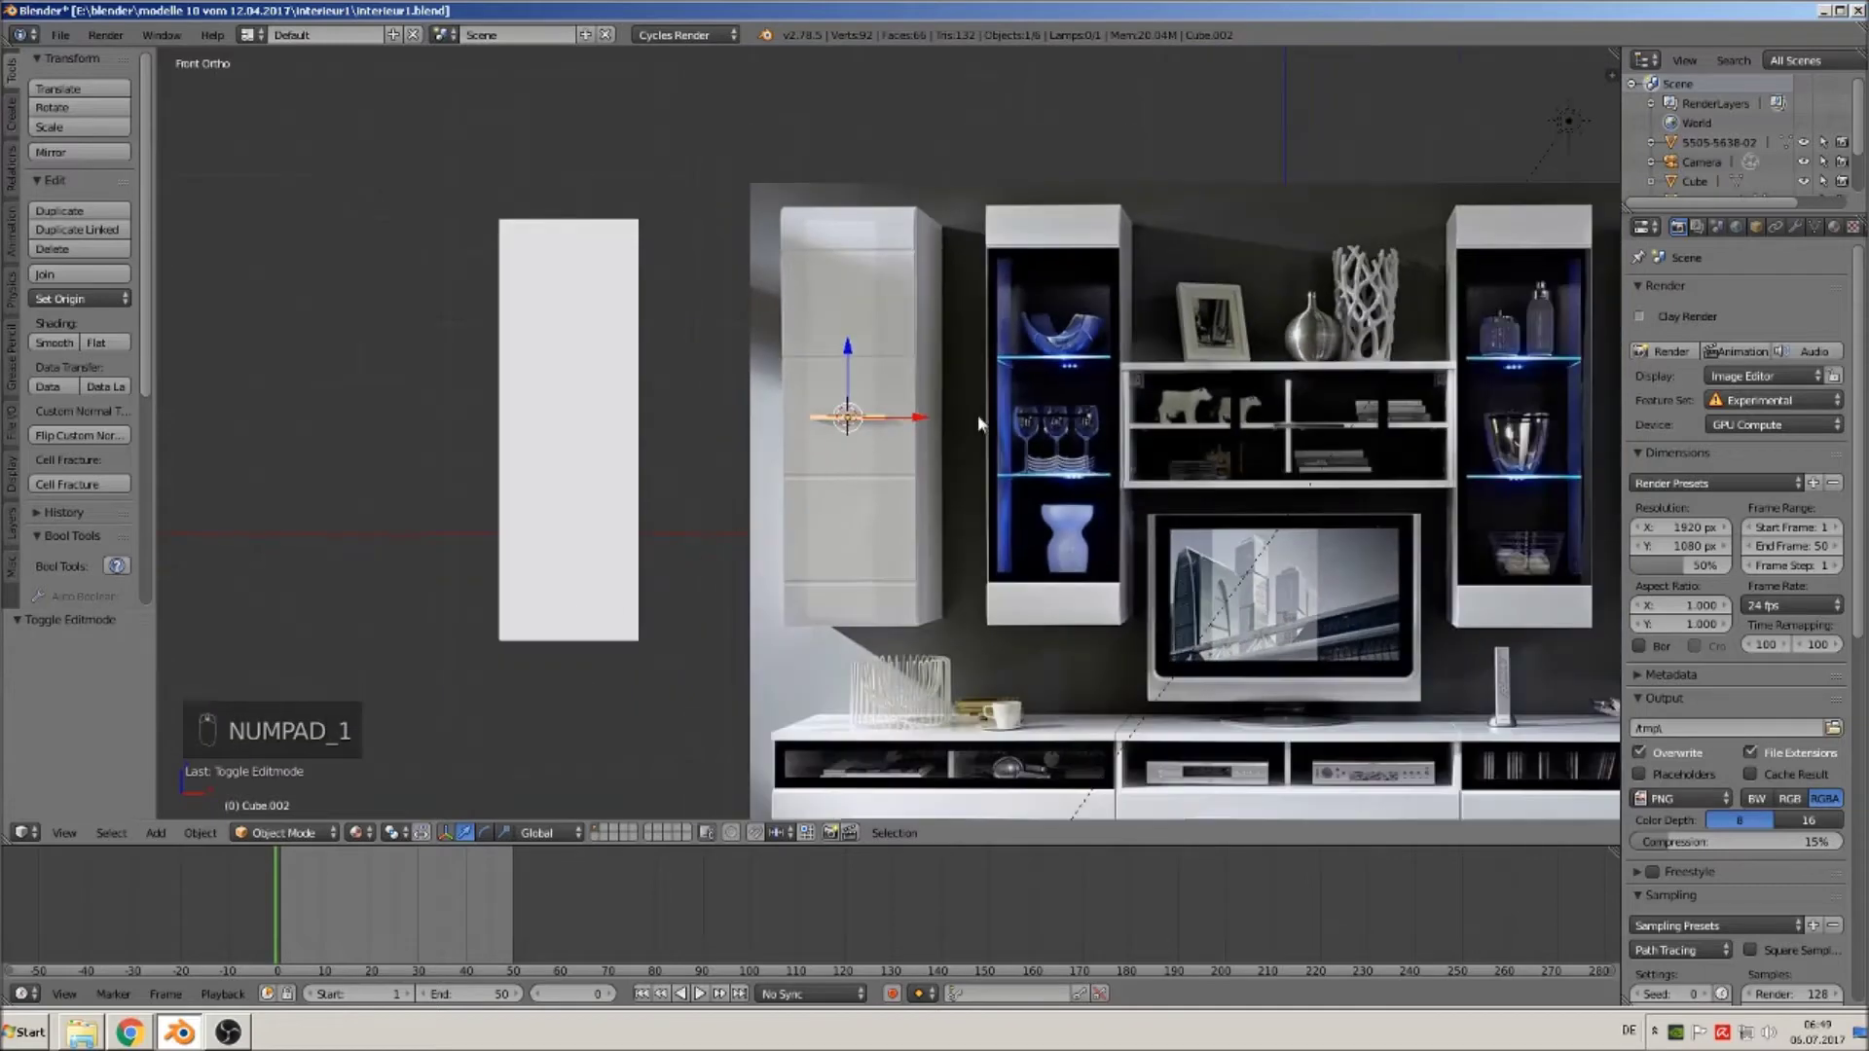
pyautogui.moveTo(910, 417); pyautogui.dragTo(634, 411)
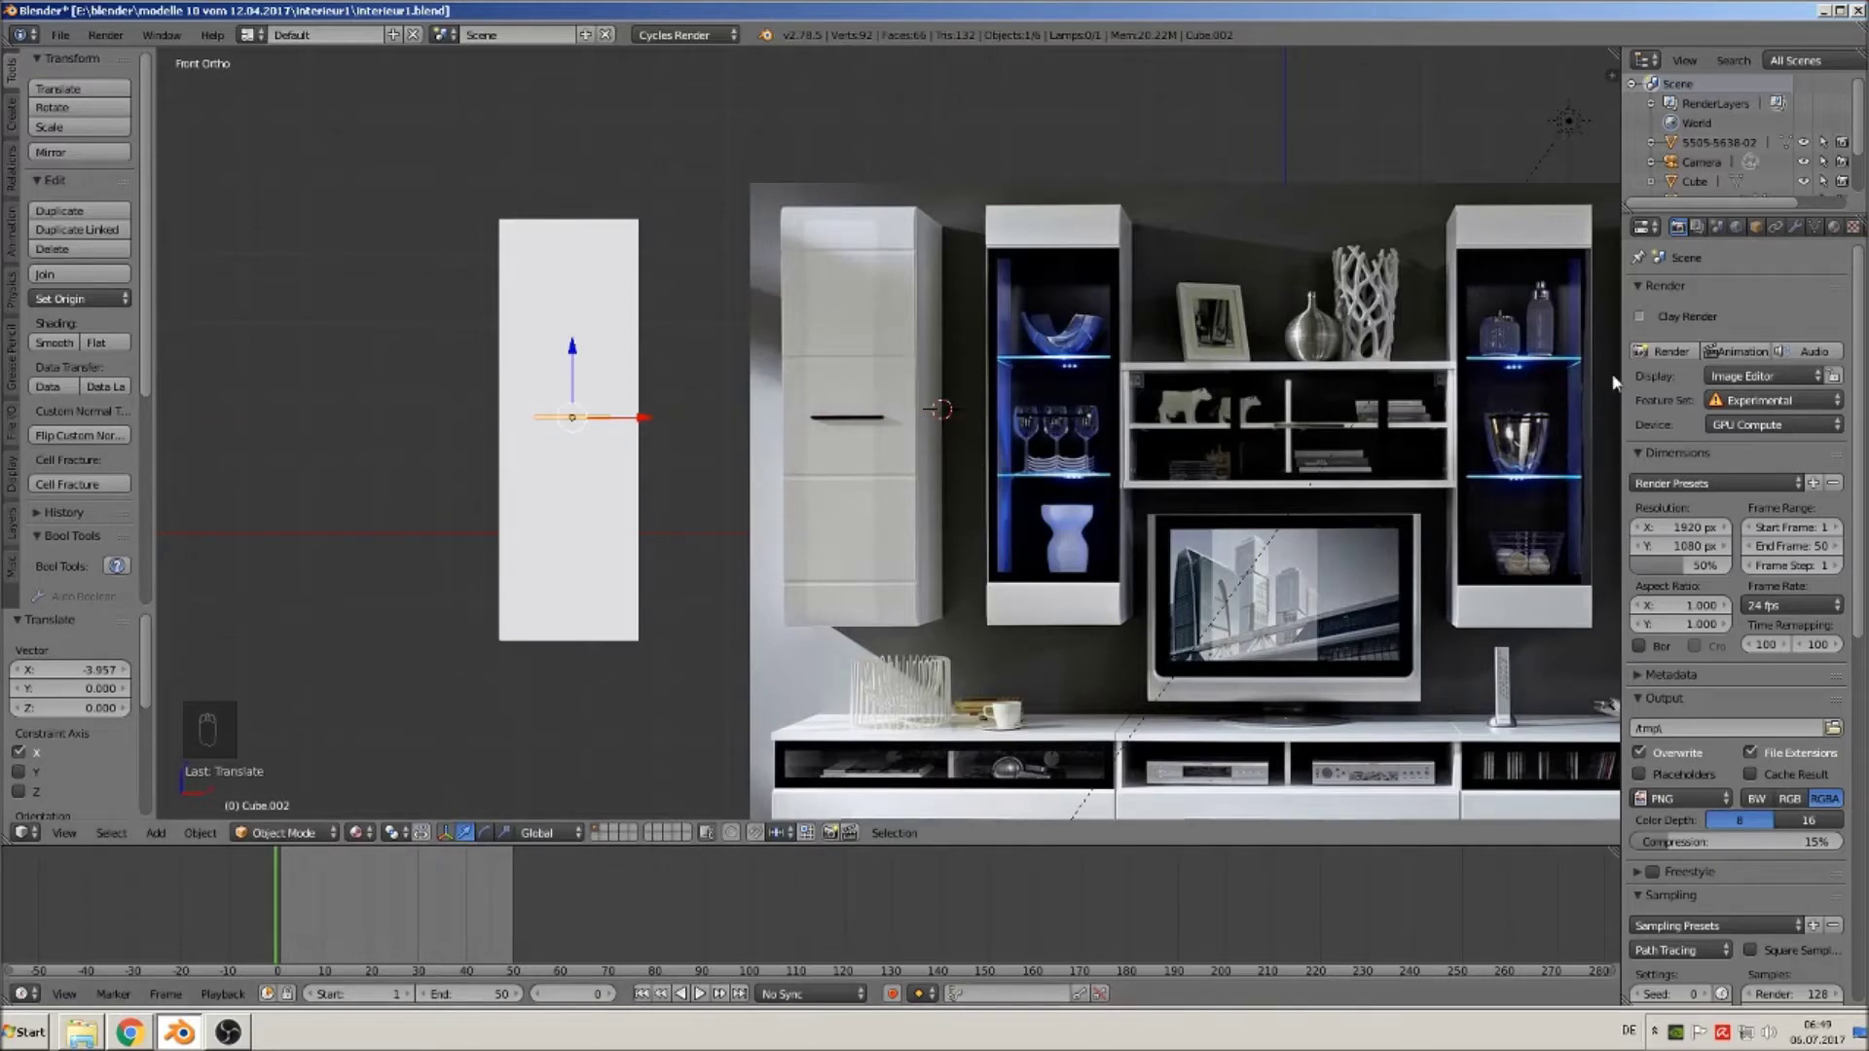
# Duplicate the plain cabinet block and move the copy 7.130 along X to the left glass cabinet in the reference photo.
pyautogui.scroll(-3, 1557, 368)
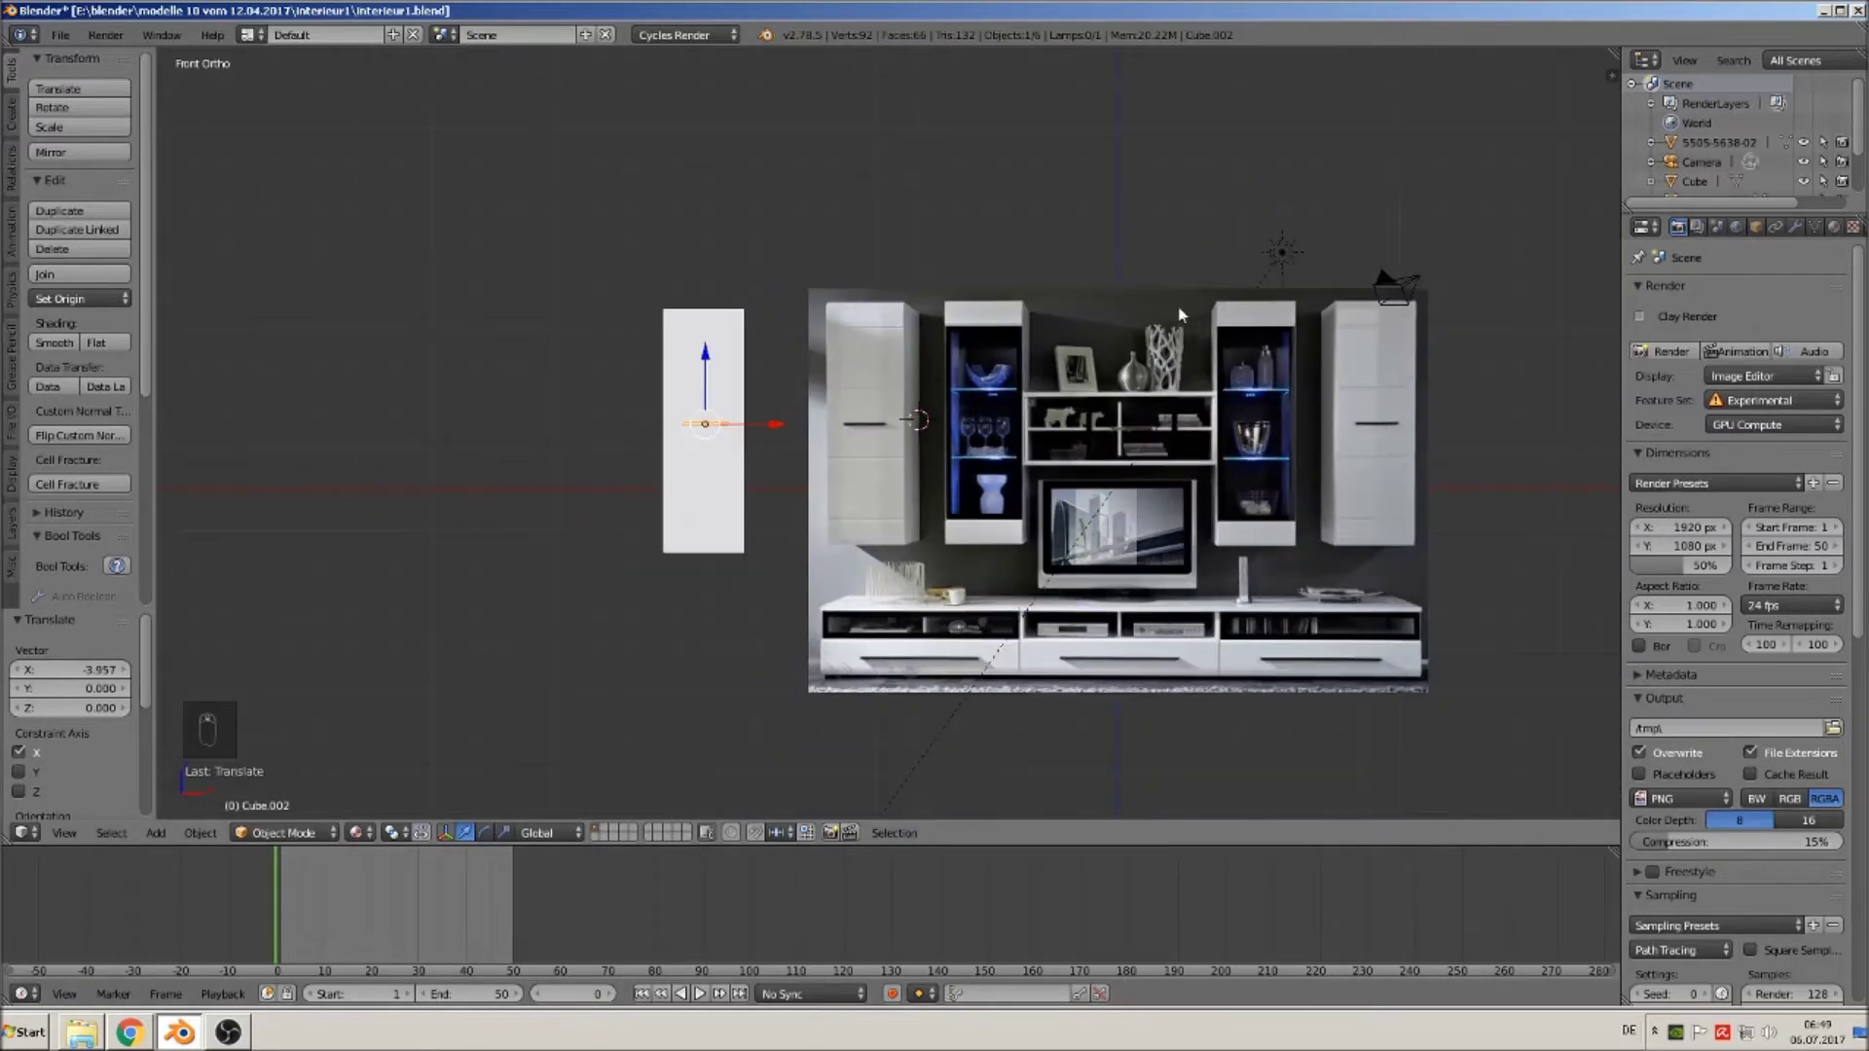
pyautogui.keyDown('shift'); pyautogui.moveTo(928, 468); pyautogui.dragTo(650, 376, button='middle'); pyautogui.keyUp('shift')
pyautogui.scroll(1, 590, 399)
pyautogui.moveTo(462, 305); pyautogui.dragTo(391, 329, button='middle')
pyautogui.rightClick(439, 88)
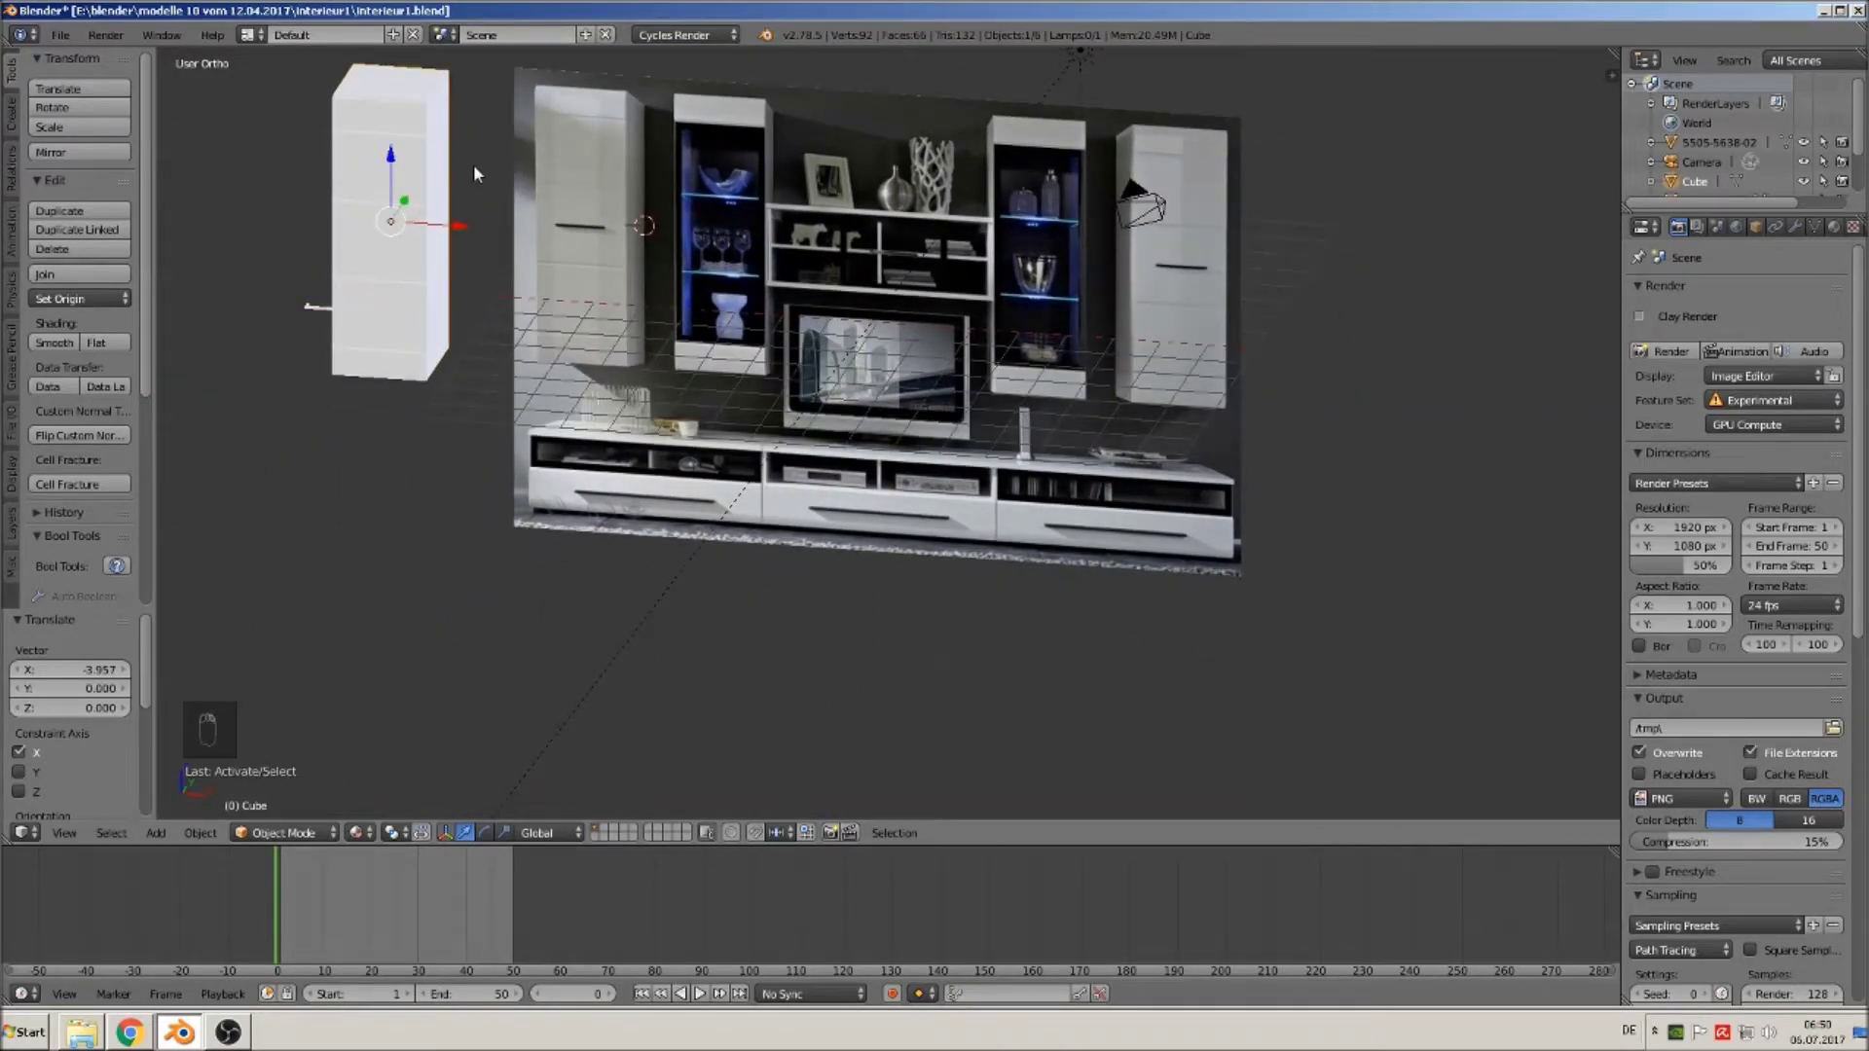
pyautogui.hotkey('shift', 'd')
pyautogui.press('x')
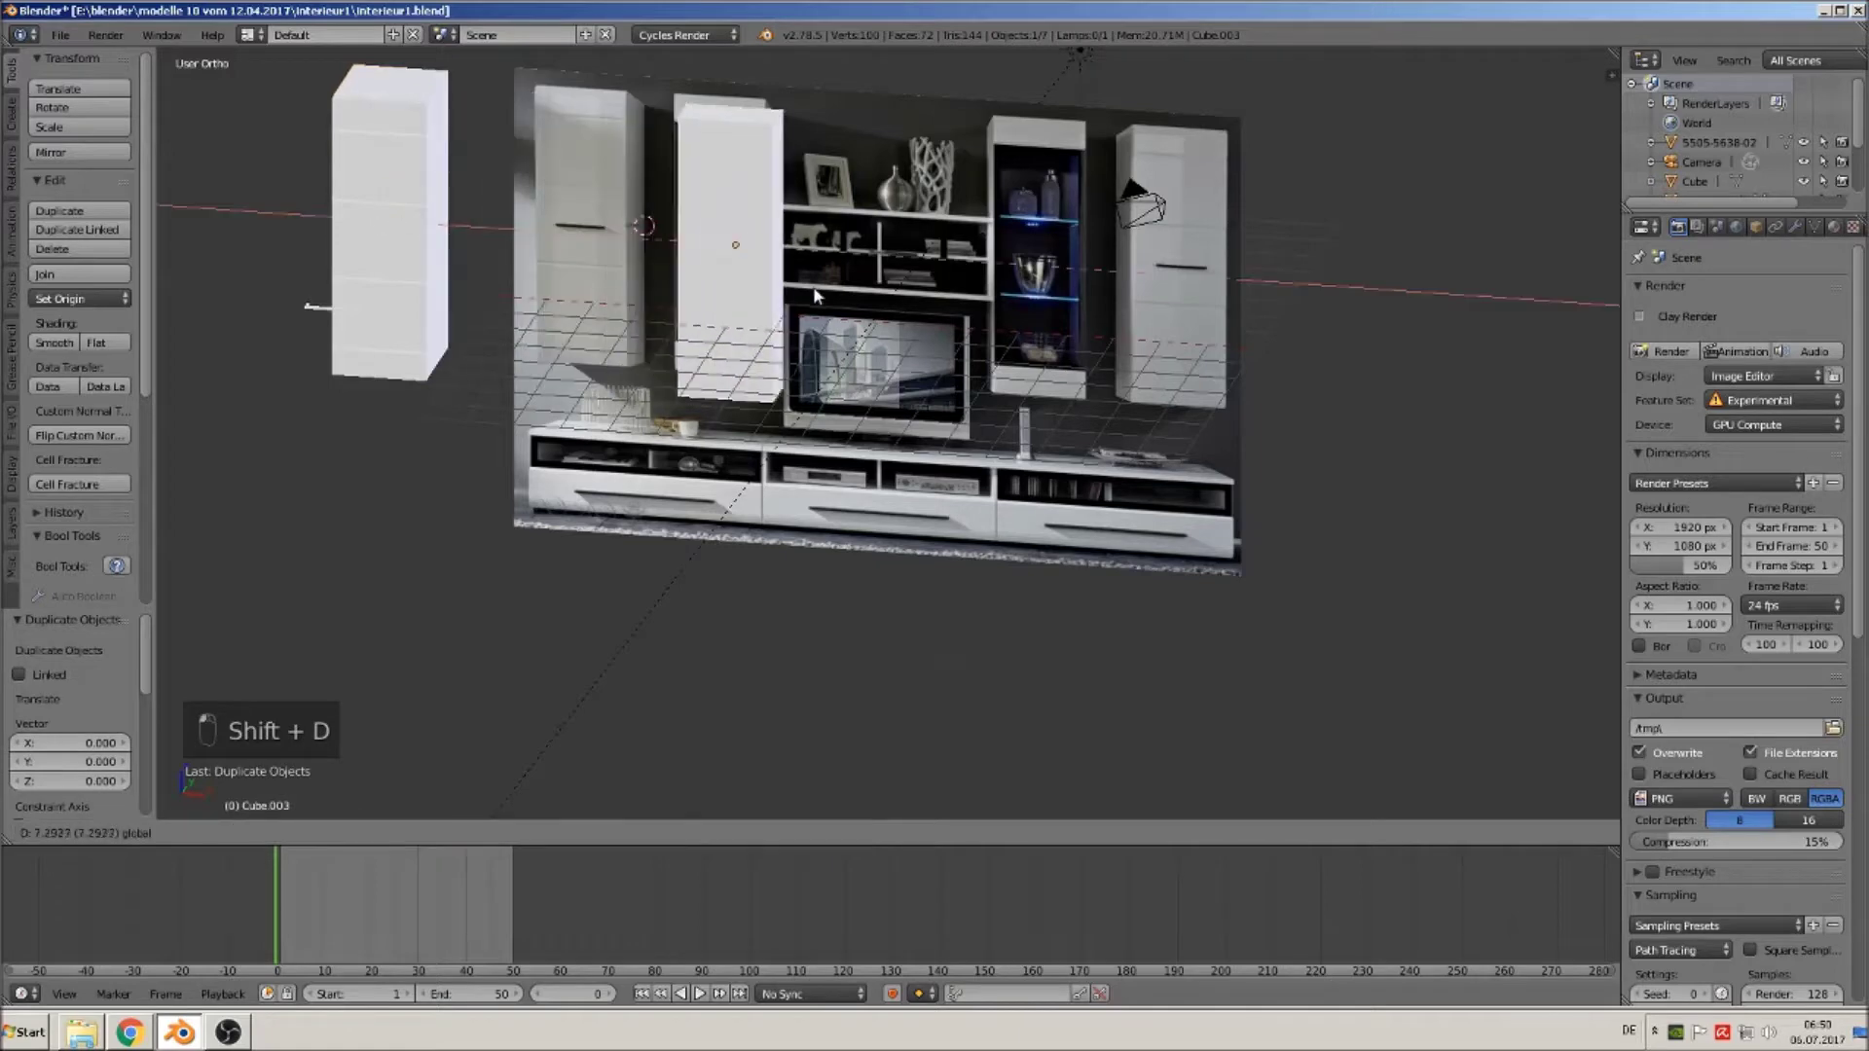
pyautogui.click(802, 290)
pyautogui.moveTo(800, 288); pyautogui.dragTo(970, 255, button='middle')
pyautogui.press('KP_1')
pyautogui.scroll(2, 896, 224)
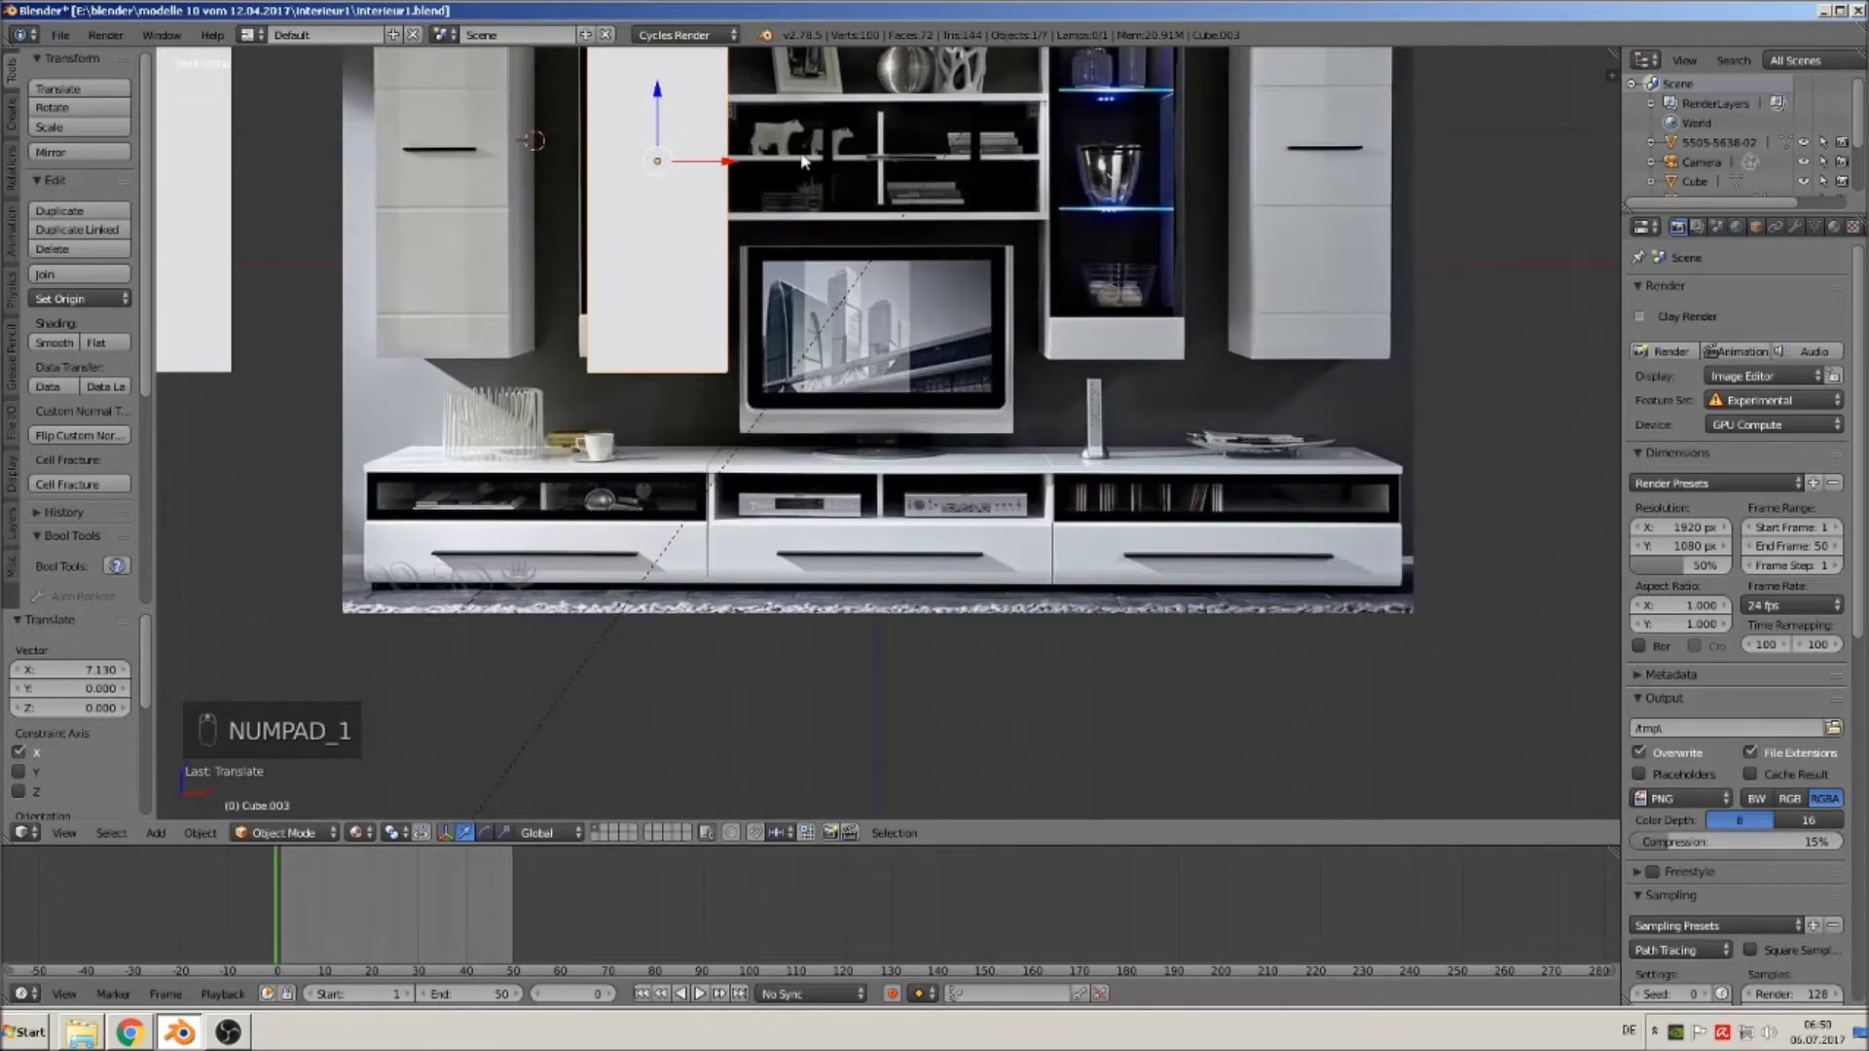
# Nudge the duplicated cabinet block along X and Z to match the reference cabinets' height, finishing with a 0.224 shift along X.
pyautogui.keyDown('shift'); pyautogui.moveTo(802, 161); pyautogui.dragTo(808, 504, button='middle'); pyautogui.keyUp('shift')
pyautogui.moveTo(782, 506); pyautogui.dragTo(873, 530)
pyautogui.moveTo(827, 471); pyautogui.dragTo(830, 446)
pyautogui.moveTo(897, 505); pyautogui.dragTo(921, 507)
pyautogui.scroll(2, 870, 540)
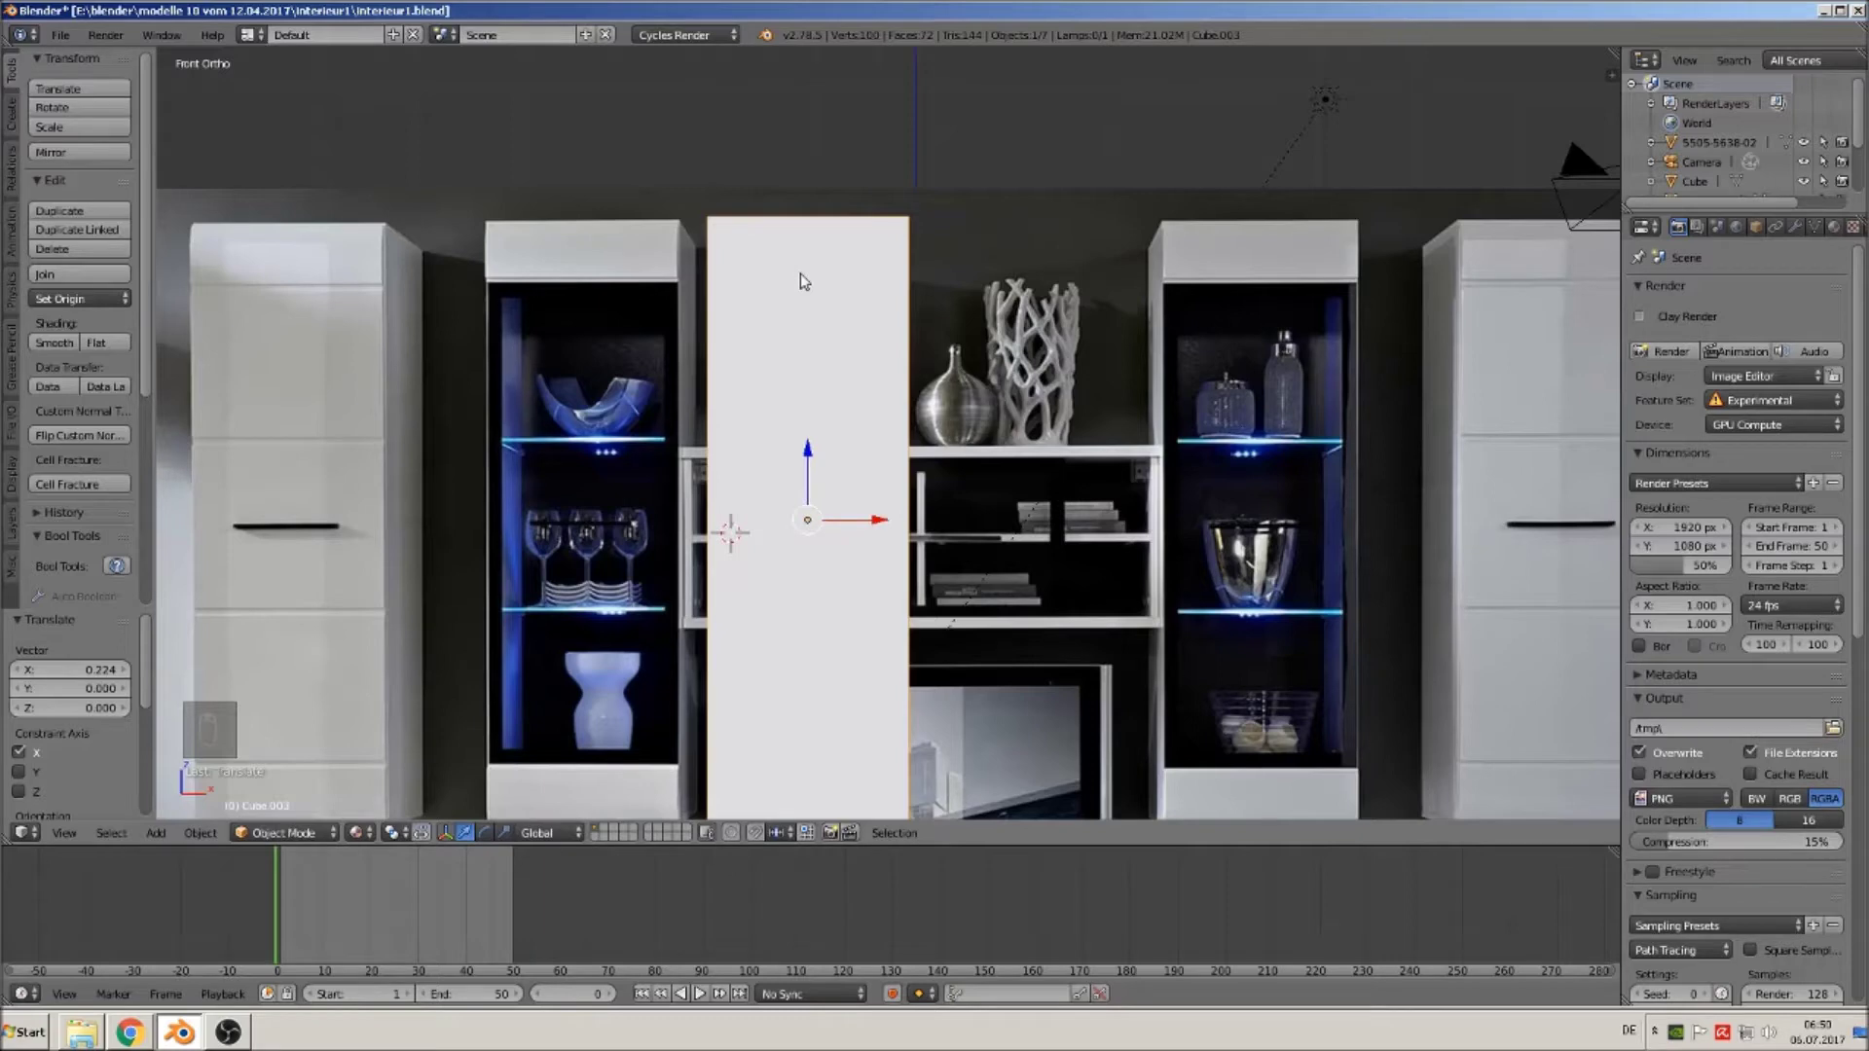
# Cut two horizontal edge loops into the duplicated cabinet block and spread them apart by a factor of 2.397 along Z.
pyautogui.press('Tab')
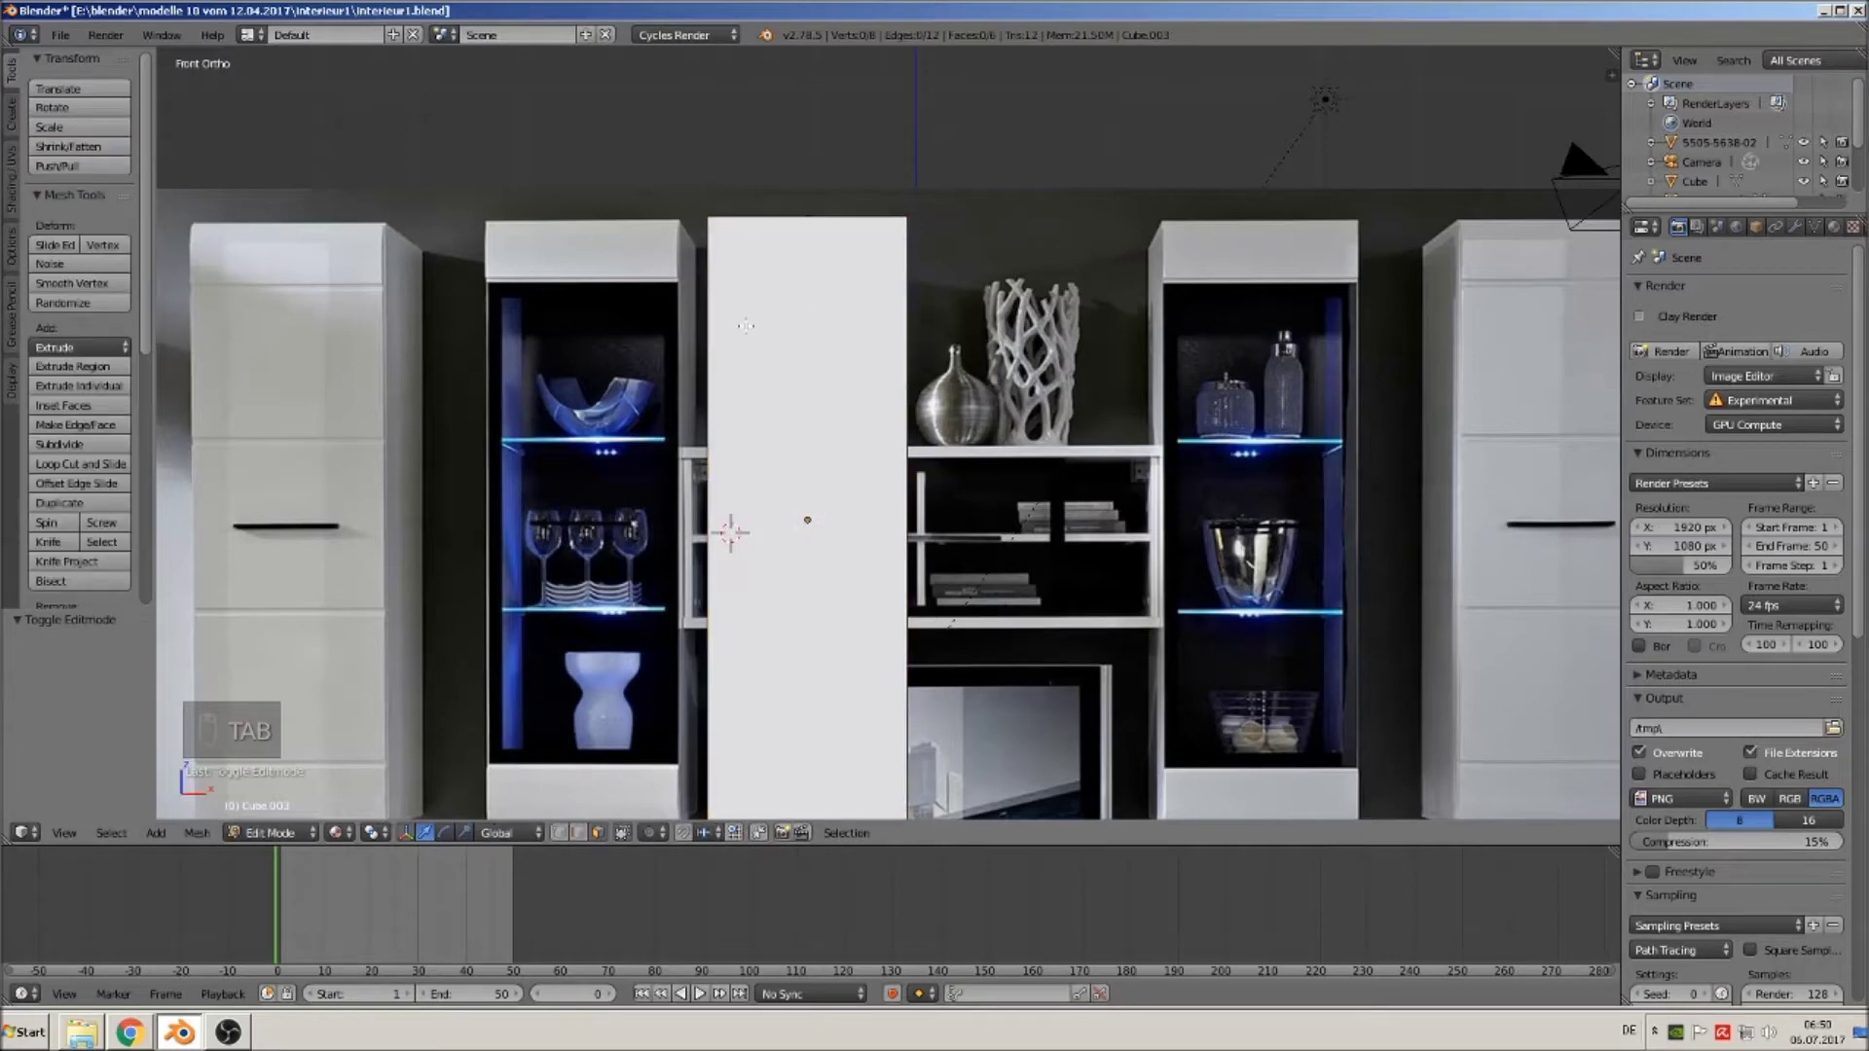
pyautogui.hotkey('ctrl', 'r')
pyautogui.scroll(1, 735, 321)
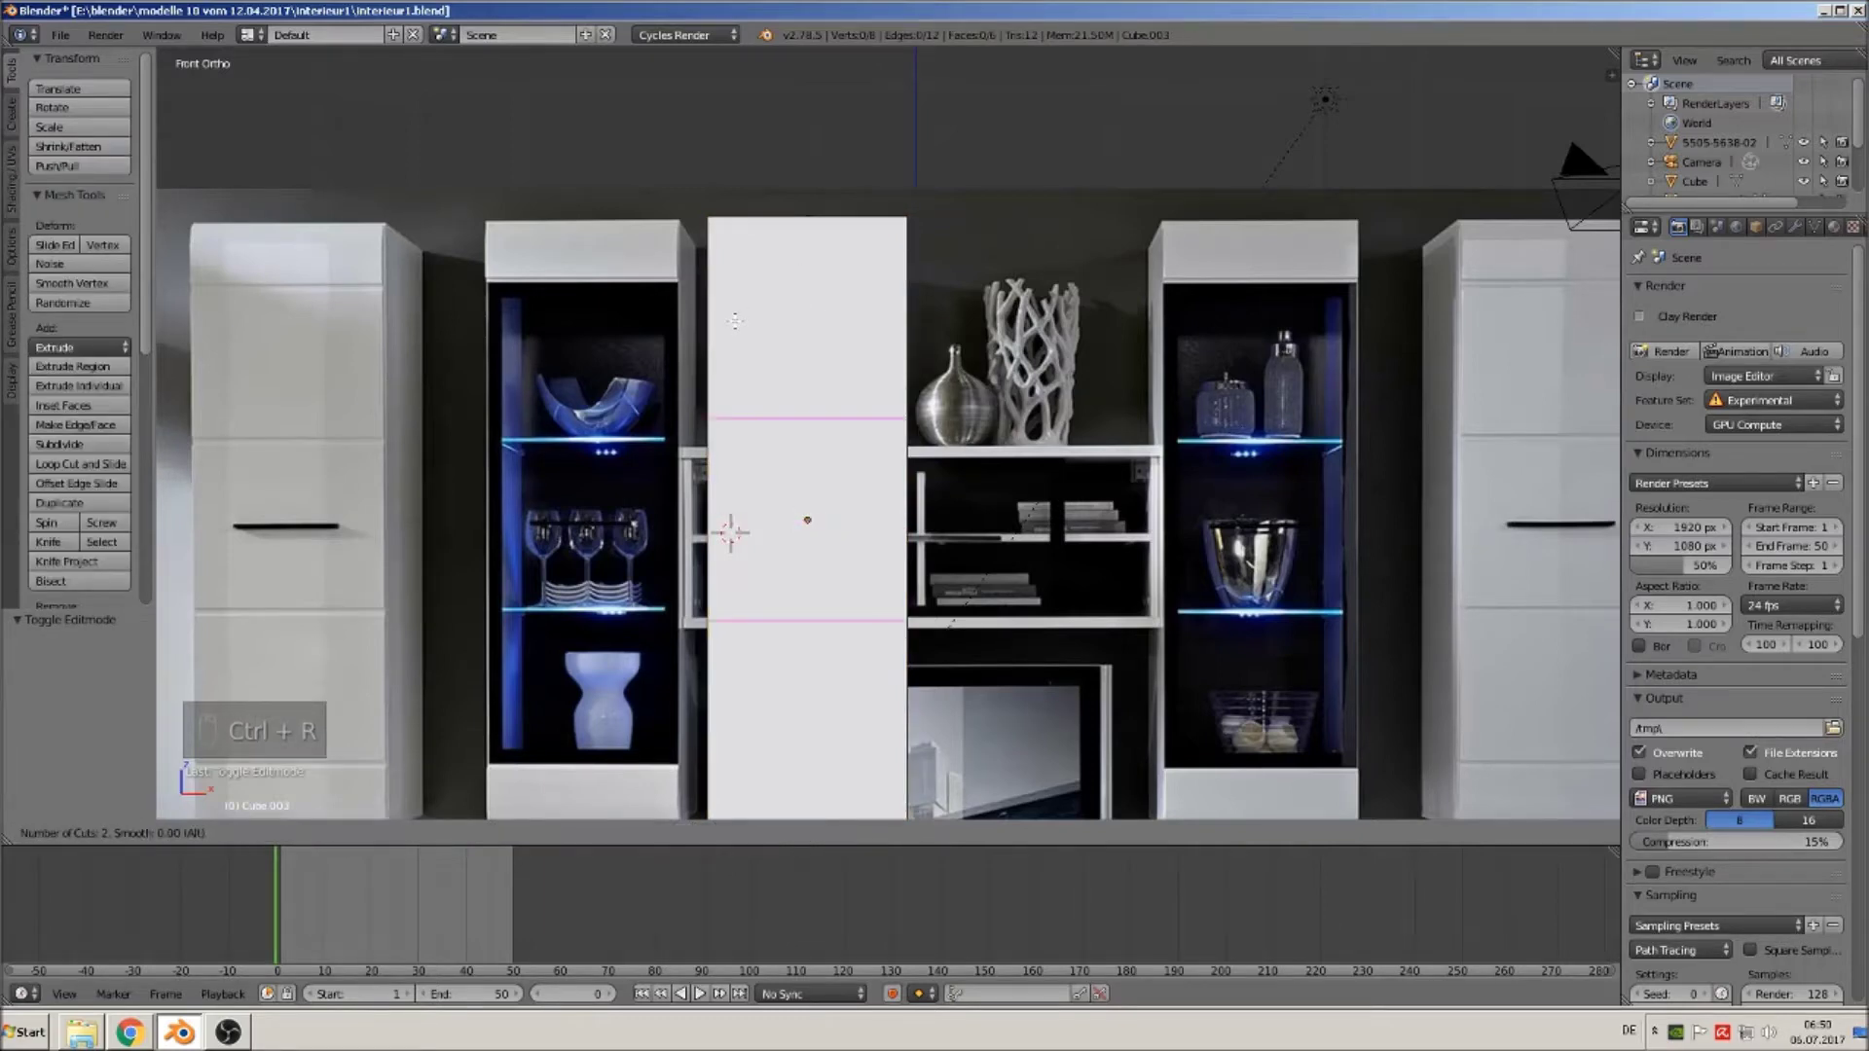
pyautogui.click(735, 321)
pyautogui.rightClick(735, 321)
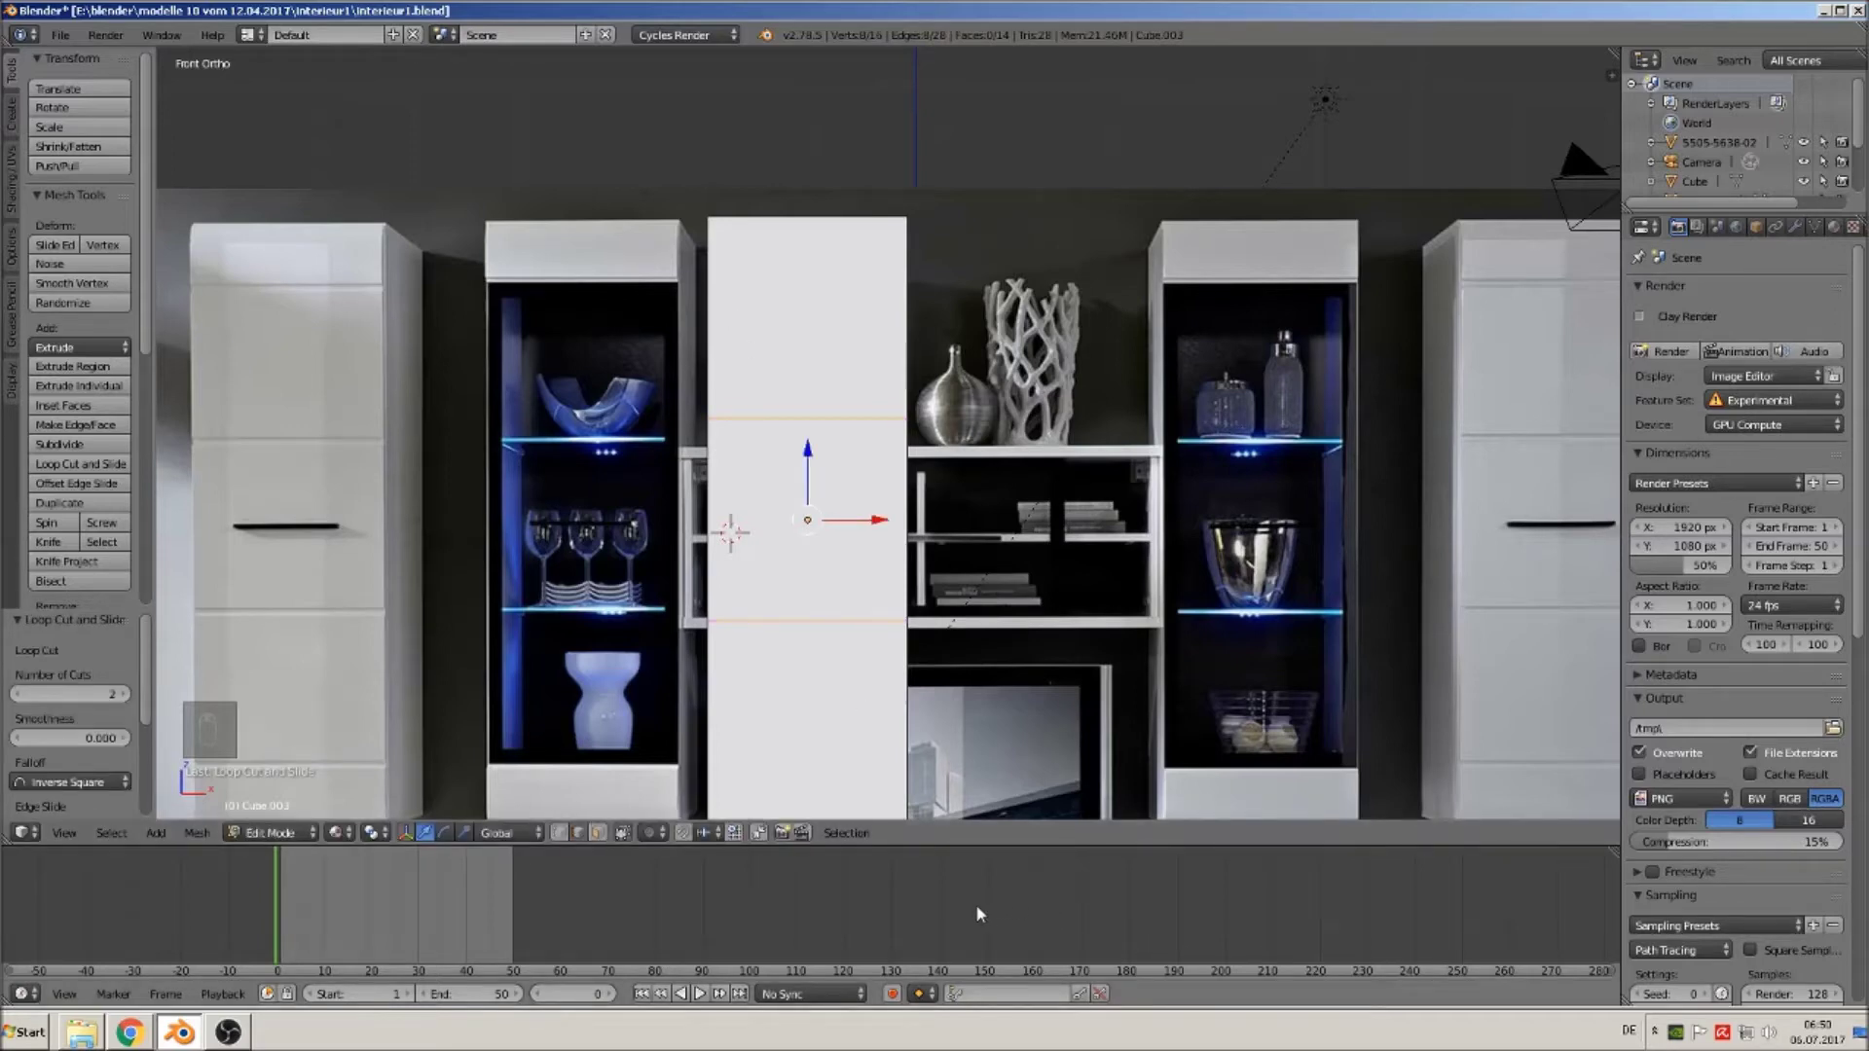
pyautogui.press('s')
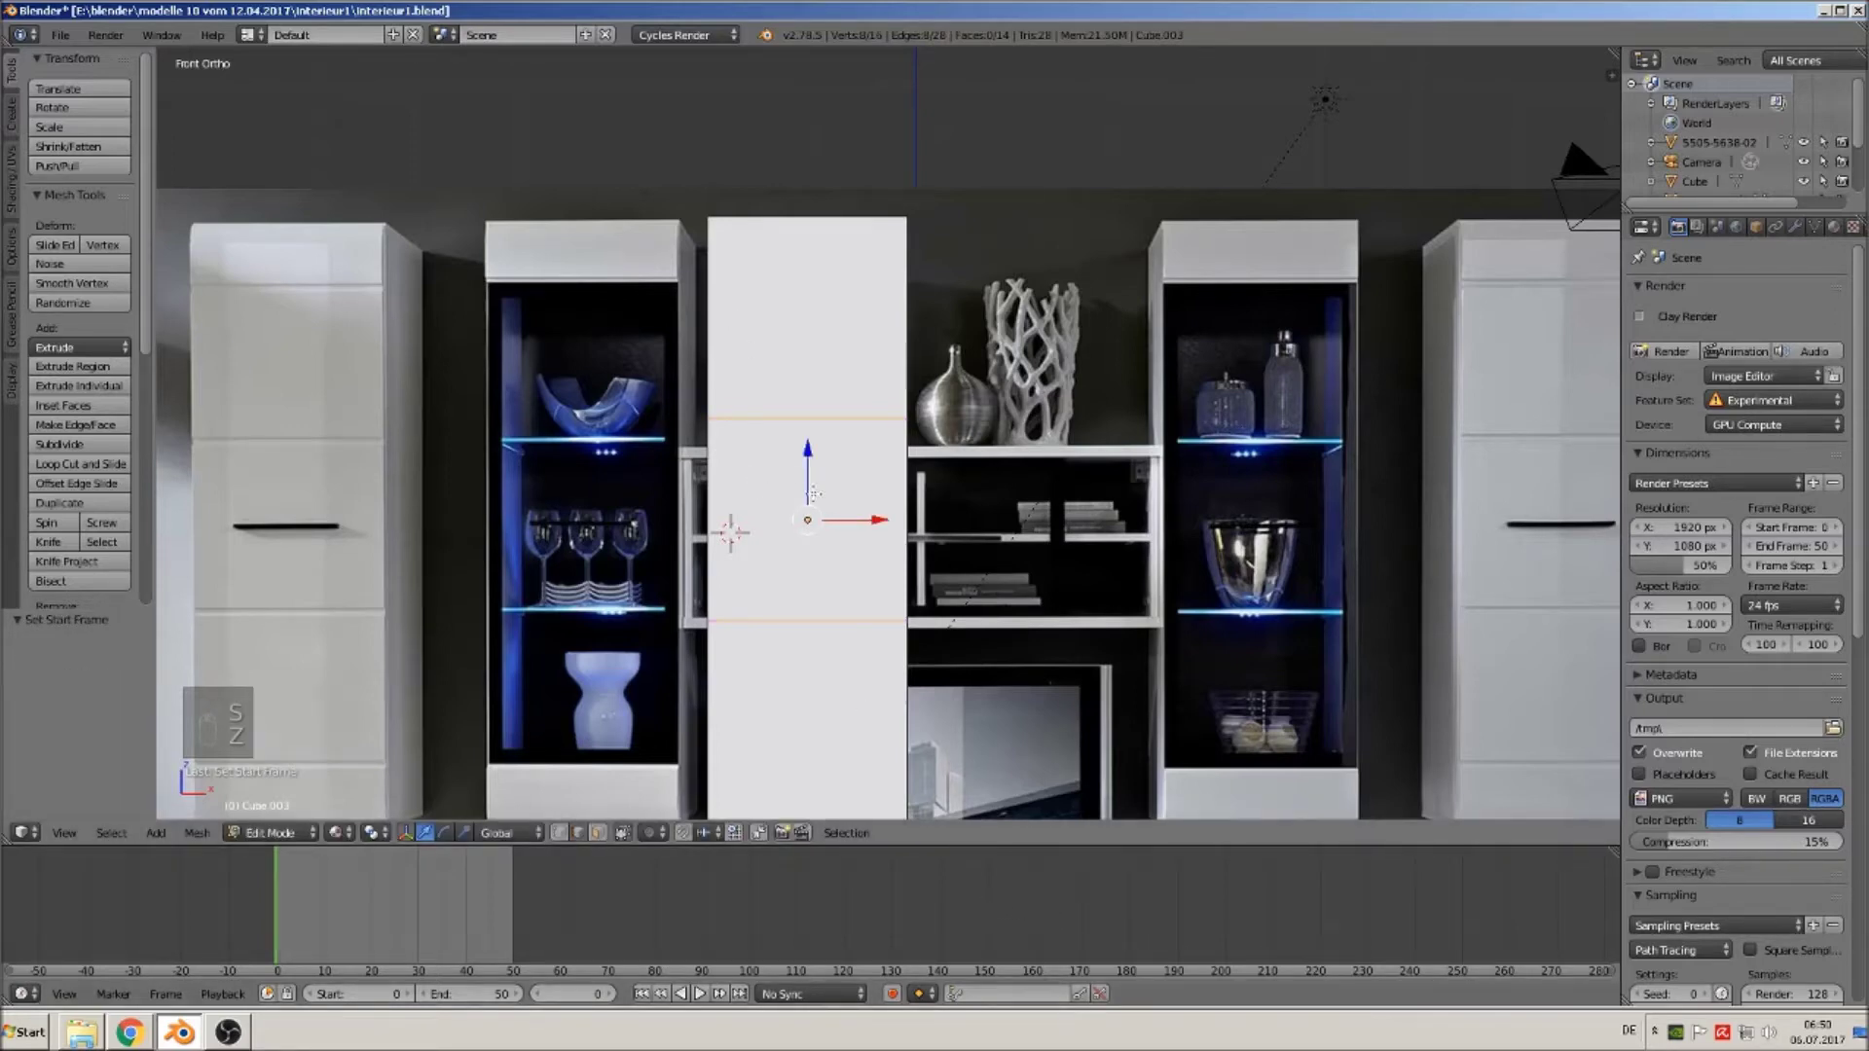
pyautogui.press('s')
pyautogui.press('z')
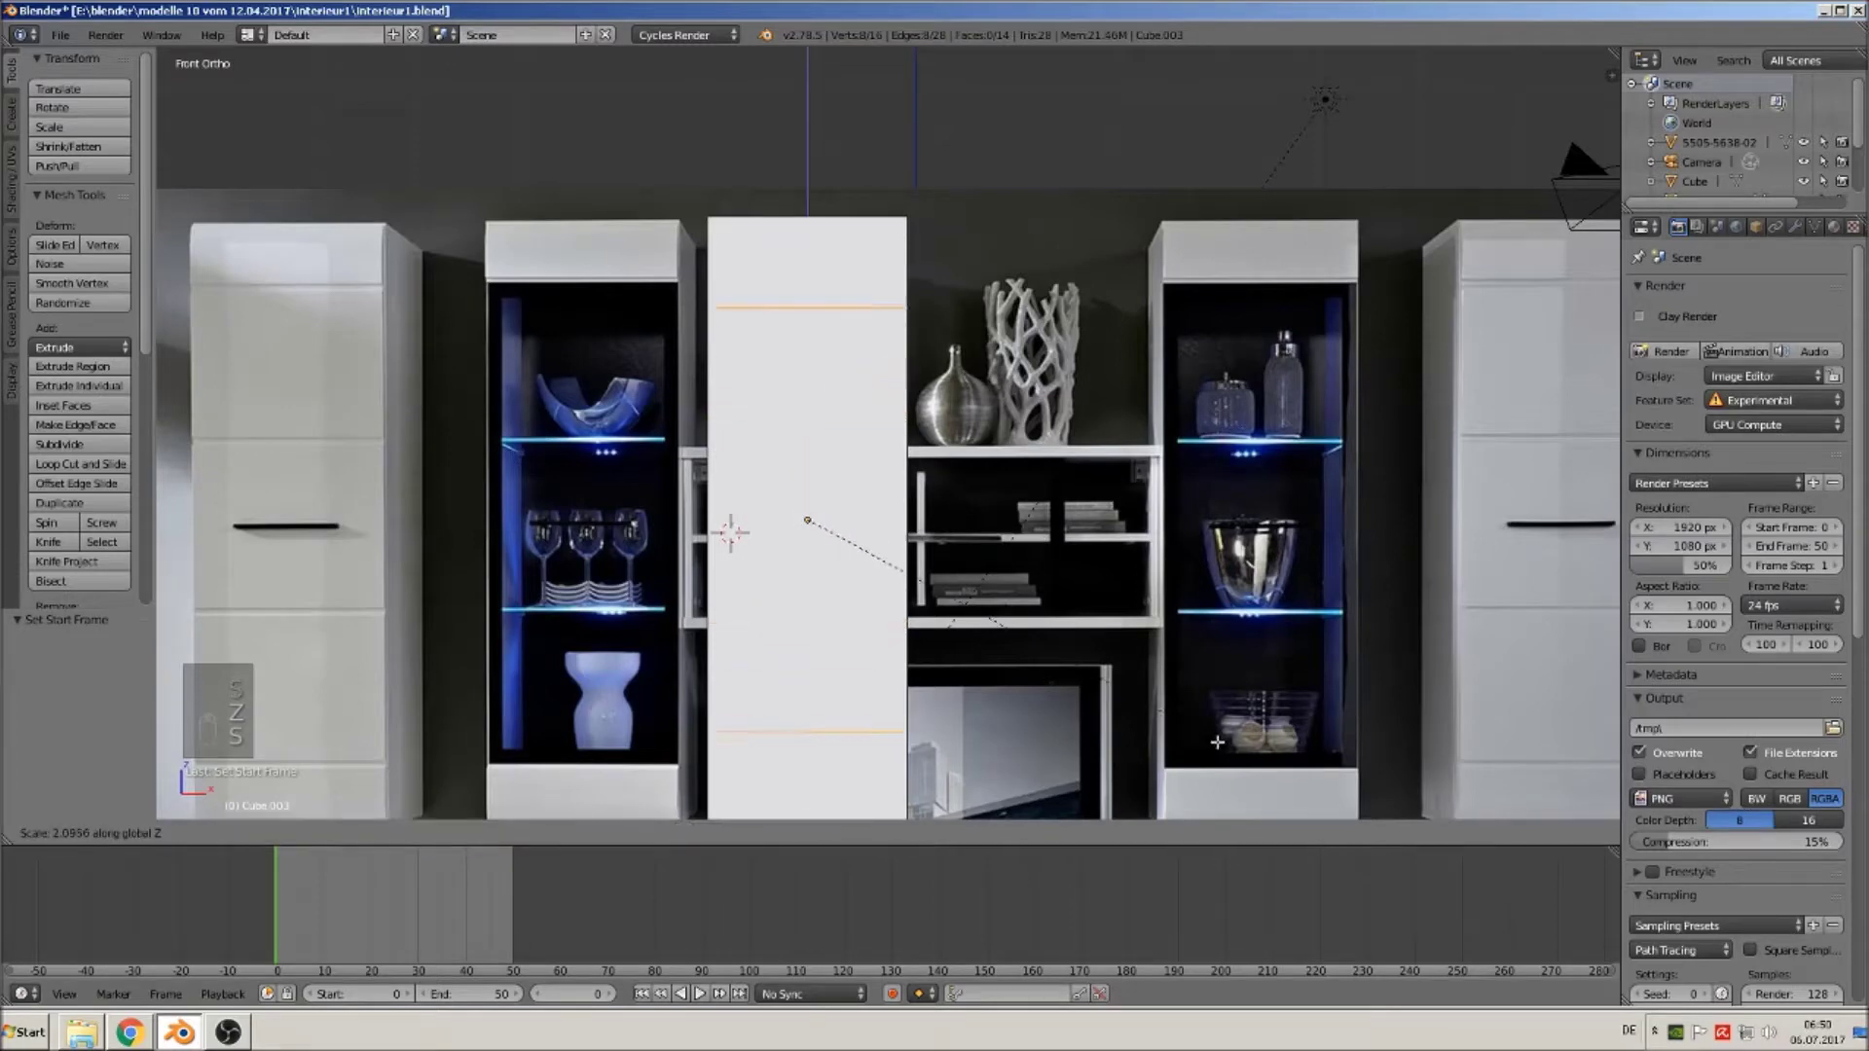
pyautogui.click(1272, 778)
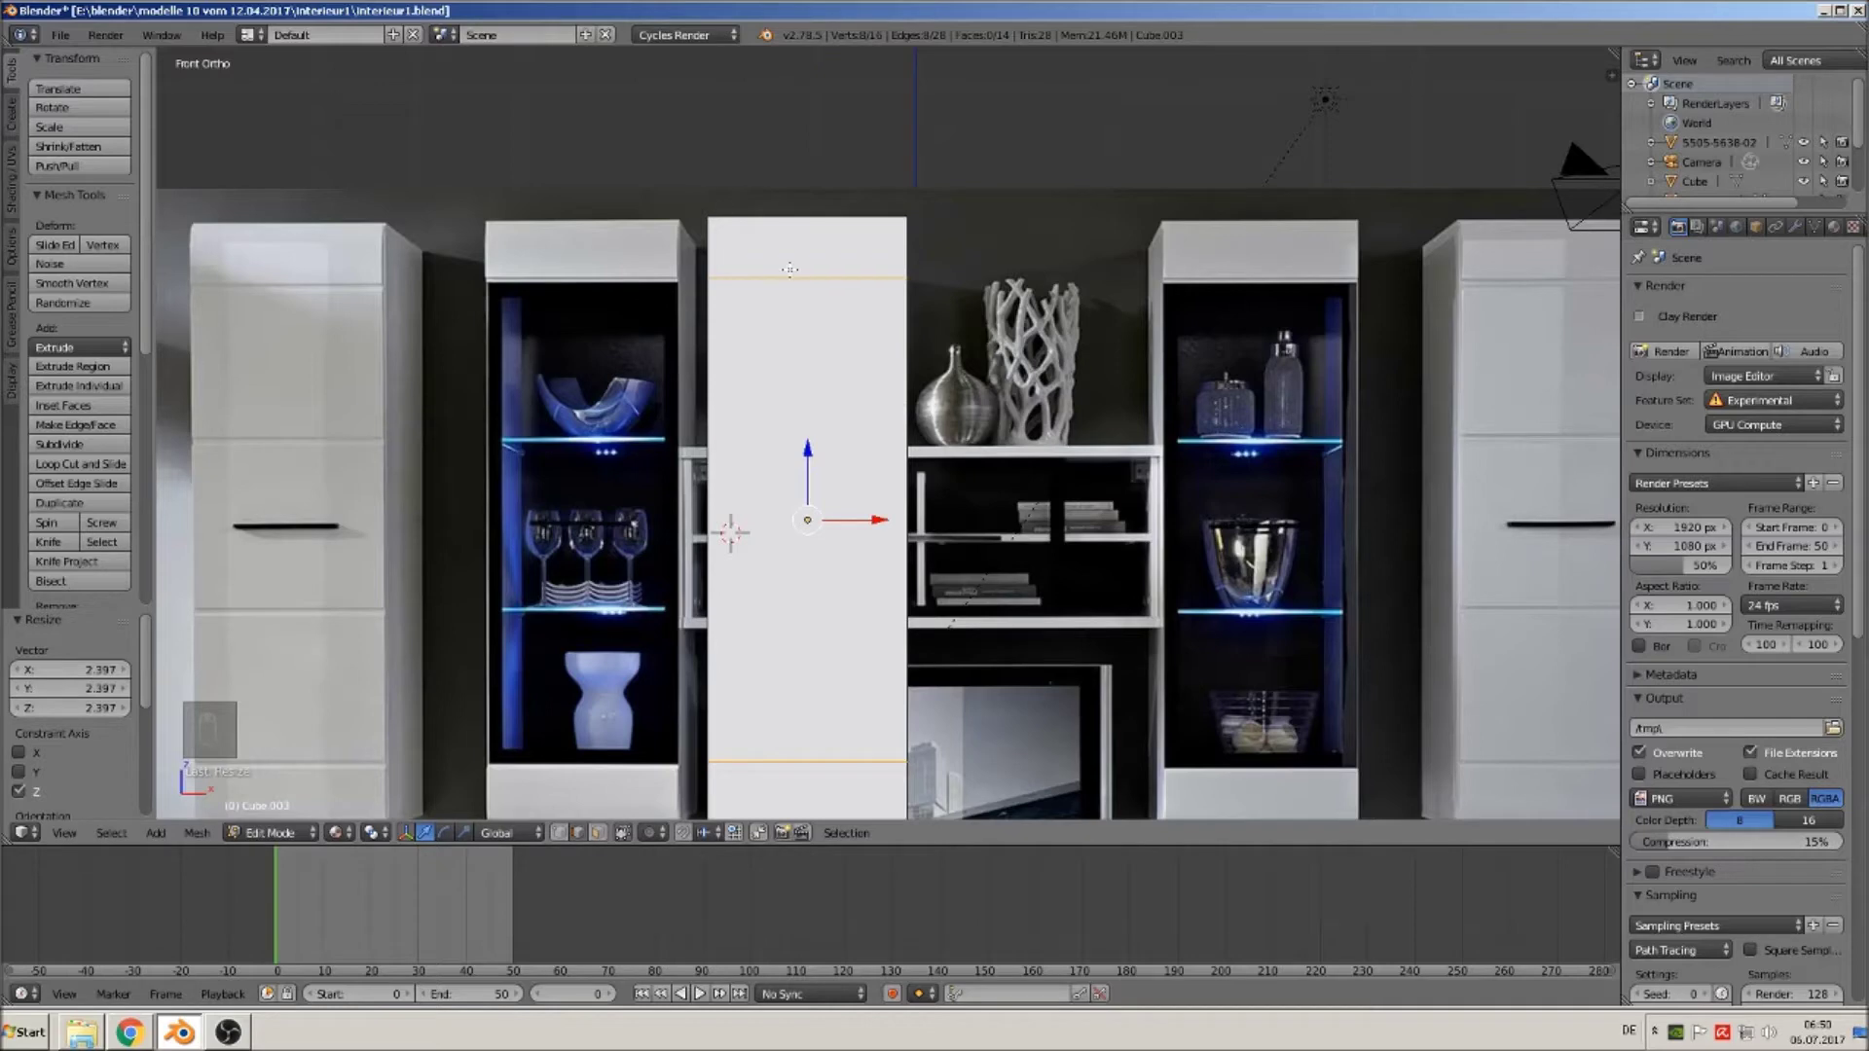
# Cut two vertical edge loops into the cabinet block and spread them by a factor of 2.620 along X.
pyautogui.hotkey('ctrl', 'r')
pyautogui.scroll(1, 794, 267)
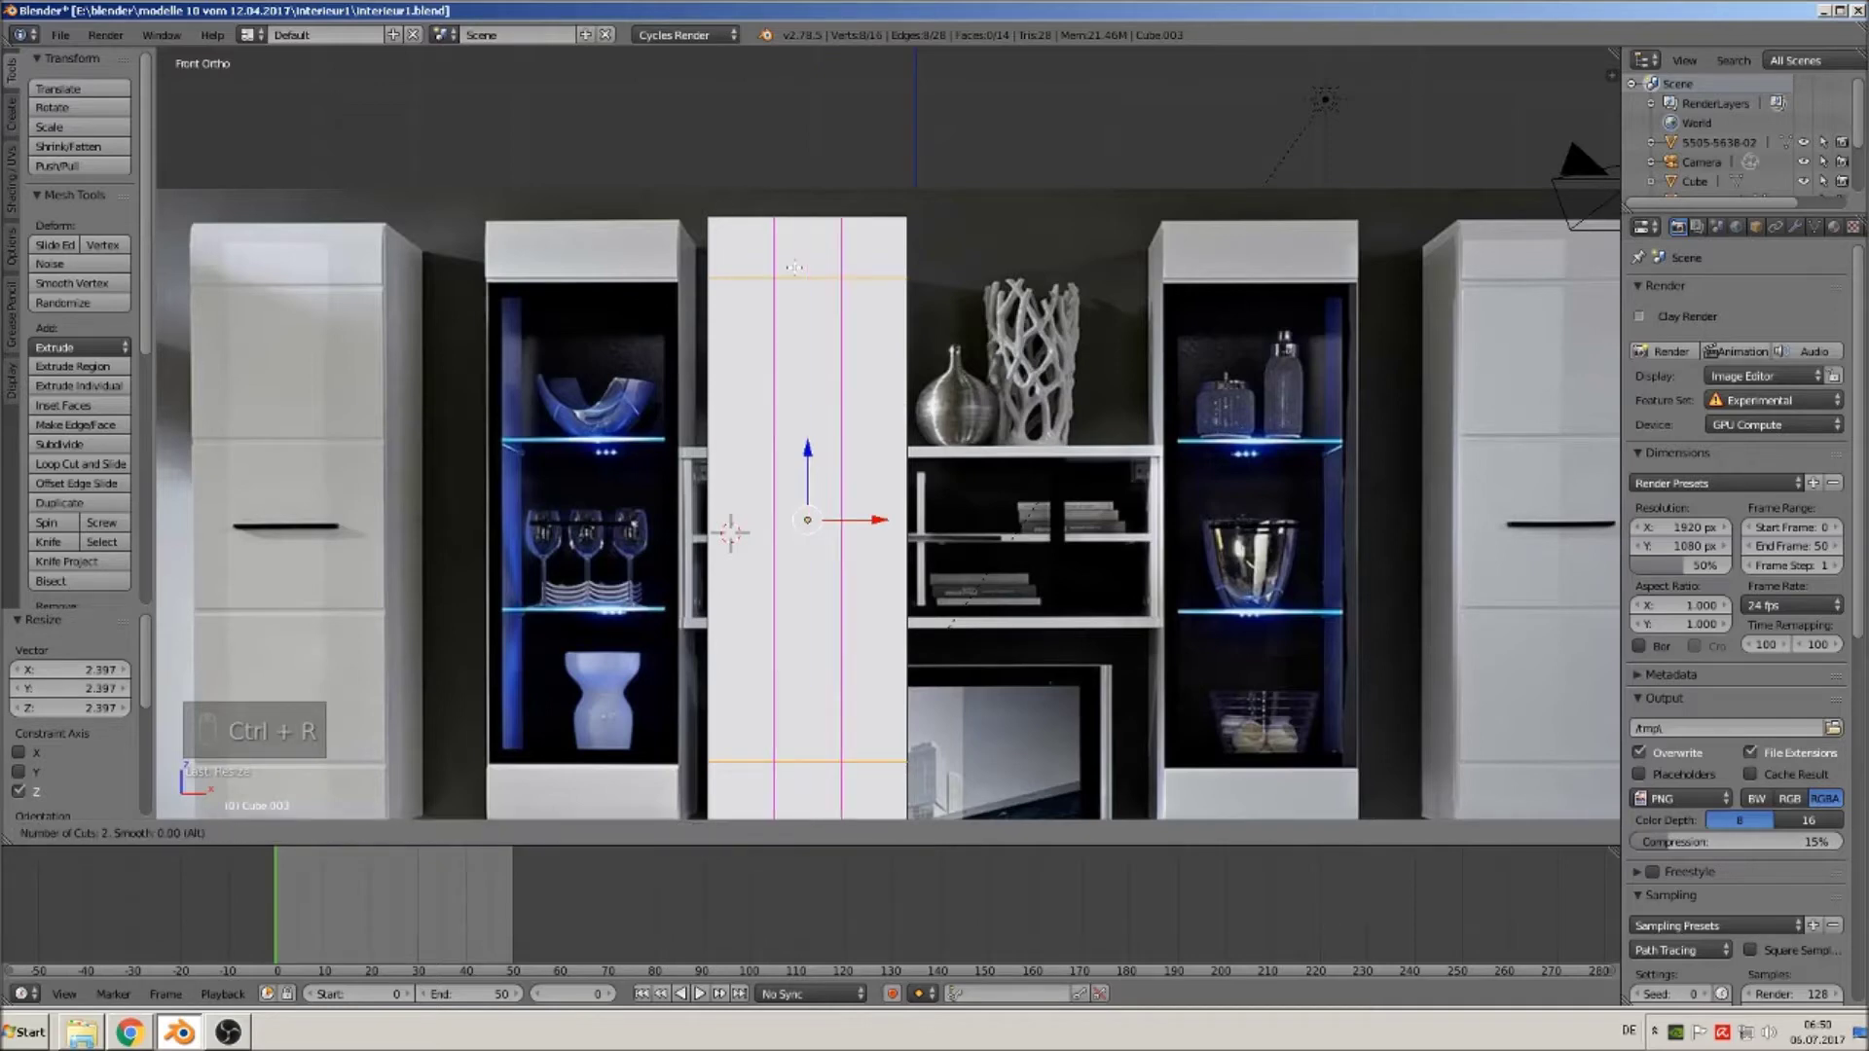
pyautogui.click(794, 267)
pyautogui.rightClick(794, 267)
pyautogui.press('s')
pyautogui.press('x')
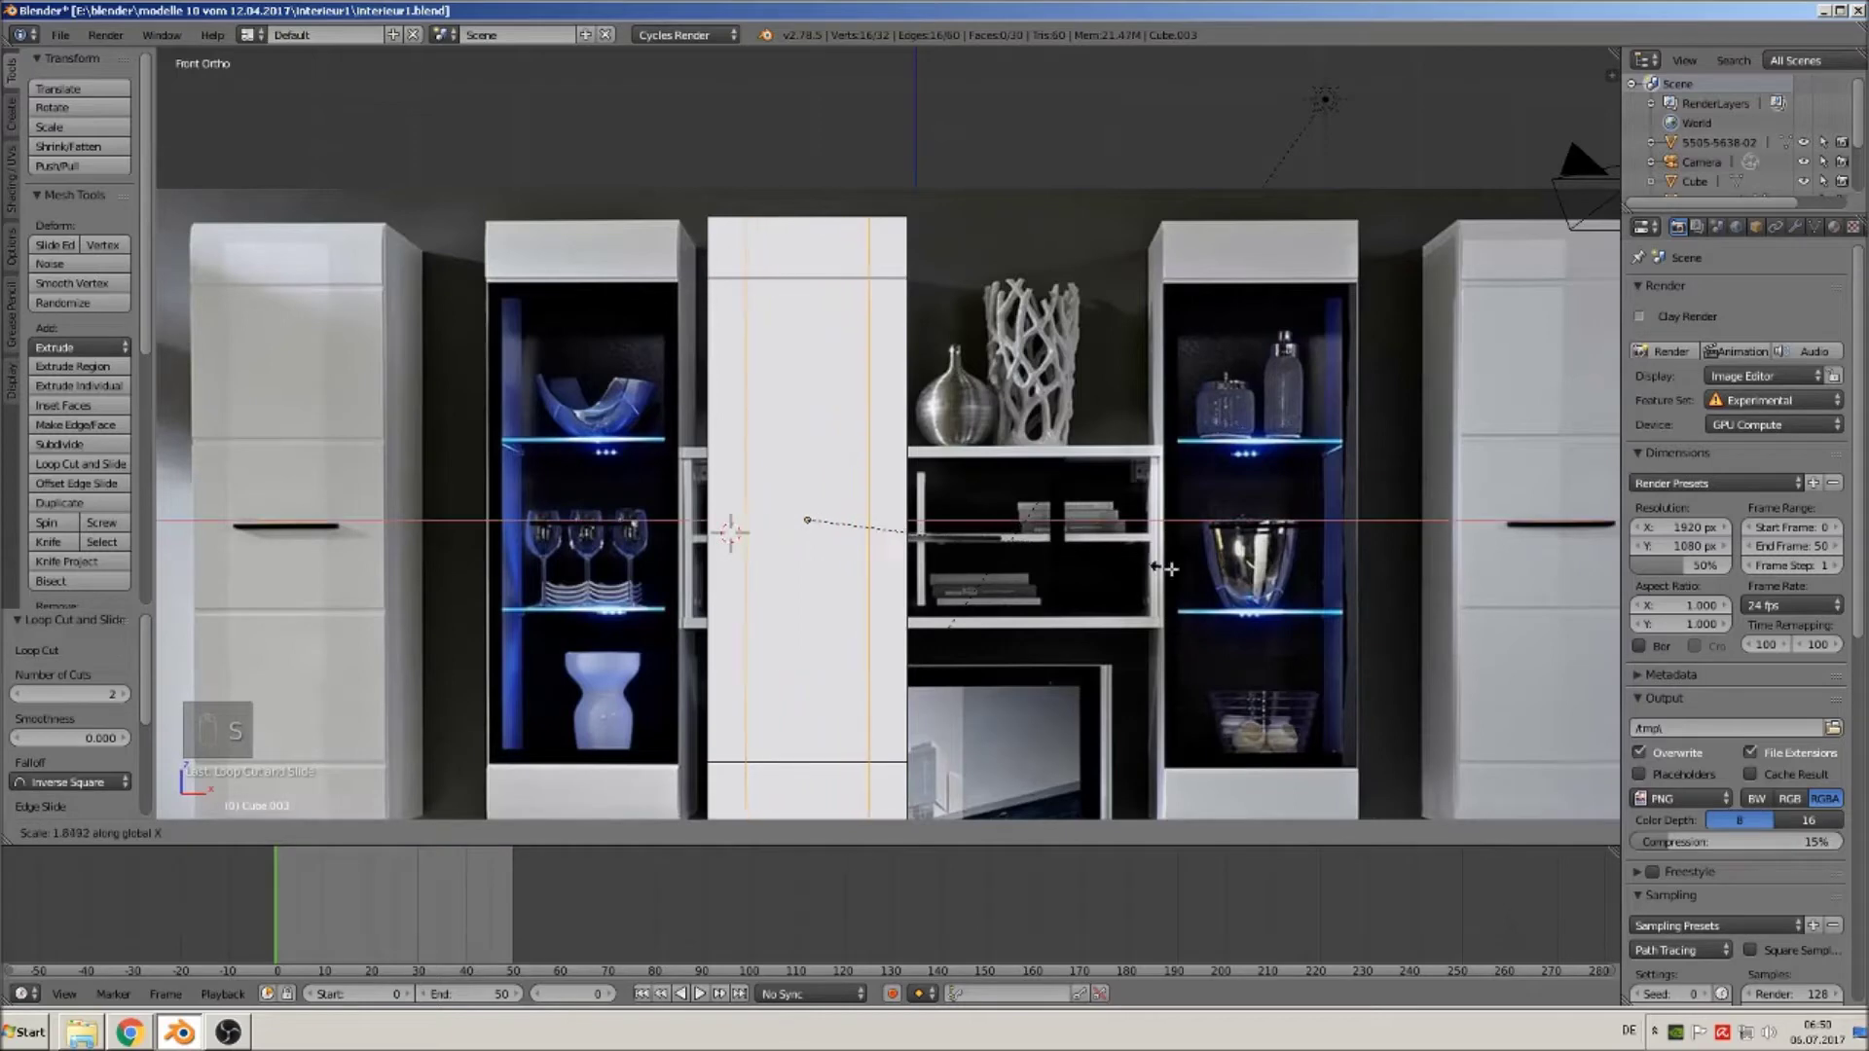
pyautogui.click(1312, 593)
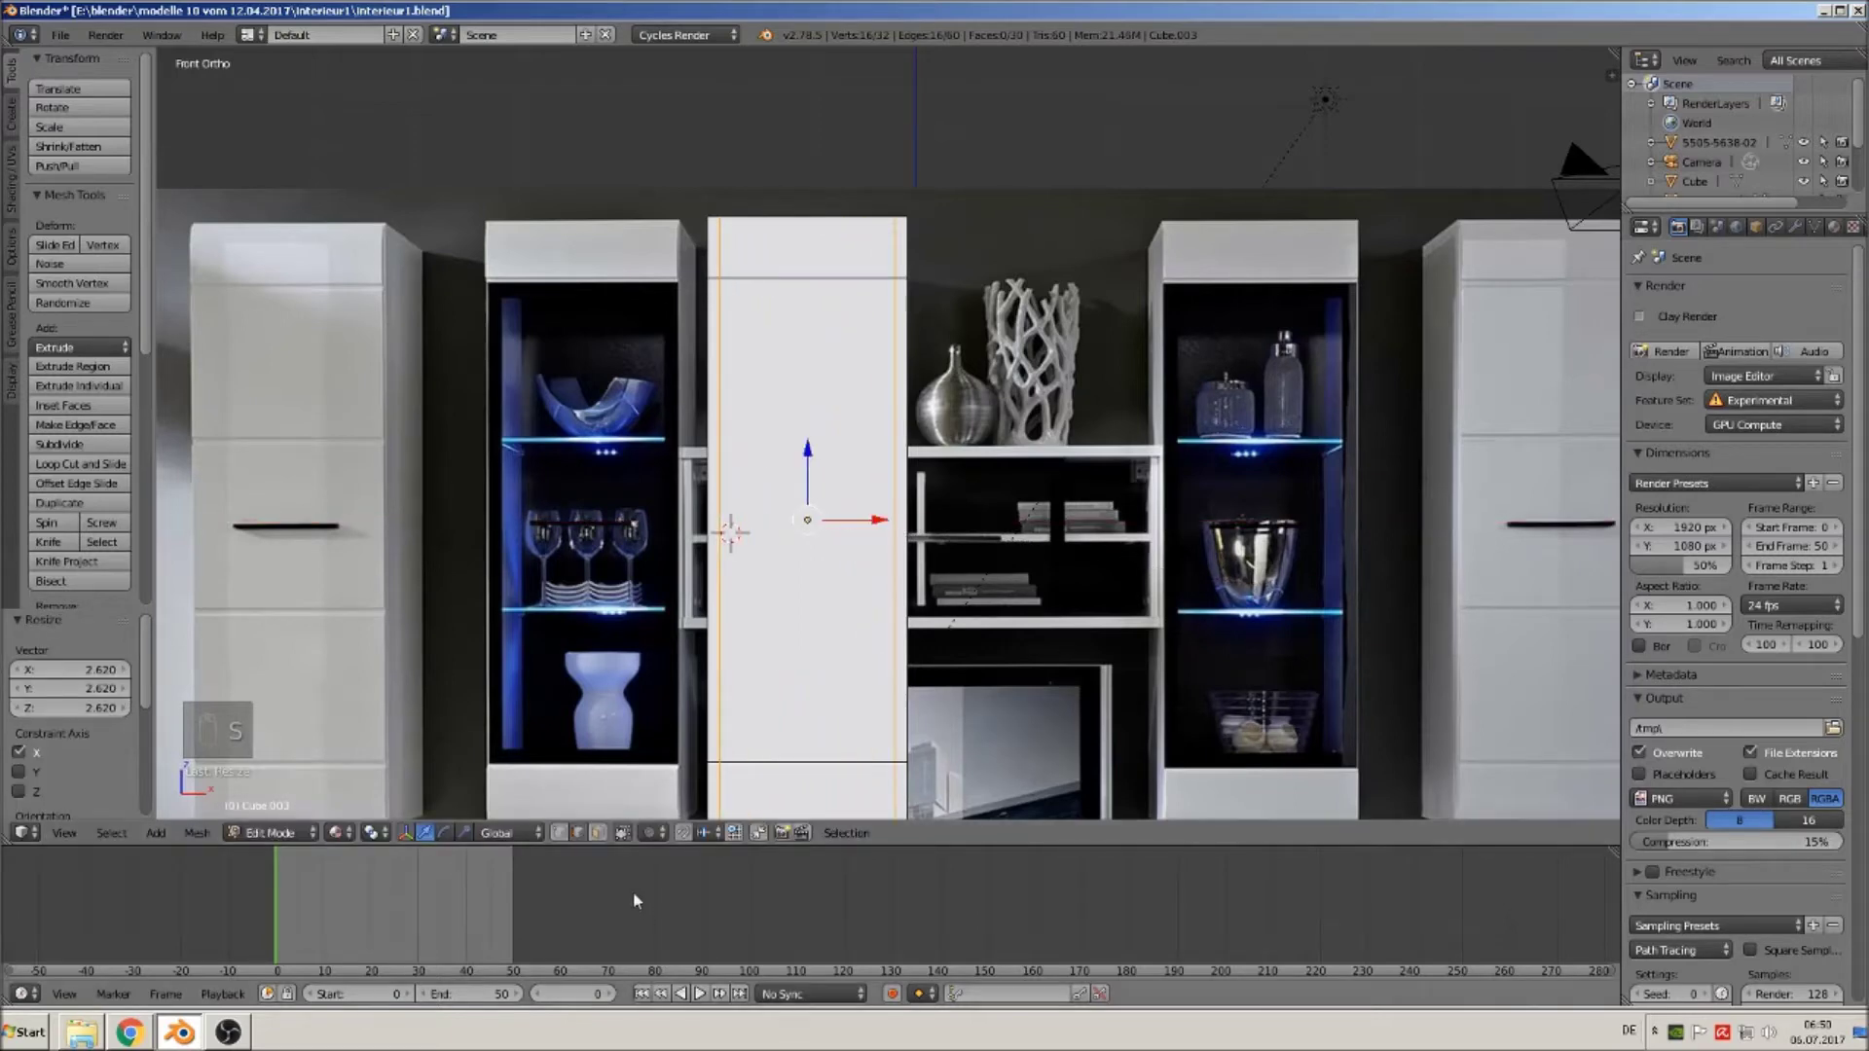
# Extrude the large central front face inward along Y to hollow out the glass cabinet.
pyautogui.click(597, 835)
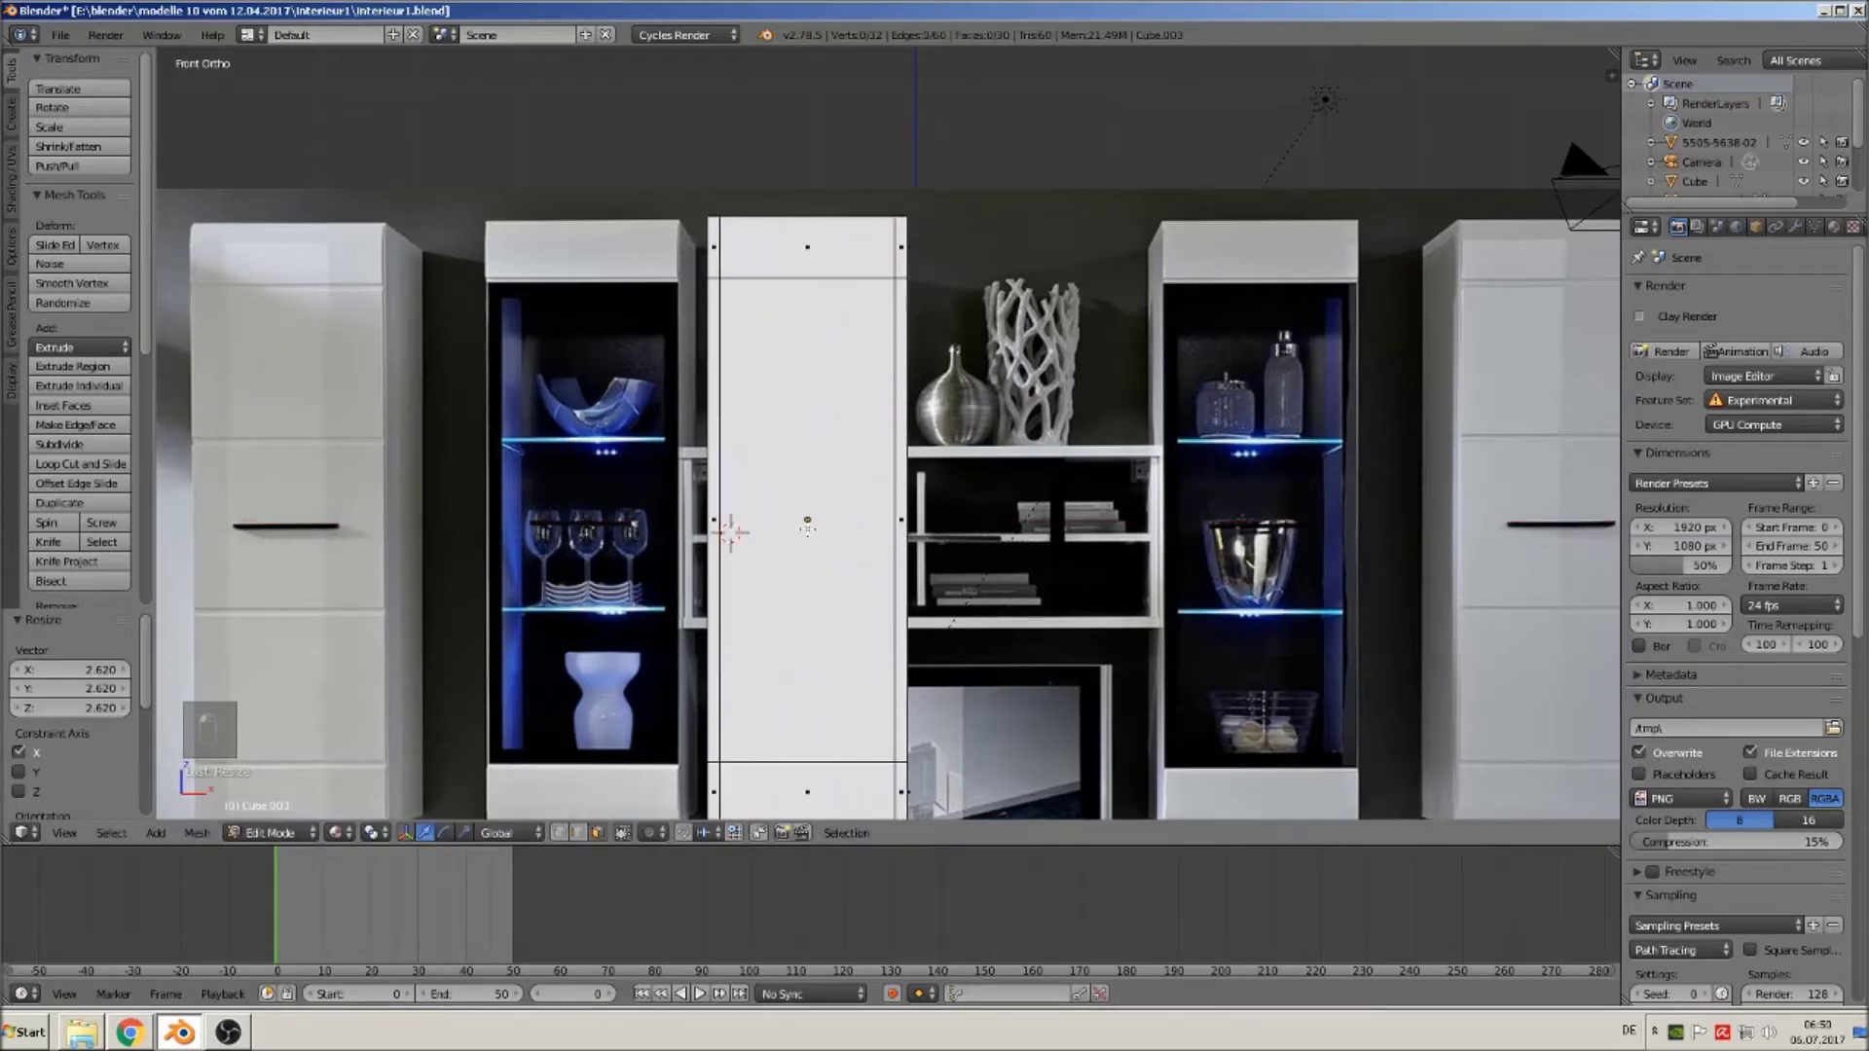
pyautogui.rightClick(807, 528)
pyautogui.moveTo(823, 658); pyautogui.dragTo(717, 741, button='middle')
pyautogui.press('e')
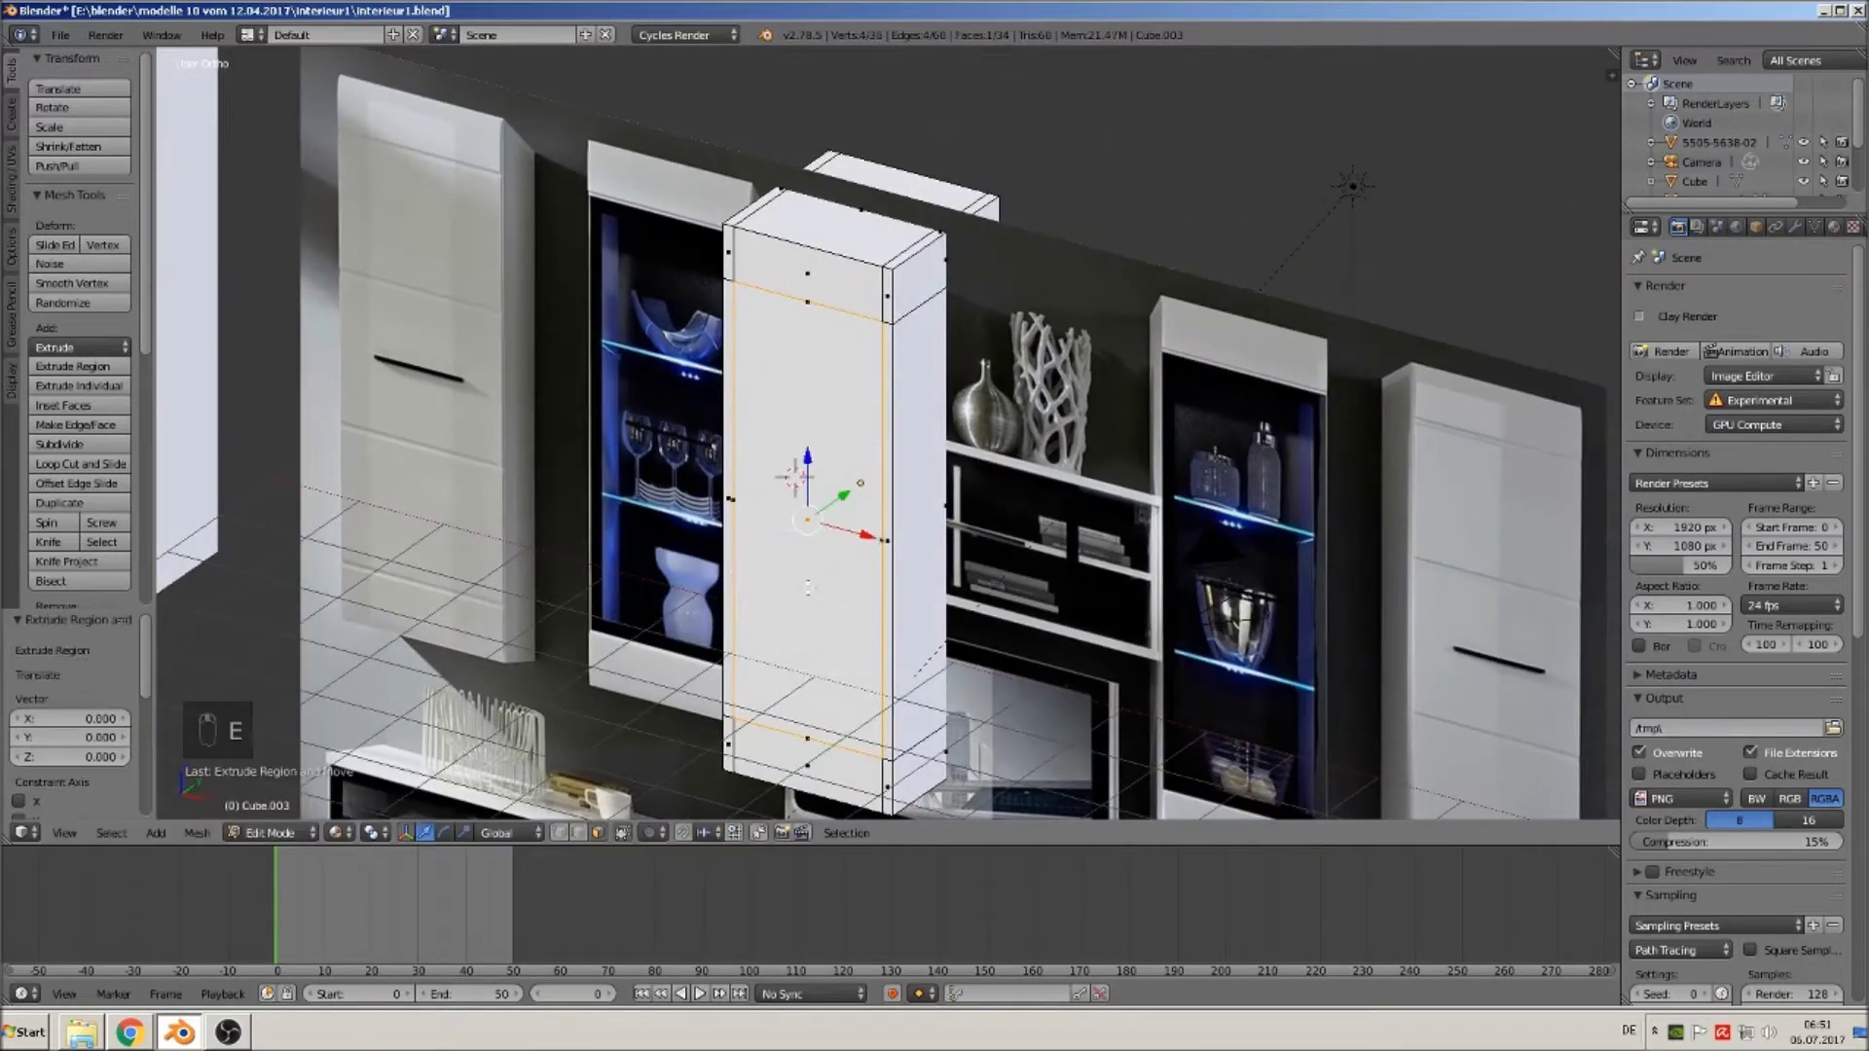
pyautogui.moveTo(848, 498); pyautogui.dragTo(891, 455)
pyautogui.press('Tab')
pyautogui.moveTo(862, 659); pyautogui.dragTo(880, 697, button='middle')
pyautogui.press('Tab')
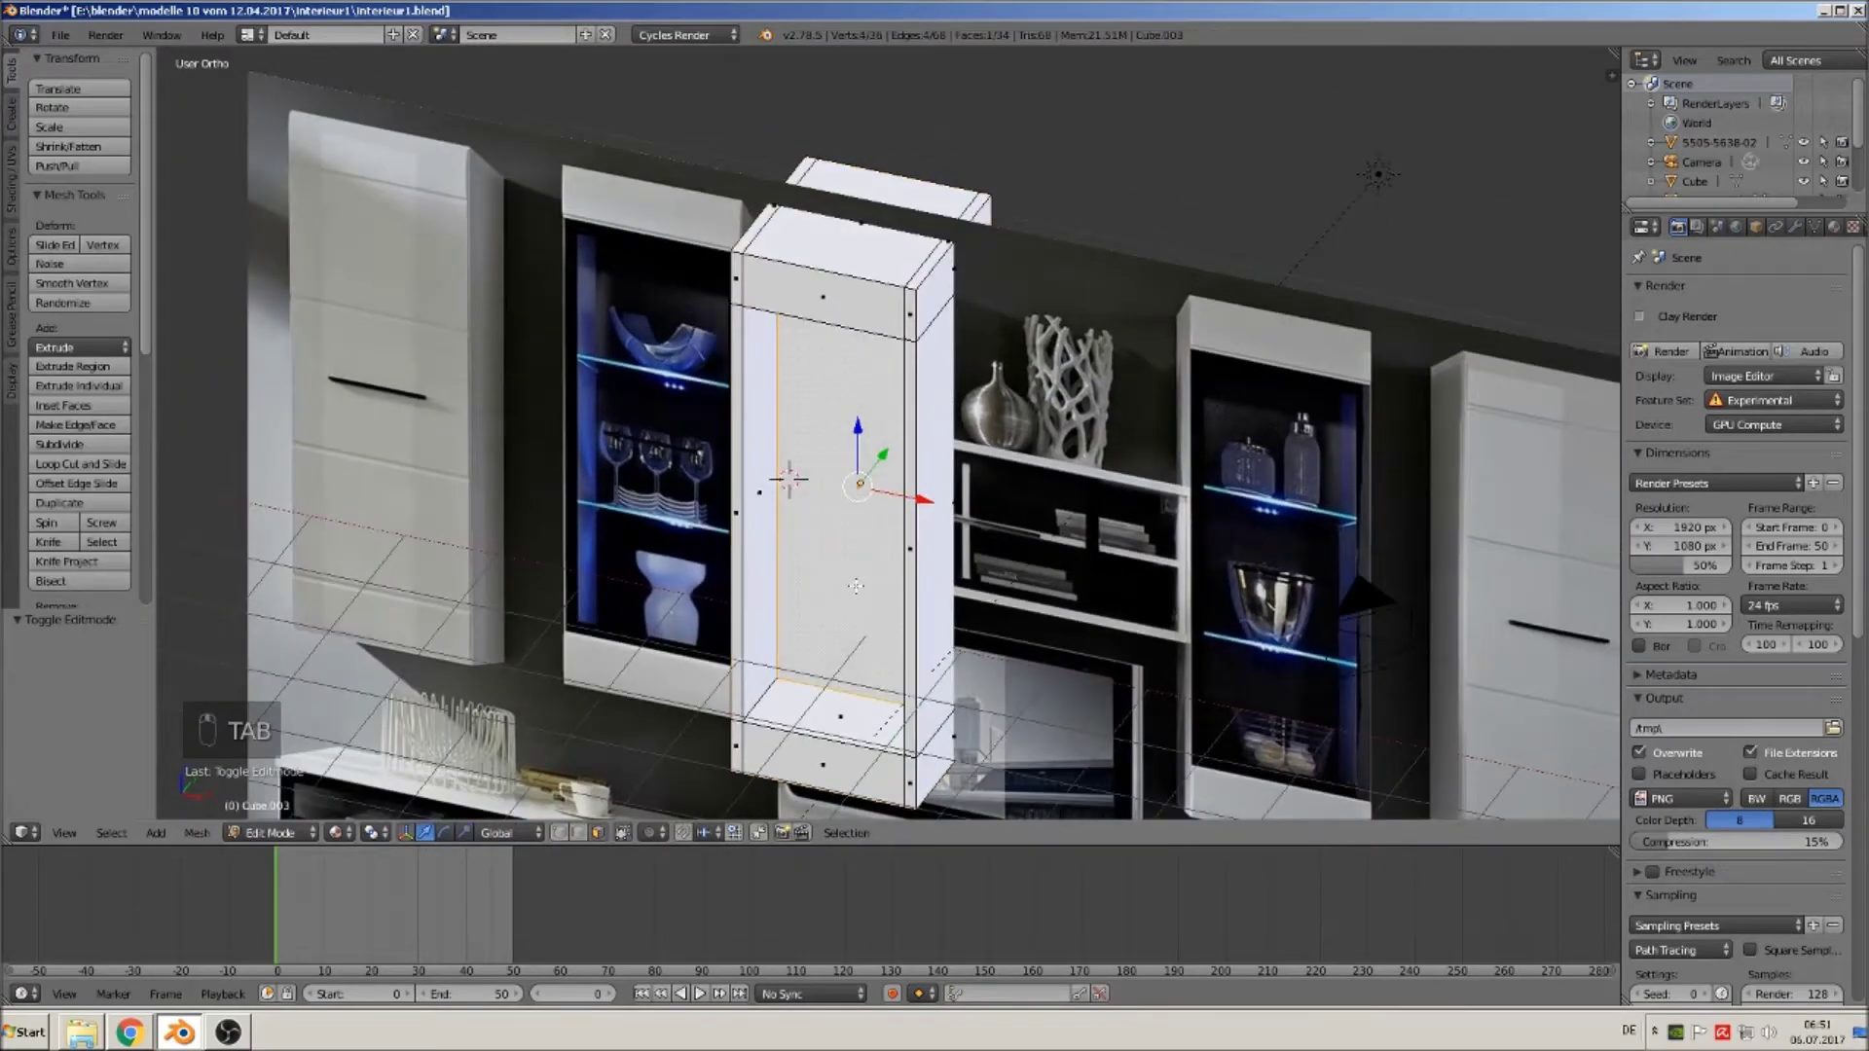
# Duplicate the recess's back face and move the copy -3.668 along Y, out in front of the cabinet.
pyautogui.moveTo(856, 586); pyautogui.dragTo(846, 424, button='middle')
pyautogui.scroll(1, 846, 422)
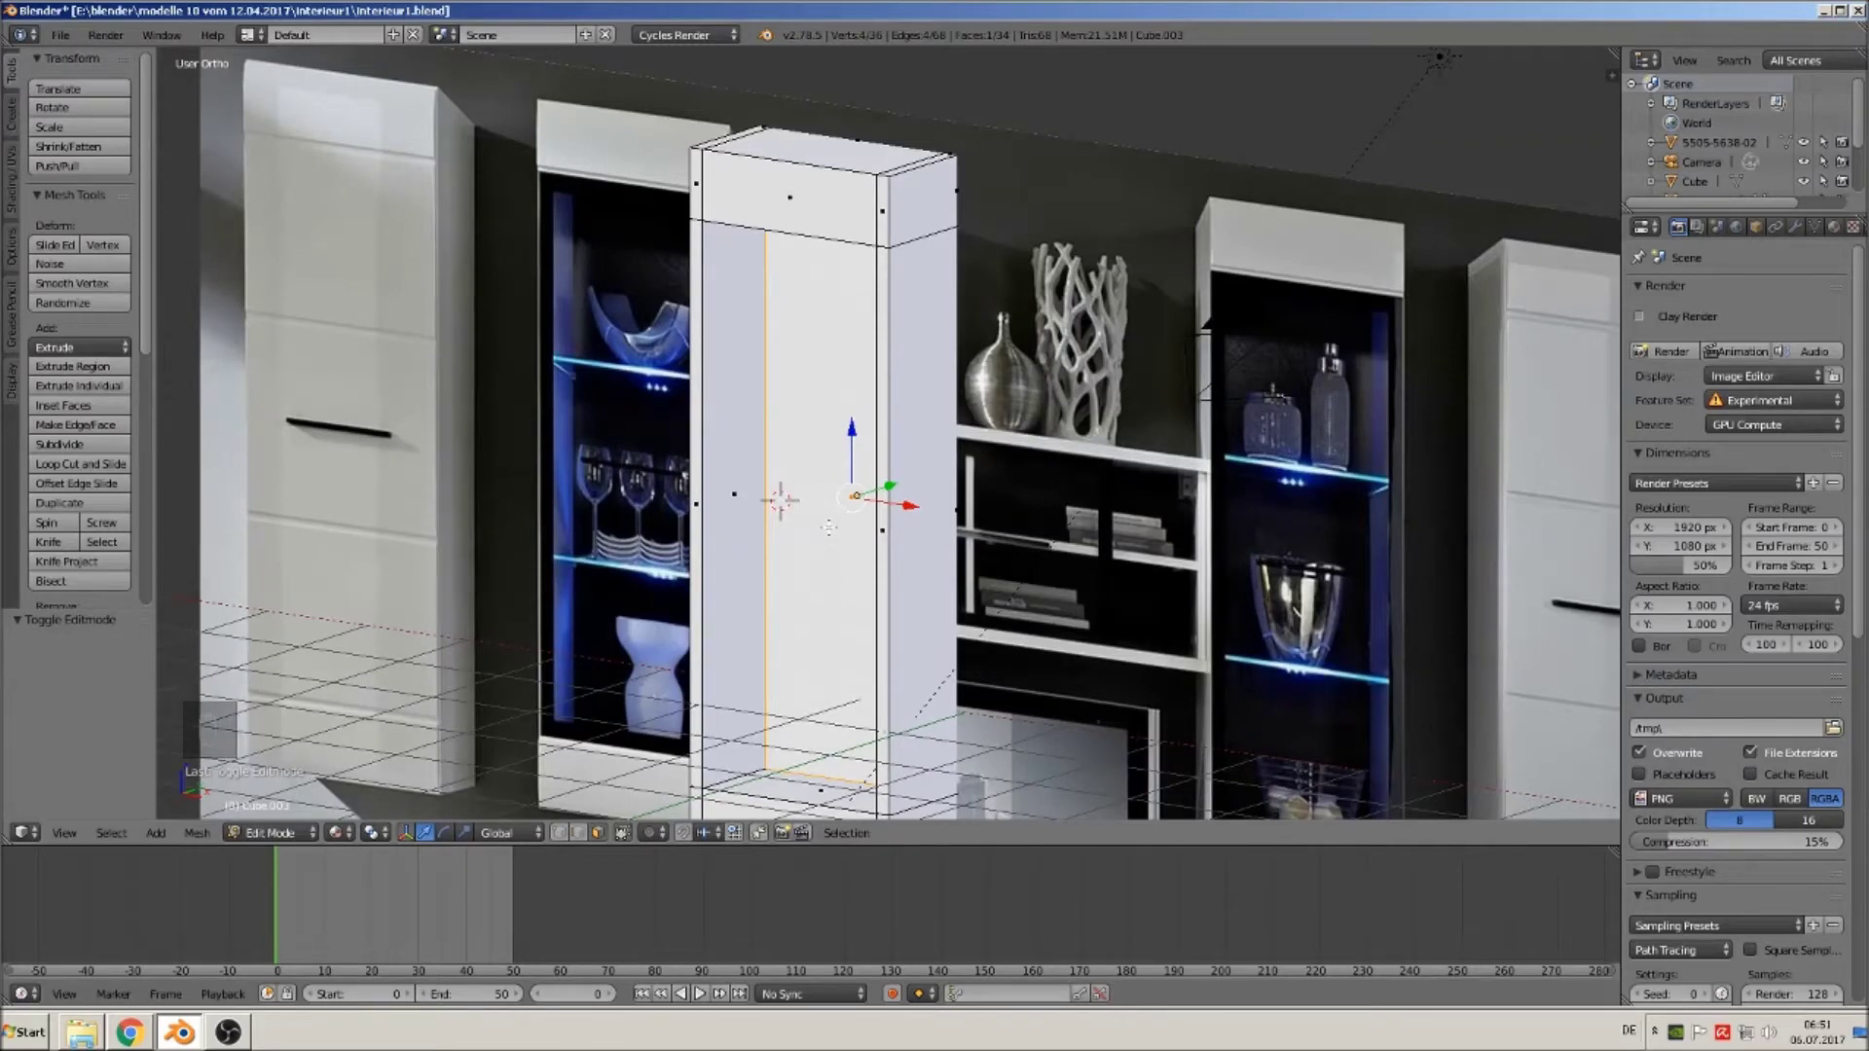
pyautogui.hotkey('shift', 'd')
pyautogui.press('y')
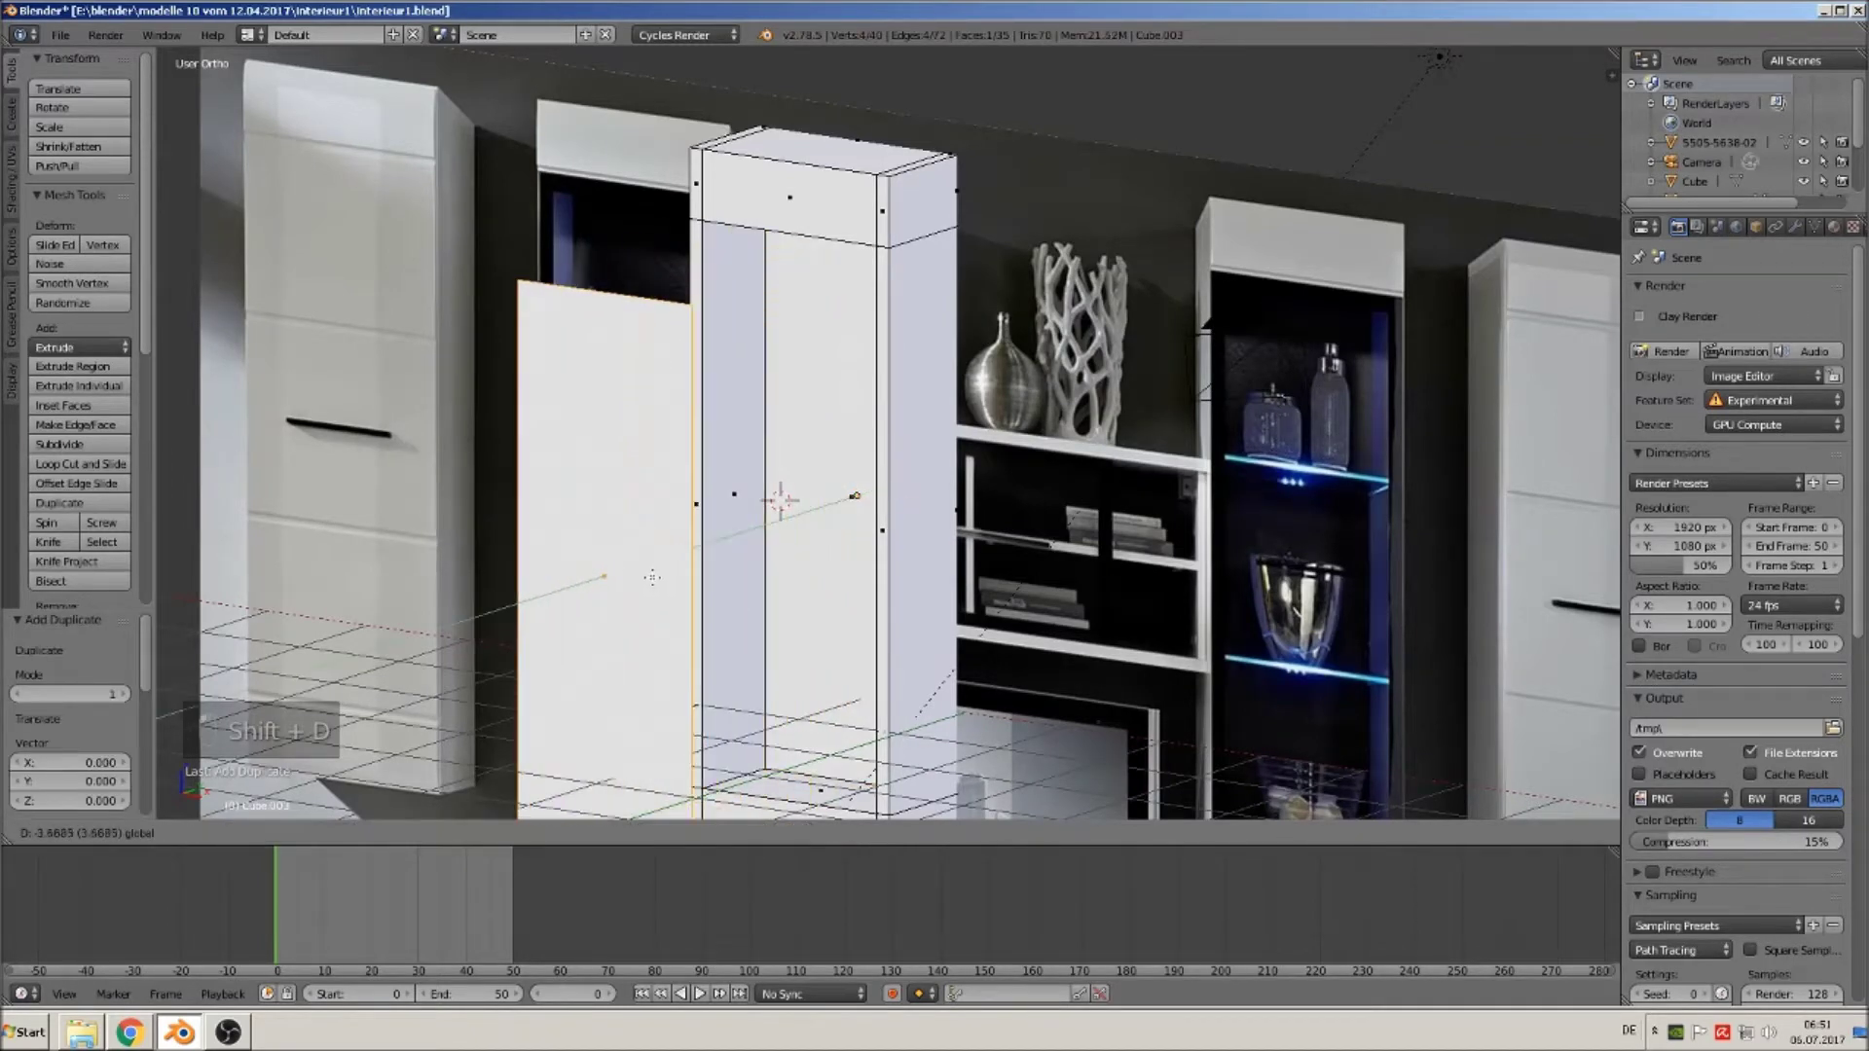
pyautogui.click(854, 495)
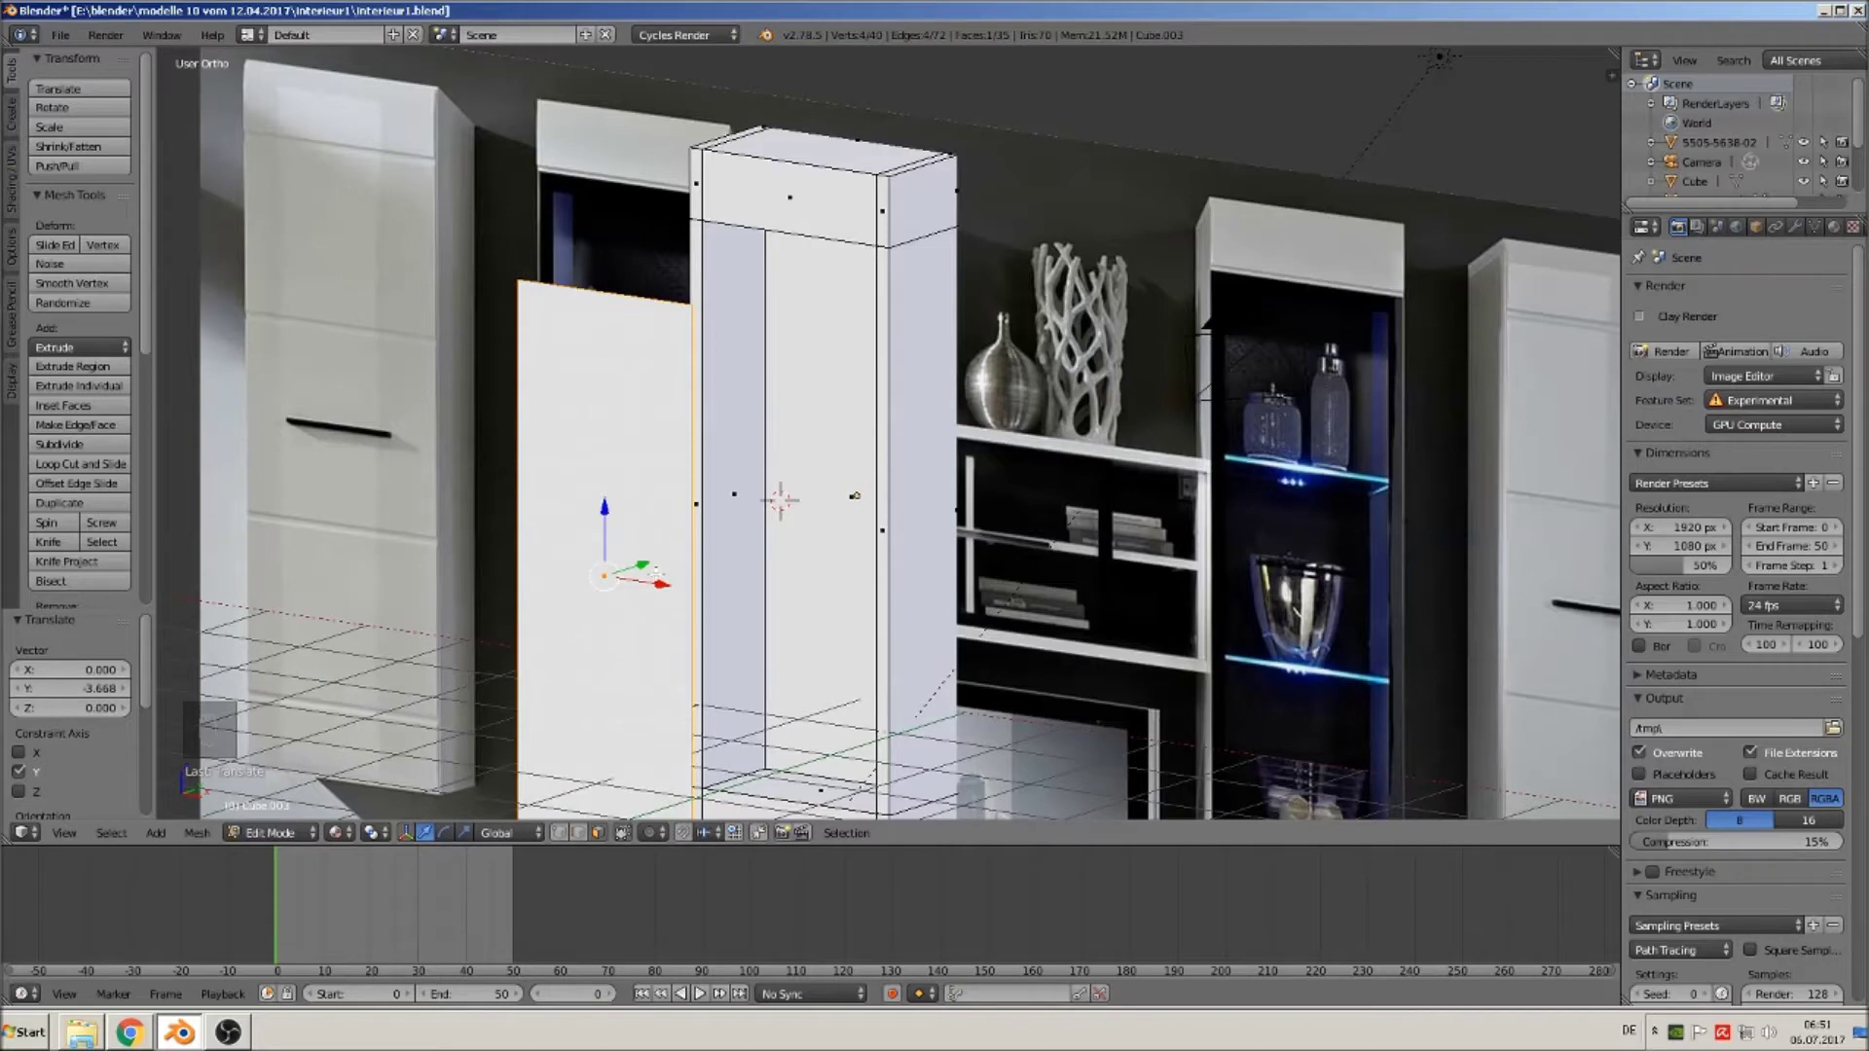
# Extrude the duplicated face 0.183 along Y to give the glass door panel its thickness.
pyautogui.press('w')
pyautogui.press('e')
pyautogui.rightClick(707, 487)
pyautogui.moveTo(651, 566); pyautogui.dragTo(661, 560)
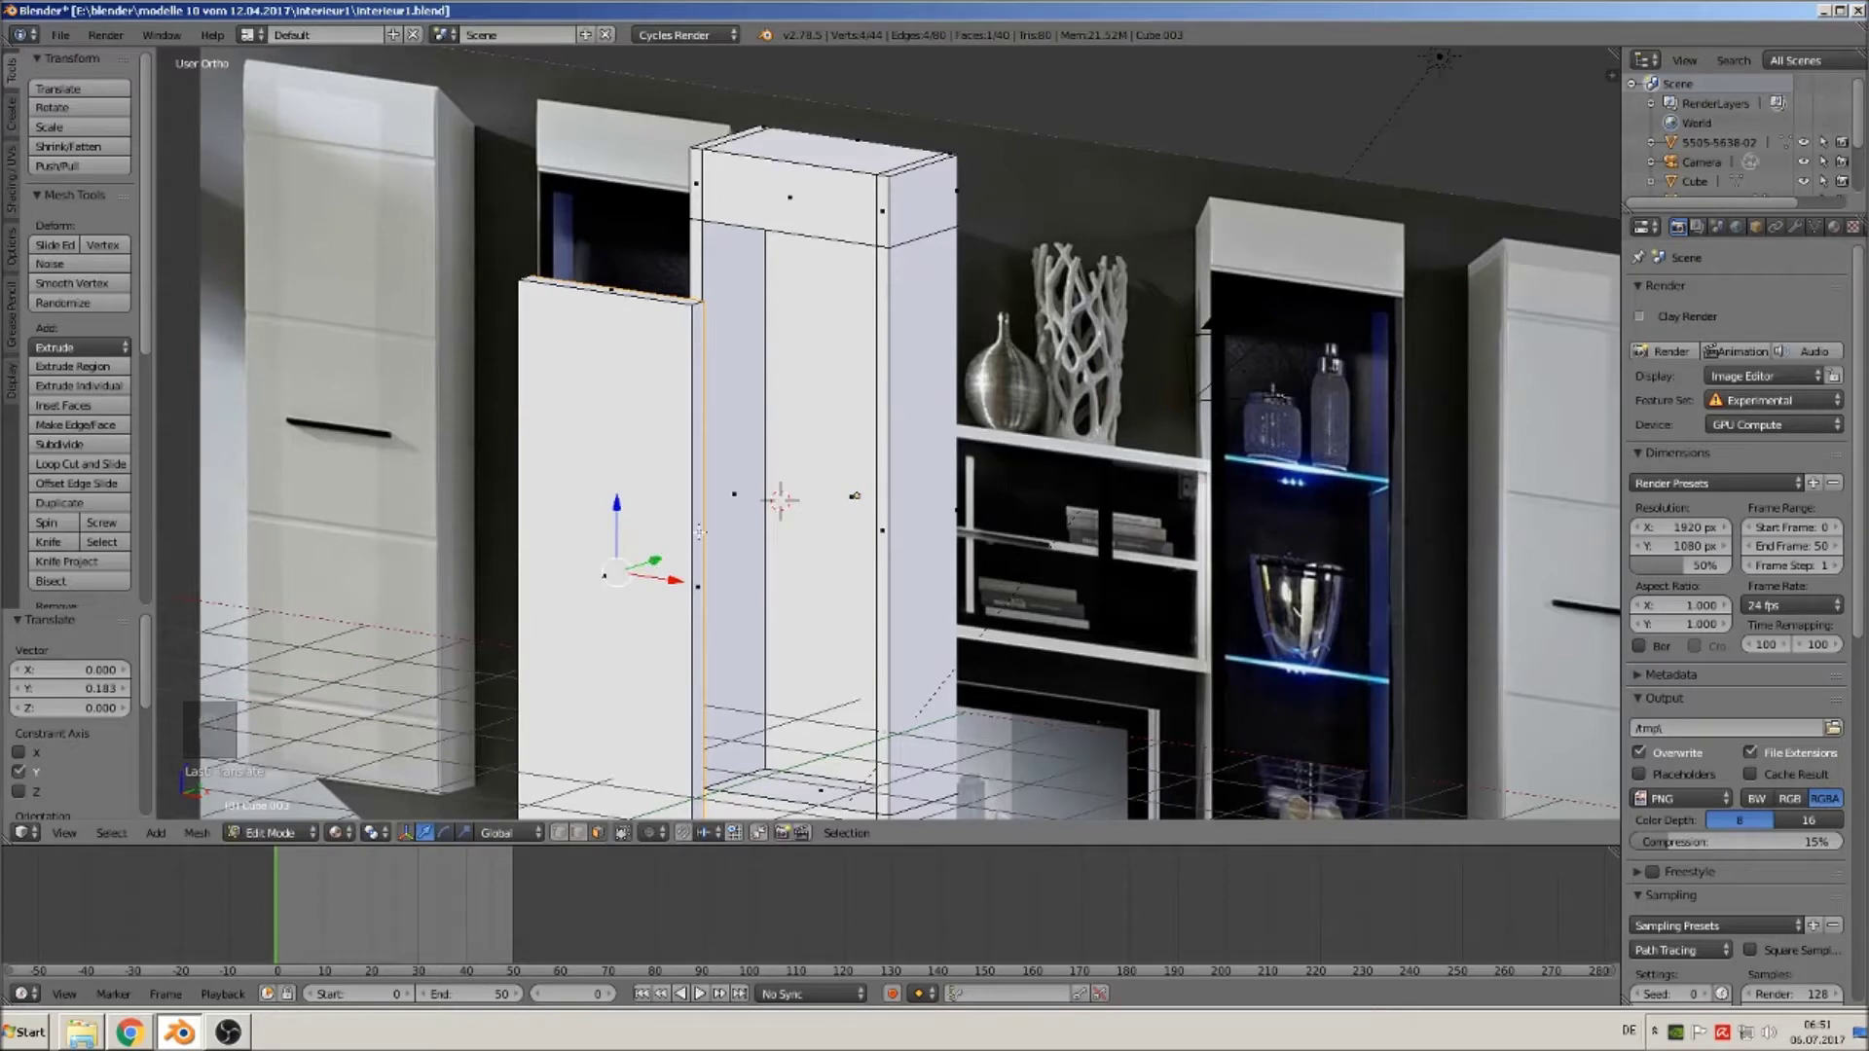
pyautogui.press('Tab')
# Add a cube at the upper glass shelf of the left glass cabinet in the reference photo.
pyautogui.moveTo(725, 559); pyautogui.dragTo(877, 549, button='middle')
pyautogui.press('KP_1')
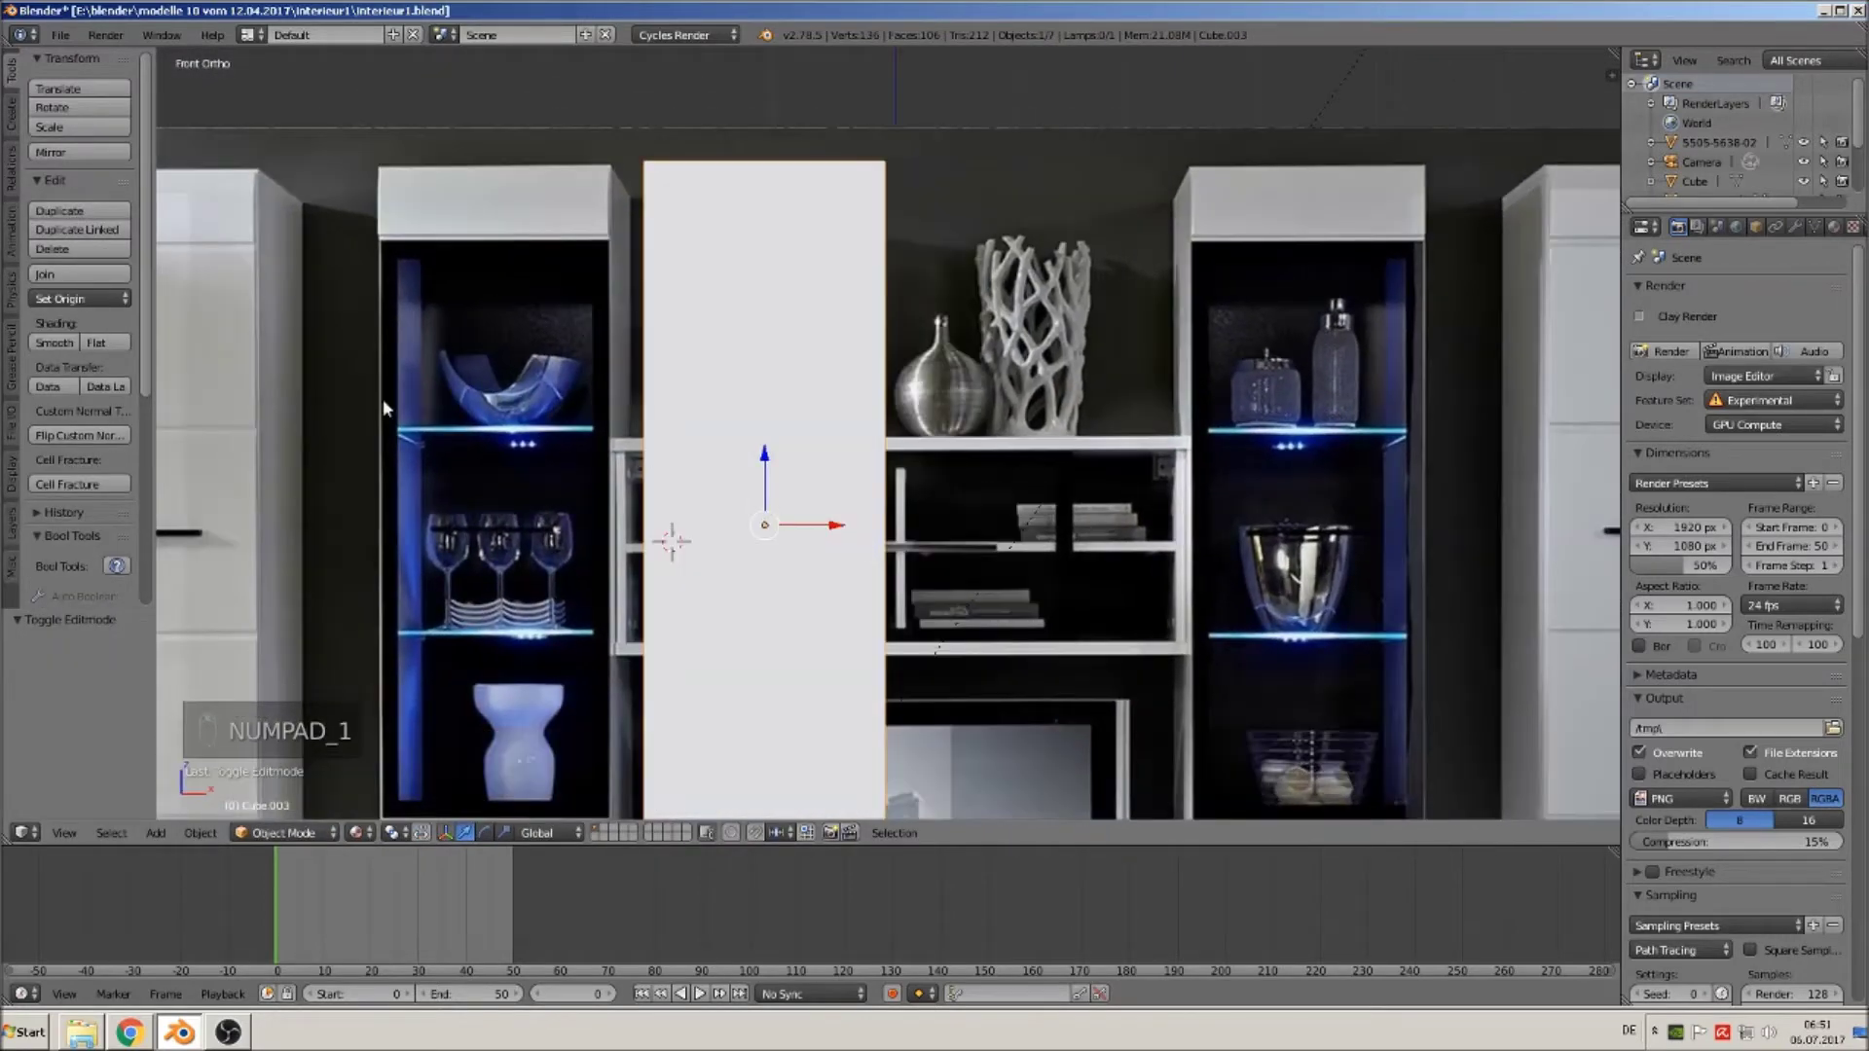
pyautogui.keyDown('shift'); pyautogui.moveTo(531, 446); pyautogui.dragTo(880, 368, button='middle'); pyautogui.keyUp('shift')
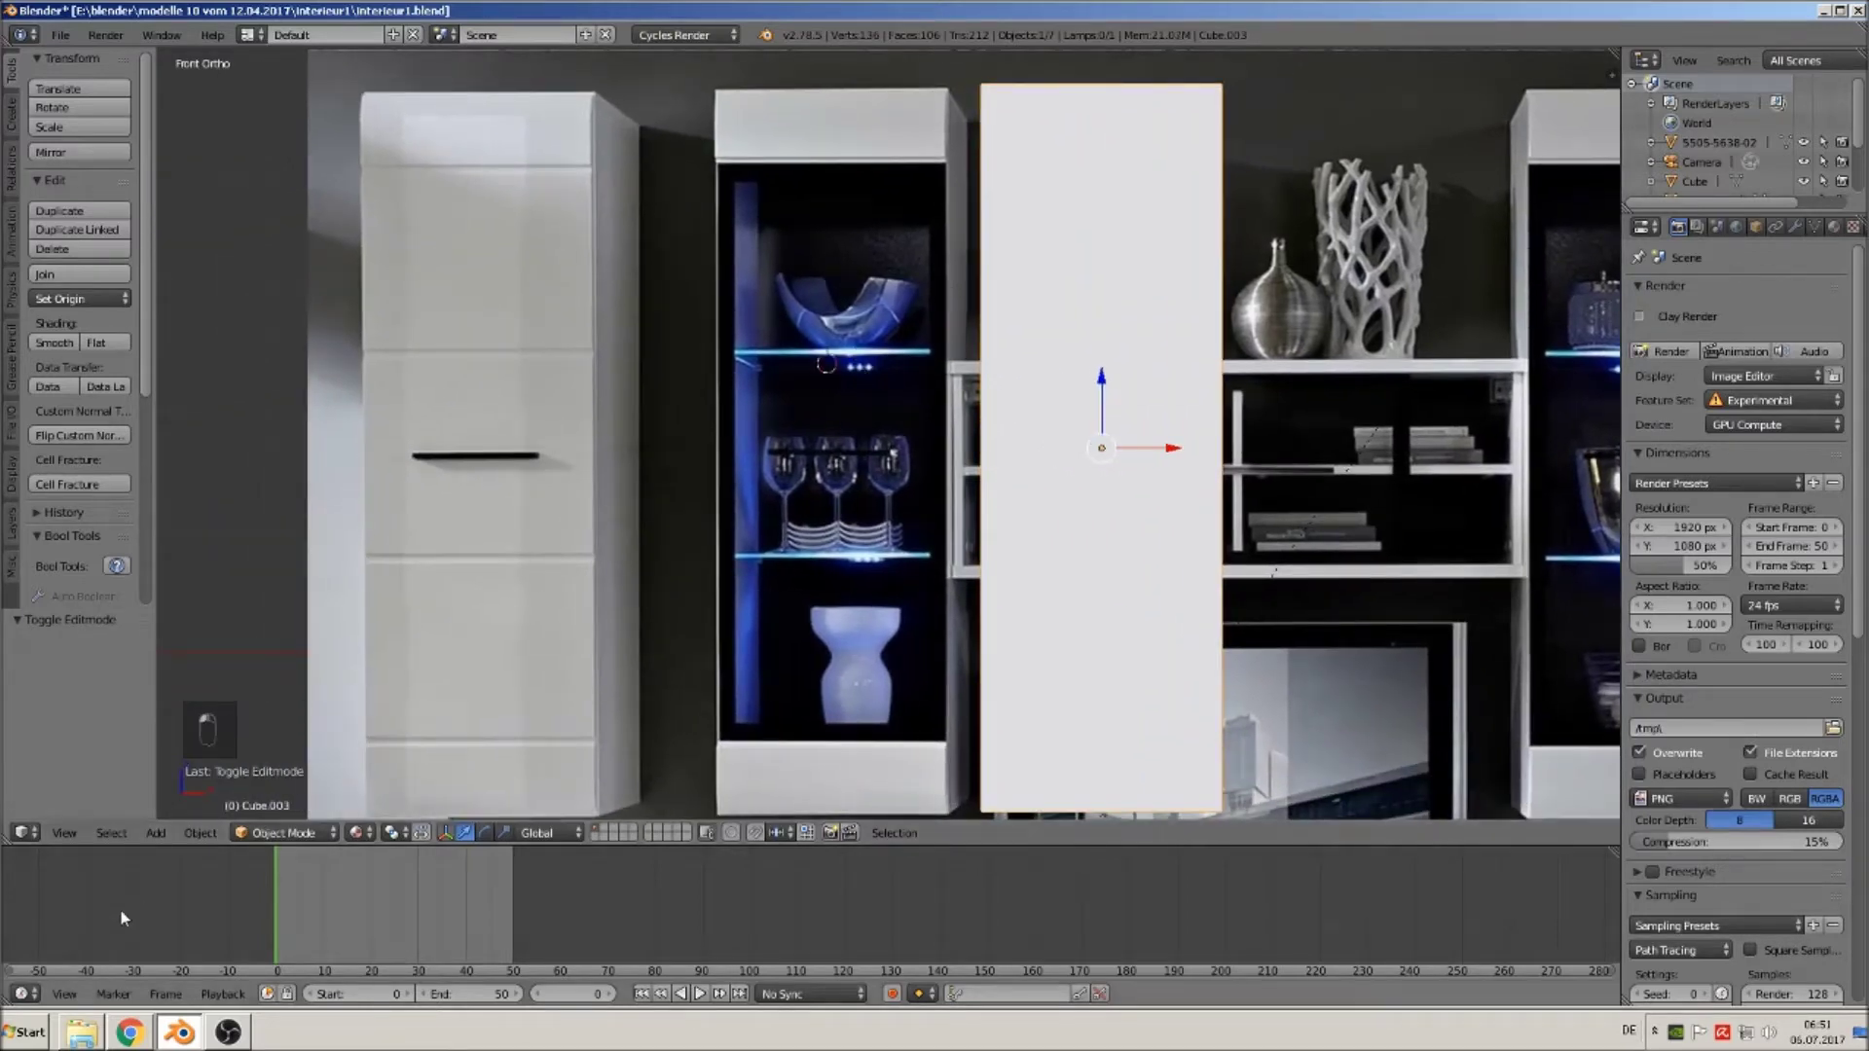
pyautogui.click(156, 833)
pyautogui.moveTo(195, 810)
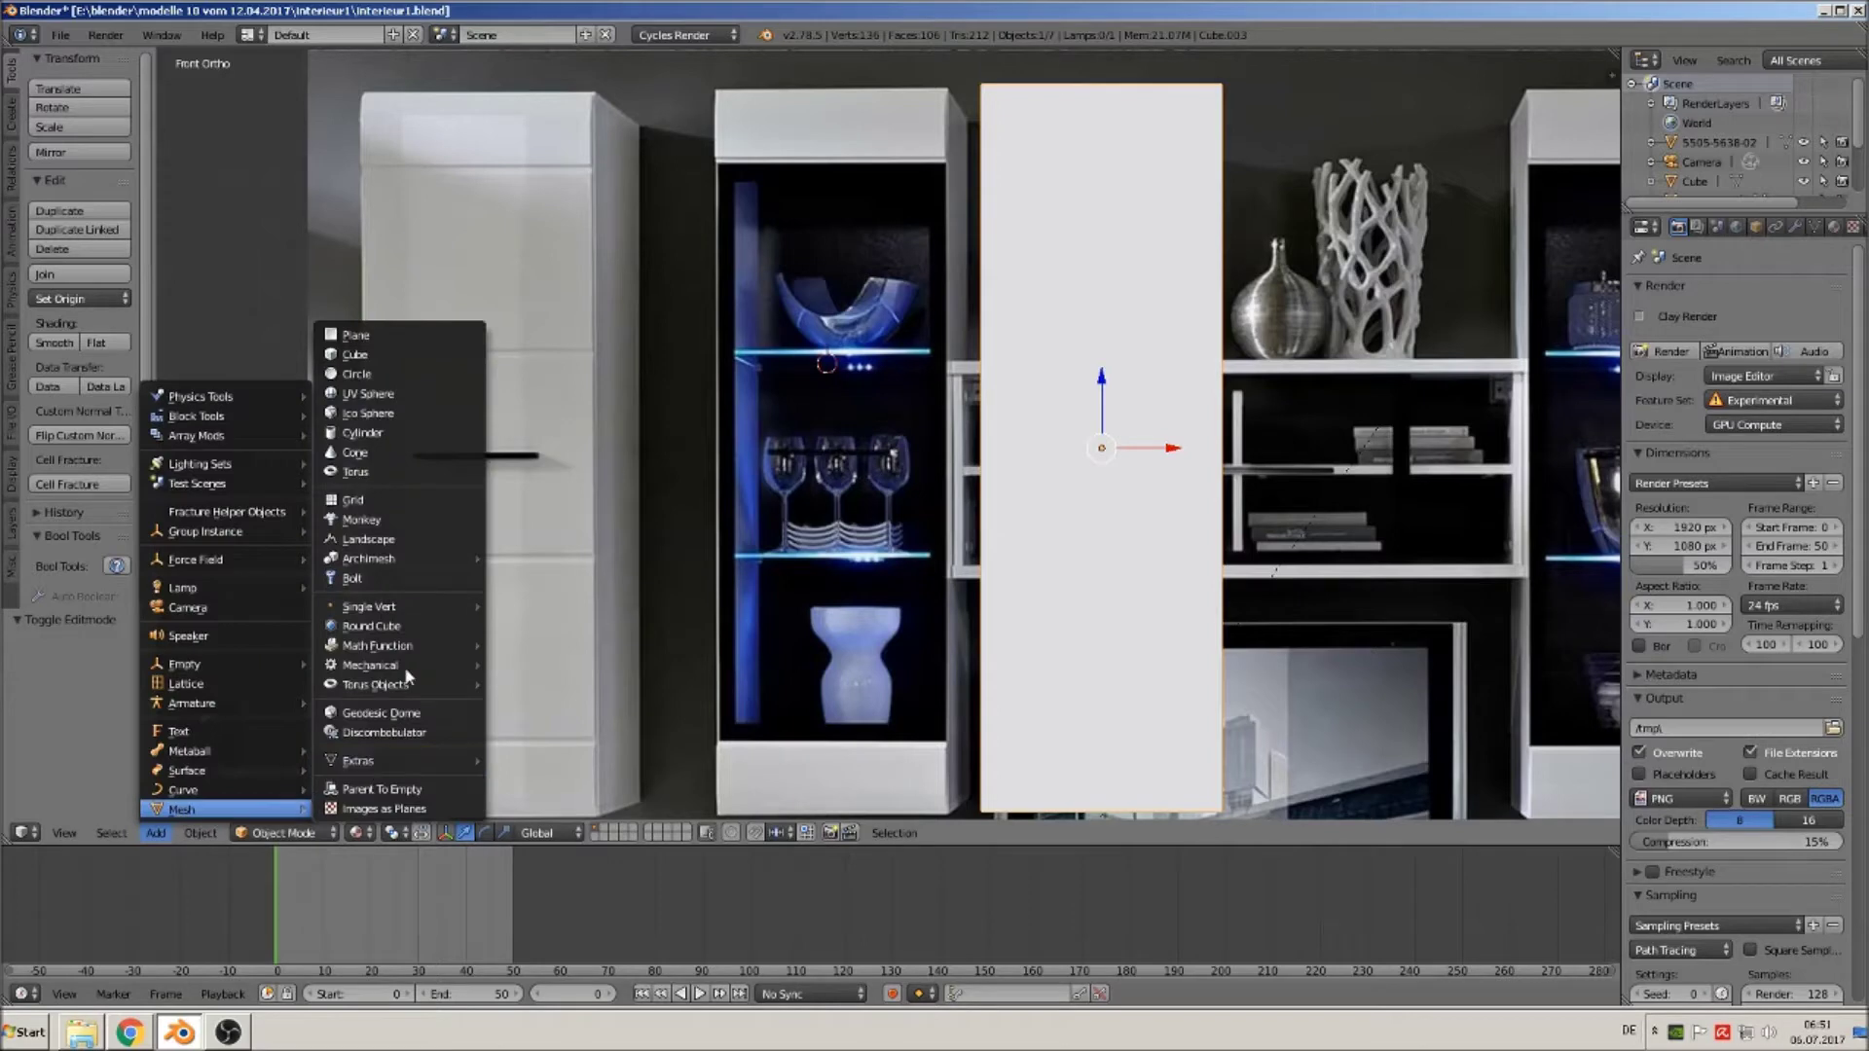
pyautogui.click(405, 356)
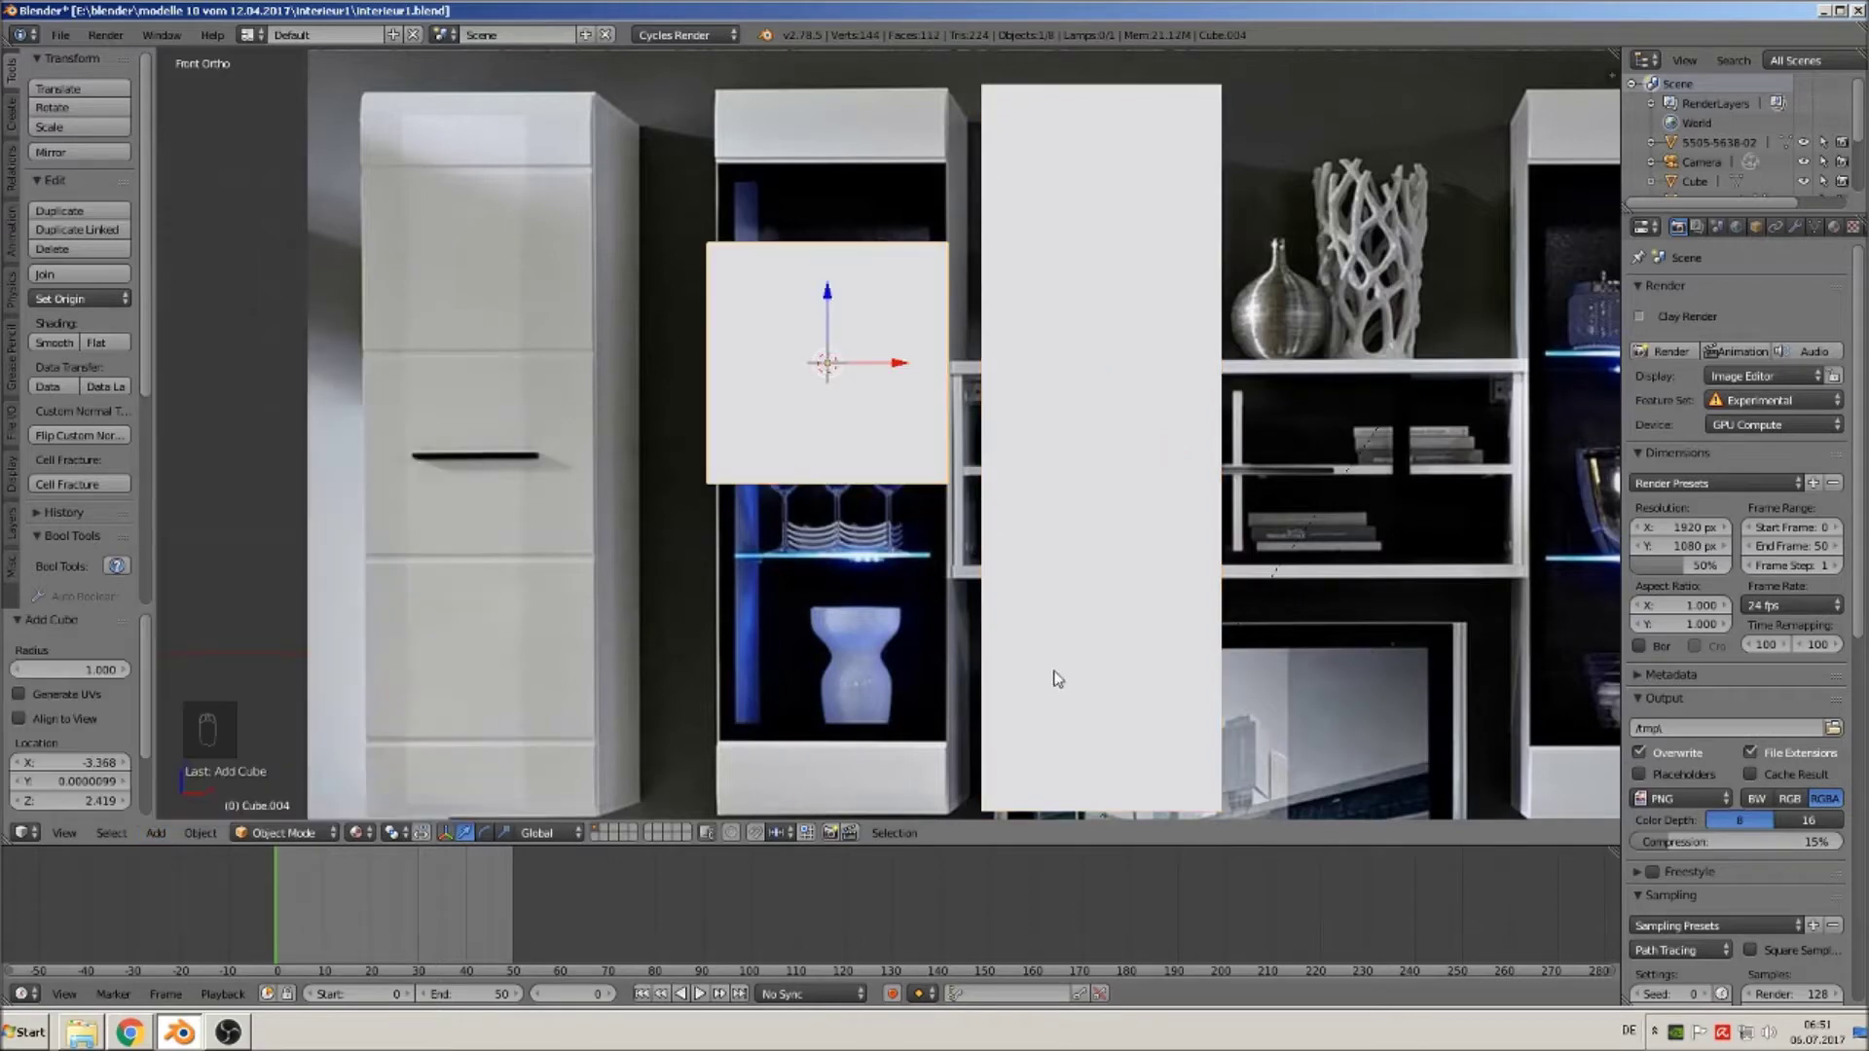
# Shape the cube into a thin shelf: scale it 0.061 along Z and 0.879 along X, and thin it further along Z.
pyautogui.press('s')
pyautogui.press('z')
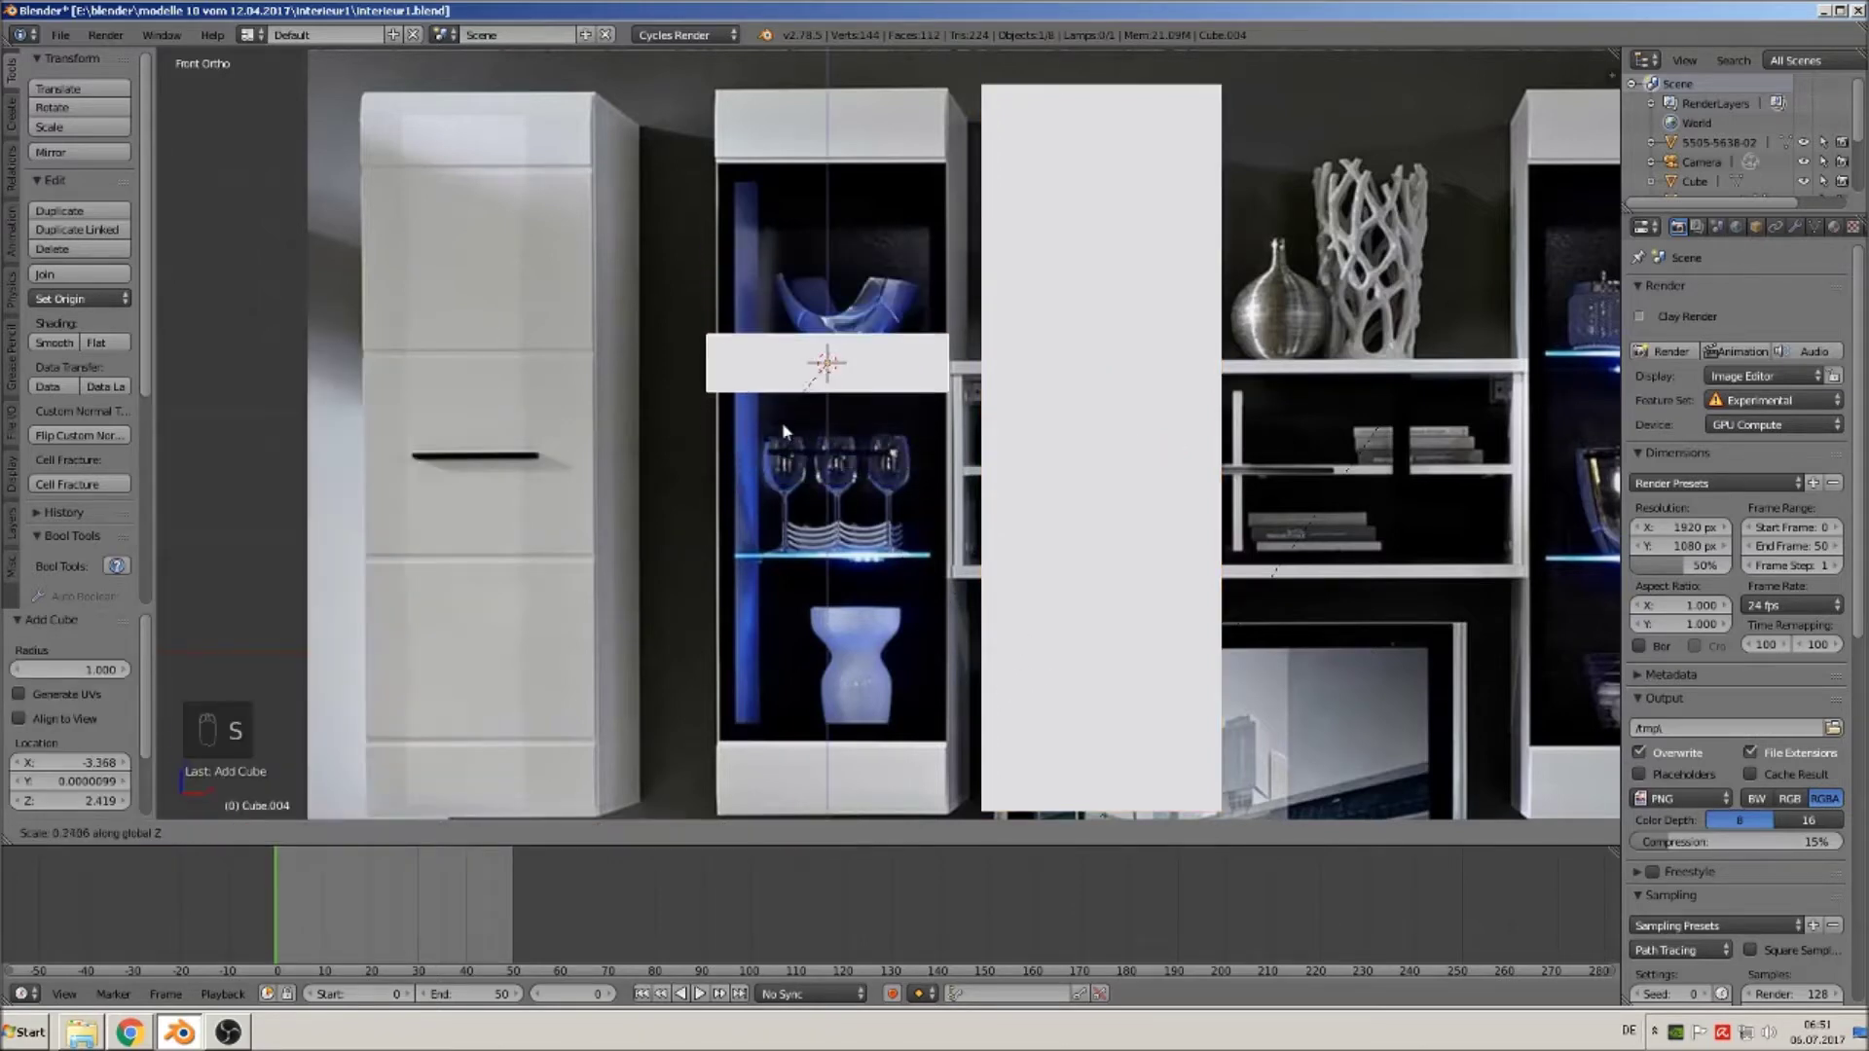
pyautogui.click(830, 390)
pyautogui.press('s')
pyautogui.press('x')
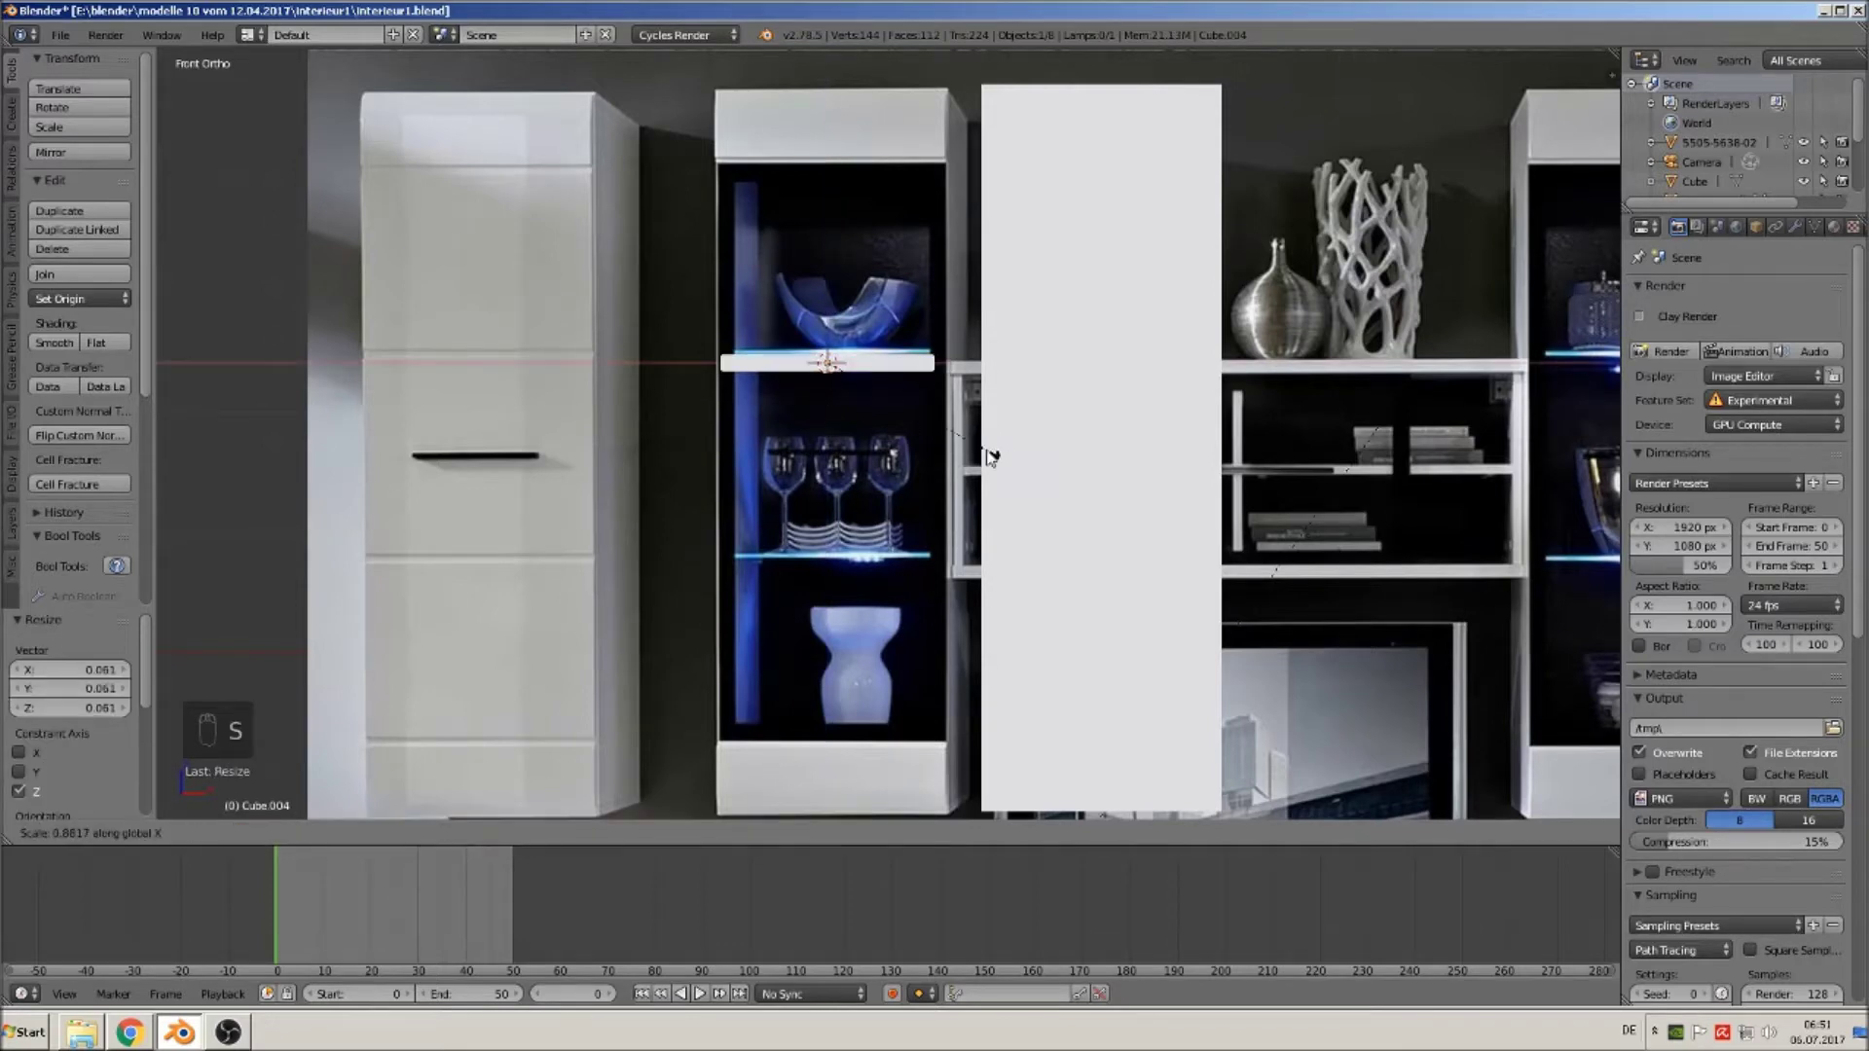
pyautogui.click(990, 455)
pyautogui.scroll(2, 978, 471)
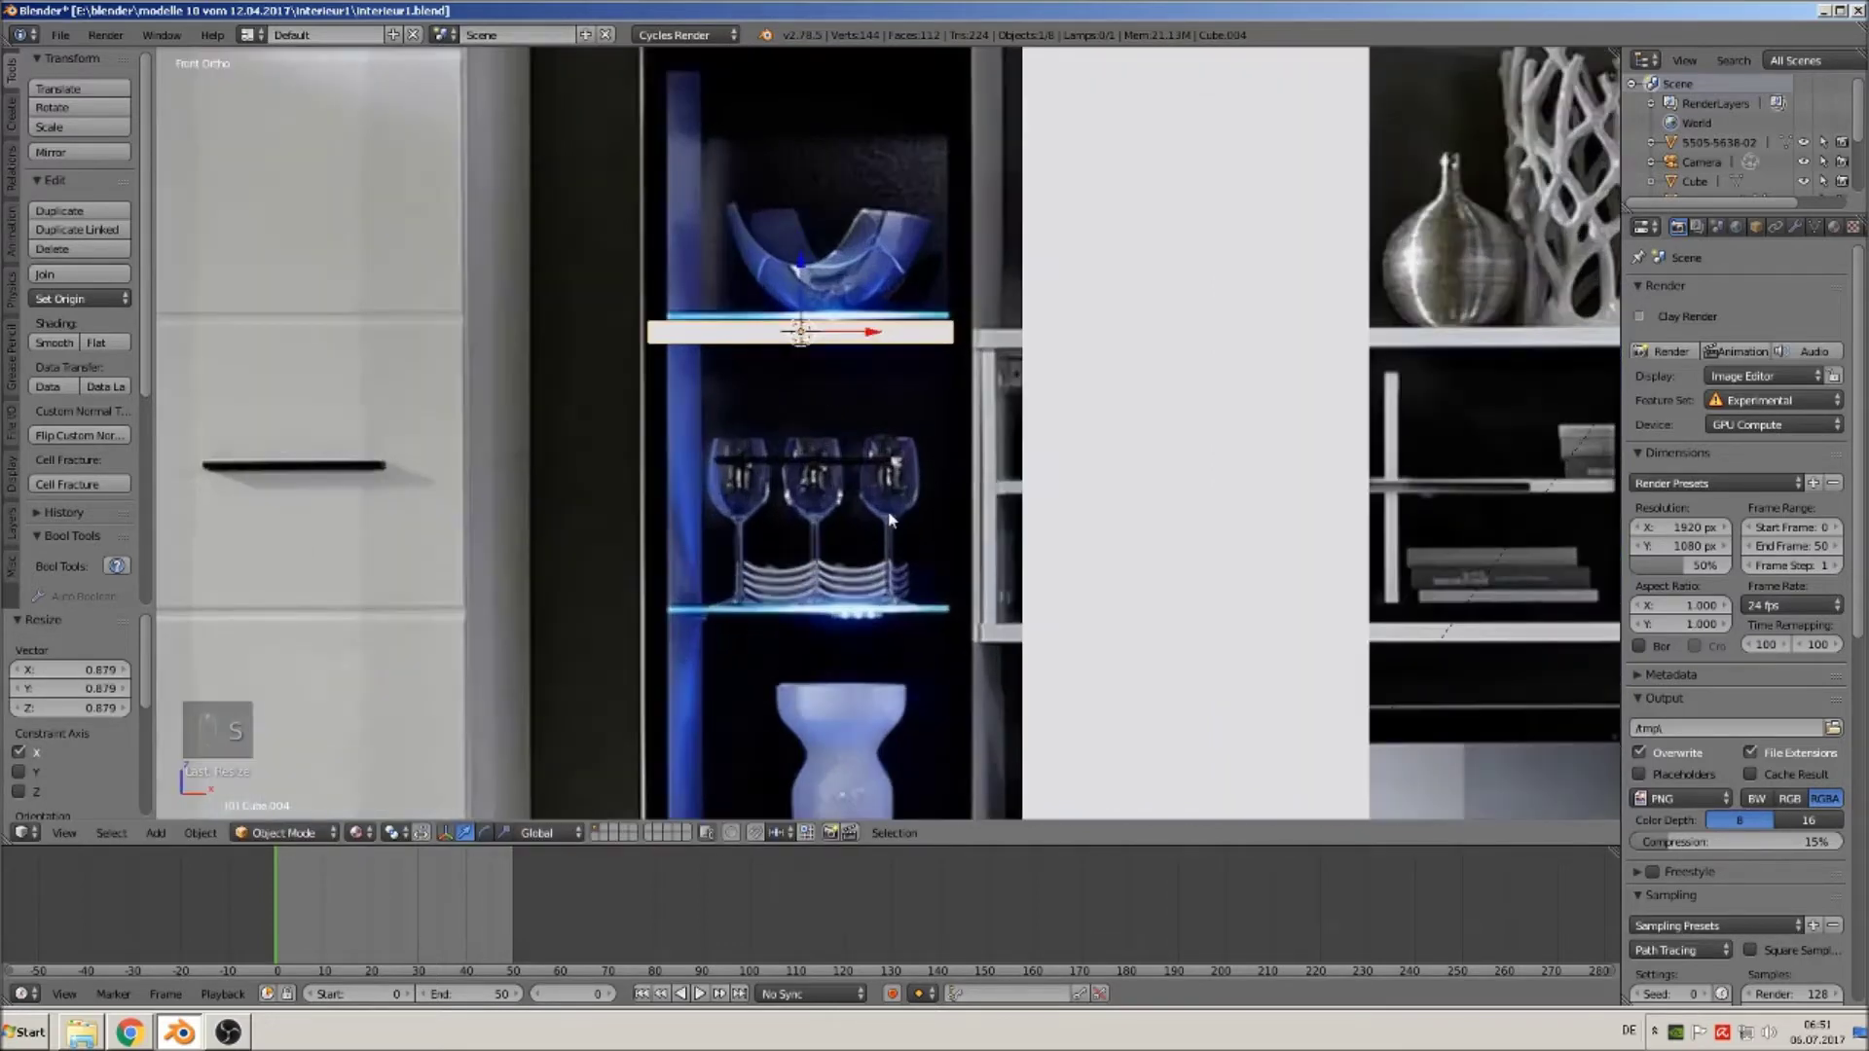
pyautogui.press('s')
pyautogui.press('z')
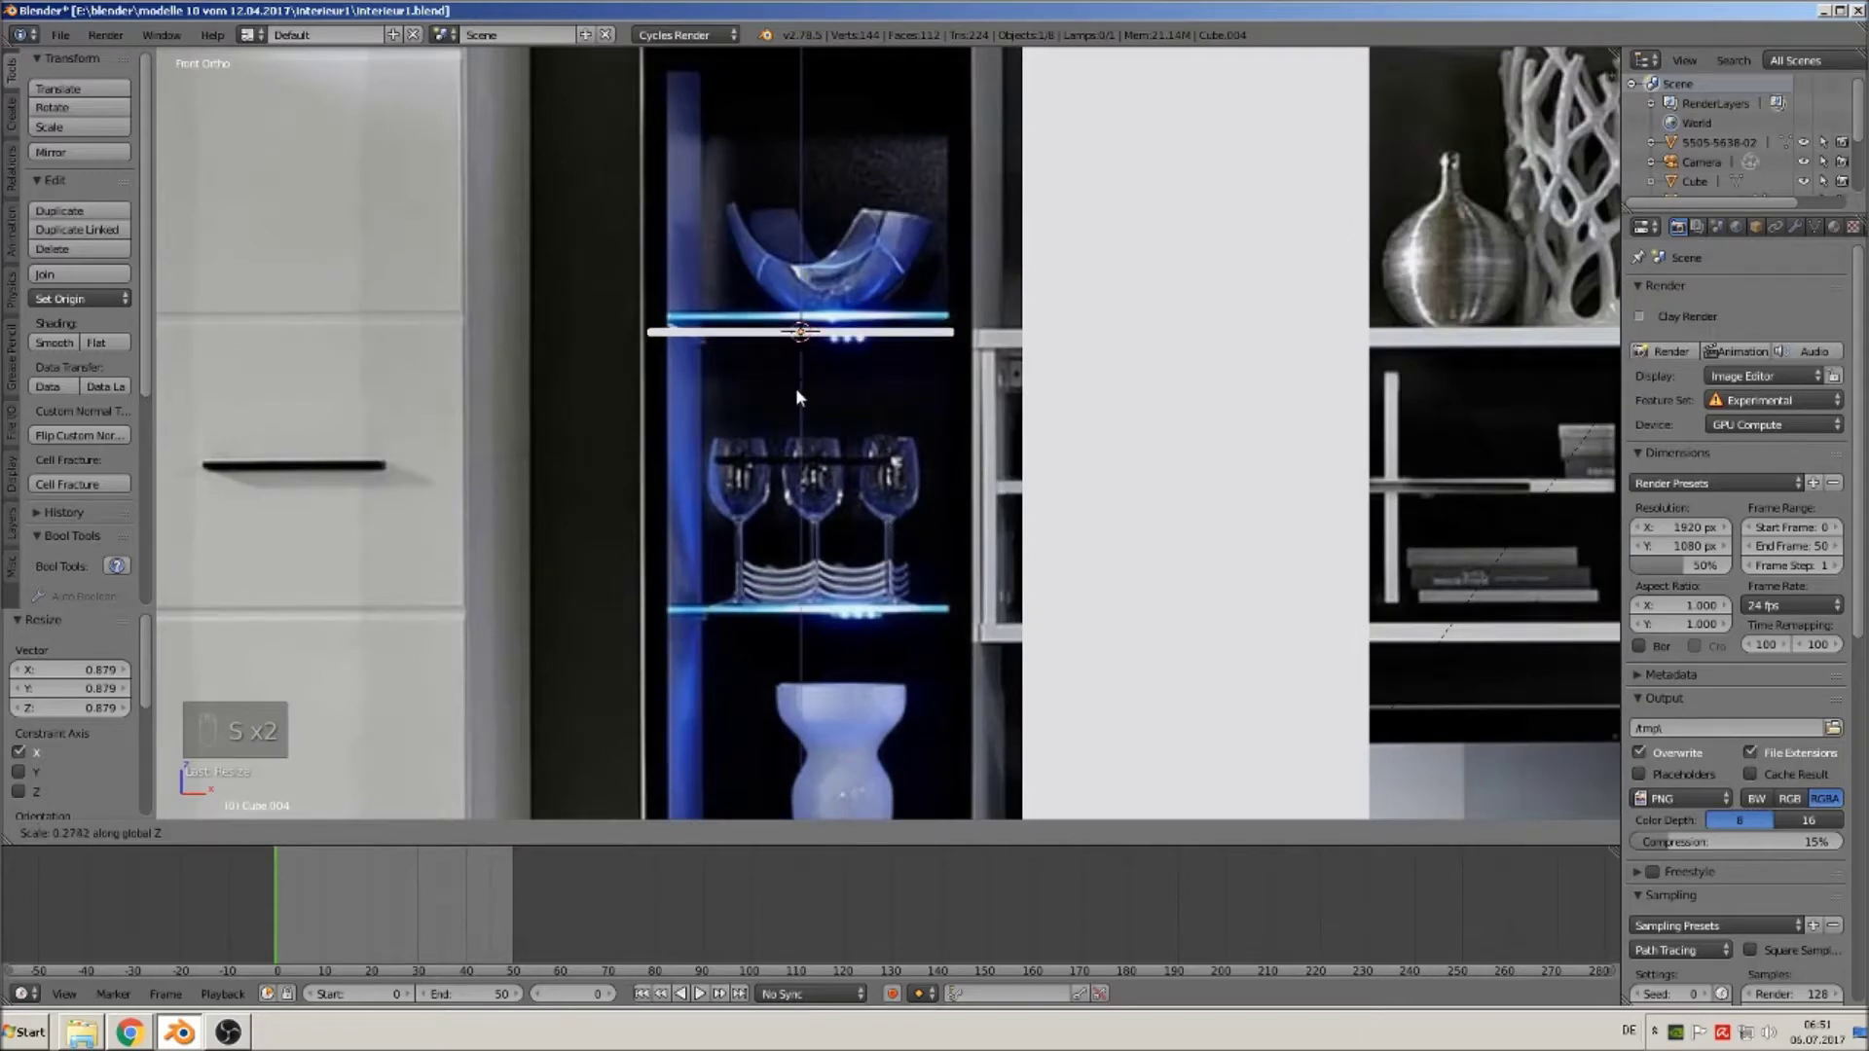
pyautogui.click(786, 382)
# Move the thin shelf into the upper part of the hollowed-out cabinet.
pyautogui.moveTo(786, 382); pyautogui.dragTo(891, 534, button='middle')
pyautogui.scroll(-6, 970, 536)
pyautogui.rightClick(990, 278)
pyautogui.moveTo(916, 327); pyautogui.dragTo(1002, 413)
pyautogui.rightClick(893, 407)
pyautogui.moveTo(827, 371); pyautogui.dragTo(930, 465)
pyautogui.scroll(4, 935, 472)
pyautogui.moveTo(1098, 523); pyautogui.dragTo(1289, 392)
pyautogui.moveTo(1251, 419)
pyautogui.mouseDown(button='middle')
pyautogui.moveTo(1005, 374)
pyautogui.moveTo(1256, 405)
pyautogui.mouseUp(button='middle')
pyautogui.moveTo(1282, 397); pyautogui.dragTo(1300, 387)
# Move the back face of the cabinet recess further back along Y.
pyautogui.moveTo(1300, 388); pyautogui.dragTo(1217, 330, button='middle')
pyautogui.rightClick(1217, 330)
pyautogui.press('Tab')
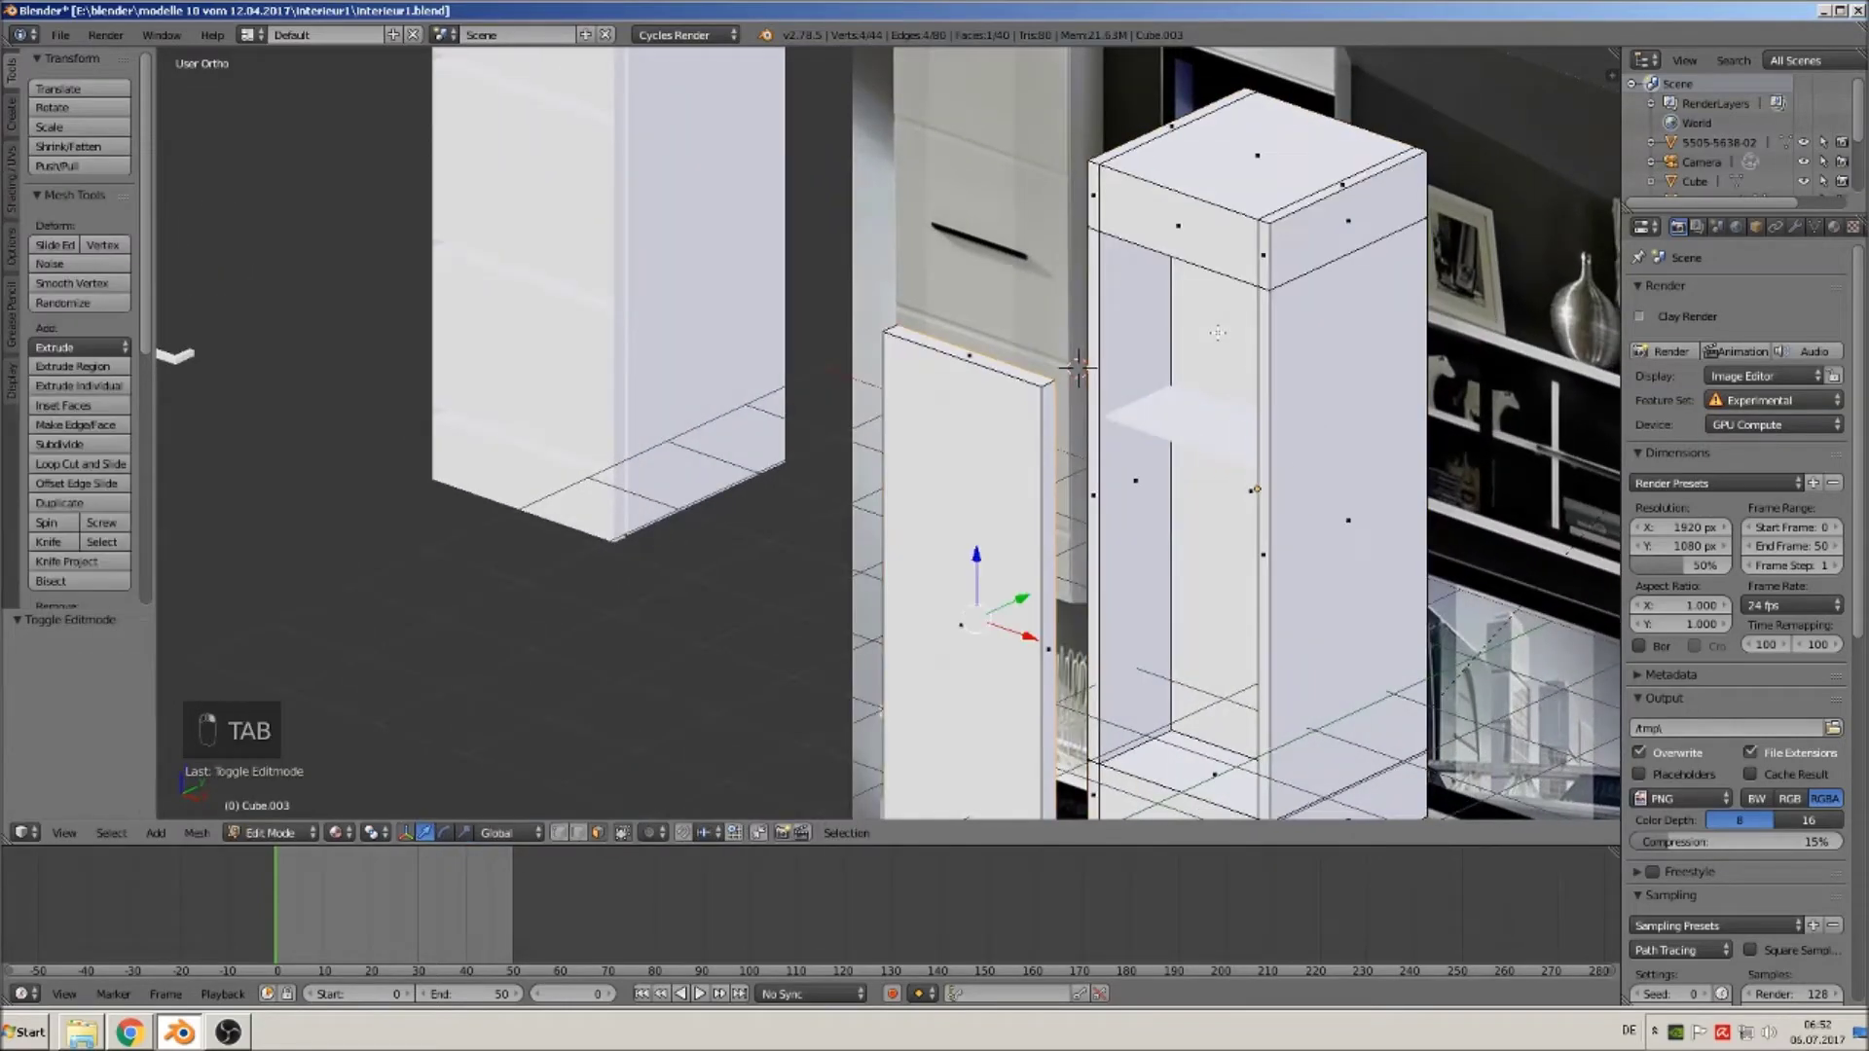
pyautogui.moveTo(1298, 477); pyautogui.dragTo(1361, 453)
pyautogui.press('Tab')
pyautogui.moveTo(1361, 453); pyautogui.dragTo(1333, 506, button='middle')
# Move the hollow glass cabinet -13.722 along X, to the far side of the finished tall cabinet.
pyautogui.press('KP_1')
pyautogui.scroll(-3, 1061, 506)
pyautogui.scroll(3, 1061, 506)
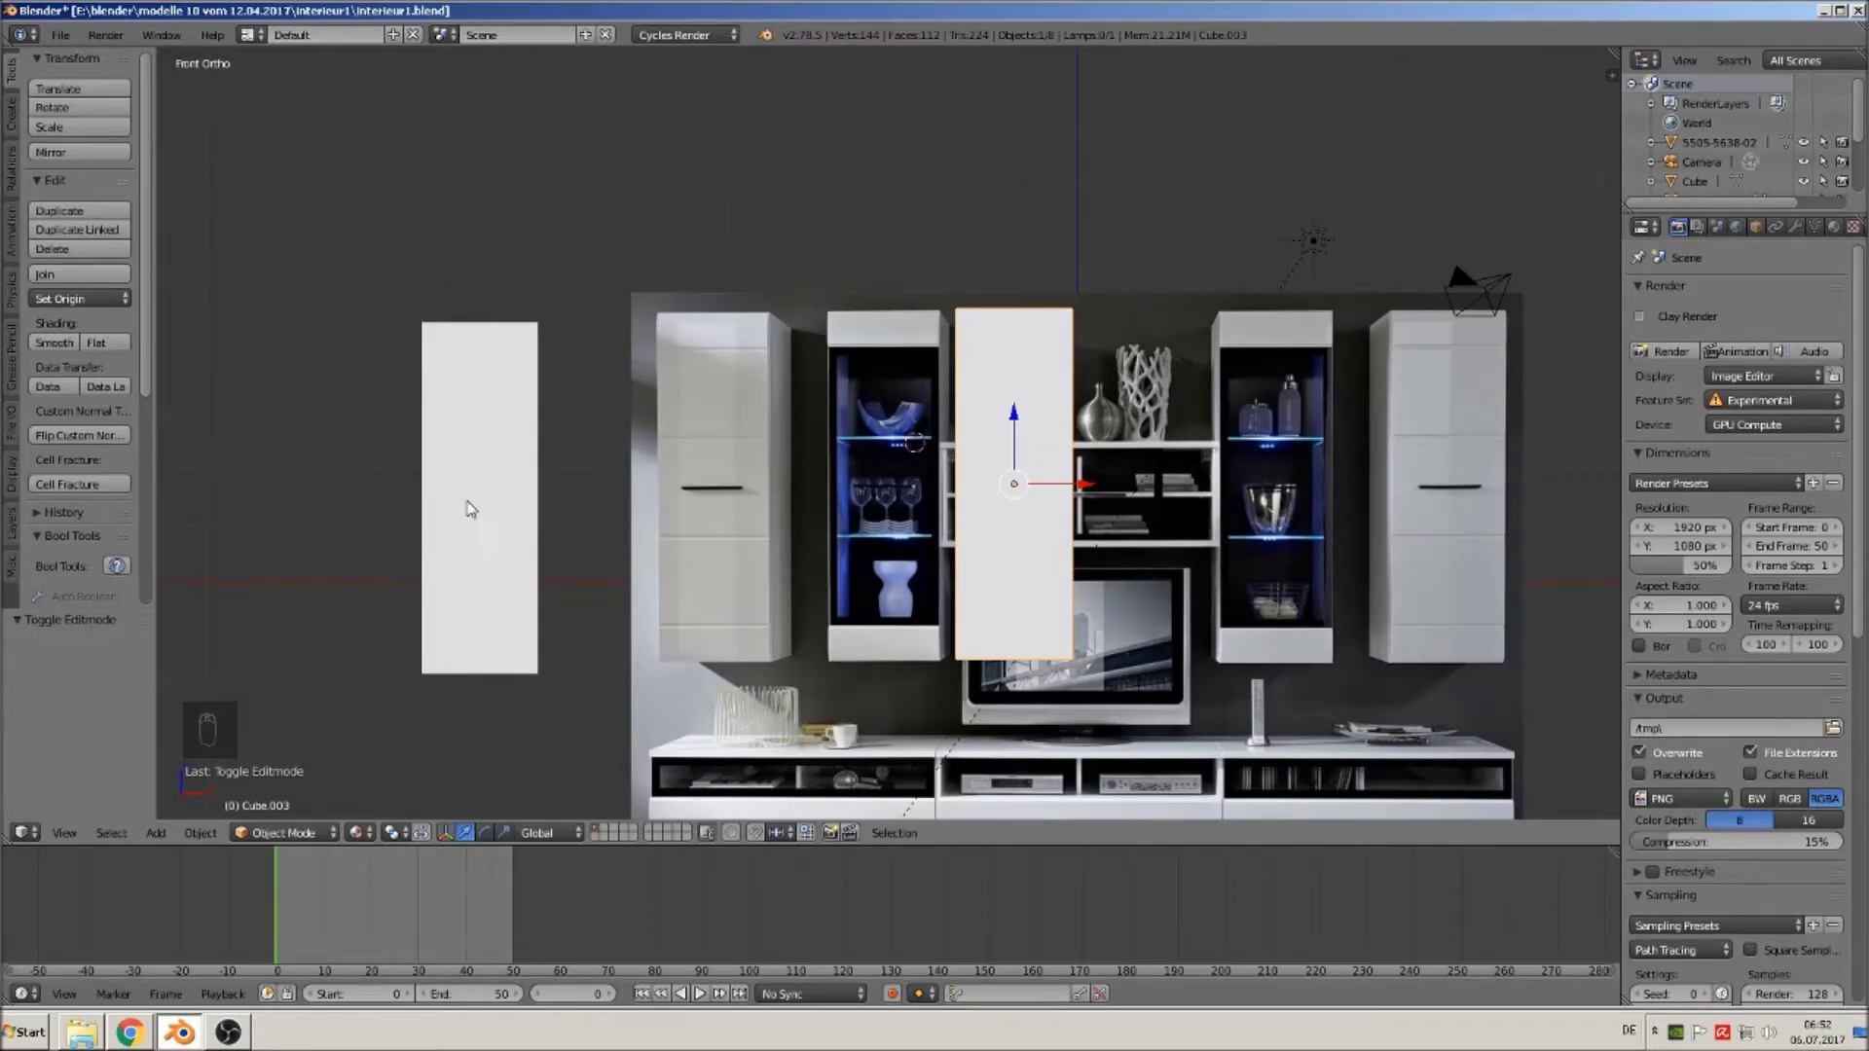
pyautogui.click(991, 412)
pyautogui.rightClick(1042, 449)
pyautogui.press('g')
pyautogui.press('x')
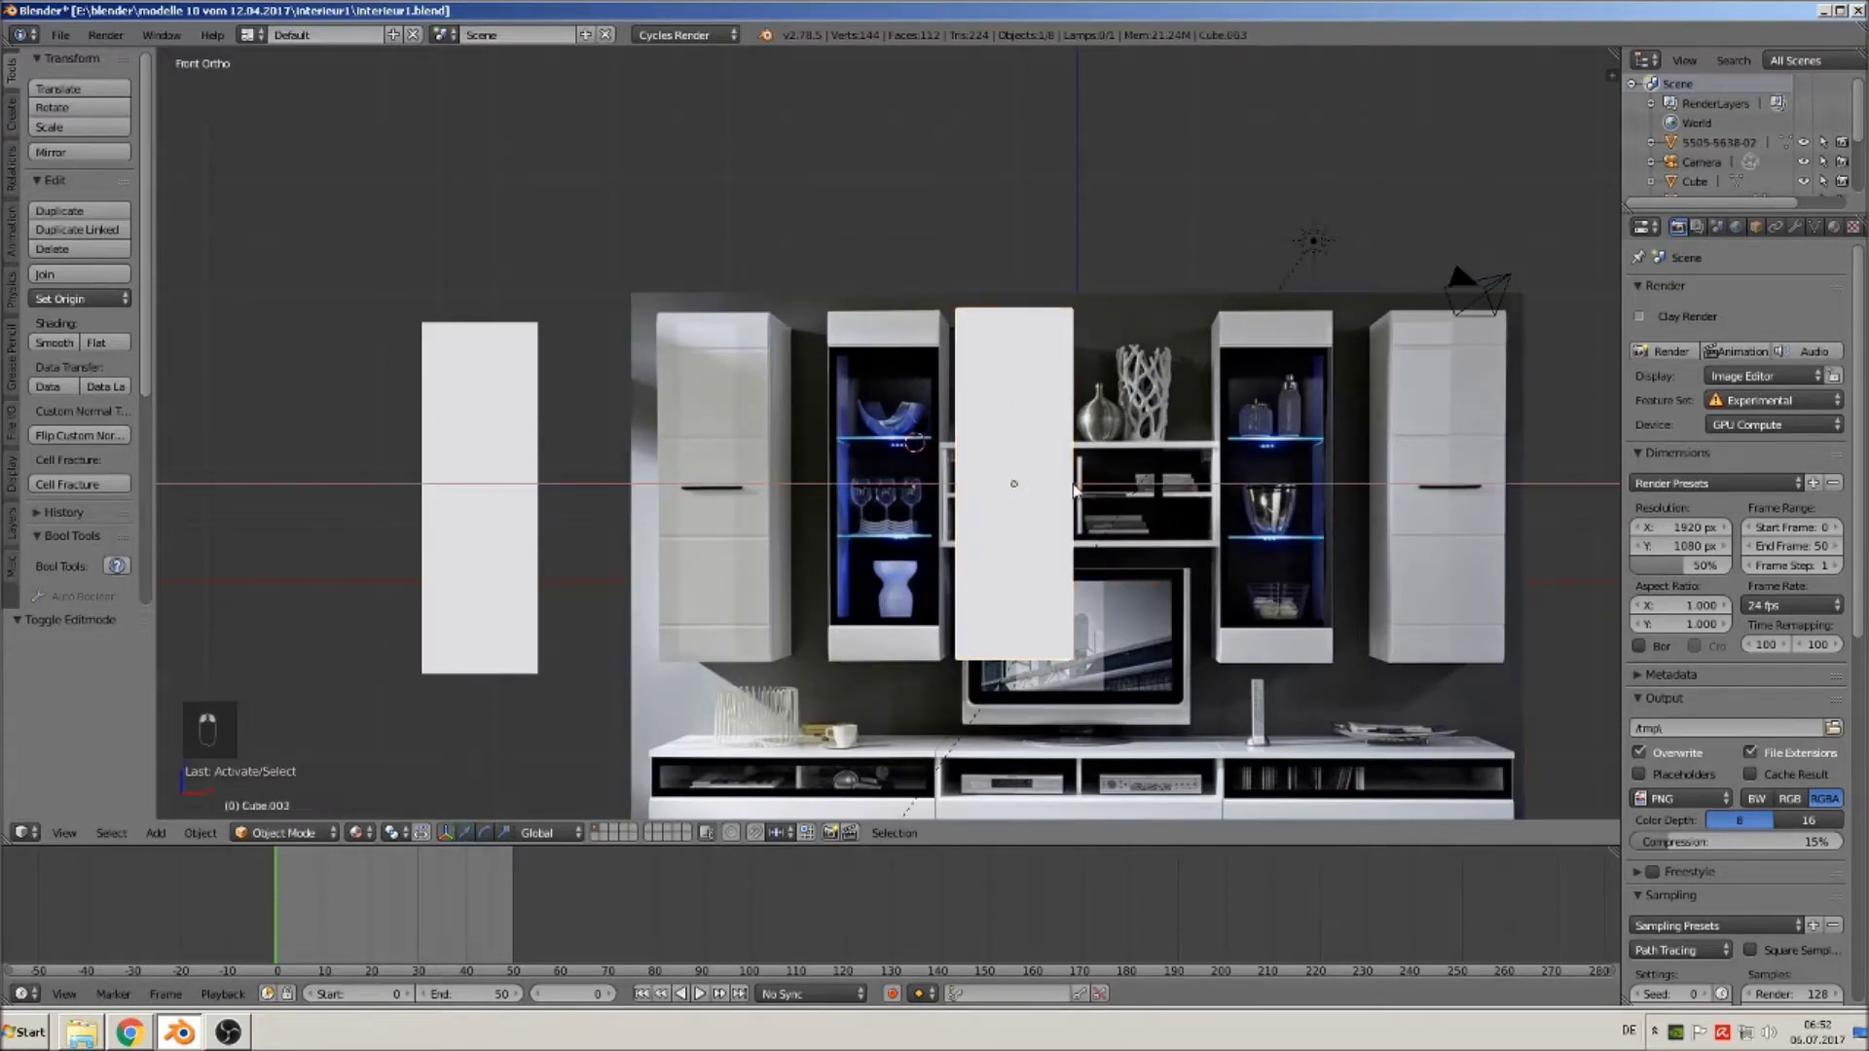
pyautogui.click(282, 475)
# Move the shelf about -13.63 along X back into the relocated glass cabinet.
pyautogui.rightClick(1036, 487)
pyautogui.moveTo(1030, 502); pyautogui.dragTo(973, 512, button='middle')
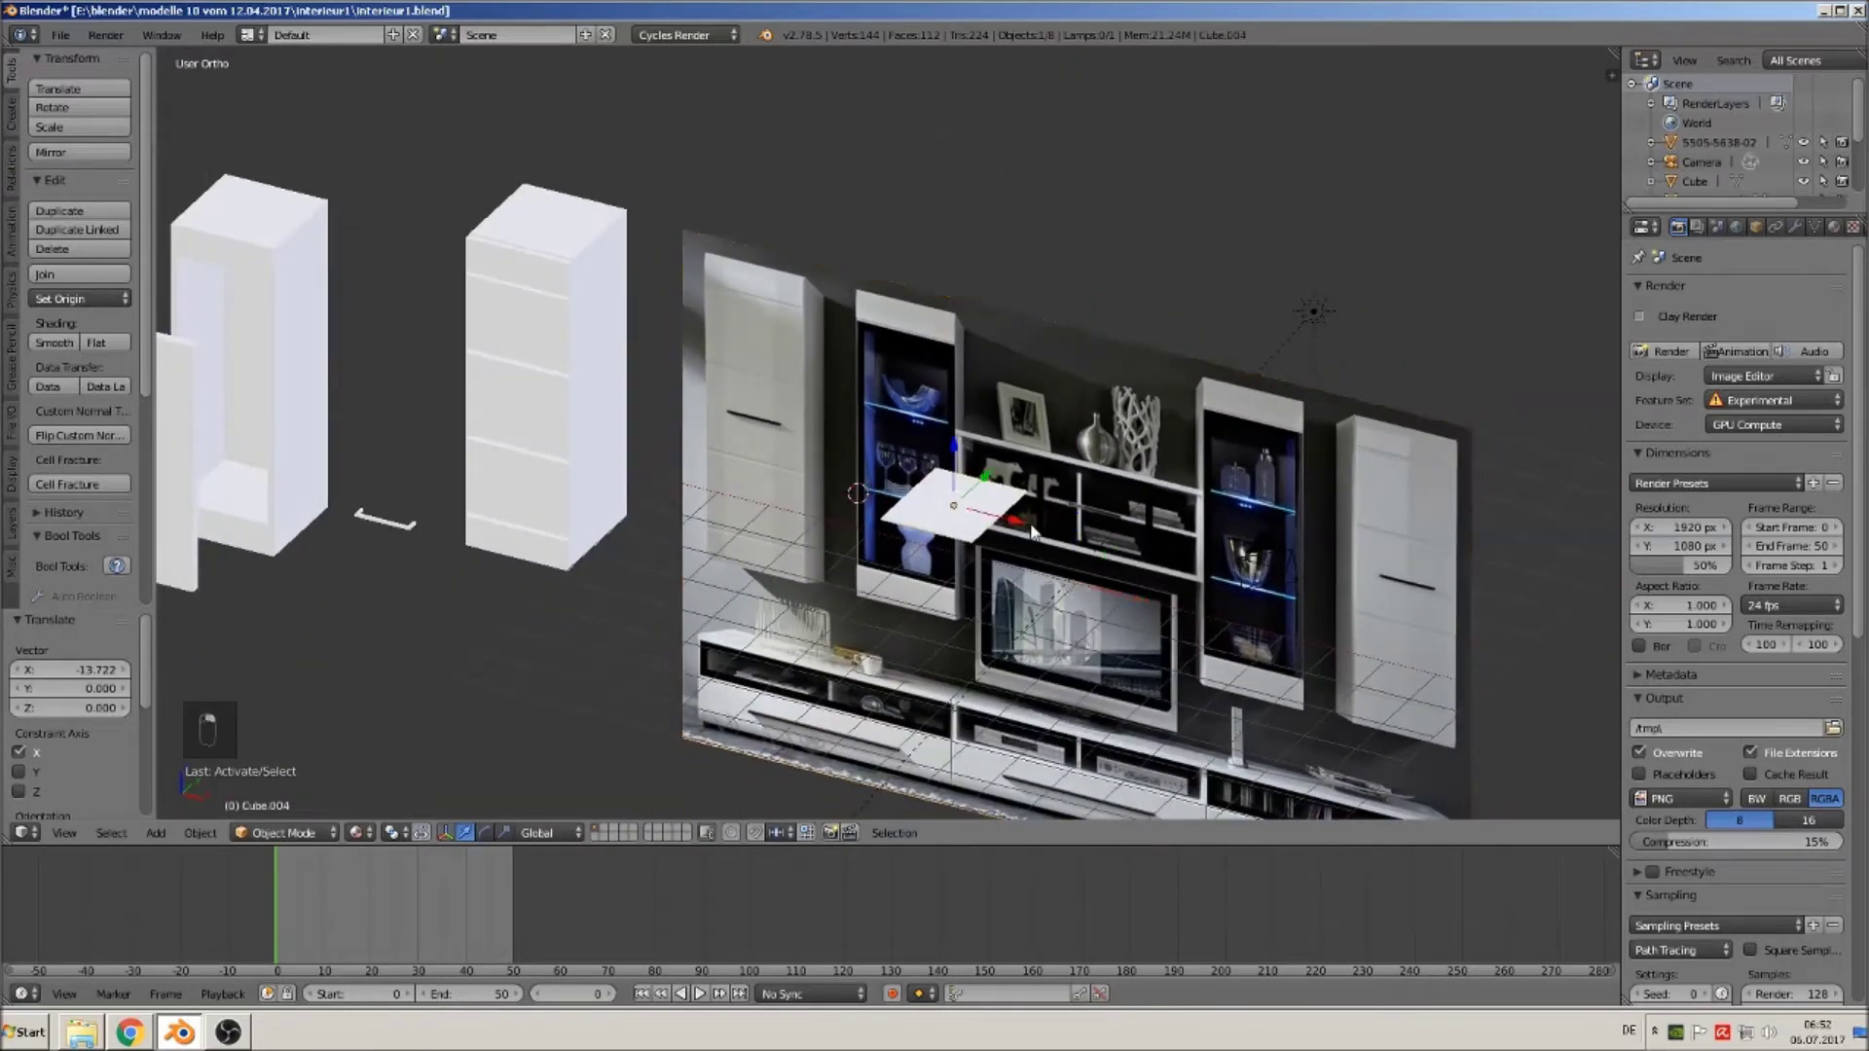
pyautogui.press('g')
pyautogui.press('x')
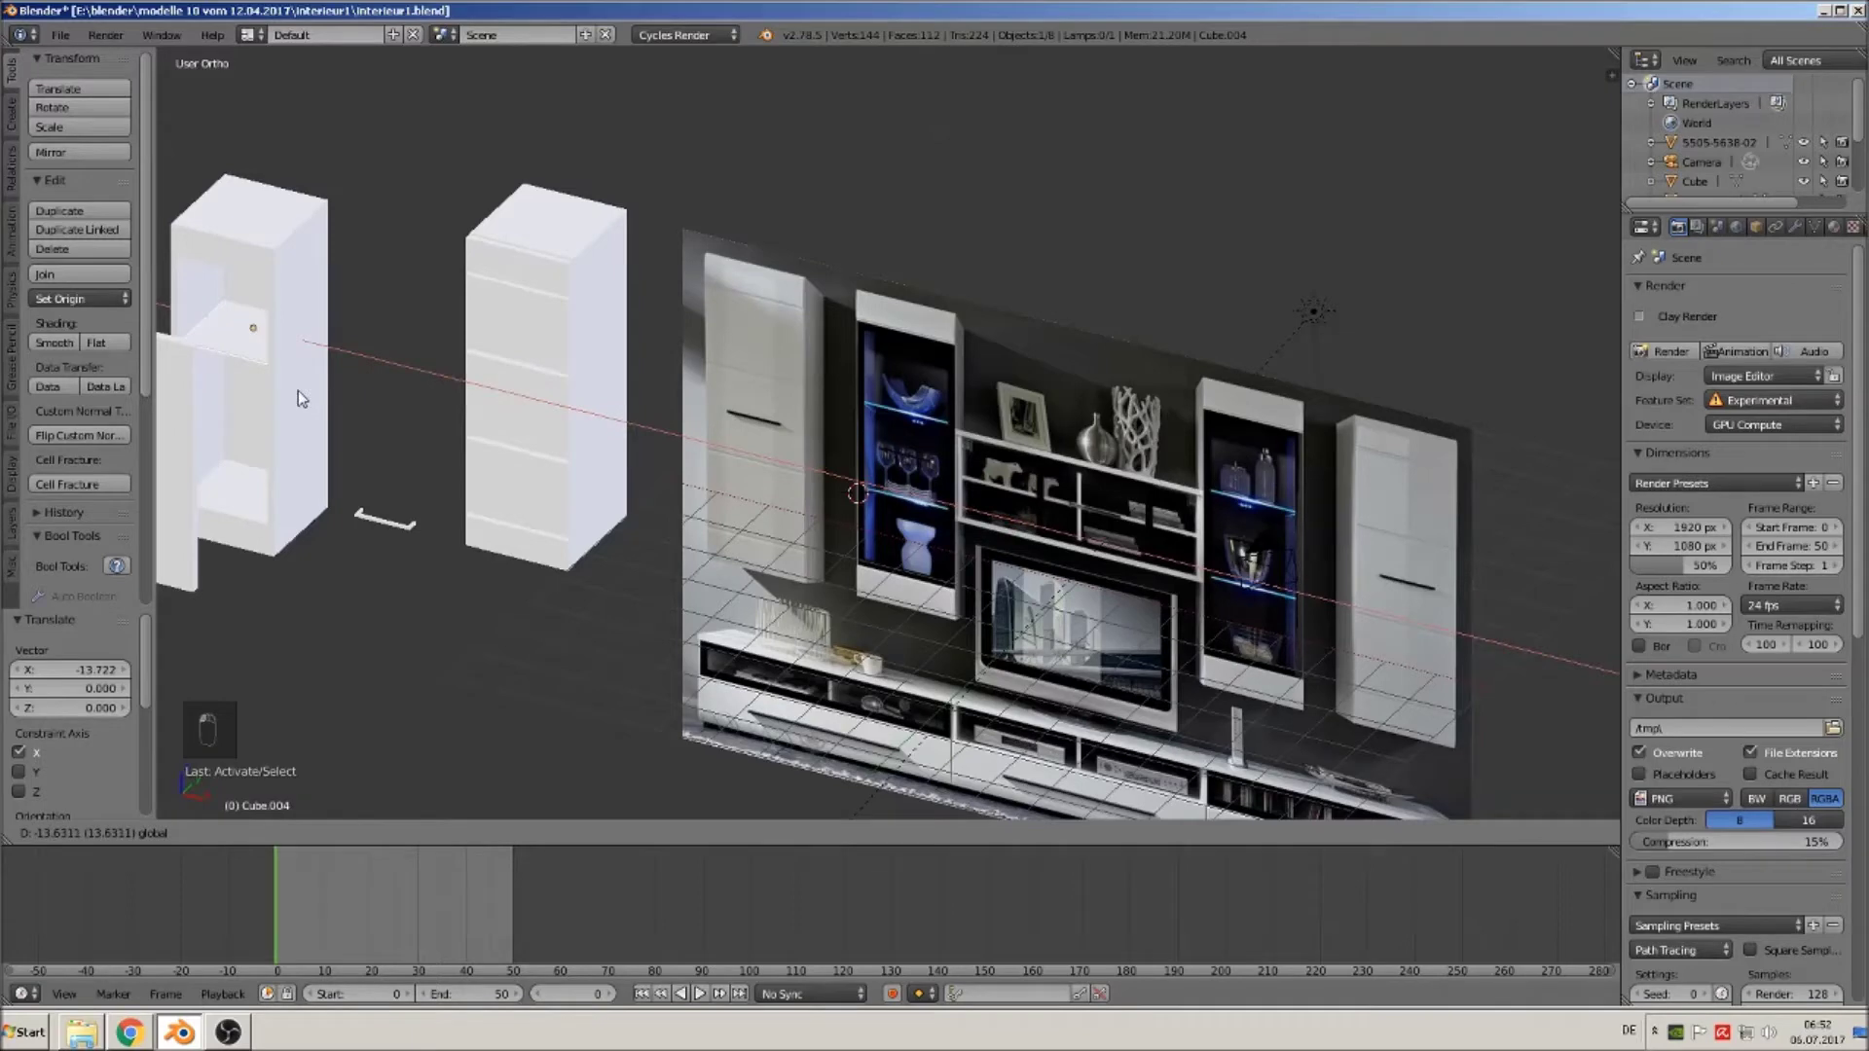
pyautogui.click(298, 391)
# Duplicate the shelf and move the copy -1.384 along Z as the lower shelf.
pyautogui.hotkey('shift', 'd')
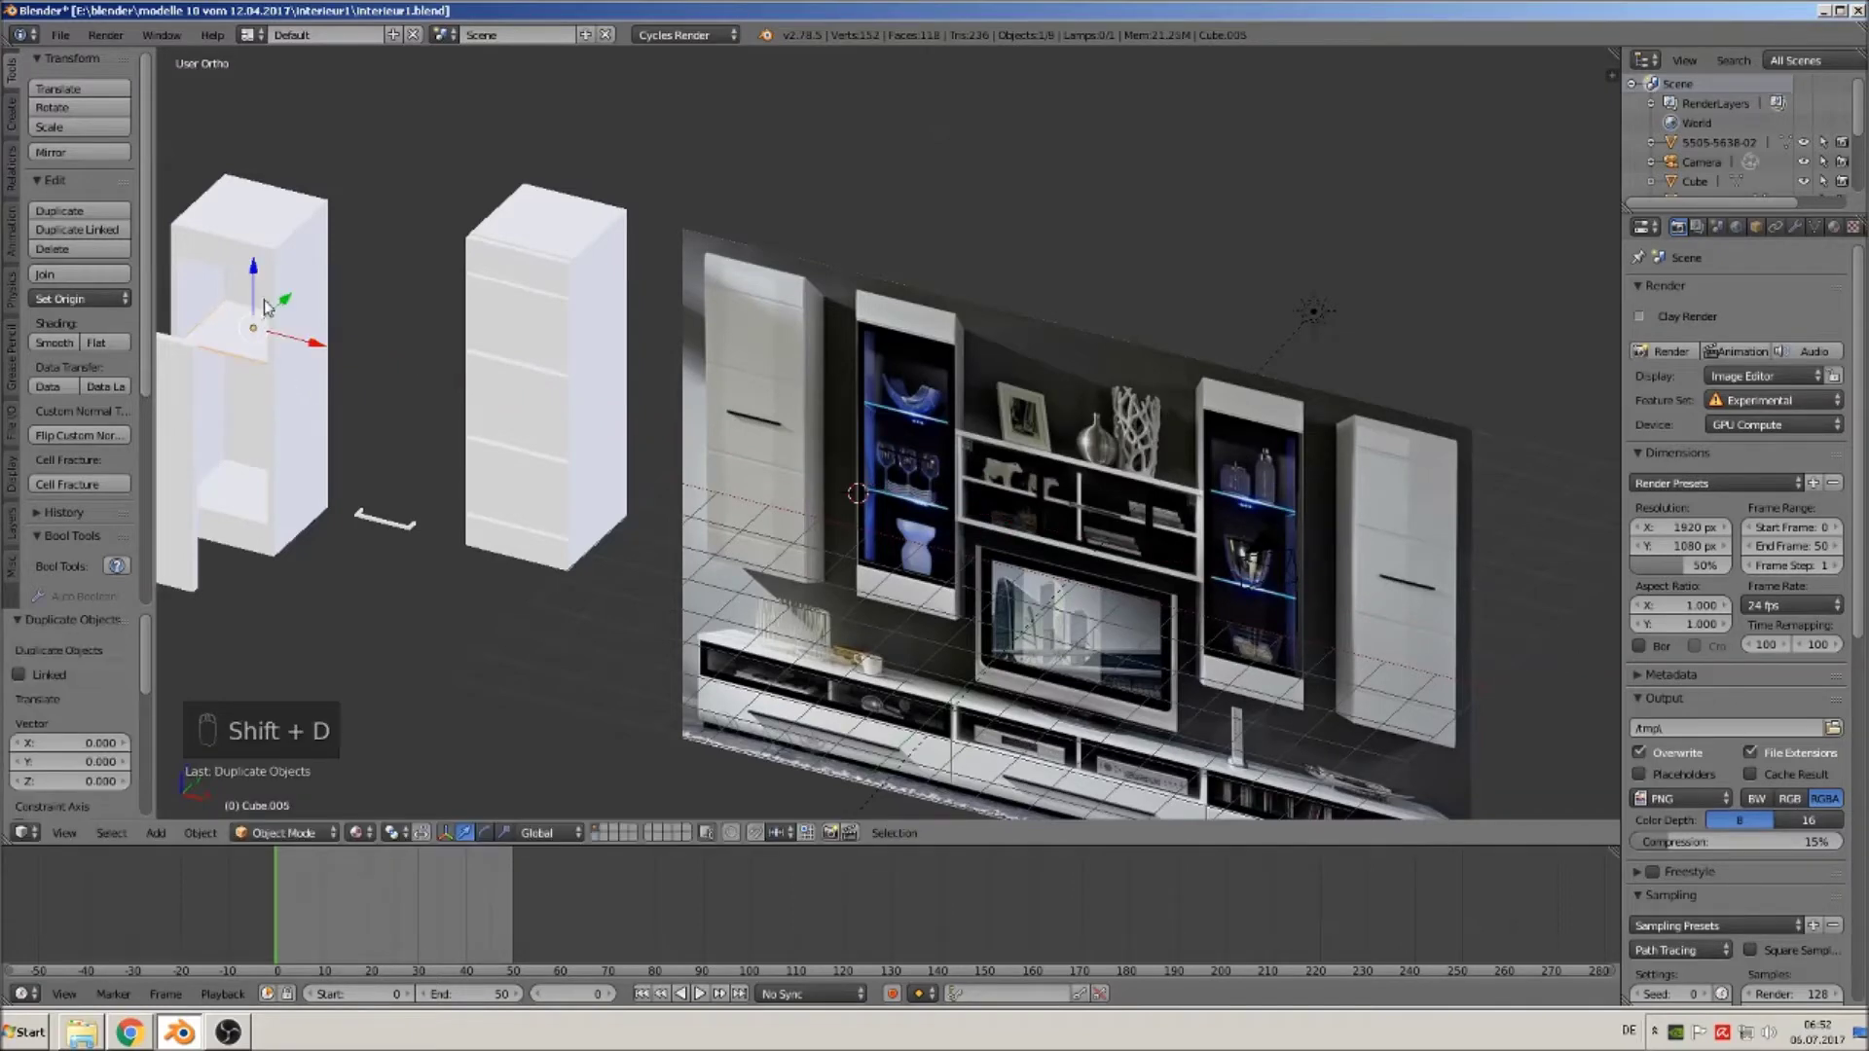
pyautogui.press('z')
pyautogui.click(263, 344)
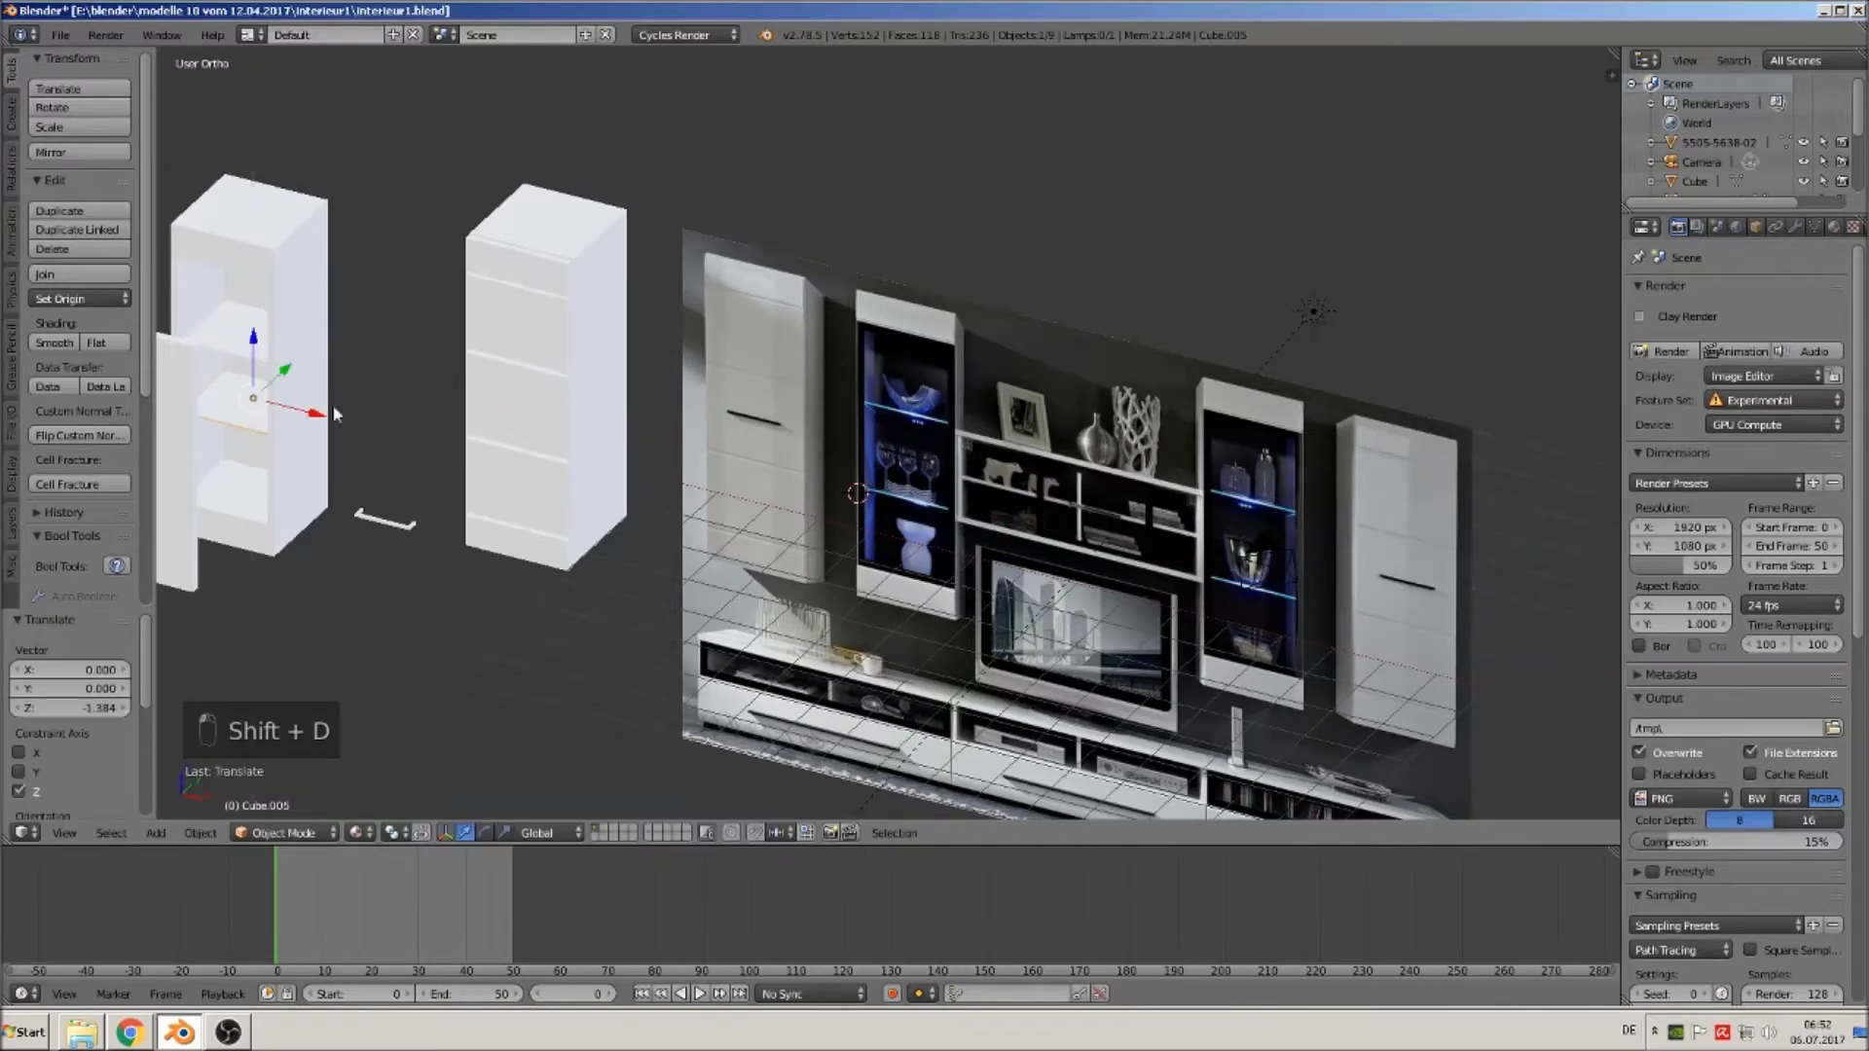
# In front view, place the 3D cursor on the top board of the reference's central shelf unit and add a cube there.
pyautogui.press('KP_1')
pyautogui.scroll(8, 1398, 536)
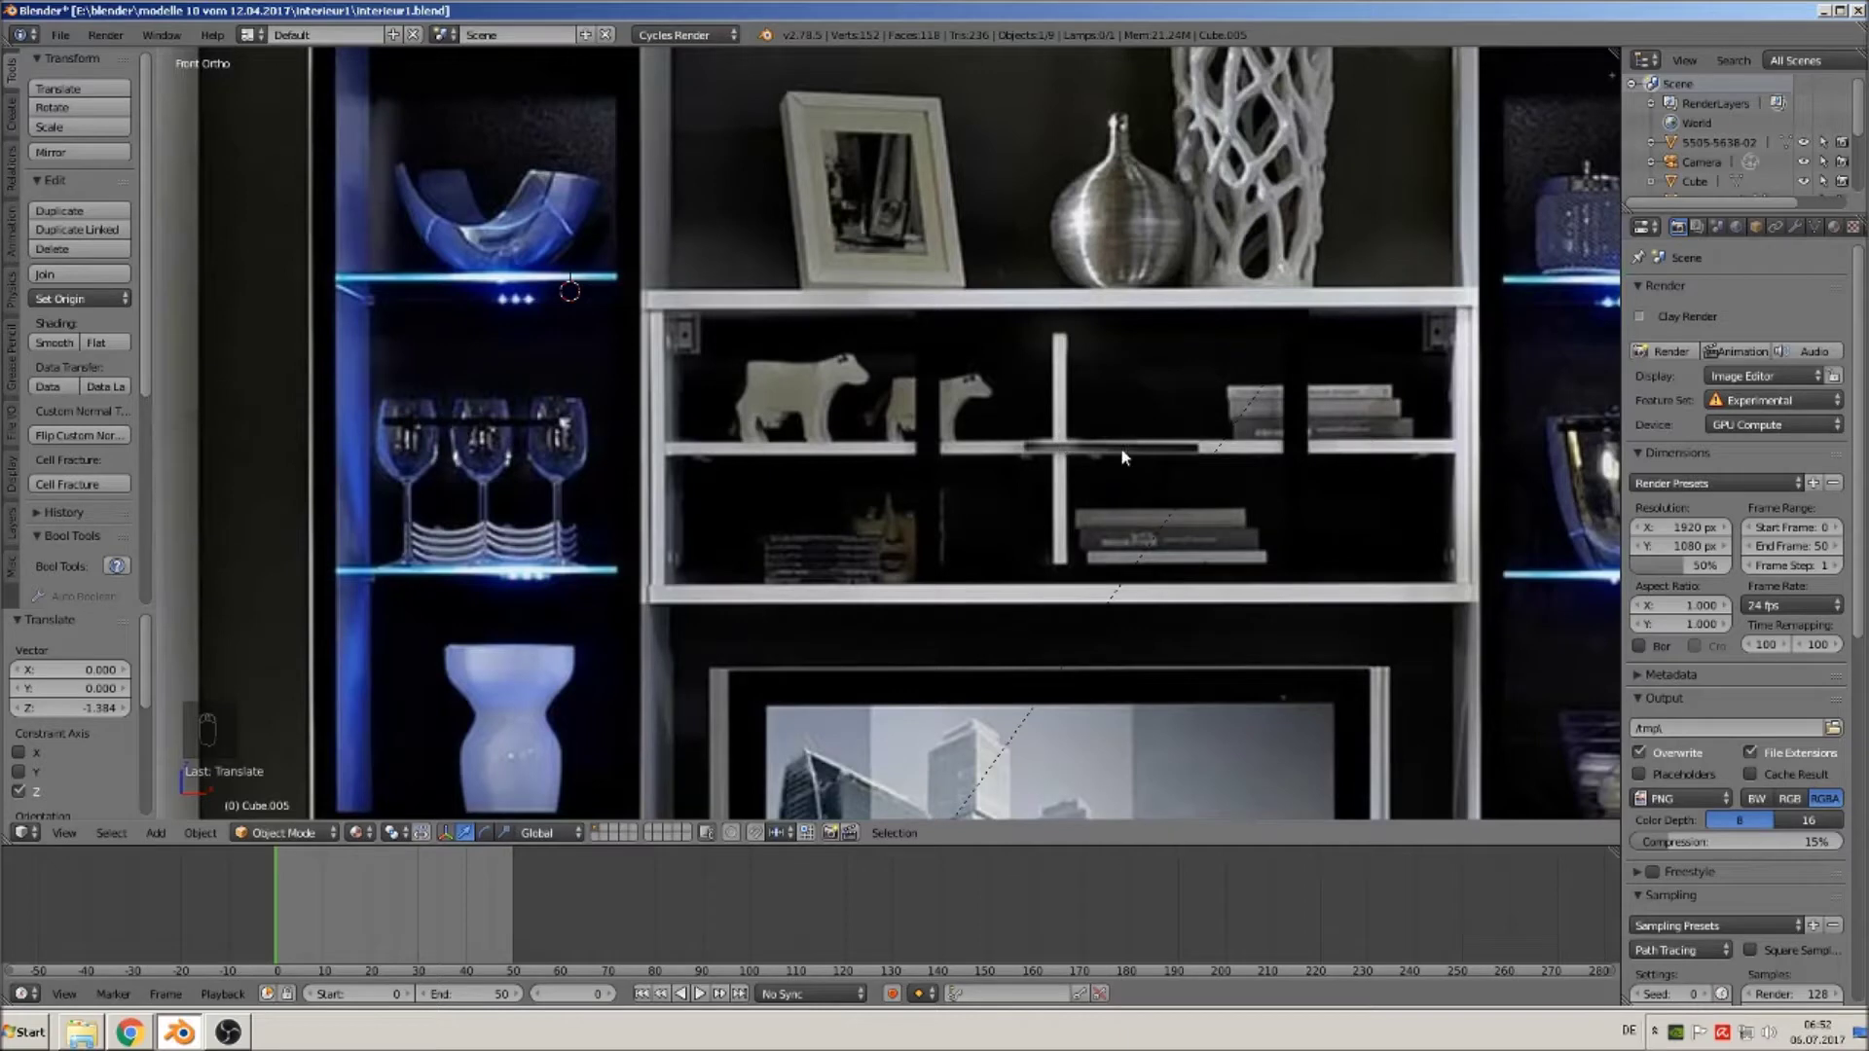
pyautogui.click(1047, 290)
pyautogui.click(156, 833)
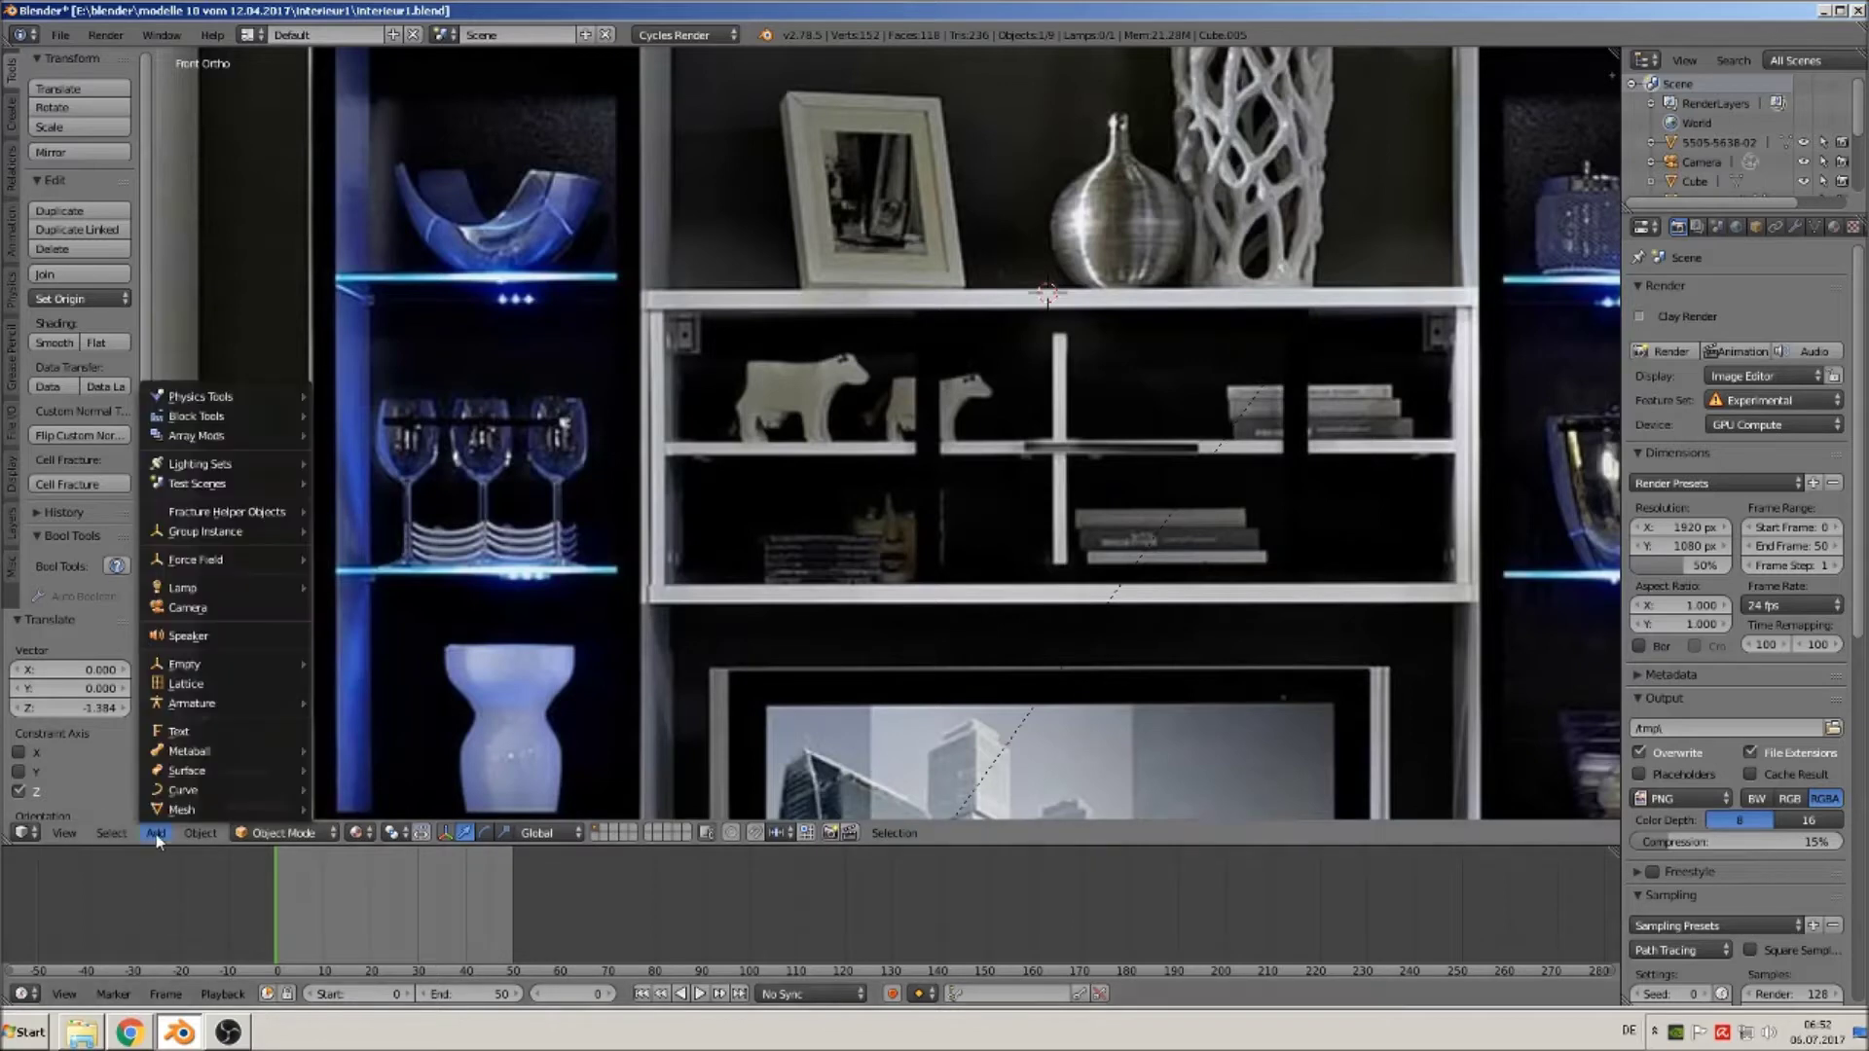
pyautogui.moveTo(181, 812)
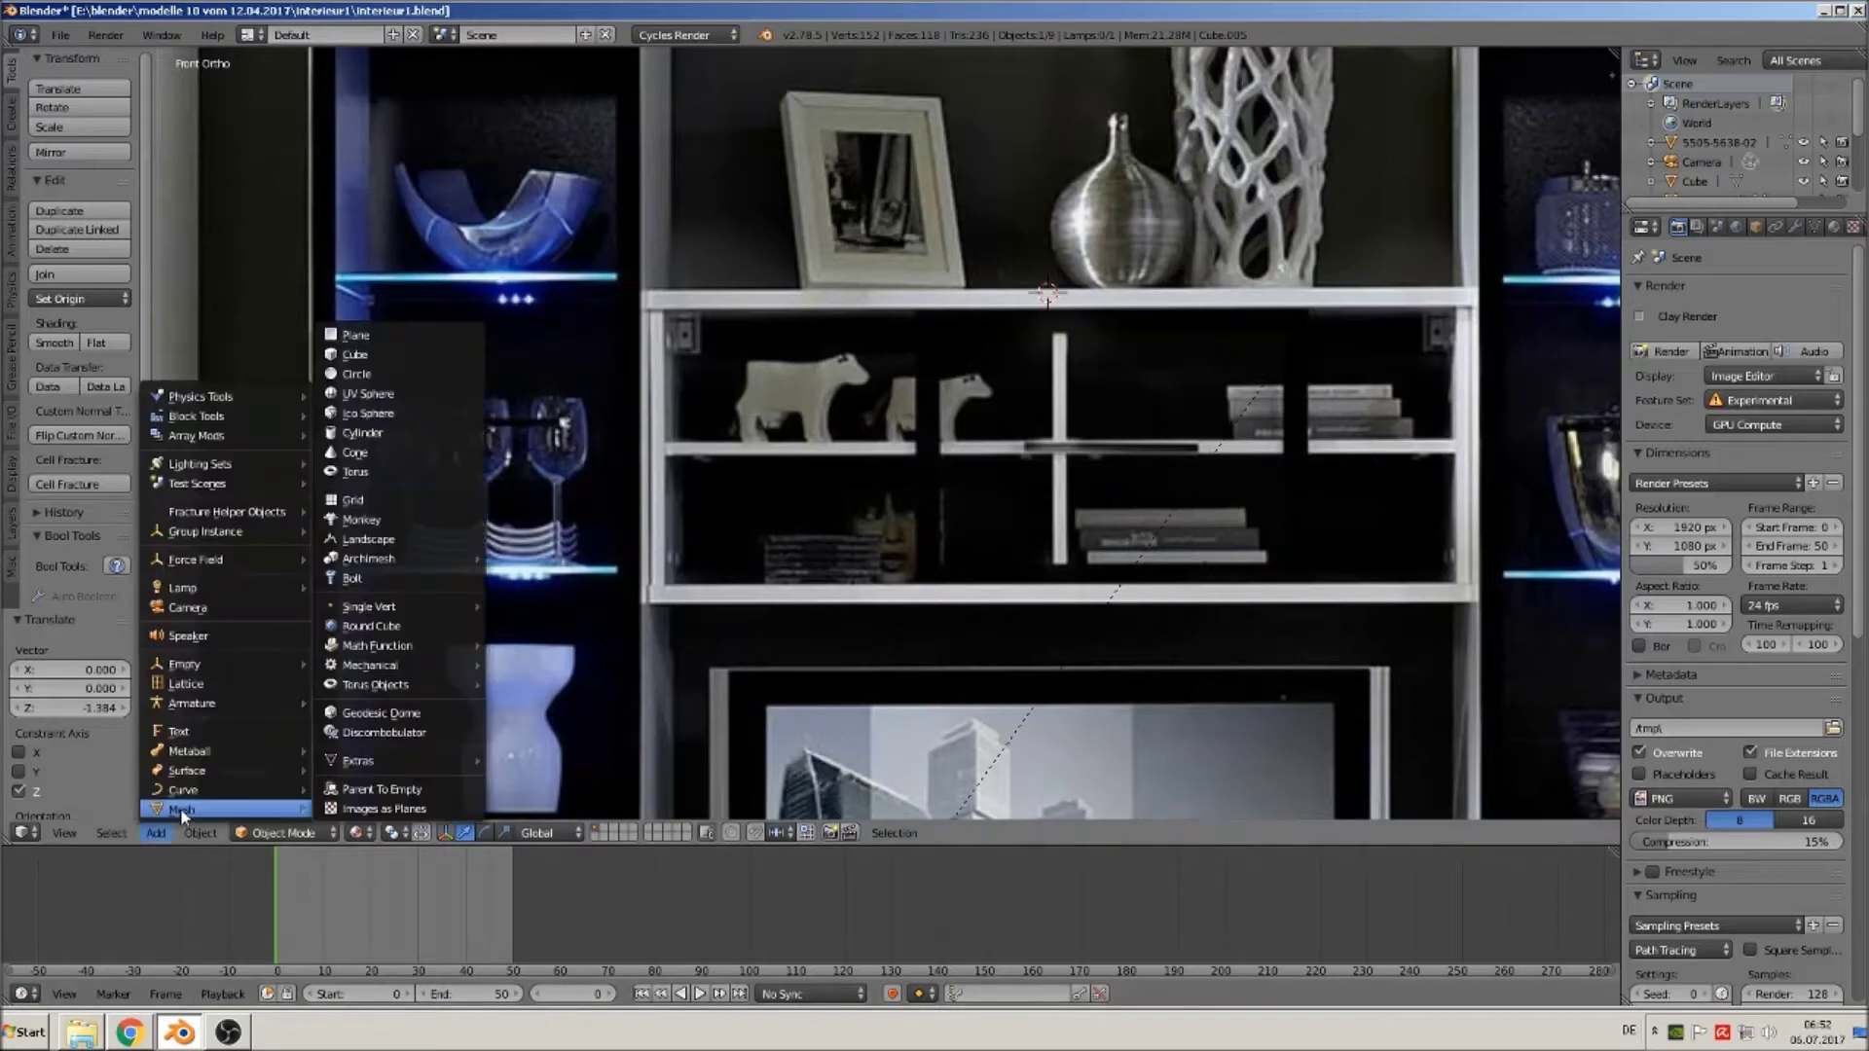
pyautogui.click(401, 356)
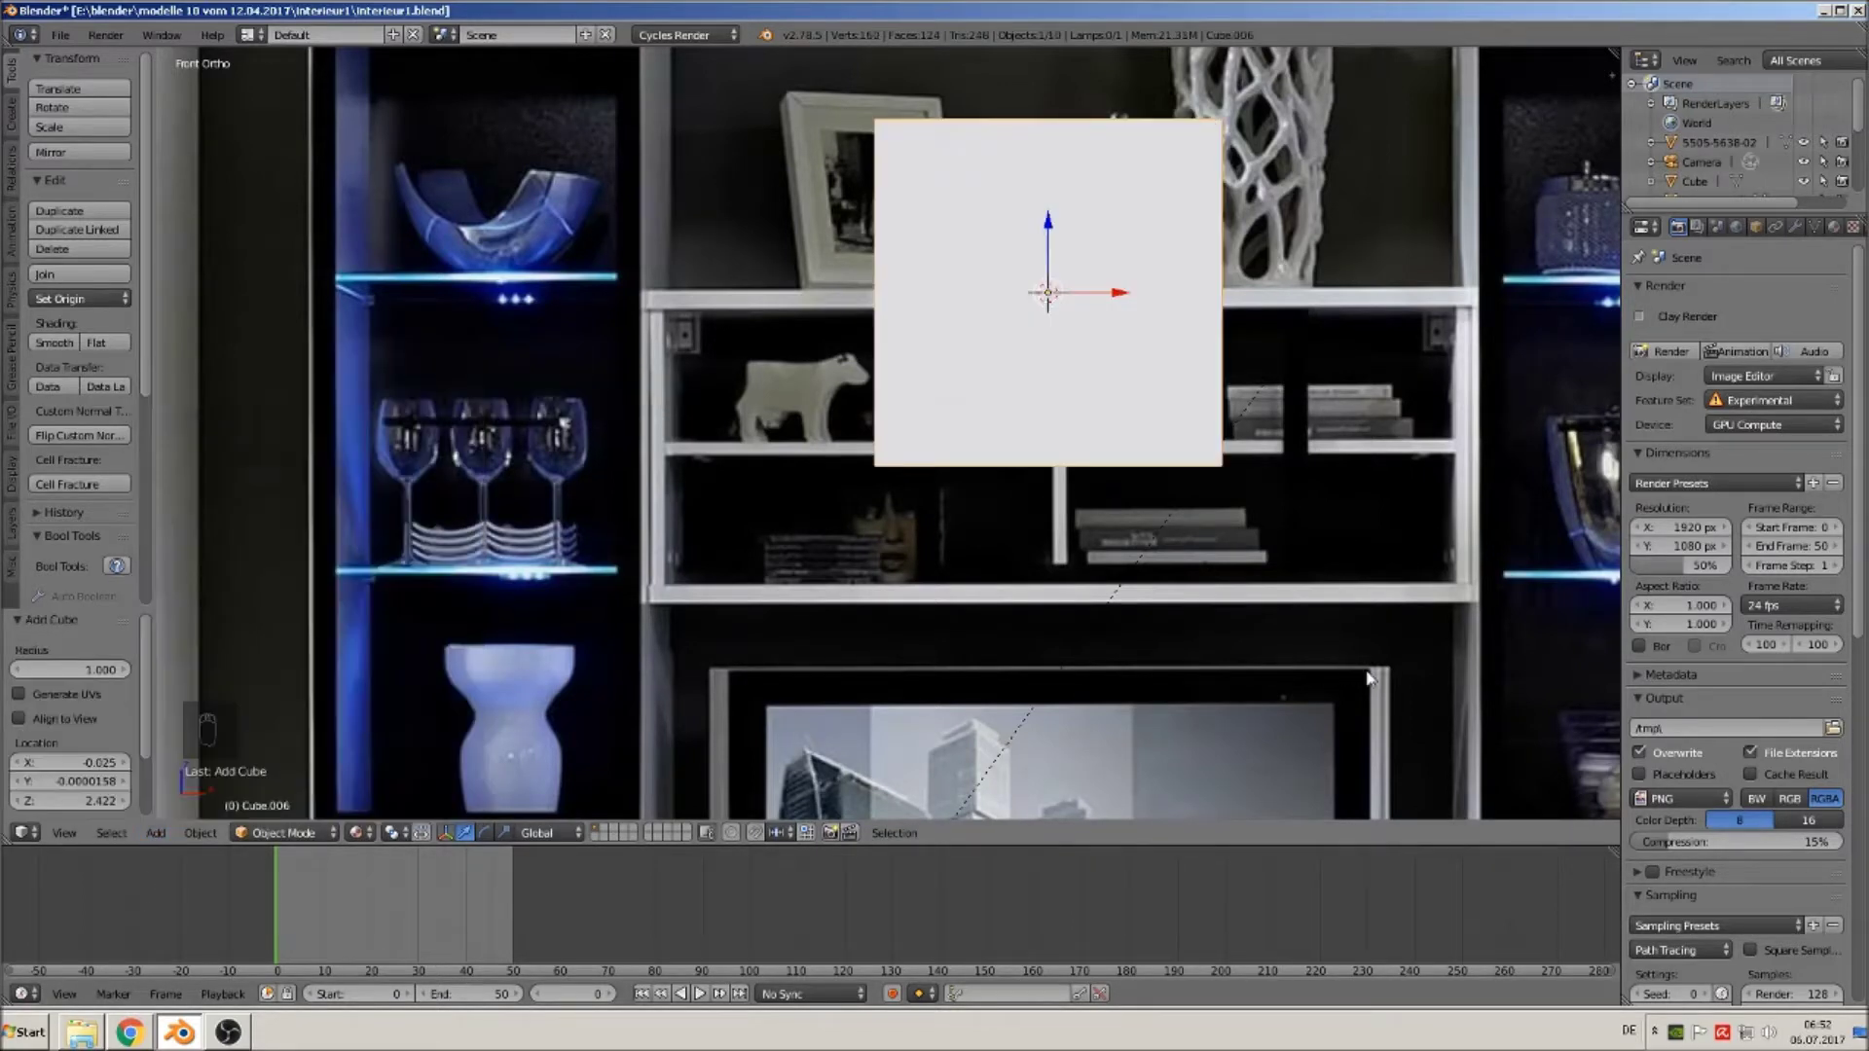
# Flatten the cube along Z to the top board's thickness and move it -0.045 along Z onto the board in the reference.
pyautogui.press('s')
pyautogui.press('z')
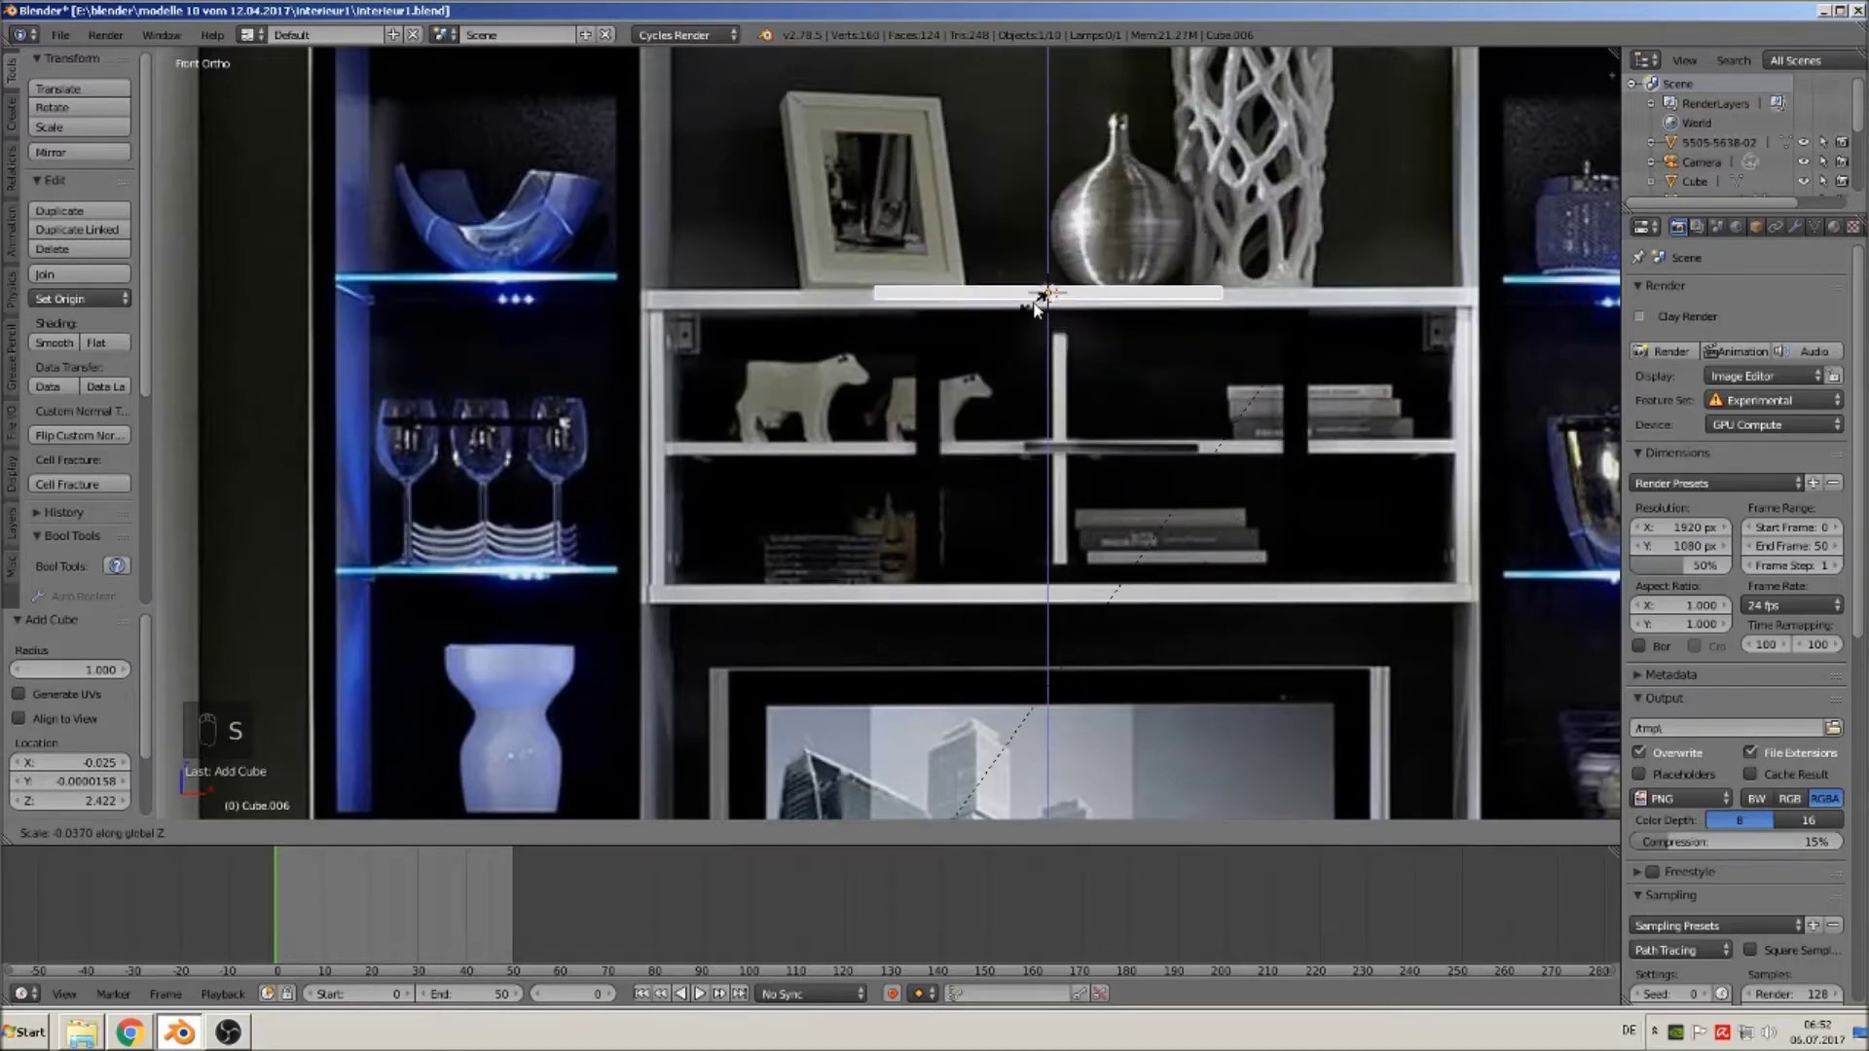
pyautogui.click(1036, 307)
pyautogui.press('g')
pyautogui.press('z')
pyautogui.click(1024, 365)
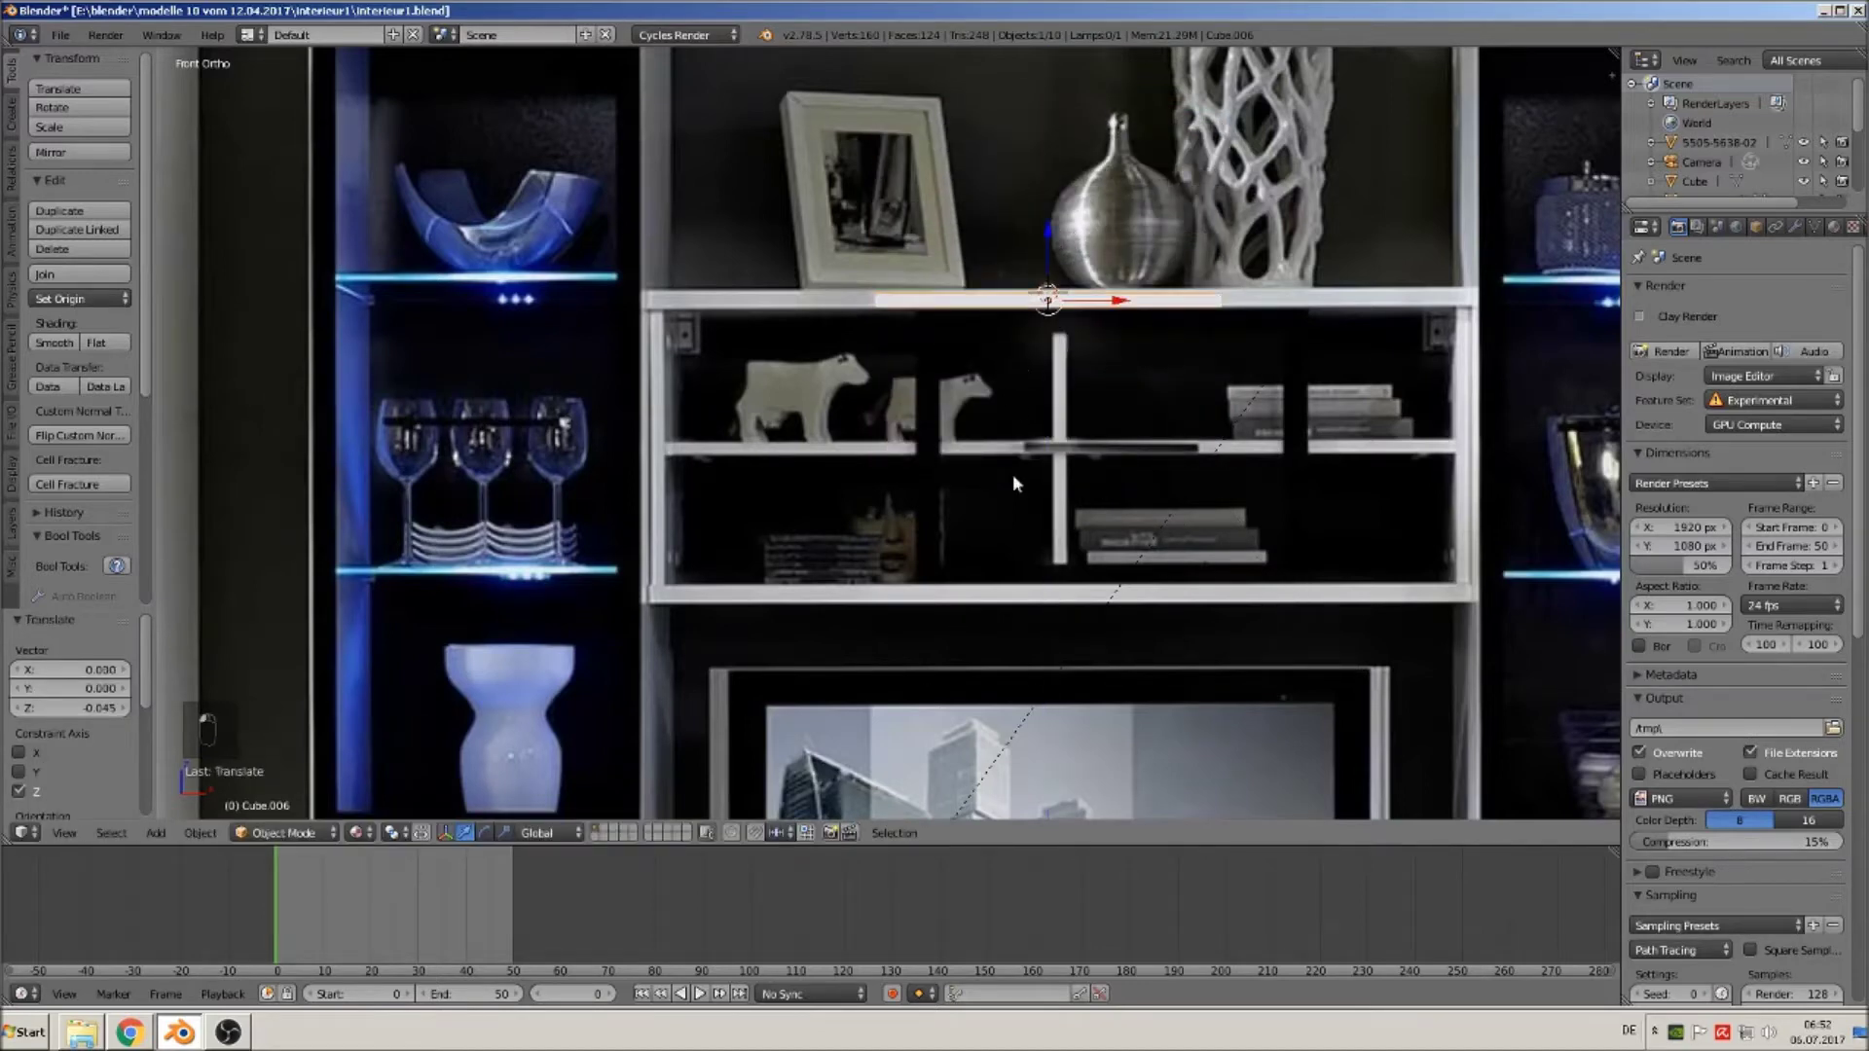
# Stretch the flattened board along X to the width of the central shelf unit and fine-tune its height.
pyautogui.press('s')
pyautogui.press('x')
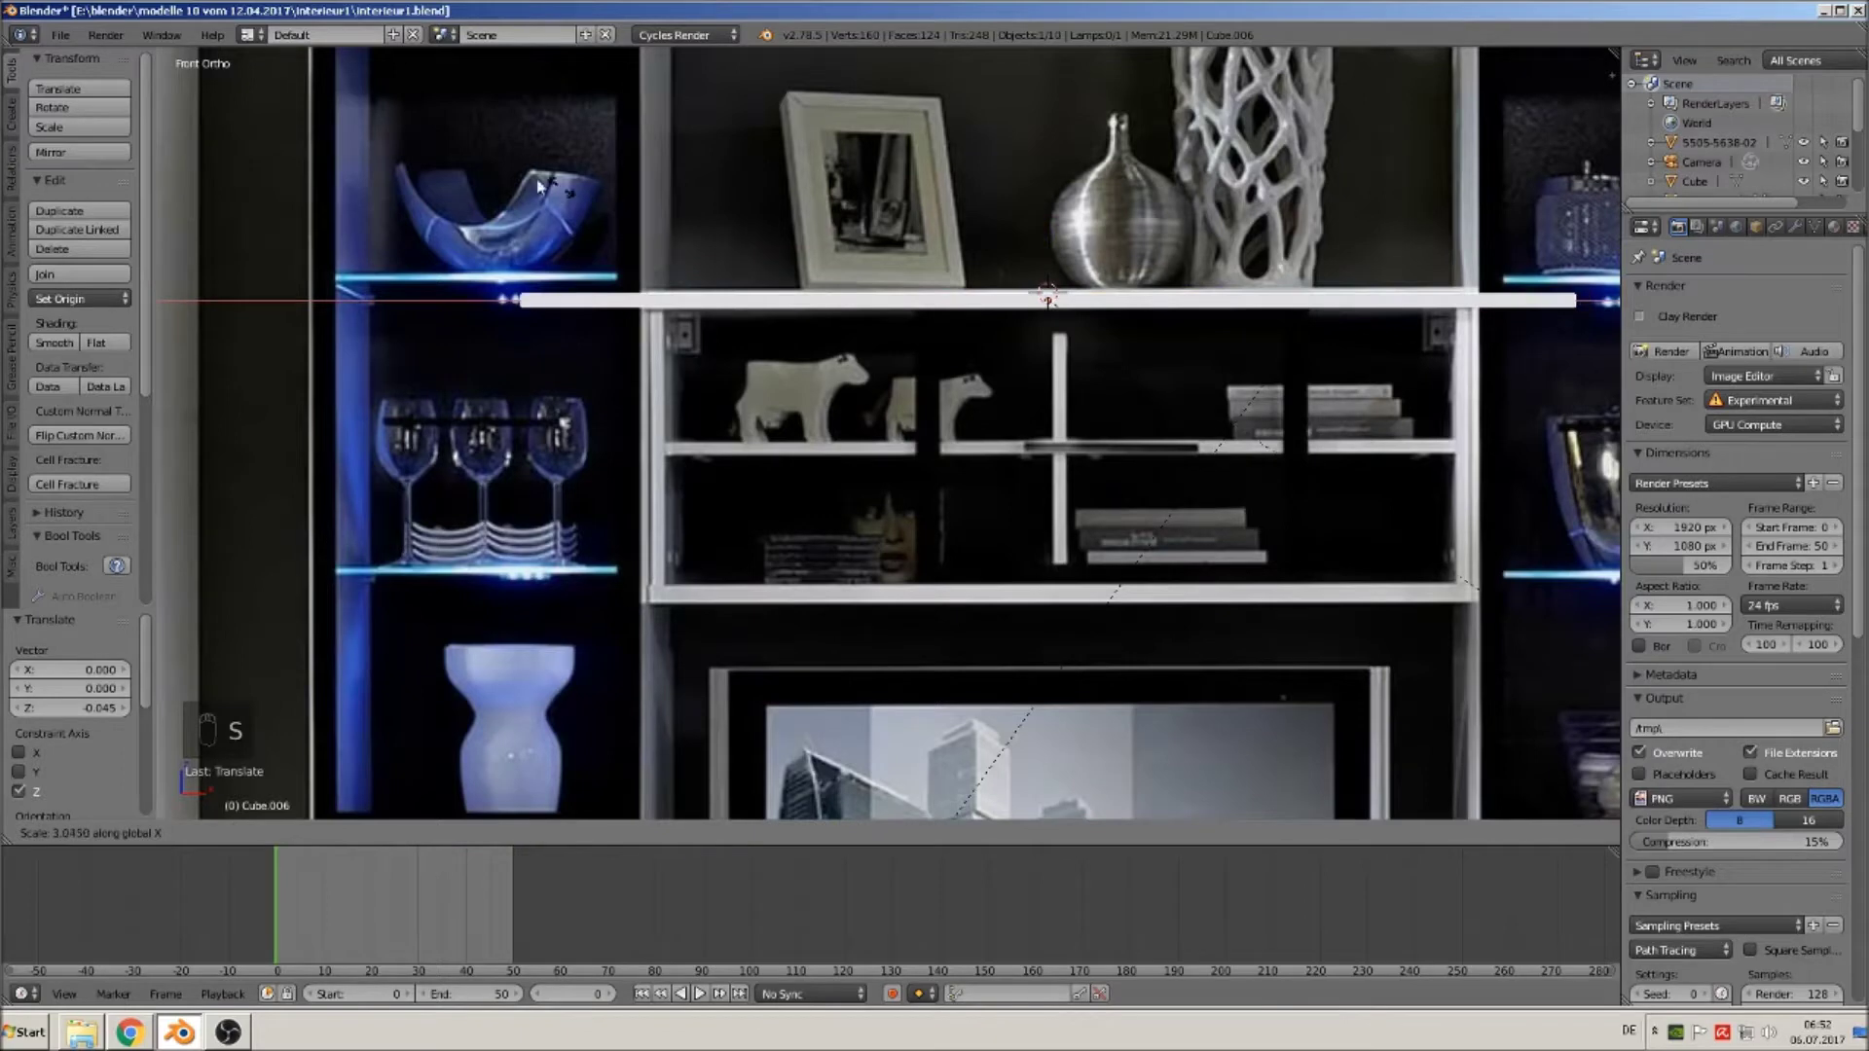
pyautogui.click(300, 126)
pyautogui.moveTo(1107, 303); pyautogui.dragTo(1108, 309)
# Move the board -1.243 along Y in front of the reference image and scale its depth by 0.494 along Y.
pyautogui.scroll(2, 852, 380)
pyautogui.moveTo(853, 380); pyautogui.dragTo(892, 422, button='middle')
pyautogui.moveTo(1008, 241); pyautogui.dragTo(1252, 571)
pyautogui.keyDown('shift'); pyautogui.moveTo(1252, 571); pyautogui.dragTo(1203, 568, button='middle'); pyautogui.keyUp('shift')
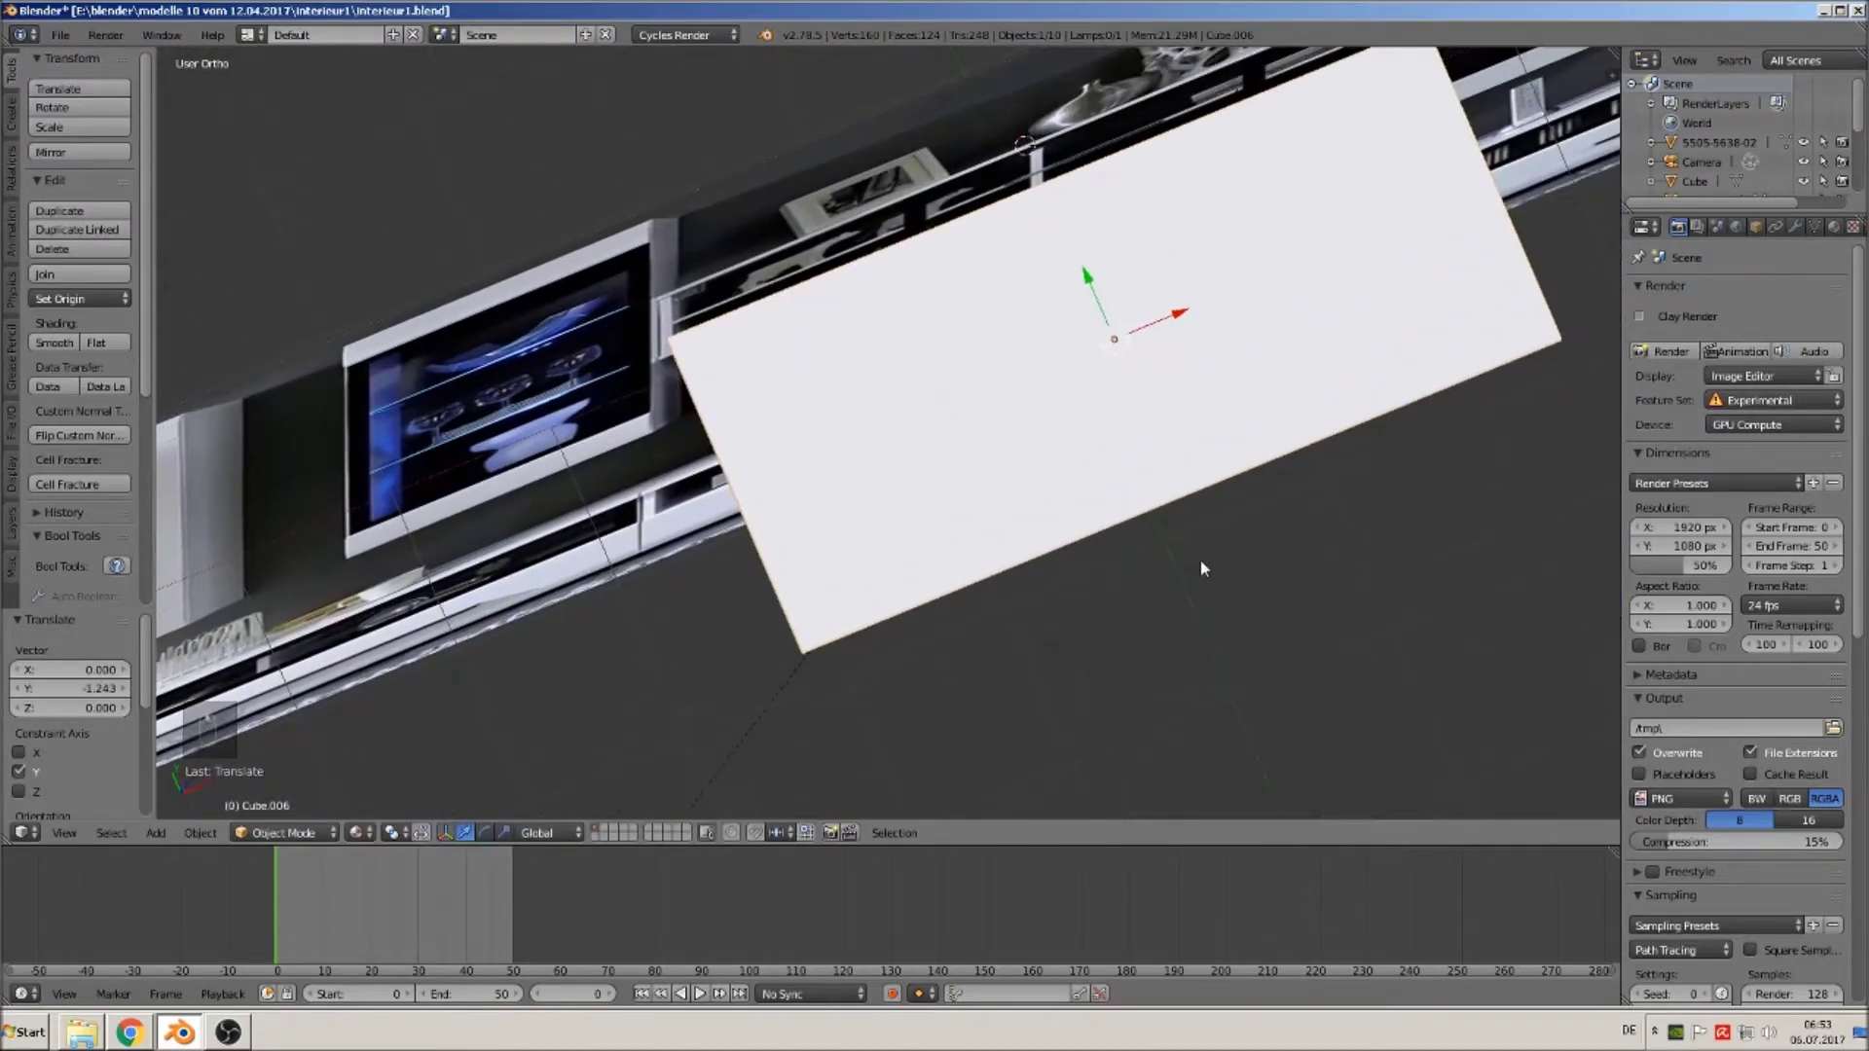
pyautogui.press('s')
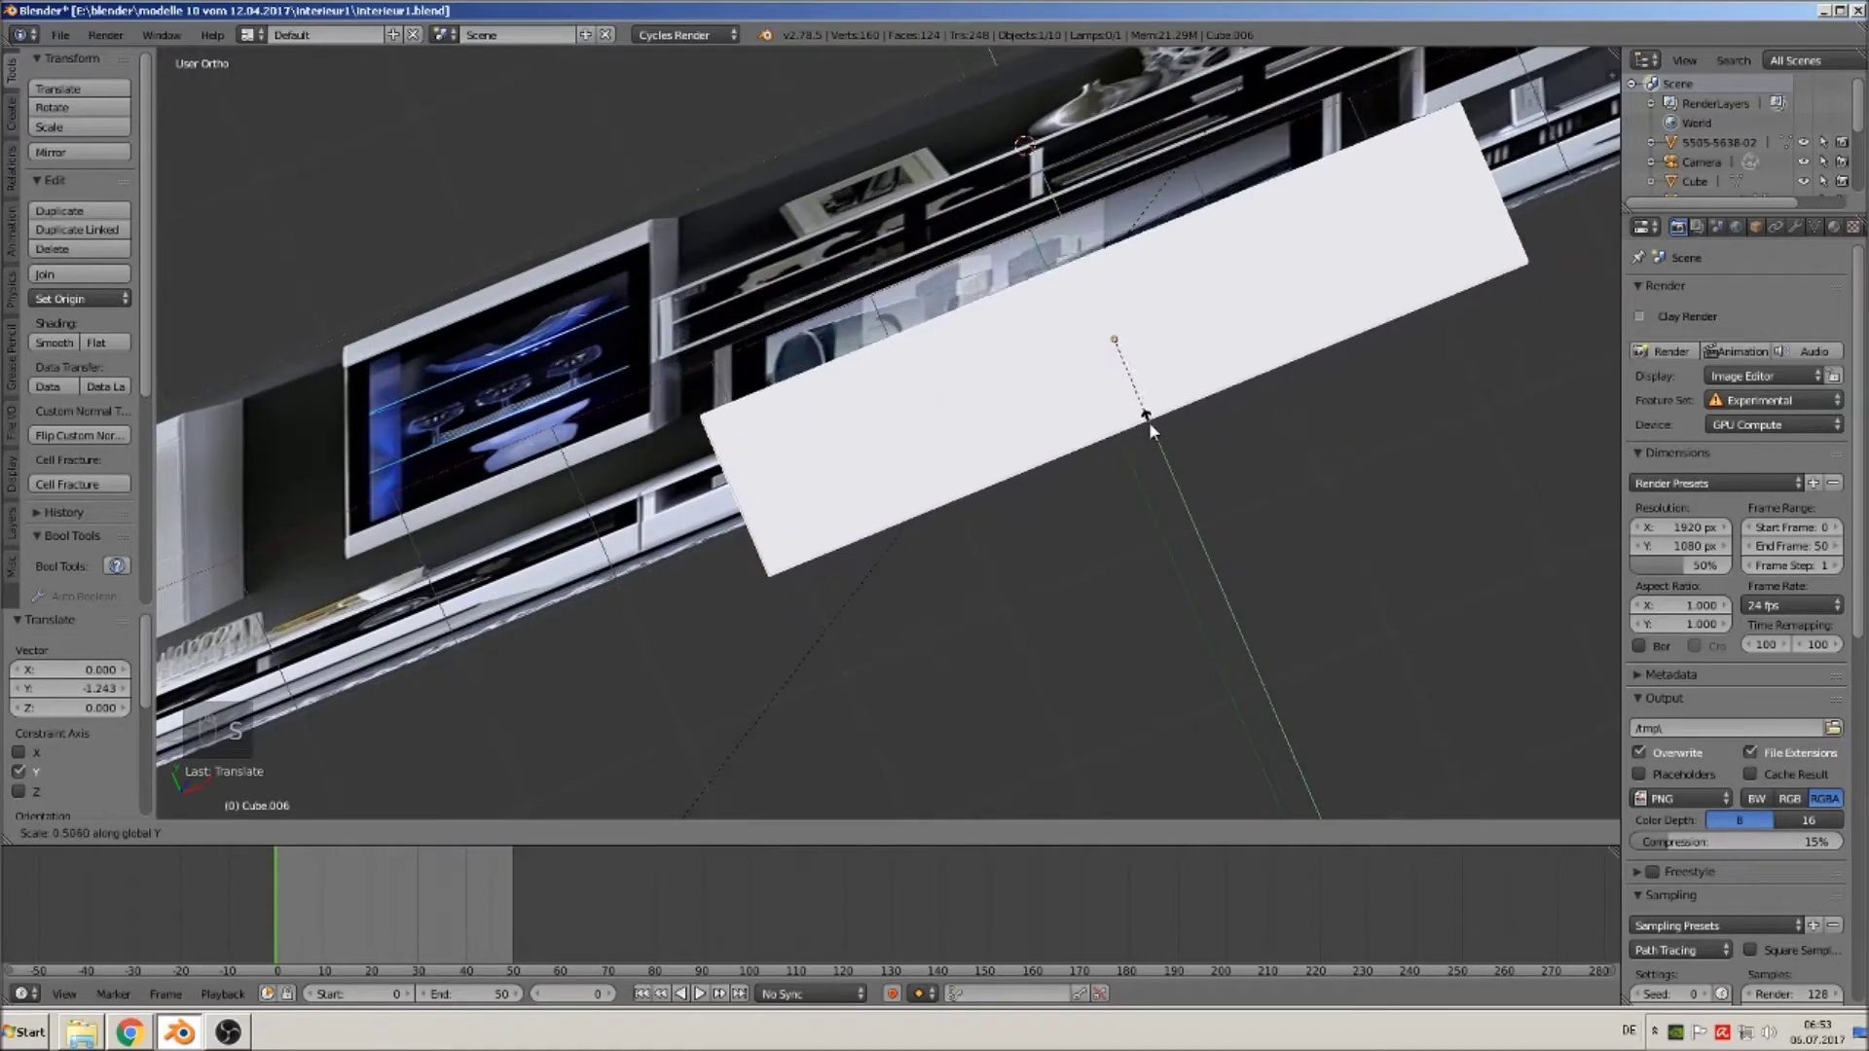
pyautogui.click(1150, 423)
# Add two crosswise loop cuts to the board and spread them by 2.970 along X to its outer ends.
pyautogui.scroll(2, 1075, 461)
pyautogui.moveTo(1074, 462); pyautogui.dragTo(963, 401, button='middle')
pyautogui.scroll(-2, 1181, 327)
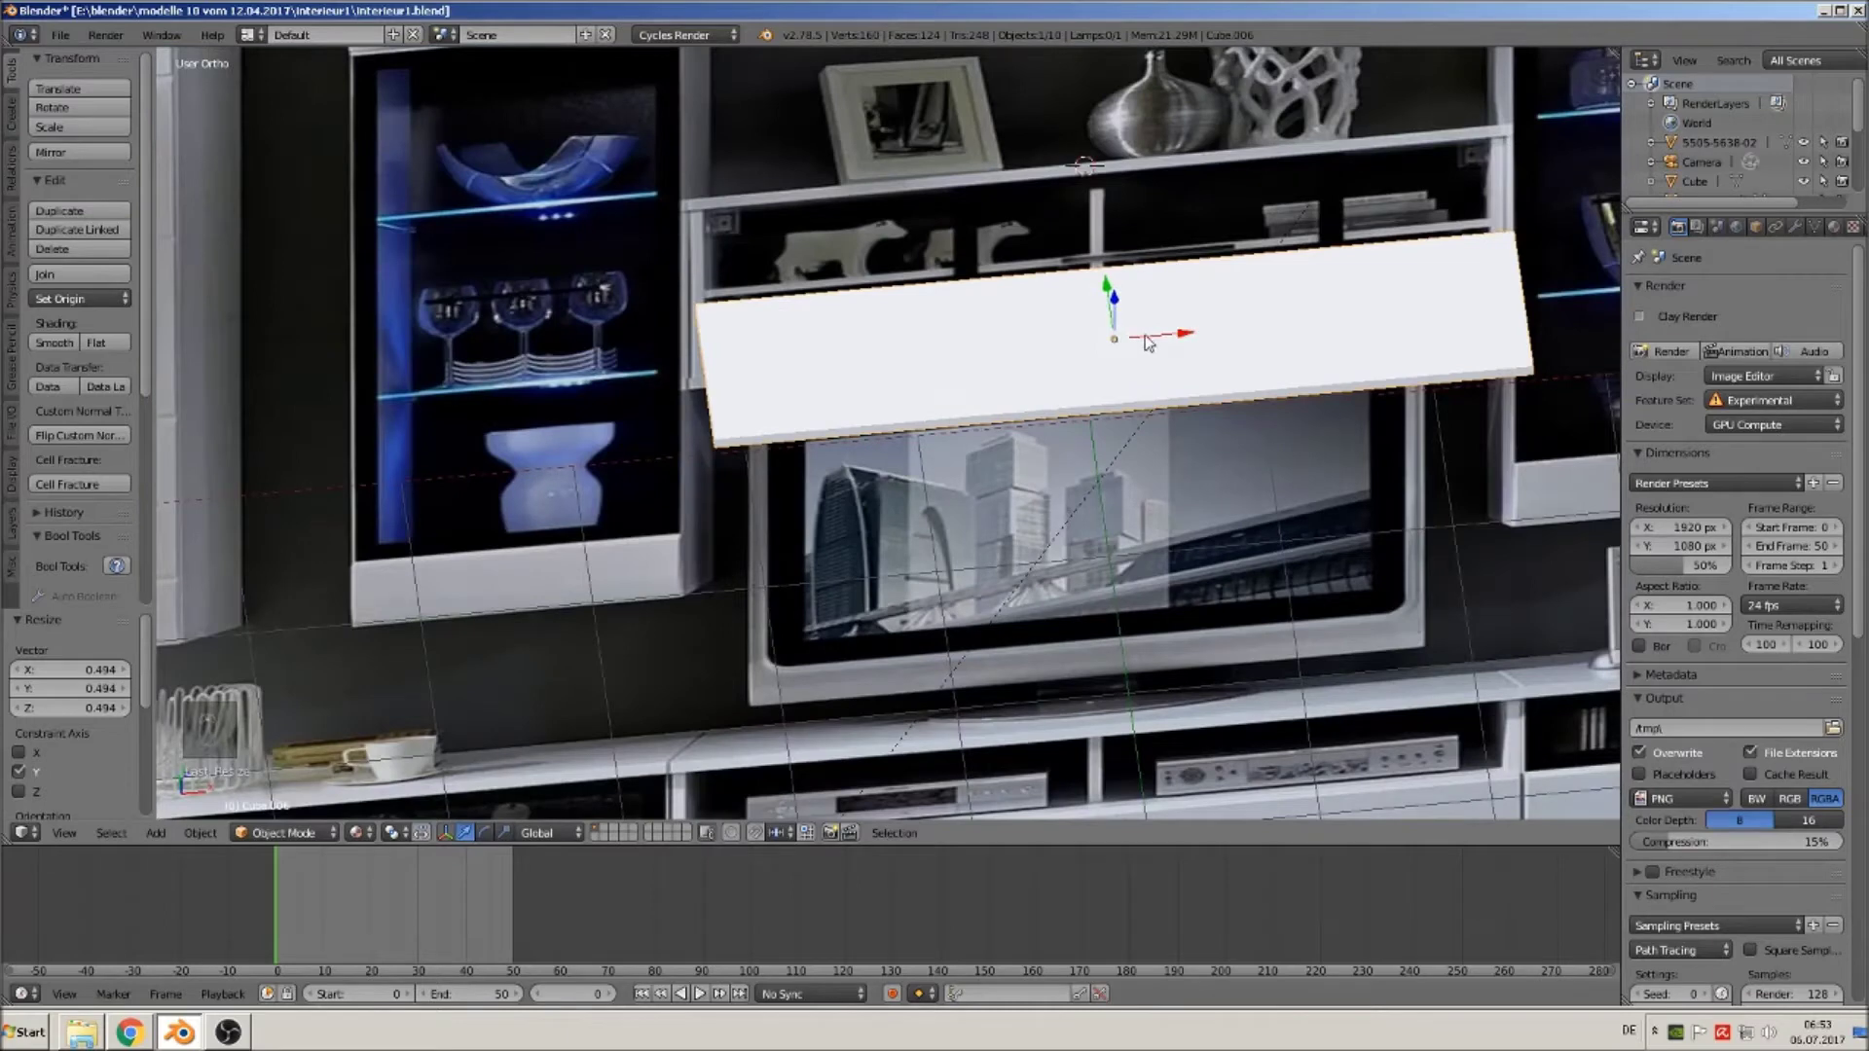
pyautogui.press('Tab')
pyautogui.hotkey('ctrl', 'r')
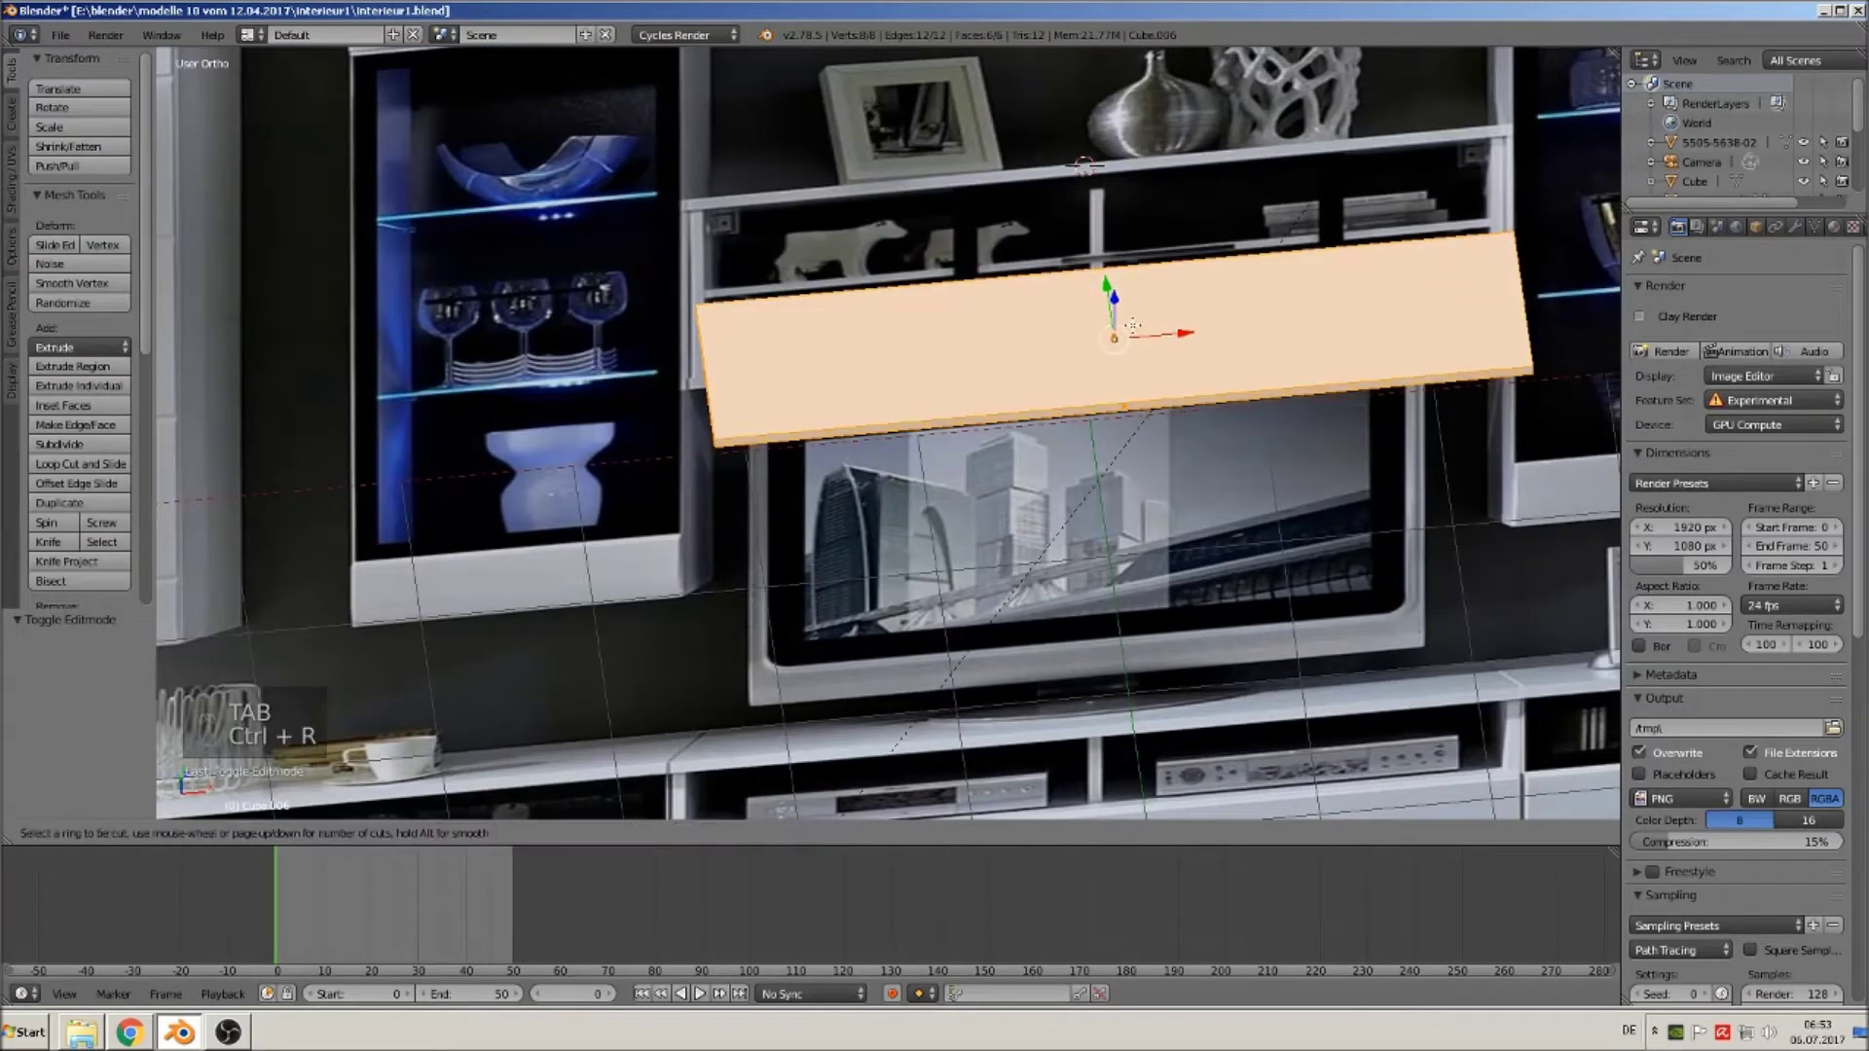
pyautogui.scroll(1, 1043, 306)
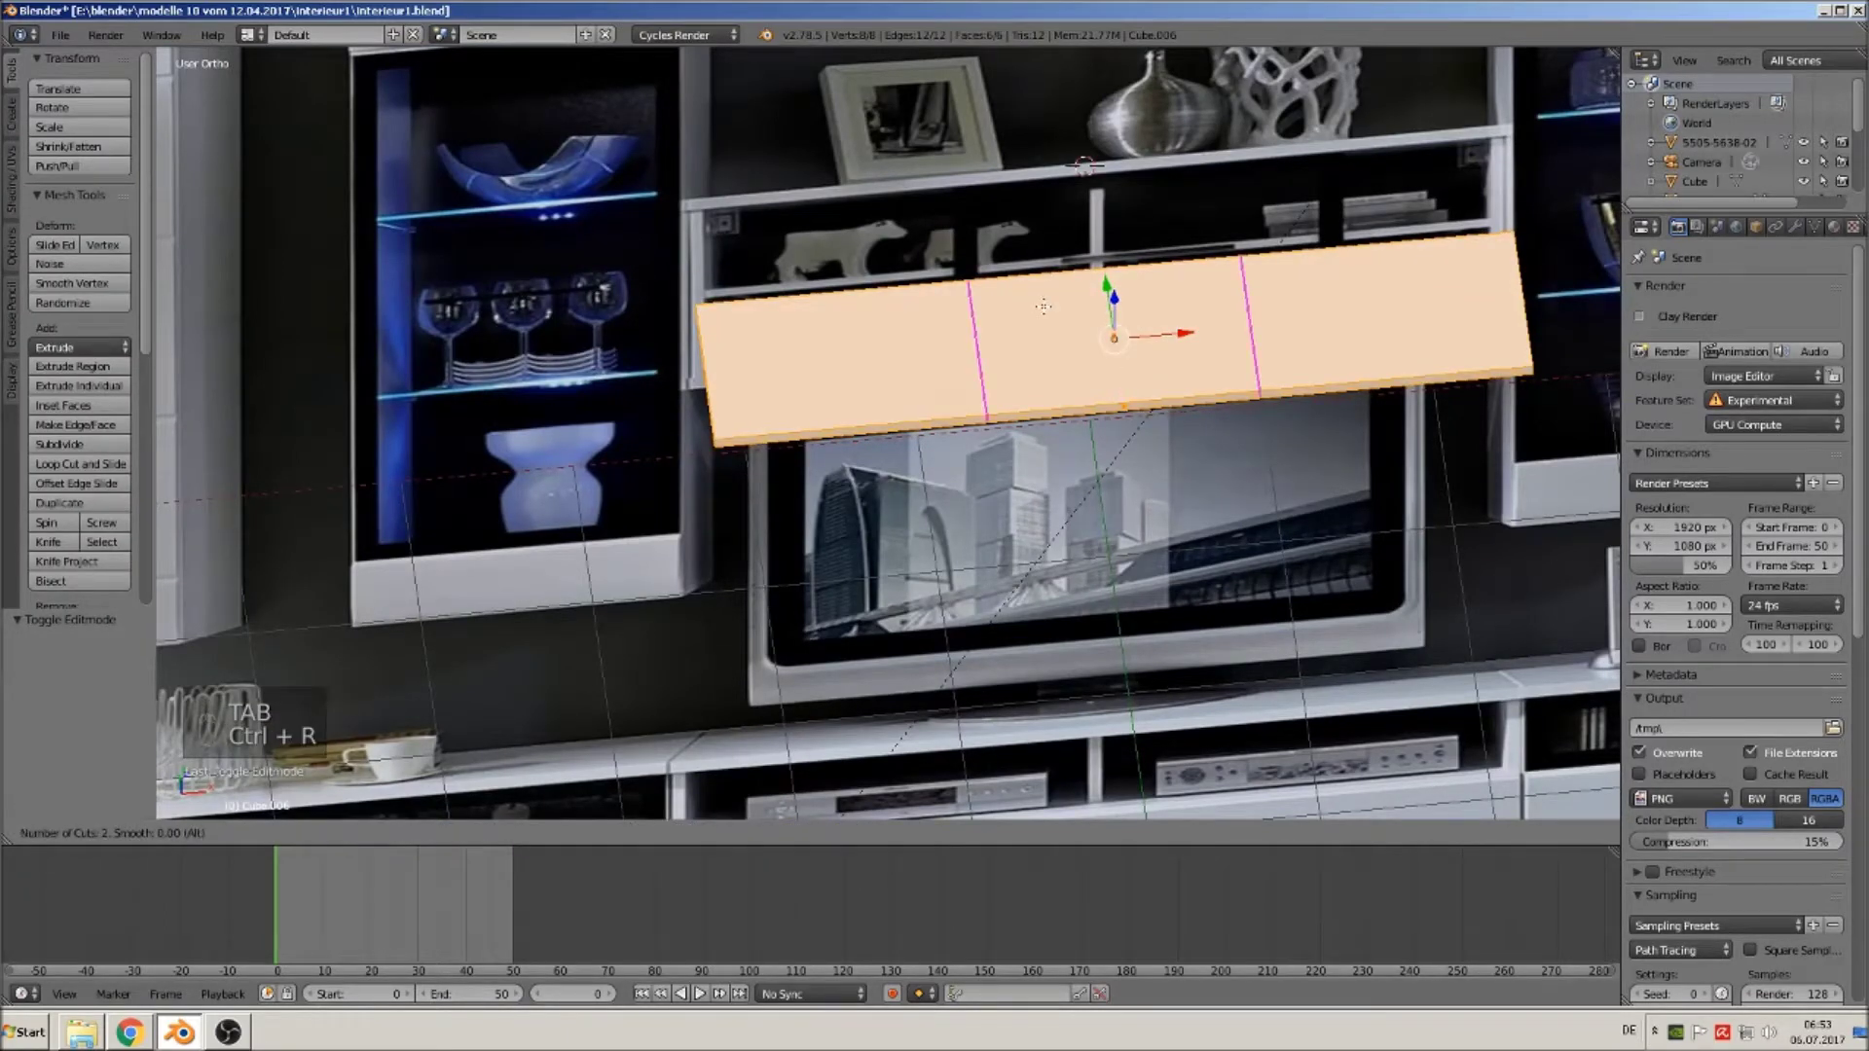
pyautogui.click(1044, 305)
pyautogui.rightClick(1151, 453)
pyautogui.press('s')
pyautogui.press('x')
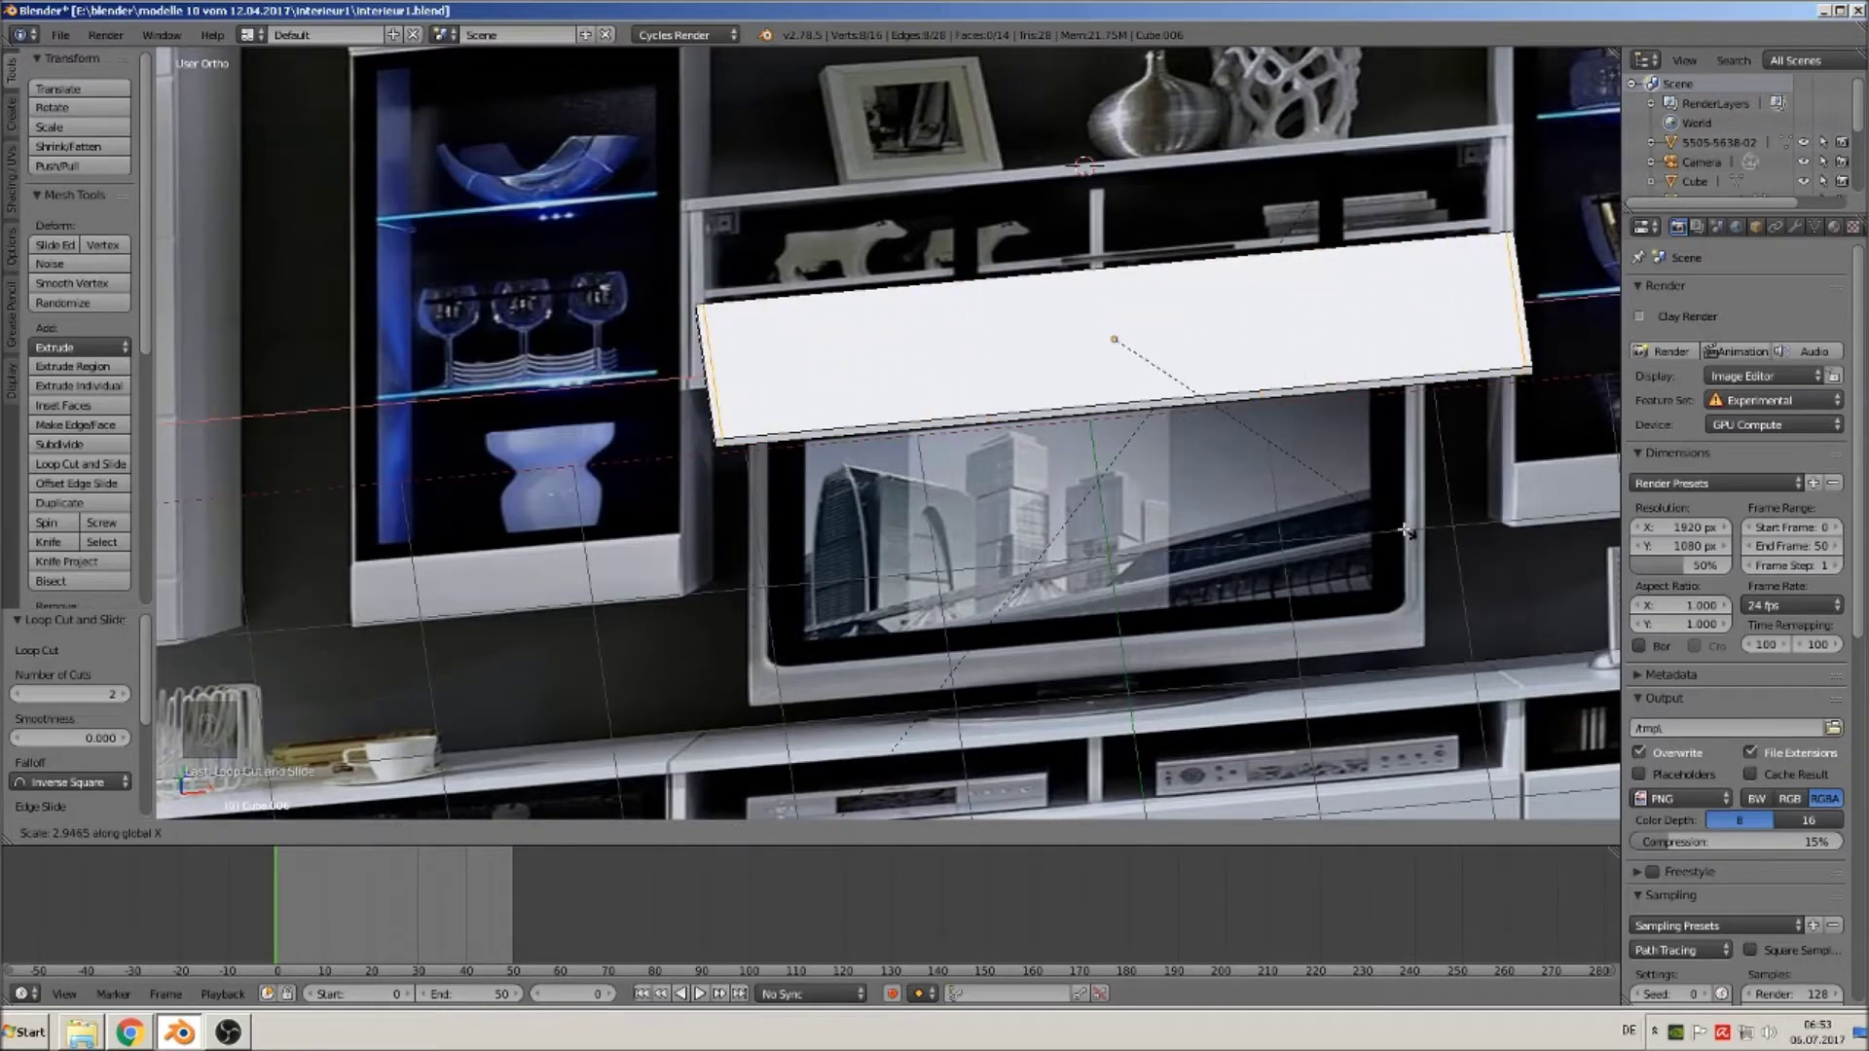
pyautogui.click(1317, 494)
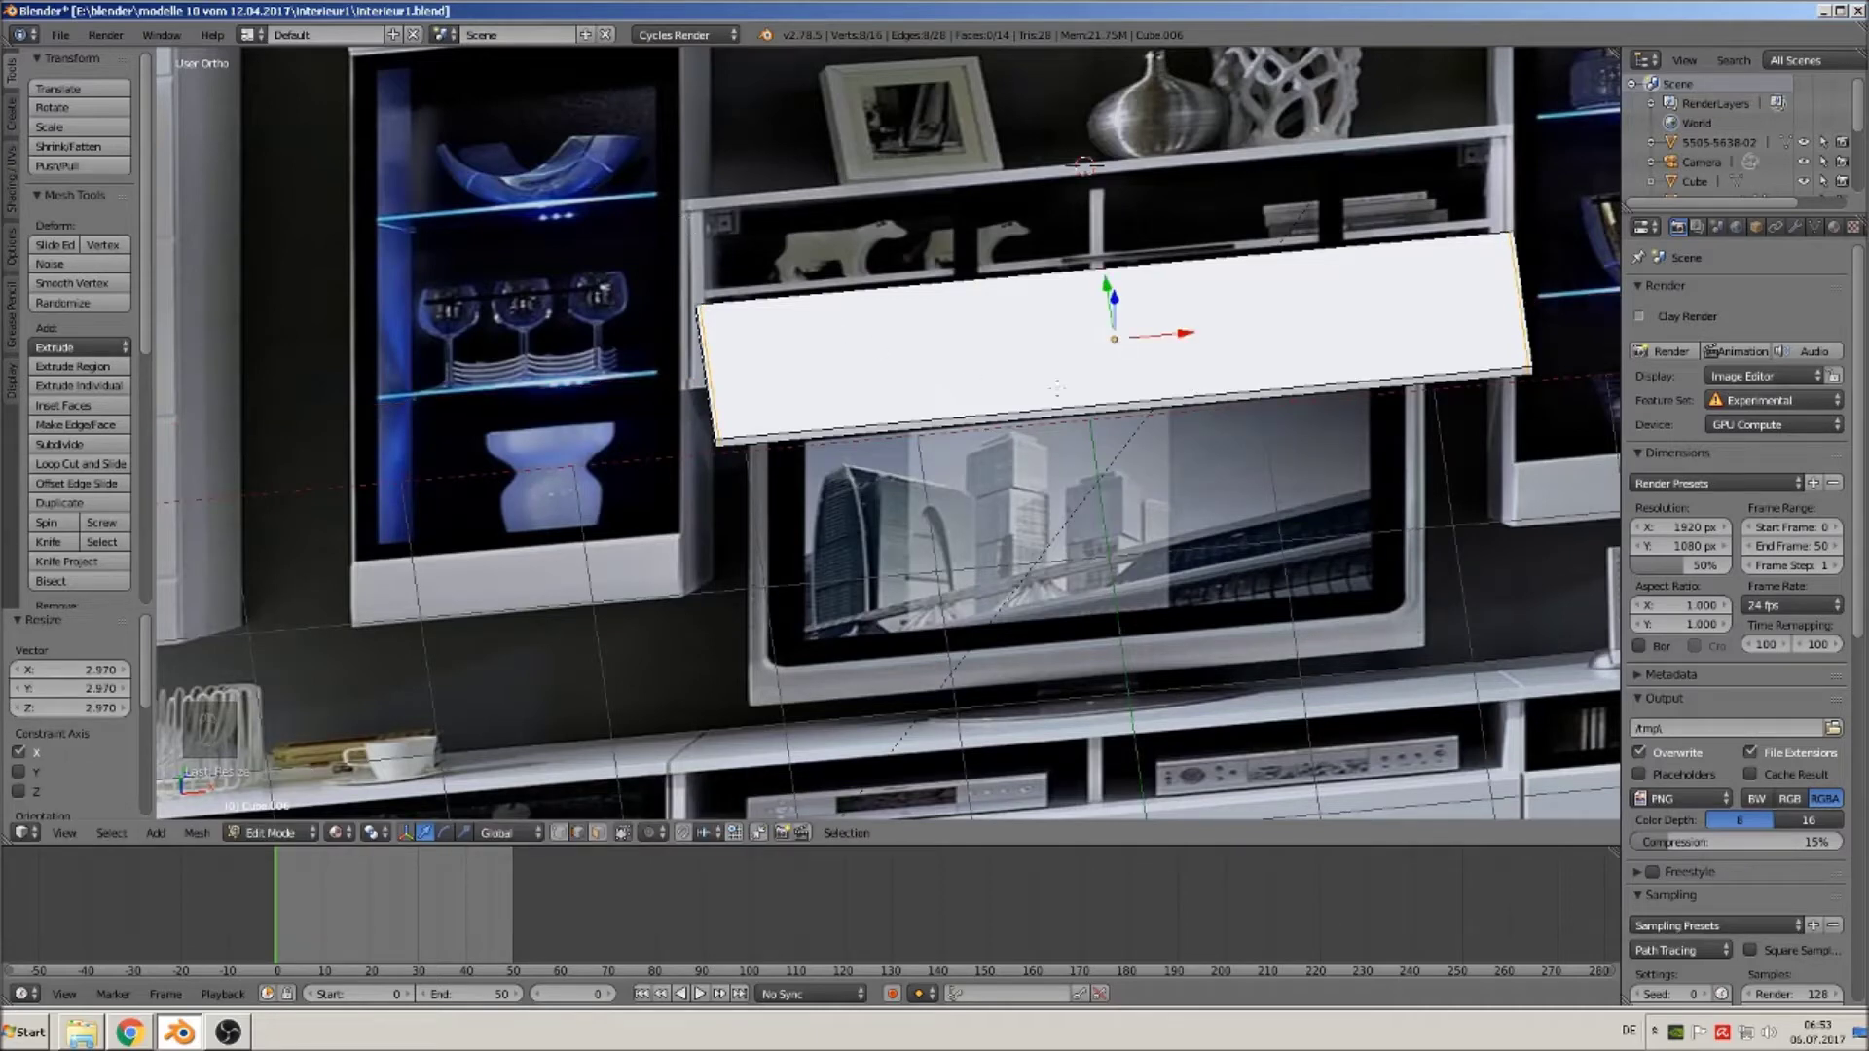
# Add two more crosswise loop cuts between the outer ones and spread them by 2.912 along X for the side panel thickness.
pyautogui.hotkey('ctrl', 'r')
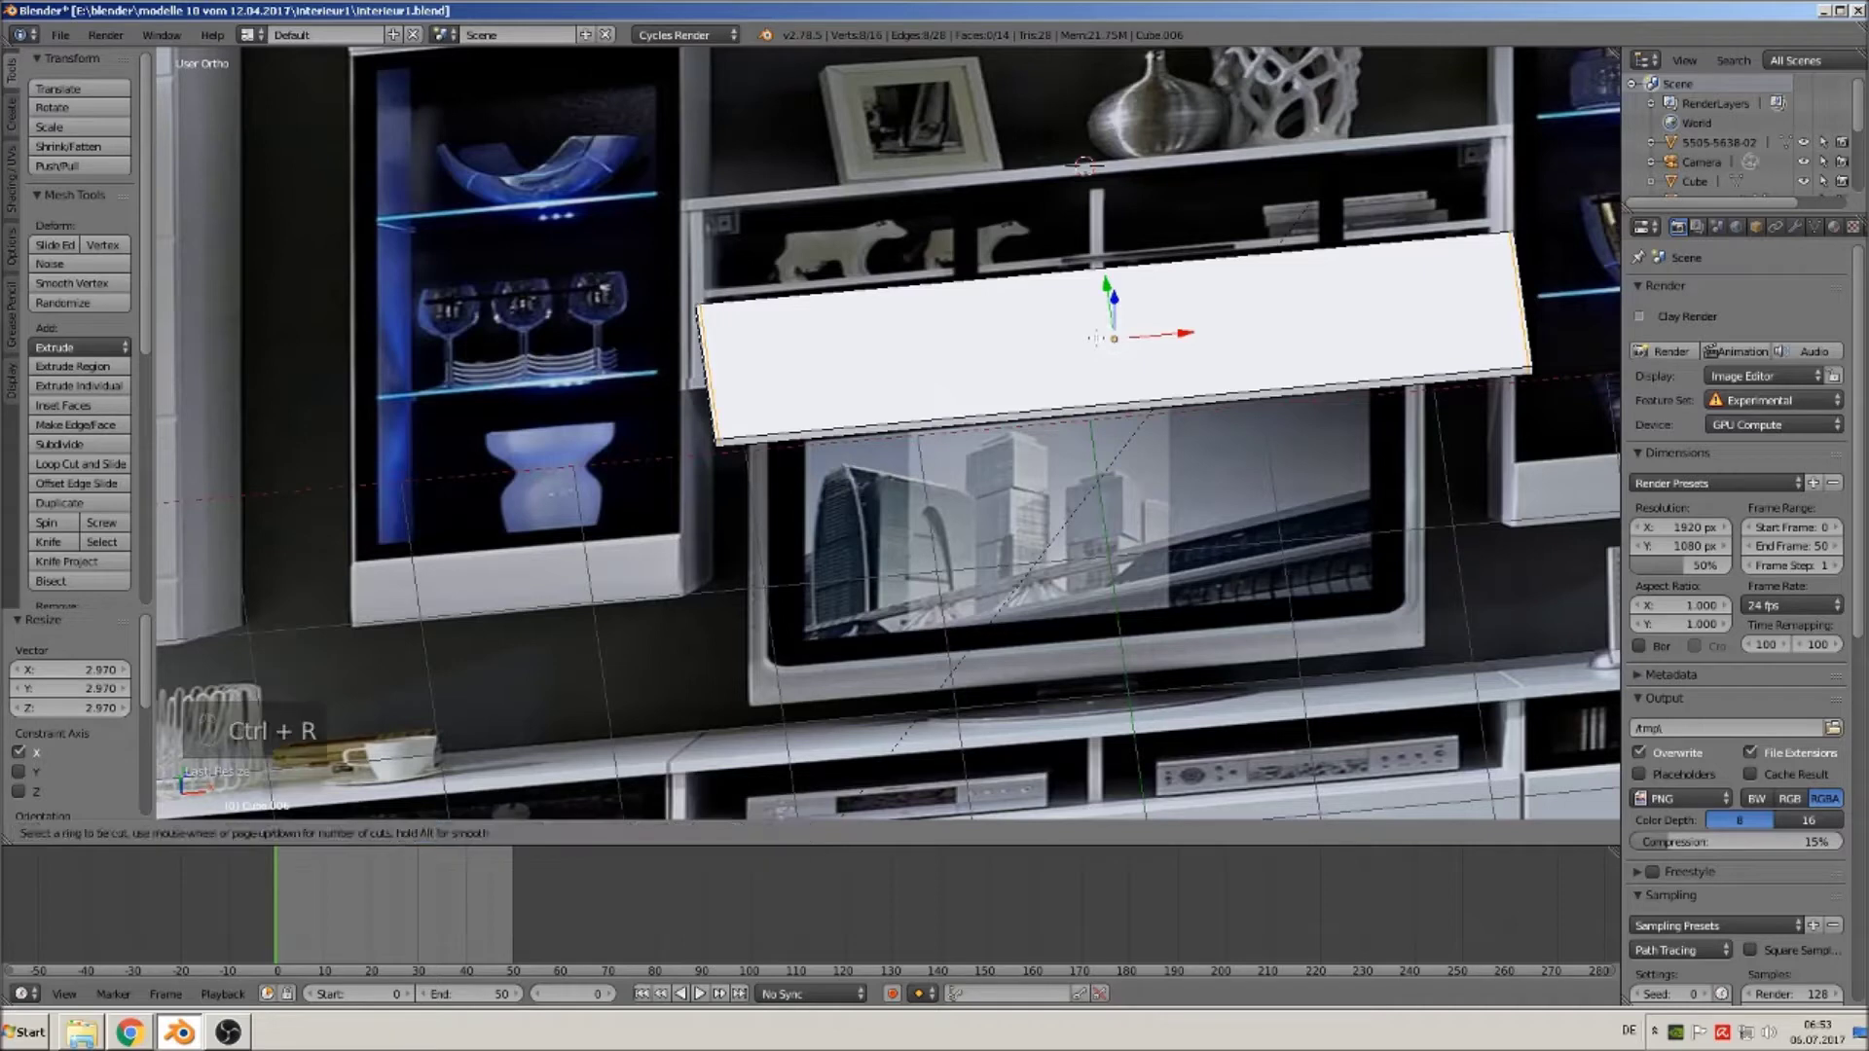
pyautogui.scroll(1, 1090, 351)
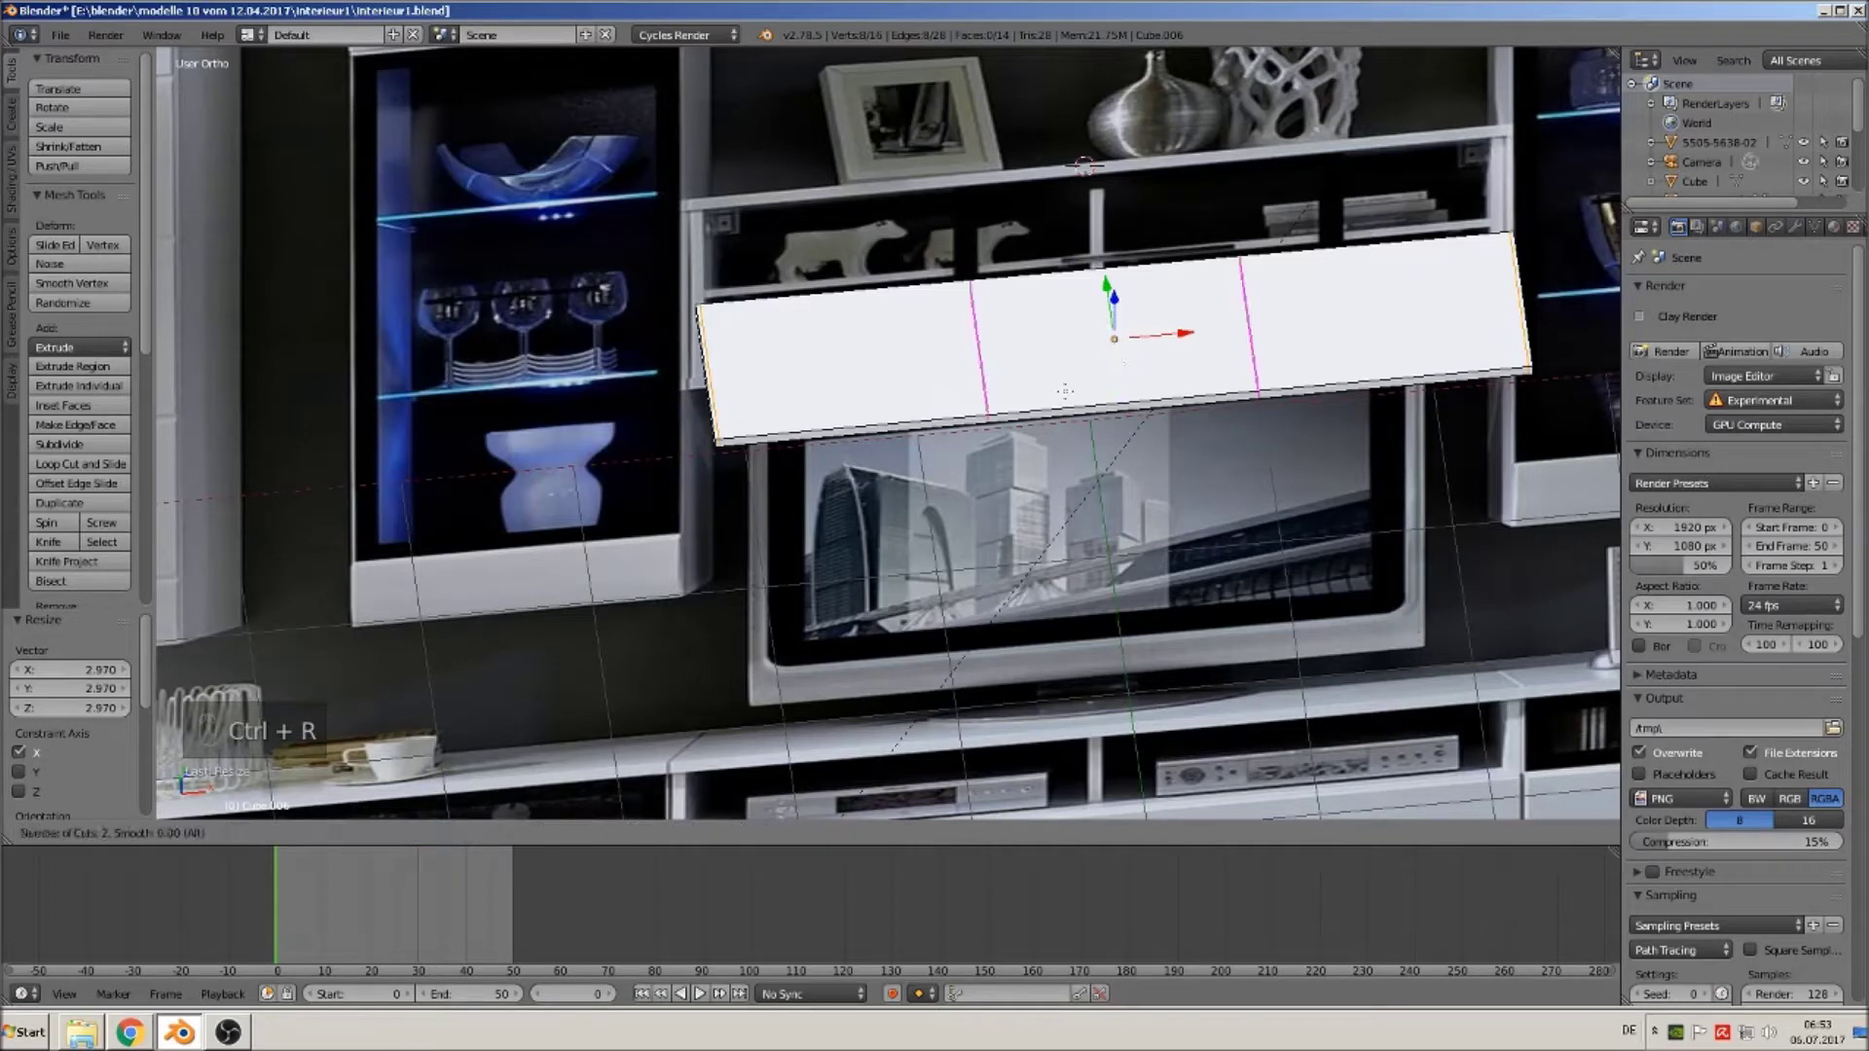
pyautogui.click(1120, 419)
pyautogui.rightClick(1129, 490)
pyautogui.press('s')
pyautogui.press('x')
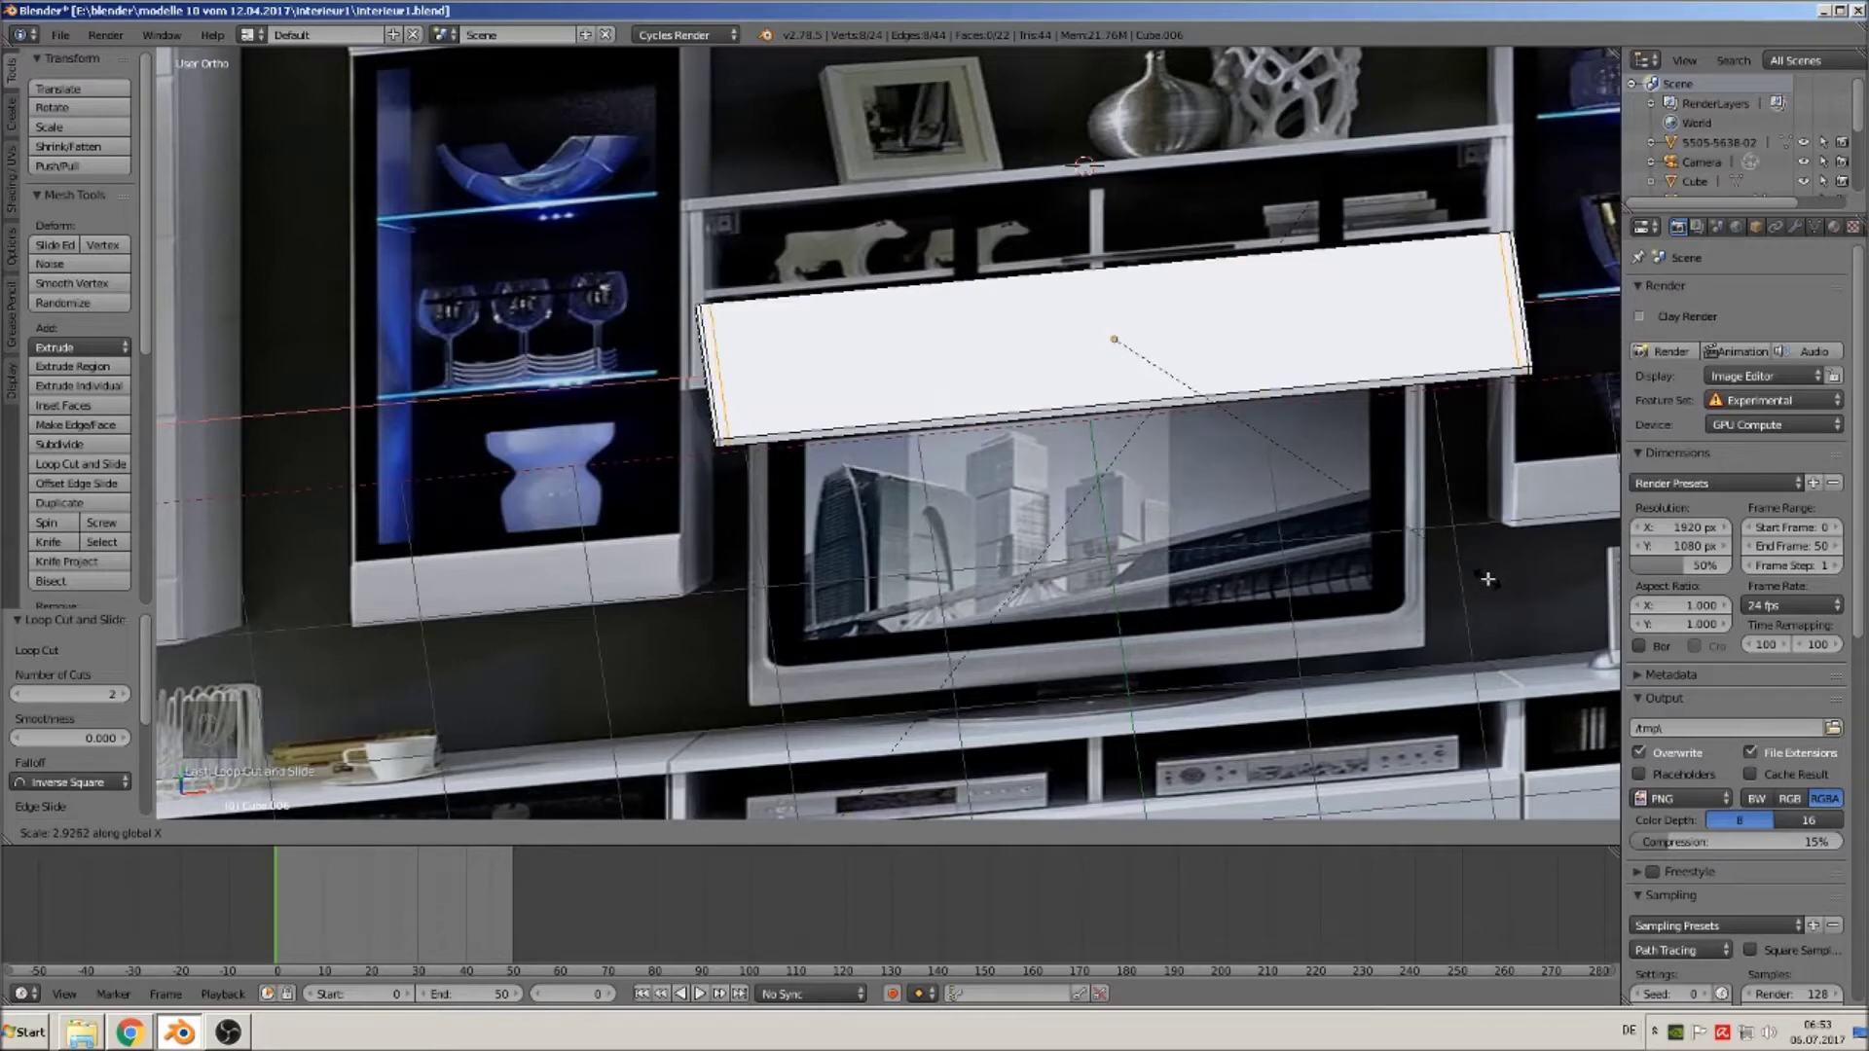
pyautogui.click(1479, 574)
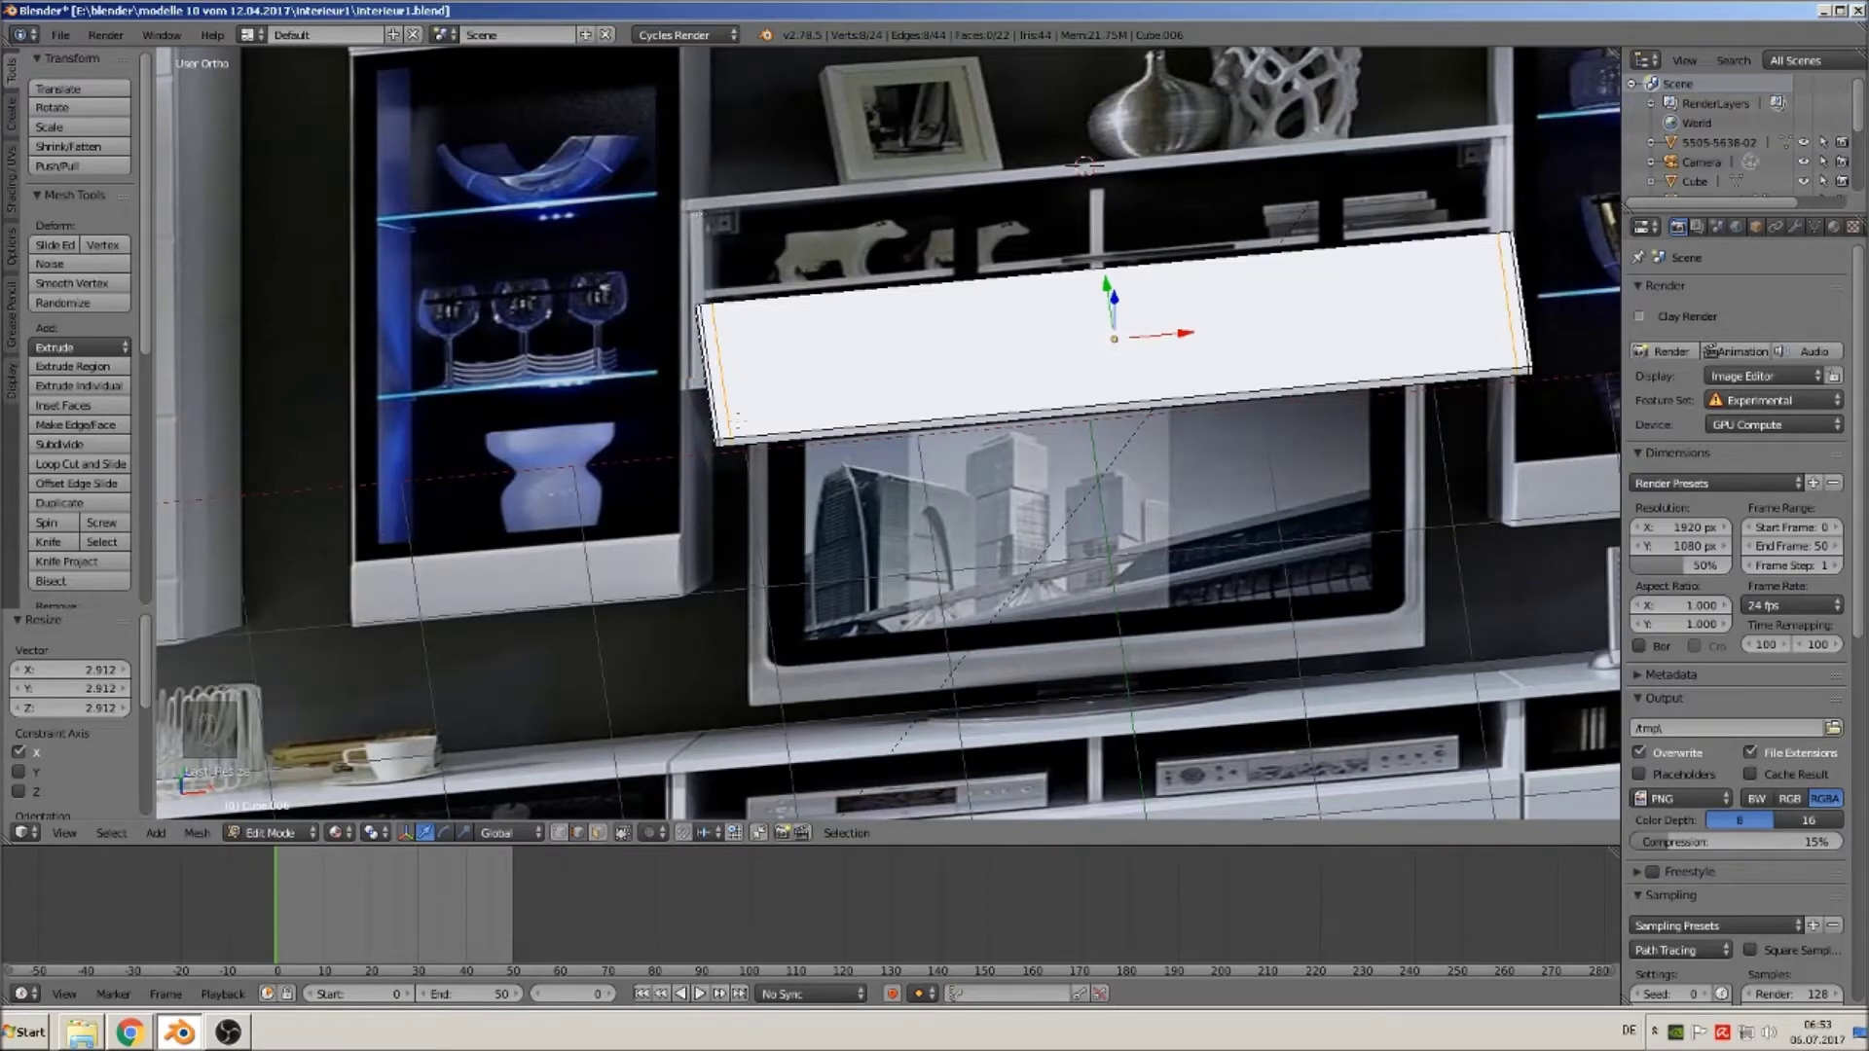
# Add one lengthwise loop cut to the board and slide it close to the front edge.
pyautogui.moveTo(796, 392); pyautogui.dragTo(843, 569, button='middle')
pyautogui.hotkey('ctrl', 'r')
pyautogui.click(913, 609)
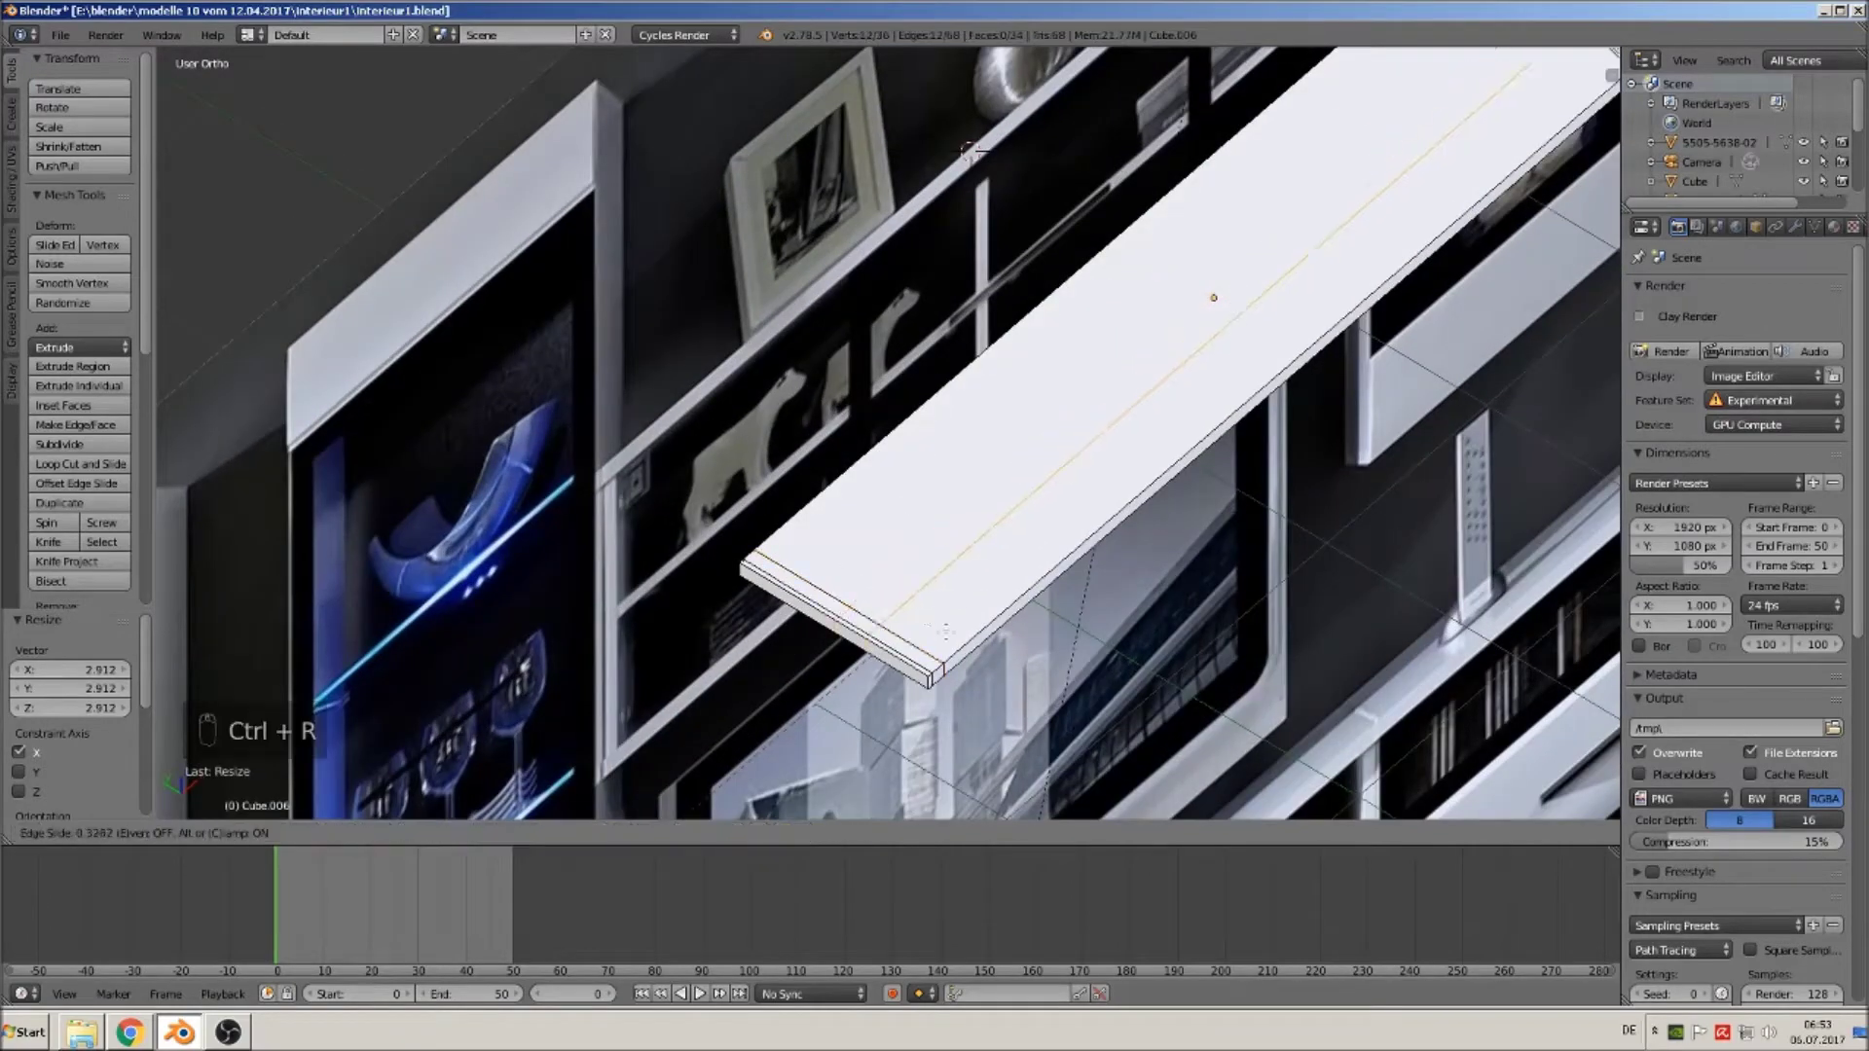
pyautogui.click(991, 676)
# Extrude the two narrow end faces on the board's underside down 1.670 along Z as side panels, then lower them another 0.041.
pyautogui.moveTo(959, 718); pyautogui.dragTo(916, 521, button='middle')
pyautogui.scroll(-1, 834, 592)
pyautogui.click(598, 832)
pyautogui.rightClick(793, 272)
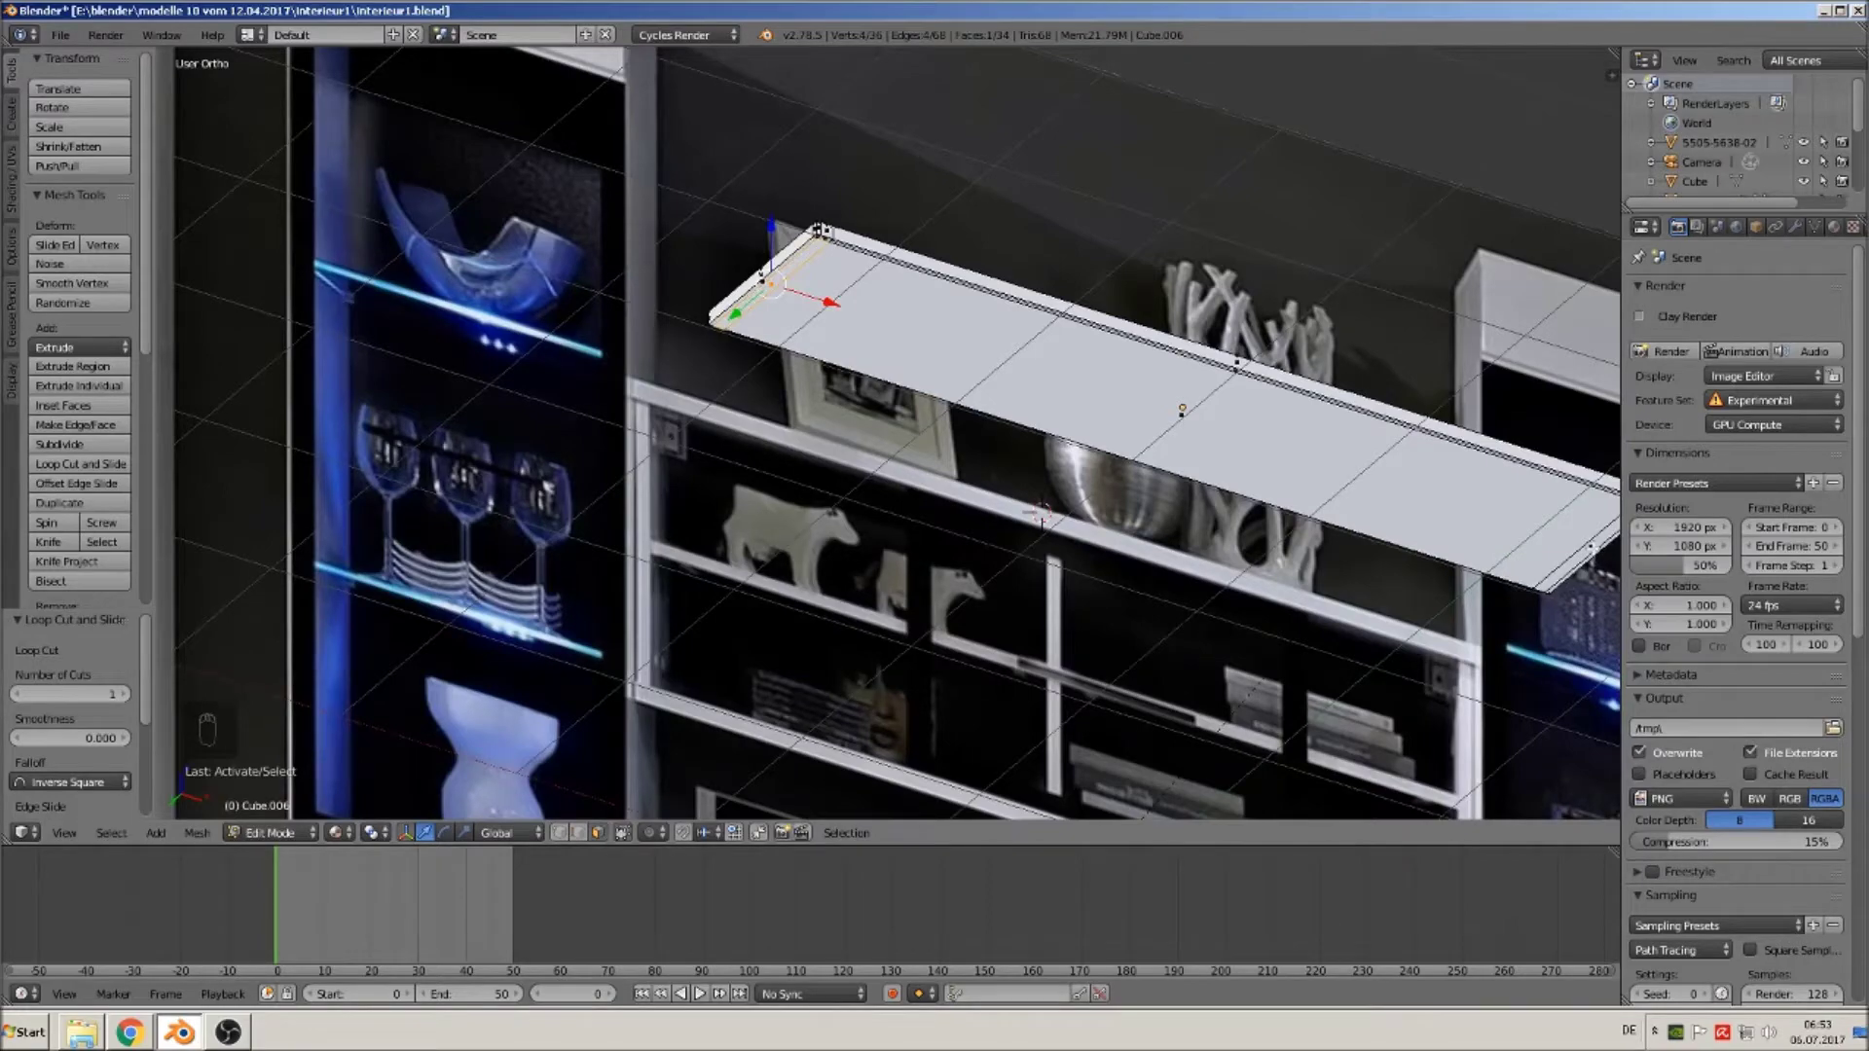
pyautogui.keyDown('shift'); pyautogui.rightClick(1587, 545); pyautogui.keyUp('shift')
pyautogui.moveTo(1586, 546); pyautogui.dragTo(1168, 627, button='middle')
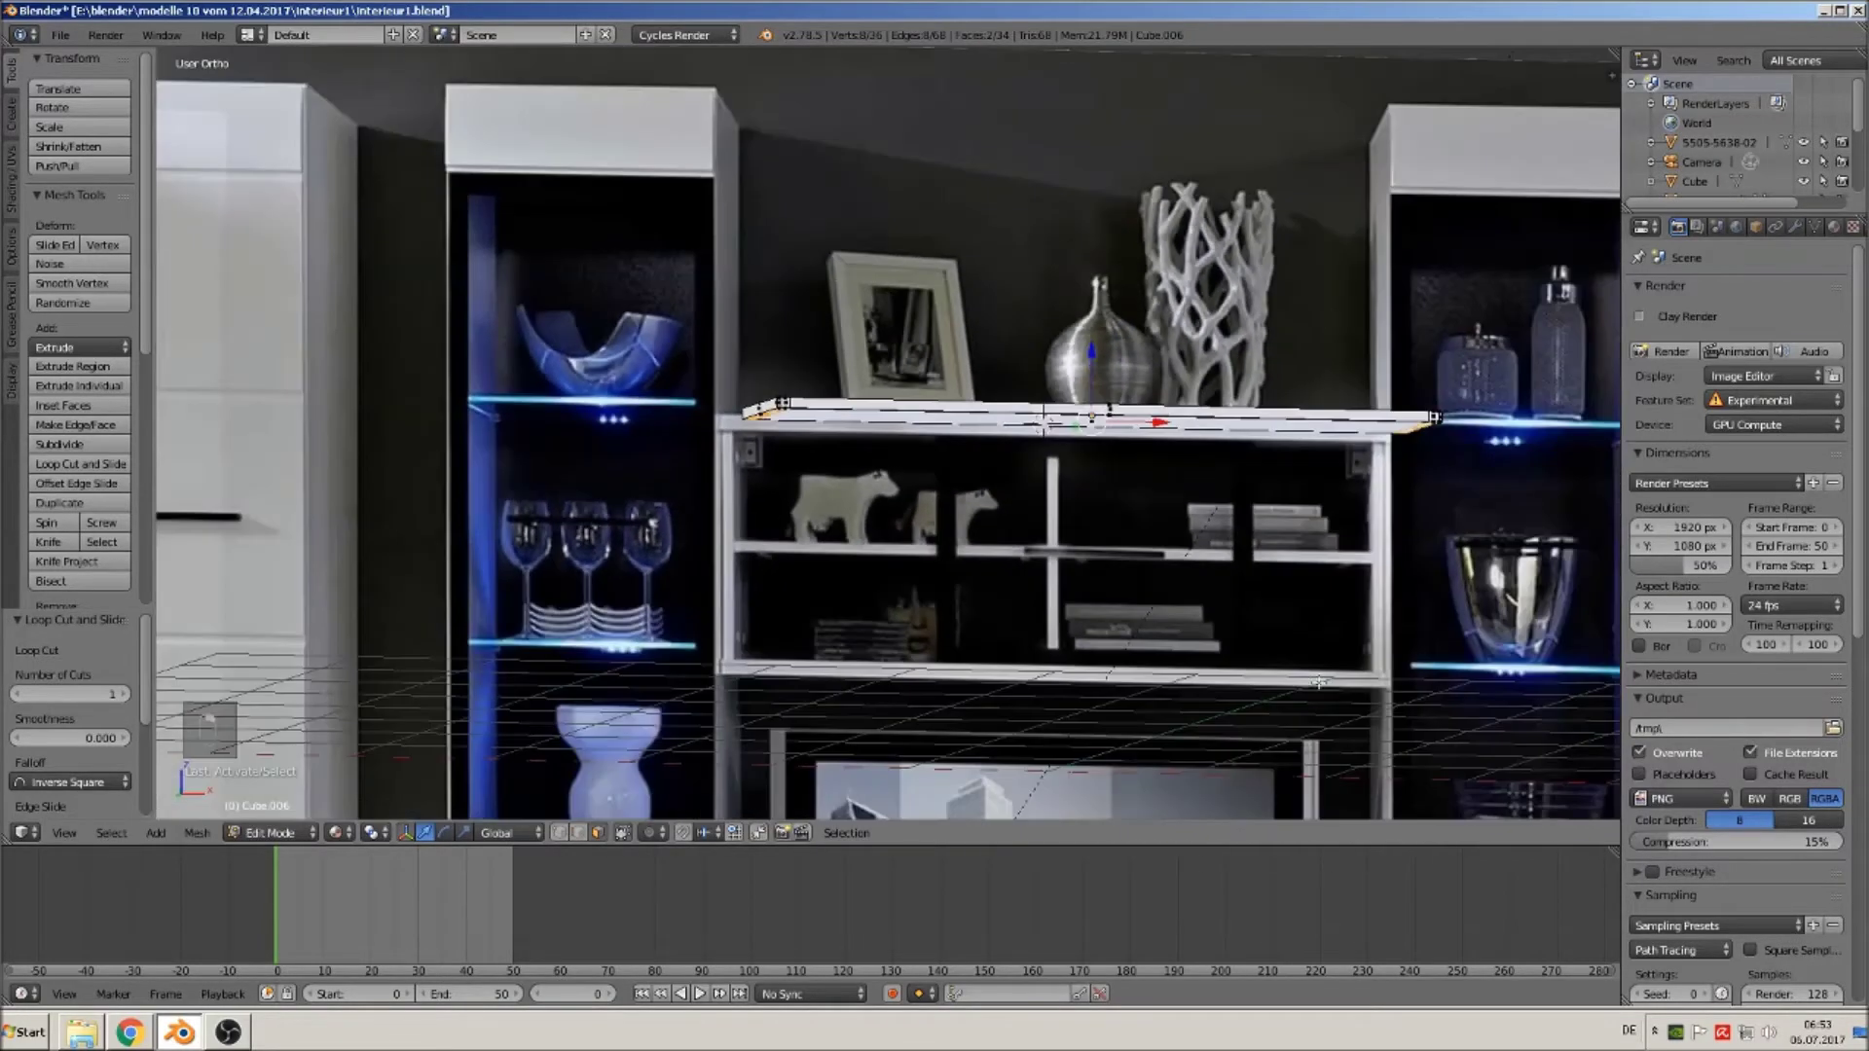
pyautogui.press('e')
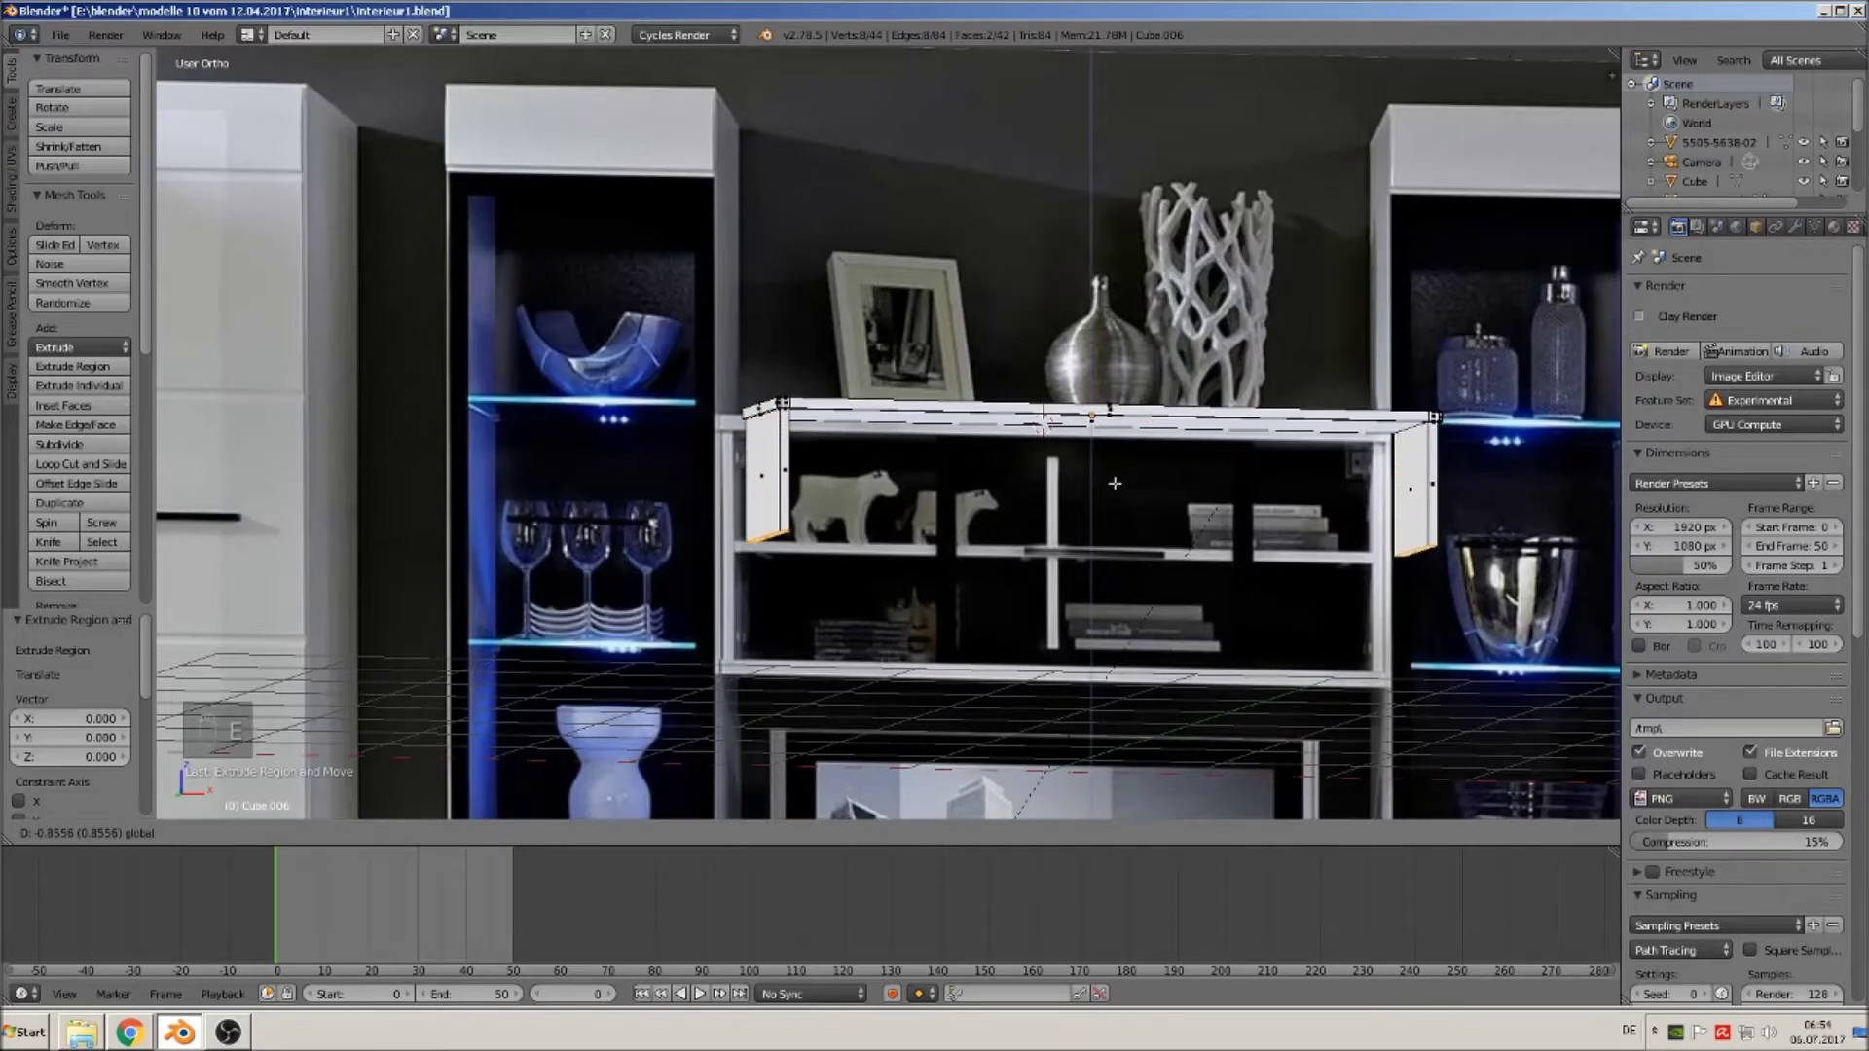
pyautogui.moveTo(1115, 483); pyautogui.dragTo(1105, 600)
pyautogui.moveTo(1105, 601); pyautogui.dragTo(1050, 646, button='middle')
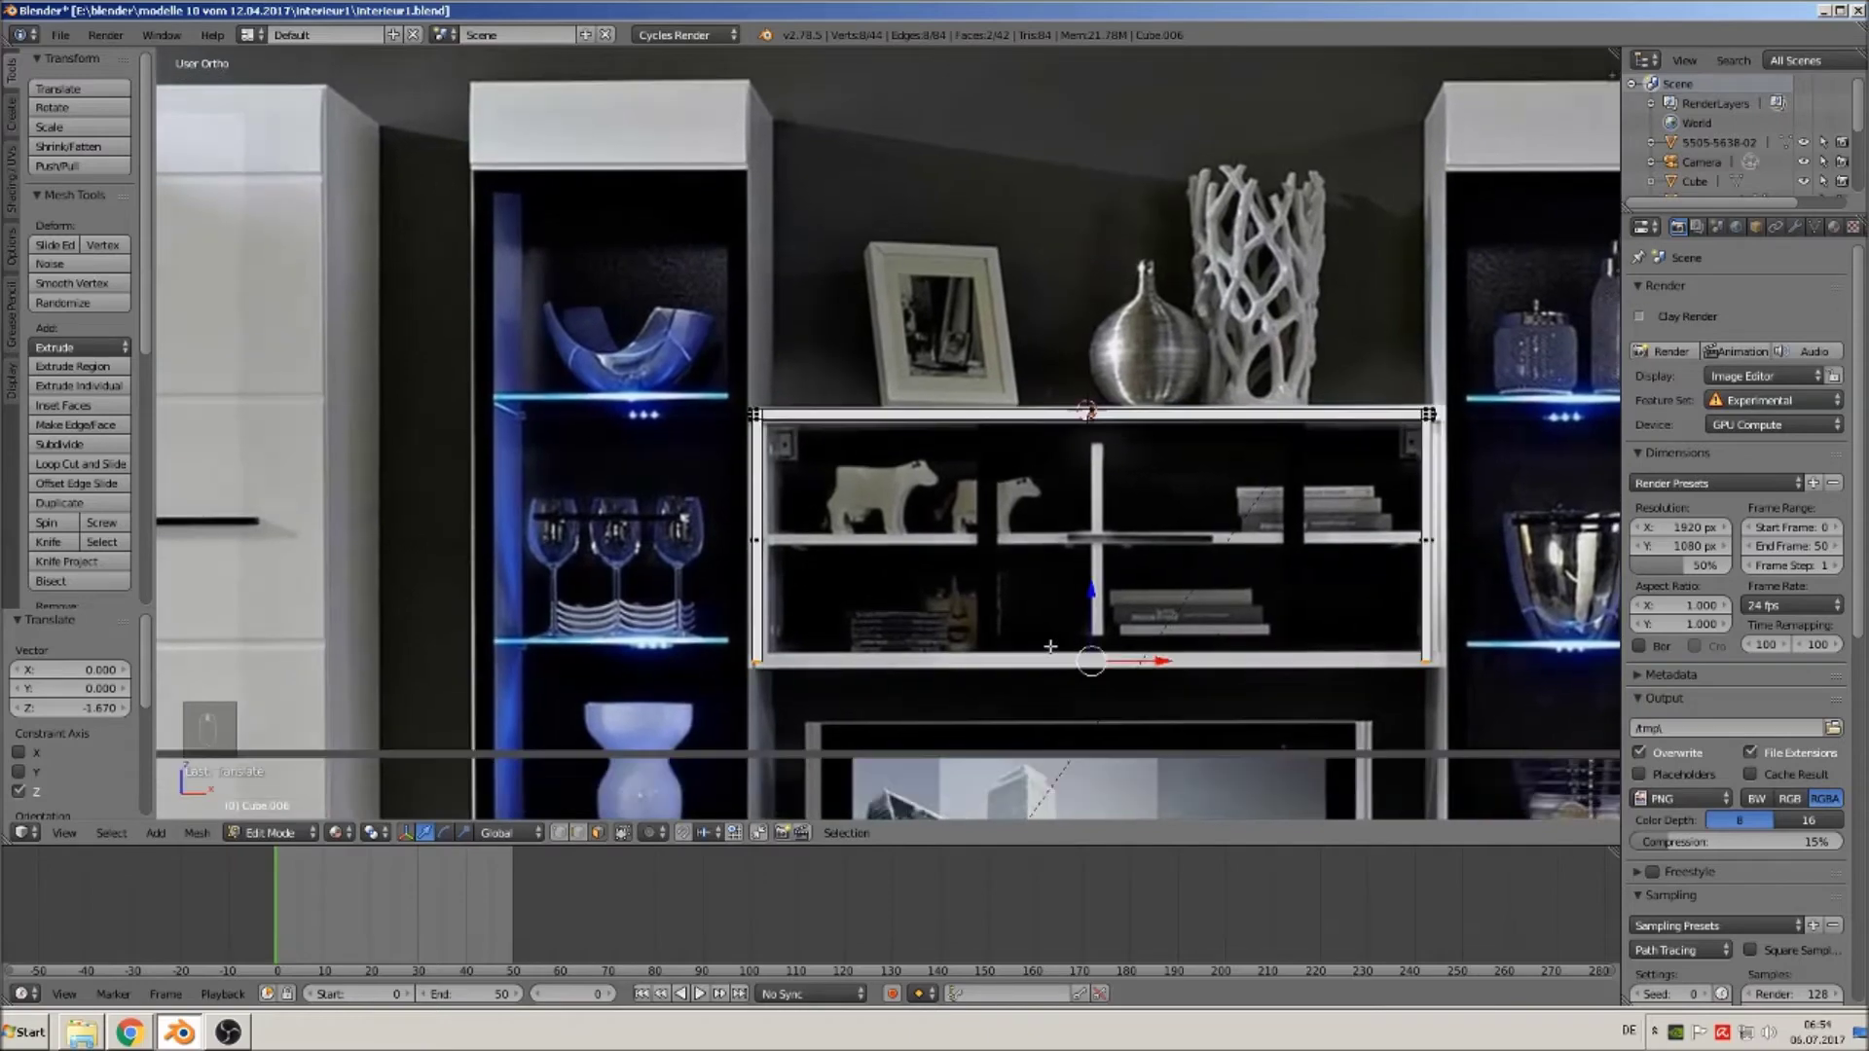
pyautogui.moveTo(1090, 597); pyautogui.dragTo(1094, 601)
# Move the bottom faces of both side panels up 0.893 along Z to the shelf unit's mid-height.
pyautogui.moveTo(1036, 662); pyautogui.dragTo(976, 680, button='middle')
pyautogui.scroll(2, 976, 680)
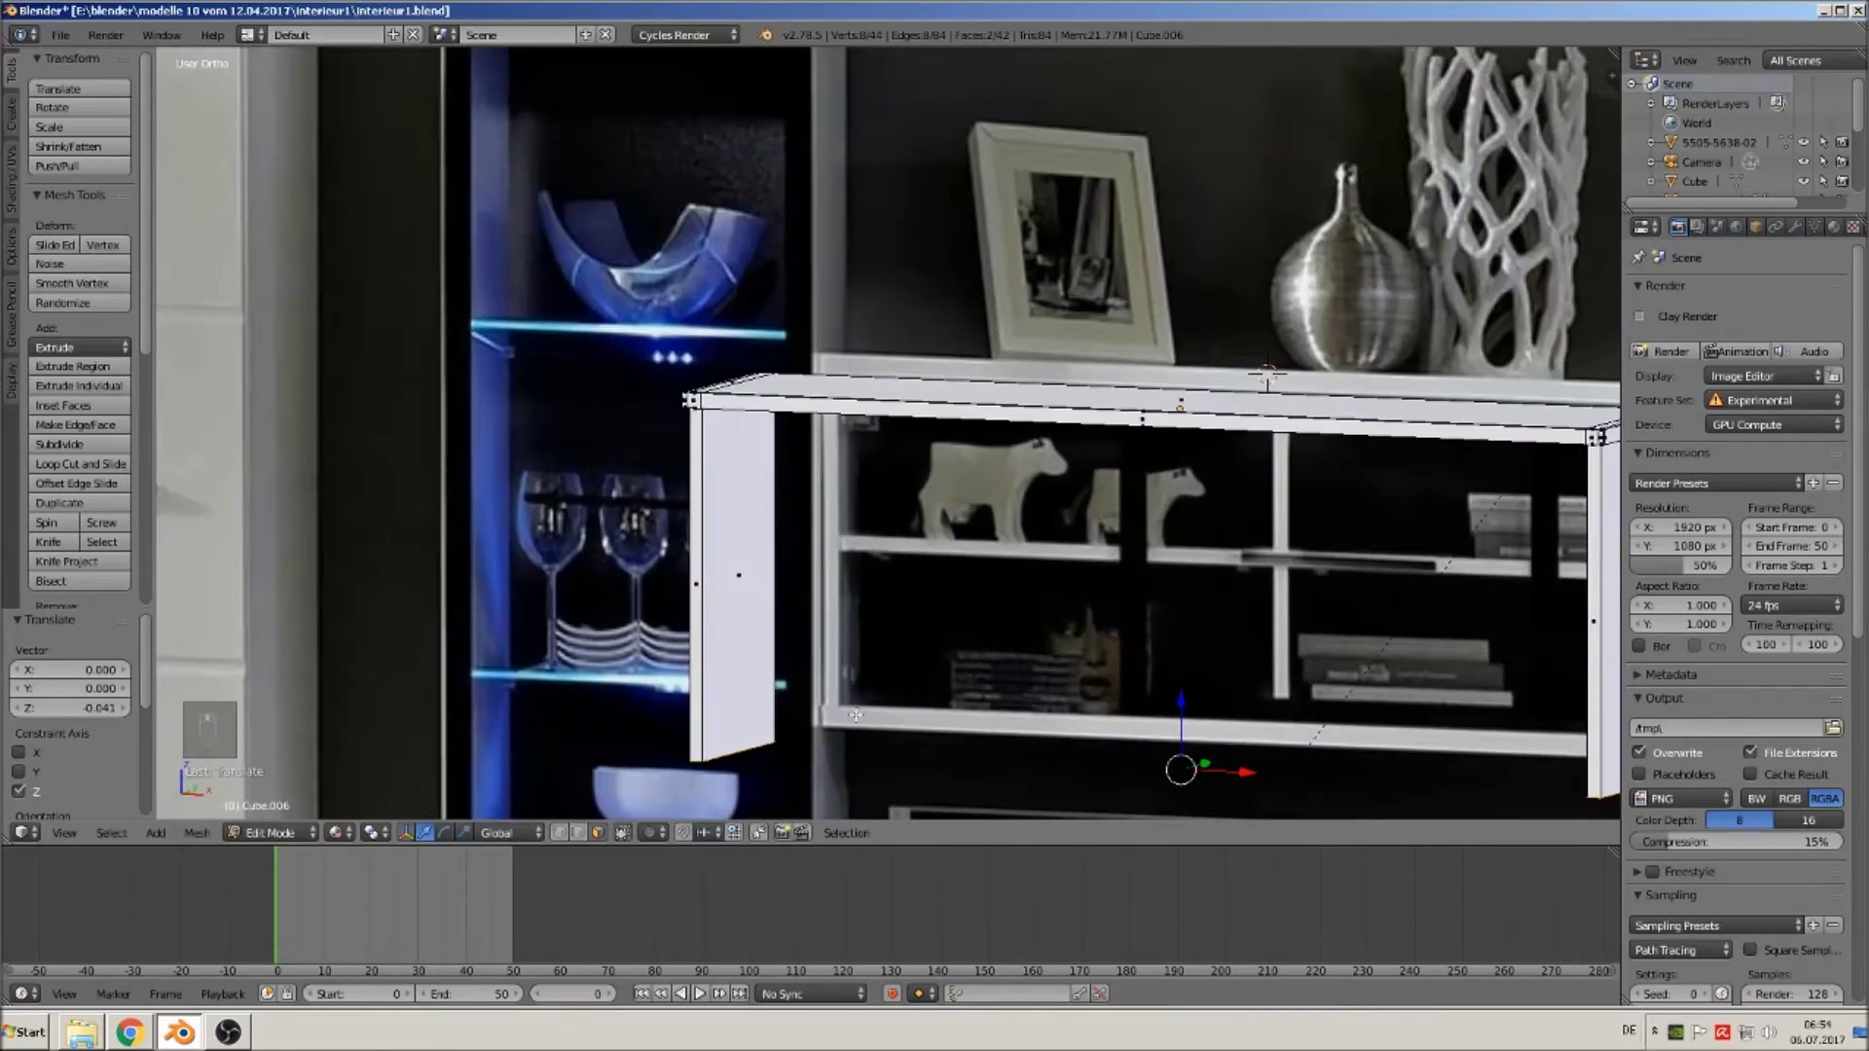
pyautogui.moveTo(928, 642); pyautogui.dragTo(1019, 633, button='middle')
pyautogui.scroll(-2, 1061, 623)
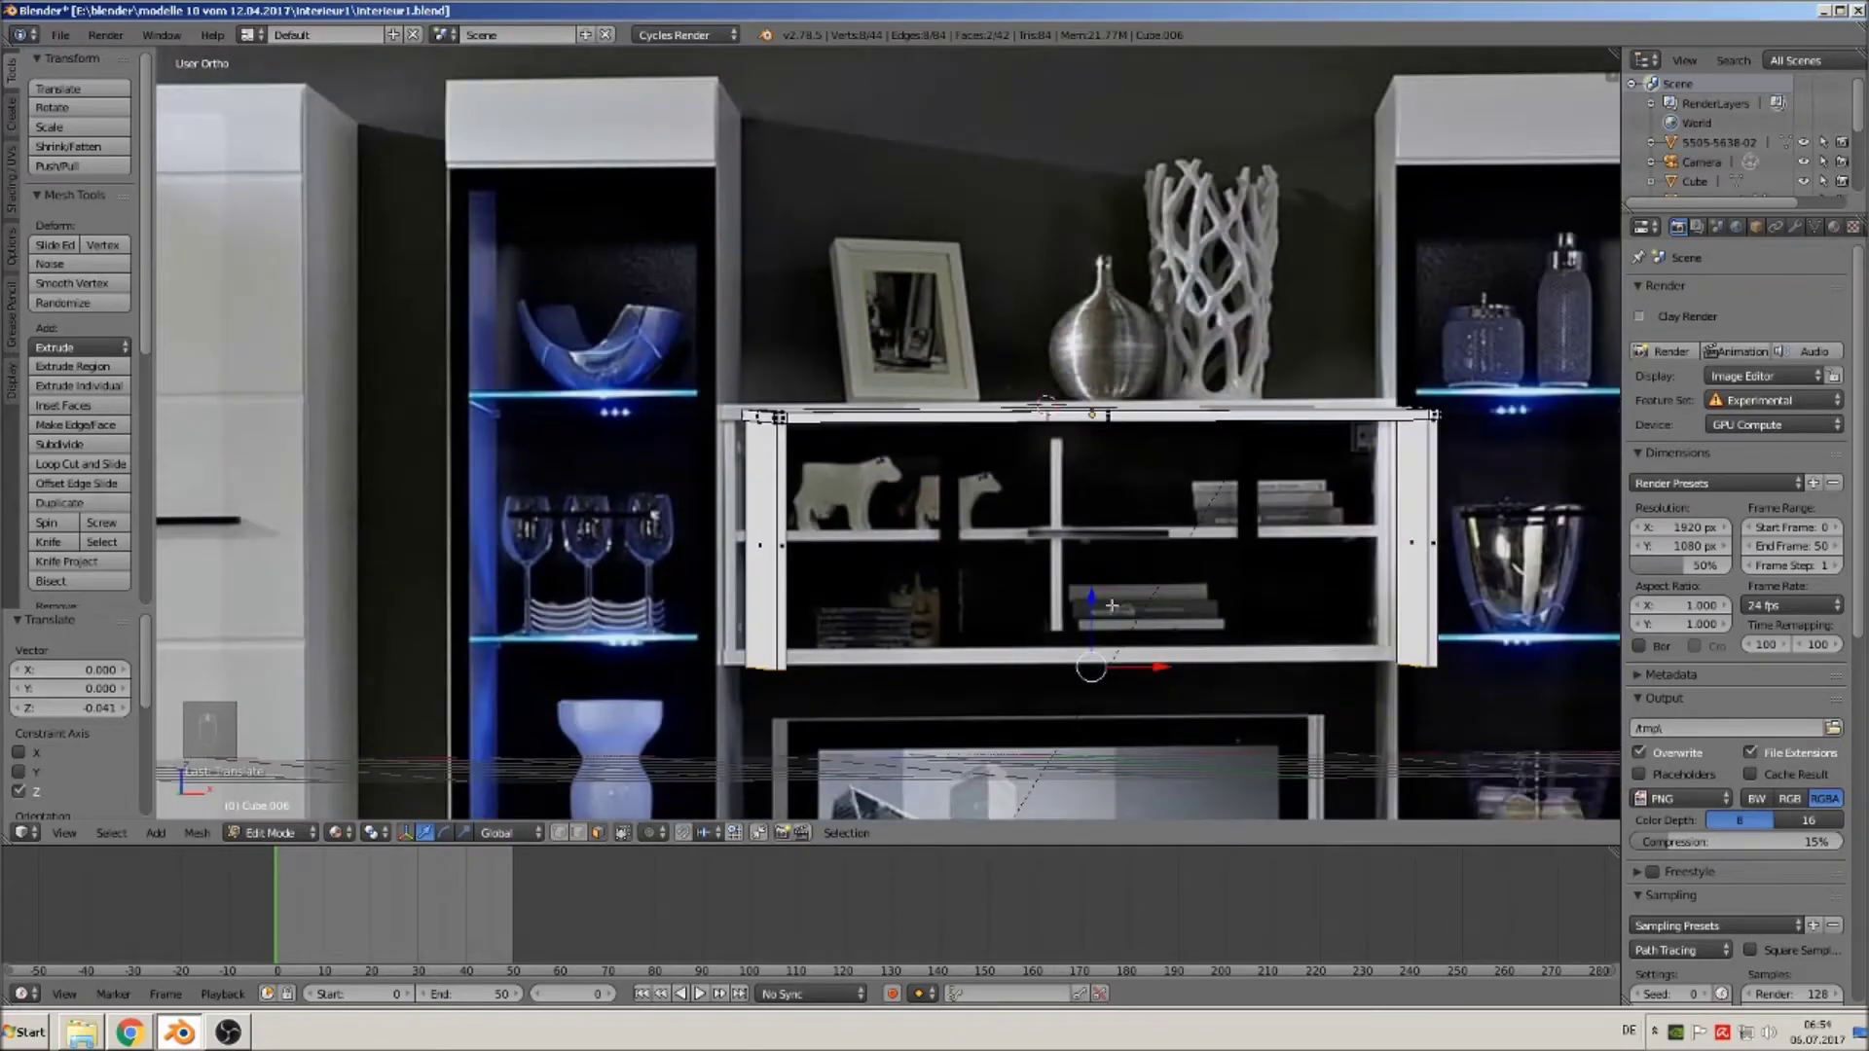
pyautogui.moveTo(1092, 621); pyautogui.dragTo(1097, 510)
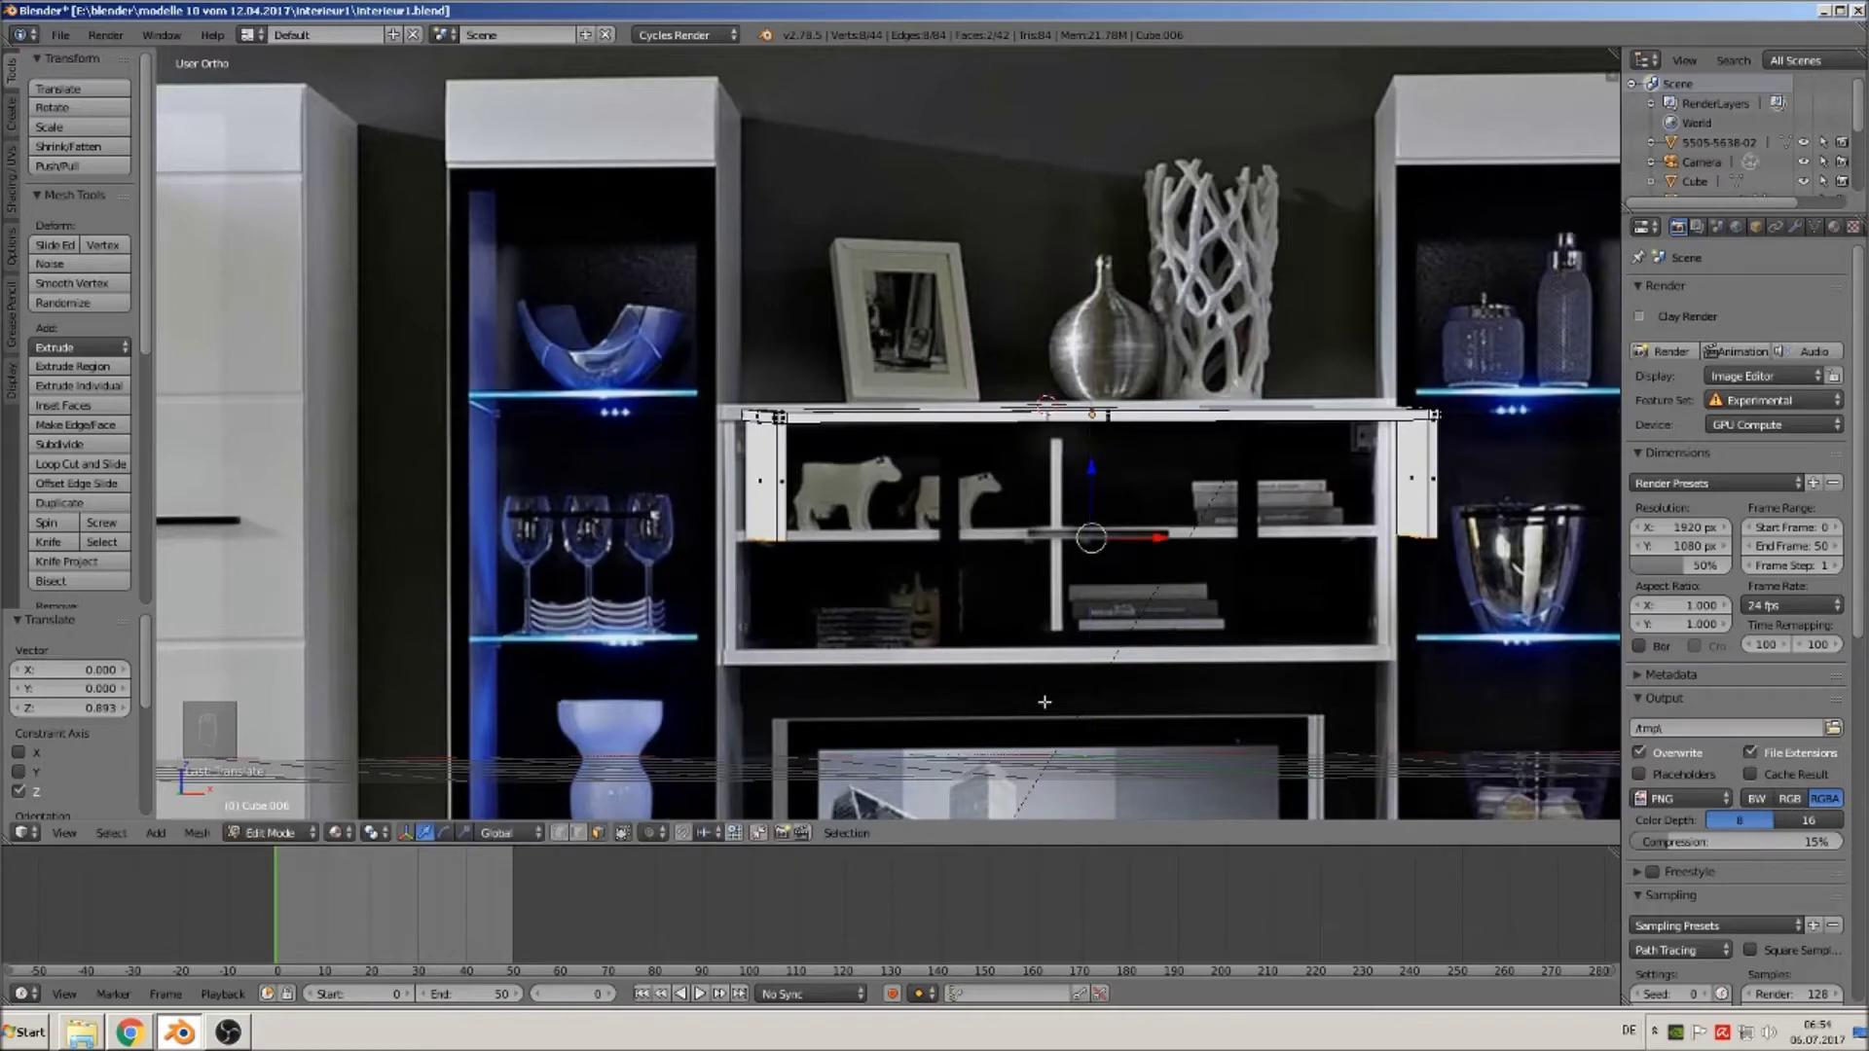
# Select the rear inner edges of both side panels and the board, and fill them with a face as the back panel.
pyautogui.moveTo(1045, 702); pyautogui.dragTo(994, 699, button='middle')
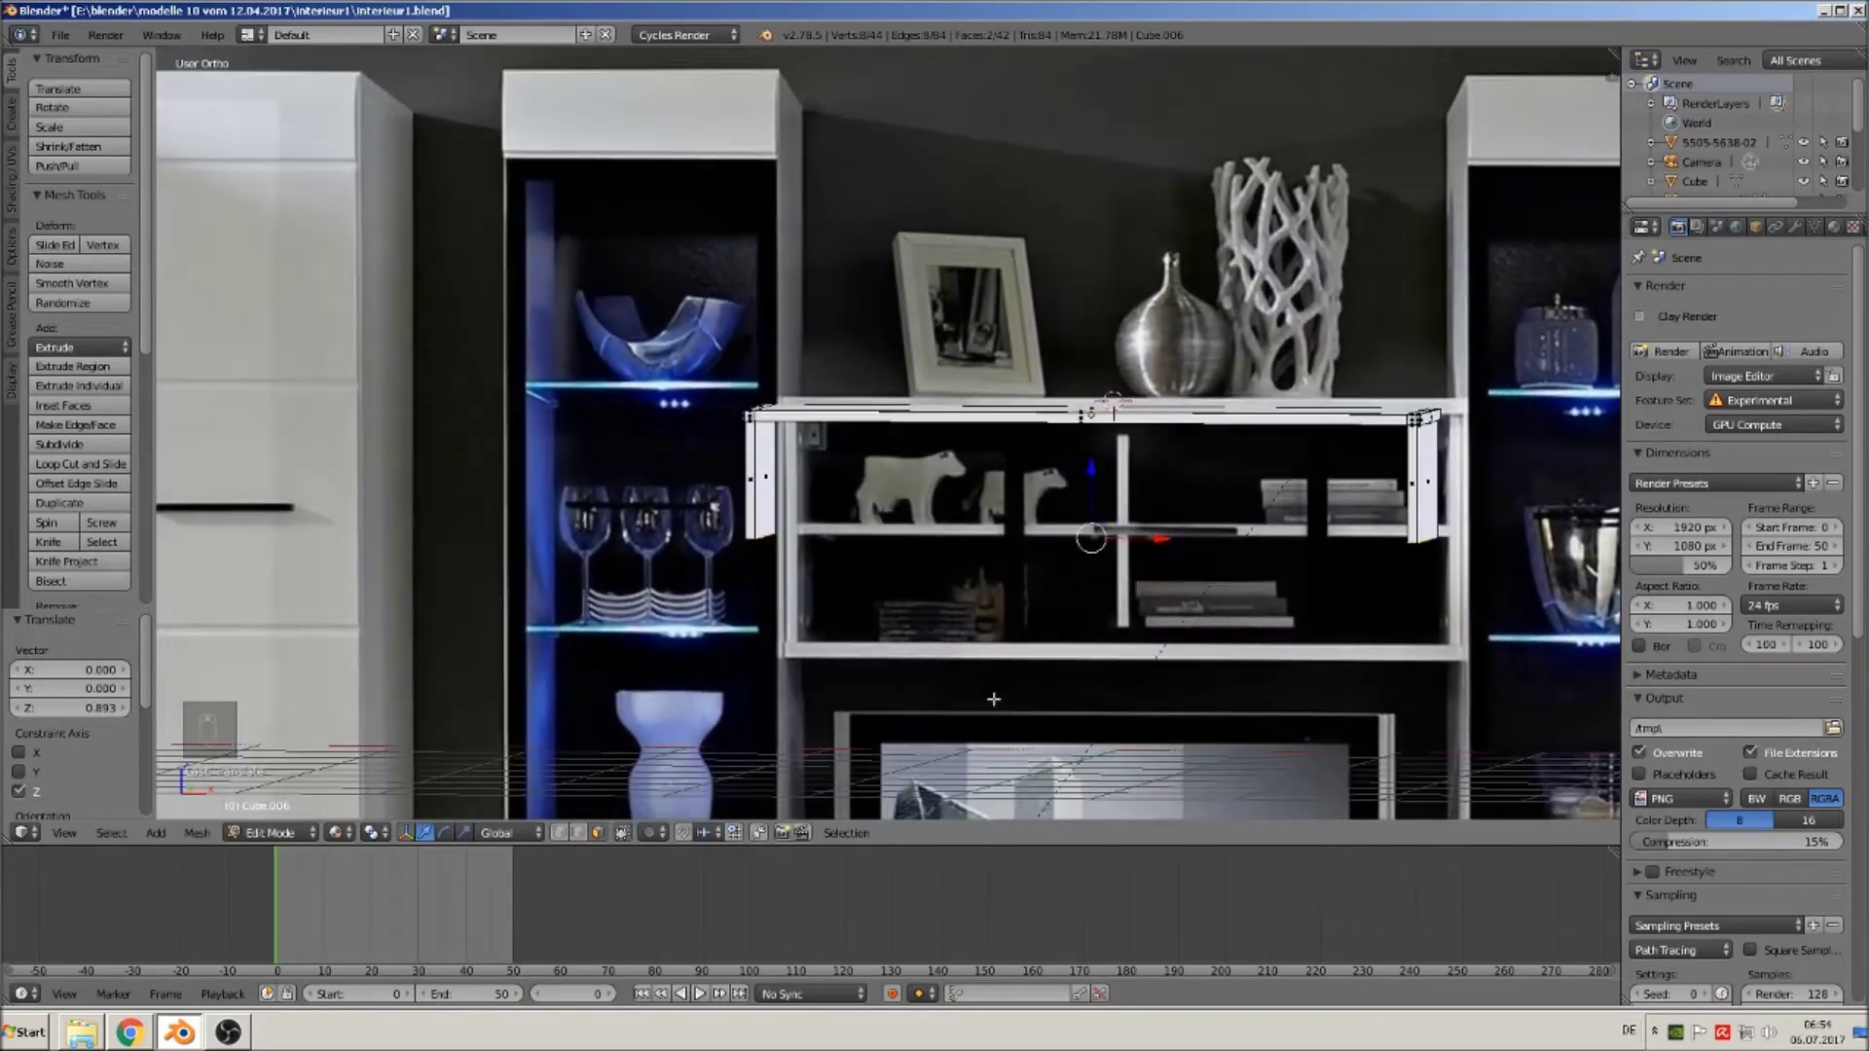
pyautogui.scroll(1, 1033, 601)
pyautogui.moveTo(1034, 602)
pyautogui.mouseDown(button='middle')
pyautogui.moveTo(1026, 557)
pyautogui.moveTo(1032, 572)
pyautogui.mouseUp(button='middle')
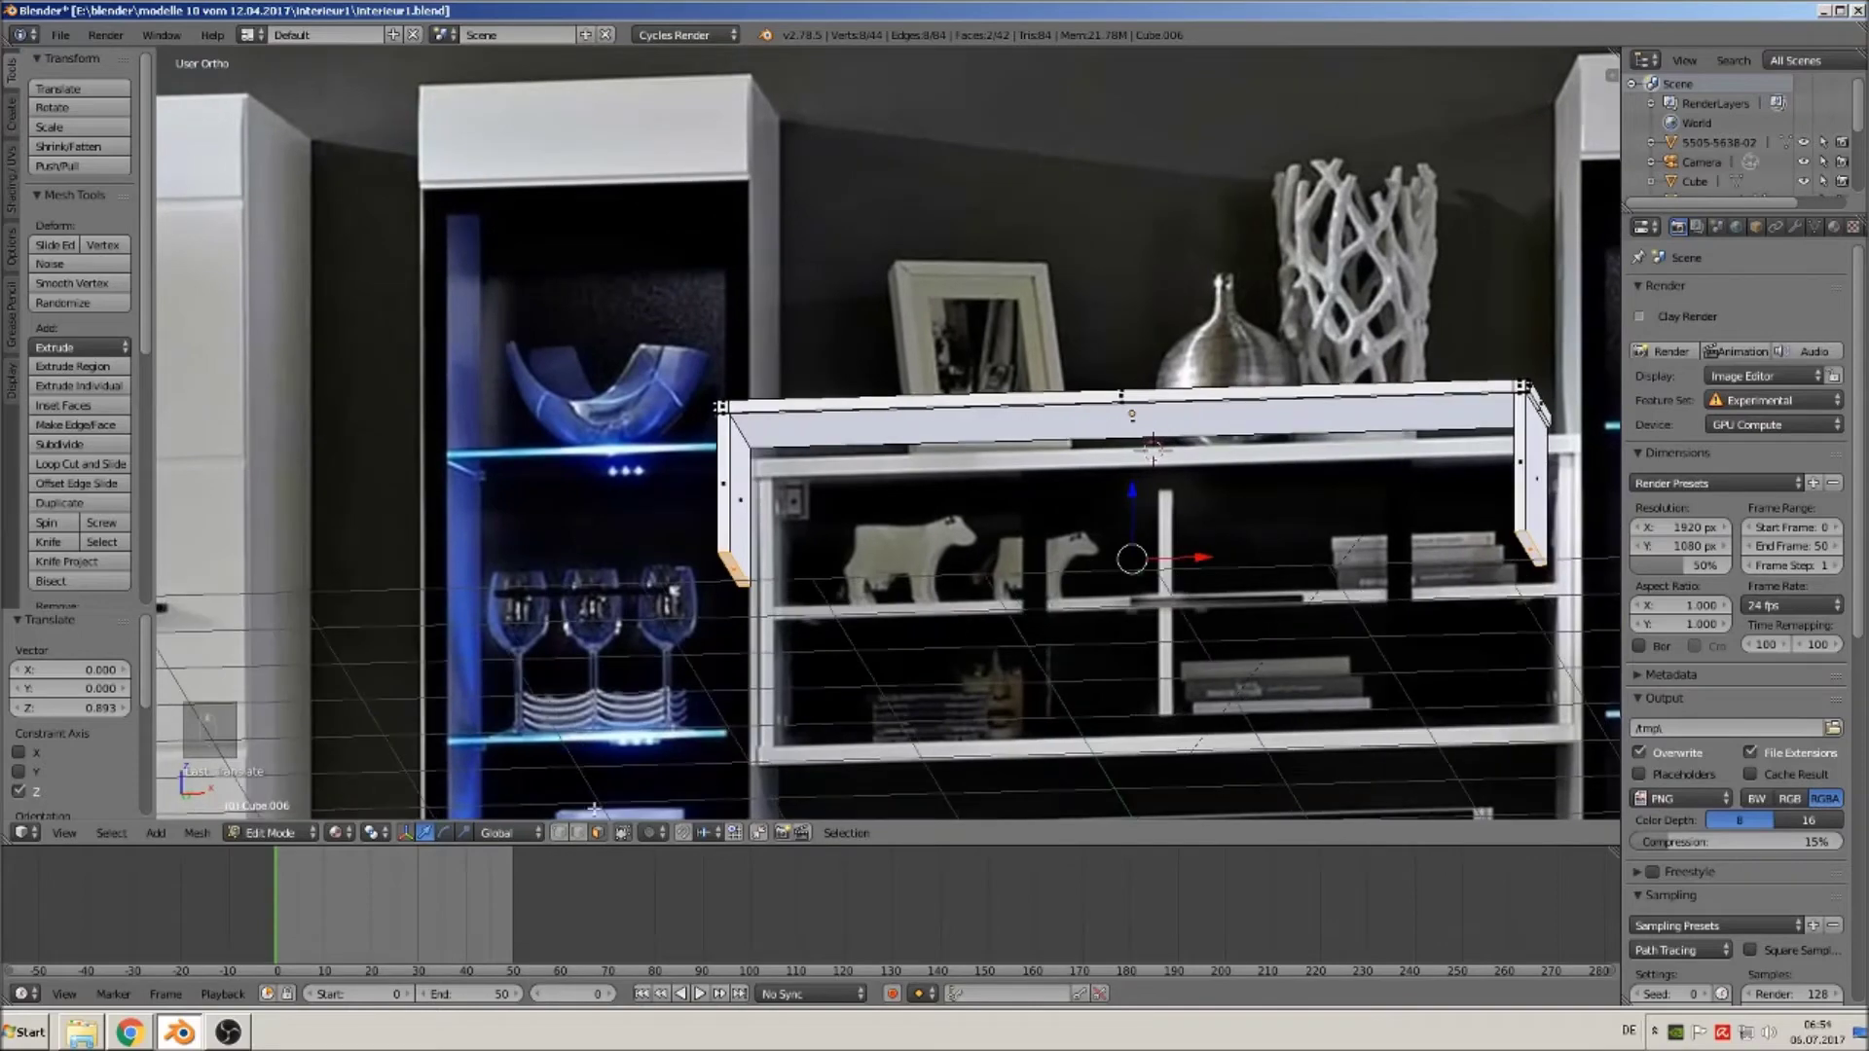
pyautogui.click(578, 834)
pyautogui.rightClick(774, 499)
pyautogui.keyDown('shift'); pyautogui.rightClick(895, 444); pyautogui.keyUp('shift')
pyautogui.moveTo(1449, 563); pyautogui.dragTo(1527, 584, button='middle')
pyautogui.keyDown('shift'); pyautogui.rightClick(1515, 511); pyautogui.keyUp('shift')
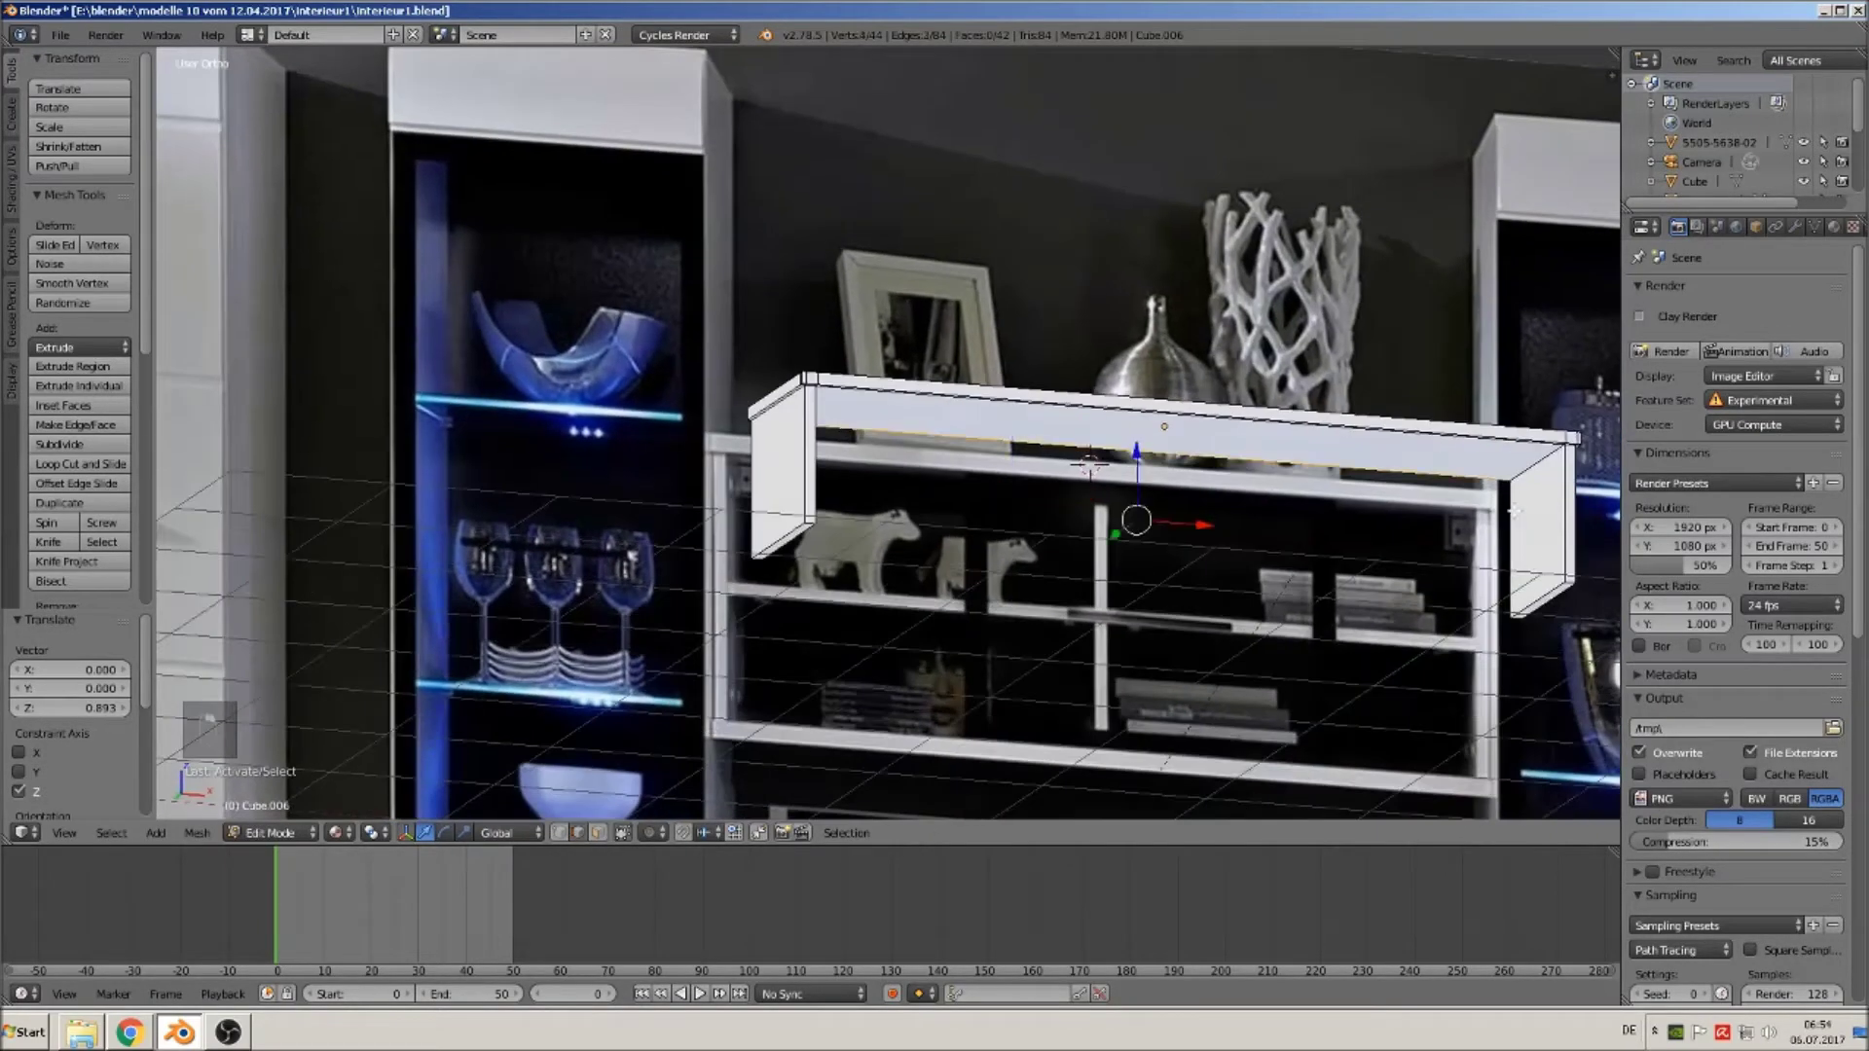
pyautogui.press('f')
pyautogui.moveTo(1391, 649); pyautogui.dragTo(1290, 724, button='middle')
pyautogui.press('Tab')
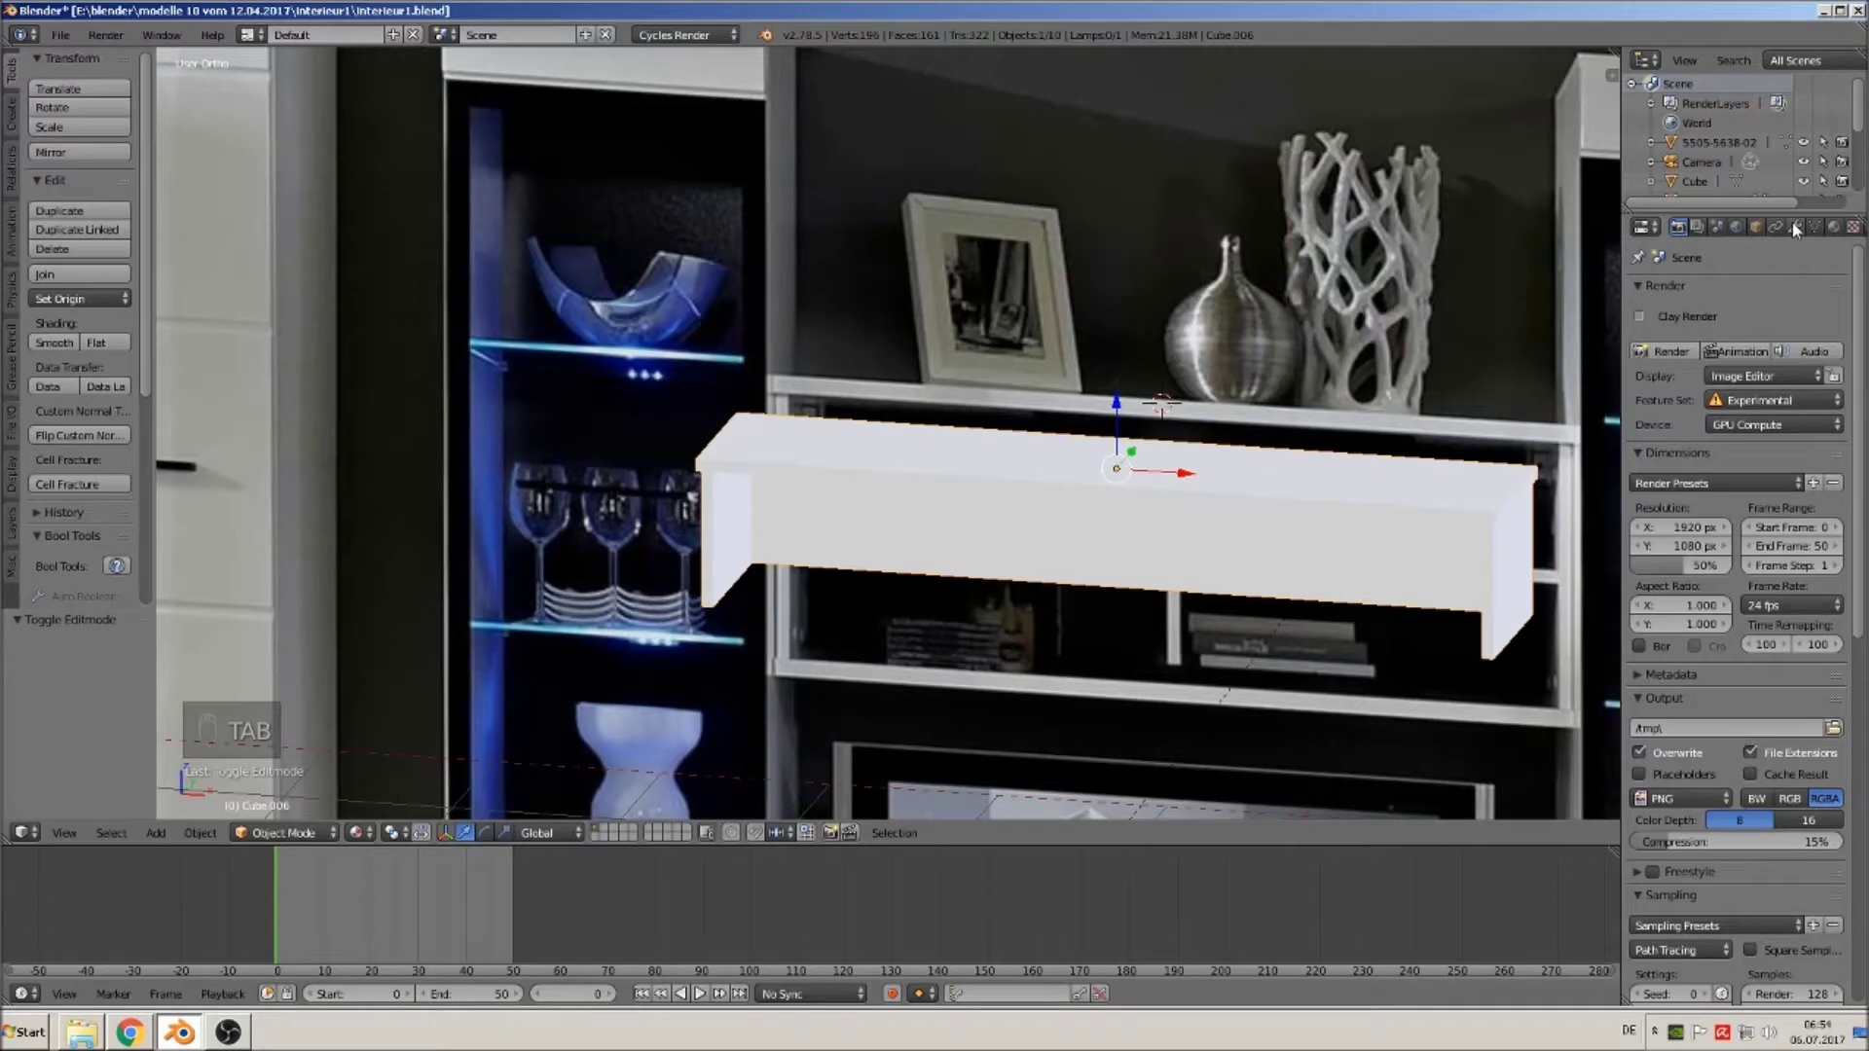
# Add a Mirror modifier to the half shelf unit, try the Y axis, and switch the mirroring to Z.
pyautogui.press('KP_1')
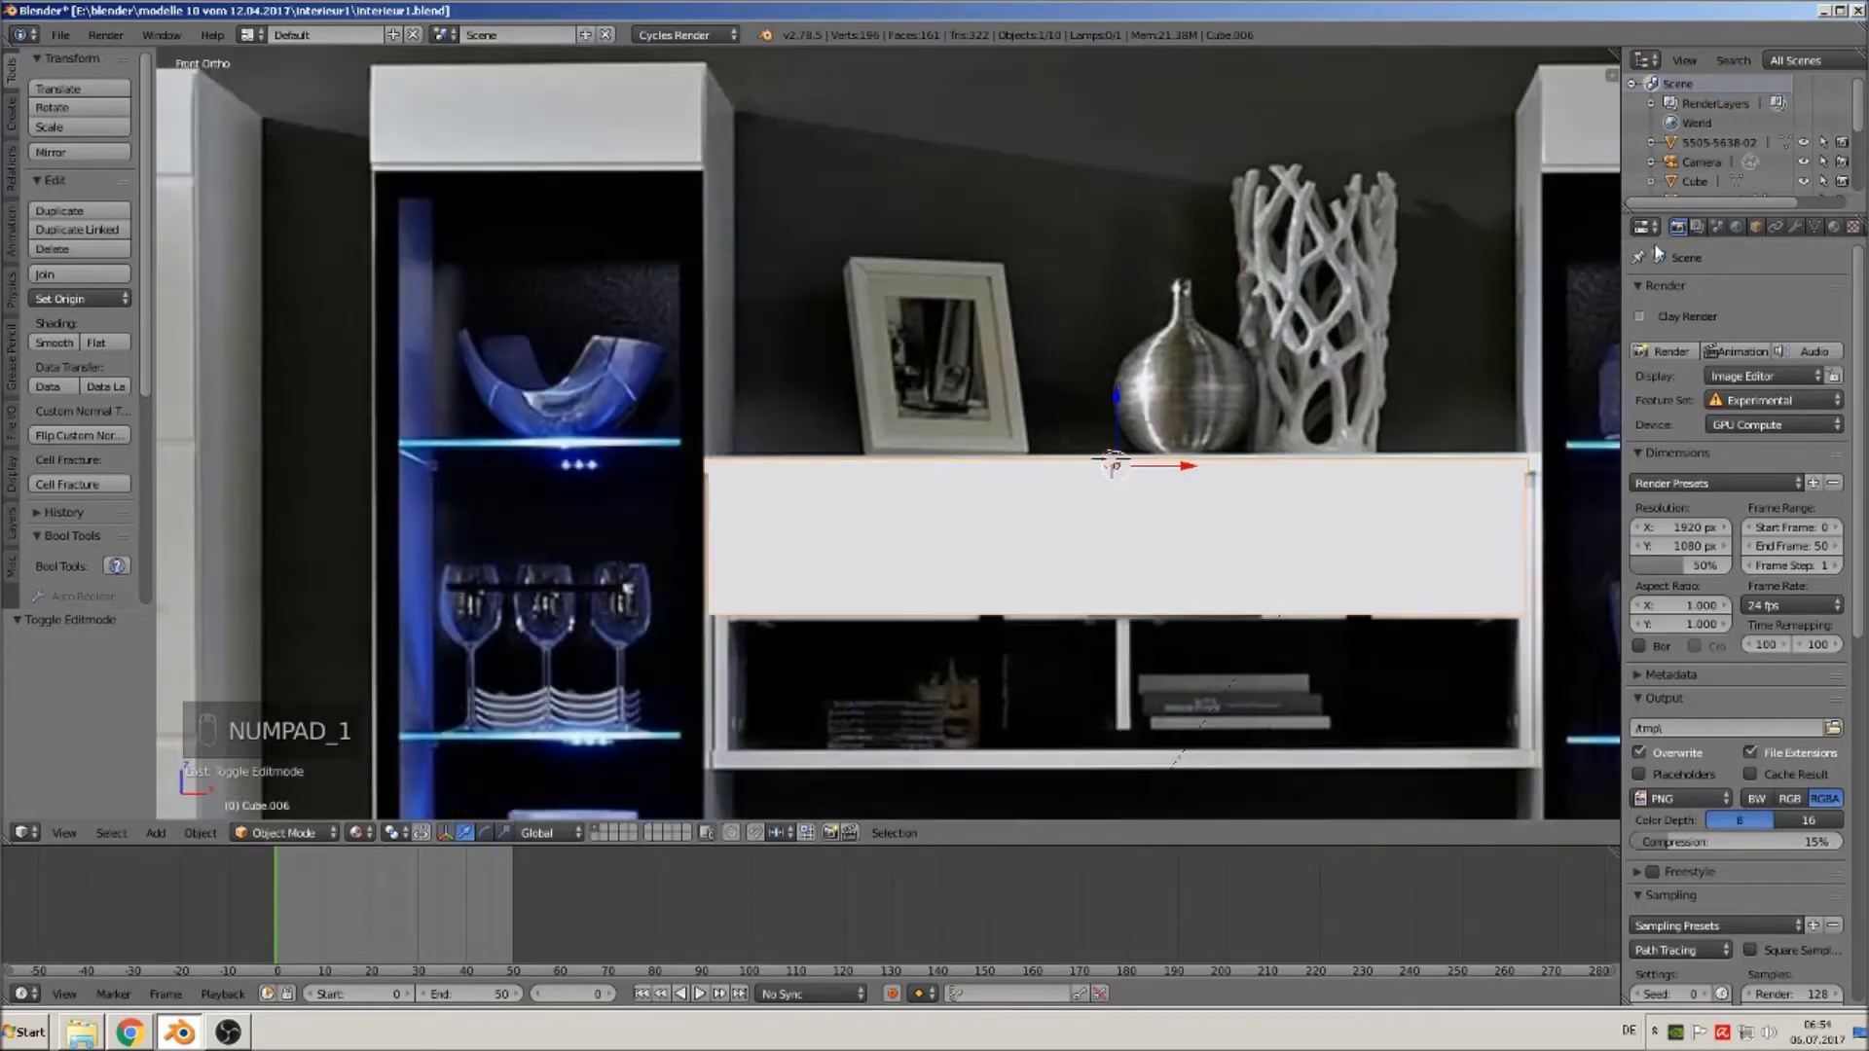
pyautogui.click(1794, 227)
pyautogui.click(1743, 292)
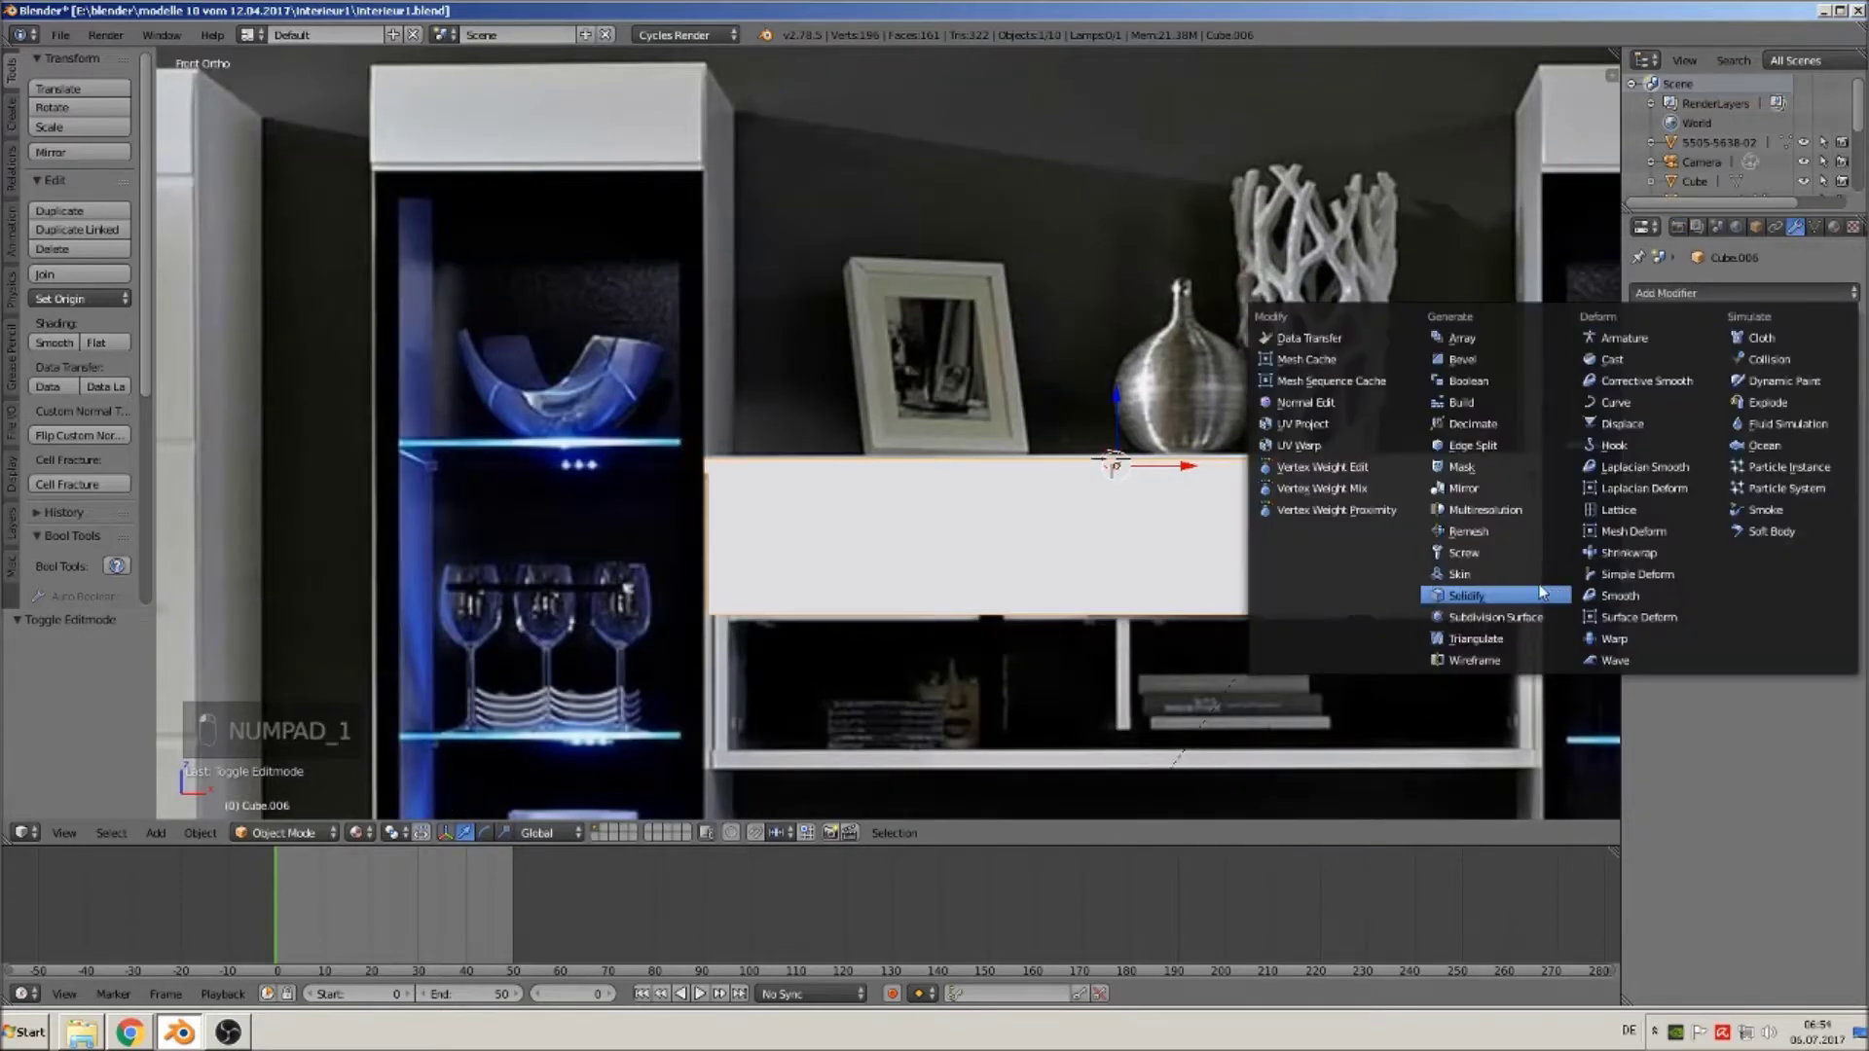
pyautogui.click(1513, 489)
pyautogui.moveTo(1498, 572); pyautogui.dragTo(1417, 623, button='middle')
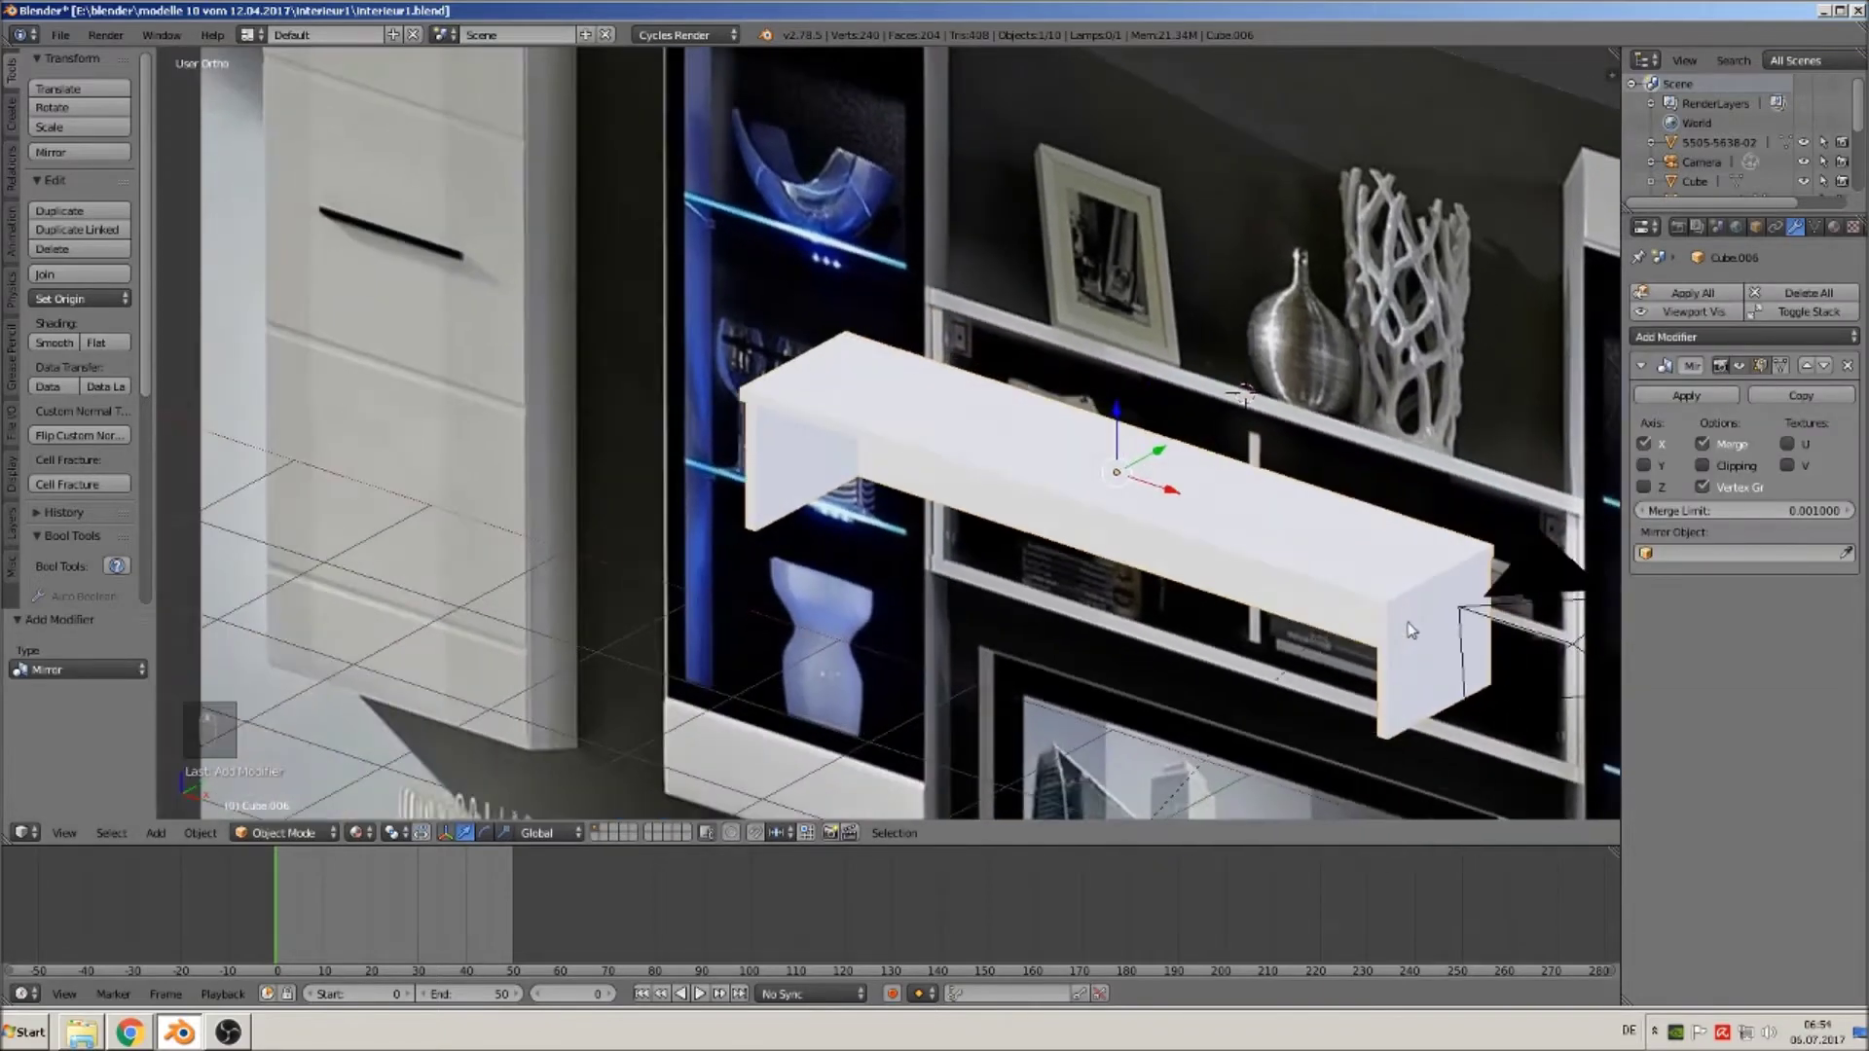
pyautogui.click(1644, 466)
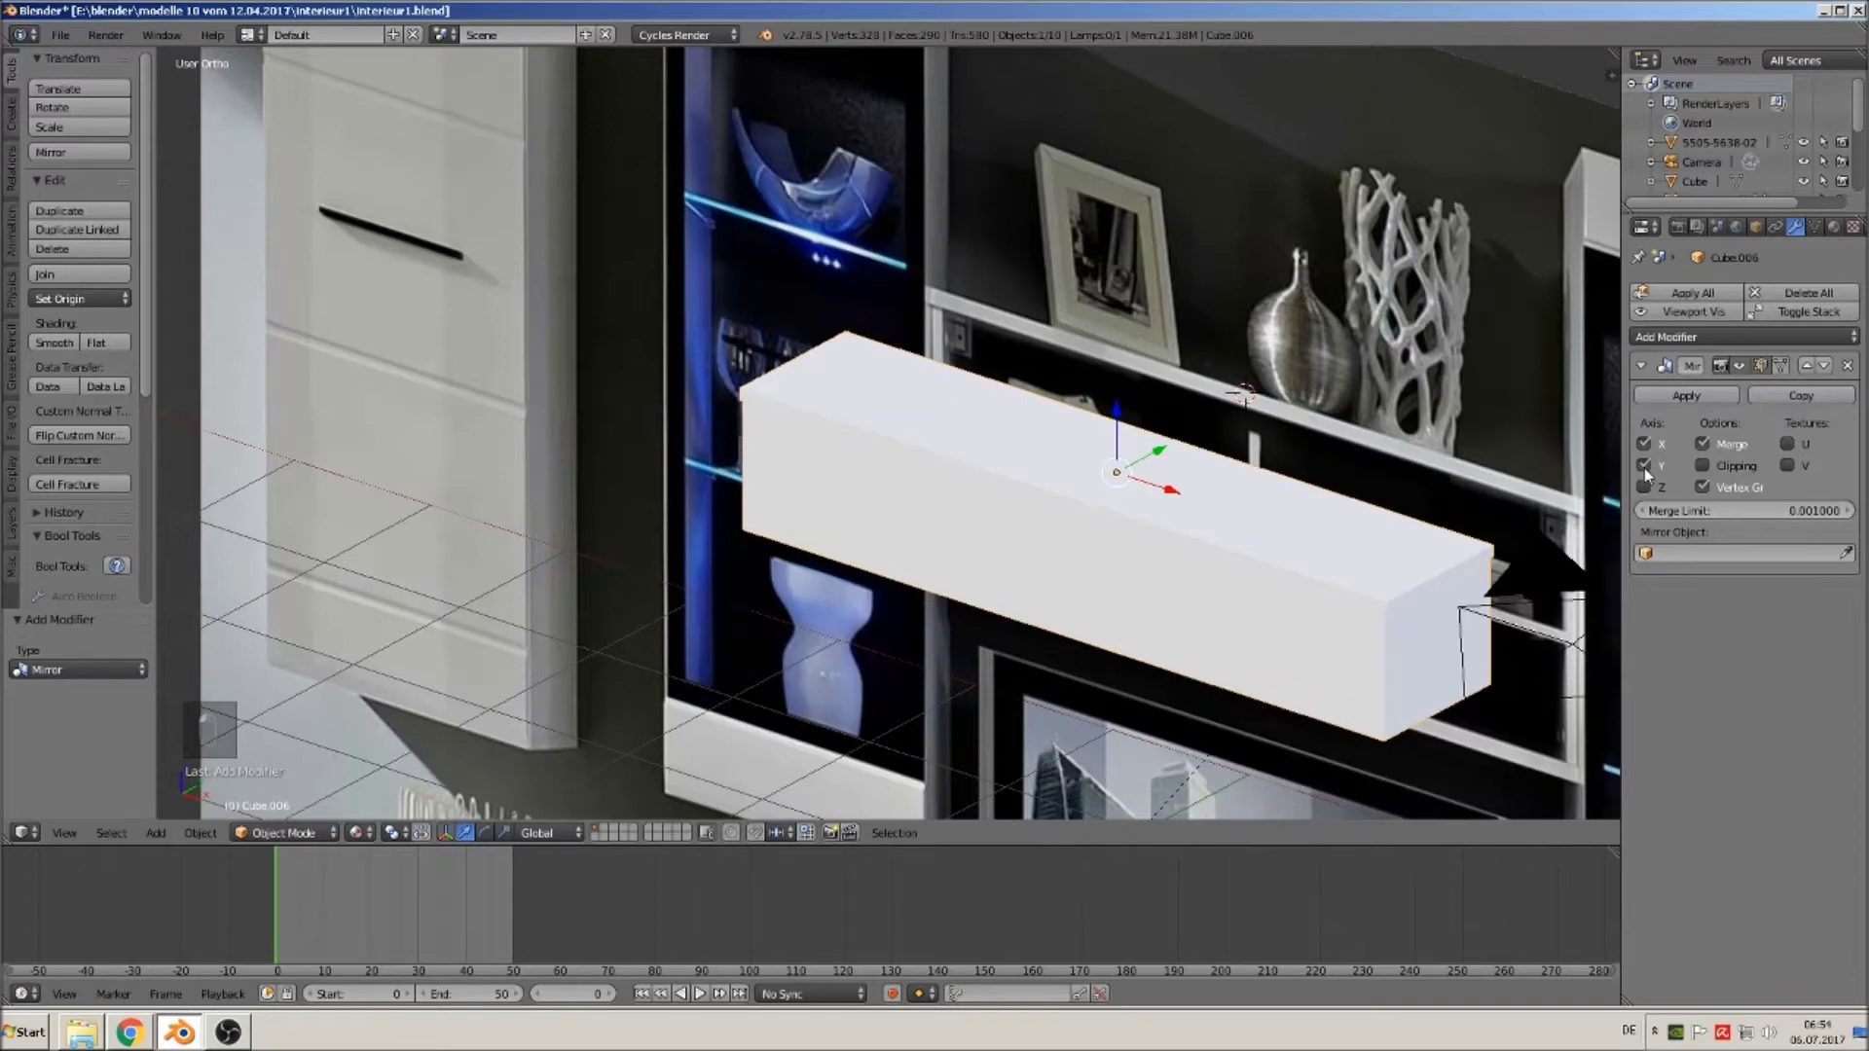
pyautogui.click(1644, 466)
pyautogui.click(1645, 487)
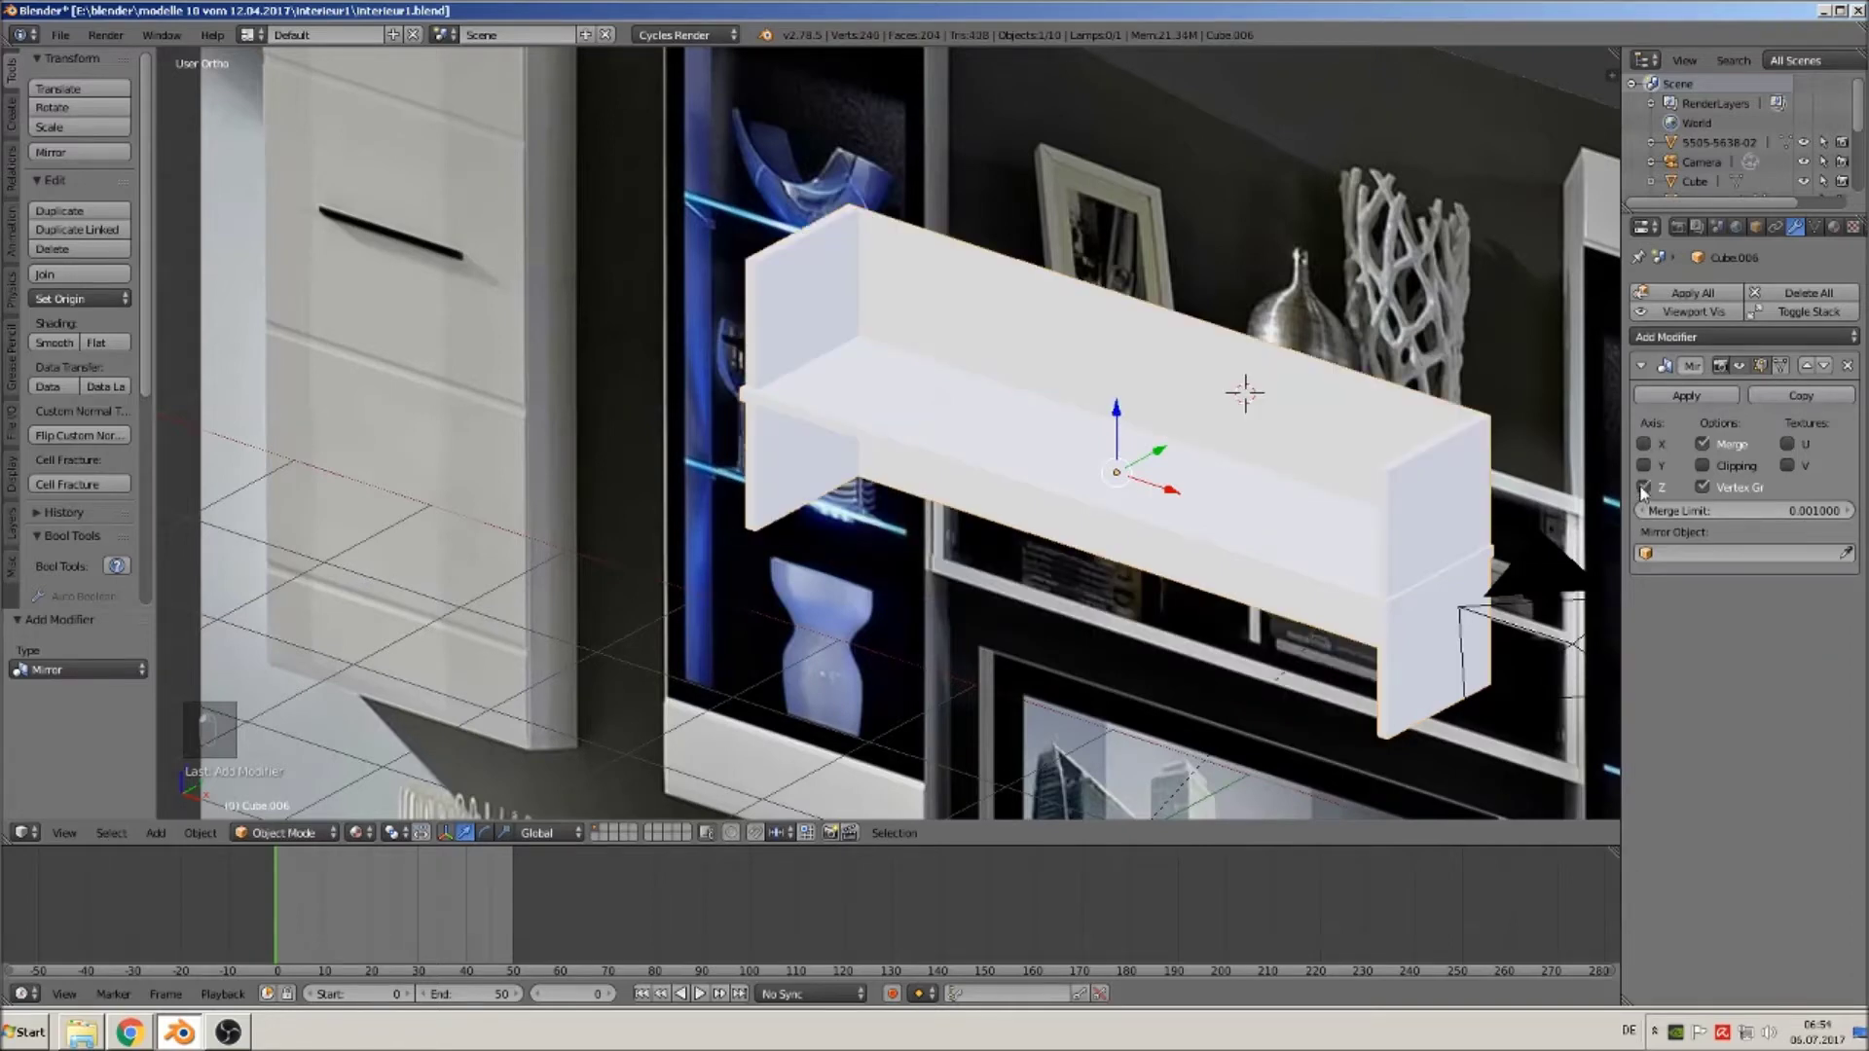
# Enable Clipping on the half shelf unit's Mirror modifier.
pyautogui.scroll(3, 1377, 610)
pyautogui.moveTo(1377, 610); pyautogui.dragTo(1314, 586, button='middle')
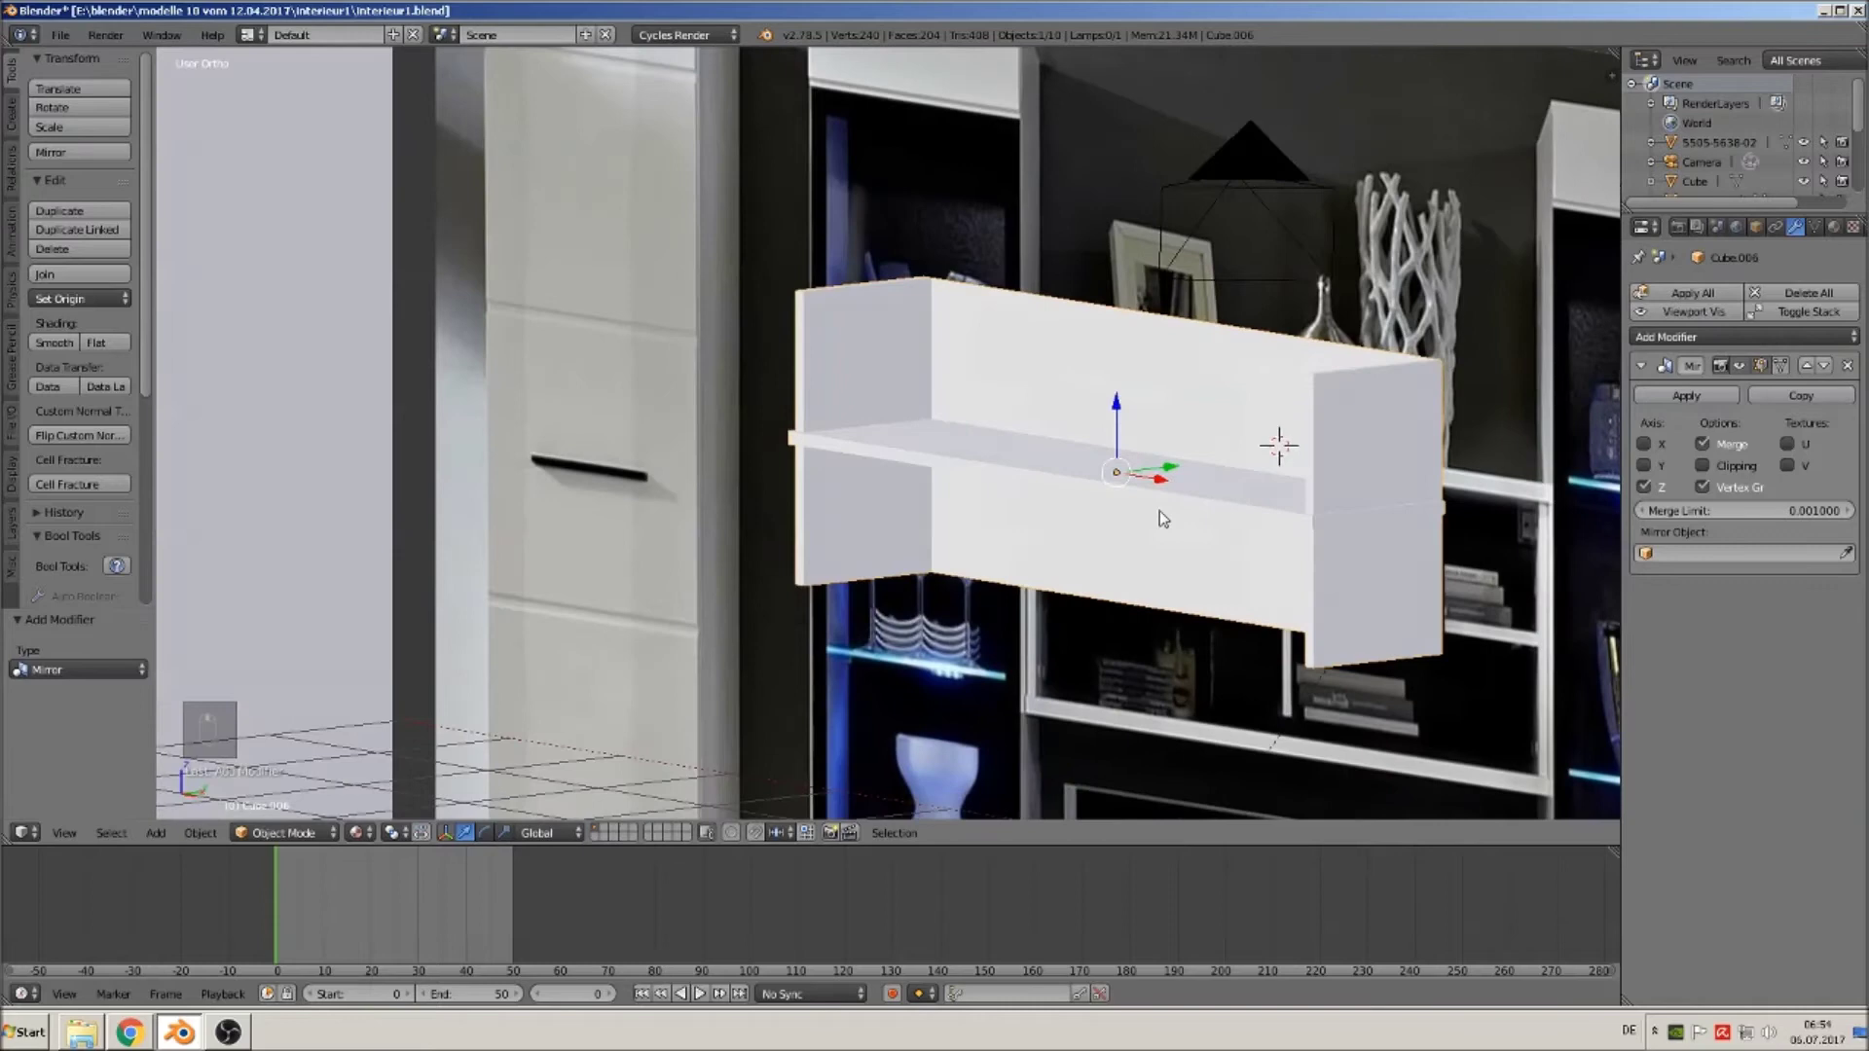
pyautogui.scroll(-1, 1169, 428)
pyautogui.click(1704, 467)
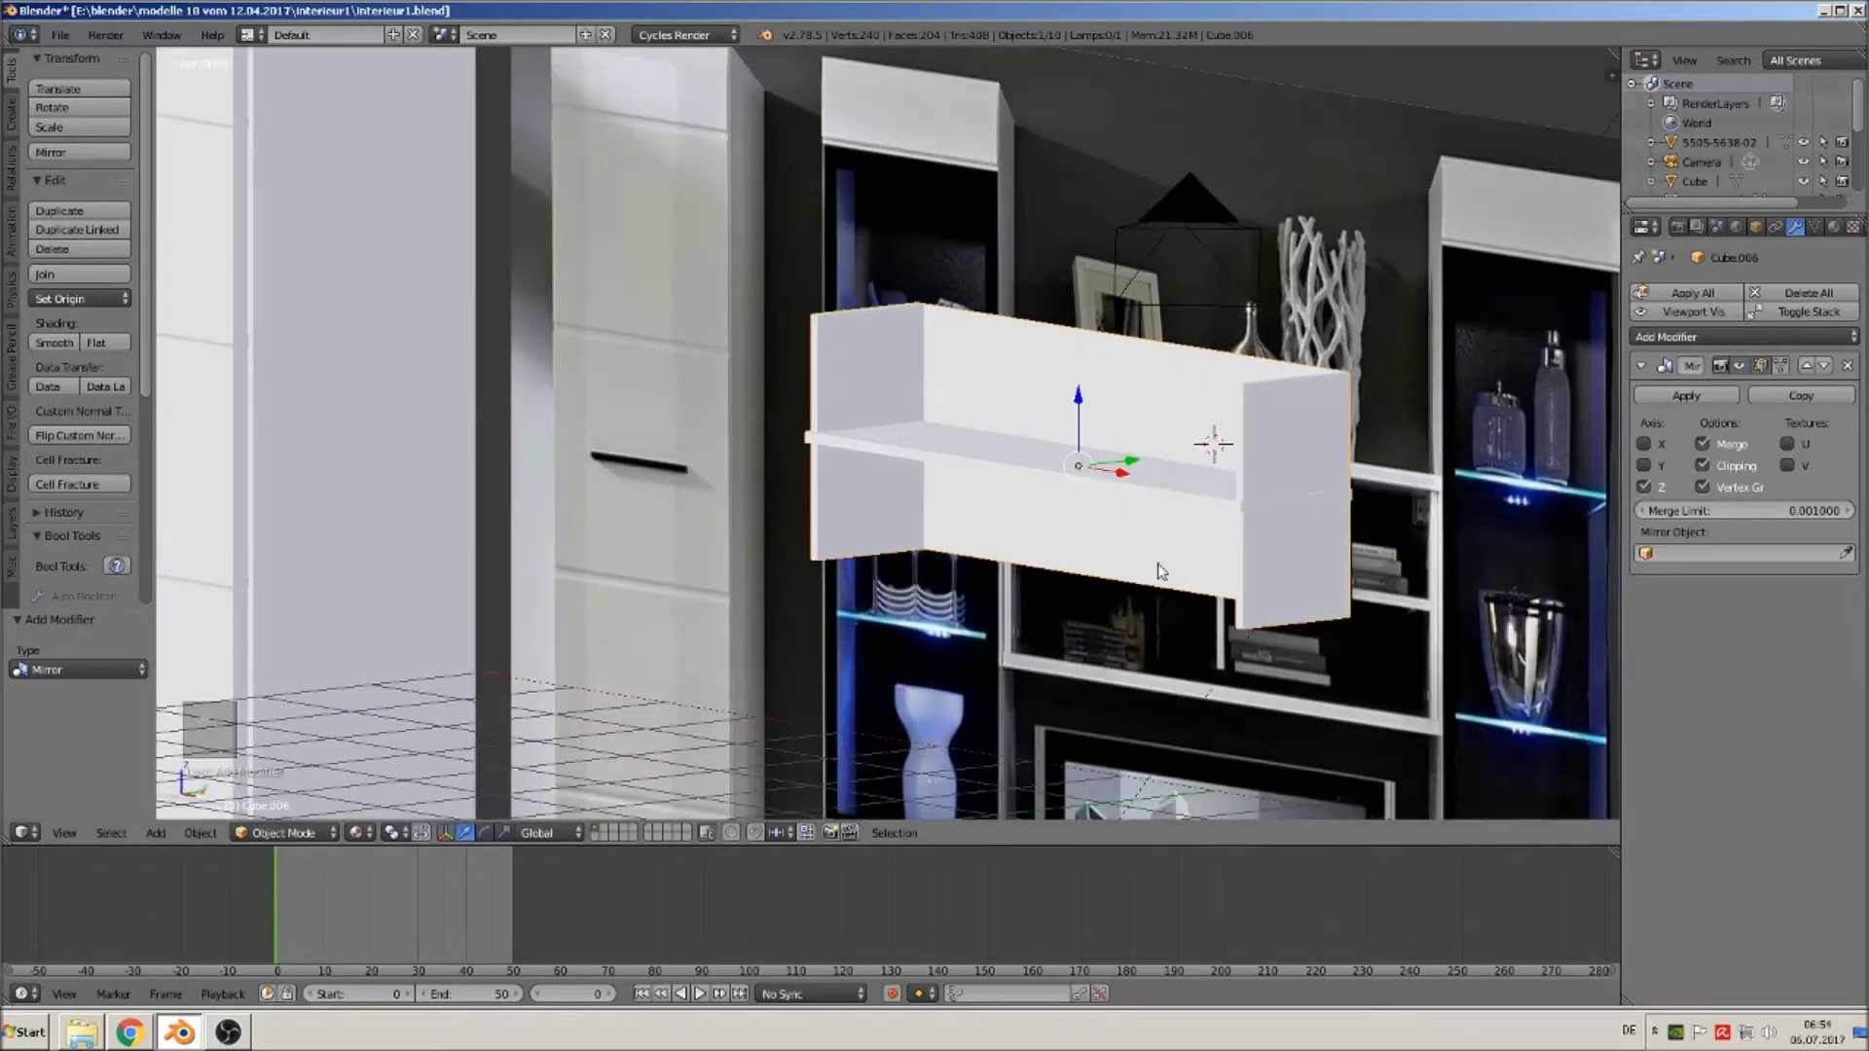
# Move the half unit's whole mesh down 0.055 along Z, and remove its Mirror modifier.
pyautogui.press('Tab')
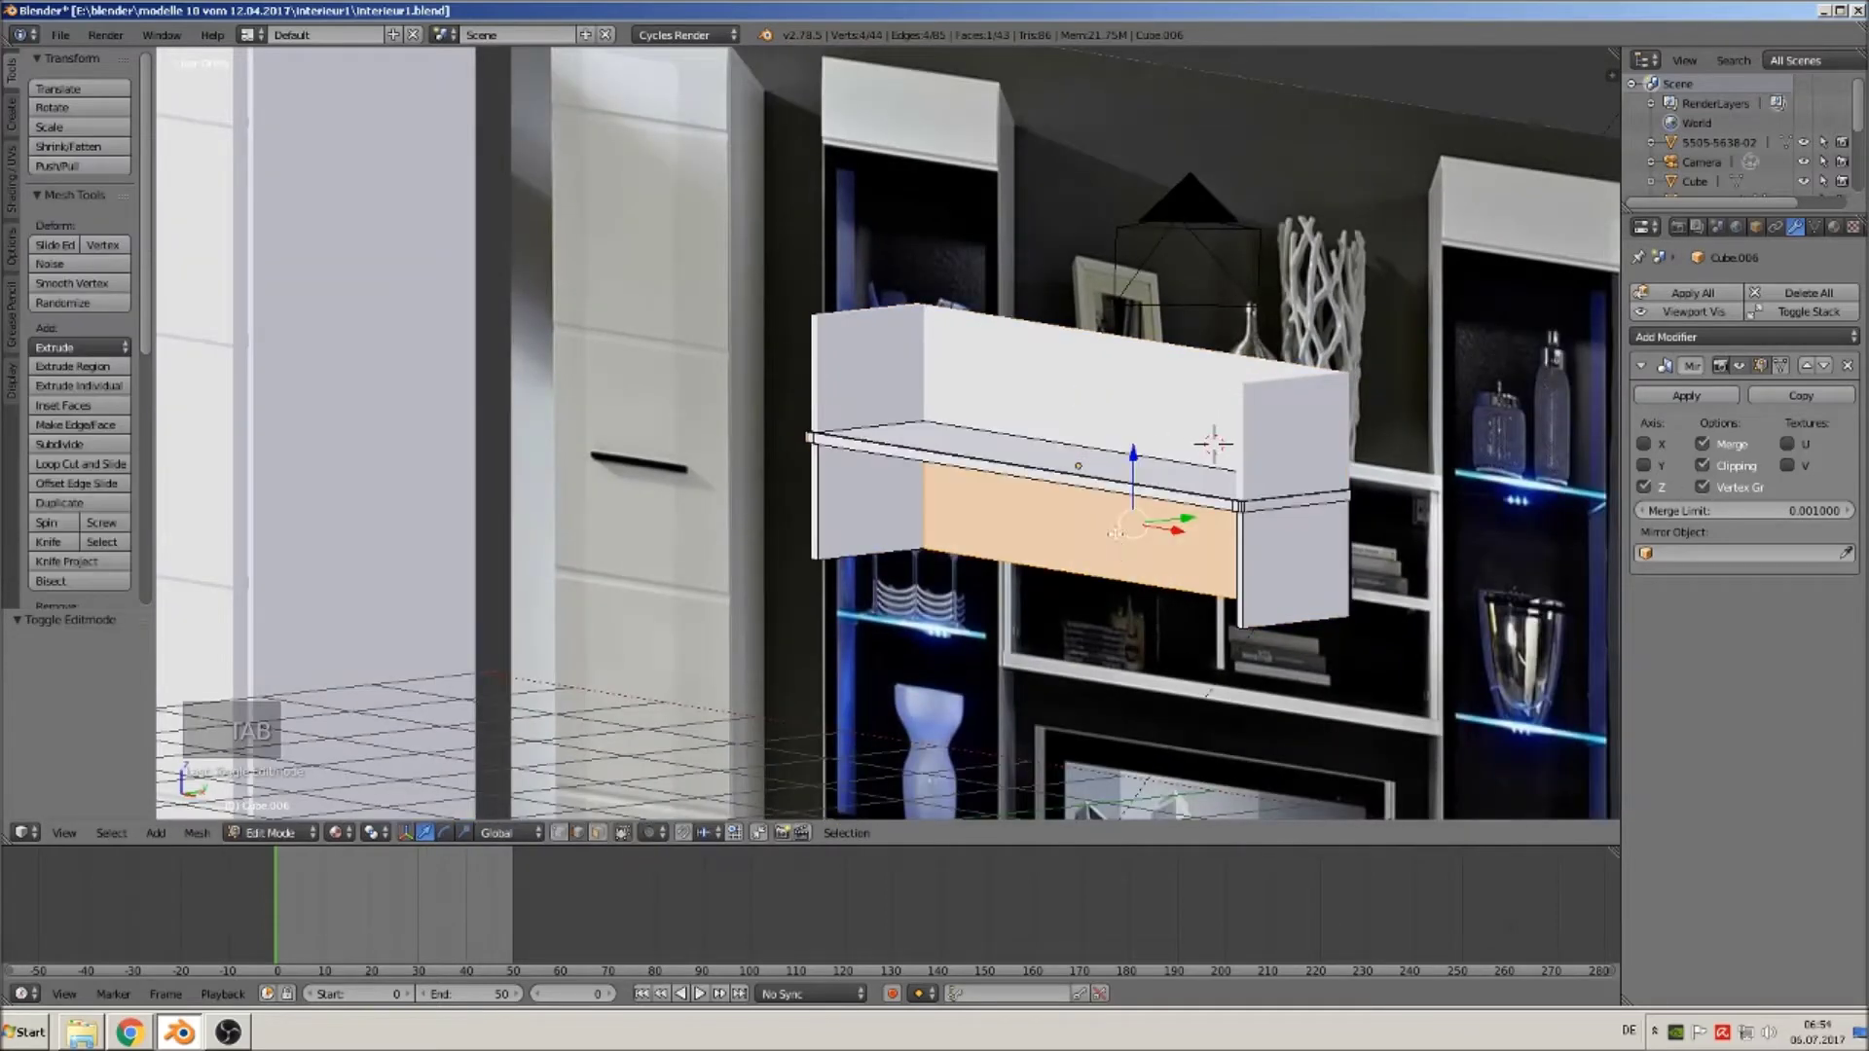
pyautogui.press('a')
pyautogui.press('a')
pyautogui.press('a')
pyautogui.press('a')
pyautogui.press('g')
pyautogui.press('z')
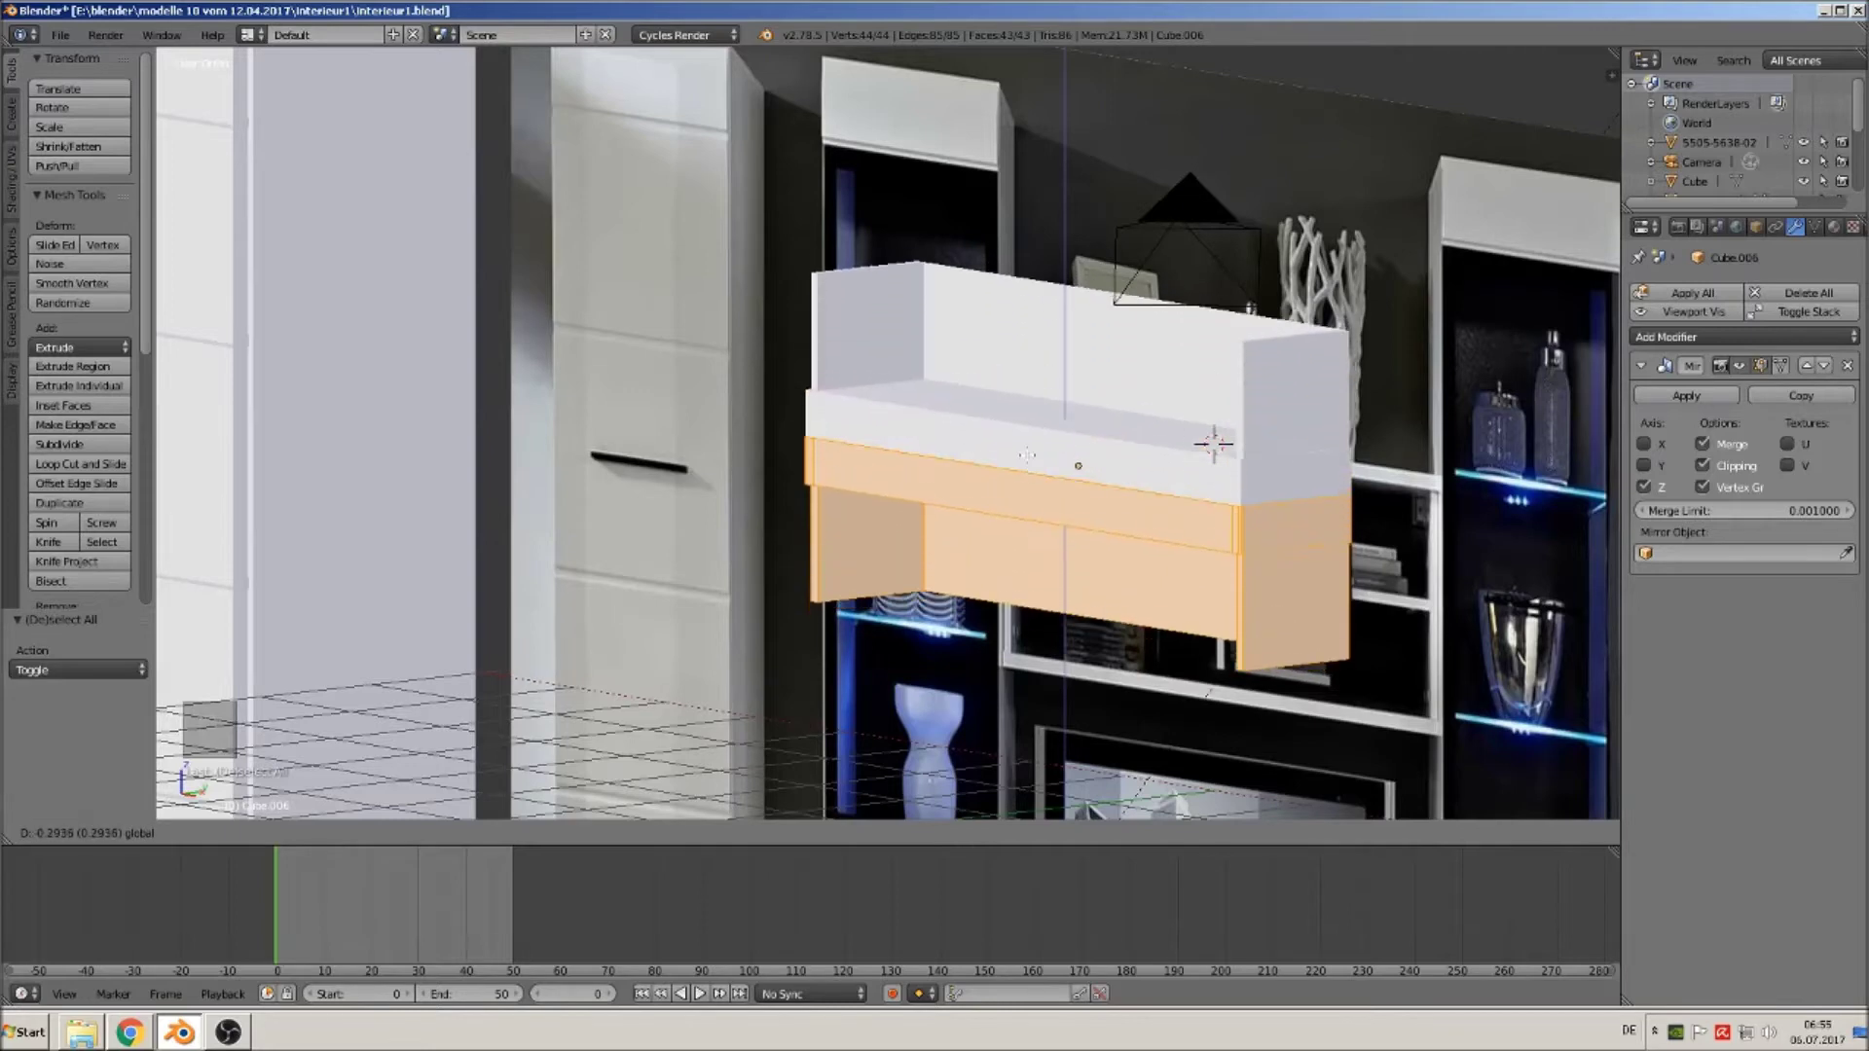
pyautogui.click(1022, 427)
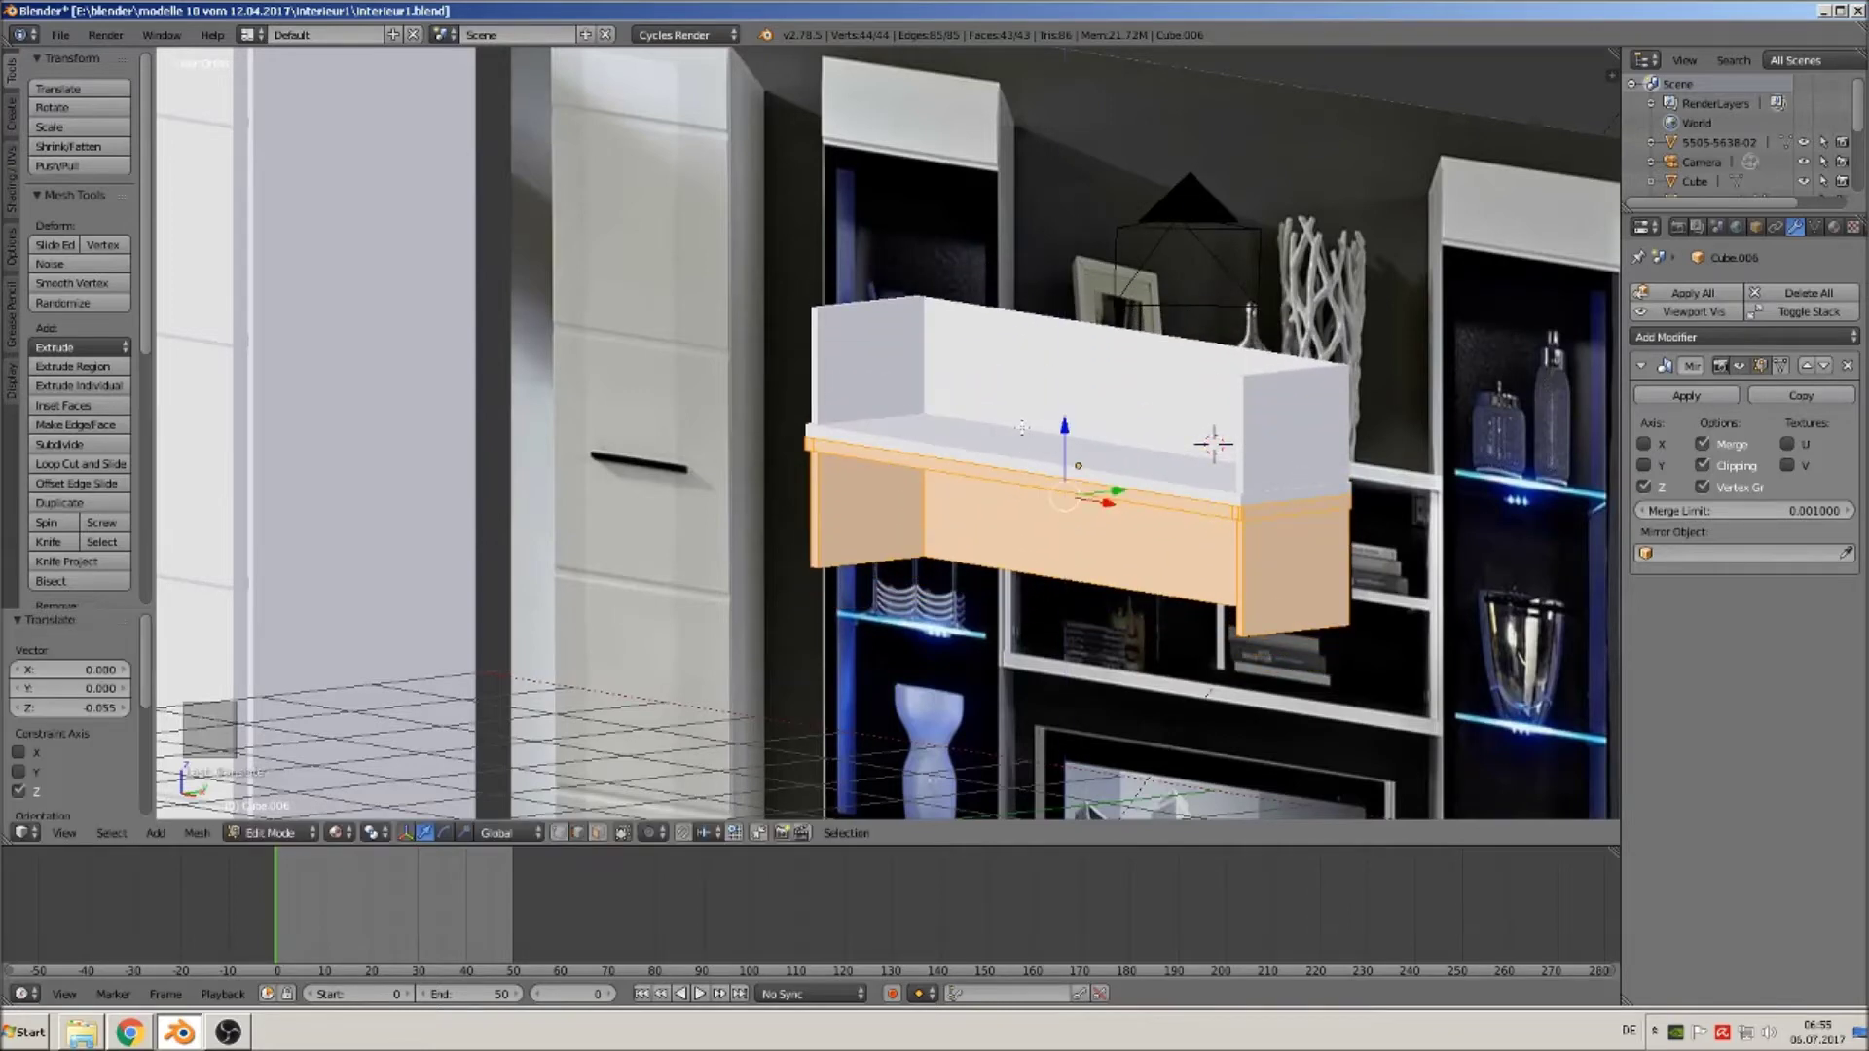
pyautogui.click(1848, 367)
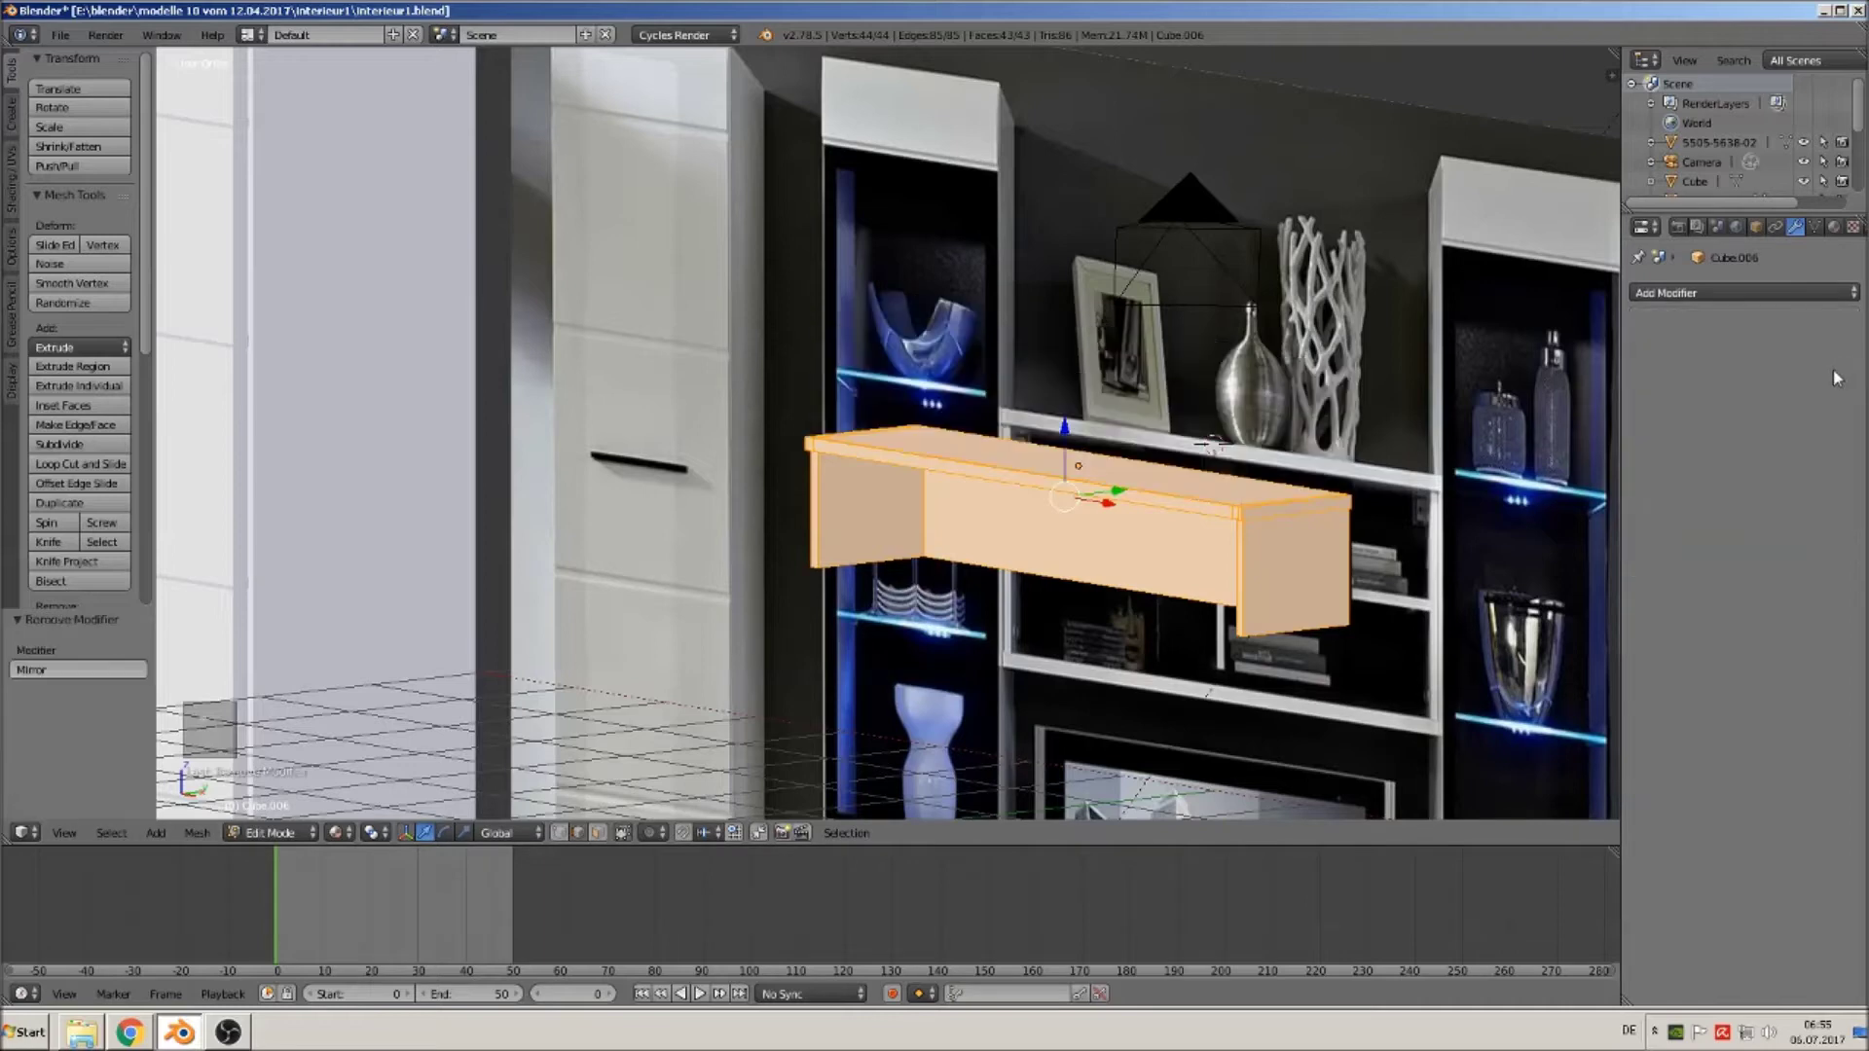
# Duplicate the entire half unit mesh and move the copy down 0.942 along Z.
pyautogui.hotkey('shift', 'd')
pyautogui.rightClick(1110, 506)
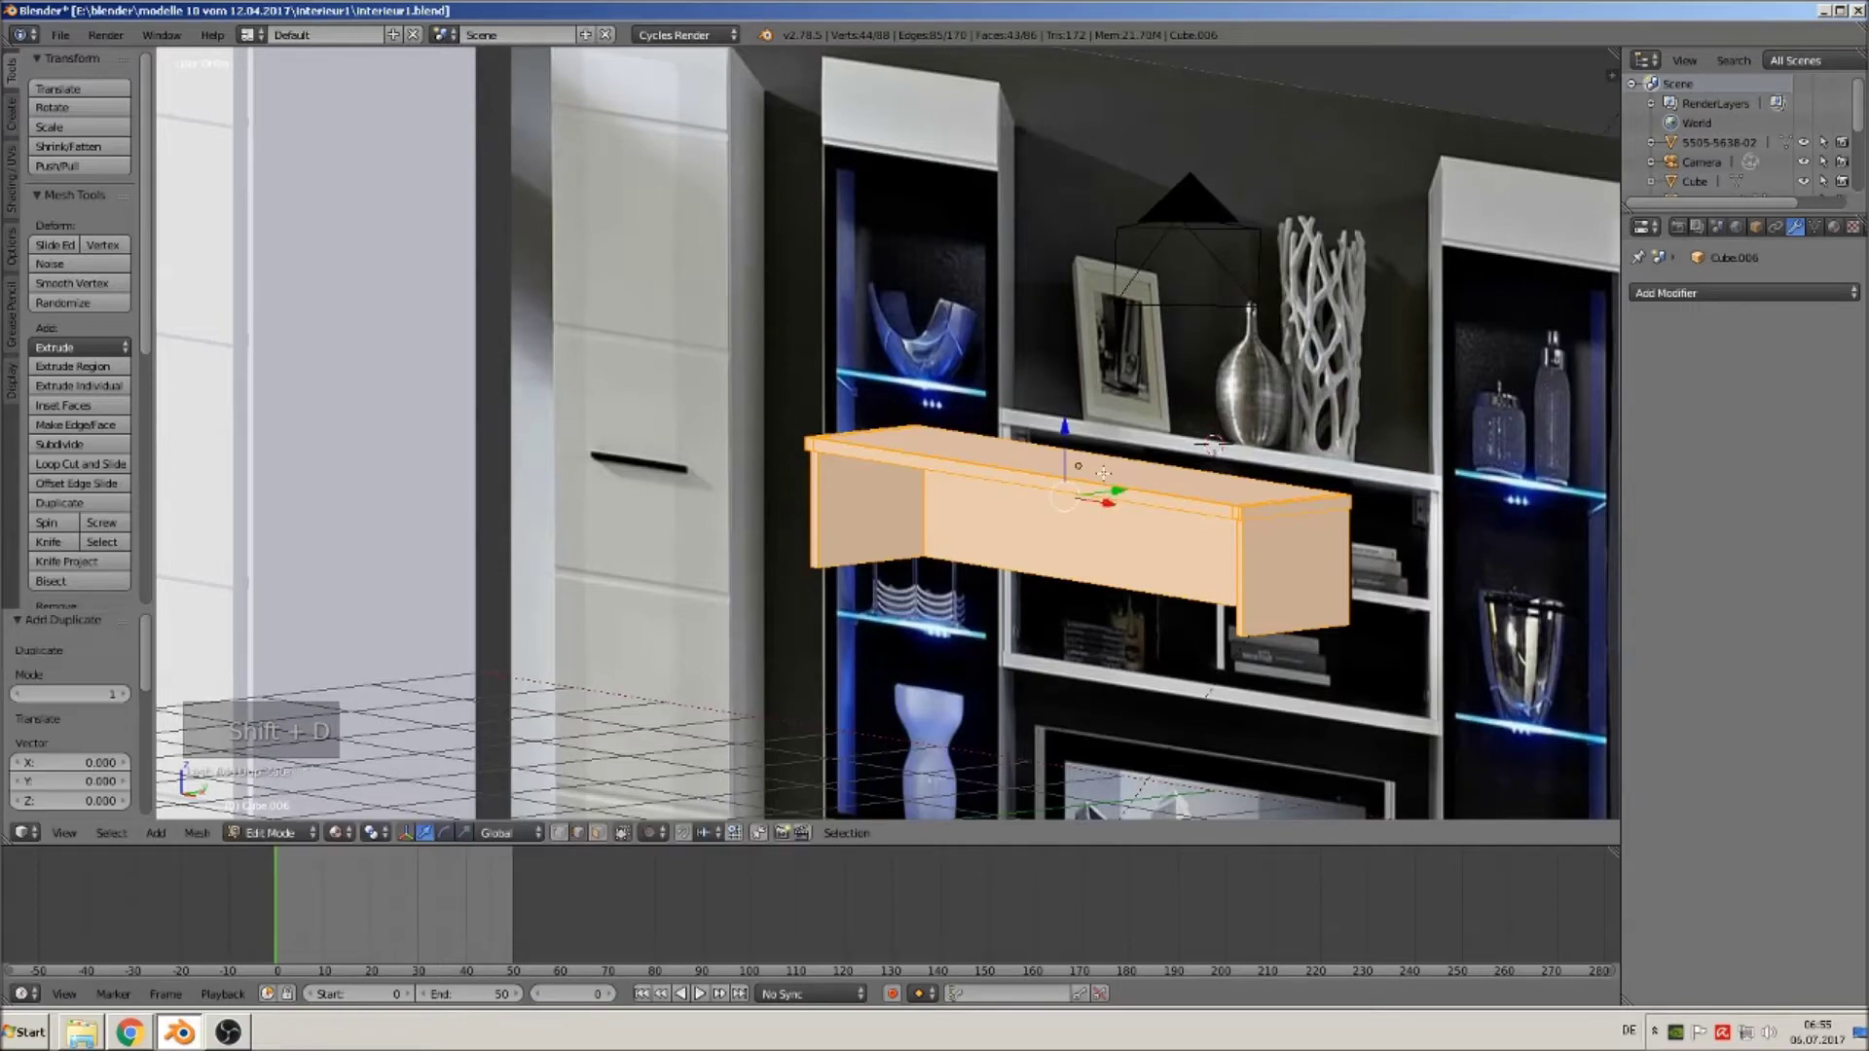
pyautogui.moveTo(1064, 425); pyautogui.dragTo(1059, 563)
pyautogui.keyDown('shift'); pyautogui.moveTo(1056, 568); pyautogui.dragTo(1104, 297, button='middle'); pyautogui.keyUp('shift')
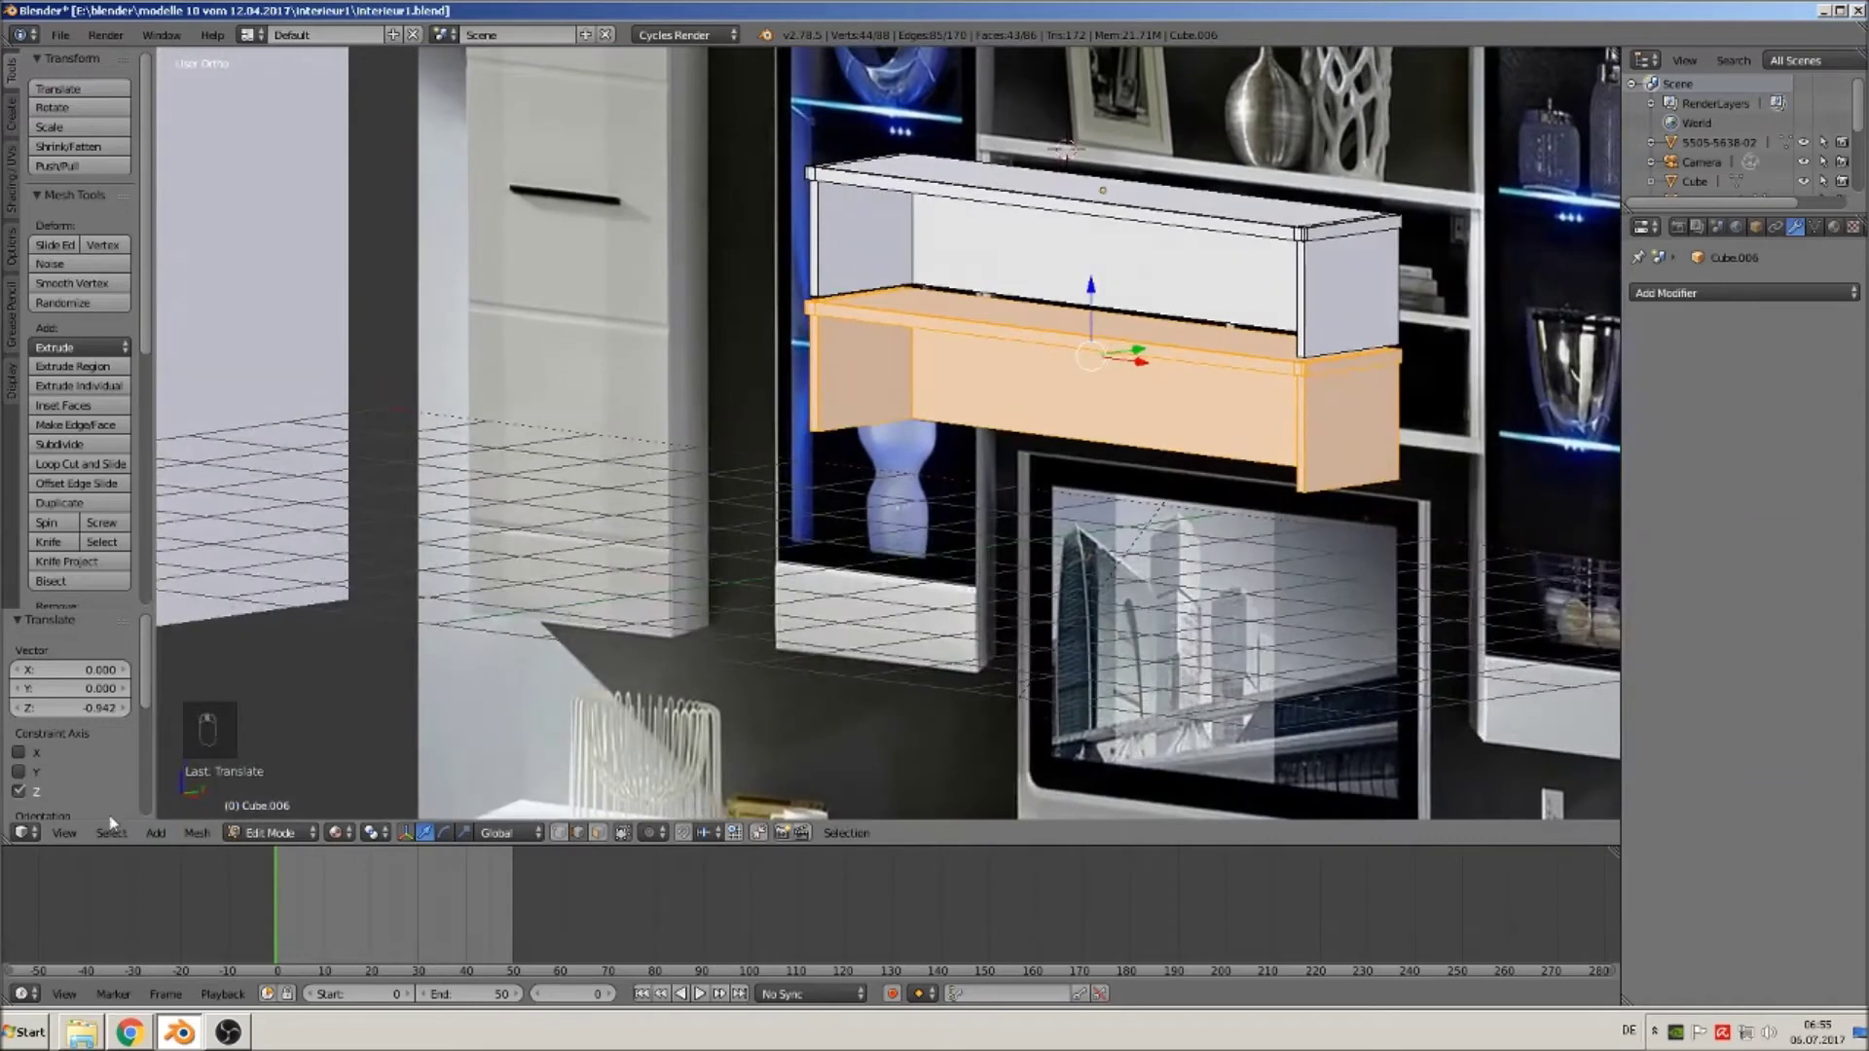
# Mirror the duplicated half along the global Z axis and lower it 0.512 beneath the upper half.
pyautogui.click(181, 835)
pyautogui.moveTo(252, 728)
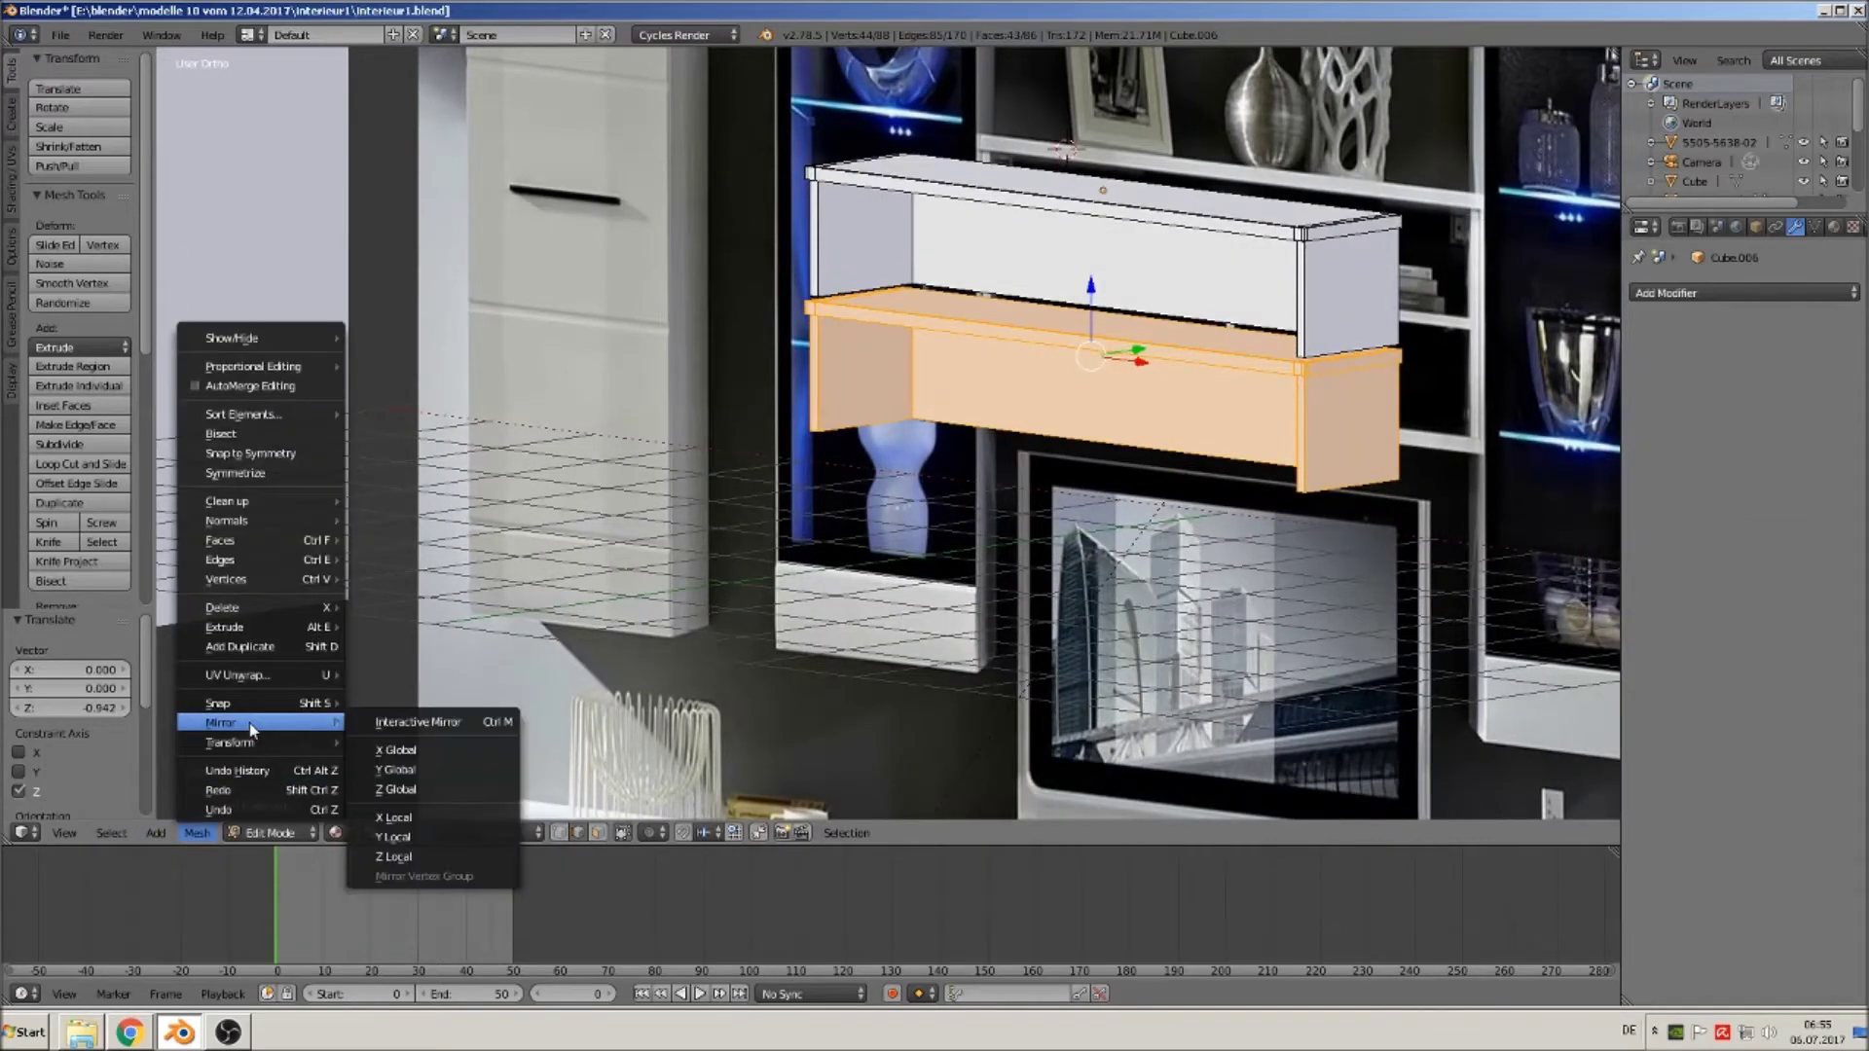
pyautogui.click(425, 721)
pyautogui.press('z')
pyautogui.click(422, 751)
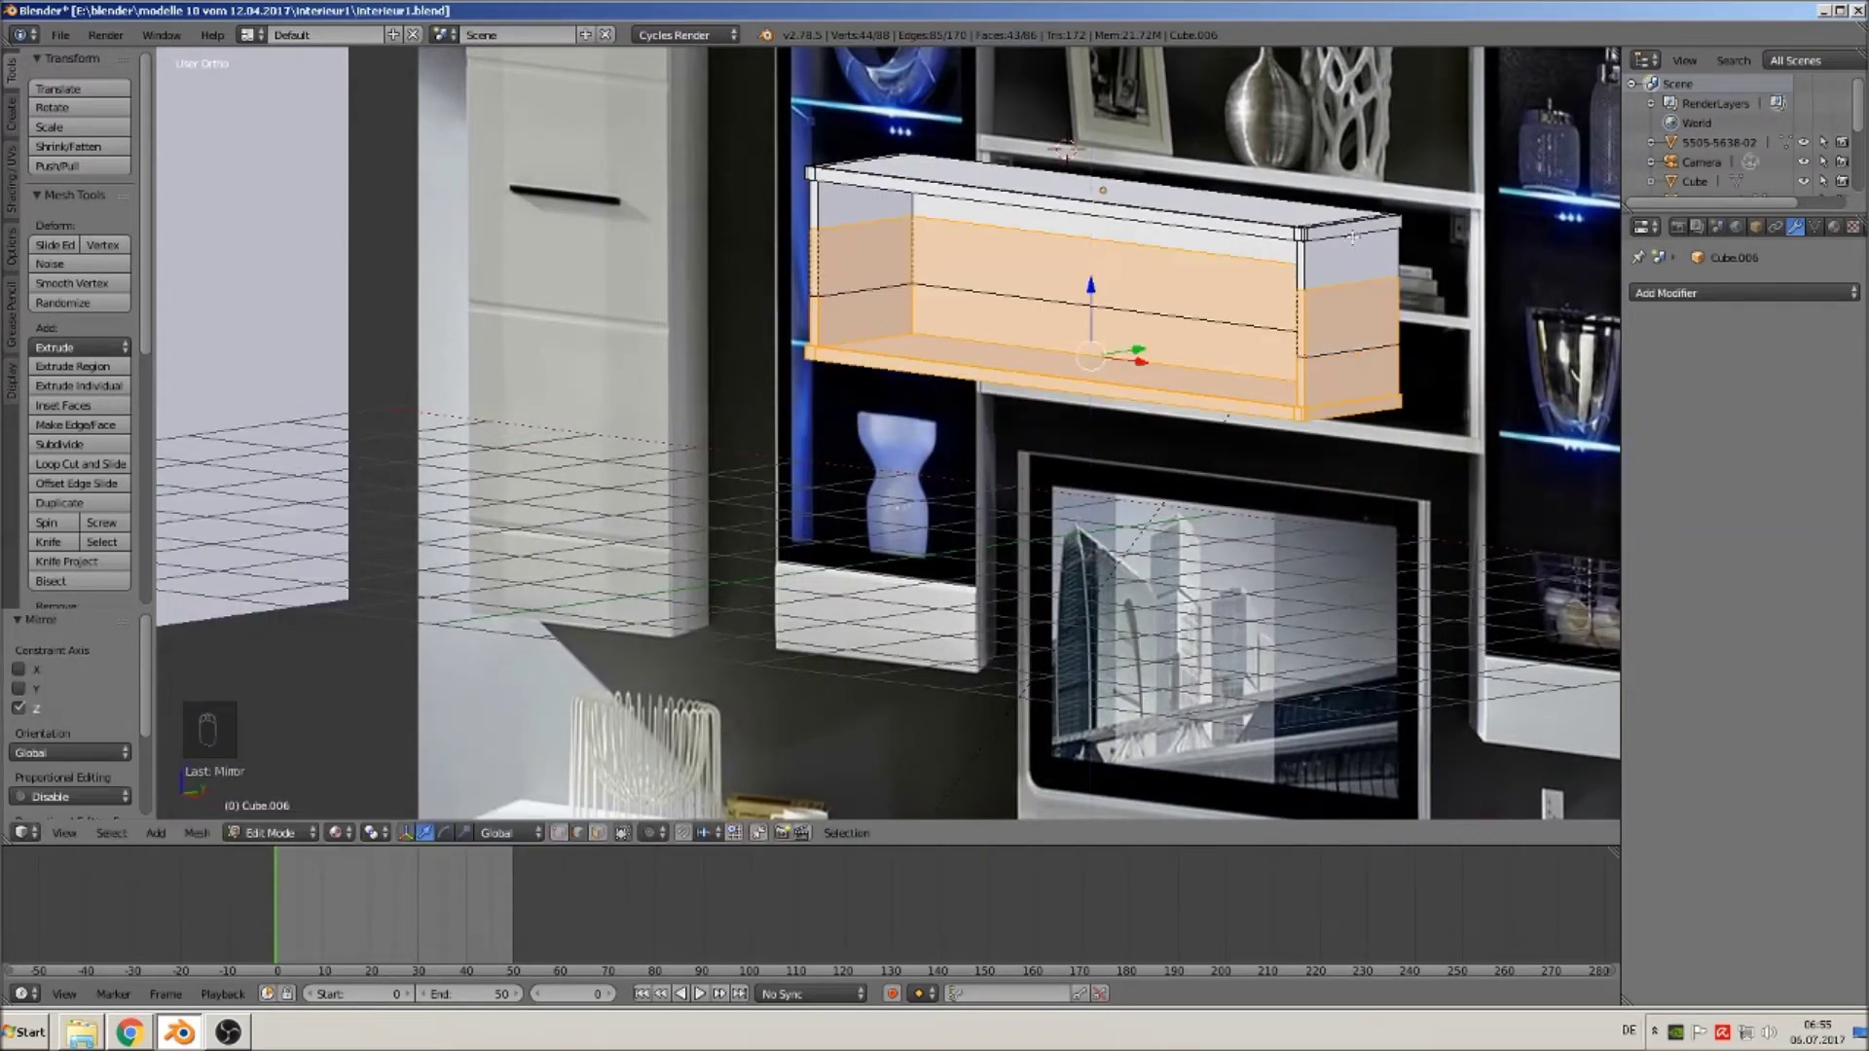
pyautogui.moveTo(1085, 289); pyautogui.dragTo(1080, 358)
# Select the facing end faces of the upper and lower left side panels and join them with Bridge Edge Loops.
pyautogui.scroll(5, 1080, 358)
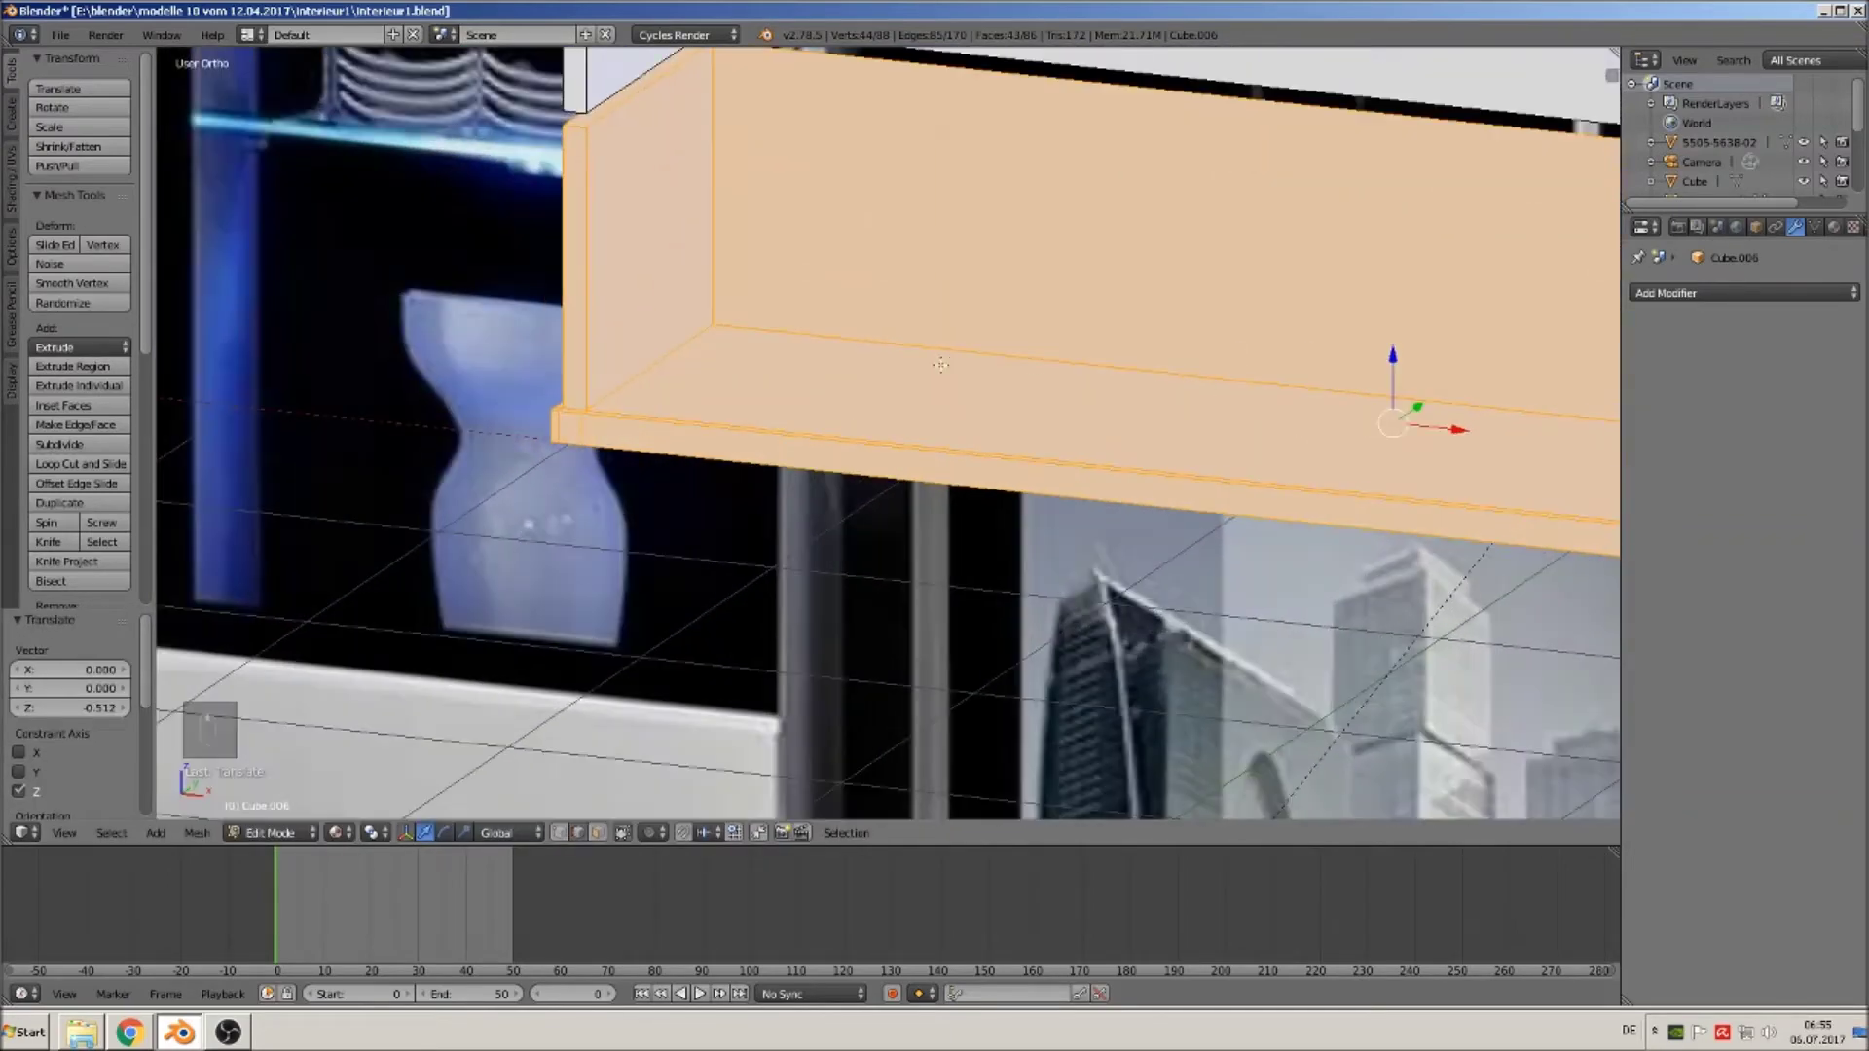
pyautogui.keyDown('shift'); pyautogui.moveTo(940, 364); pyautogui.dragTo(775, 631, button='middle'); pyautogui.keyUp('shift')
pyautogui.click(598, 833)
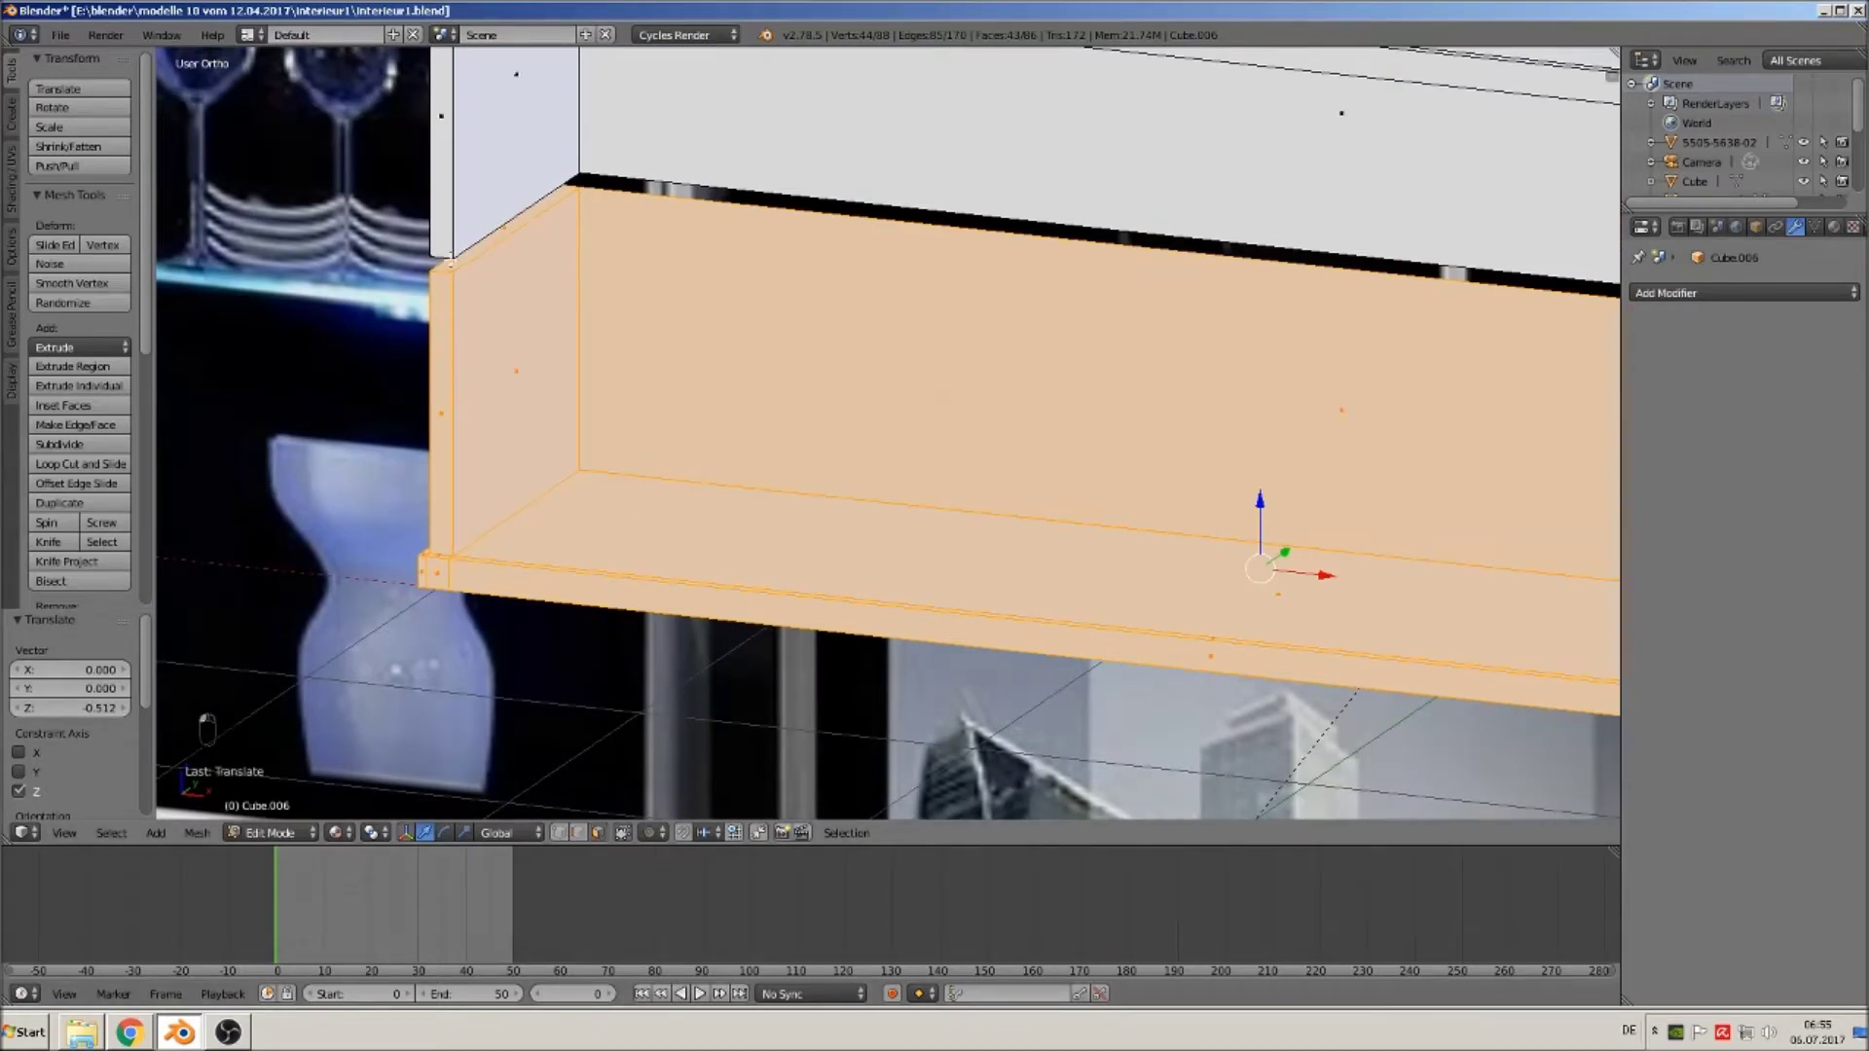
pyautogui.rightClick(641, 218)
pyautogui.scroll(-2, 810, 313)
pyautogui.moveTo(795, 335); pyautogui.dragTo(731, 265, button='middle')
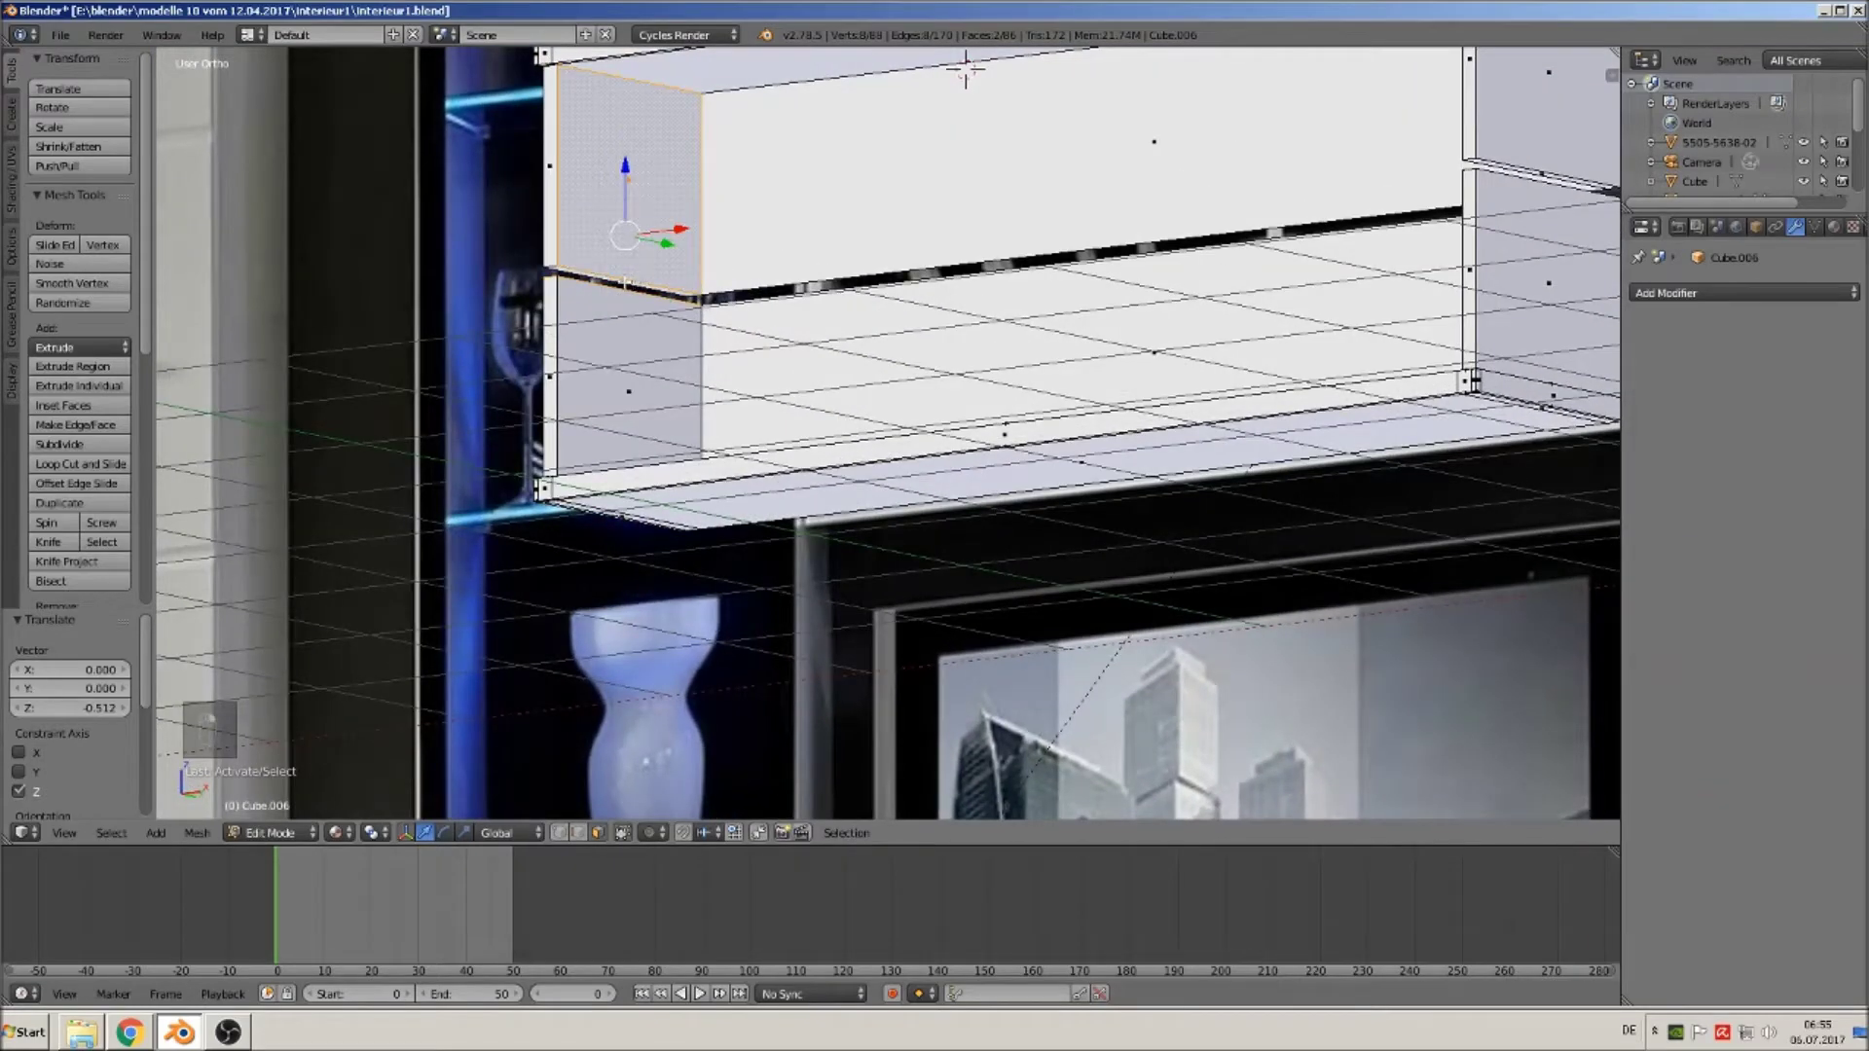
pyautogui.scroll(2, 742, 393)
pyautogui.moveTo(740, 394); pyautogui.dragTo(764, 404, button='middle')
pyautogui.scroll(2, 768, 407)
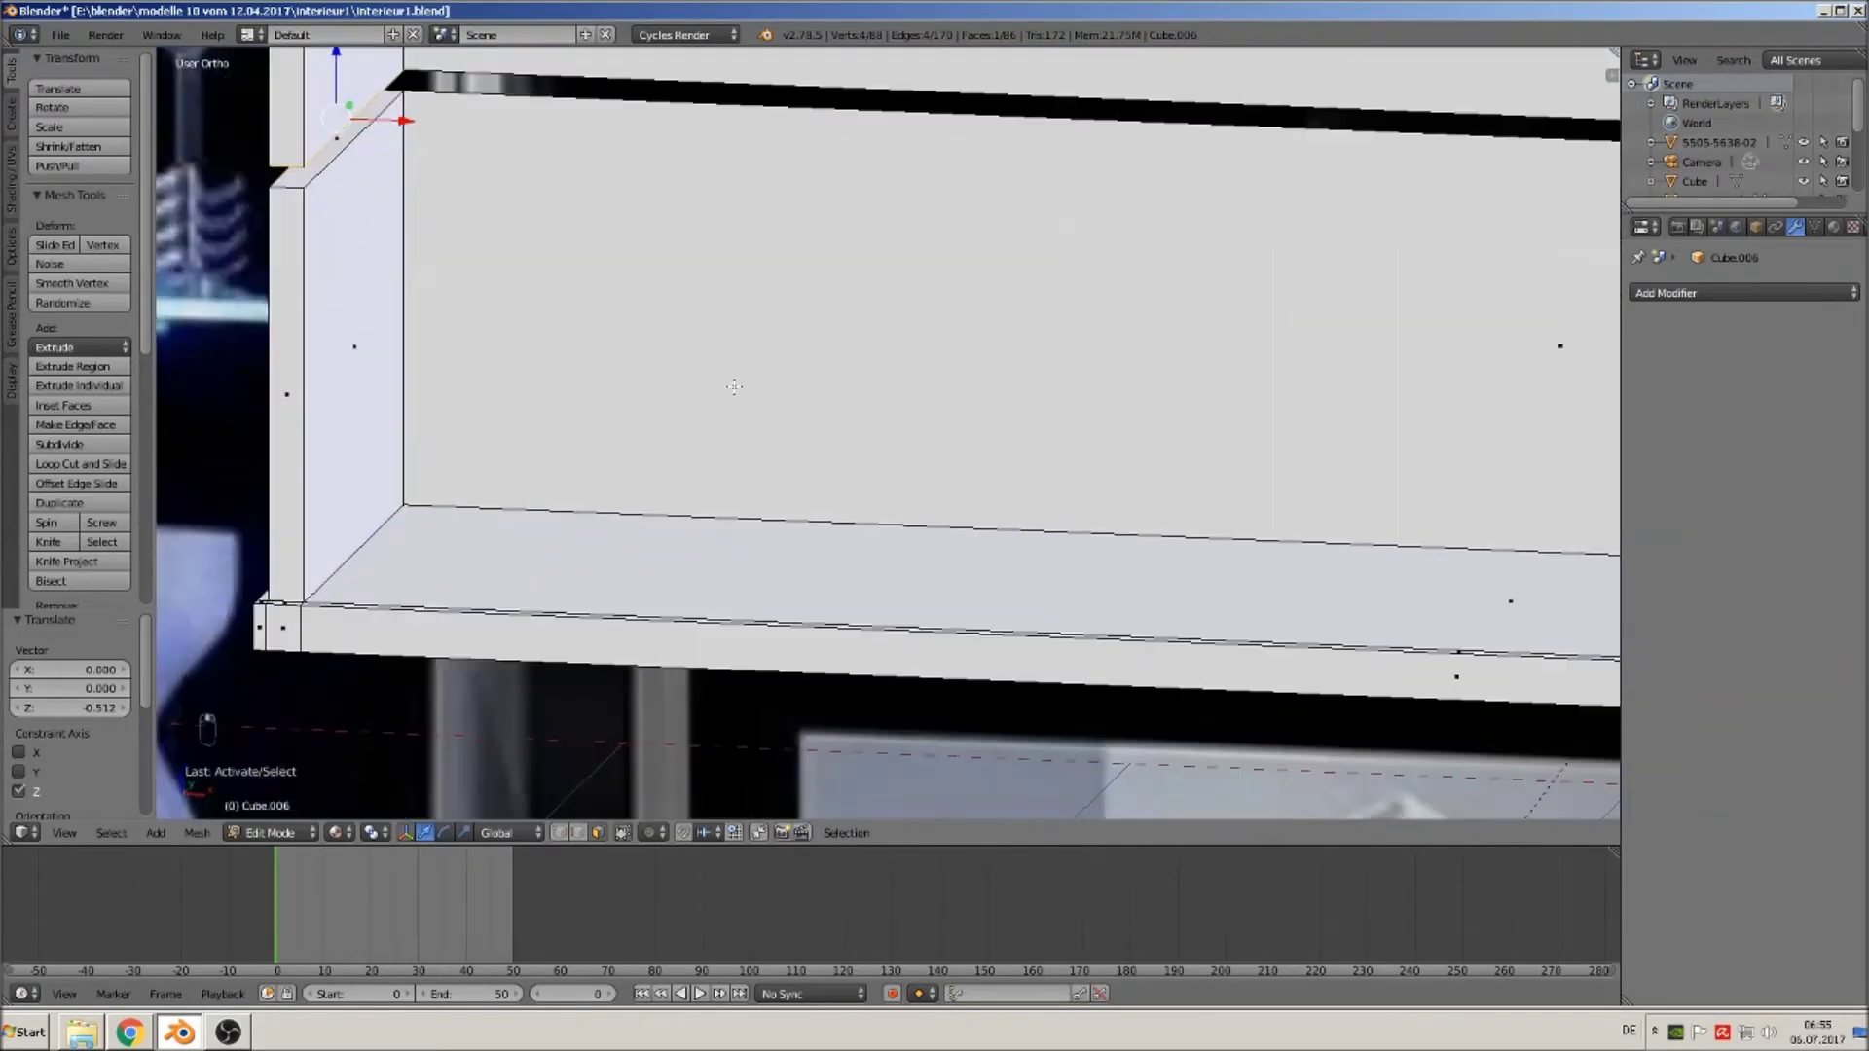
pyautogui.keyDown('shift'); pyautogui.rightClick(361, 152); pyautogui.keyUp('shift')
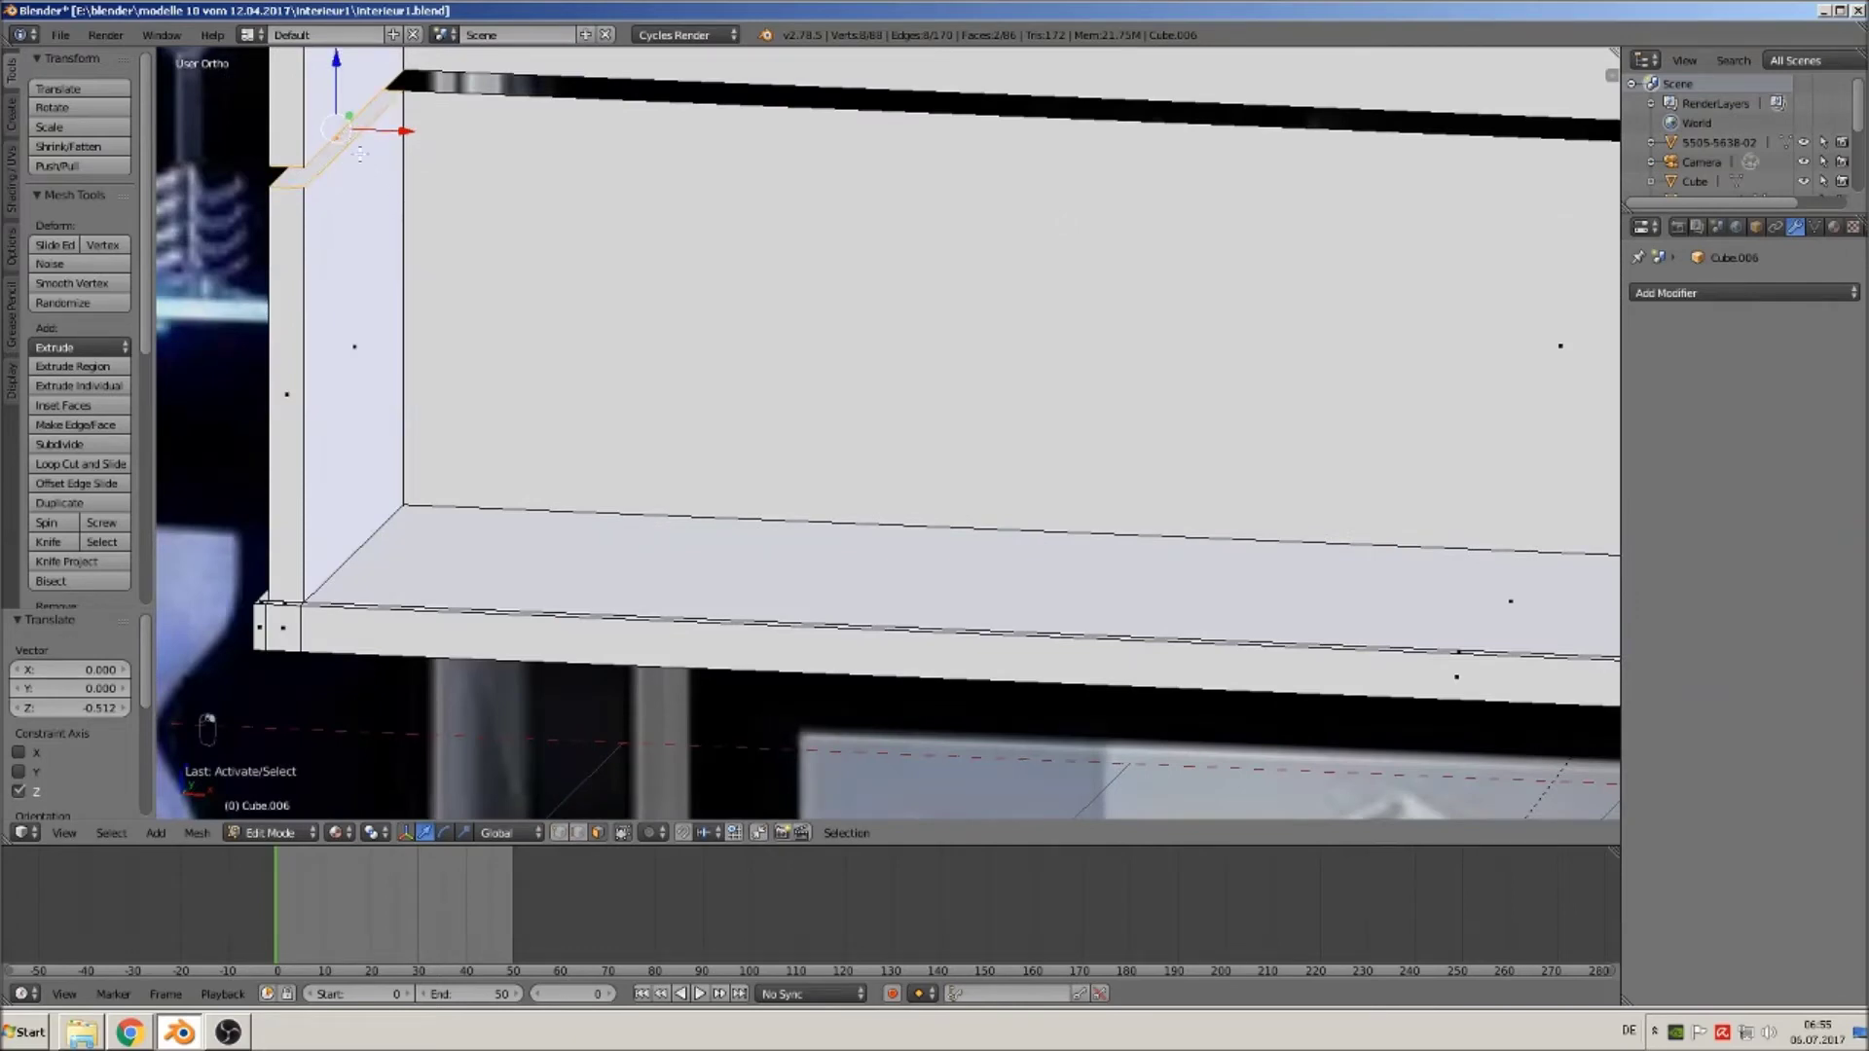
pyautogui.press('space')
pyautogui.click(625, 297)
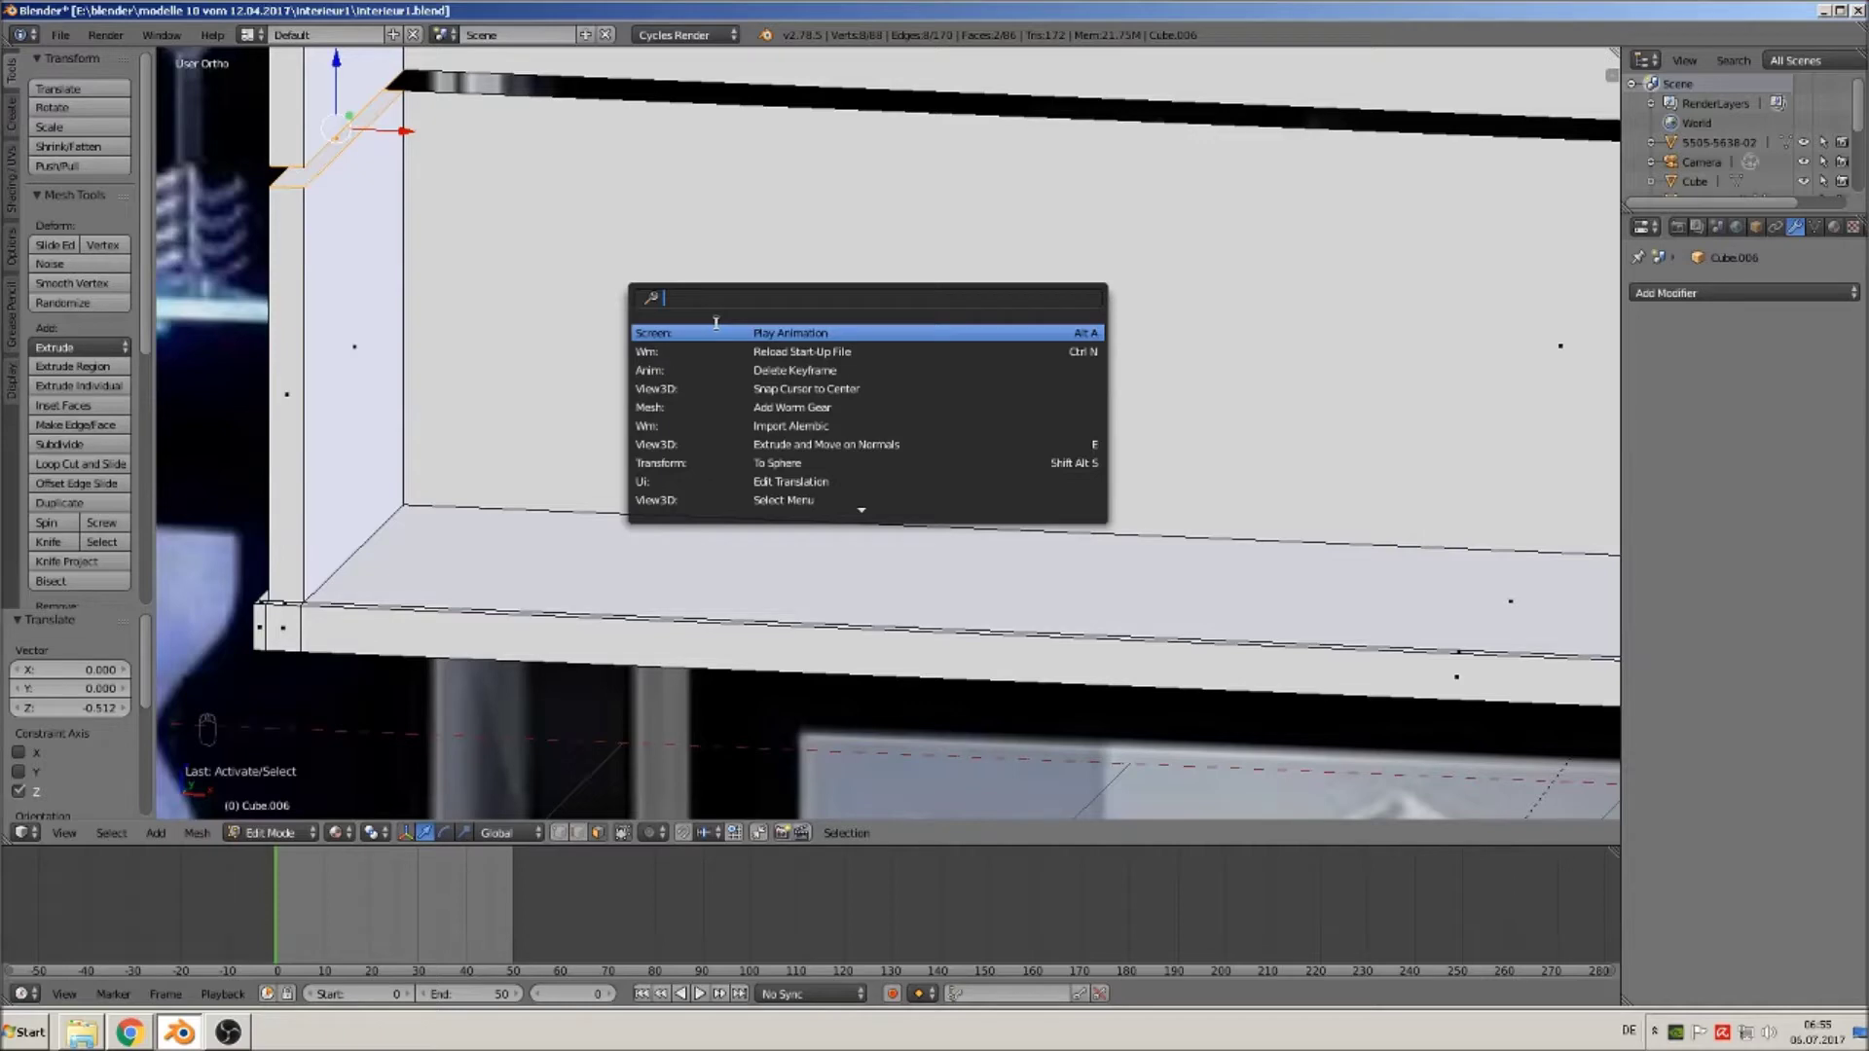
pyautogui.write('bridg')
pyautogui.click(732, 333)
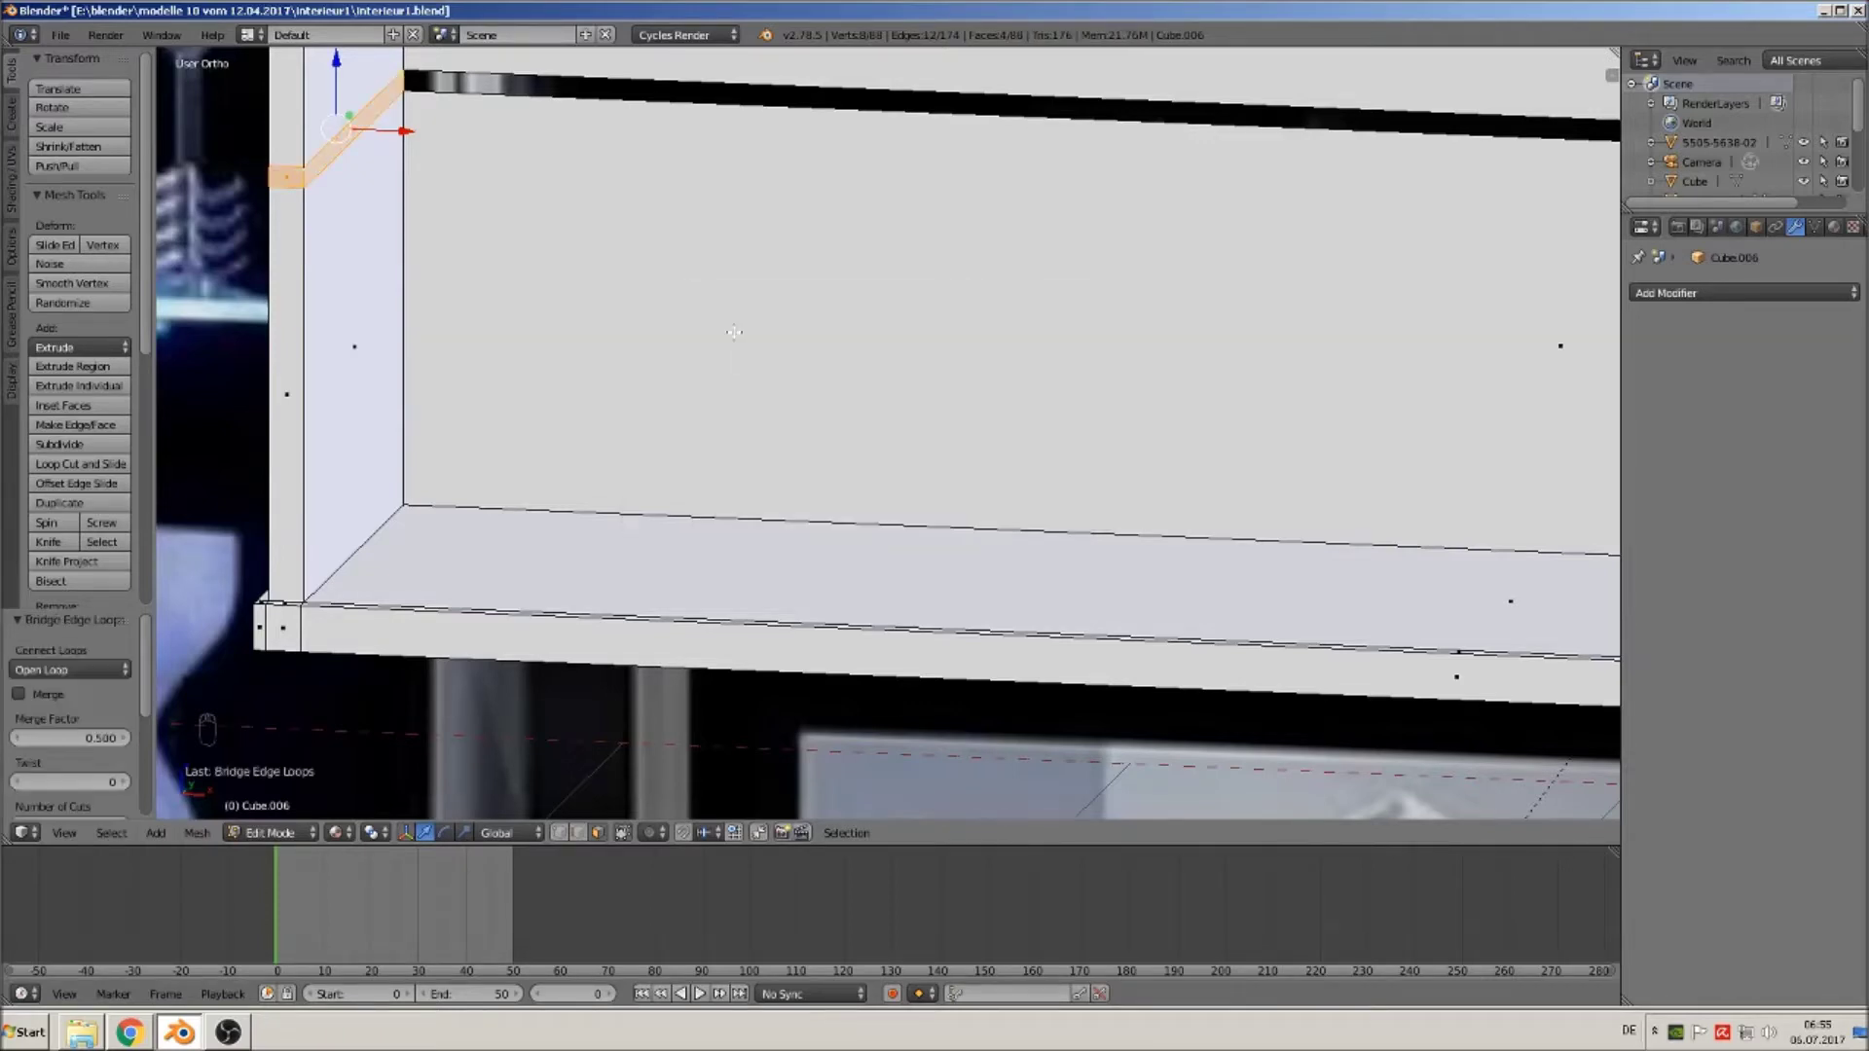
# Select the facing edges of the upper and lower back panels and fill the gap between them with a face.
pyautogui.scroll(-2, 762, 206)
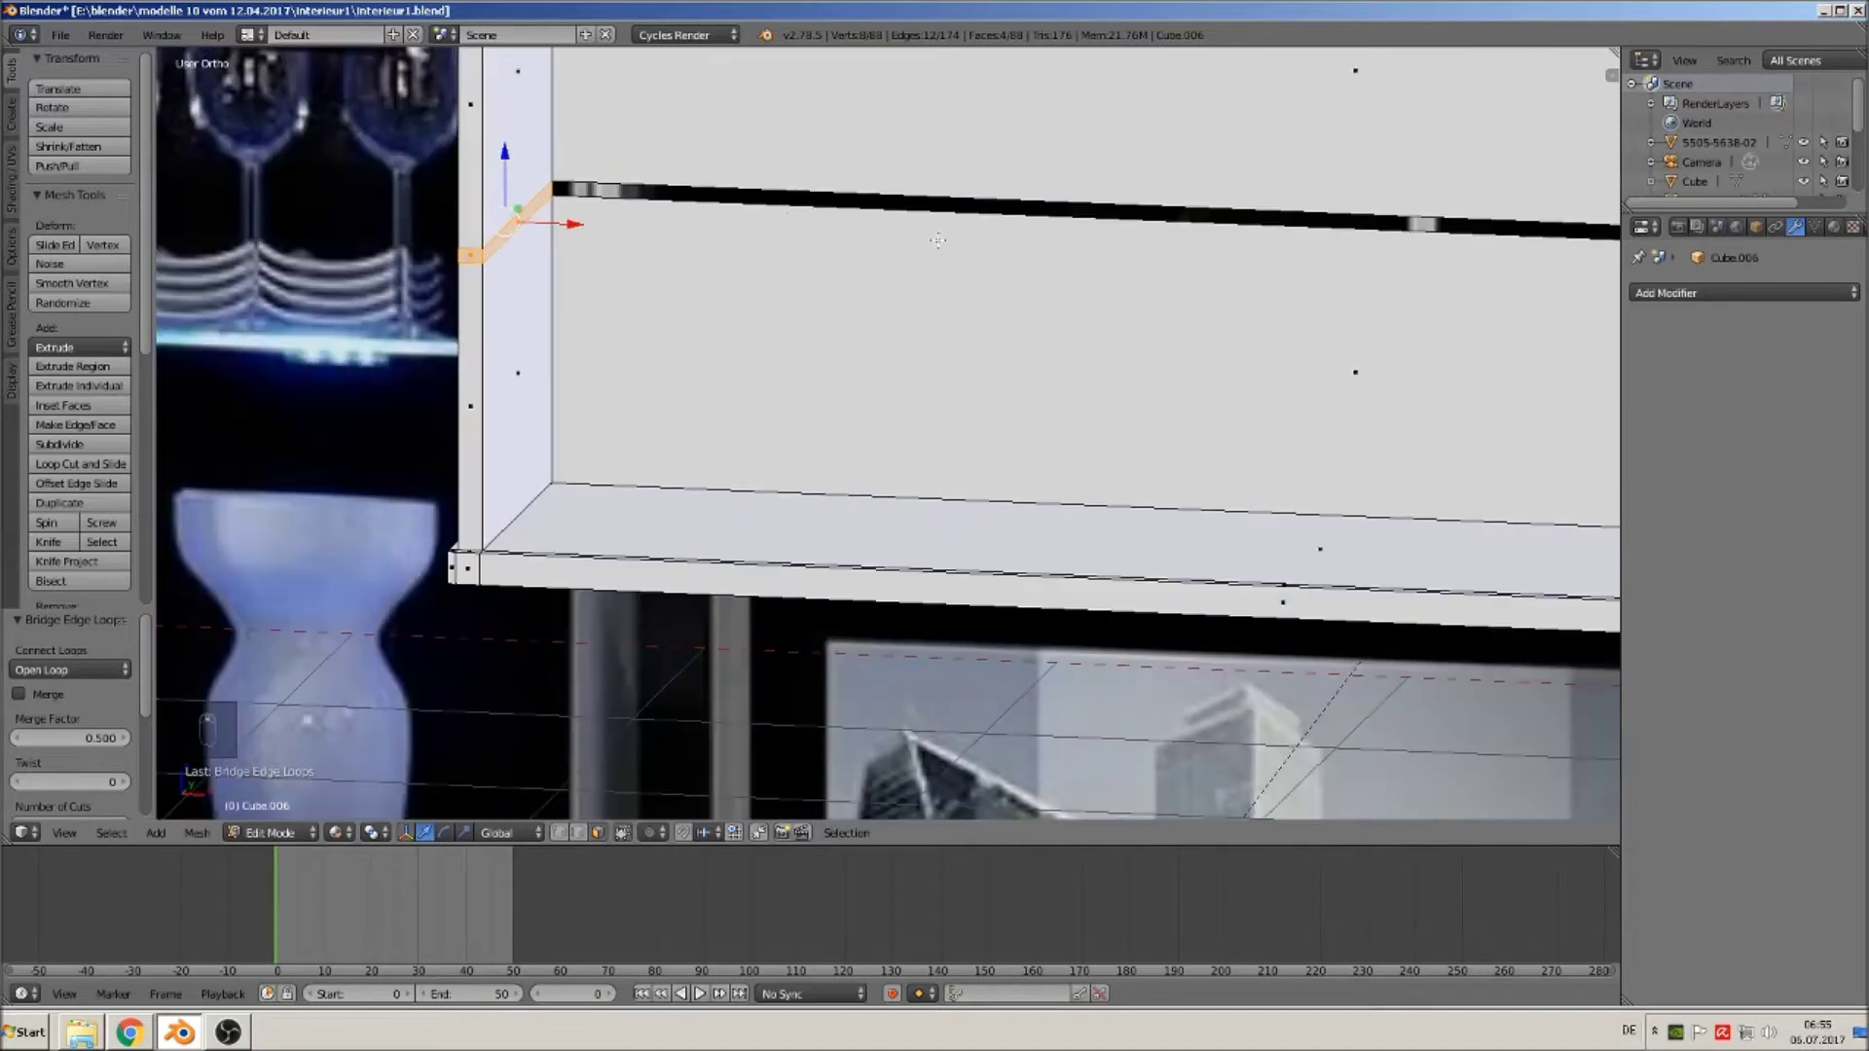
pyautogui.click(581, 834)
pyautogui.keyDown('shift'); pyautogui.moveTo(1050, 255); pyautogui.dragTo(783, 297, button='middle'); pyautogui.keyUp('shift')
pyautogui.rightClick(783, 292)
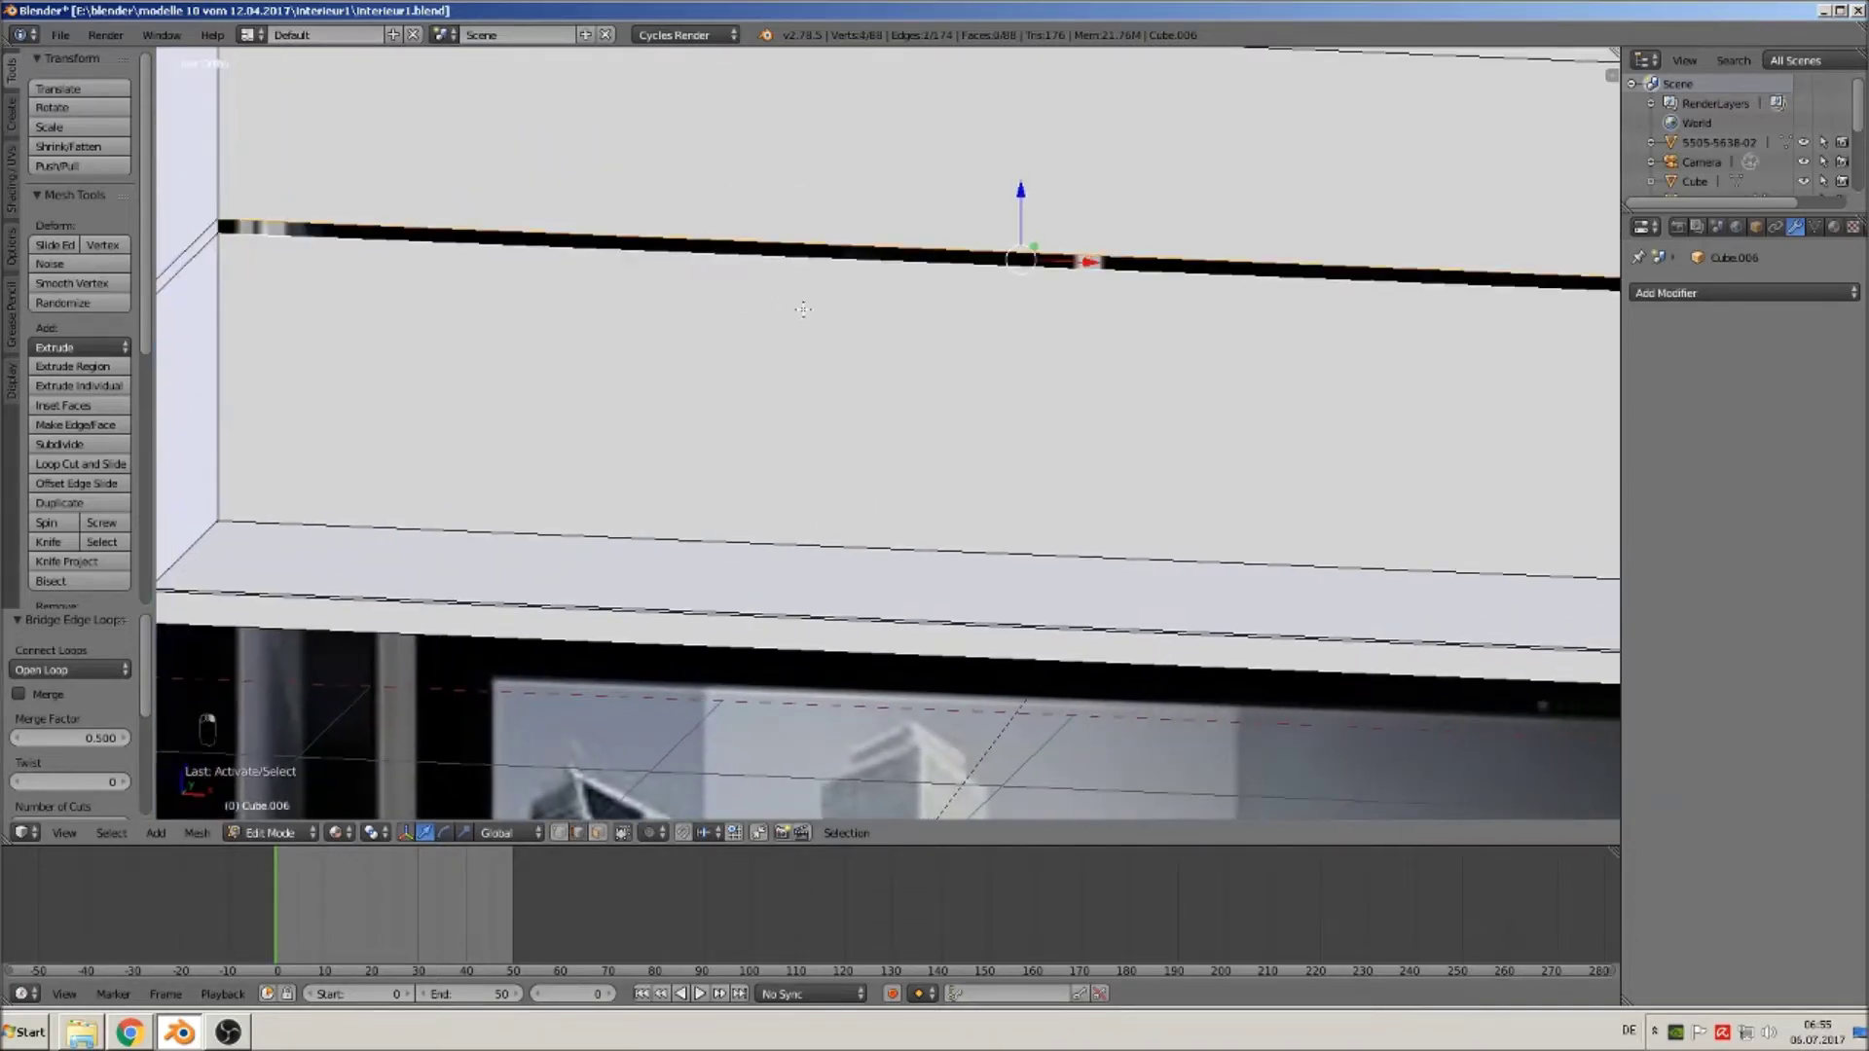
pyautogui.press('f')
# Merge the lower right side panel's inner rear corner vertex into the matching upper panel vertex with At Last.
pyautogui.scroll(-3, 803, 310)
pyautogui.scroll(5, 974, 413)
pyautogui.moveTo(975, 414); pyautogui.dragTo(789, 704, button='middle')
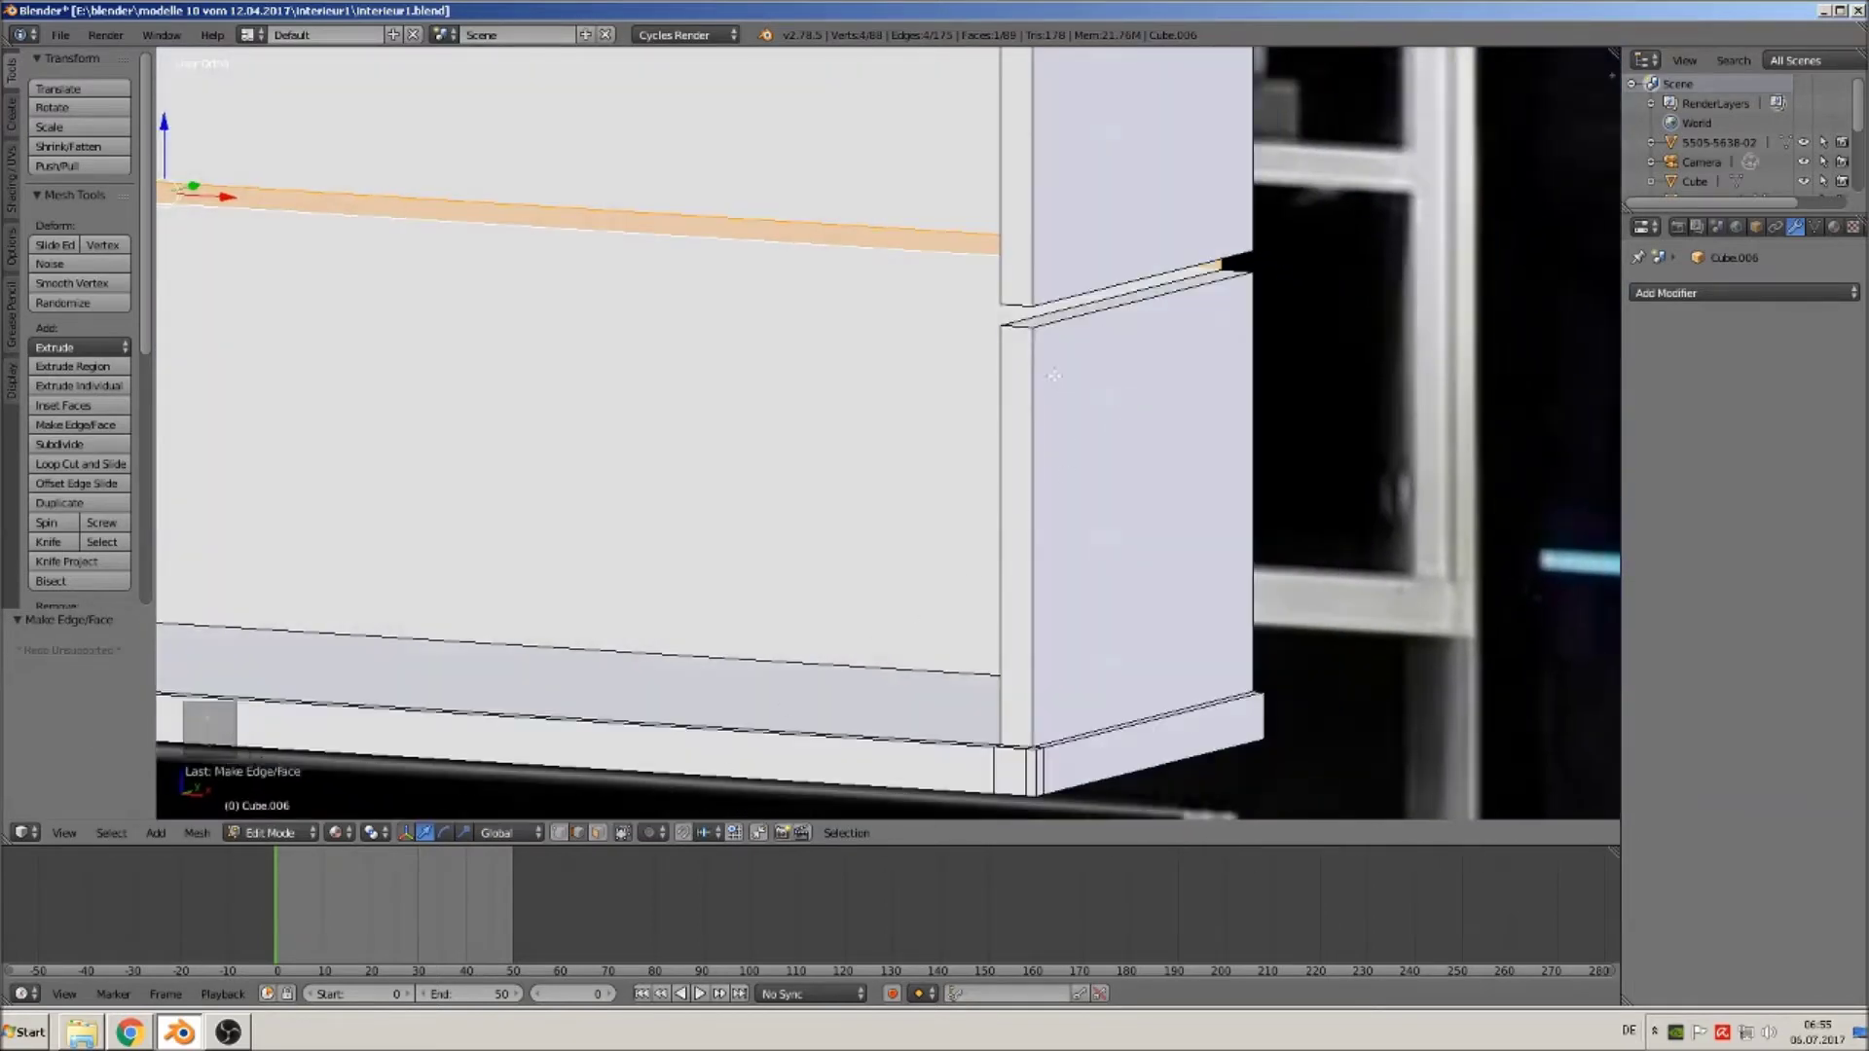
pyautogui.click(560, 834)
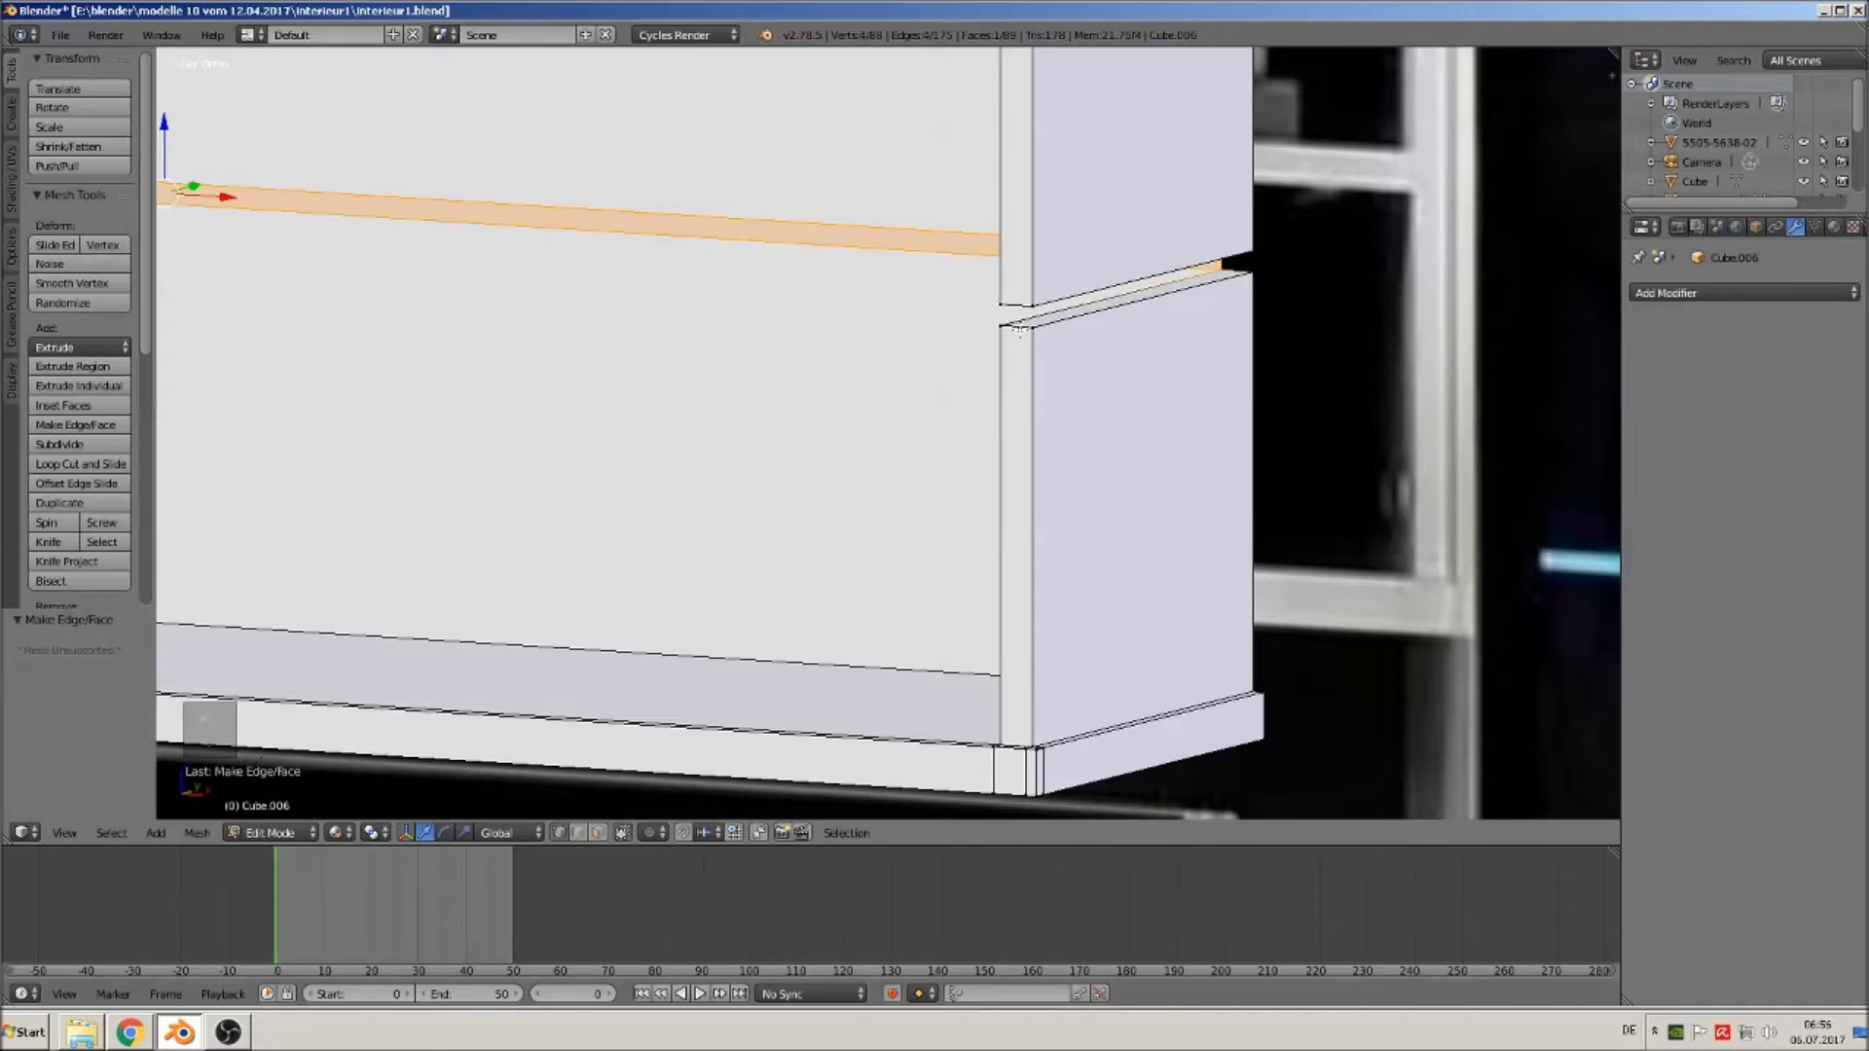
pyautogui.rightClick(1226, 266)
pyautogui.moveTo(1236, 265); pyautogui.dragTo(1342, 290, button='middle')
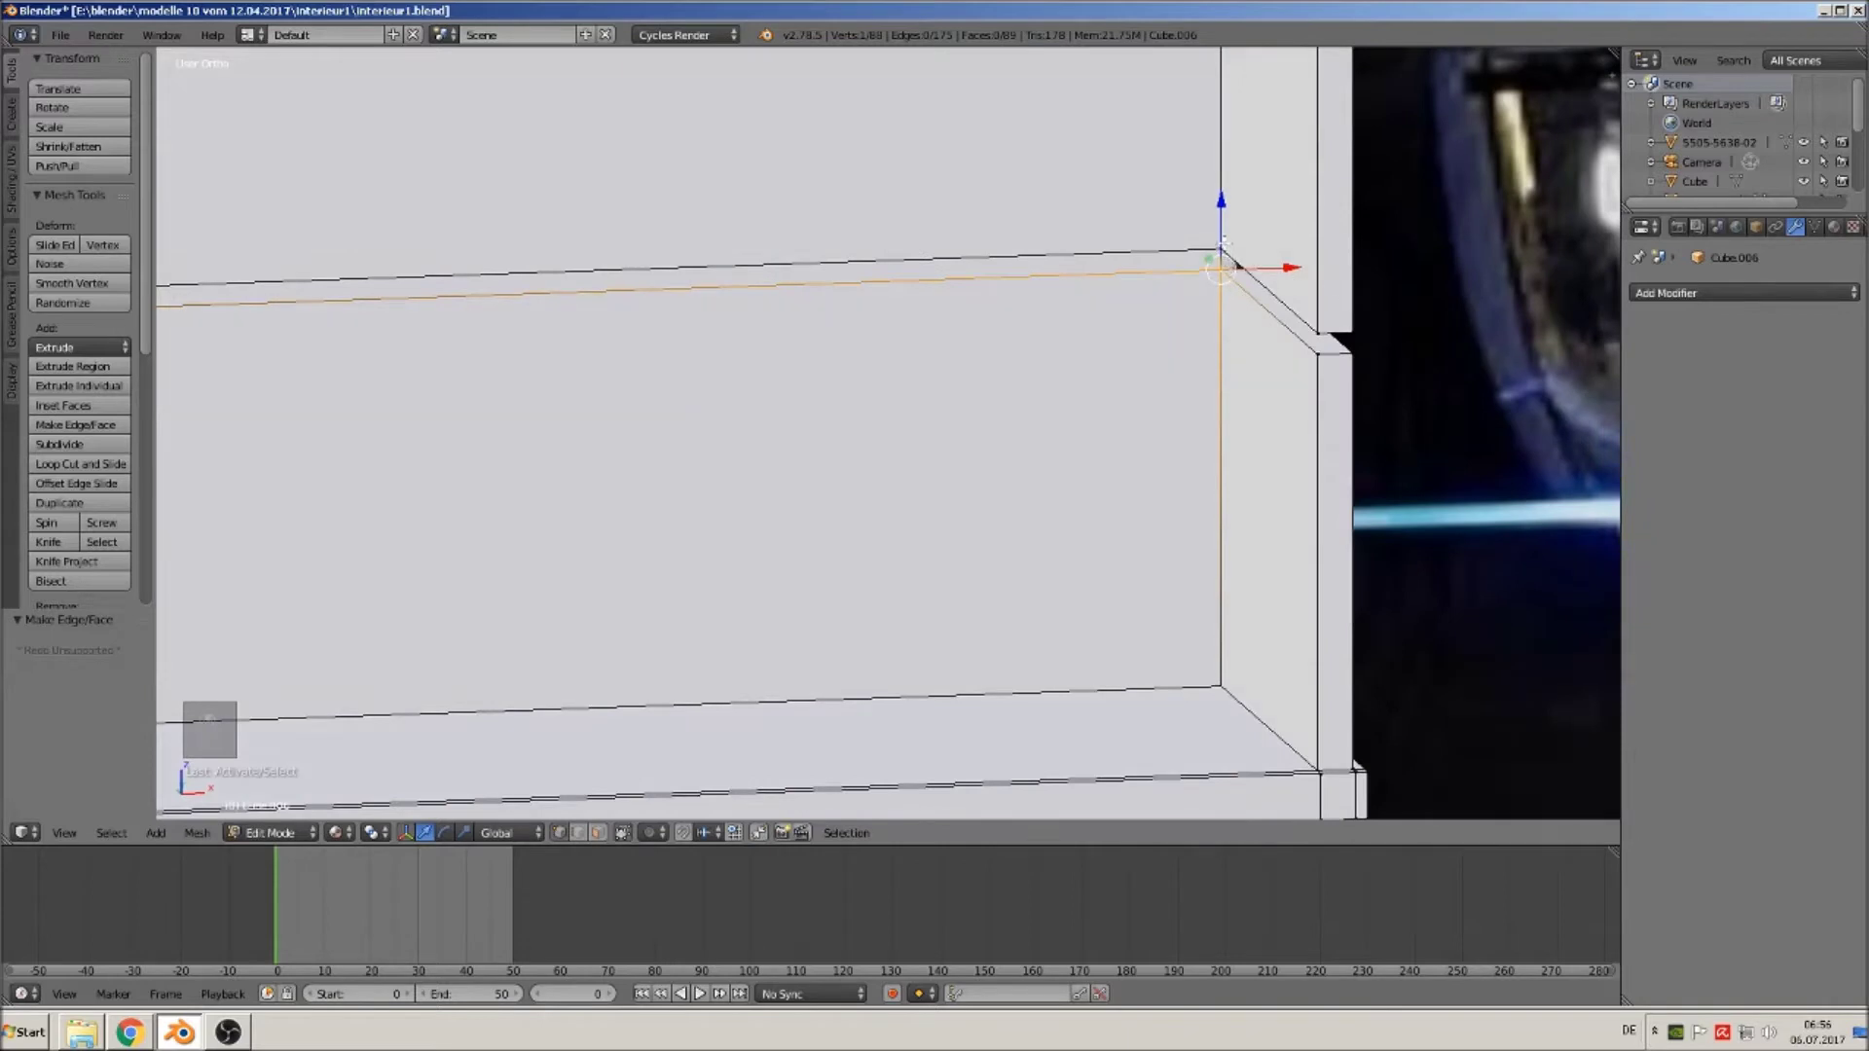
pyautogui.keyDown('shift'); pyautogui.rightClick(1223, 243); pyautogui.keyUp('shift')
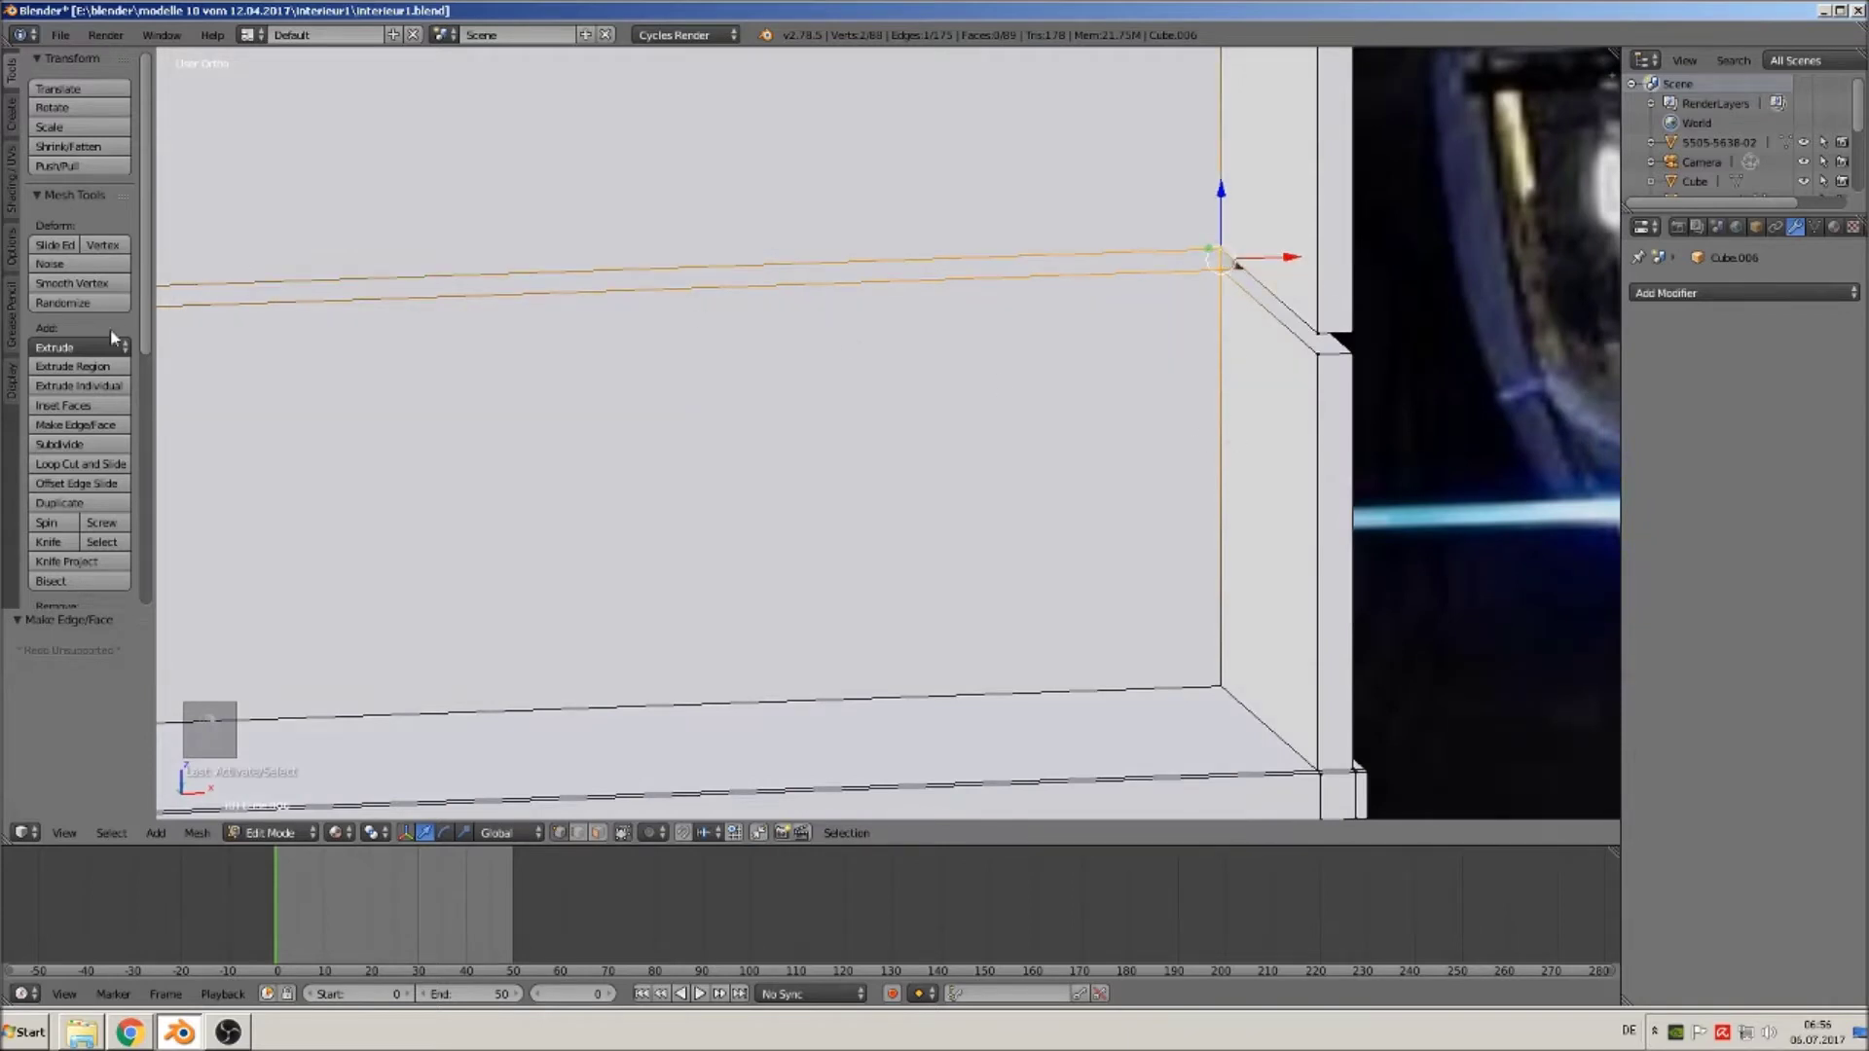
pyautogui.scroll(-4, 87, 312)
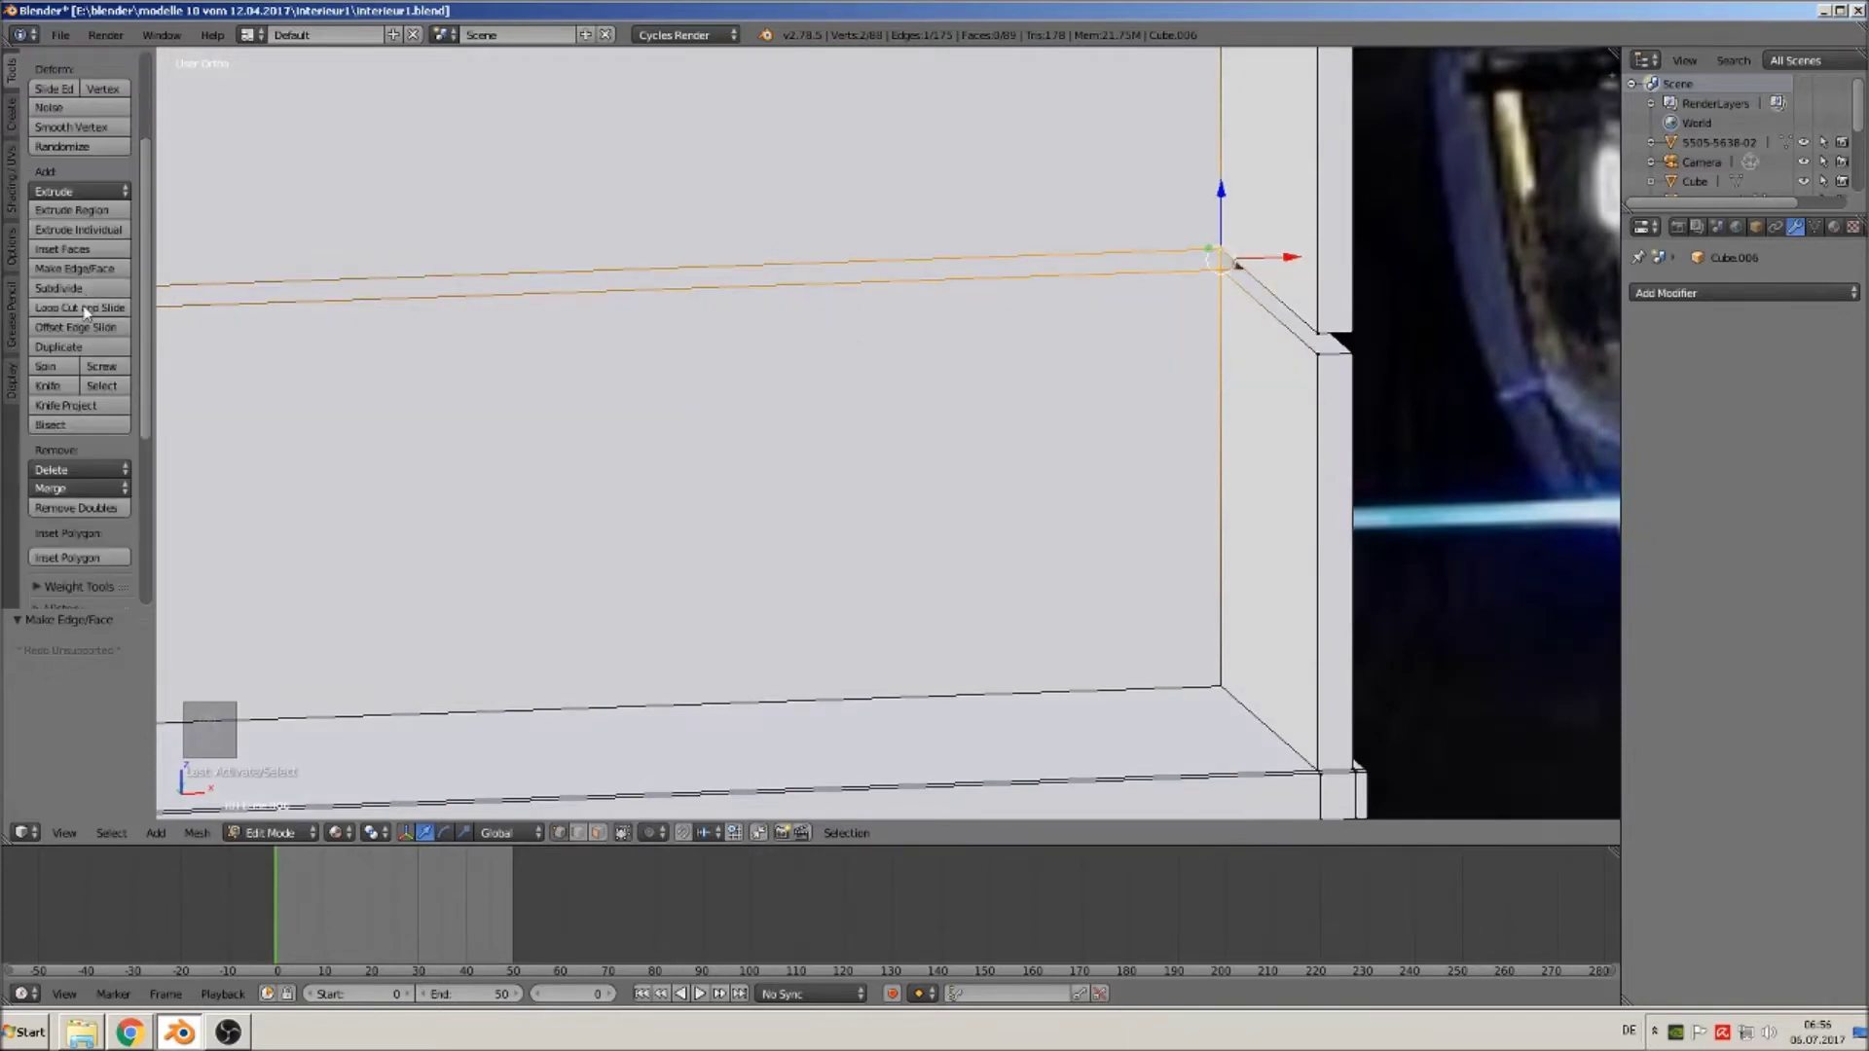
pyautogui.scroll(-3, 88, 311)
pyautogui.click(69, 372)
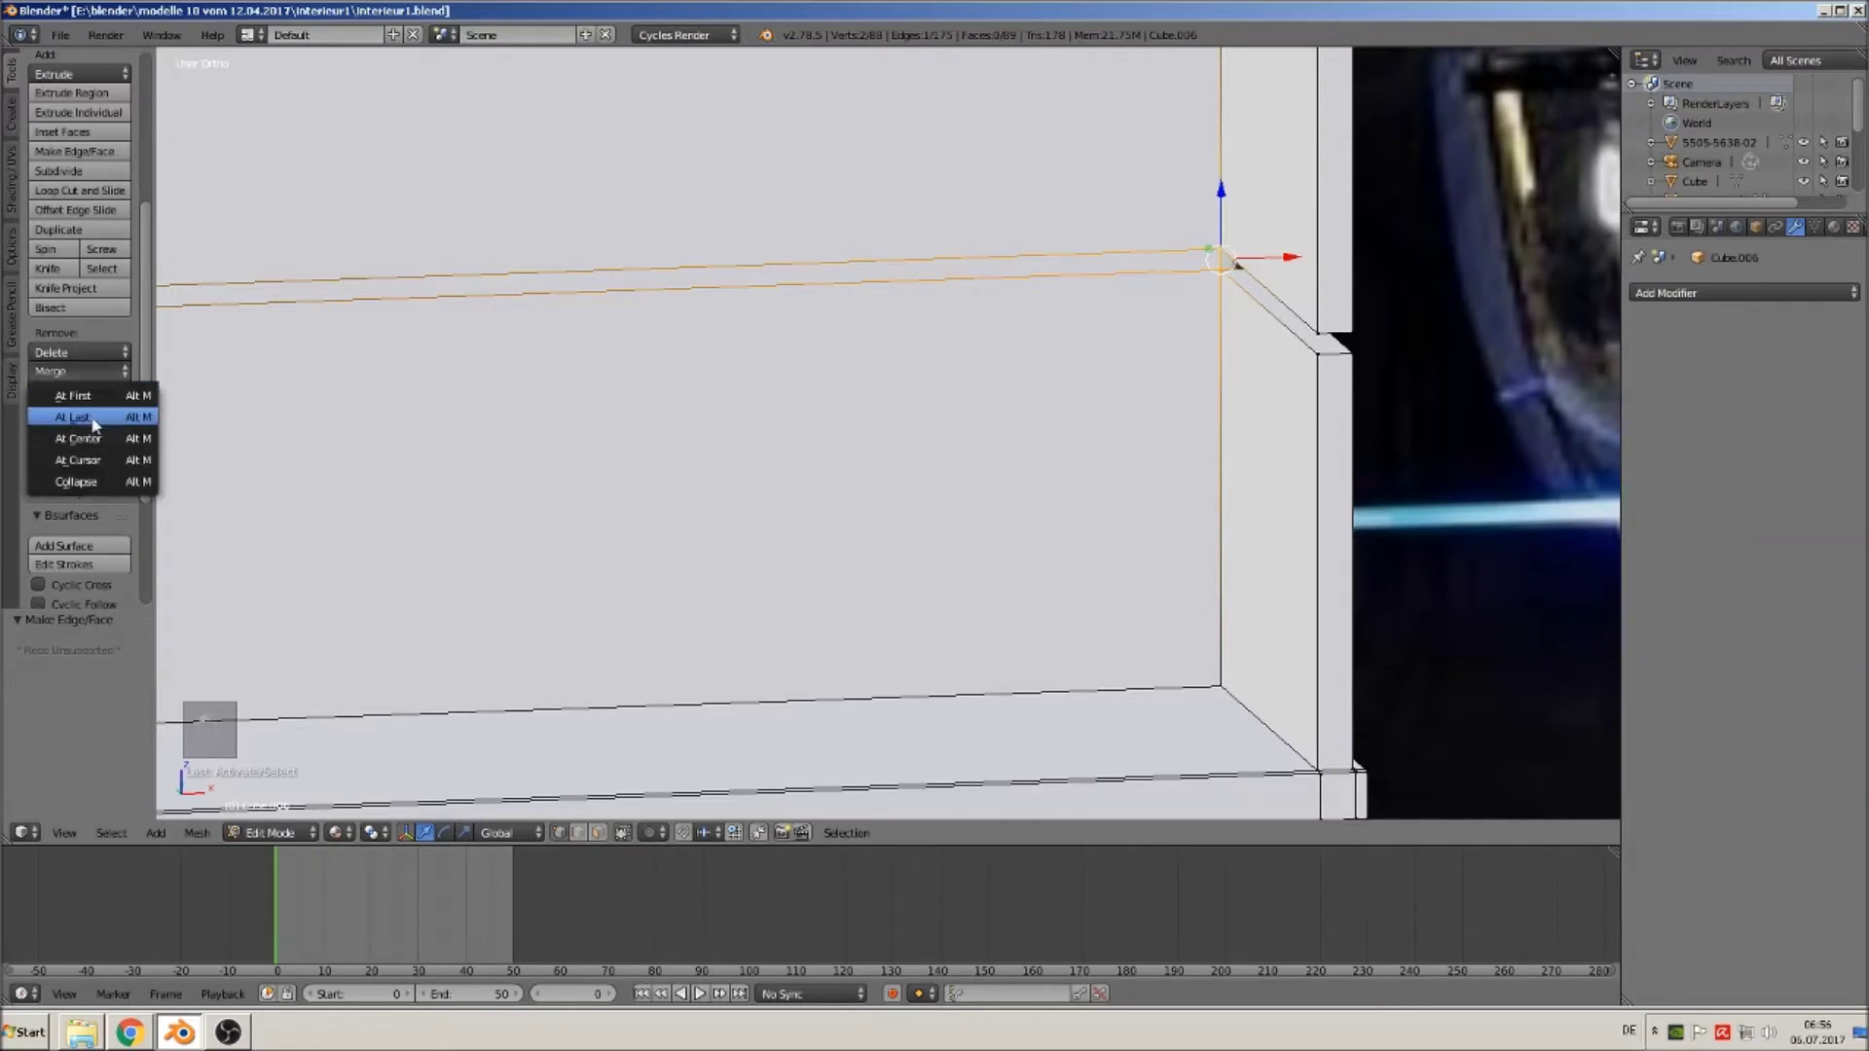
pyautogui.click(78, 417)
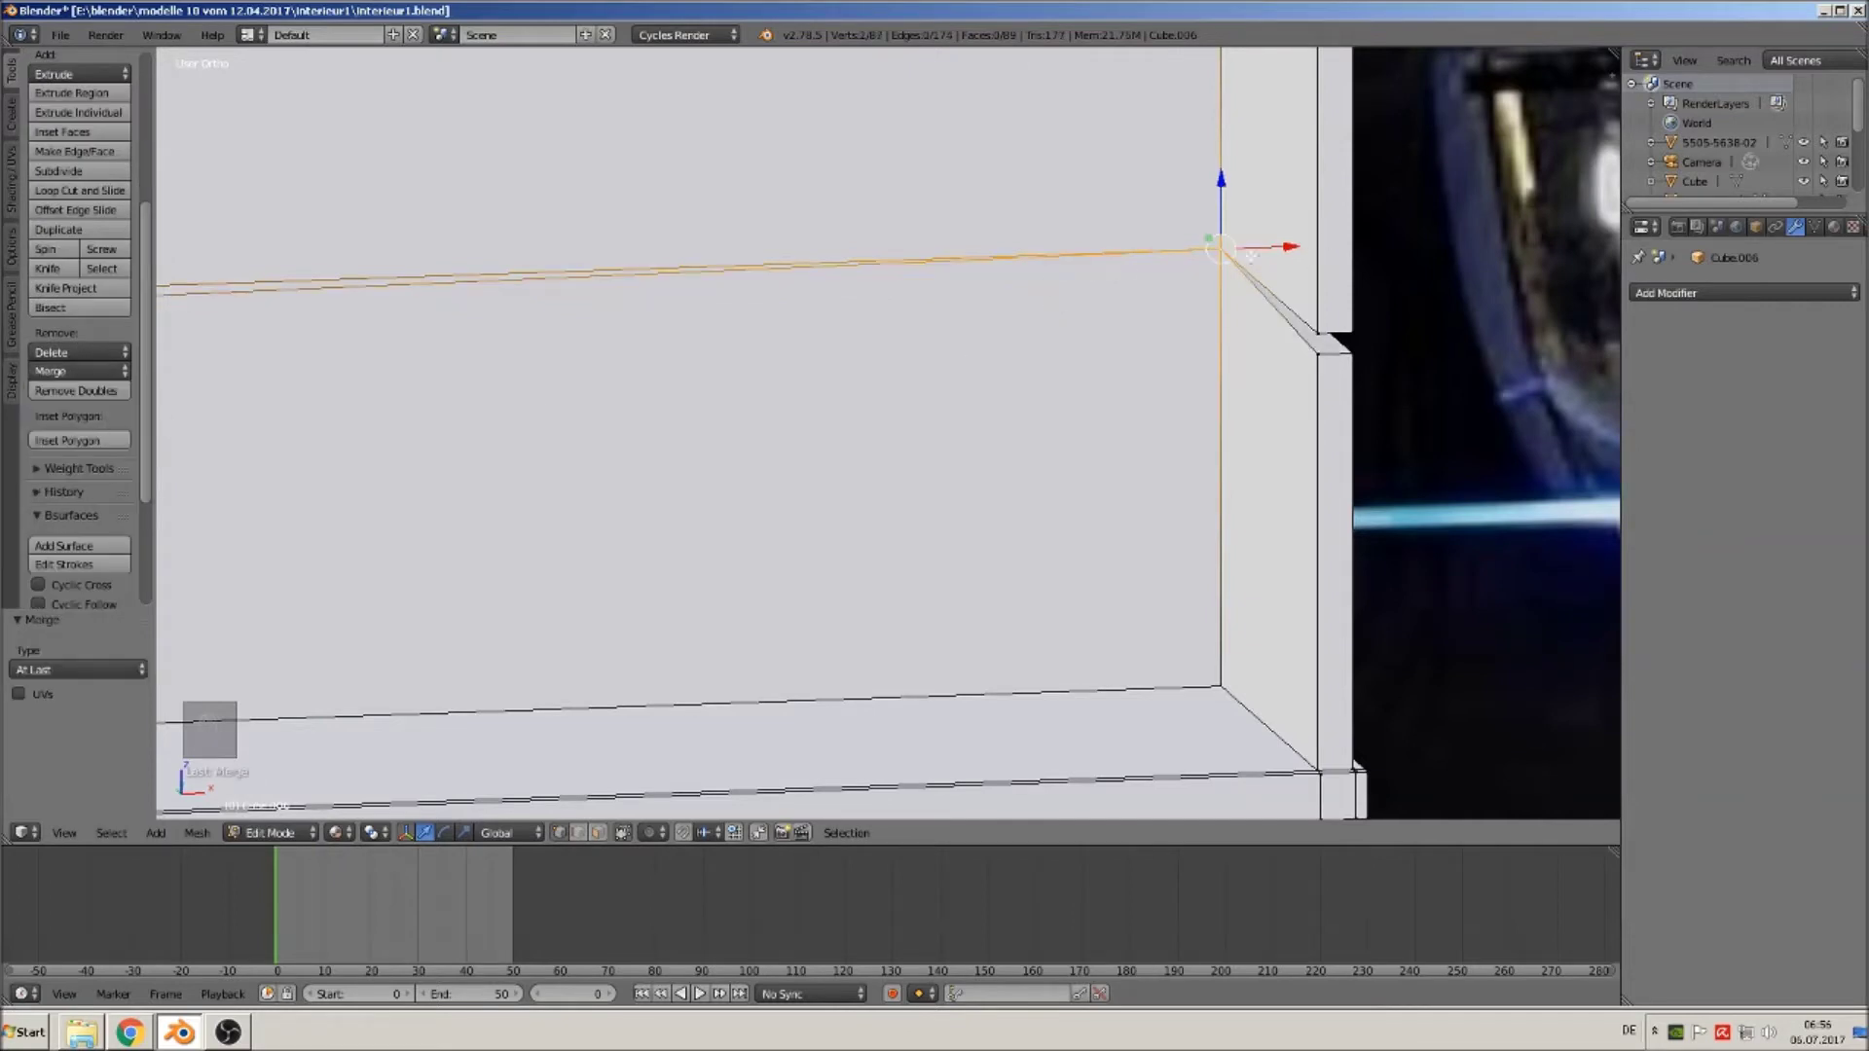
# Merge the inner front corner vertices of the lower and upper right side panels with At Last.
pyautogui.rightClick(1319, 350)
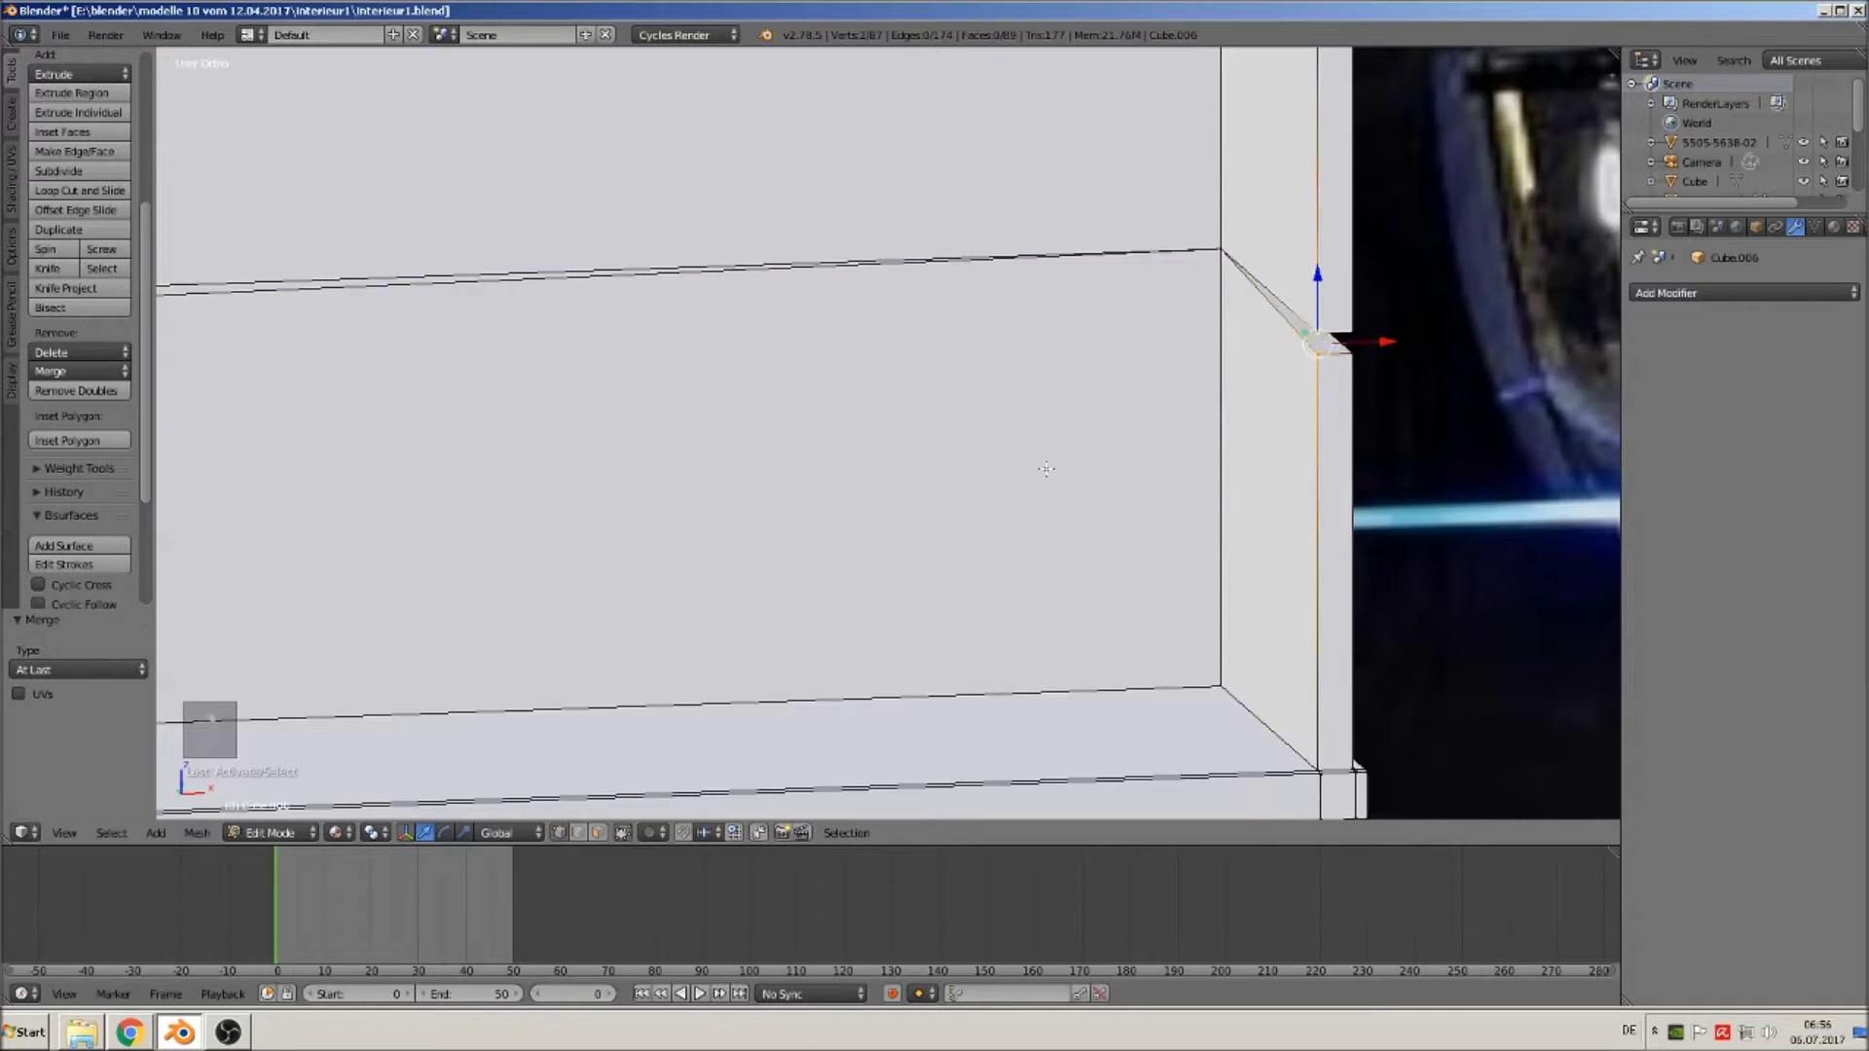
pyautogui.scroll(5, 239, 440)
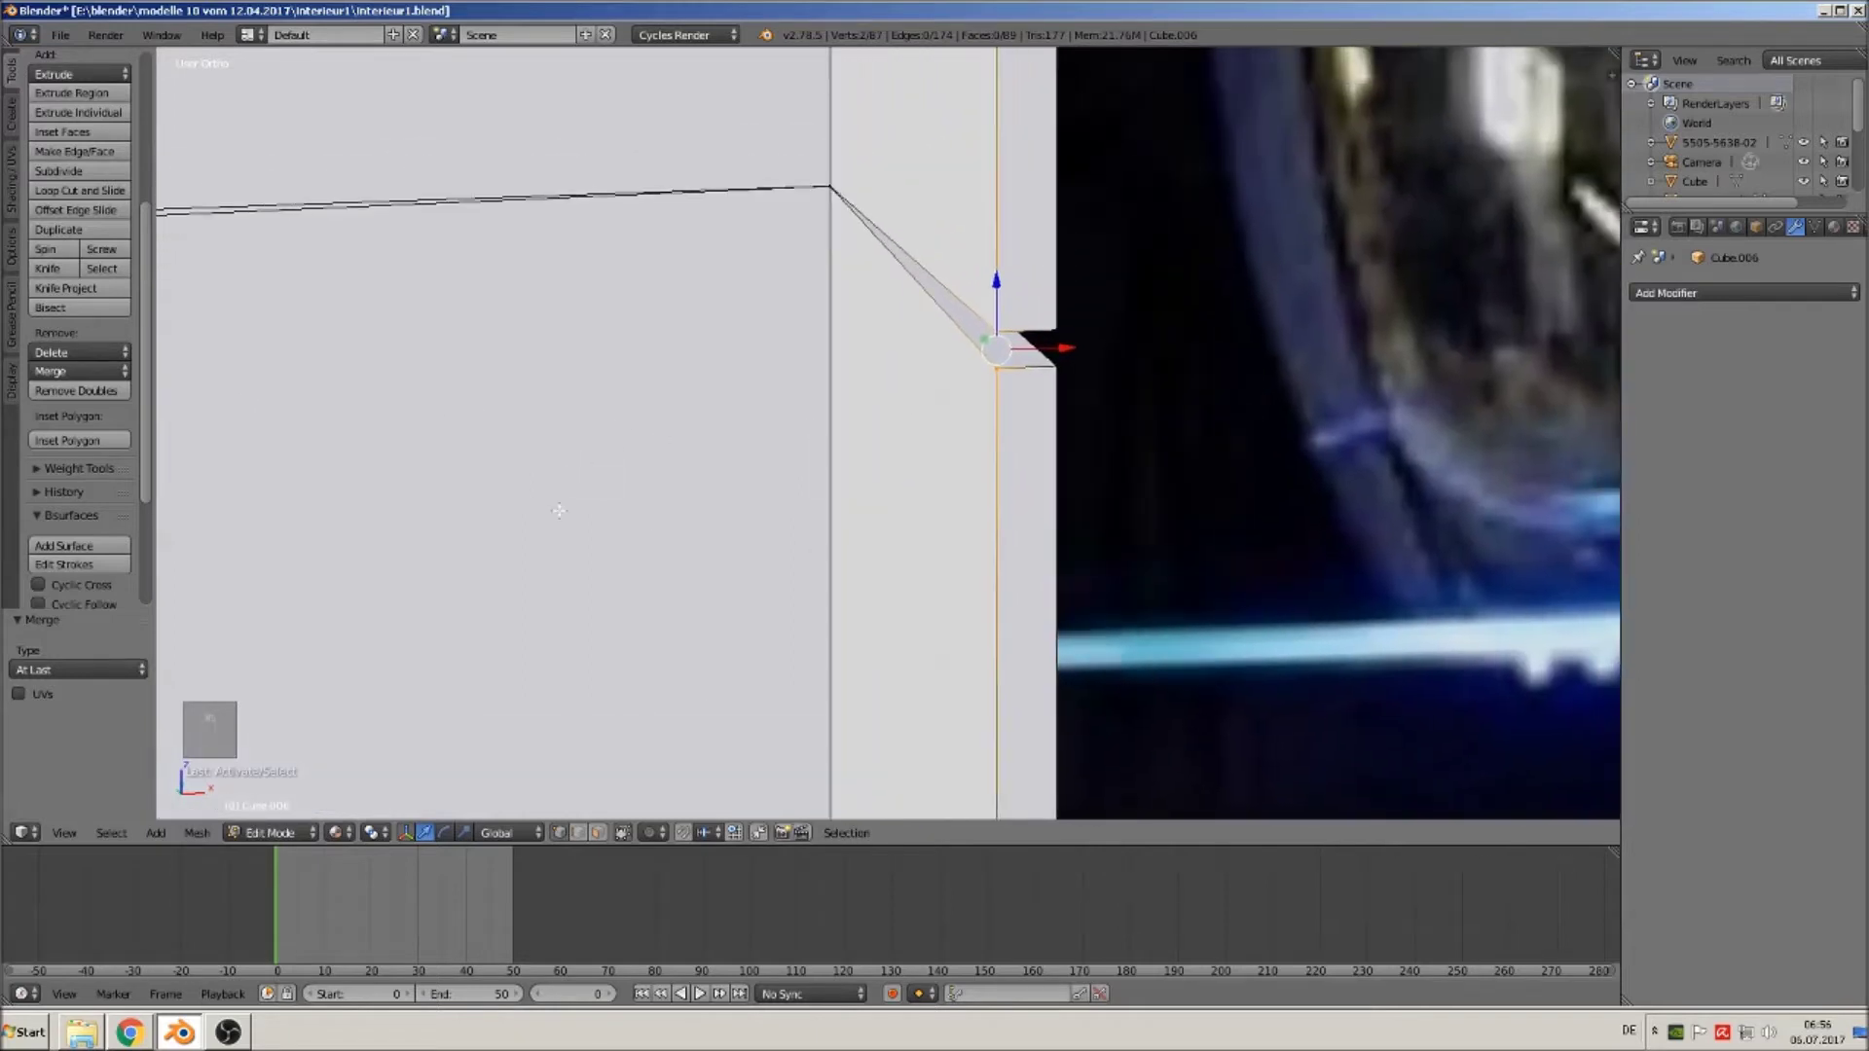
pyautogui.click(78, 371)
pyautogui.click(110, 417)
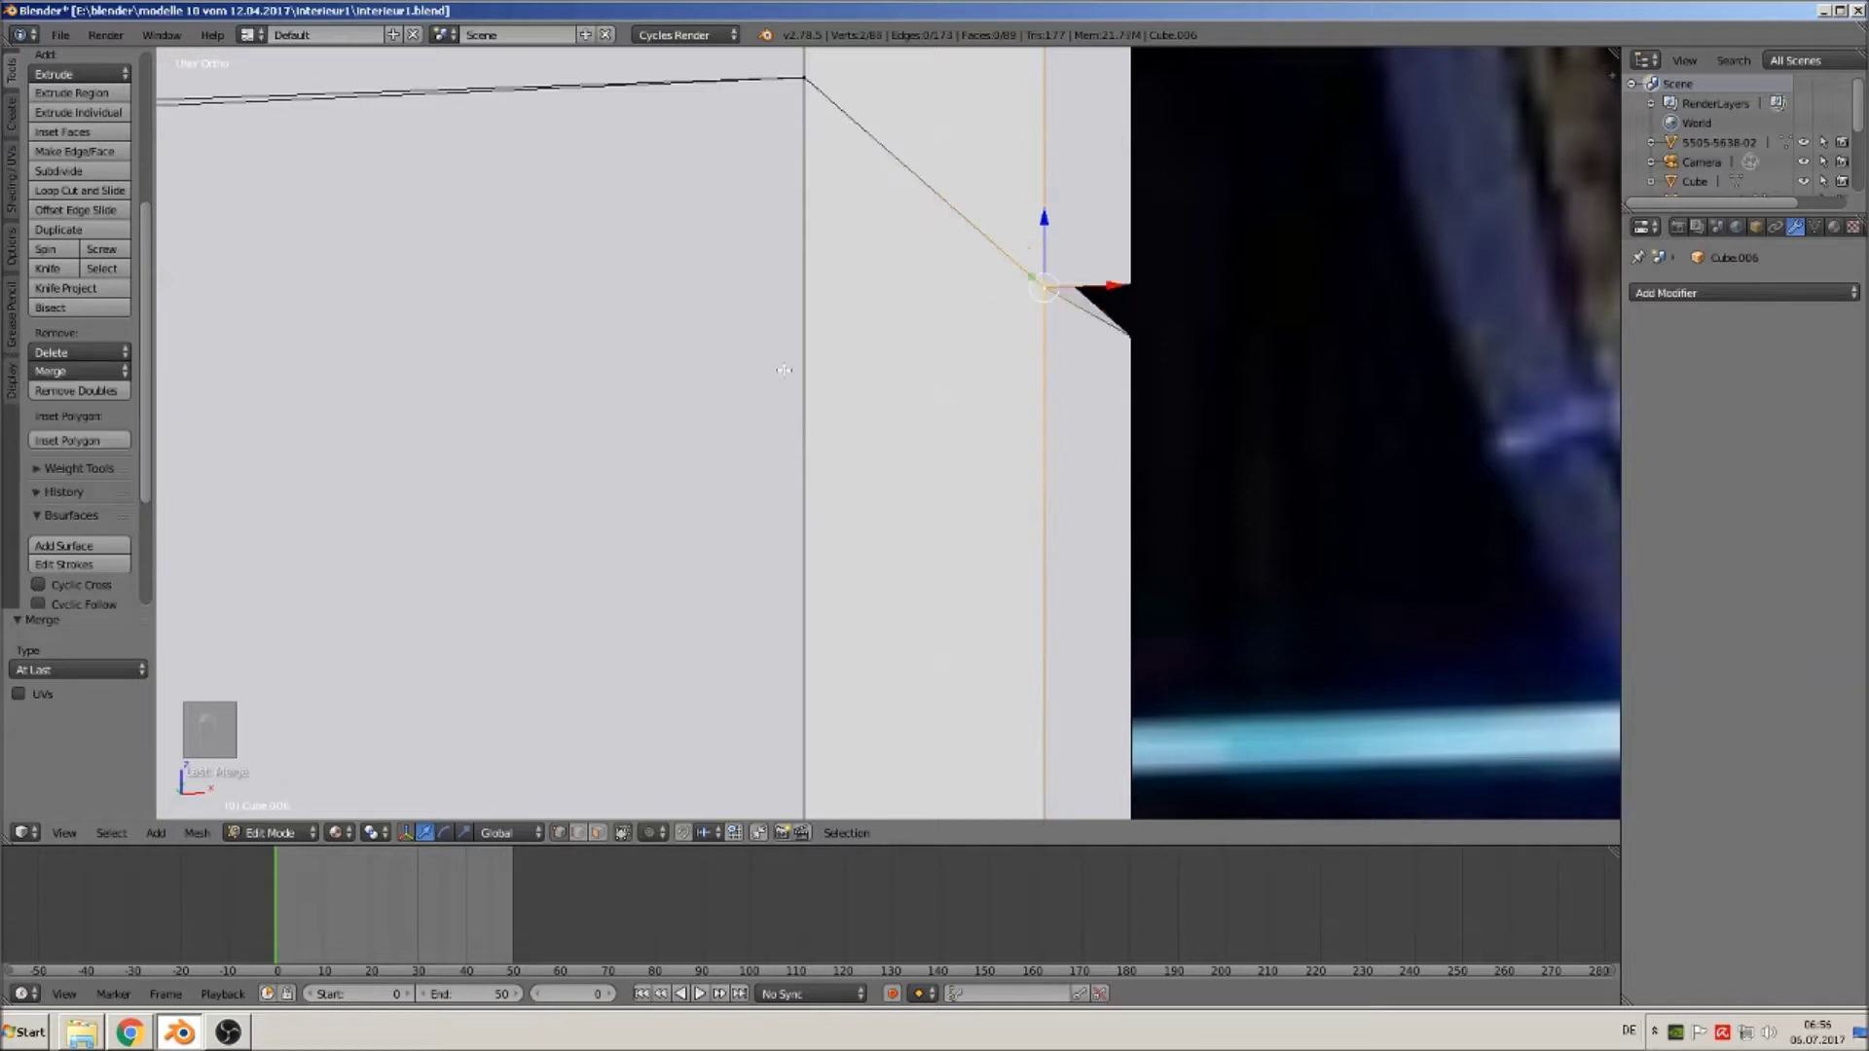
# Merge the right side panels' outer rear and outer front corner vertices, lower into upper, using At Last.
pyautogui.moveTo(1030, 295); pyautogui.dragTo(1245, 400, button='middle')
pyautogui.rightClick(1290, 339)
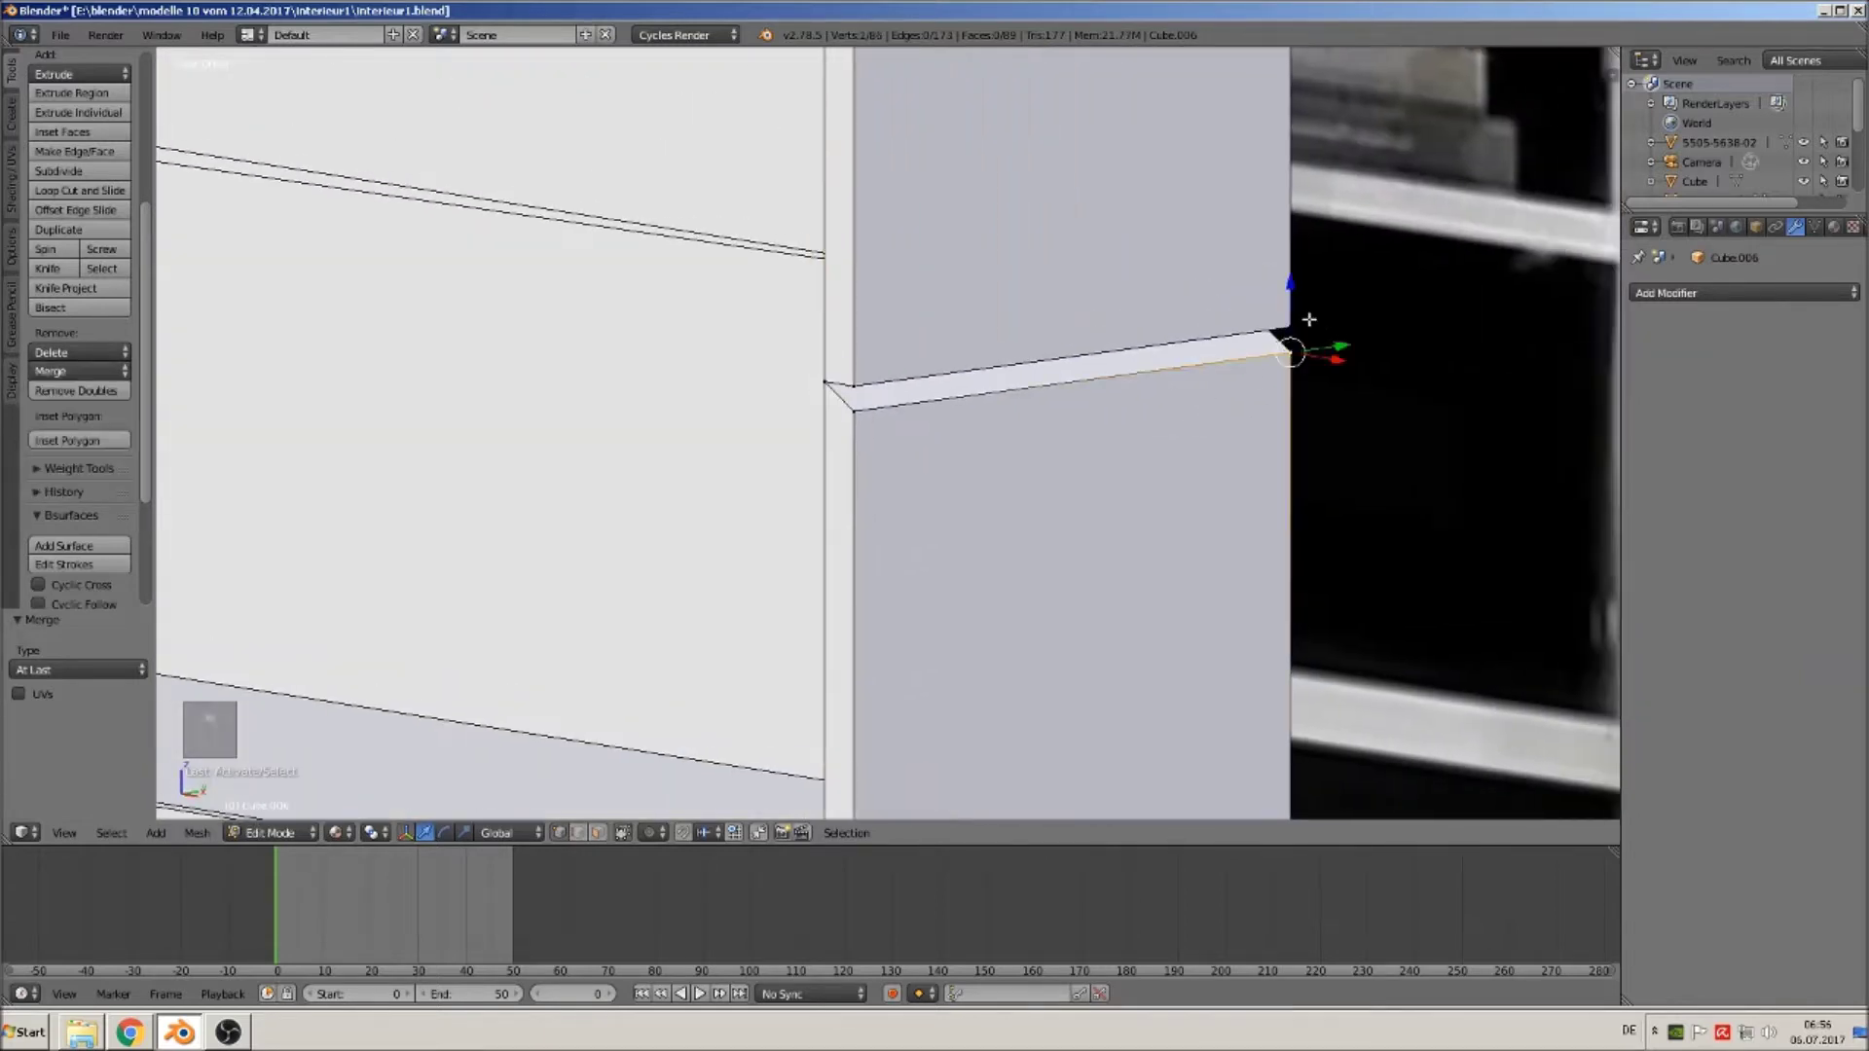
pyautogui.click(45, 372)
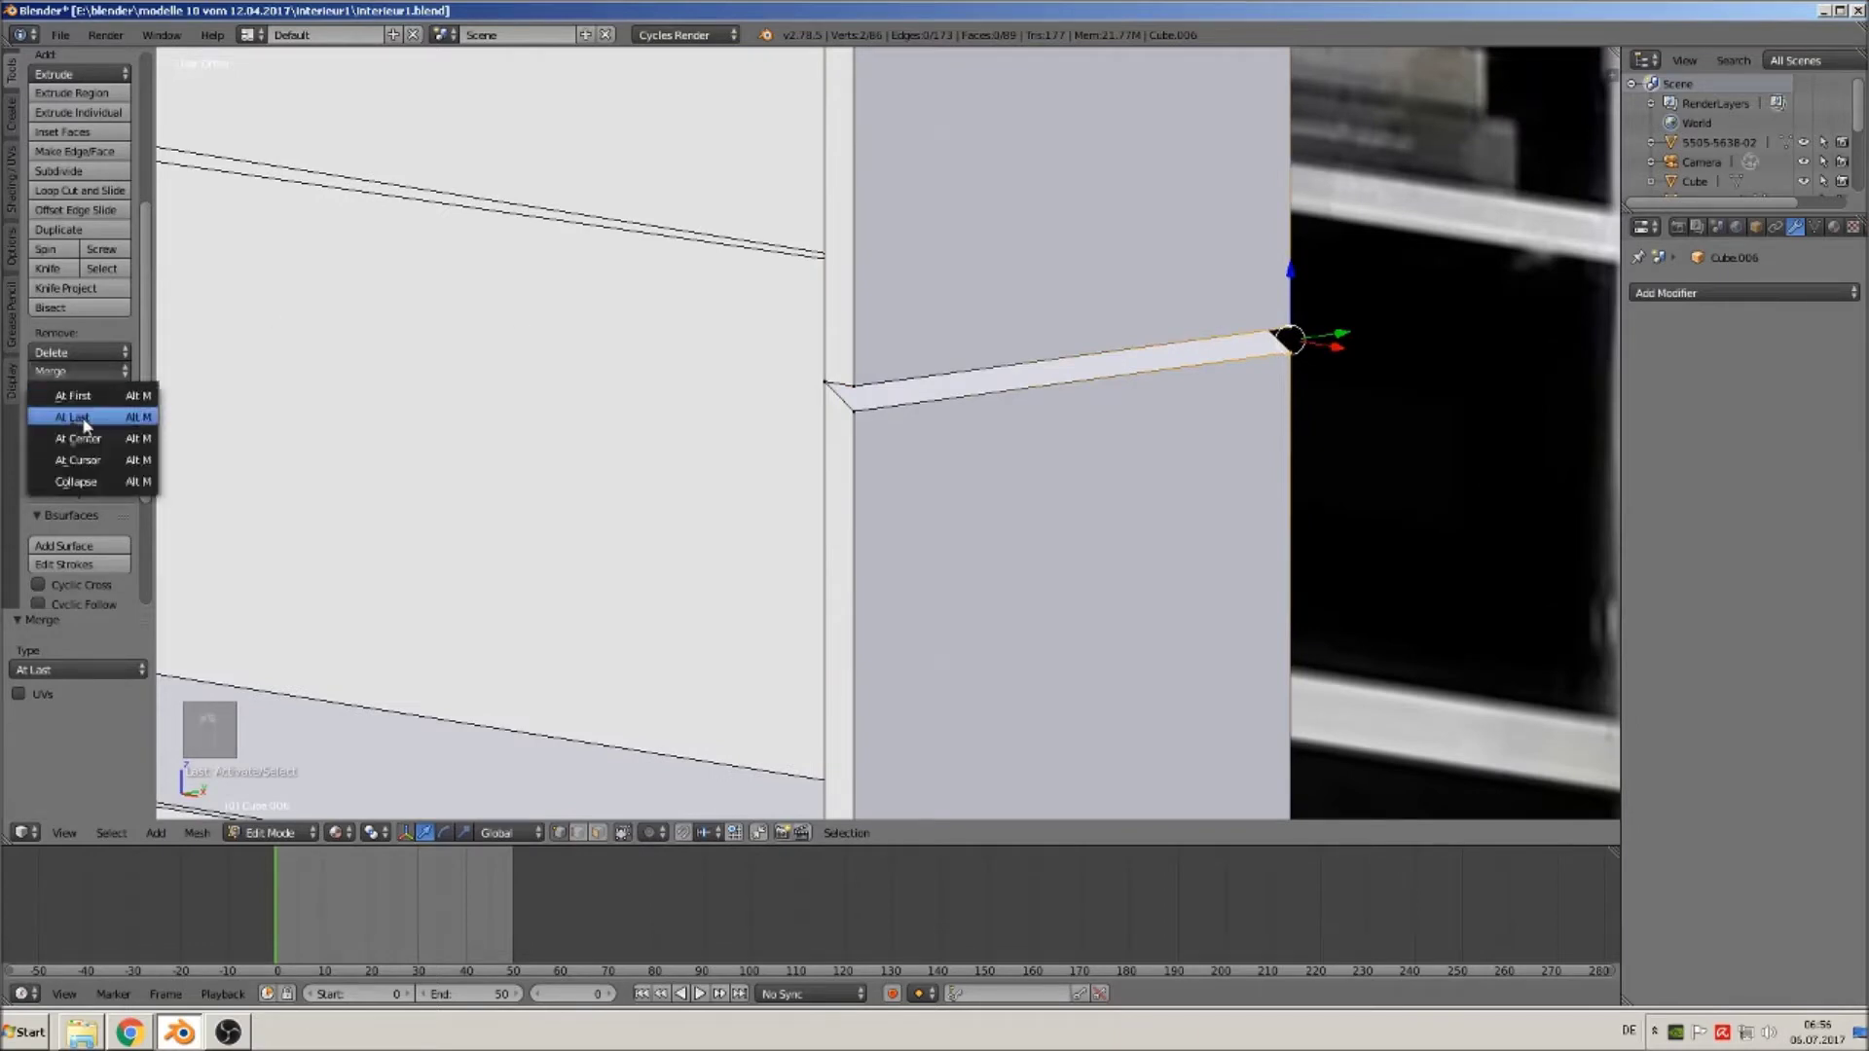
pyautogui.click(97, 418)
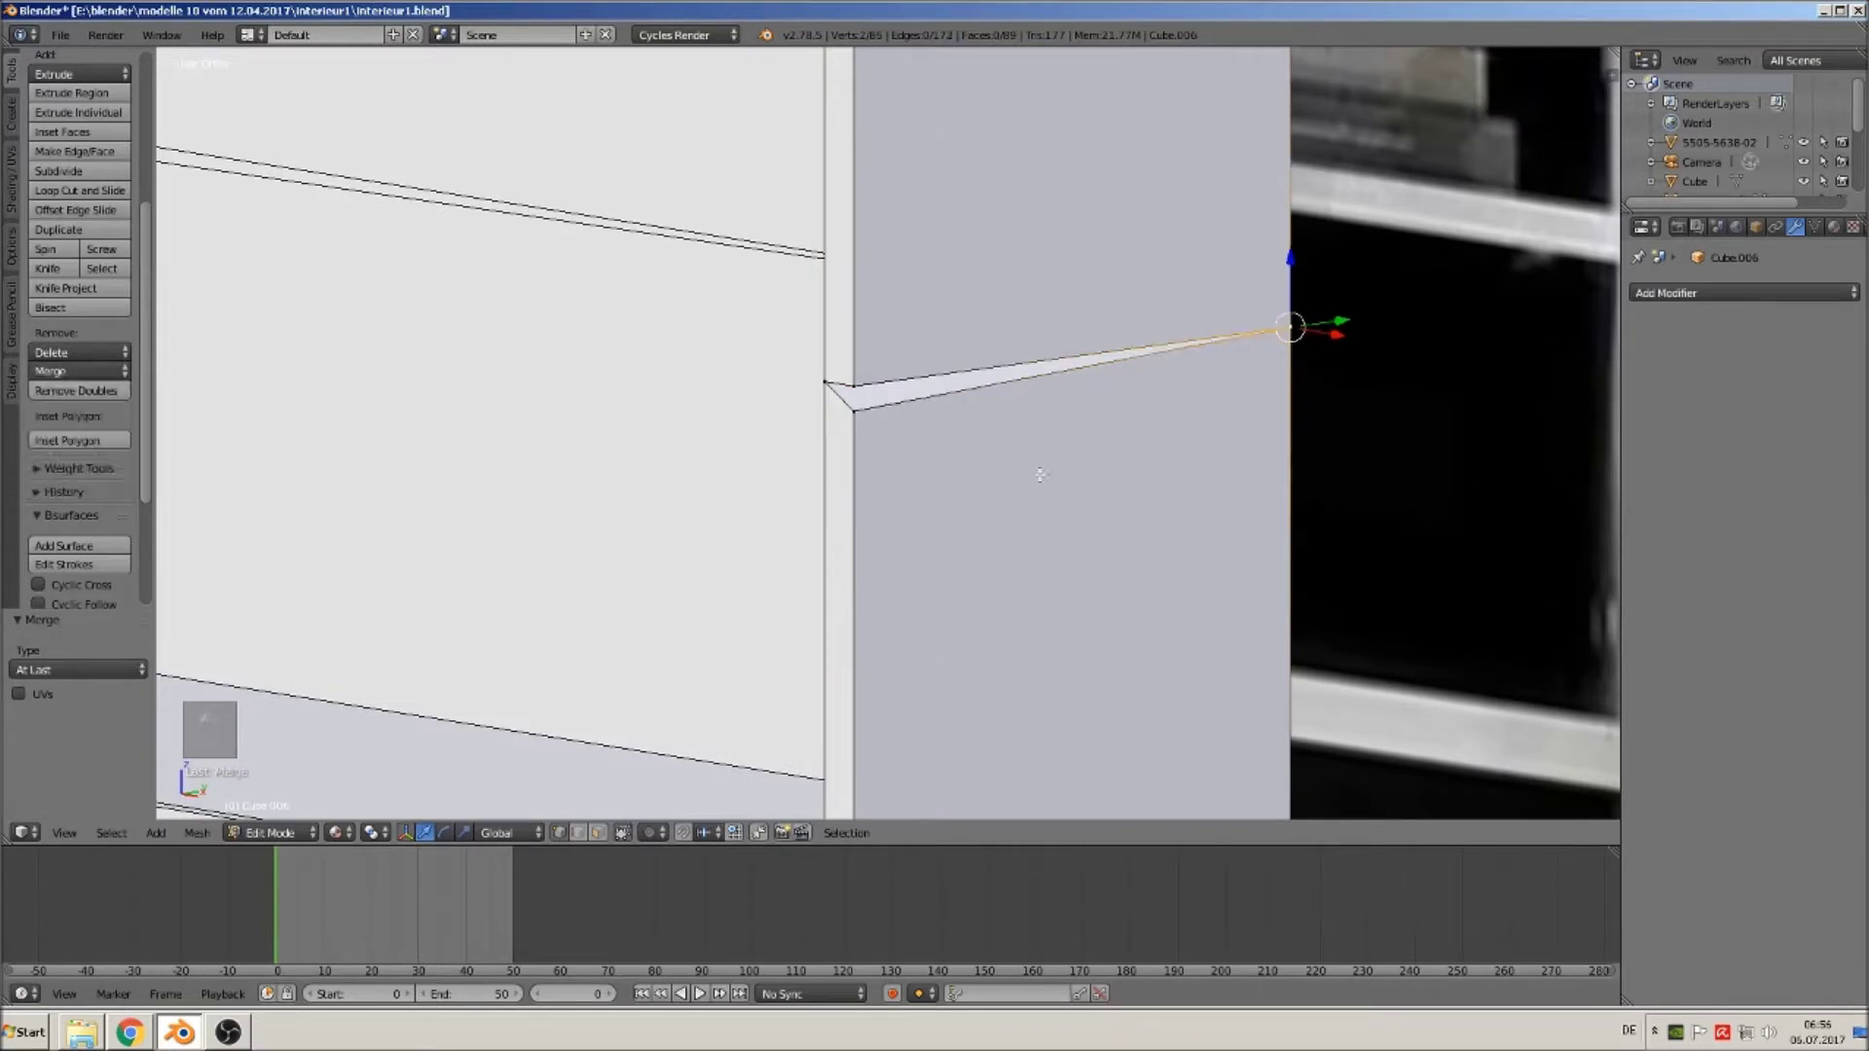
pyautogui.rightClick(866, 415)
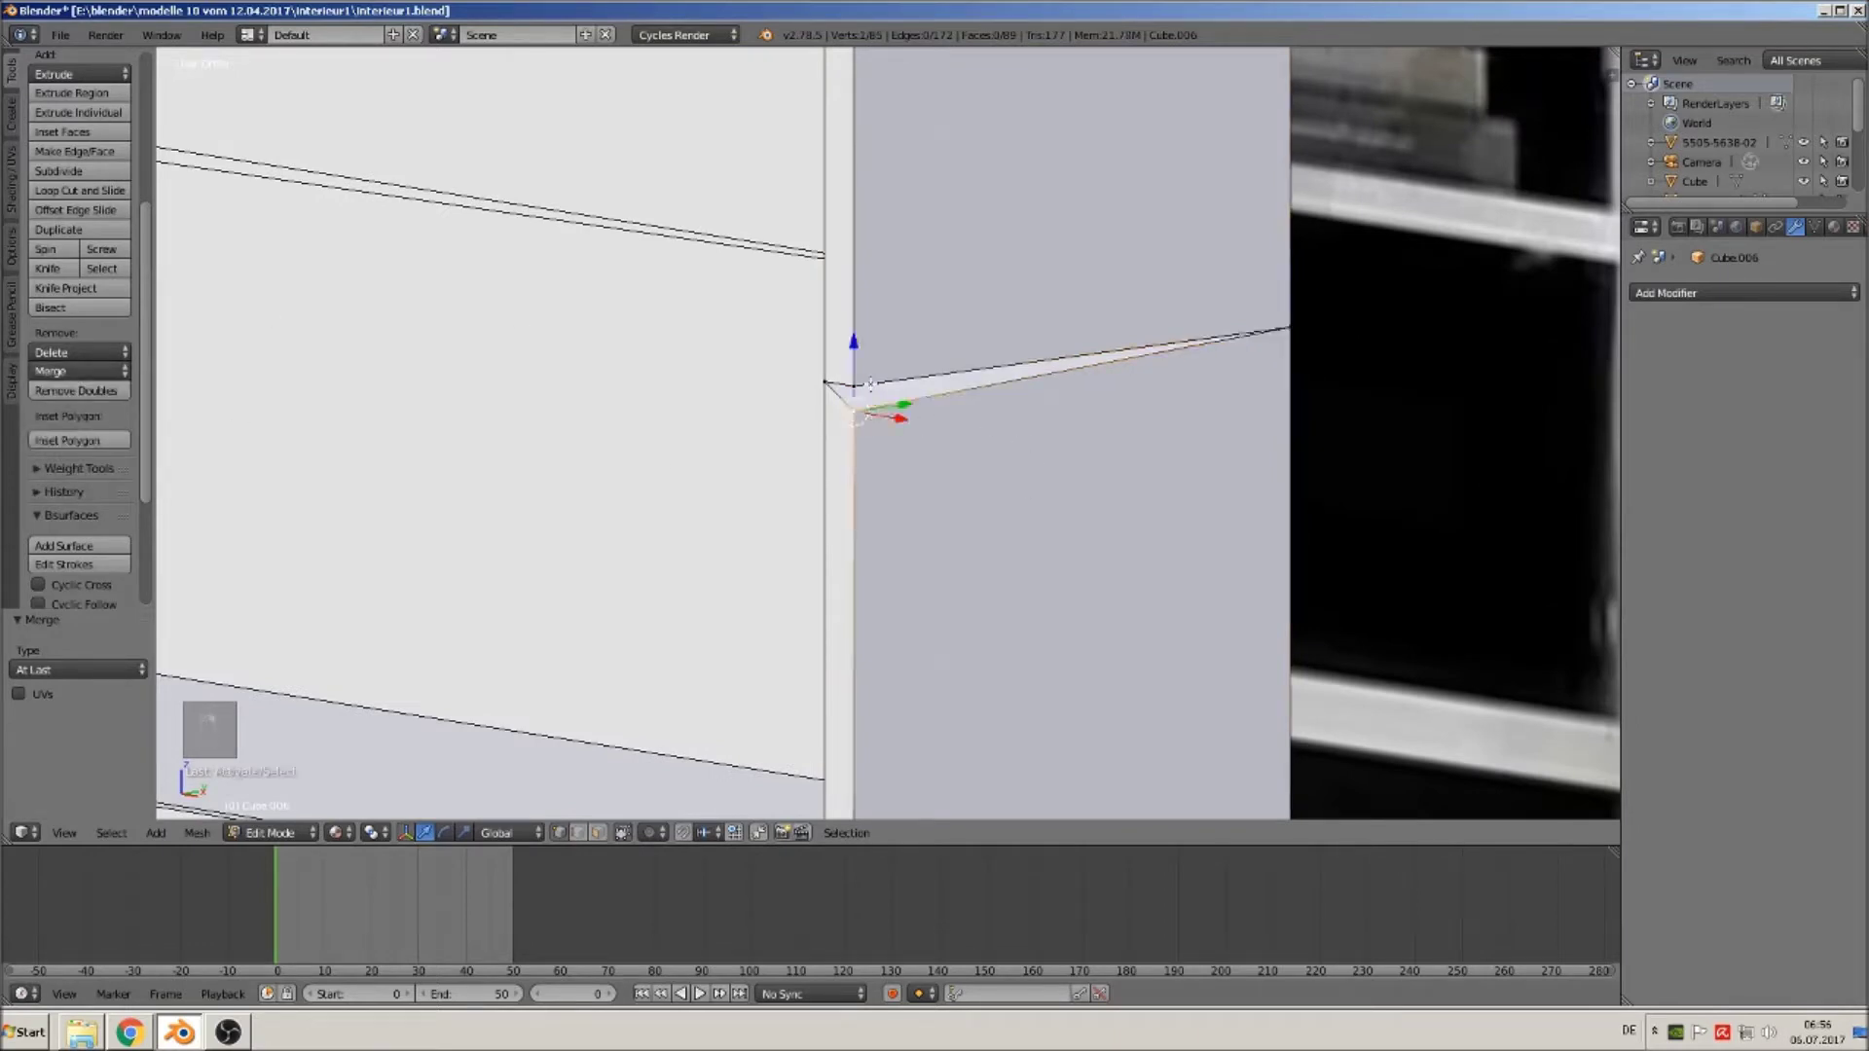
pyautogui.click(92, 371)
pyautogui.scroll(-10, 280, 443)
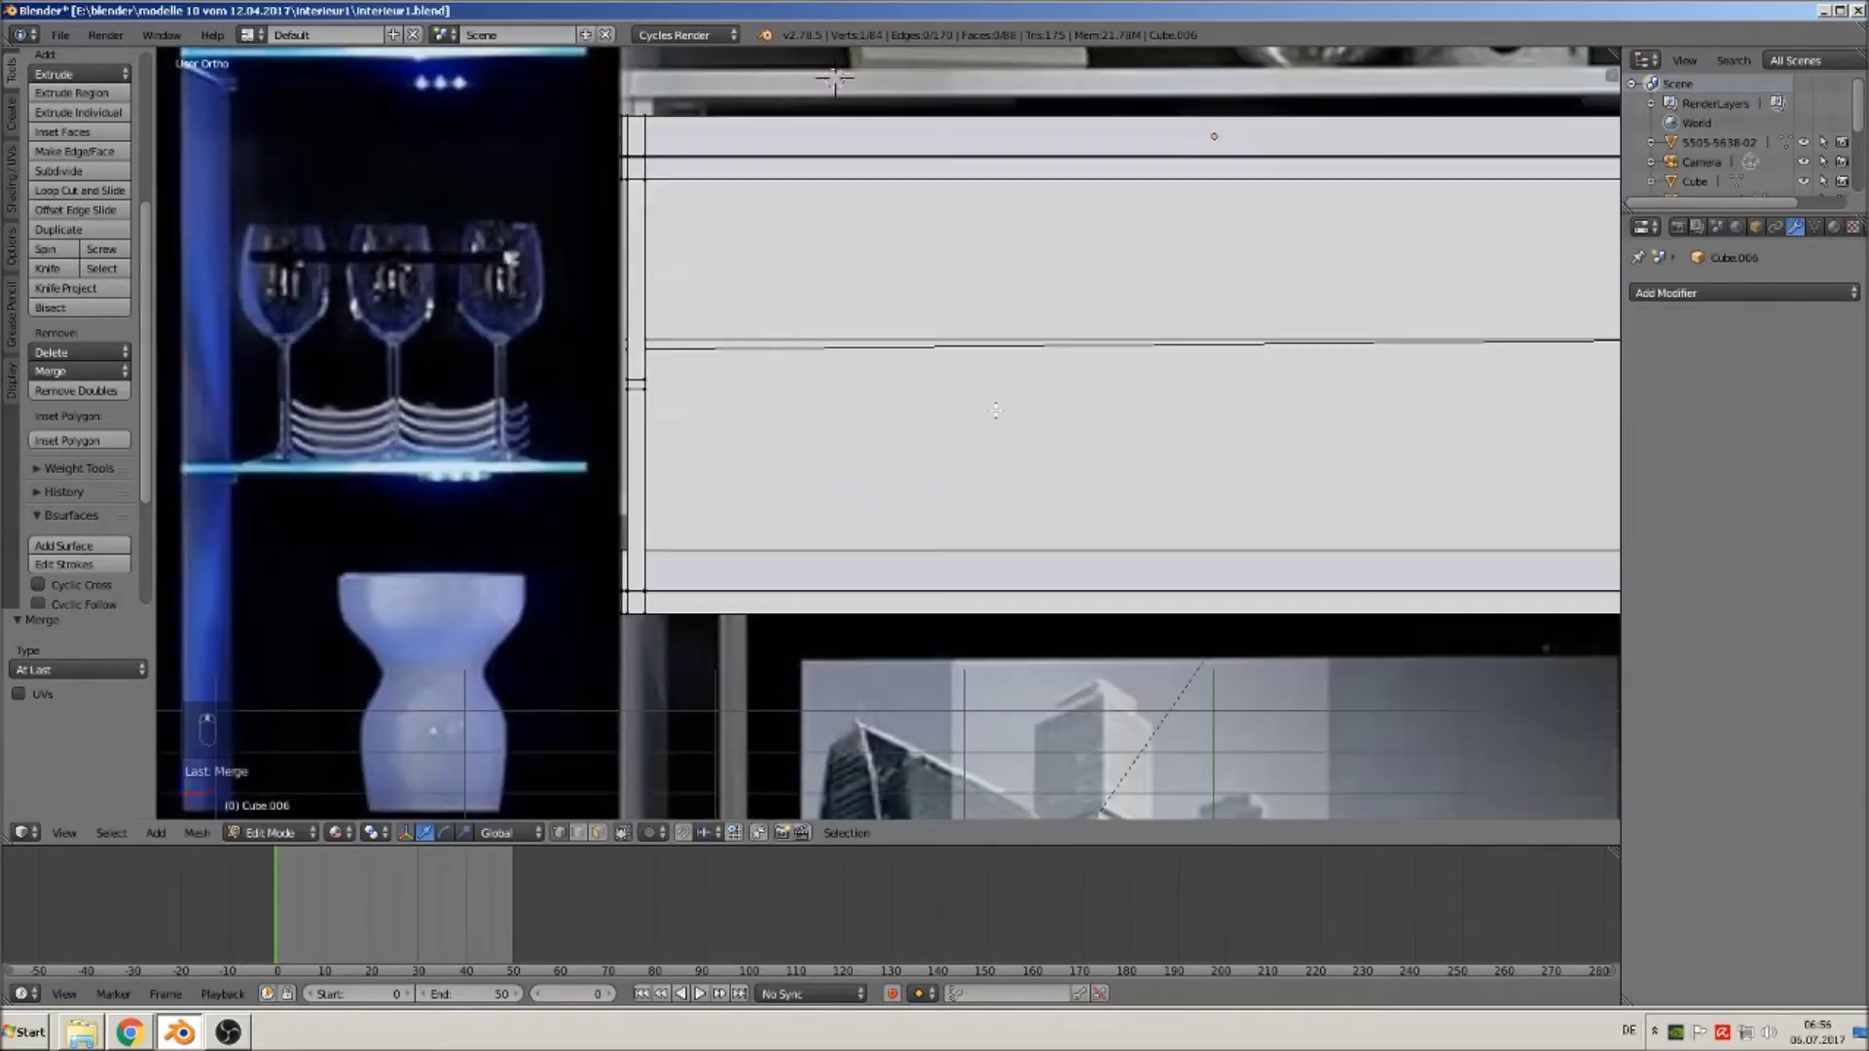
pyautogui.scroll(2, 996, 411)
pyautogui.keyDown('shift'); pyautogui.moveTo(876, 400); pyautogui.dragTo(951, 291, button='middle'); pyautogui.keyUp('shift')
pyautogui.moveTo(950, 290); pyautogui.dragTo(881, 280, button='middle')
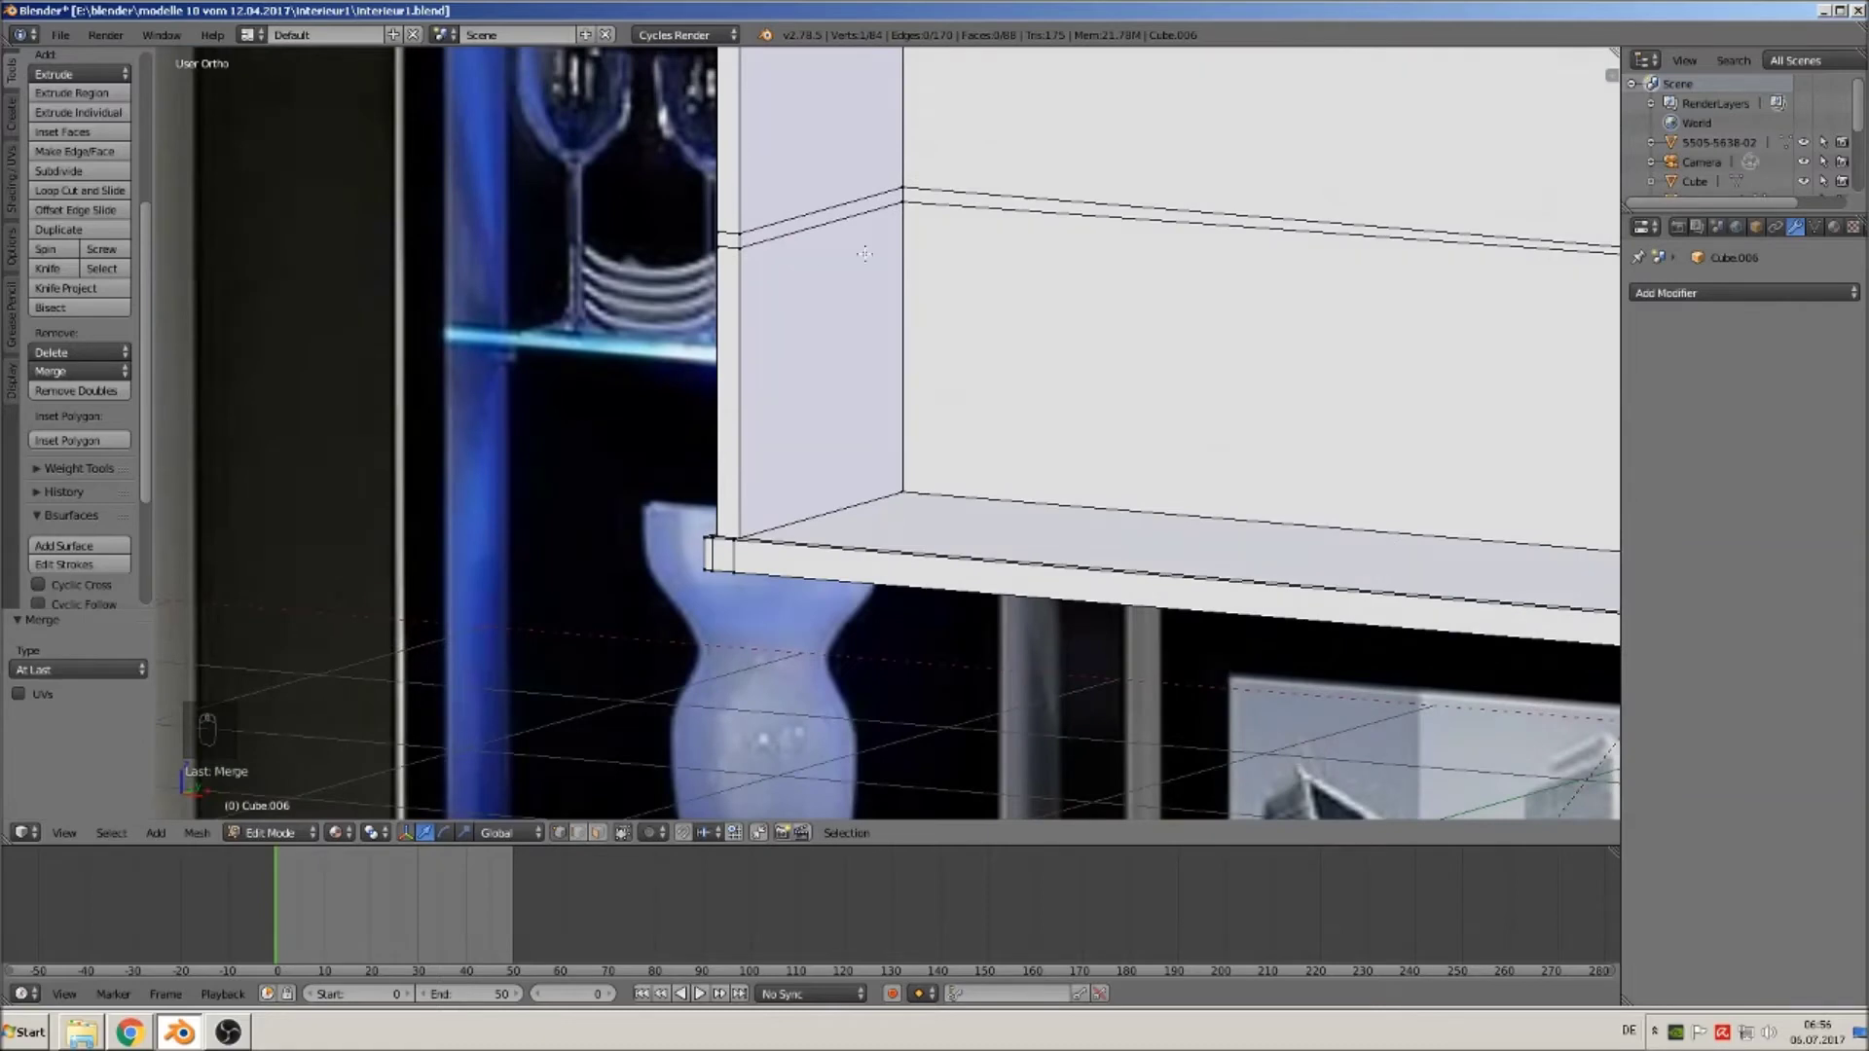
# Select the lower seam edge loop around the left side panel in edge select mode.
pyautogui.click(579, 834)
pyautogui.keyDown('alt'); pyautogui.rightClick(814, 231); pyautogui.keyUp('alt')
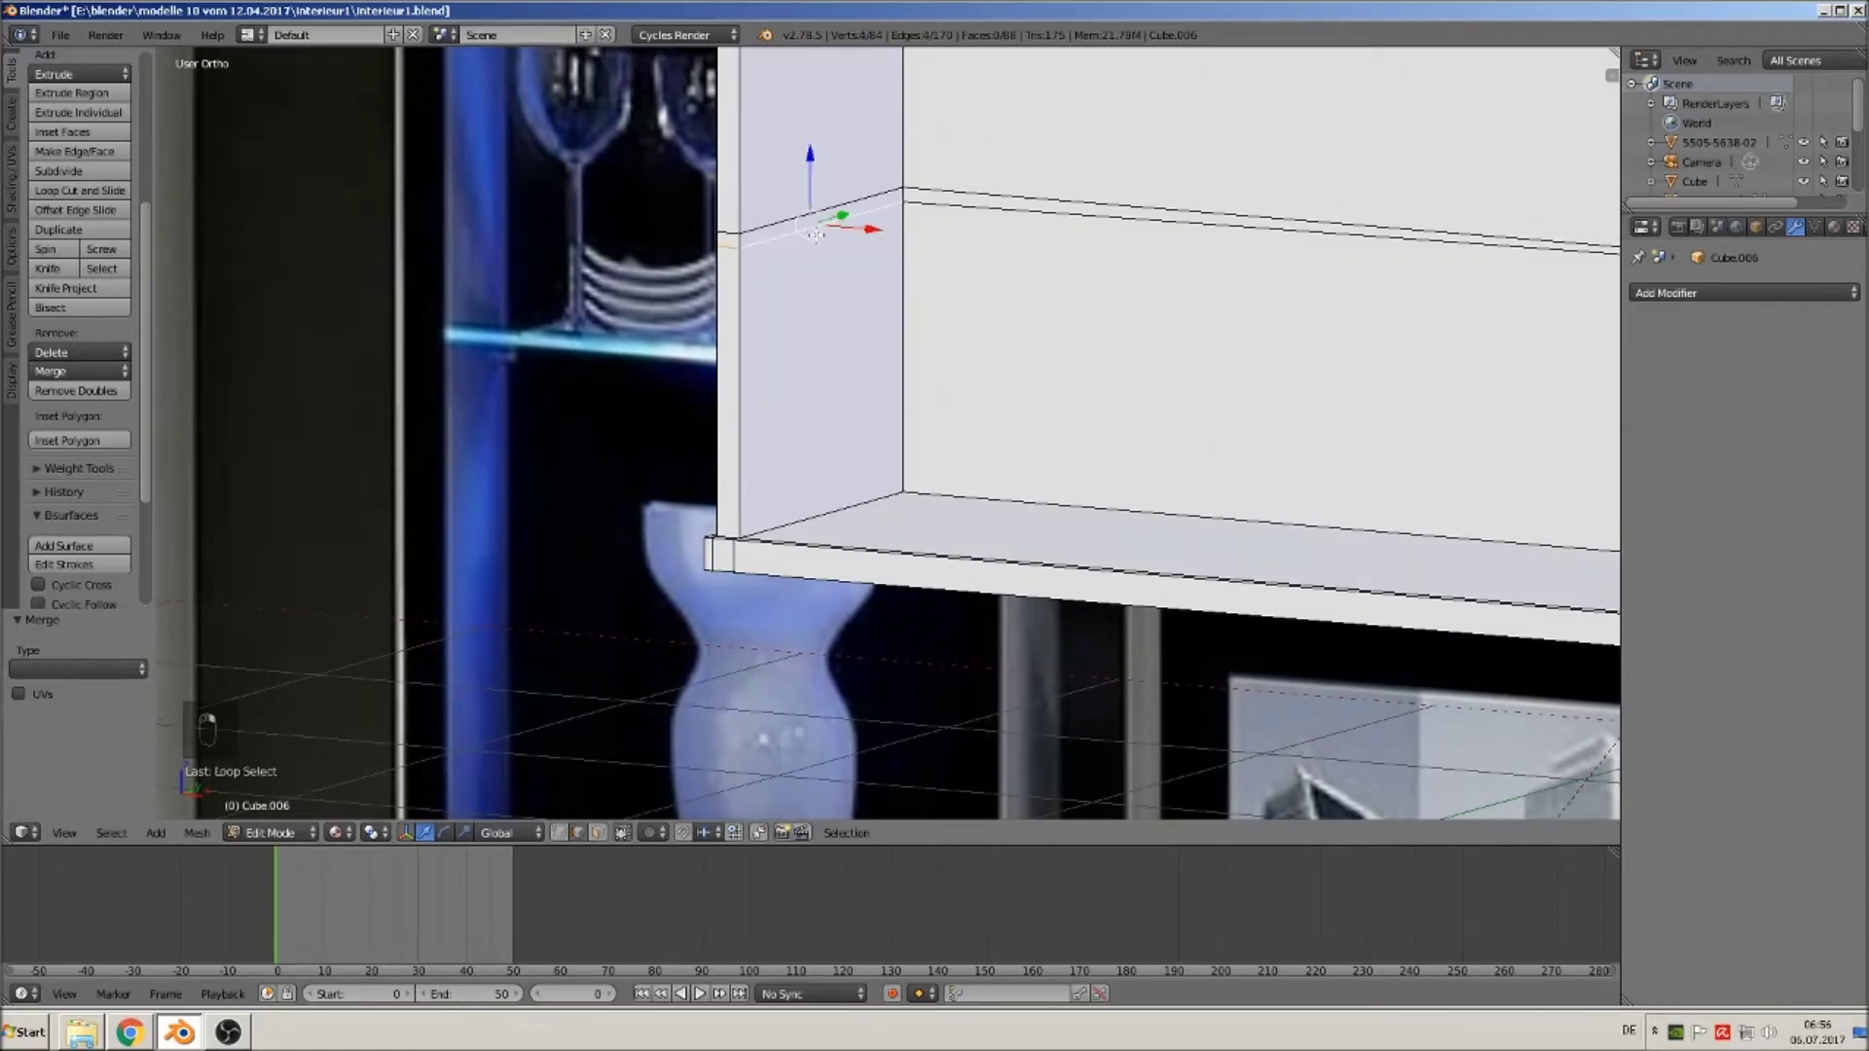
pyautogui.moveTo(995, 307)
pyautogui.mouseDown(button='middle')
pyautogui.moveTo(1137, 320)
pyautogui.moveTo(987, 304)
pyautogui.mouseUp(button='middle')
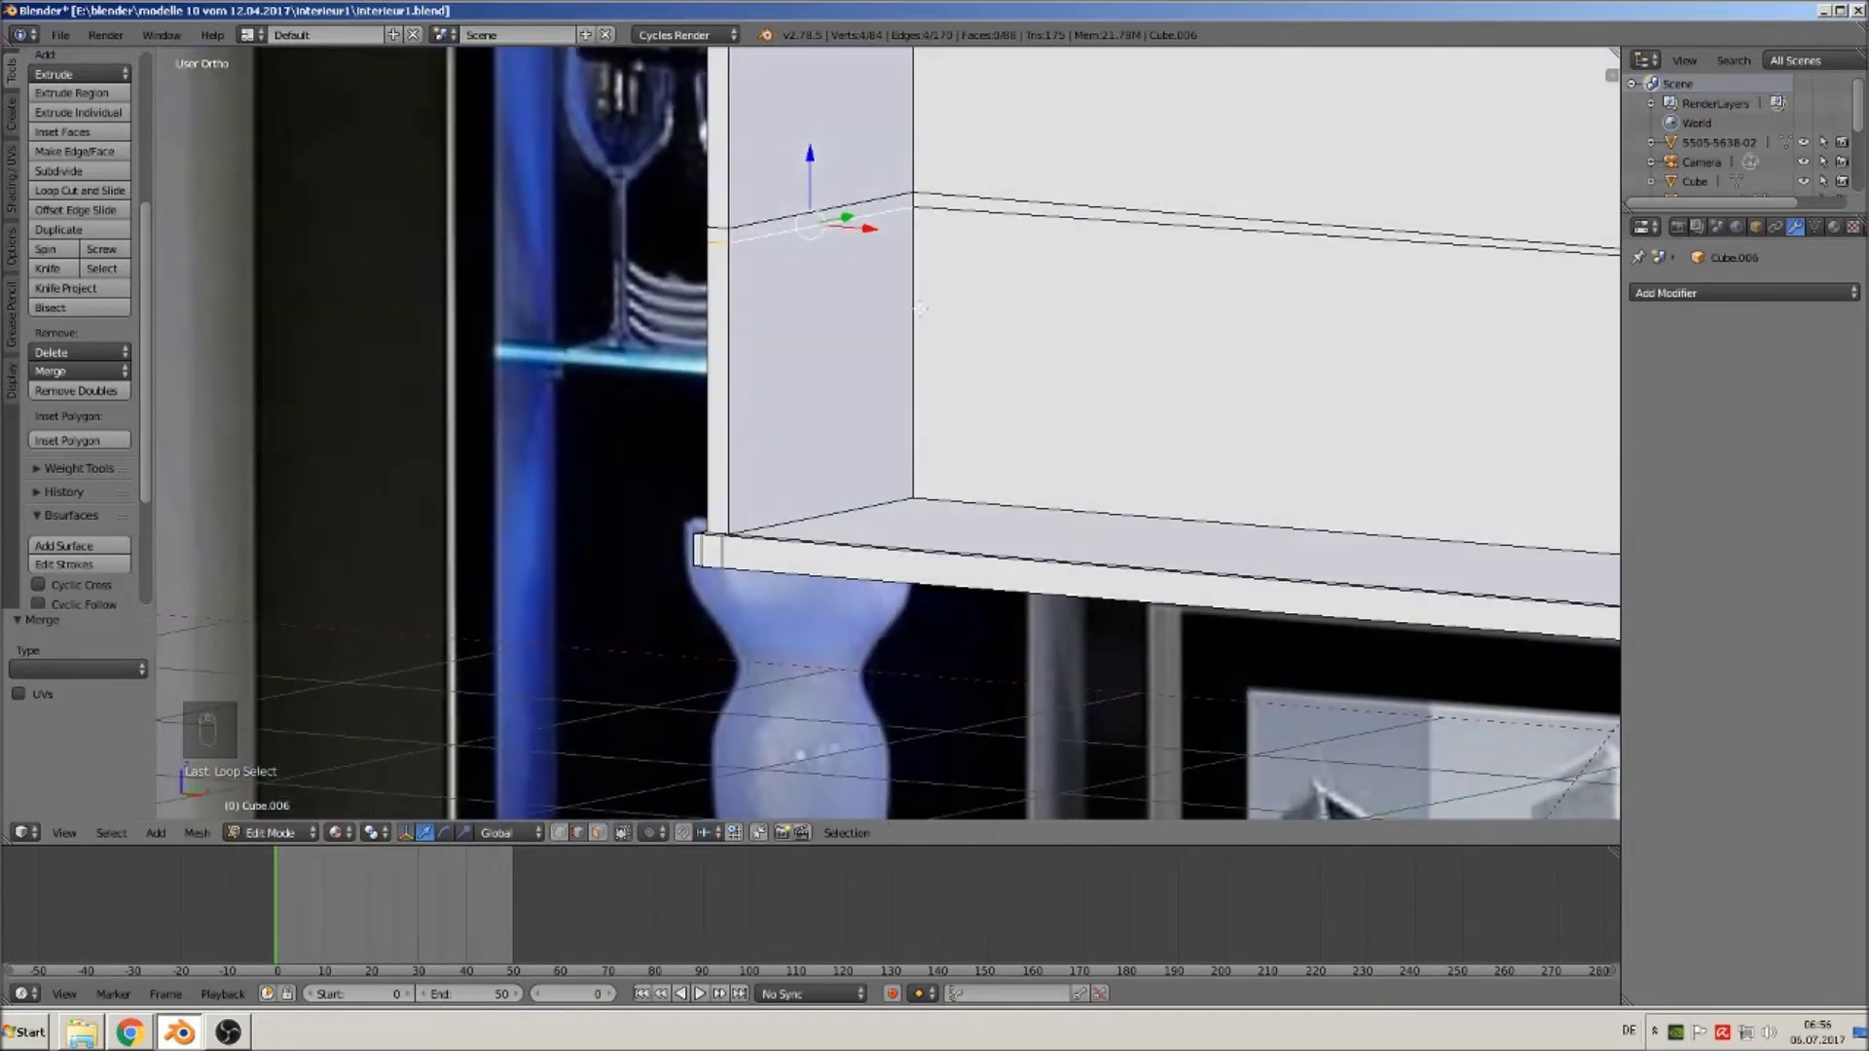
pyautogui.press('x')
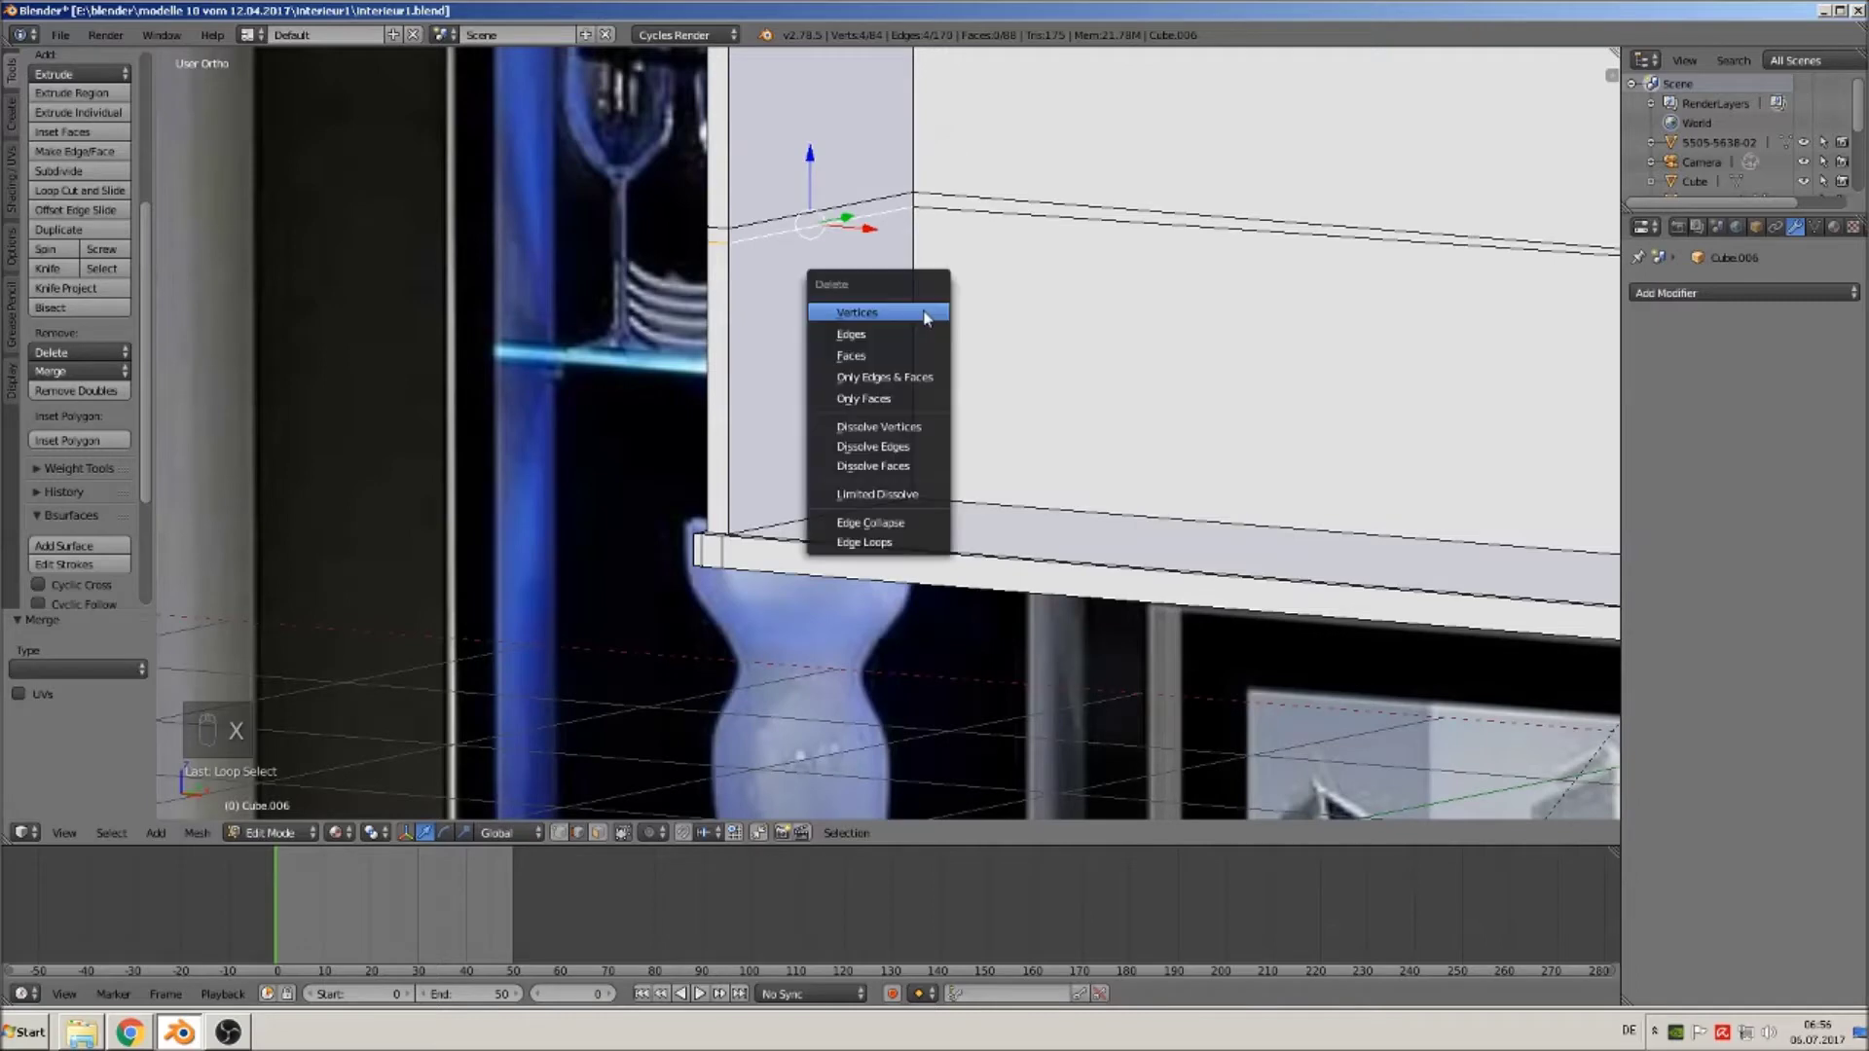
pyautogui.click(890, 334)
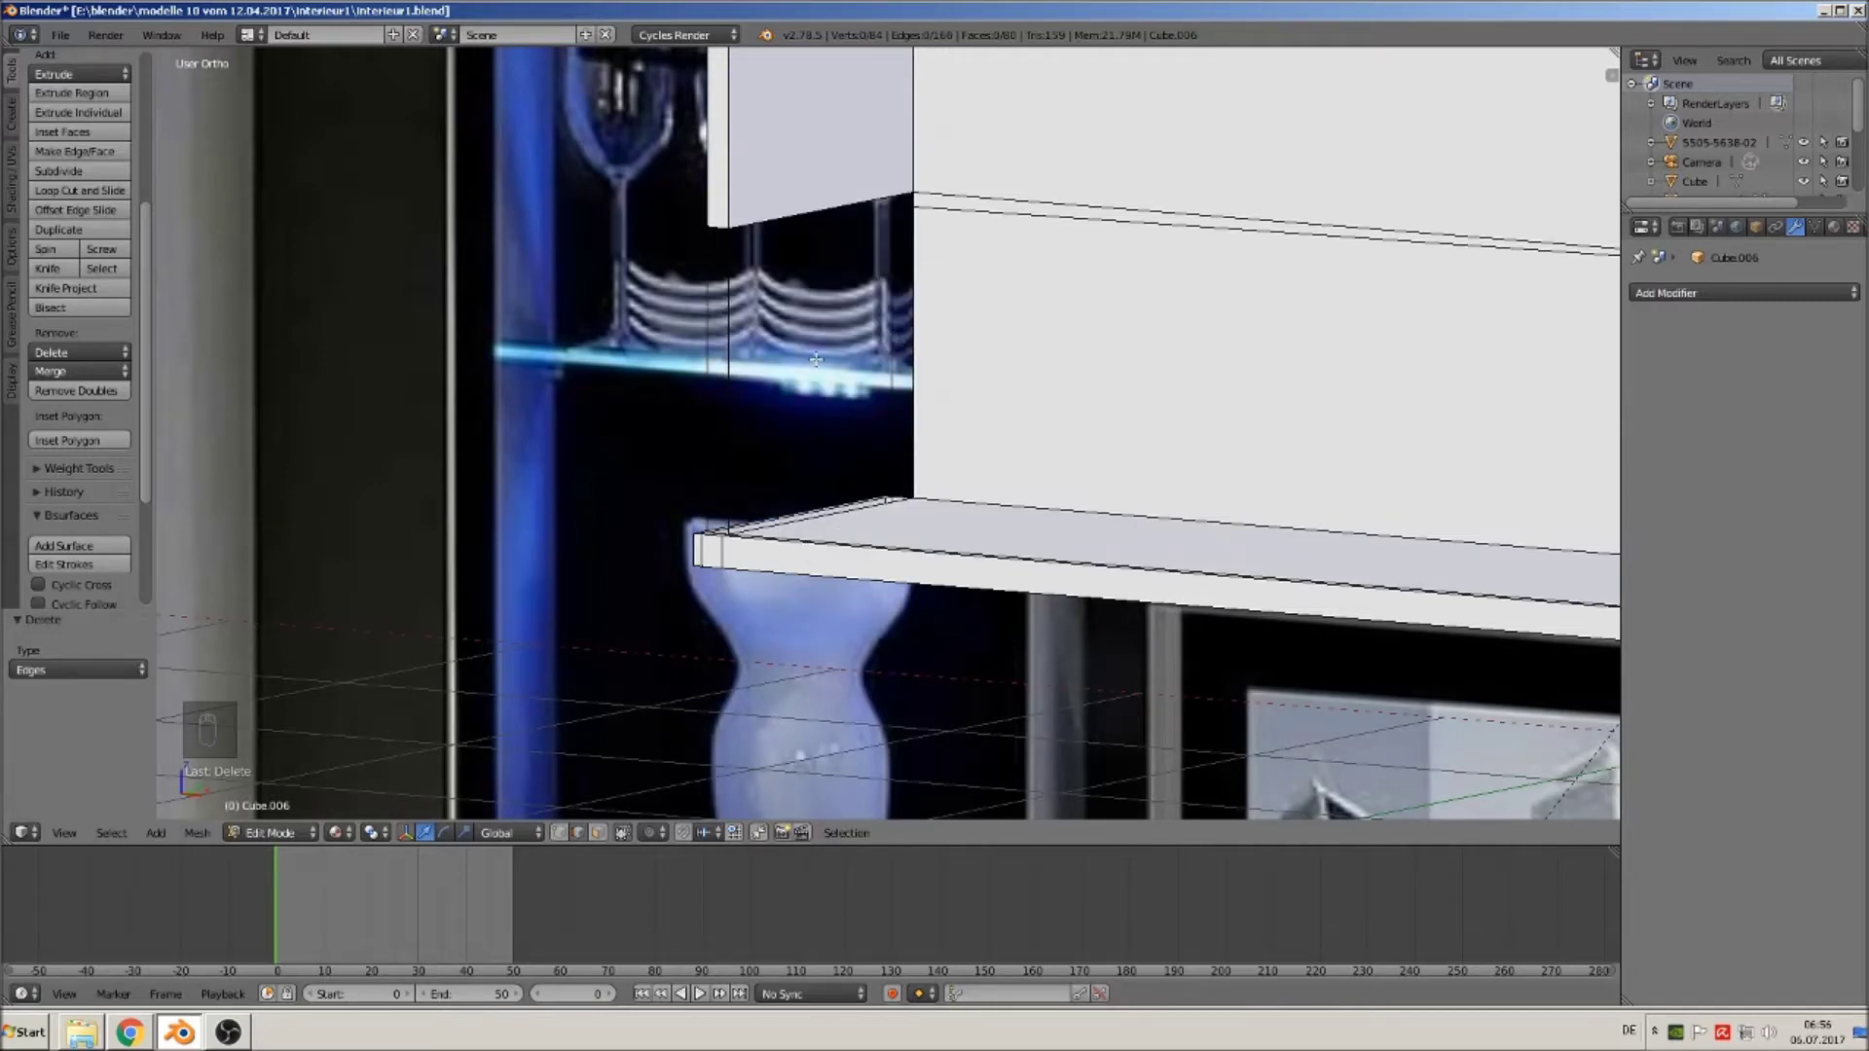
pyautogui.hotkey('ctrl', 'z')
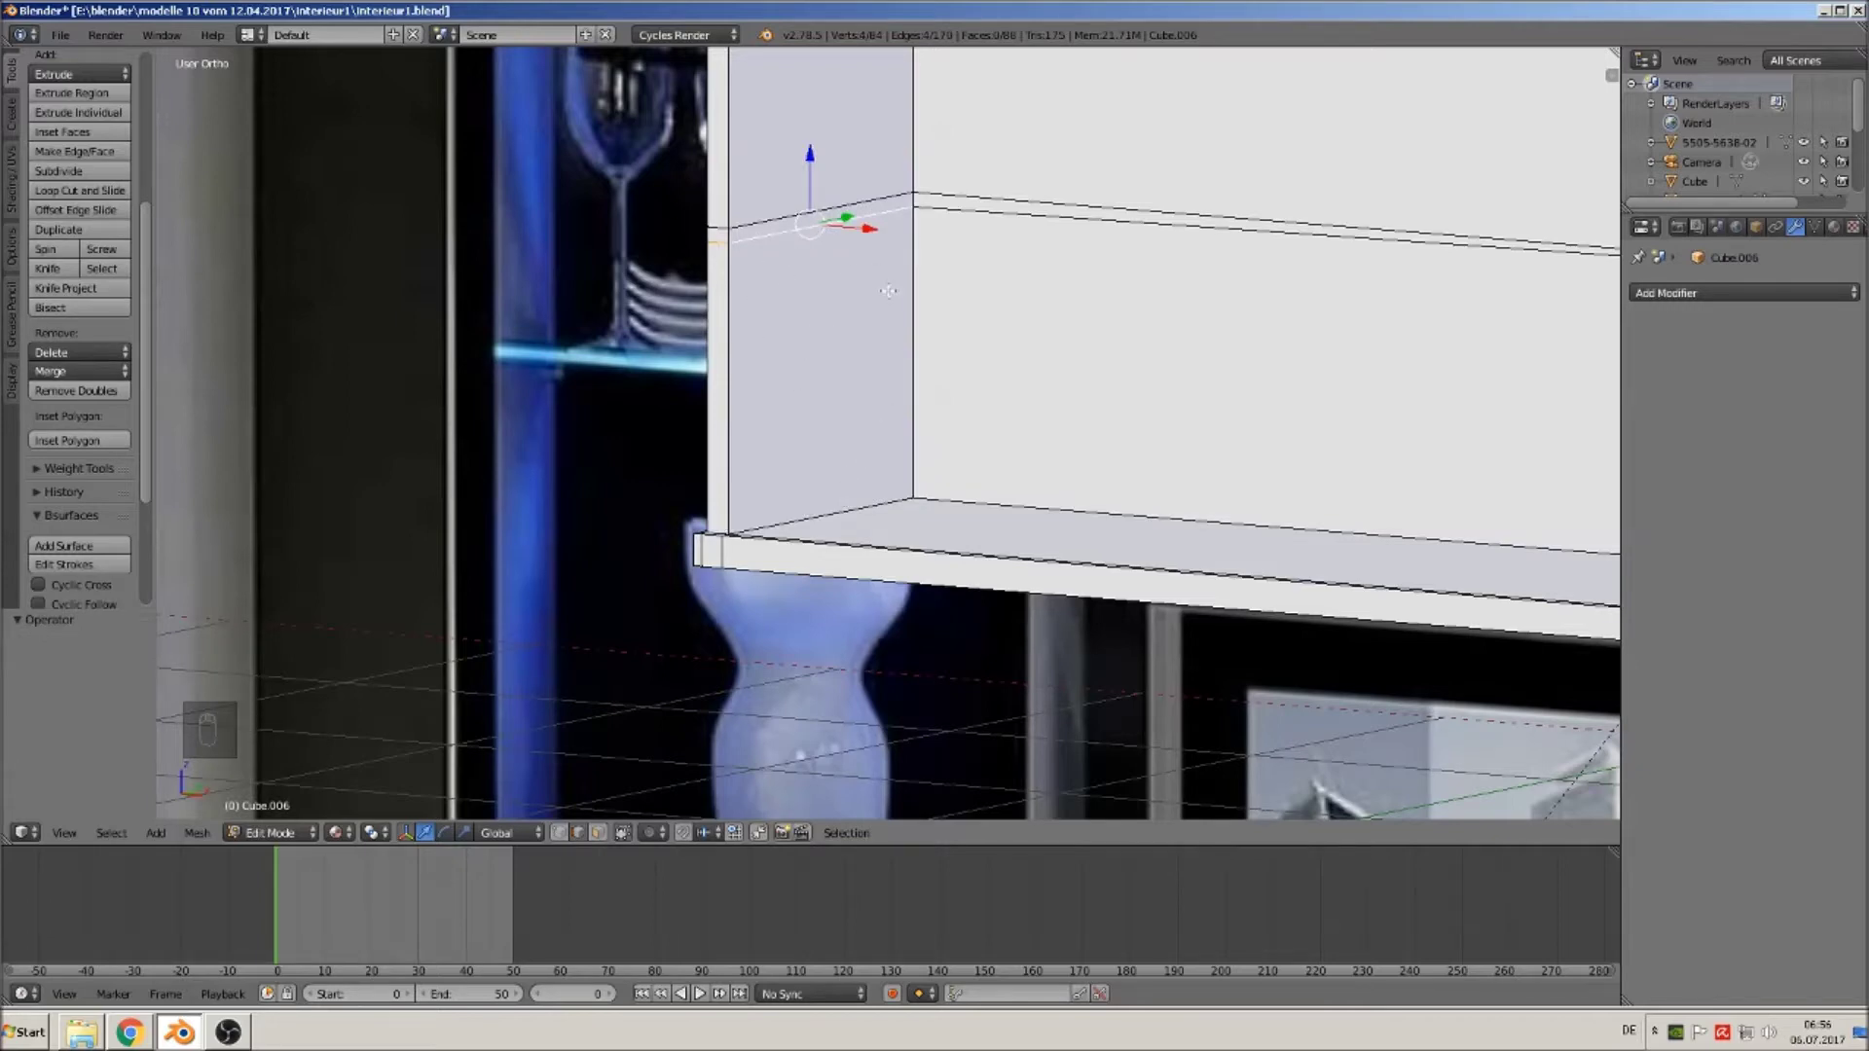
# Dissolve the selected seam loop on the left side panel and the matching lower seam edge across the back panel.
pyautogui.press('x')
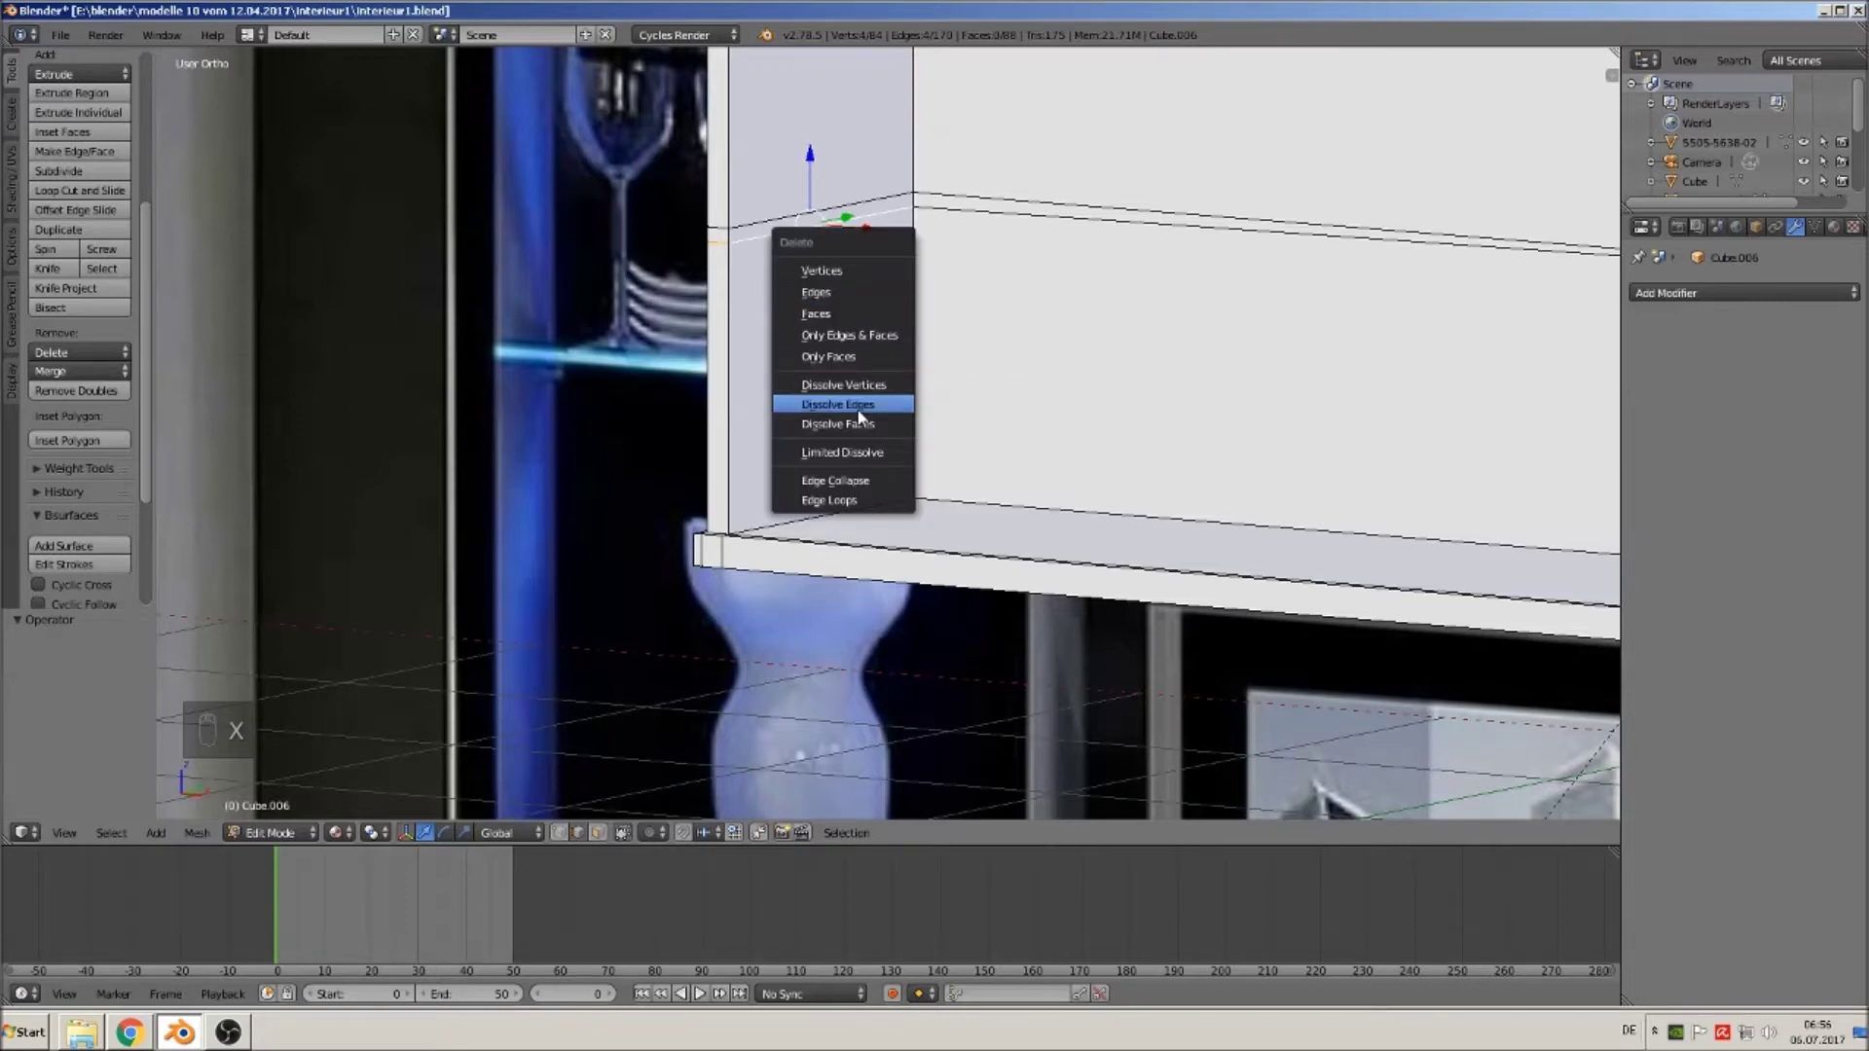
pyautogui.click(858, 411)
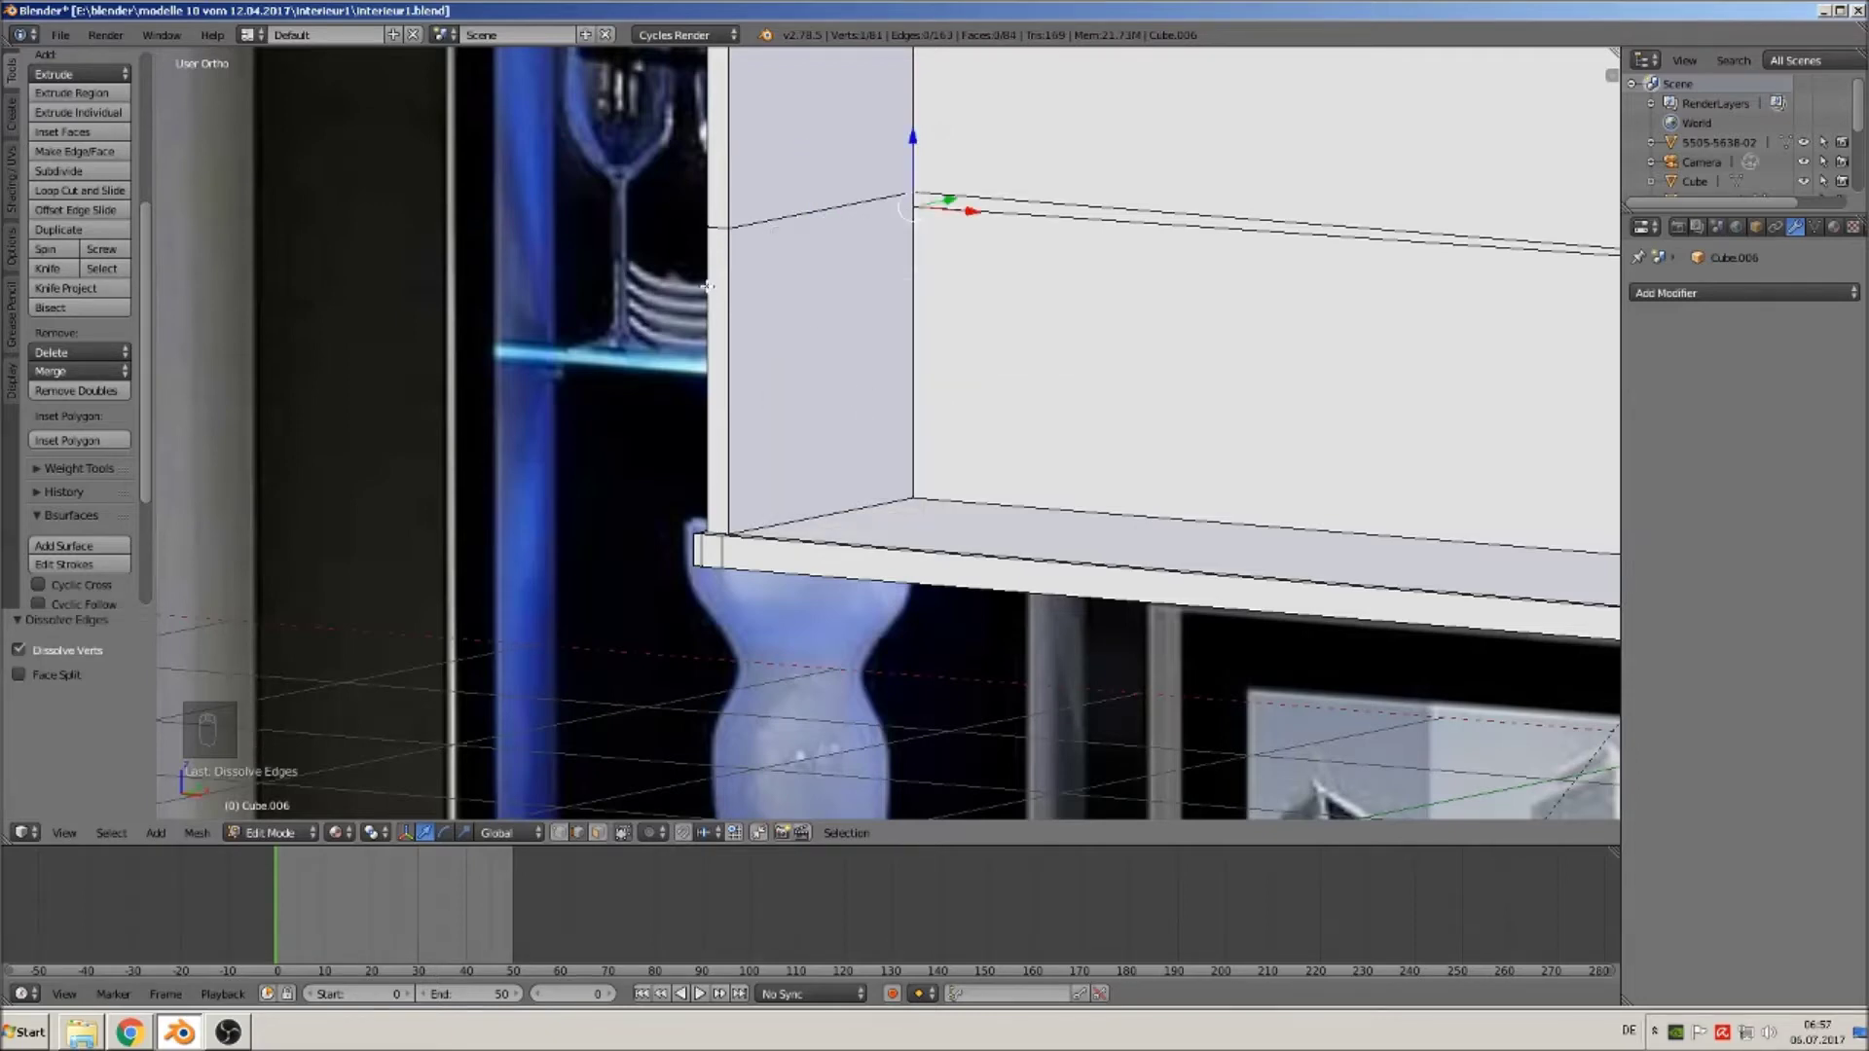
pyautogui.moveTo(861, 345); pyautogui.dragTo(939, 394, button='middle')
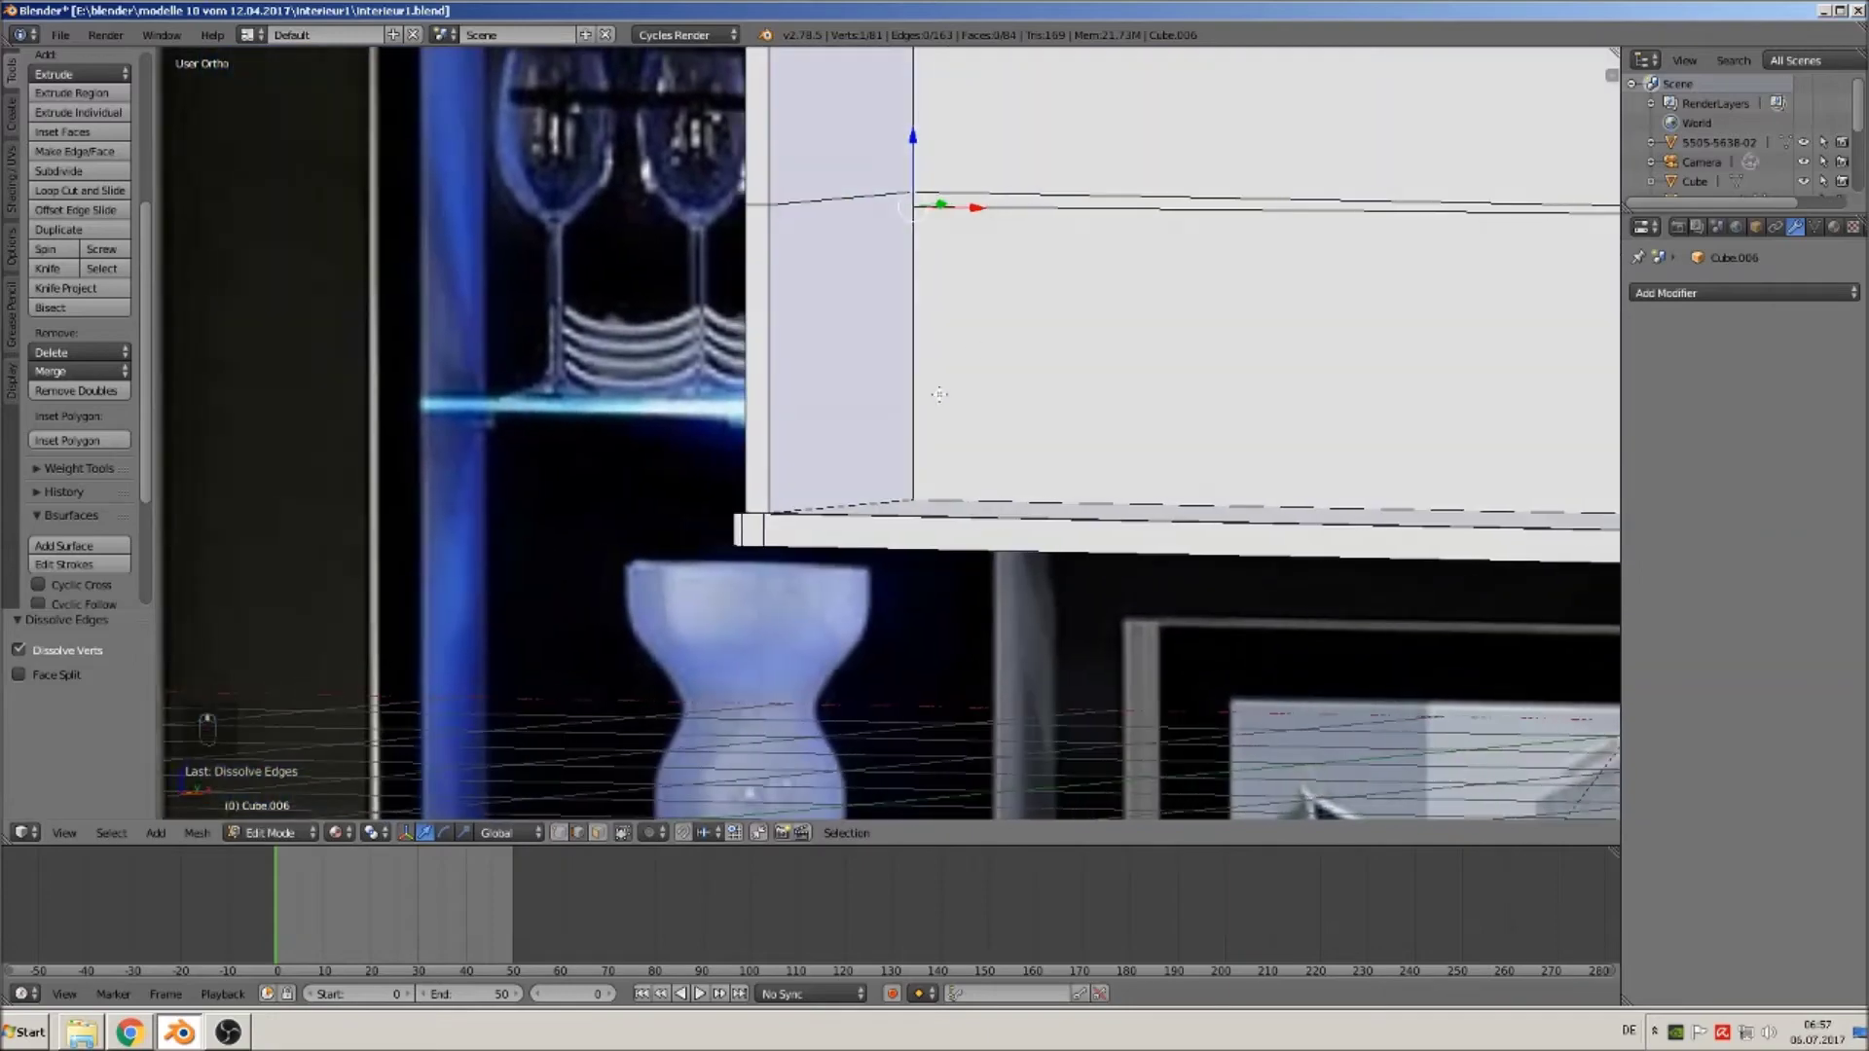
pyautogui.keyDown('shift'); pyautogui.rightClick(1054, 207); pyautogui.keyUp('shift')
pyautogui.press('x')
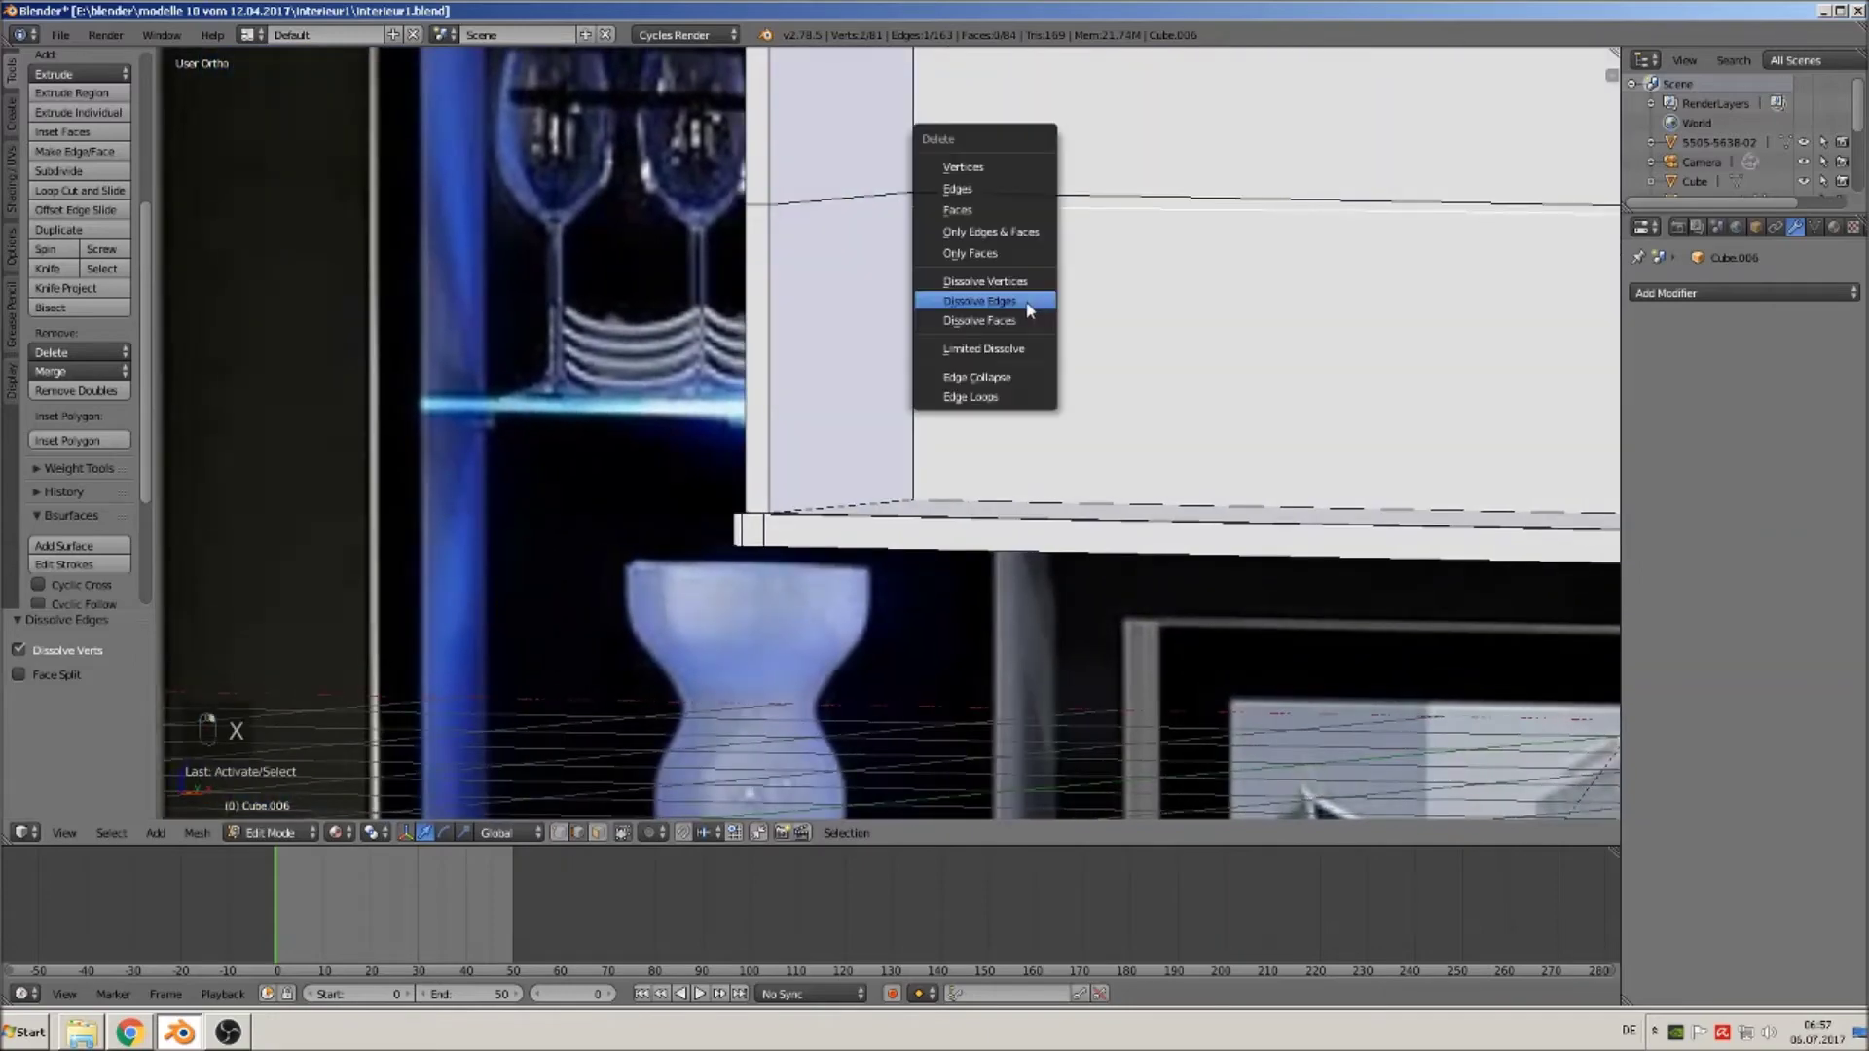
pyautogui.click(1030, 309)
# Dissolve the remaining horizontal seam edge running across the middle of the back panel.
pyautogui.scroll(-8, 966, 491)
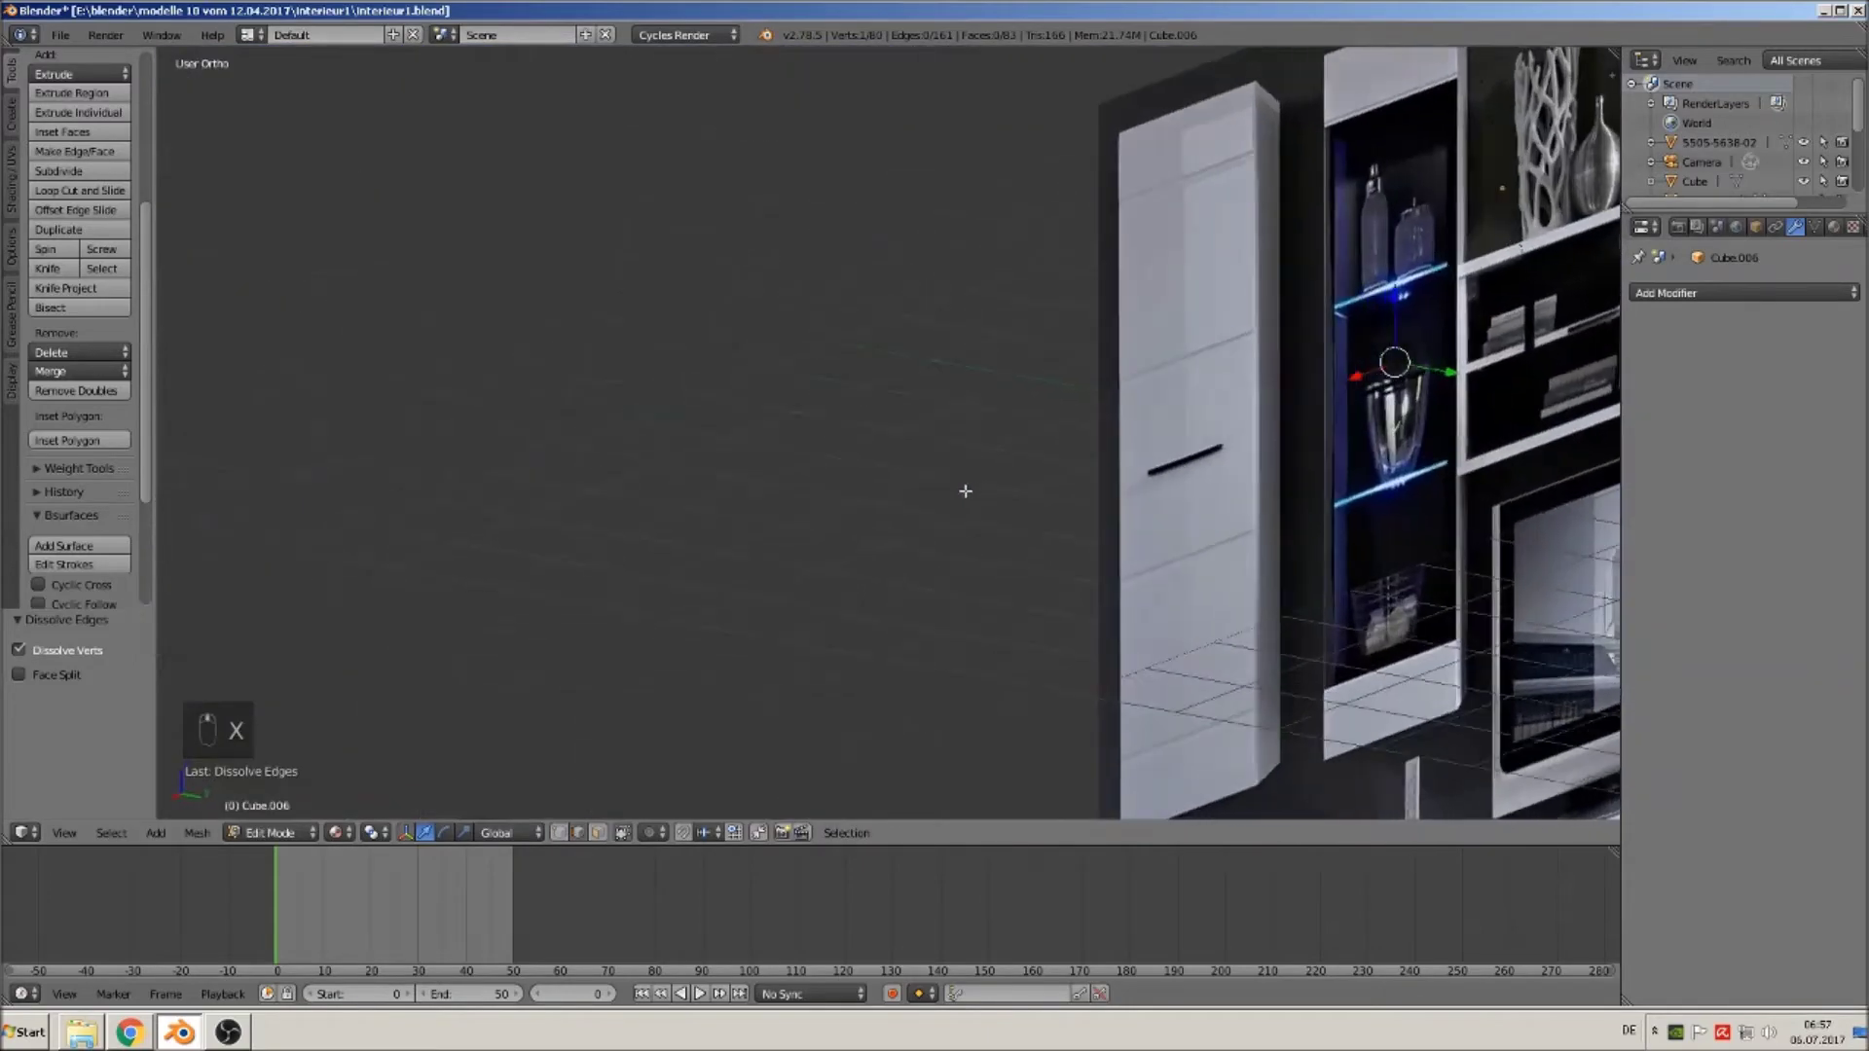
pyautogui.moveTo(966, 492); pyautogui.dragTo(1236, 446, button='middle')
pyautogui.scroll(2, 1189, 343)
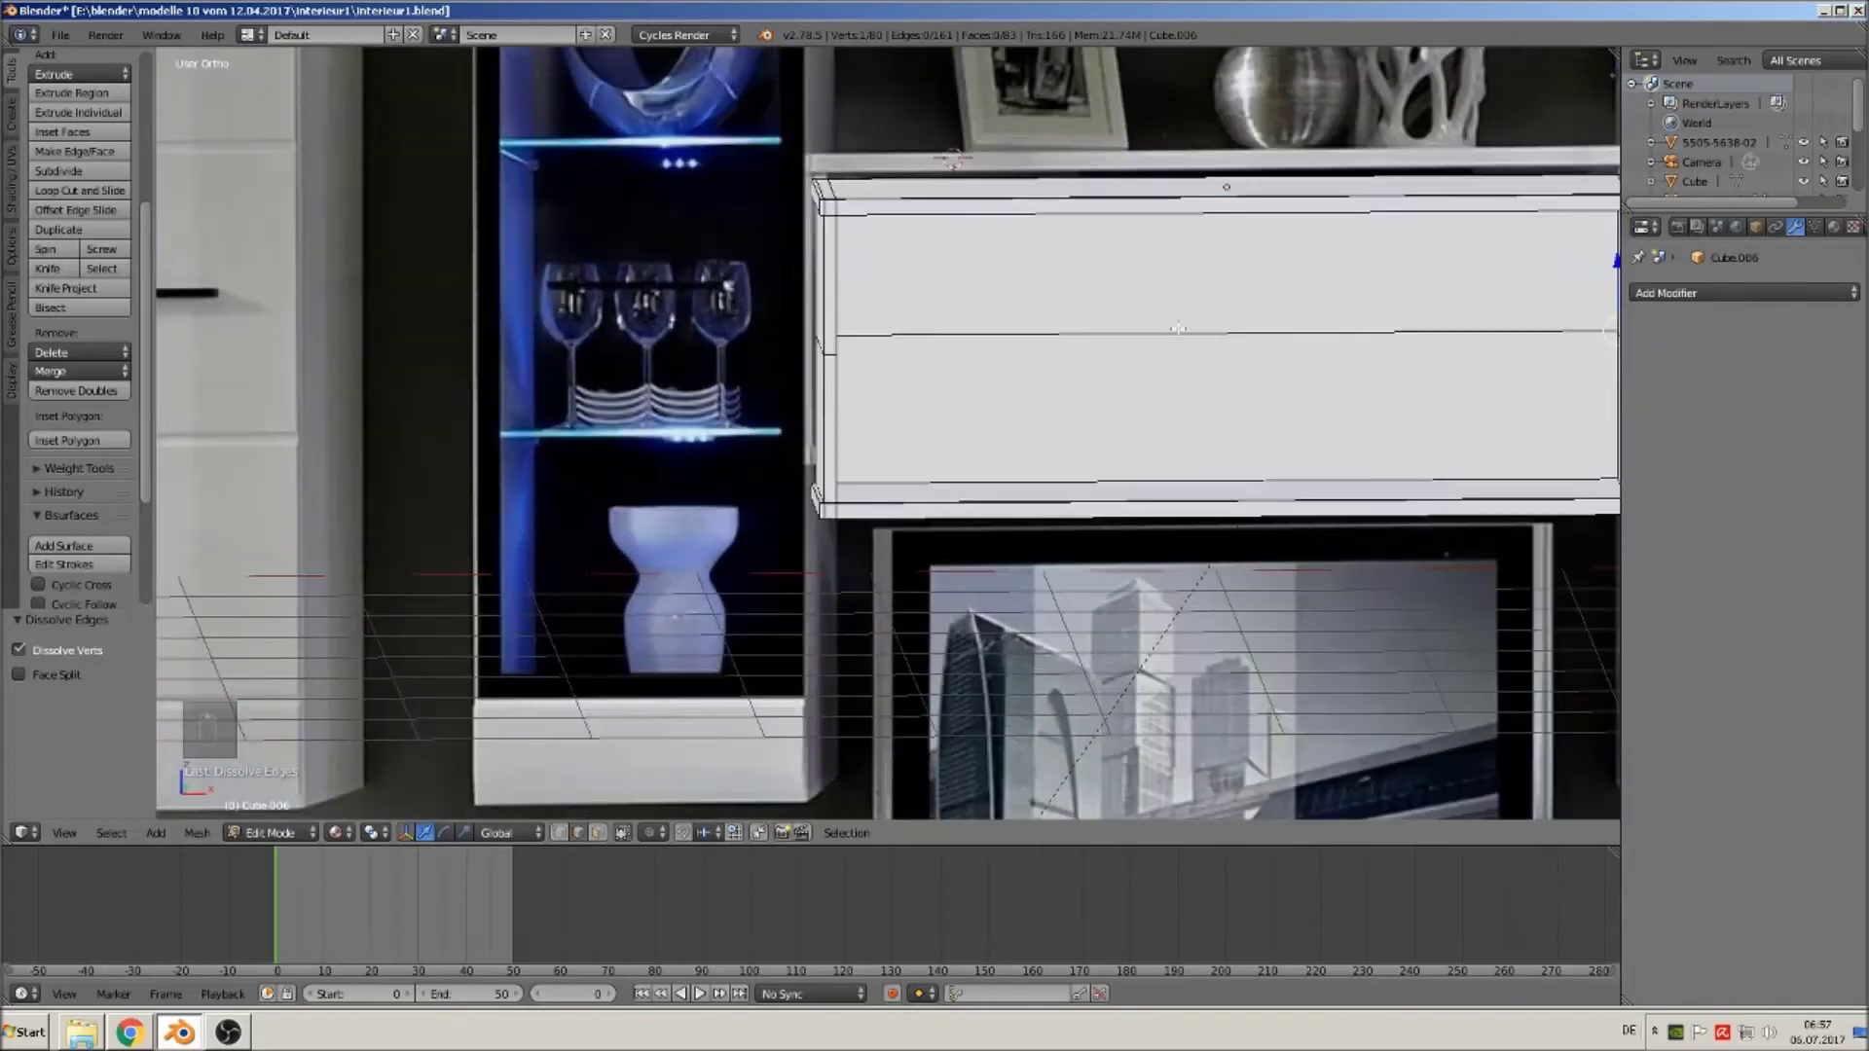
pyautogui.keyDown('alt'); pyautogui.rightClick(1137, 327); pyautogui.keyUp('alt')
pyautogui.scroll(-2, 1137, 327)
pyautogui.moveTo(1137, 331); pyautogui.dragTo(1040, 382, button='middle')
pyautogui.press('x')
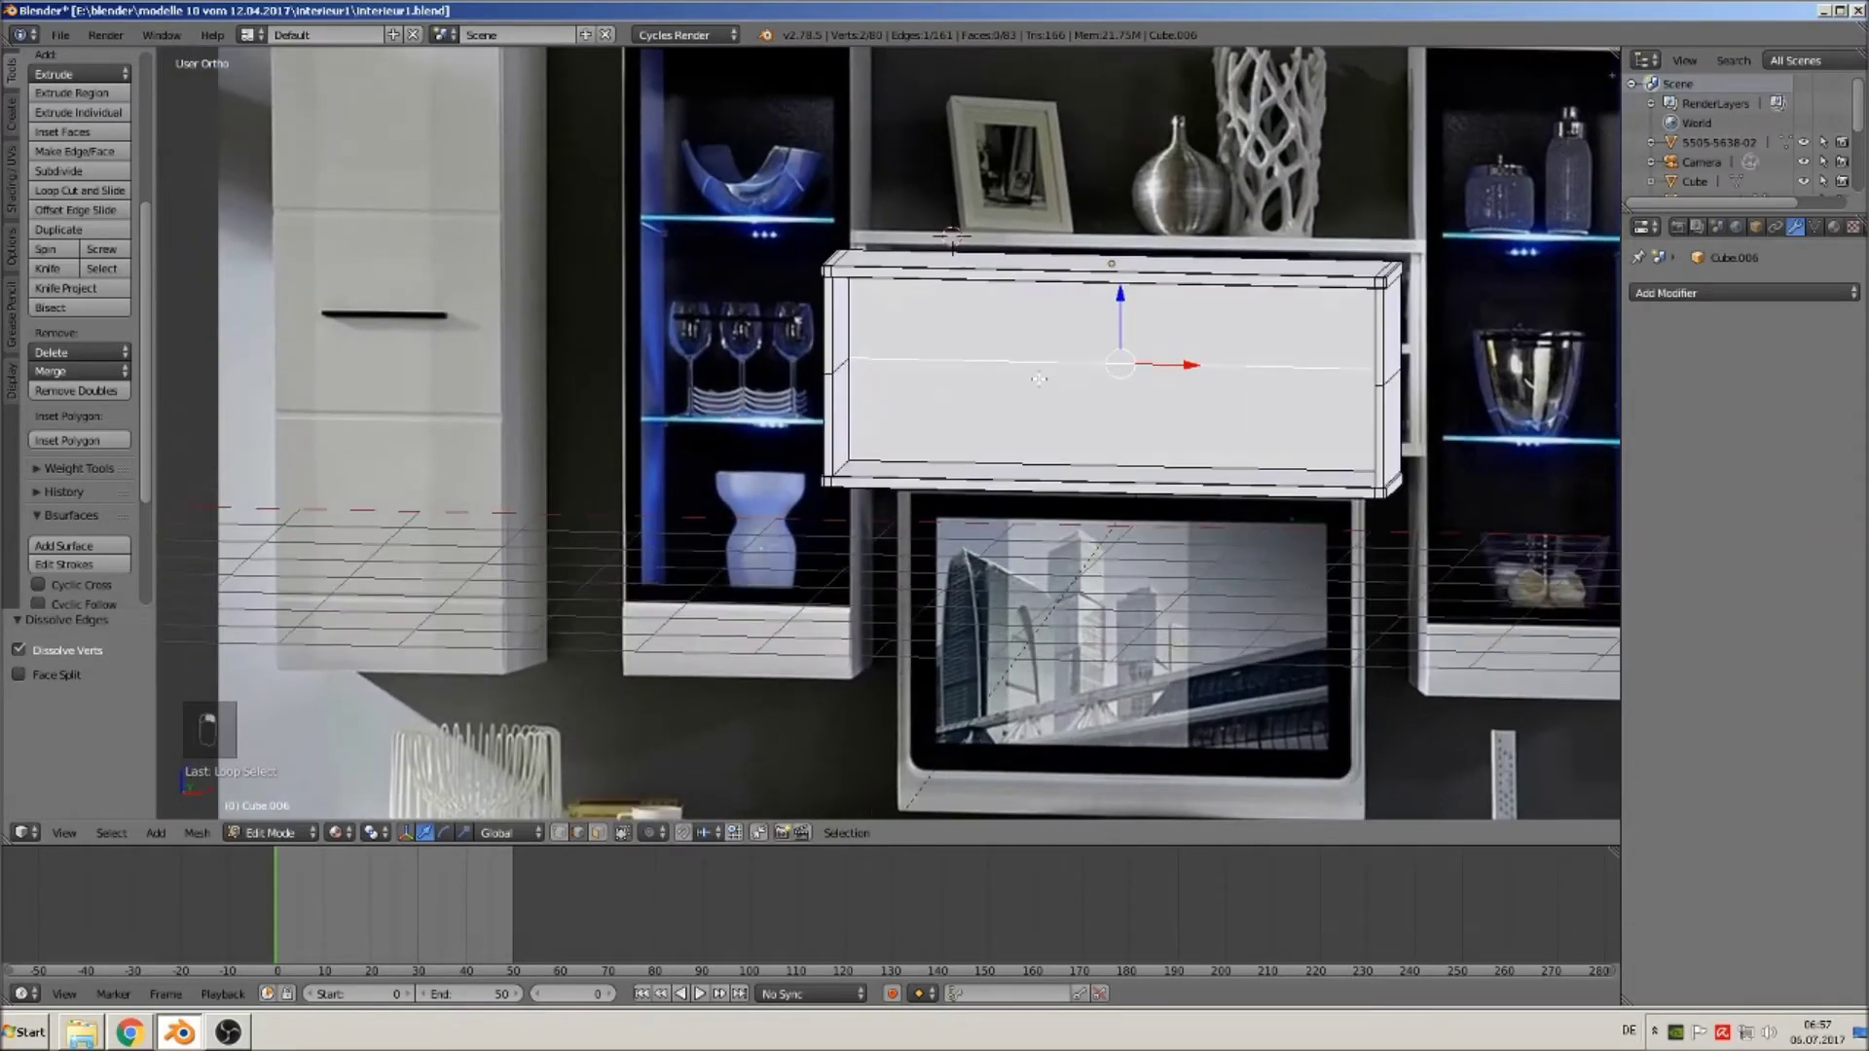
pyautogui.click(1039, 380)
# Dissolve the remaining seam edge loop around the left side panel.
pyautogui.scroll(3, 816, 353)
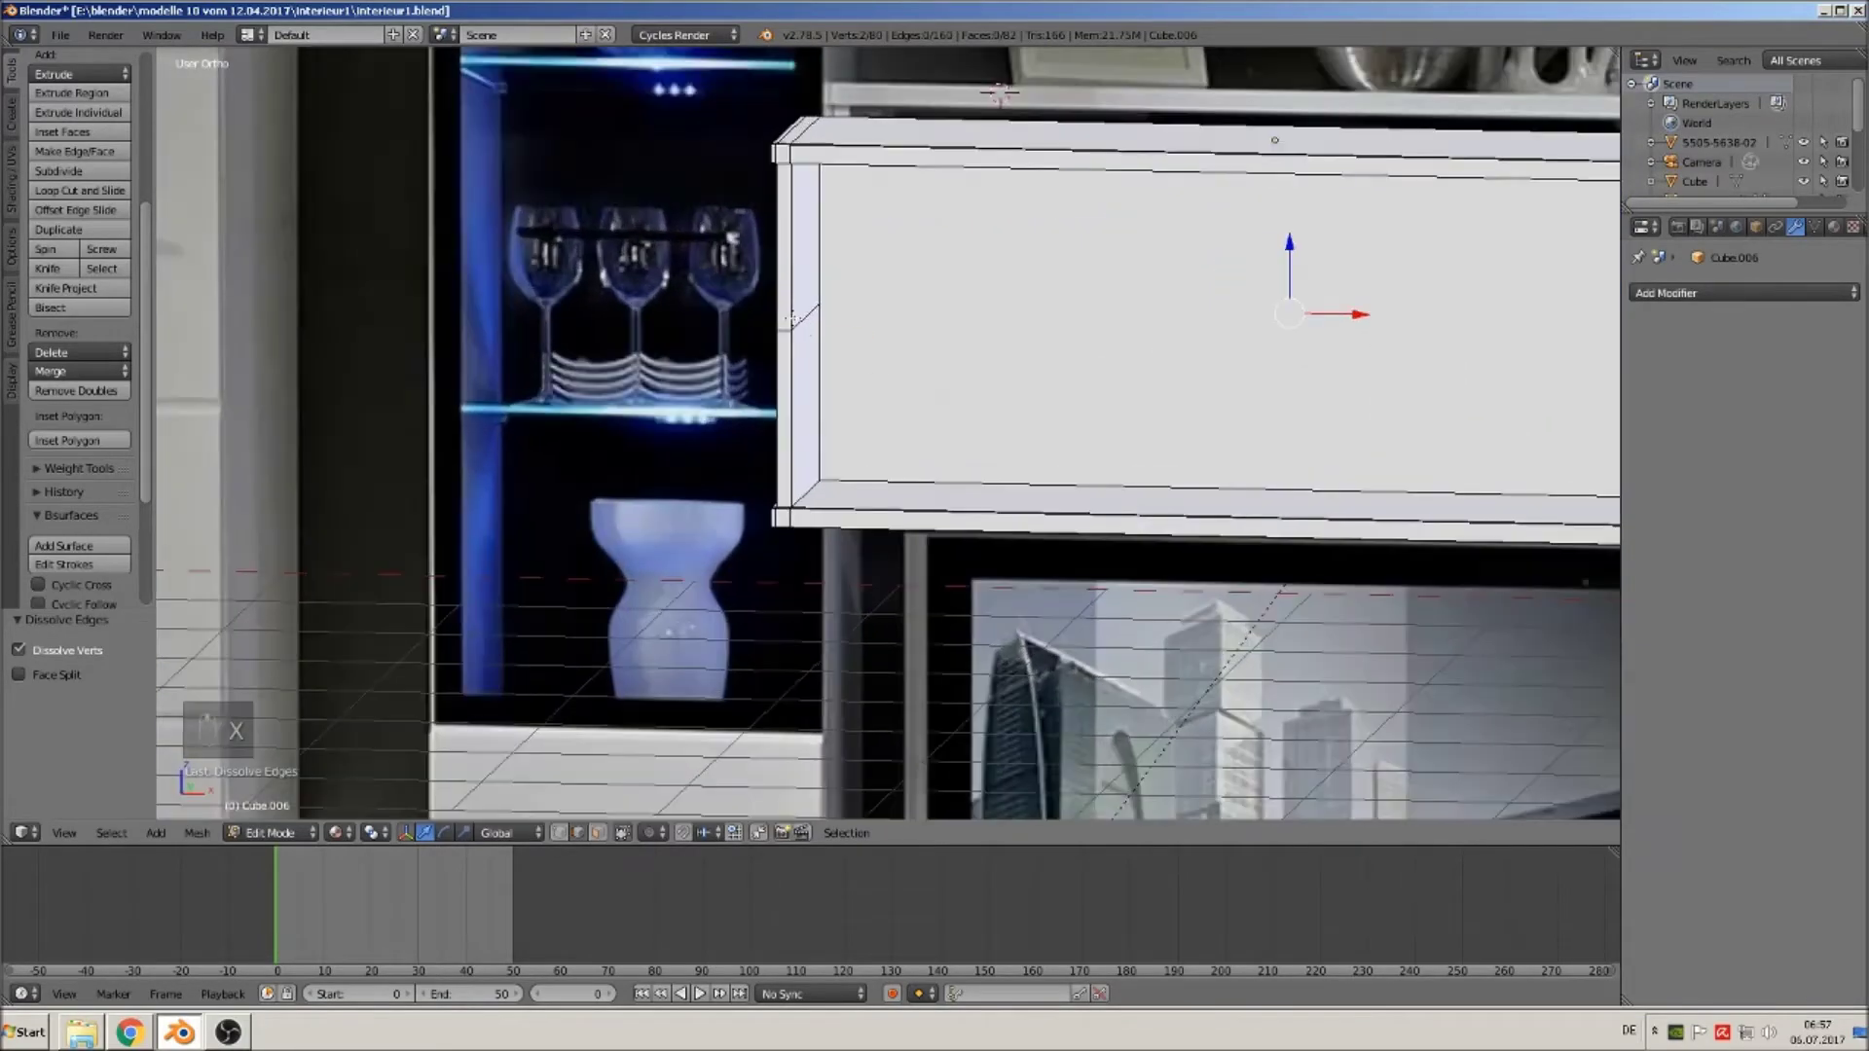
pyautogui.keyDown('alt'); pyautogui.rightClick(792, 317); pyautogui.keyUp('alt')
pyautogui.press('x')
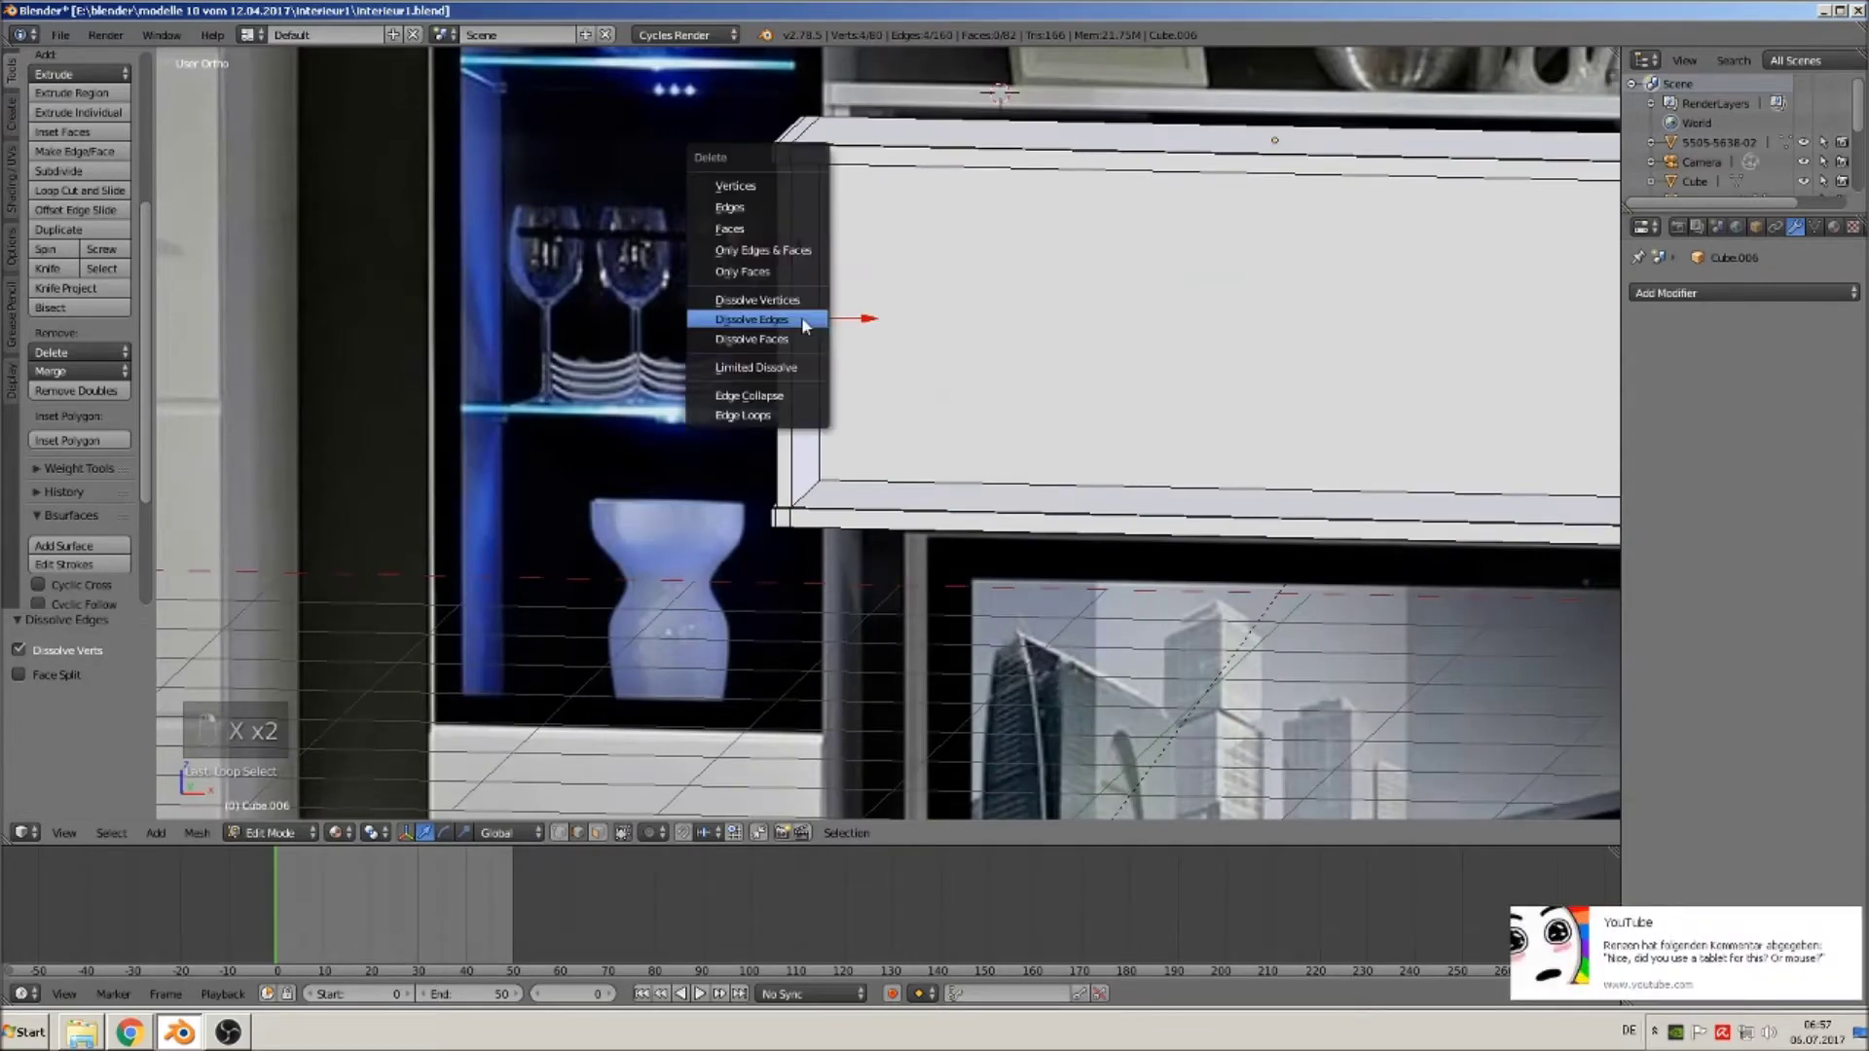
pyautogui.click(794, 323)
pyautogui.scroll(-2, 1033, 410)
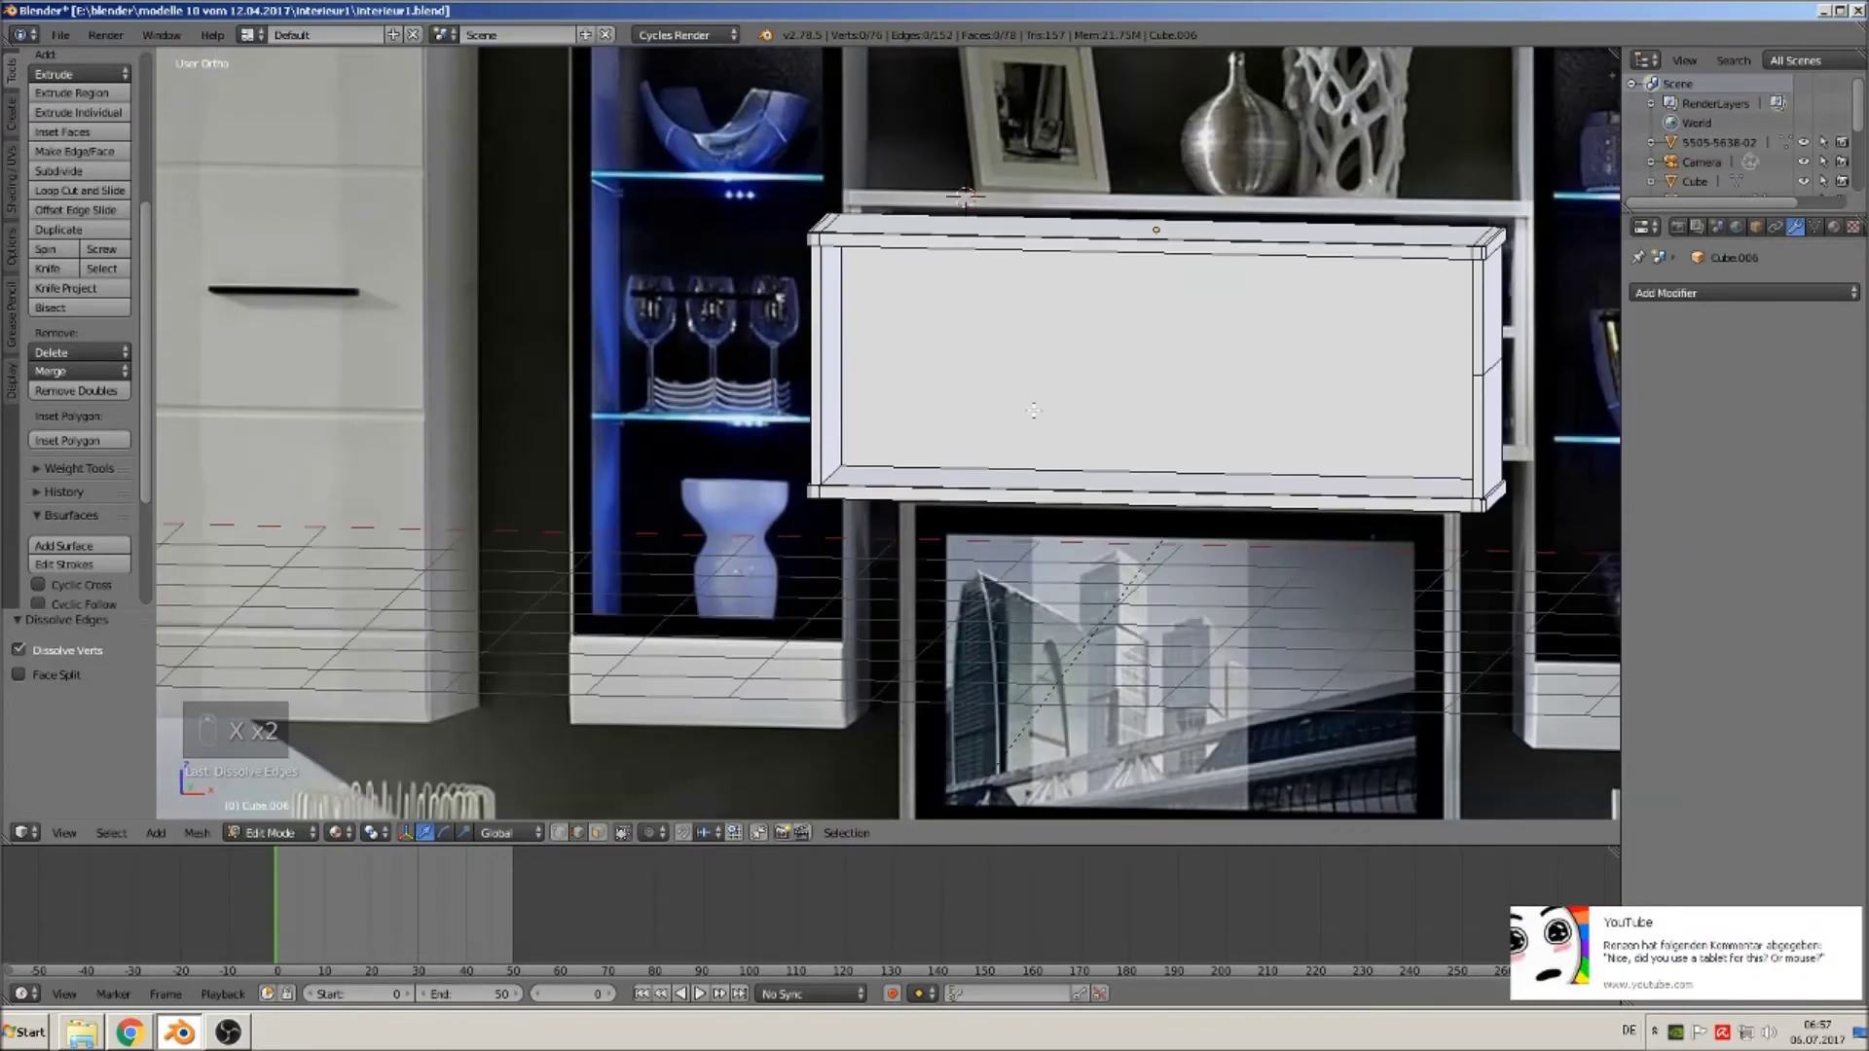
# Try to dissolve the horizontal seam edge on the outer face of the right side panel.
pyautogui.moveTo(1033, 410); pyautogui.dragTo(991, 409, button='middle')
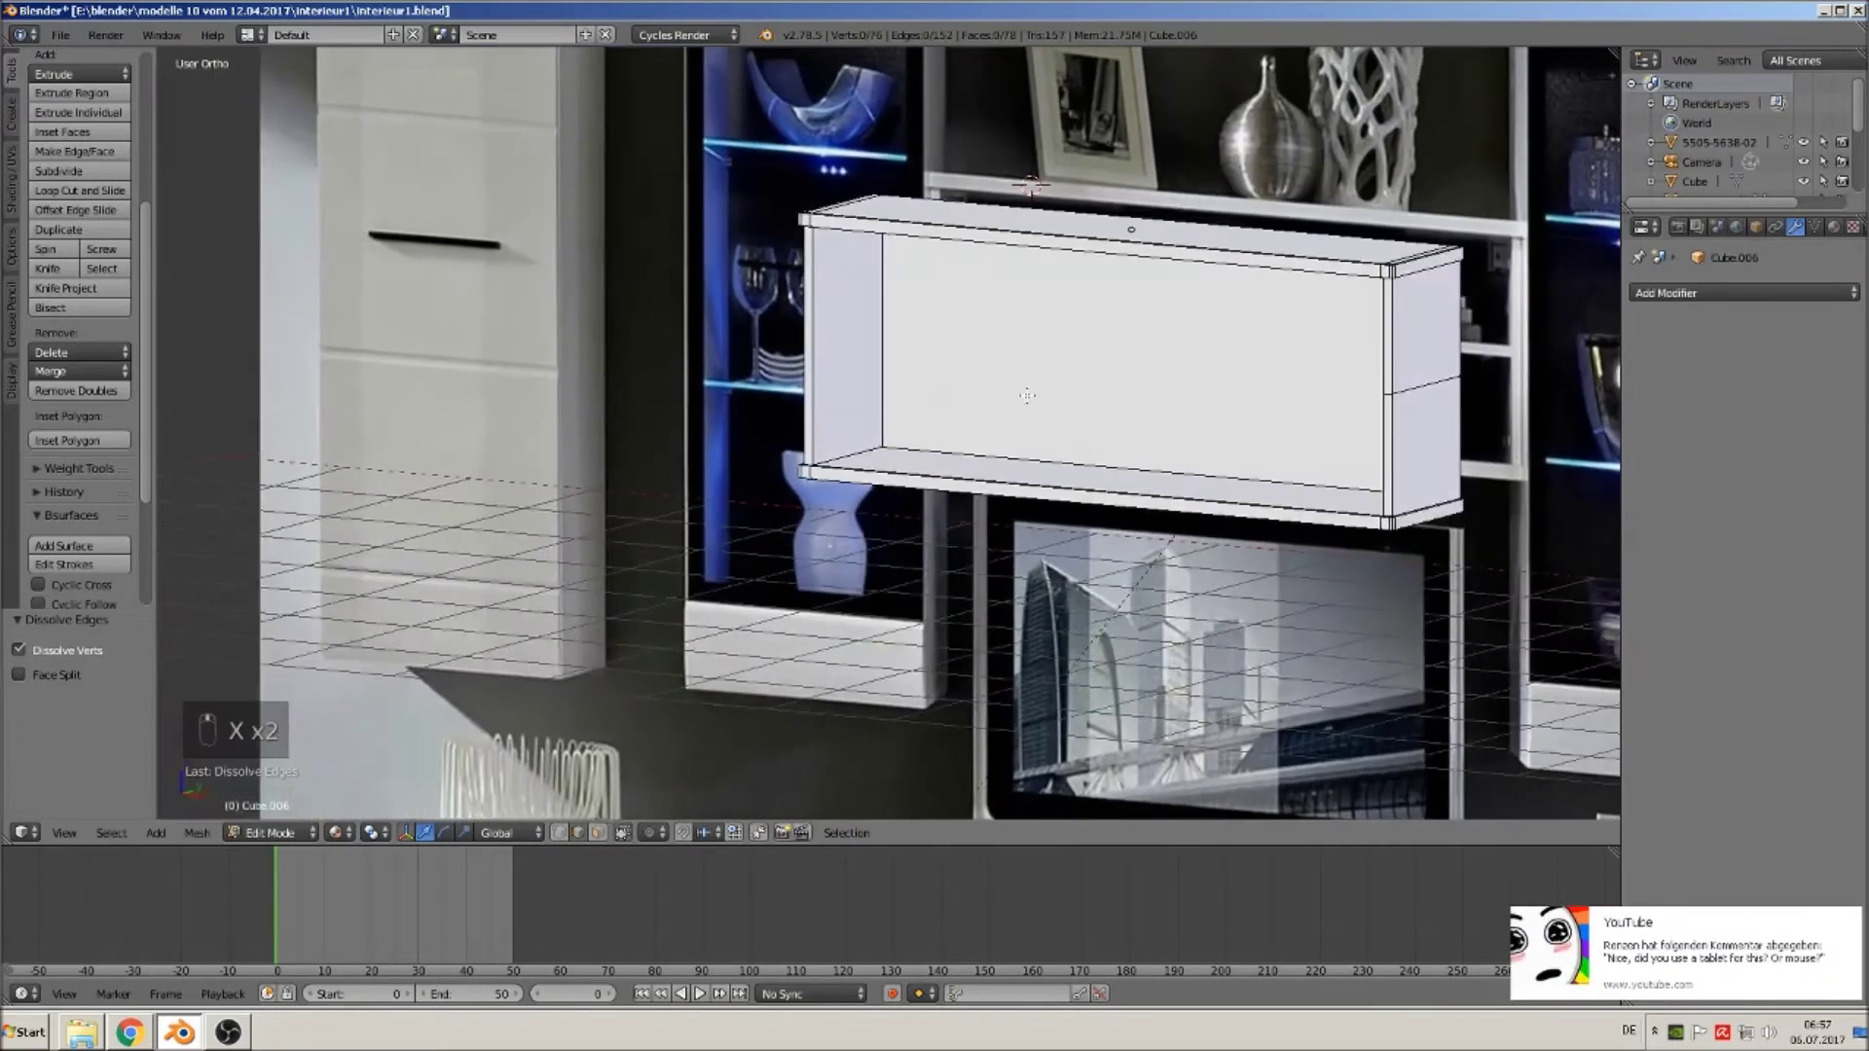
pyautogui.rightClick(1431, 385)
pyautogui.press('x')
pyautogui.click(1430, 386)
pyautogui.keyDown('alt'); pyautogui.rightClick(1407, 390); pyautogui.keyUp('alt')
pyautogui.press('s')
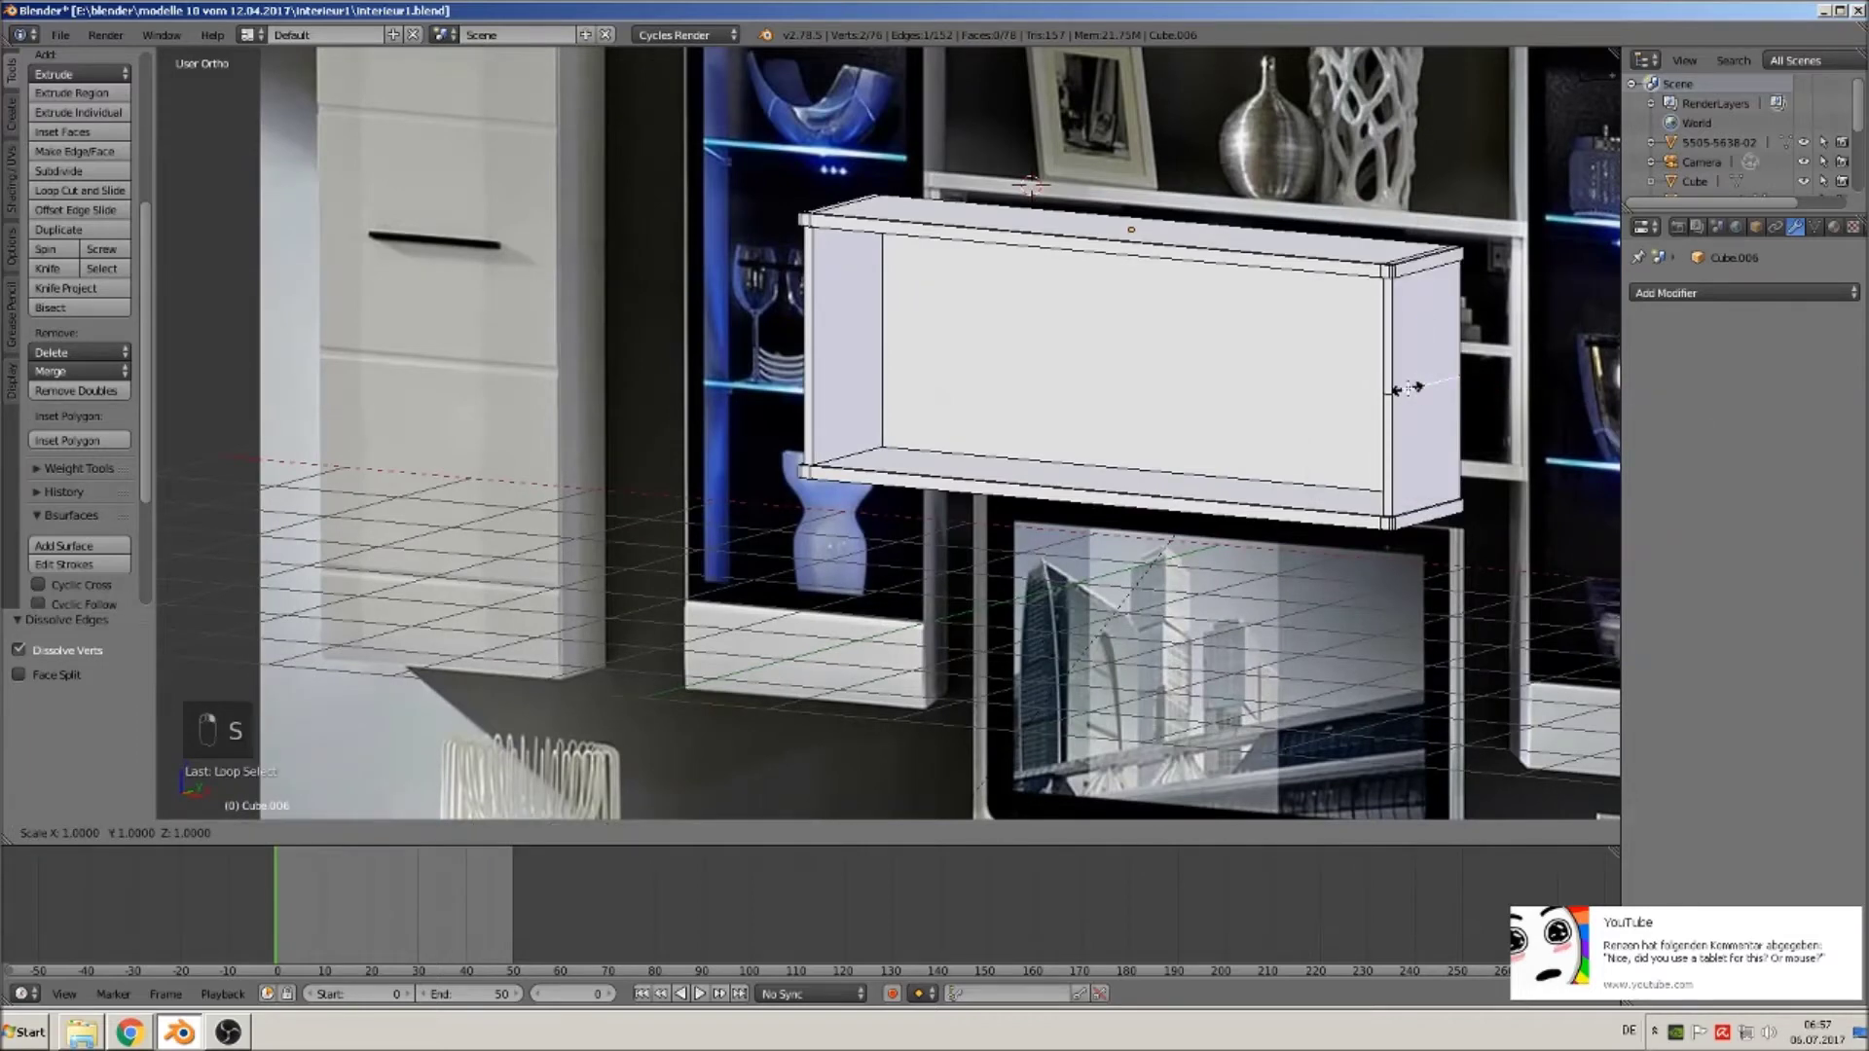
pyautogui.rightClick(1409, 388)
pyautogui.press('x')
pyautogui.click(1417, 387)
# Try to dissolve the horizontal seam edge on the inner face of the right side panel.
pyautogui.moveTo(1416, 387); pyautogui.dragTo(1577, 428, button='middle')
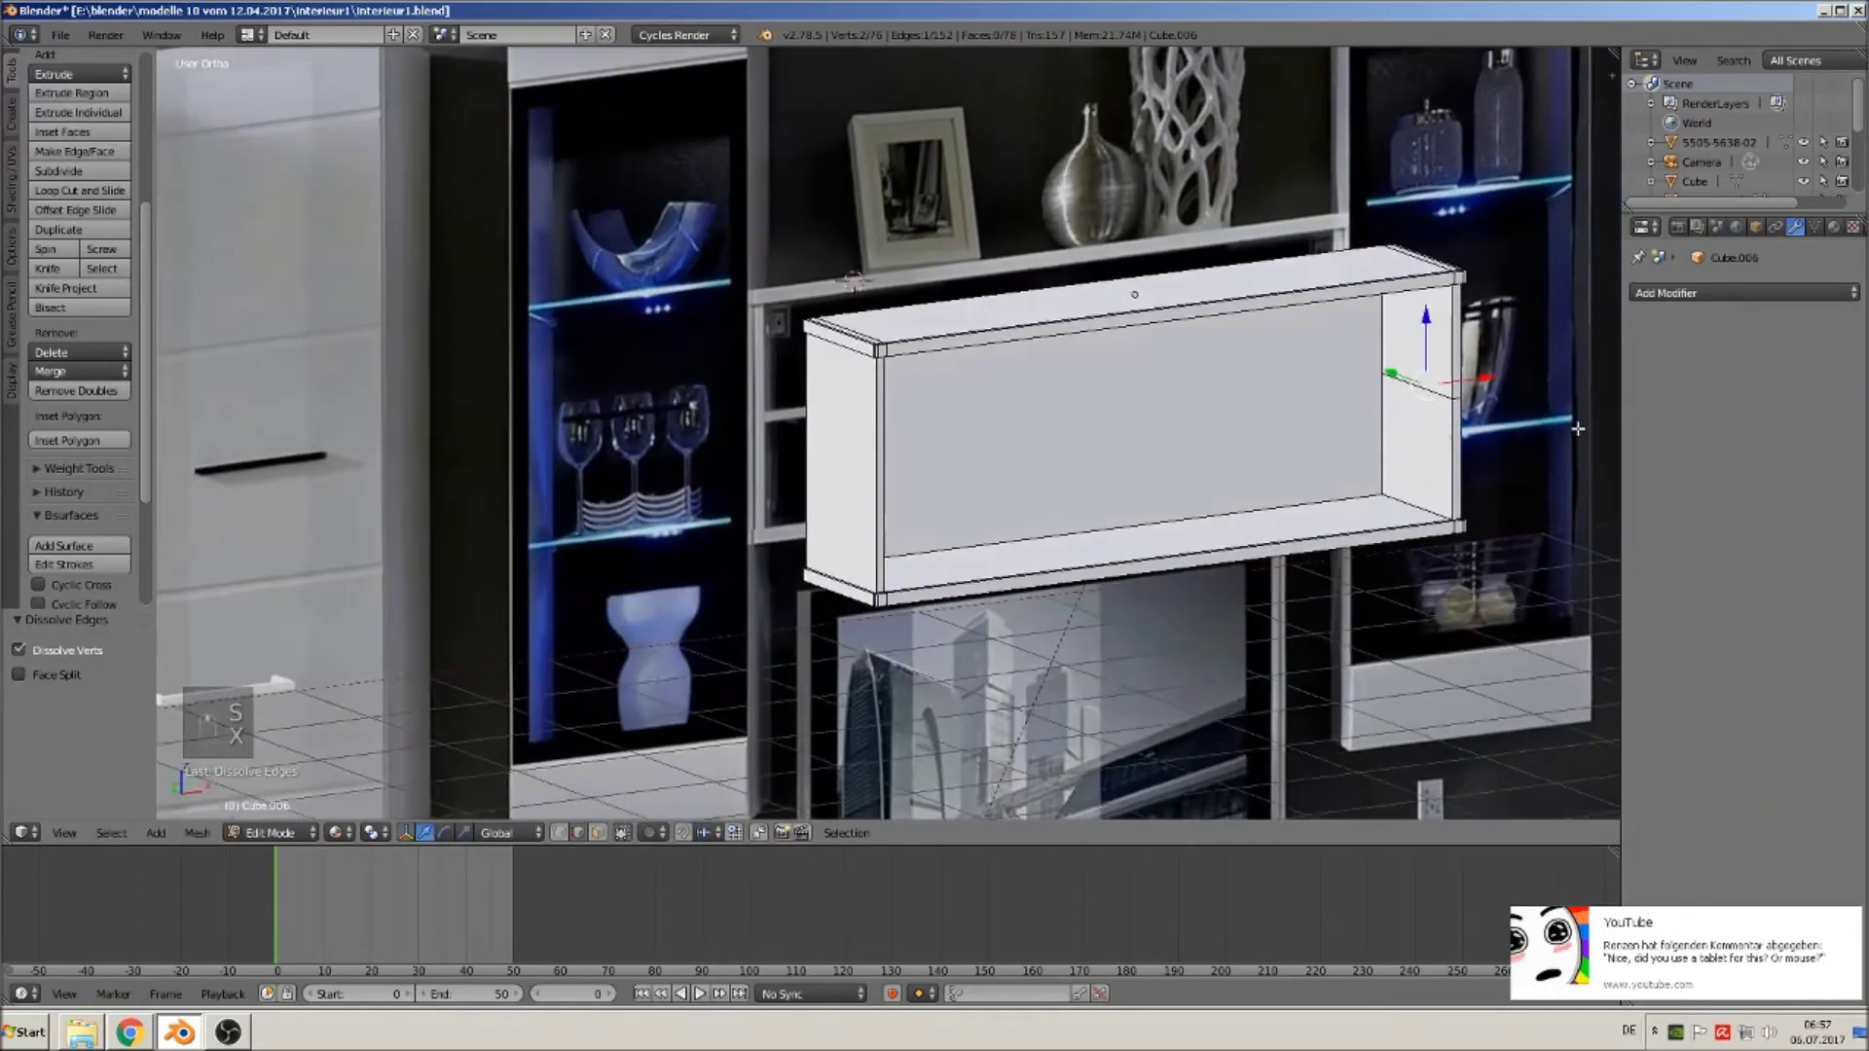
pyautogui.rightClick(1431, 387)
pyautogui.press('x')
pyautogui.click(1437, 391)
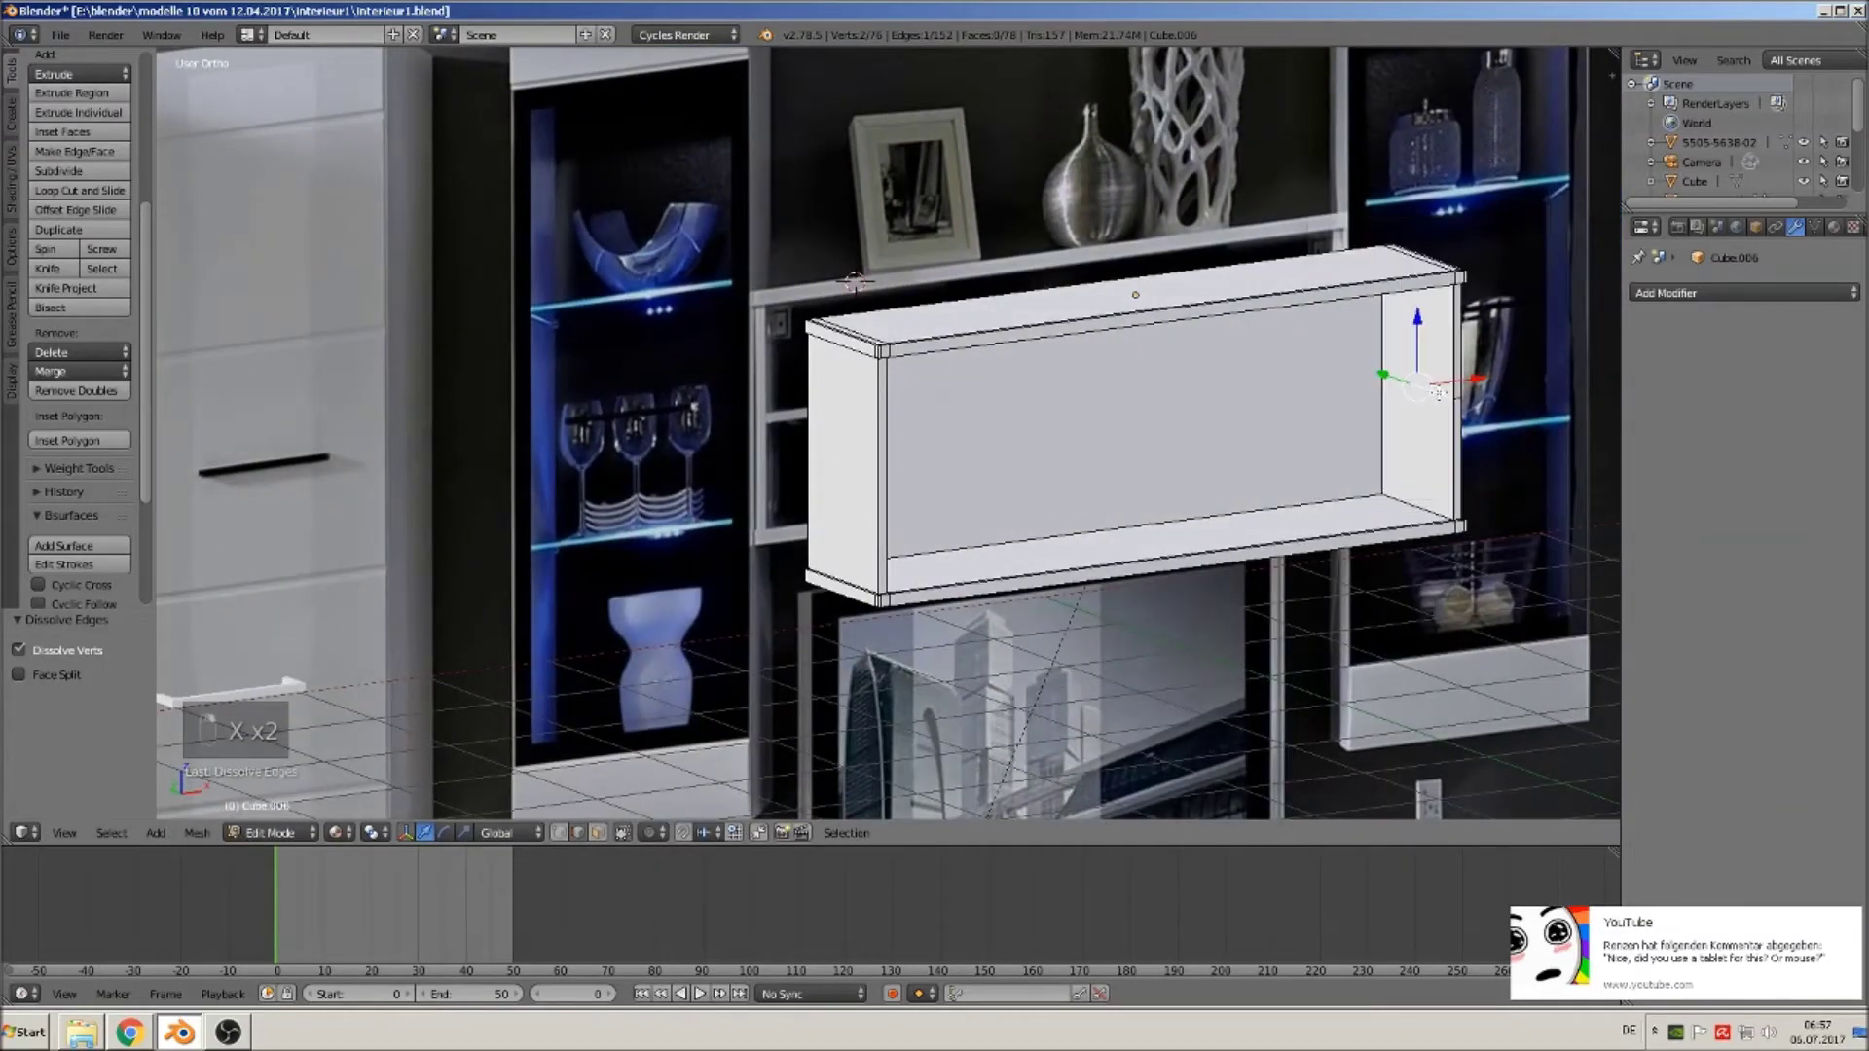
pyautogui.rightClick(1461, 406)
# Leave Edit Mode and move the whole shelf unit by -3.041 along the Y axis.
pyautogui.scroll(-3, 1441, 454)
pyautogui.moveTo(1314, 473); pyautogui.dragTo(1040, 349, button='middle')
pyautogui.press('Tab')
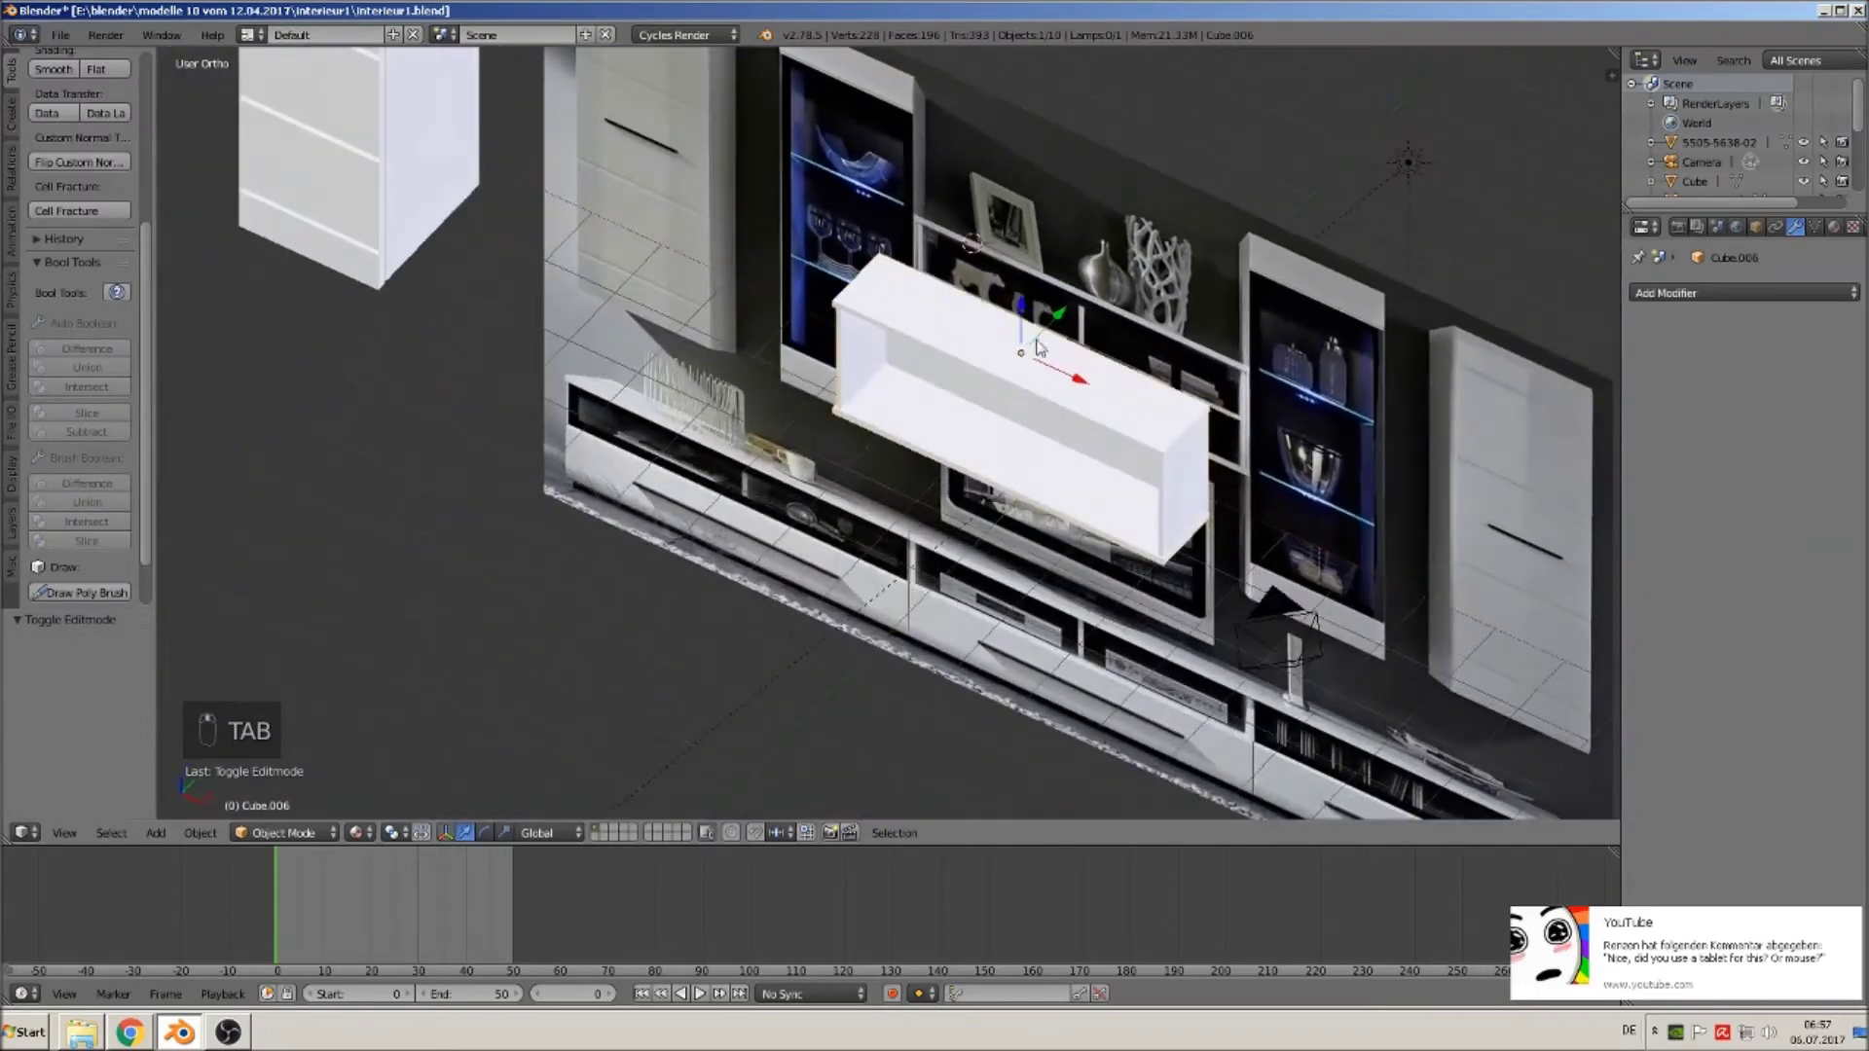
pyautogui.moveTo(1055, 317); pyautogui.dragTo(905, 450)
pyautogui.moveTo(905, 449); pyautogui.dragTo(1041, 382, button='middle')
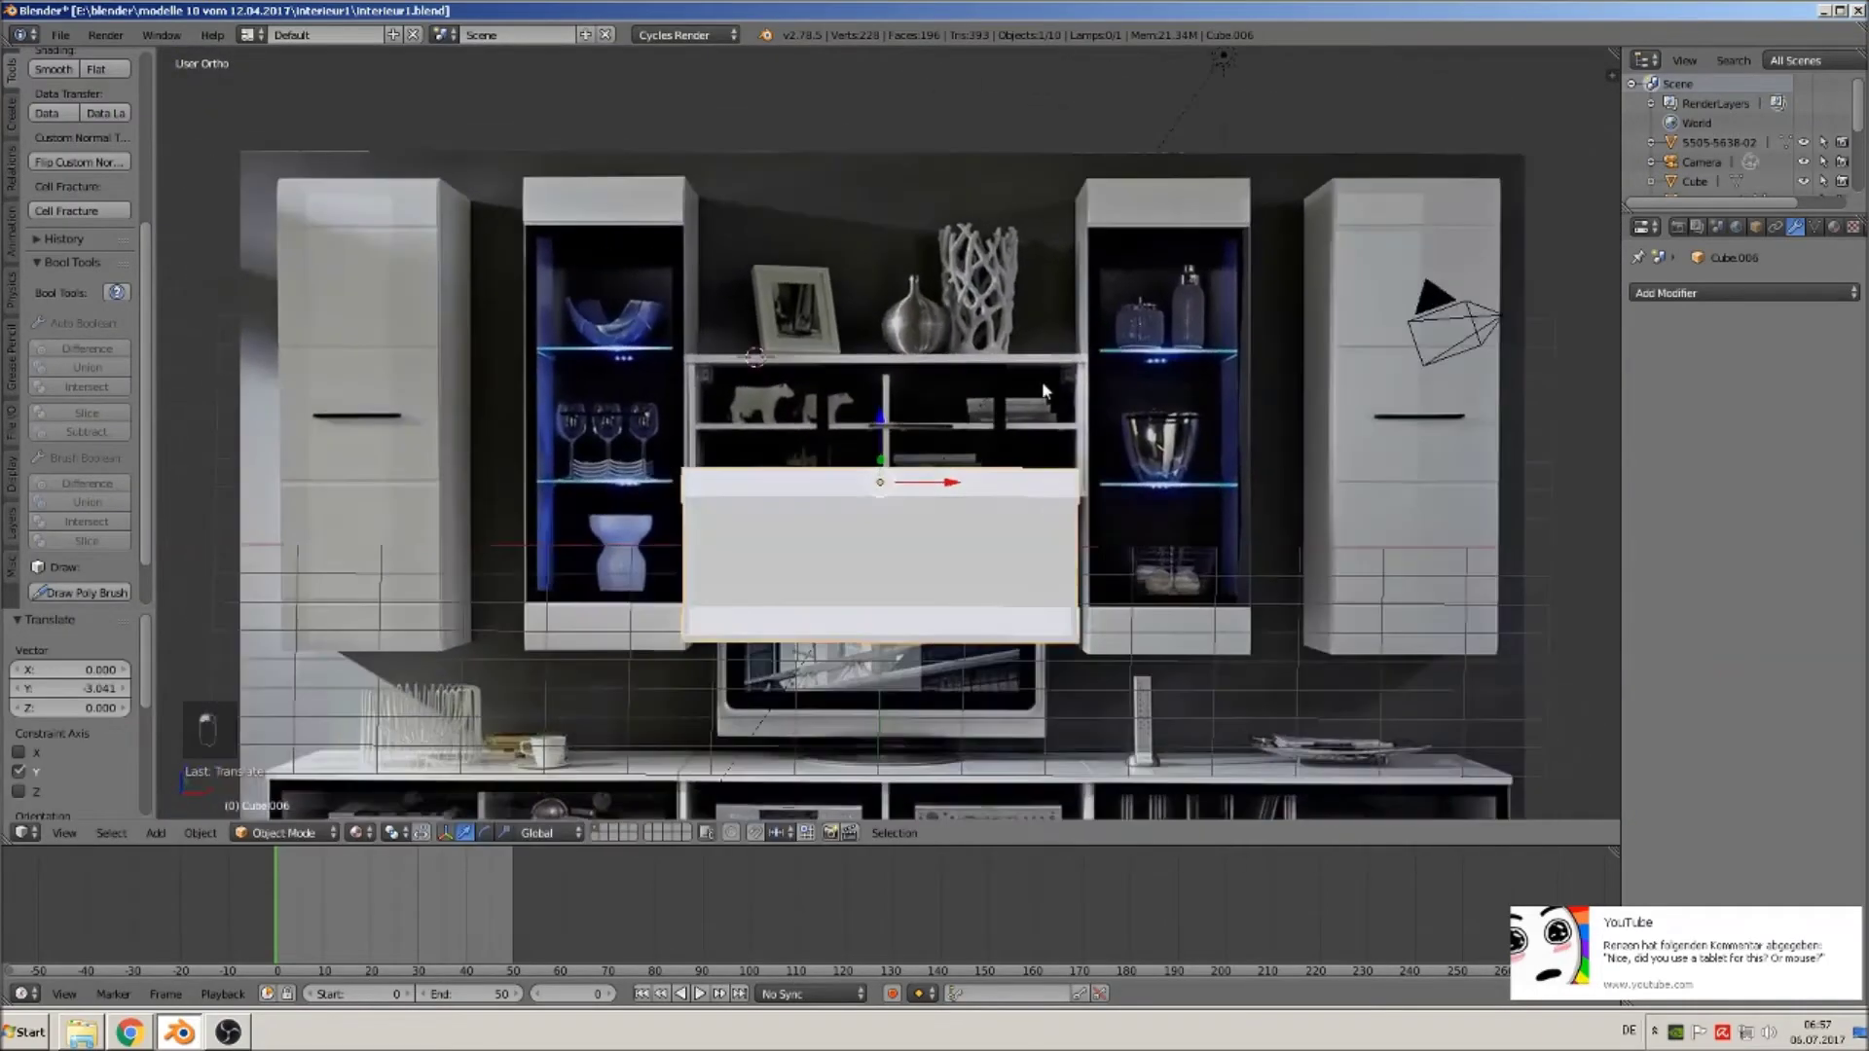
# Add two loop cuts across the top panel in Edit Mode and scale them together to 0.040 along X.
pyautogui.scroll(4, 1042, 381)
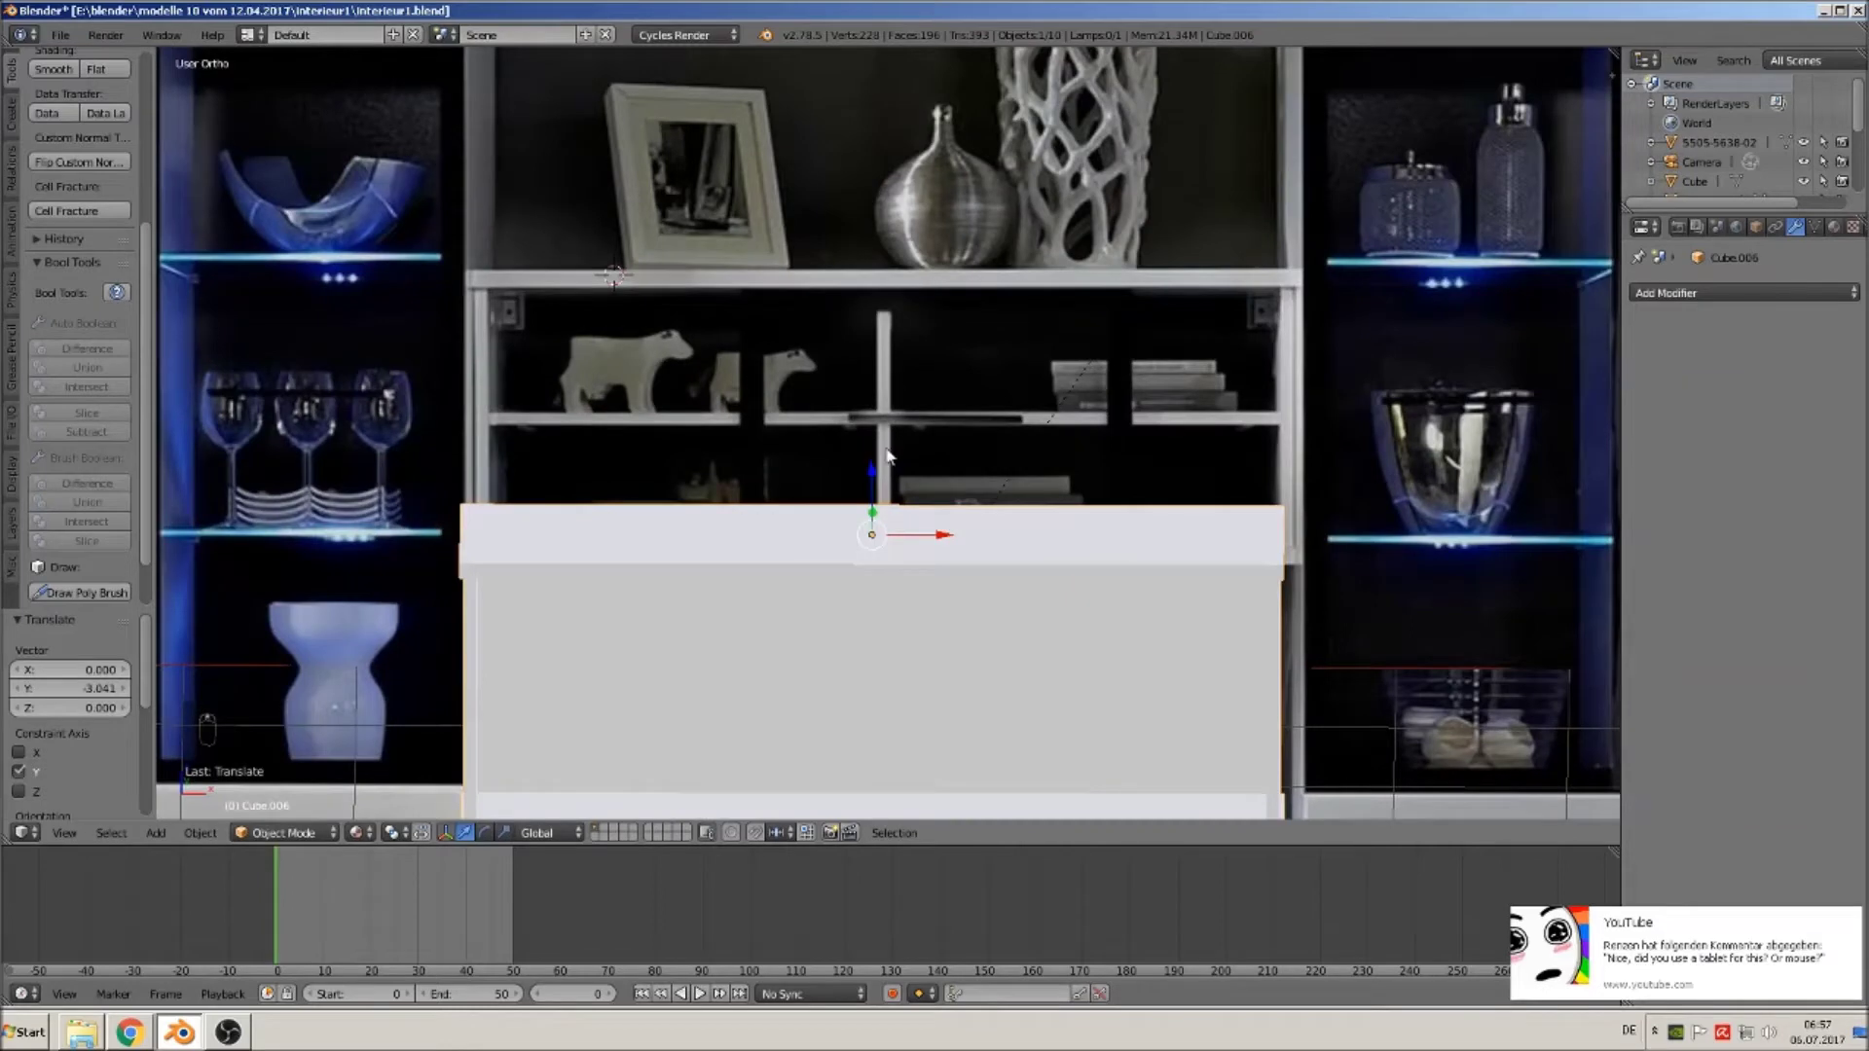
pyautogui.keyDown('shift'); pyautogui.moveTo(887, 456); pyautogui.dragTo(949, 239, button='middle'); pyautogui.keyUp('shift')
pyautogui.press('Tab')
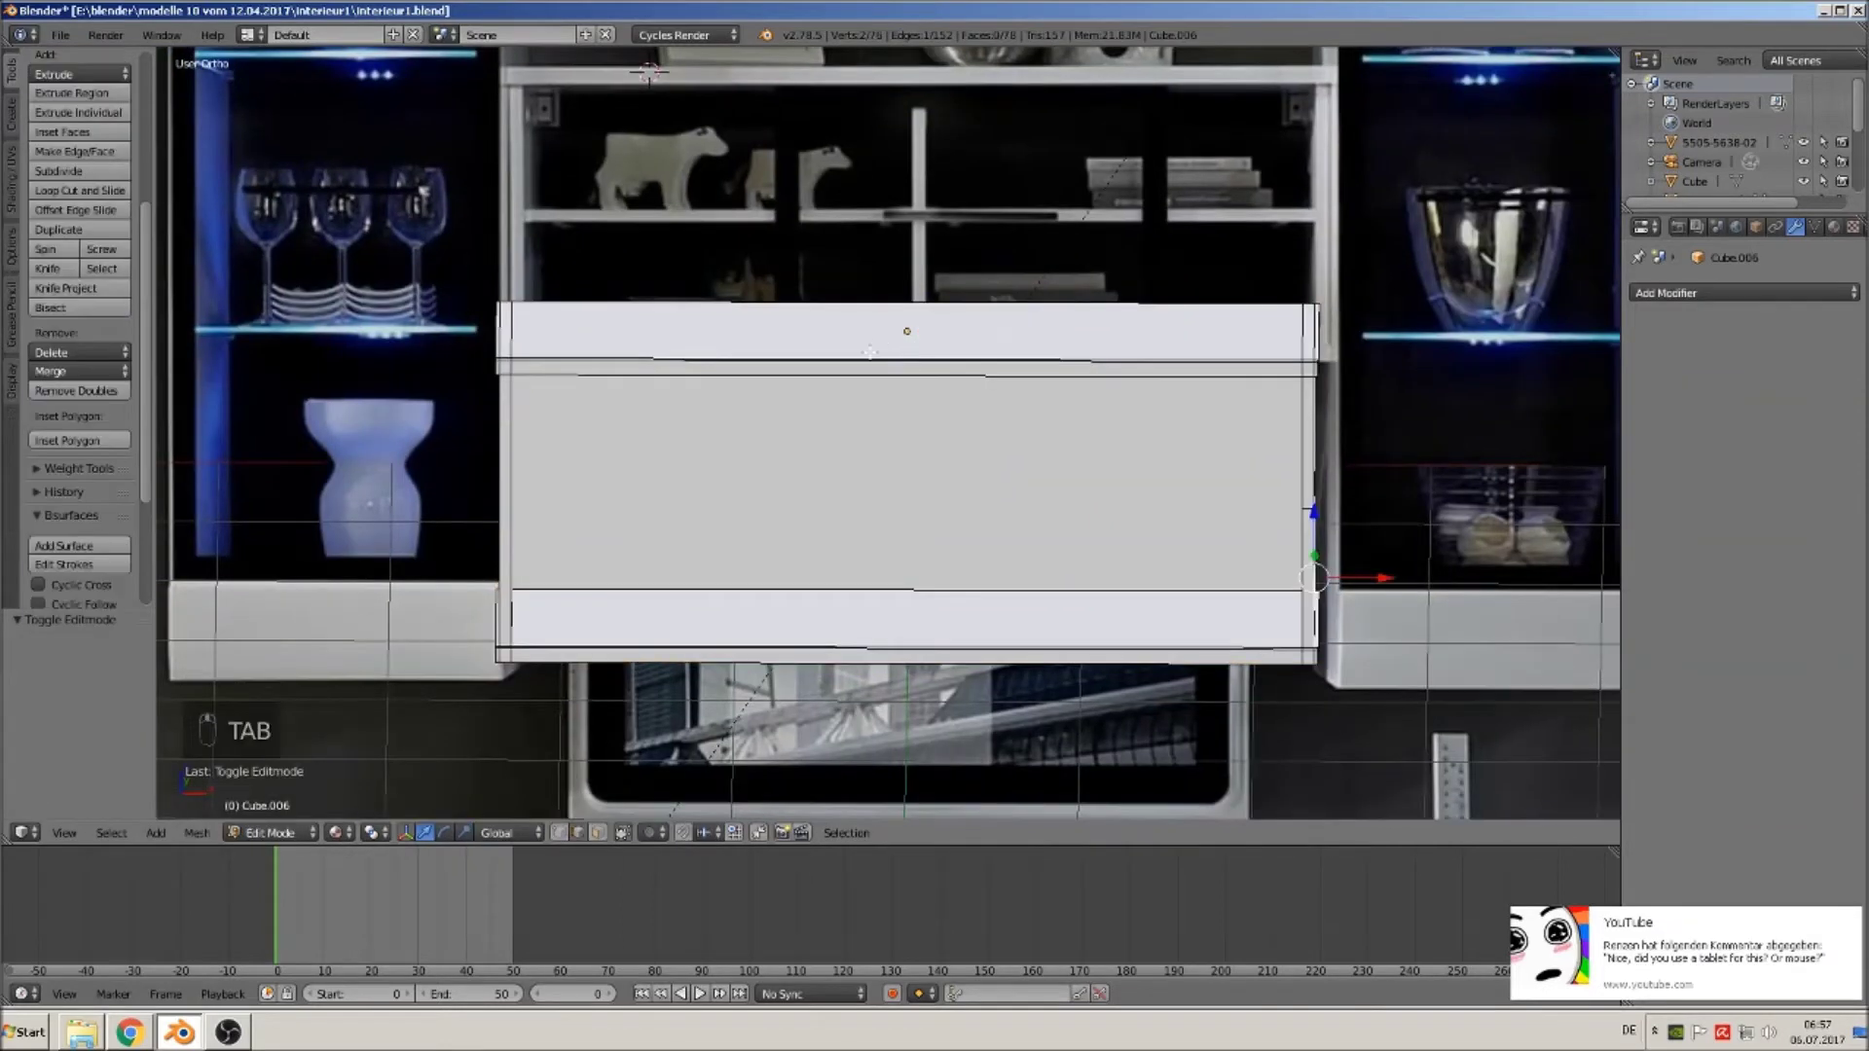
pyautogui.hotkey('ctrl', 'r')
pyautogui.scroll(1, 869, 353)
pyautogui.click(870, 352)
pyautogui.rightClick(869, 352)
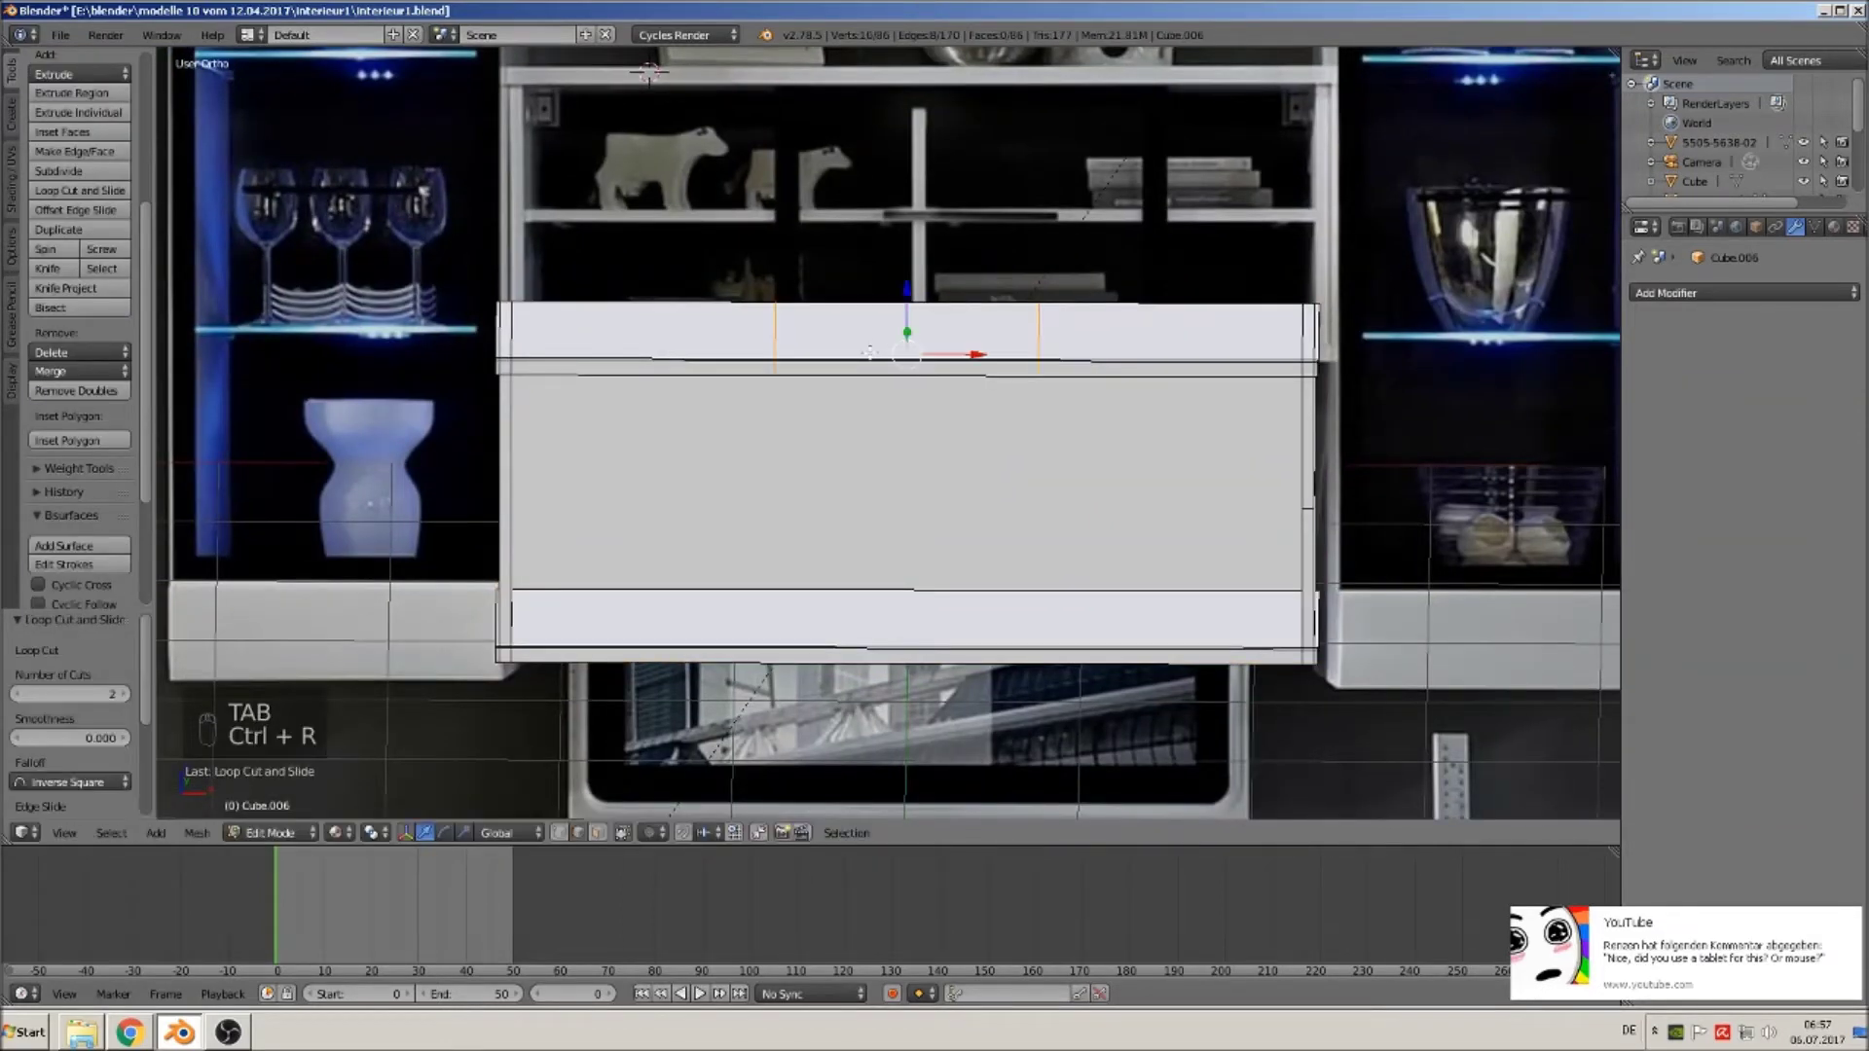
pyautogui.press('s')
pyautogui.press('x')
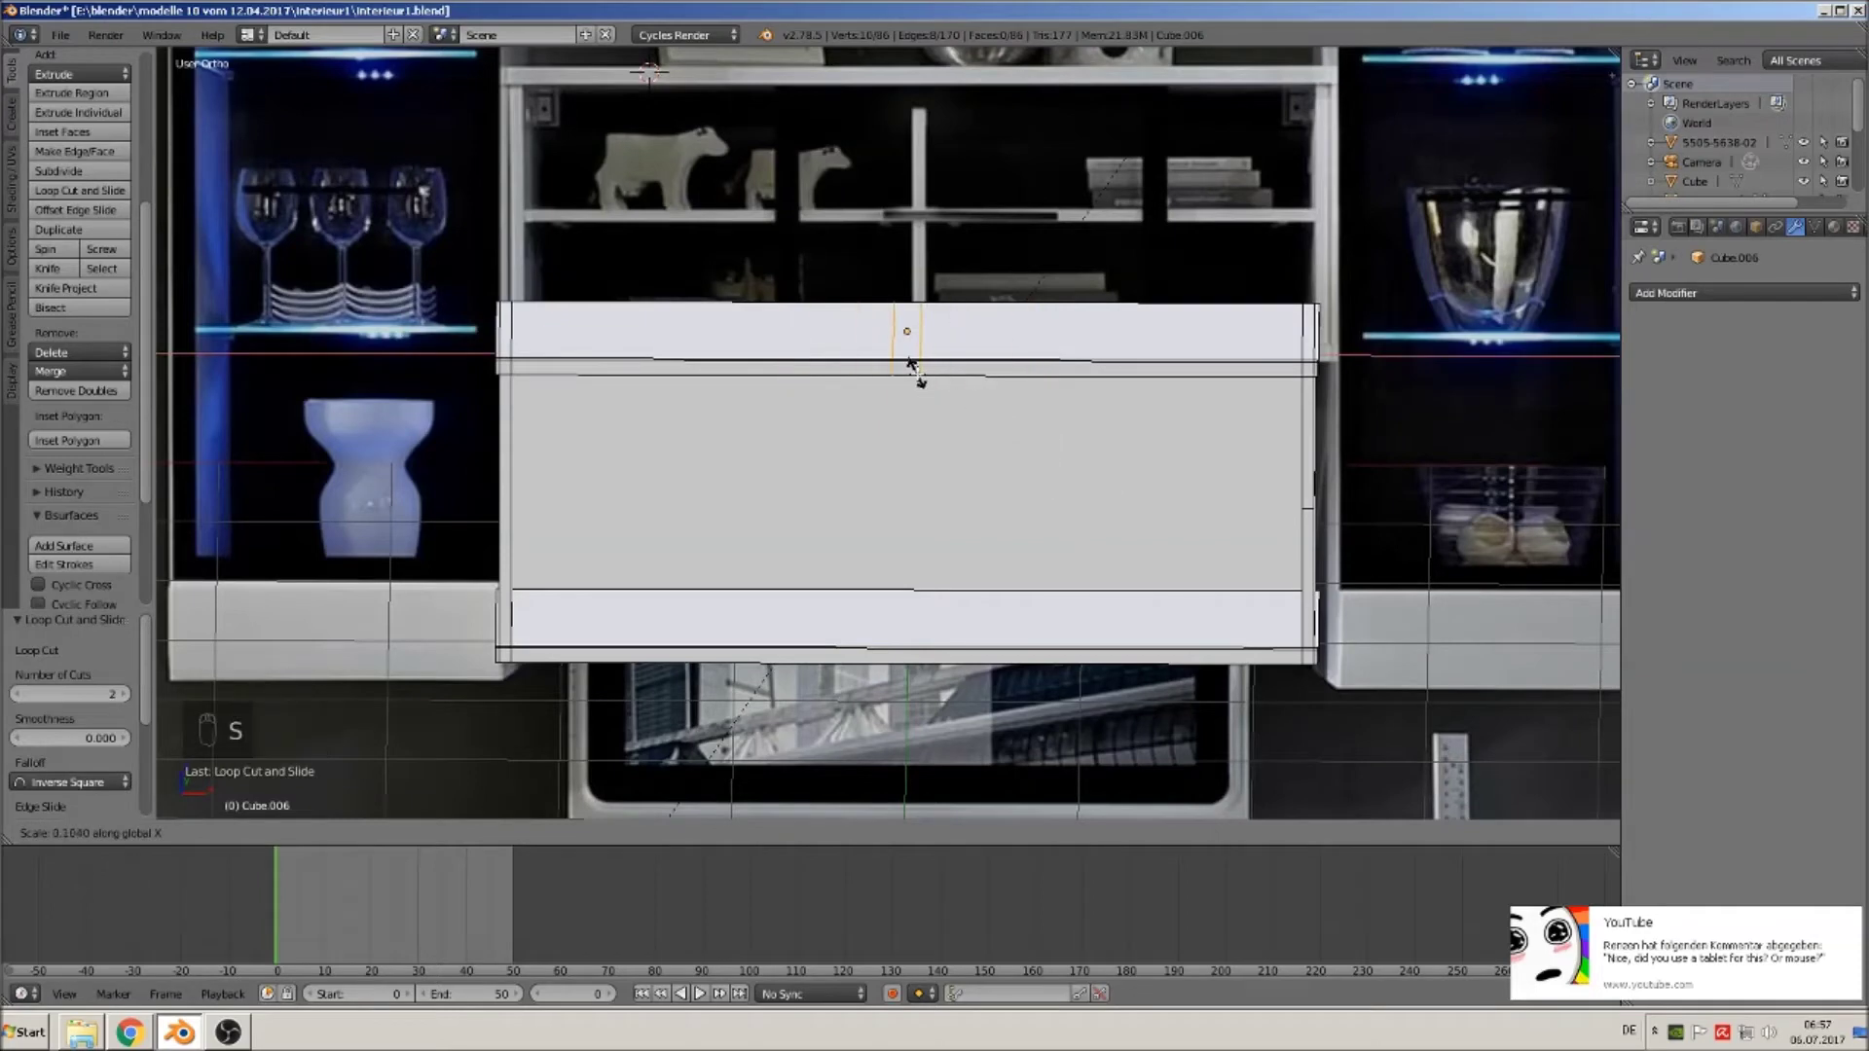
pyautogui.click(904, 362)
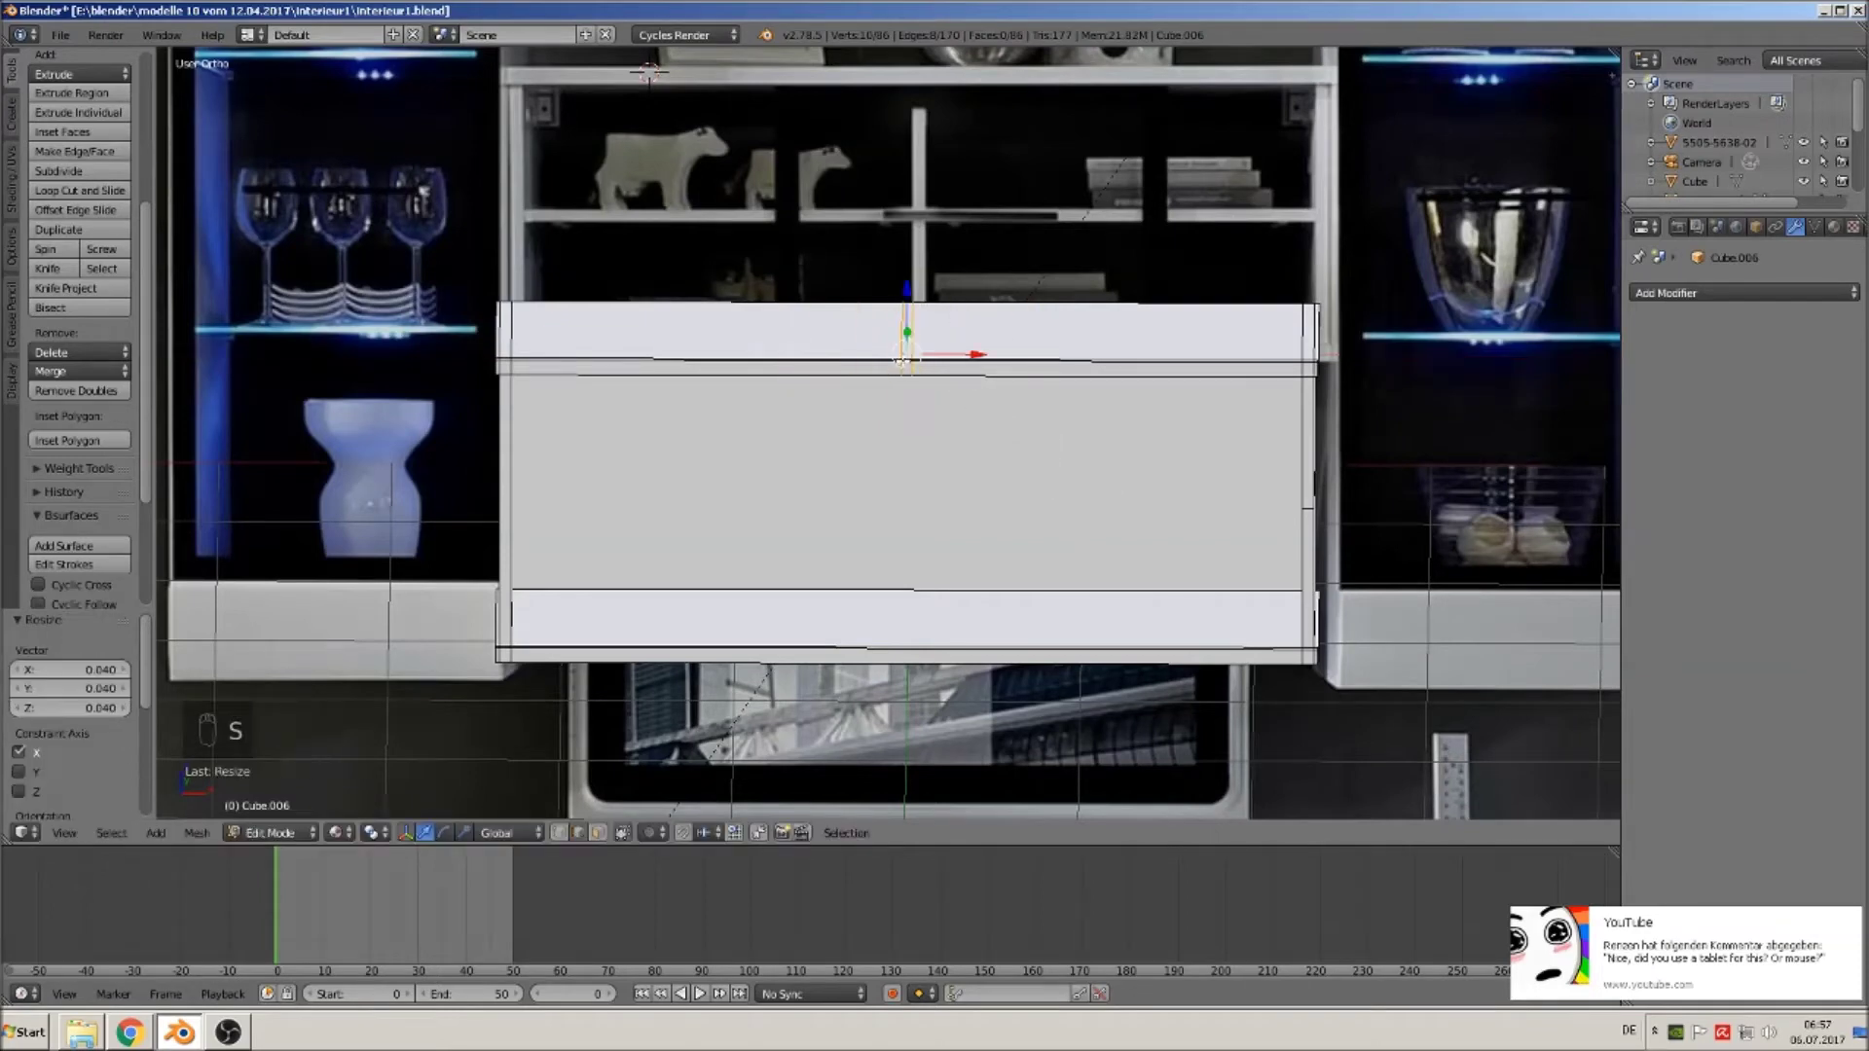
# Add two loop cuts across the bottom panel and scale them together to 0.040 along X.
pyautogui.hotkey('ctrl', 'r')
pyautogui.click(922, 620)
pyautogui.rightClick(922, 620)
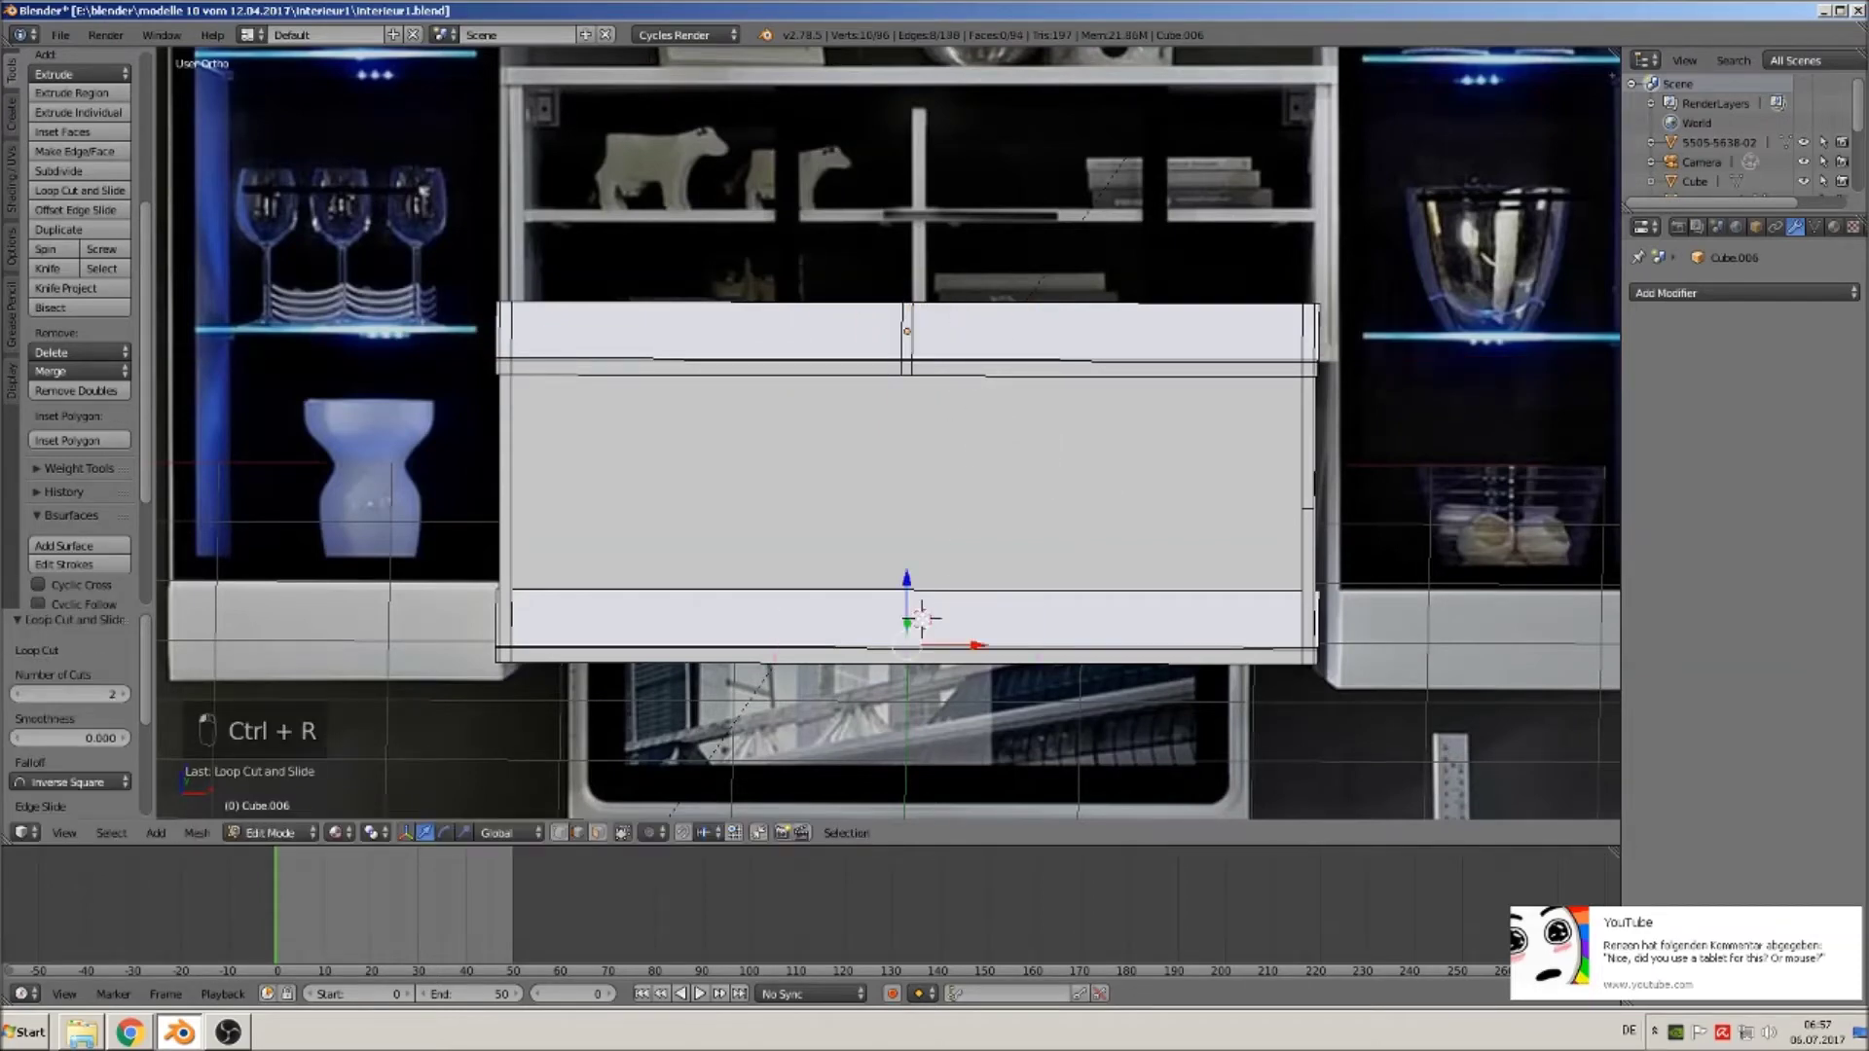
pyautogui.press('s')
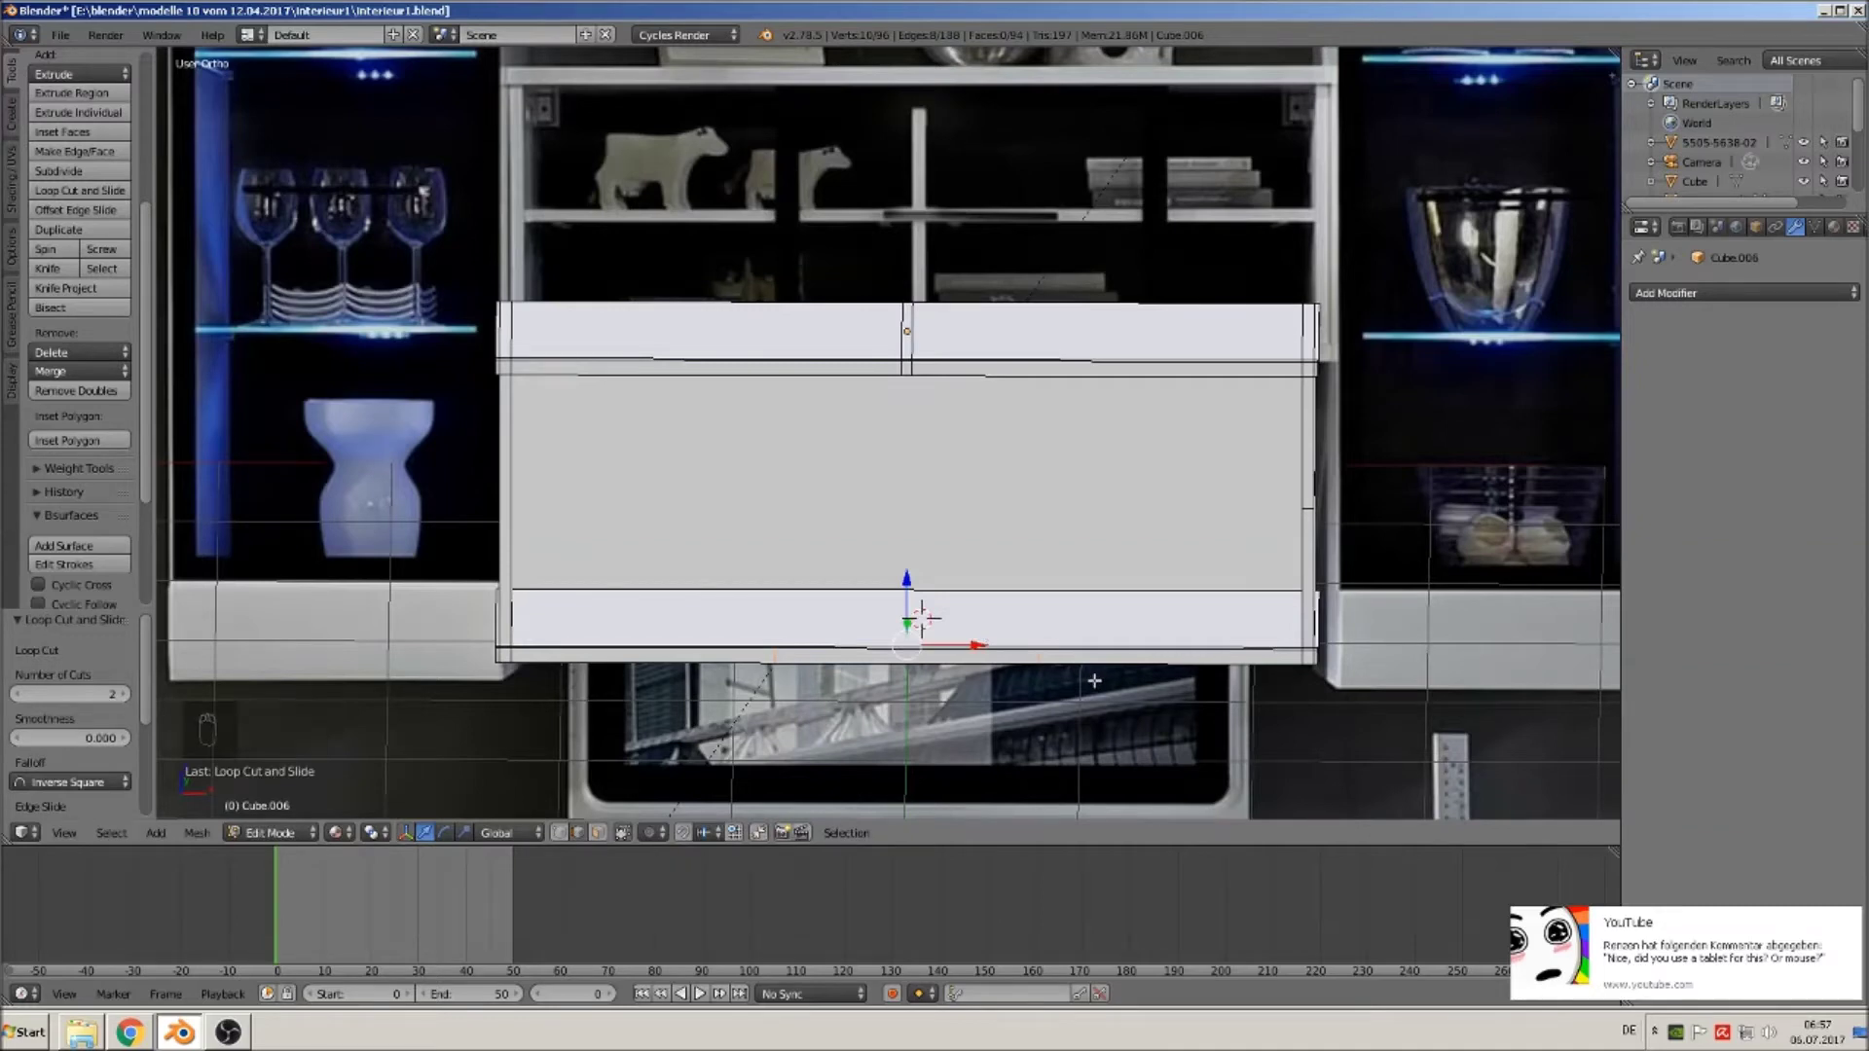
pyautogui.press('x')
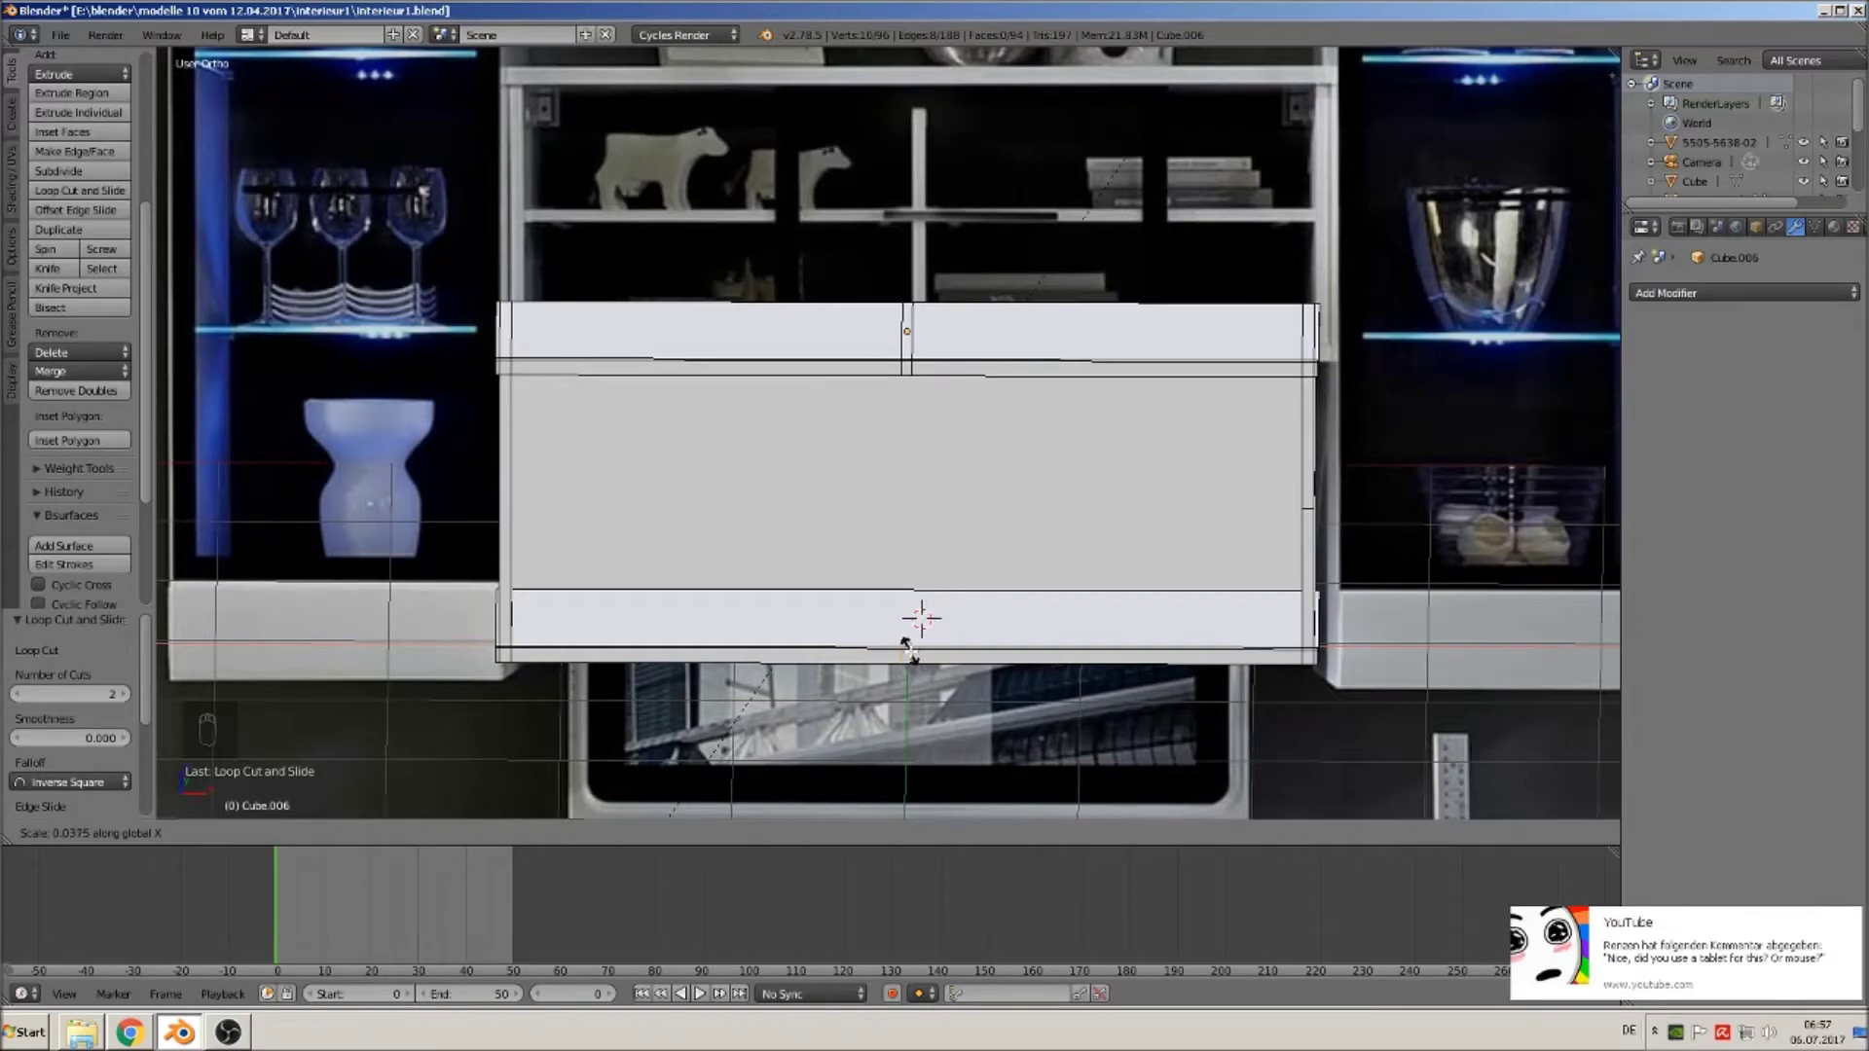
pyautogui.click(906, 642)
pyautogui.moveTo(906, 644); pyautogui.dragTo(913, 664, button='middle')
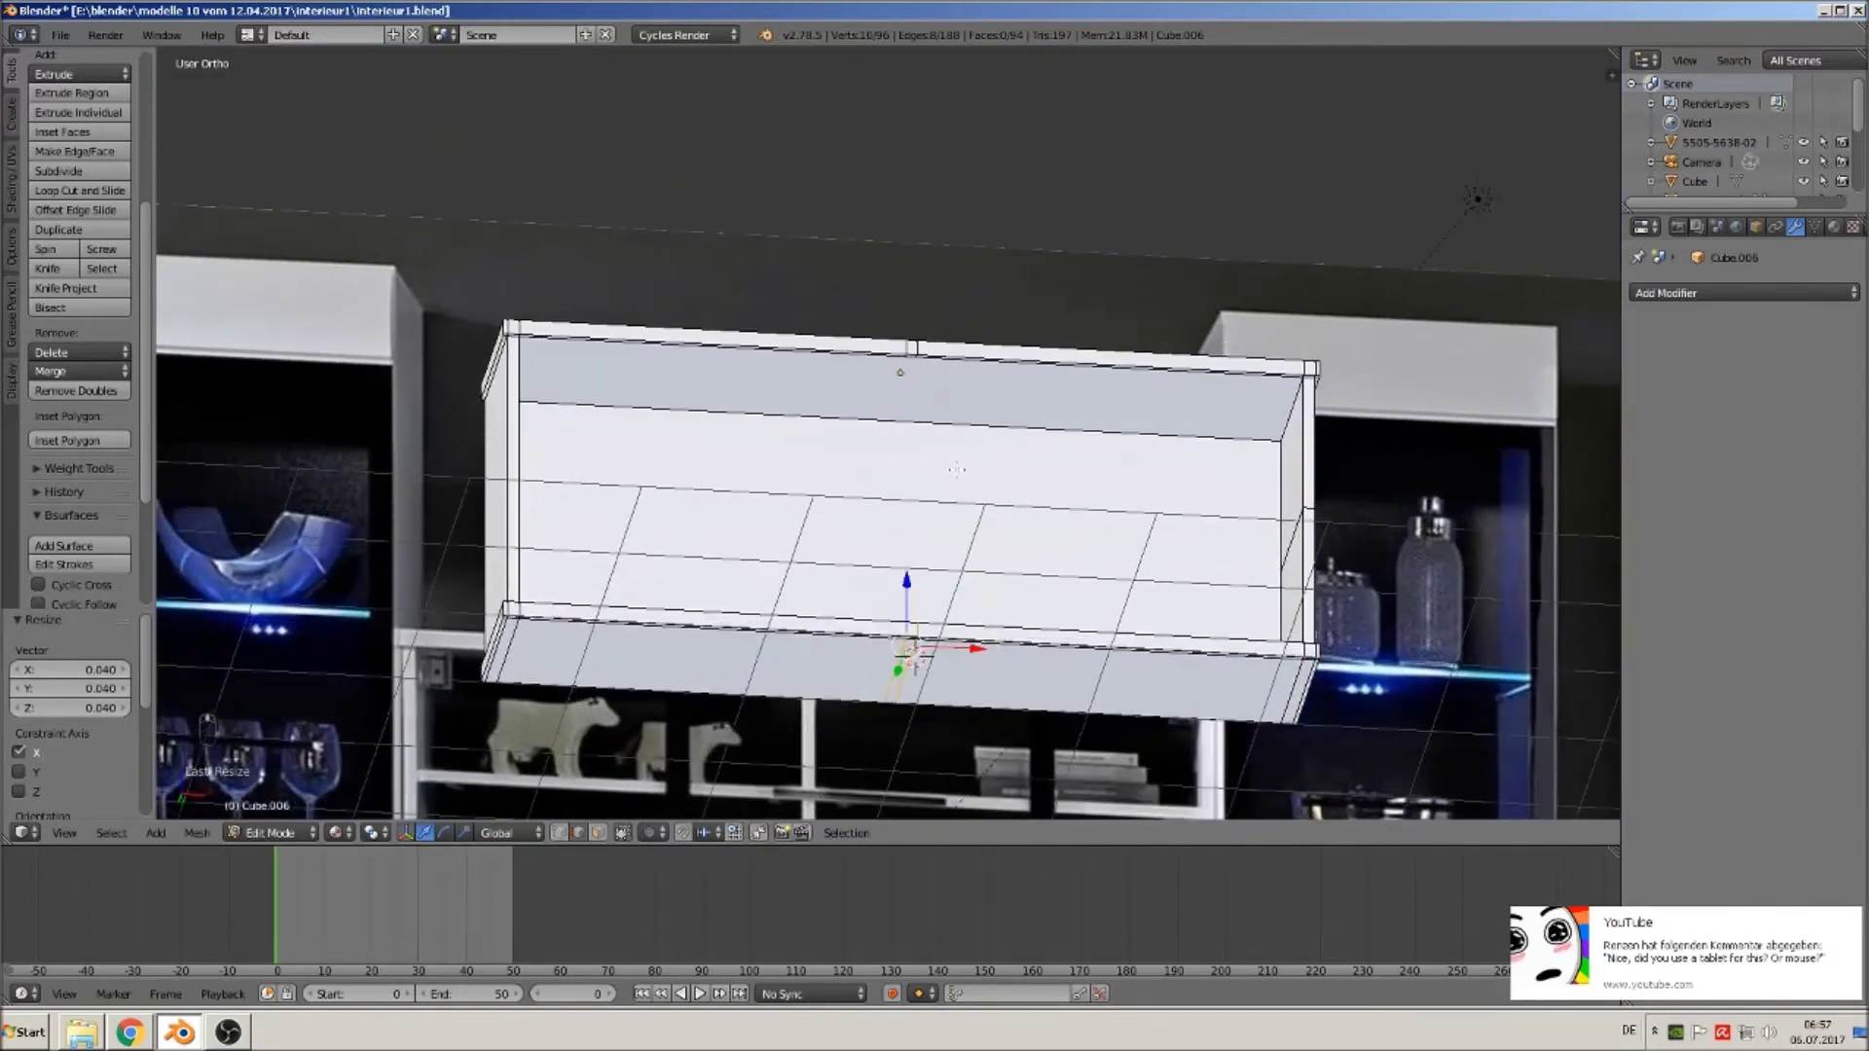
pyautogui.scroll(3, 914, 662)
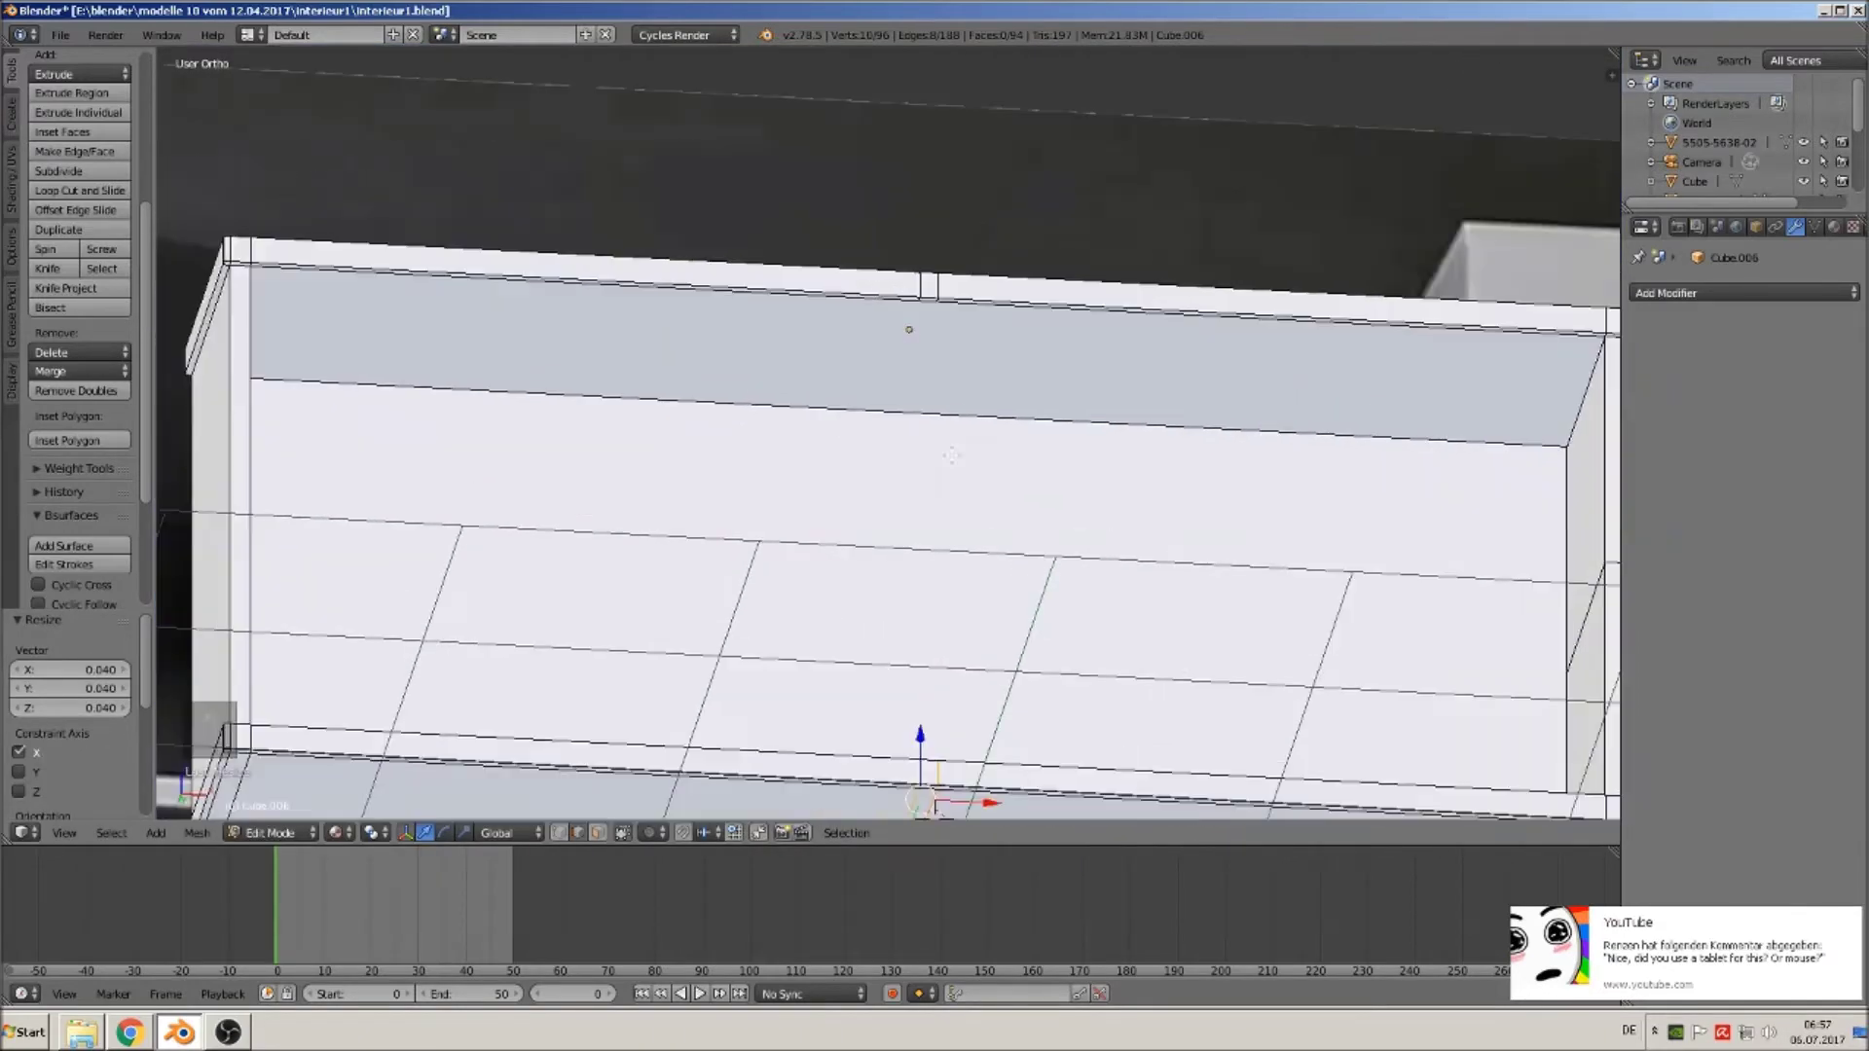
pyautogui.hotkey('ctrl', 'r')
pyautogui.rightClick(927, 374)
pyautogui.moveTo(928, 351); pyautogui.dragTo(927, 377, button='right')
pyautogui.rightClick(931, 343)
# Duplicate the narrow central face of the top panel and extrude the copy down to the bottom panel as a middle divider.
pyautogui.moveTo(958, 377); pyautogui.dragTo(940, 464, button='middle')
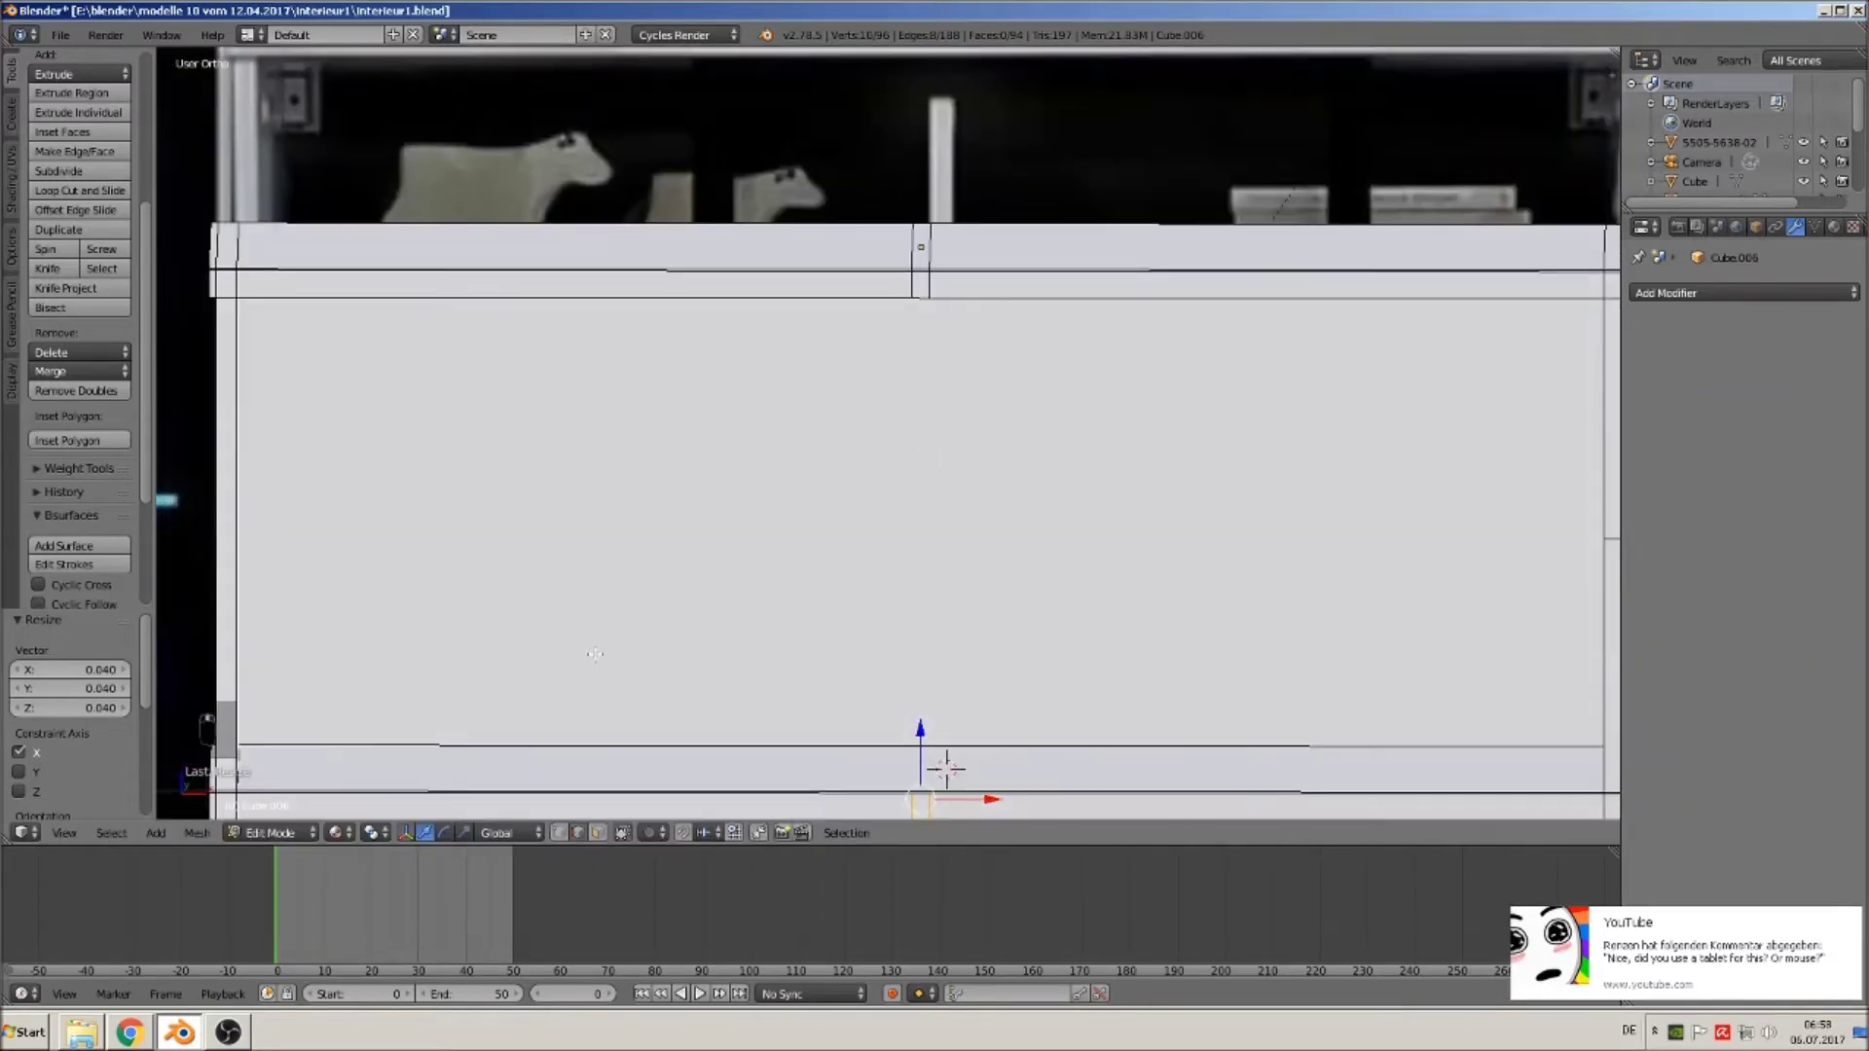
pyautogui.press('a')
pyautogui.rightClick(961, 236)
pyautogui.rightClick(921, 239)
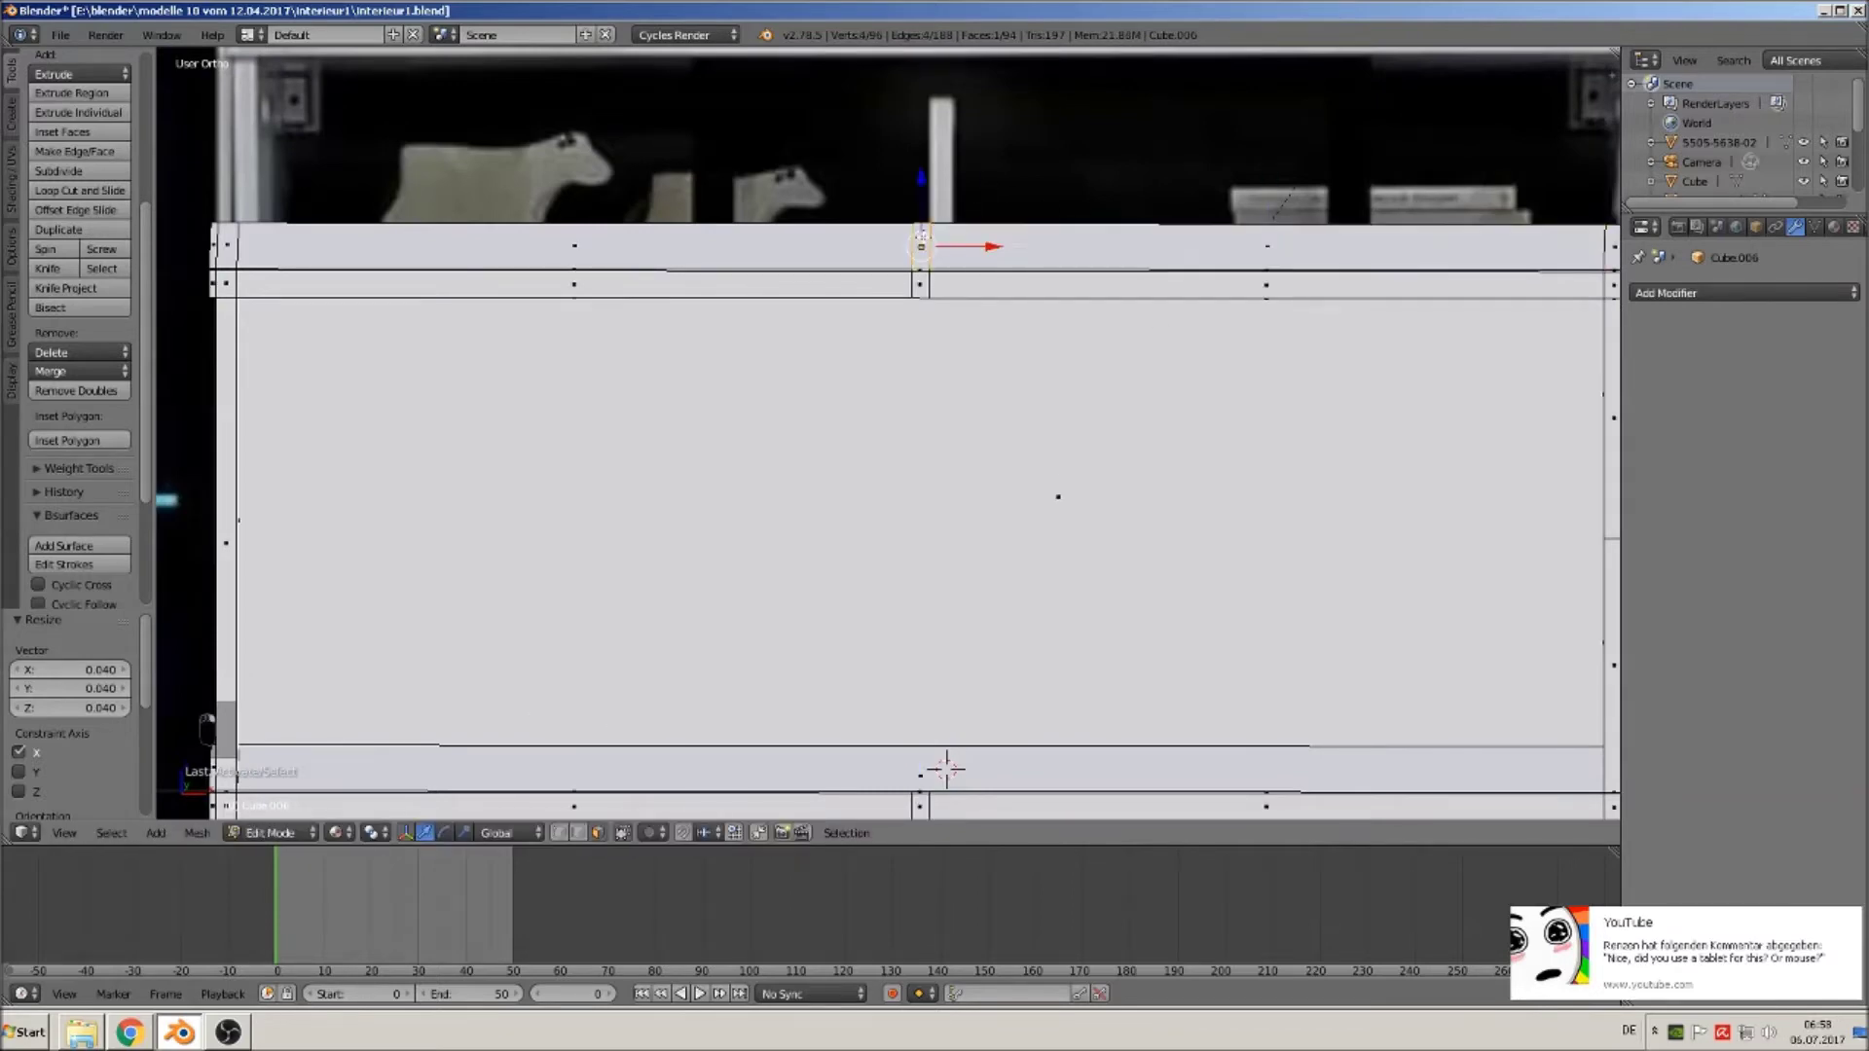
pyautogui.hotkey('shift', 'd')
pyautogui.press('z')
pyautogui.click(928, 216)
pyautogui.press('e')
pyautogui.click(928, 220)
pyautogui.moveTo(920, 204); pyautogui.dragTo(962, 730)
# Return to Object Mode, clear the selection and select the shelf unit with its middle divider.
pyautogui.press('Tab')
pyautogui.scroll(-2, 962, 725)
pyautogui.scroll(-3, 962, 721)
pyautogui.moveTo(962, 722); pyautogui.dragTo(1000, 740, button='middle')
pyautogui.press('a')
pyautogui.press('a')
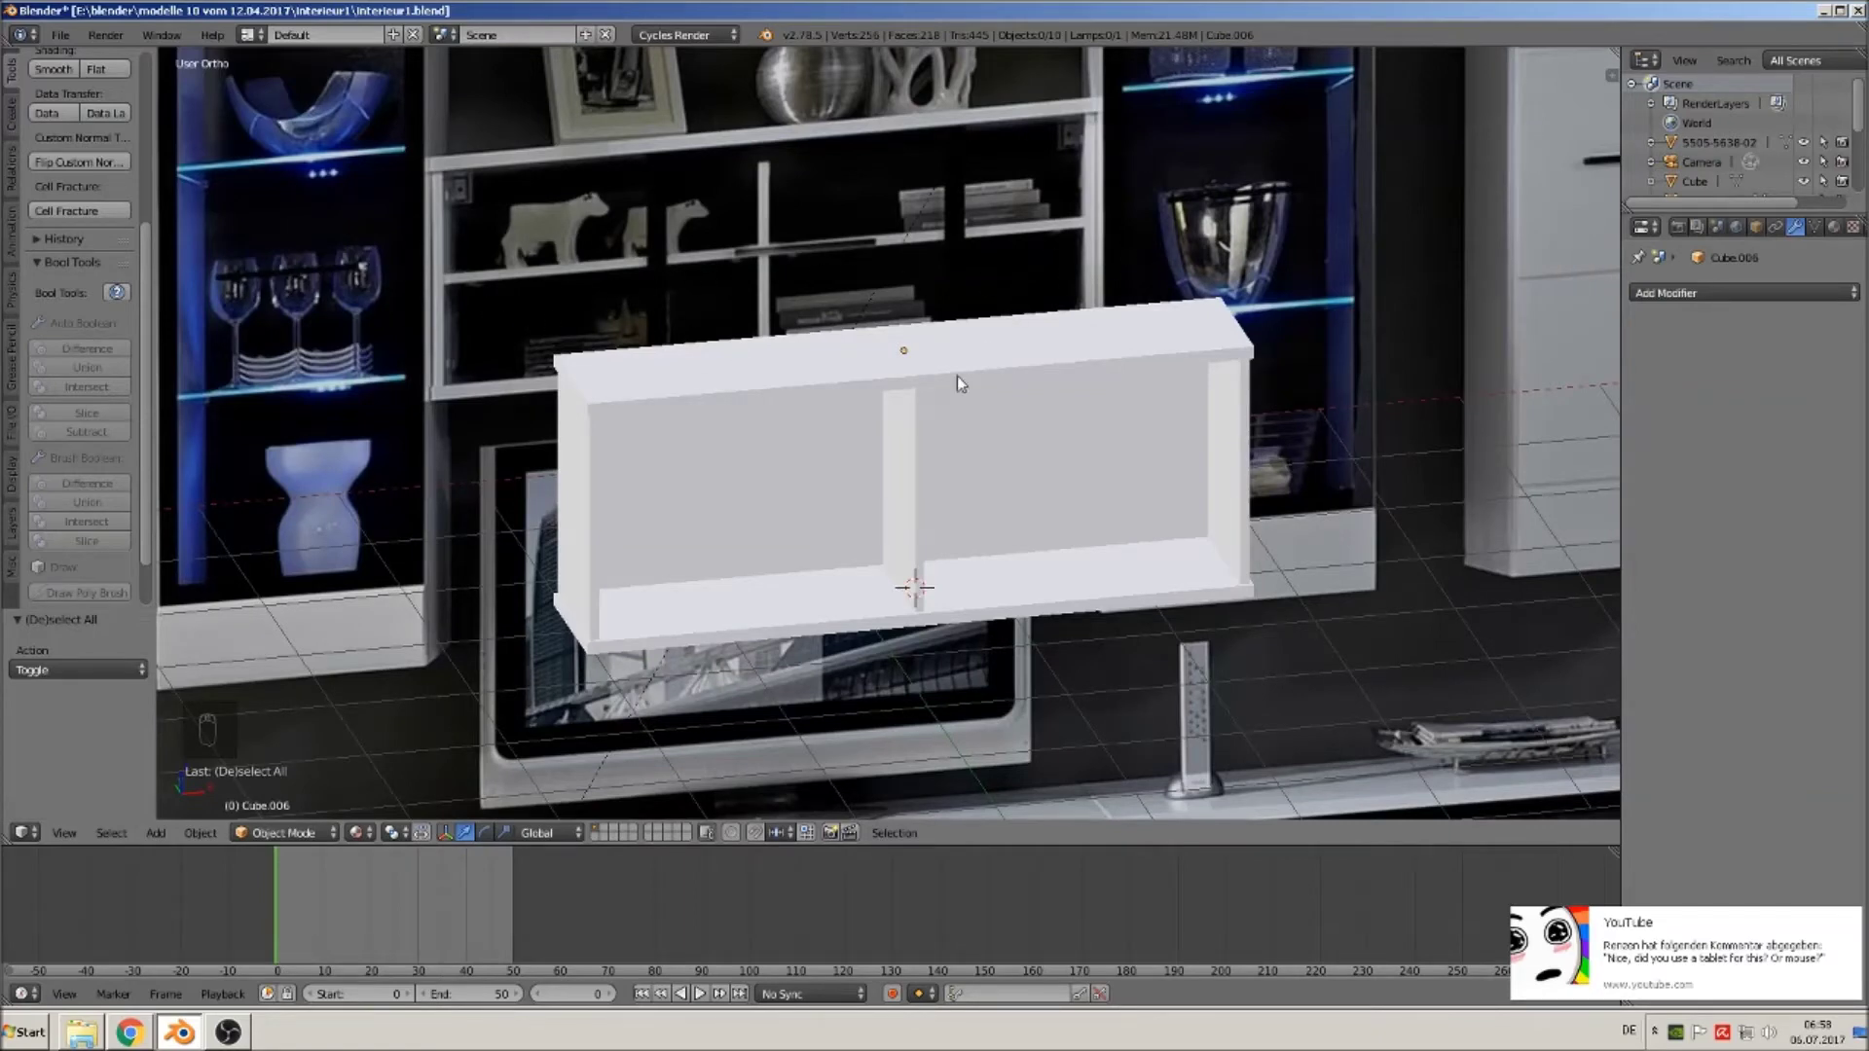
pyautogui.scroll(3, 1038, 642)
pyautogui.rightClick(324, 477)
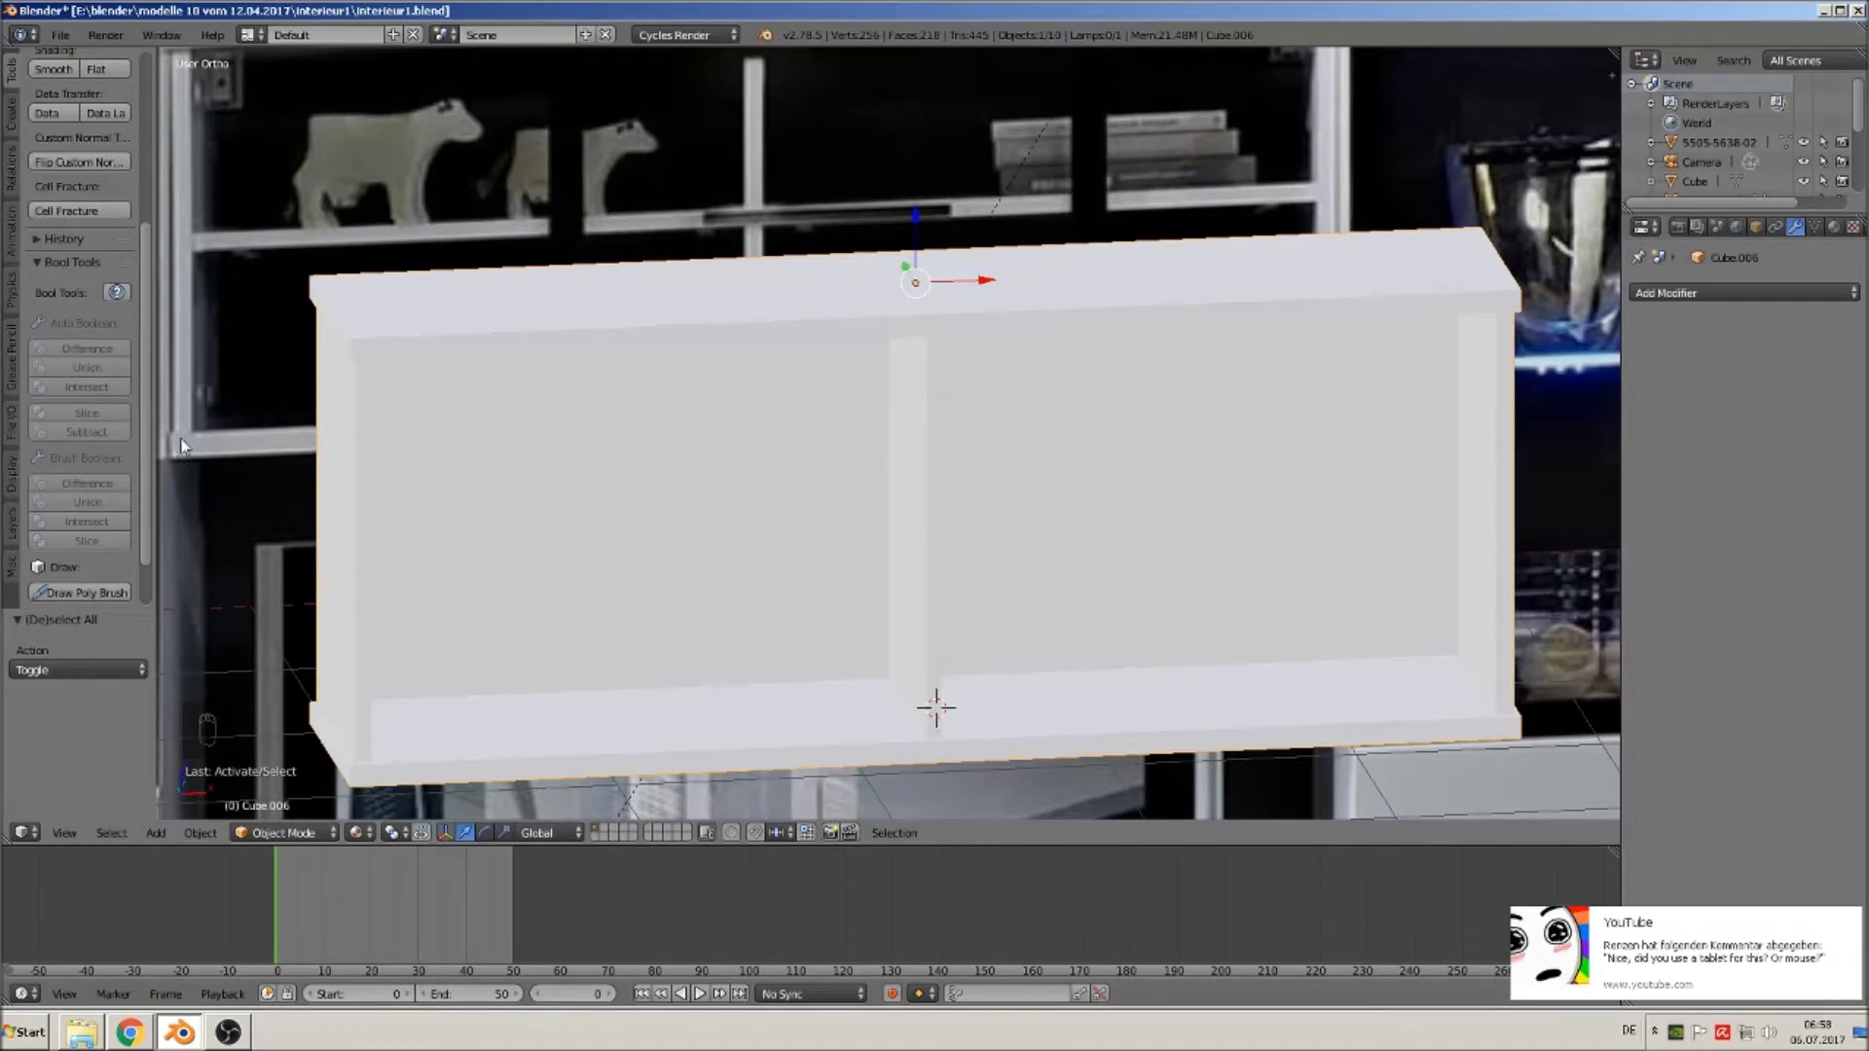
# Add a vertical loop cut around the shelf unit in Edit Mode and slide it close to the unit's front edge.
pyautogui.press('Tab')
pyautogui.moveTo(393, 555); pyautogui.dragTo(534, 540, button='middle')
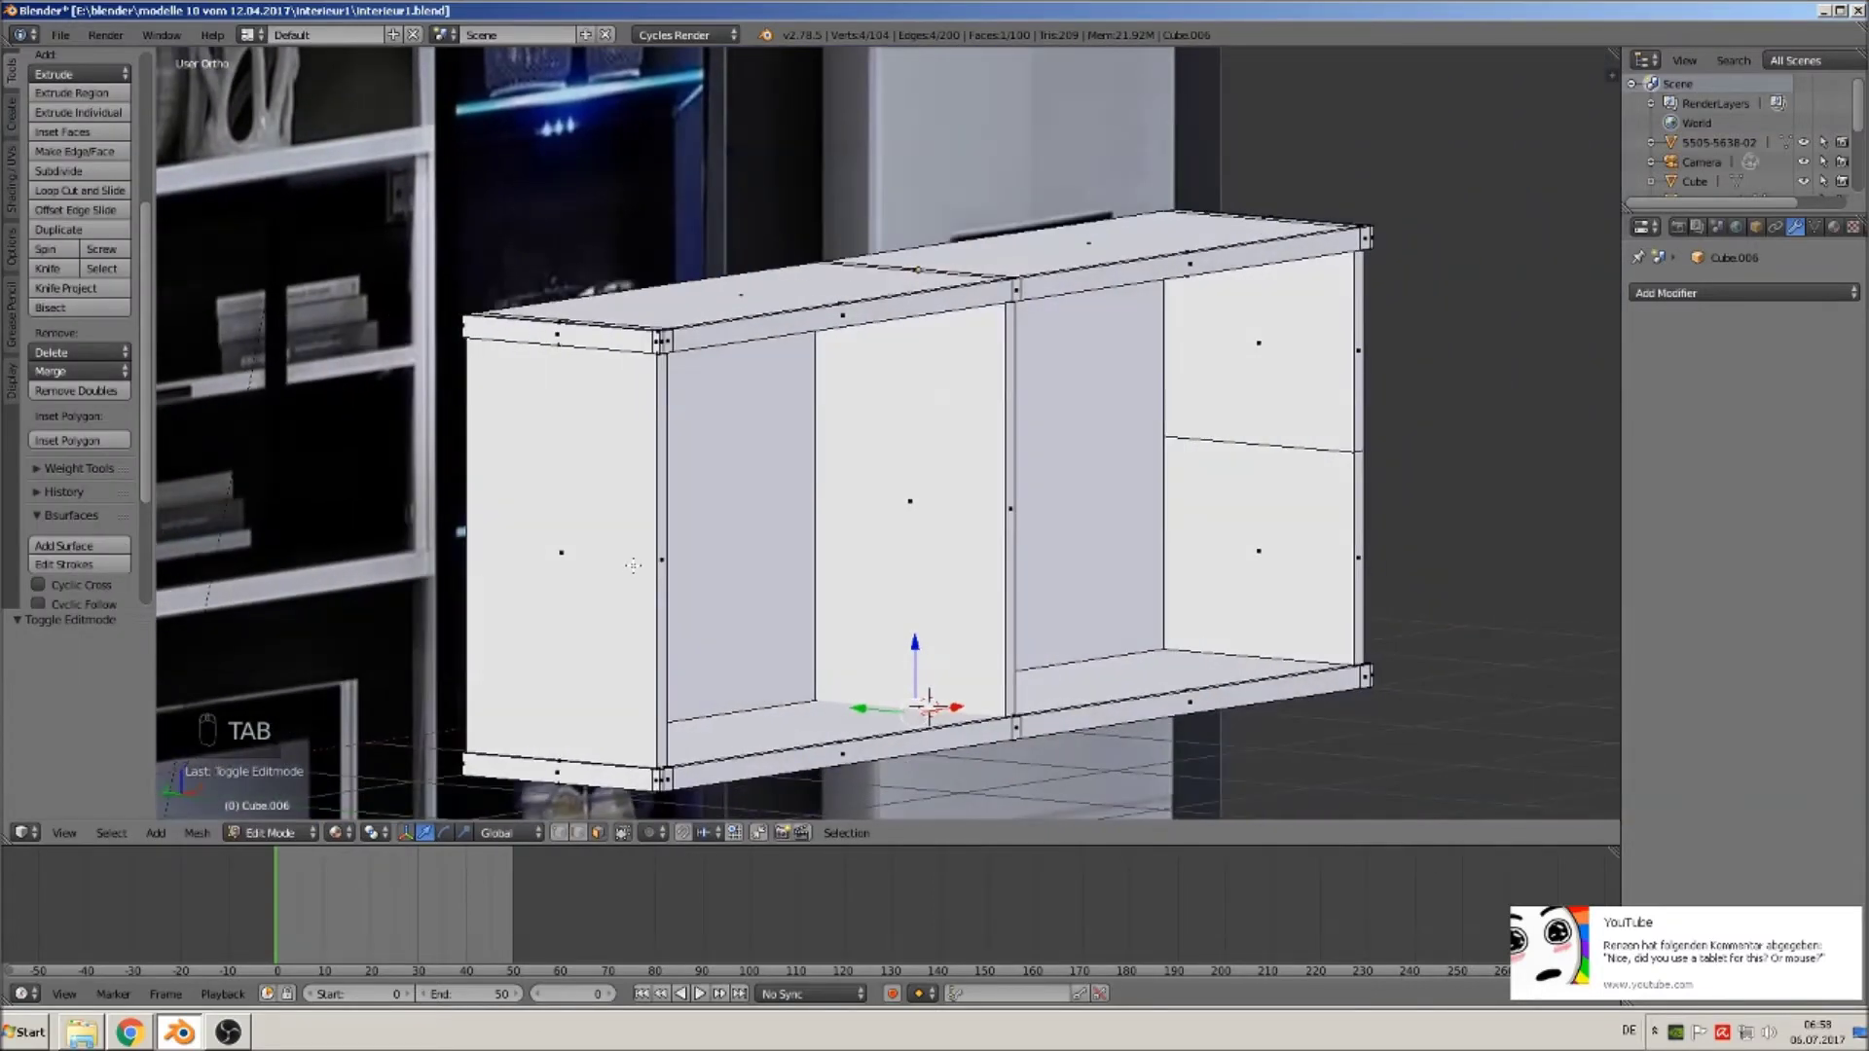
pyautogui.hotkey('ctrl', 'r')
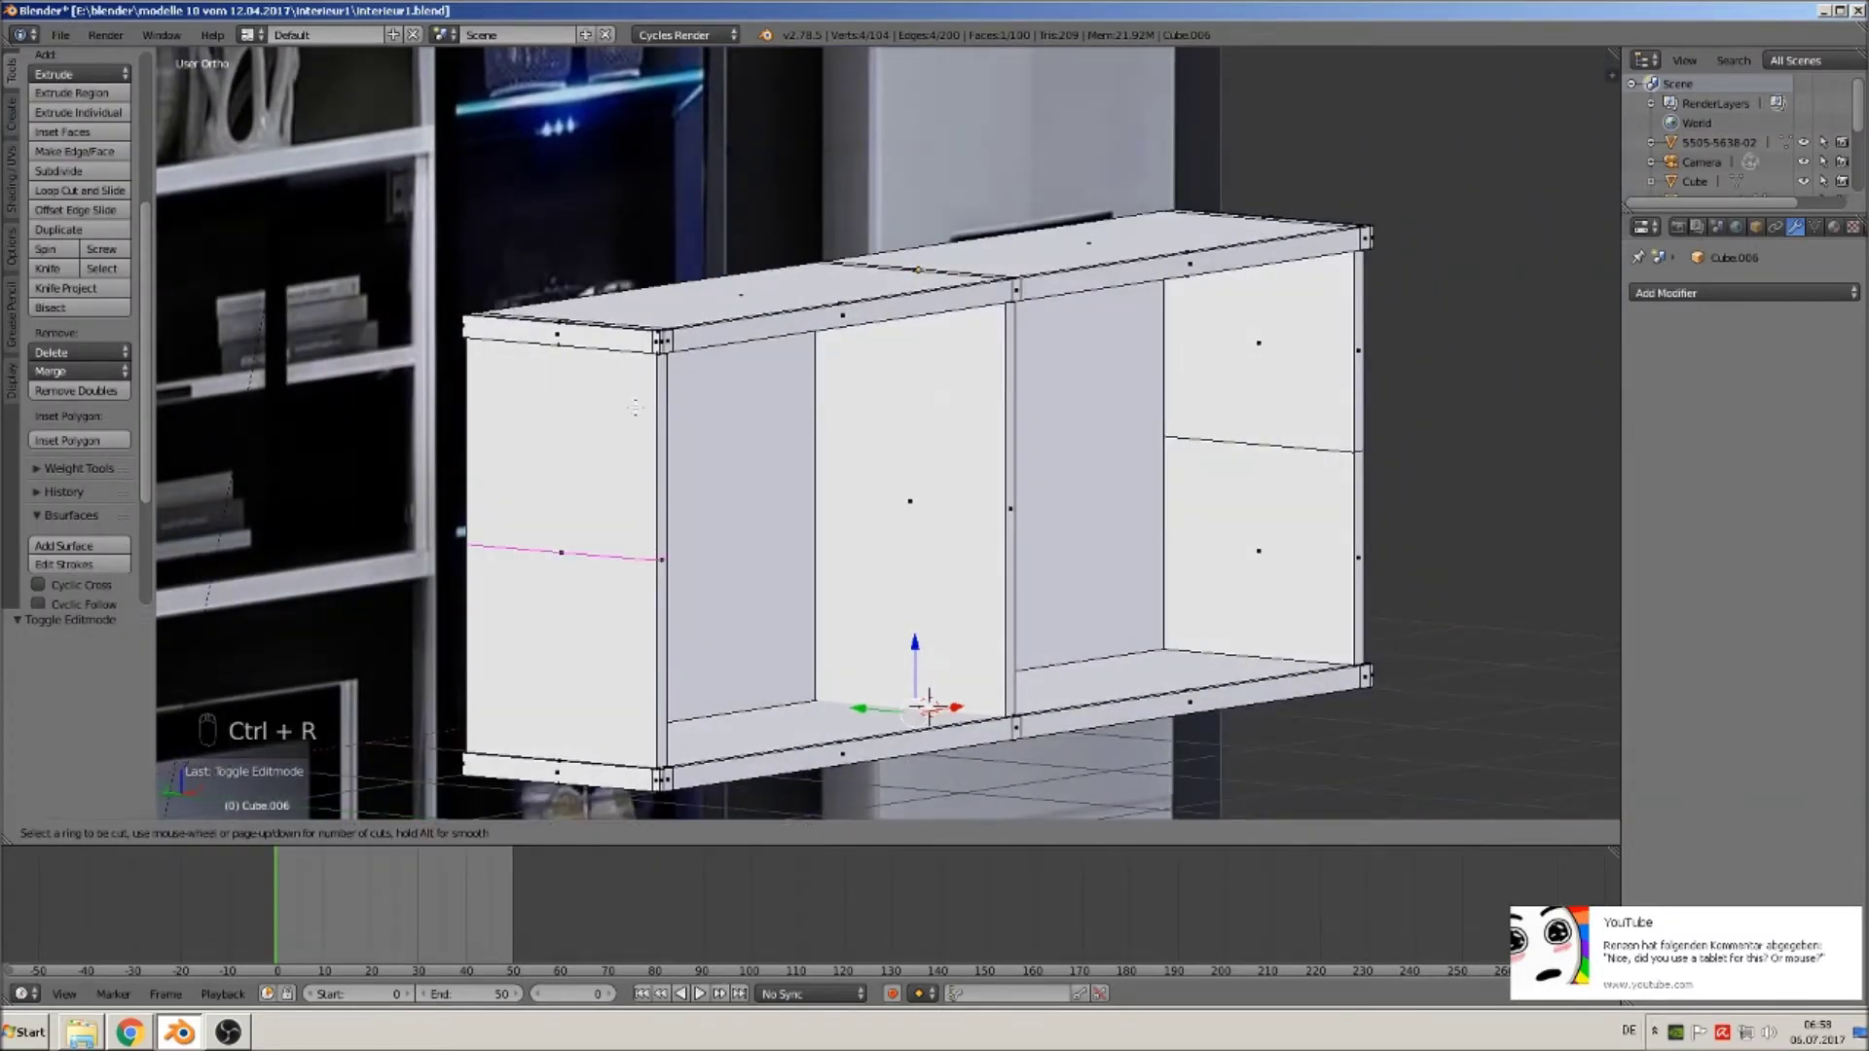
pyautogui.click(598, 392)
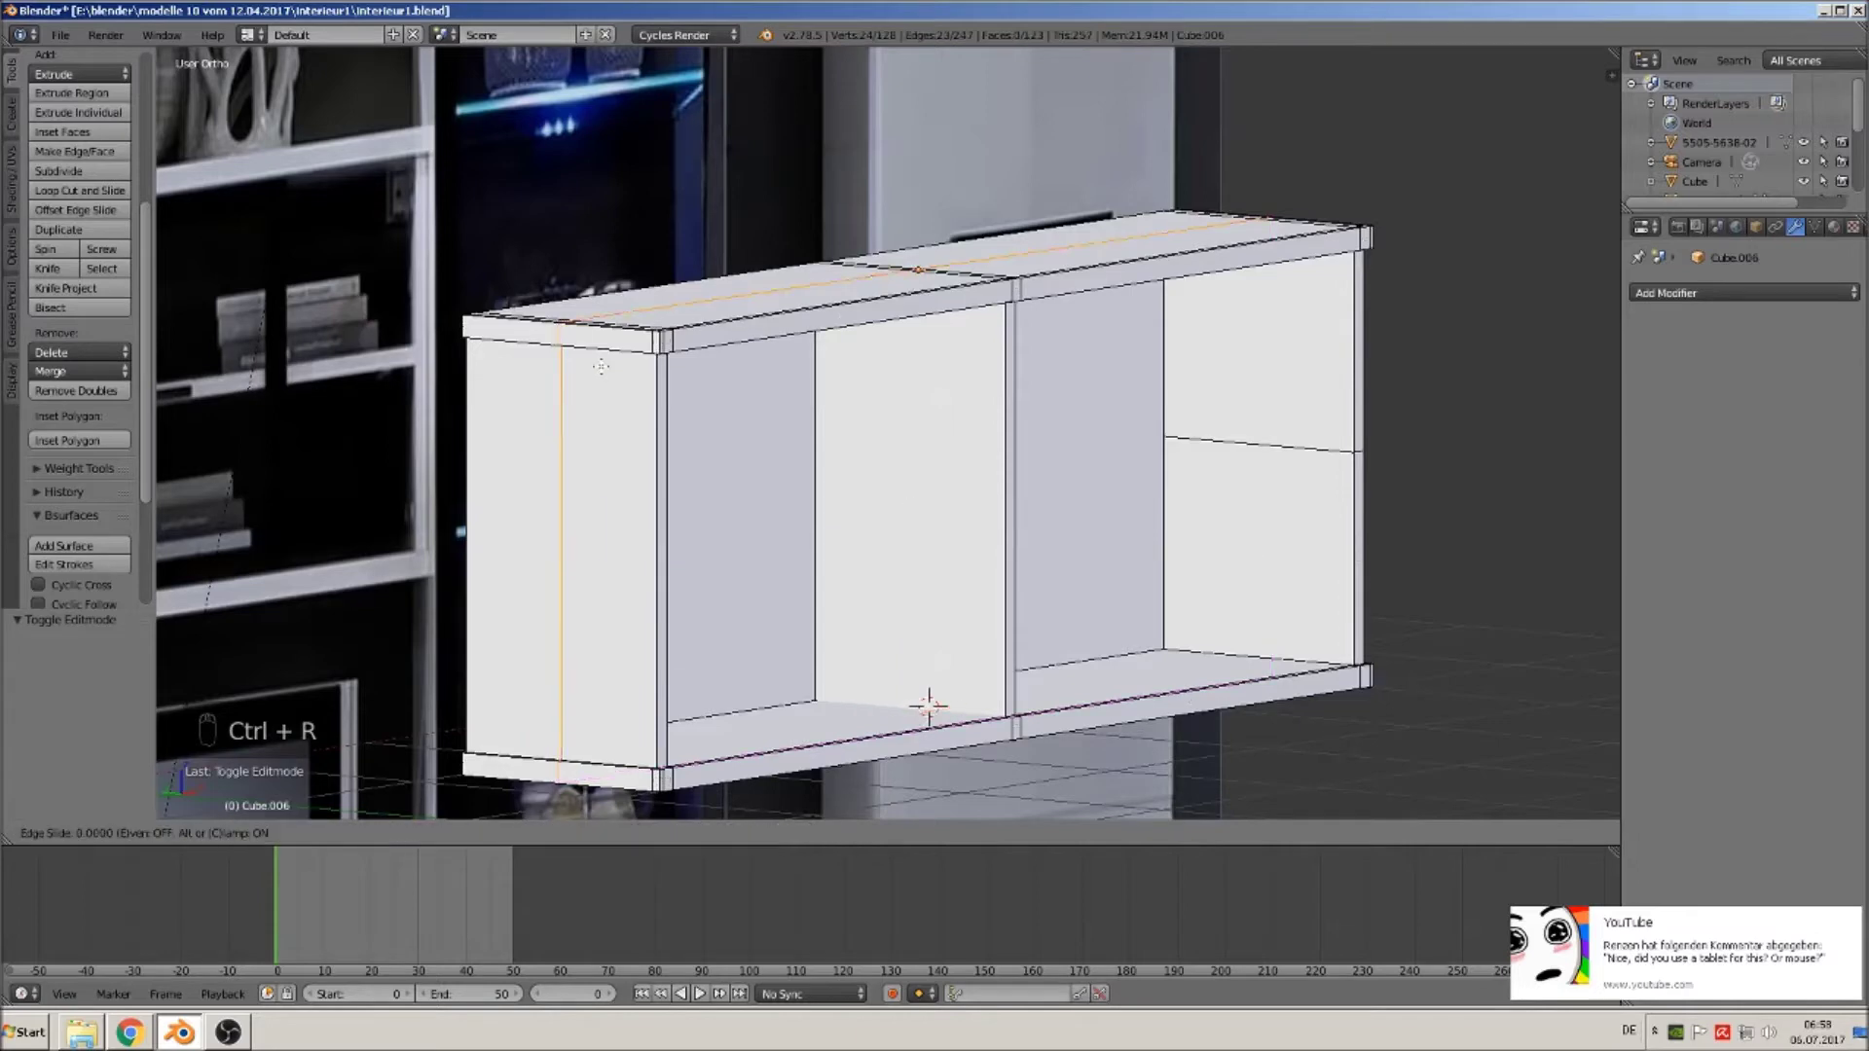
pyautogui.click(684, 407)
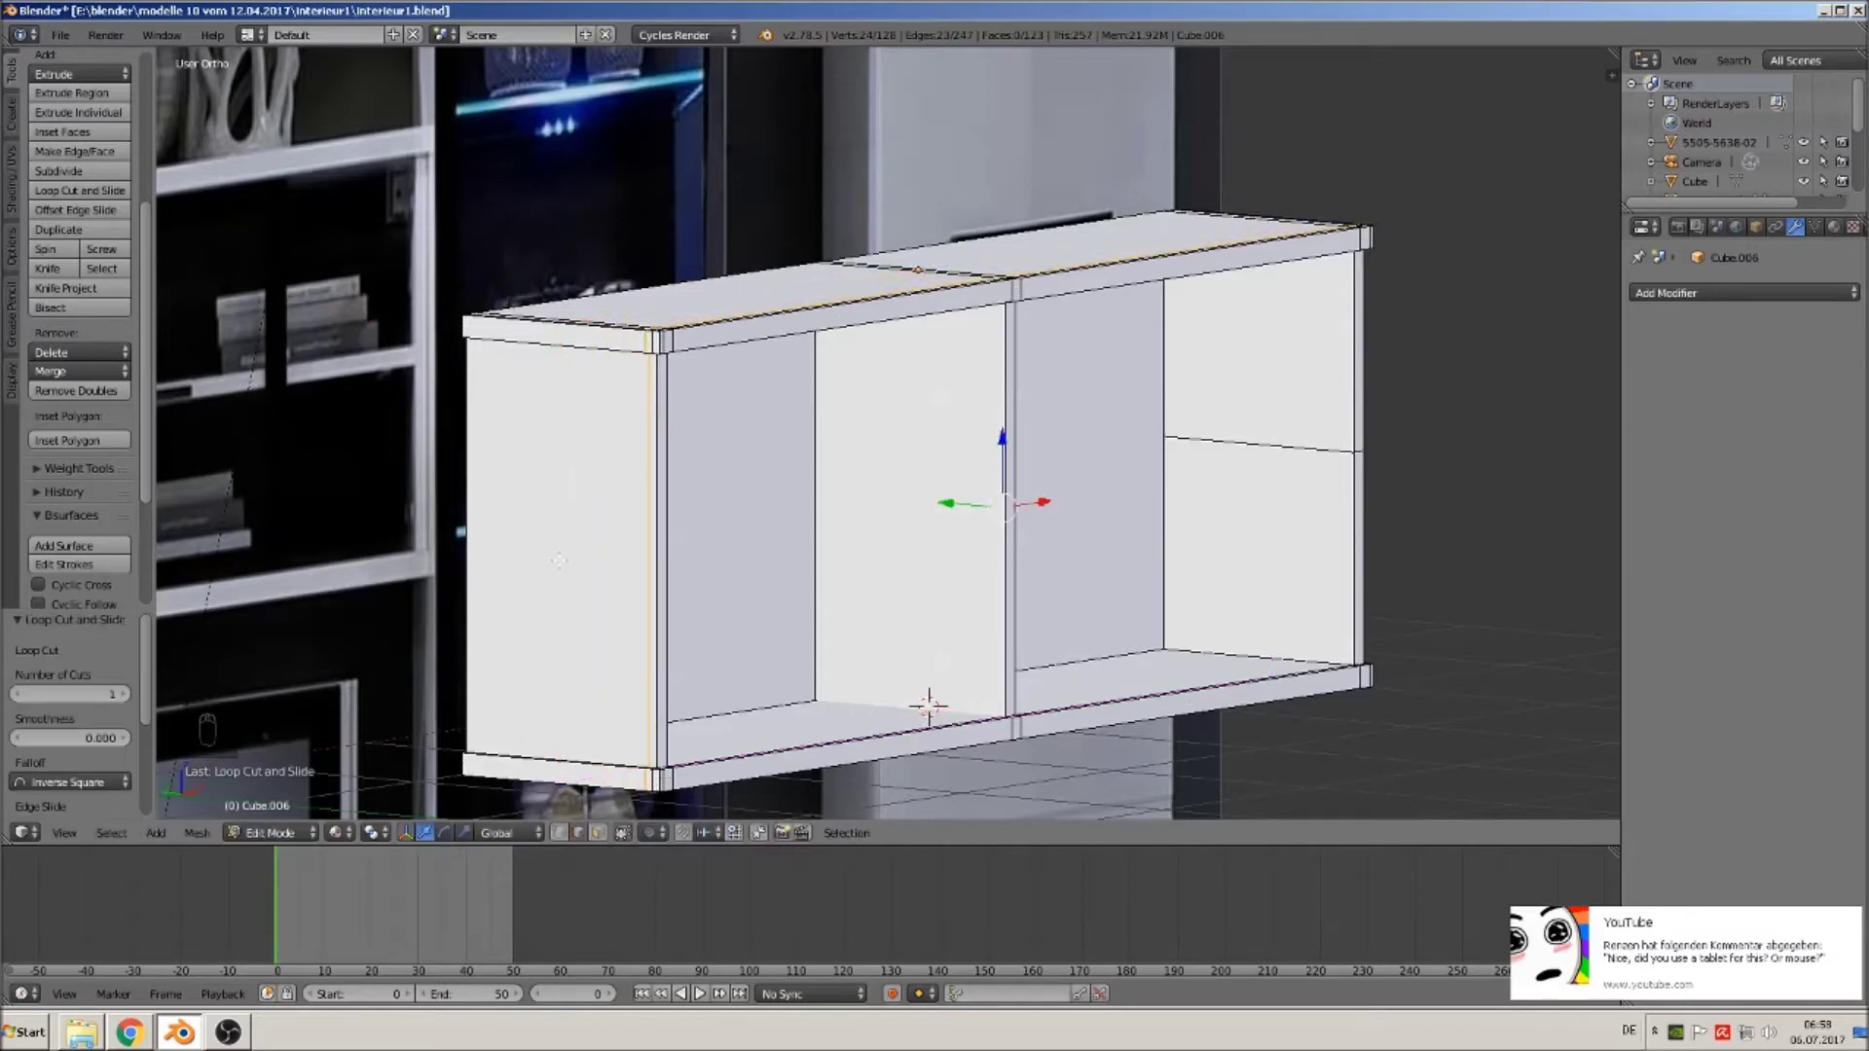
# Add two horizontal loop cuts across the left side panel and scale them together to -0.074 along Z.
pyautogui.hotkey('ctrl', 'r')
pyautogui.scroll(1, 486, 448)
pyautogui.click(482, 428)
pyautogui.press('s')
pyautogui.press('z')
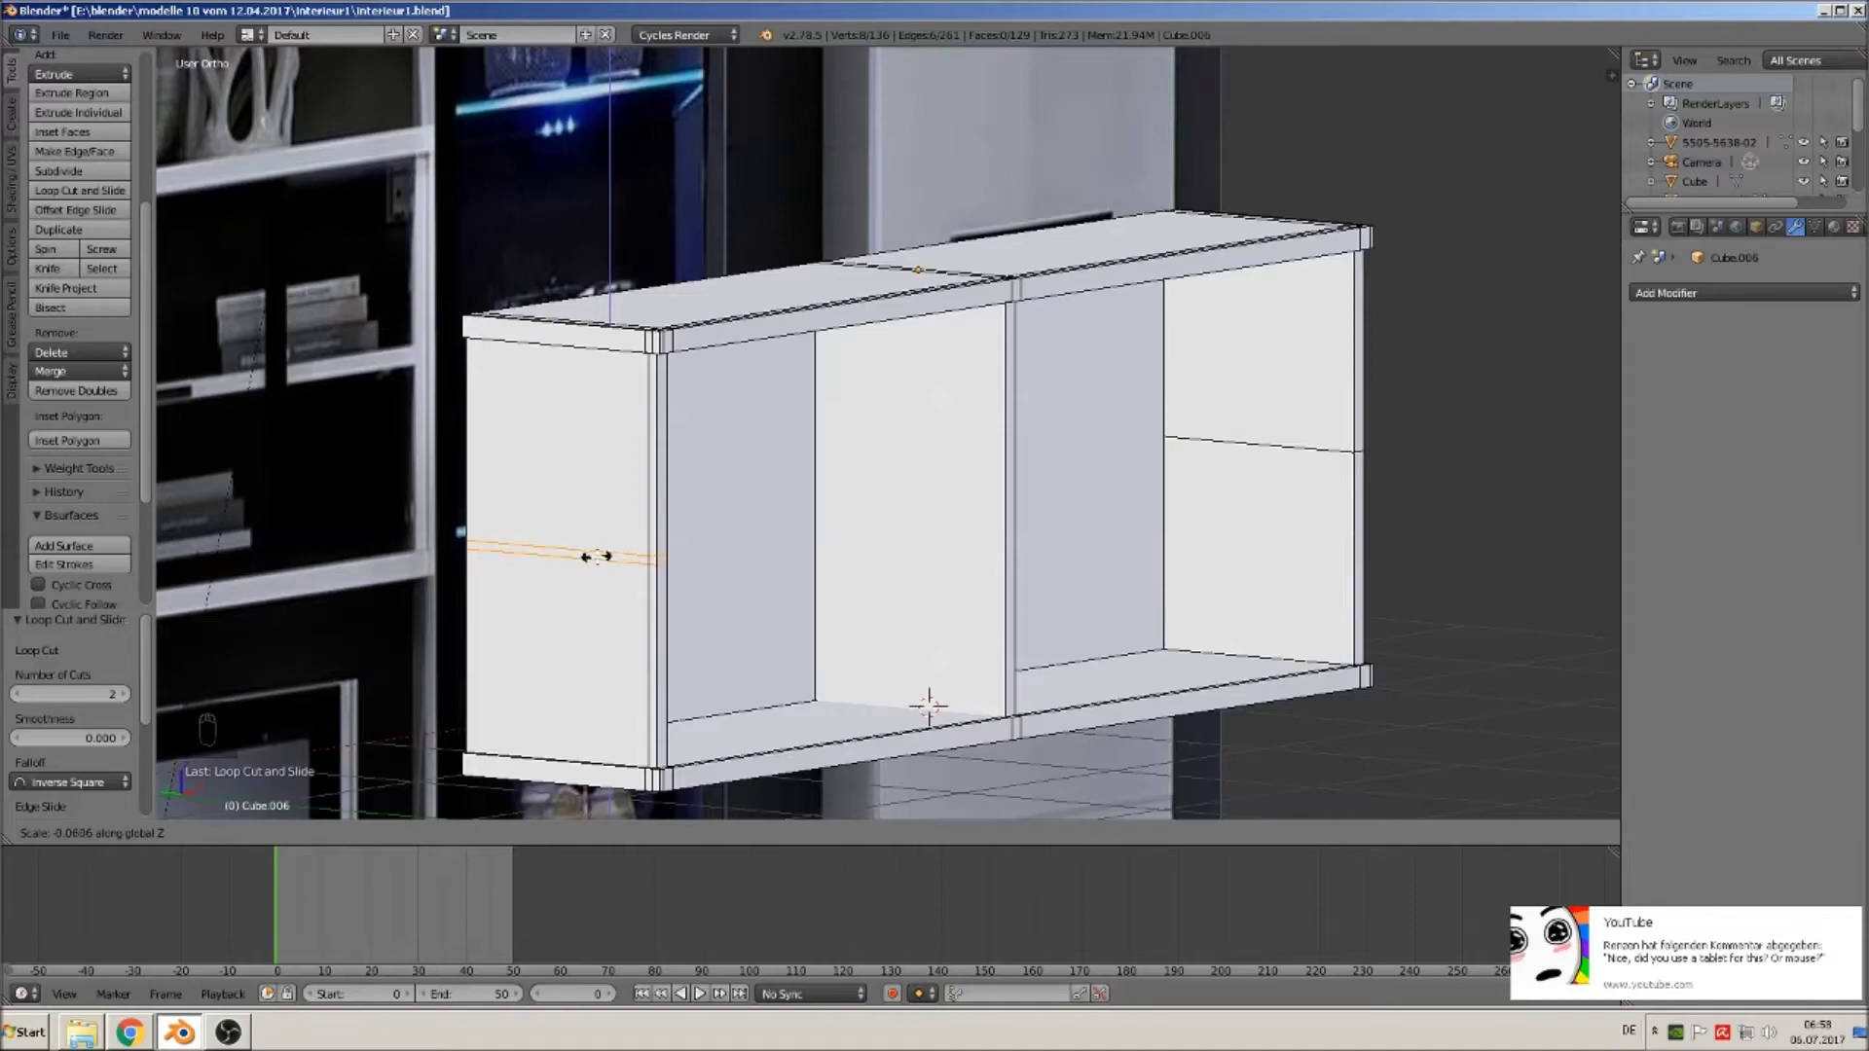
pyautogui.click(608, 562)
pyautogui.moveTo(607, 563); pyautogui.dragTo(532, 761, button='middle')
pyautogui.scroll(2, 558, 638)
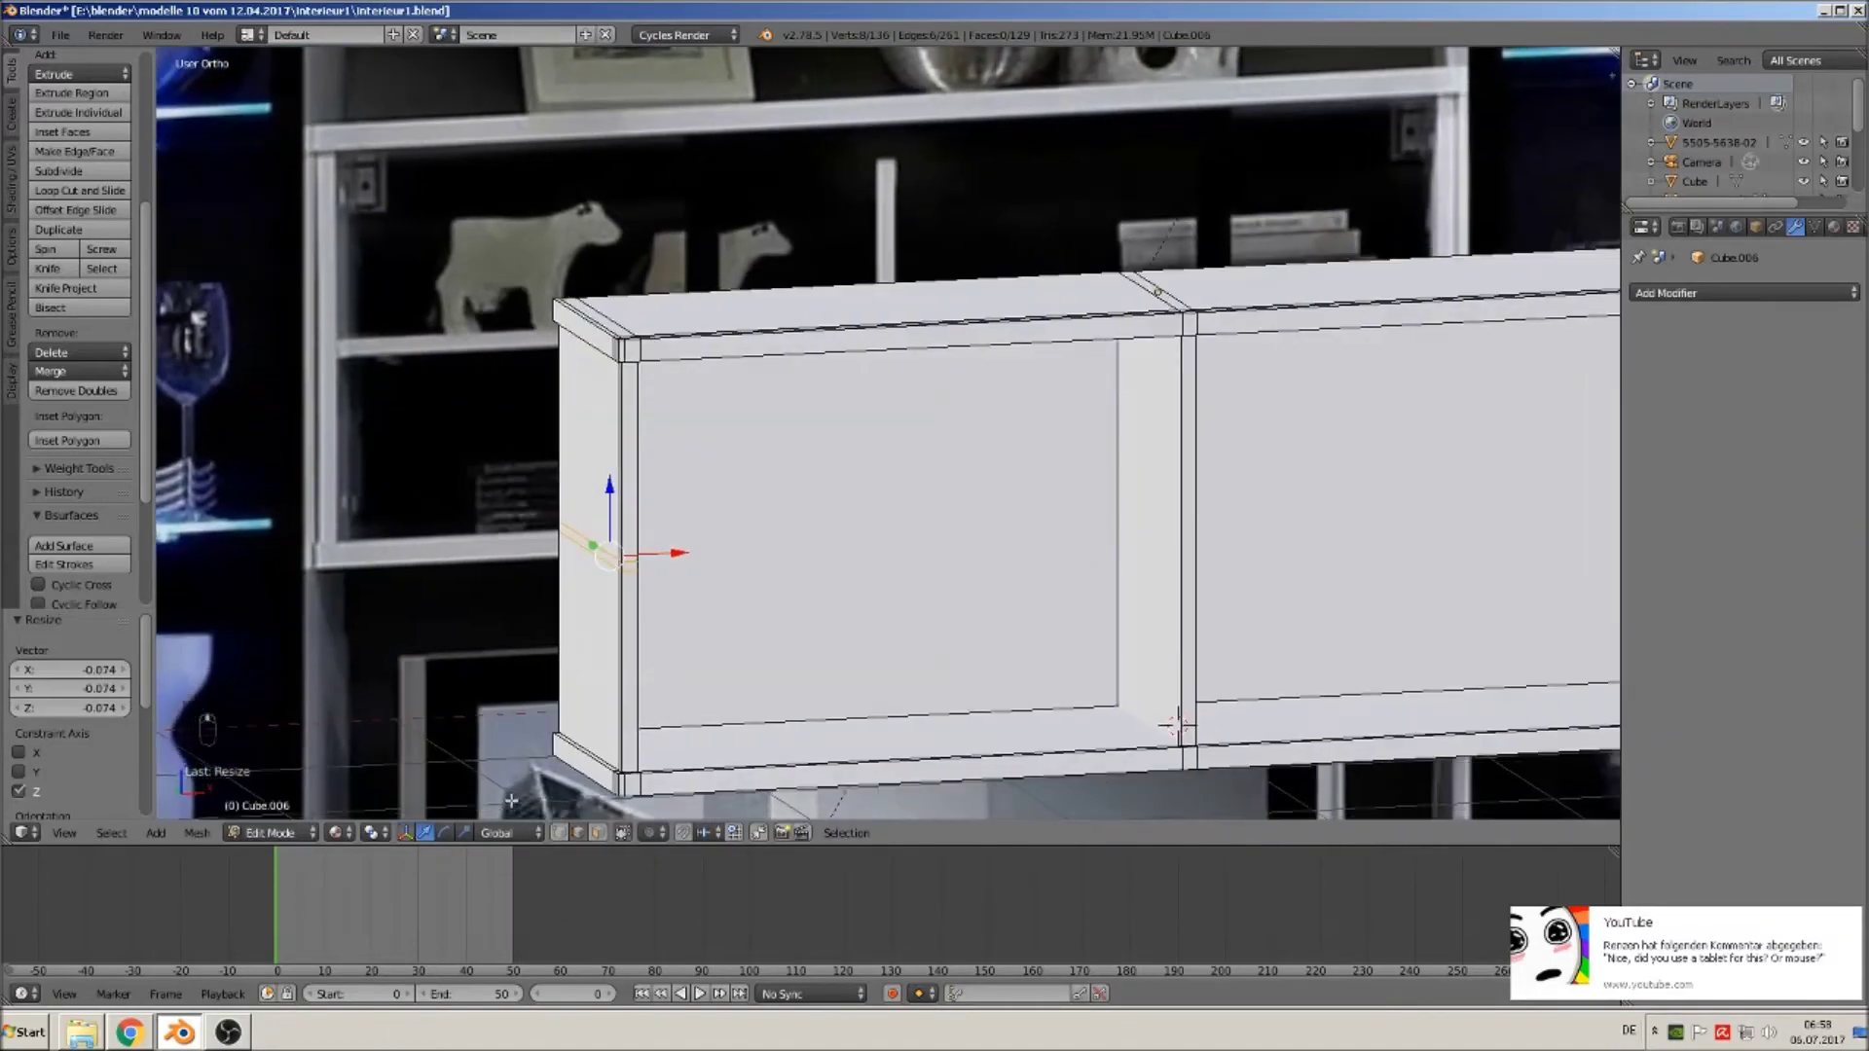
# Duplicate the narrow middle face of the left side panel, extrude the copy across to the right side as a shelf, and return to Object Mode.
pyautogui.click(598, 833)
pyautogui.rightClick(581, 545)
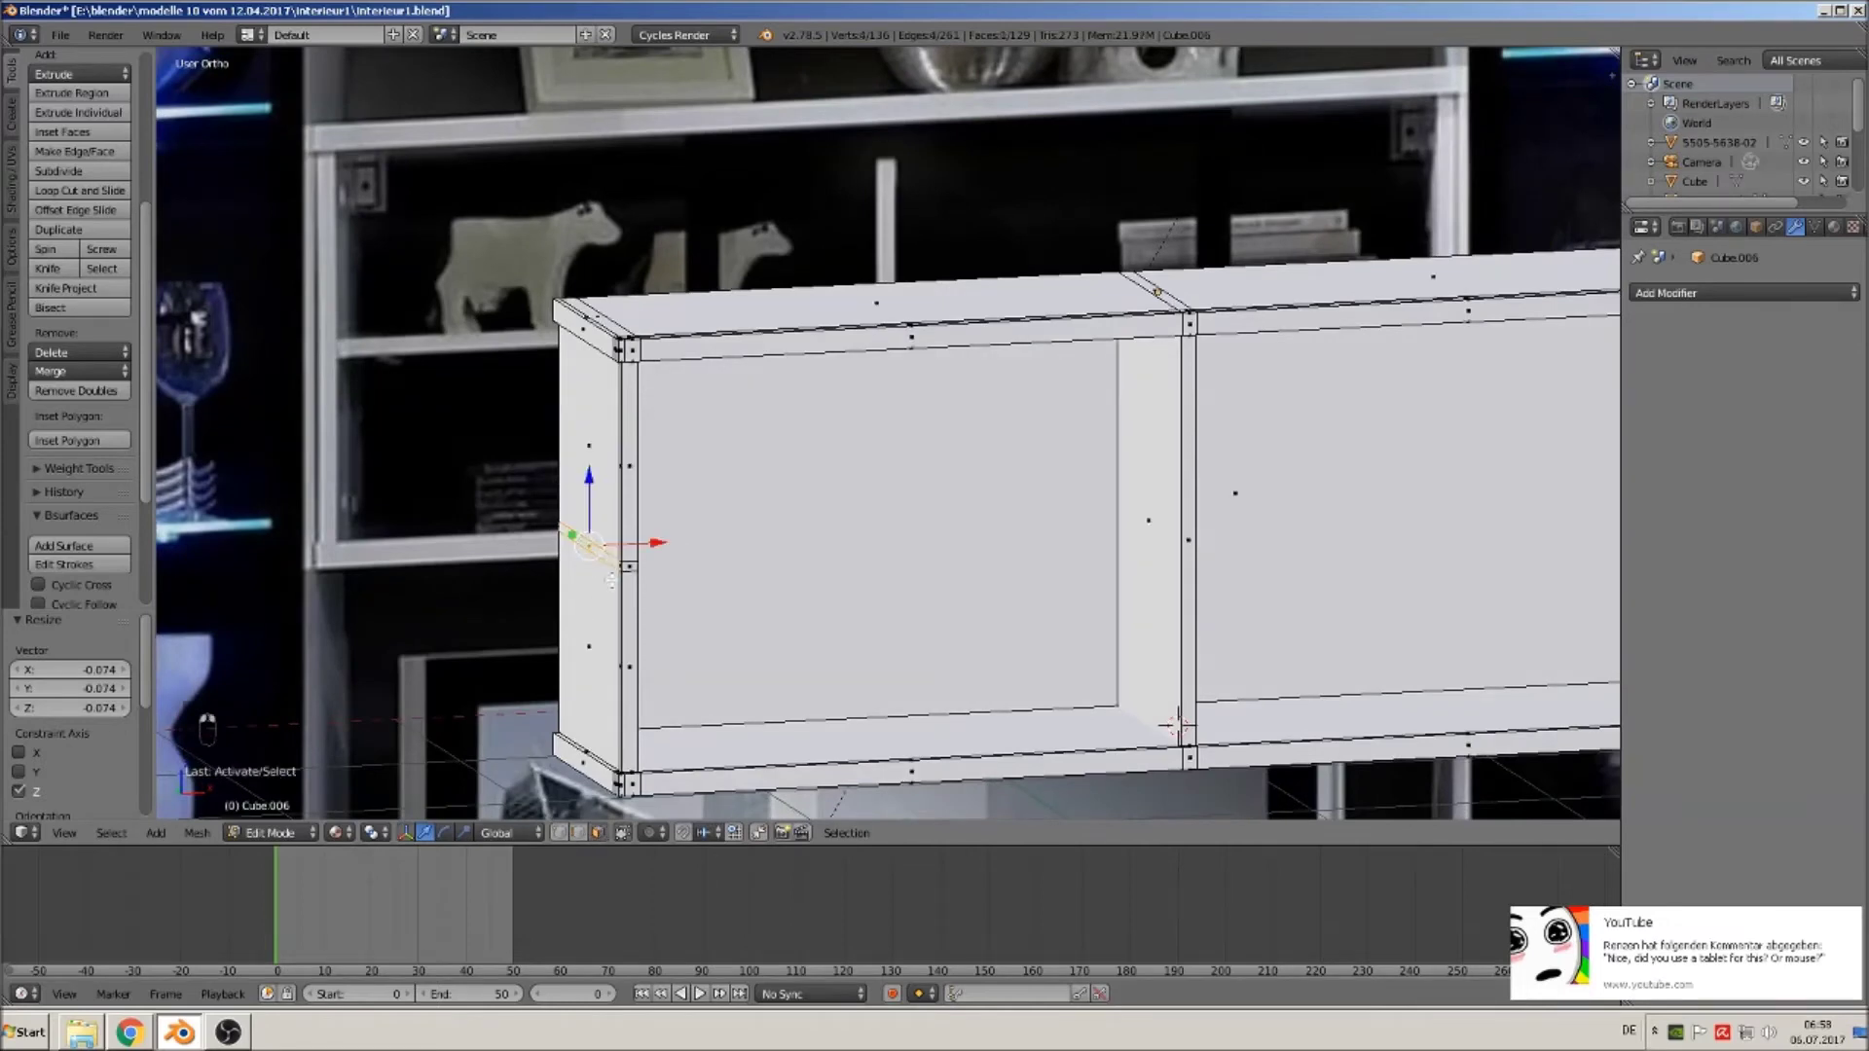
pyautogui.hotkey('shift', 'd')
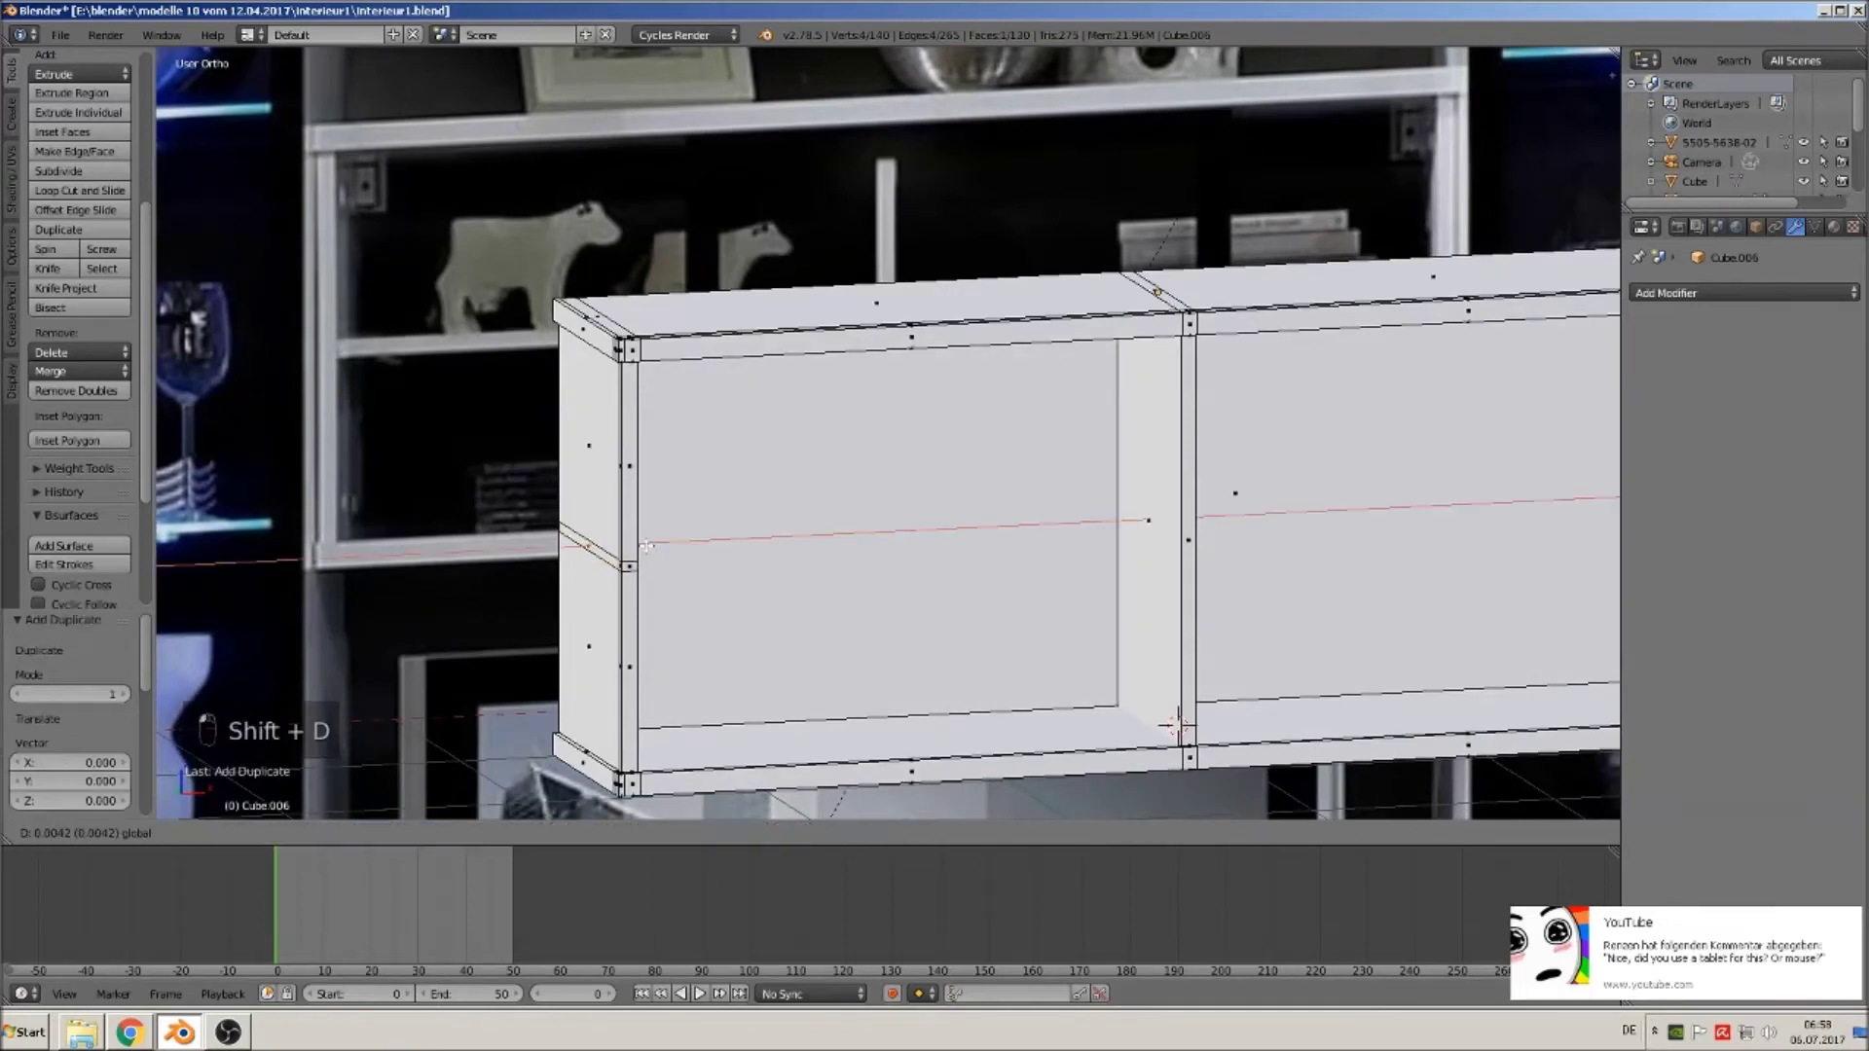
pyautogui.click(652, 545)
pyautogui.scroll(-3, 751, 509)
pyautogui.press('e')
pyautogui.rightClick(755, 510)
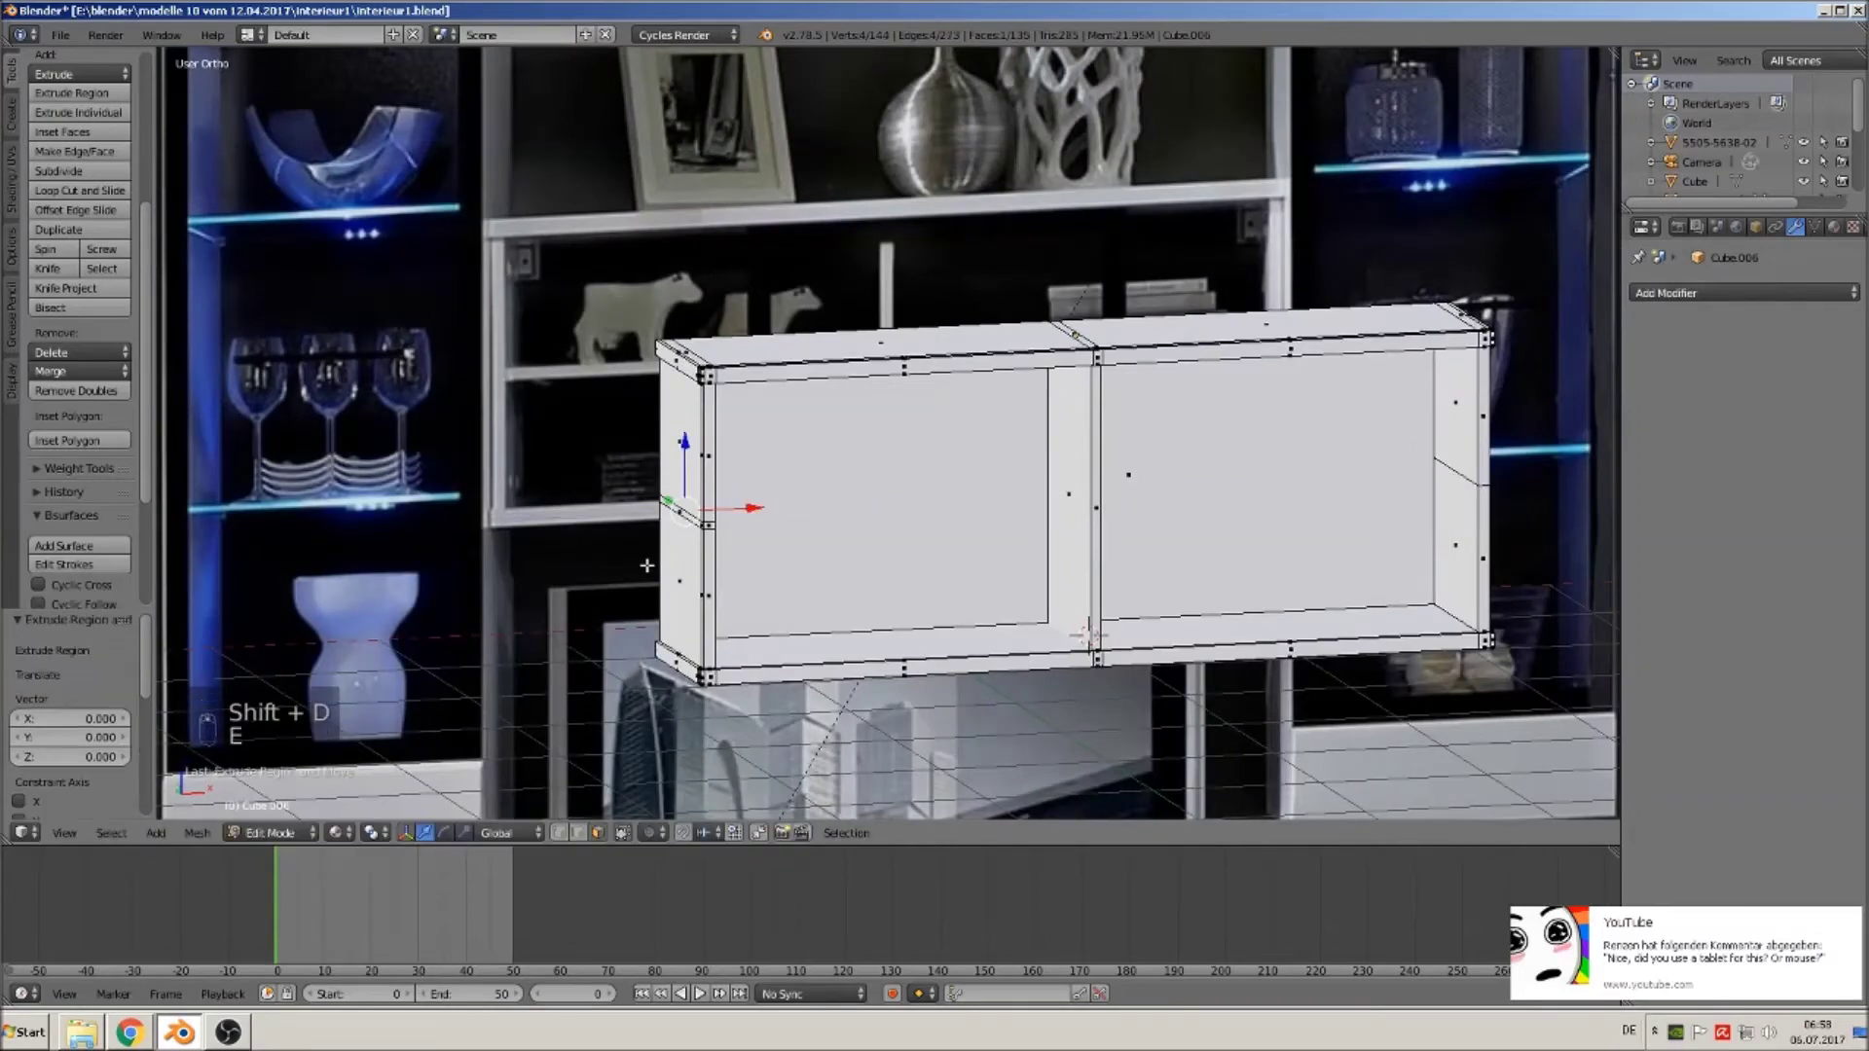
pyautogui.press('e')
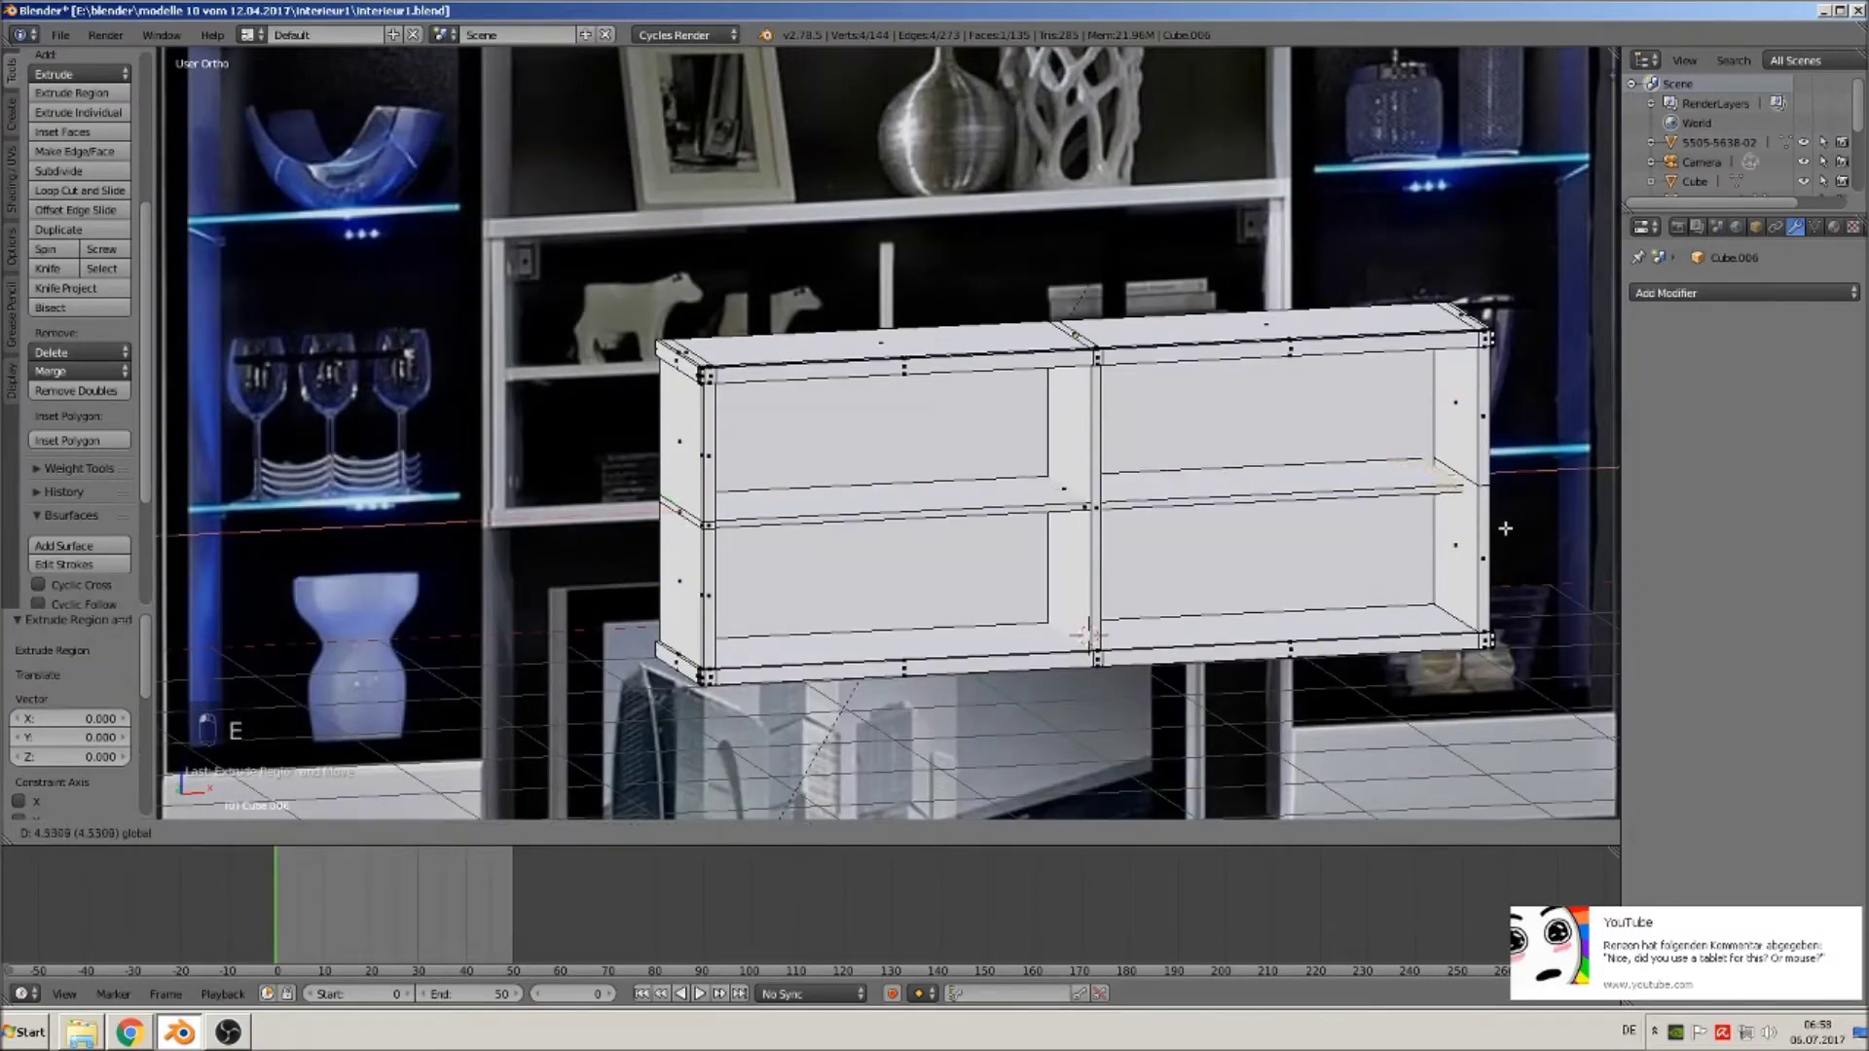
pyautogui.click(1528, 532)
pyautogui.press('a')
pyautogui.press('Tab')
# Move the finished shelf unit about -4.324 along X, away from the shelf in the reference photo.
pyautogui.scroll(-2, 1249, 557)
pyautogui.moveTo(1248, 568); pyautogui.dragTo(1178, 577, button='middle')
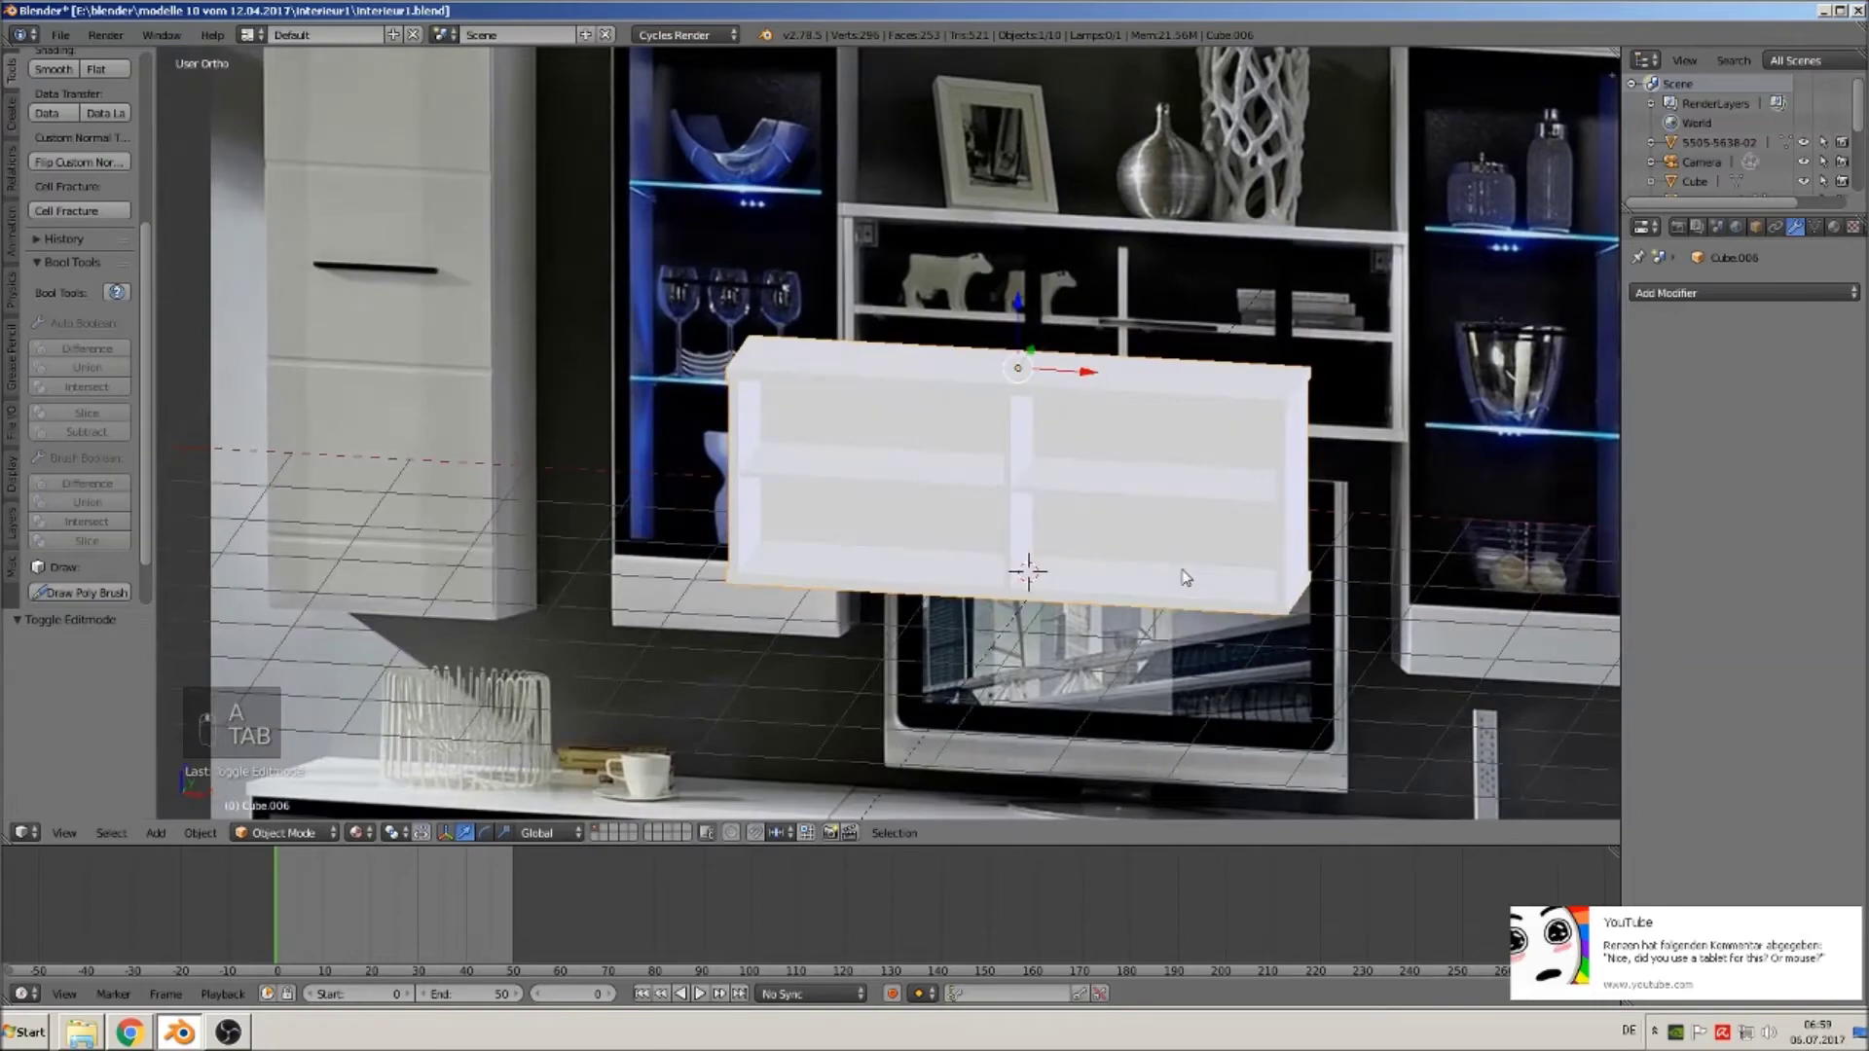
pyautogui.scroll(1, 1169, 548)
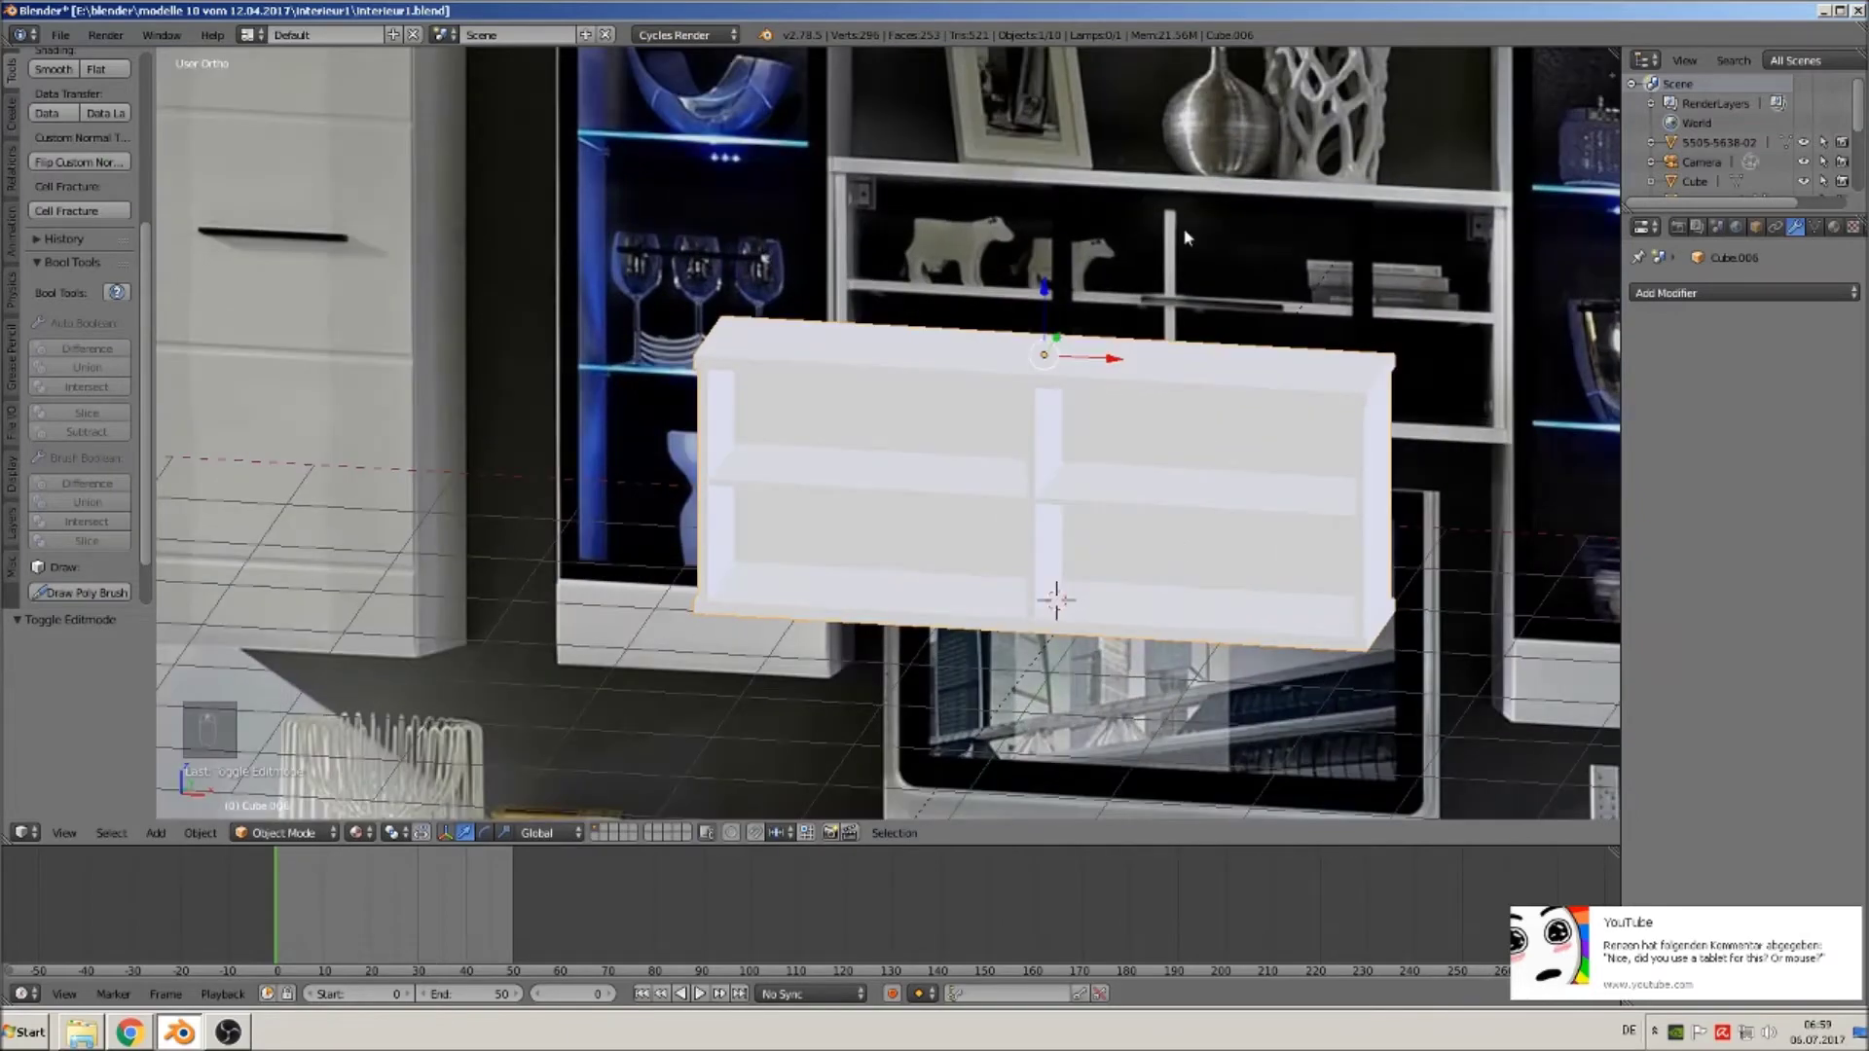
pyautogui.scroll(-2, 1221, 370)
pyautogui.scroll(1, 1159, 456)
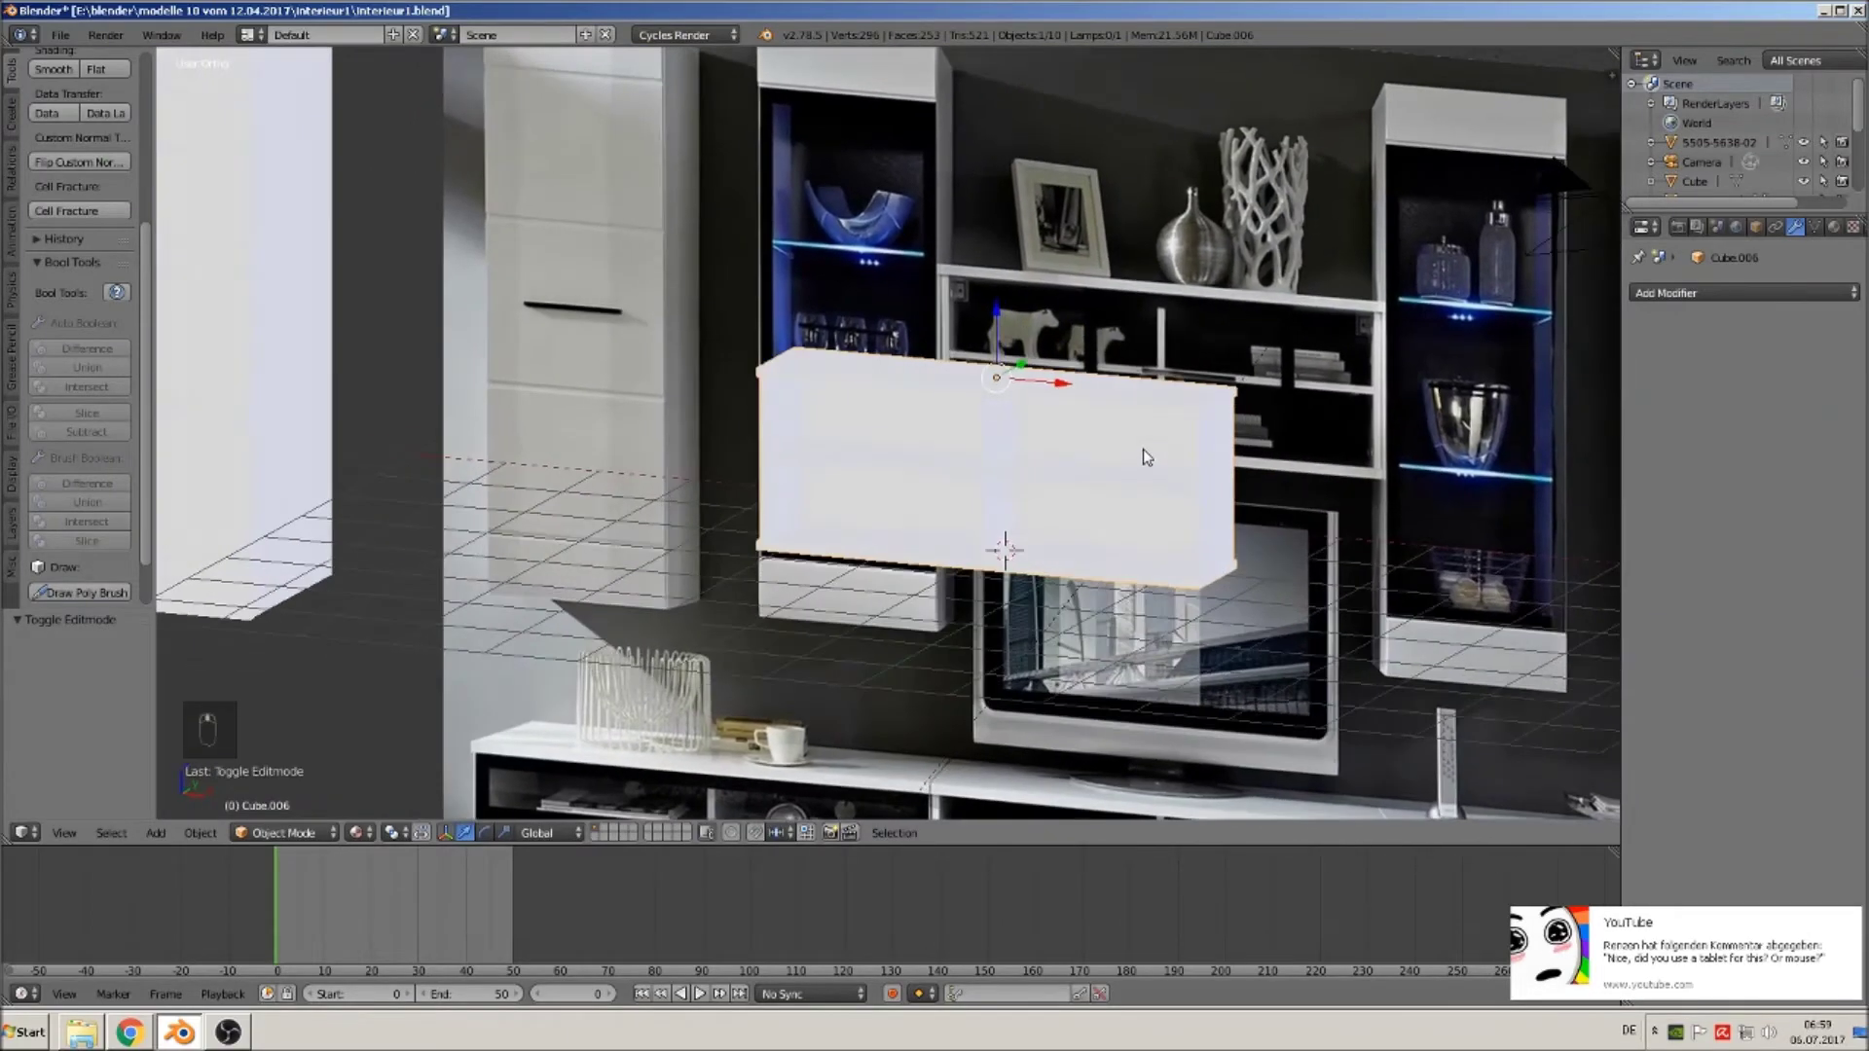
pyautogui.moveTo(1142, 448); pyautogui.dragTo(1120, 465, button='middle')
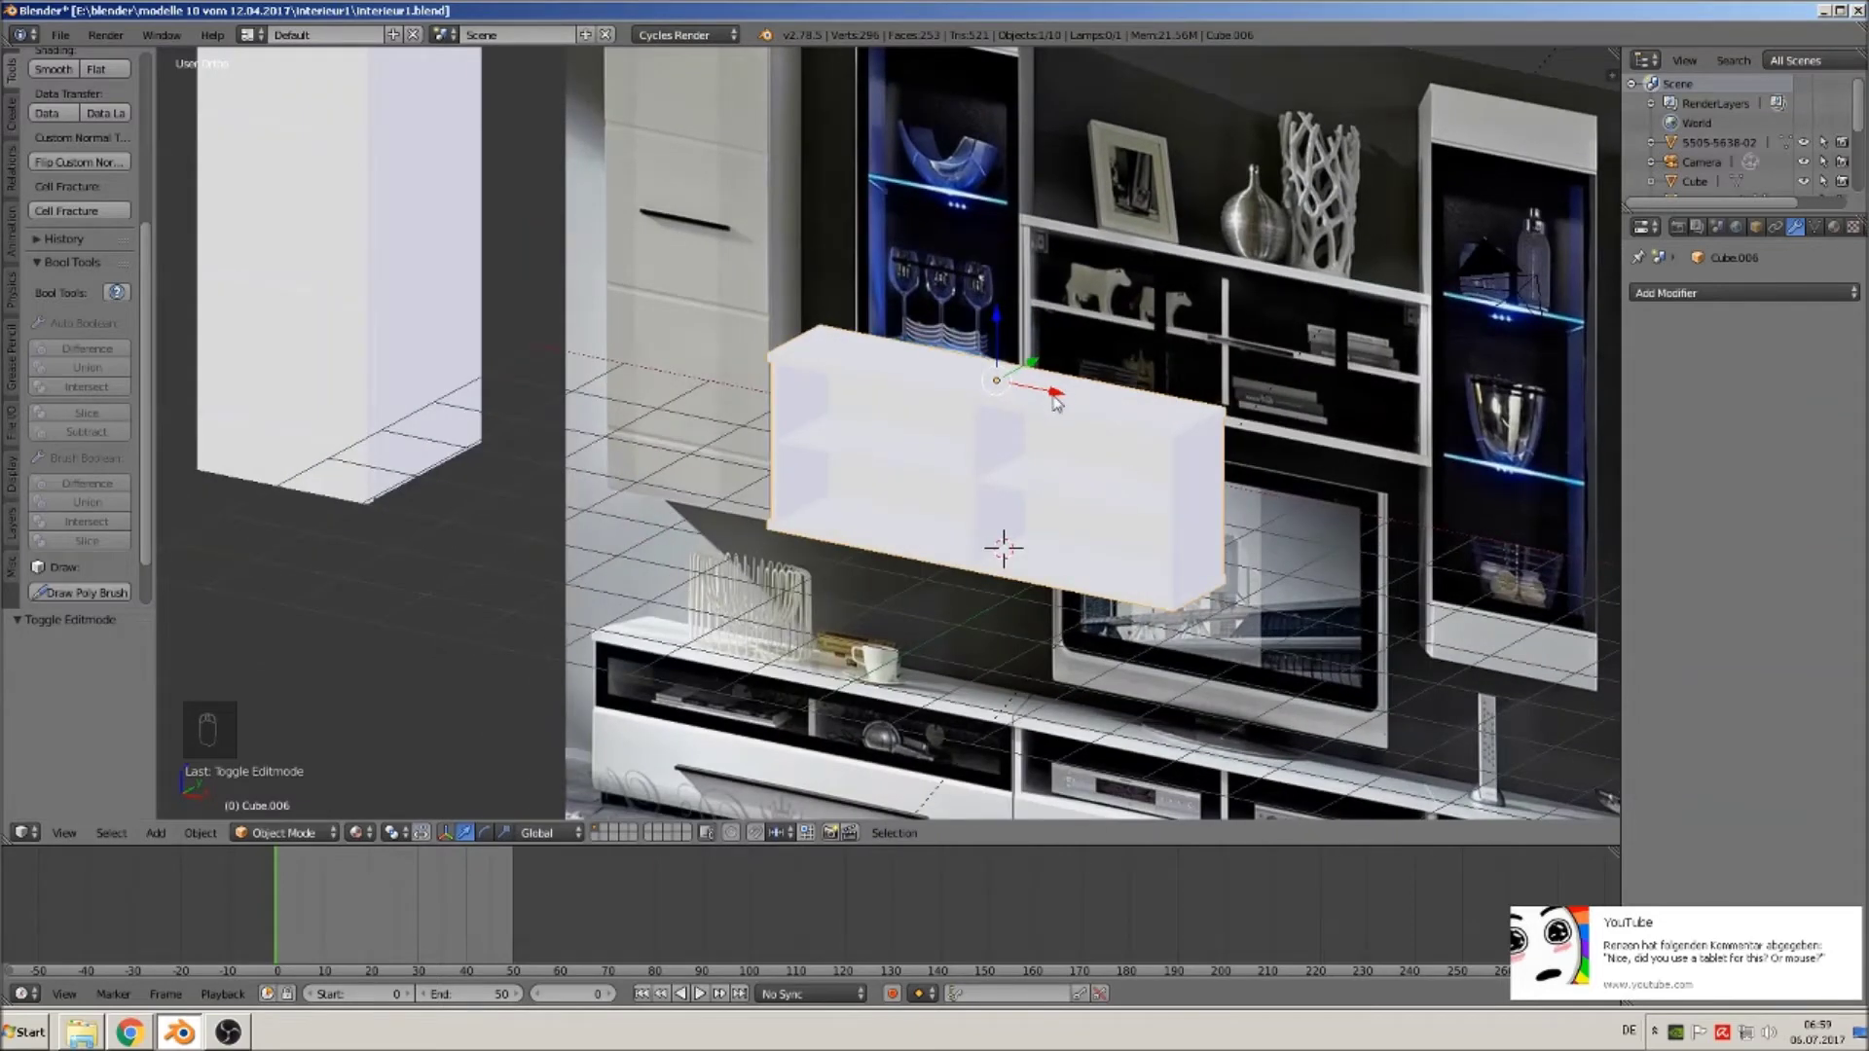
pyautogui.moveTo(1057, 404); pyautogui.dragTo(638, 304)
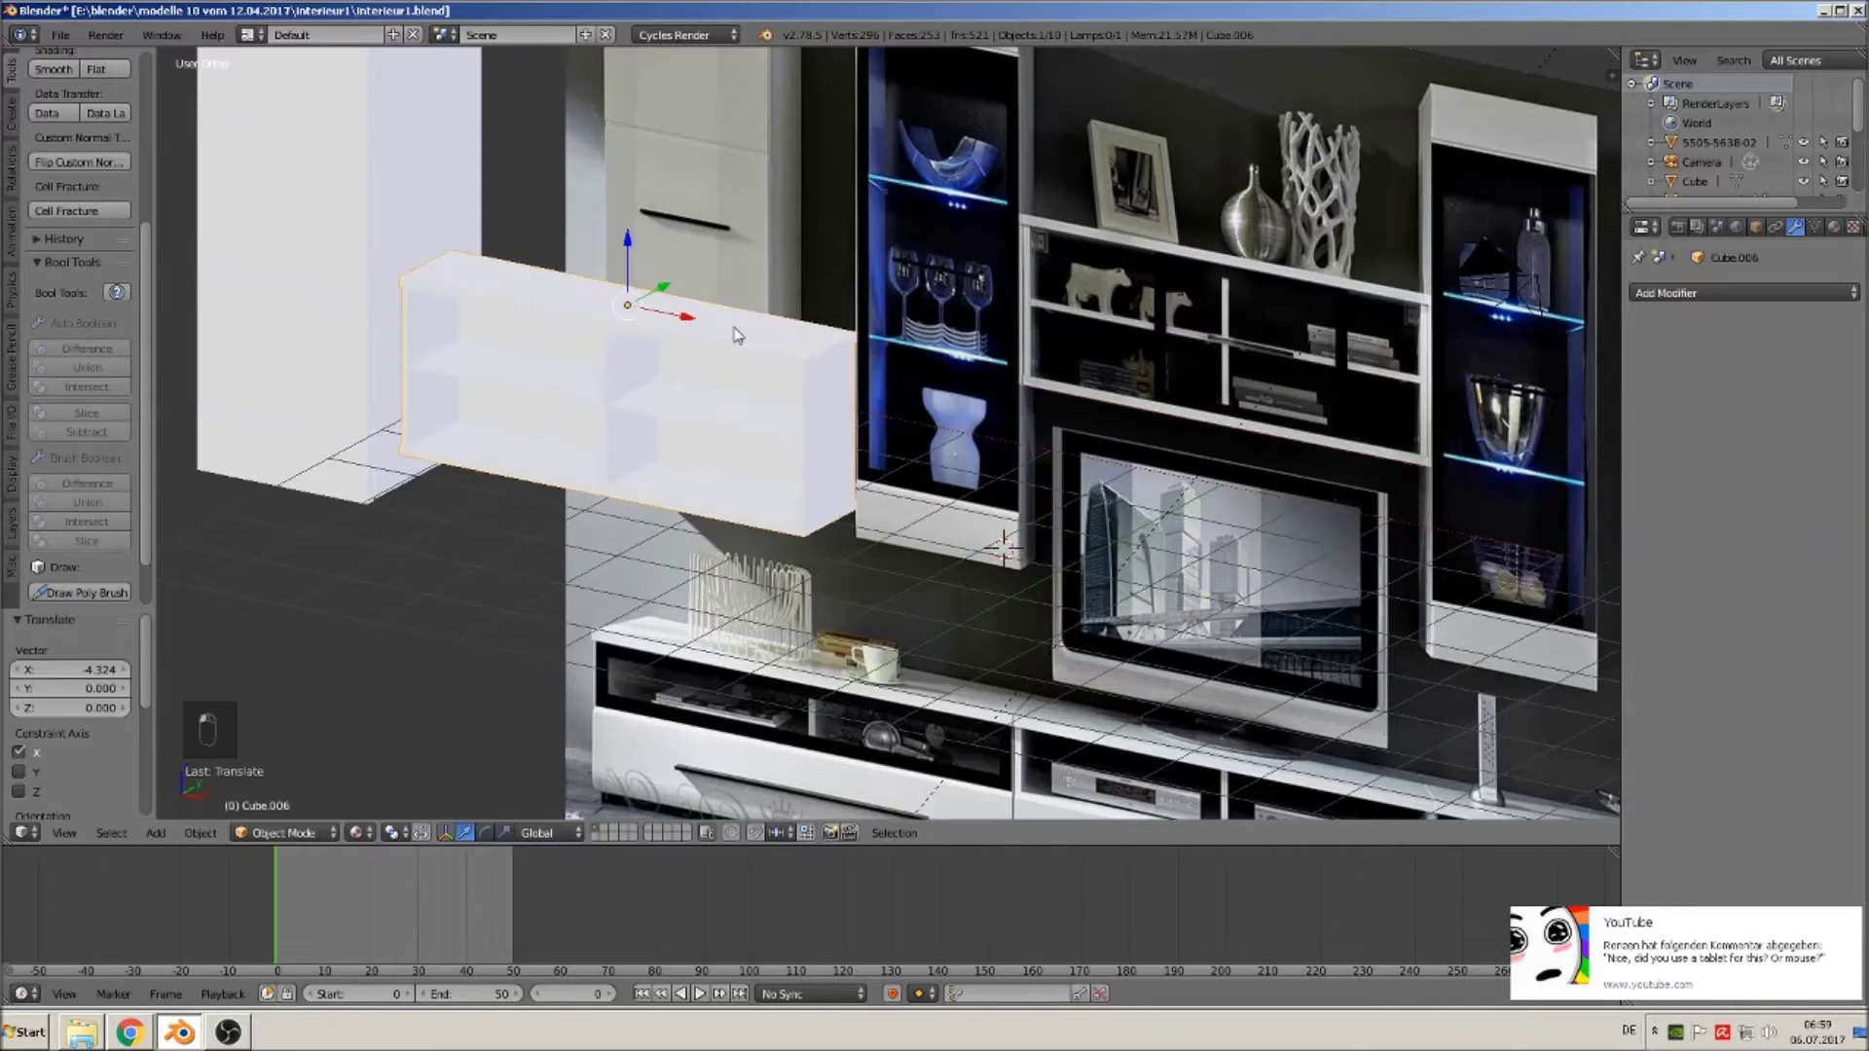
# In front view, shift the shelf unit a further -2.479 or so along X, clear of the glass cabinet.
pyautogui.scroll(2, 1163, 383)
pyautogui.press('KP_1')
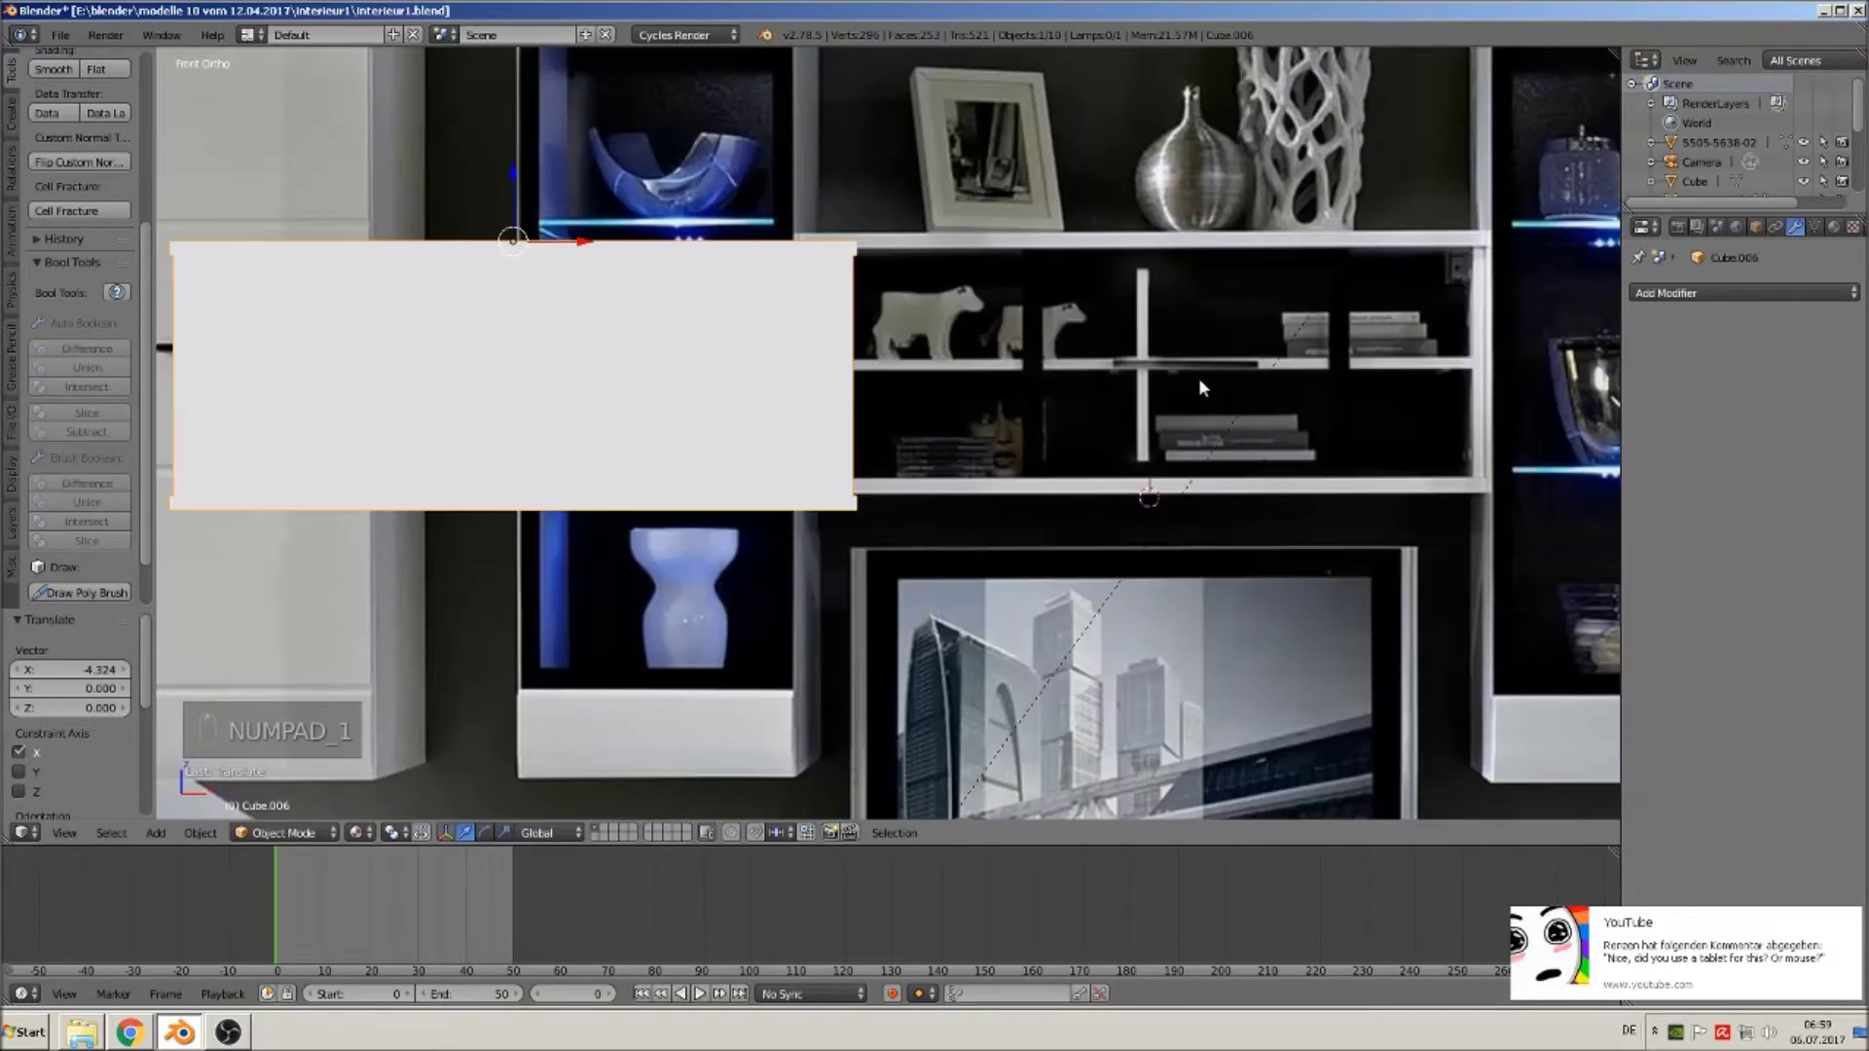
pyautogui.rightClick(730, 387)
pyautogui.rightClick(359, 407)
pyautogui.scroll(-3, 359, 406)
pyautogui.moveTo(725, 322); pyautogui.dragTo(507, 349)
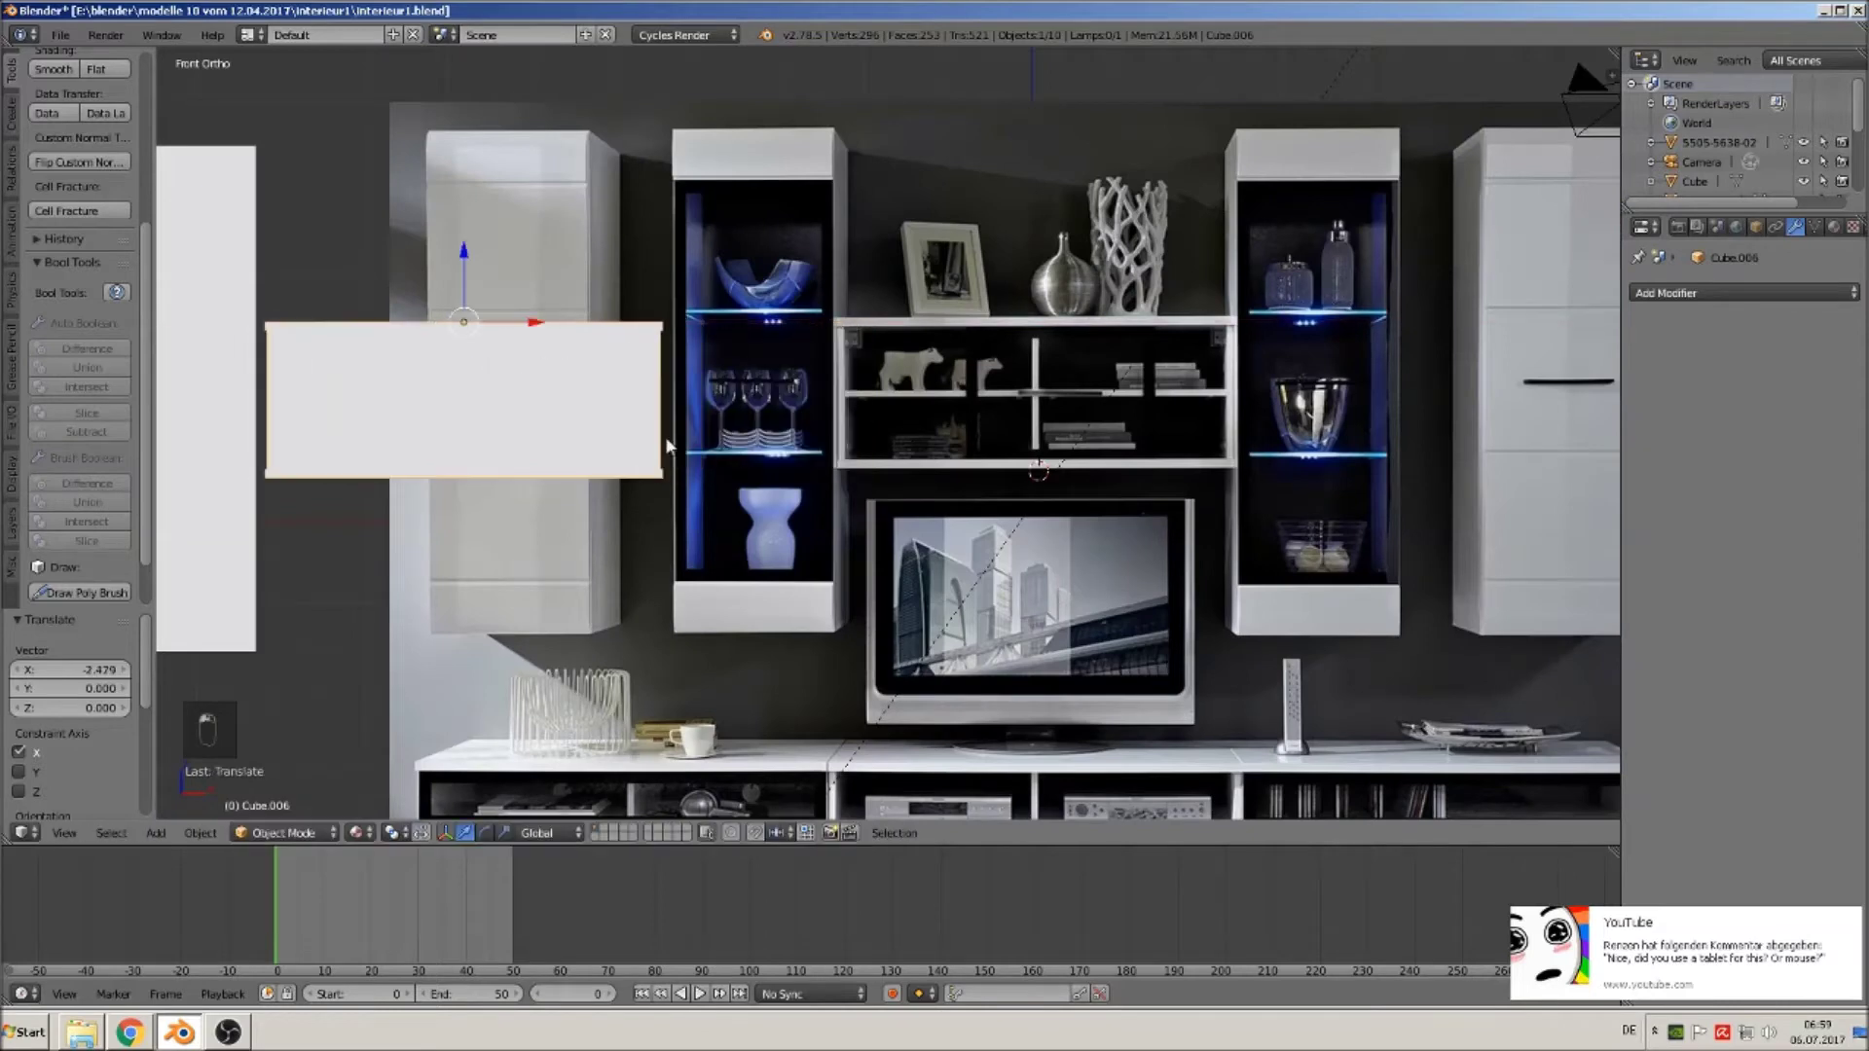
# Place the 3D cursor at the centre of the photo's shelf unit and add a cube there.
pyautogui.scroll(6, 778, 321)
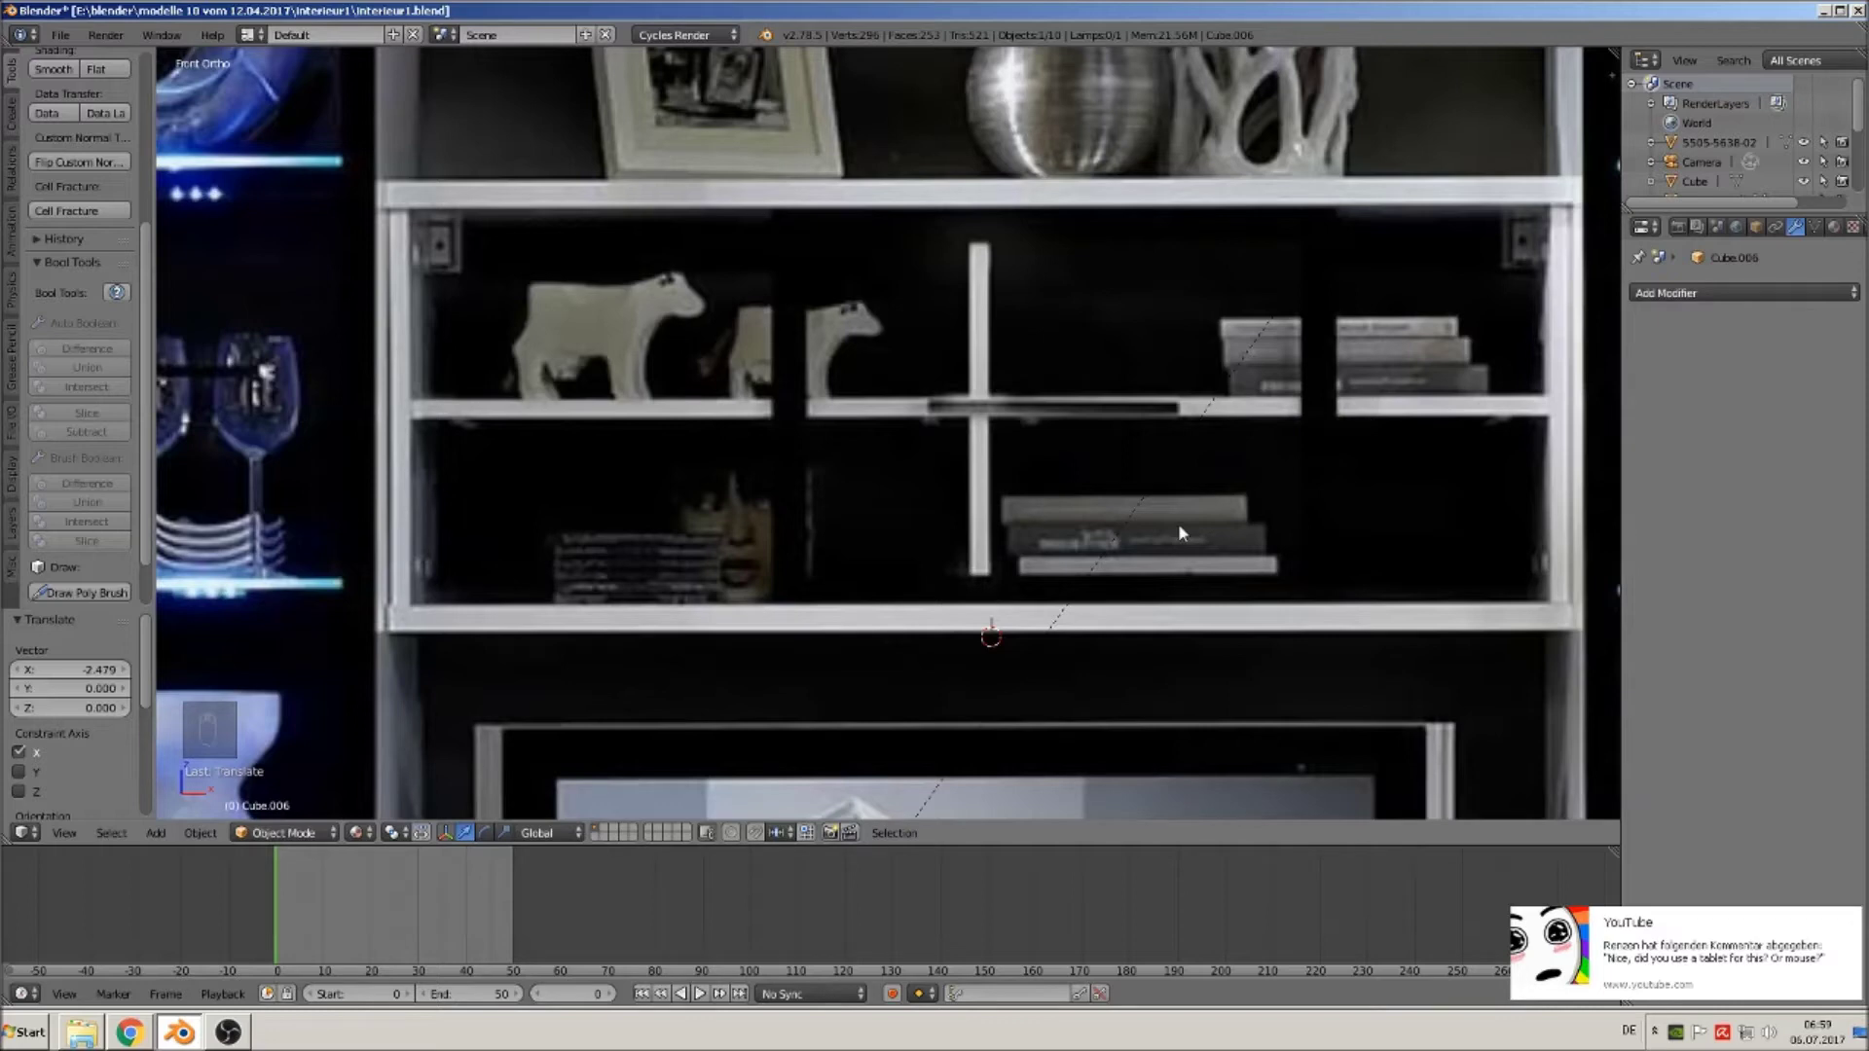
pyautogui.click(961, 410)
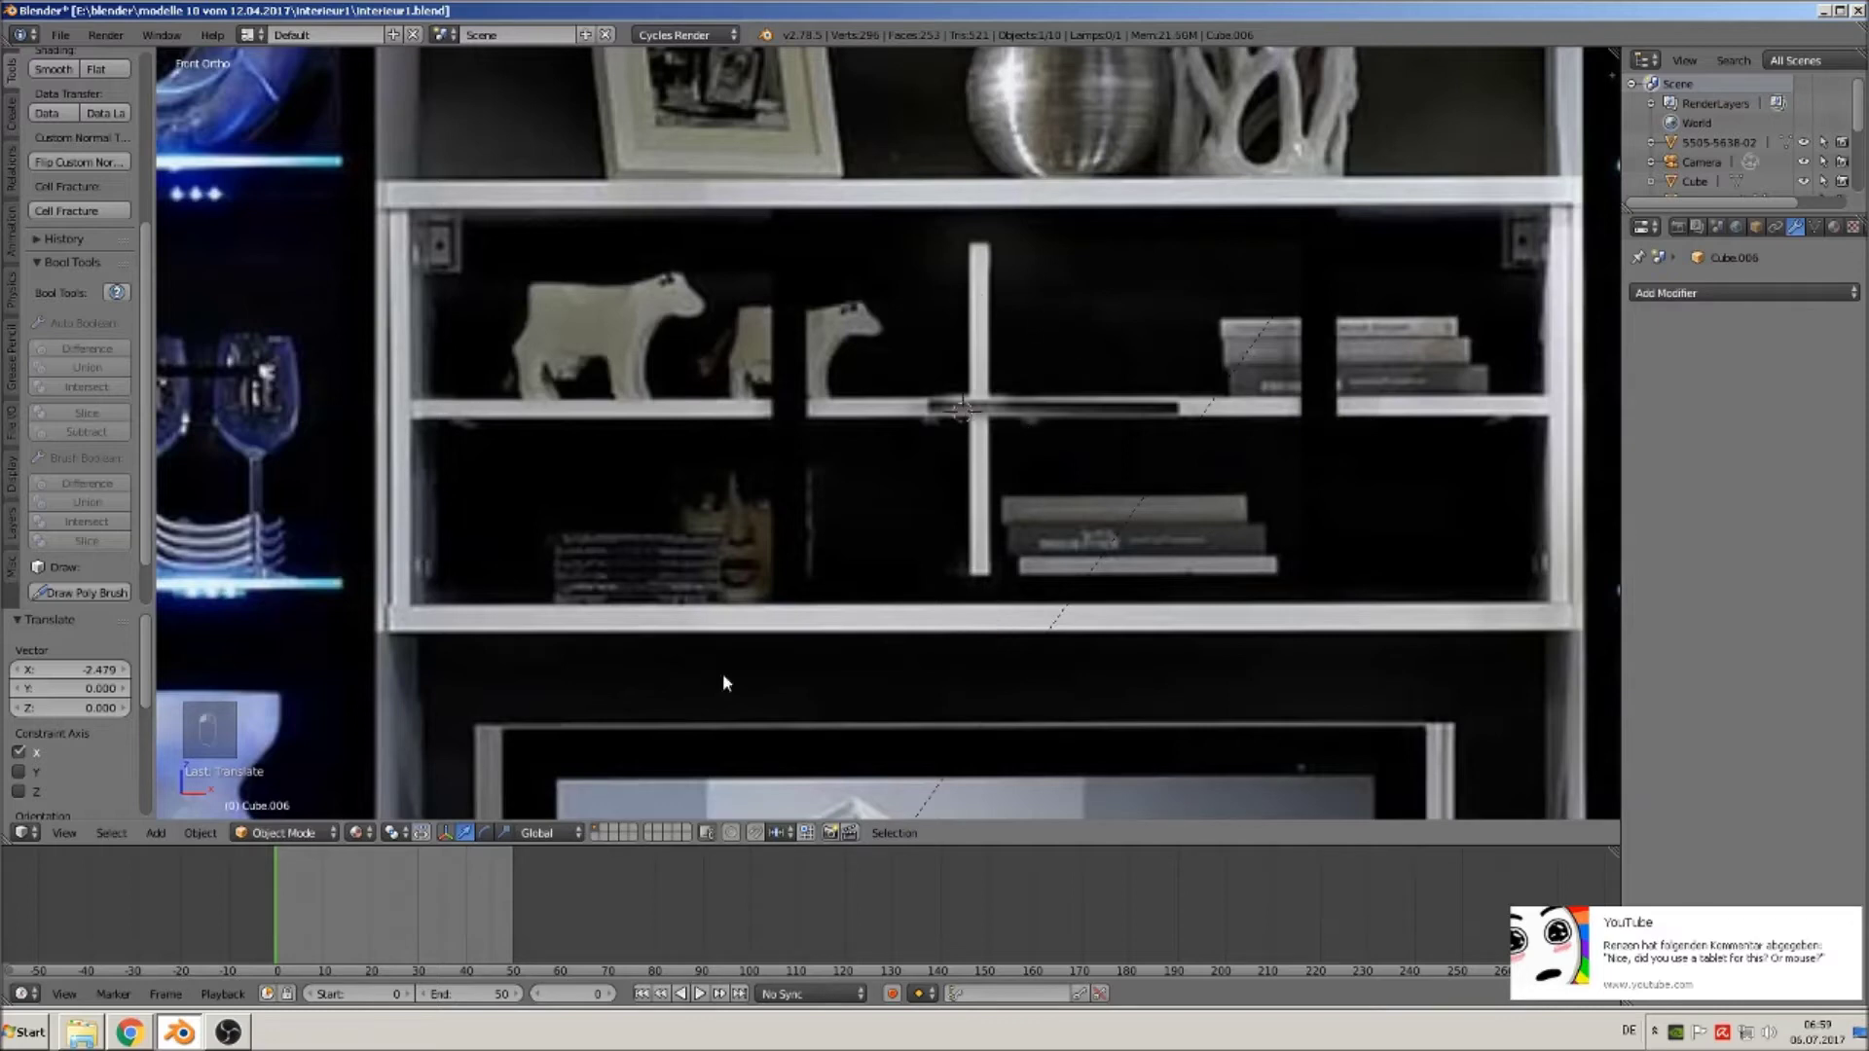
pyautogui.click(155, 832)
pyautogui.click(201, 833)
pyautogui.moveTo(156, 832)
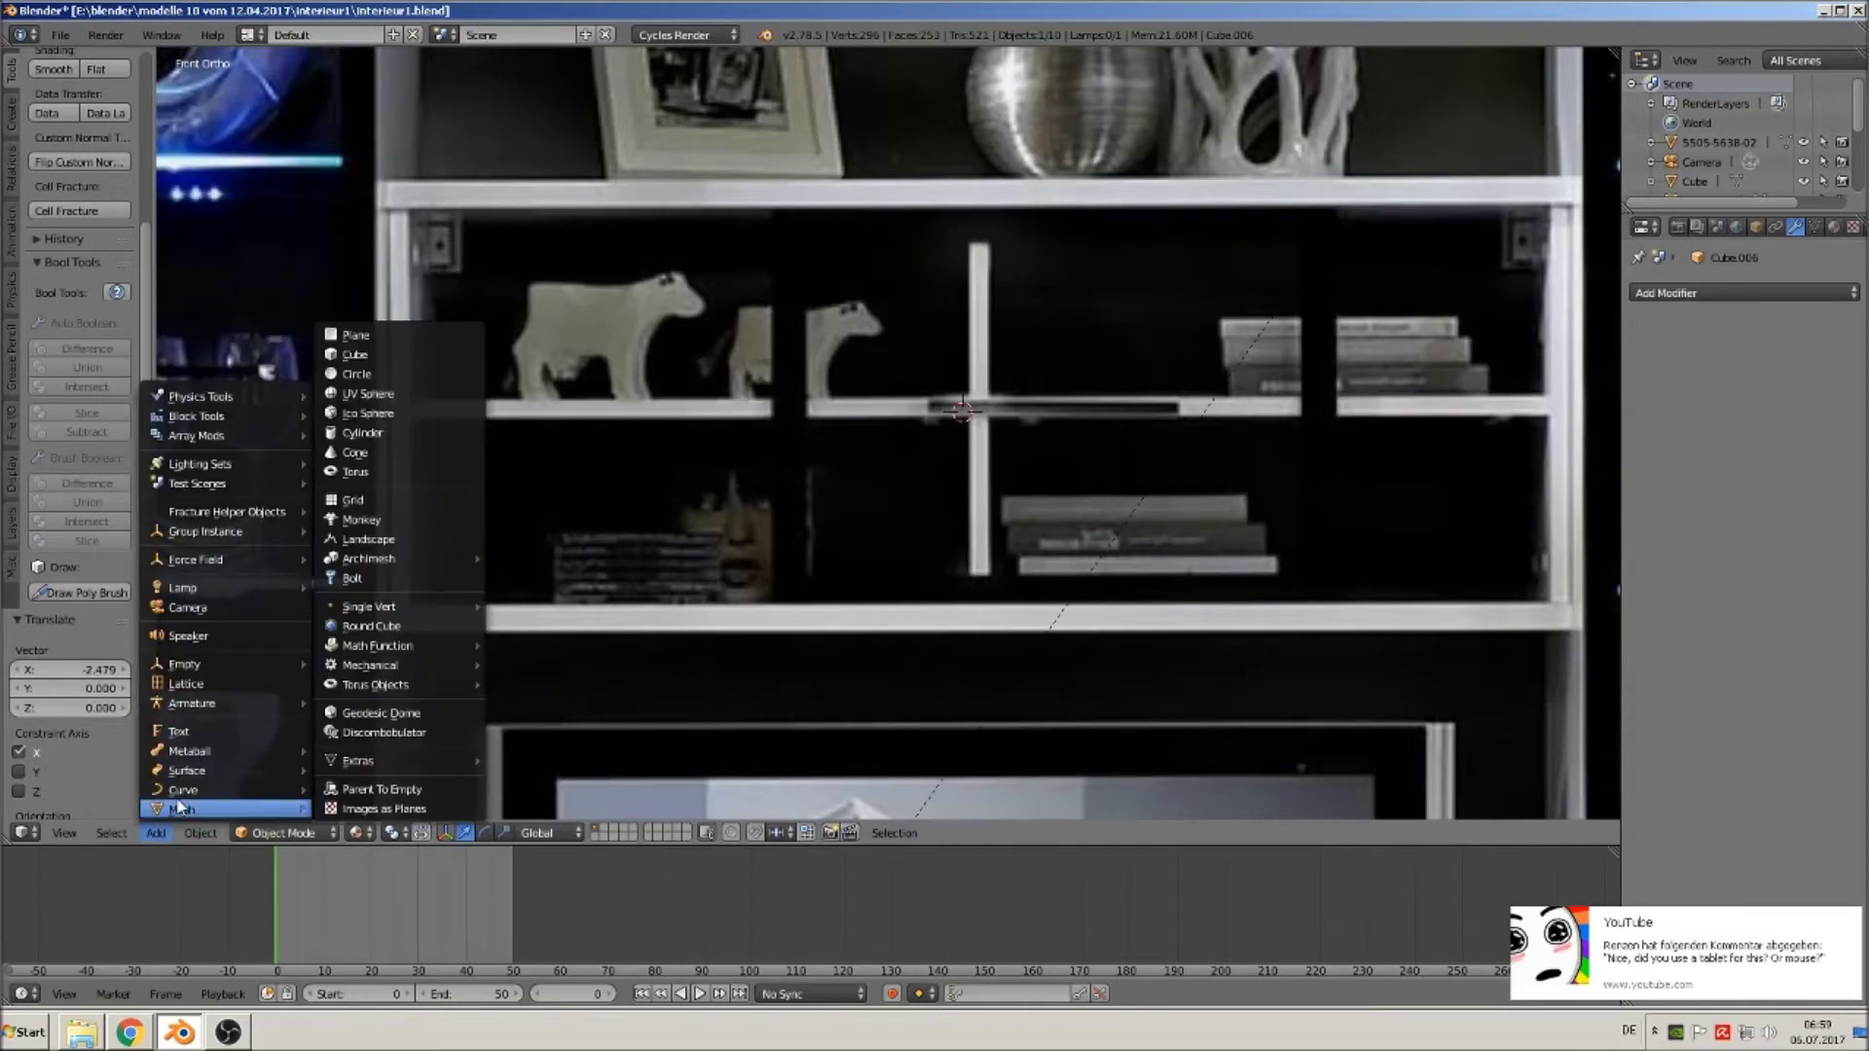
pyautogui.click(354, 355)
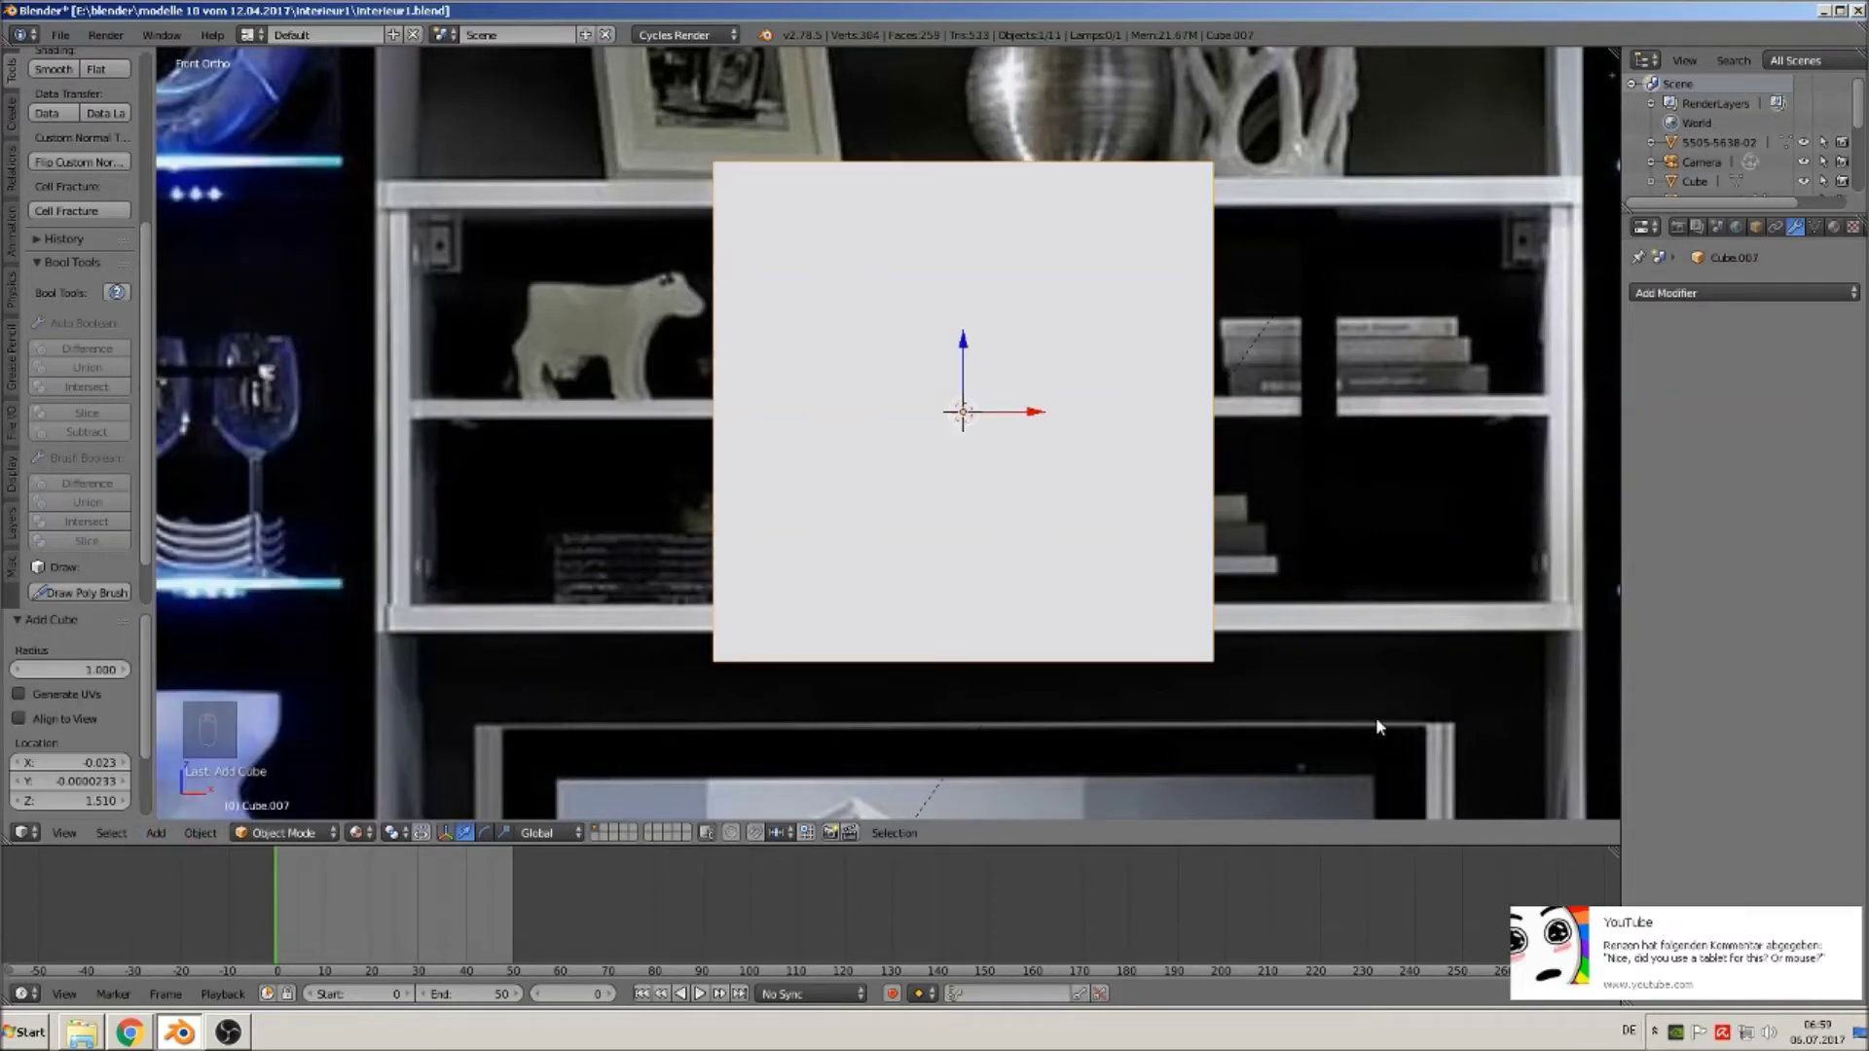
# Scale the cube to 0.804 overall and 2.842 along X, and shift it 0.063 along X to cover the shelf opening.
pyautogui.press('s')
pyautogui.click(1303, 702)
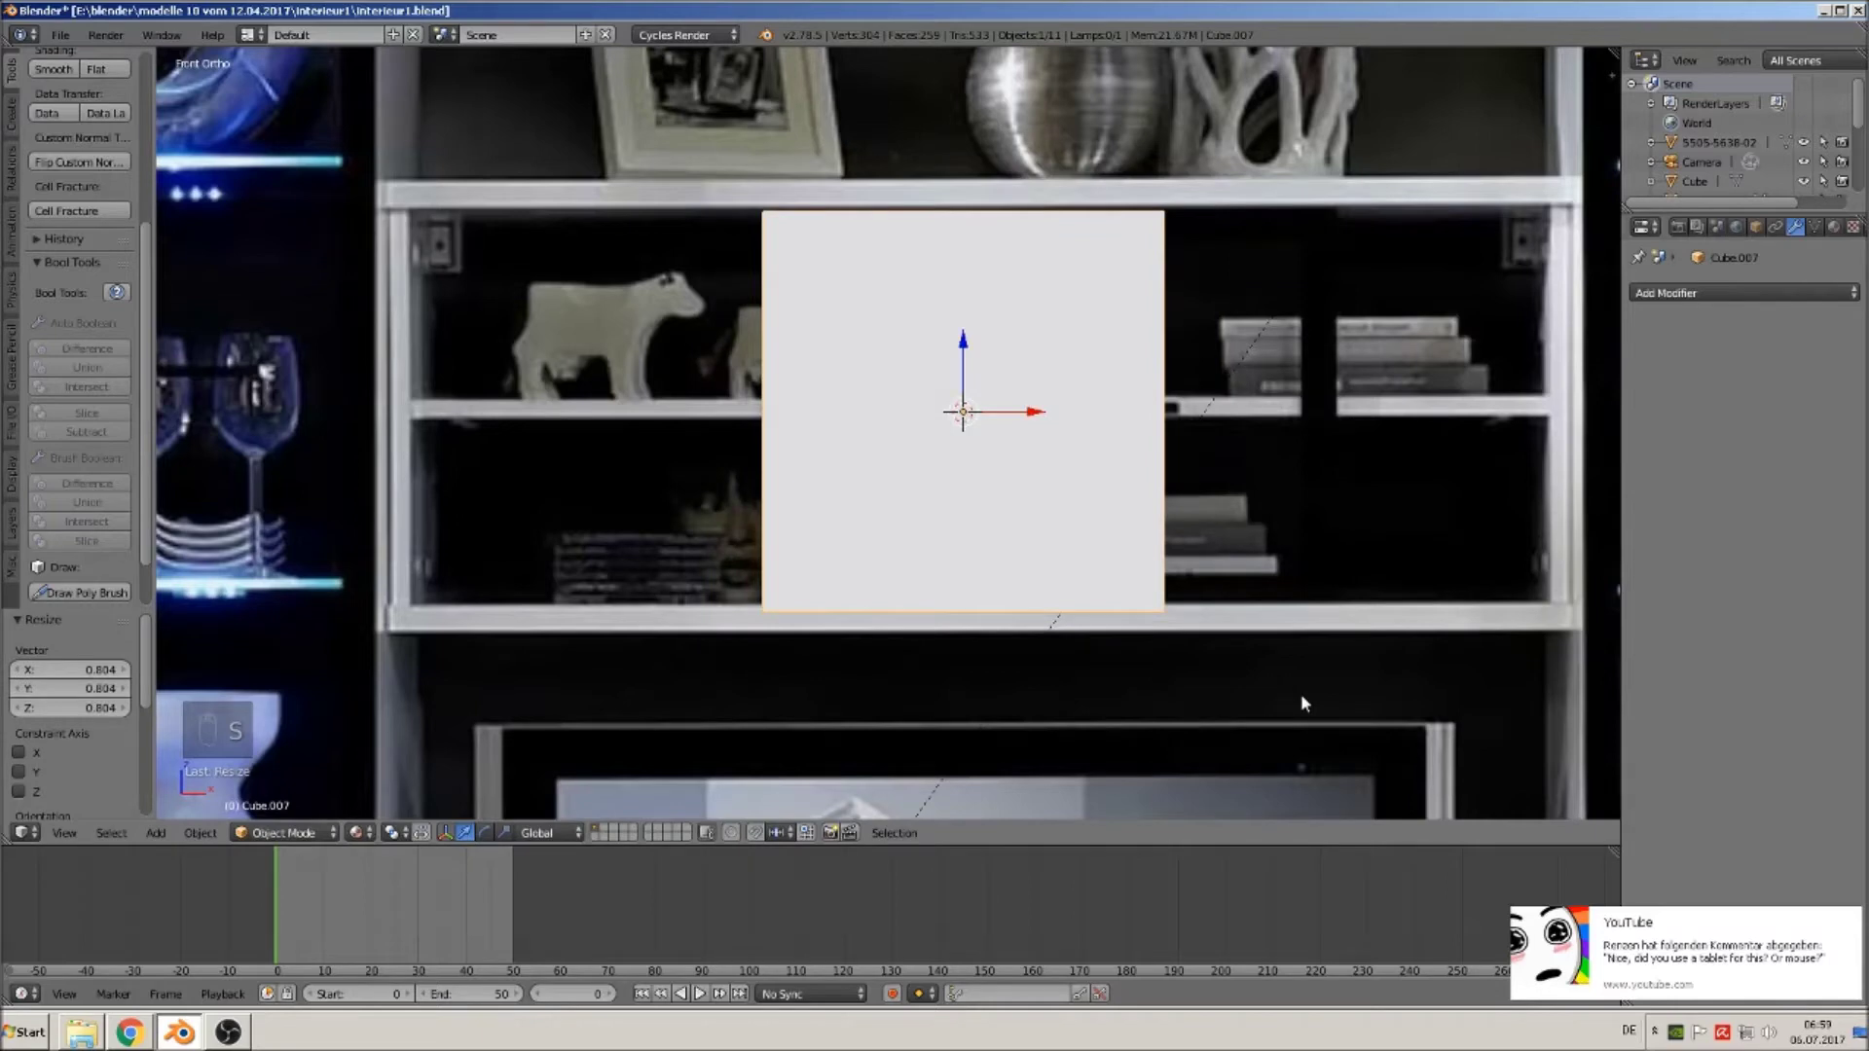
pyautogui.press('s')
pyautogui.press('x')
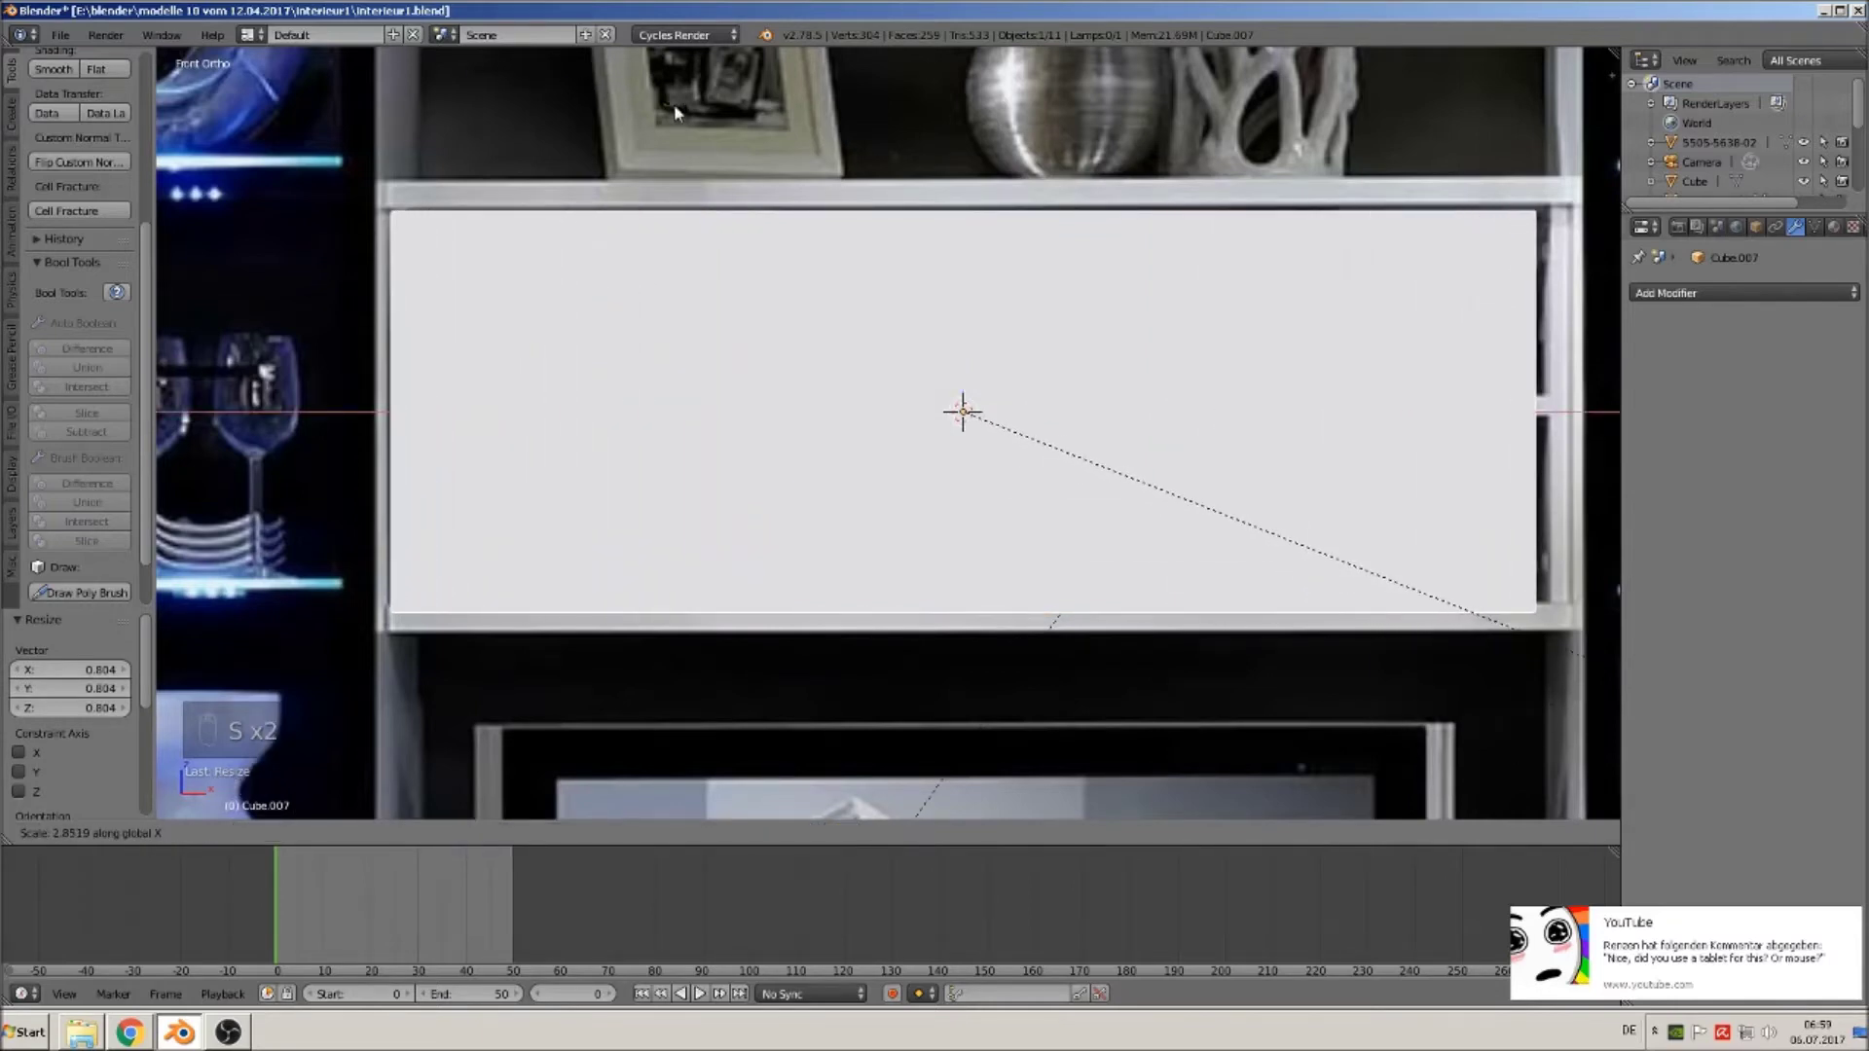
pyautogui.click(667, 104)
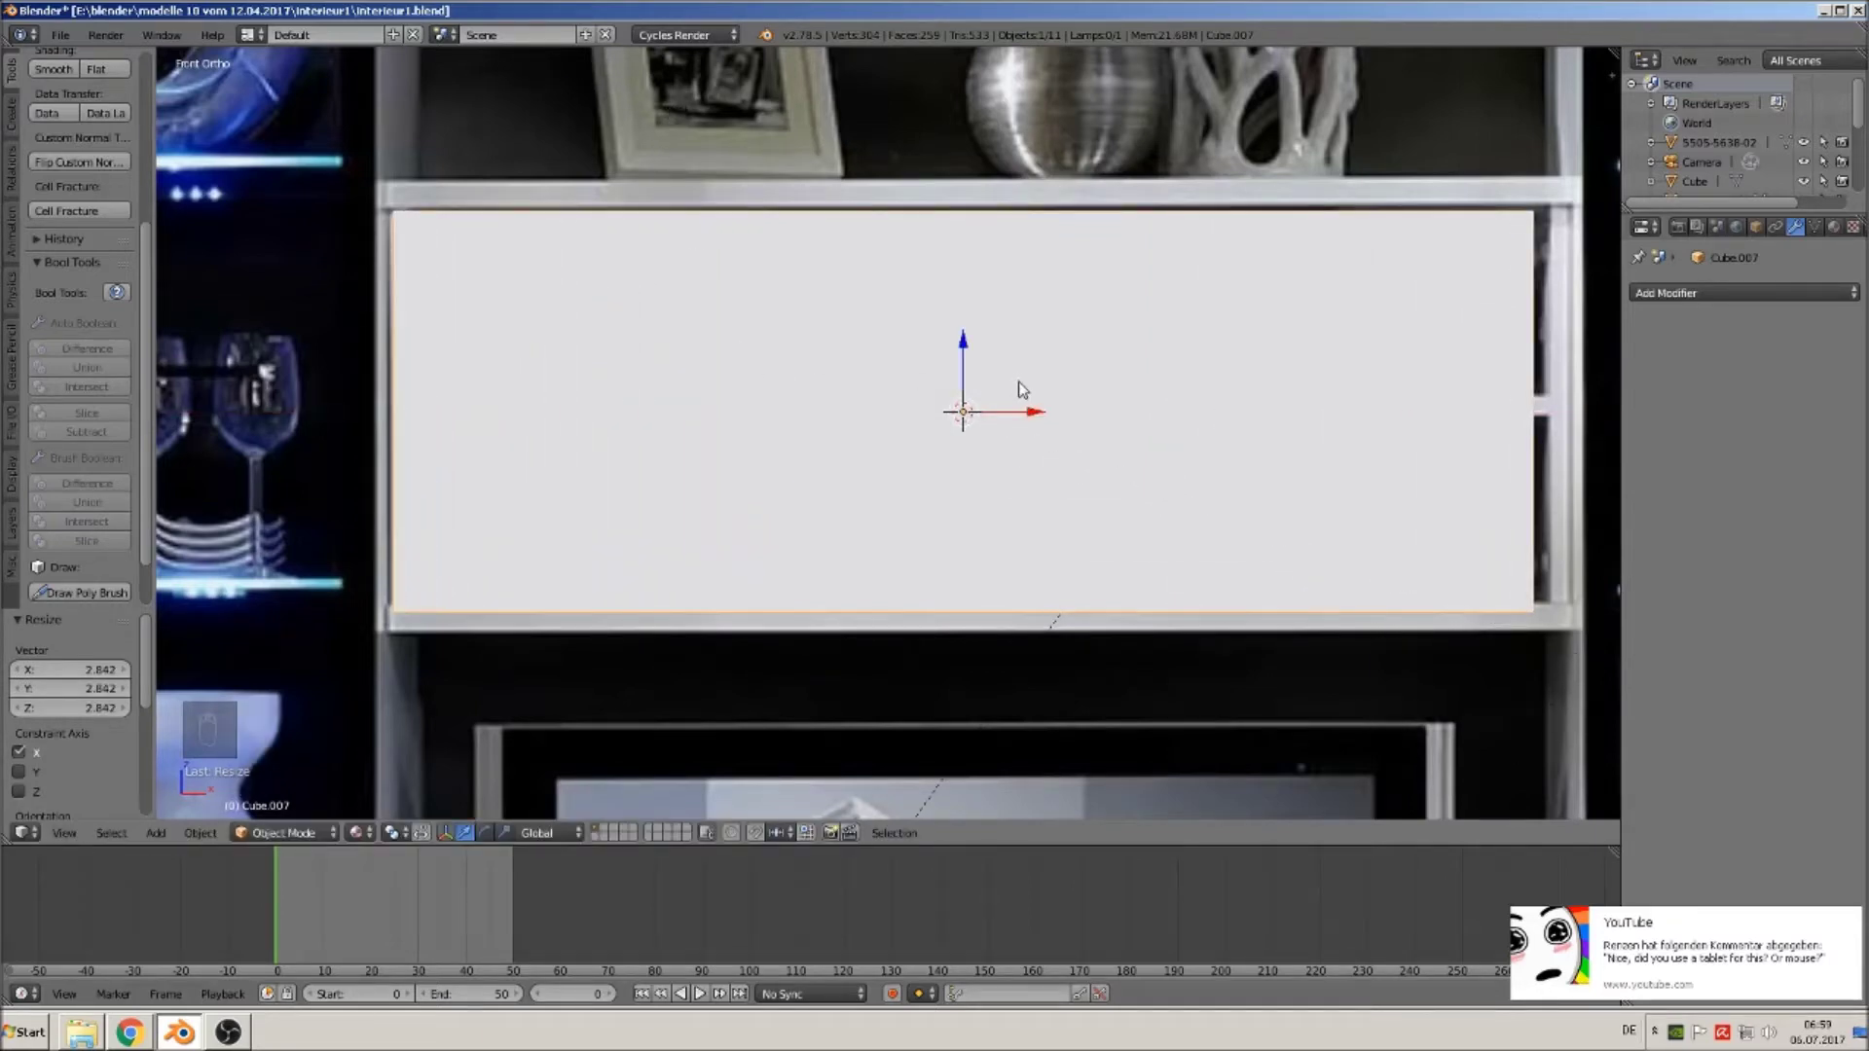
pyautogui.press('g')
pyautogui.press('x')
pyautogui.click(1010, 447)
# Flatten the cube along Y into a thin front panel, moving it -0.995 along Y and scaling it again to 0.483.
pyautogui.moveTo(1010, 447); pyautogui.dragTo(926, 333, button='middle')
pyautogui.press('s')
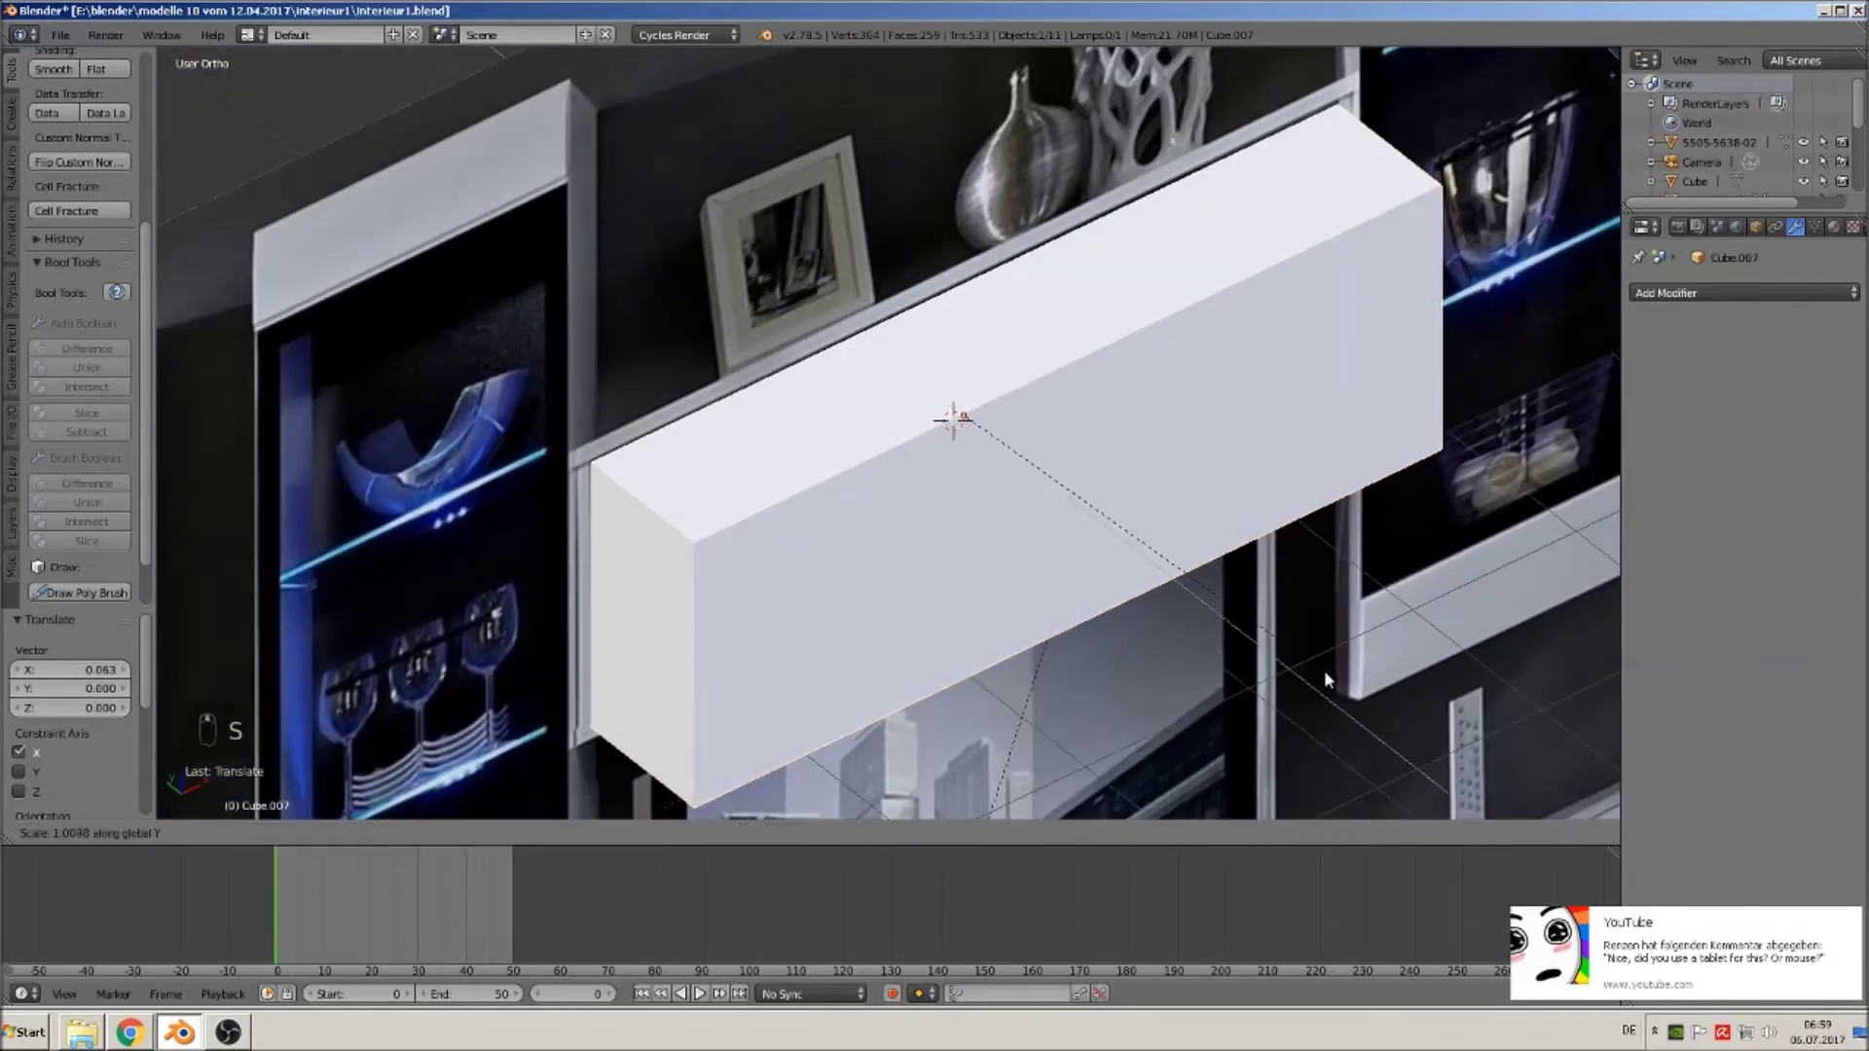
pyautogui.press('y')
pyautogui.moveTo(927, 390); pyautogui.dragTo(1045, 516)
pyautogui.press('s')
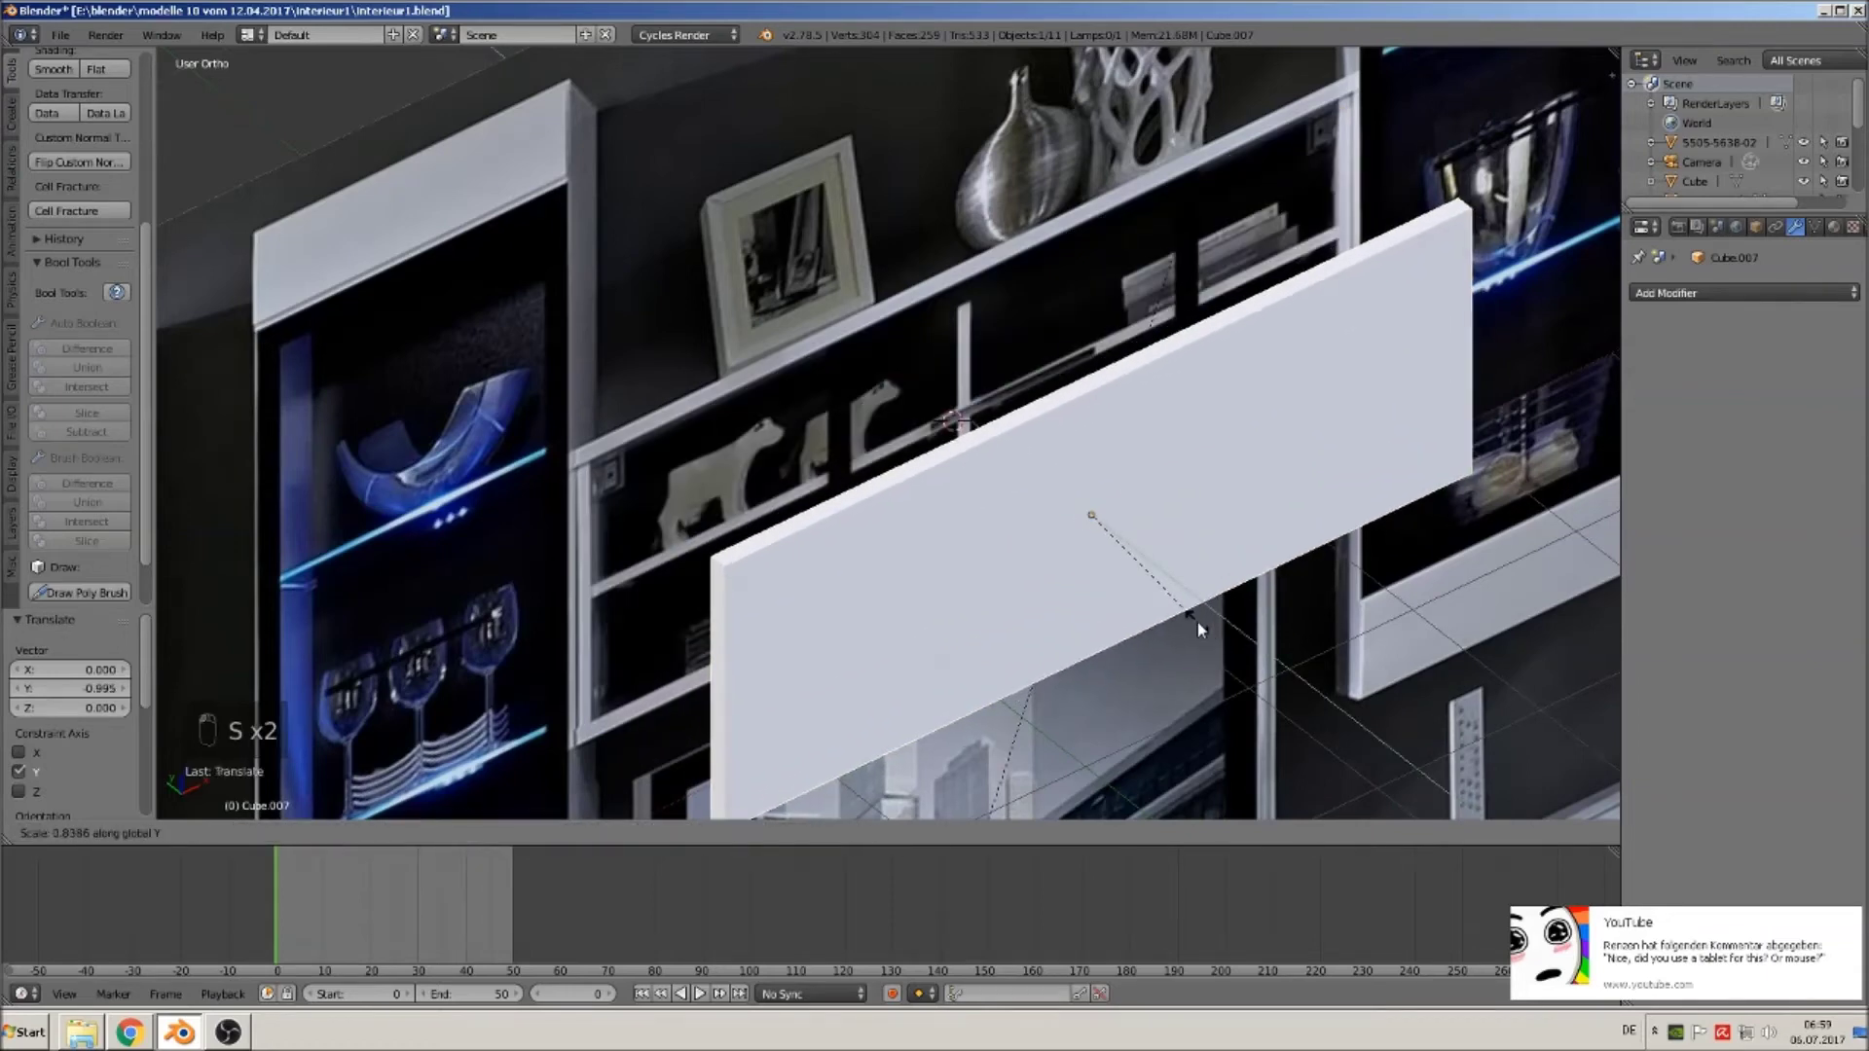
pyautogui.click(1153, 574)
pyautogui.moveTo(1169, 611); pyautogui.dragTo(926, 456, button='middle')
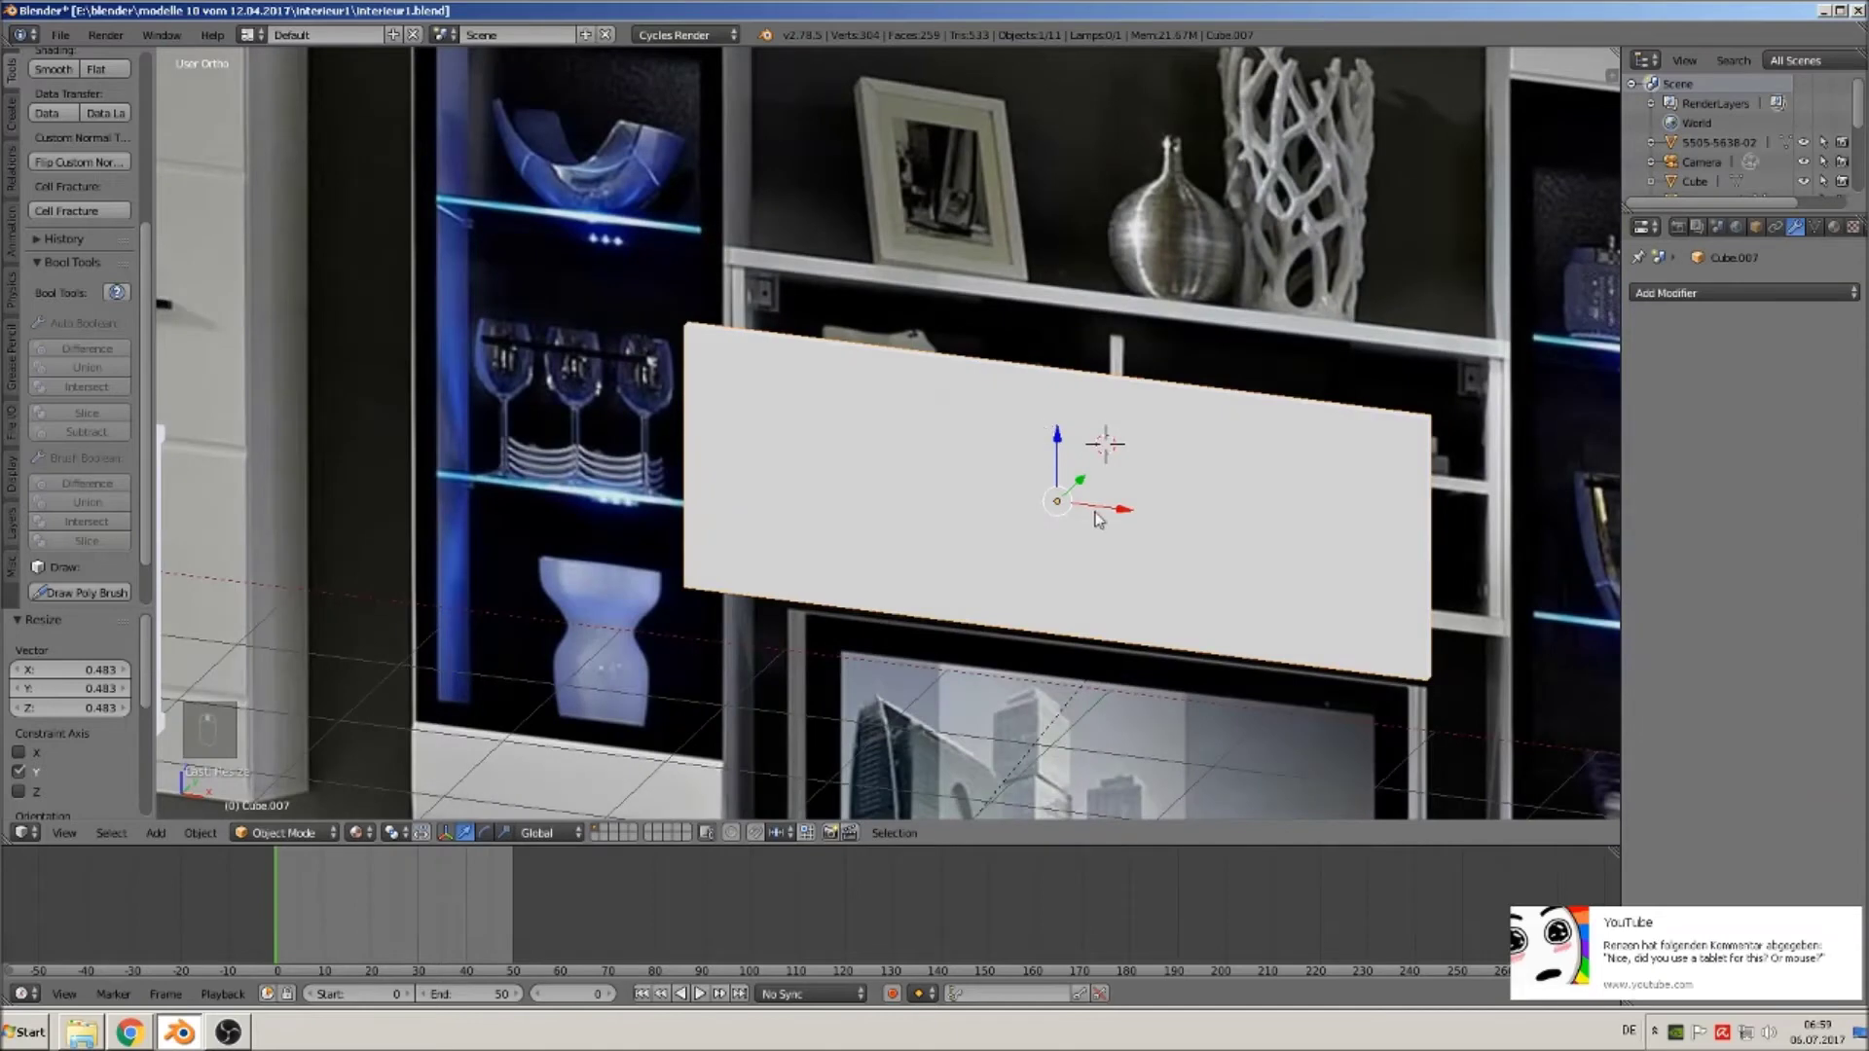
# In front view, move the thin panel about -6.920 along X so it lines up with the modelled shelf unit.
pyautogui.press('KP_1')
pyautogui.scroll(-6, 1109, 517)
pyautogui.moveTo(1011, 468); pyautogui.dragTo(617, 486)
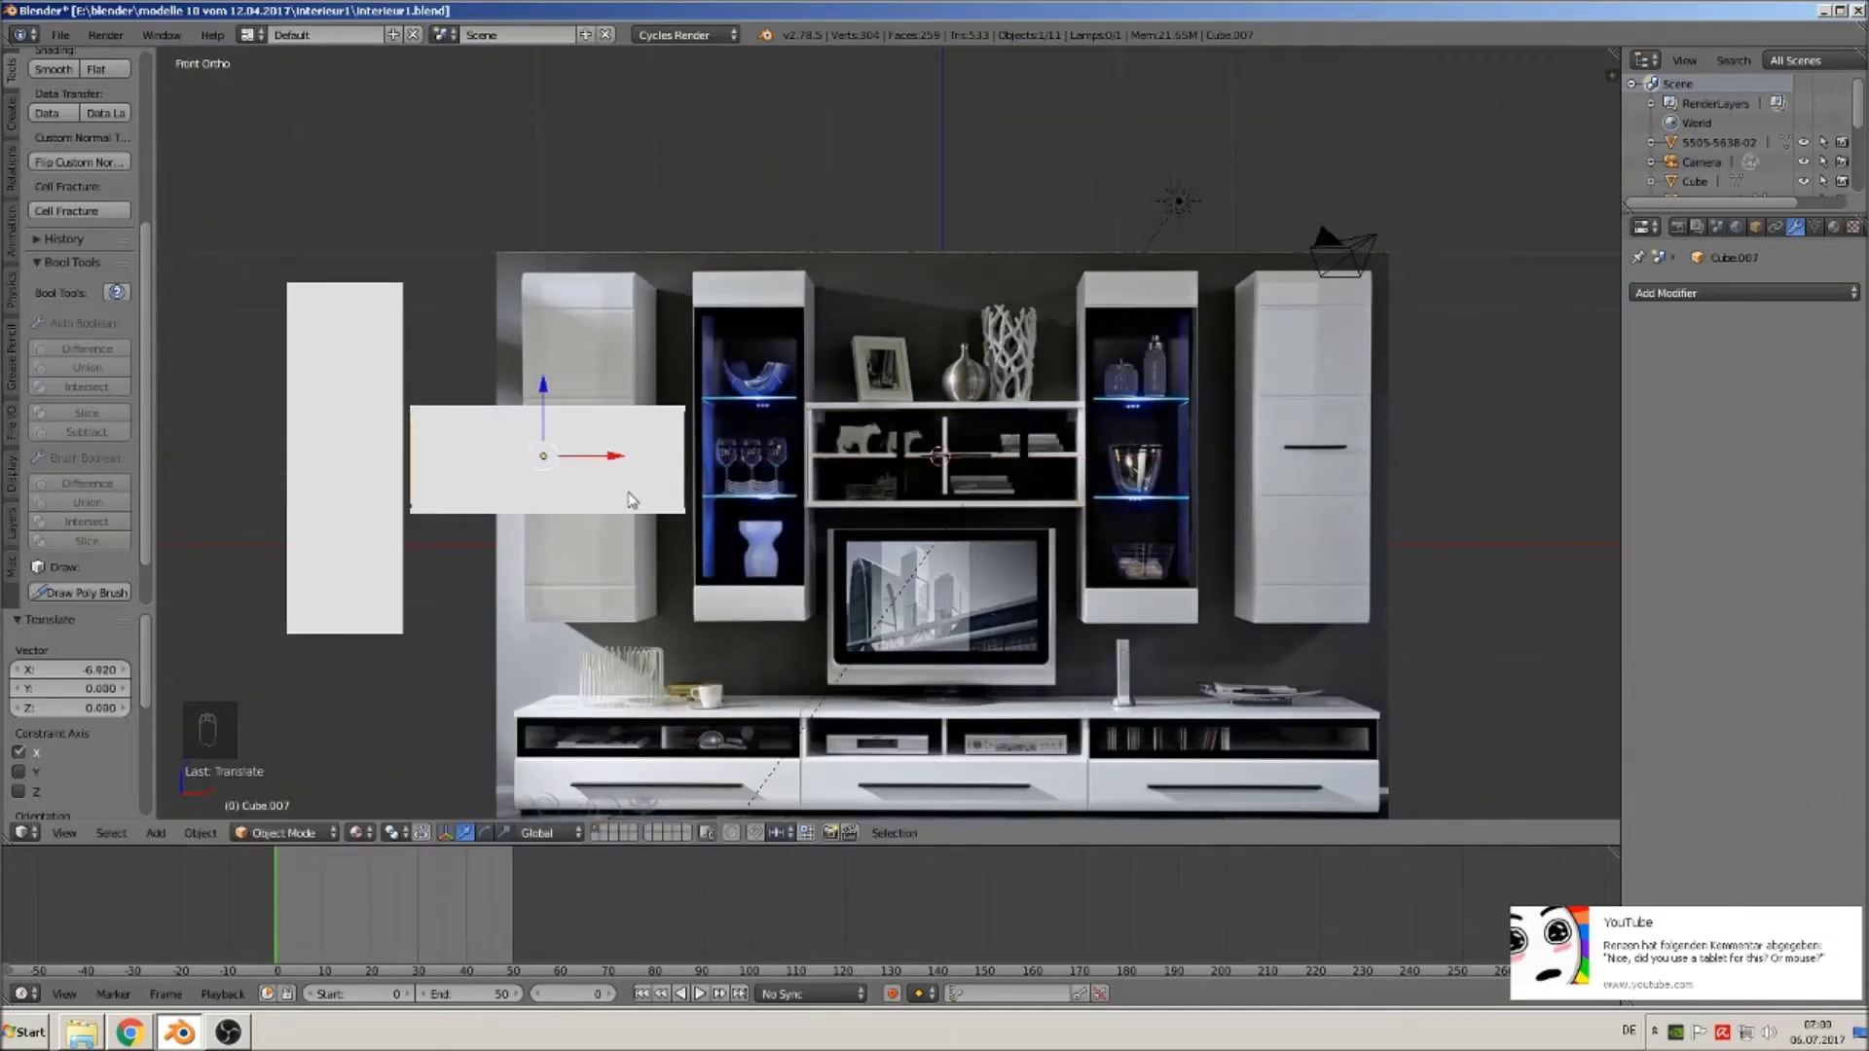
# Clear the selection and save the Blender file.
pyautogui.scroll(2, 617, 487)
pyautogui.press('a')
pyautogui.click(45, 34)
pyautogui.click(66, 183)
# Place the 3D cursor between the picture frame and the vase above the shelf and add a cube there.
pyautogui.scroll(2, 849, 497)
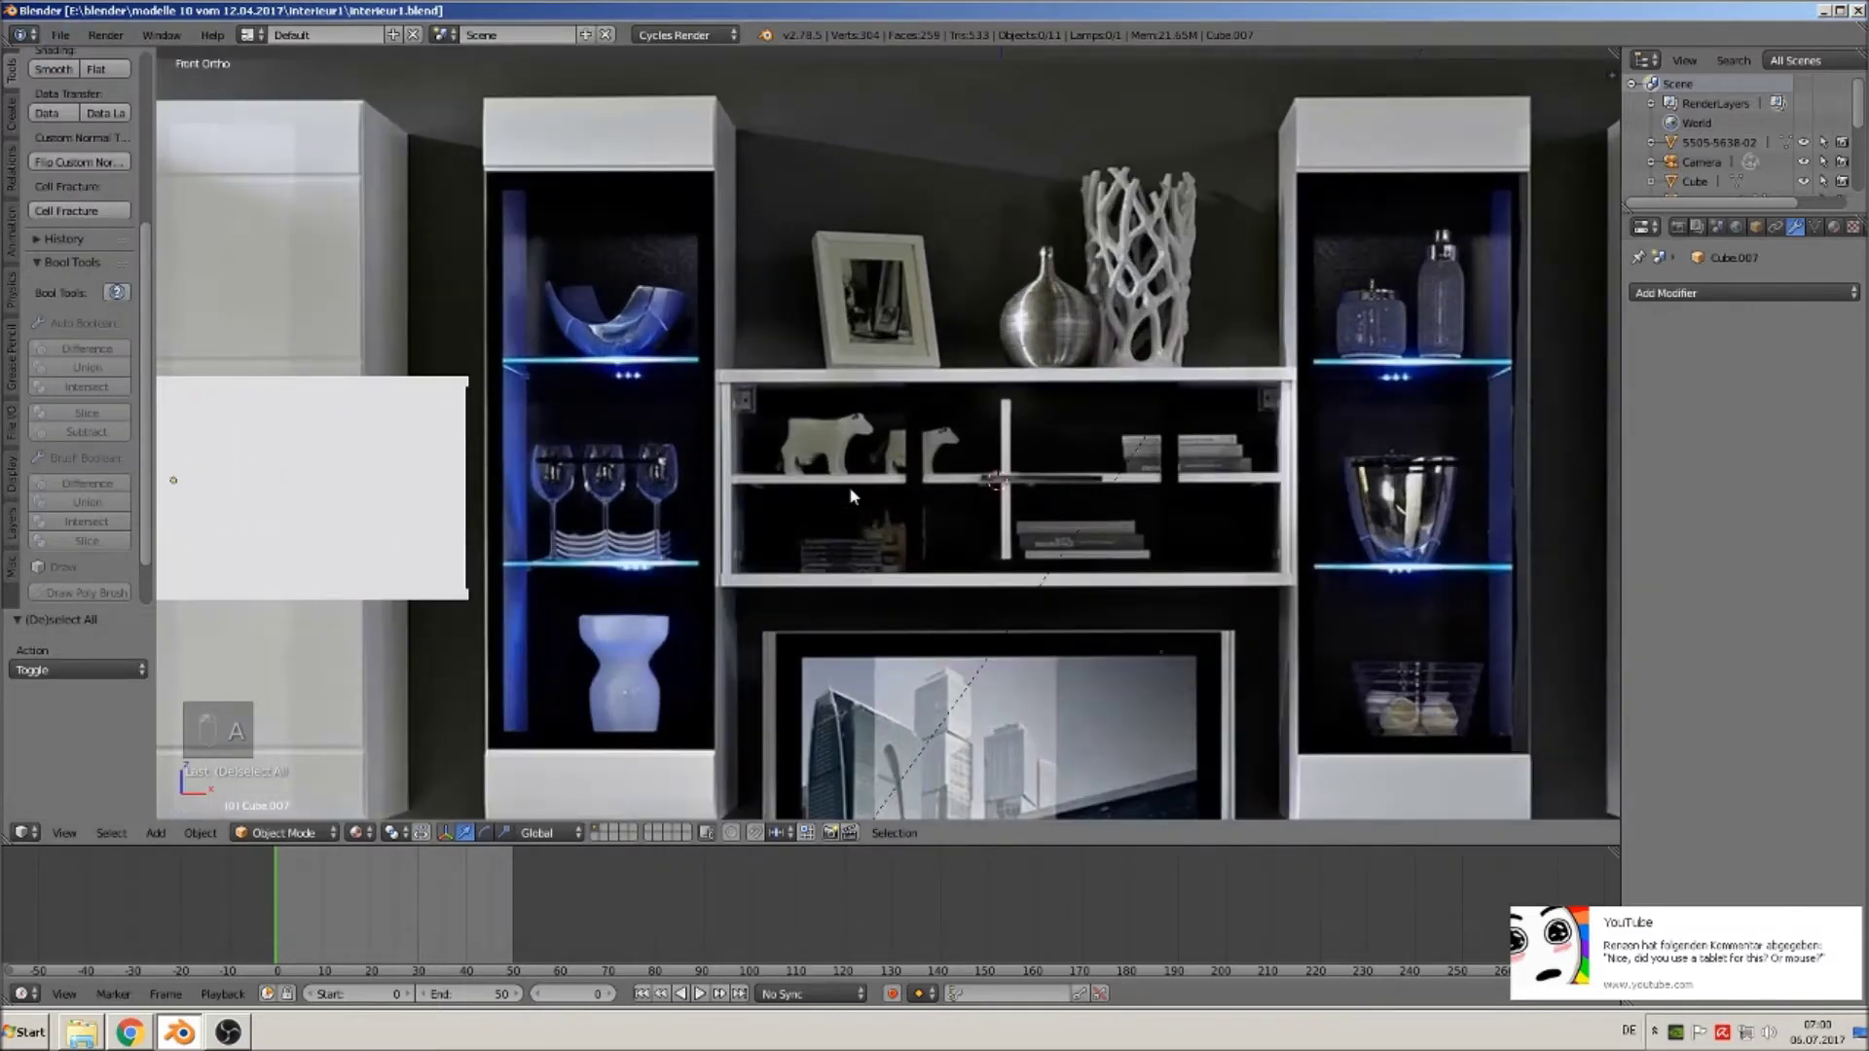
pyautogui.scroll(-4, 1066, 484)
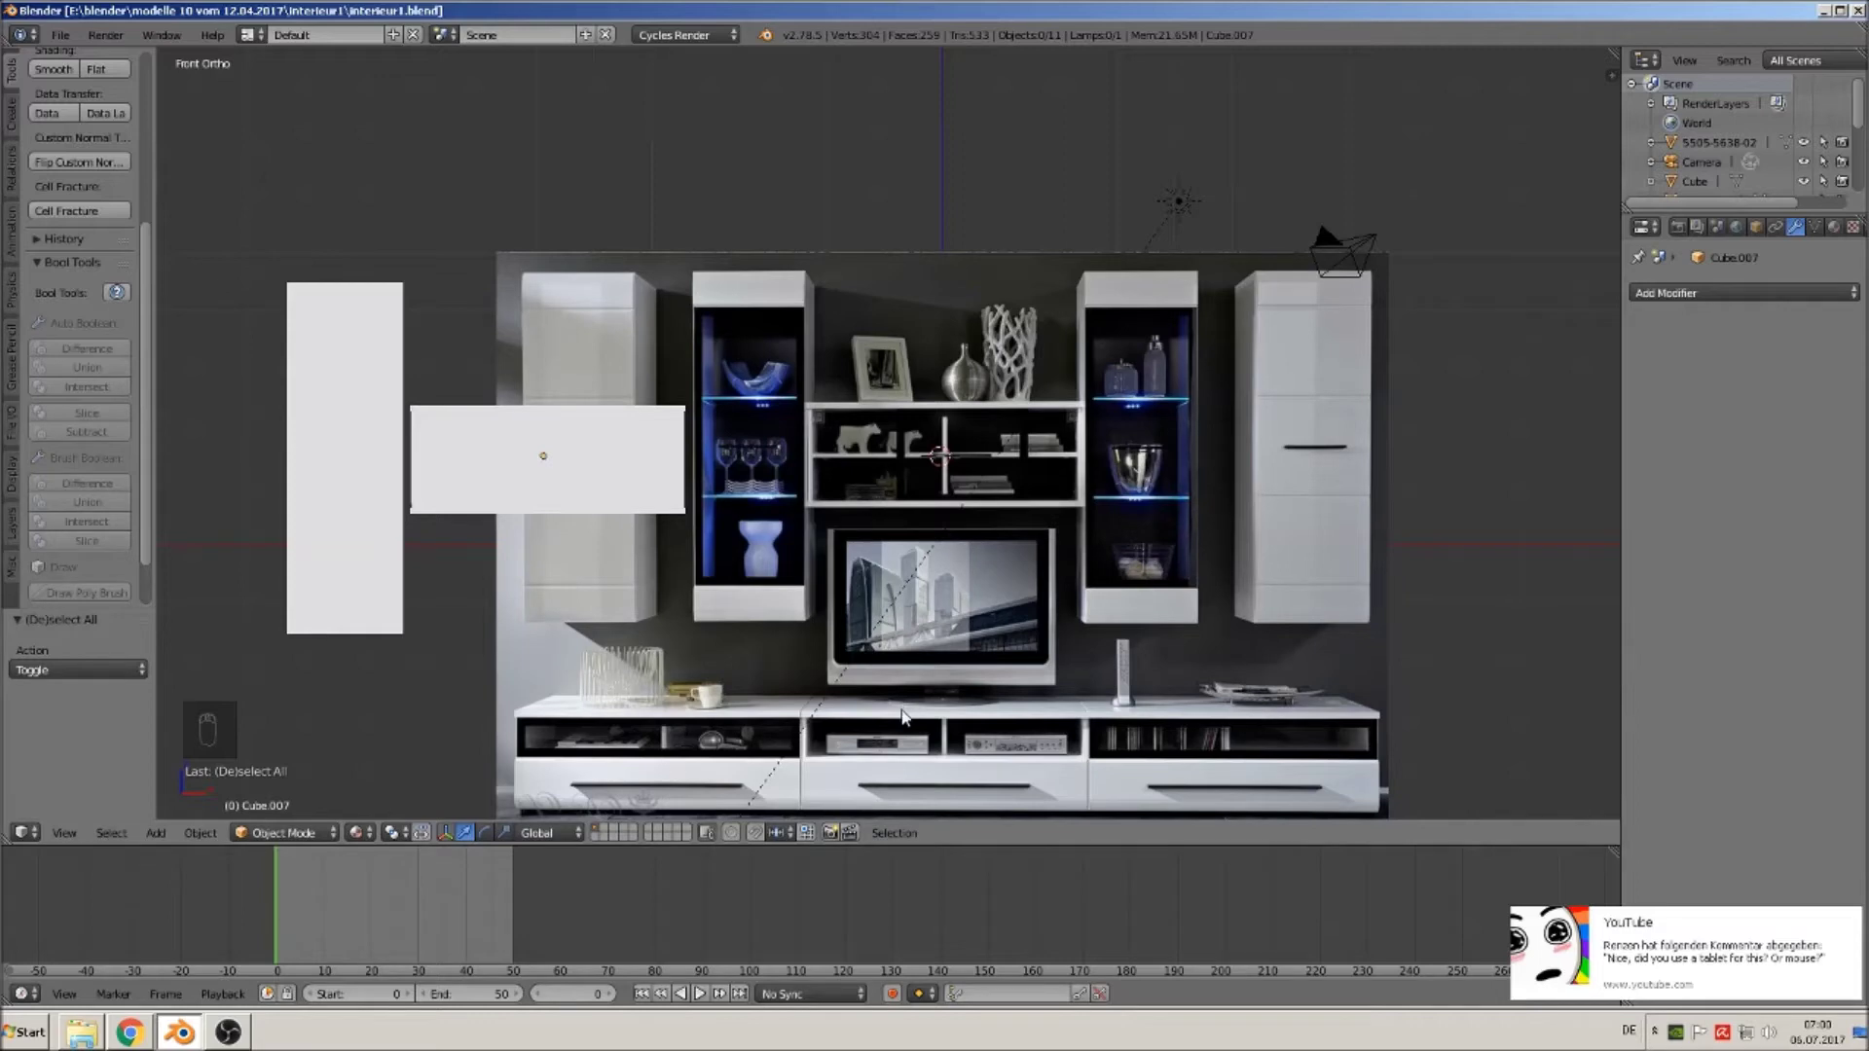
pyautogui.scroll(2, 941, 532)
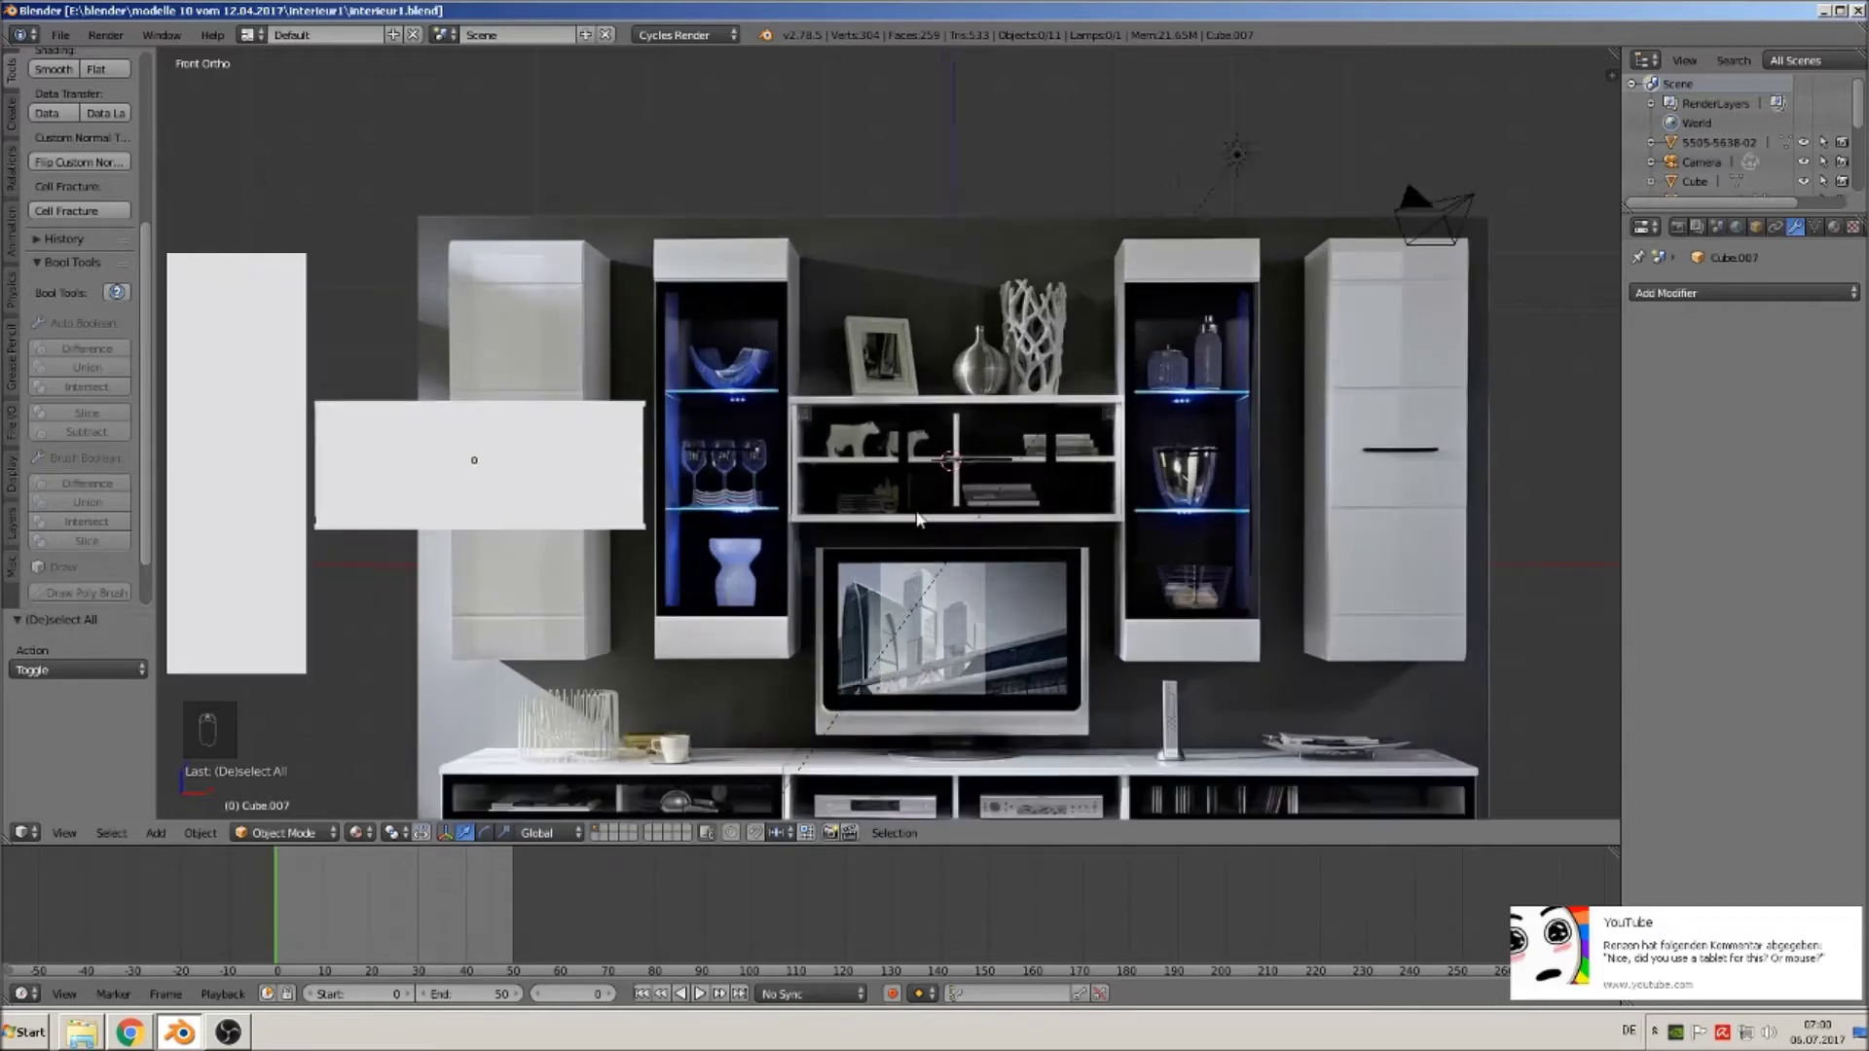
pyautogui.scroll(-3, 868, 506)
pyautogui.scroll(6, 867, 507)
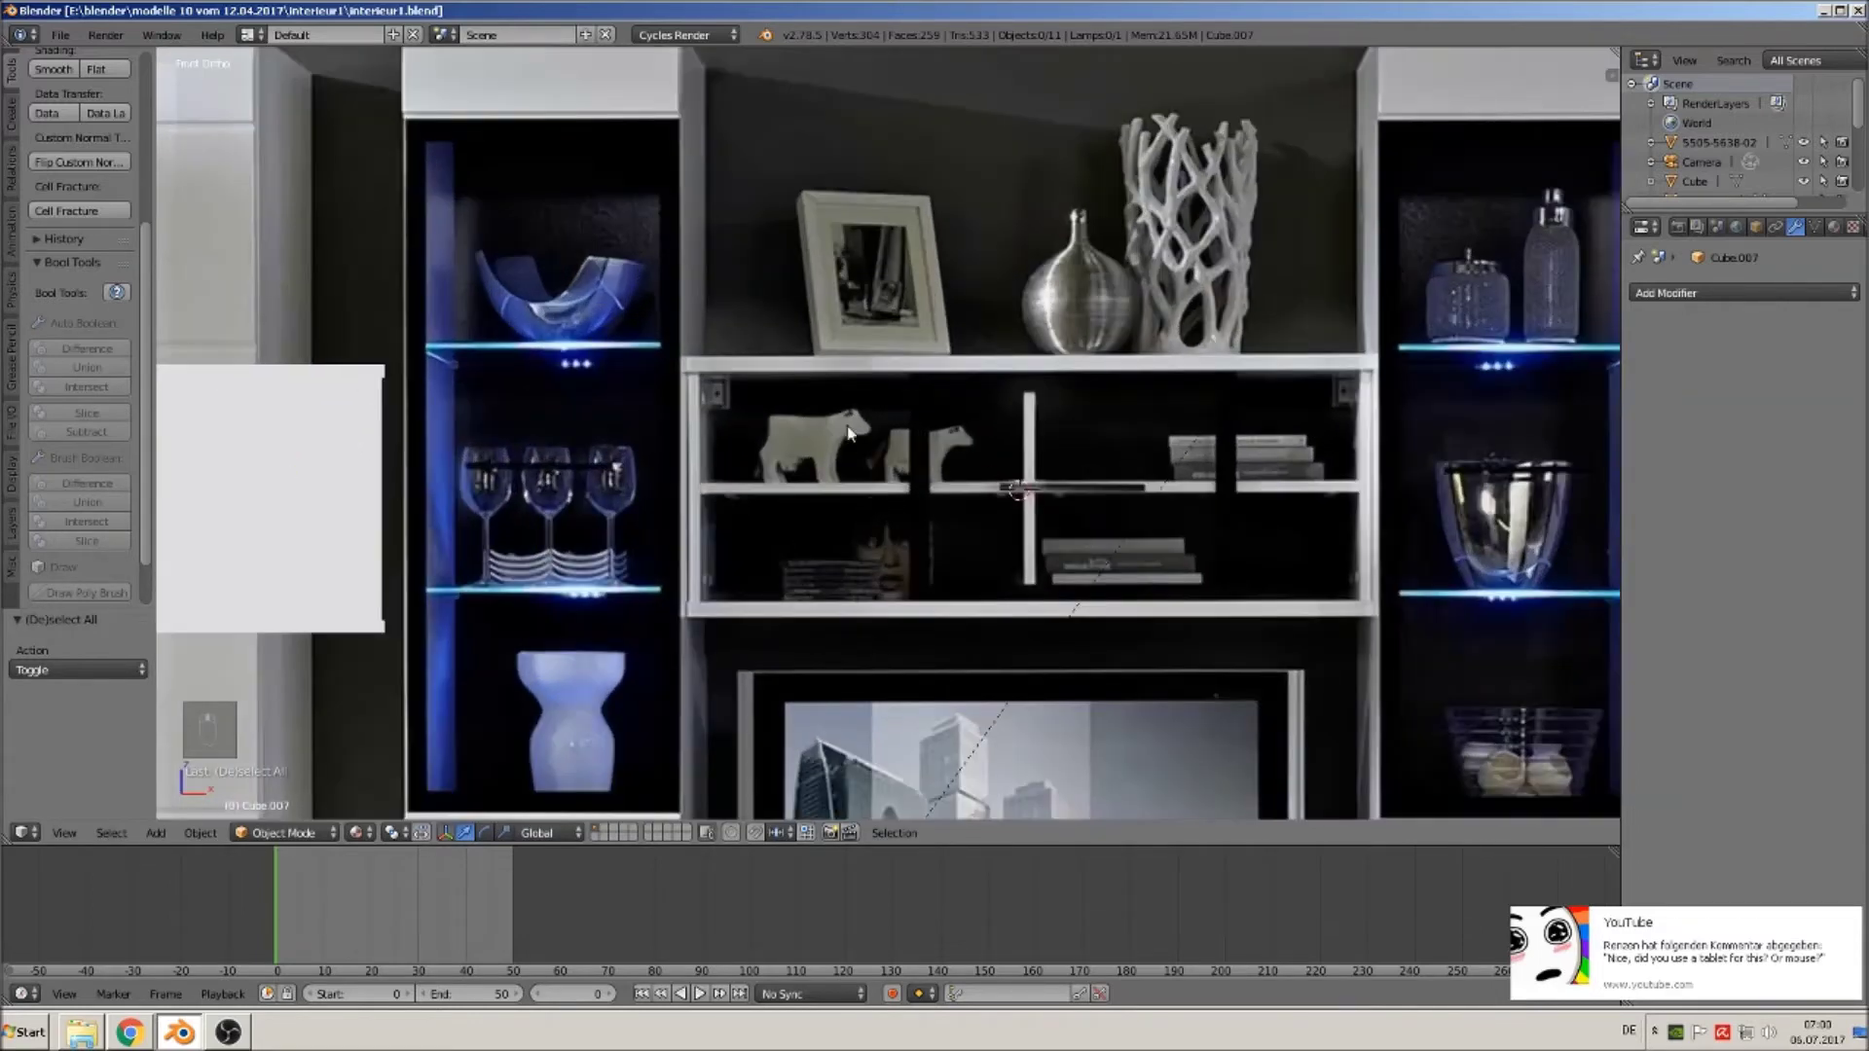
pyautogui.scroll(2, 847, 394)
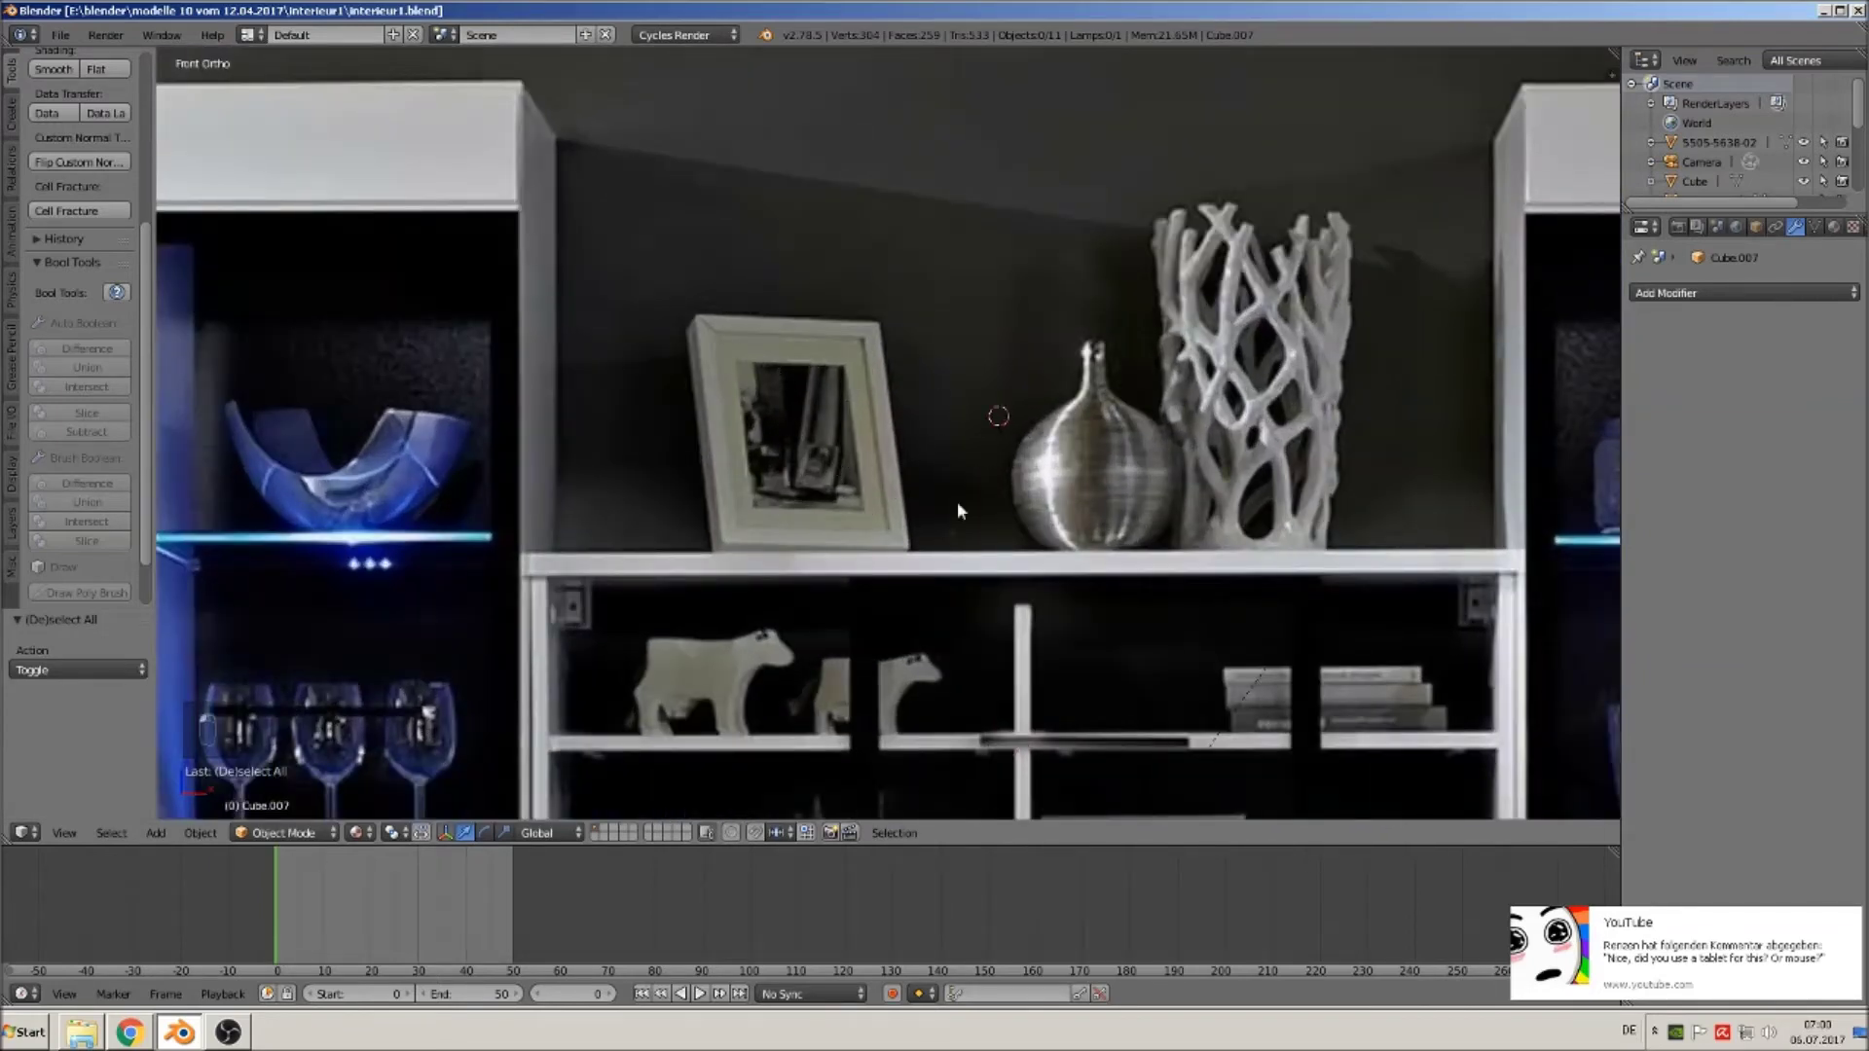
pyautogui.click(156, 832)
pyautogui.moveTo(180, 809)
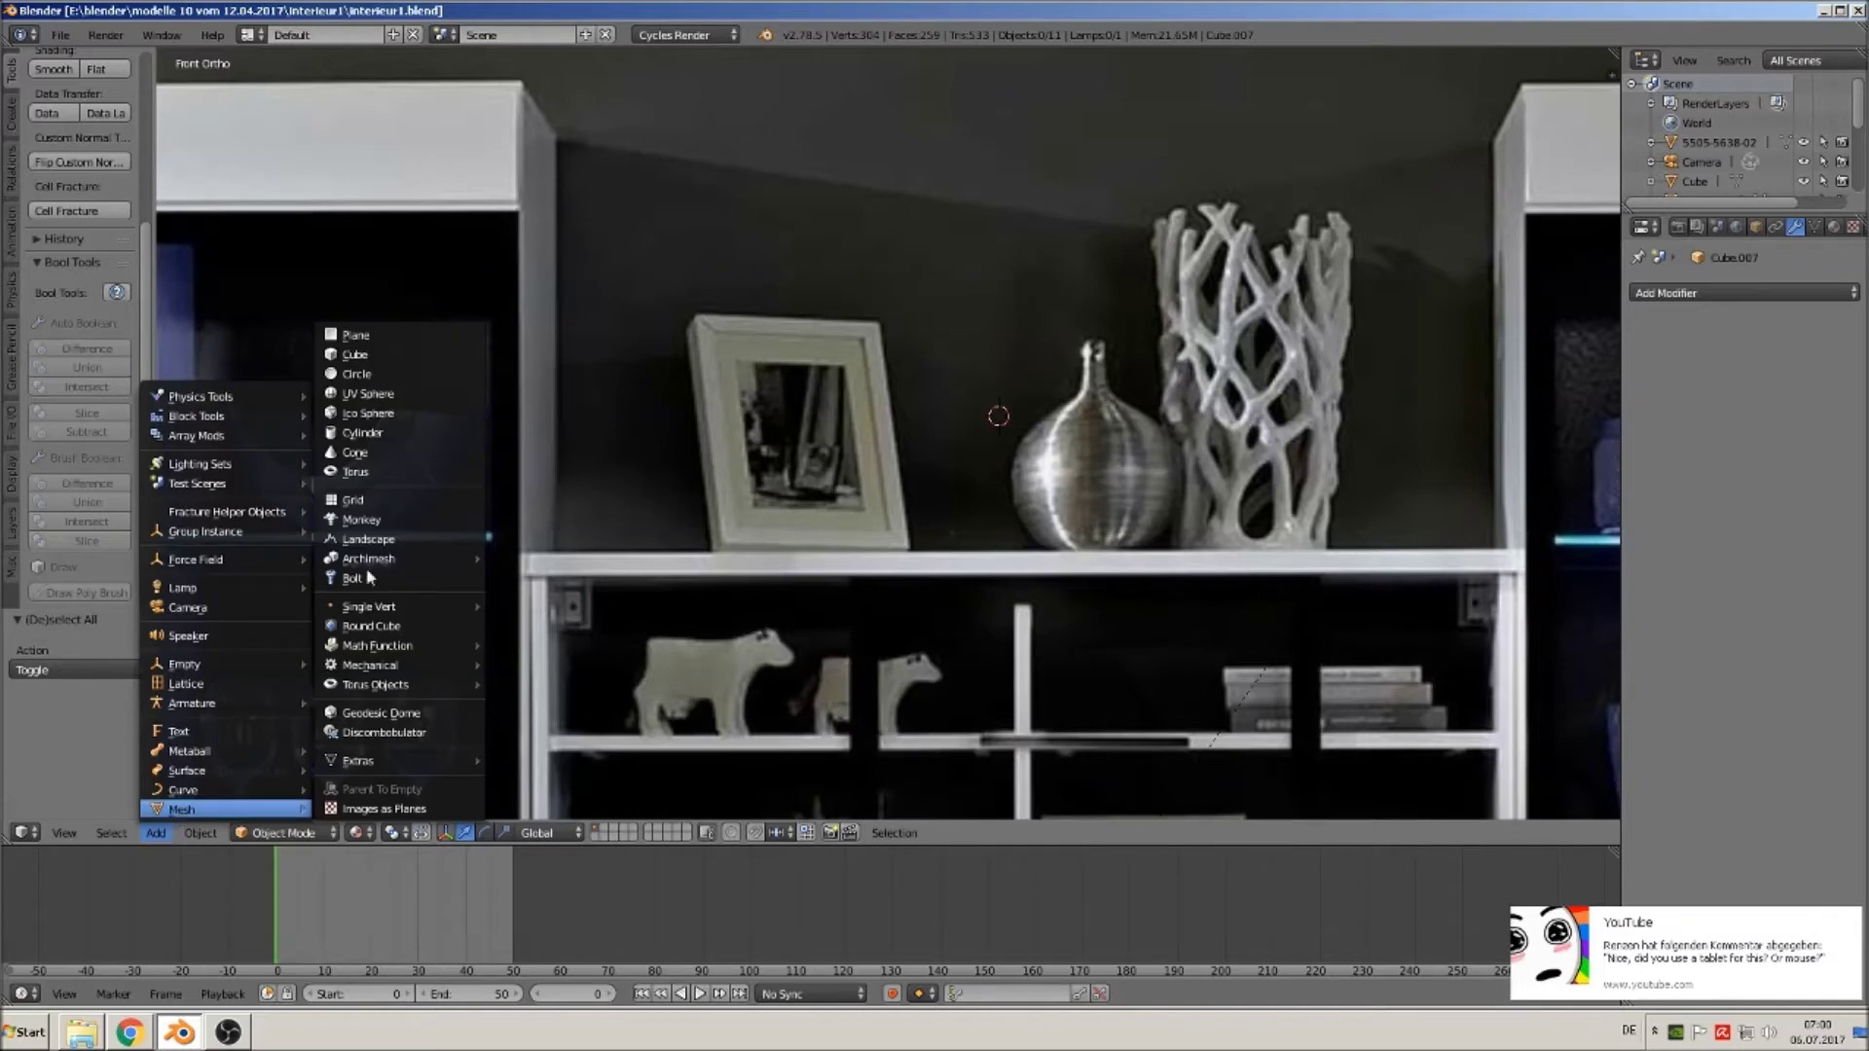
pyautogui.click(354, 355)
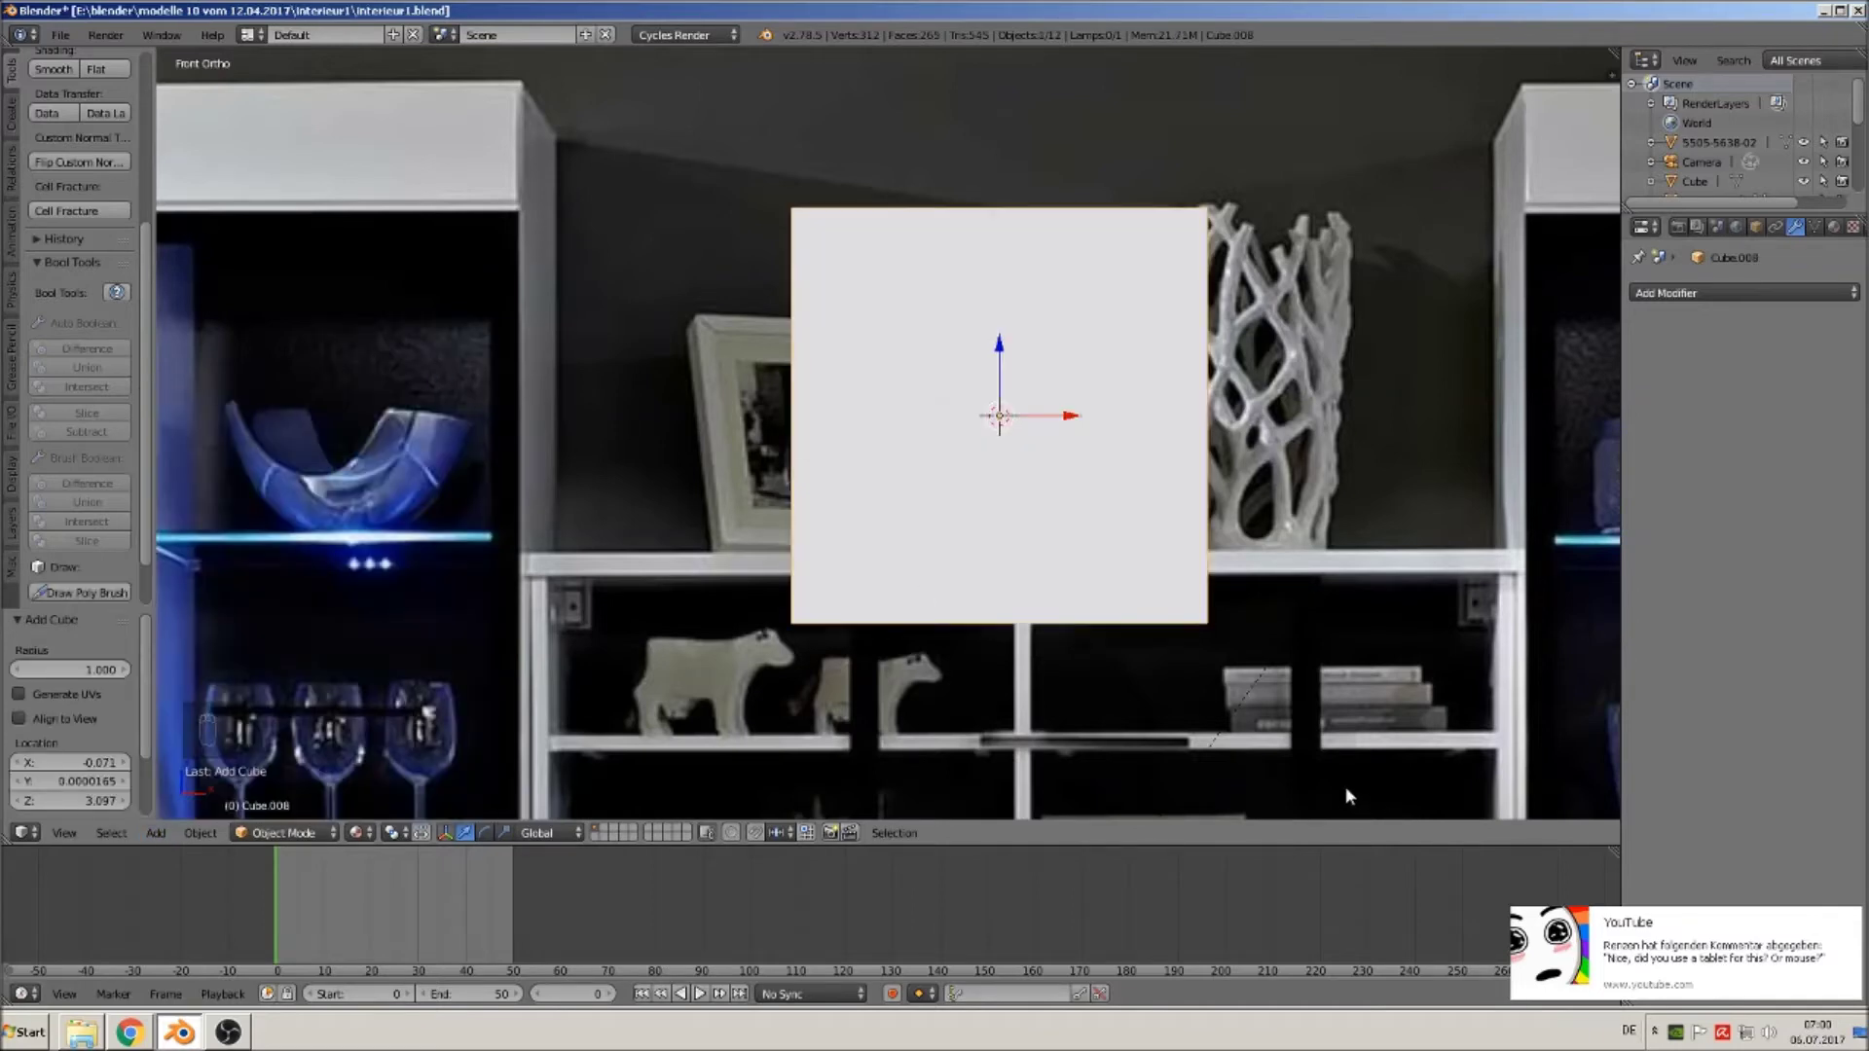
# Scale the new cube to 0.417, stretch it along Z to picture-frame height, and move it -0.075 along Z onto the shelf.
pyautogui.press('s')
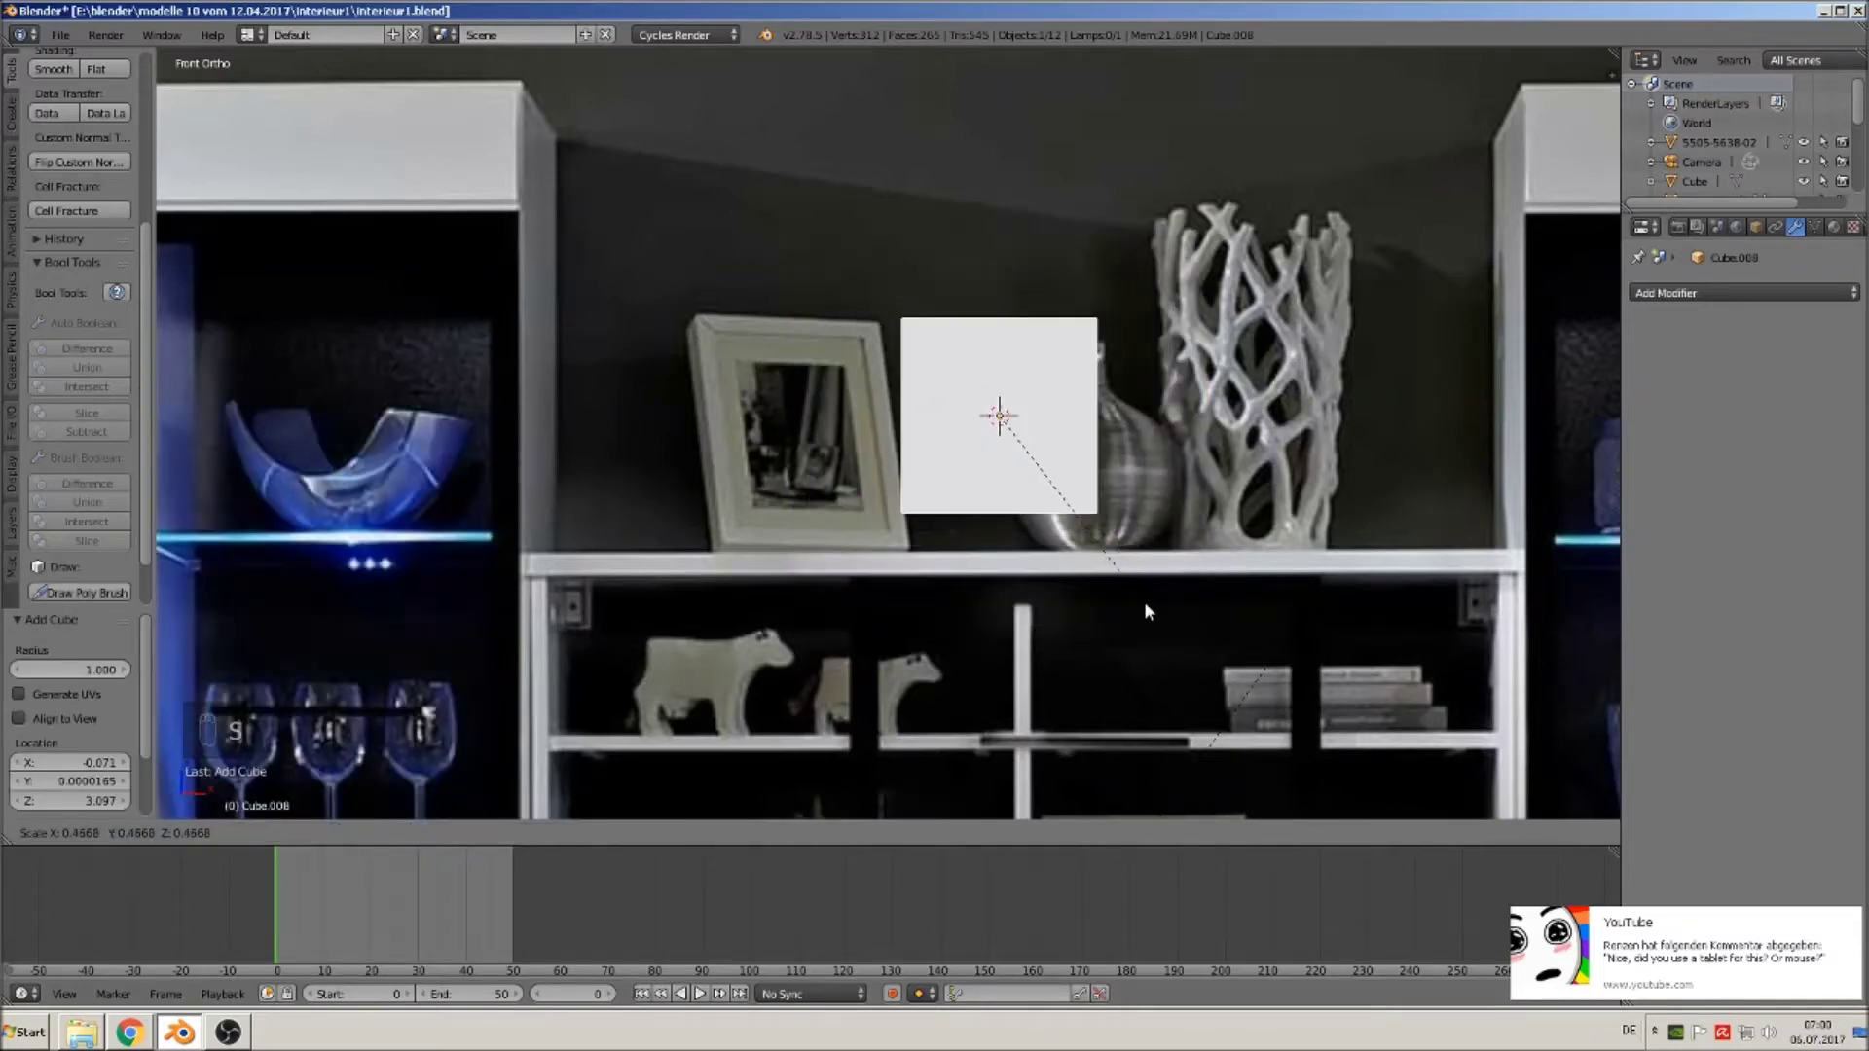
pyautogui.click(1129, 596)
pyautogui.press('s')
pyautogui.press('z')
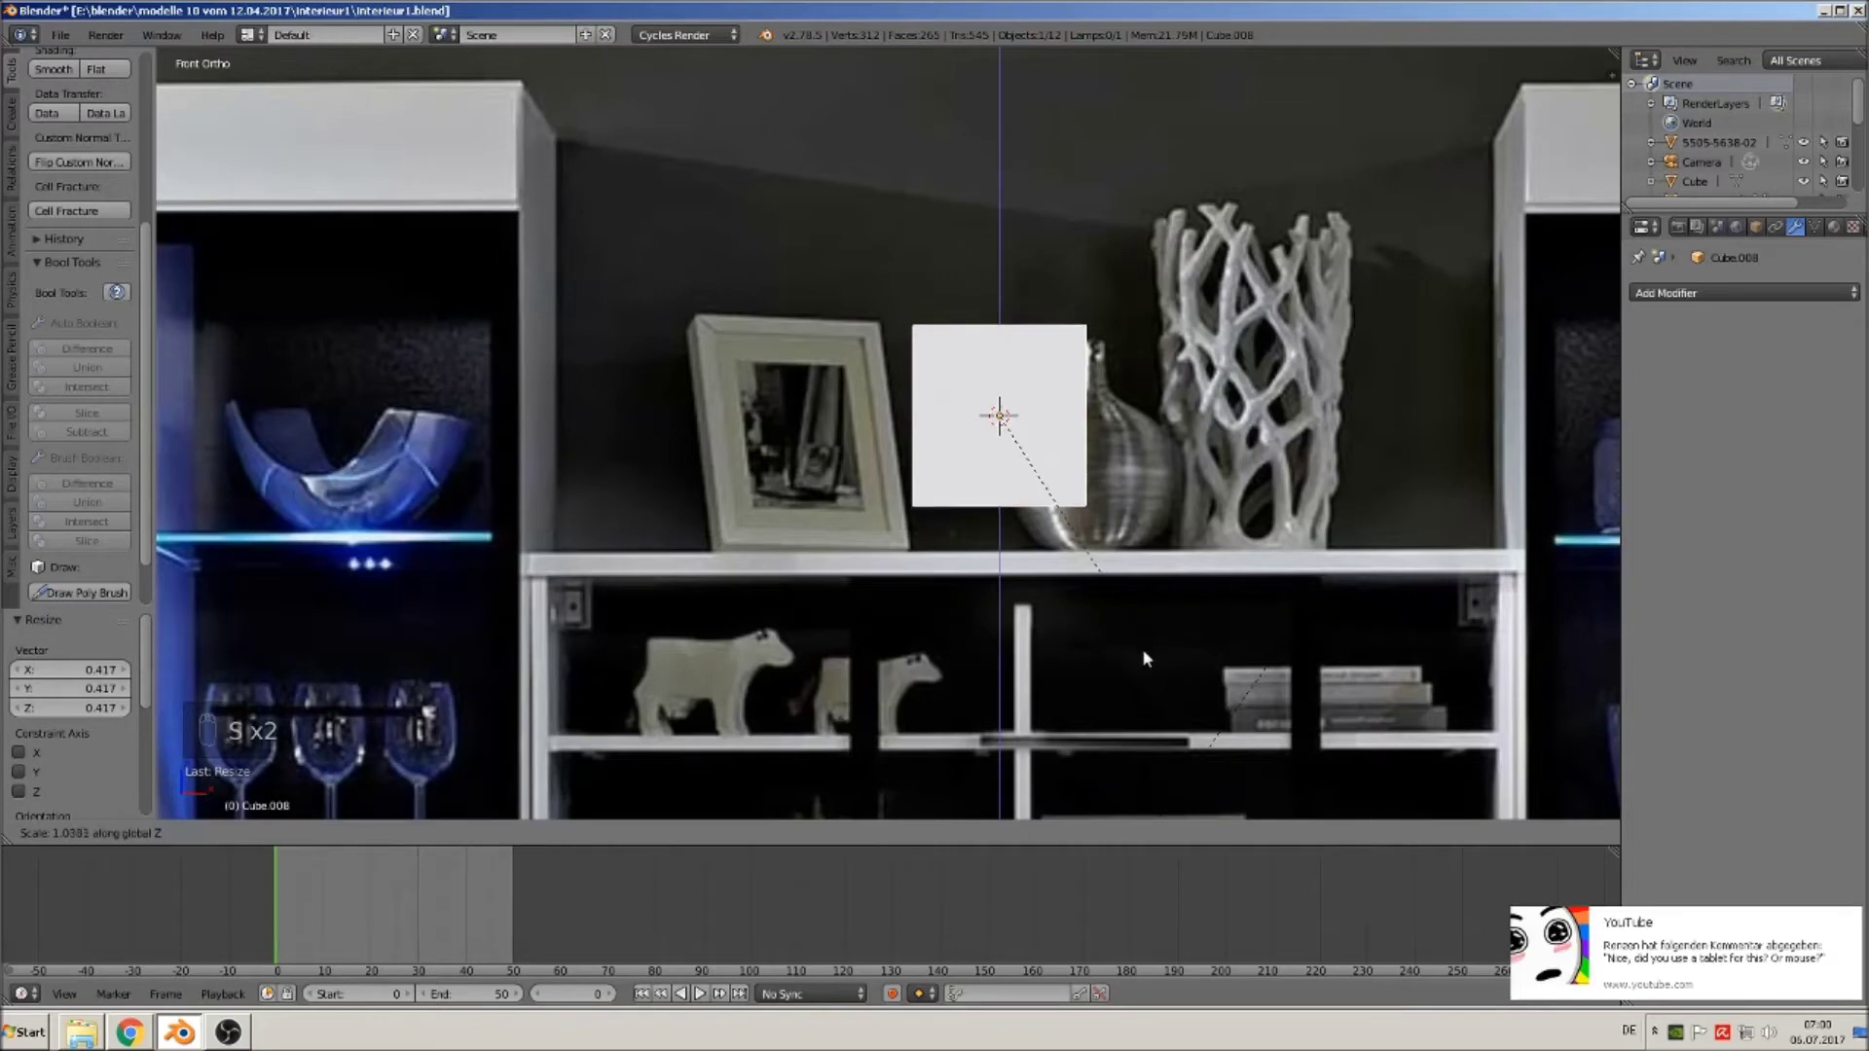
pyautogui.click(1137, 727)
pyautogui.moveTo(990, 344); pyautogui.dragTo(989, 348)
# Flatten the cube along Y into a thin picture-frame block and move it -0.217 along Y.
pyautogui.moveTo(1068, 575); pyautogui.dragTo(1258, 666, button='middle')
pyautogui.press('s')
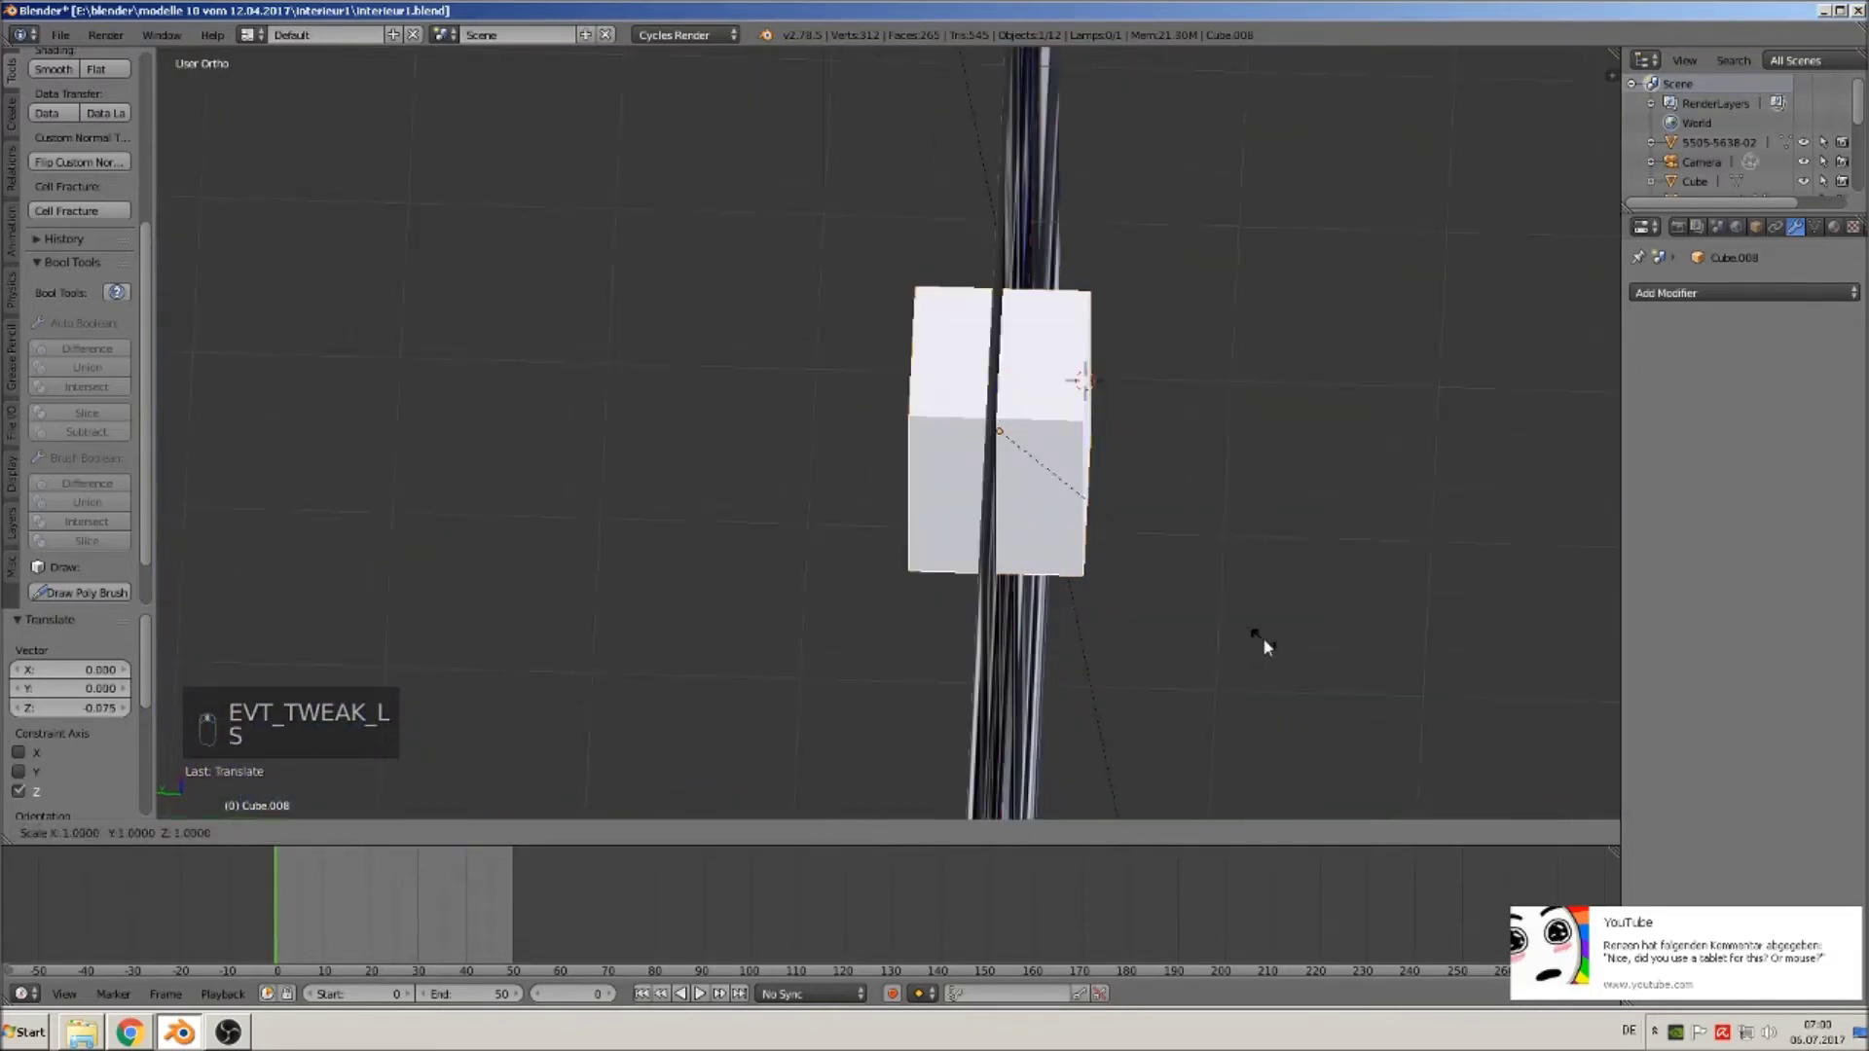
pyautogui.press('y')
pyautogui.click(1022, 461)
pyautogui.moveTo(966, 425); pyautogui.dragTo(1010, 434)
# Inset the block's front face with an extrusion scaled to 0.848, narrowing the inner face to 0.919 along X to form the frame border.
pyautogui.moveTo(1199, 646); pyautogui.dragTo(957, 566, button='middle')
pyautogui.press('KP_1')
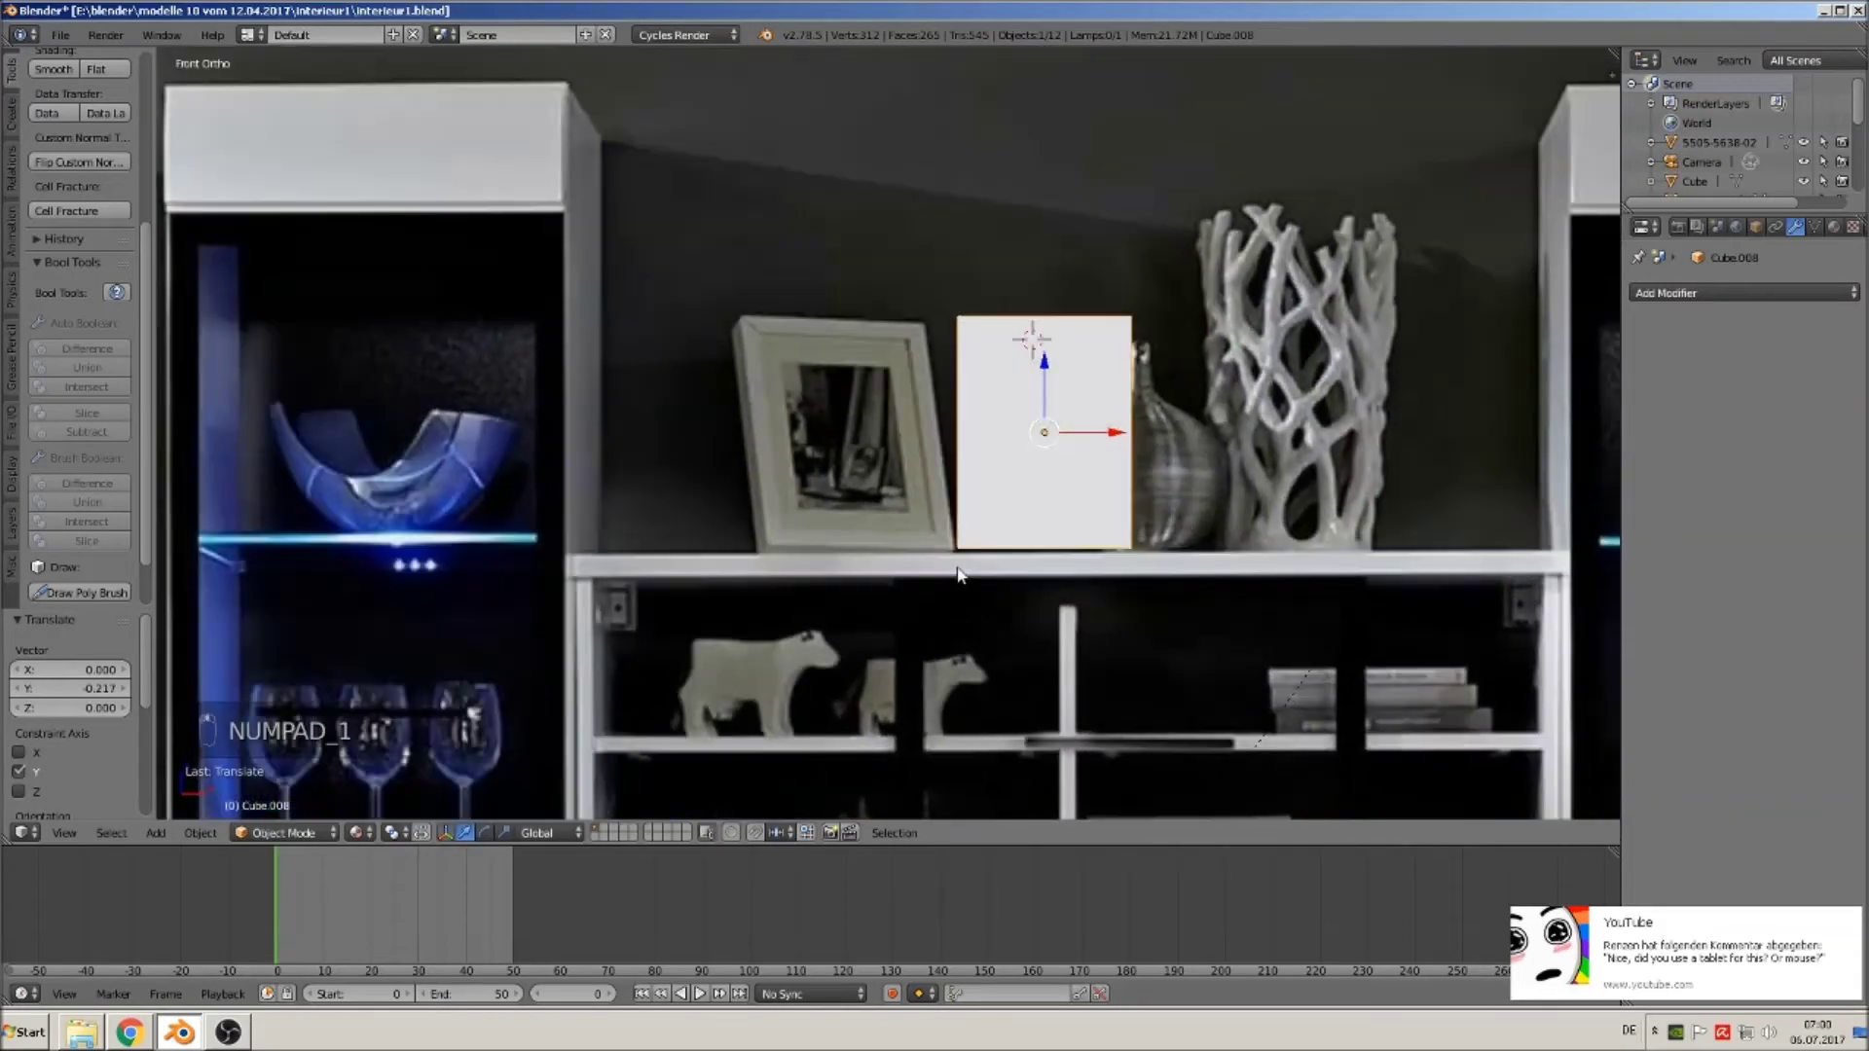
pyautogui.scroll(3, 1065, 586)
pyautogui.press('Tab')
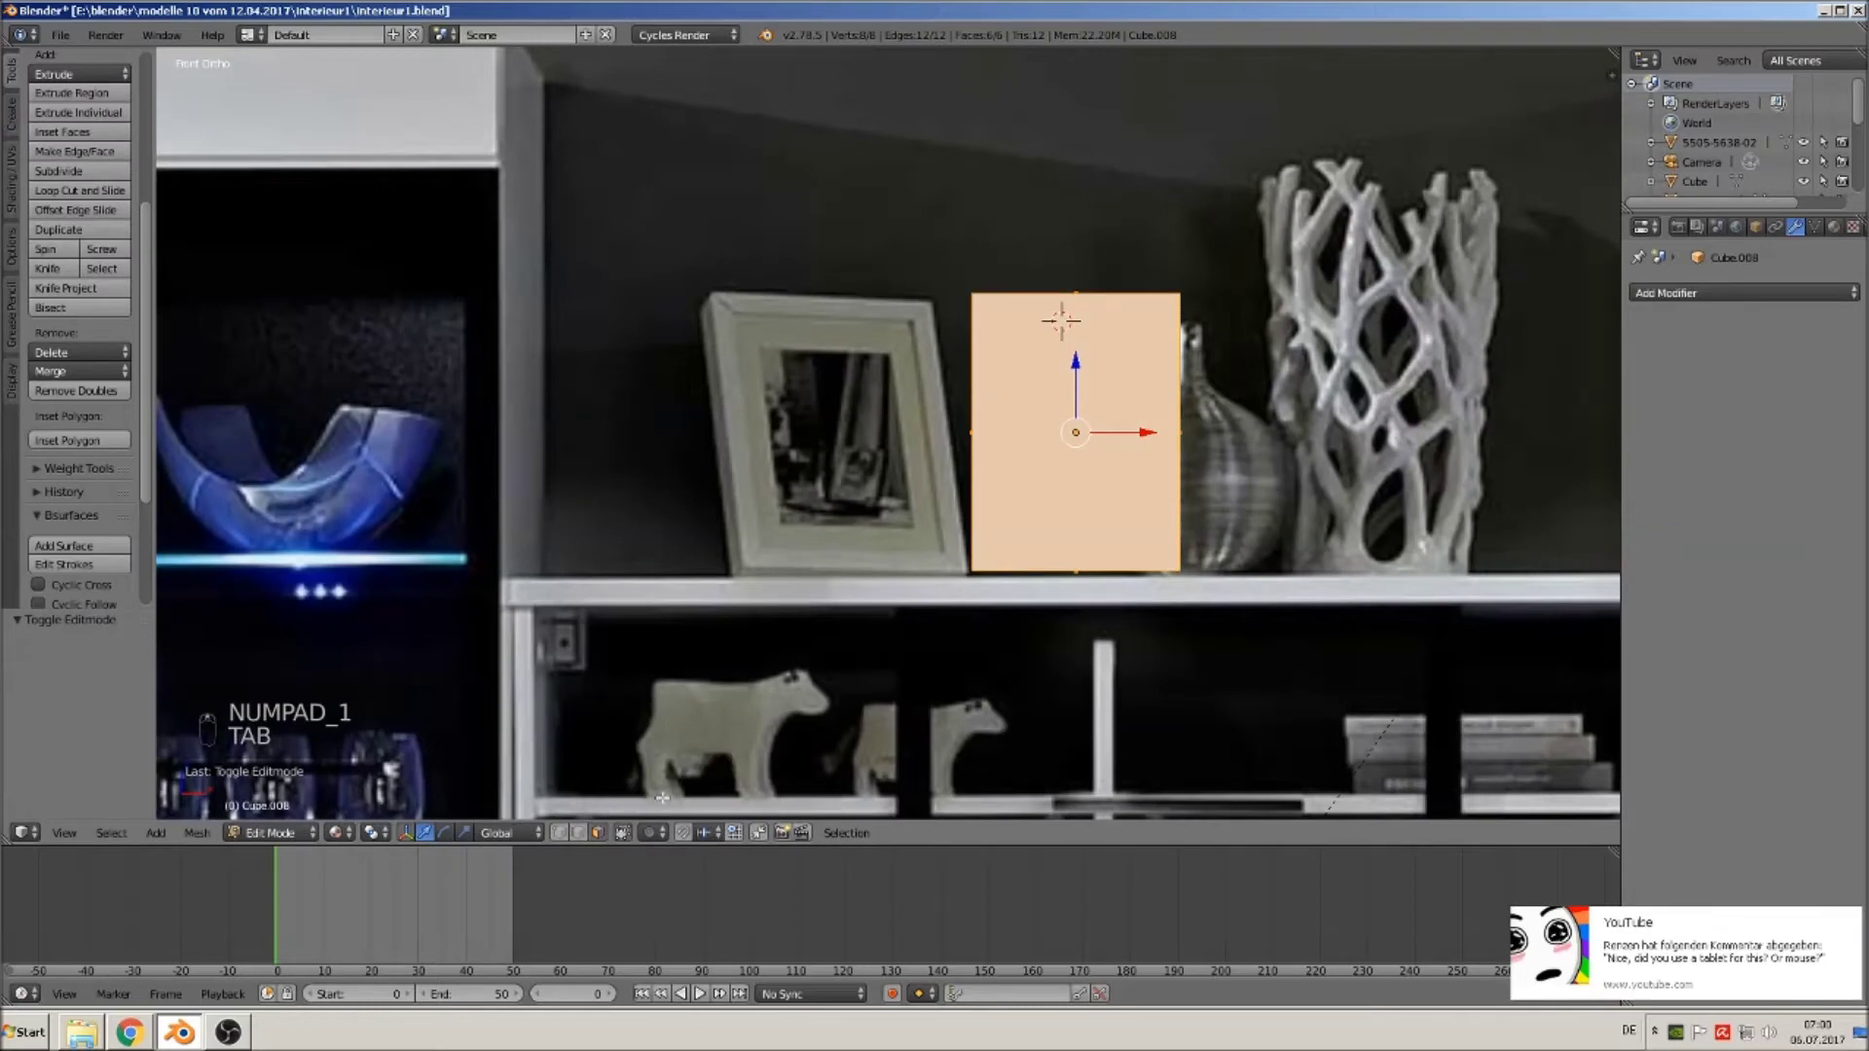
pyautogui.rightClick(986, 332)
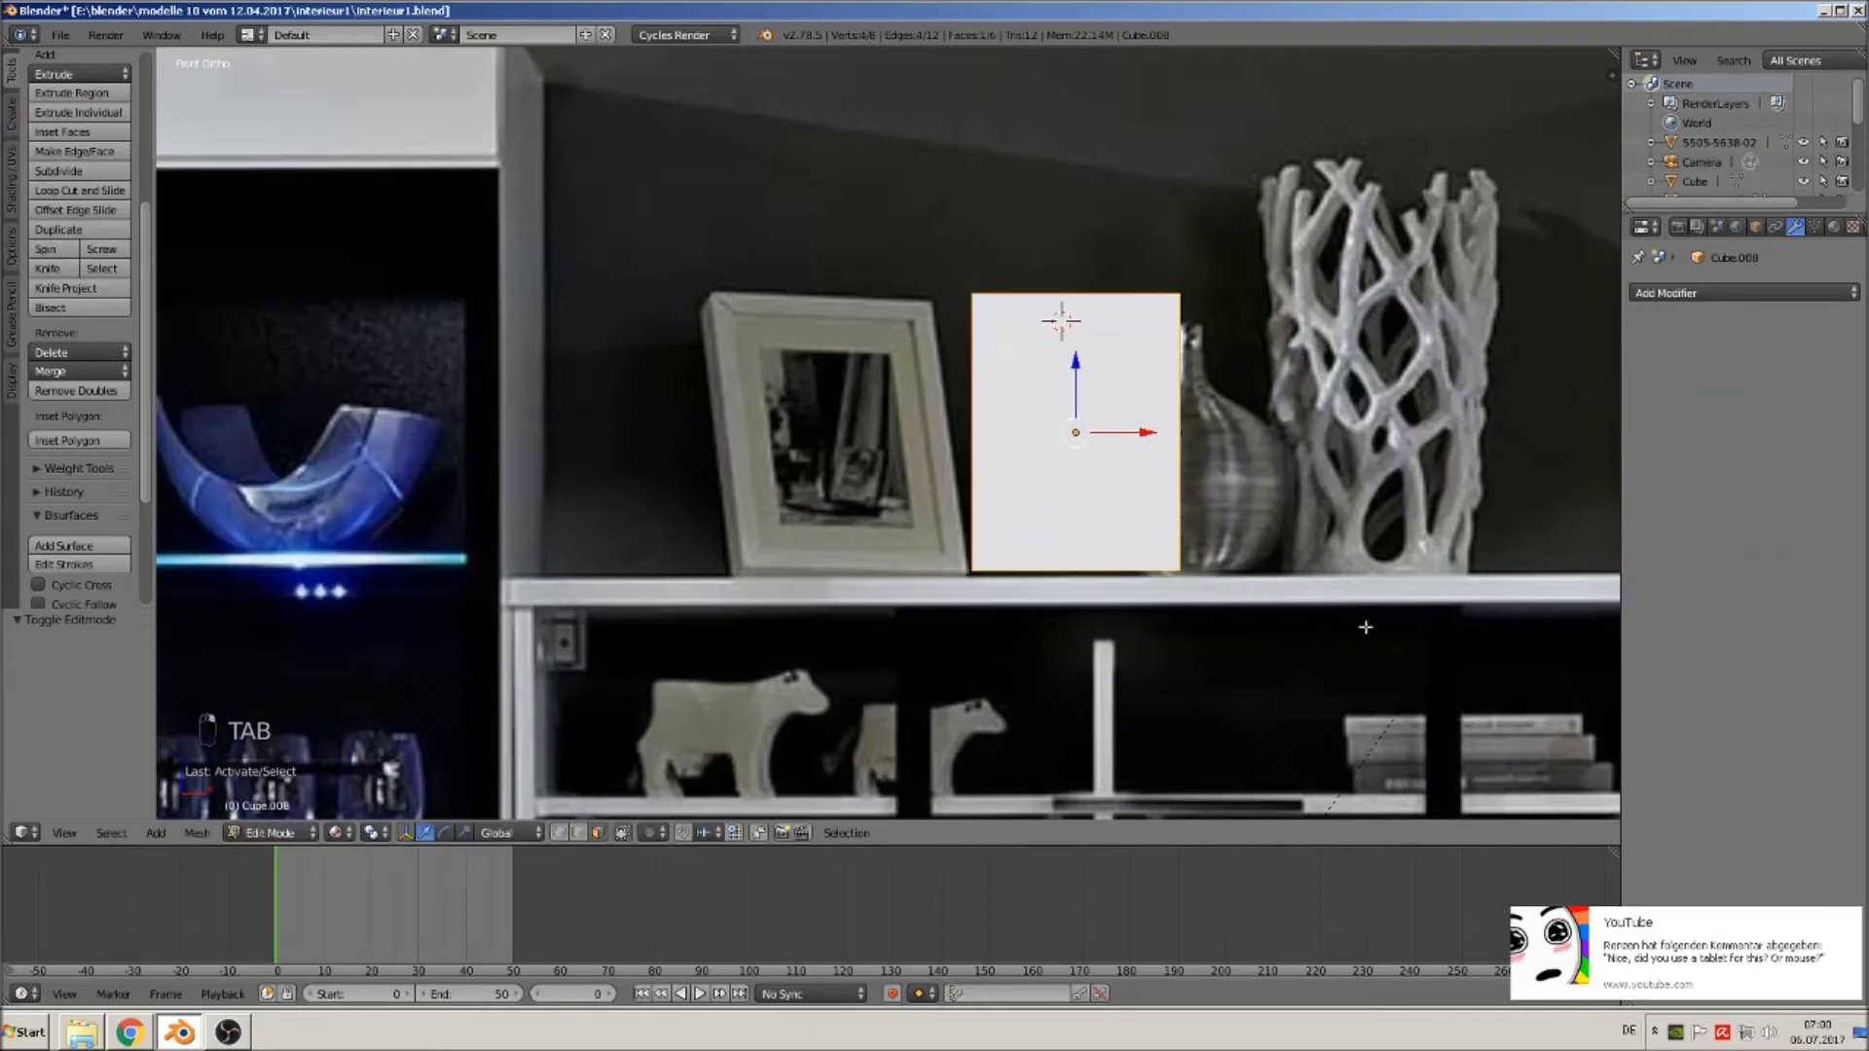
pyautogui.press('e')
pyautogui.press('s')
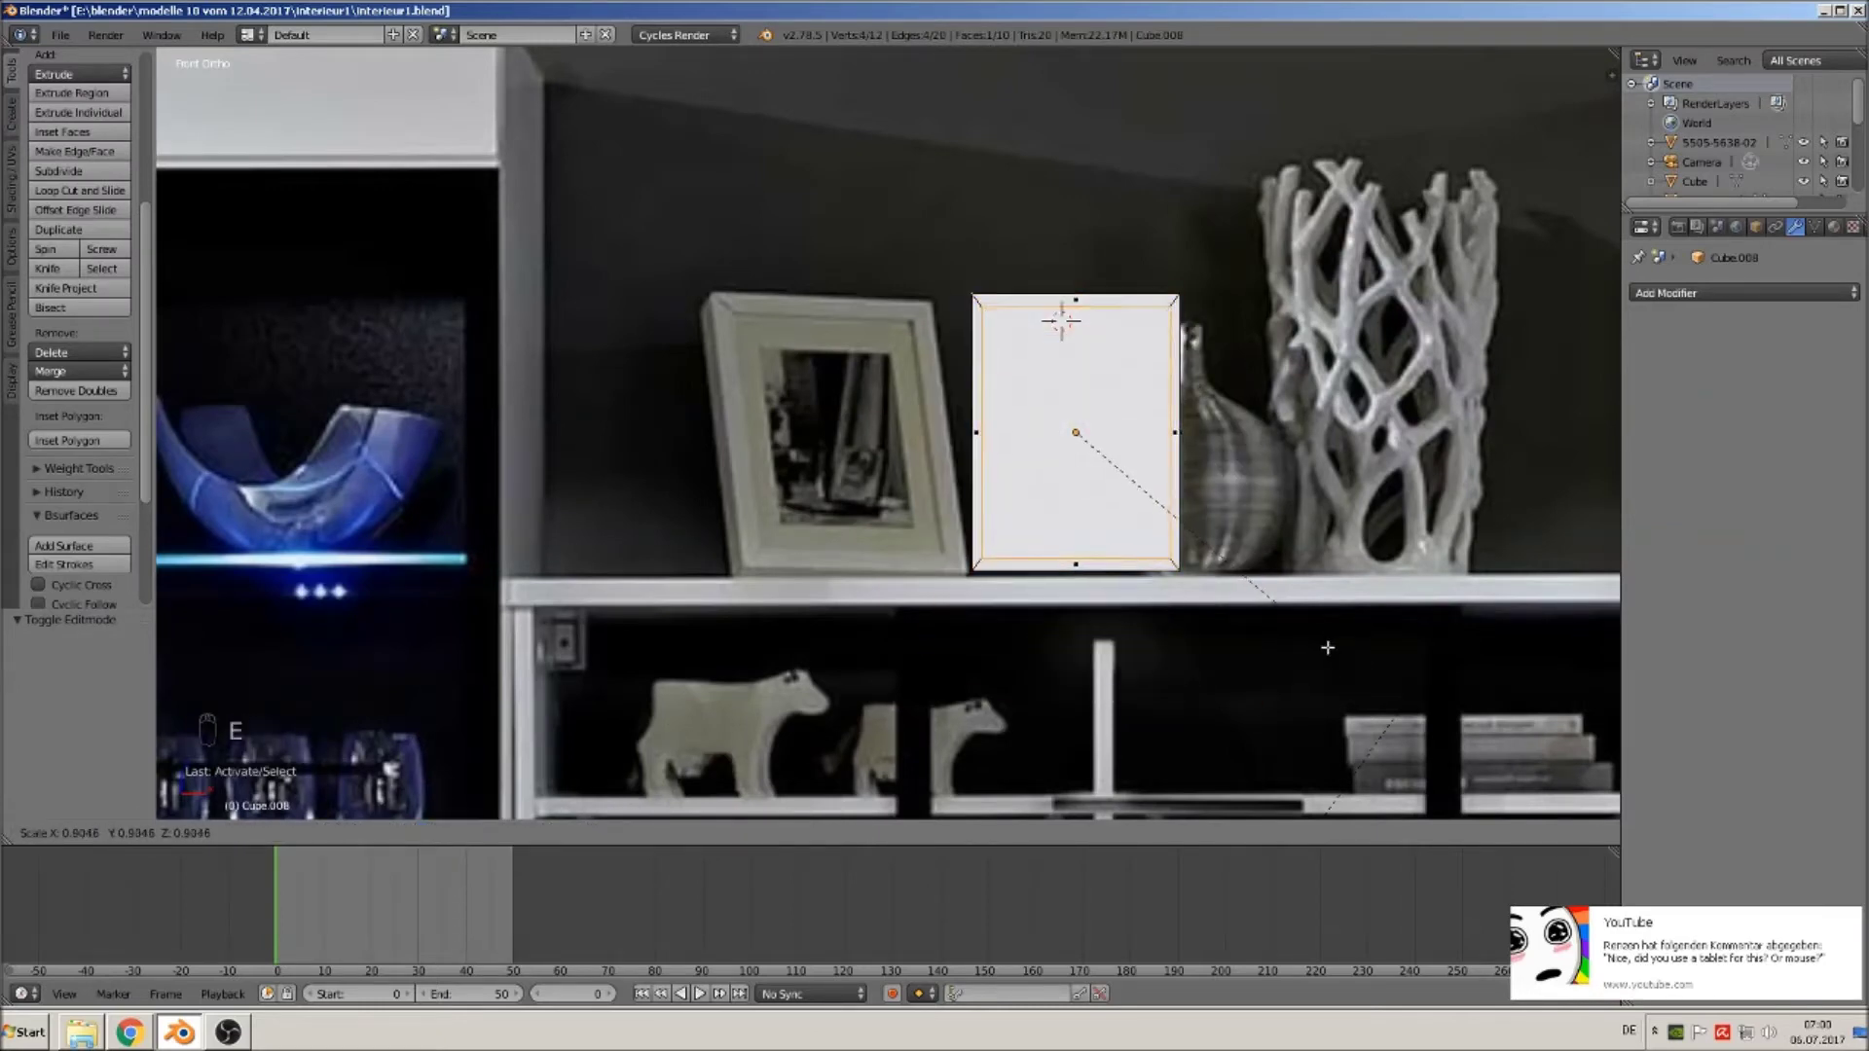
pyautogui.click(1315, 638)
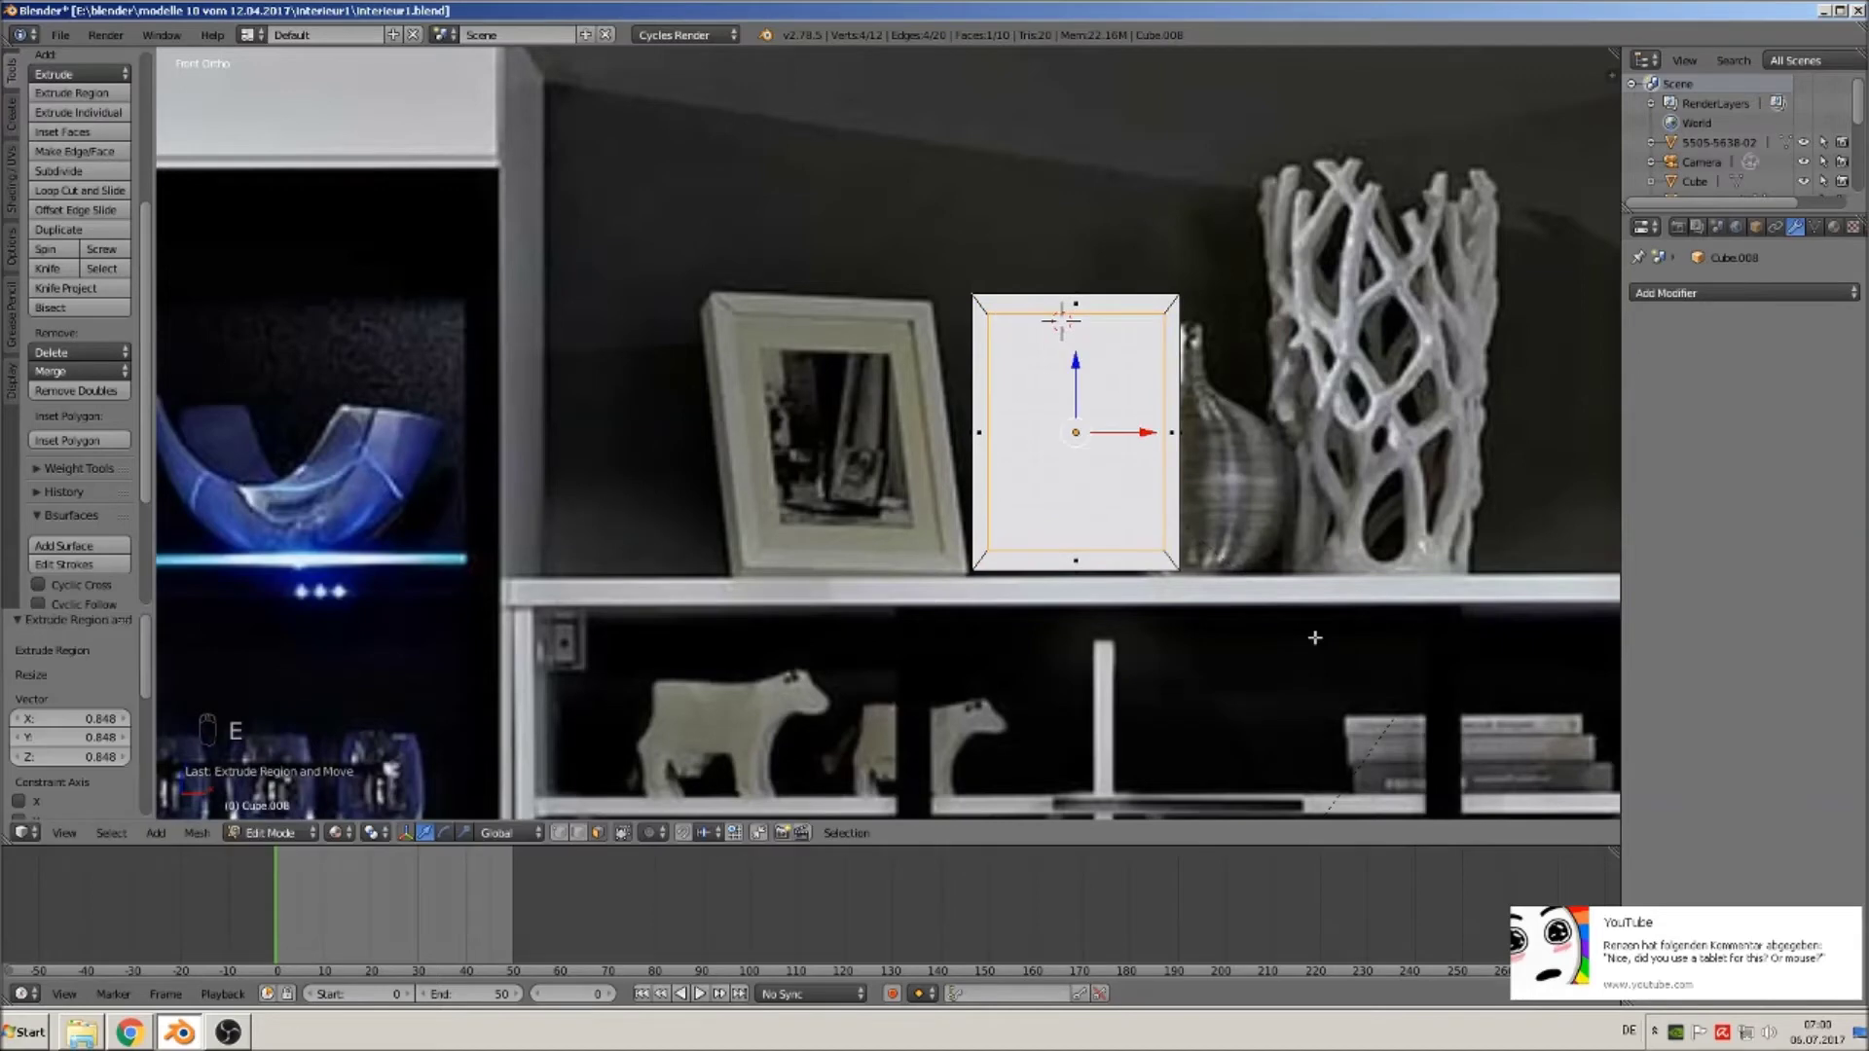
pyautogui.press('s')
pyautogui.press('x')
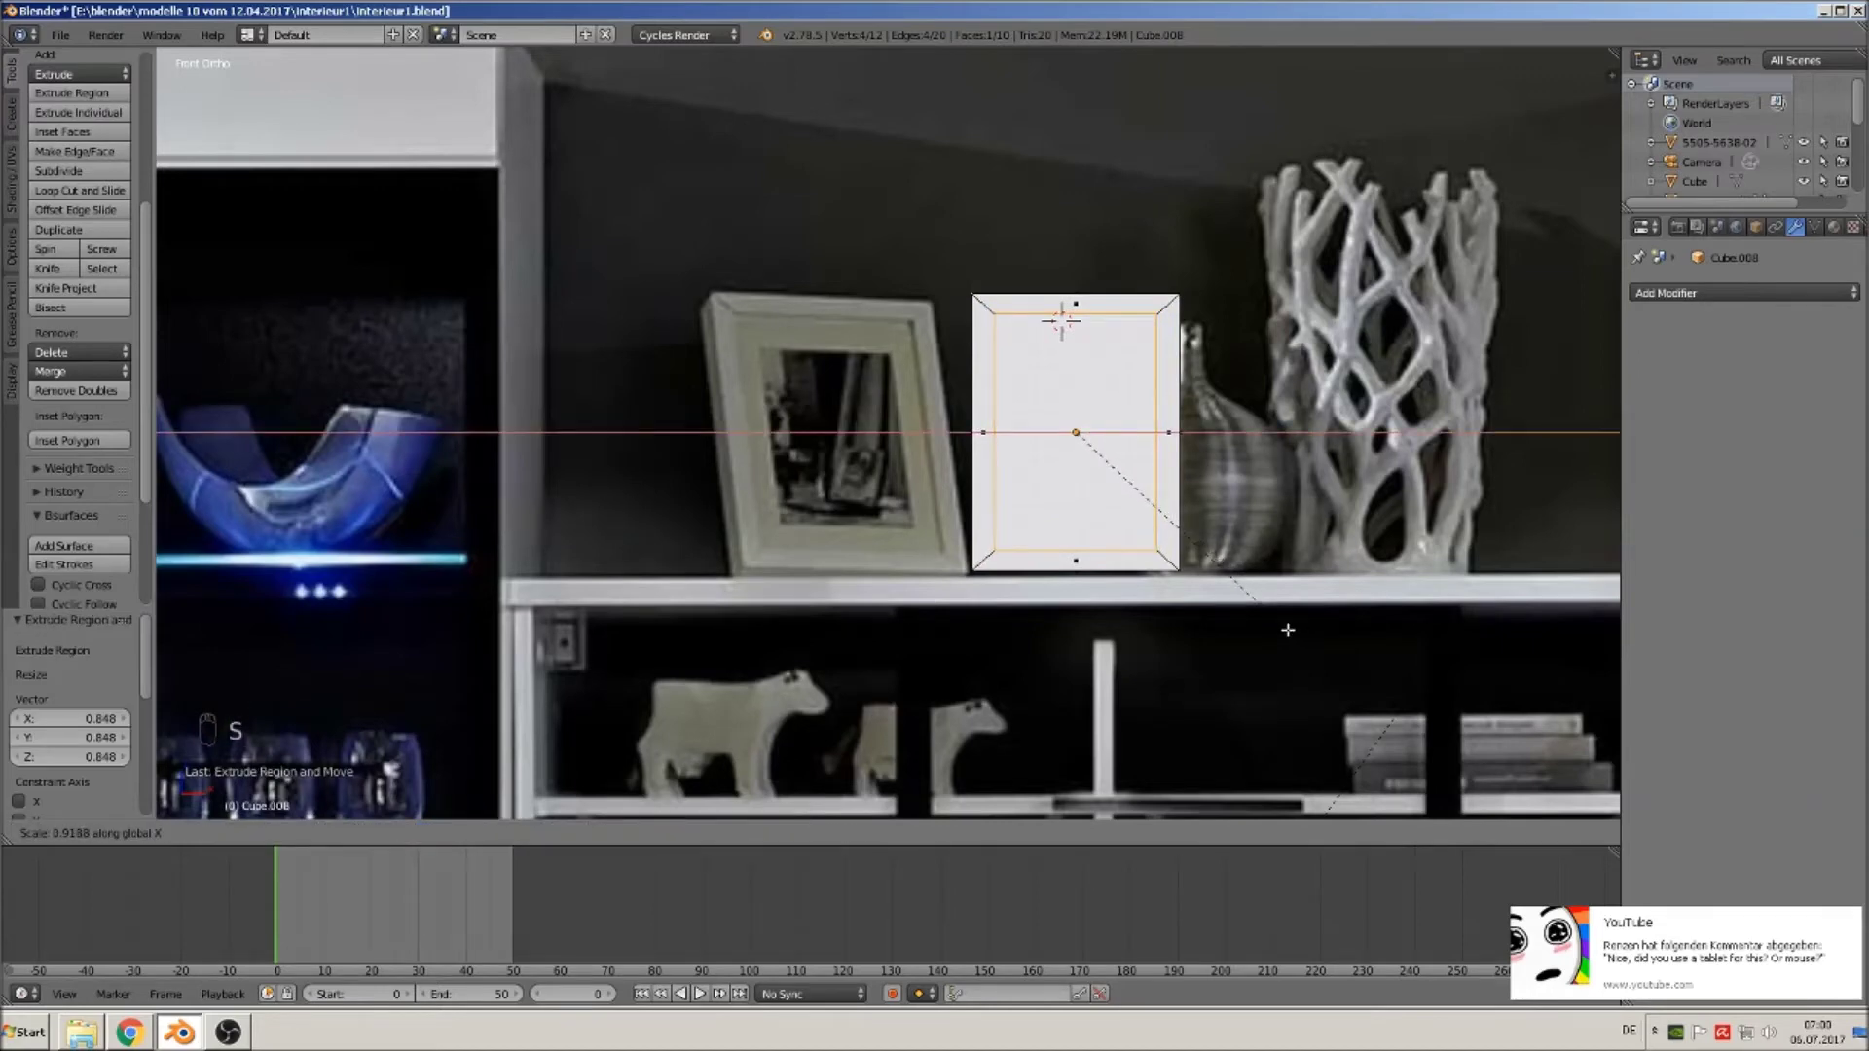
pyautogui.click(1288, 630)
# Extrude the inner face in place and push it 0.056 along Y to recess the picture area behind the border.
pyautogui.moveTo(1287, 629); pyautogui.dragTo(989, 615, button='middle')
pyautogui.scroll(2, 990, 616)
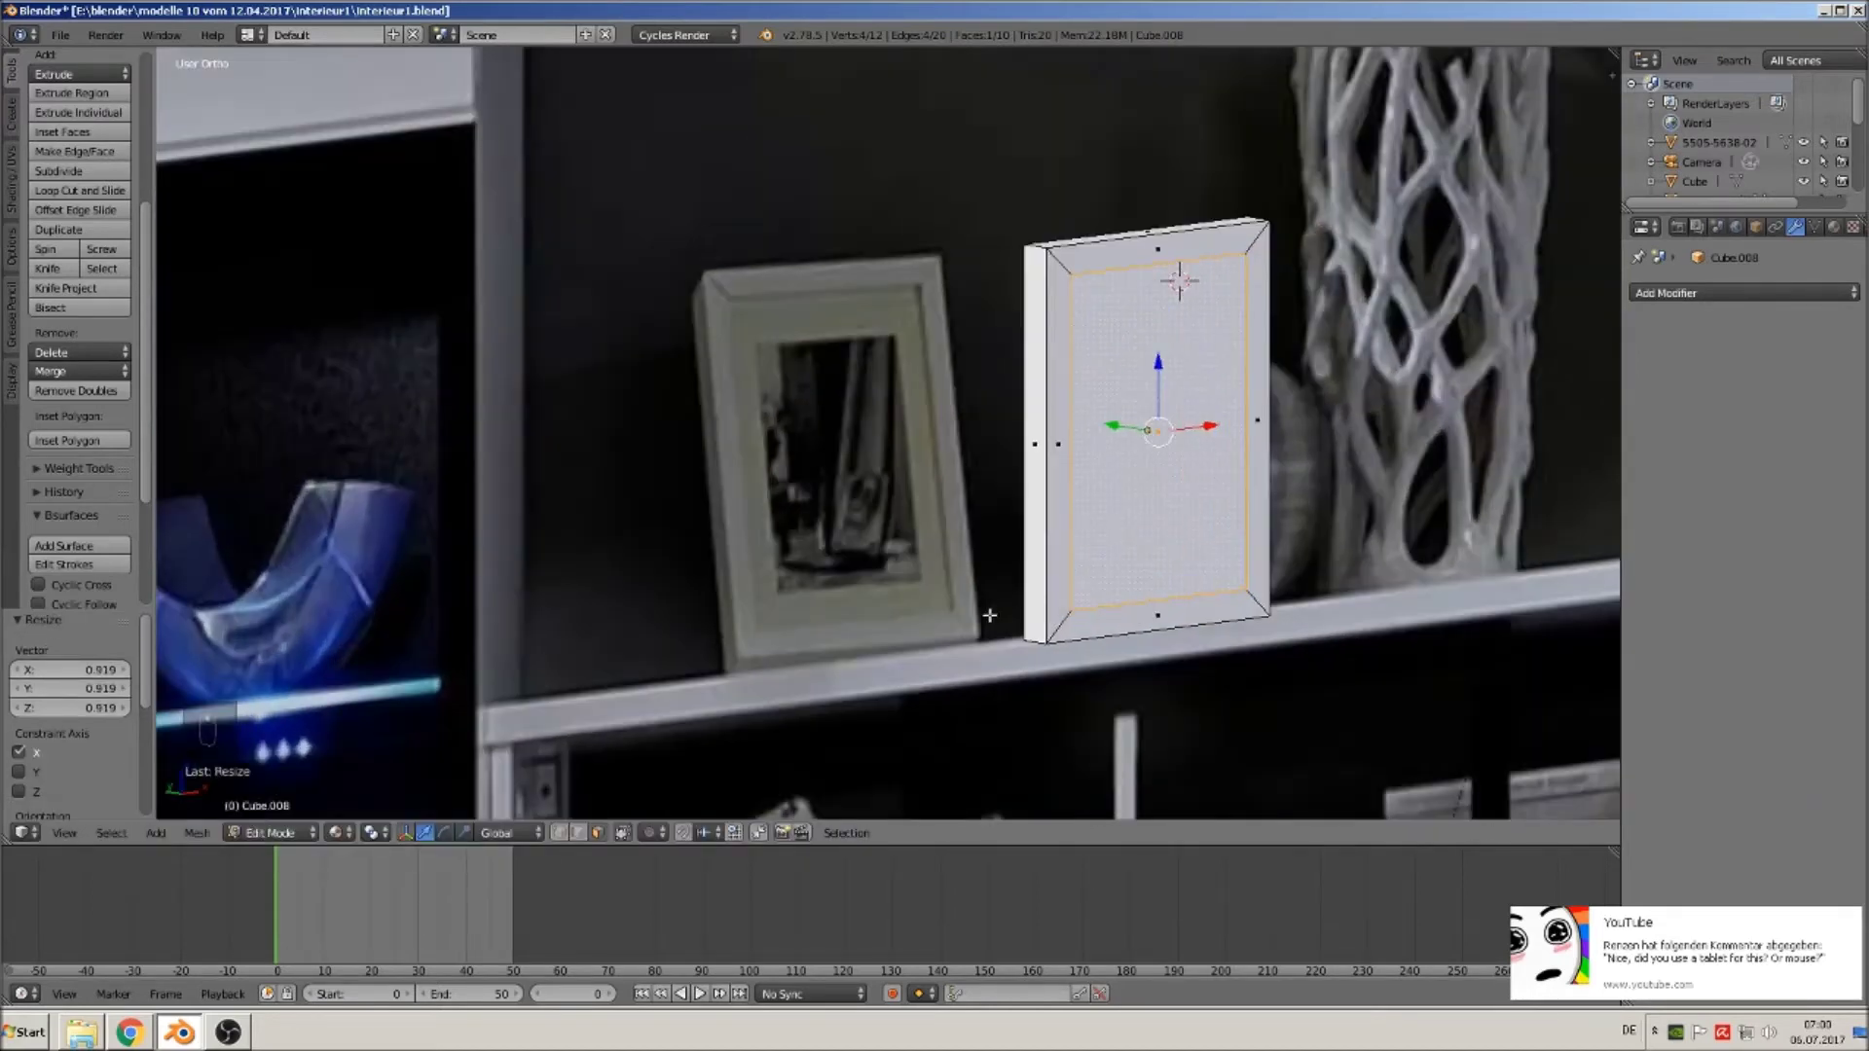
pyautogui.press('e')
pyautogui.rightClick(1081, 531)
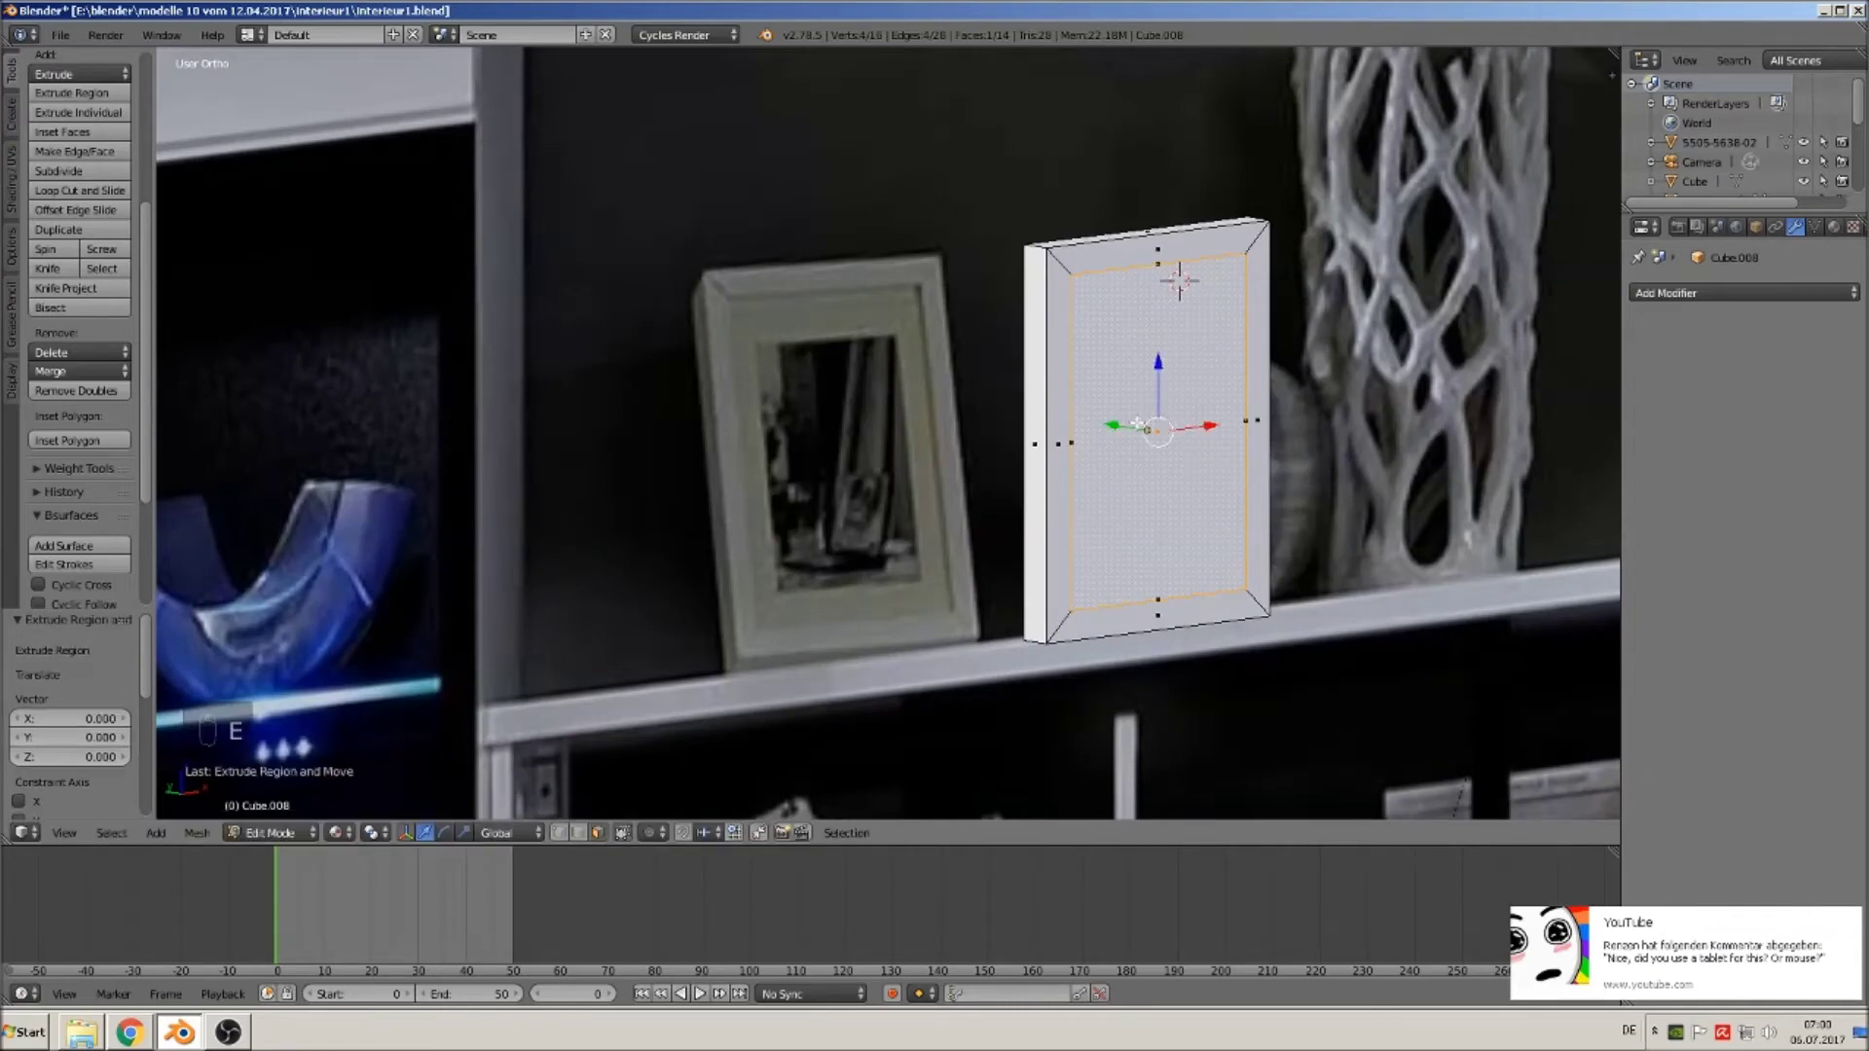
pyautogui.moveTo(1108, 421); pyautogui.dragTo(1092, 403)
pyautogui.moveTo(1267, 724); pyautogui.dragTo(1133, 697, button='middle')
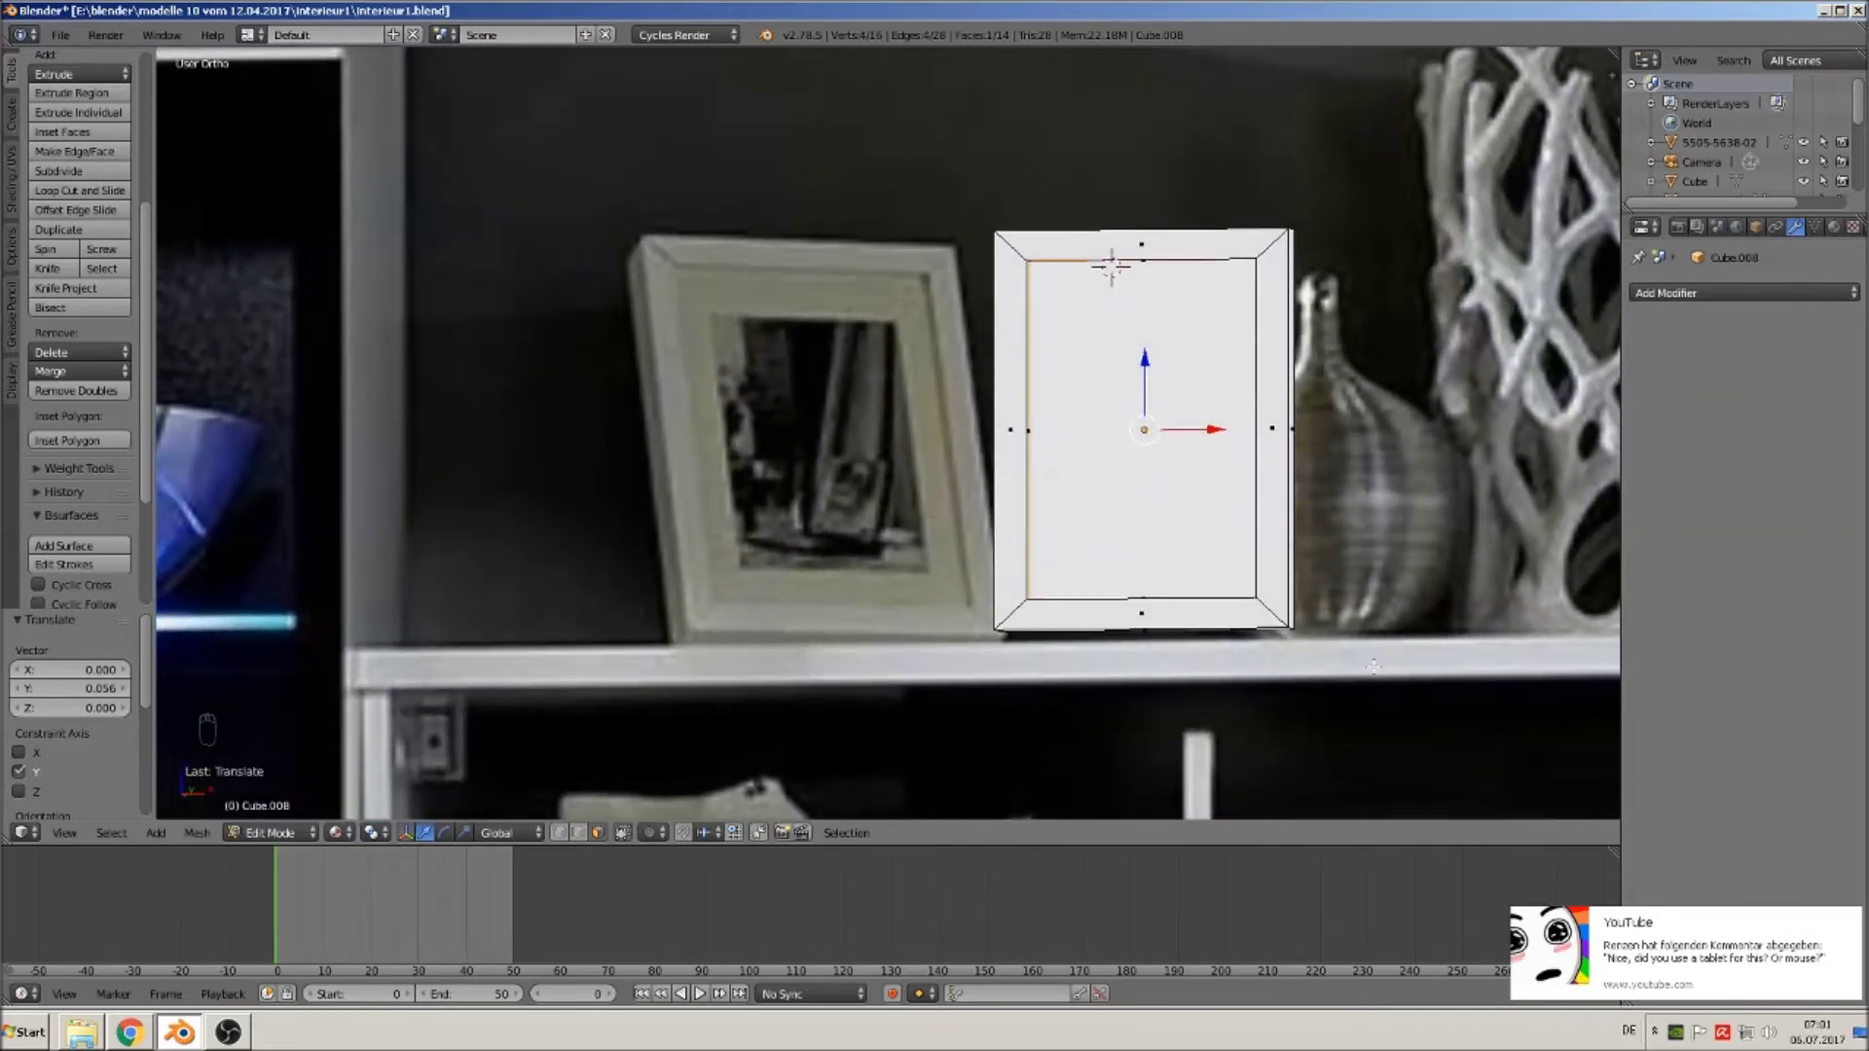
# Extrude the recessed face inward scaled to about 0.75 for the picture's inner mat, and return to Object Mode.
pyautogui.press('e')
pyautogui.press('s')
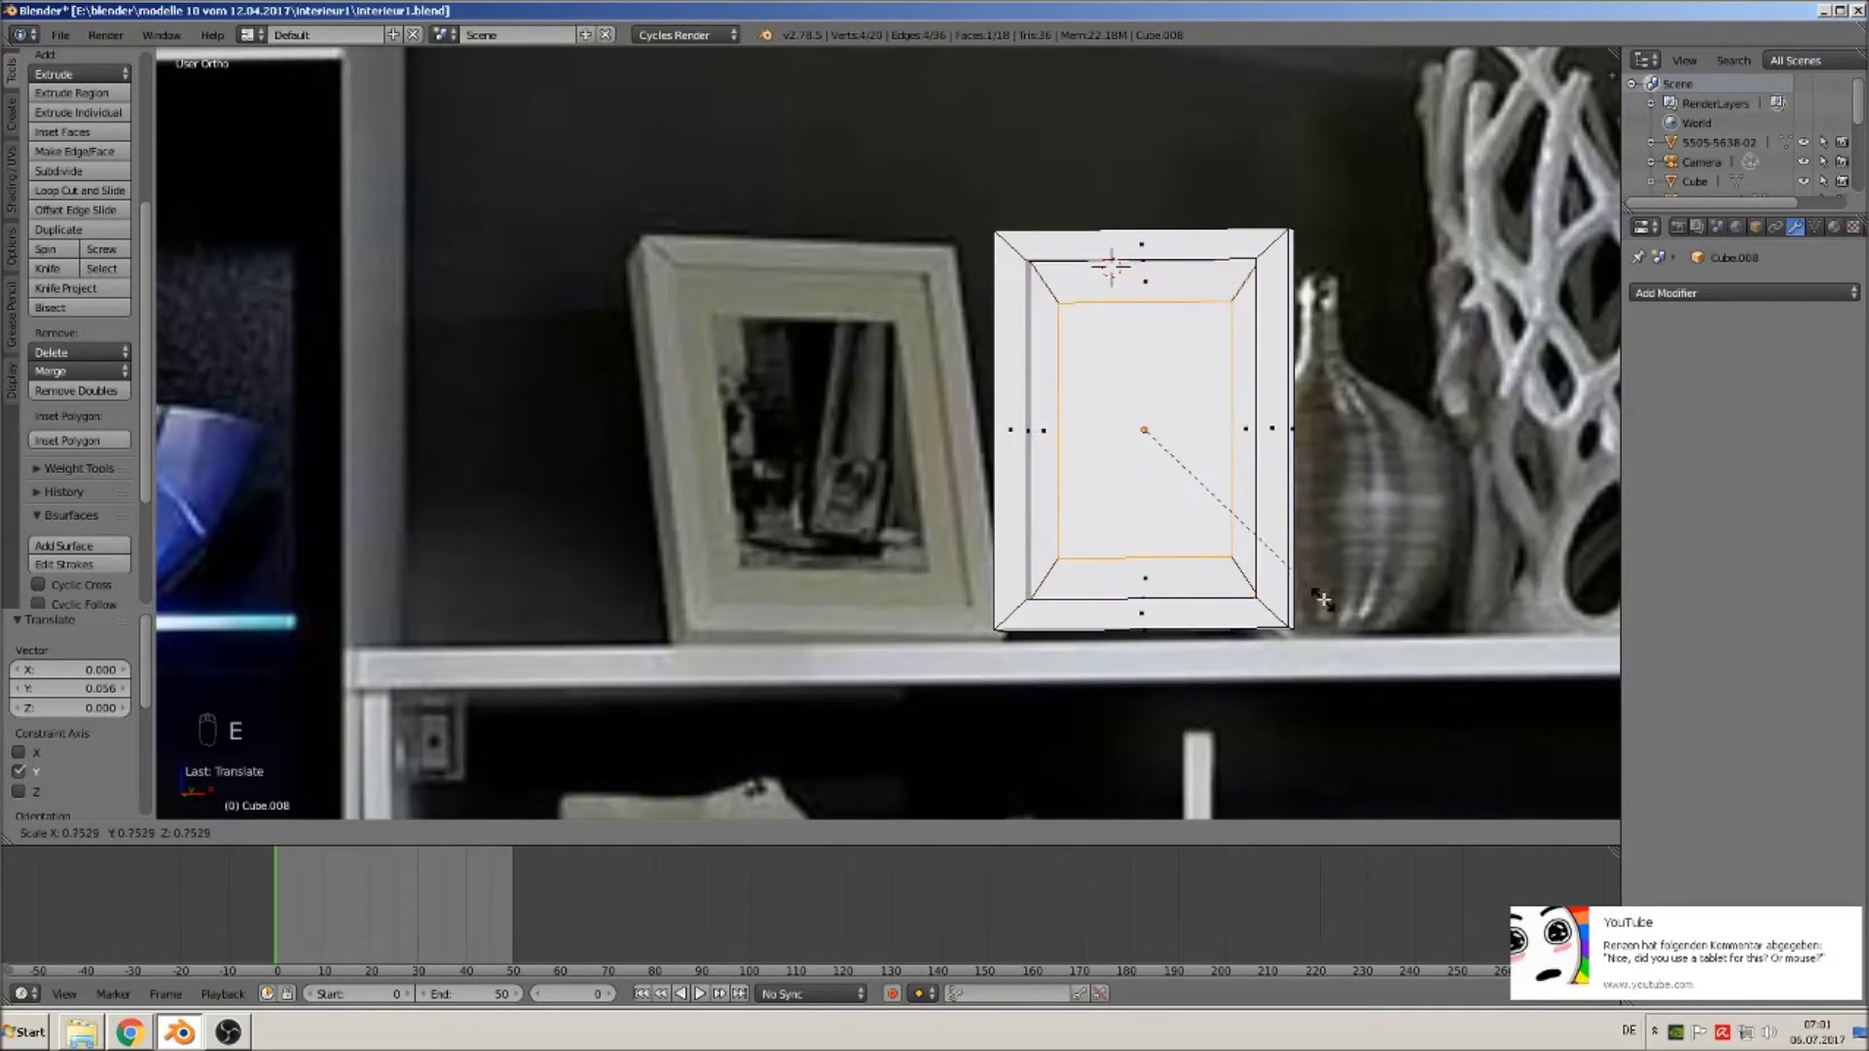
pyautogui.click(1319, 596)
pyautogui.press('Tab')
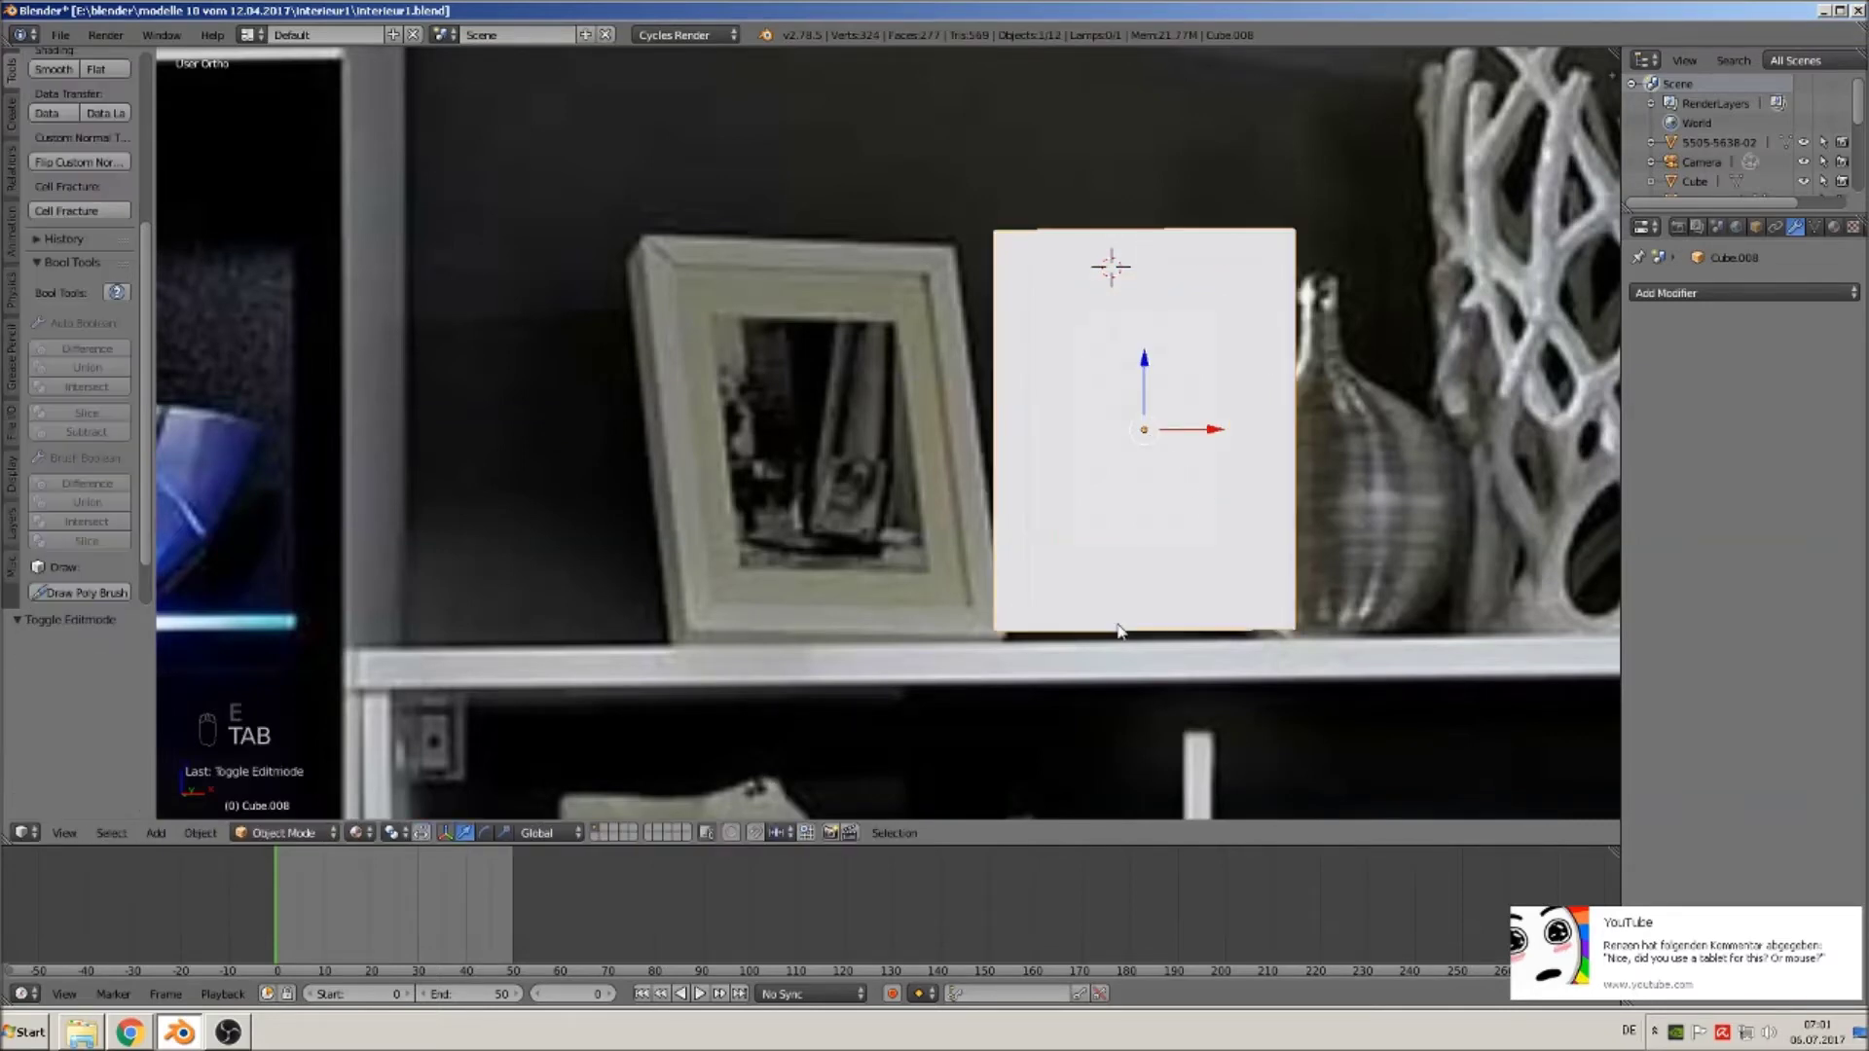
# Move the finished picture frame -8.019 along X to stand above the modelled shelf unit.
pyautogui.scroll(-6, 1106, 501)
pyautogui.moveTo(1091, 565); pyautogui.dragTo(1067, 609, button='middle')
pyautogui.scroll(-5, 1067, 612)
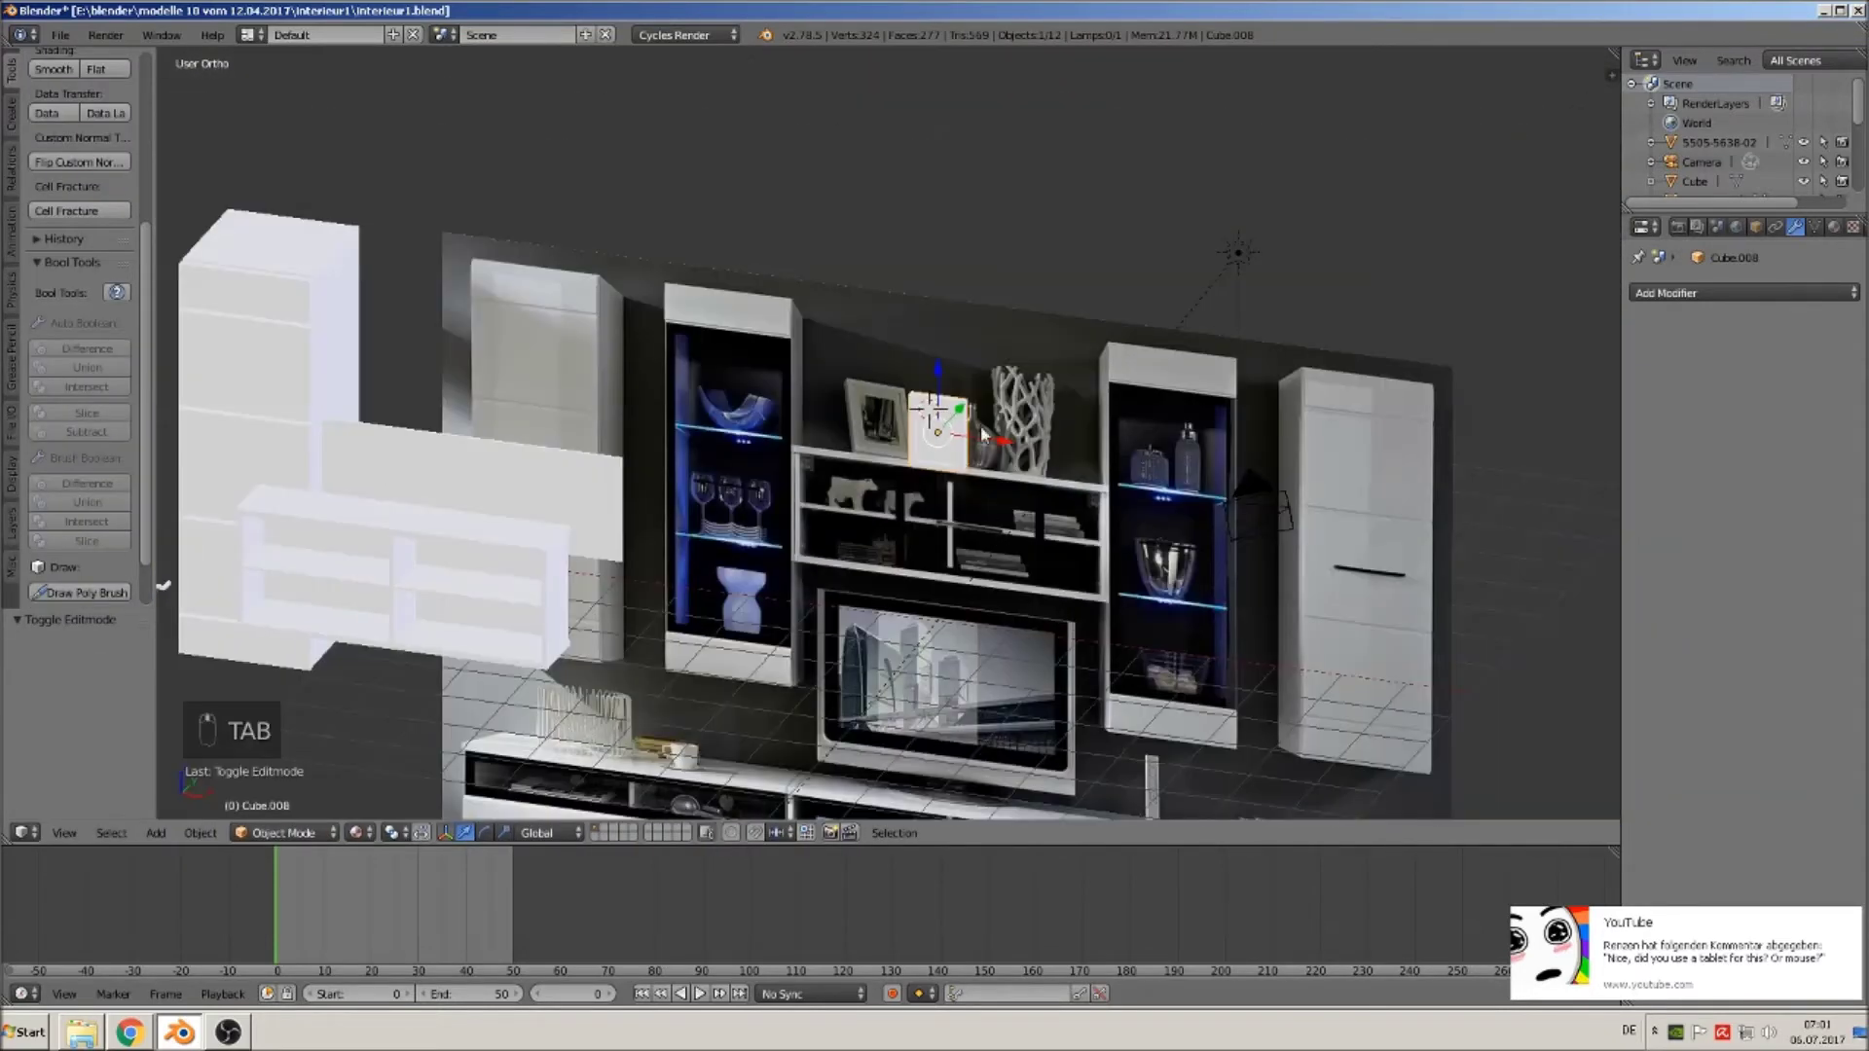
pyautogui.press('g')
pyautogui.press('x')
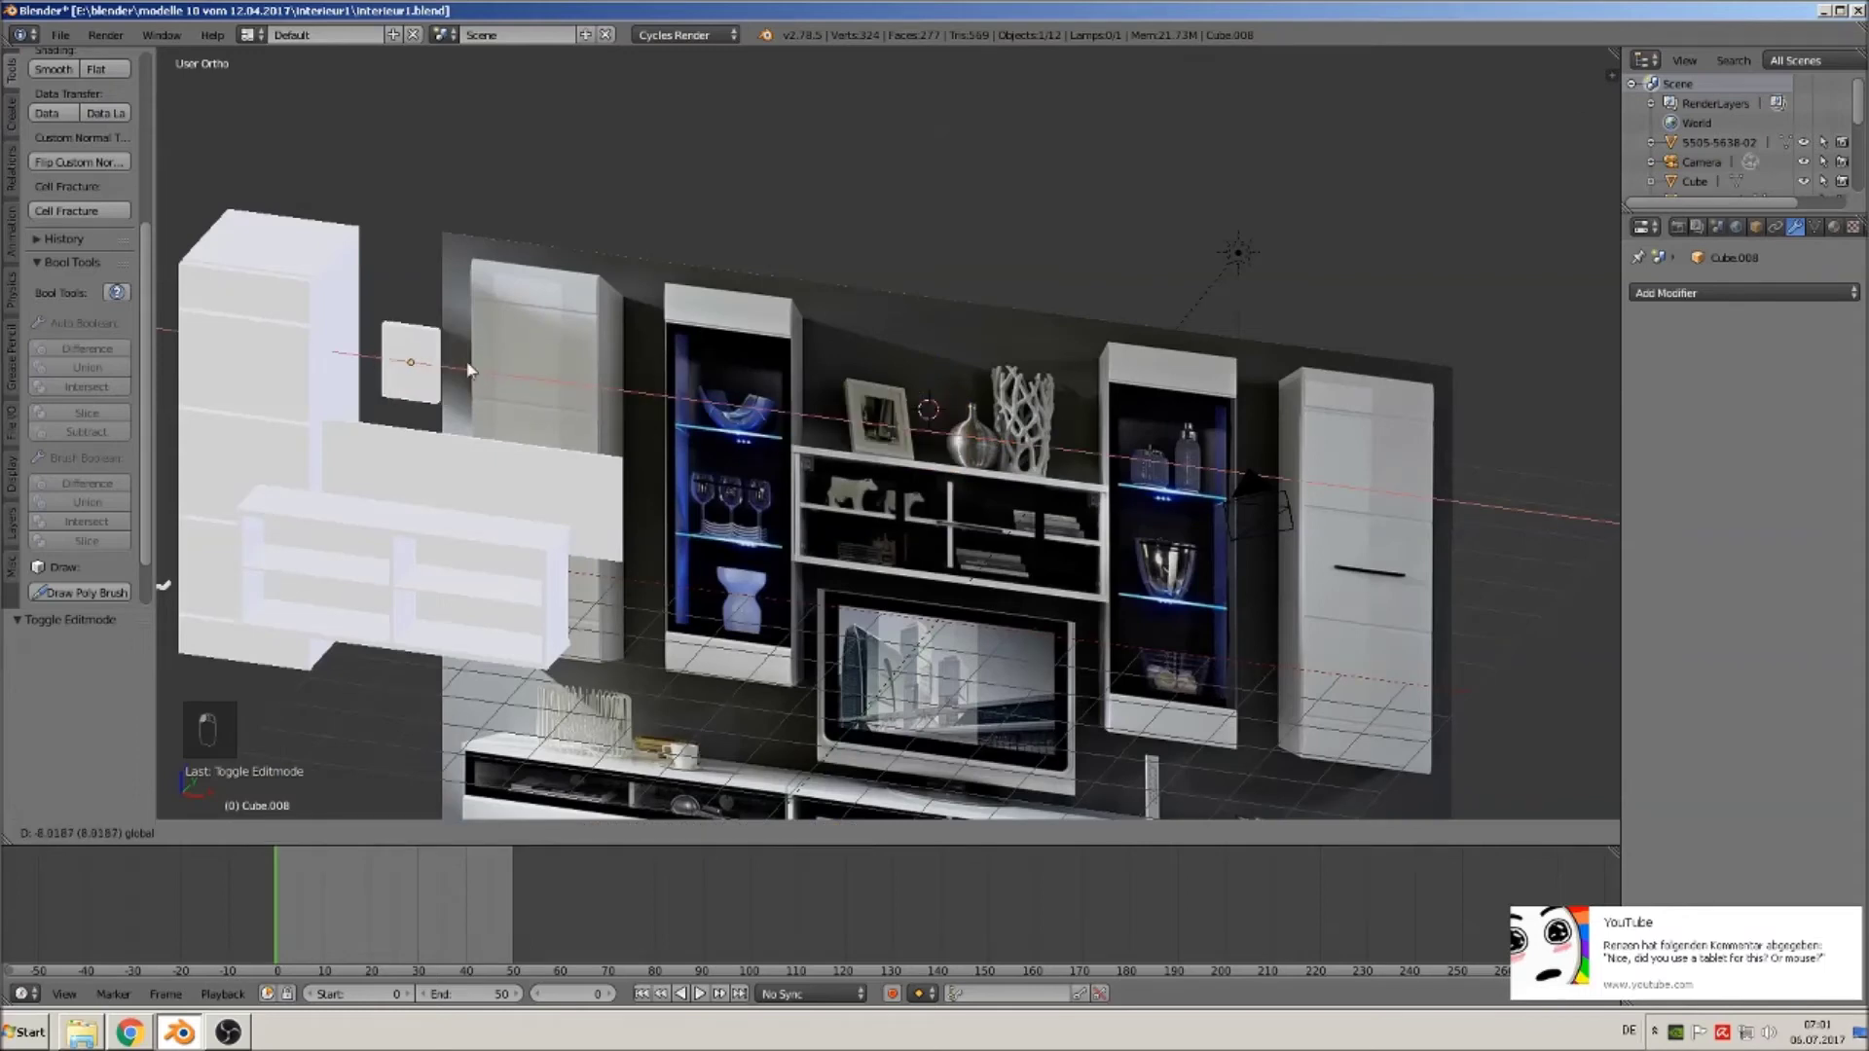
pyautogui.click(478, 372)
pyautogui.scroll(4, 769, 534)
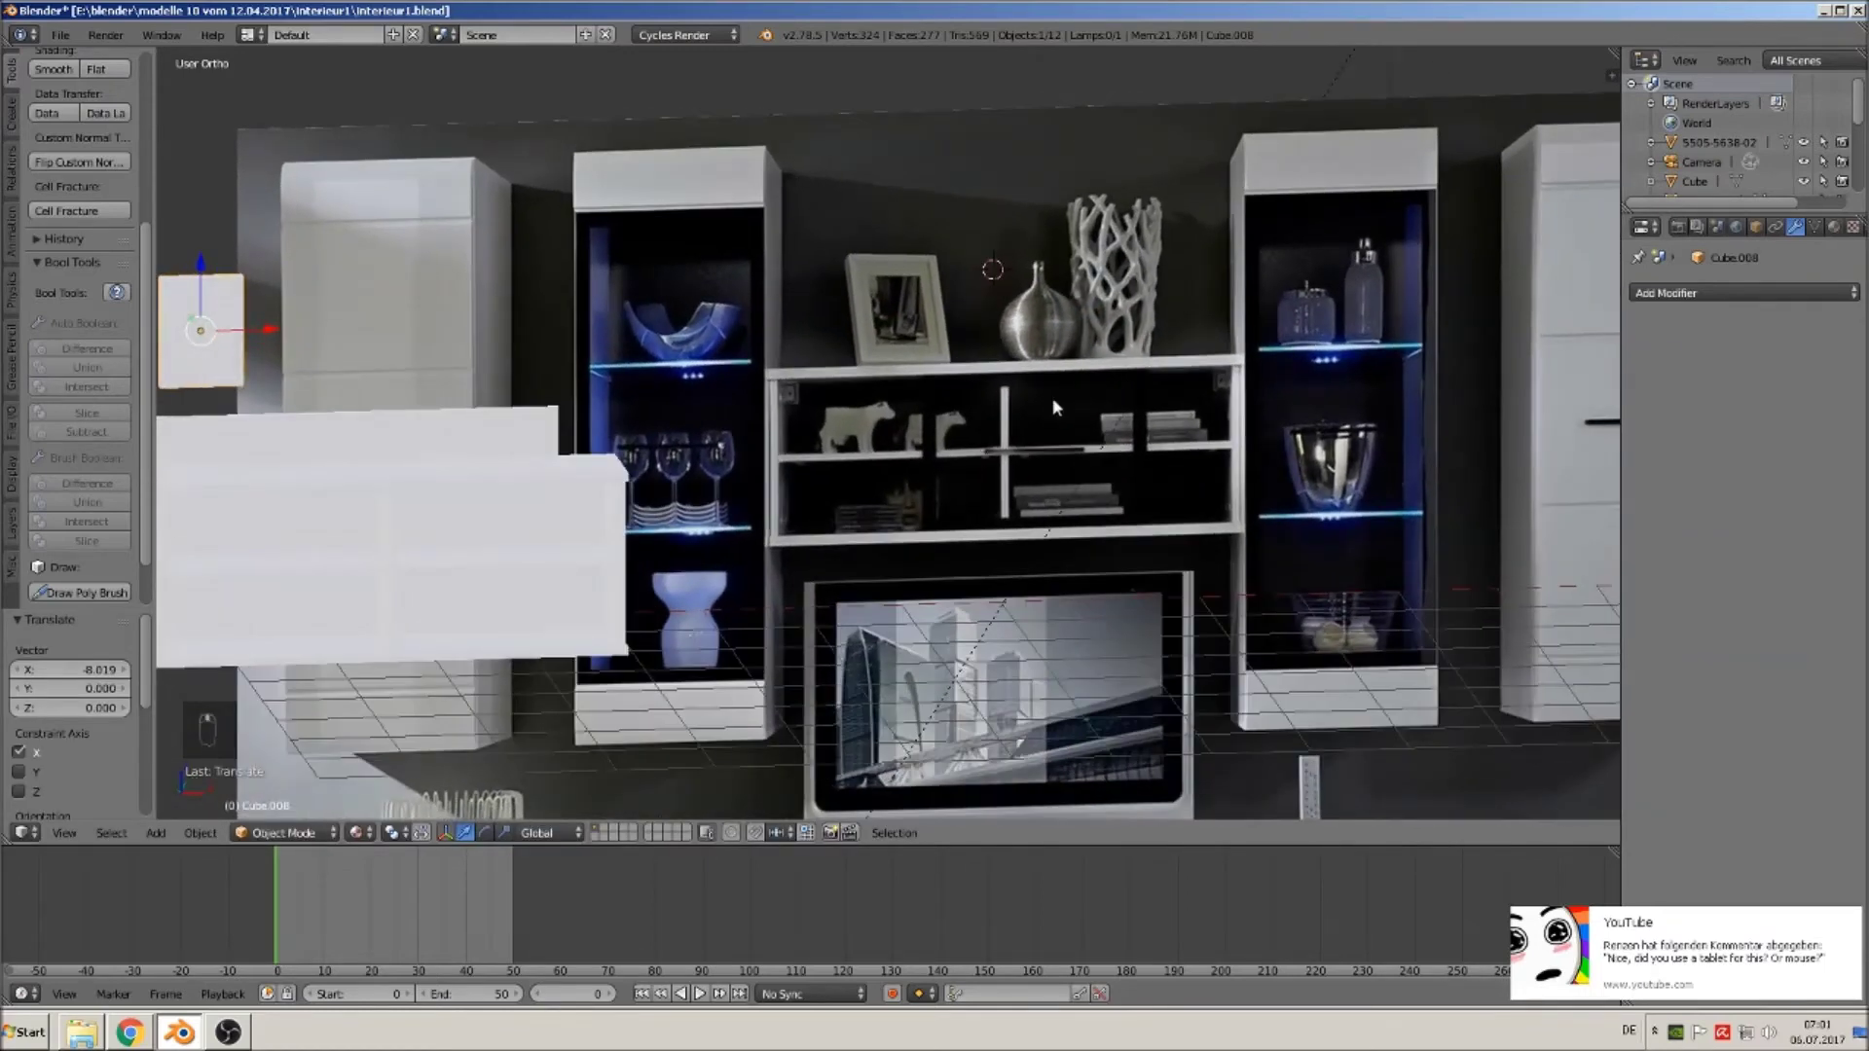
# Return to the front view and save the Blender file.
pyautogui.press('KP_1')
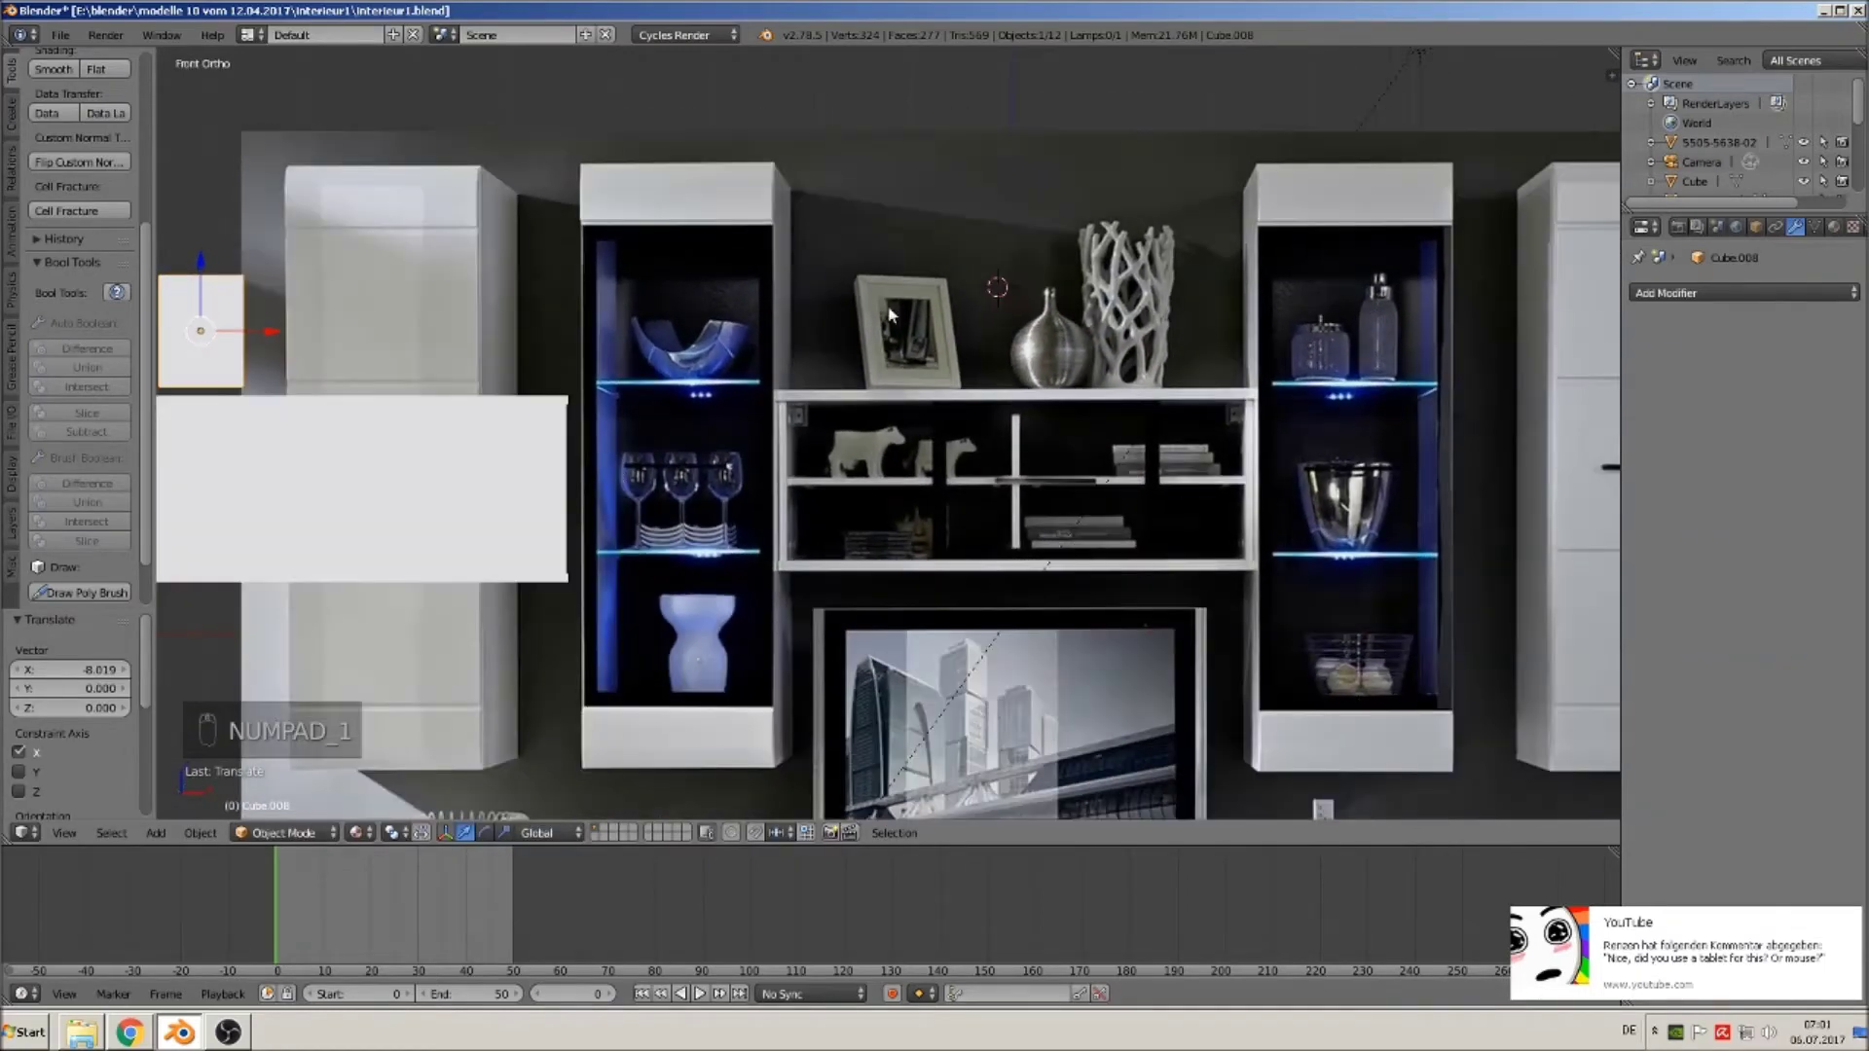
pyautogui.click(60, 35)
pyautogui.click(97, 187)
# Place the 3D cursor at the centre of the round metallic vase's body and add a UV sphere there.
pyautogui.scroll(8, 1322, 395)
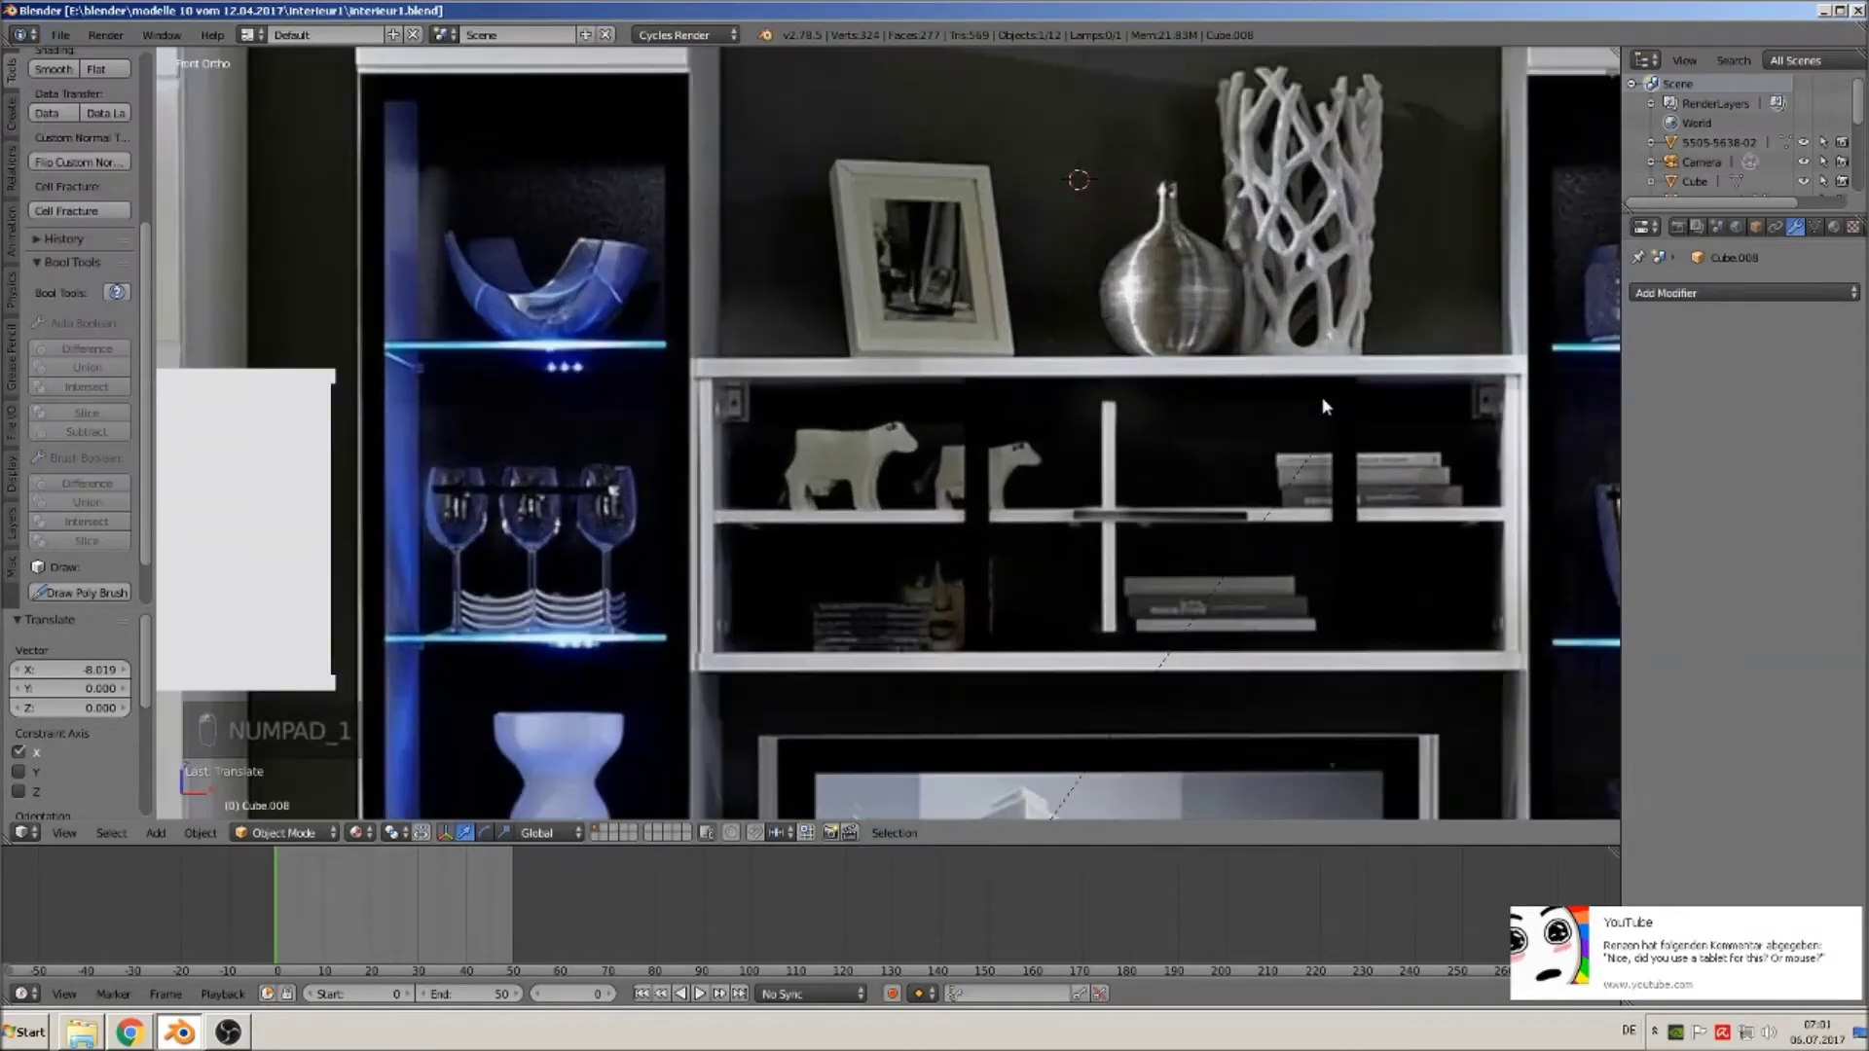
pyautogui.scroll(-3, 829, 337)
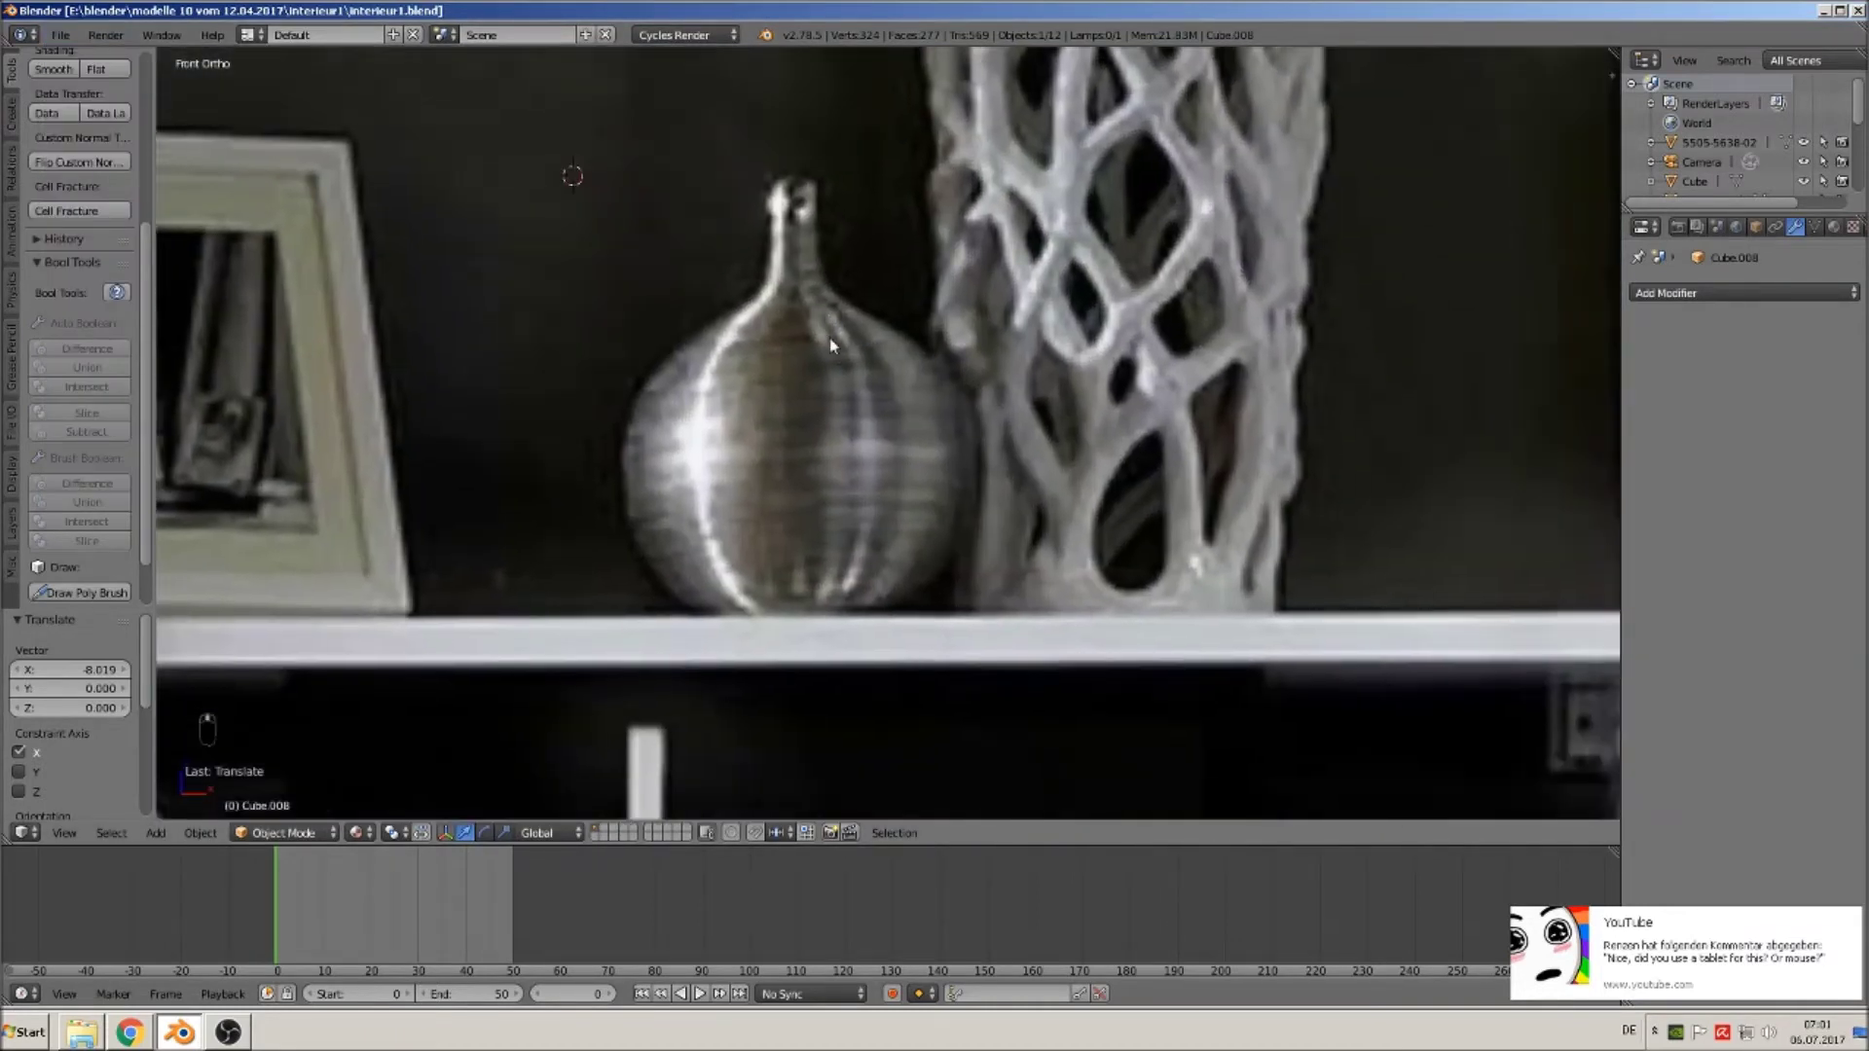
pyautogui.click(835, 244)
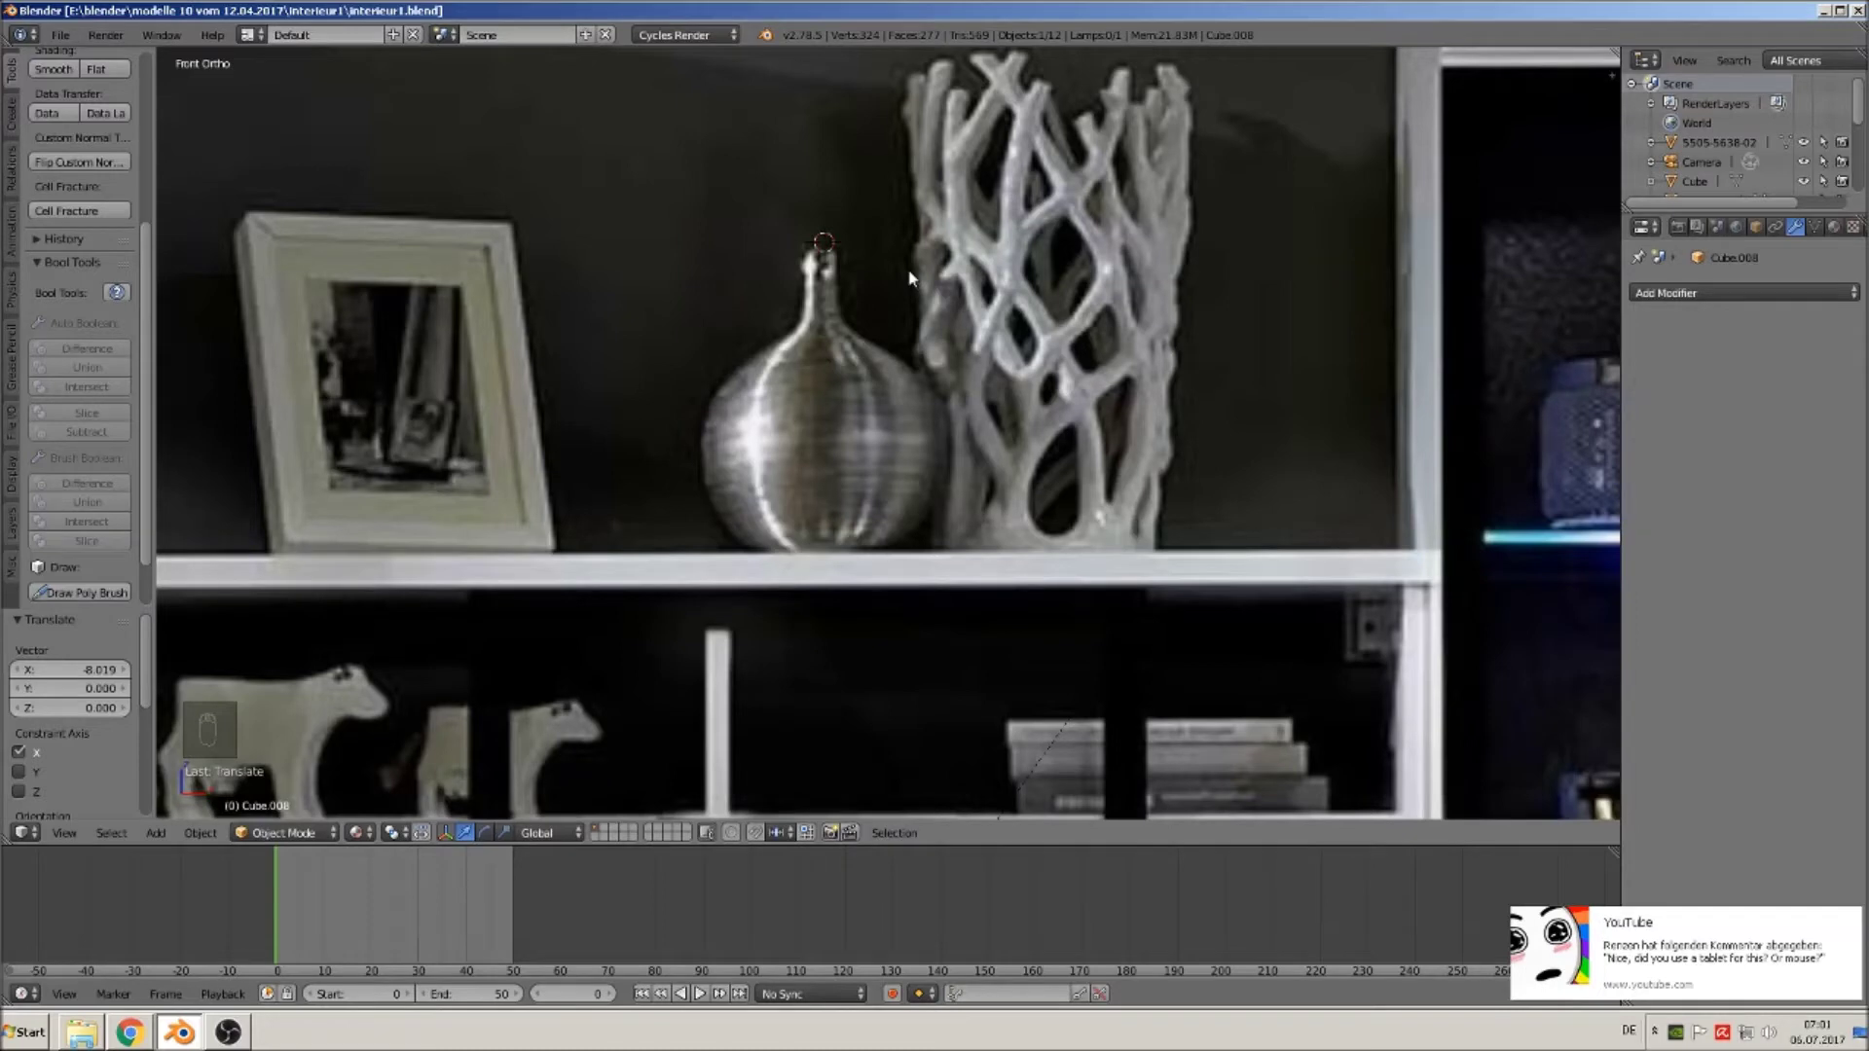
pyautogui.click(825, 443)
pyautogui.click(156, 834)
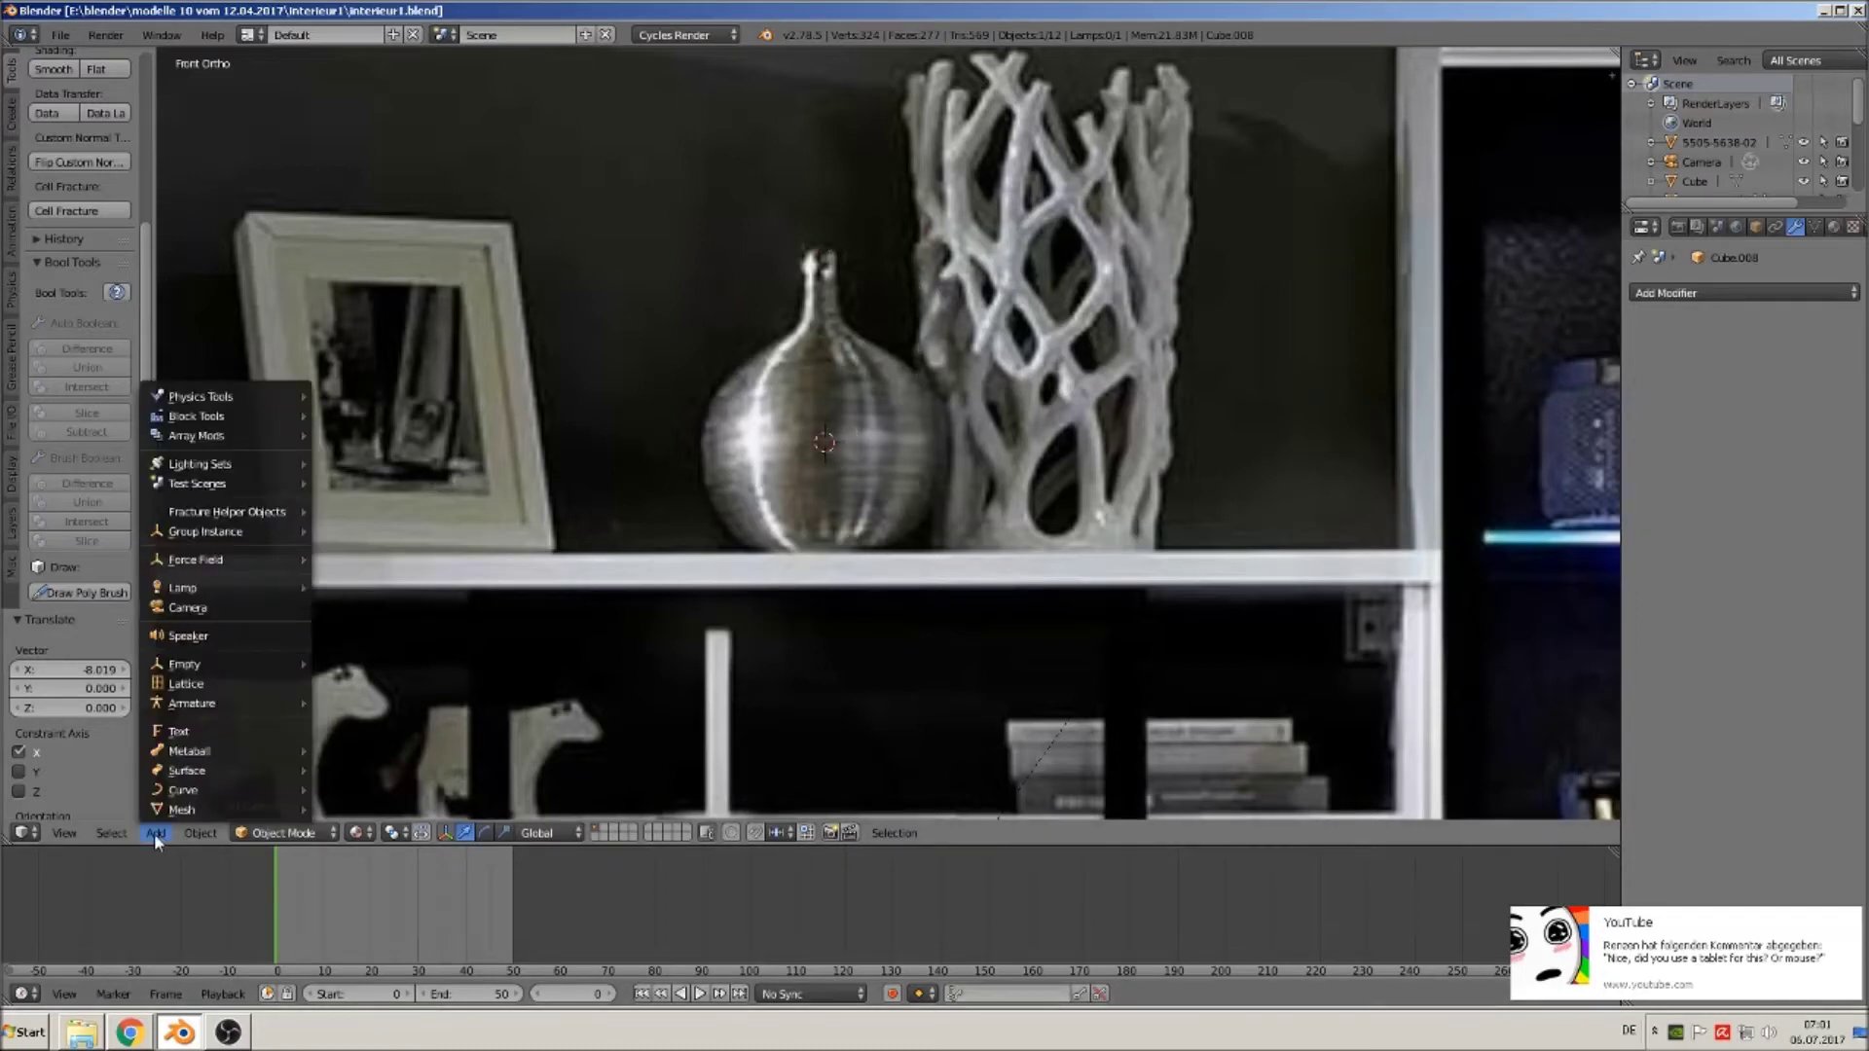
pyautogui.moveTo(184, 808)
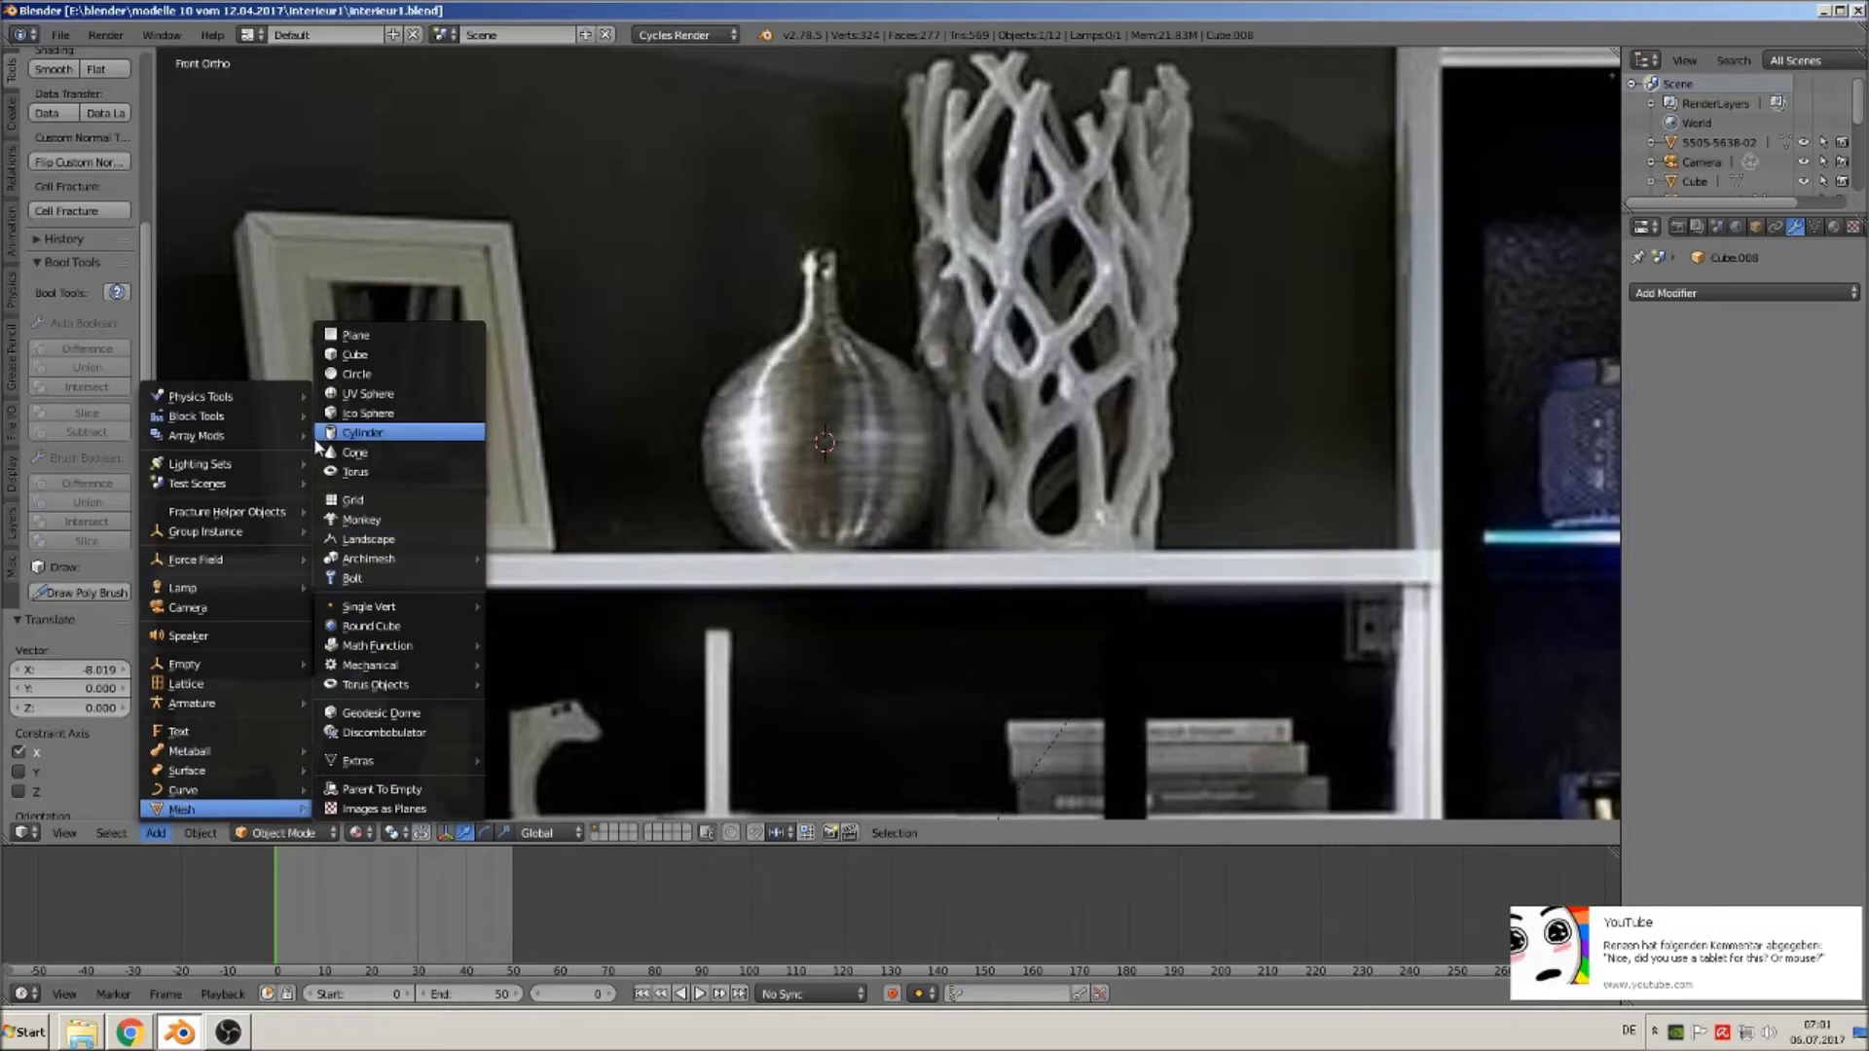
pyautogui.click(351, 397)
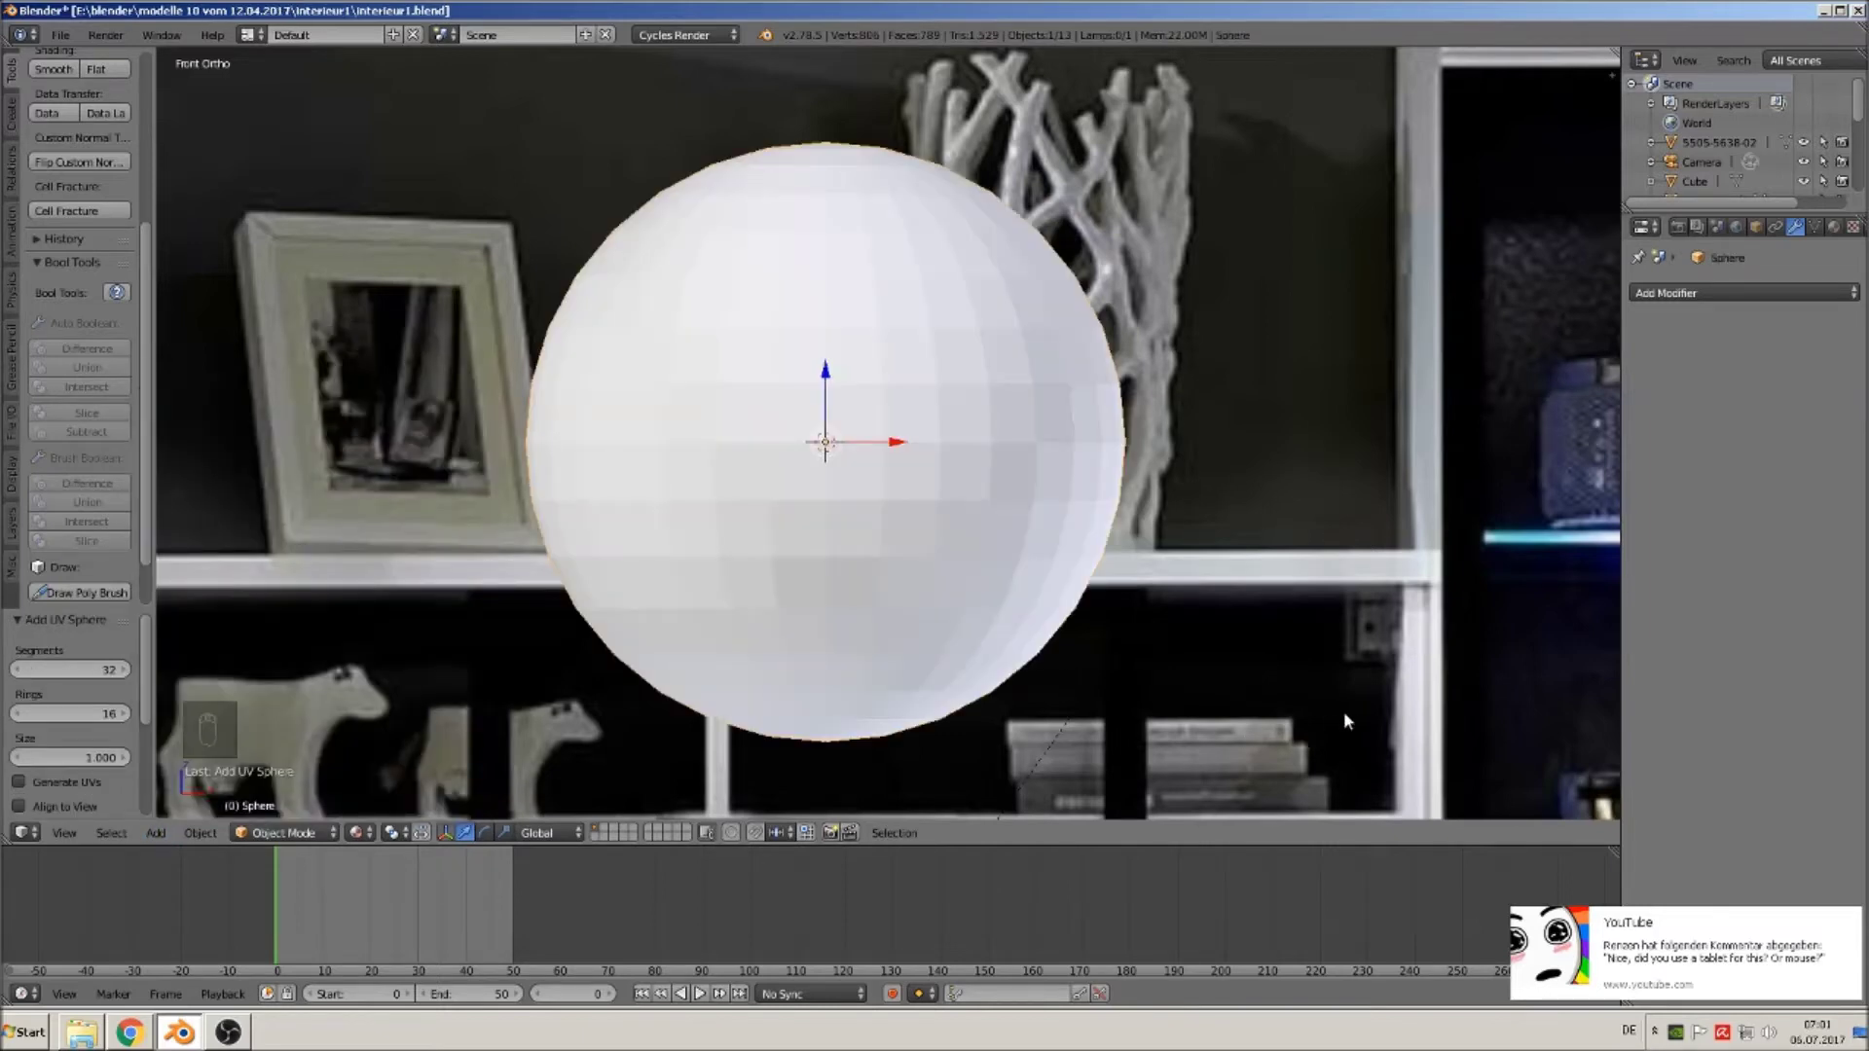
# Scale the sphere to 0.384 to match the vase's body, move it 1.279 along X beside the vase, and clear the selection.
pyautogui.press('s')
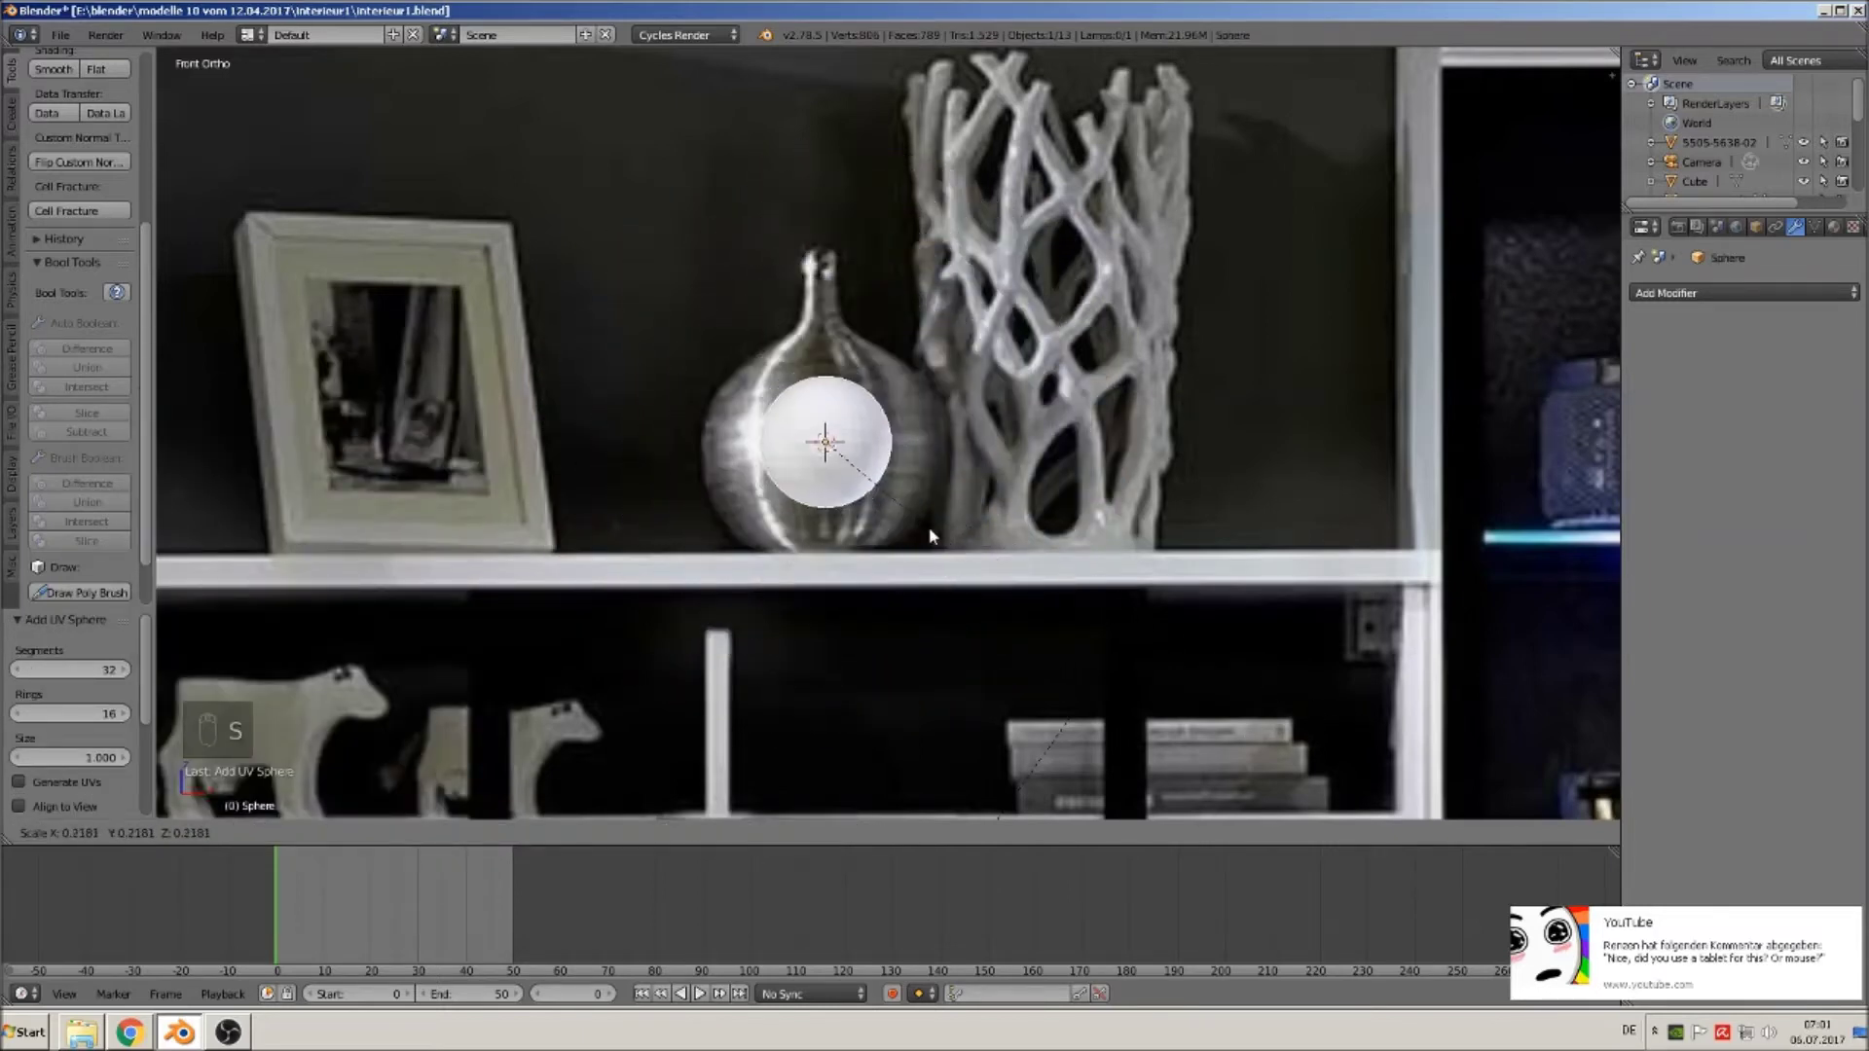
pyautogui.click(1035, 552)
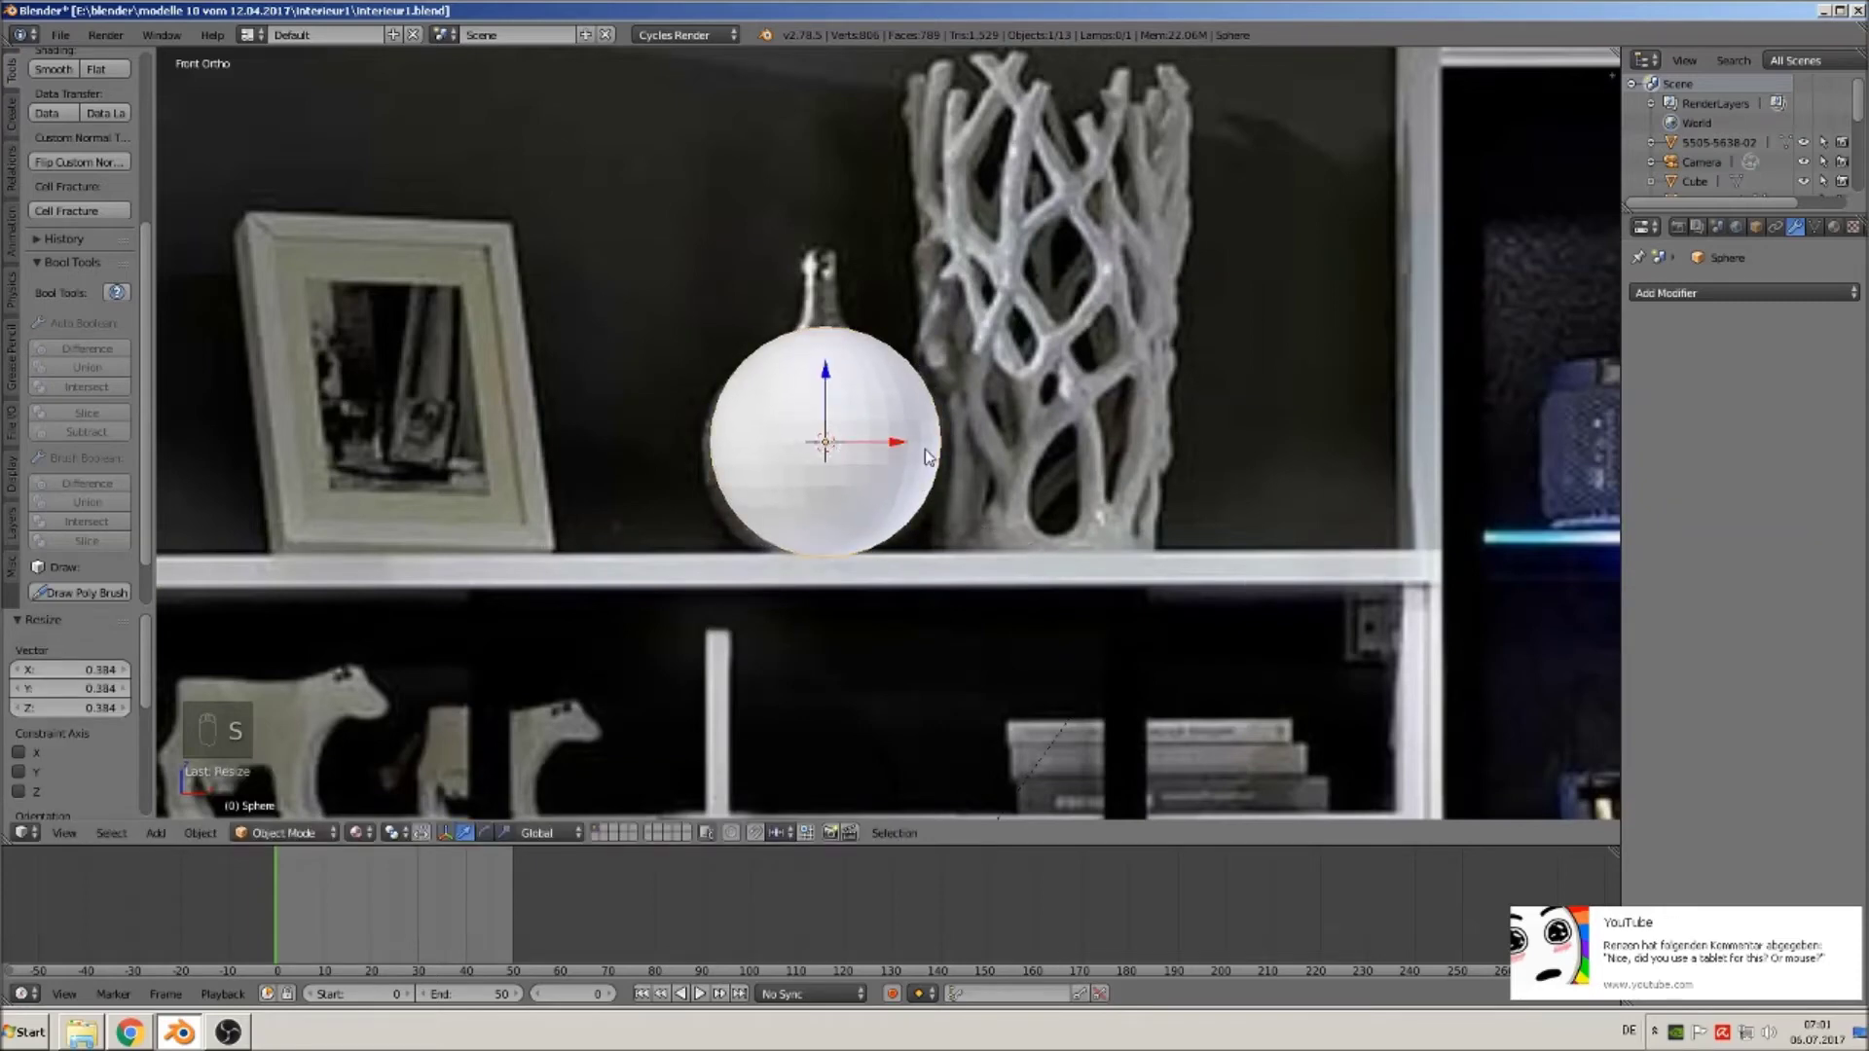
pyautogui.press('g')
pyautogui.press('x')
pyautogui.moveTo(1232, 466); pyautogui.dragTo(1278, 470)
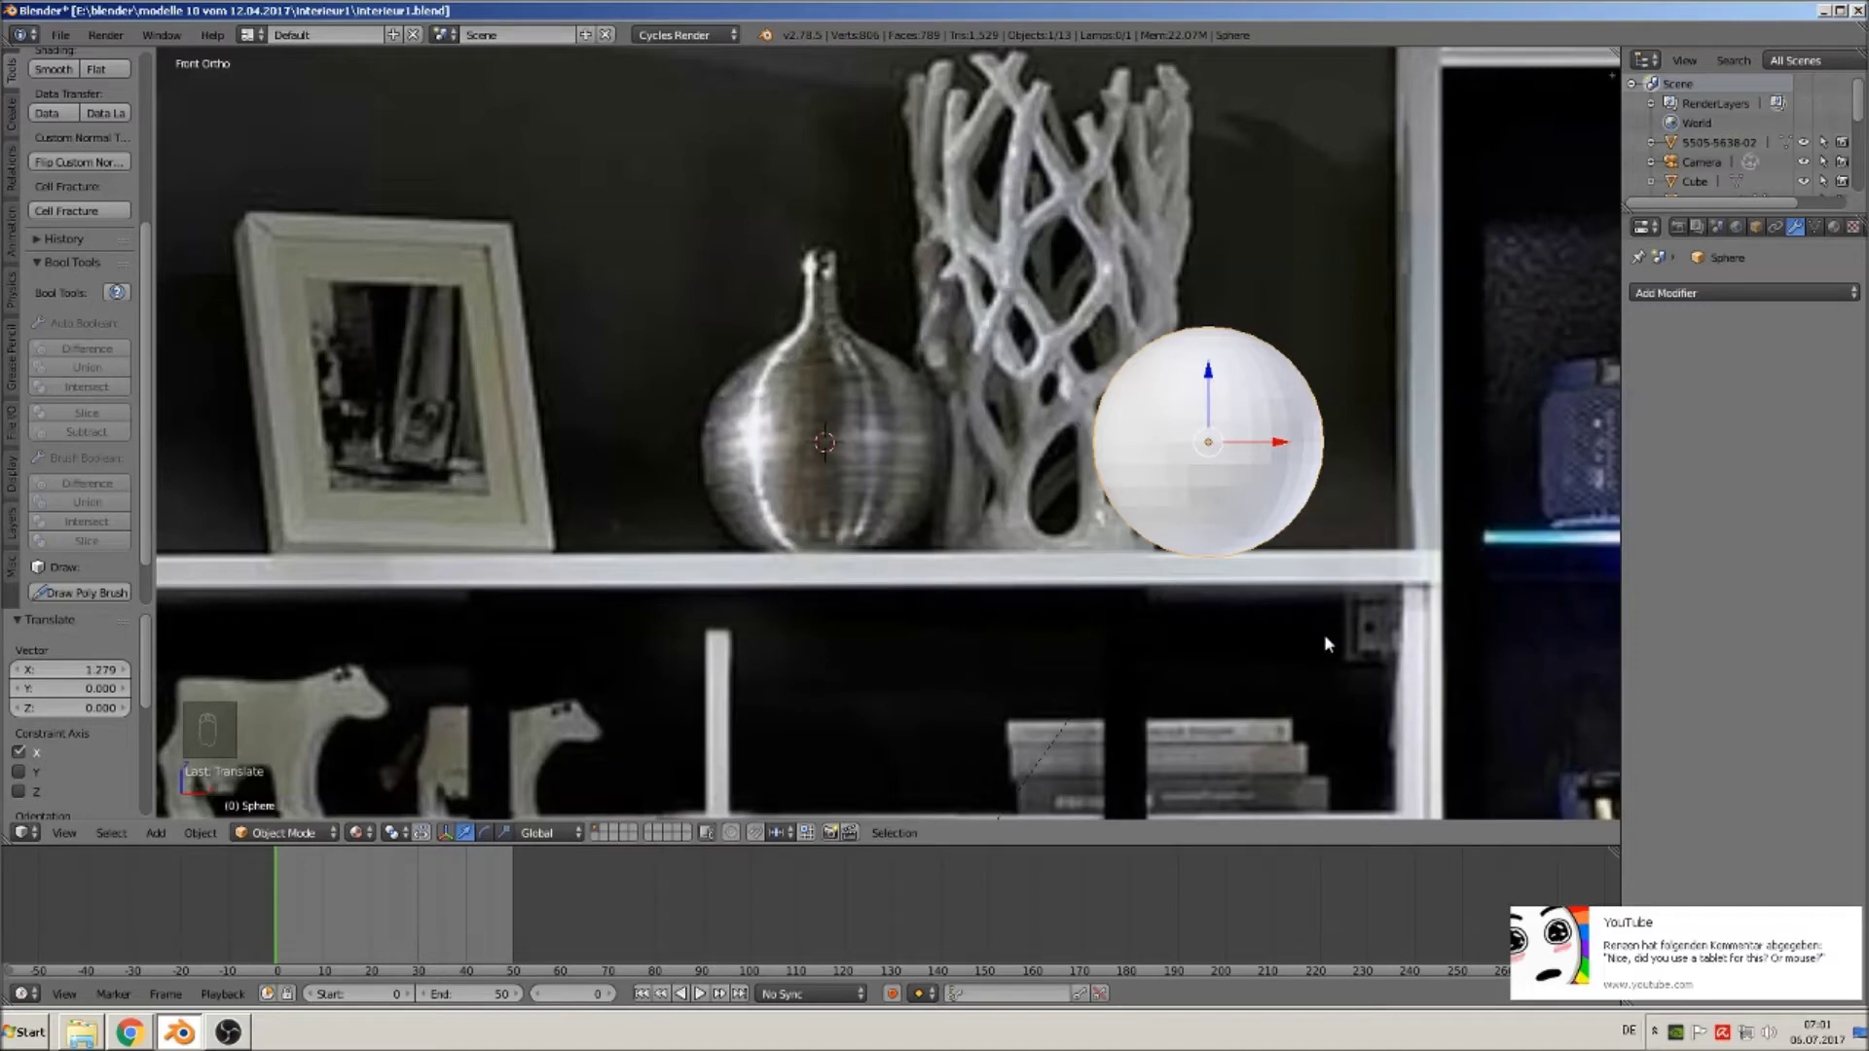
pyautogui.press('a')
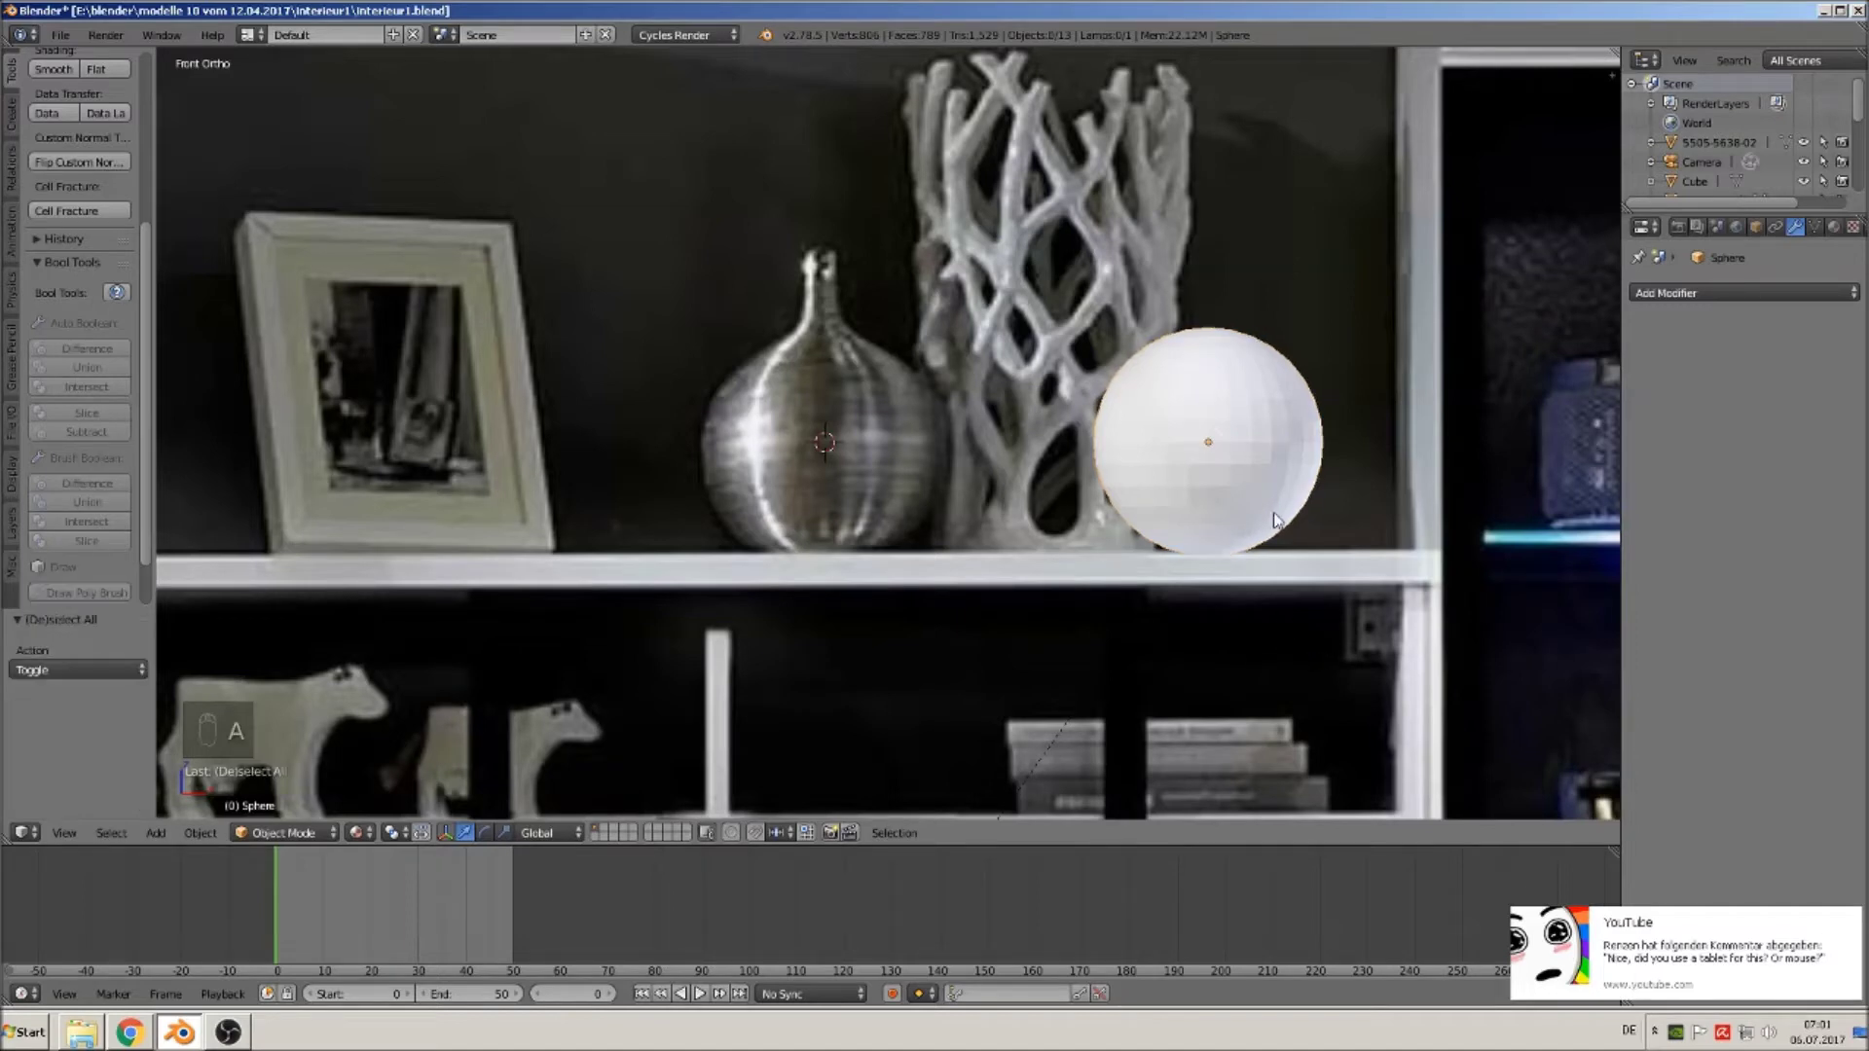
# Select the lower half of the sphere's mesh in edge mode and move it down about 0.04 along Z.
pyautogui.press('Tab')
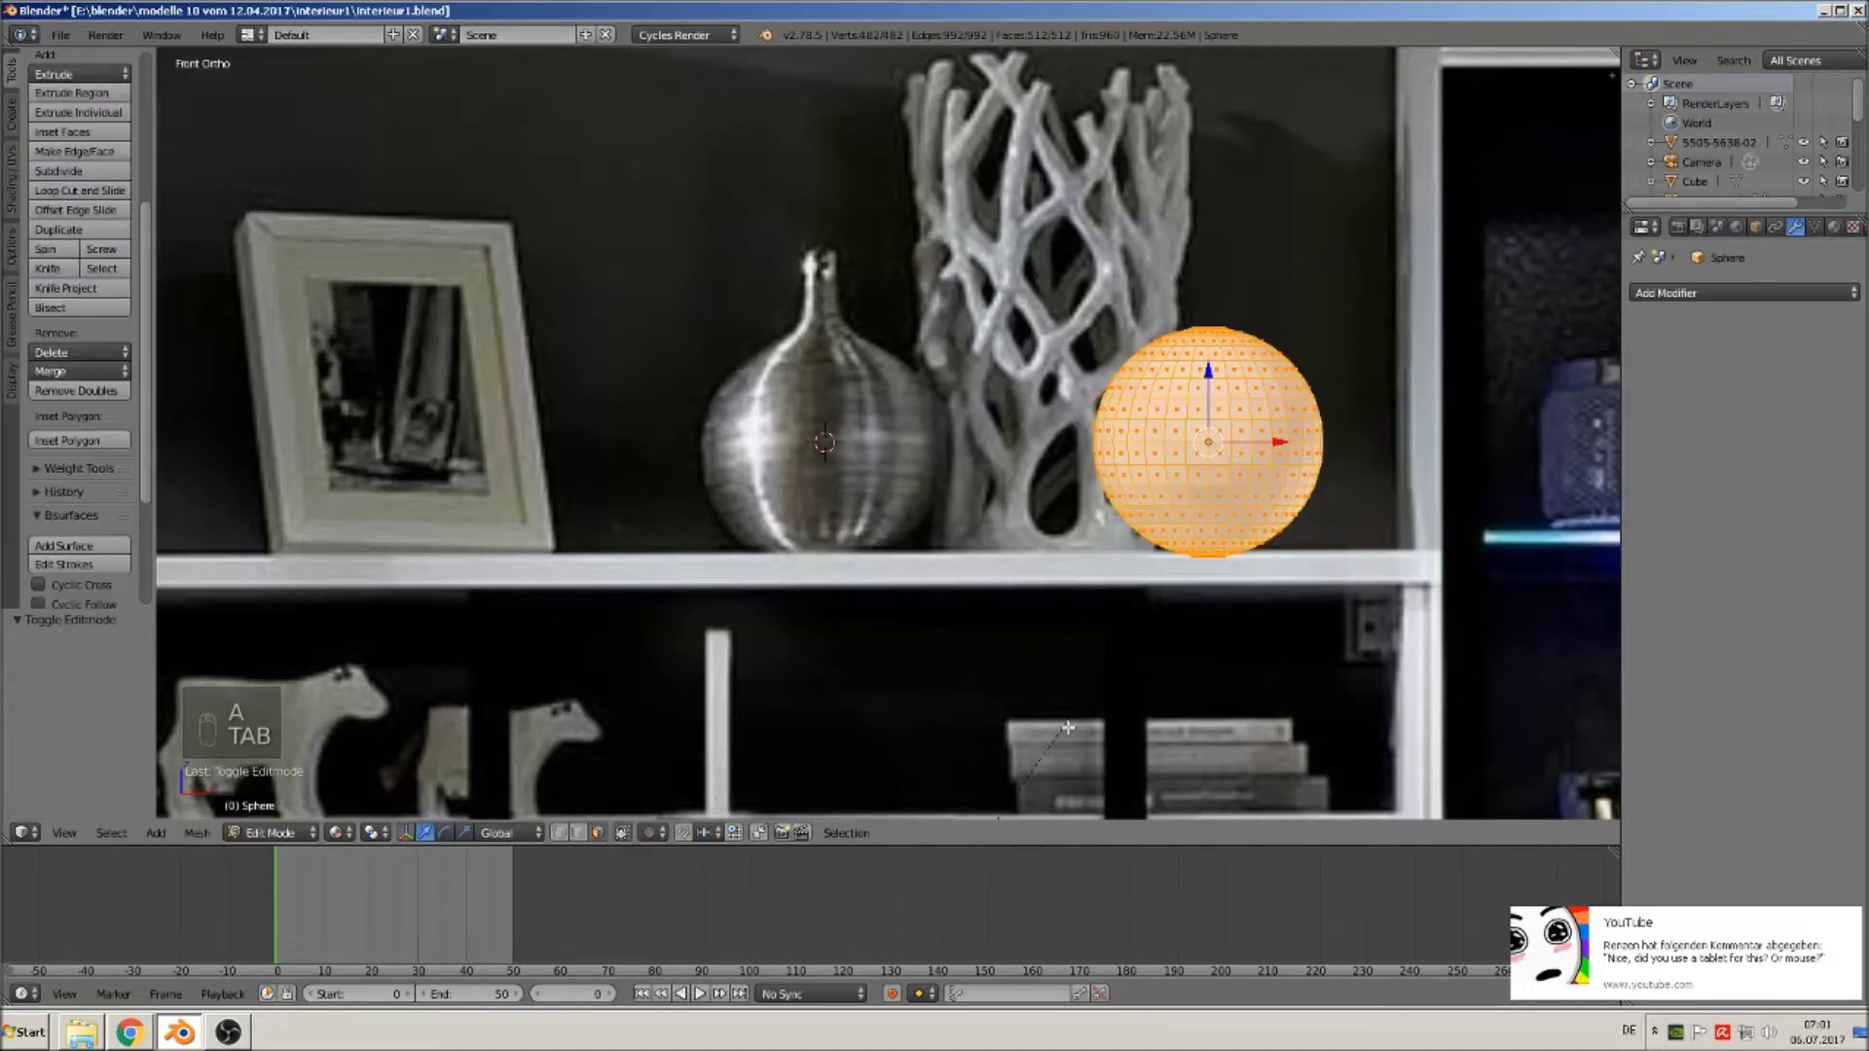
pyautogui.click(578, 833)
pyautogui.press('a')
pyautogui.press('b')
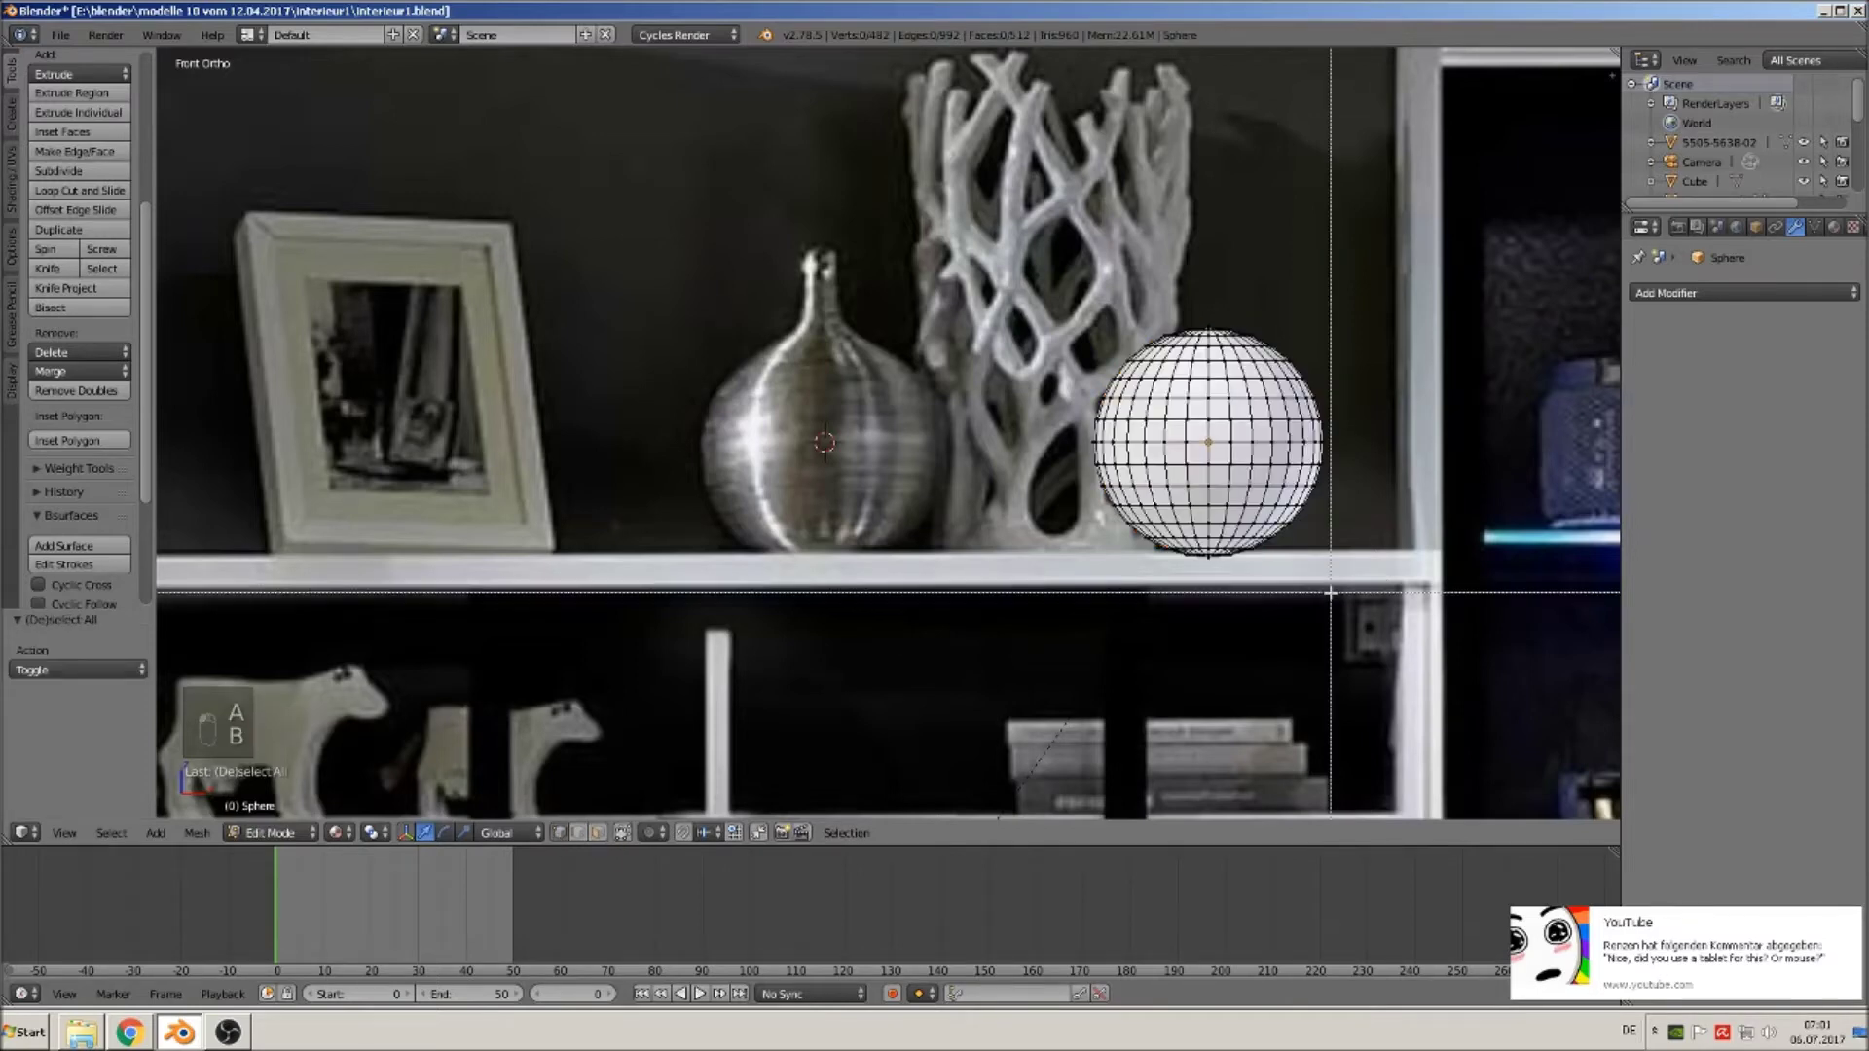
pyautogui.moveTo(1363, 590); pyautogui.dragTo(1008, 453)
pyautogui.moveTo(1208, 450); pyautogui.dragTo(1208, 462)
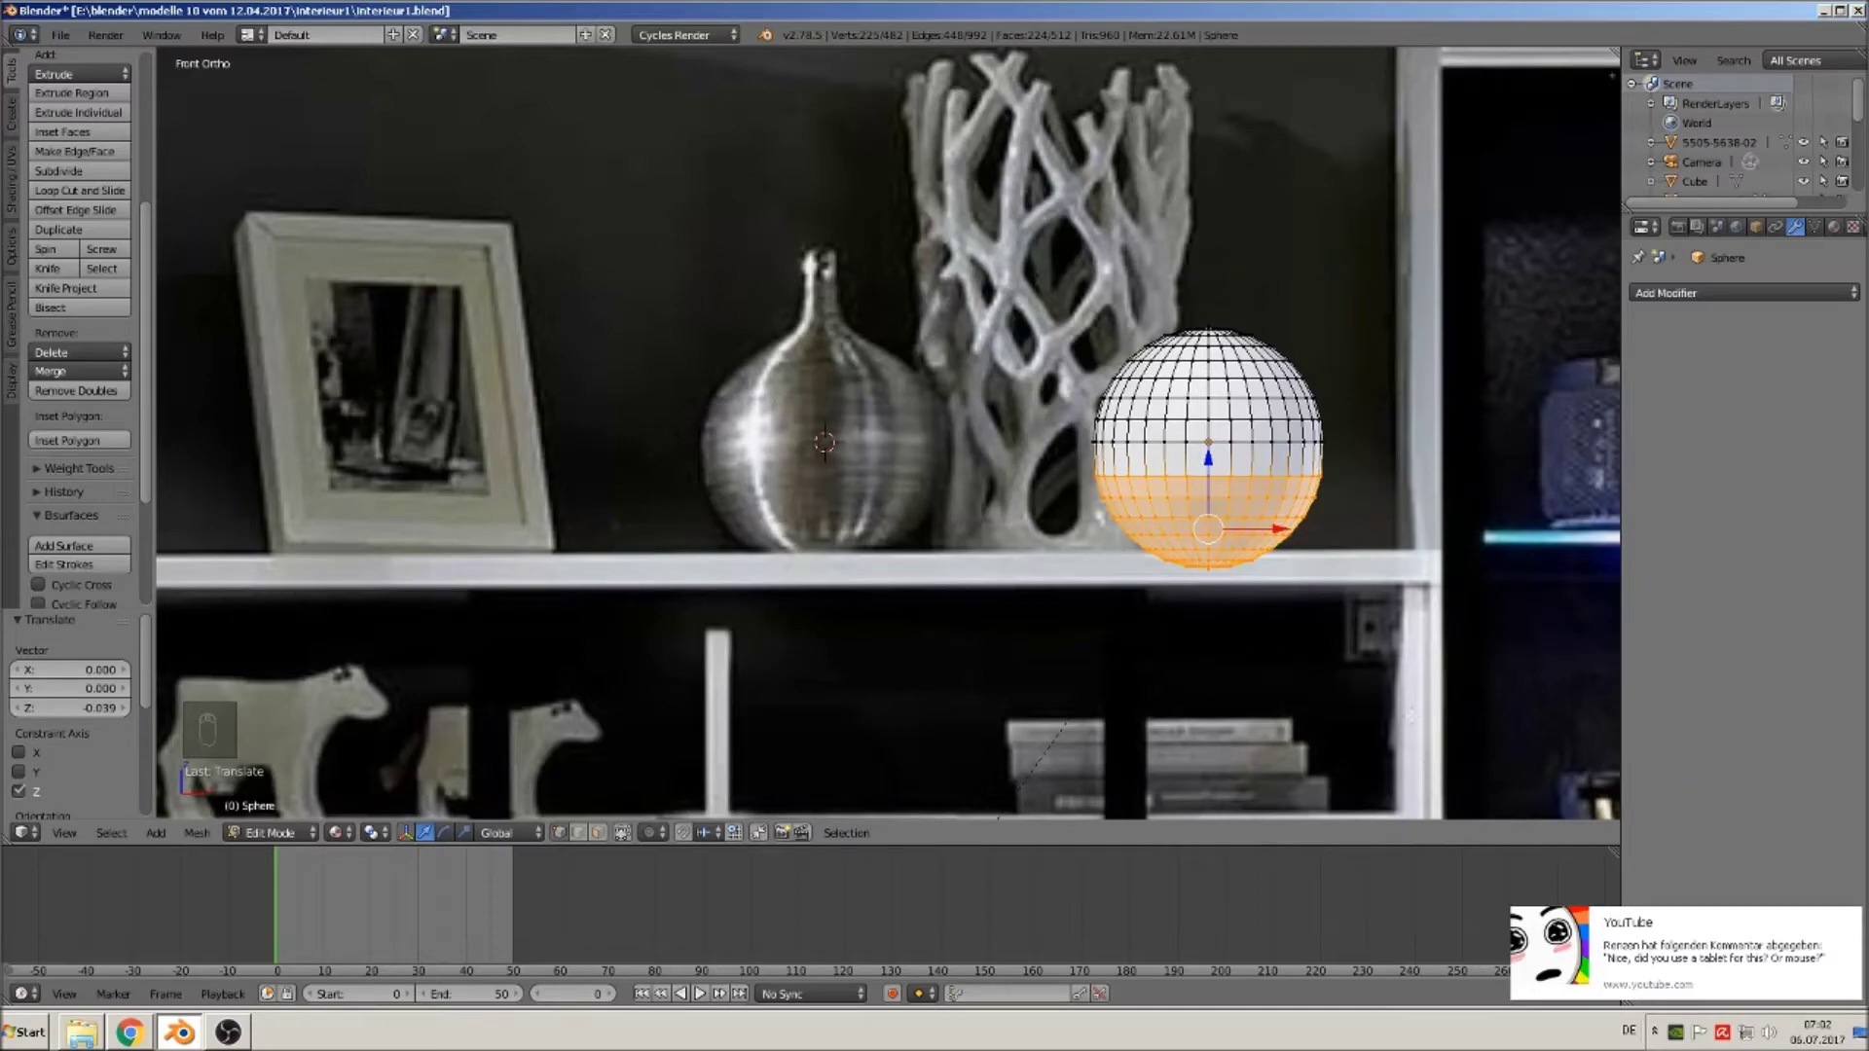
pyautogui.press('Tab')
pyautogui.press('Tab')
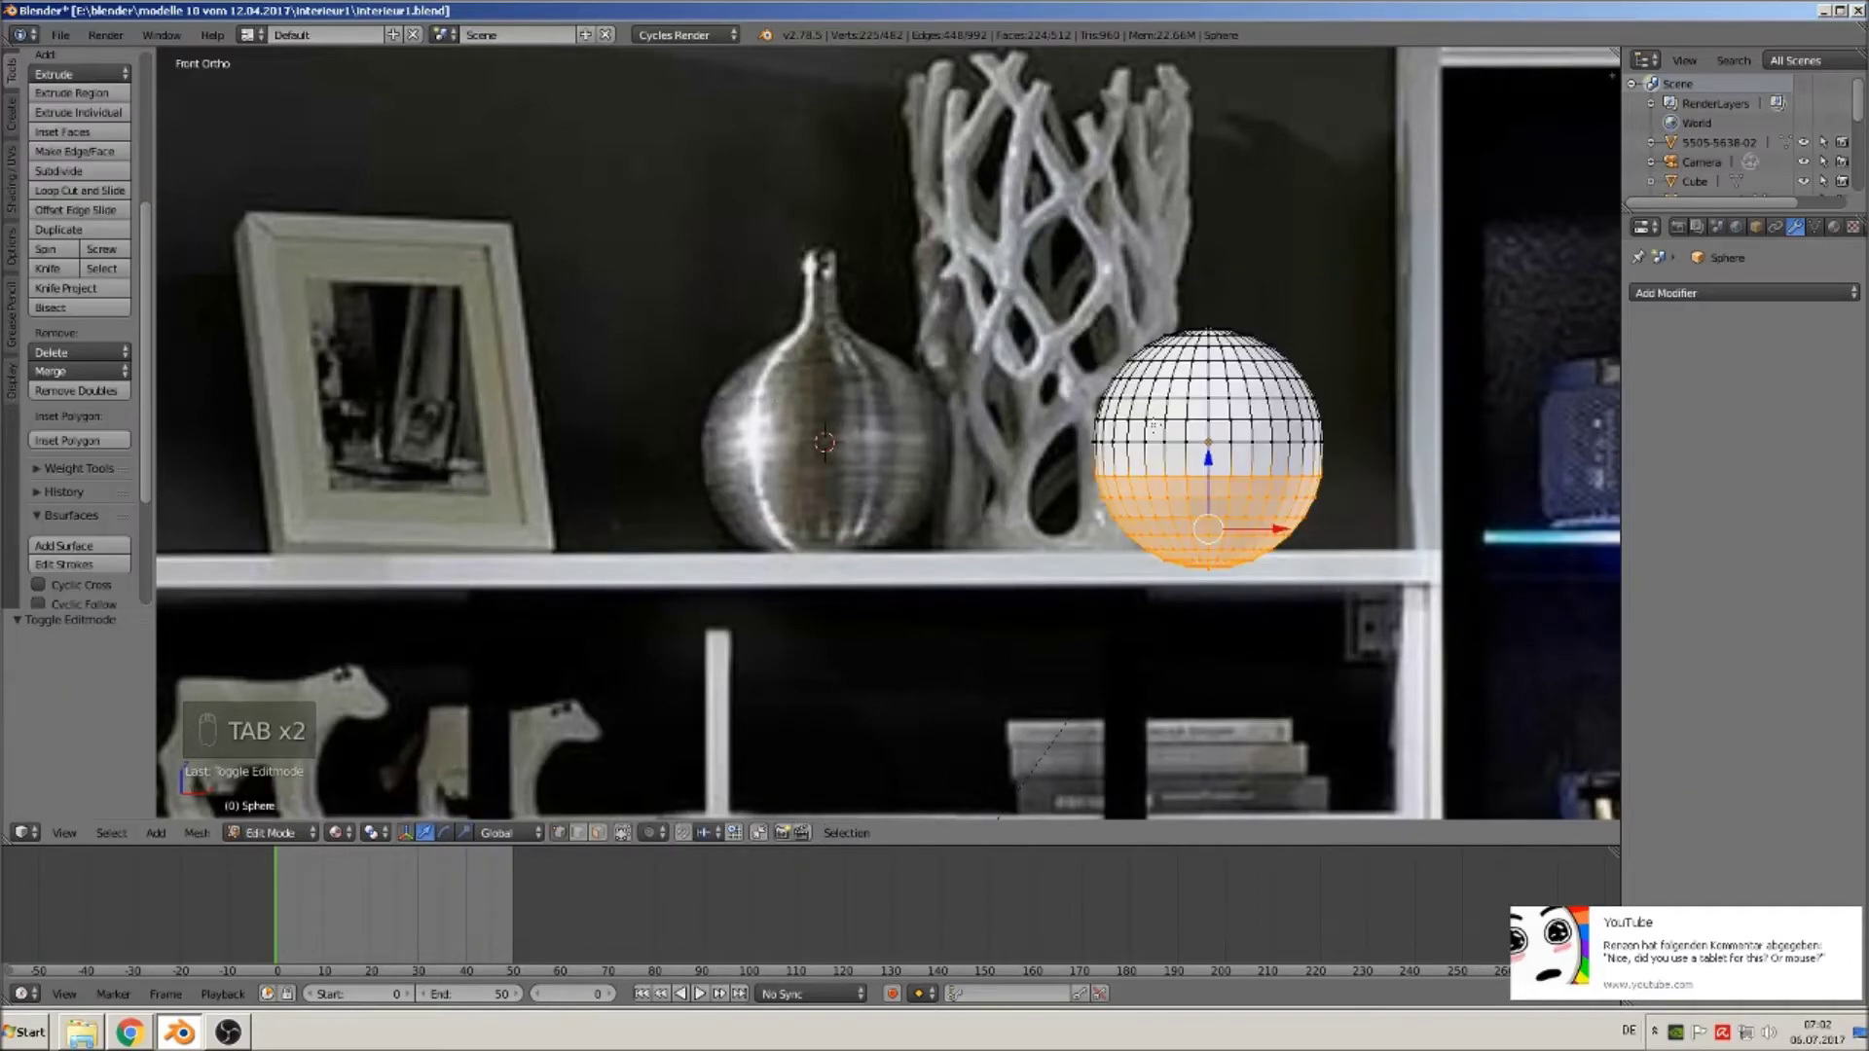
# Extrude the edge ring around the sphere's top pole straight up by about 0.255 to form a neck.
pyautogui.moveTo(820, 301); pyautogui.dragTo(895, 350, button='middle')
pyautogui.scroll(3, 888, 433)
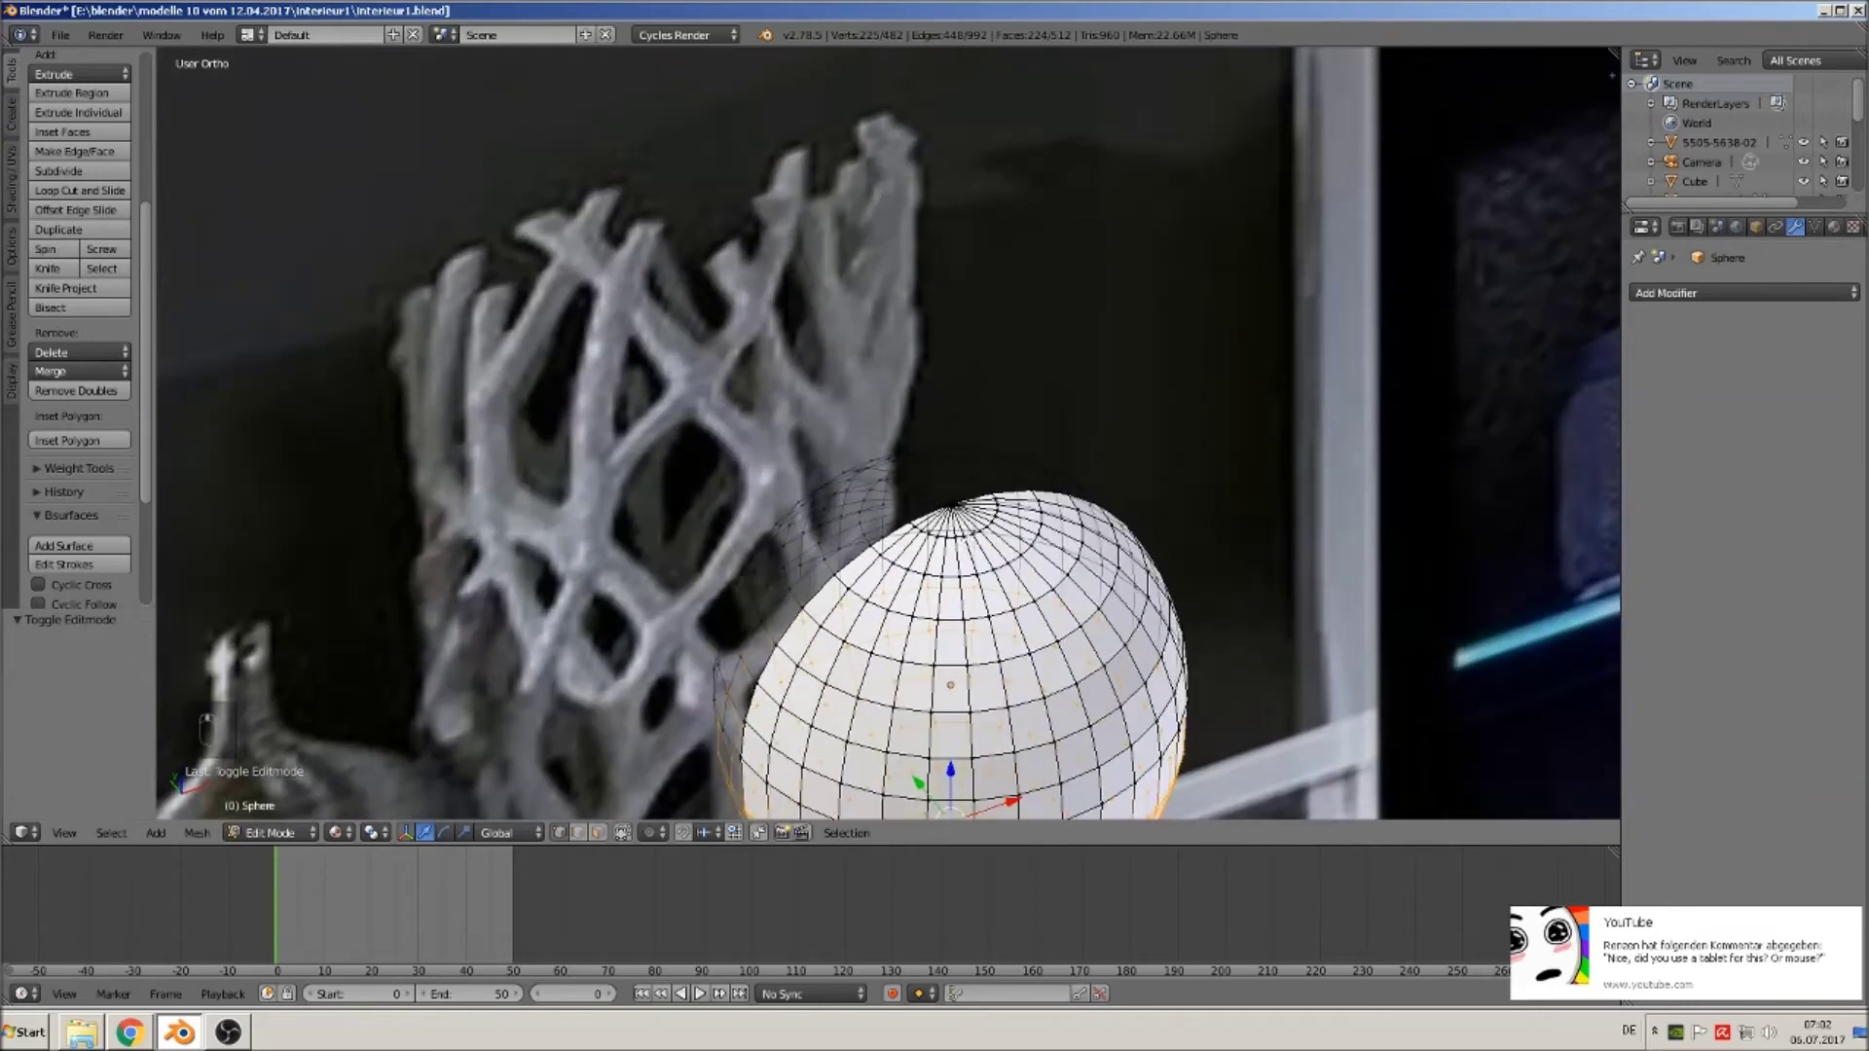
pyautogui.keyDown('alt'); pyautogui.rightClick(964, 526); pyautogui.keyUp('alt')
pyautogui.scroll(-2, 964, 526)
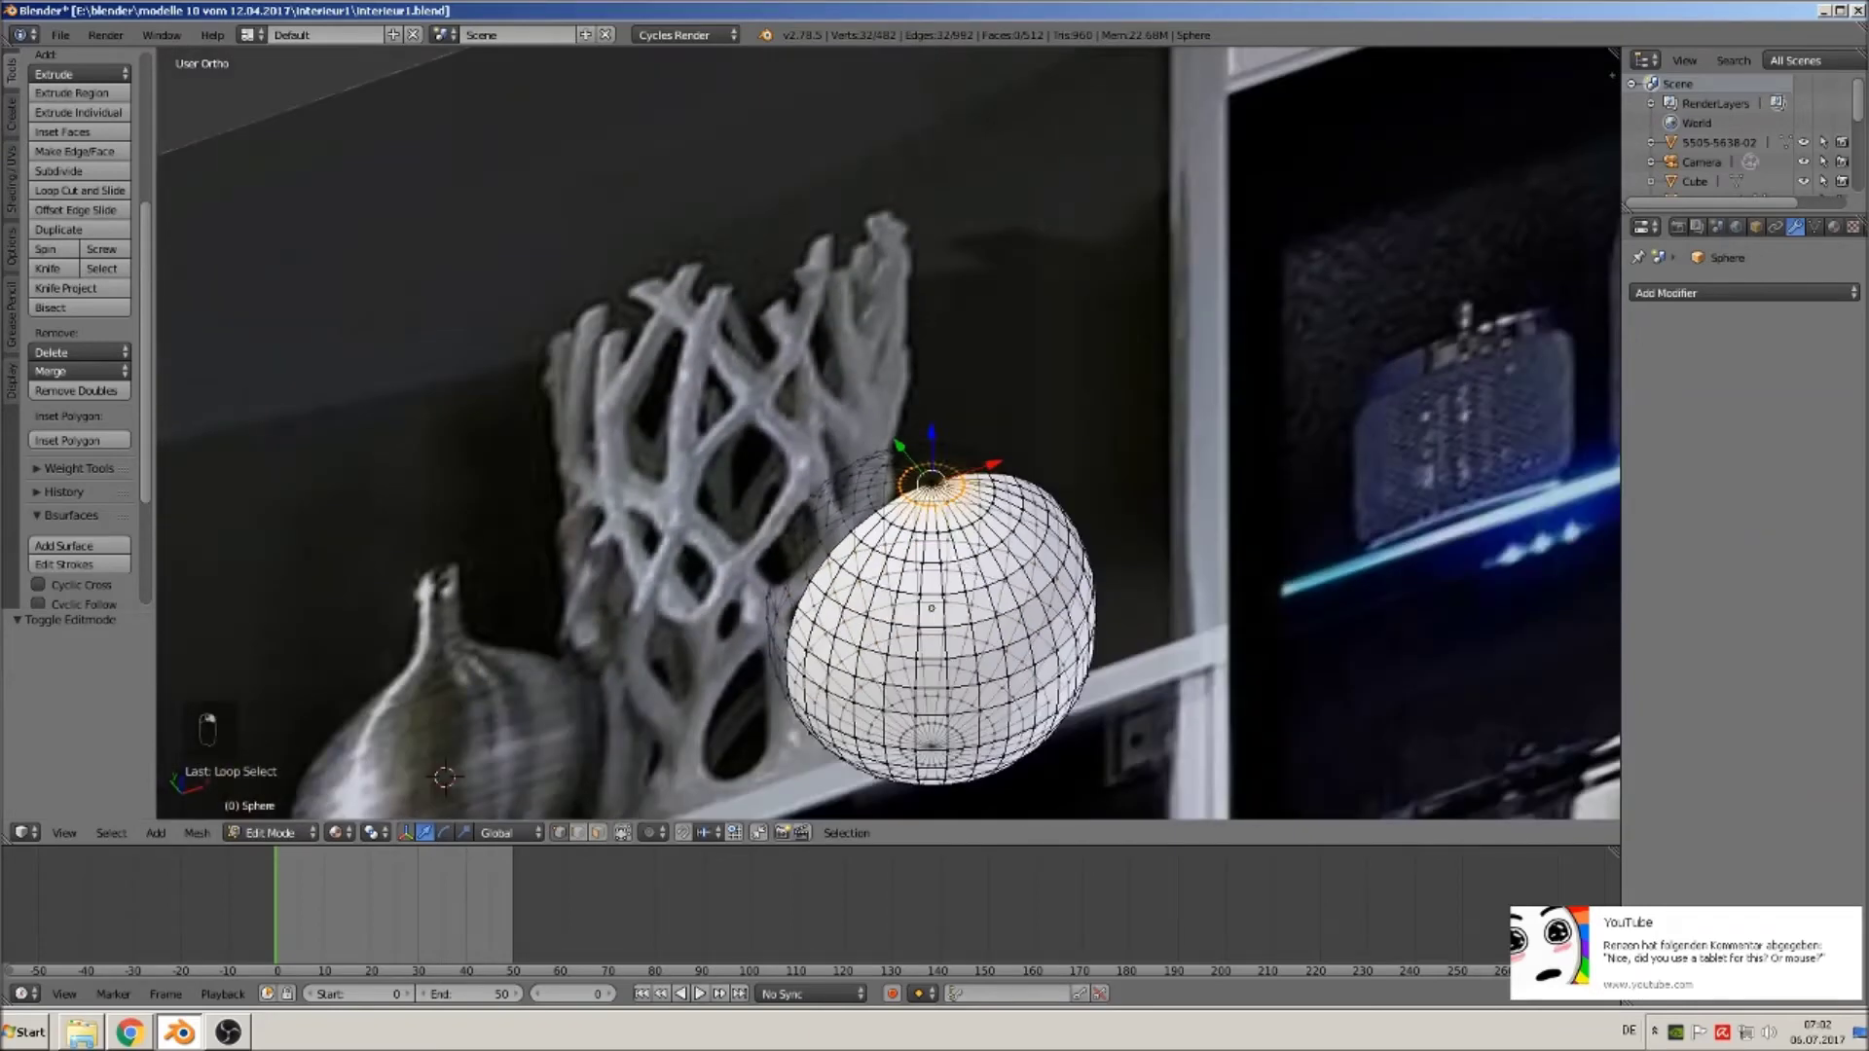
pyautogui.press('KP_1')
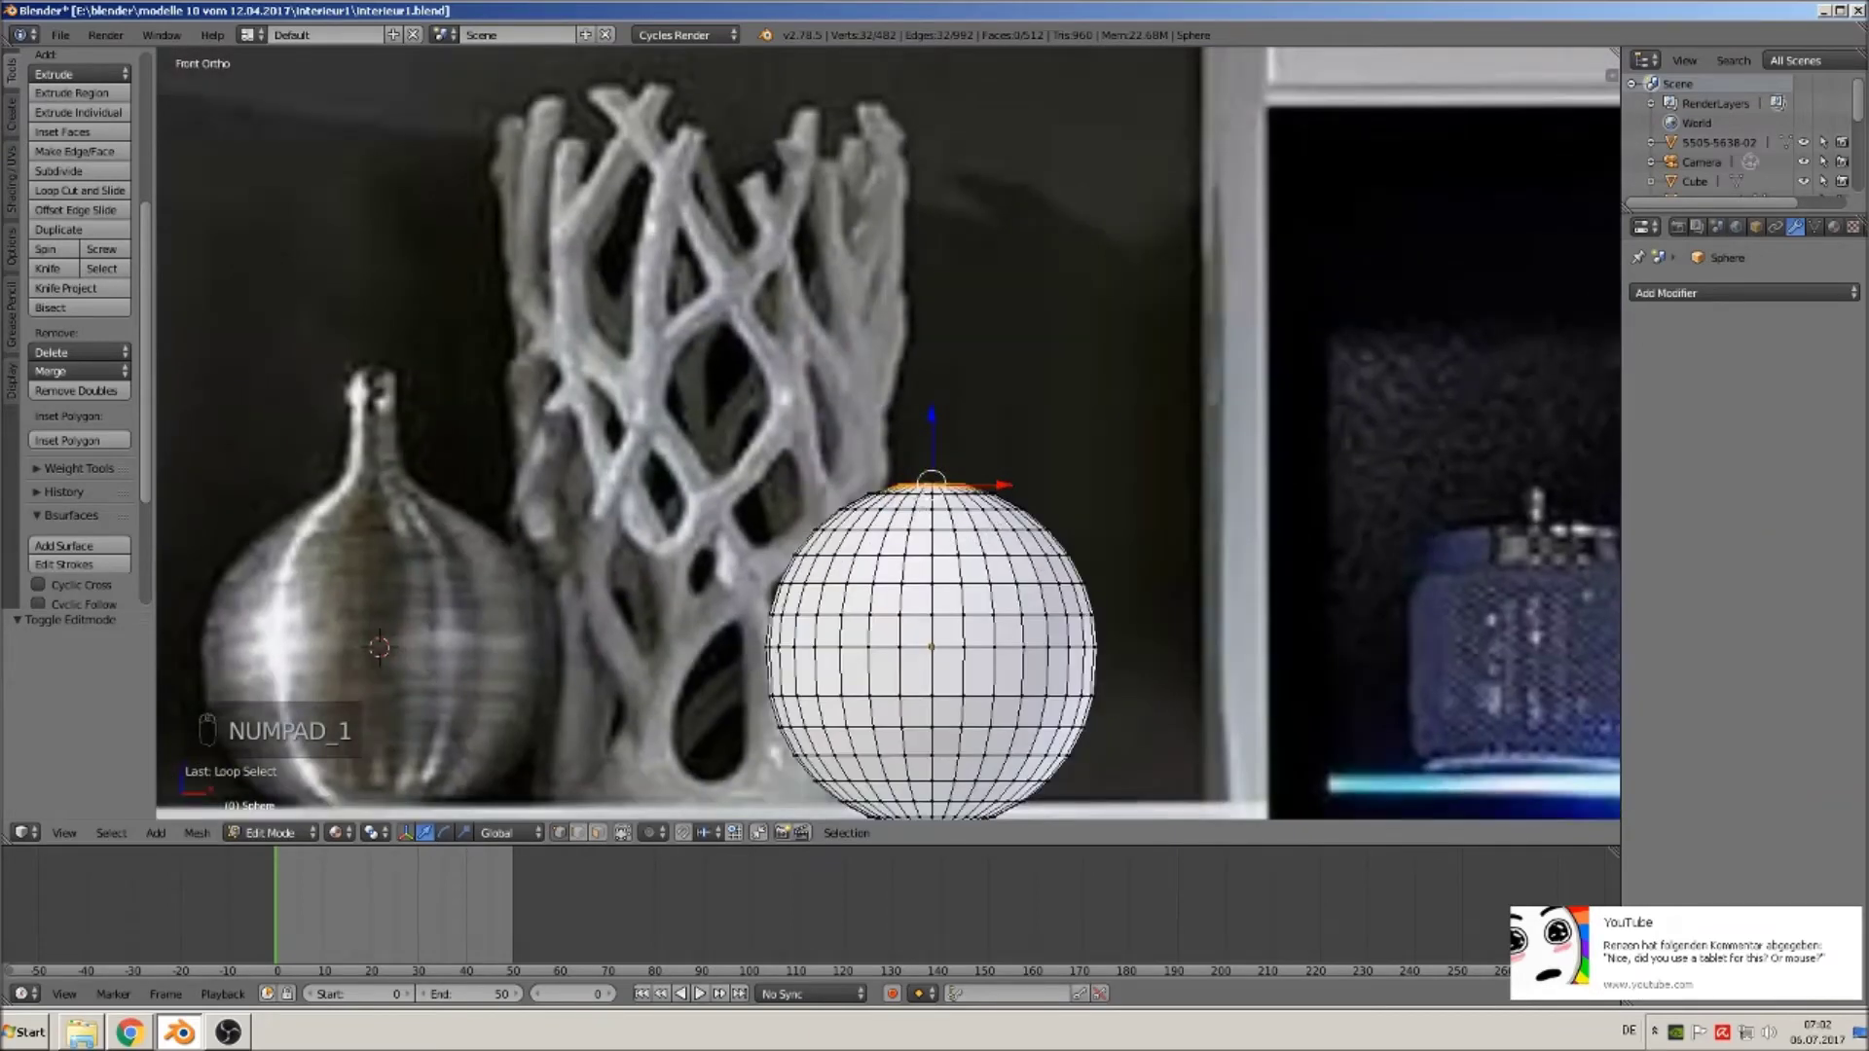
pyautogui.scroll(2, 961, 532)
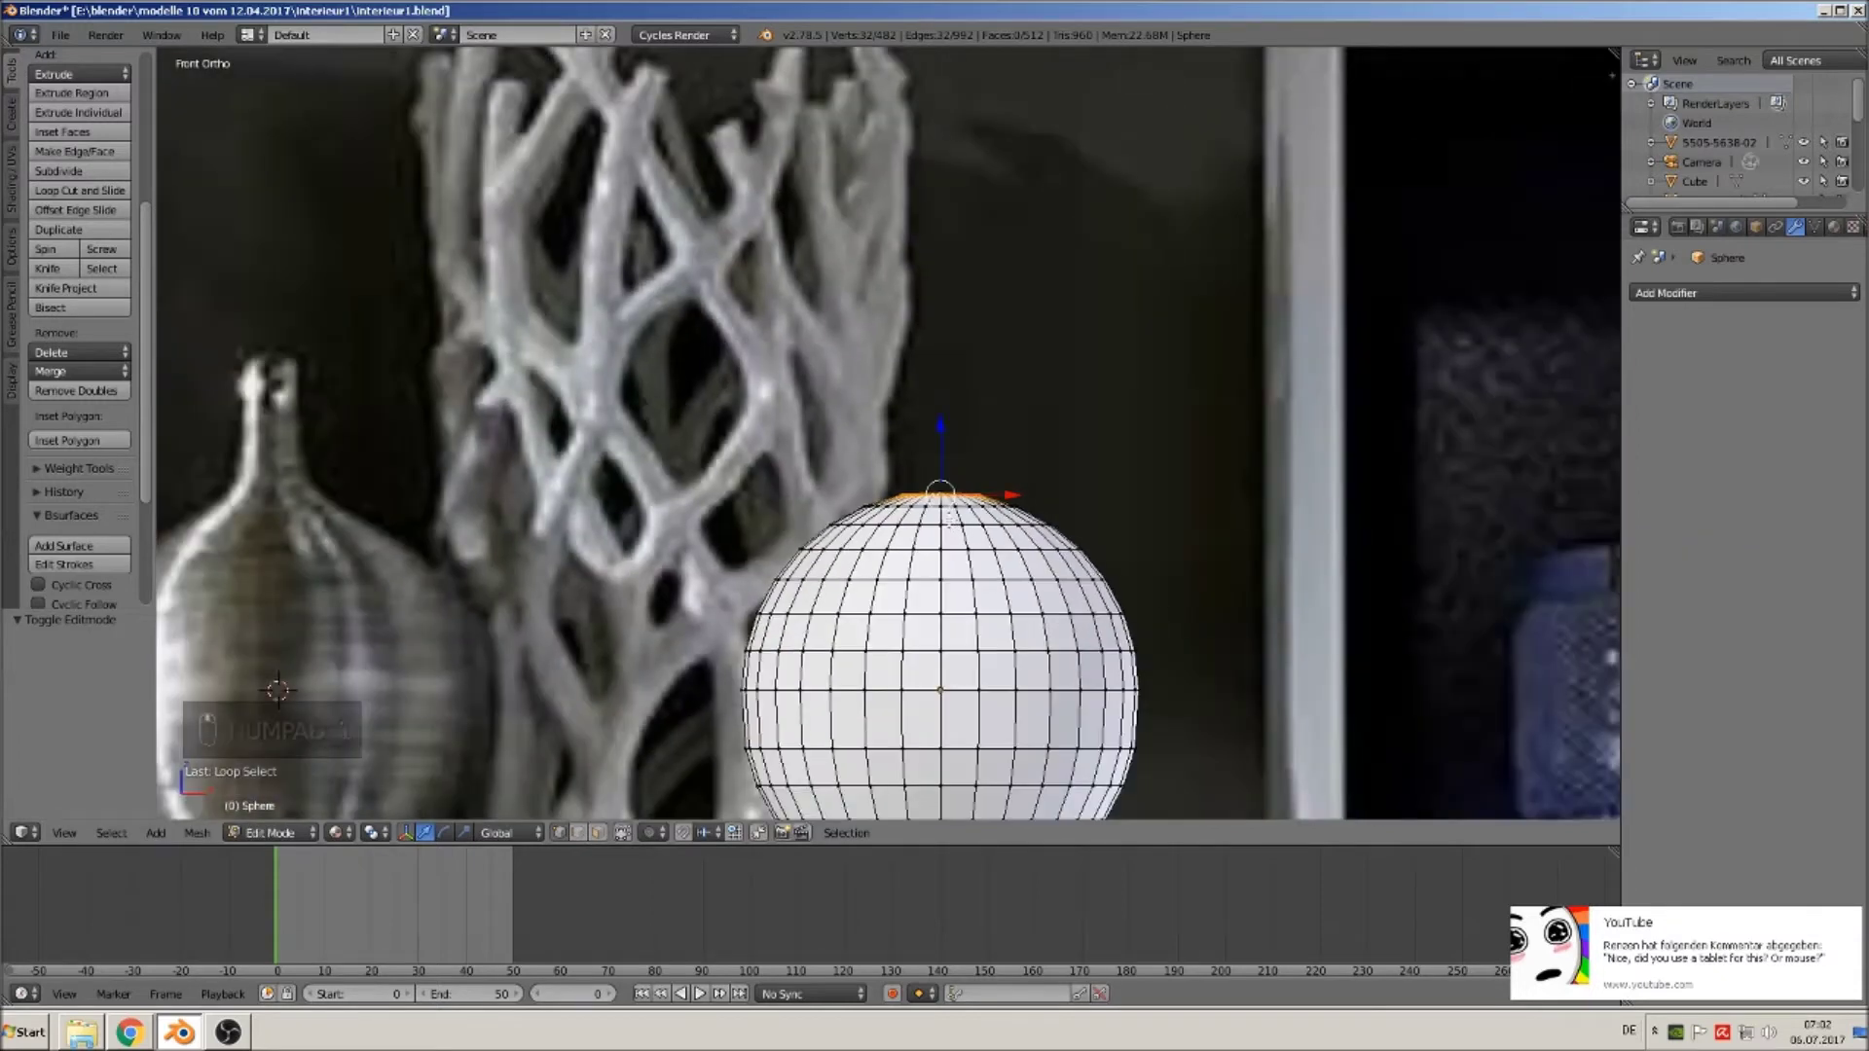
pyautogui.press('e')
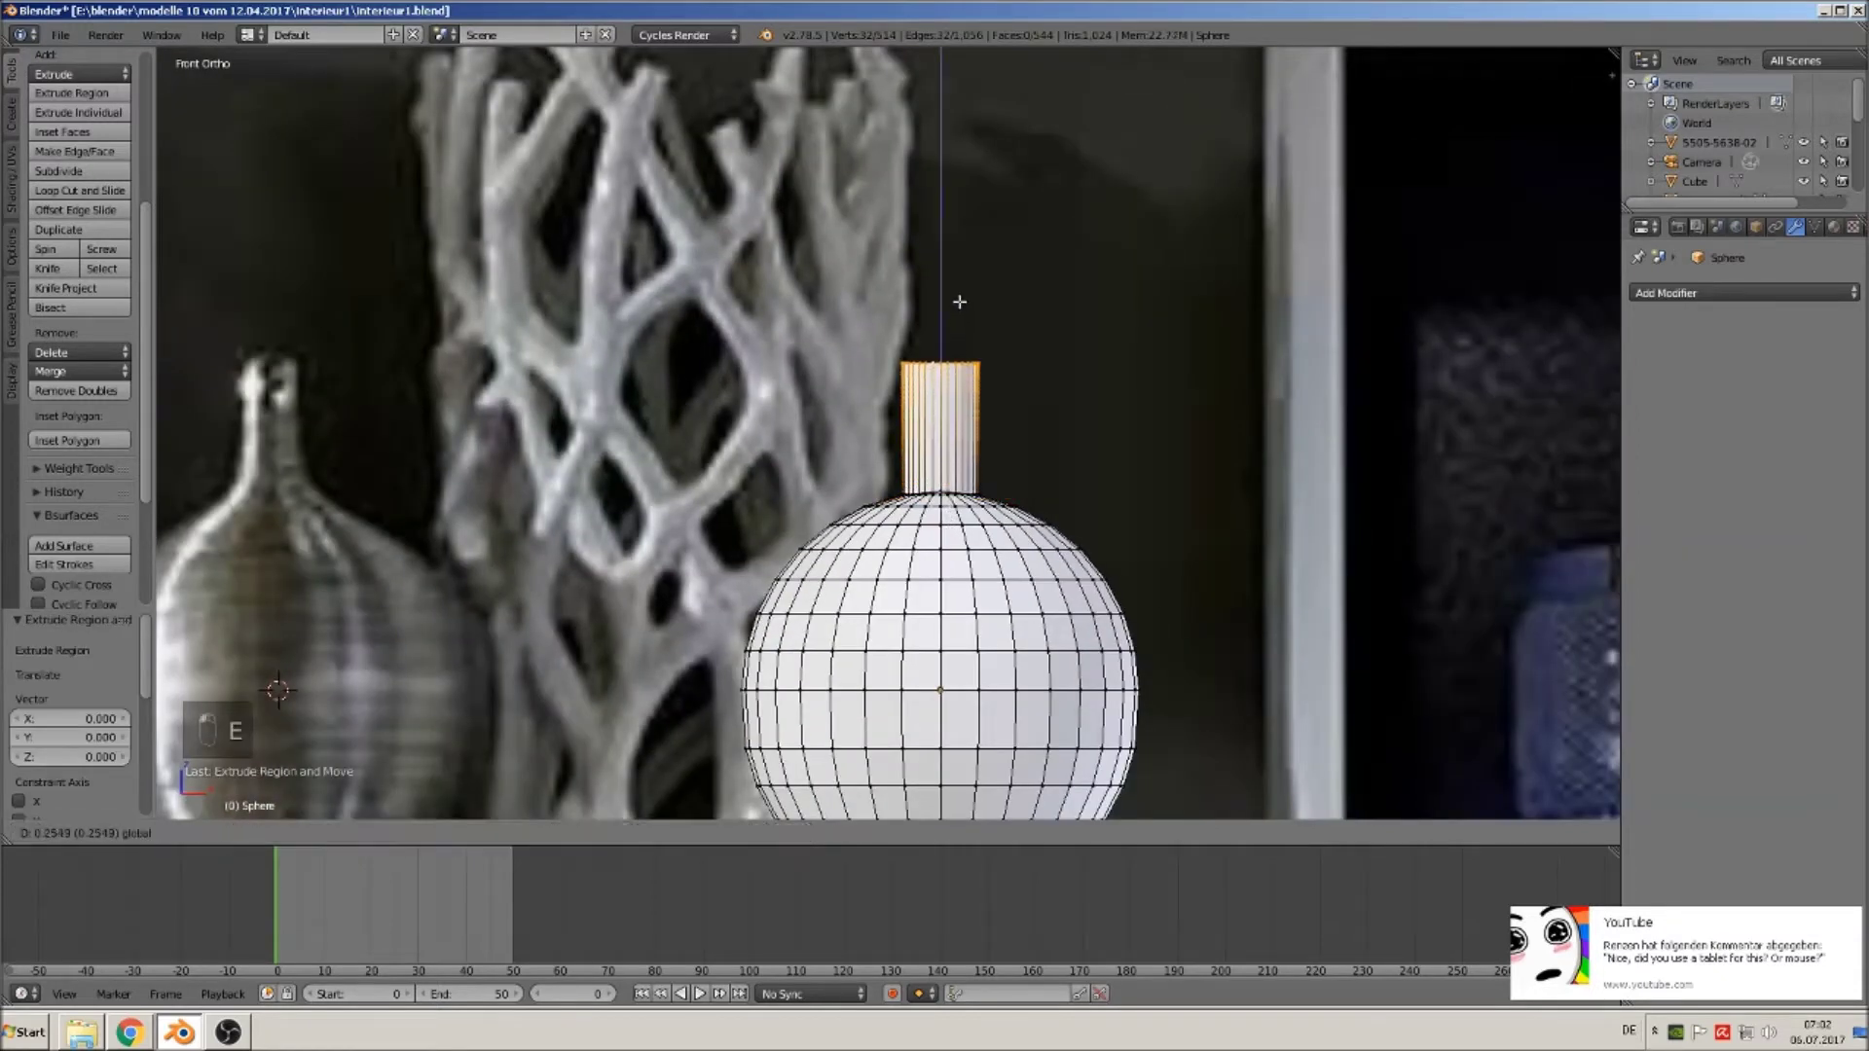
pyautogui.click(961, 326)
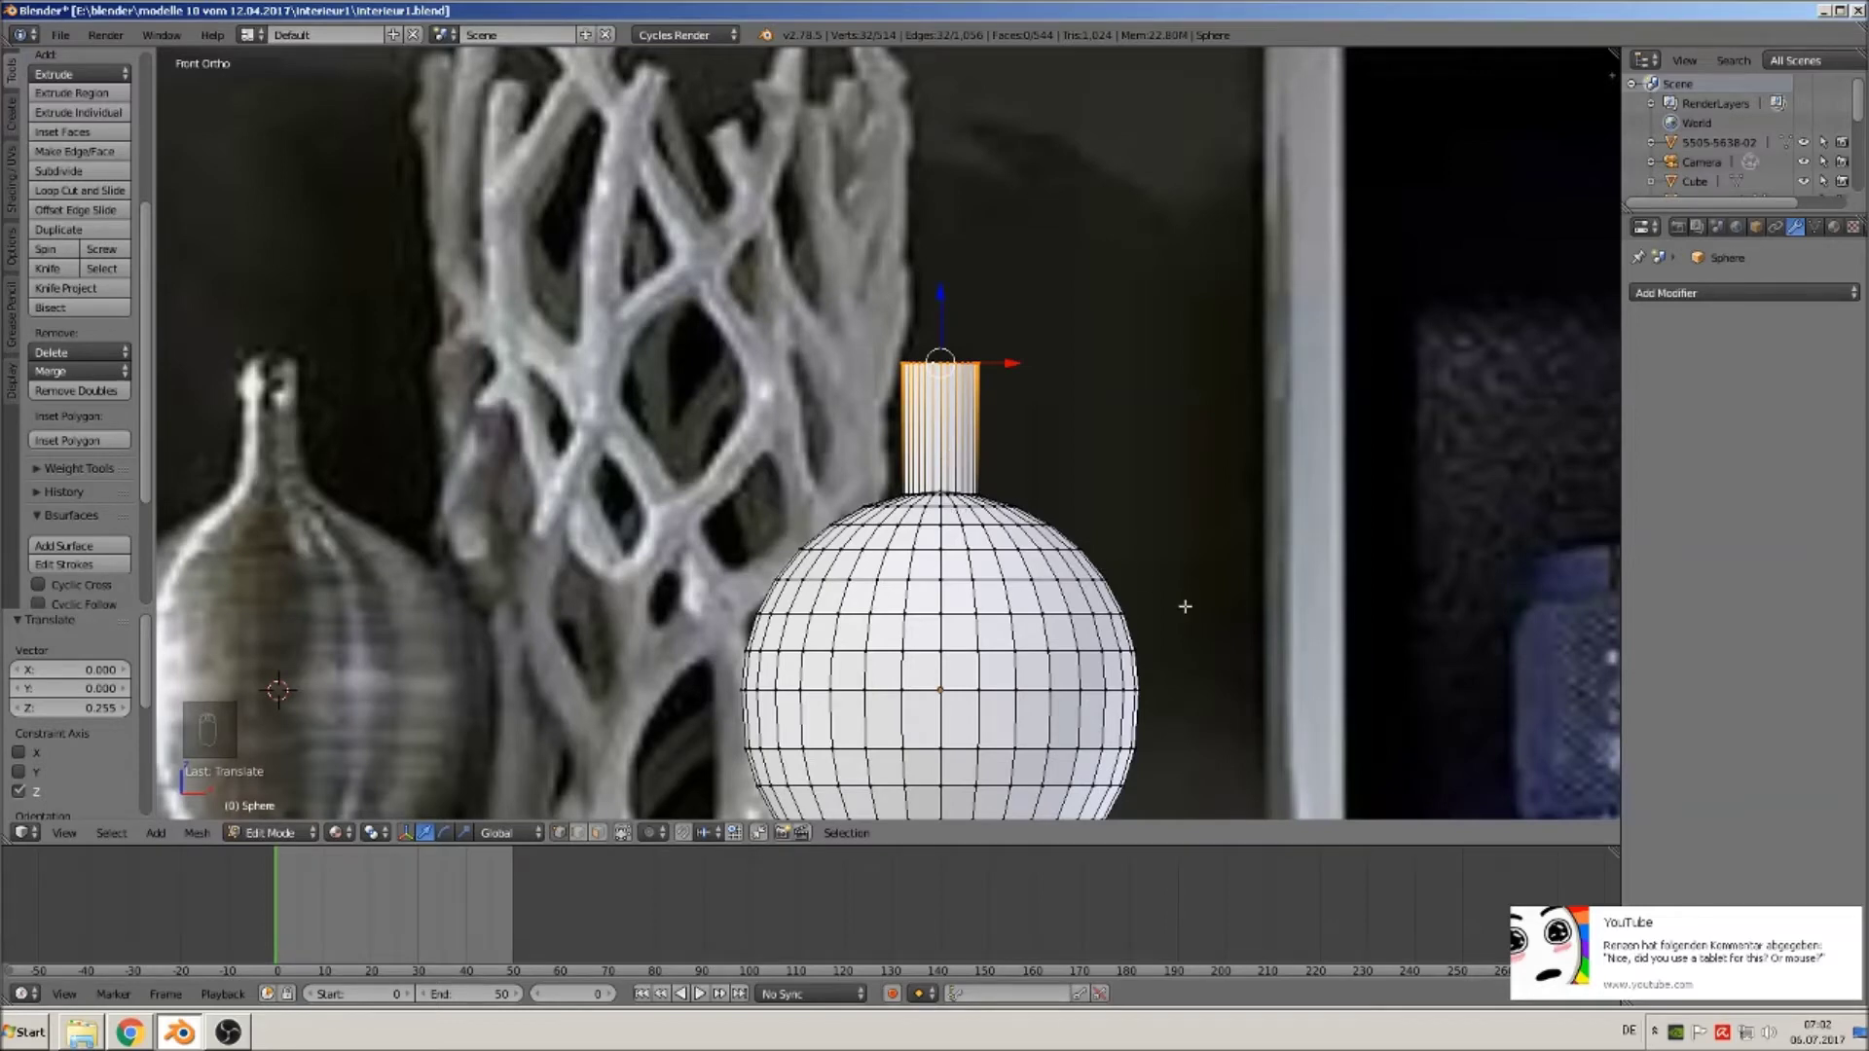
# Scale the neck's upper ring down slightly and lower it by about 0.05 along Z.
pyautogui.press('s')
pyautogui.click(1127, 558)
pyautogui.moveTo(941, 297); pyautogui.dragTo(944, 346)
pyautogui.scroll(1, 944, 346)
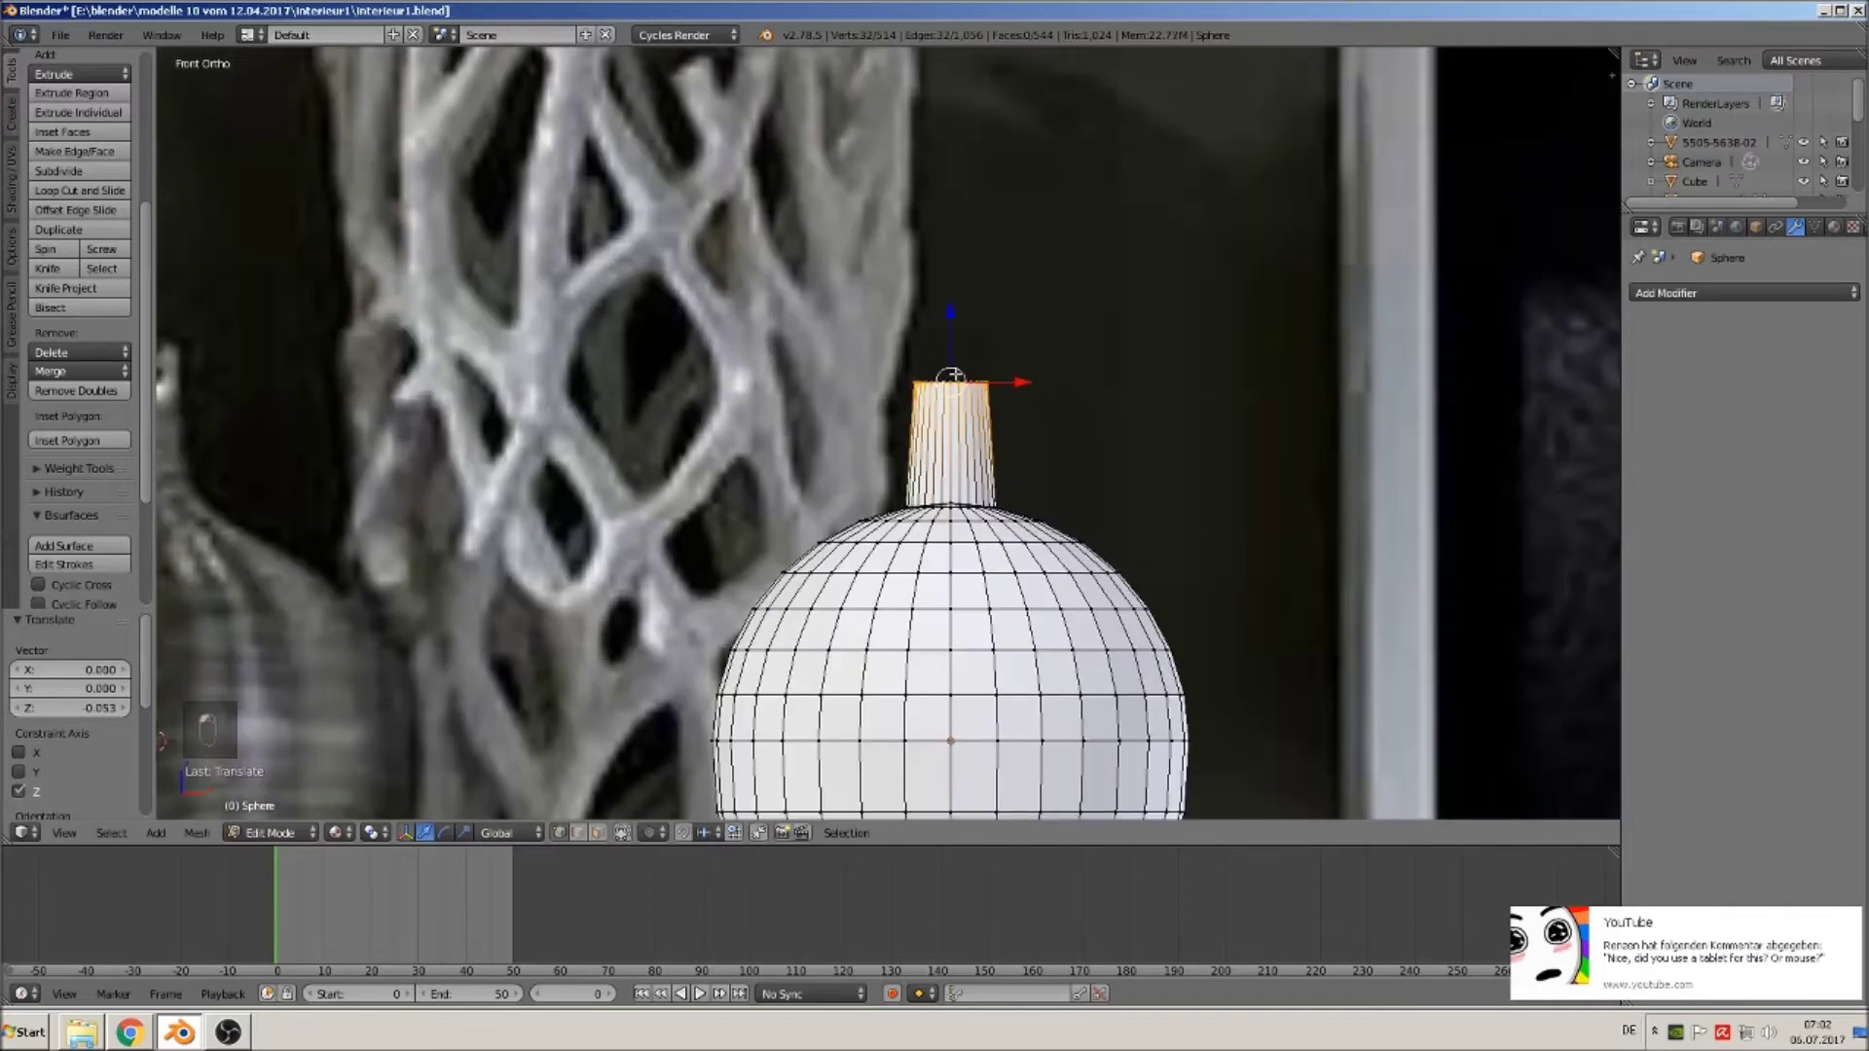
# Extrude the neck's upper ring outward at a scale of about 1.1, and extrude it up about 0.008 as a lip.
pyautogui.press('e')
pyautogui.press('s')
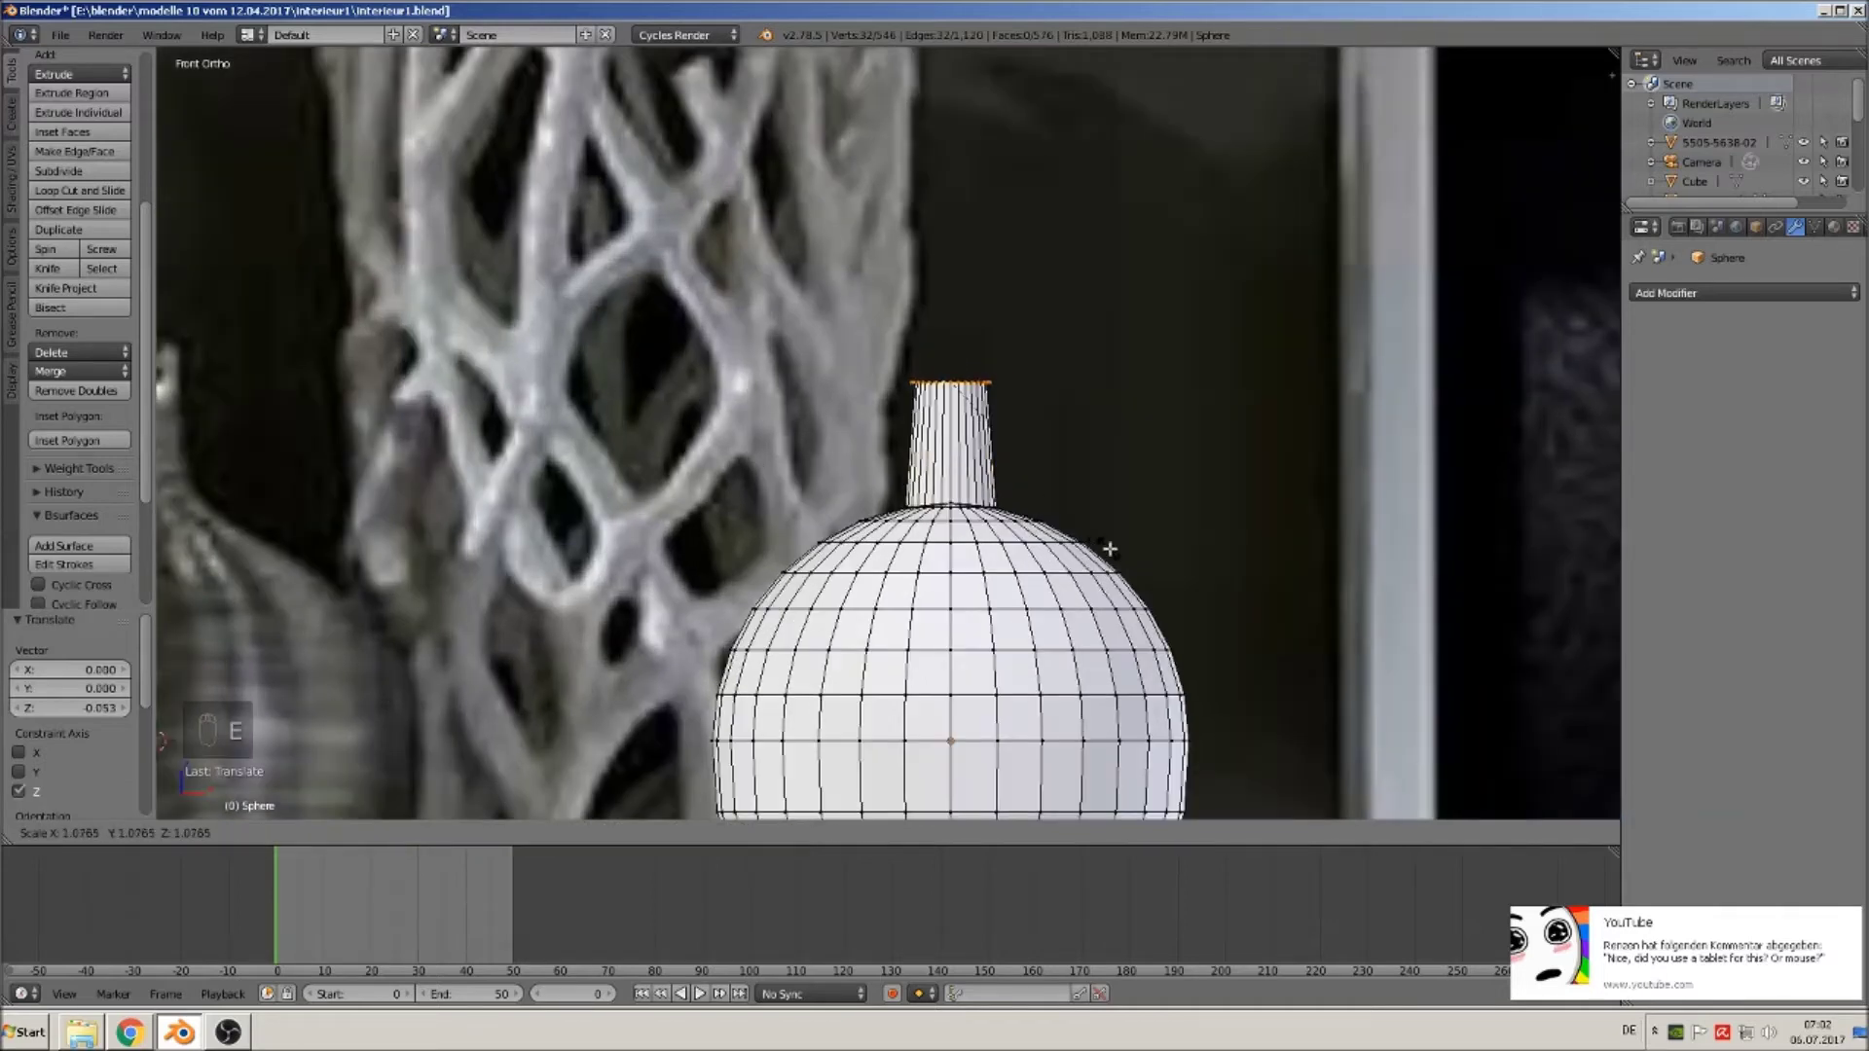
pyautogui.click(1105, 539)
pyautogui.scroll(6, 1075, 508)
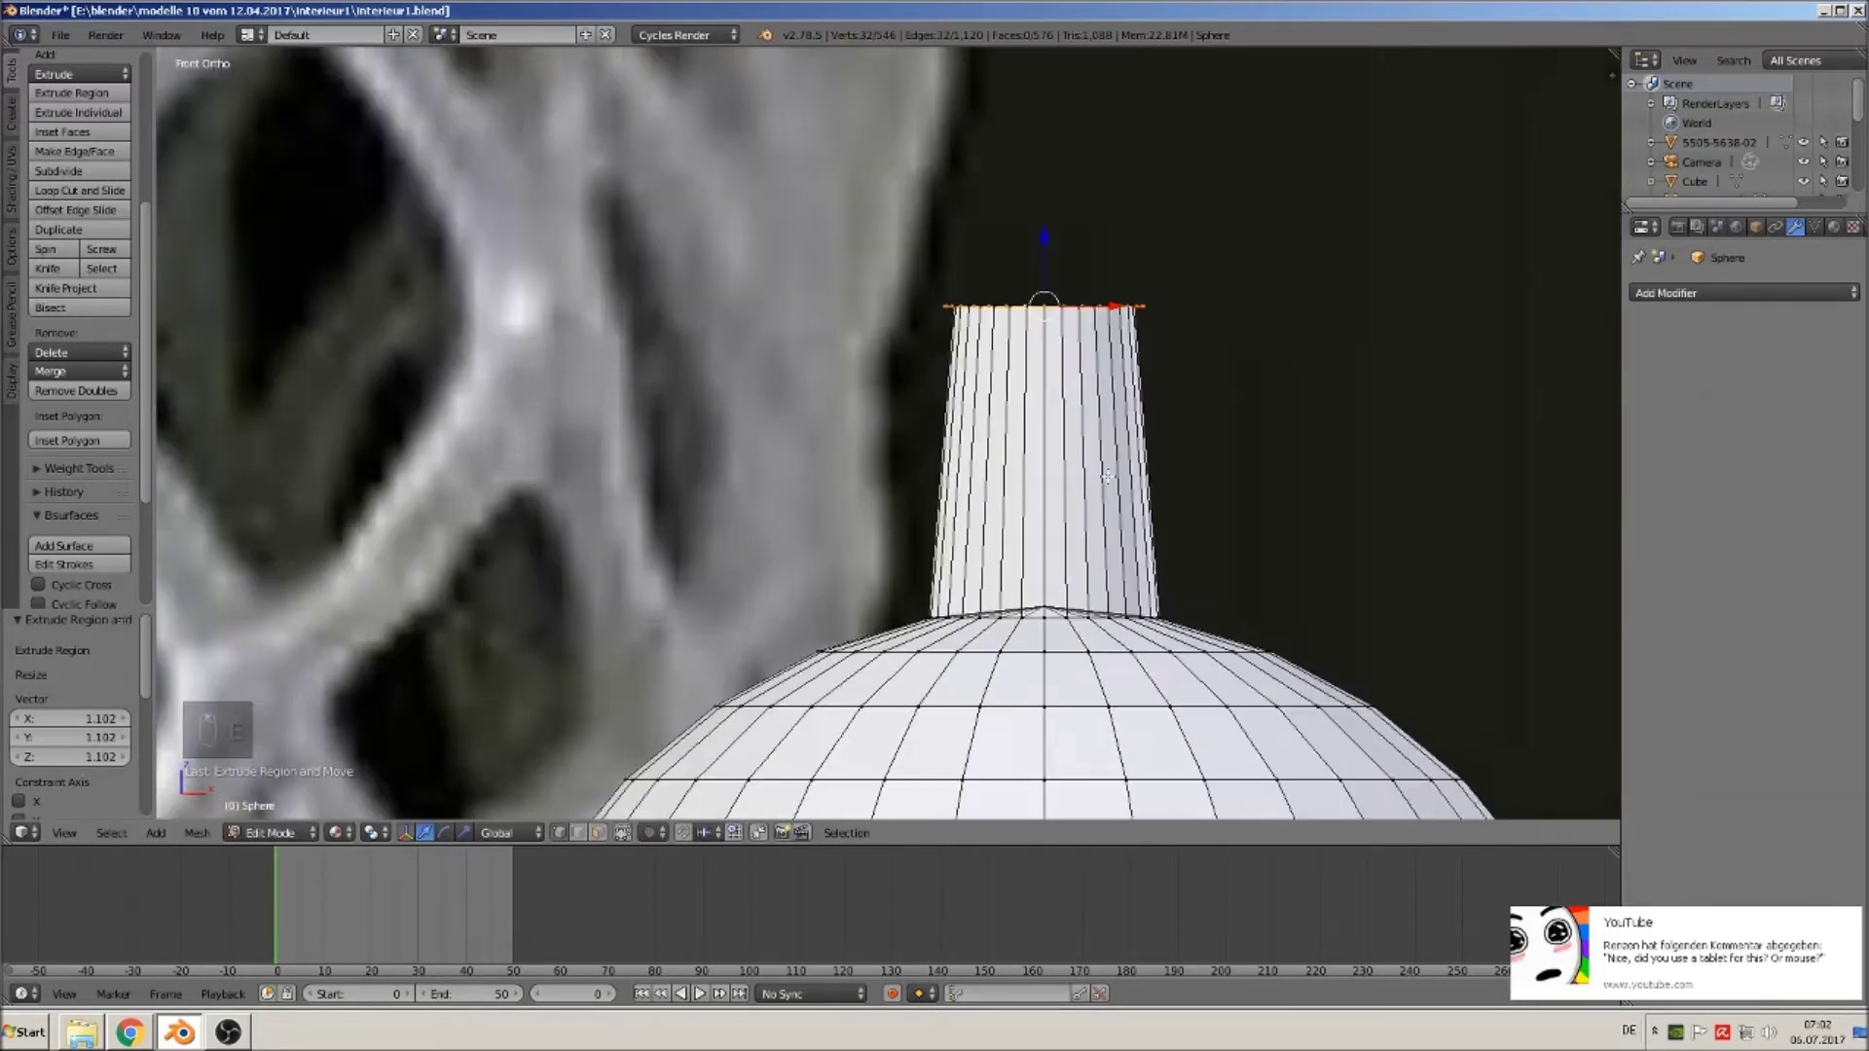
pyautogui.press('e')
pyautogui.rightClick(1113, 477)
pyautogui.moveTo(1072, 202); pyautogui.dragTo(1075, 190)
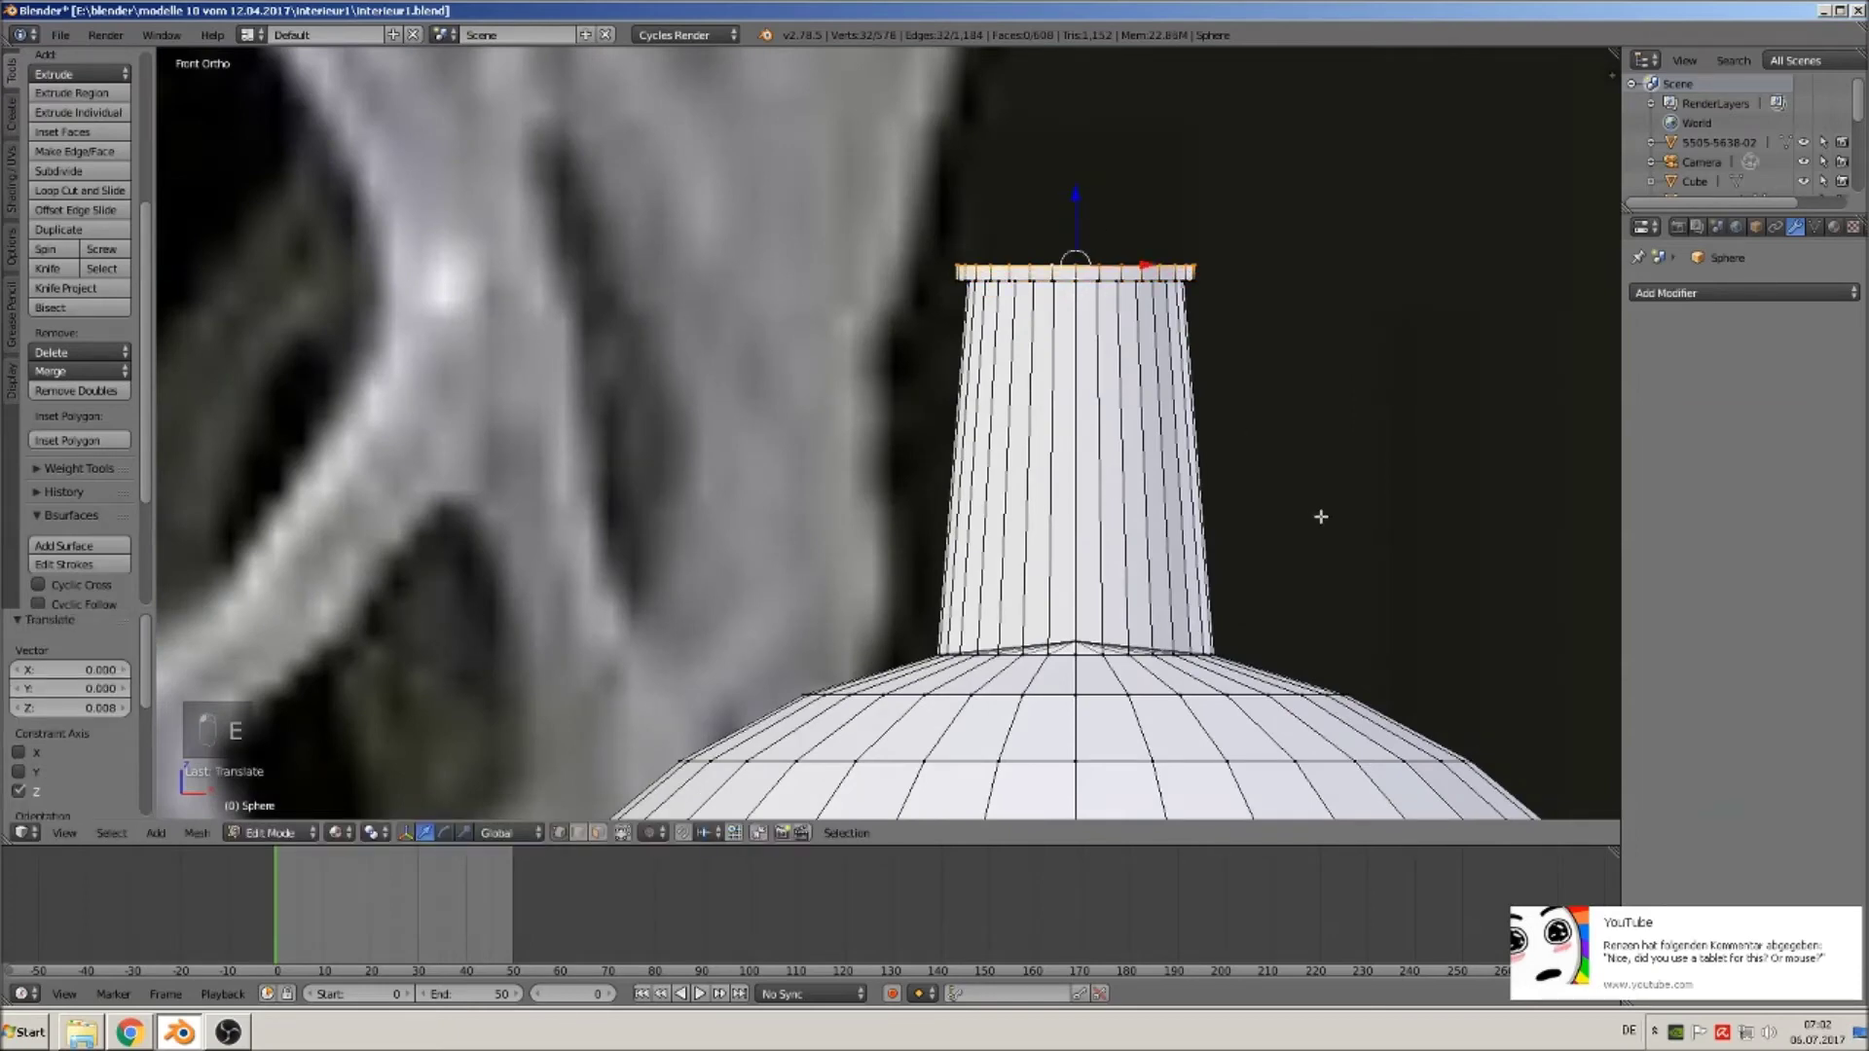
# Extrude the lip's upper ring inward at a scale of about 0.85 to give the rim thickness.
pyautogui.press('e')
pyautogui.press('s')
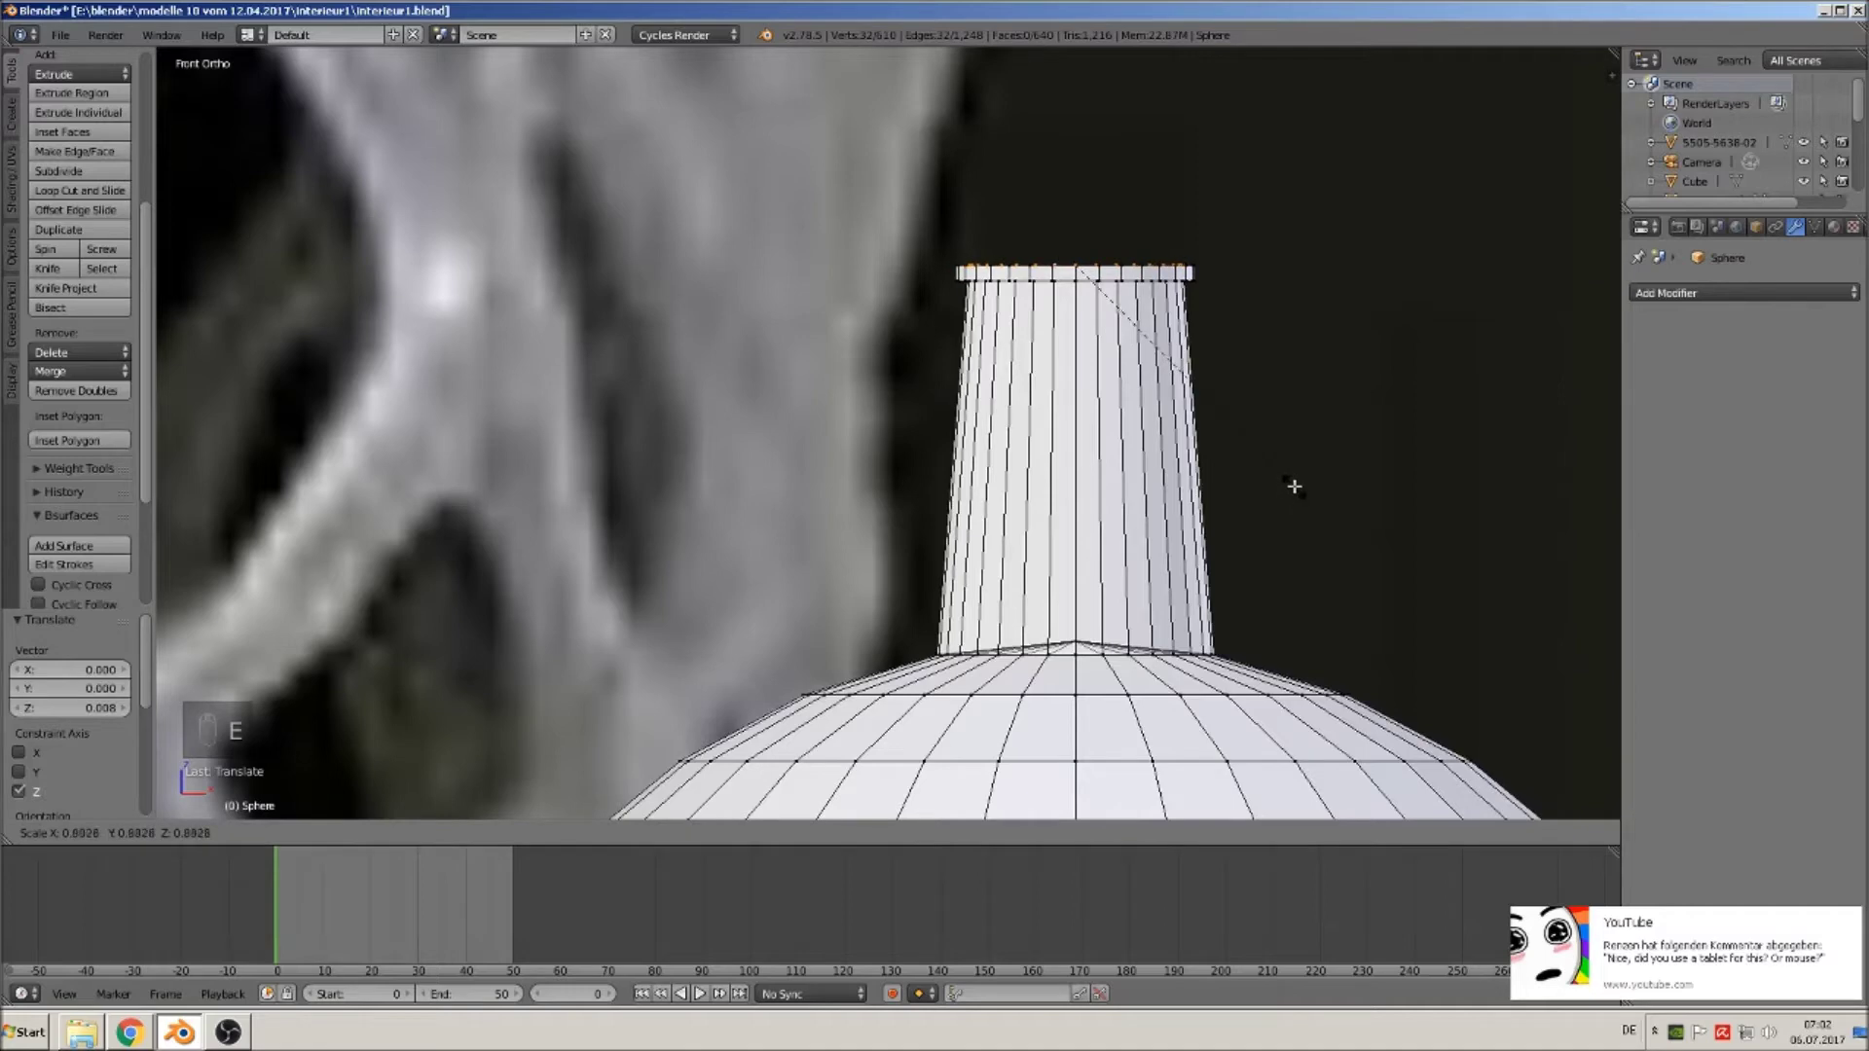
pyautogui.click(1289, 482)
pyautogui.moveTo(1289, 482); pyautogui.dragTo(1298, 614, button='middle')
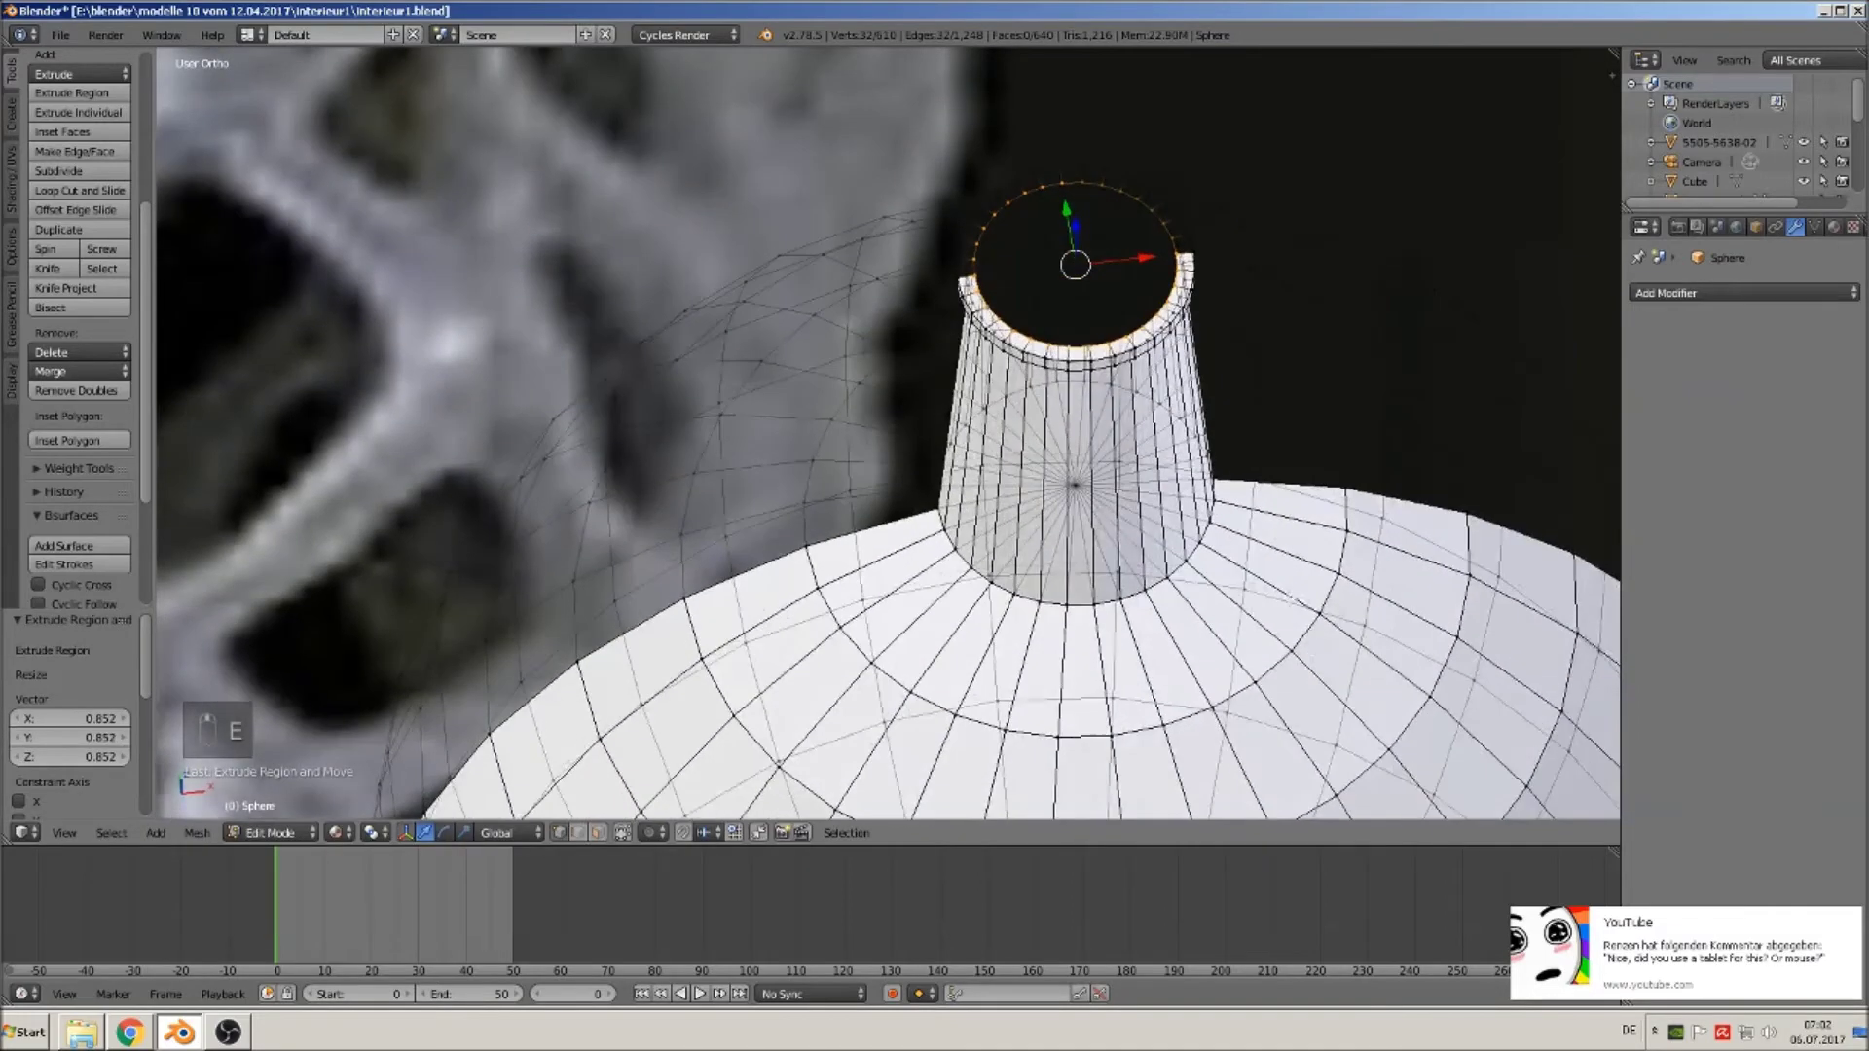
pyautogui.press('e')
pyautogui.moveTo(1069, 201); pyautogui.dragTo(1101, 419)
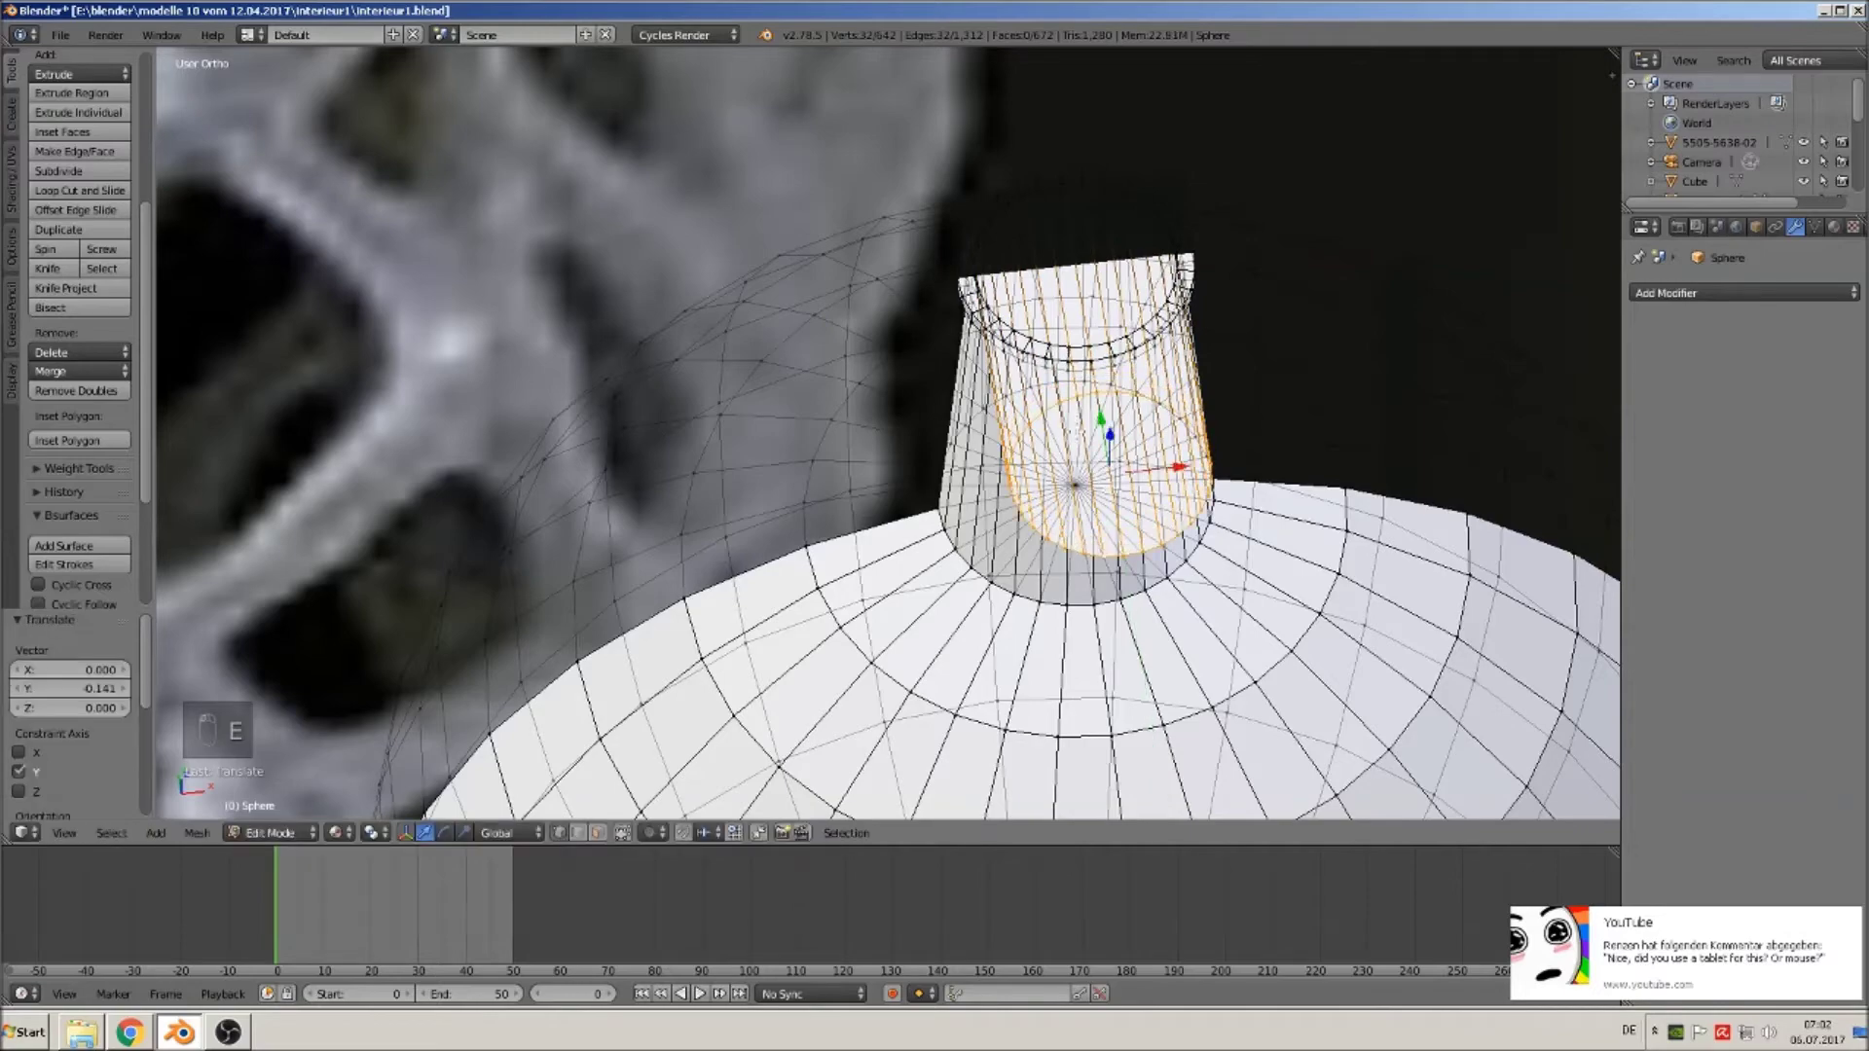
pyautogui.press('f')
pyautogui.moveTo(1247, 520); pyautogui.dragTo(1186, 475, button='middle')
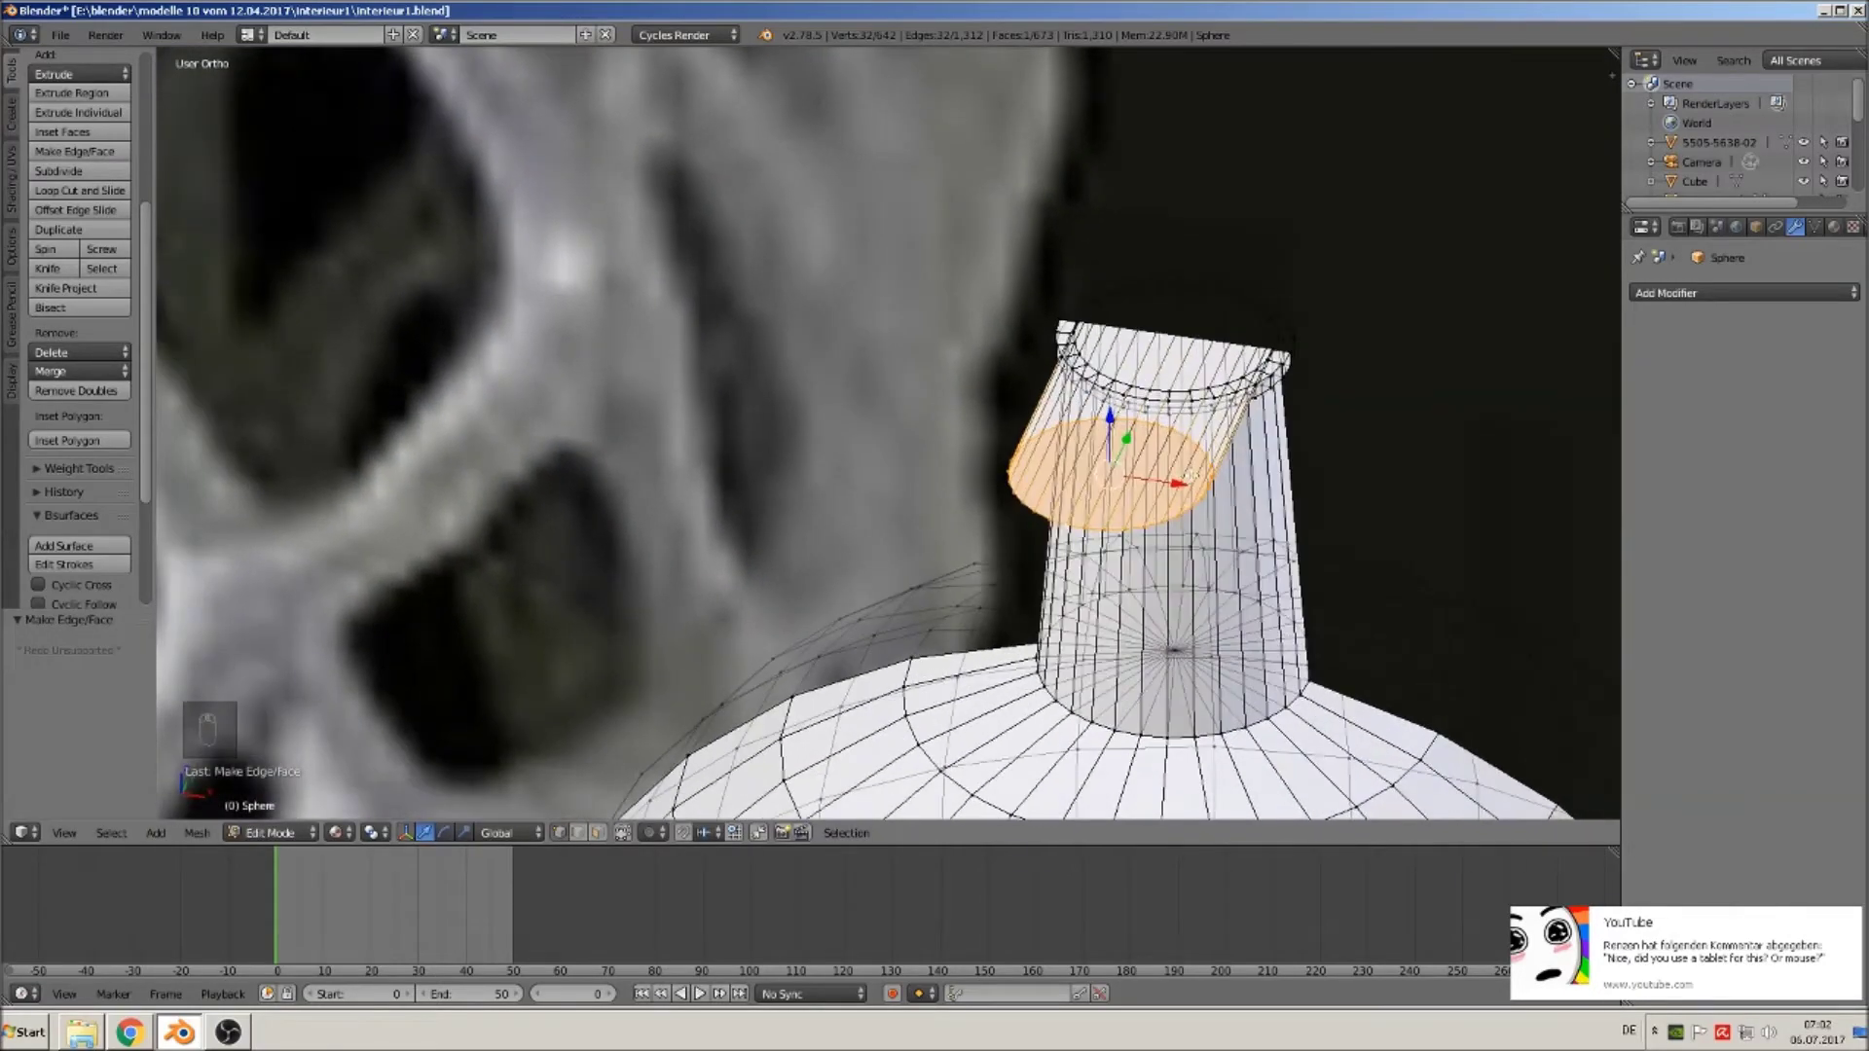
pyautogui.hotkey('ctrl', 'z')
pyautogui.hotkey('ctrl', 'z')
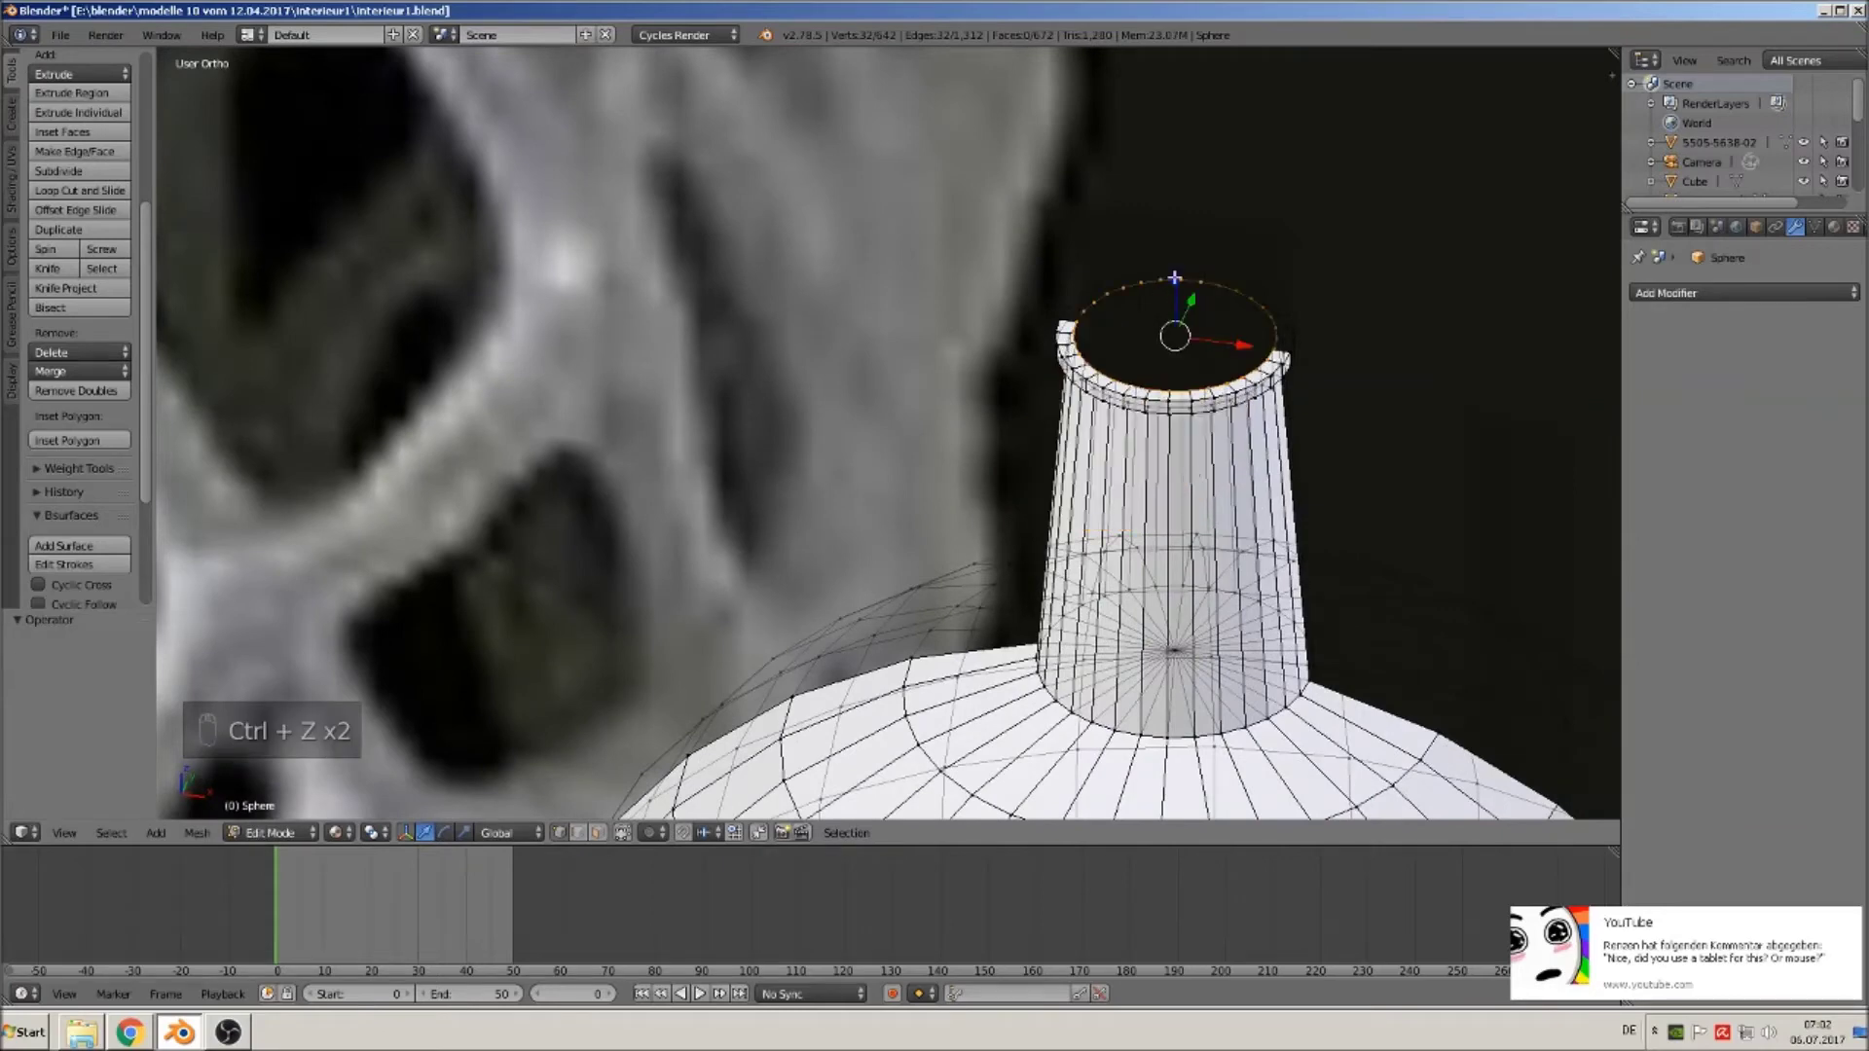
# Extrude the rim's inner ring straight down inside the neck, close it with a face, and leave Edit Mode.
pyautogui.press('e')
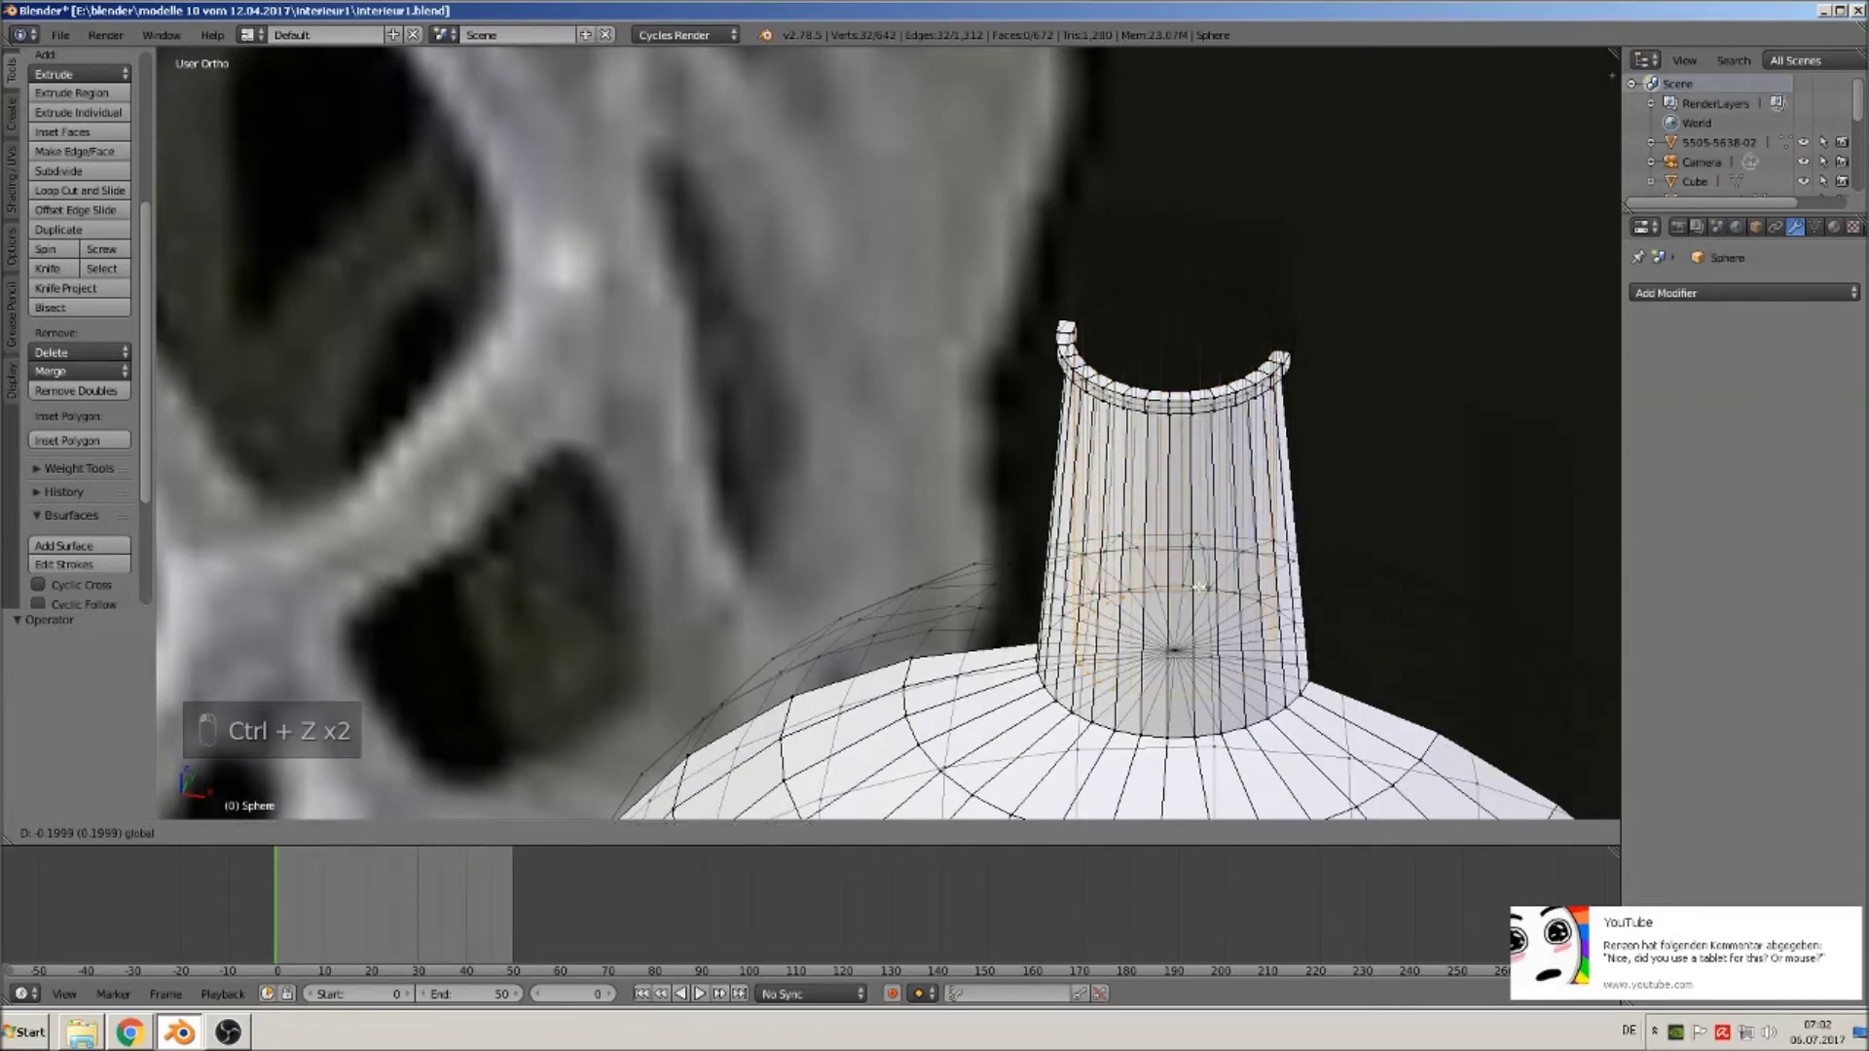
pyautogui.click(1326, 774)
pyautogui.press('f')
pyautogui.press('Tab')
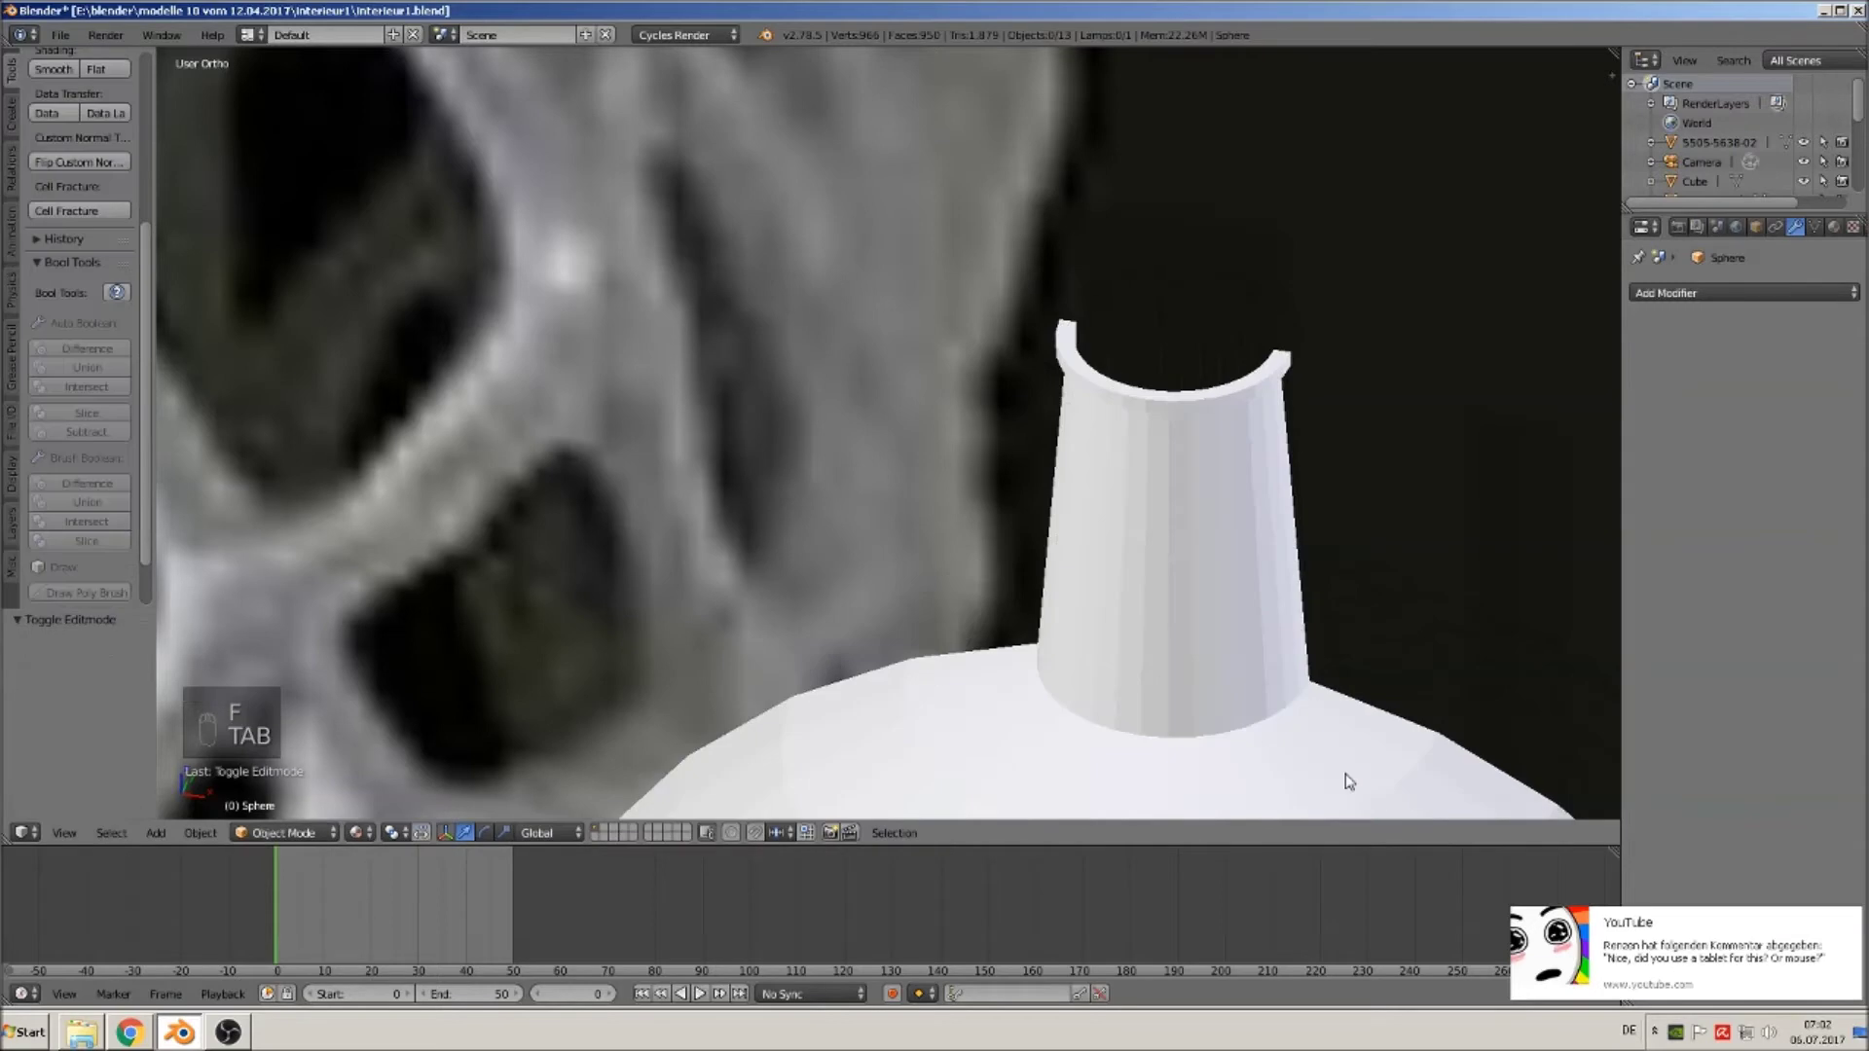
# Select the vase, frame its neck in the front view, and enter Edit Mode.
pyautogui.press('KP_4')
pyautogui.press('KP_1')
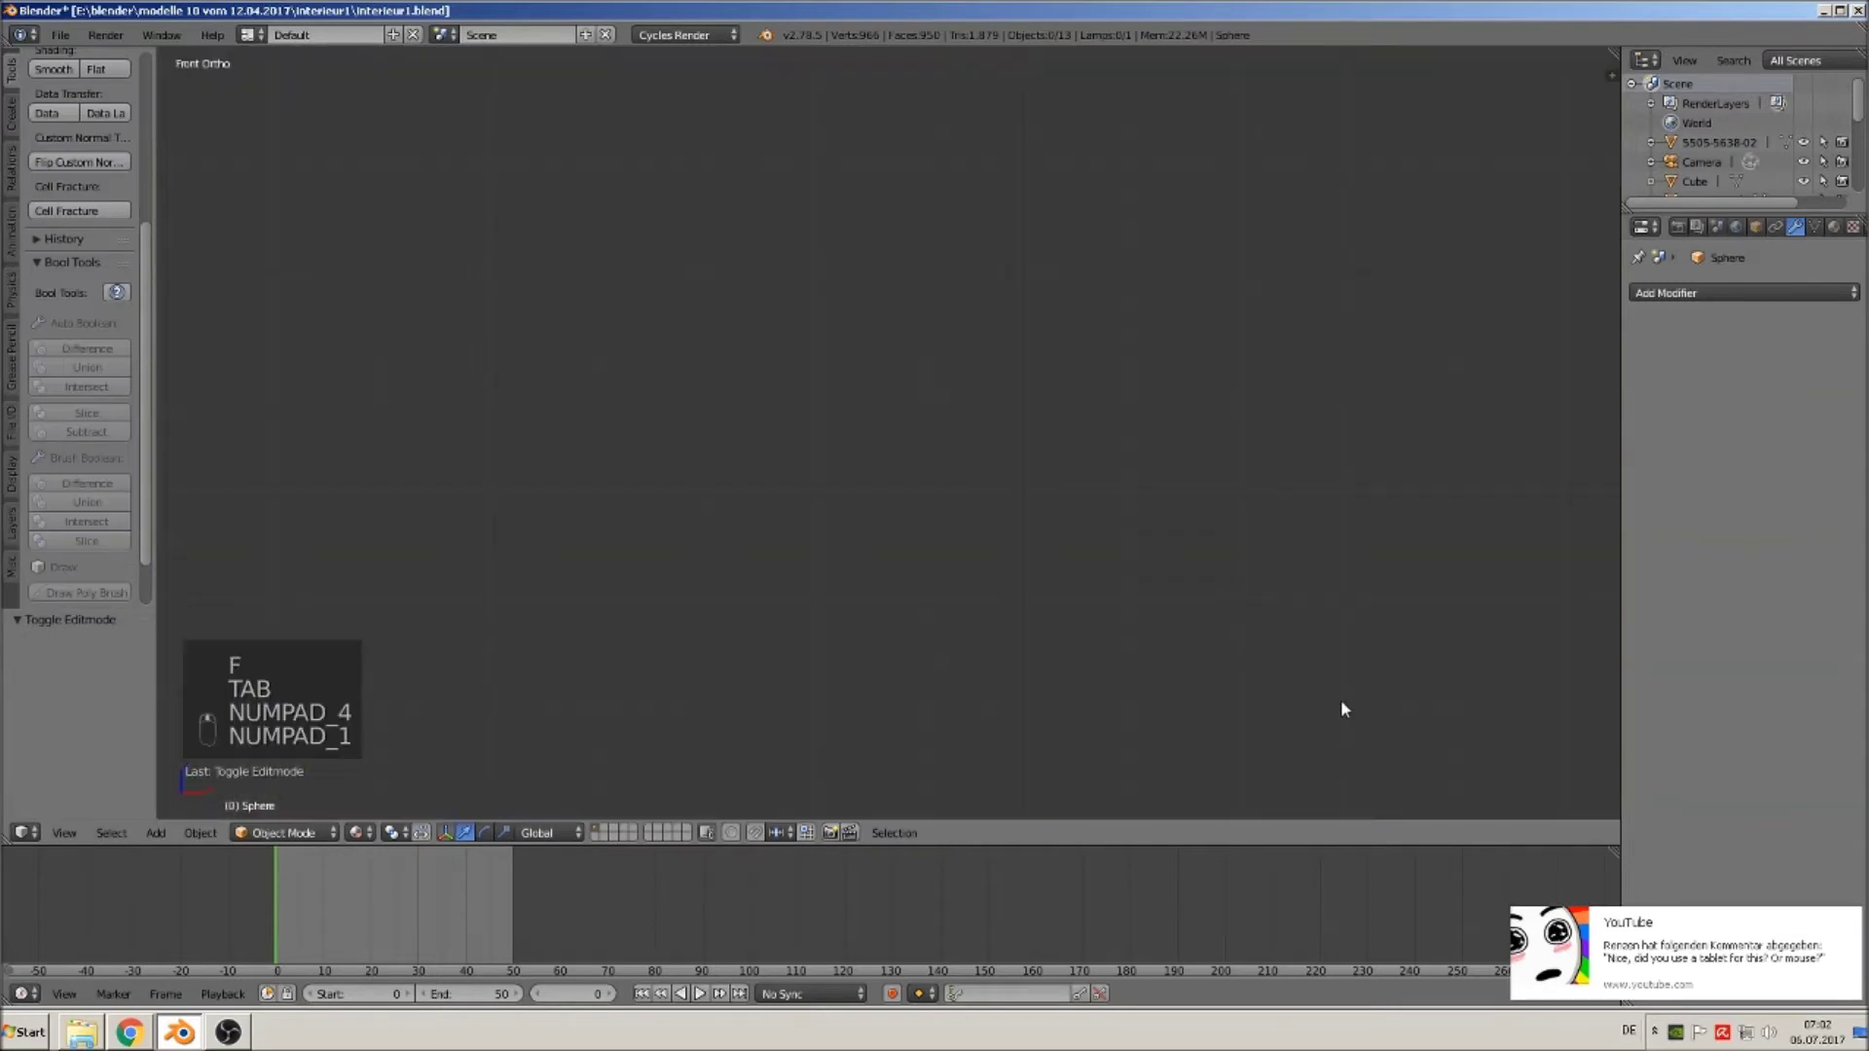
pyautogui.press('KP_1')
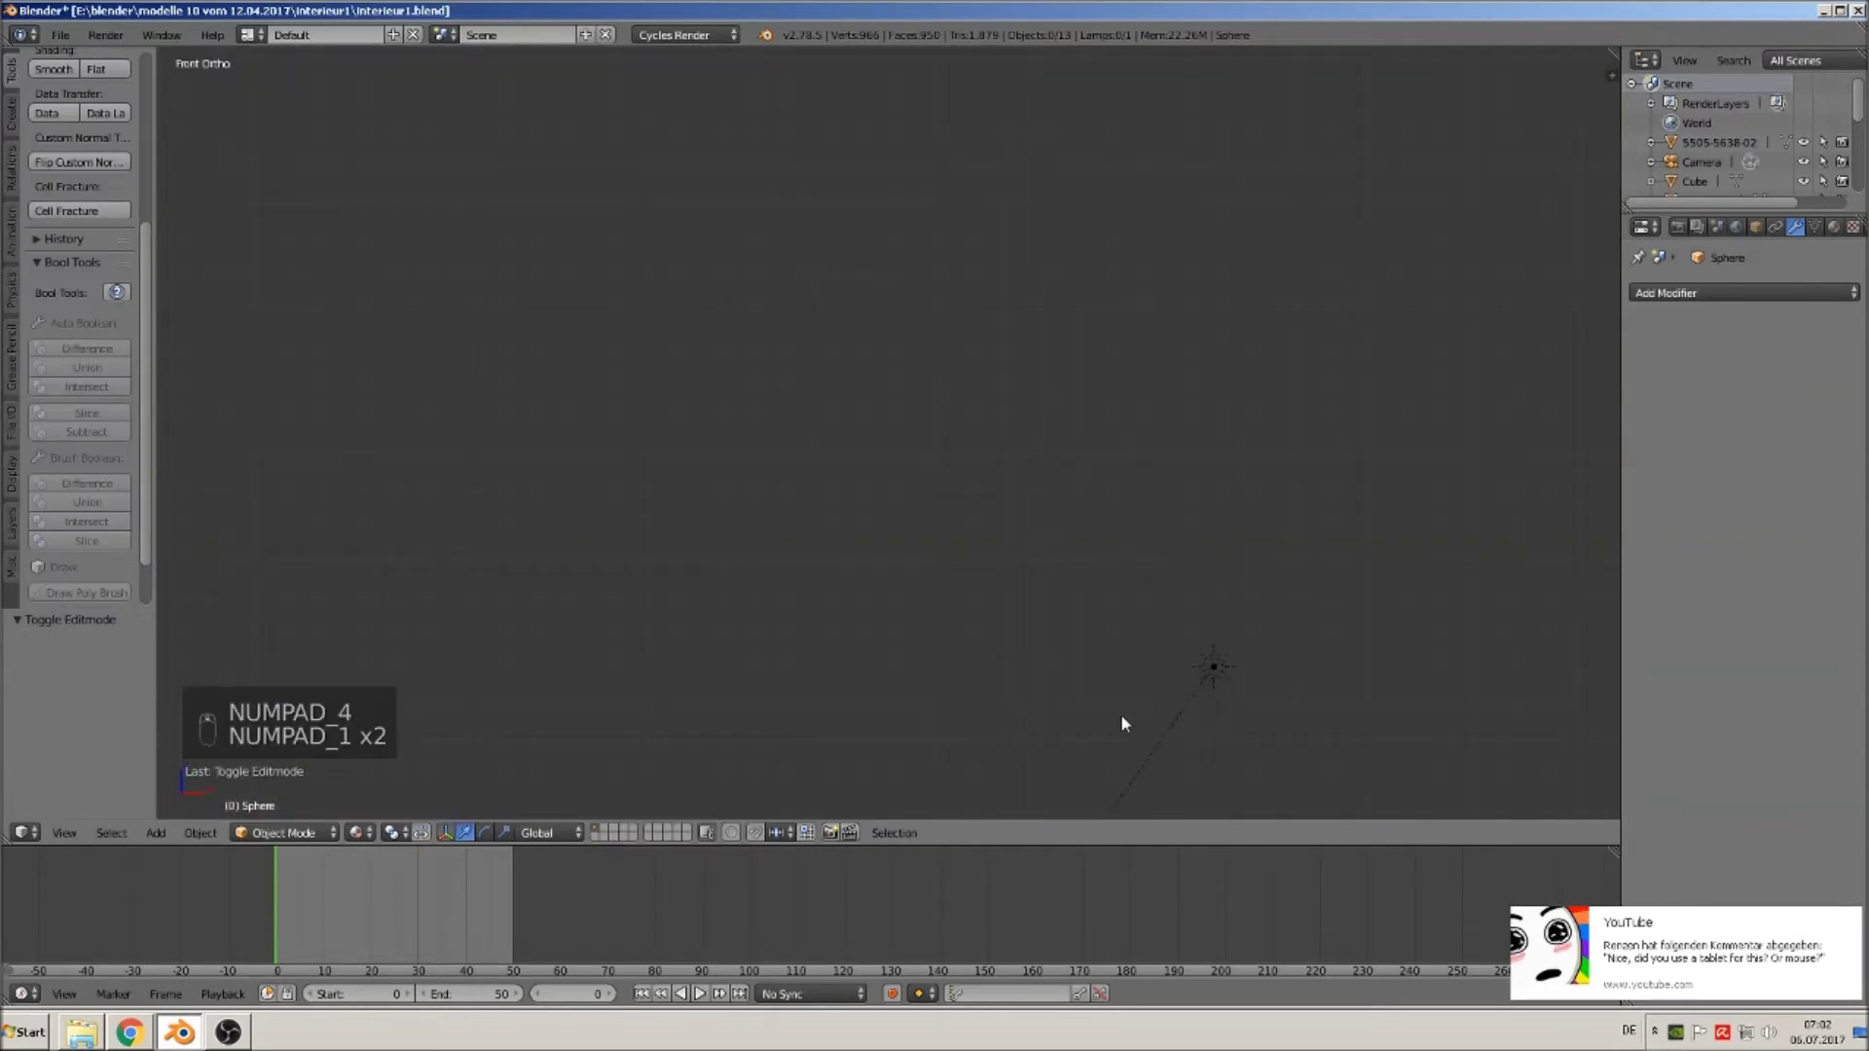
pyautogui.scroll(-10, 1071, 720)
pyautogui.rightClick(852, 582)
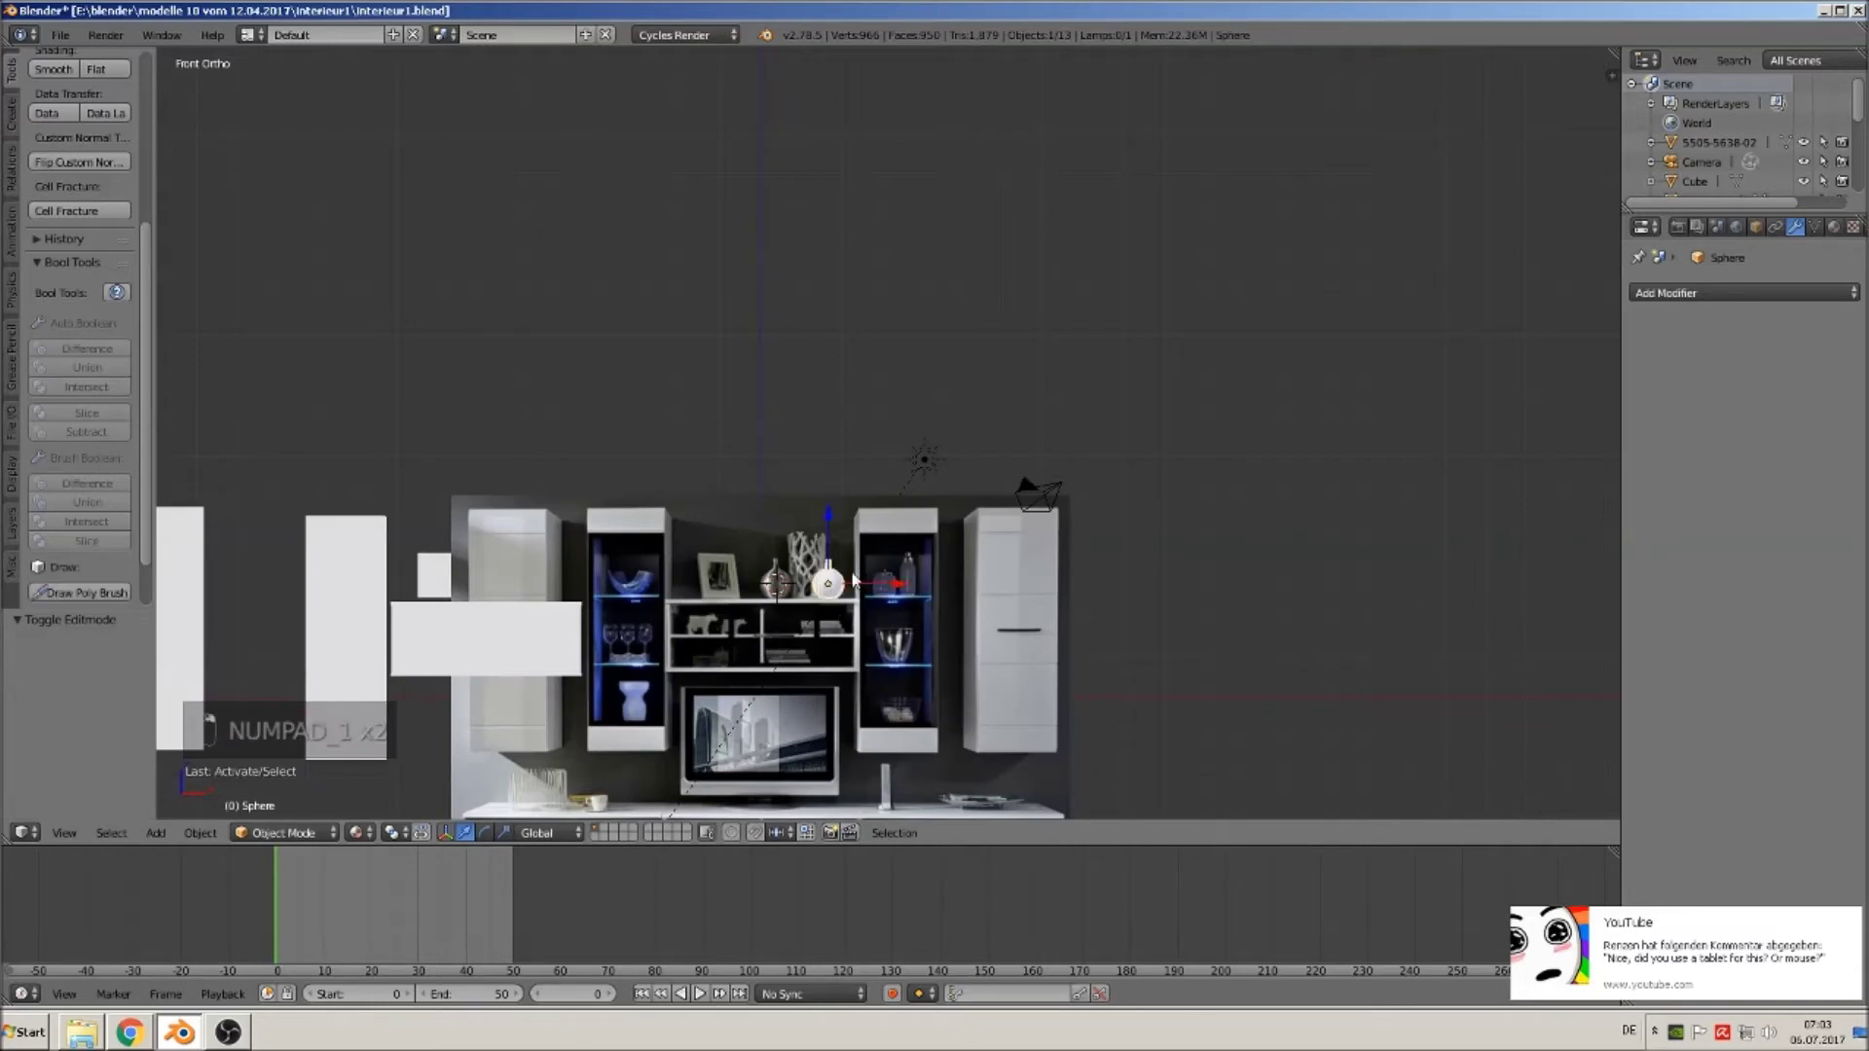
pyautogui.press('KP_Decimal')
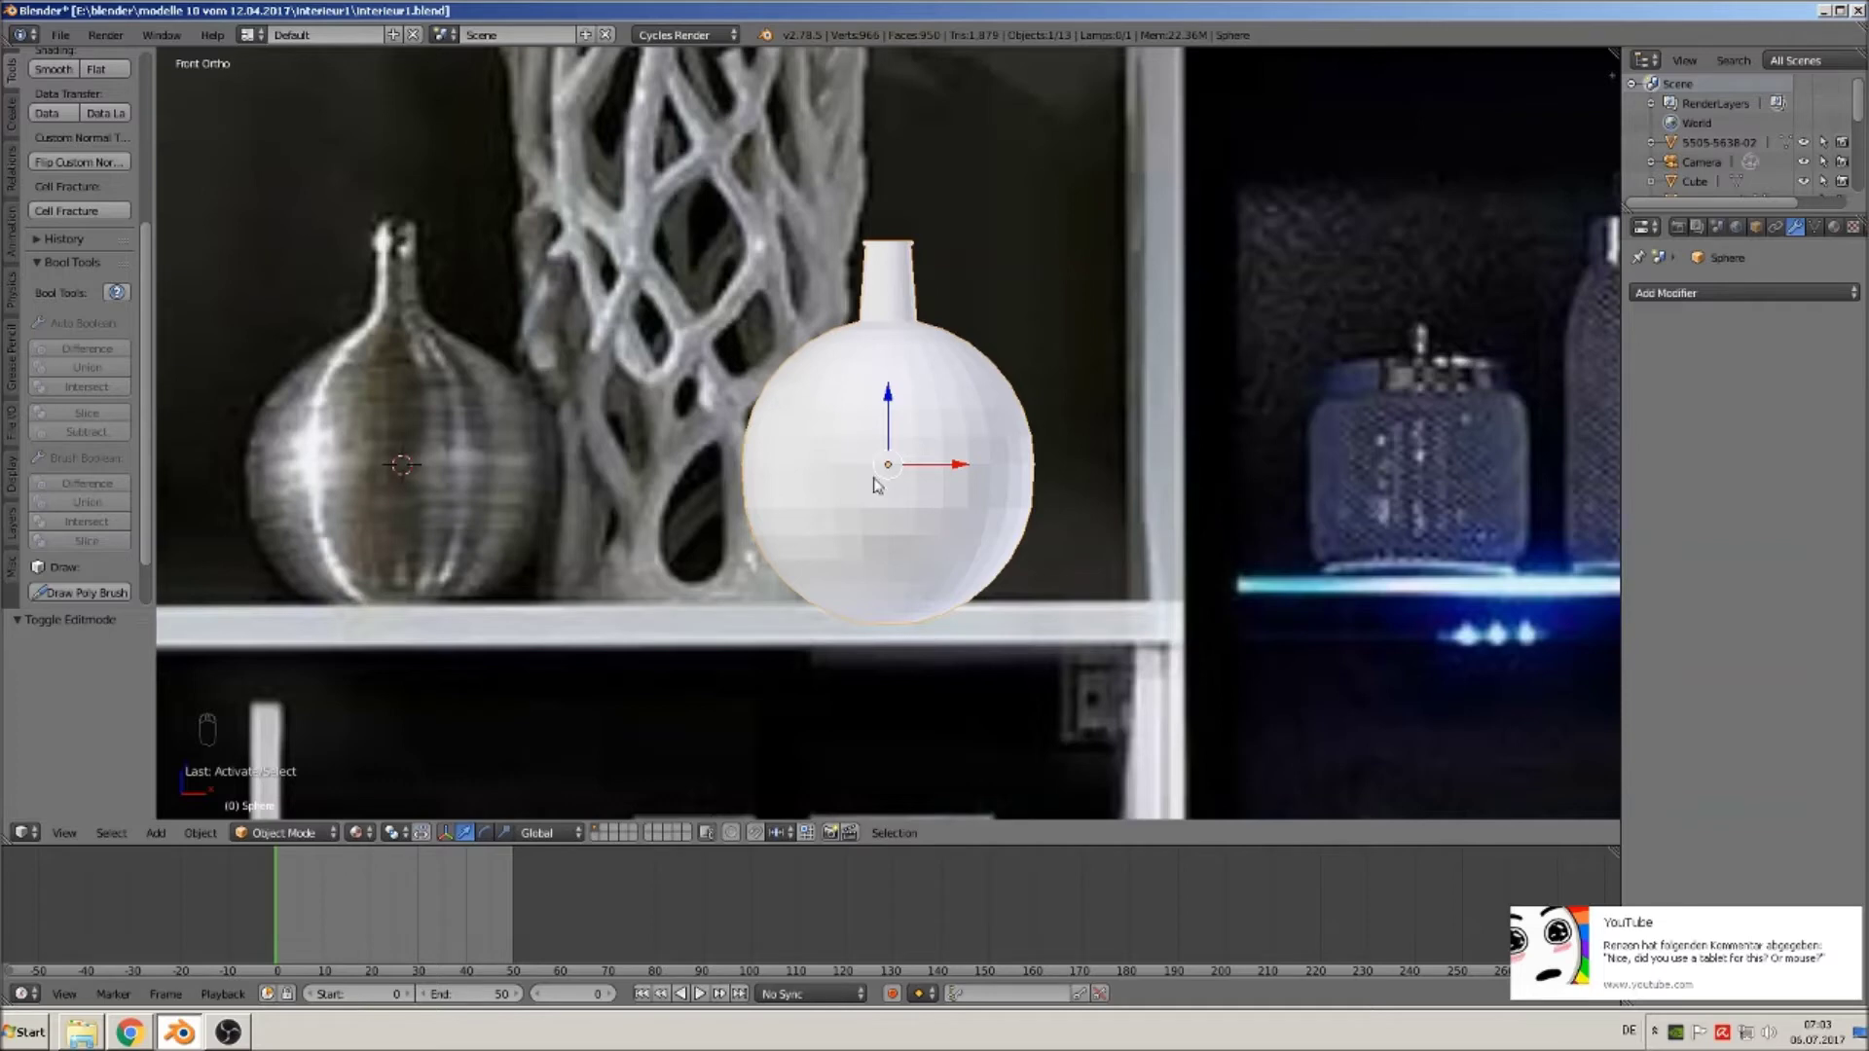
pyautogui.scroll(2, 921, 341)
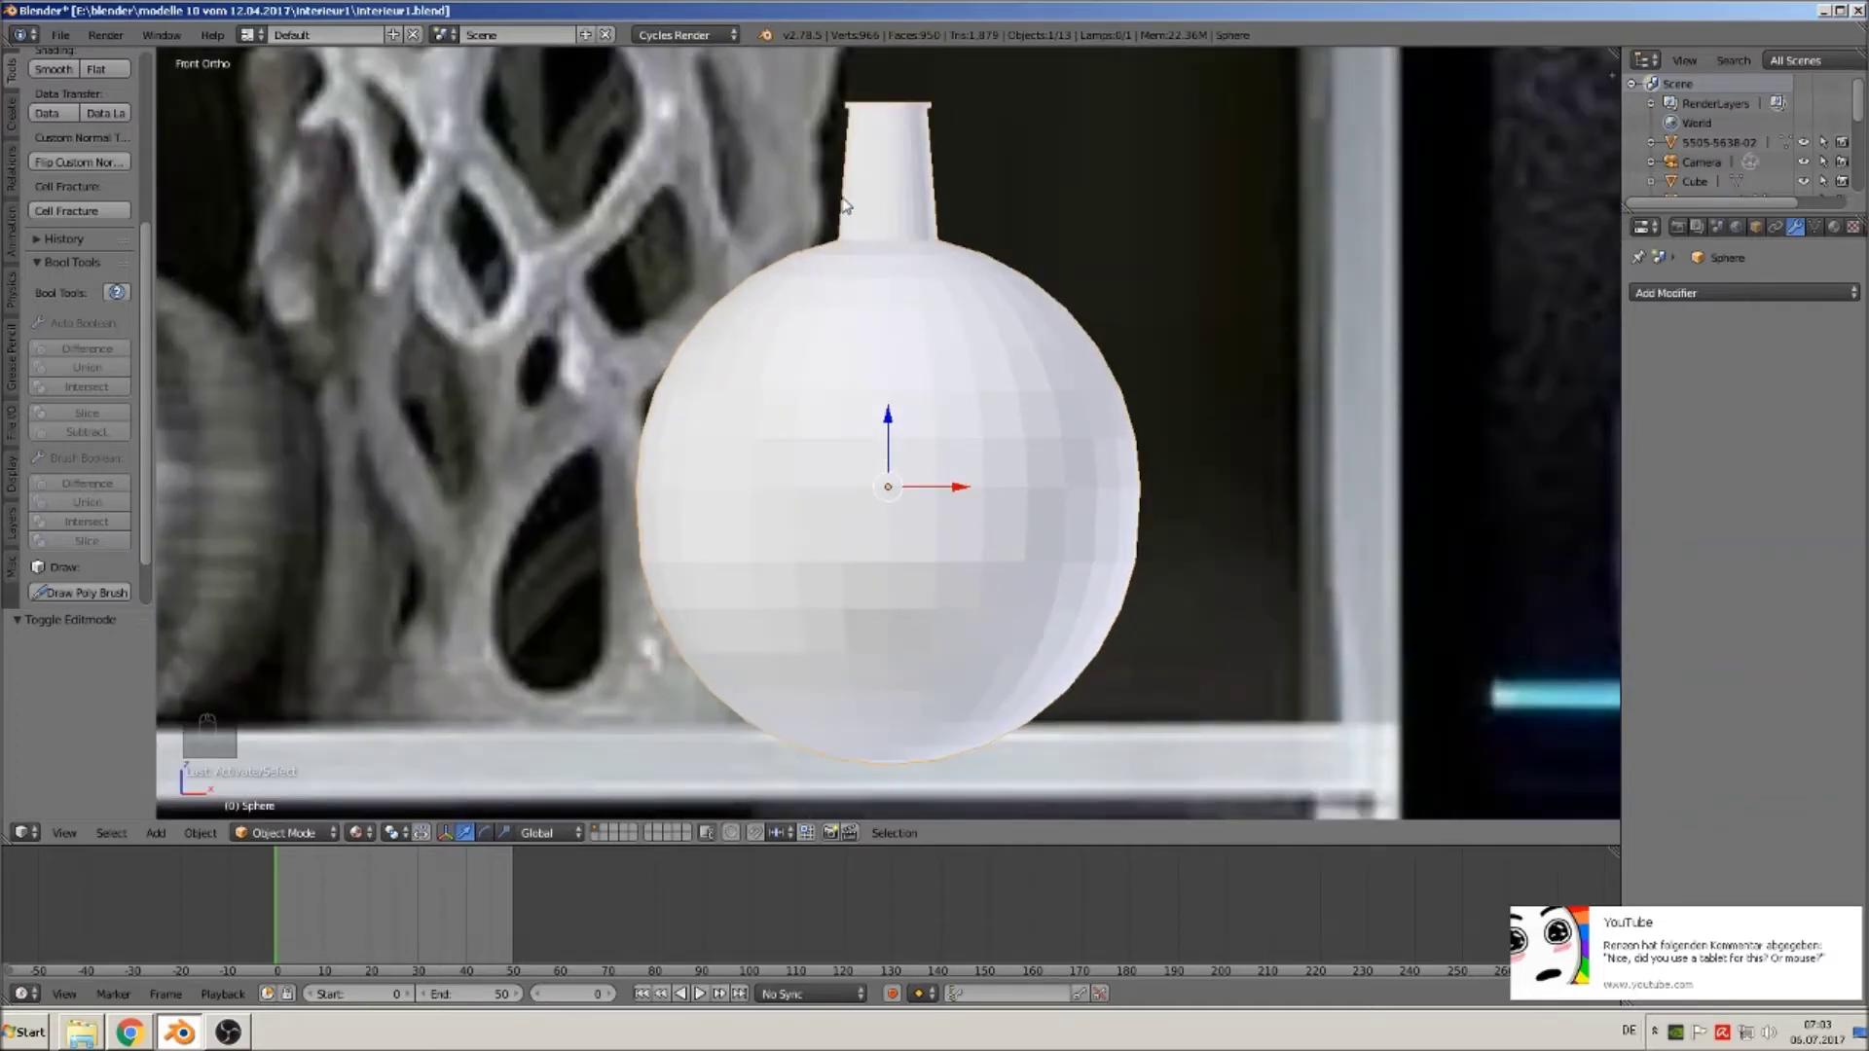
pyautogui.keyDown('shift'); pyautogui.moveTo(1042, 480); pyautogui.dragTo(1067, 641, button='middle'); pyautogui.keyUp('shift')
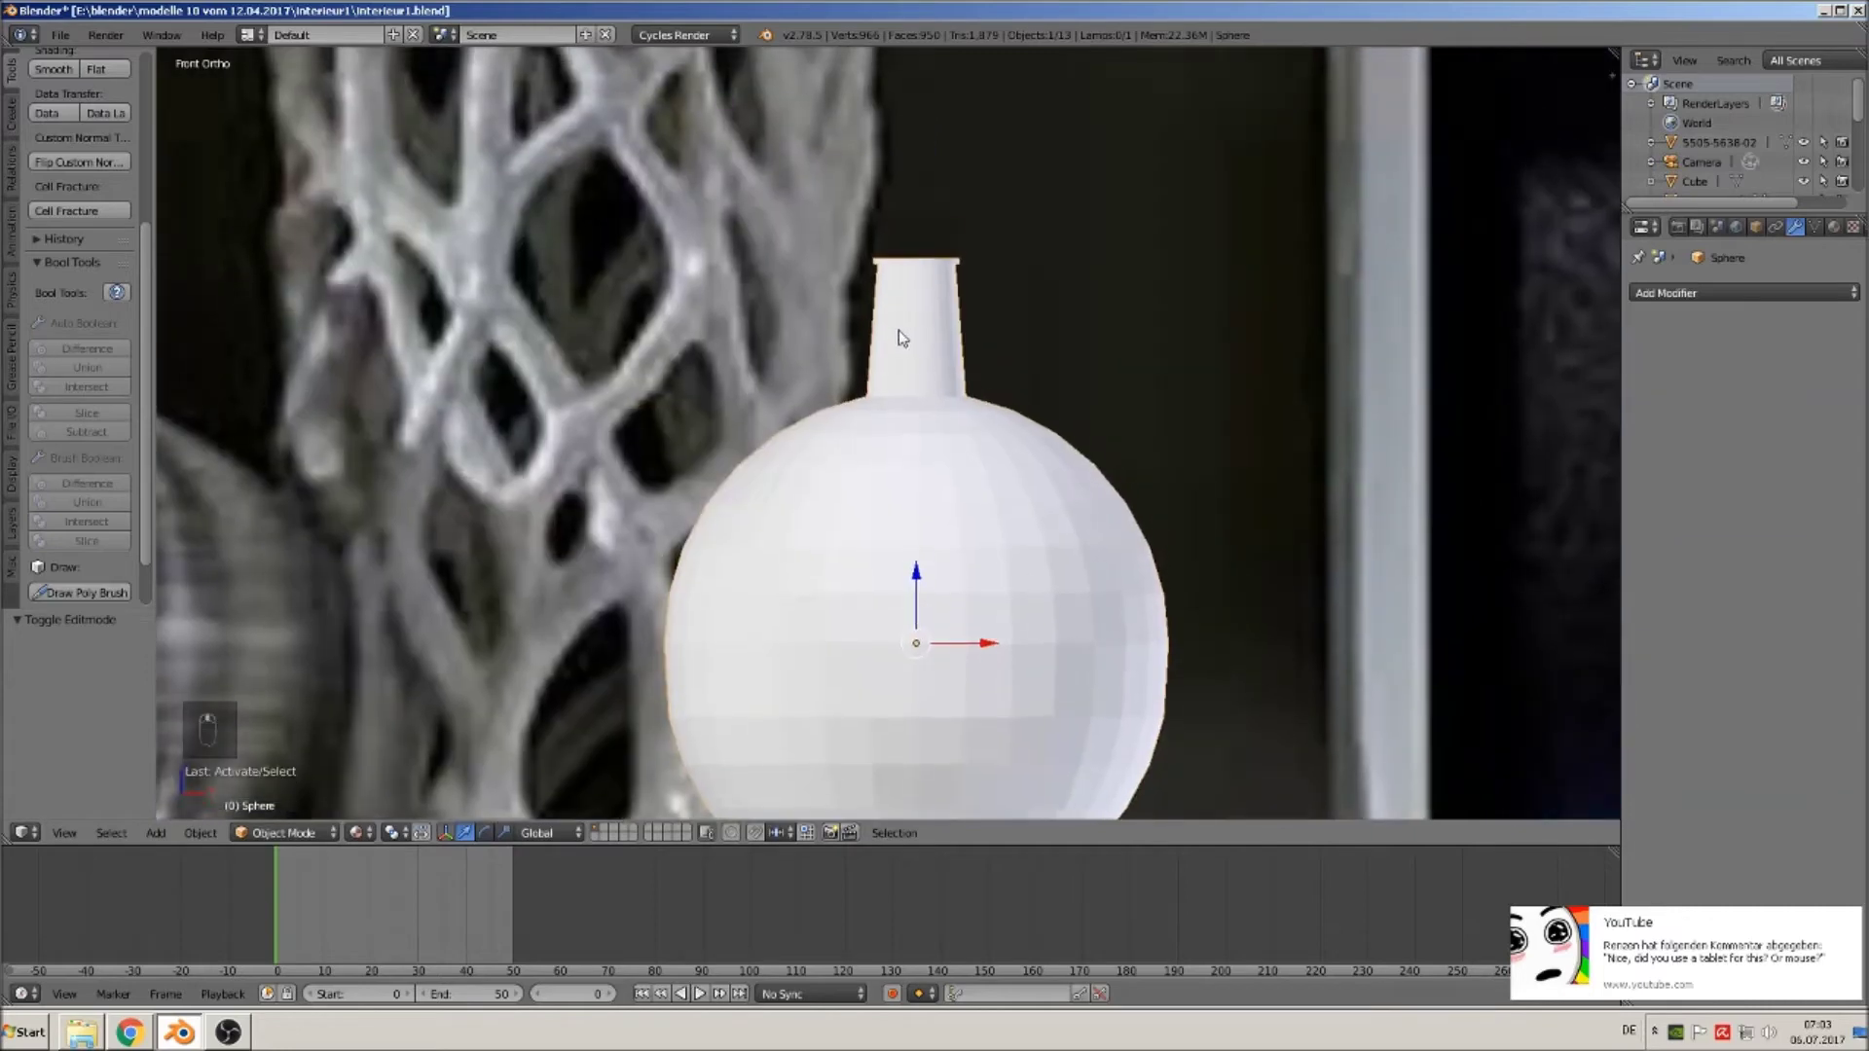
pyautogui.scroll(1, 907, 366)
pyautogui.press('Tab')
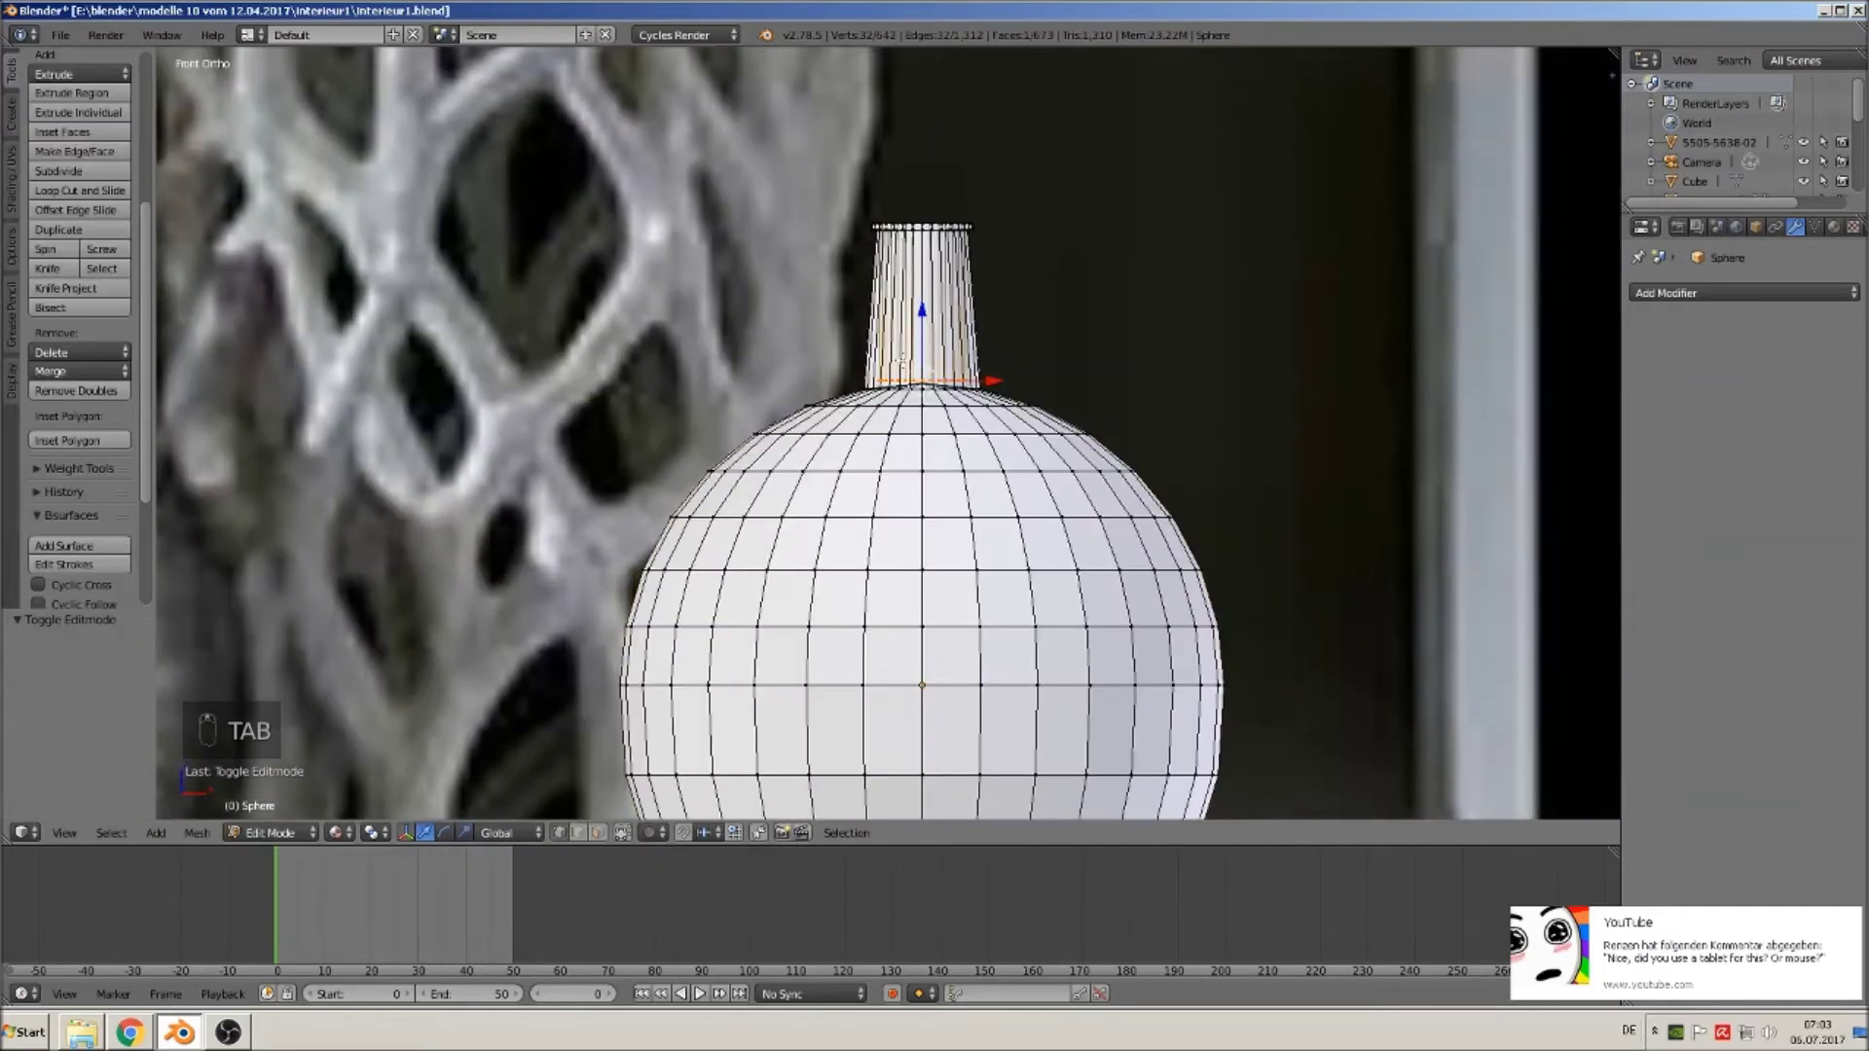
pyautogui.scroll(3, 925, 392)
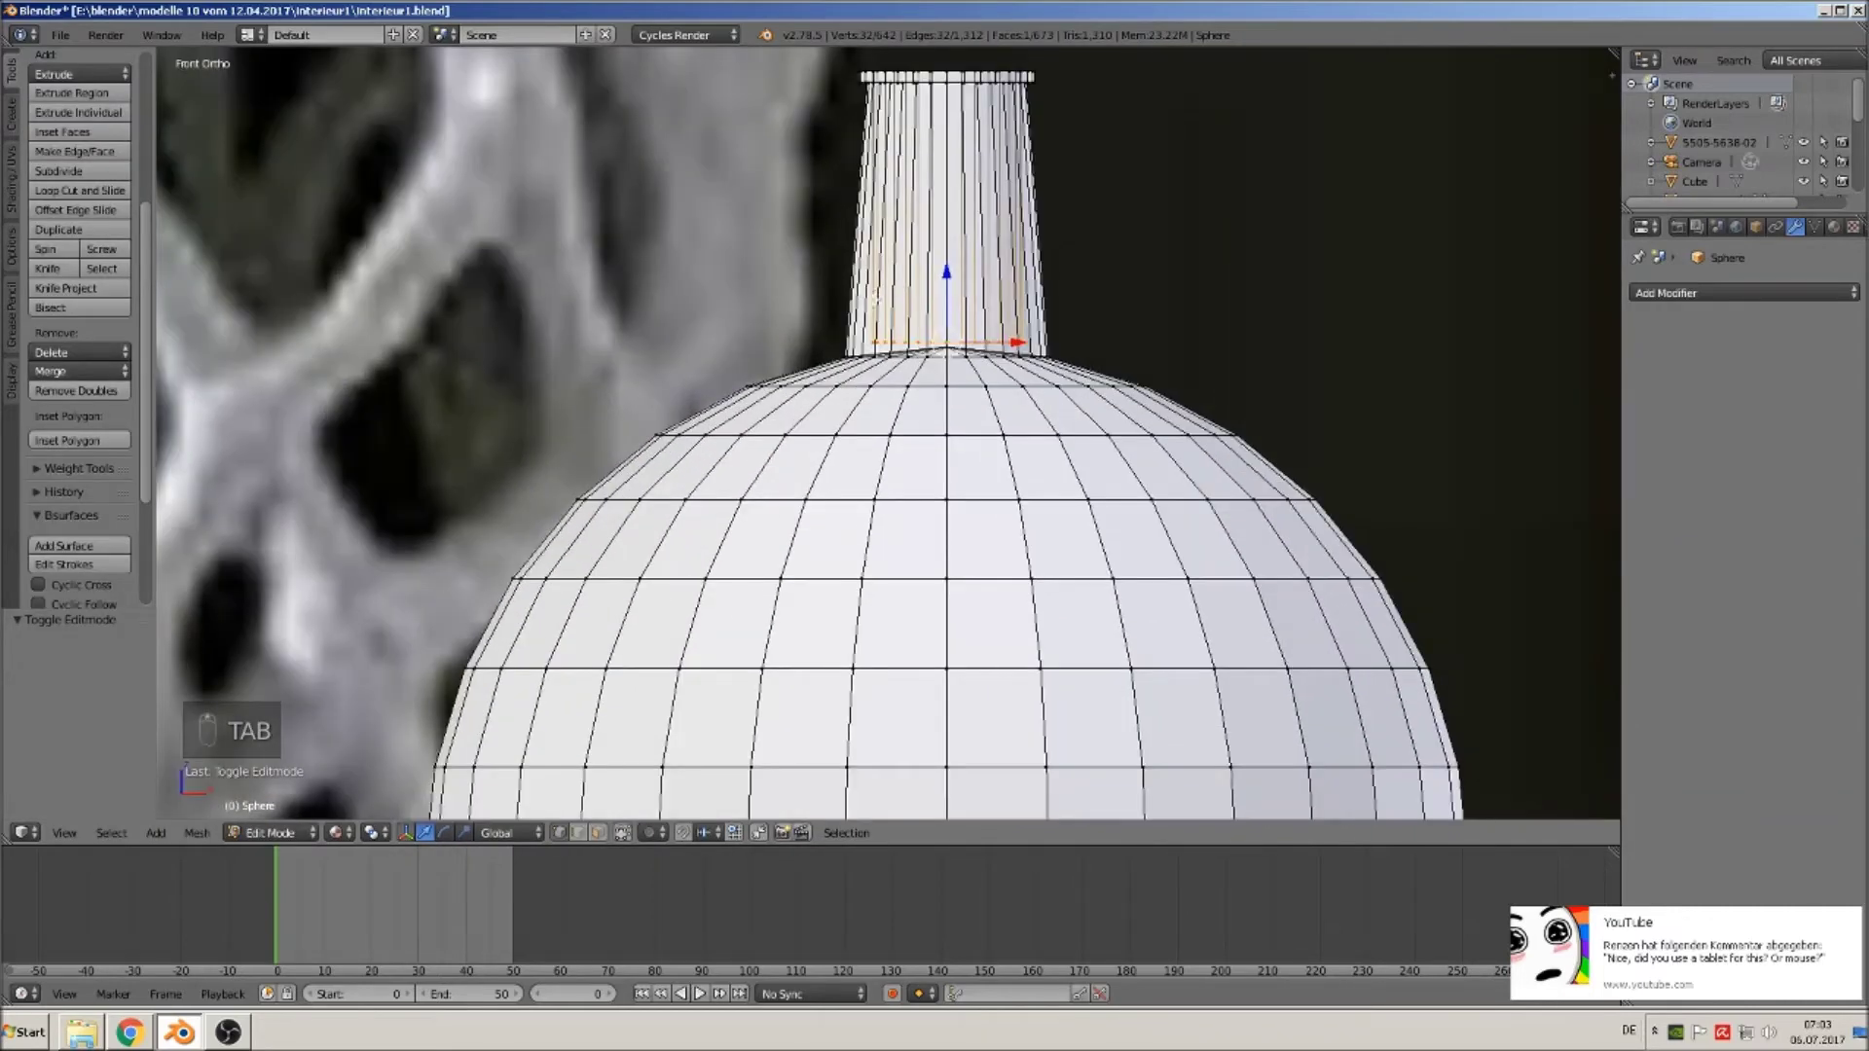
pyautogui.hotkey('ctrl', 'r')
pyautogui.click(871, 300)
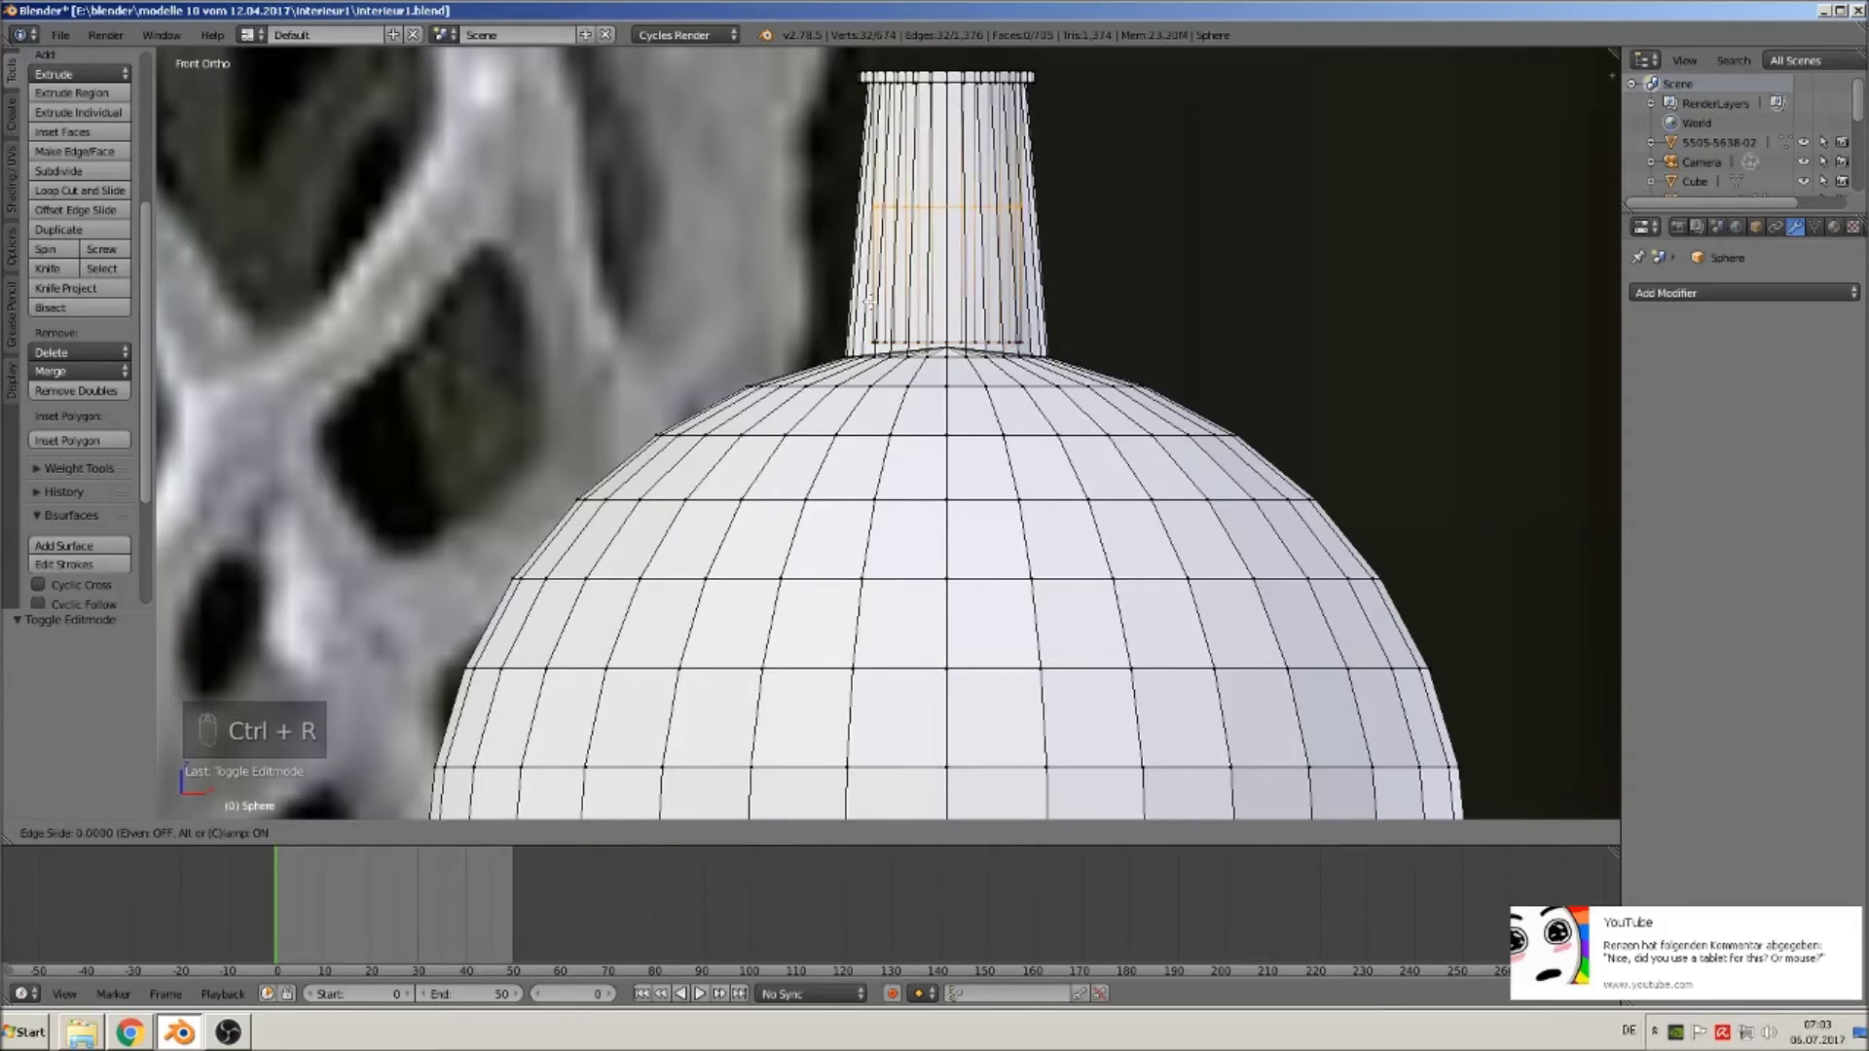
pyautogui.click(870, 302)
pyautogui.hotkey('ctrl', 'z')
pyautogui.hotkey('ctrl', 'z')
pyautogui.hotkey('ctrl', 'z')
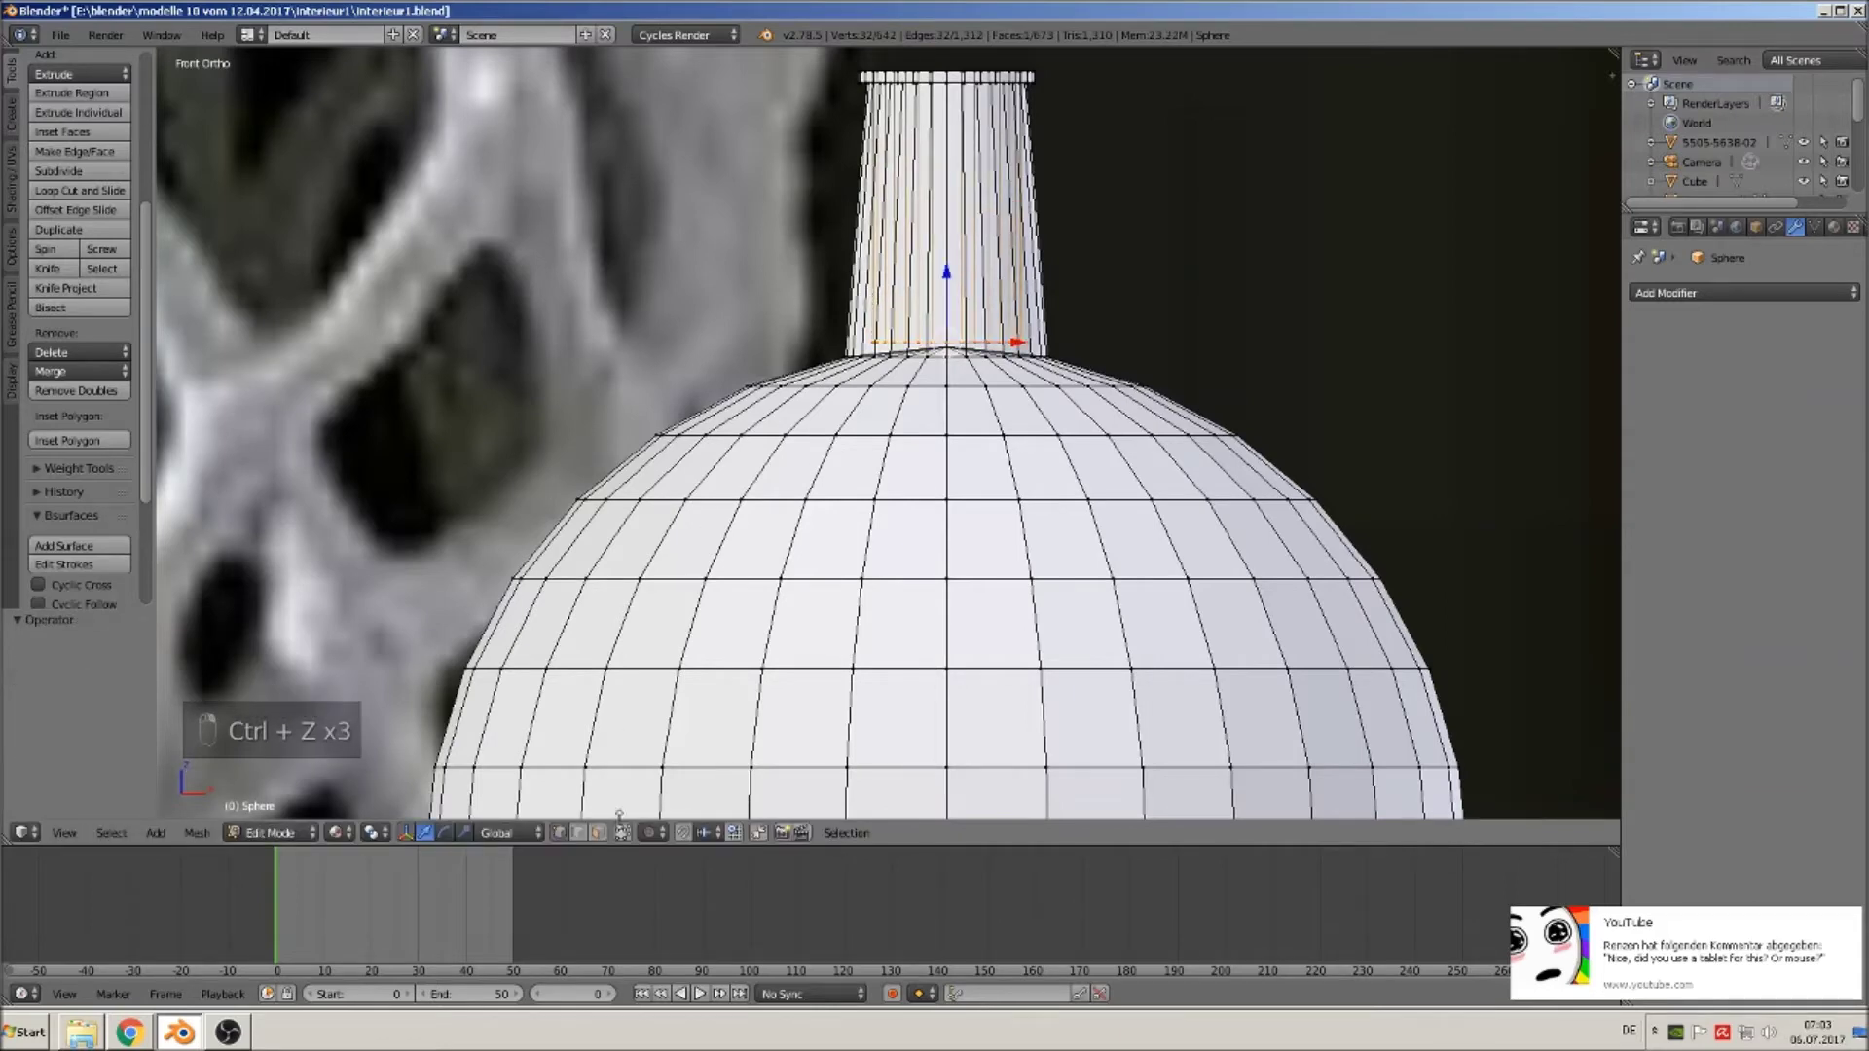
# With selection limited to visible geometry, add an edge loop around the outer neck's lower part and scale it to about 0.913.
pyautogui.click(623, 837)
pyautogui.hotkey('ctrl', 'r')
pyautogui.click(868, 311)
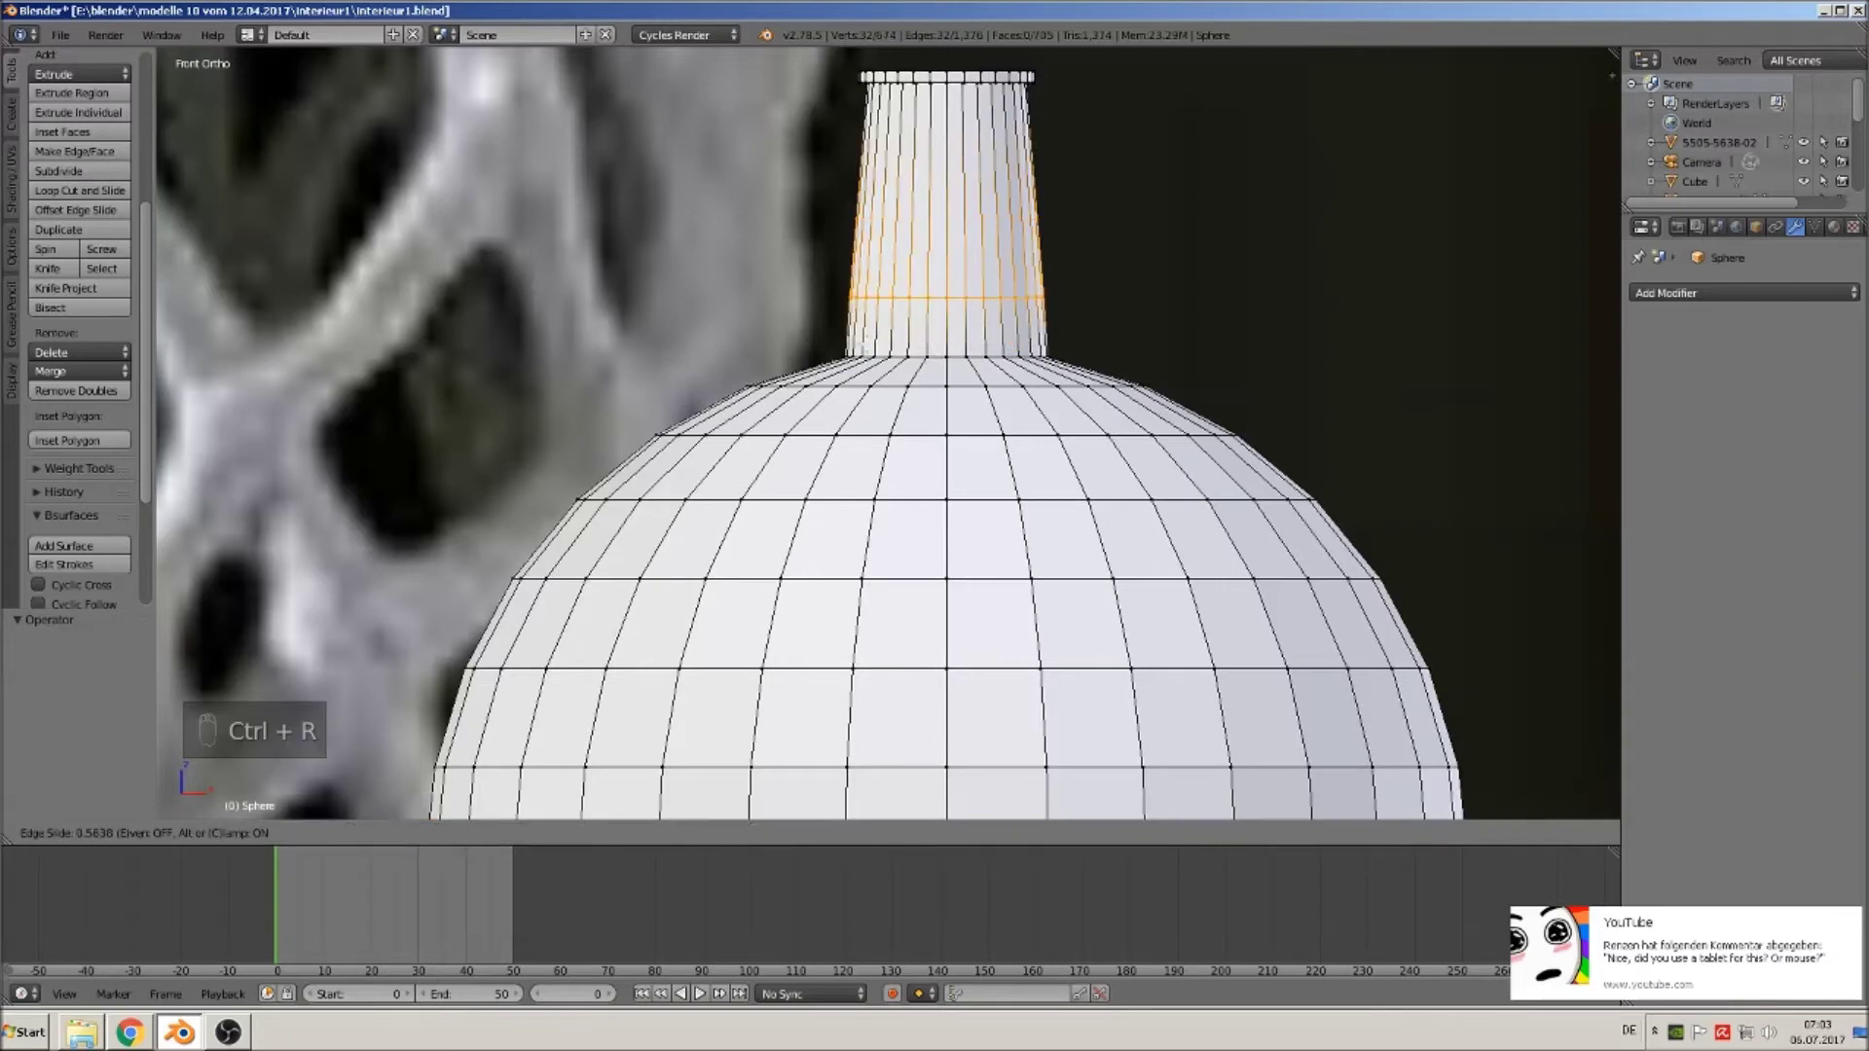
pyautogui.click(869, 316)
pyautogui.press('s')
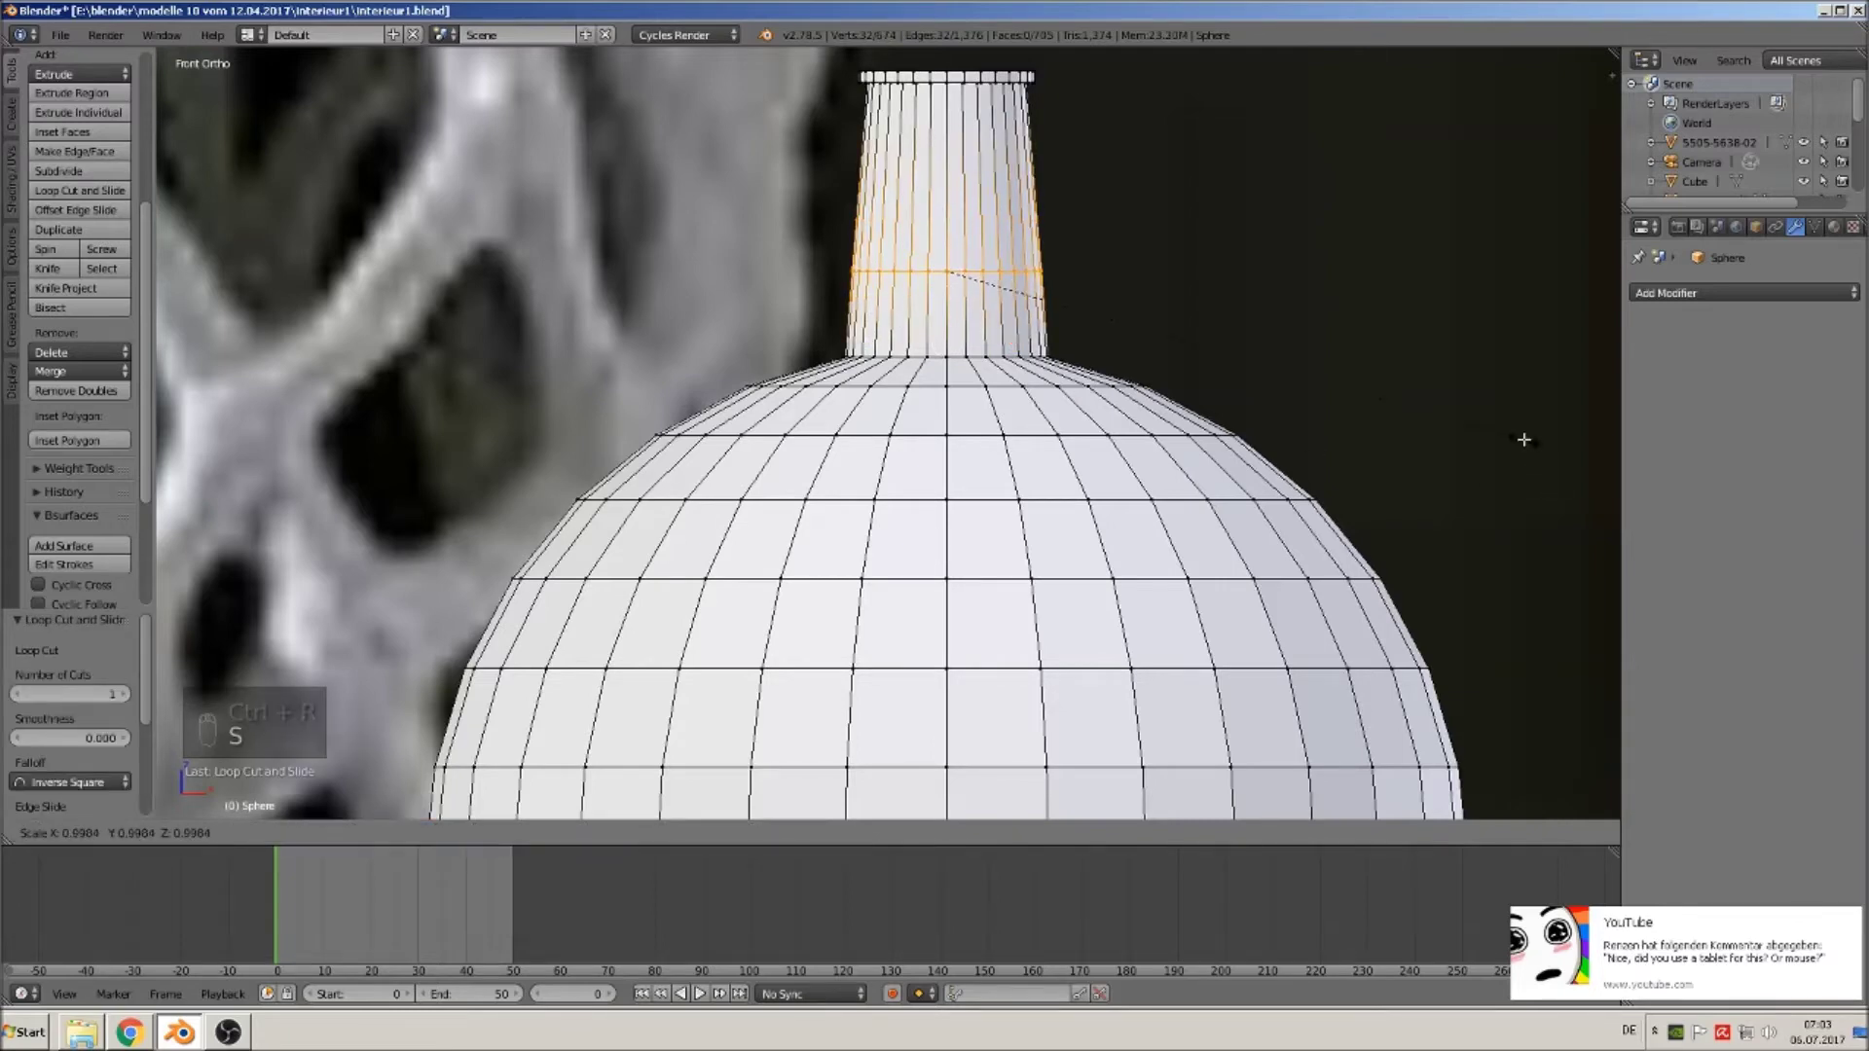
pyautogui.click(1480, 413)
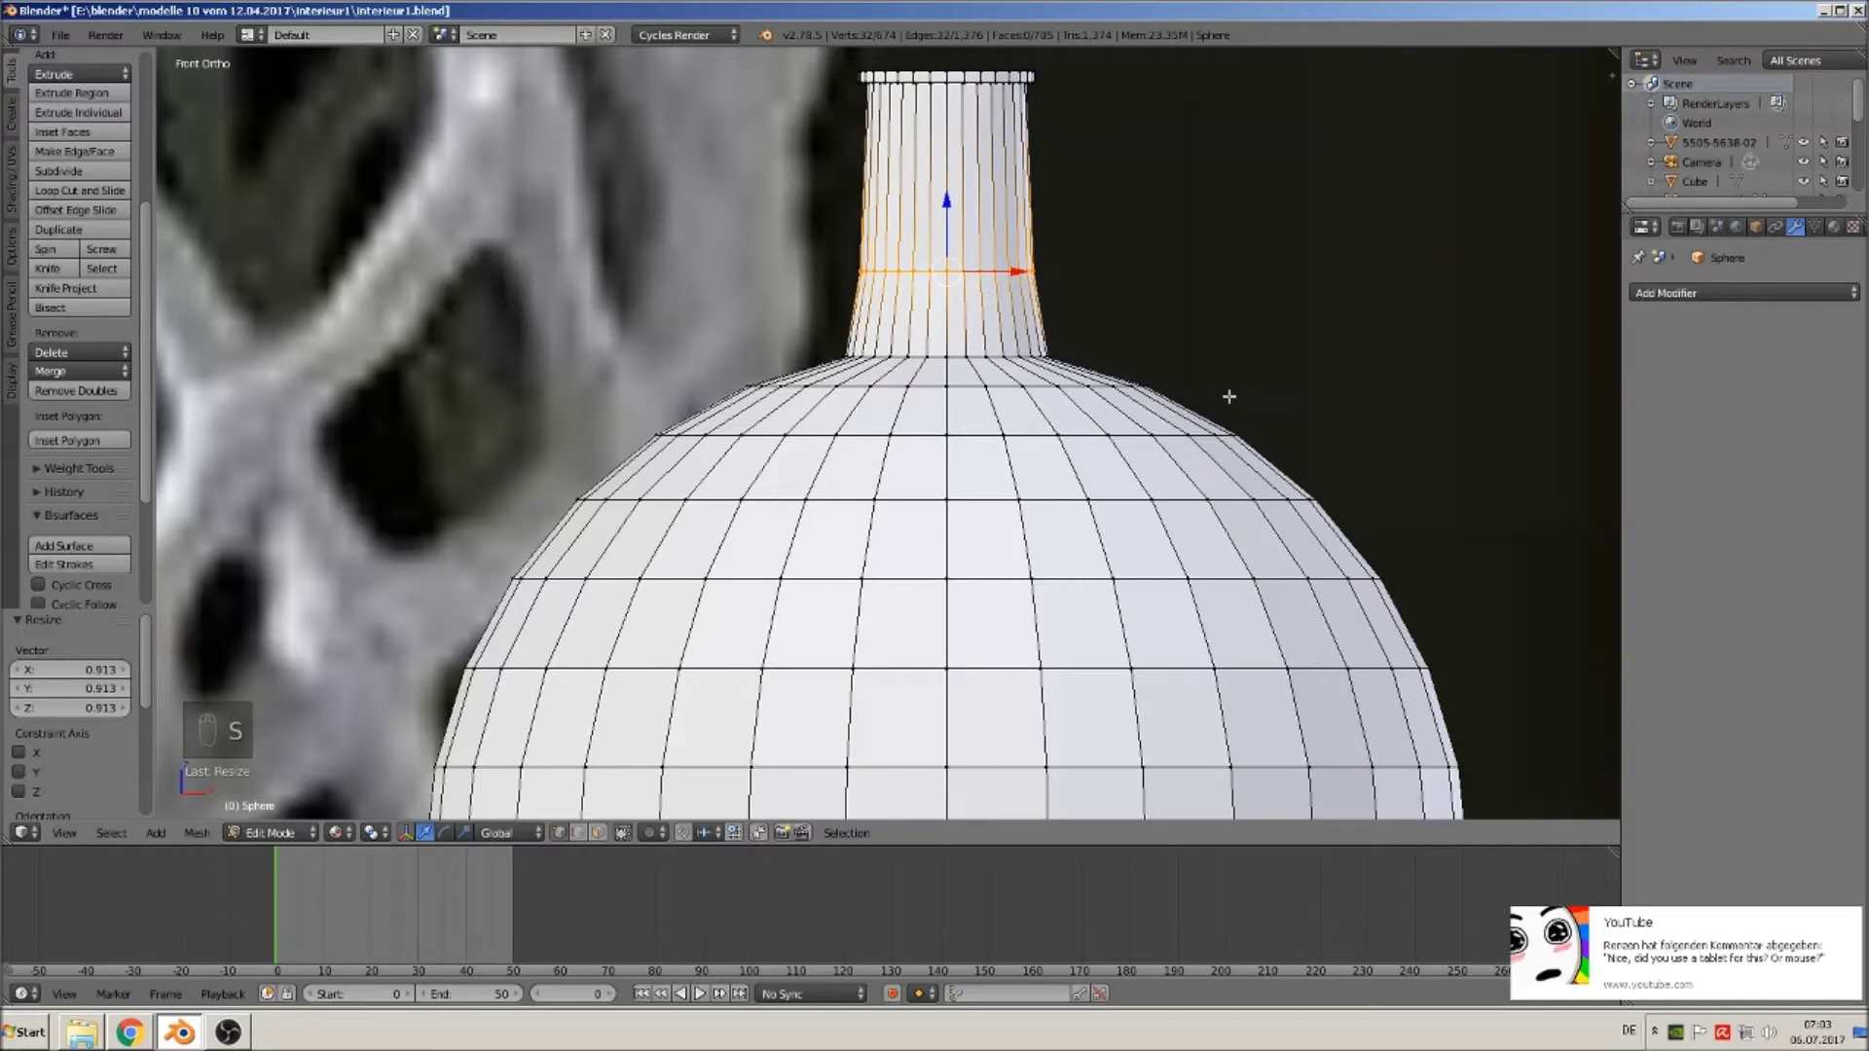
# Move the neck's new edge loop down about 0.047 towards the neck base and scale it to about 0.96.
pyautogui.hotkey('ctrl', 'b')
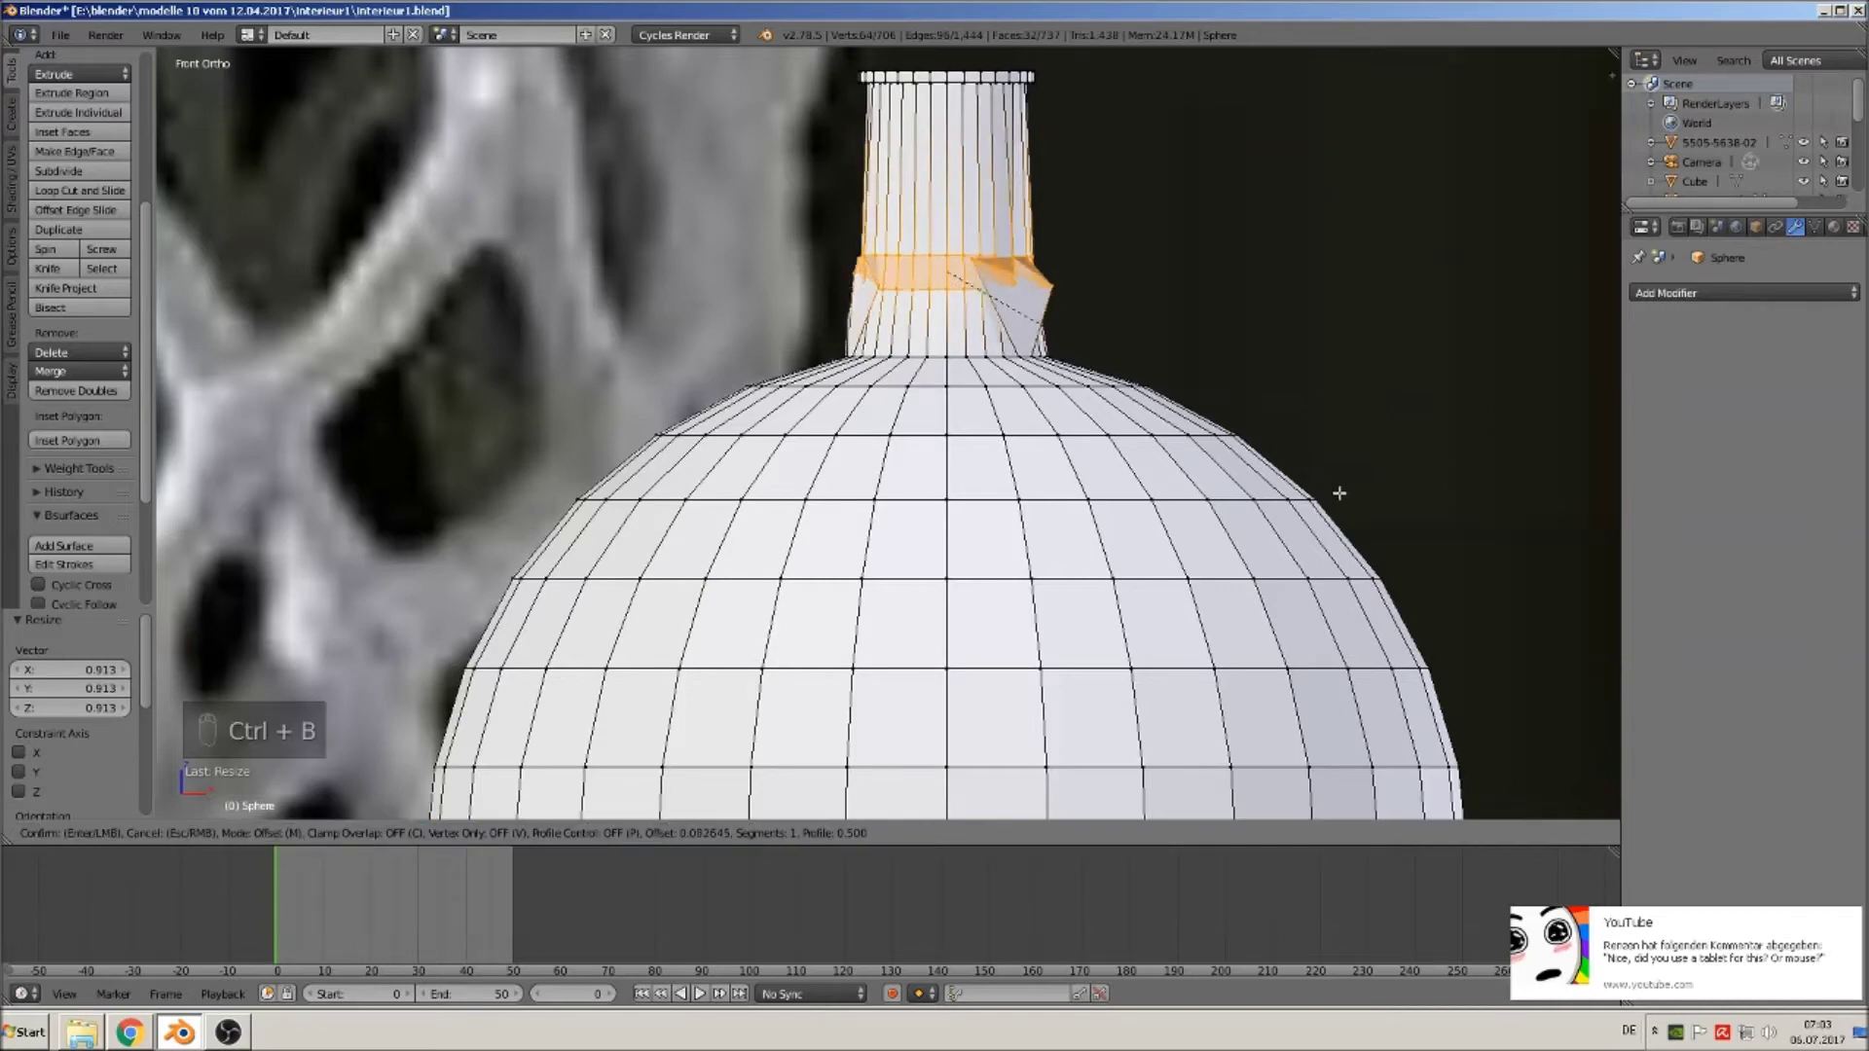
pyautogui.rightClick(1255, 405)
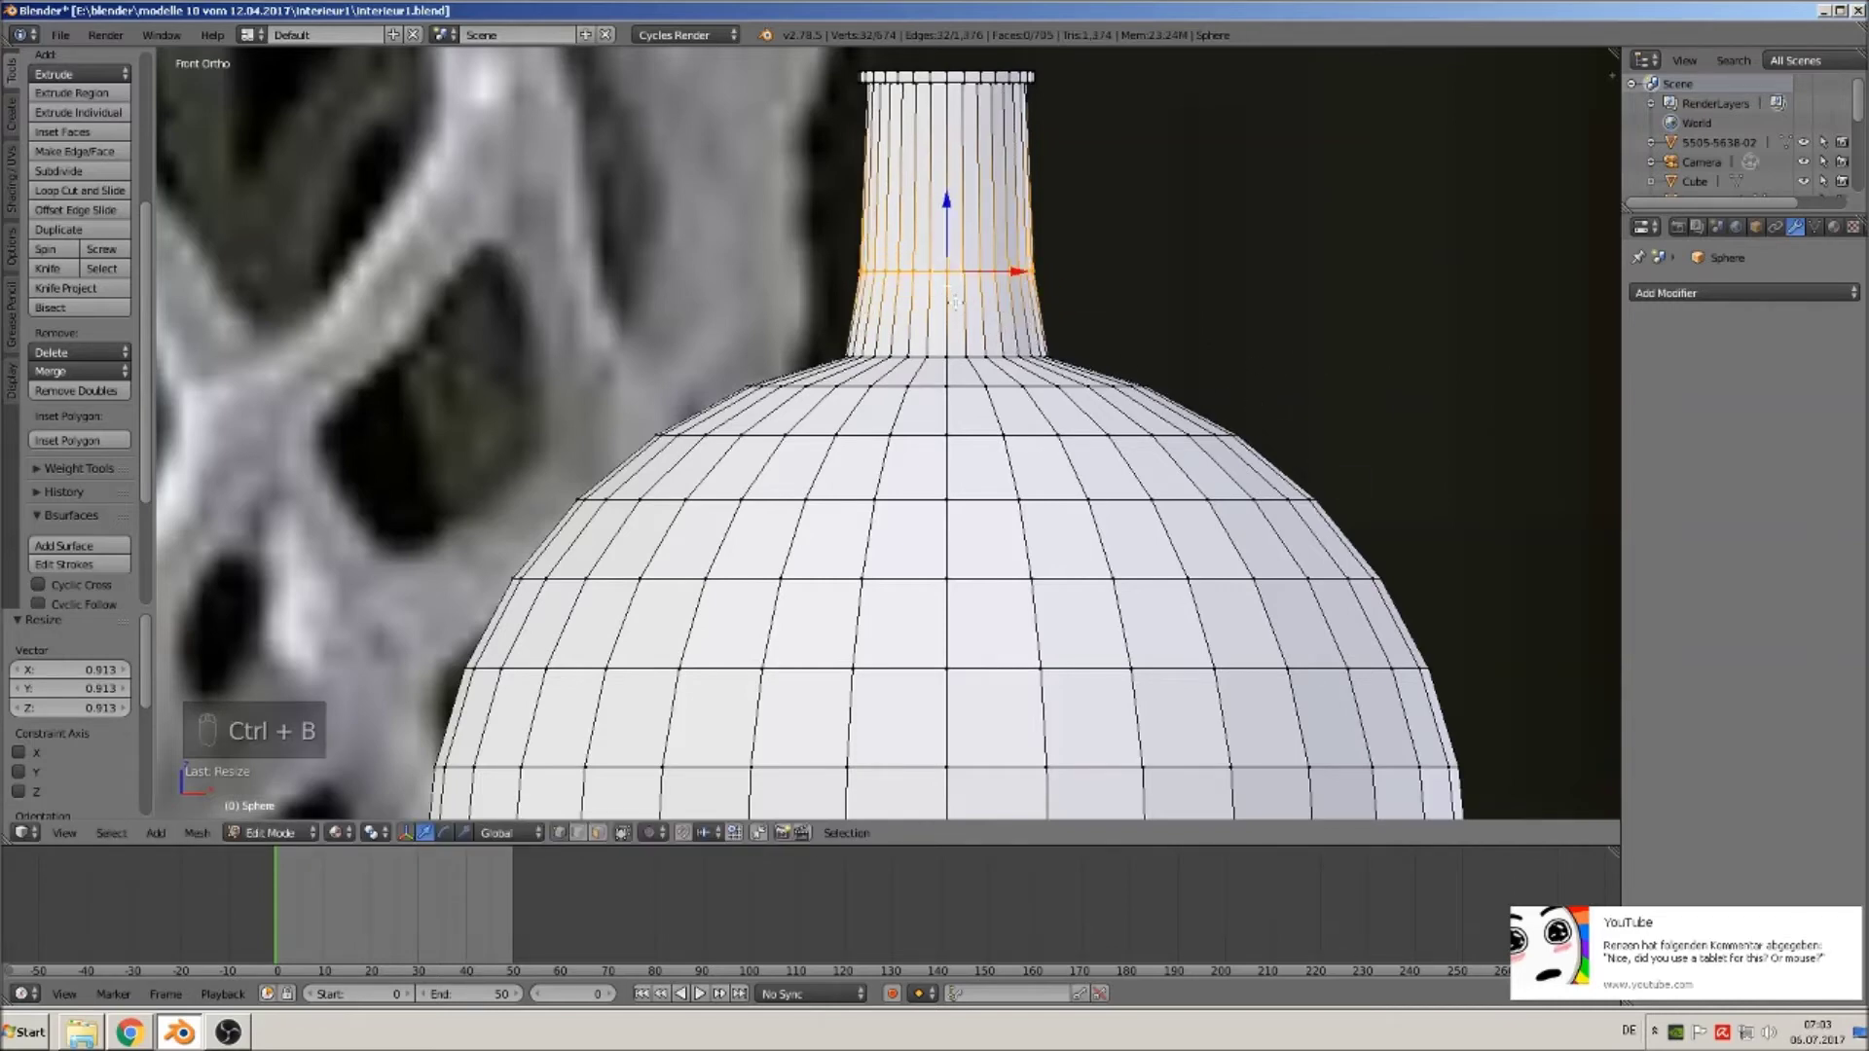
pyautogui.moveTo(947, 202); pyautogui.dragTo(944, 255)
pyautogui.press('s')
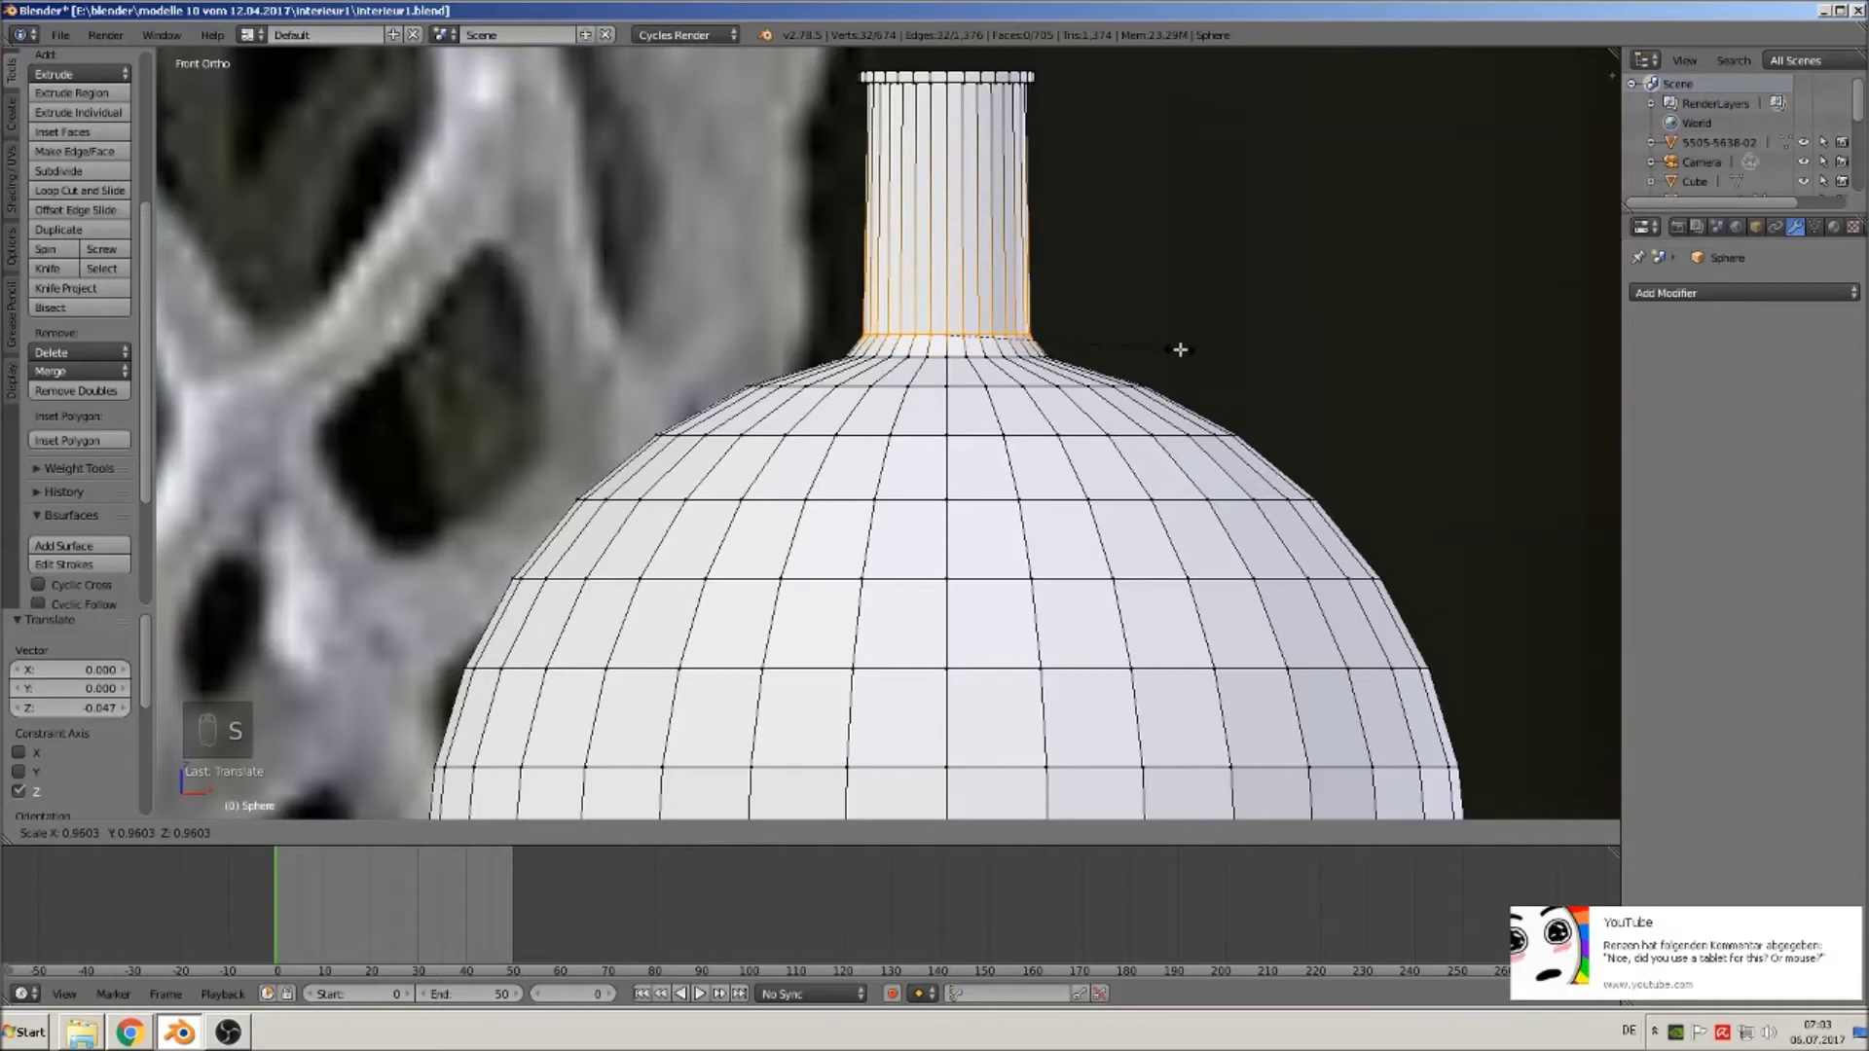
pyautogui.click(1180, 349)
# Add another edge loop just above the neck's lowest loop and scale it to about 0.929.
pyautogui.hotkey('ctrl', 'r')
pyautogui.click(932, 278)
pyautogui.click(942, 379)
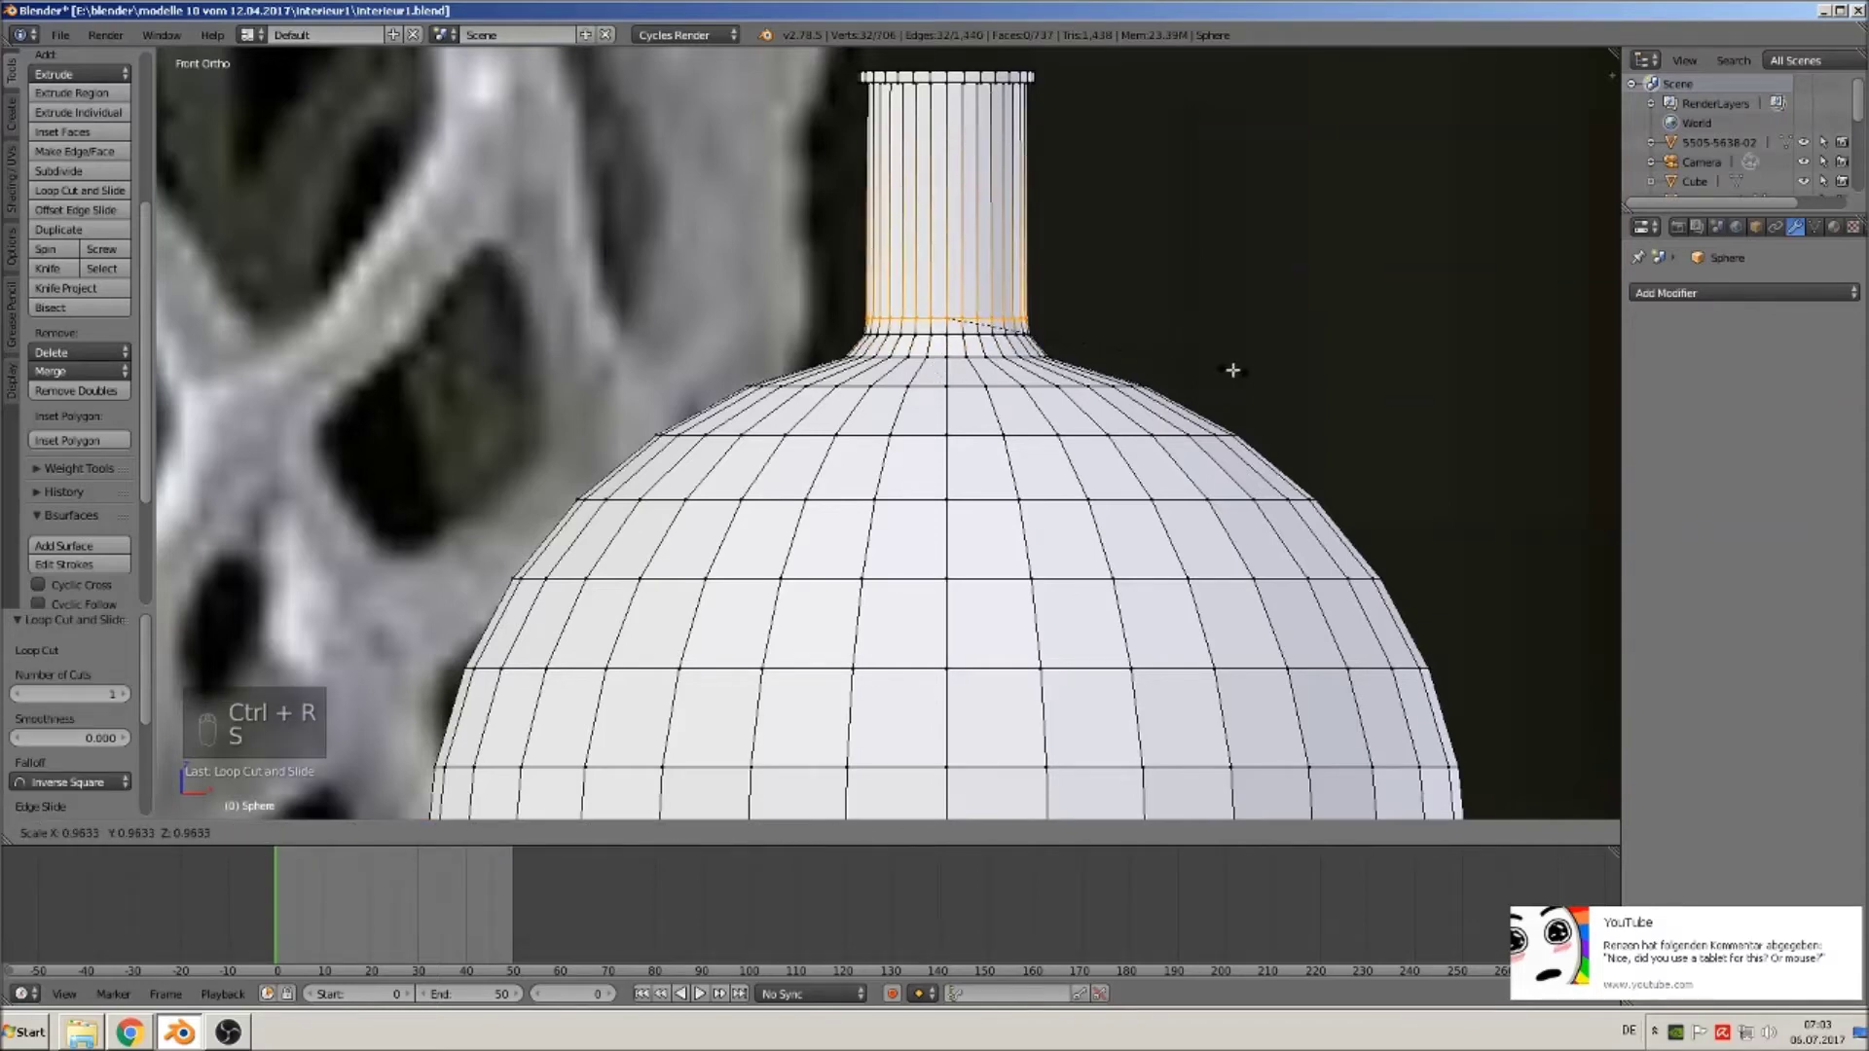
pyautogui.press('s')
pyautogui.click(1204, 338)
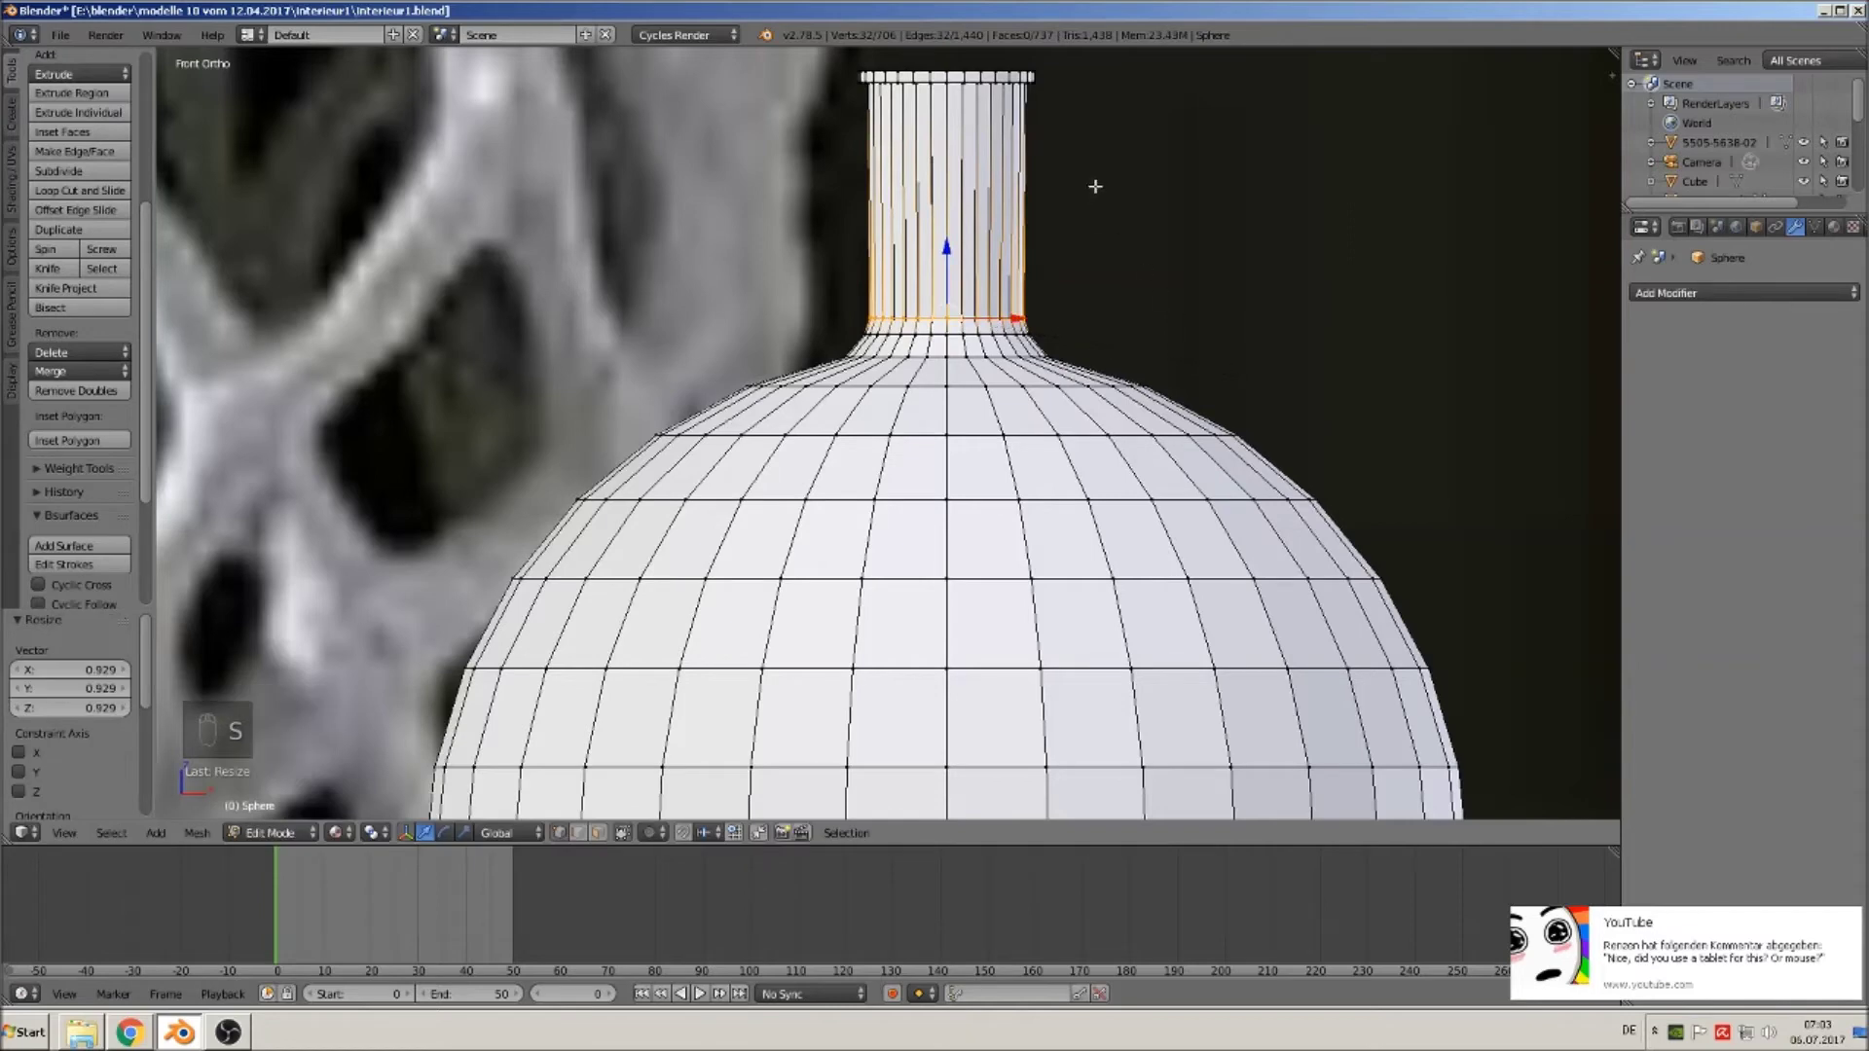
# With hidden geometry selectable, select the whole rim, scale it to about 0.93, and leave Edit Mode.
pyautogui.press('a')
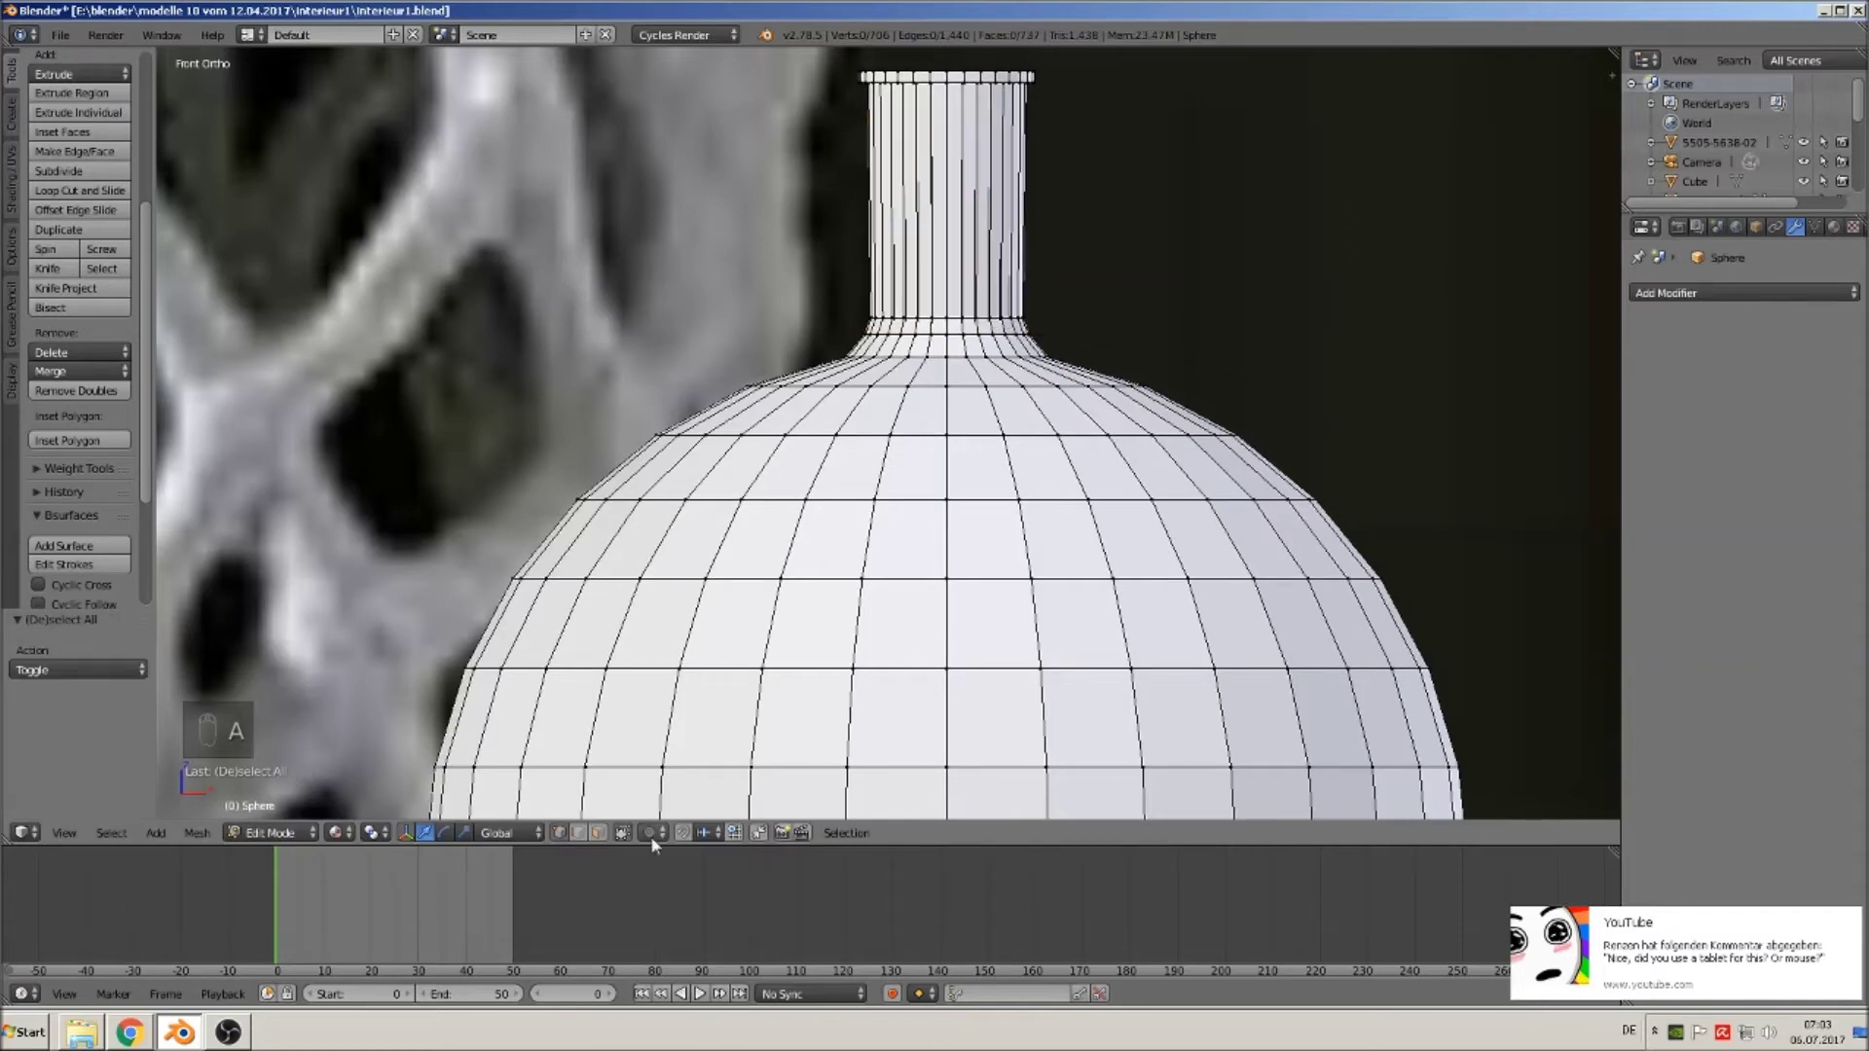
pyautogui.click(621, 835)
pyautogui.press('b')
pyautogui.moveTo(1079, 103); pyautogui.dragTo(779, 52)
pyautogui.press('s')
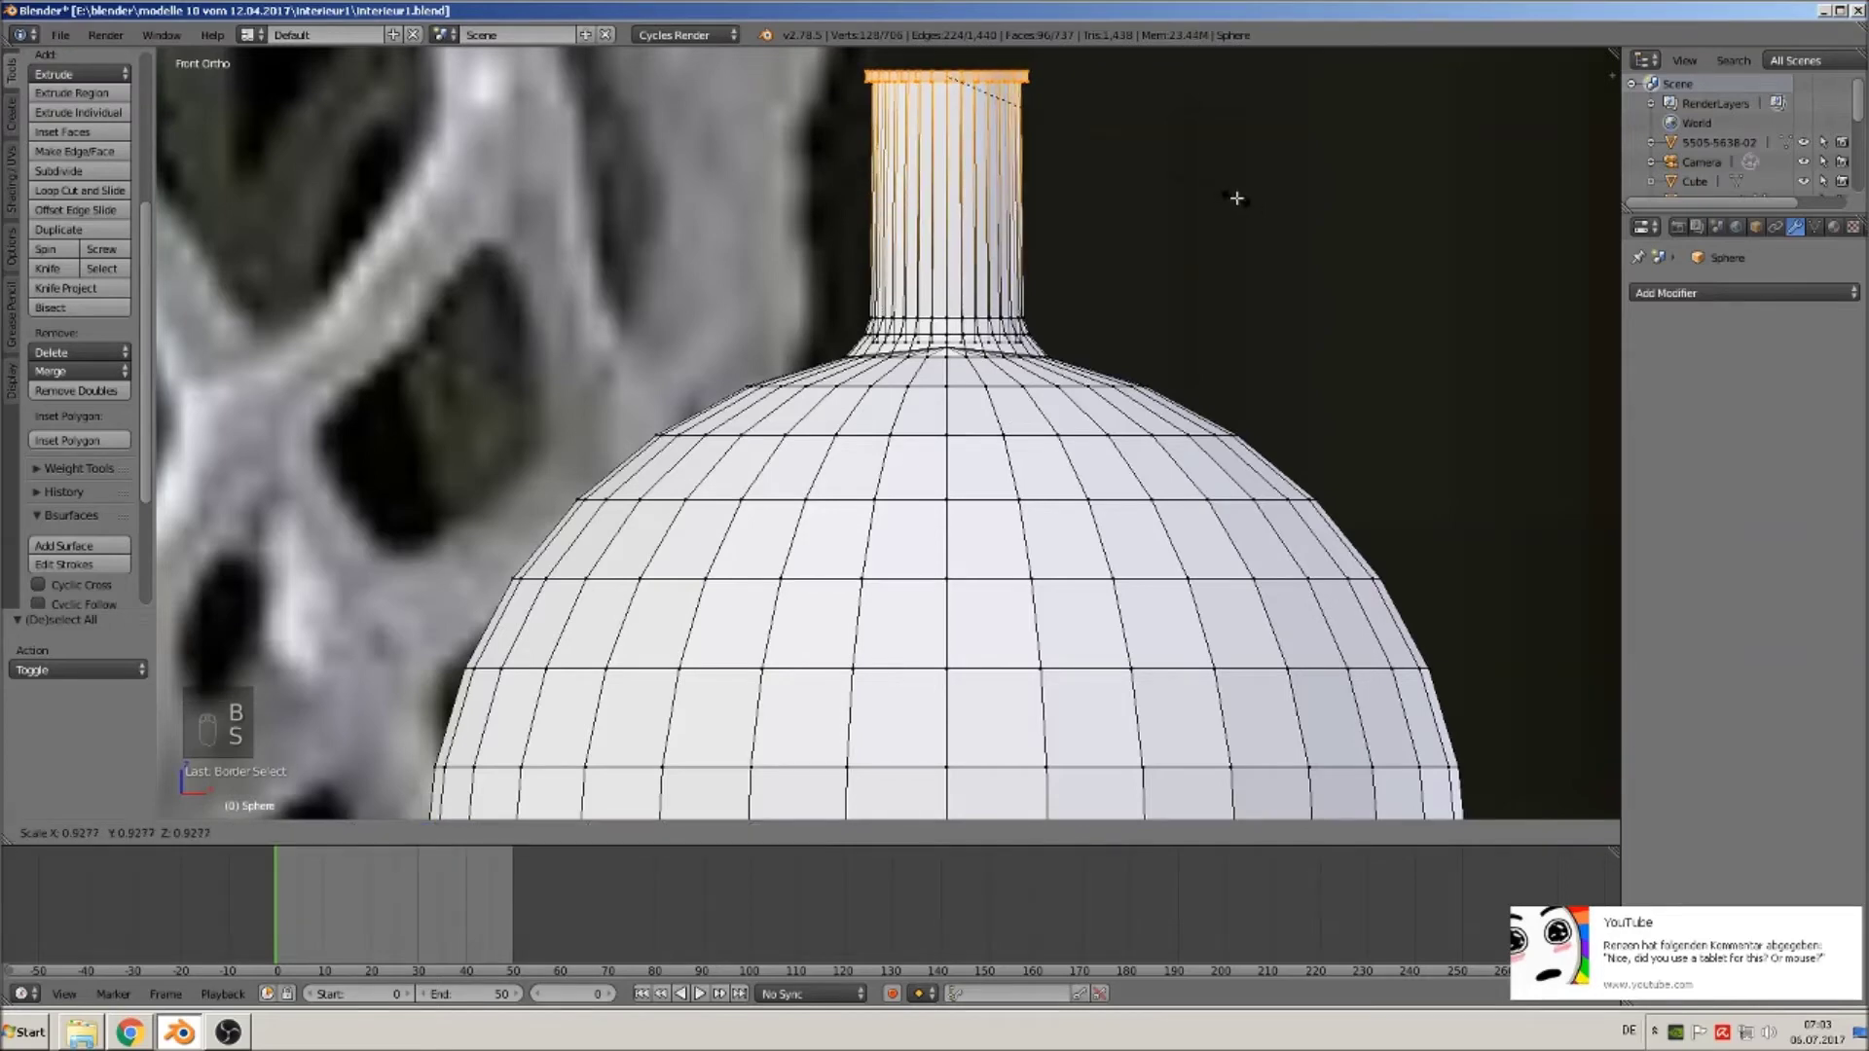
pyautogui.click(1242, 197)
pyautogui.press('Tab')
# Apply smooth shading to the vase and move it about 0.35 along negative Y, in front of the reference photo.
pyautogui.scroll(-3, 1168, 411)
pyautogui.scroll(-3, 1168, 411)
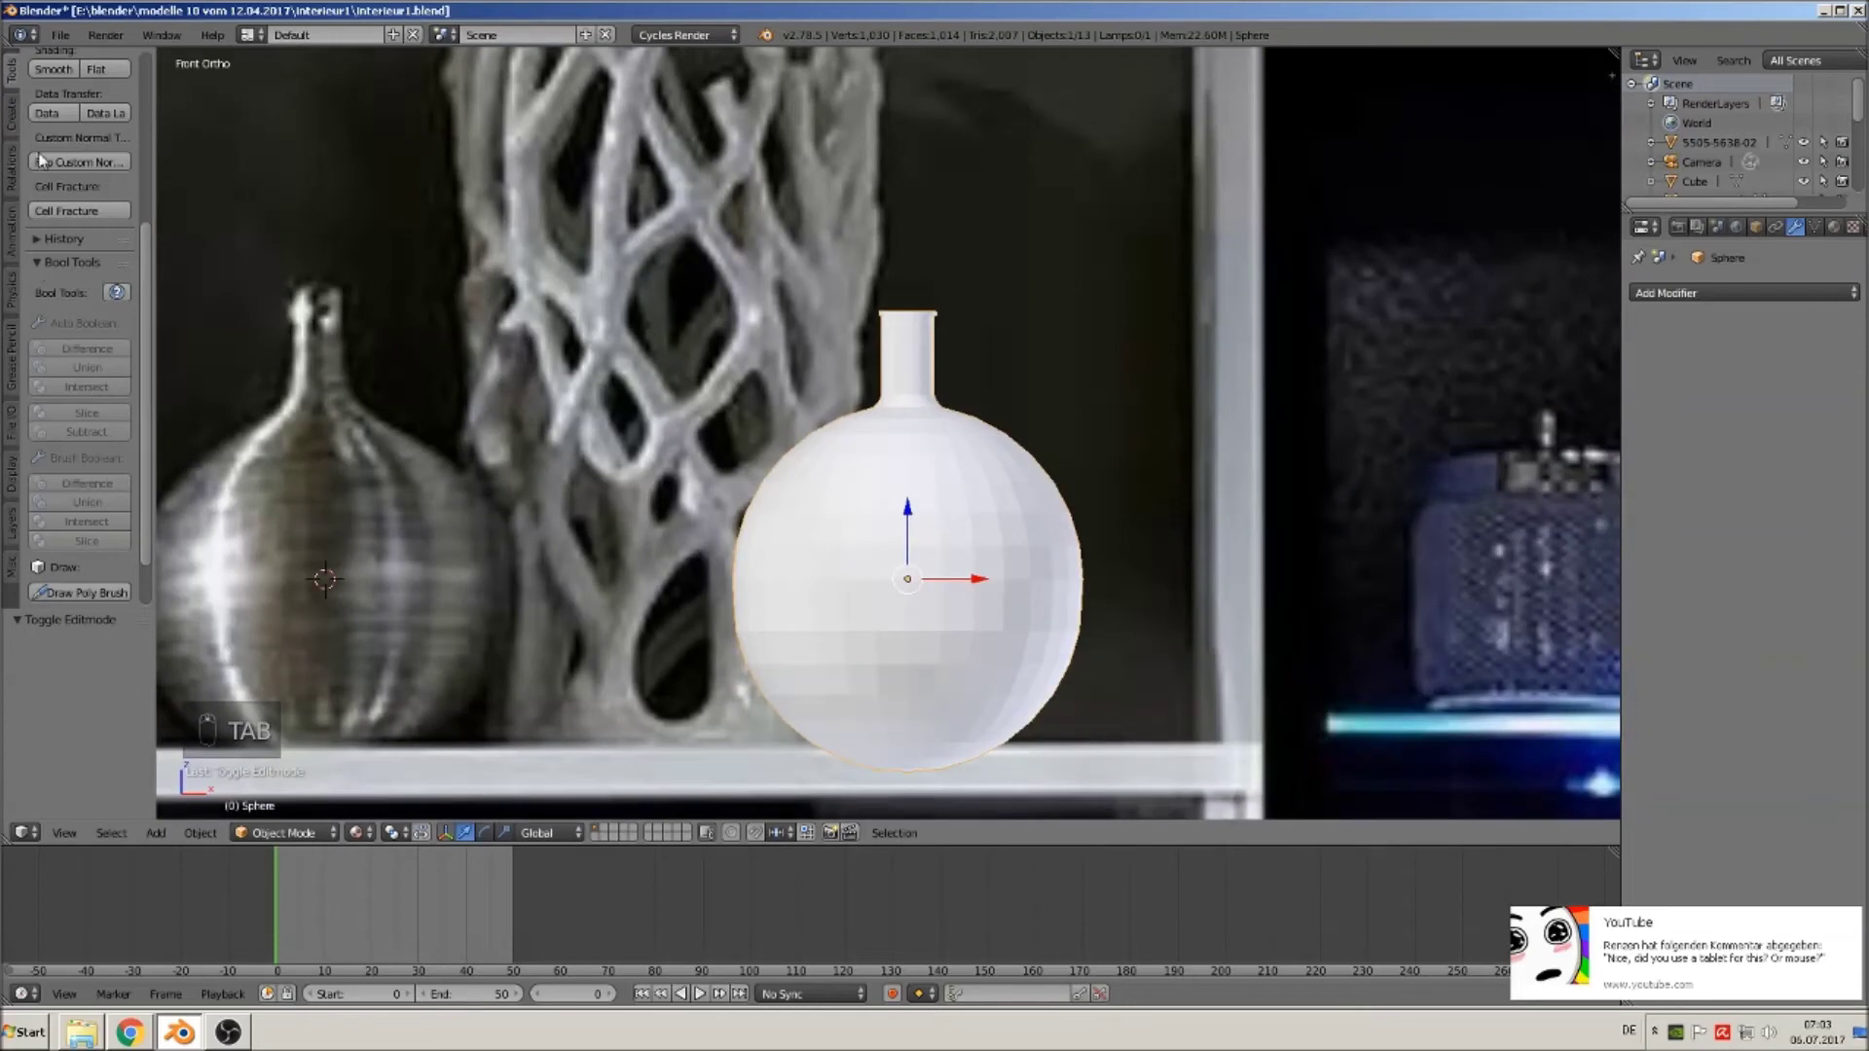
pyautogui.scroll(4, 78, 146)
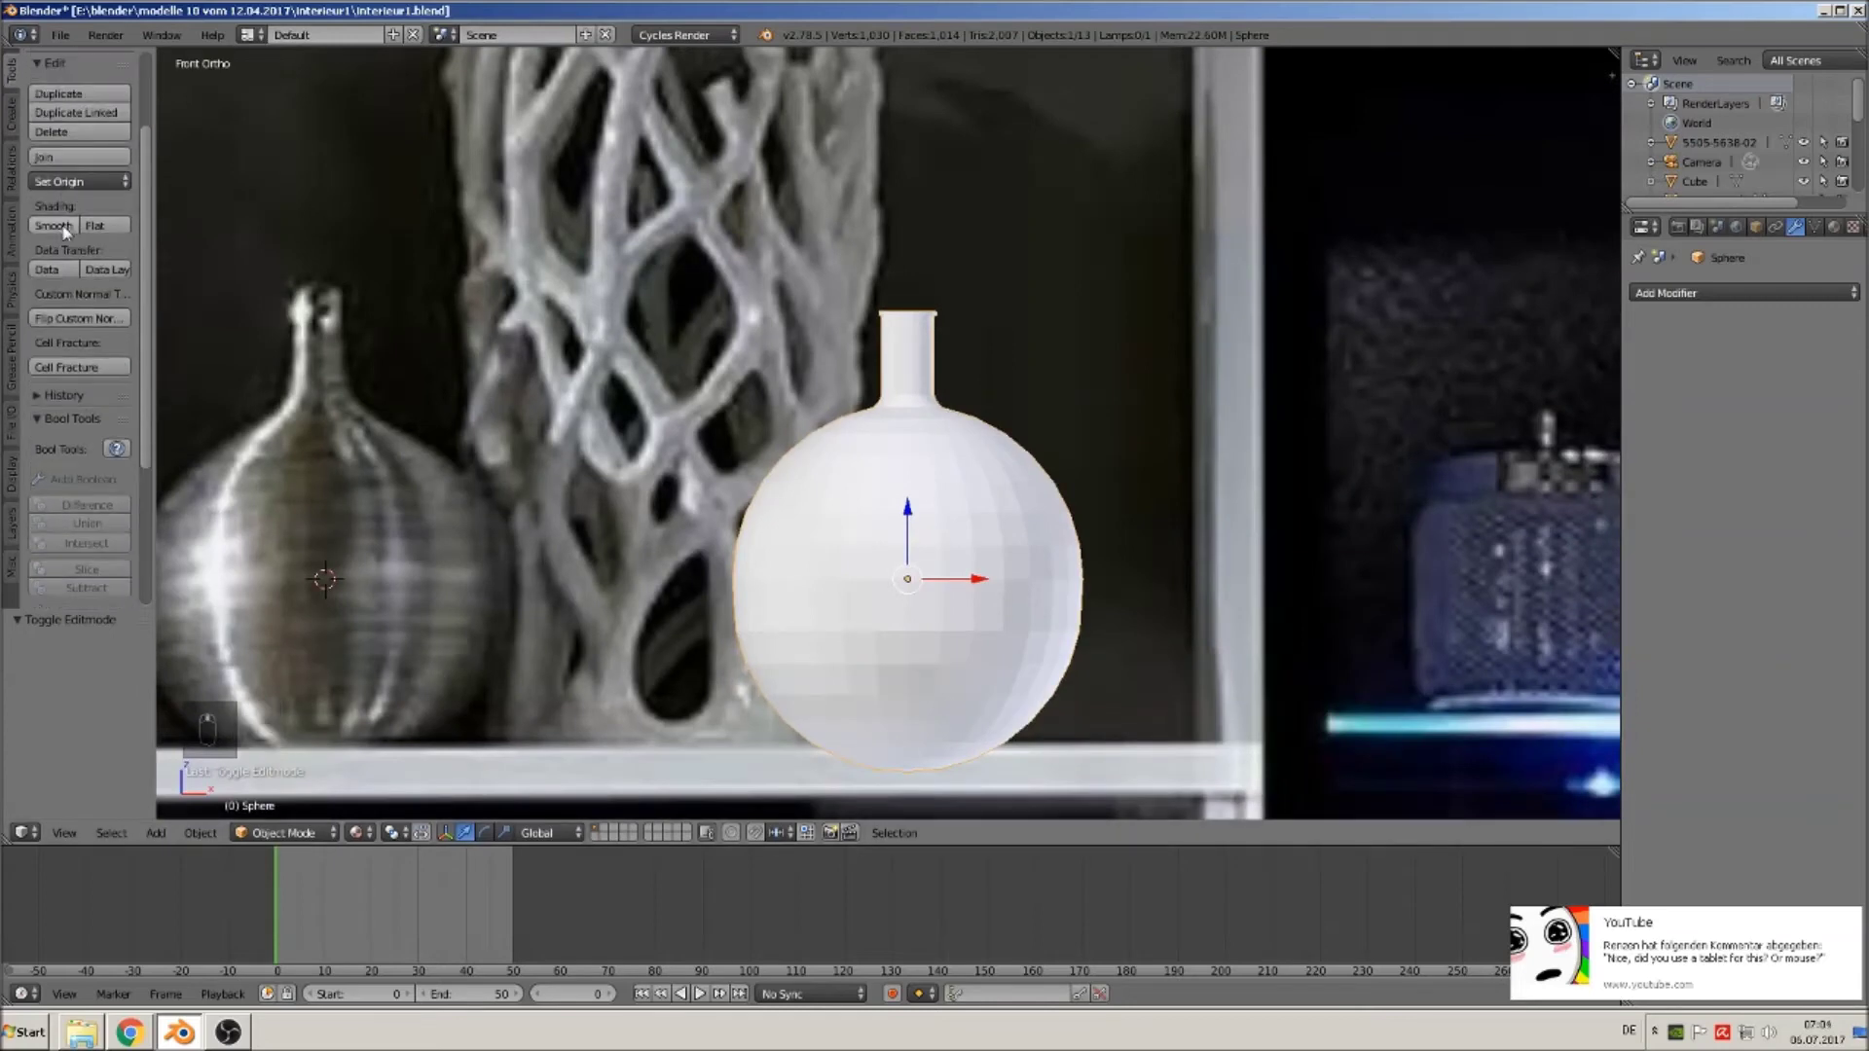
pyautogui.click(54, 225)
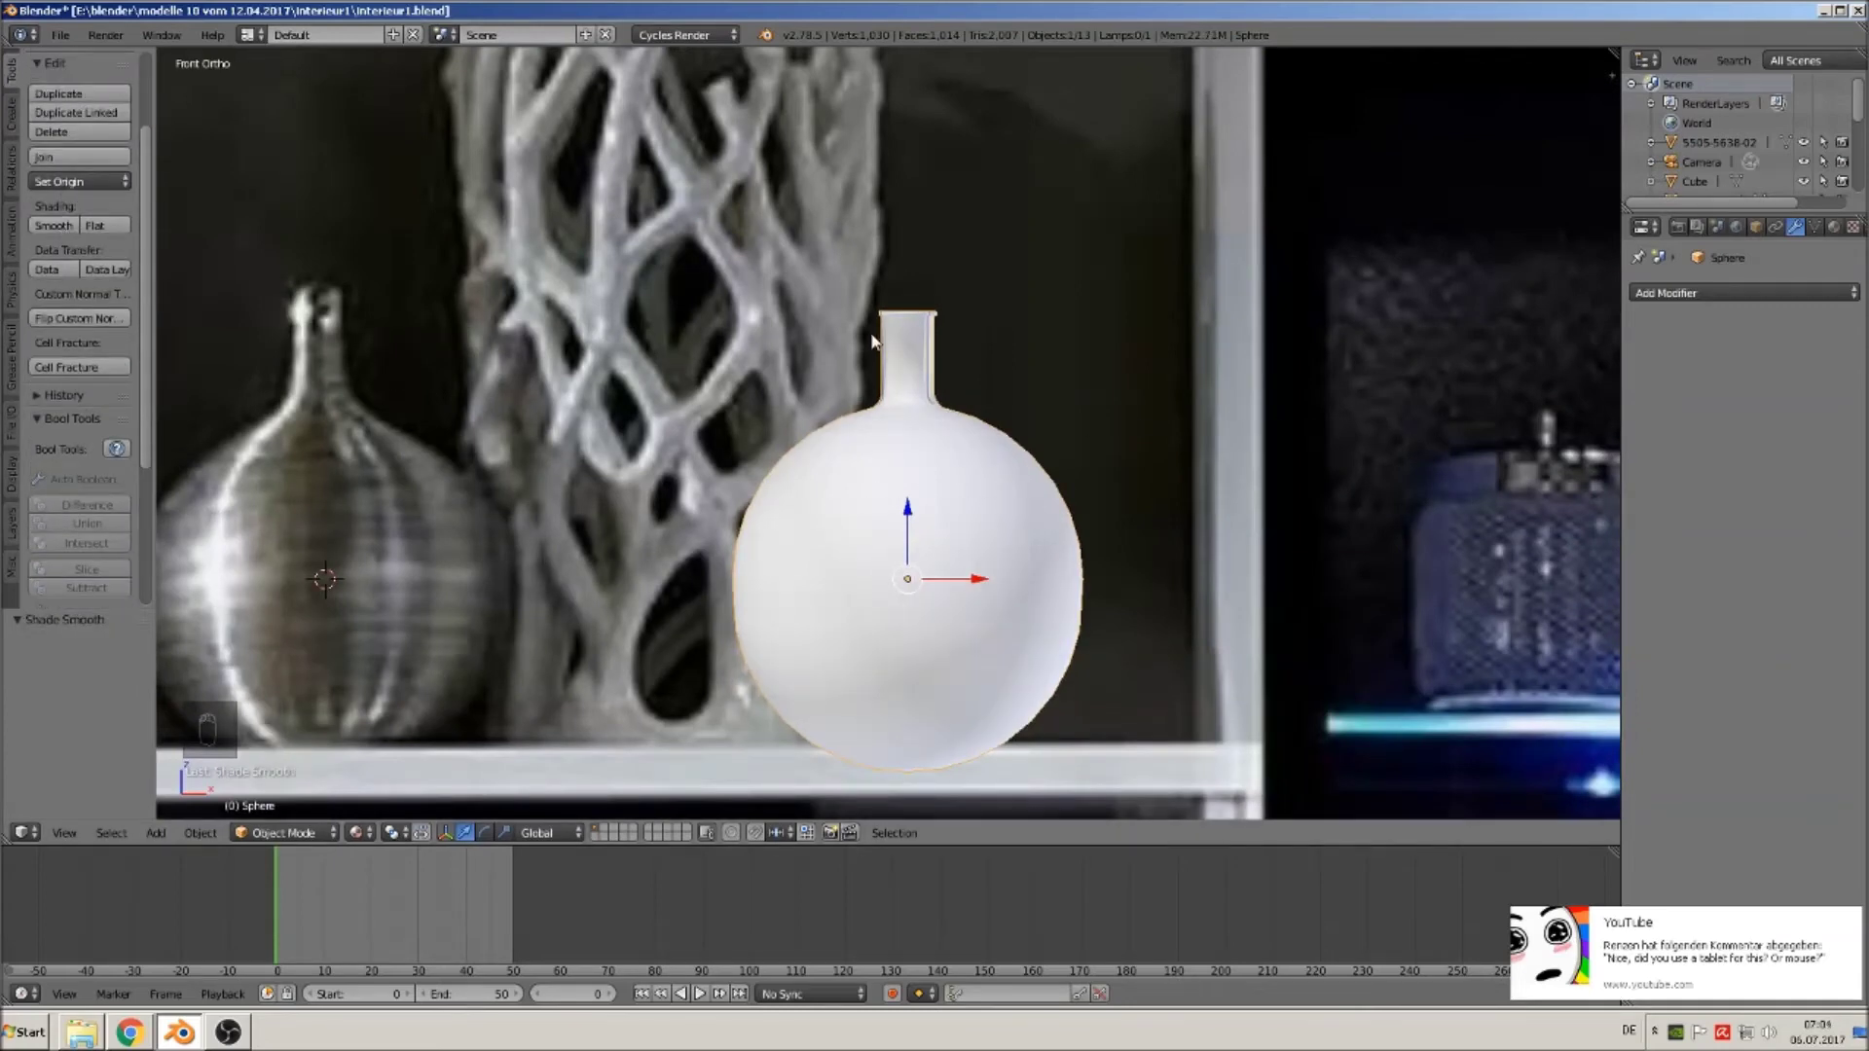
pyautogui.scroll(2, 876, 342)
pyautogui.moveTo(952, 430); pyautogui.dragTo(1072, 580, button='middle')
pyautogui.moveTo(858, 579); pyautogui.dragTo(1008, 671)
pyautogui.keyDown('shift'); pyautogui.moveTo(1211, 596); pyautogui.dragTo(1266, 263, button='middle'); pyautogui.keyUp('shift')
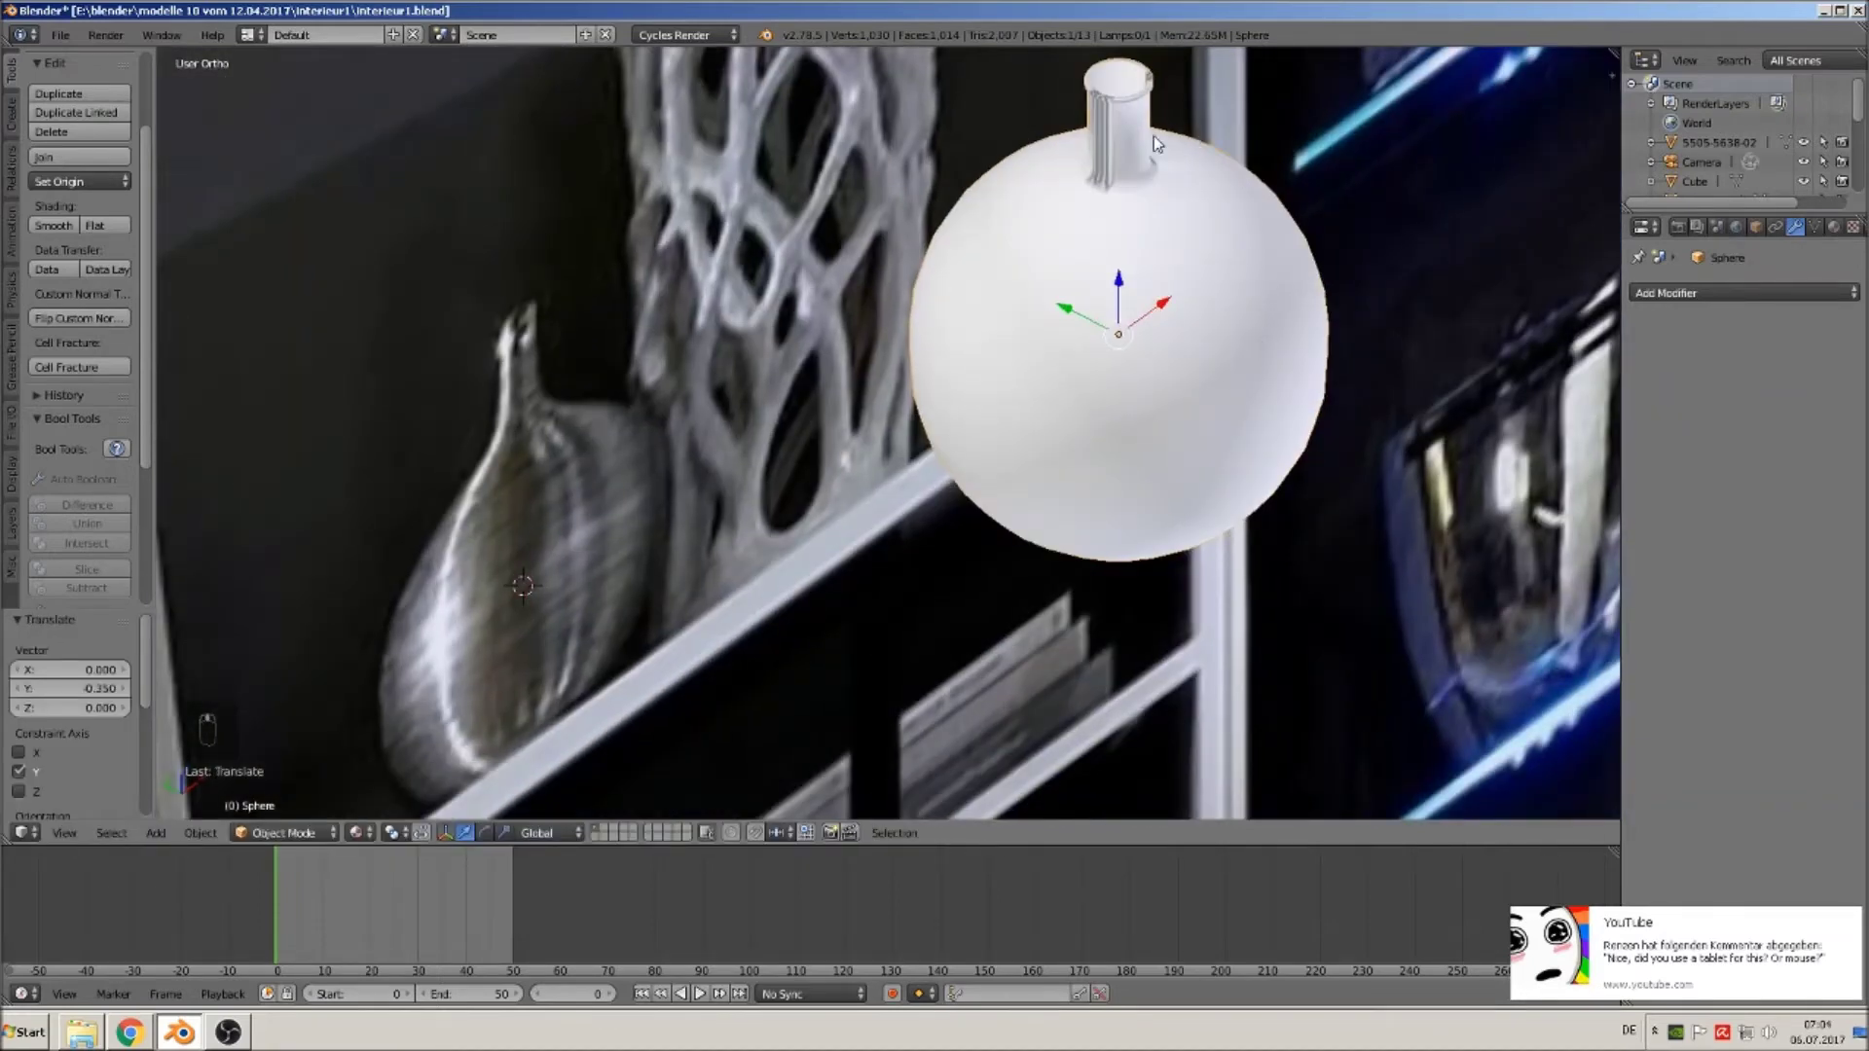
# Select the vase's entire mesh, remove doubles, recalculate its normals outward, and return to Object Mode.
pyautogui.press('Tab')
pyautogui.press('a')
pyautogui.press('a')
pyautogui.press('a')
pyautogui.press('a')
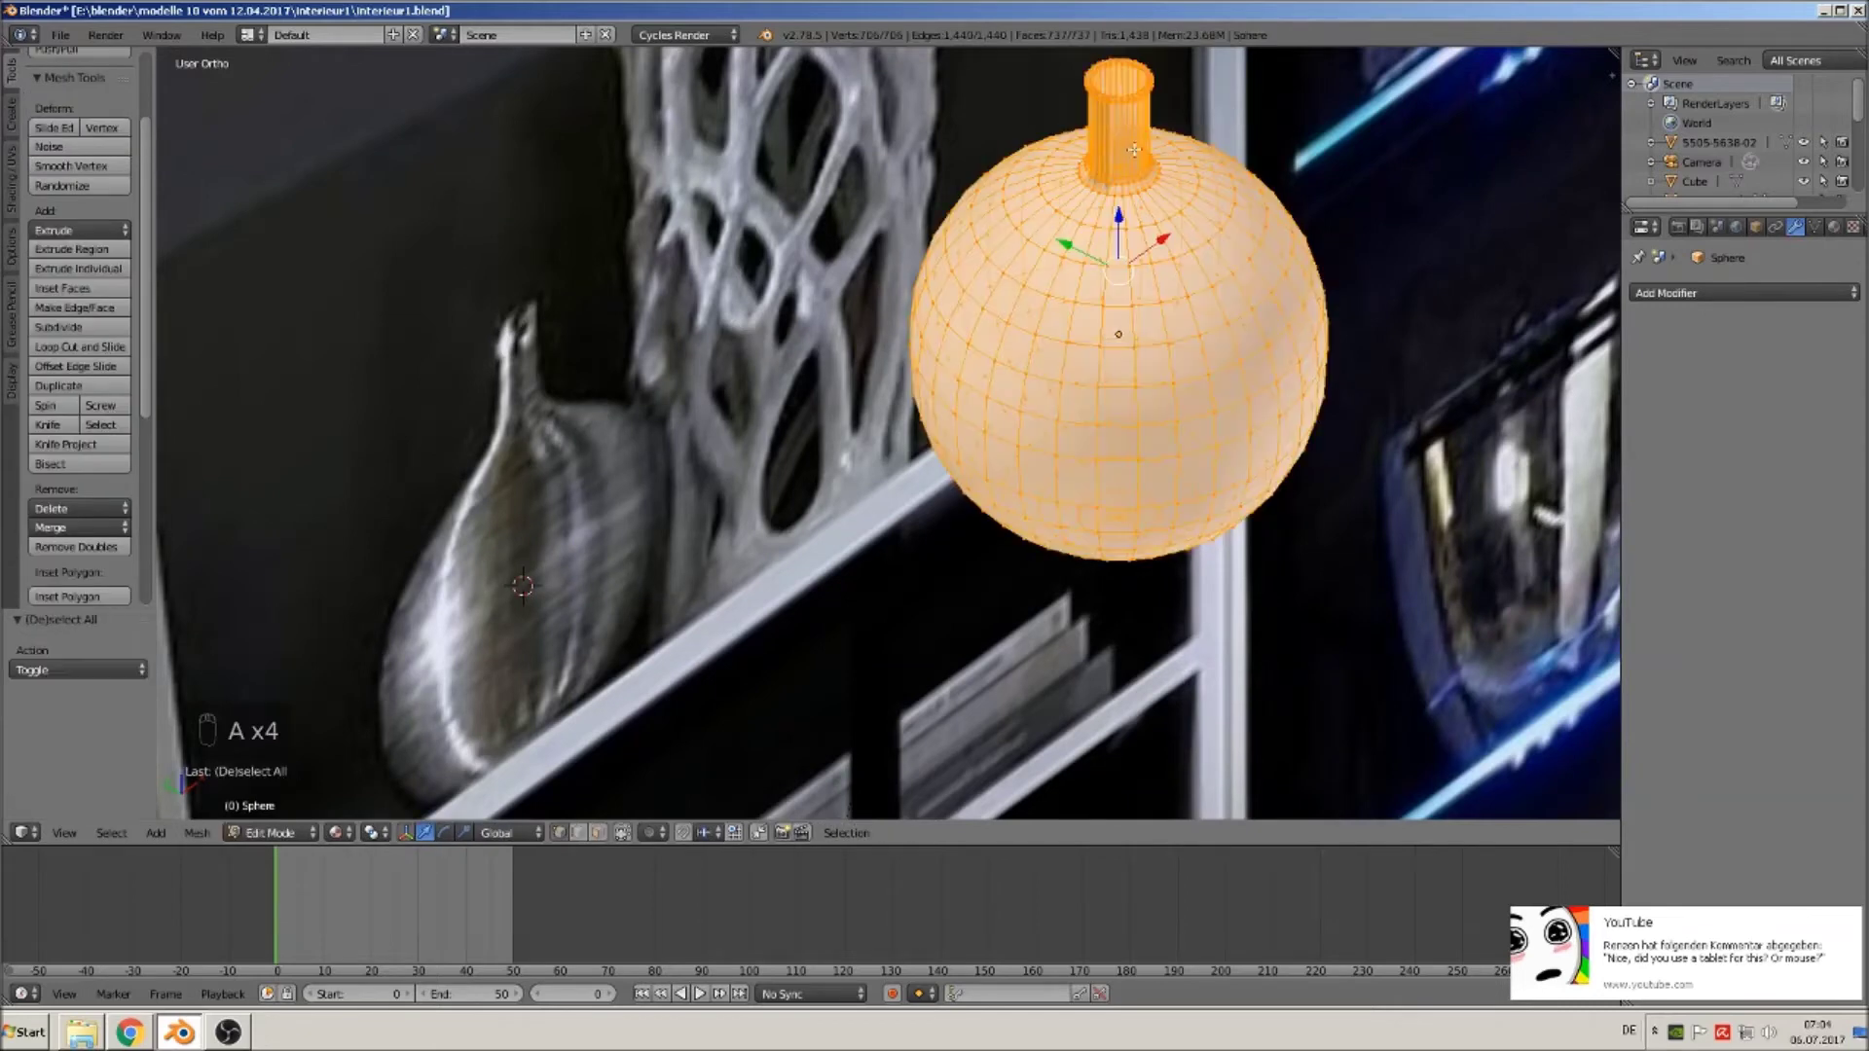
pyautogui.click(97, 550)
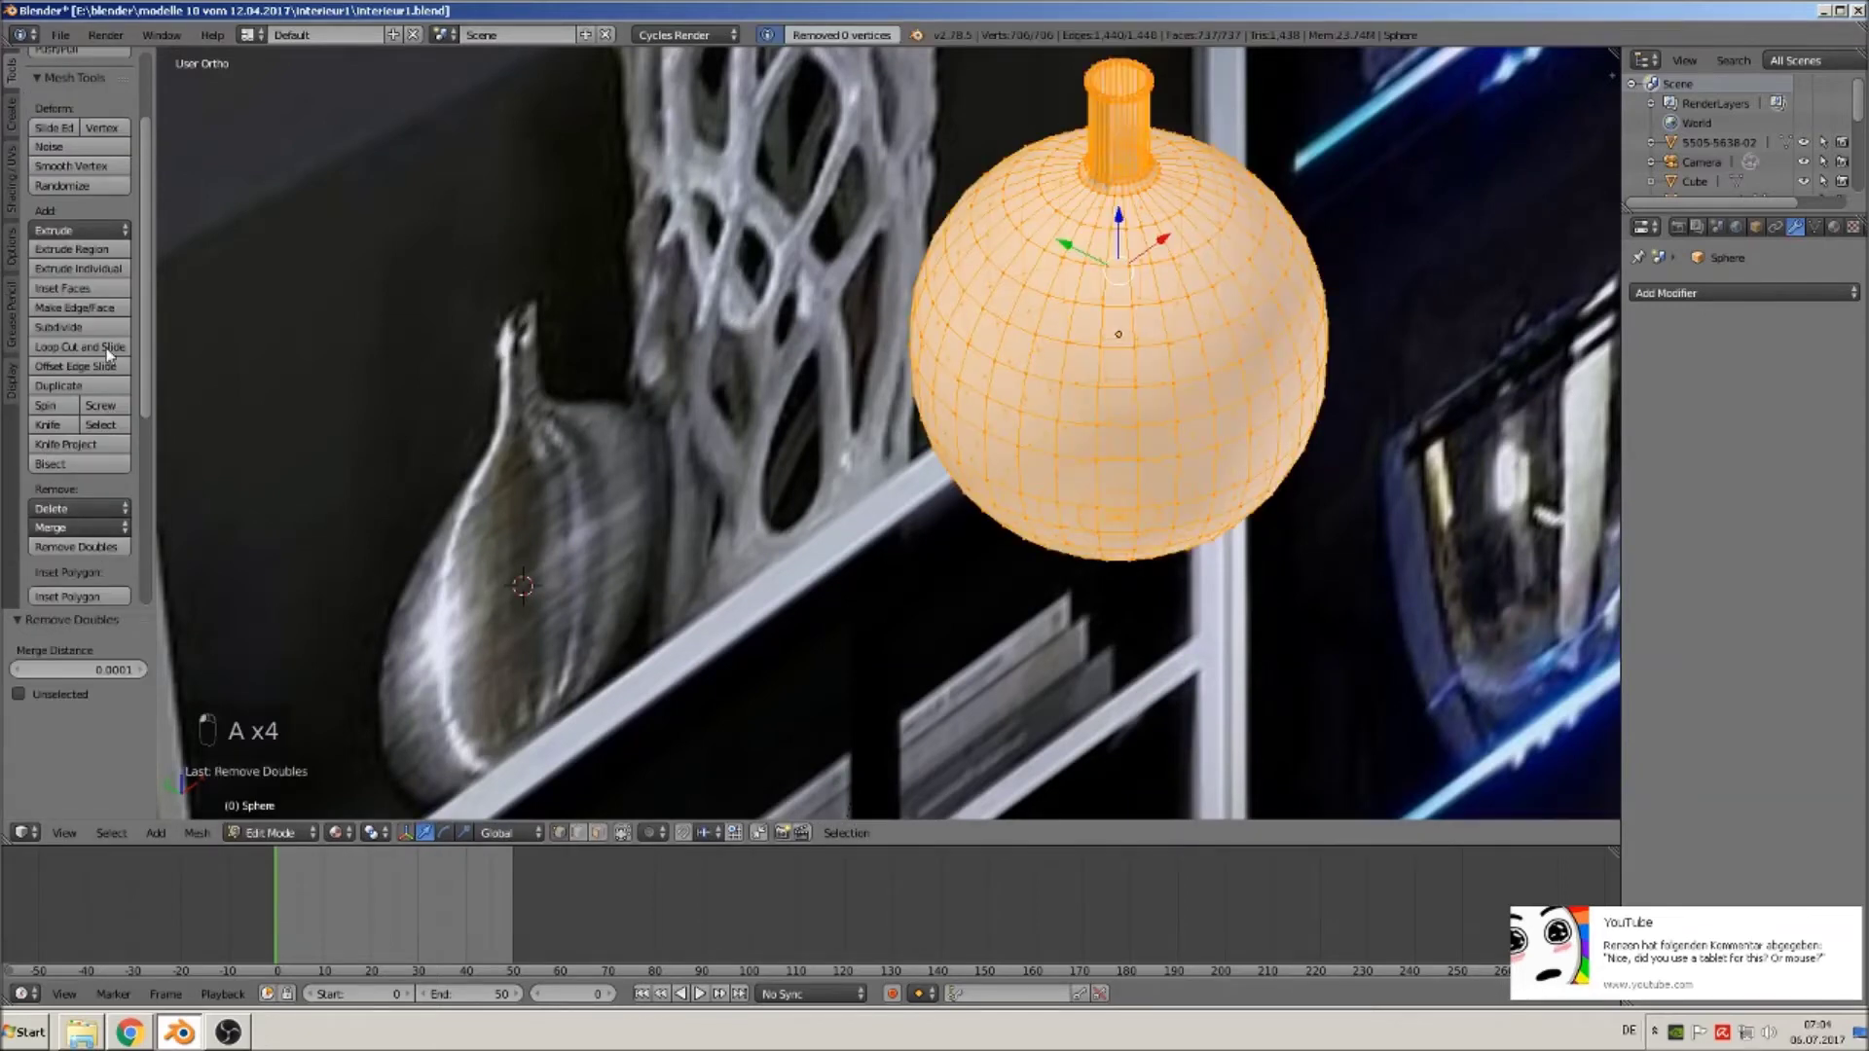
pyautogui.click(12, 175)
pyautogui.click(64, 230)
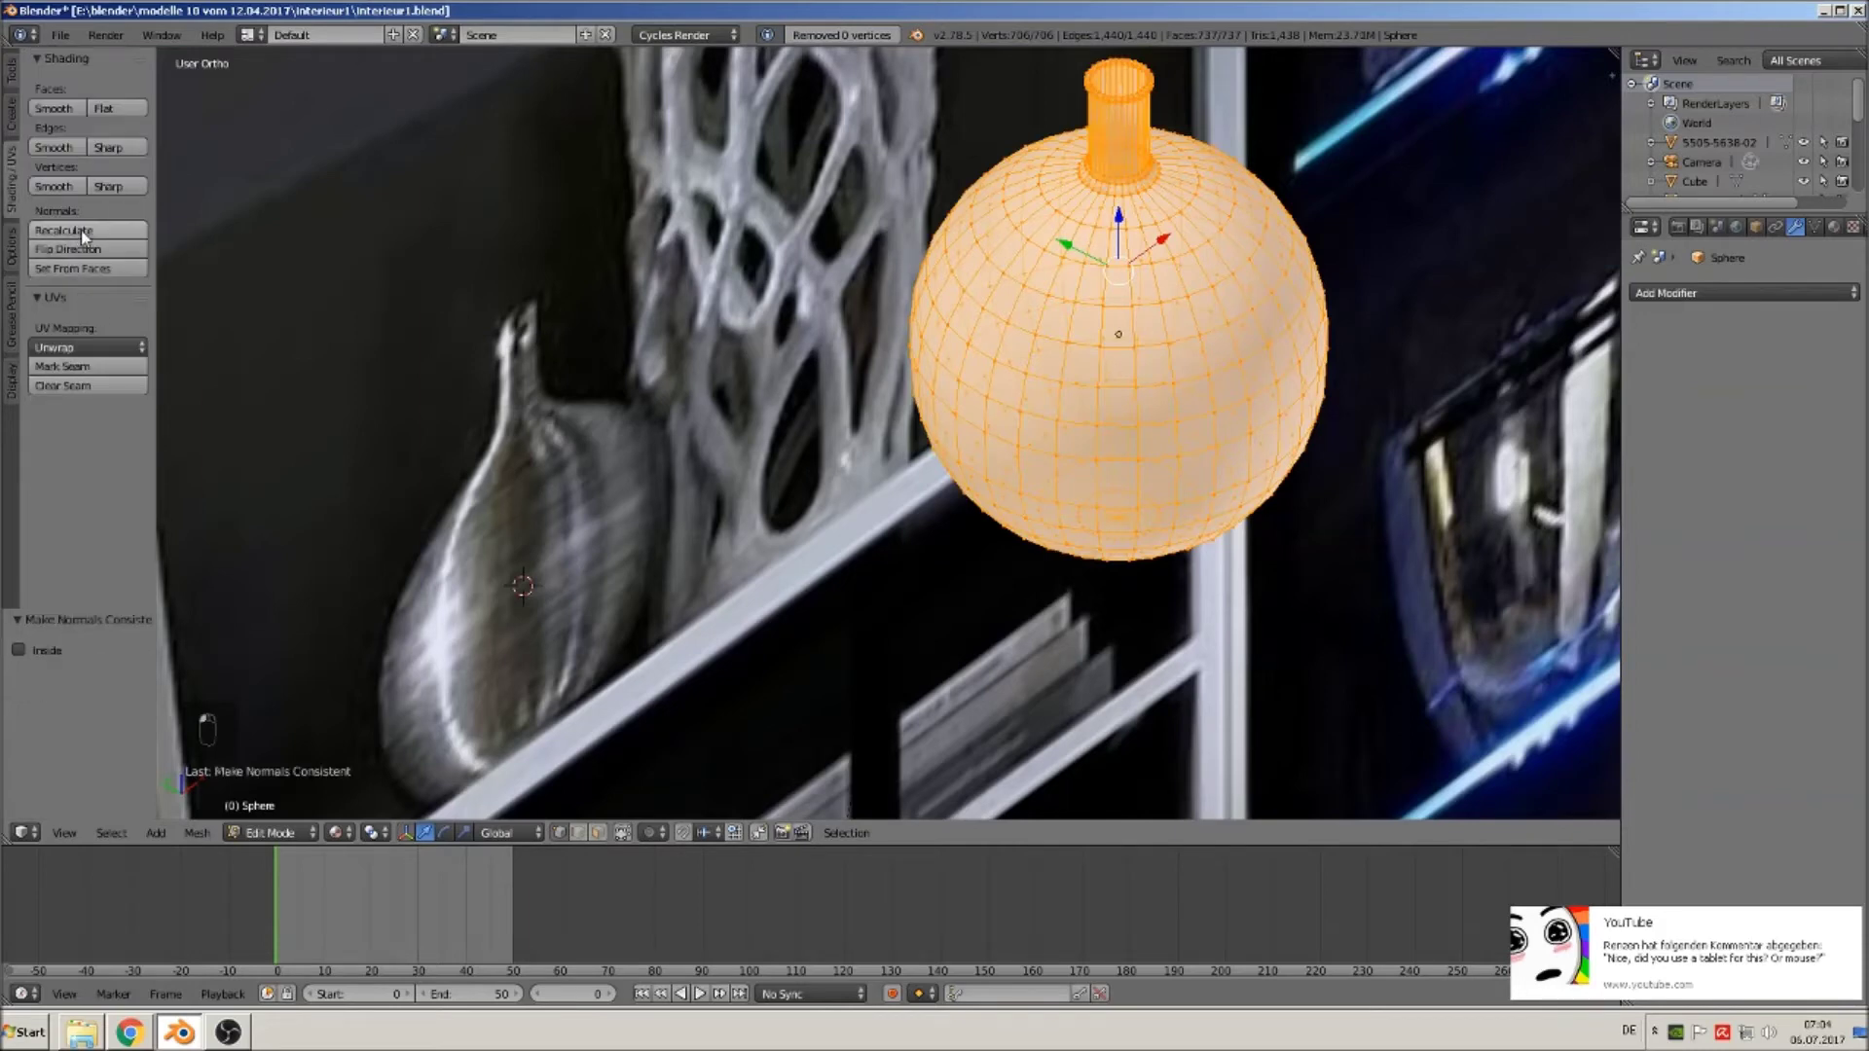
pyautogui.press('Tab')
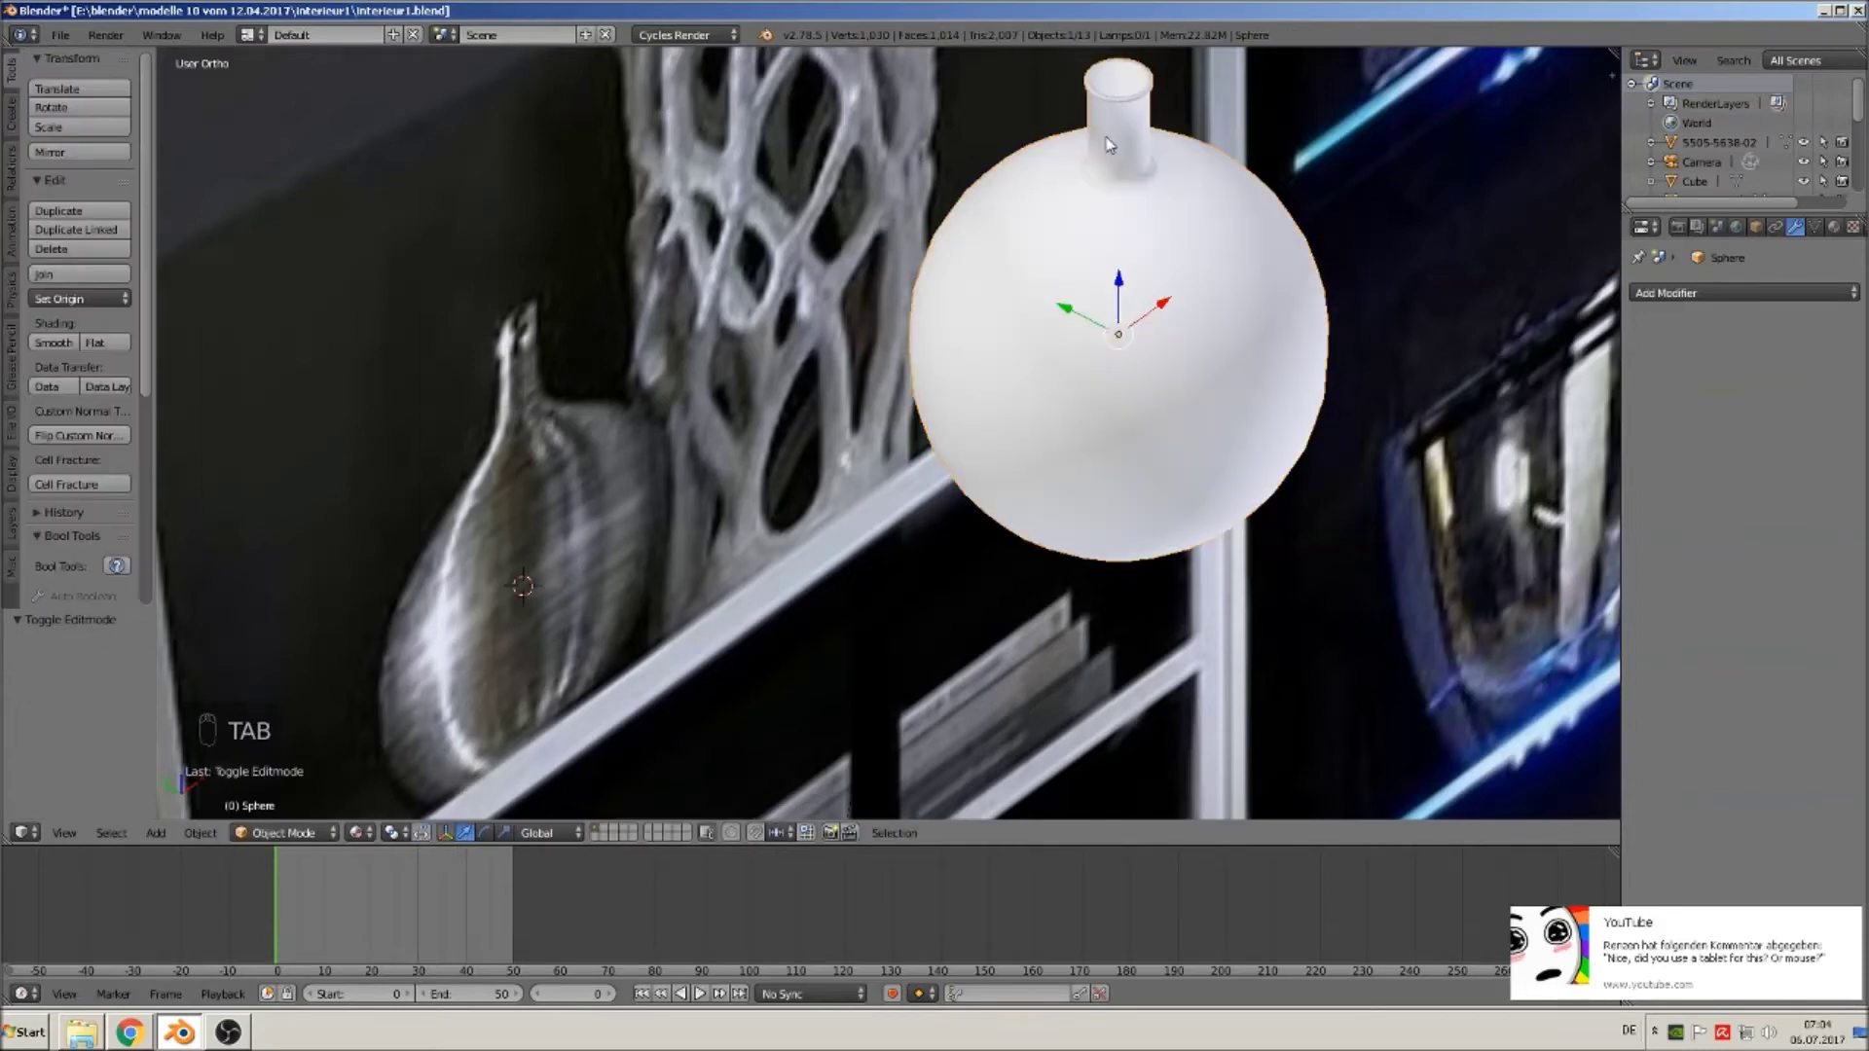
# Add an Edge Split modifier to the vase.
pyautogui.click(1747, 293)
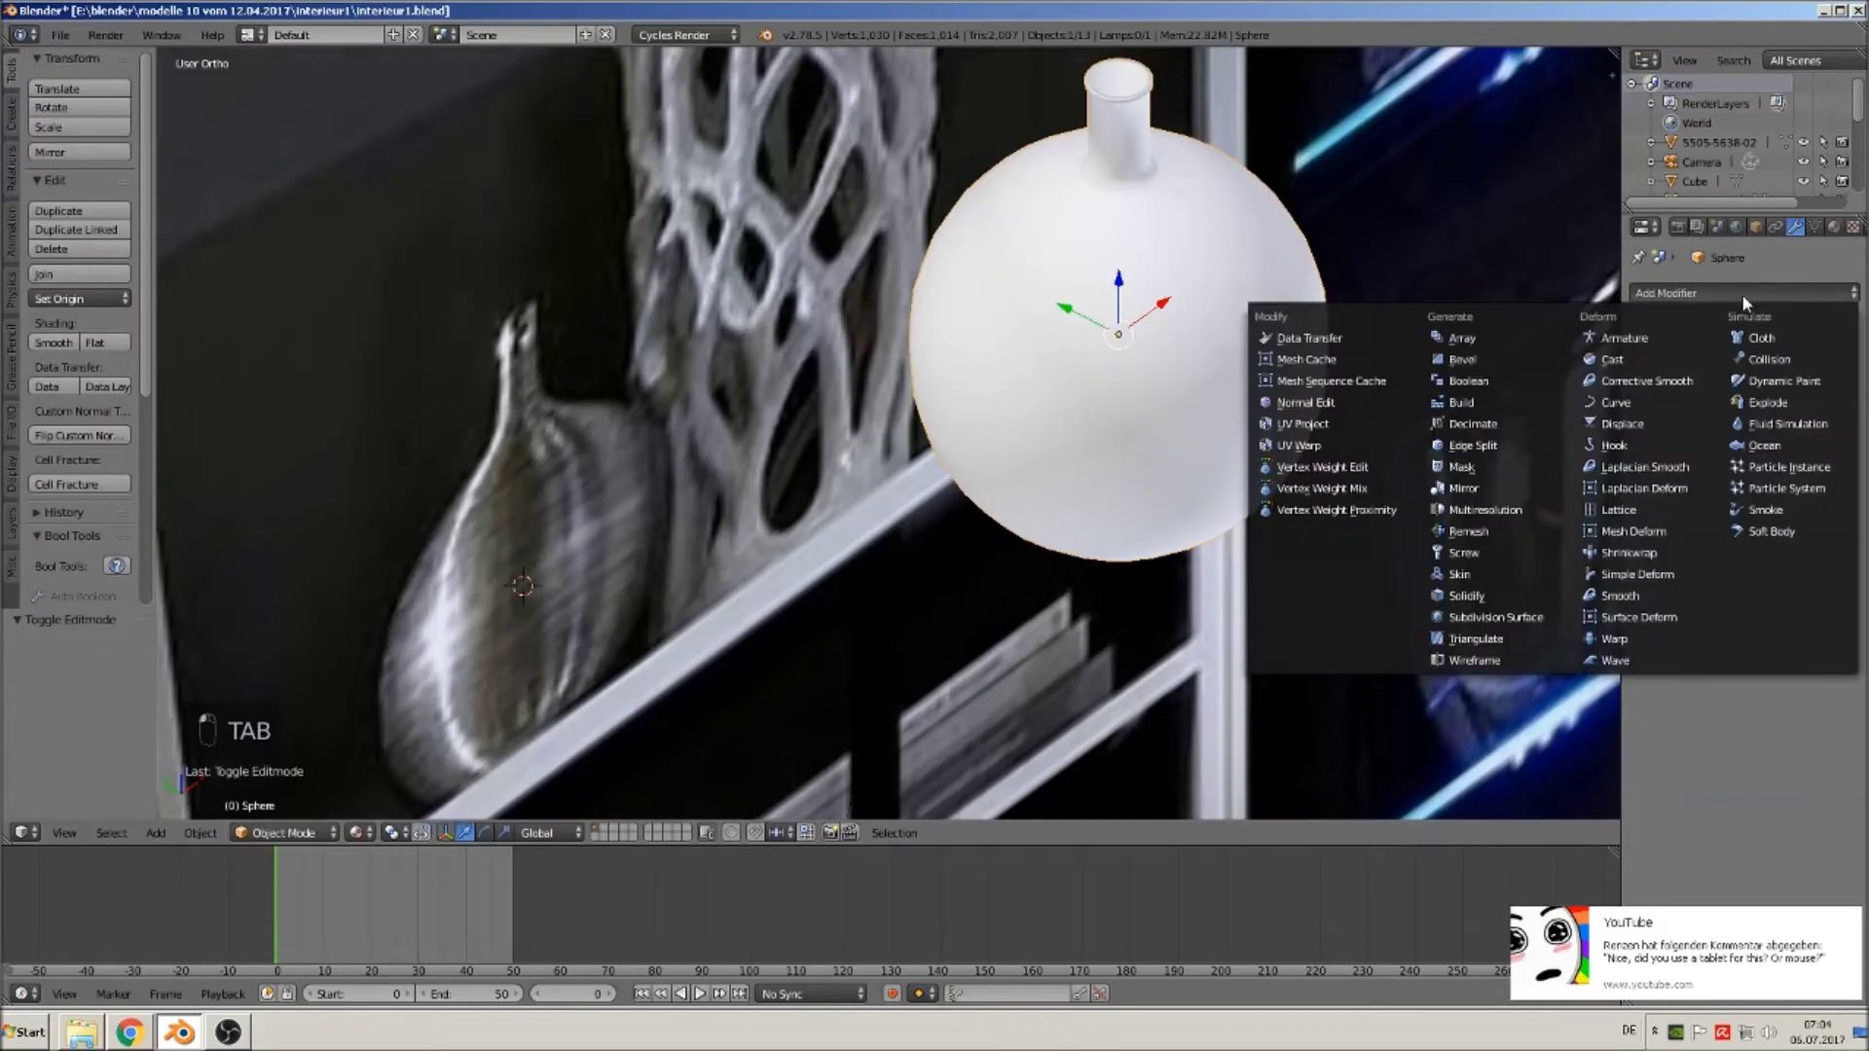
pyautogui.click(1517, 446)
pyautogui.moveTo(1158, 389); pyautogui.dragTo(1028, 281, button='middle')
pyautogui.scroll(-3, 1036, 291)
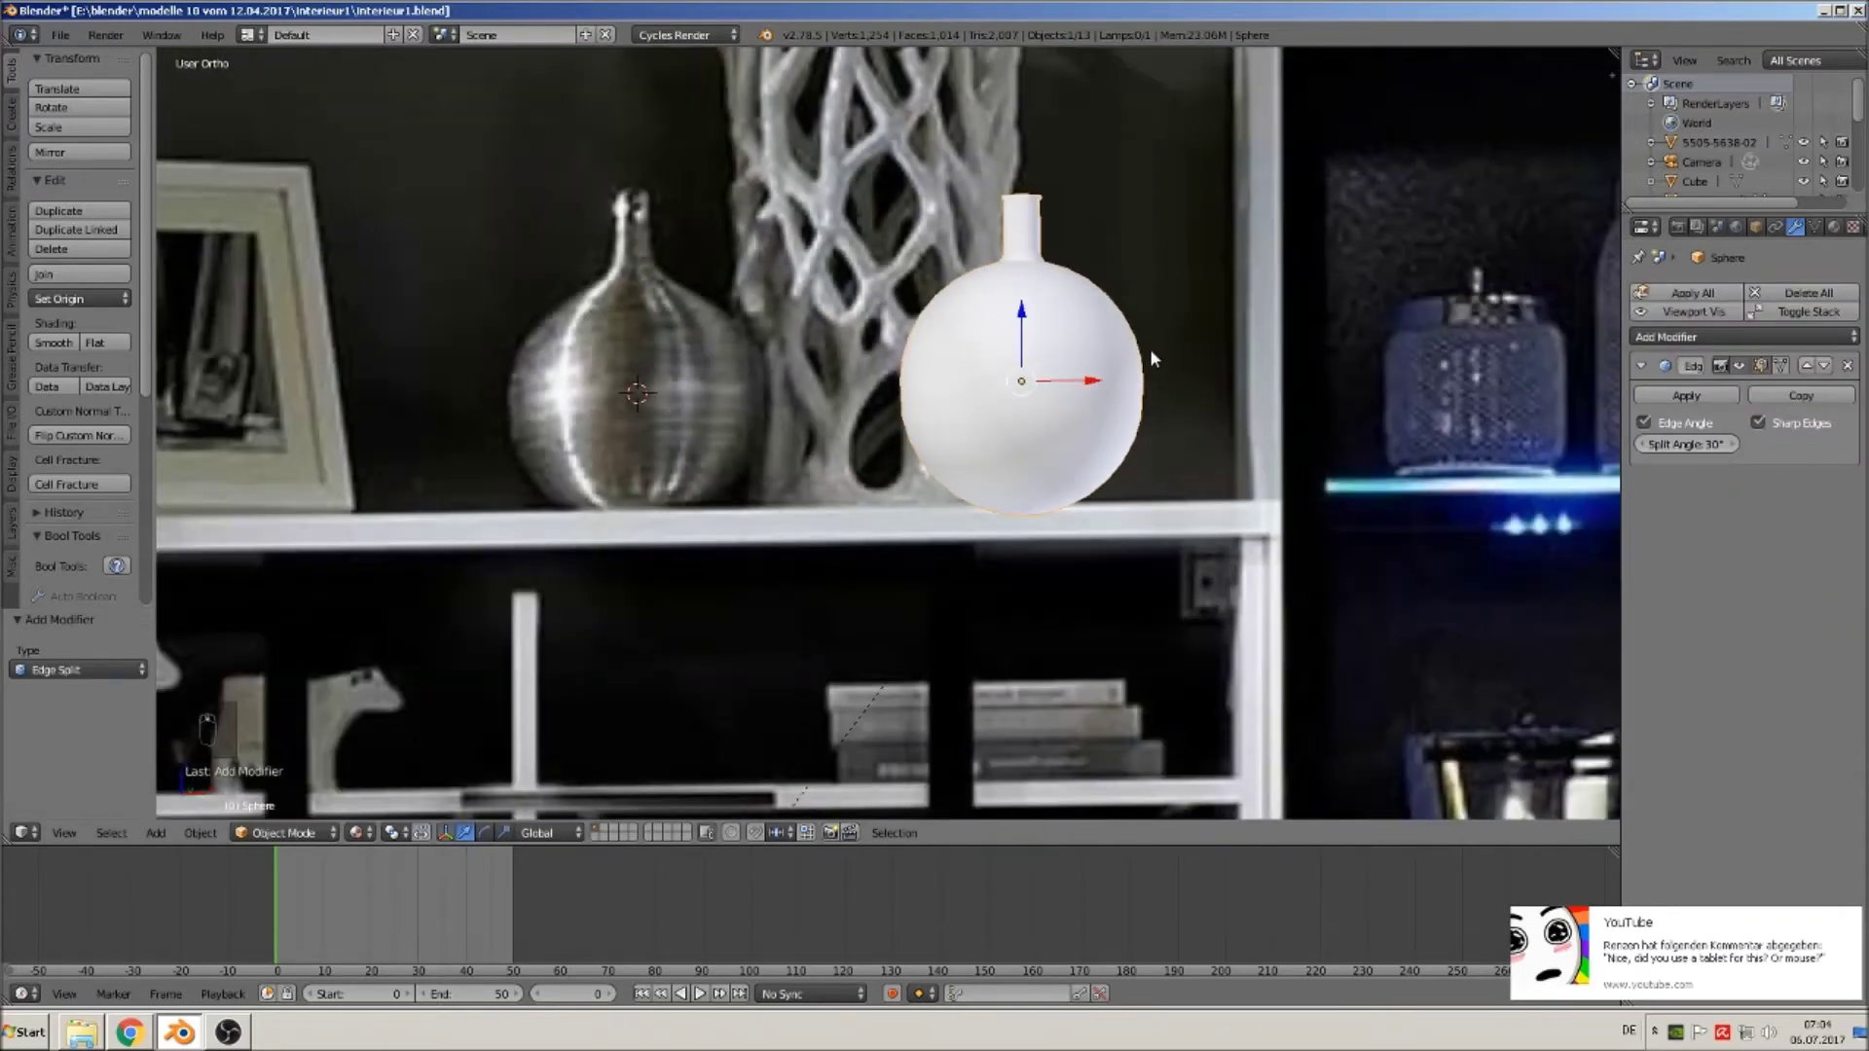
# In the front view, move the vase along X until it stands over the picture frame in the reference photo.
pyautogui.press('KP_1')
pyautogui.scroll(-3, 1147, 348)
pyautogui.scroll(-3, 1071, 462)
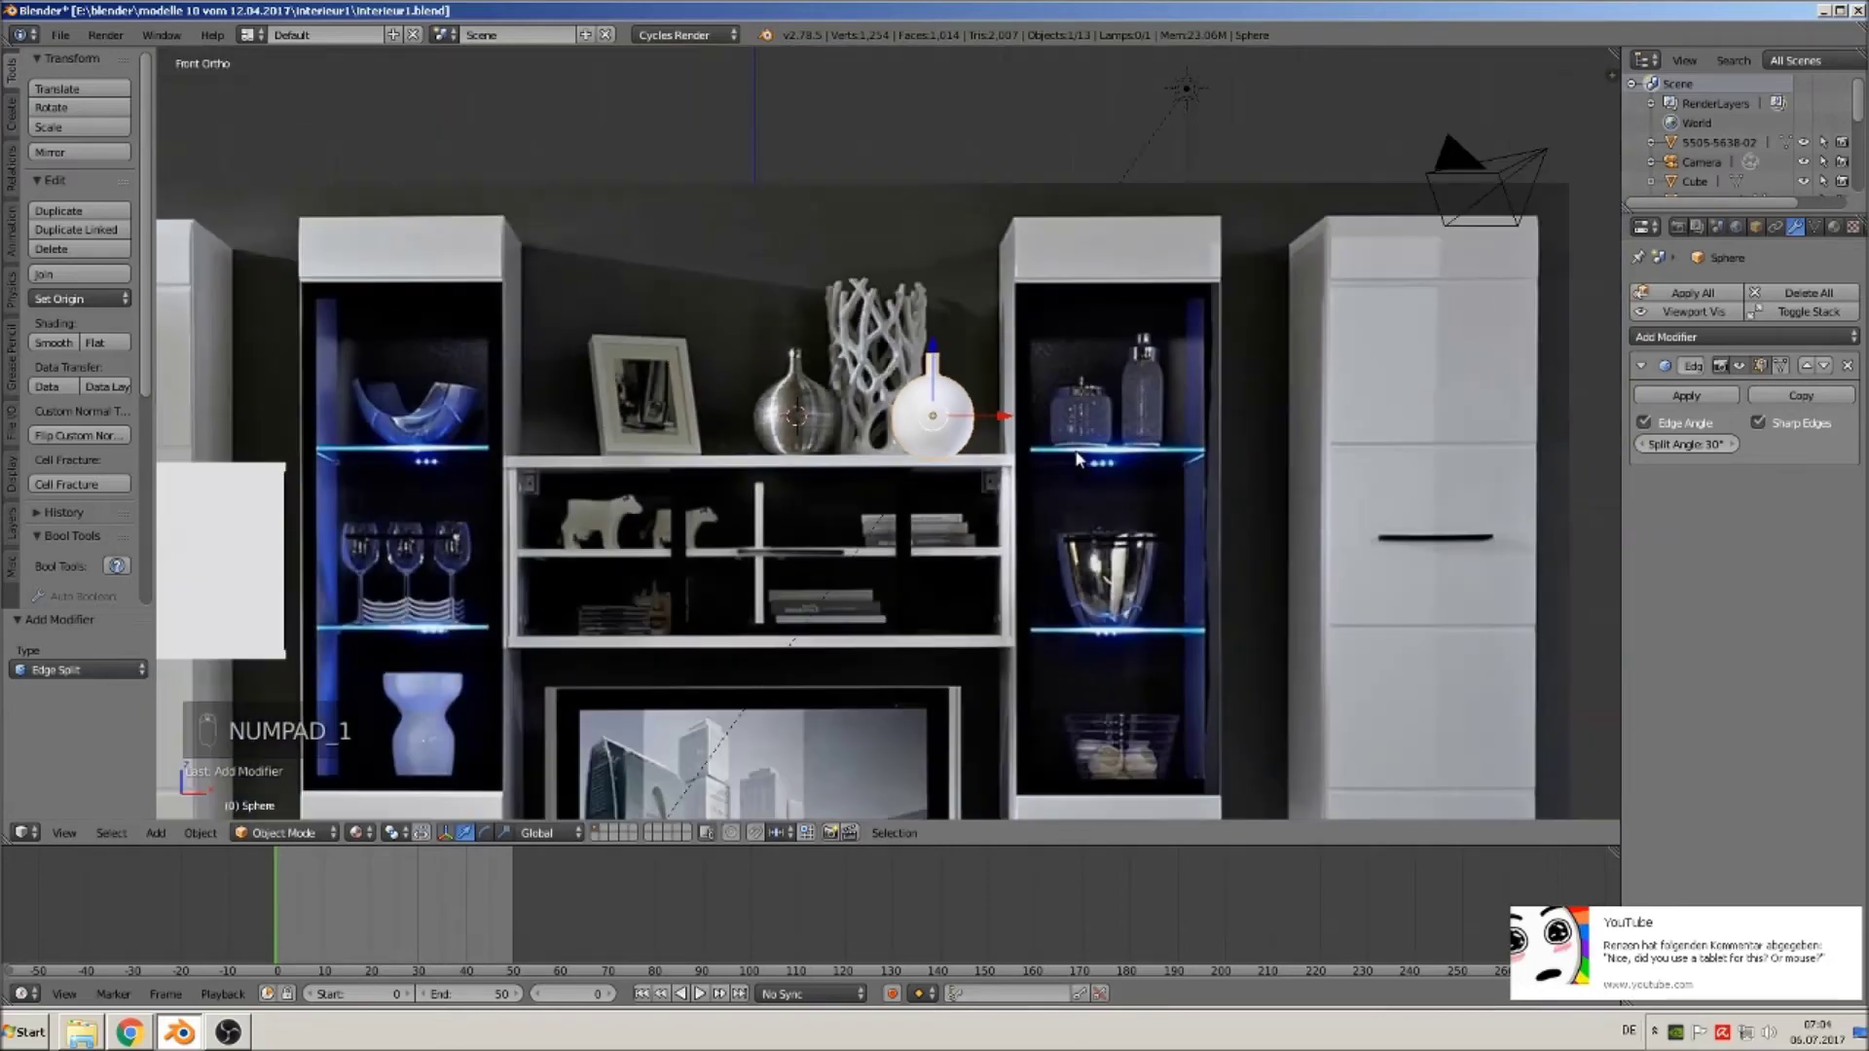
pyautogui.scroll(1, 1009, 493)
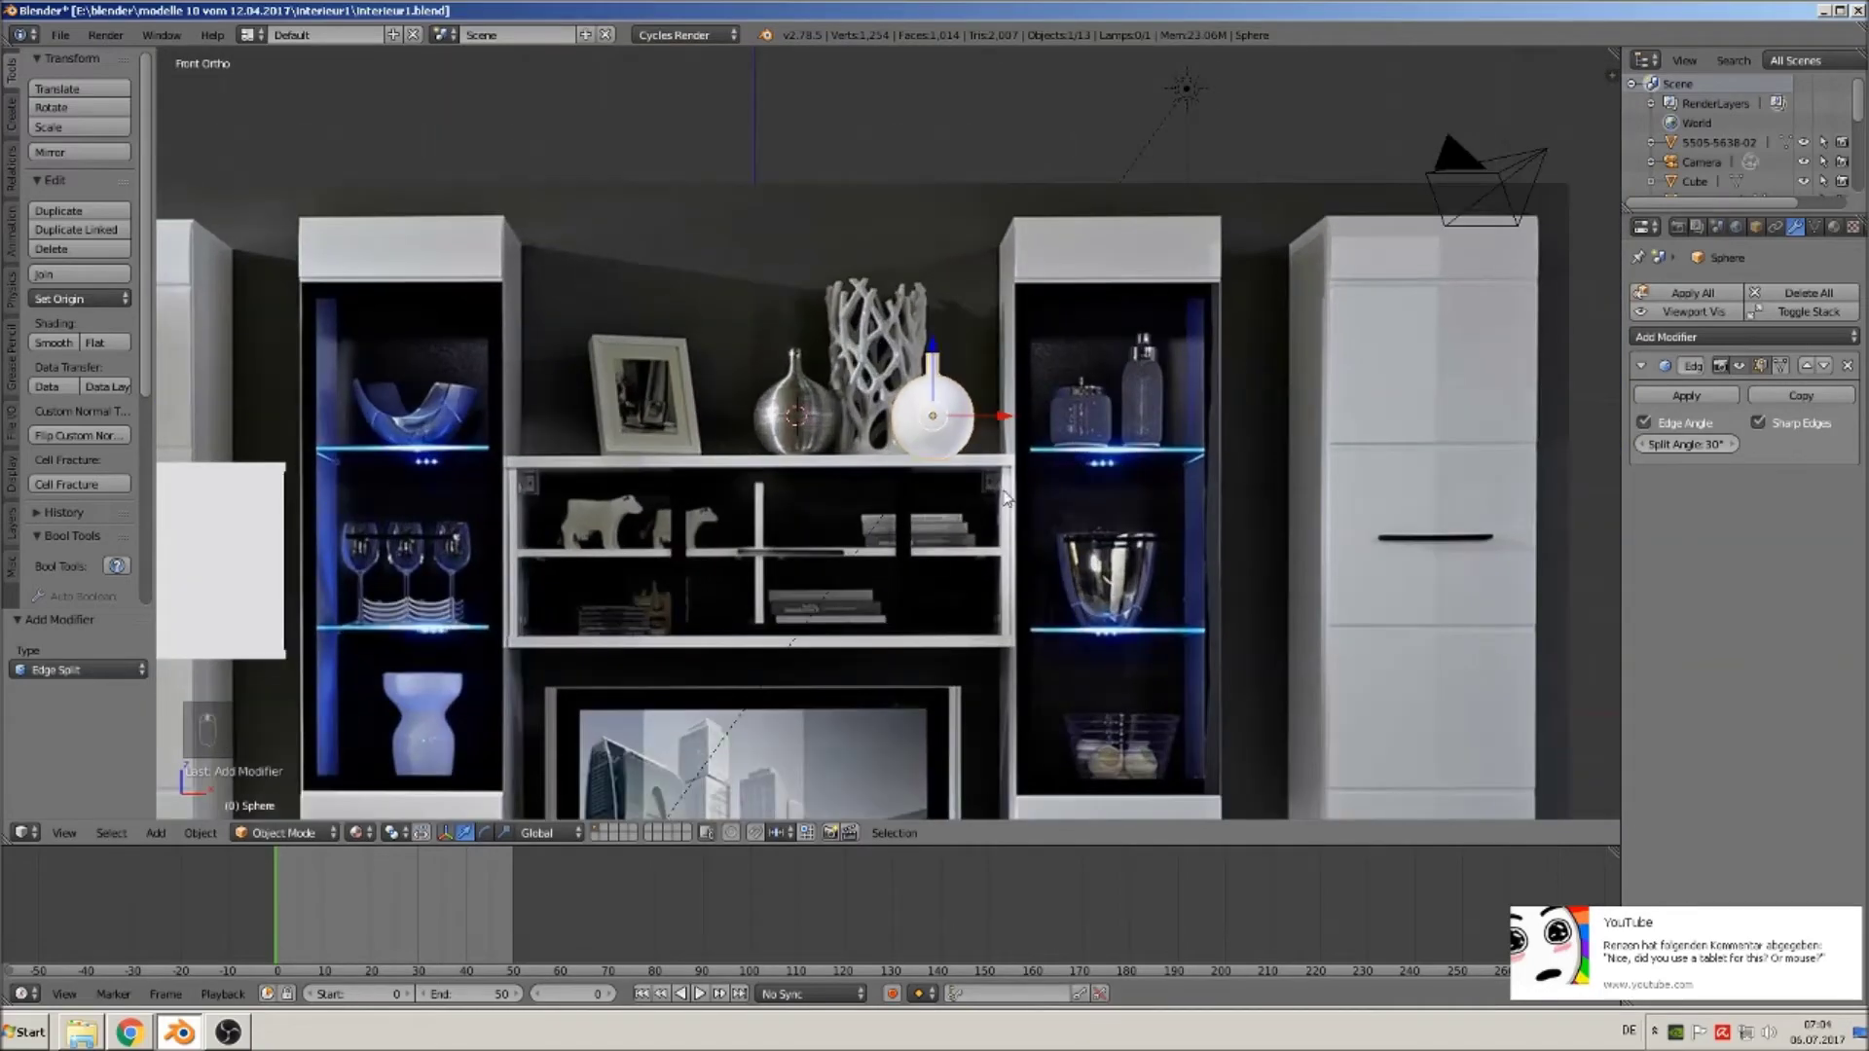
pyautogui.scroll(1, 959, 389)
pyautogui.moveTo(1007, 415); pyautogui.dragTo(477, 401)
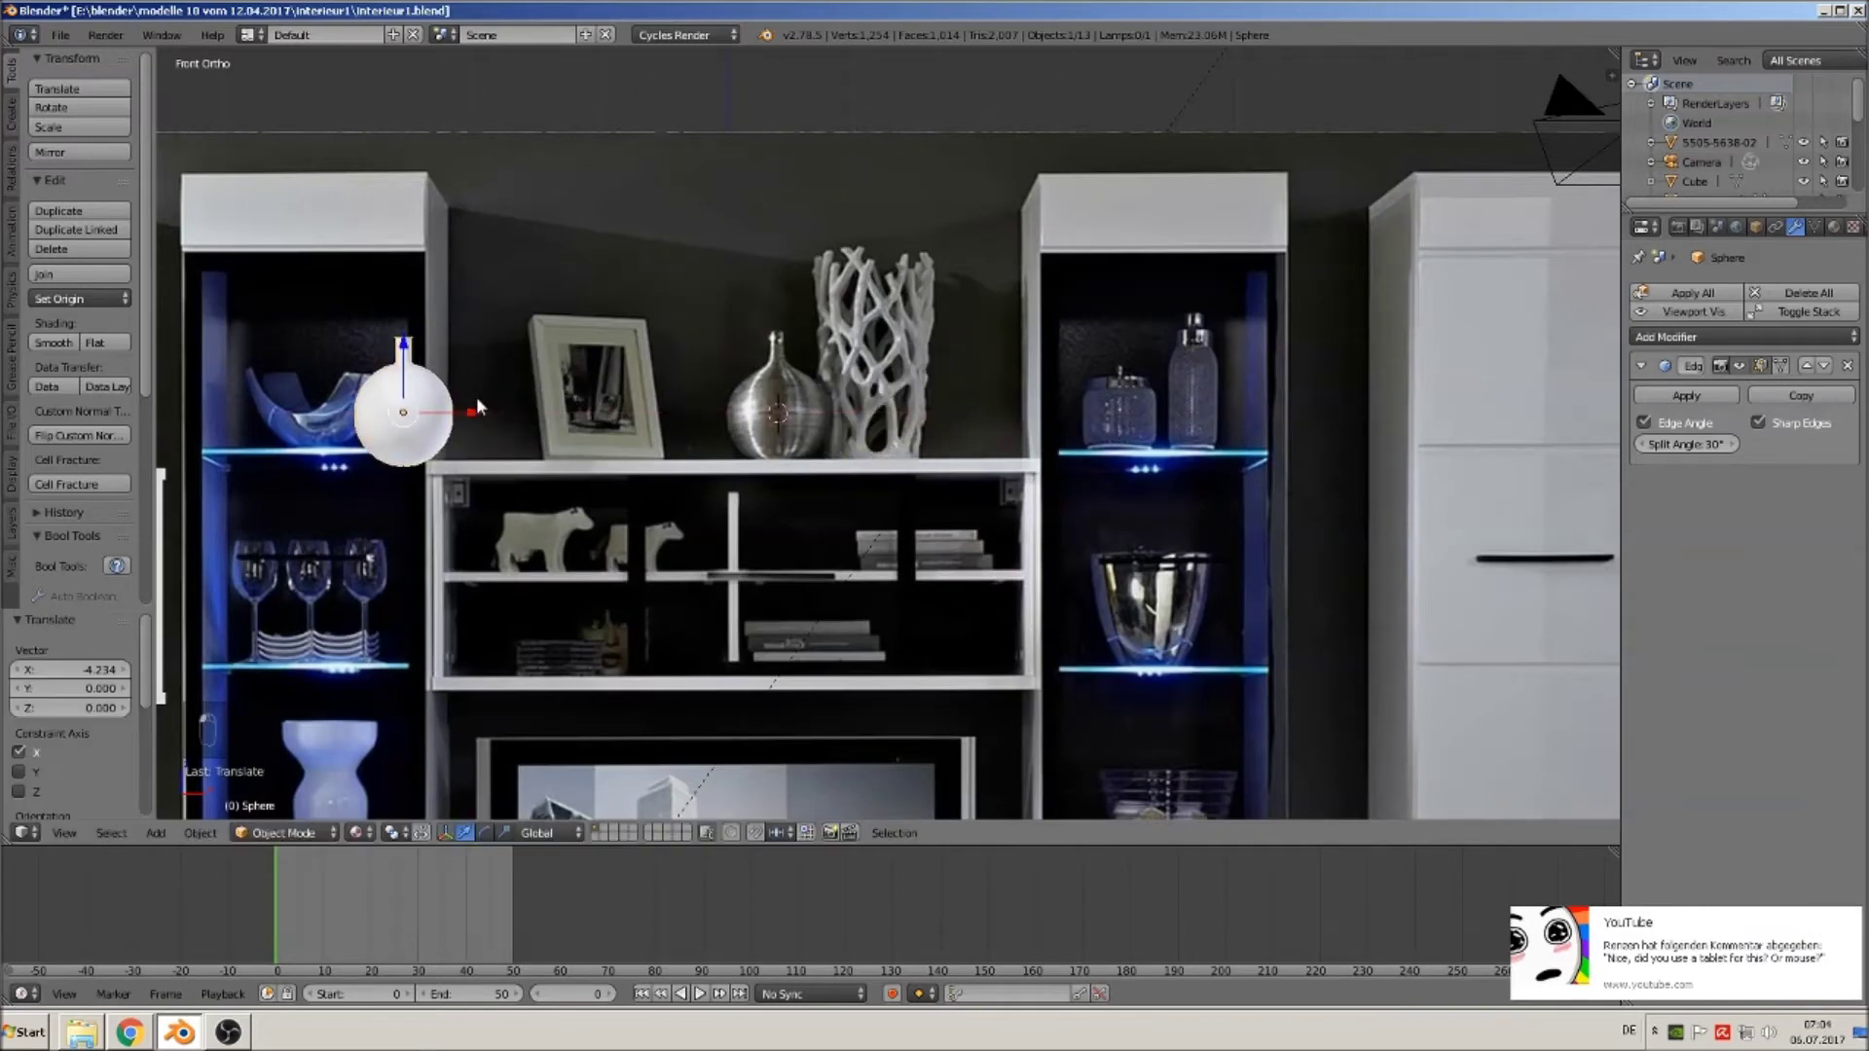
pyautogui.keyDown('shift'); pyautogui.moveTo(480, 402); pyautogui.dragTo(983, 331, button='middle'); pyautogui.keyUp('shift')
pyautogui.moveTo(981, 335); pyautogui.dragTo(1190, 404)
pyautogui.scroll(3, 1266, 438)
pyautogui.keyDown('shift'); pyautogui.moveTo(1318, 464); pyautogui.dragTo(937, 529, button='middle'); pyautogui.keyUp('shift')
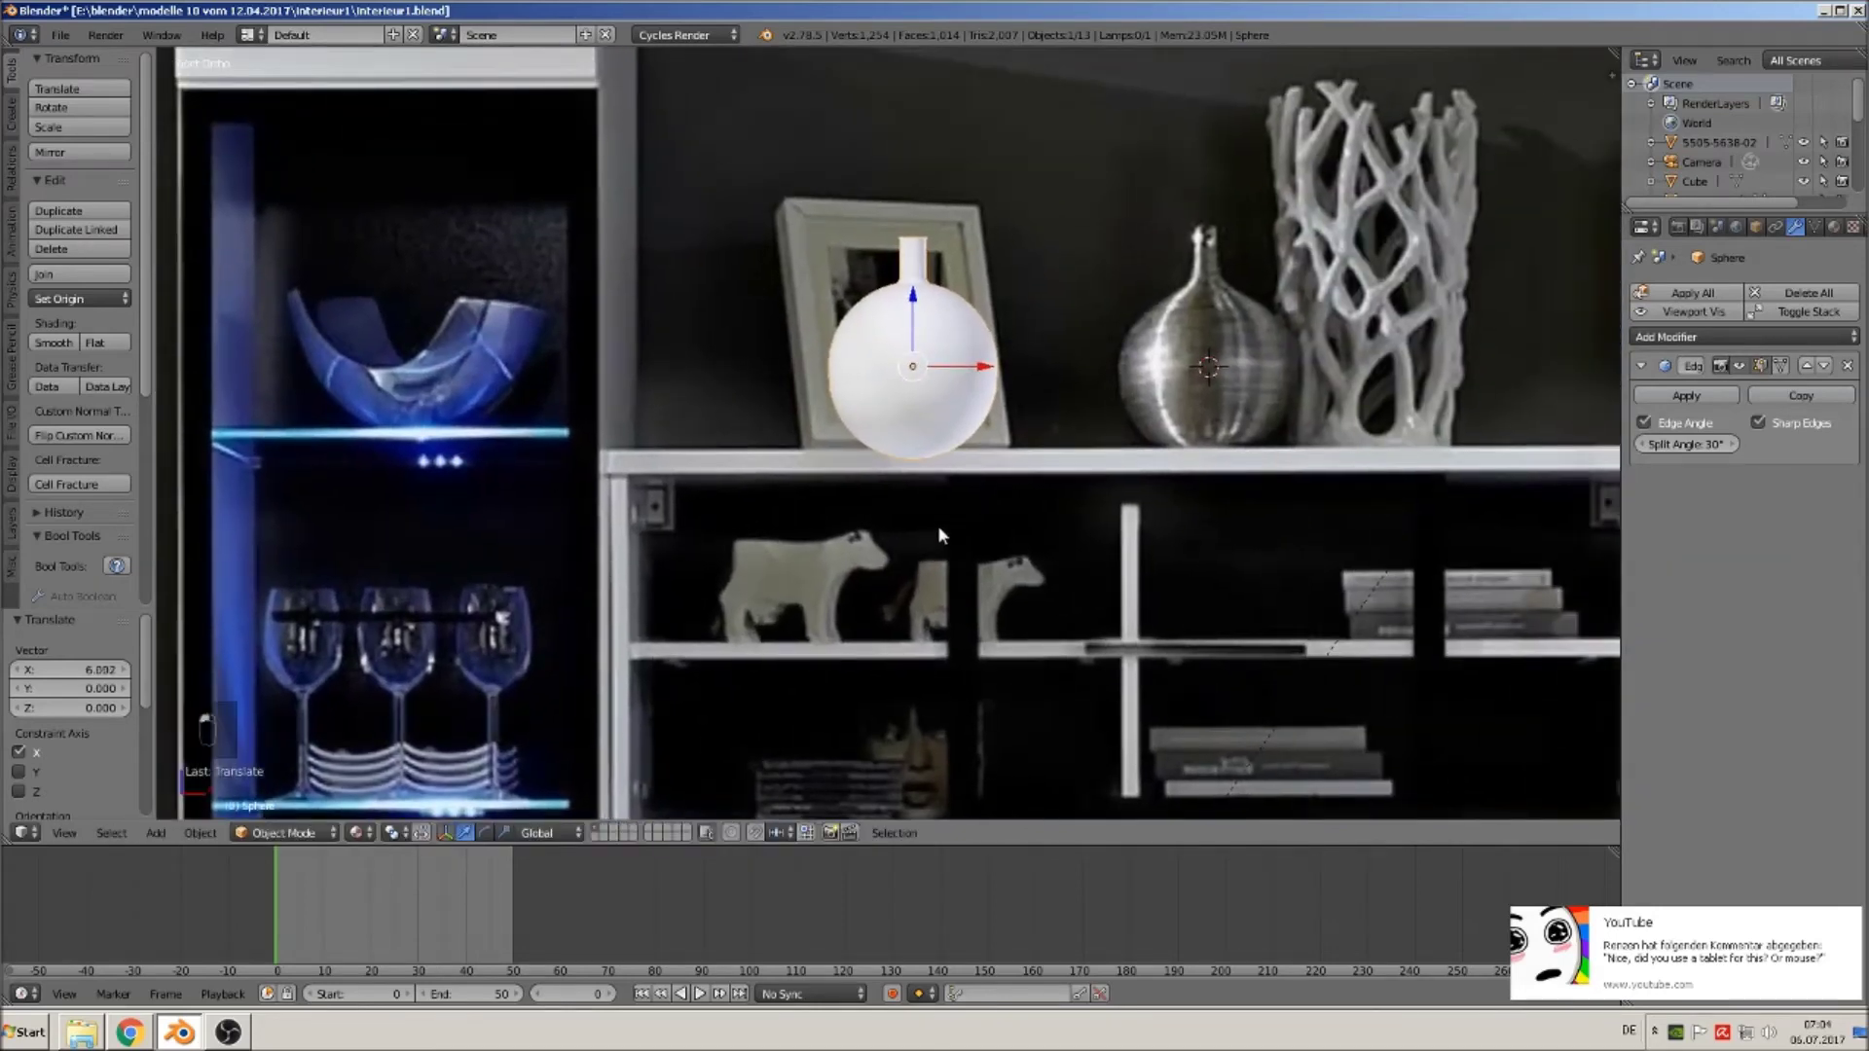
# Delete the lowest vertices of the vase's body to cut off its round bottom, and leave Edit Mode.
pyautogui.scroll(5, 937, 524)
pyautogui.press('Tab')
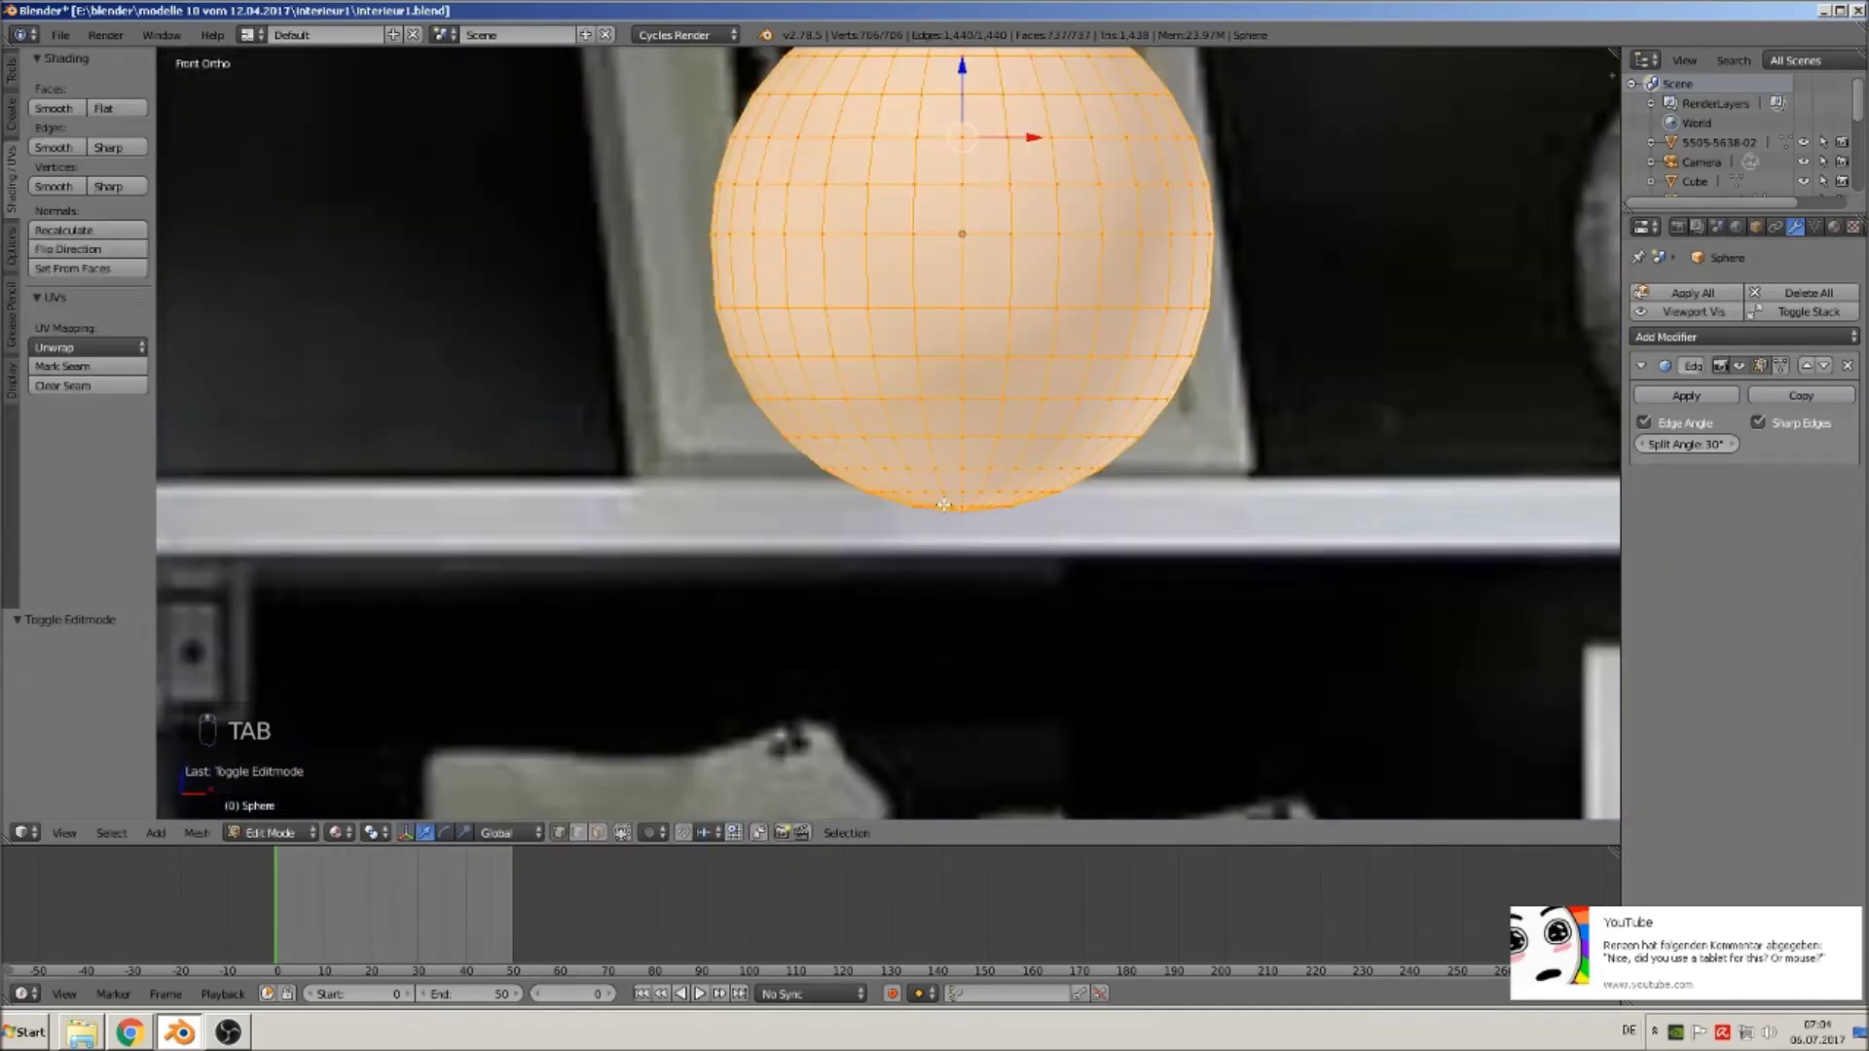
pyautogui.keyDown('alt'); pyautogui.rightClick(943, 504); pyautogui.keyUp('alt')
pyautogui.press('a')
pyautogui.press('a')
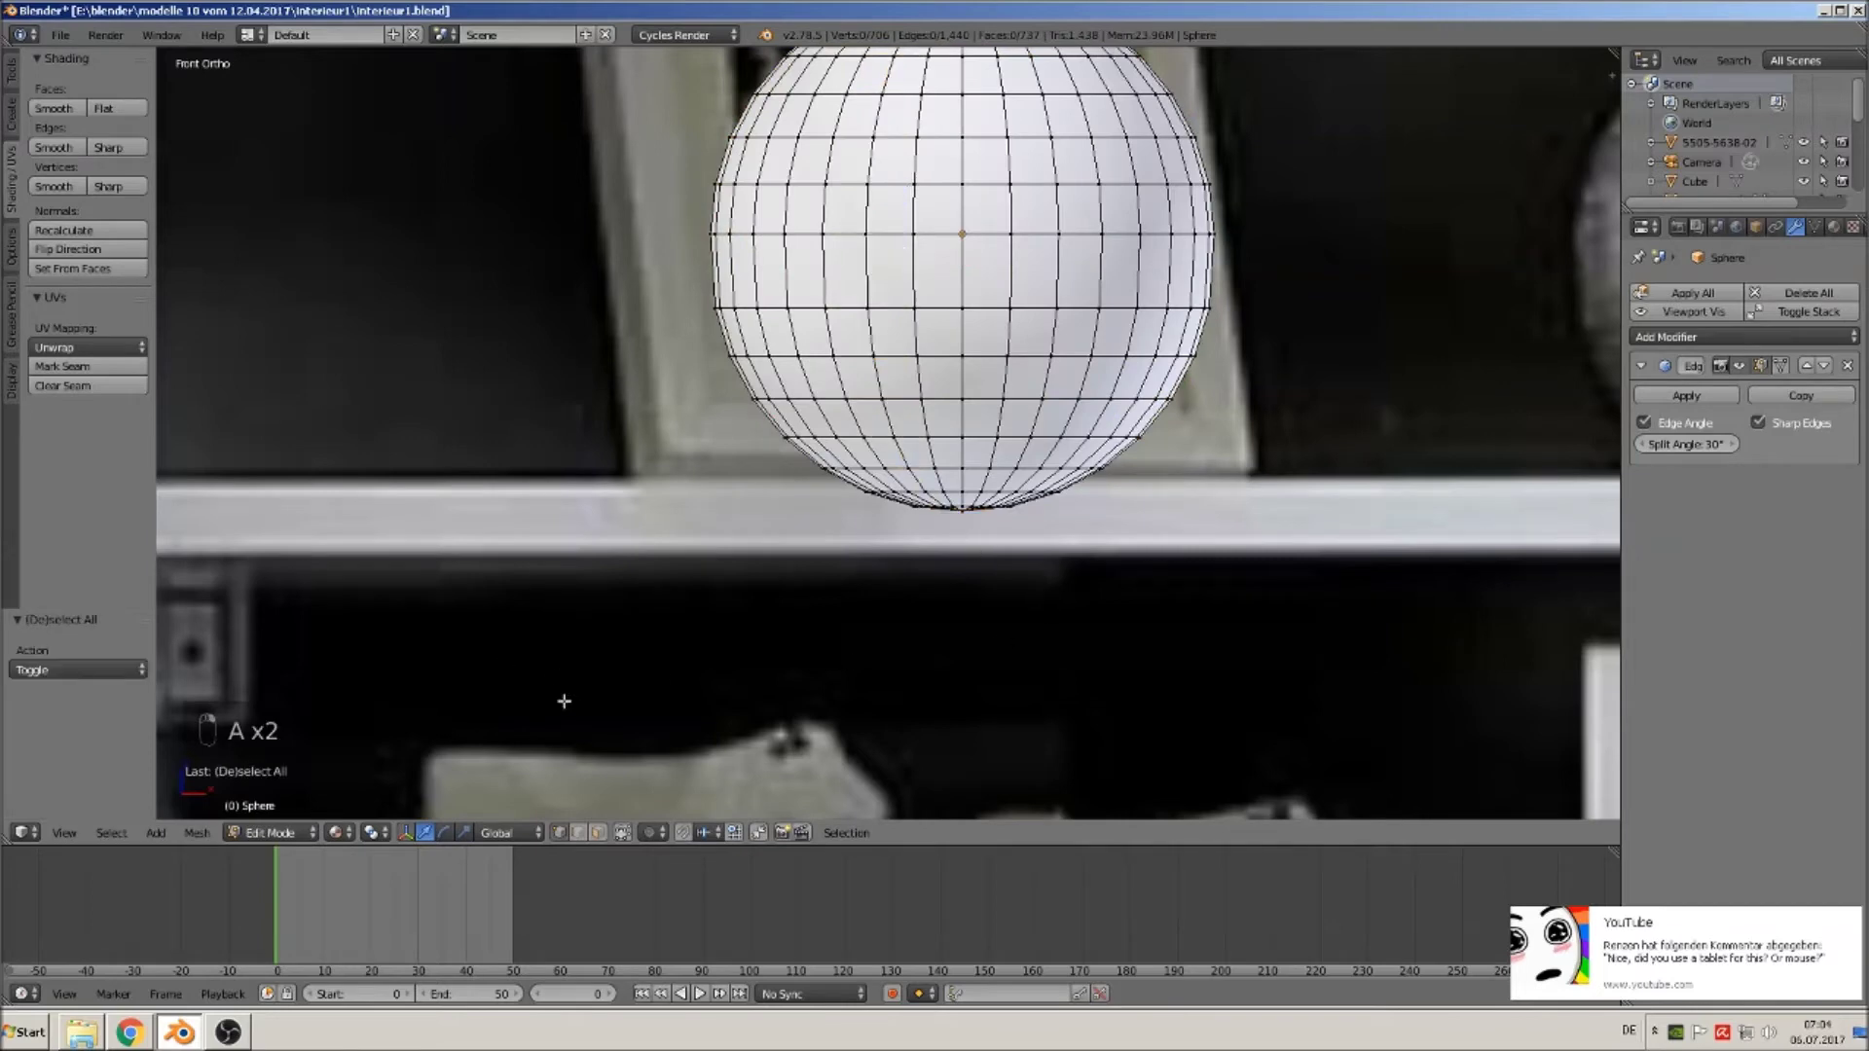
pyautogui.press('b')
pyautogui.moveTo(1121, 550); pyautogui.dragTo(847, 504)
pyautogui.press('x')
pyautogui.click(822, 370)
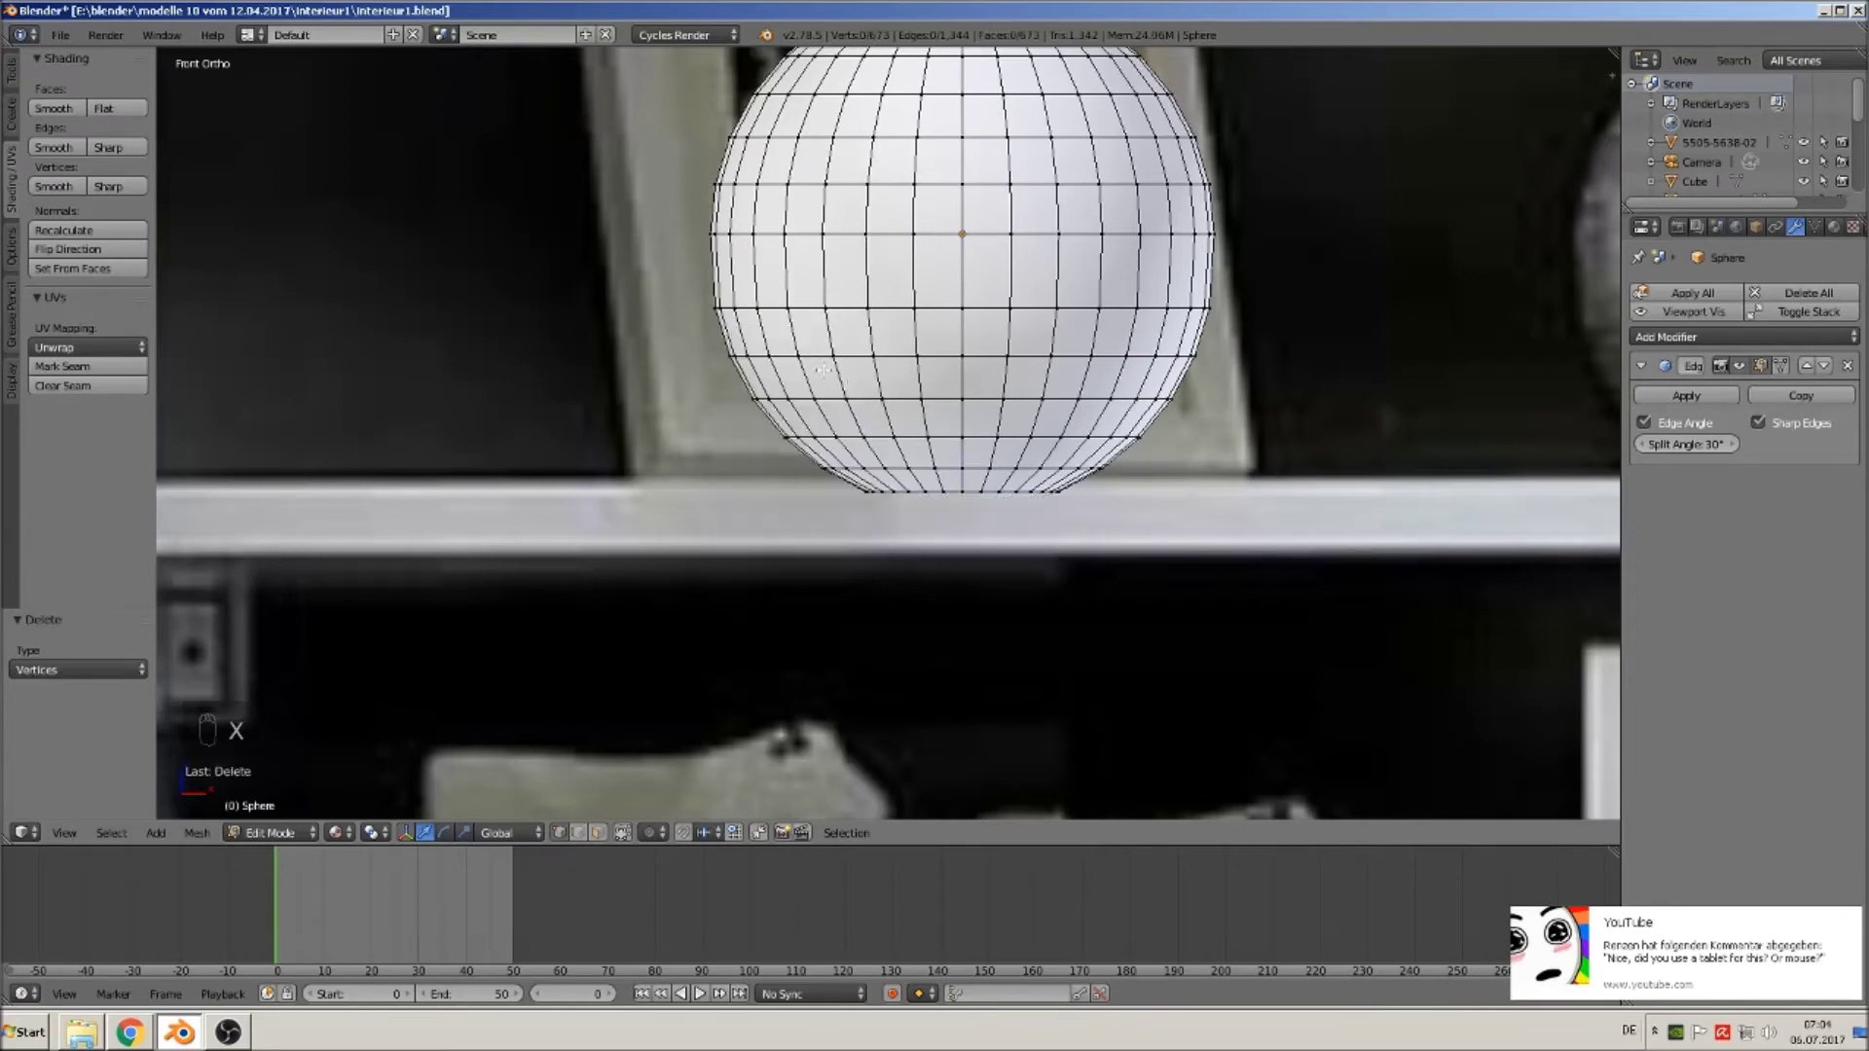
pyautogui.moveTo(967, 545); pyautogui.dragTo(968, 433, button='middle')
pyautogui.scroll(-3, 1040, 633)
pyautogui.press('Tab')
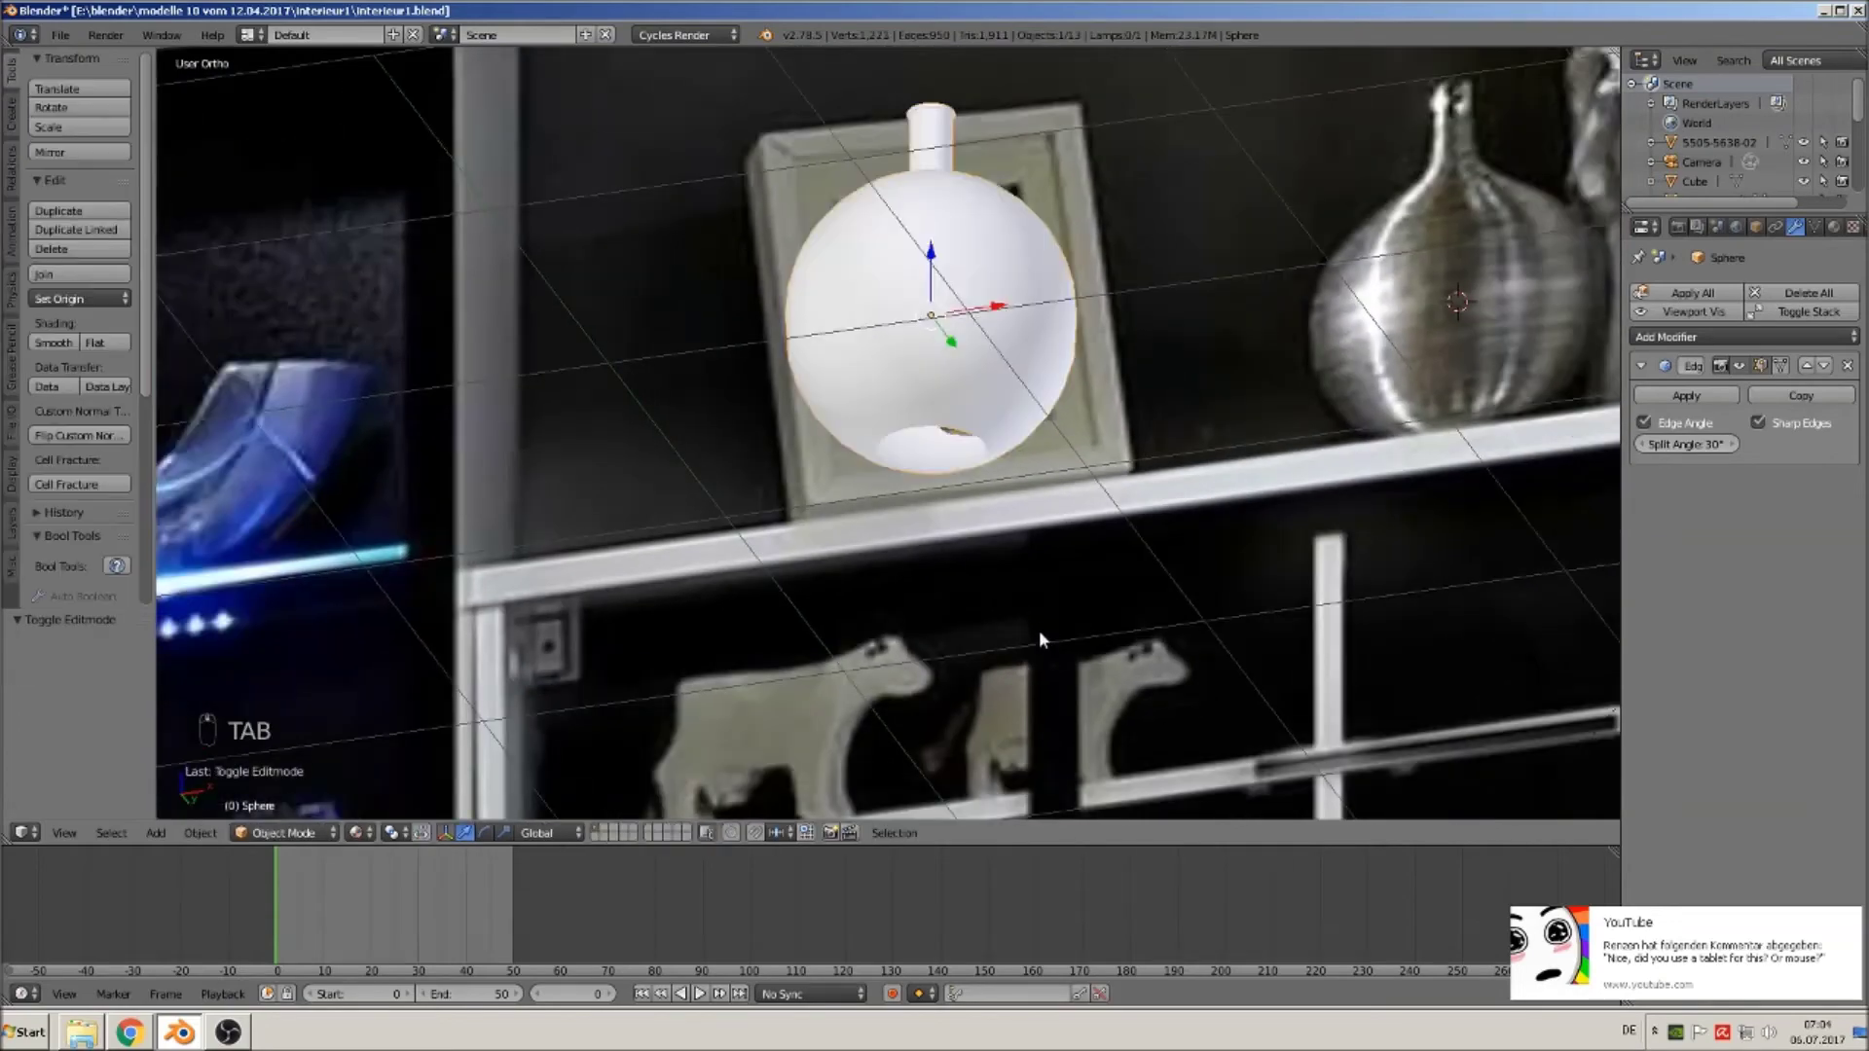
# Delete the vertex ring around the vase's open bottom to flatten its base further, and return to Object Mode.
pyautogui.moveTo(1039, 633); pyautogui.dragTo(1077, 803, button='middle')
pyautogui.scroll(-3, 1142, 672)
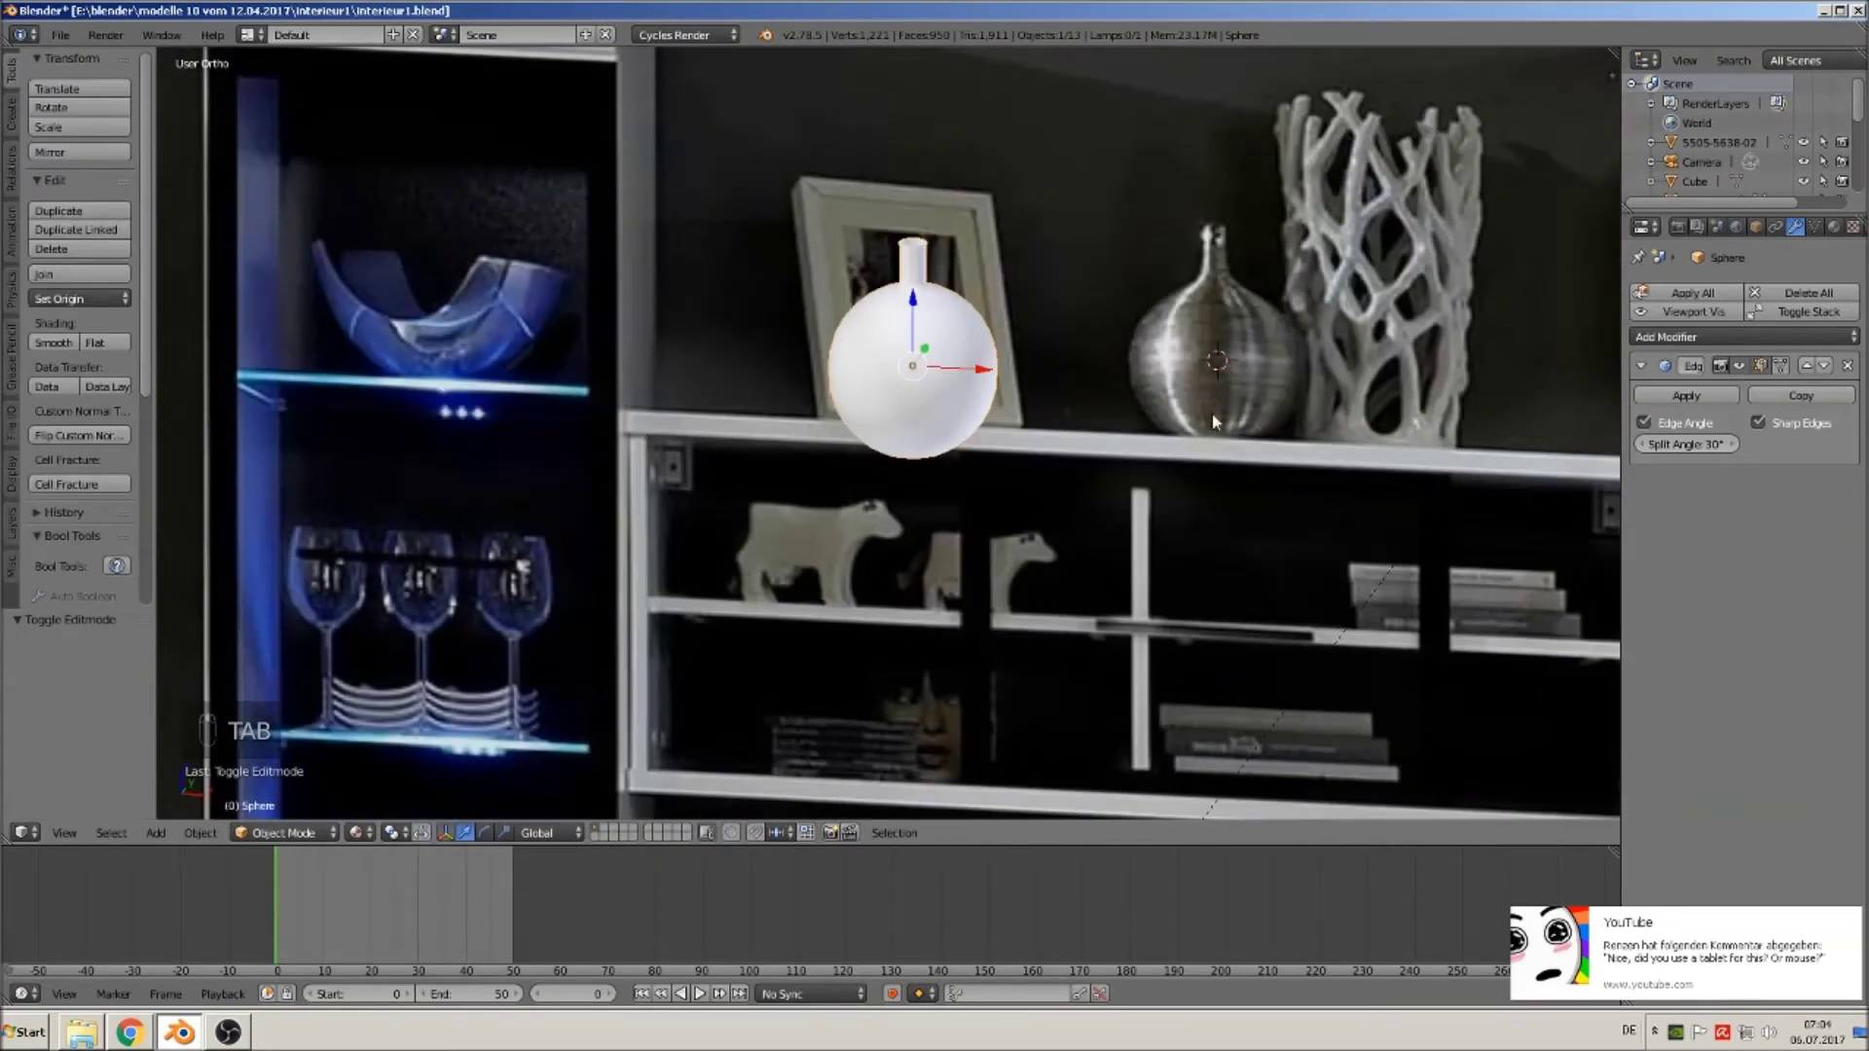
pyautogui.scroll(-2, 1013, 482)
pyautogui.scroll(2, 960, 464)
pyautogui.moveTo(960, 463); pyautogui.dragTo(1009, 436, button='middle')
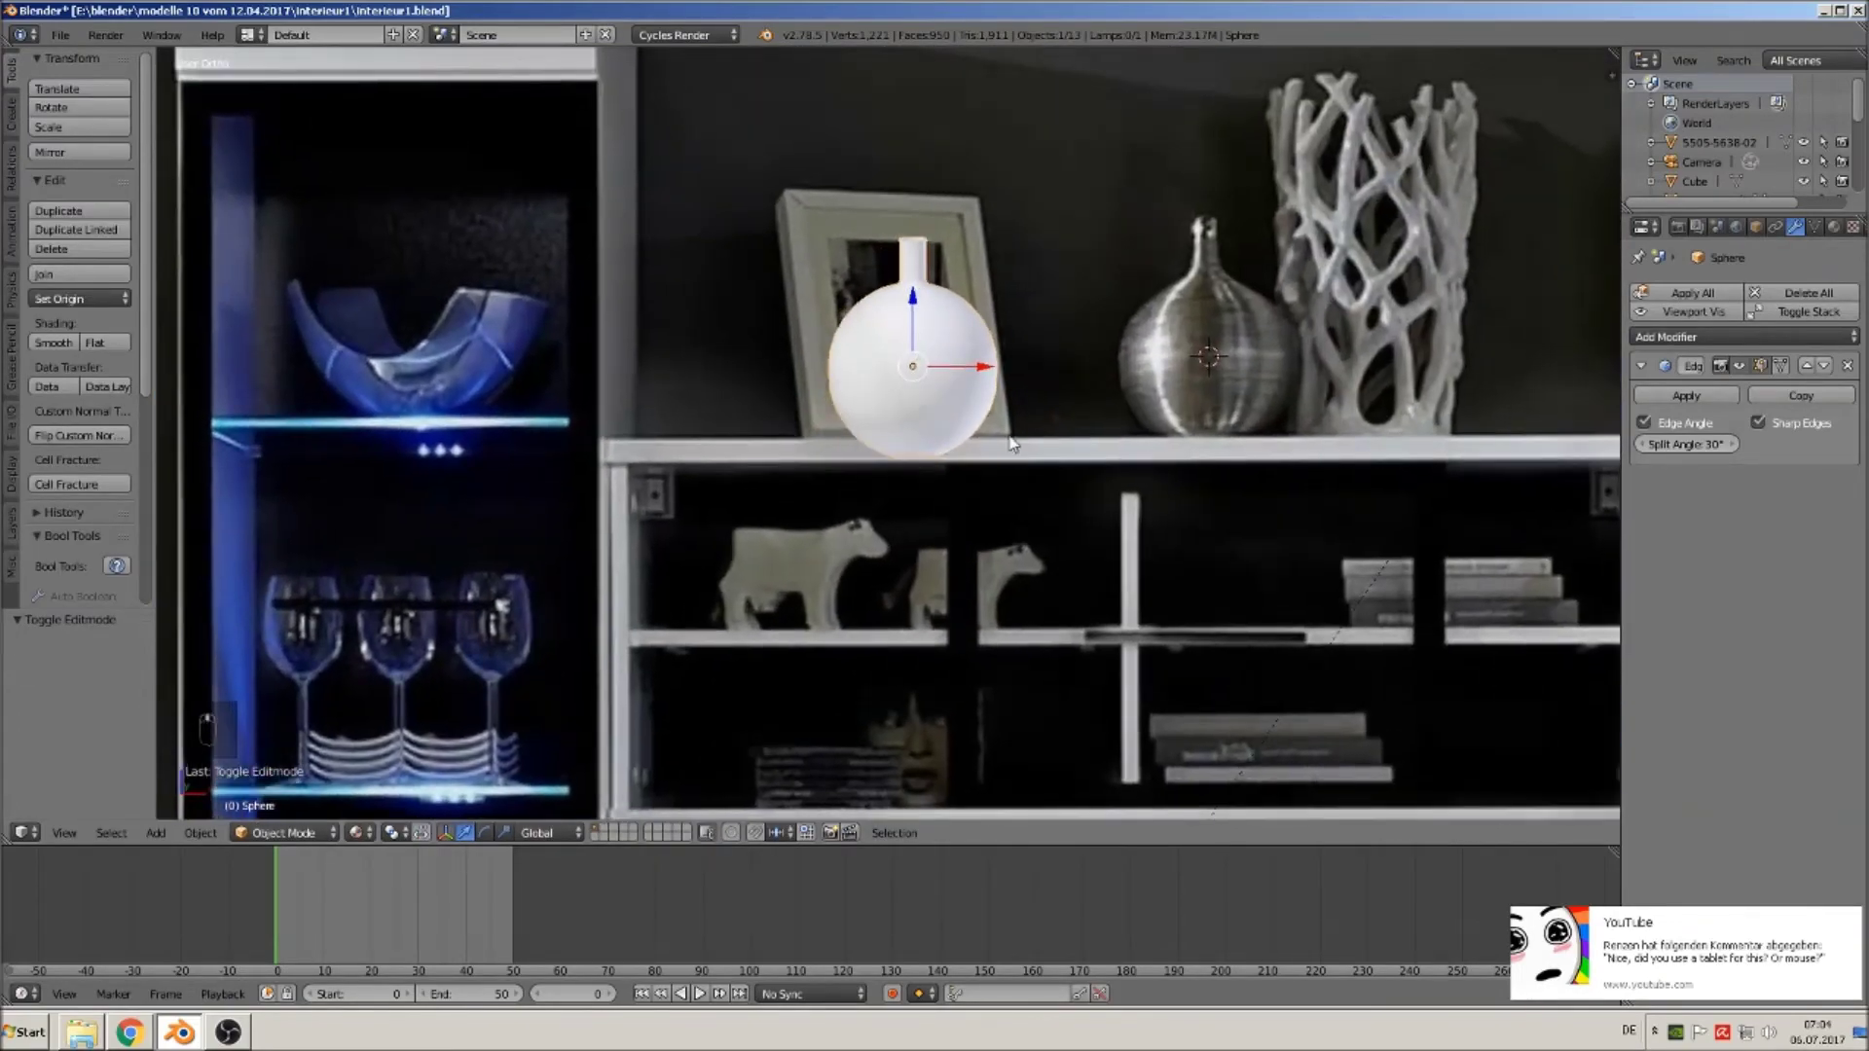
pyautogui.scroll(3, 1012, 444)
pyautogui.press('Tab')
pyautogui.rightClick(932, 476)
pyautogui.press('x')
pyautogui.click(935, 479)
pyautogui.press('Tab')
pyautogui.scroll(-1, 970, 534)
pyautogui.scroll(-1, 971, 535)
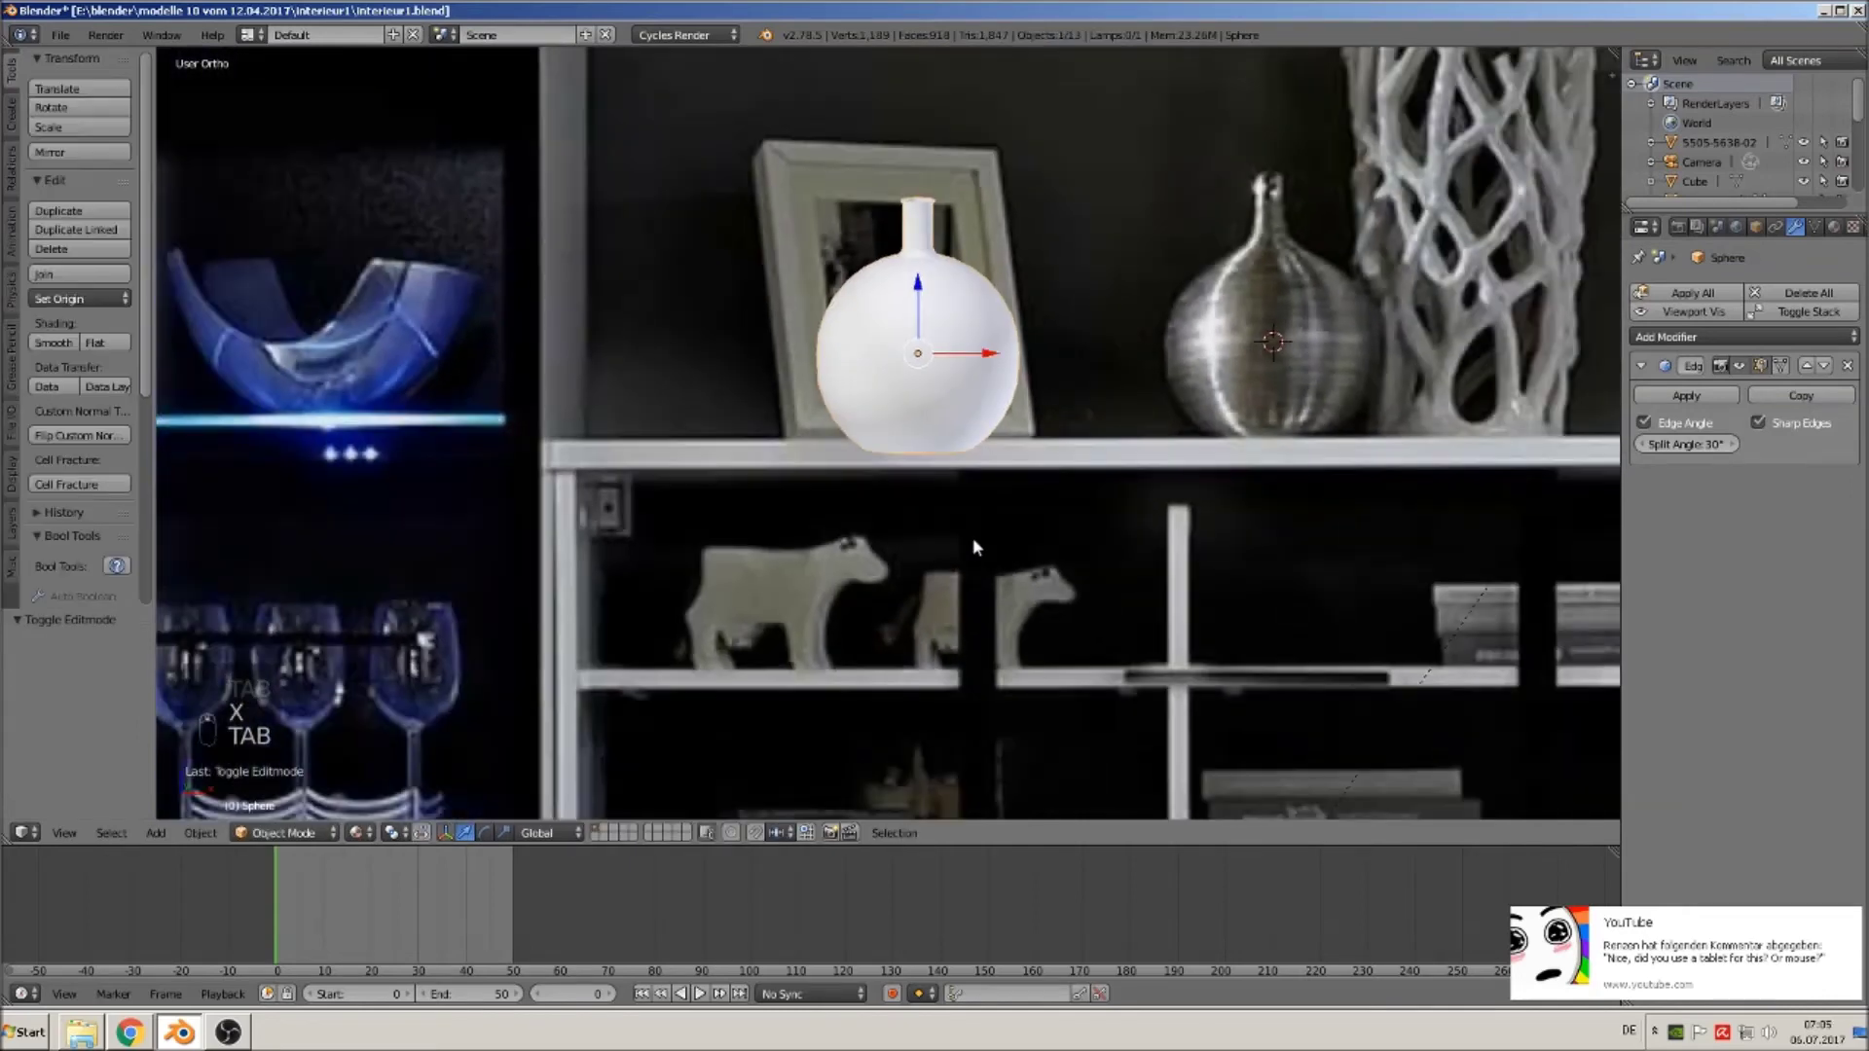
# Stretch the vase along Z to about 1.062 and move it about 3.975 along negative X, above the white cabinet.
pyautogui.moveTo(974, 540); pyautogui.dragTo(983, 510, button='middle')
pyautogui.scroll(-2, 981, 512)
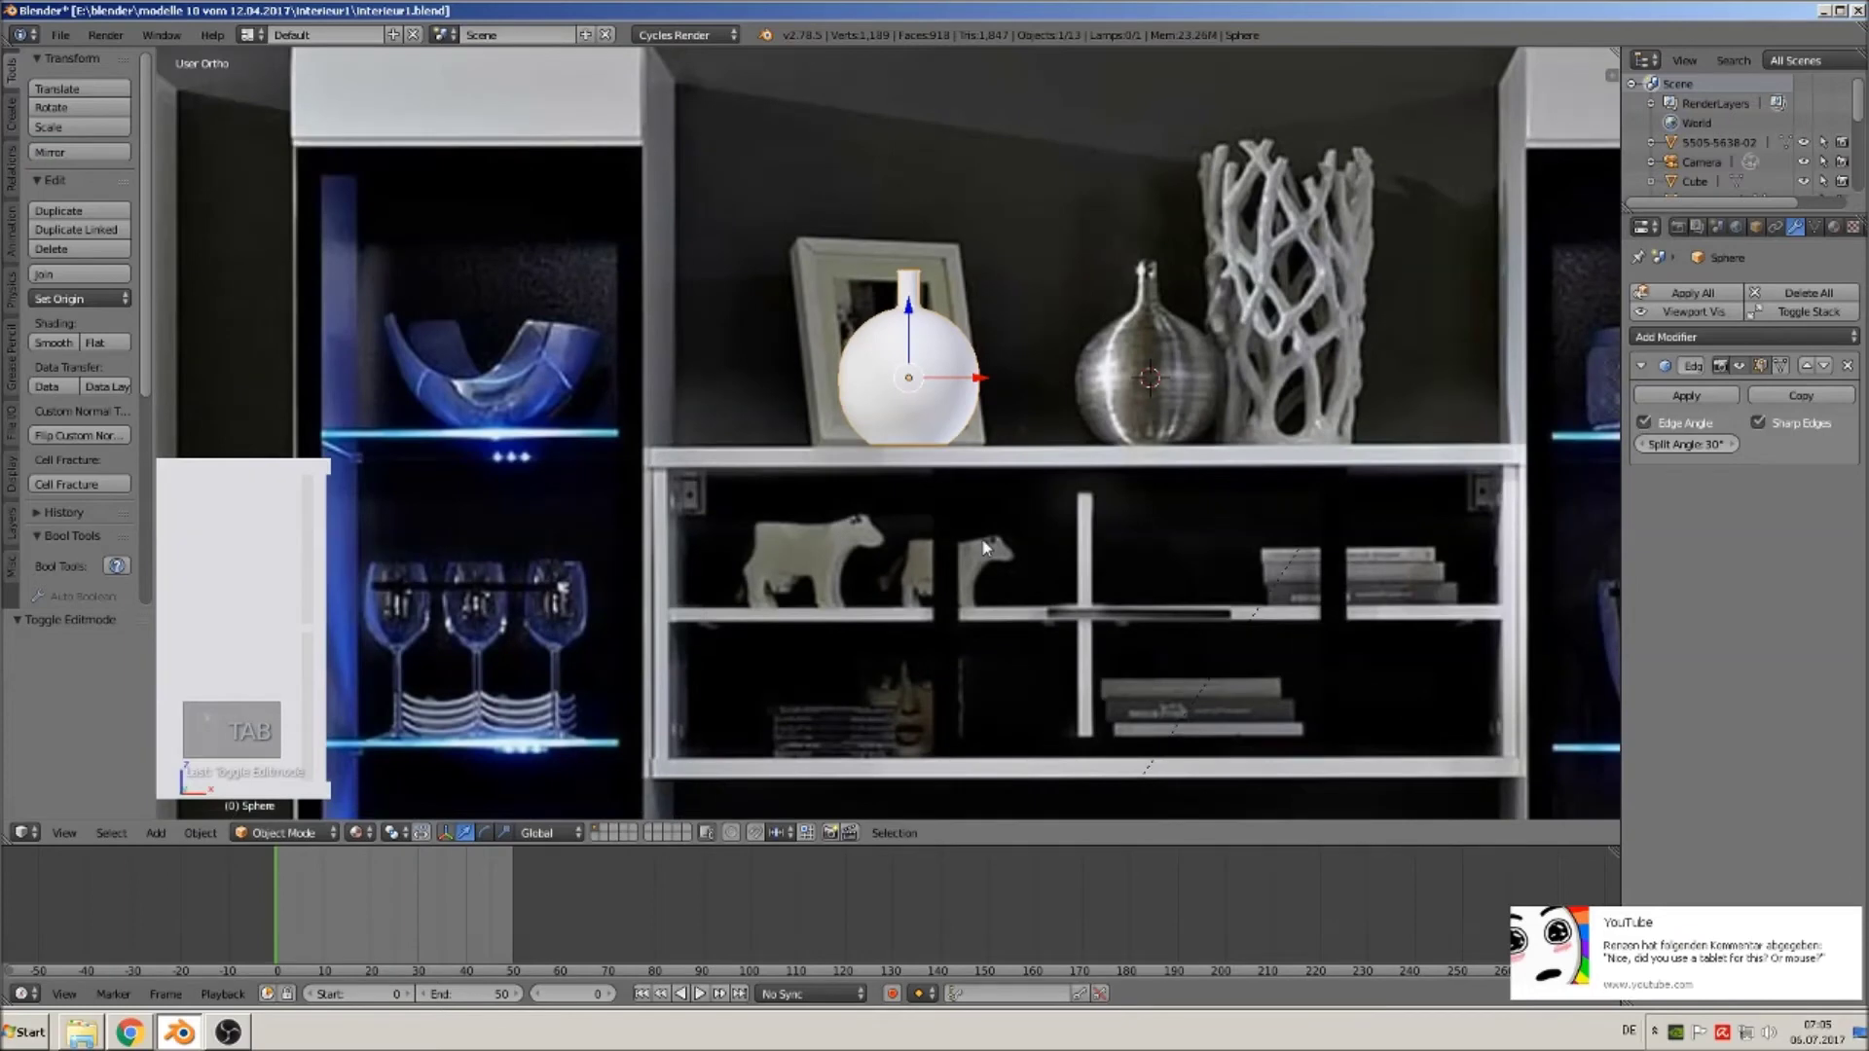
pyautogui.press('s')
pyautogui.press('z')
pyautogui.click(1019, 469)
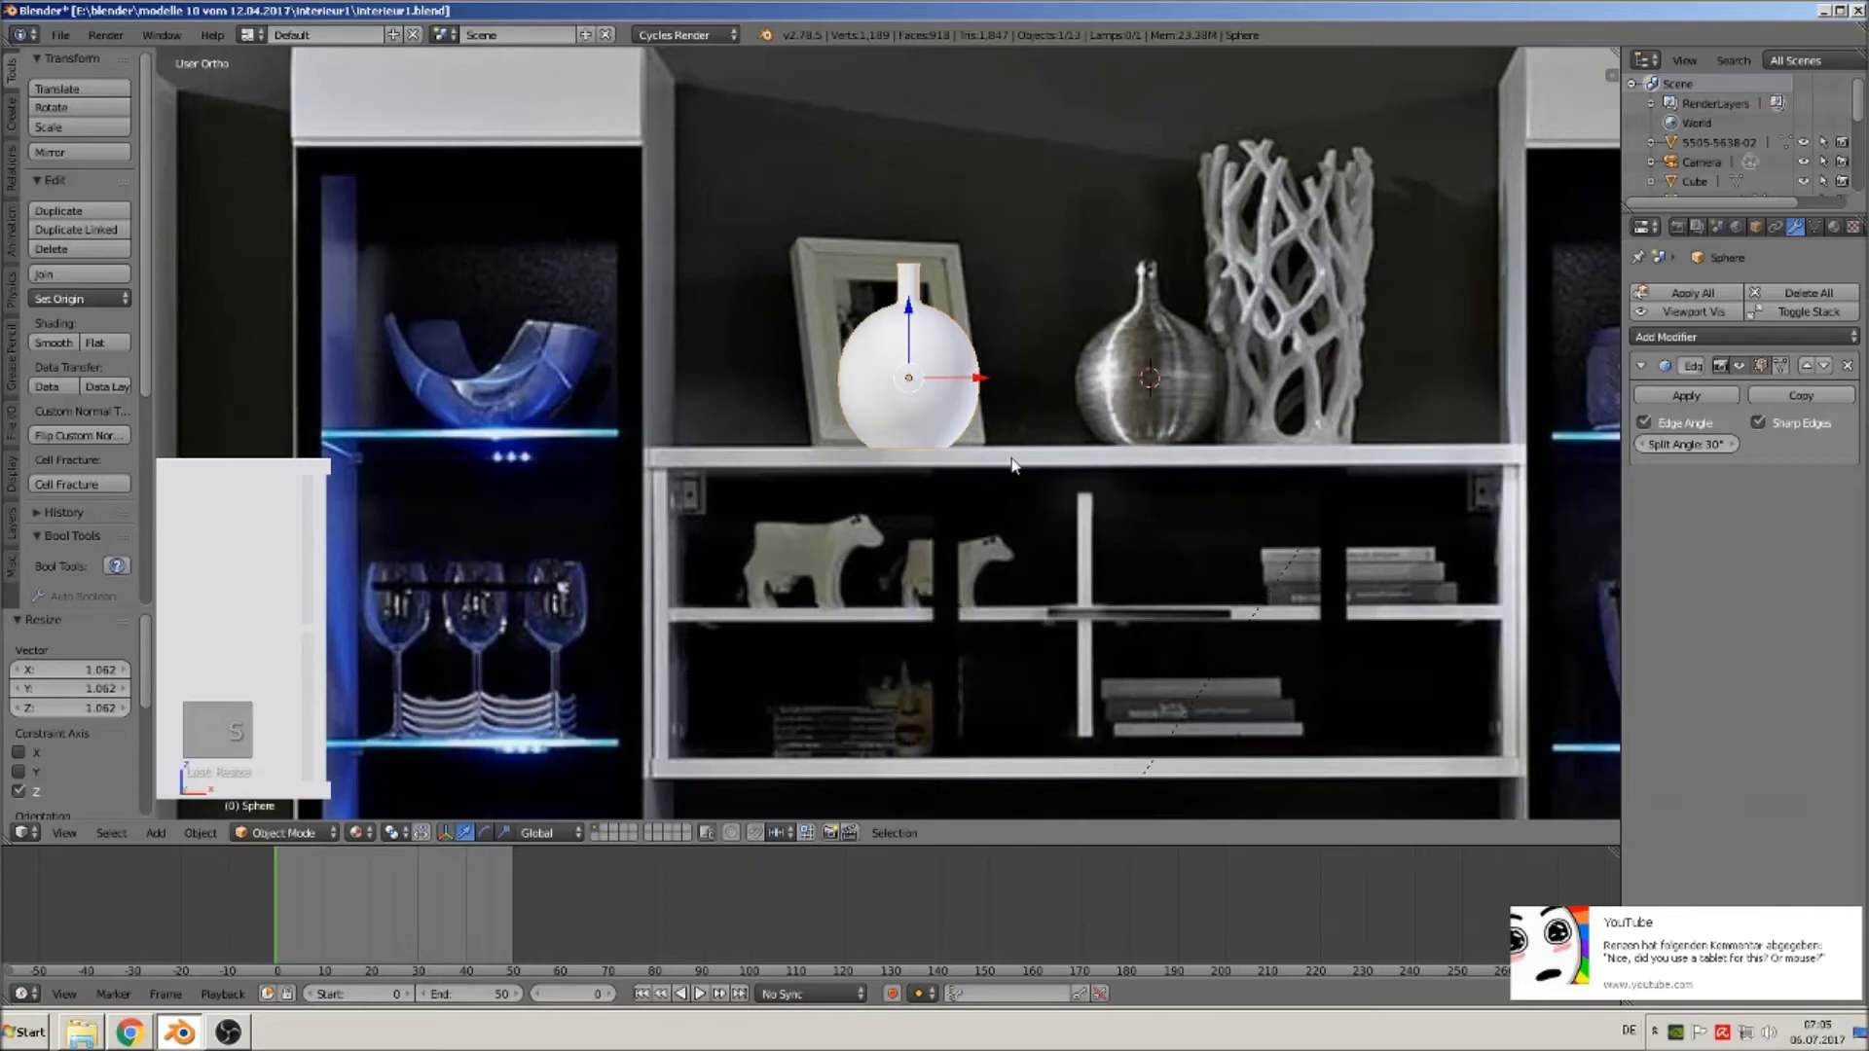
pyautogui.press('g')
pyautogui.press('x')
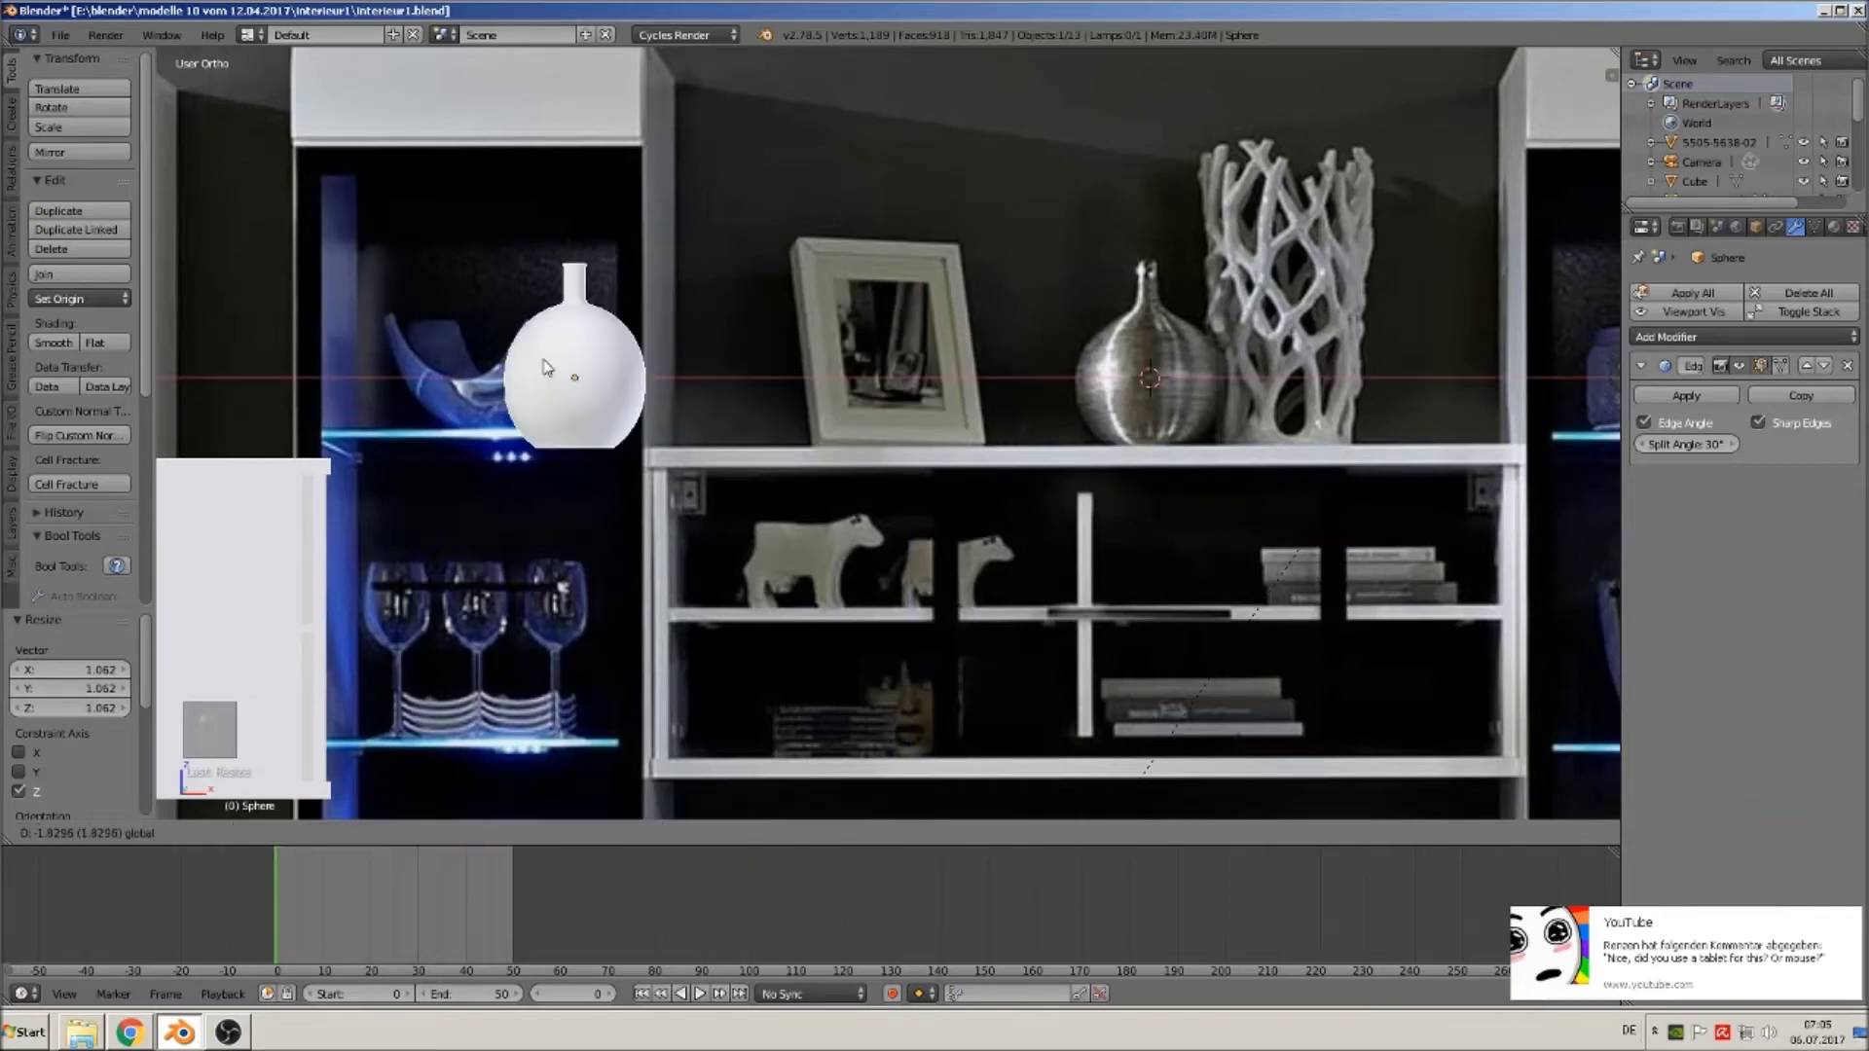
pyautogui.click(429, 487)
# Add a 32-vertex circle at the foot of the glass bowl in the reference photo and scale it to about 0.249.
pyautogui.scroll(-3, 428, 490)
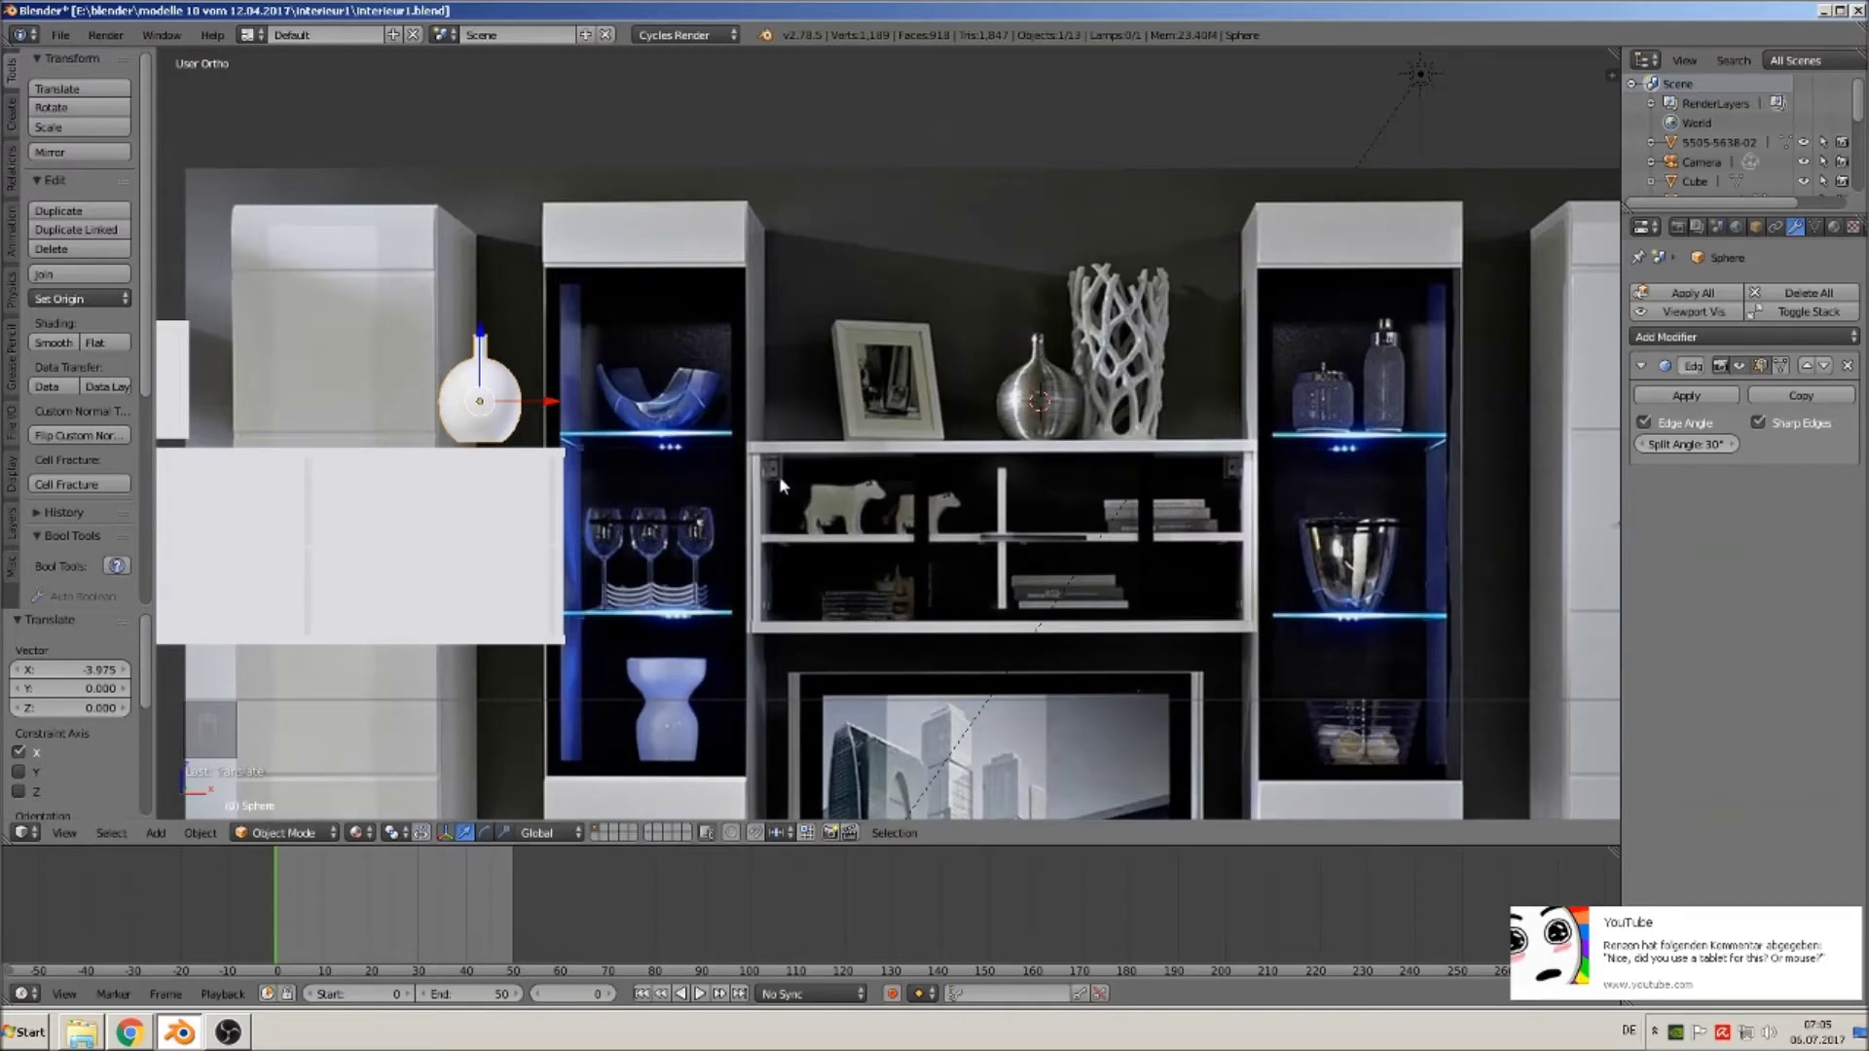
pyautogui.keyDown('shift'); pyautogui.moveTo(1268, 658); pyautogui.dragTo(1036, 598, button='middle'); pyautogui.keyUp('shift')
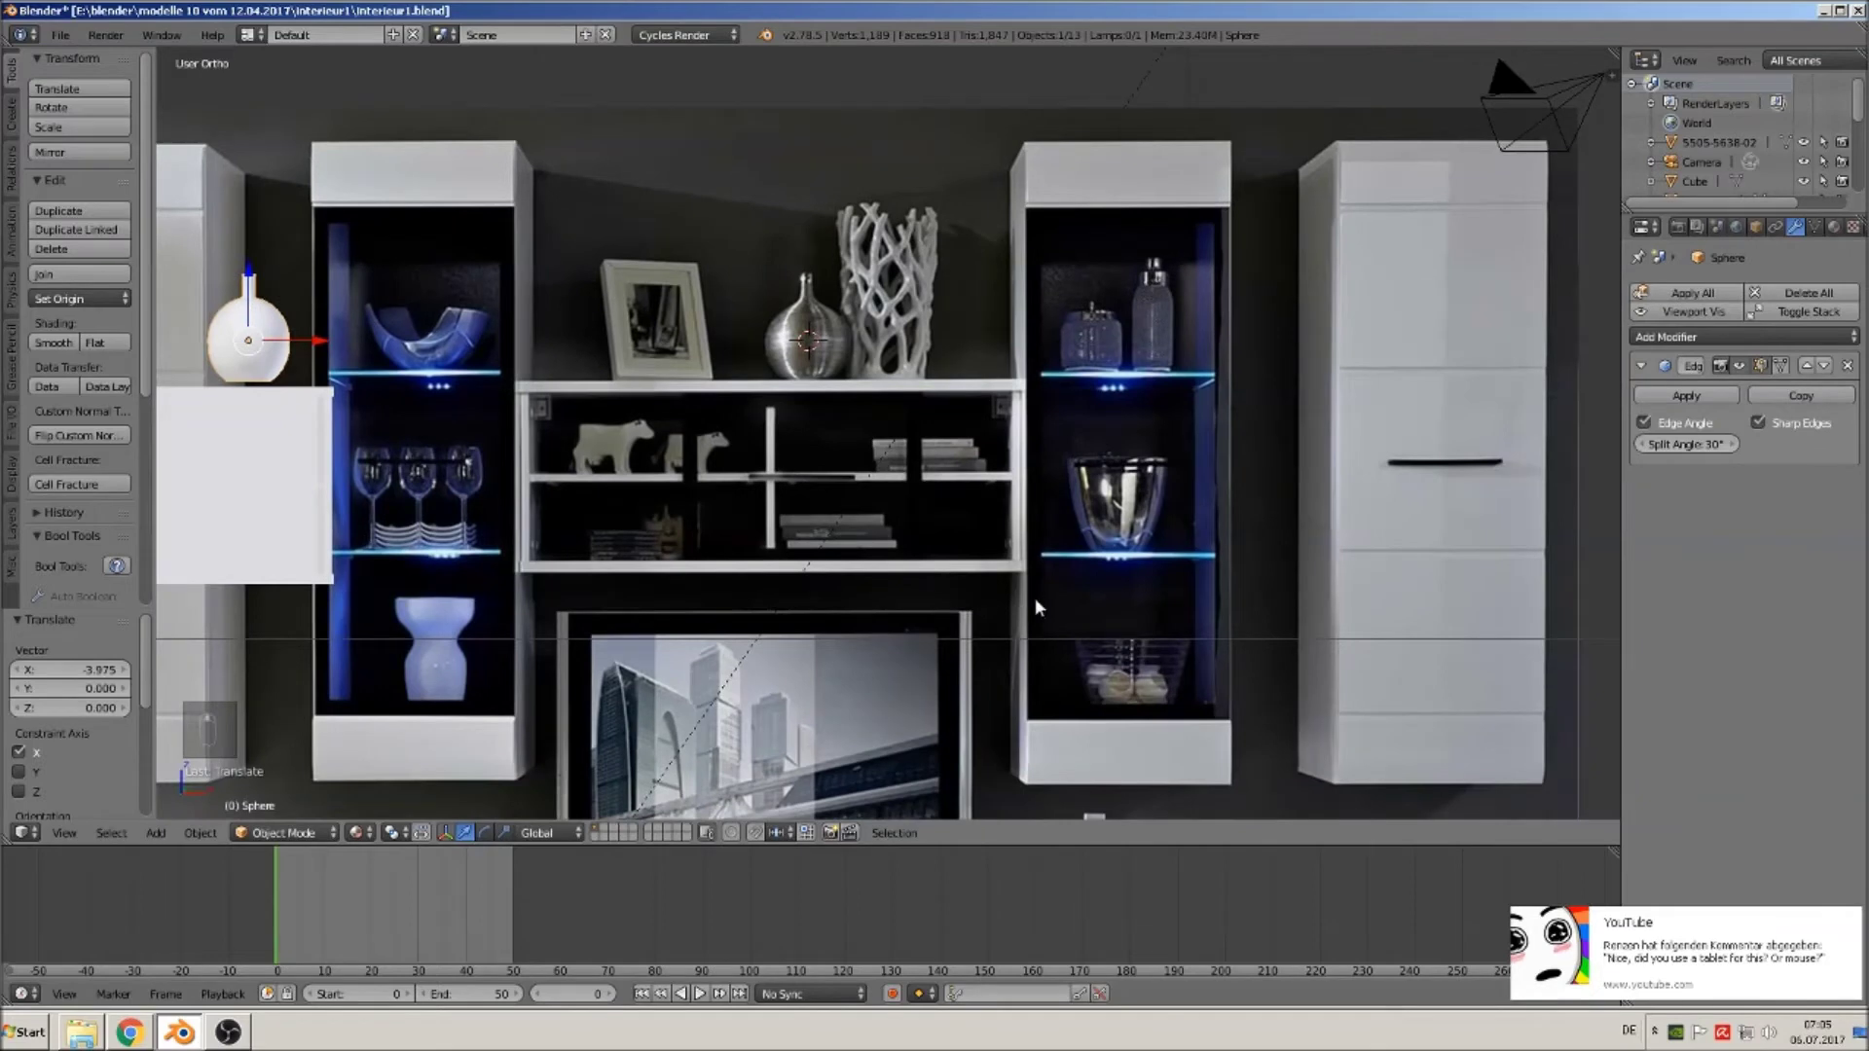
pyautogui.scroll(1, 1078, 446)
pyautogui.keyDown('shift'); pyautogui.moveTo(1237, 608); pyautogui.dragTo(1135, 518, button='middle'); pyautogui.keyUp('shift')
pyautogui.scroll(1, 1135, 524)
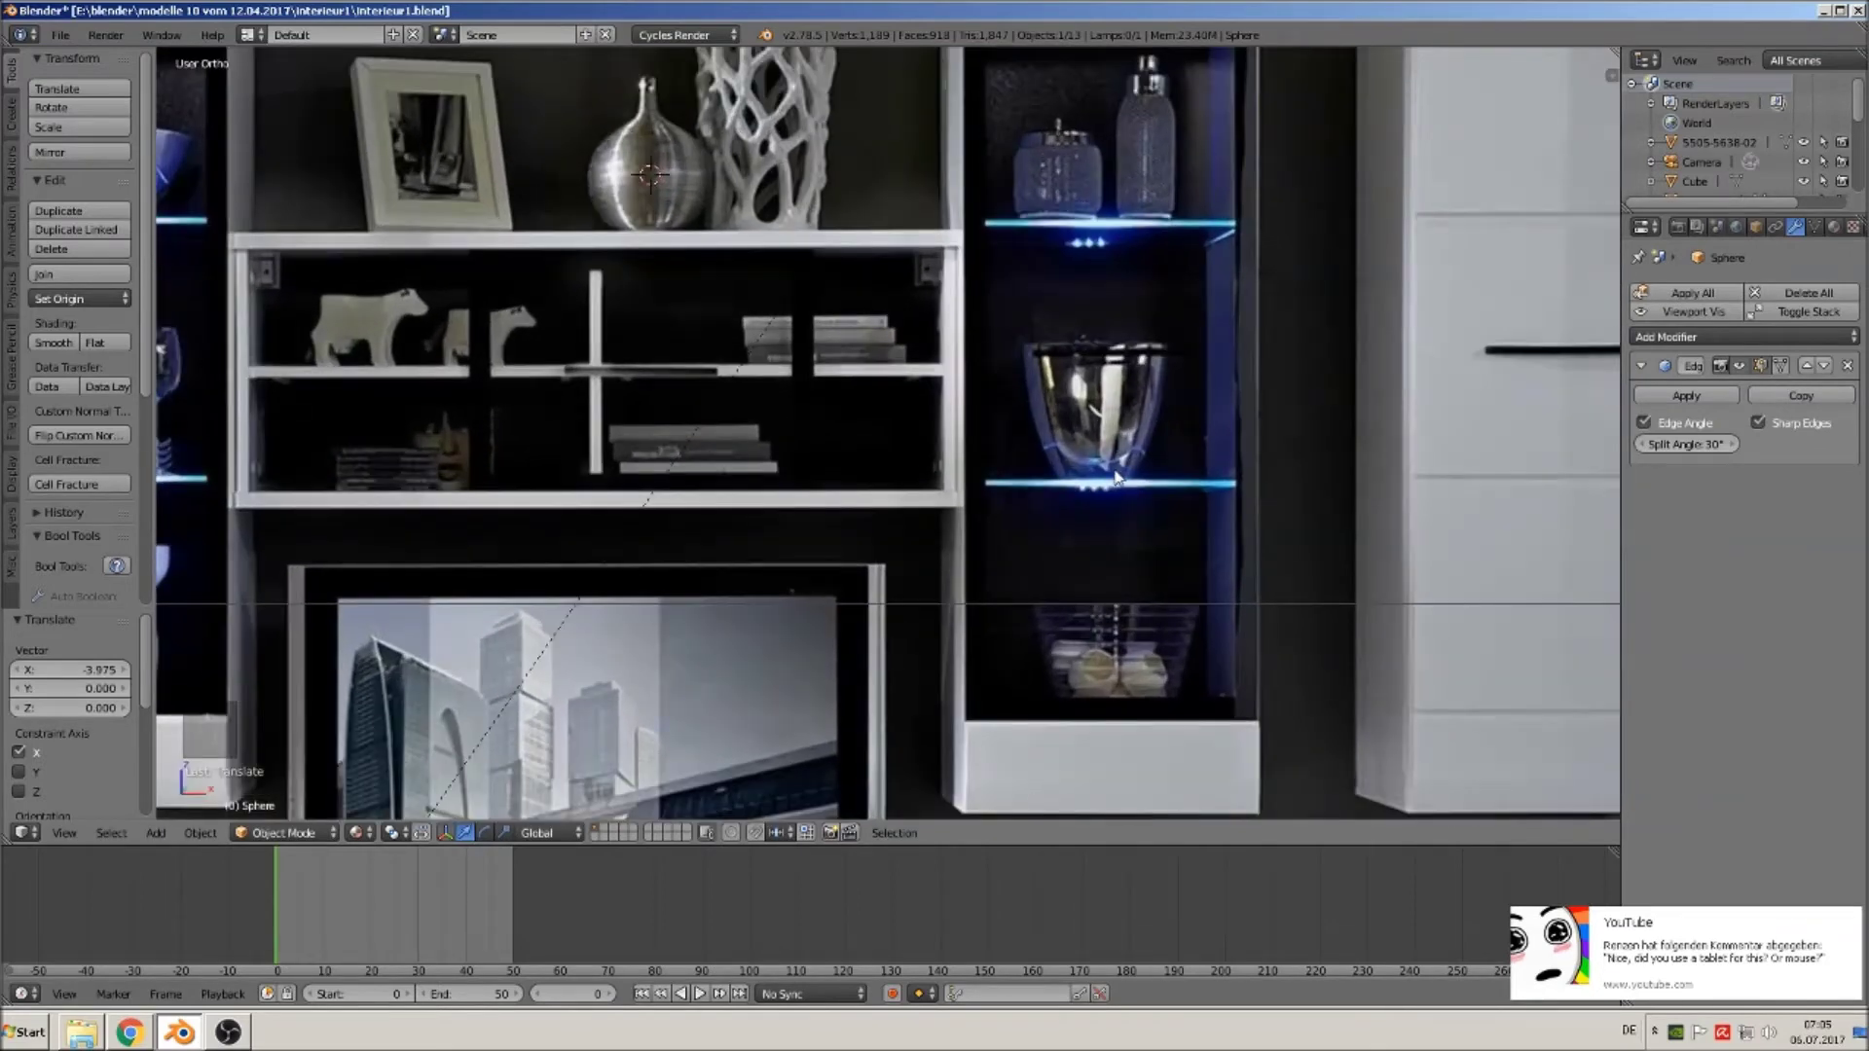
pyautogui.scroll(2, 1129, 483)
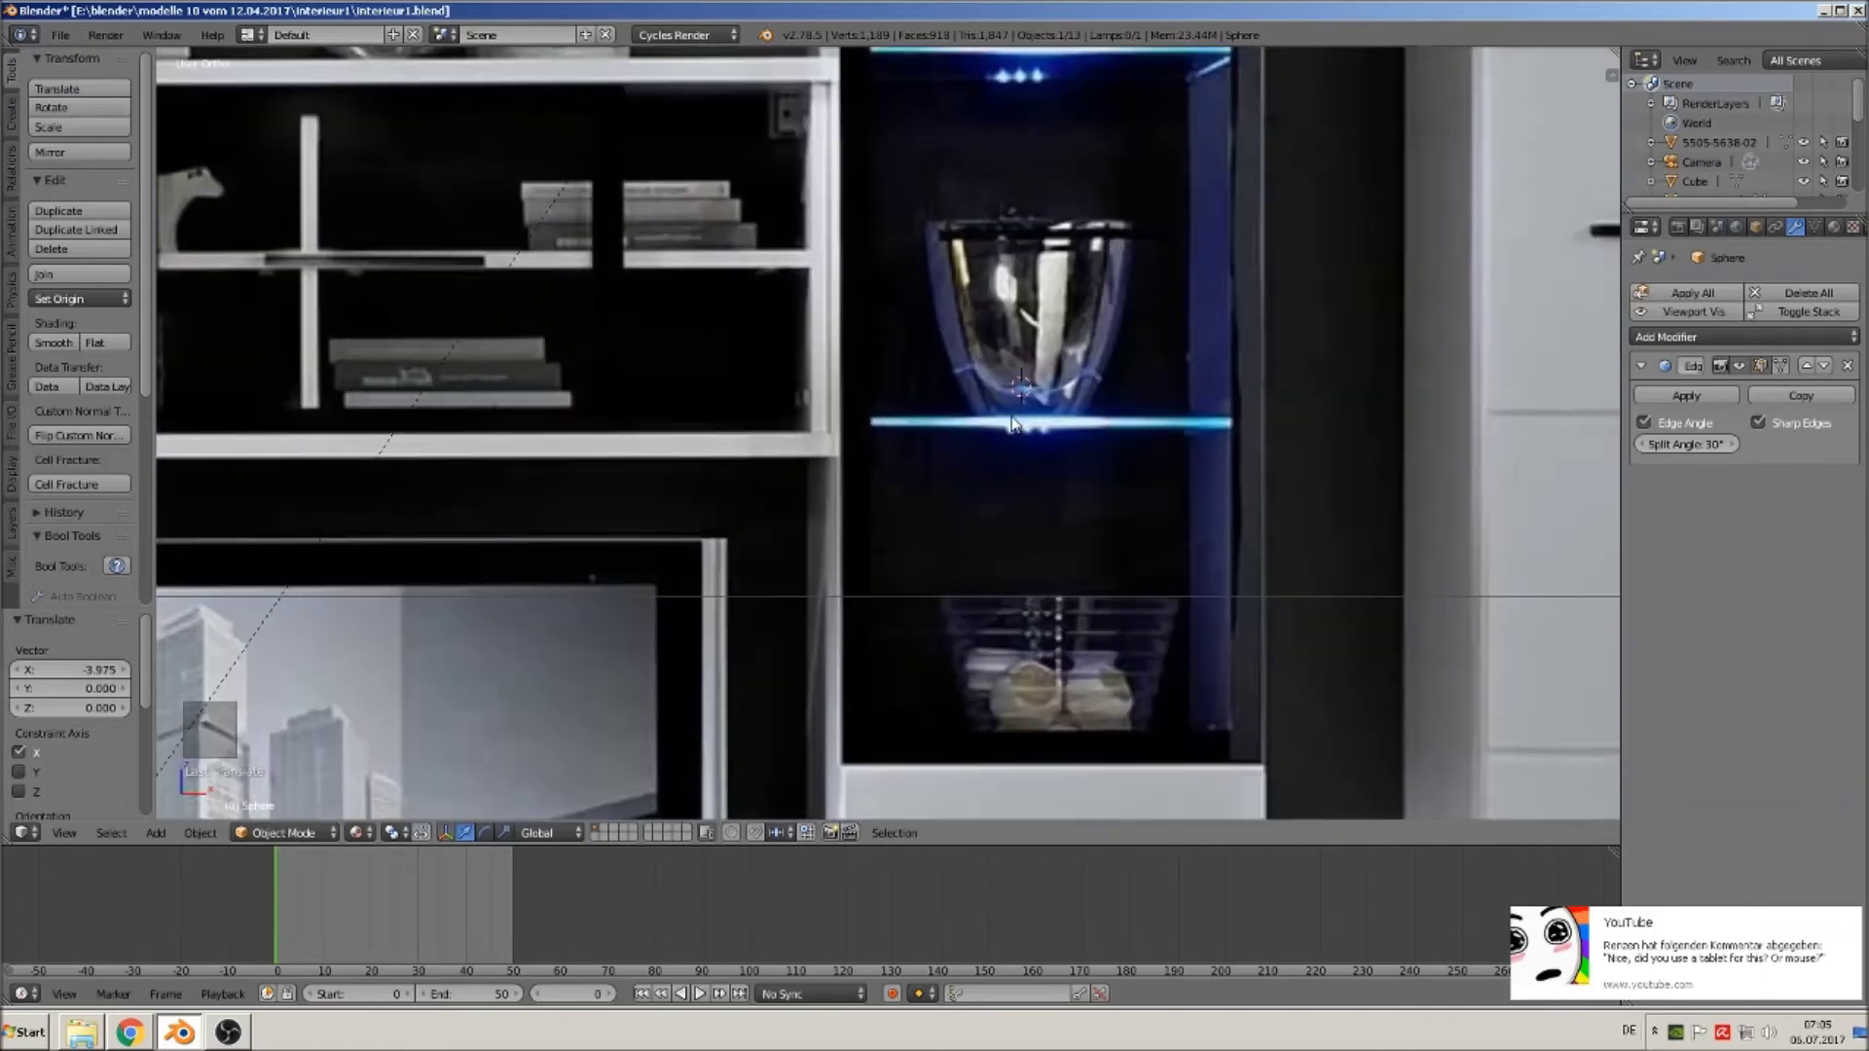
pyautogui.click(1034, 417)
pyautogui.click(155, 833)
pyautogui.moveTo(224, 809)
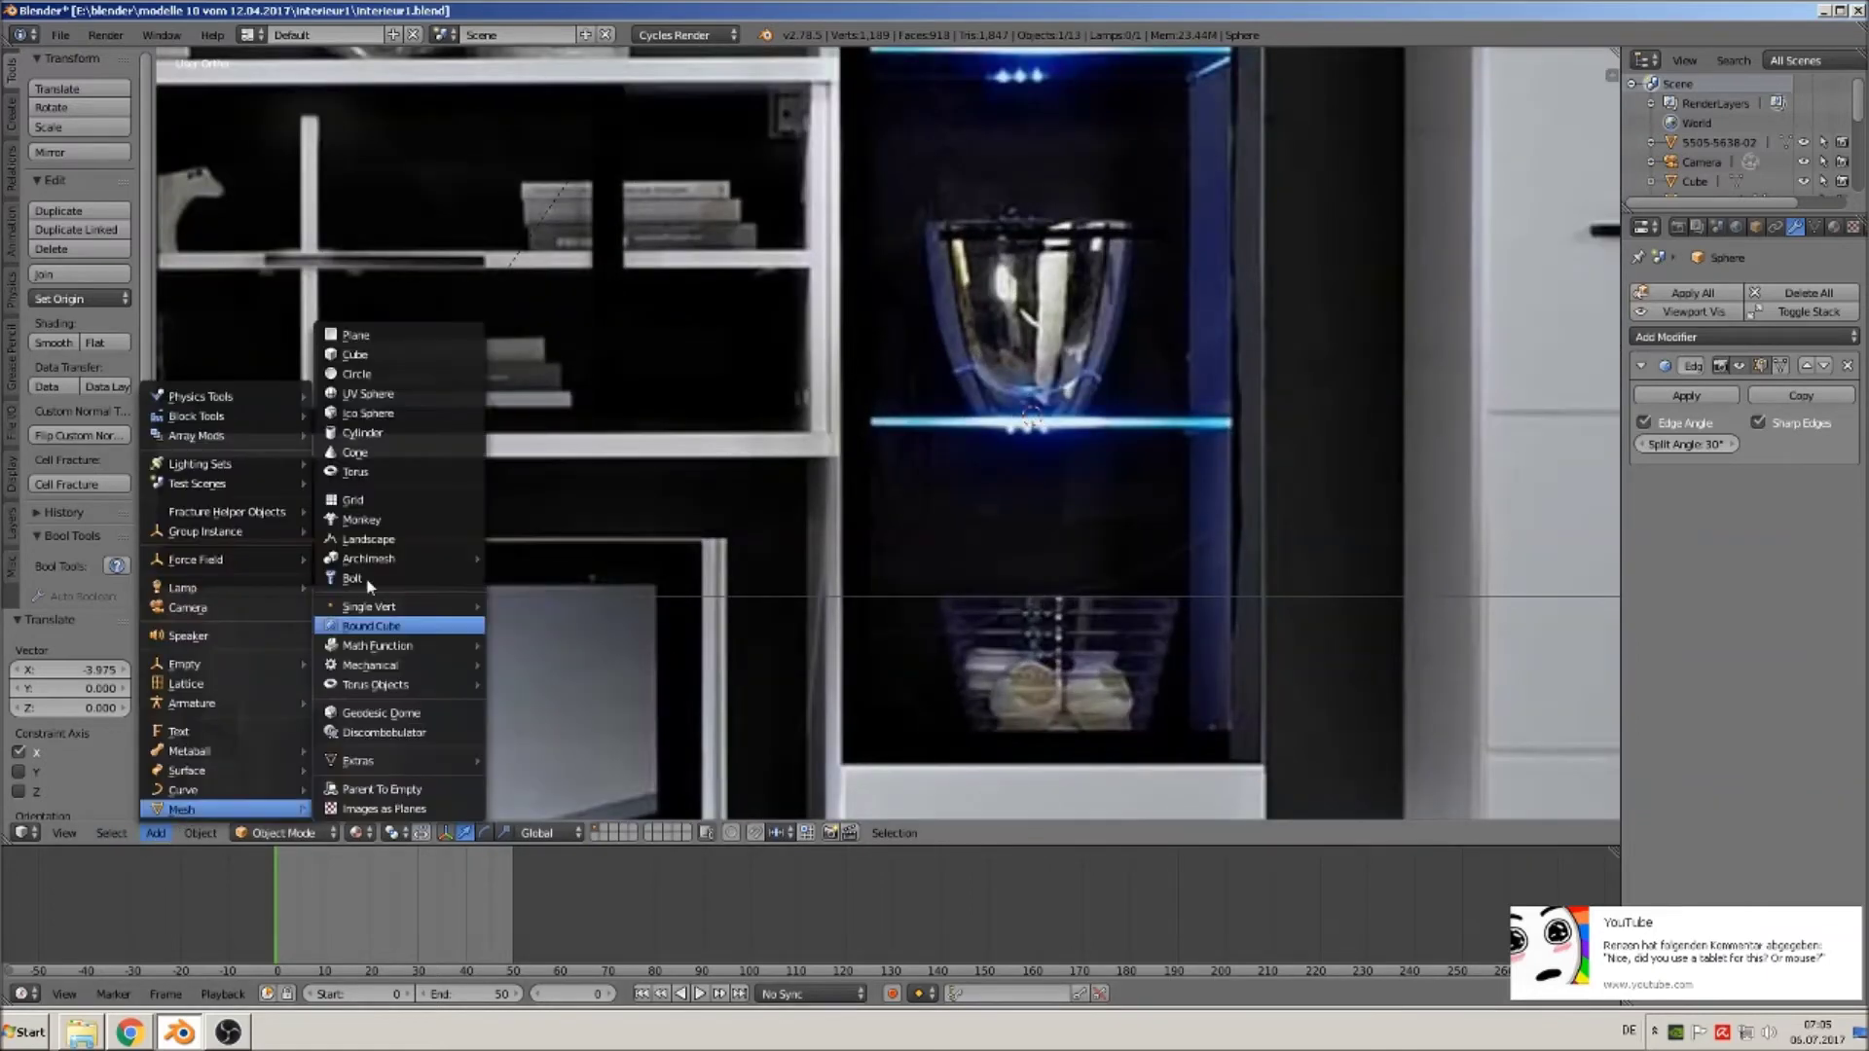
pyautogui.click(364, 375)
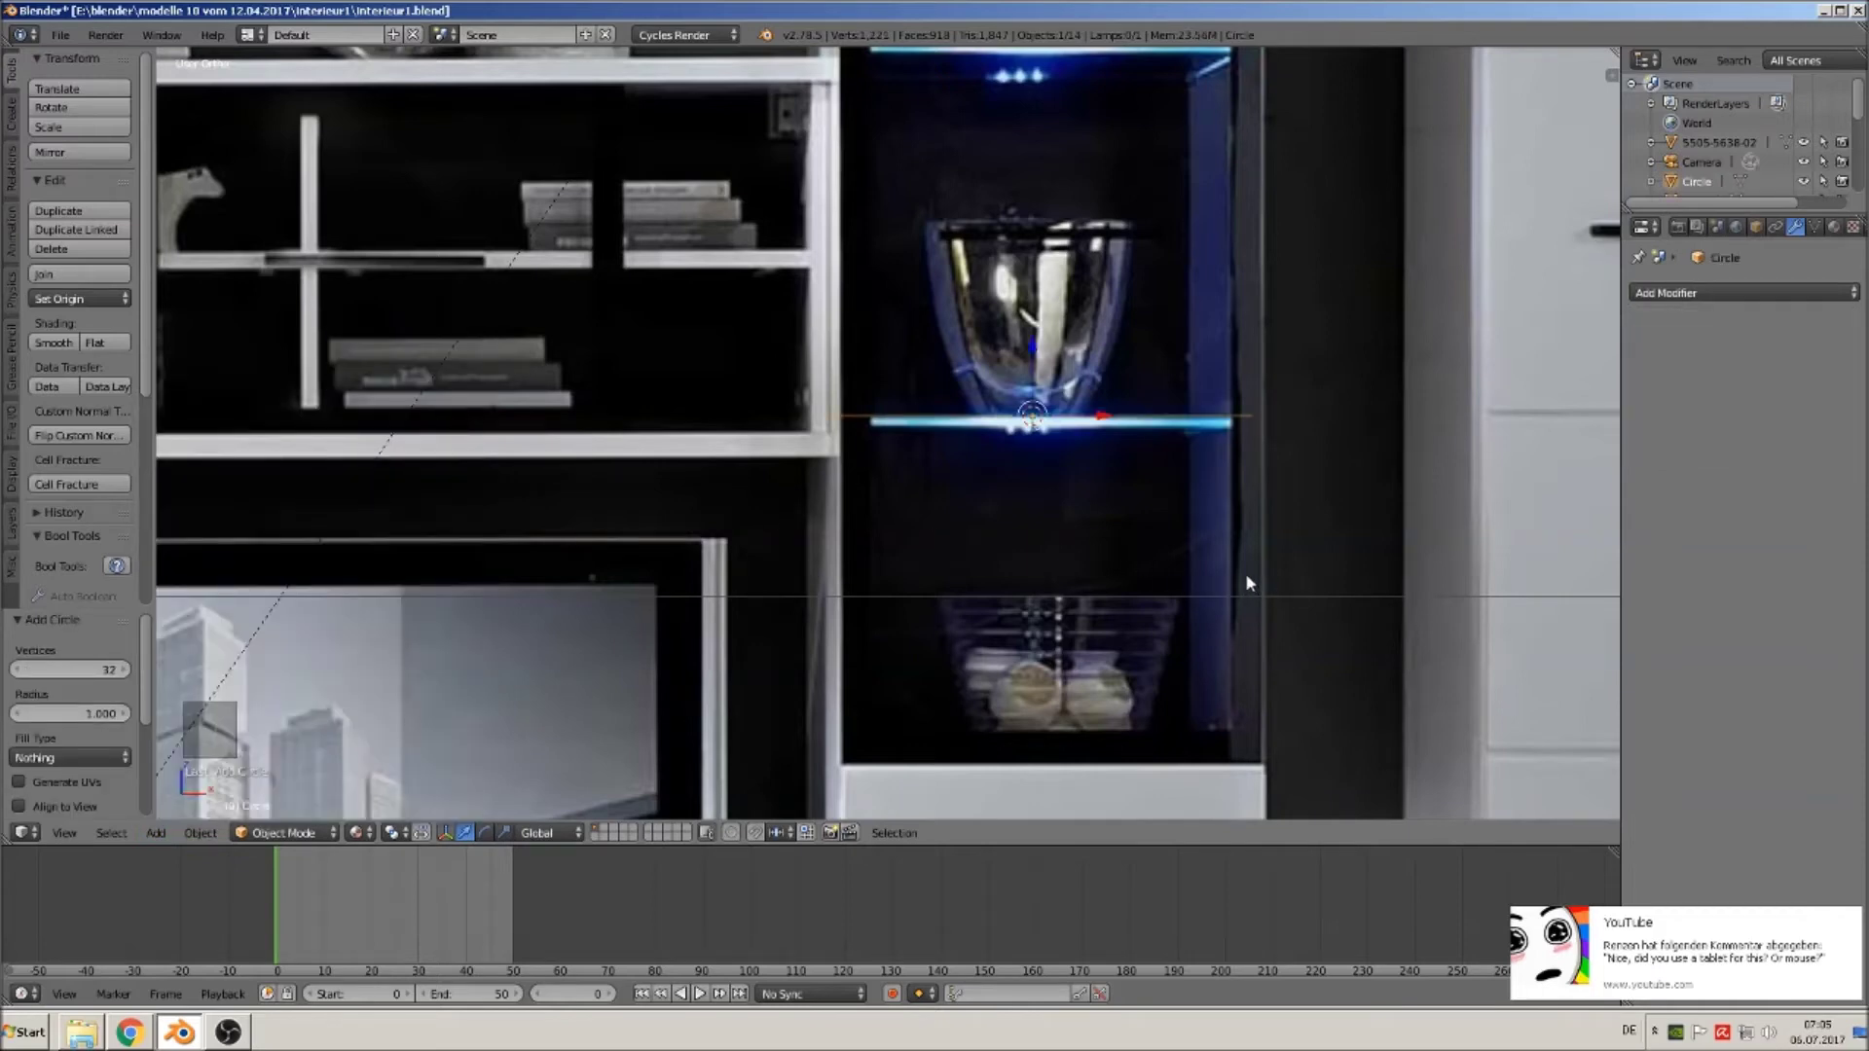
pyautogui.press('s')
pyautogui.click(1024, 481)
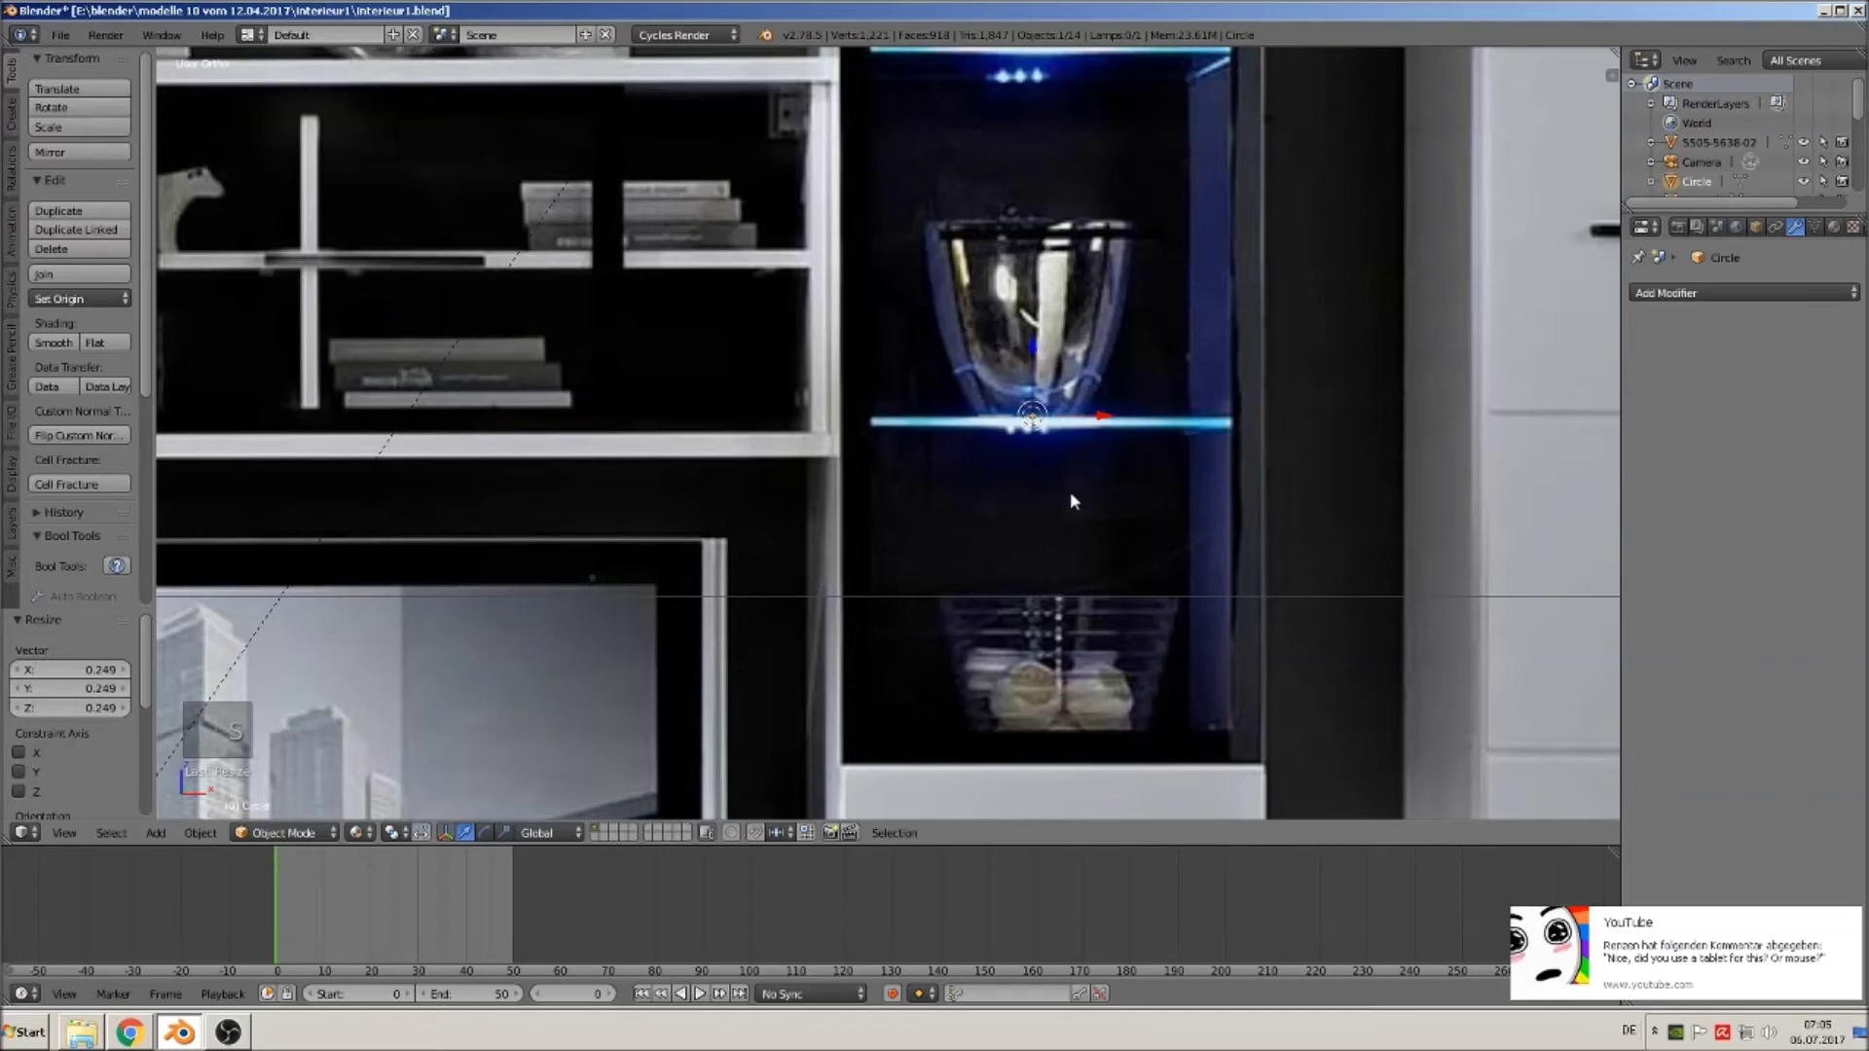
# Extrude the circle about 0.88 up along Z to the bowl's rim height and scale the upper ring to about 1.953.
pyautogui.scroll(-3, 1061, 491)
pyautogui.scroll(5, 993, 613)
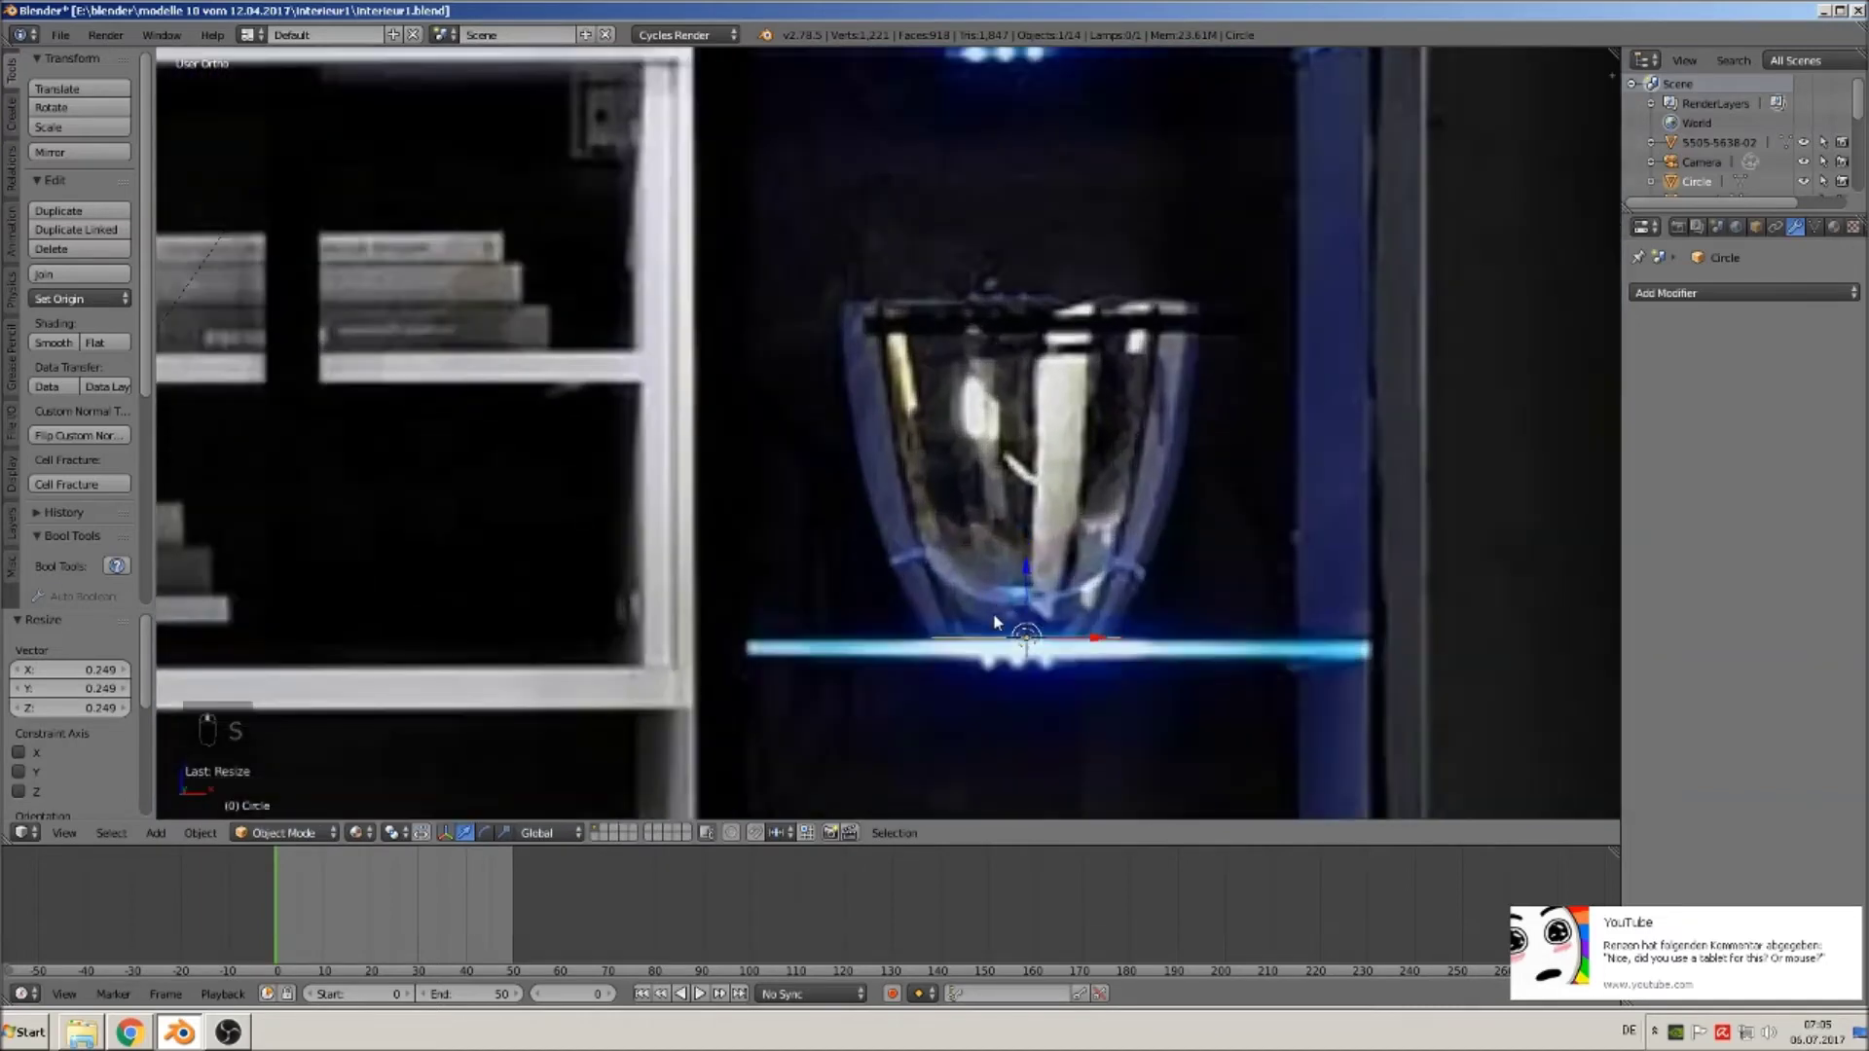
pyautogui.rightClick(1000, 667)
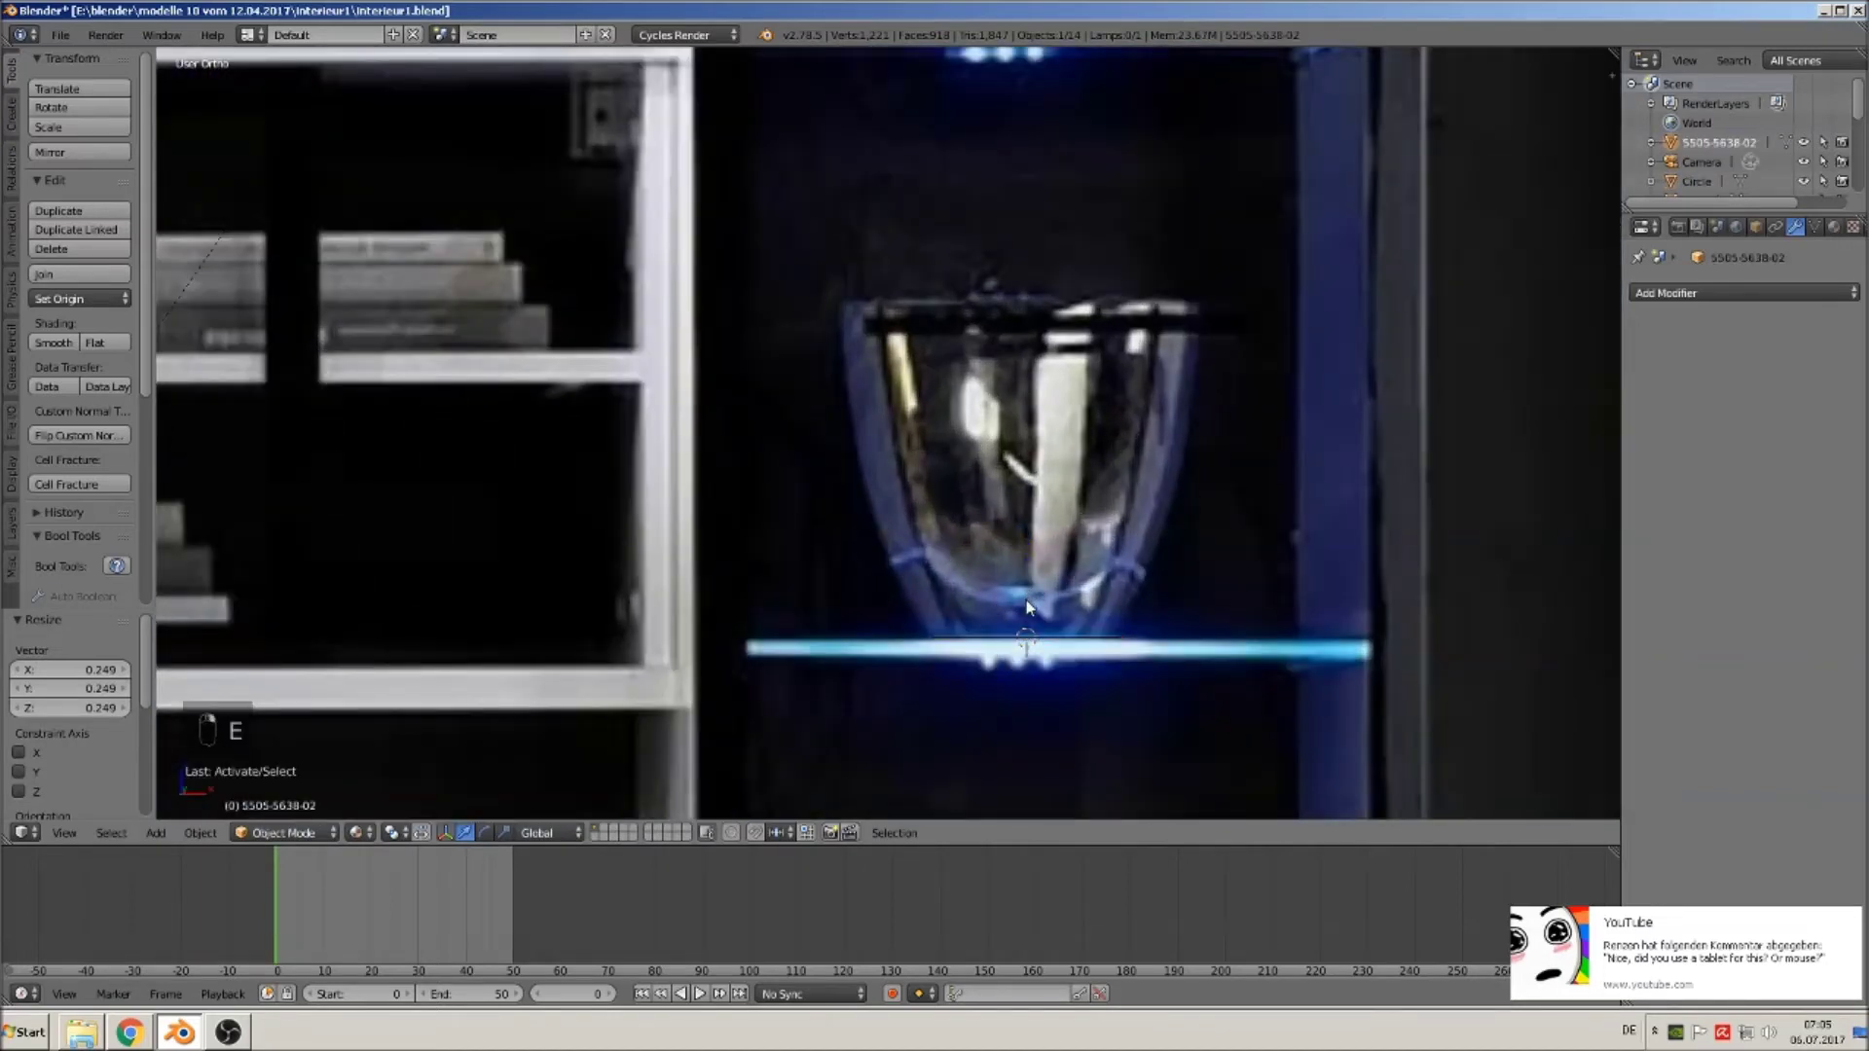
pyautogui.press('Tab')
pyautogui.press('Tab')
pyautogui.rightClick(1022, 635)
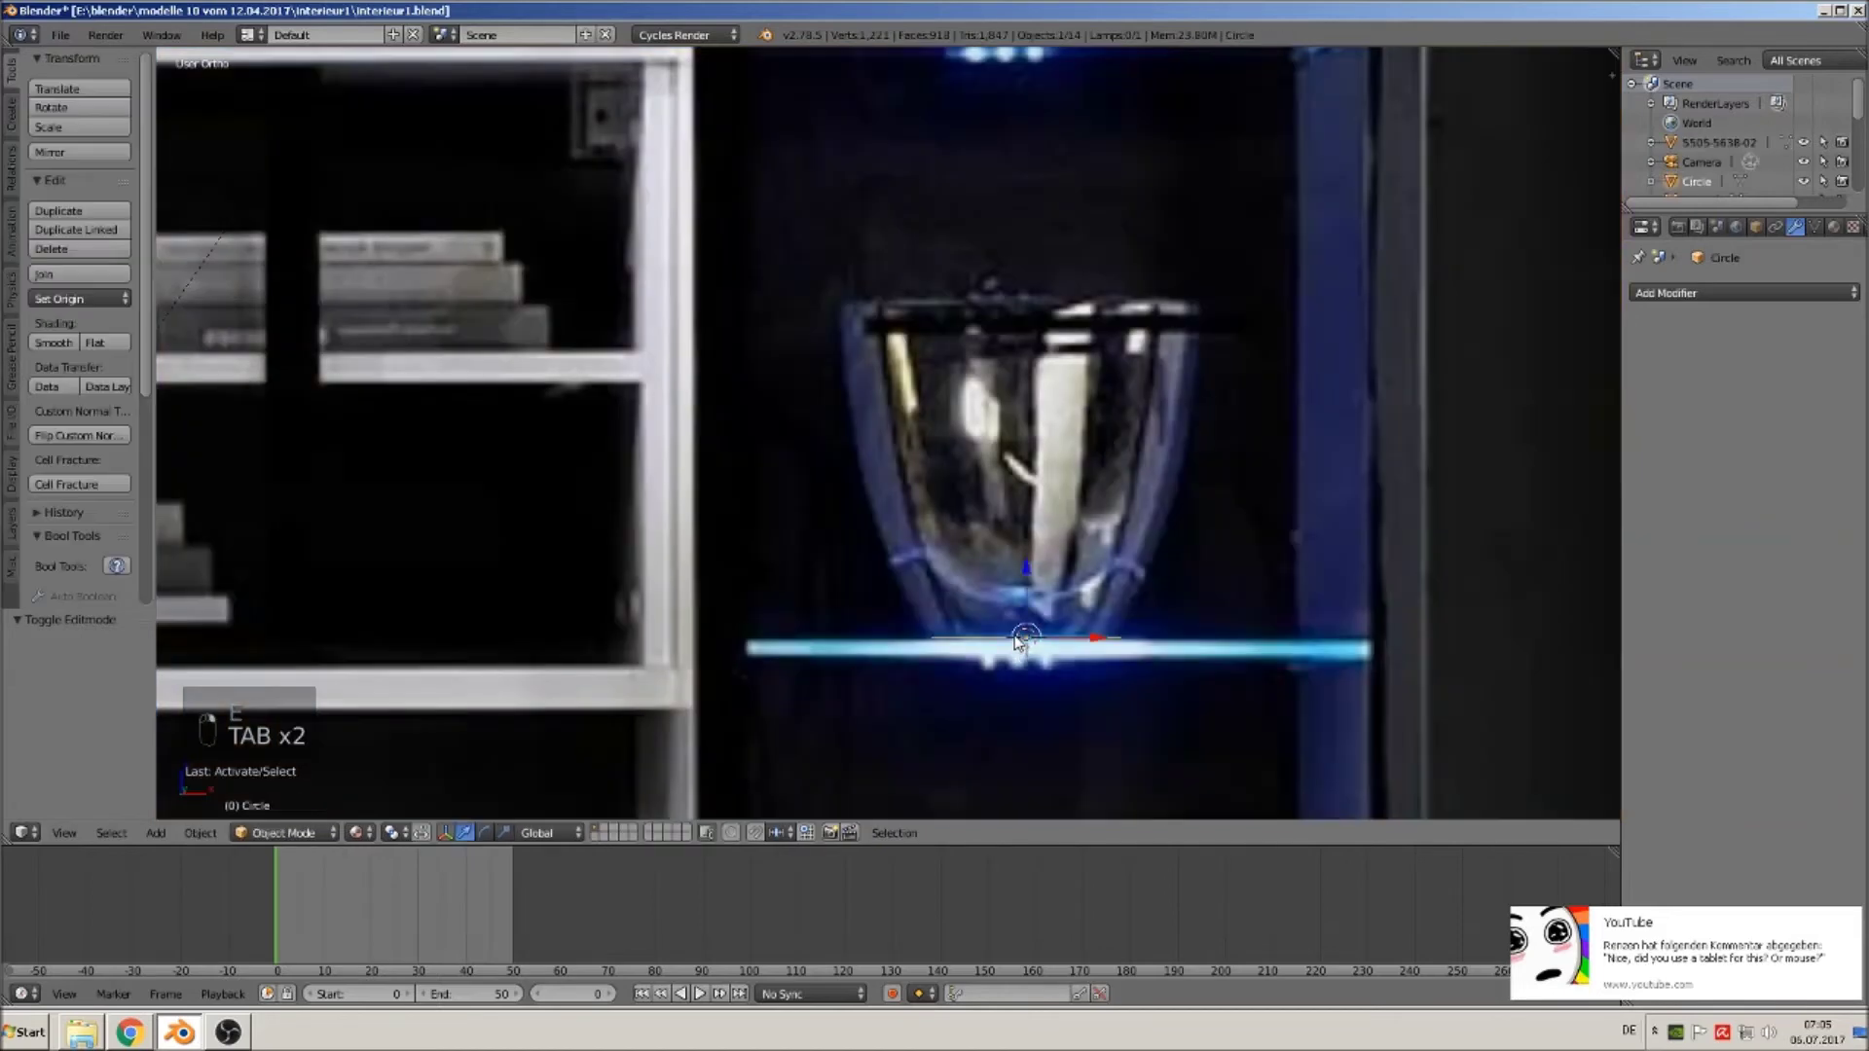
pyautogui.press('Tab')
pyautogui.press('e')
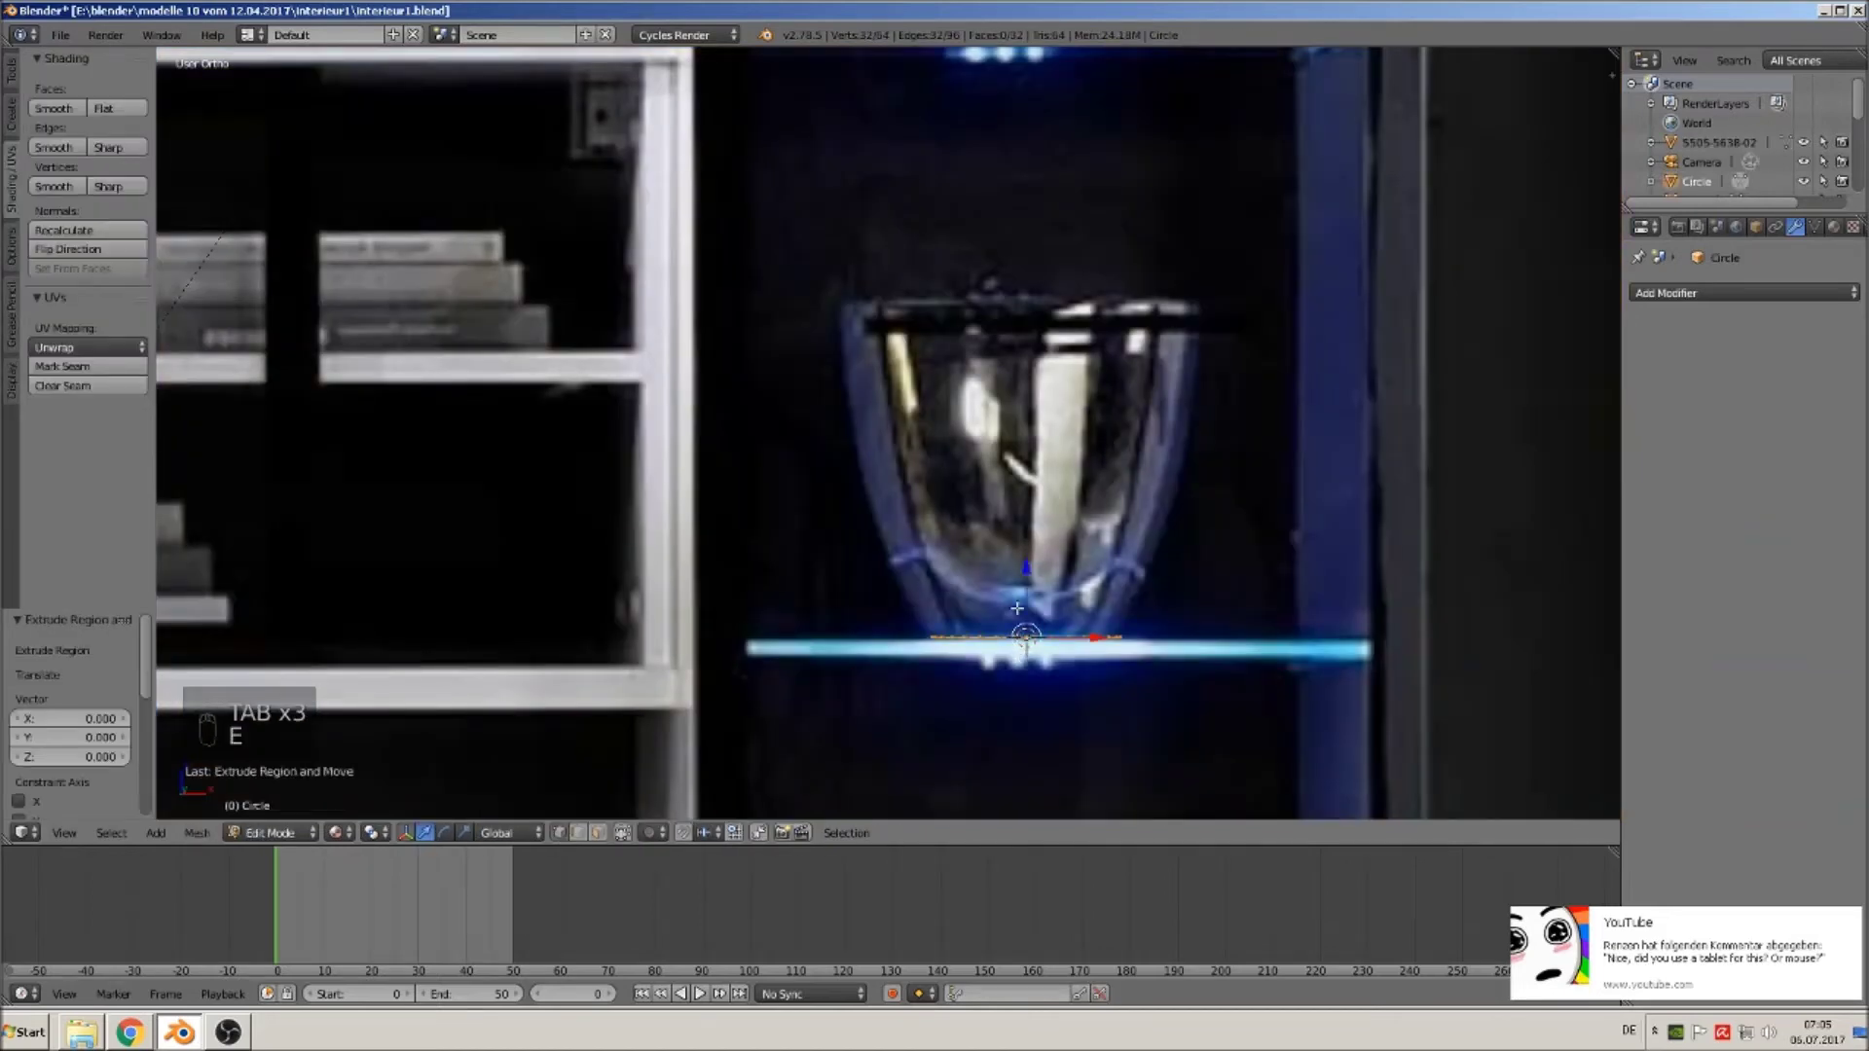
pyautogui.click(1025, 261)
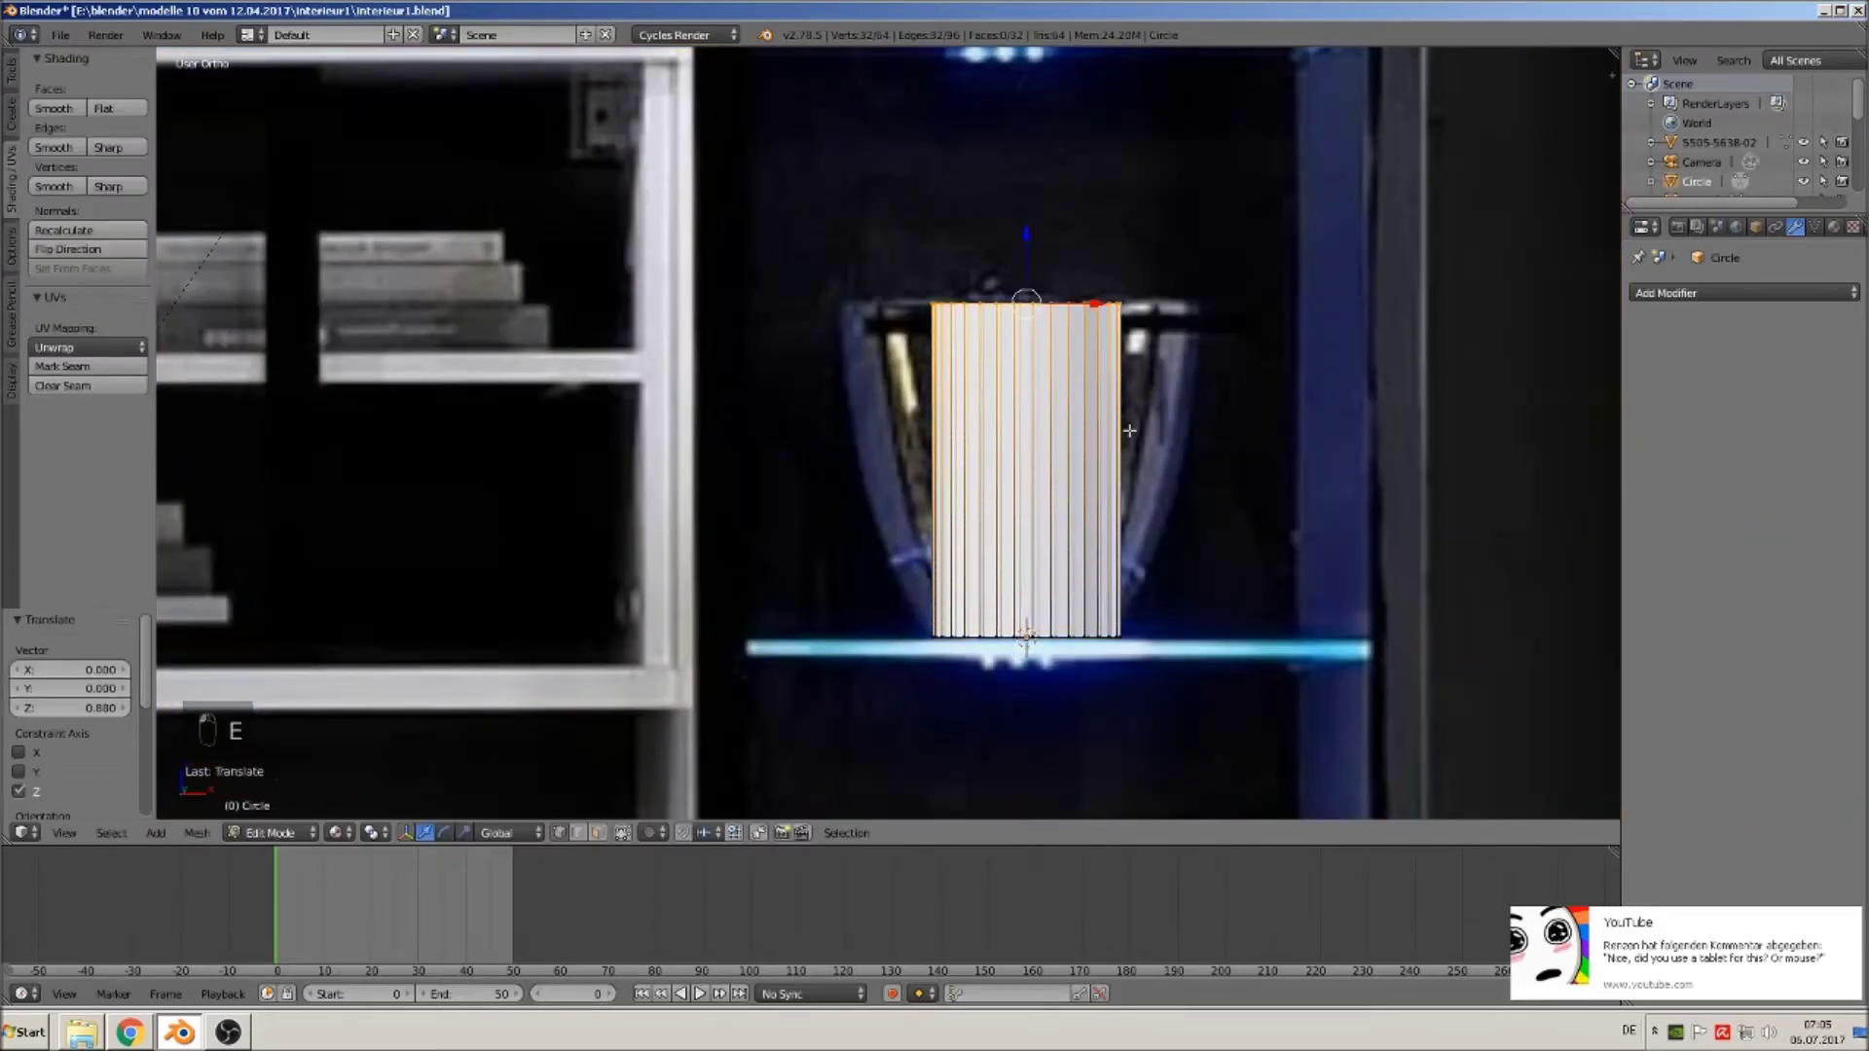
pyautogui.press('s')
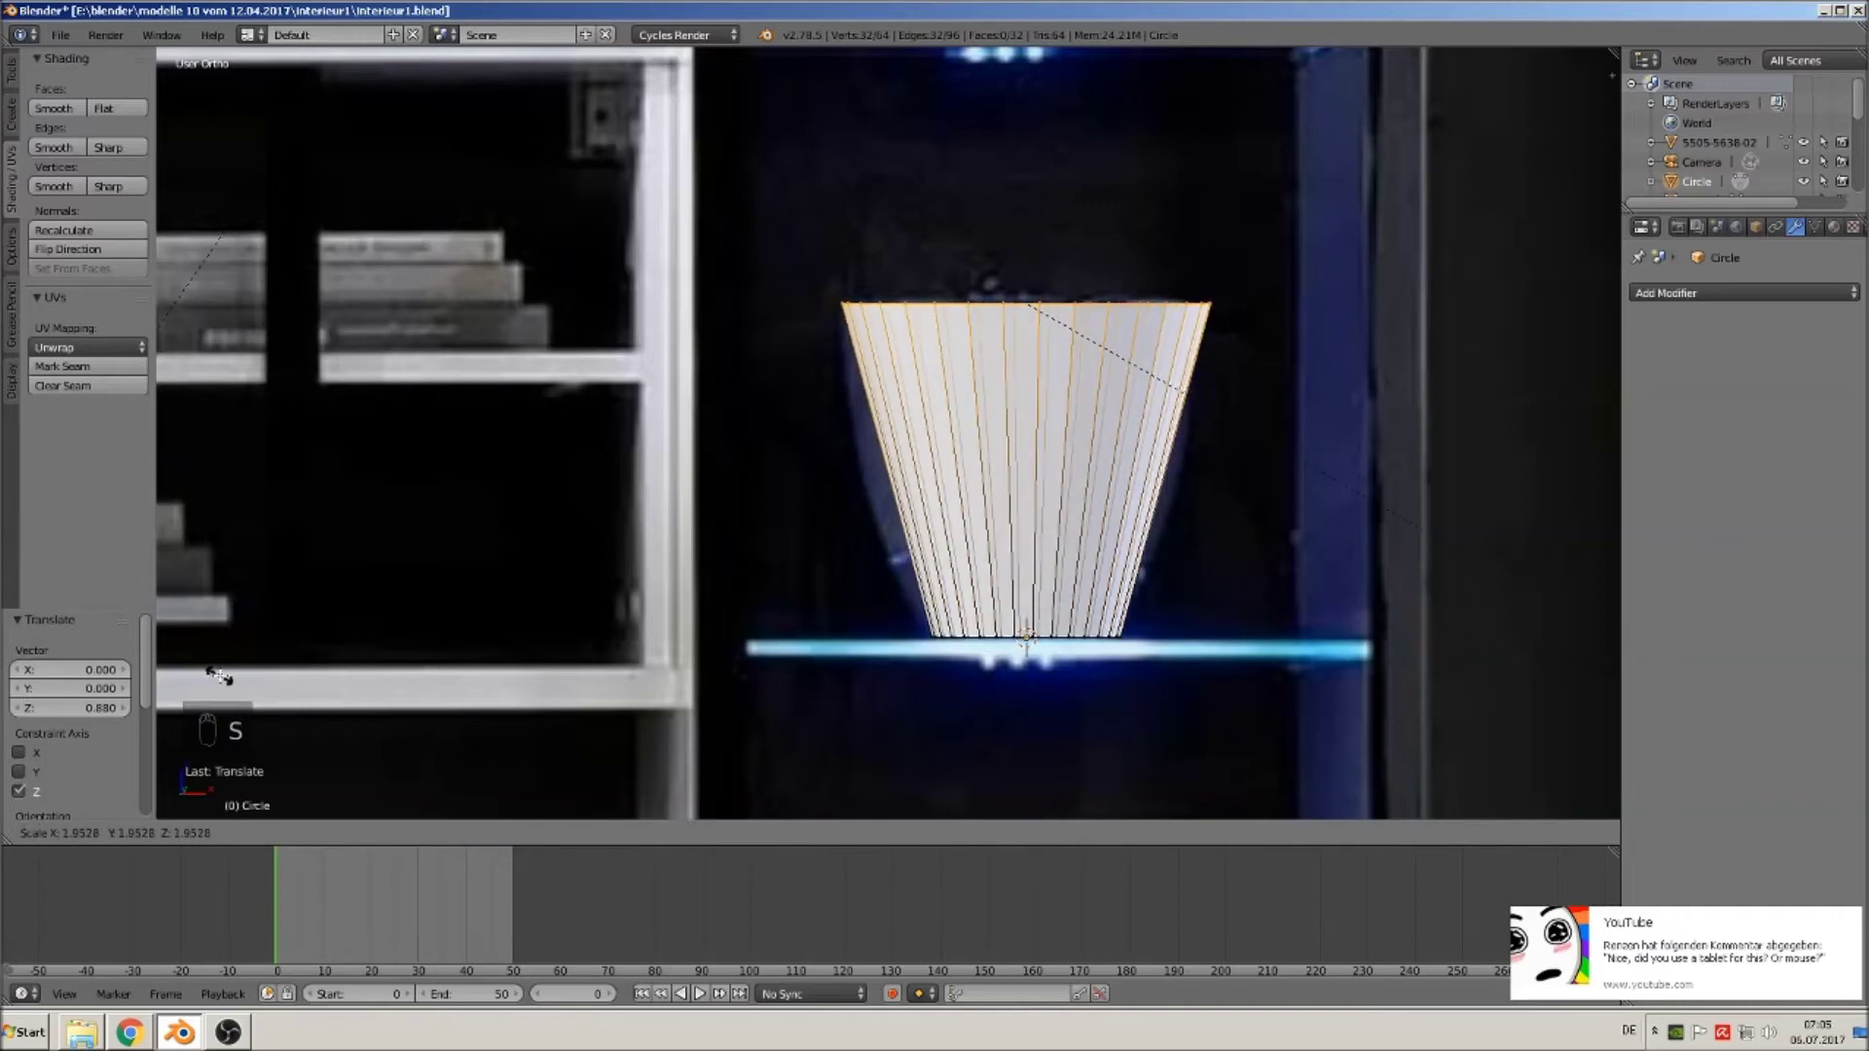
pyautogui.click(229, 668)
# Cut a centred edge loop around the bowl's wall and widen it to about 1.204.
pyautogui.hotkey('ctrl', 'r')
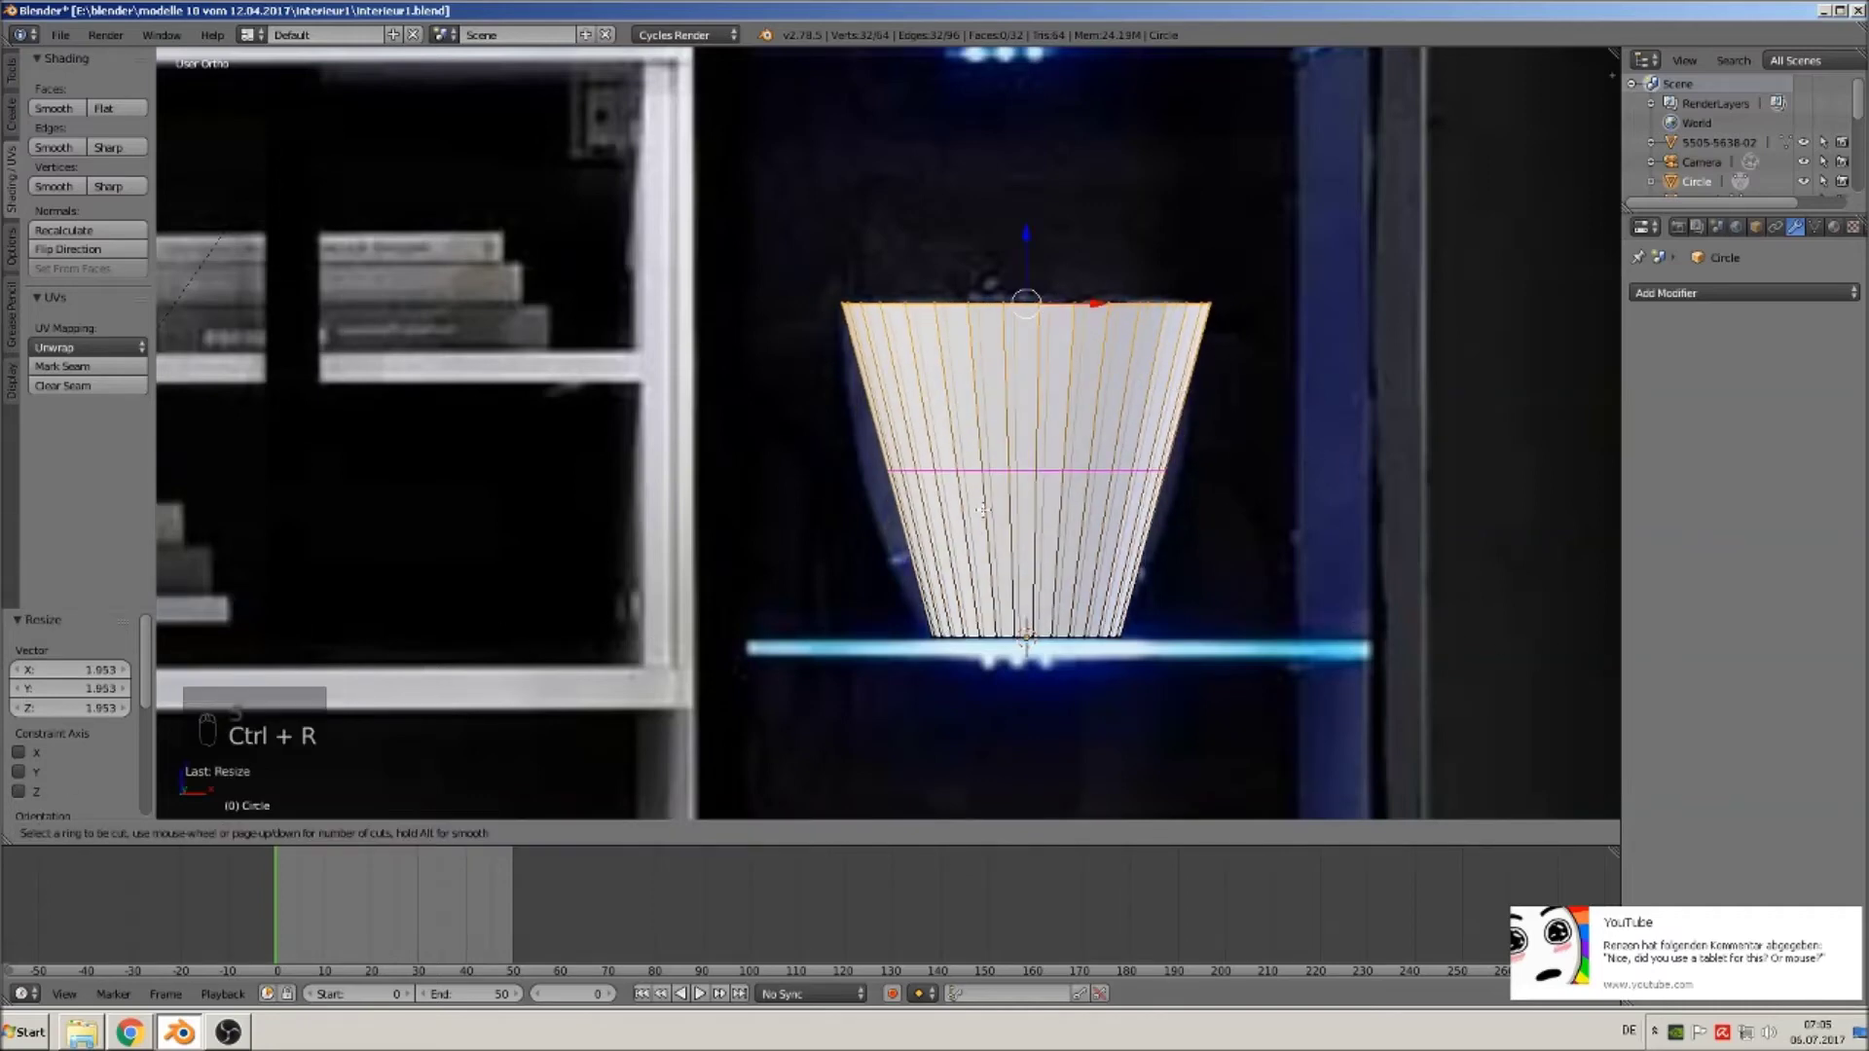
pyautogui.click(983, 508)
pyautogui.rightClick(1071, 535)
pyautogui.press('s')
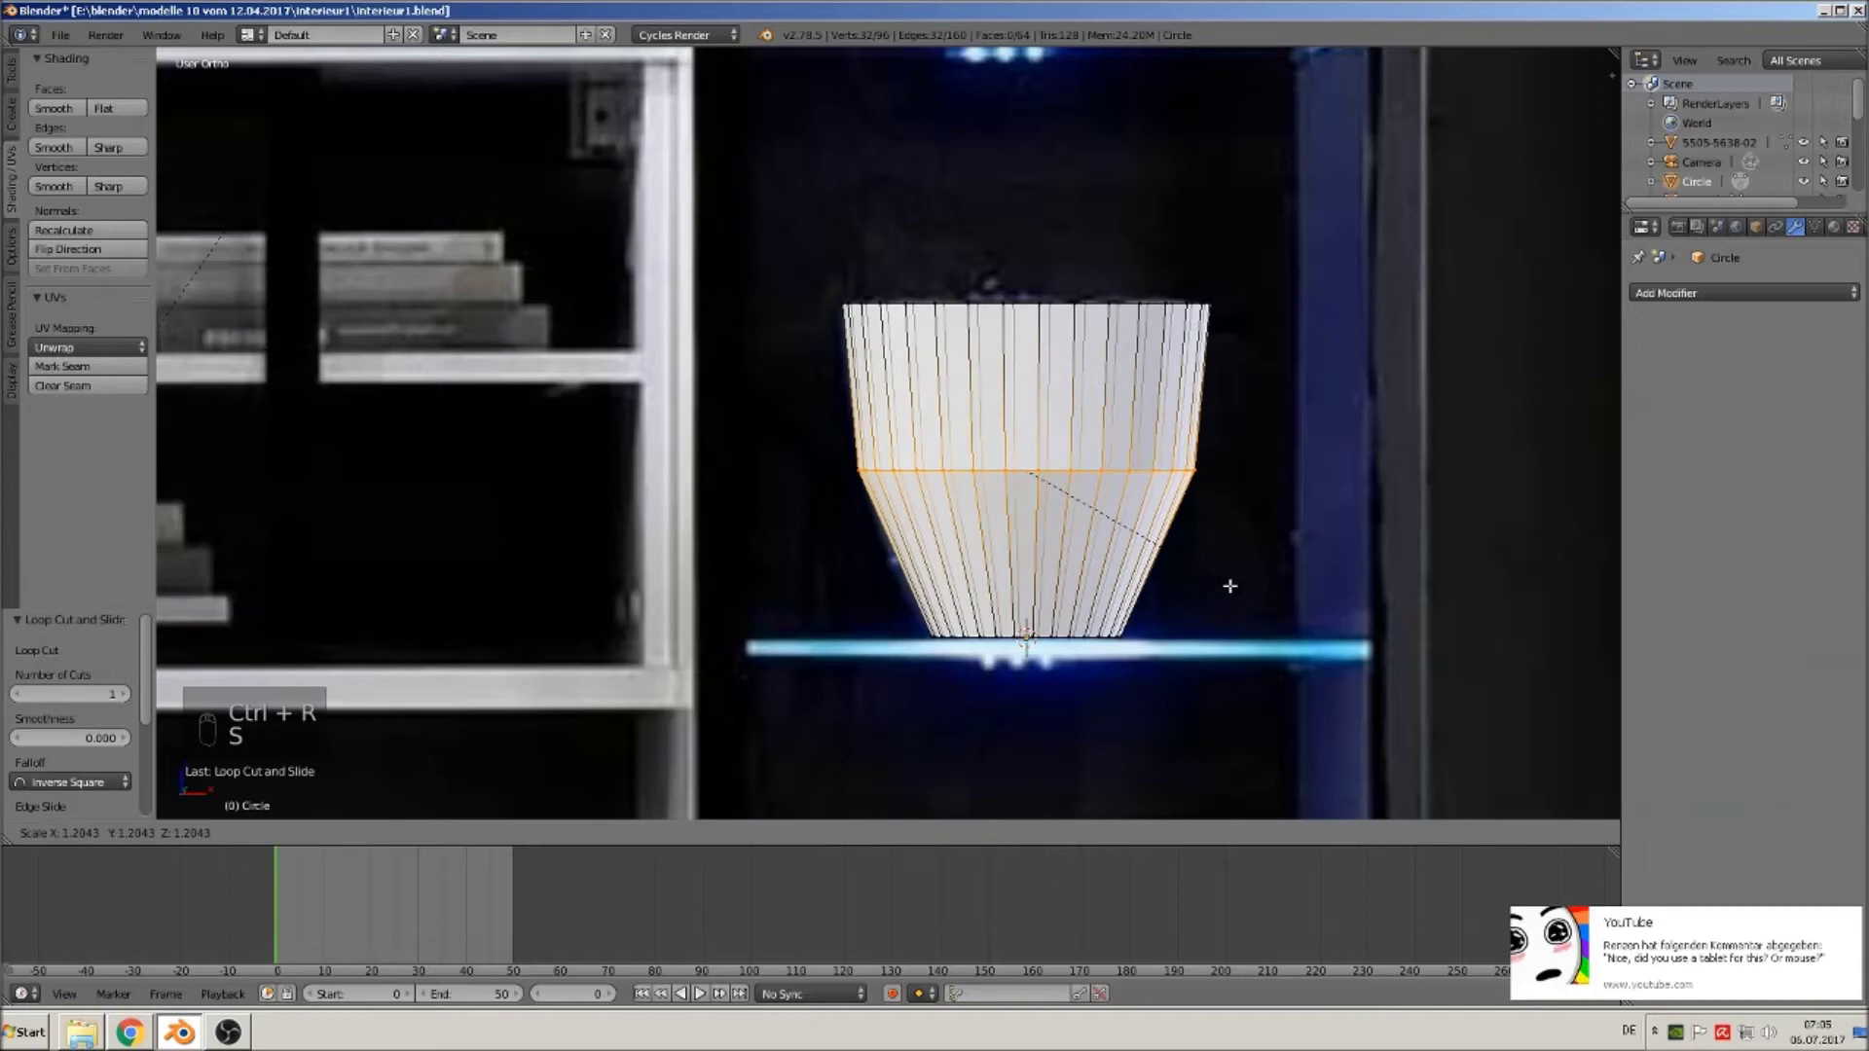
pyautogui.click(1222, 584)
# Bevel the middle loop broadly with 4 segments to round the bowl's wall, and return to Object Mode.
pyautogui.hotkey('ctrl', 'b')
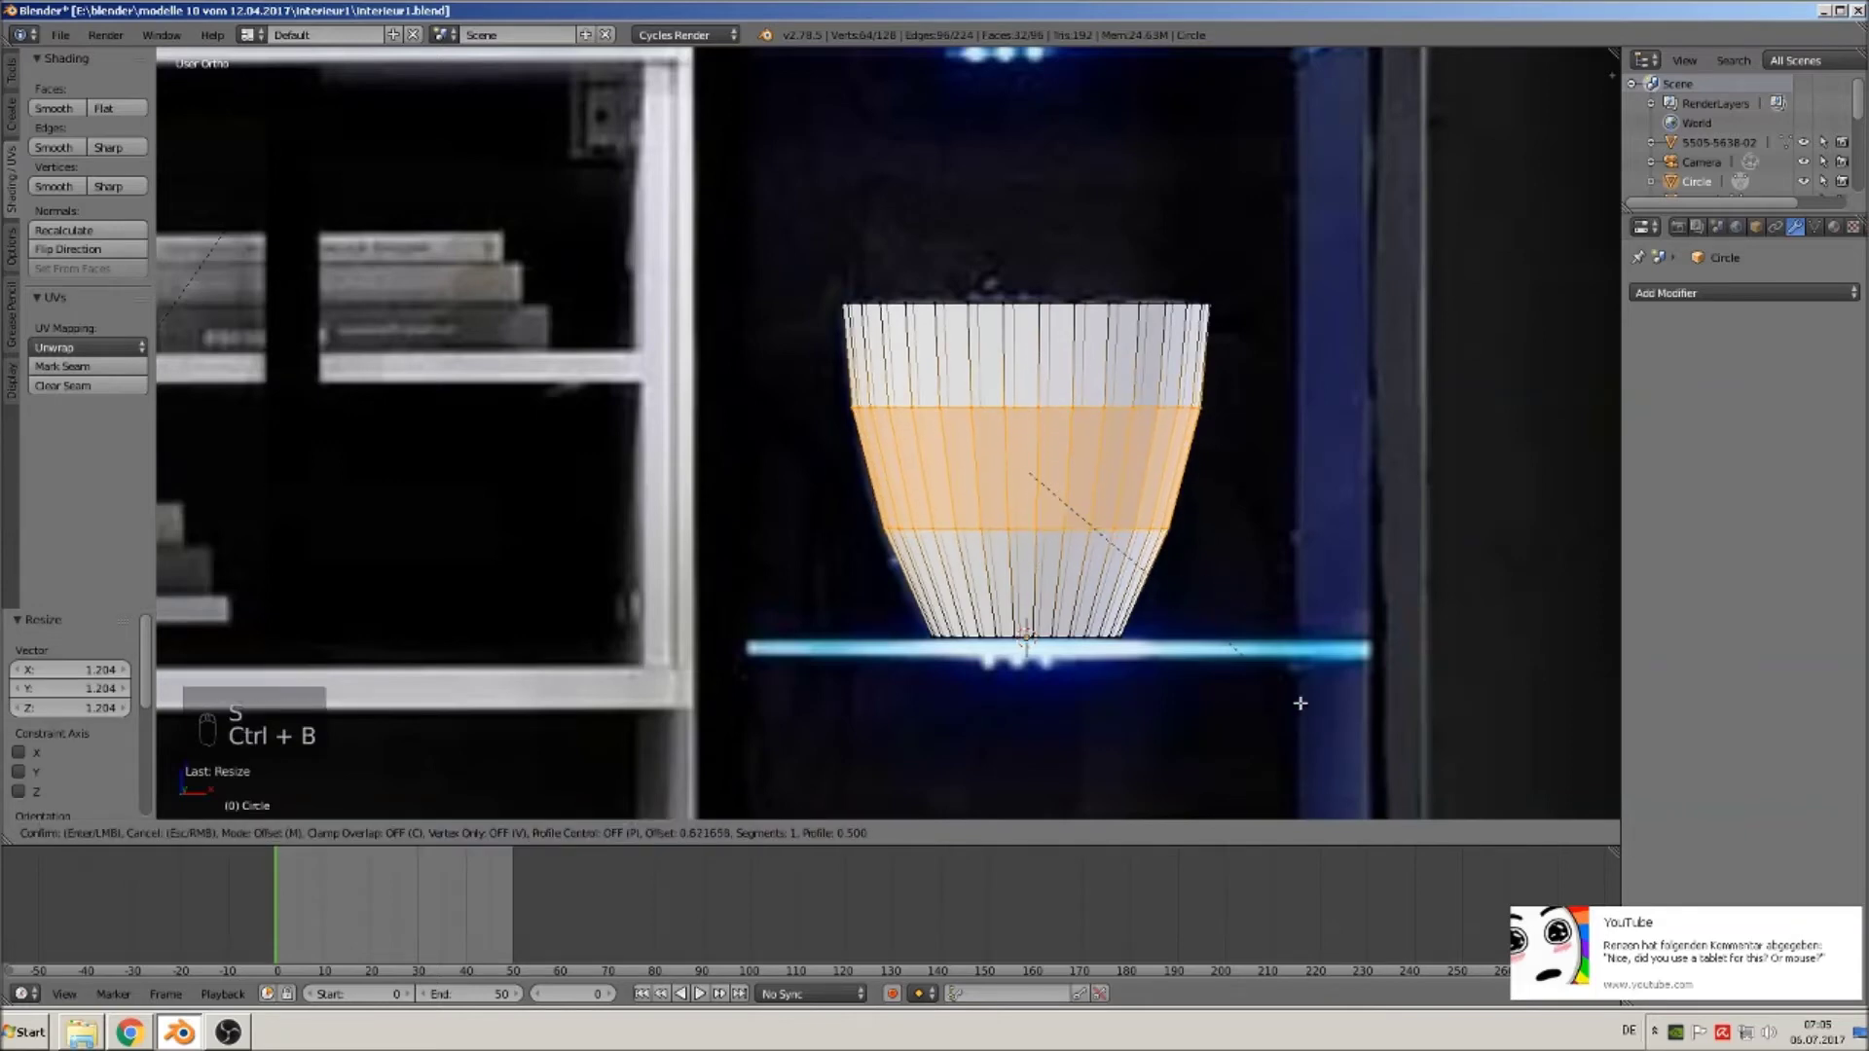
pyautogui.scroll(3, 1538, 109)
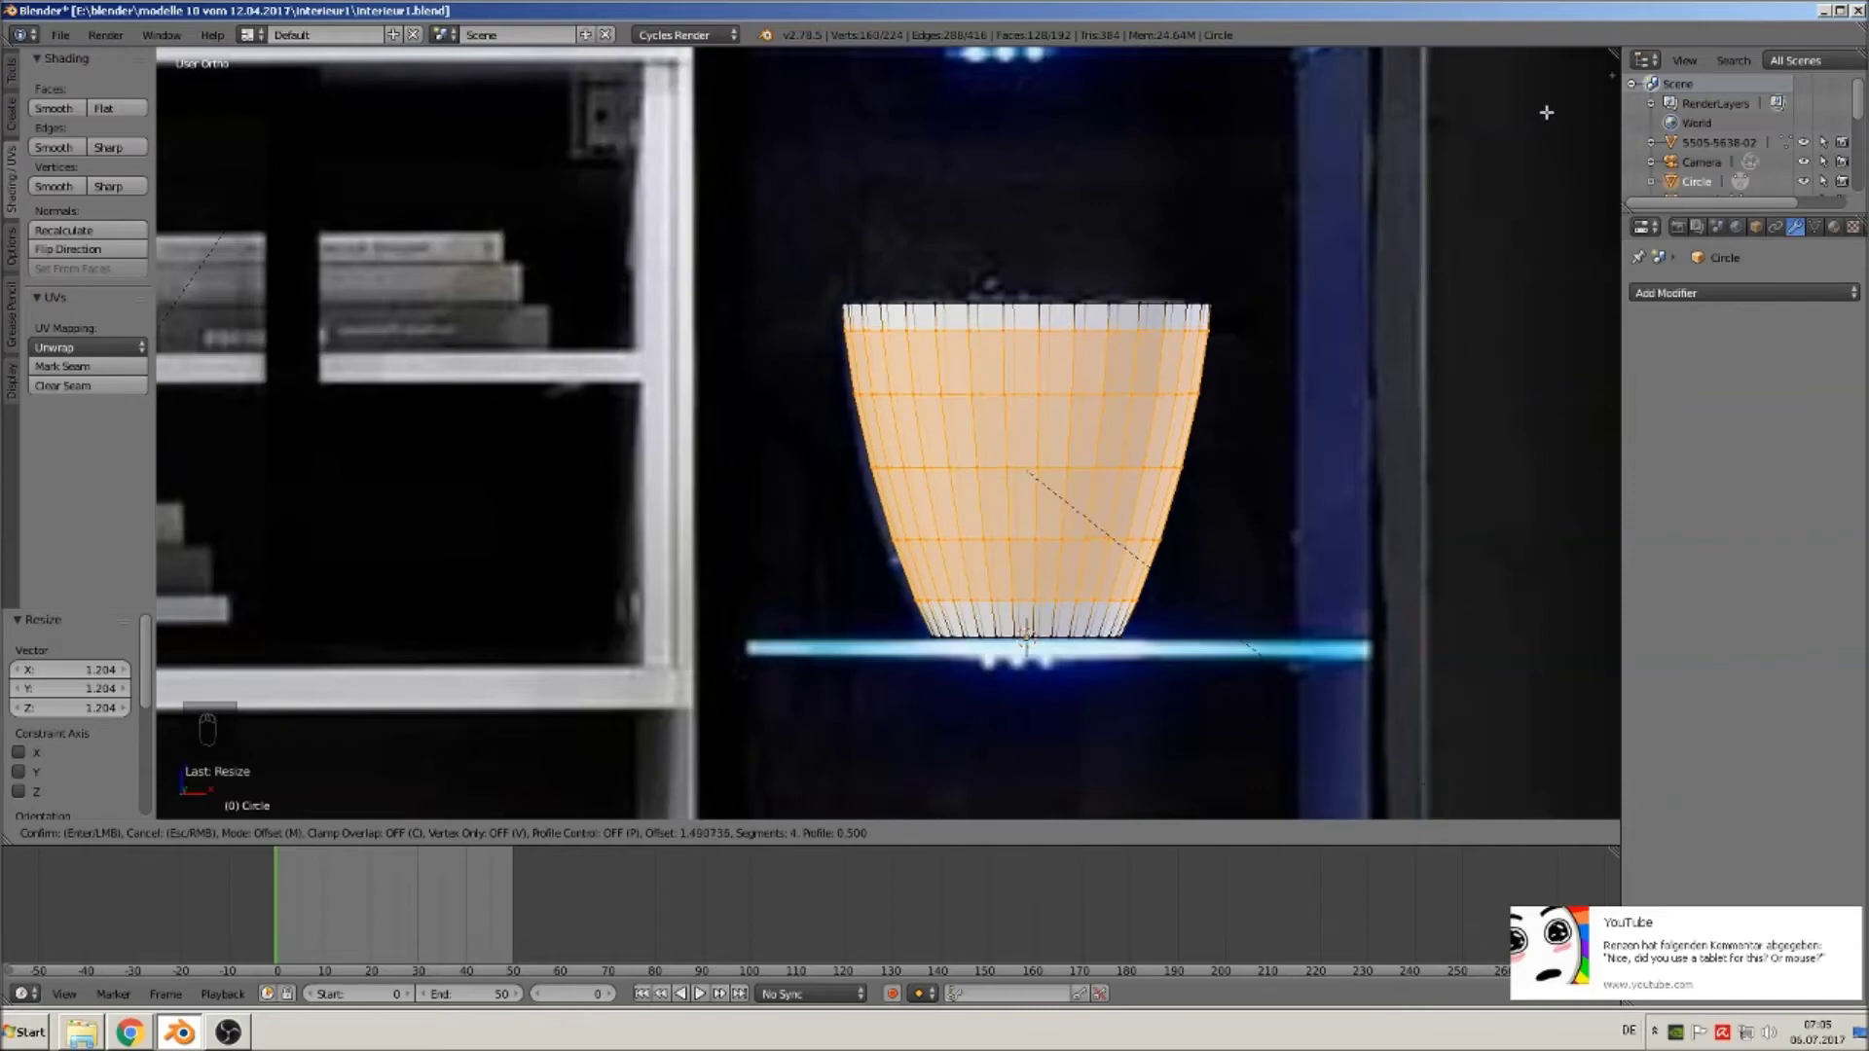
pyautogui.click(1546, 113)
pyautogui.press('a')
pyautogui.press('Tab')
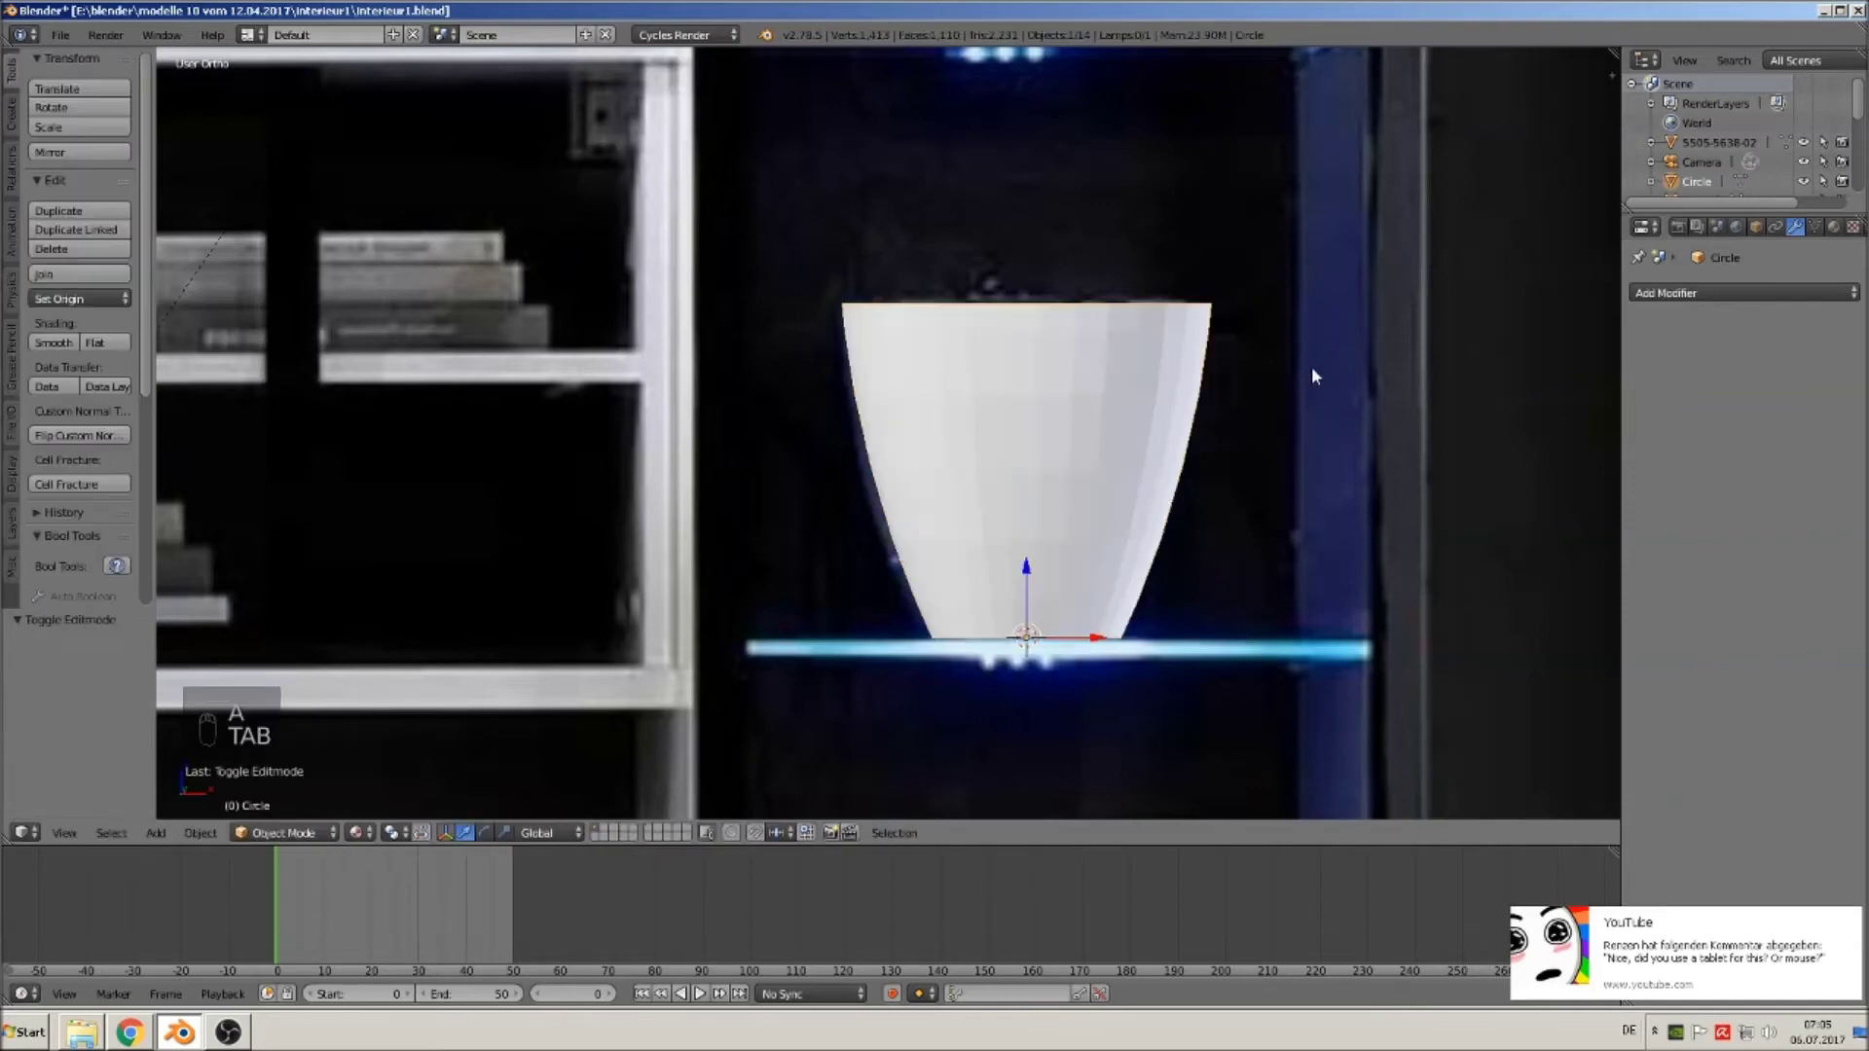
# Move the bowl about 1.02 along negative X, beside the reference bowl, and give it smooth shading.
pyautogui.scroll(-3, 1312, 366)
pyautogui.moveTo(1054, 548); pyautogui.dragTo(834, 525)
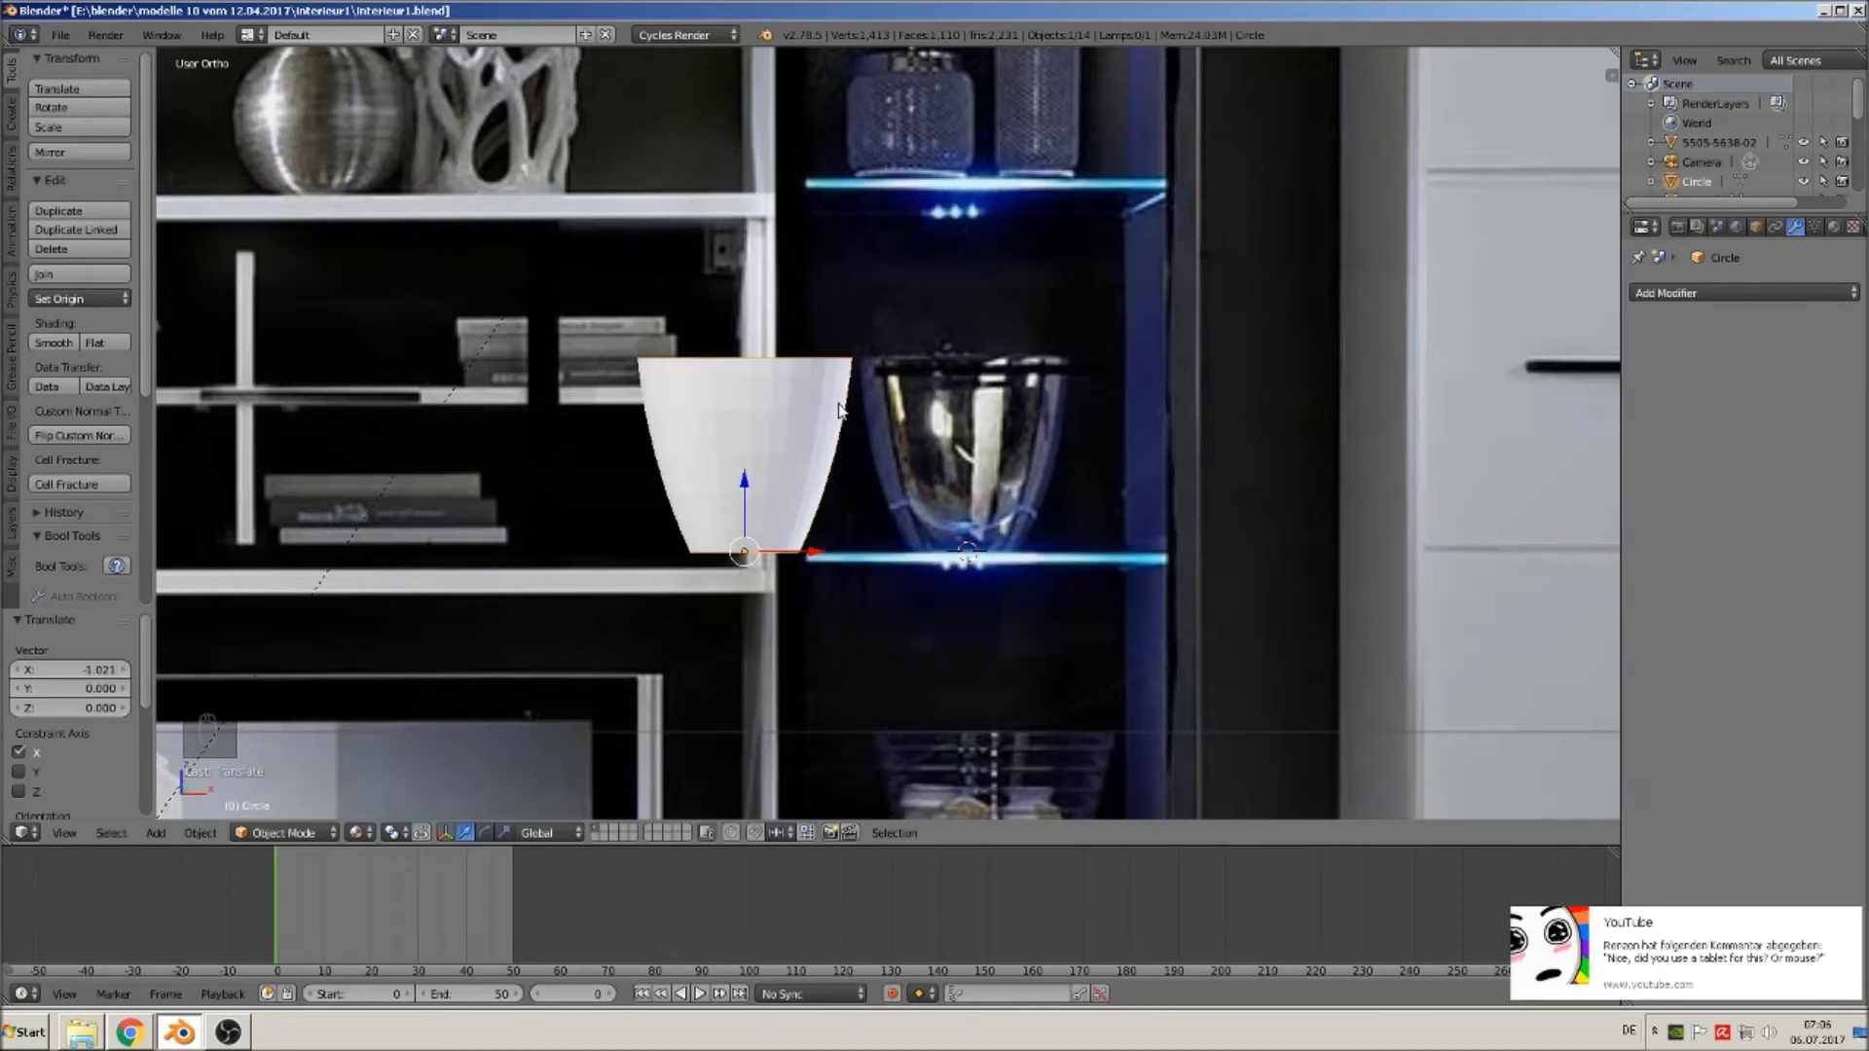
pyautogui.scroll(1, 781, 429)
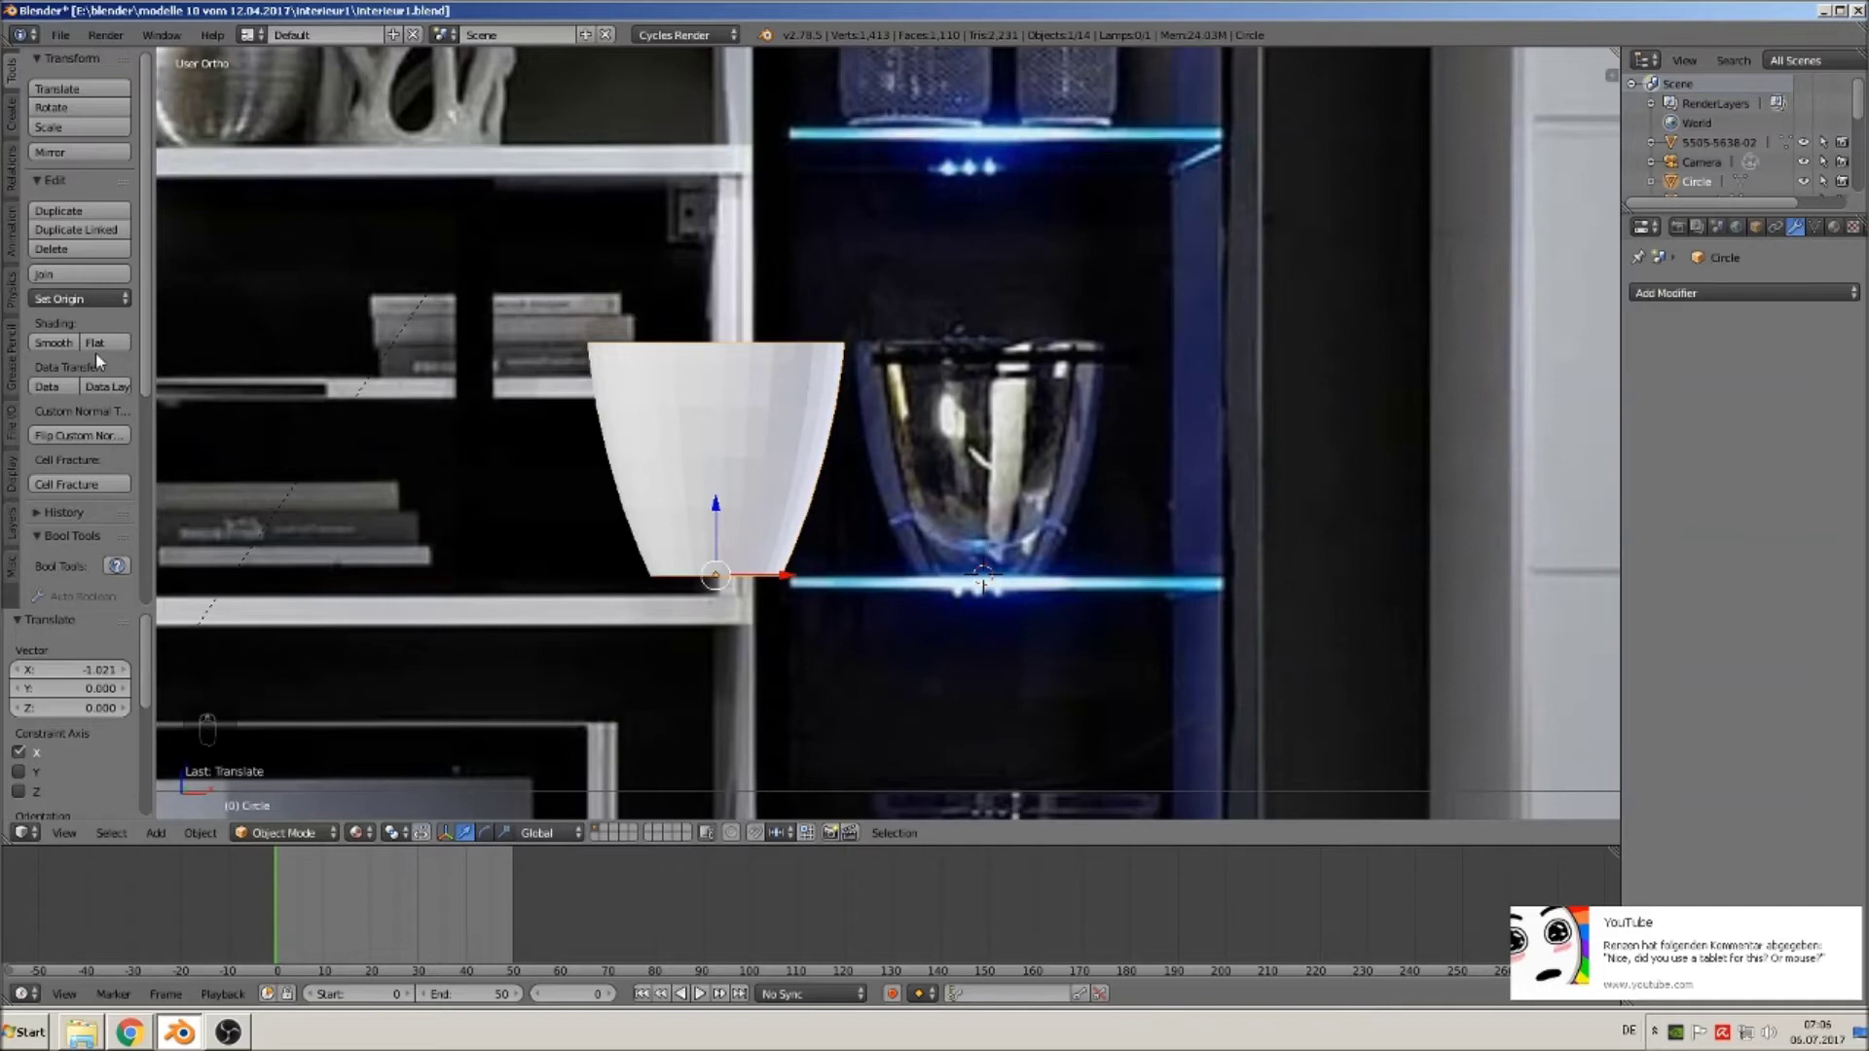
pyautogui.click(66, 343)
pyautogui.scroll(2, 526, 399)
# In the front view, cut an extra edge loop below the bowl's rim and raise it about 0.046 along Z.
pyautogui.press('Tab')
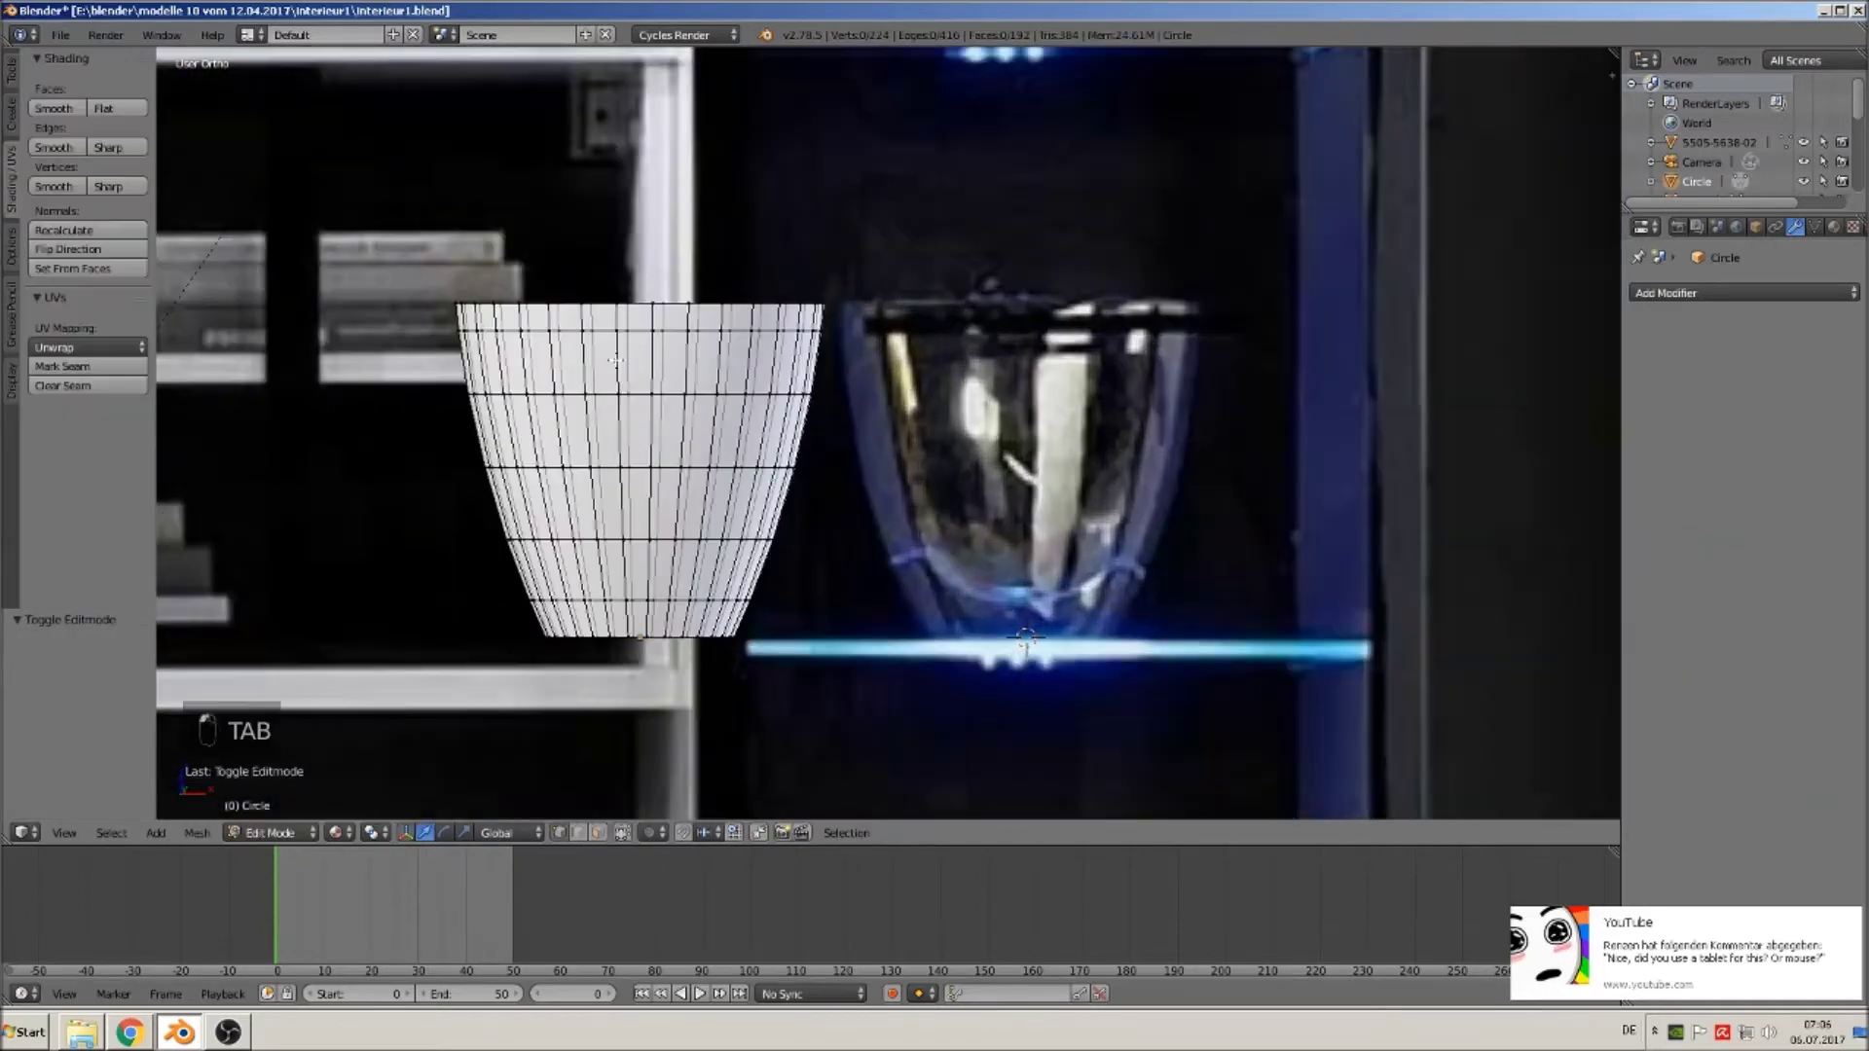
pyautogui.moveTo(611, 356); pyautogui.dragTo(641, 351, button='middle')
pyautogui.press('KP_1')
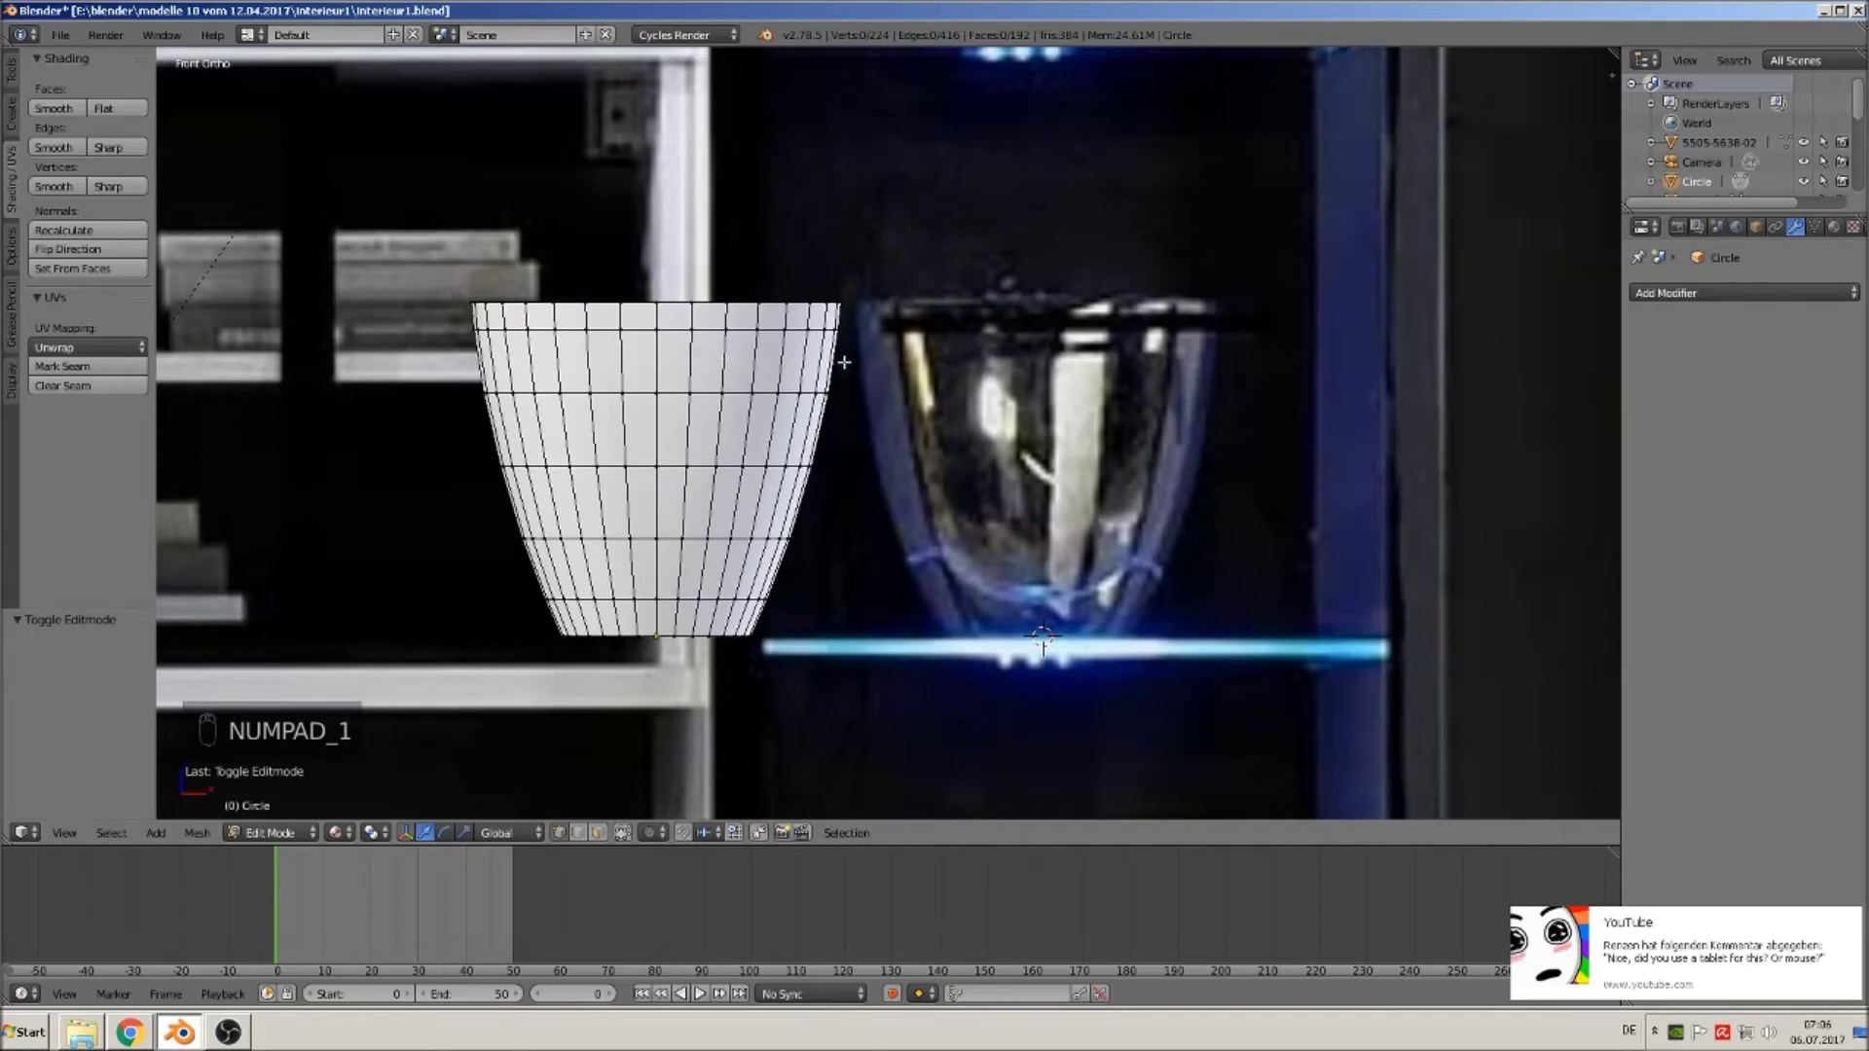
pyautogui.hotkey('ctrl', 'r')
pyautogui.click(757, 343)
pyautogui.rightClick(756, 342)
pyautogui.moveTo(655, 310); pyautogui.dragTo(658, 298)
# Scale the new loop below the rim to about 1.013 to even out the bowl's outline.
pyautogui.scroll(2, 661, 370)
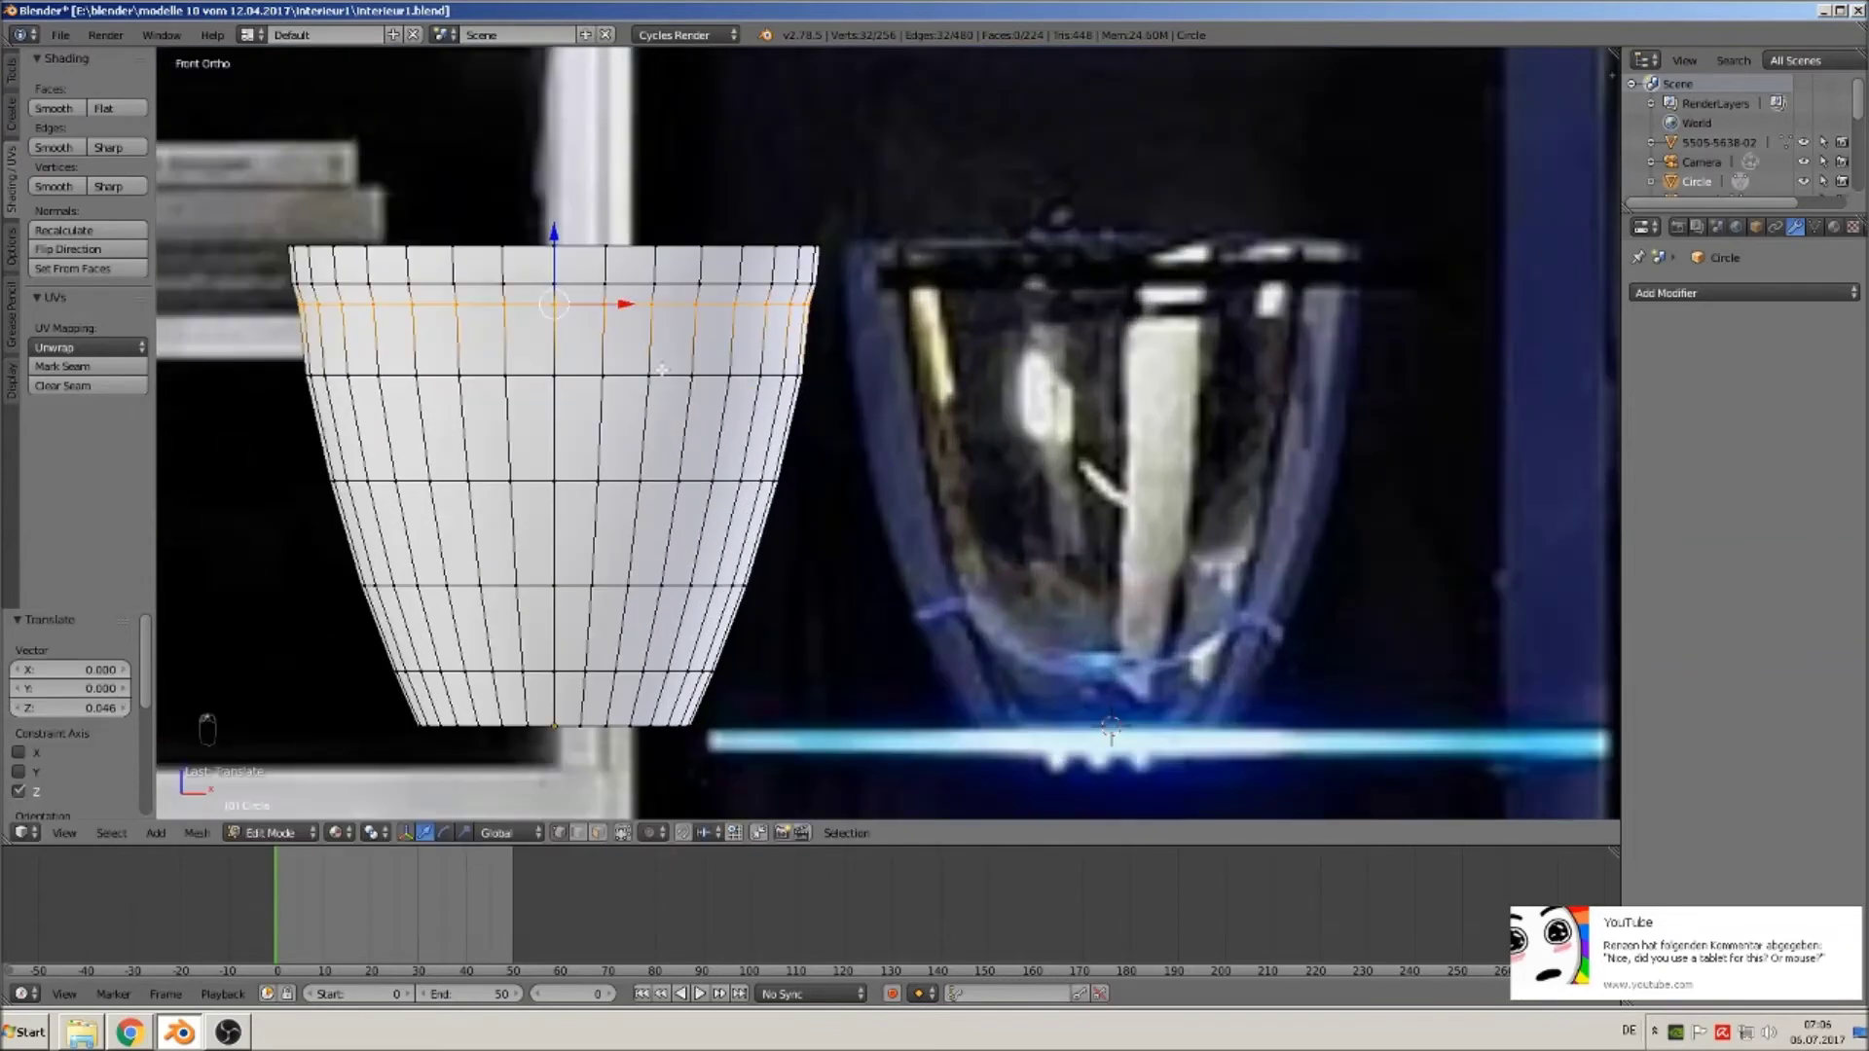
pyautogui.keyDown('shift'); pyautogui.moveTo(701, 371); pyautogui.dragTo(820, 437, button='middle'); pyautogui.keyUp('shift')
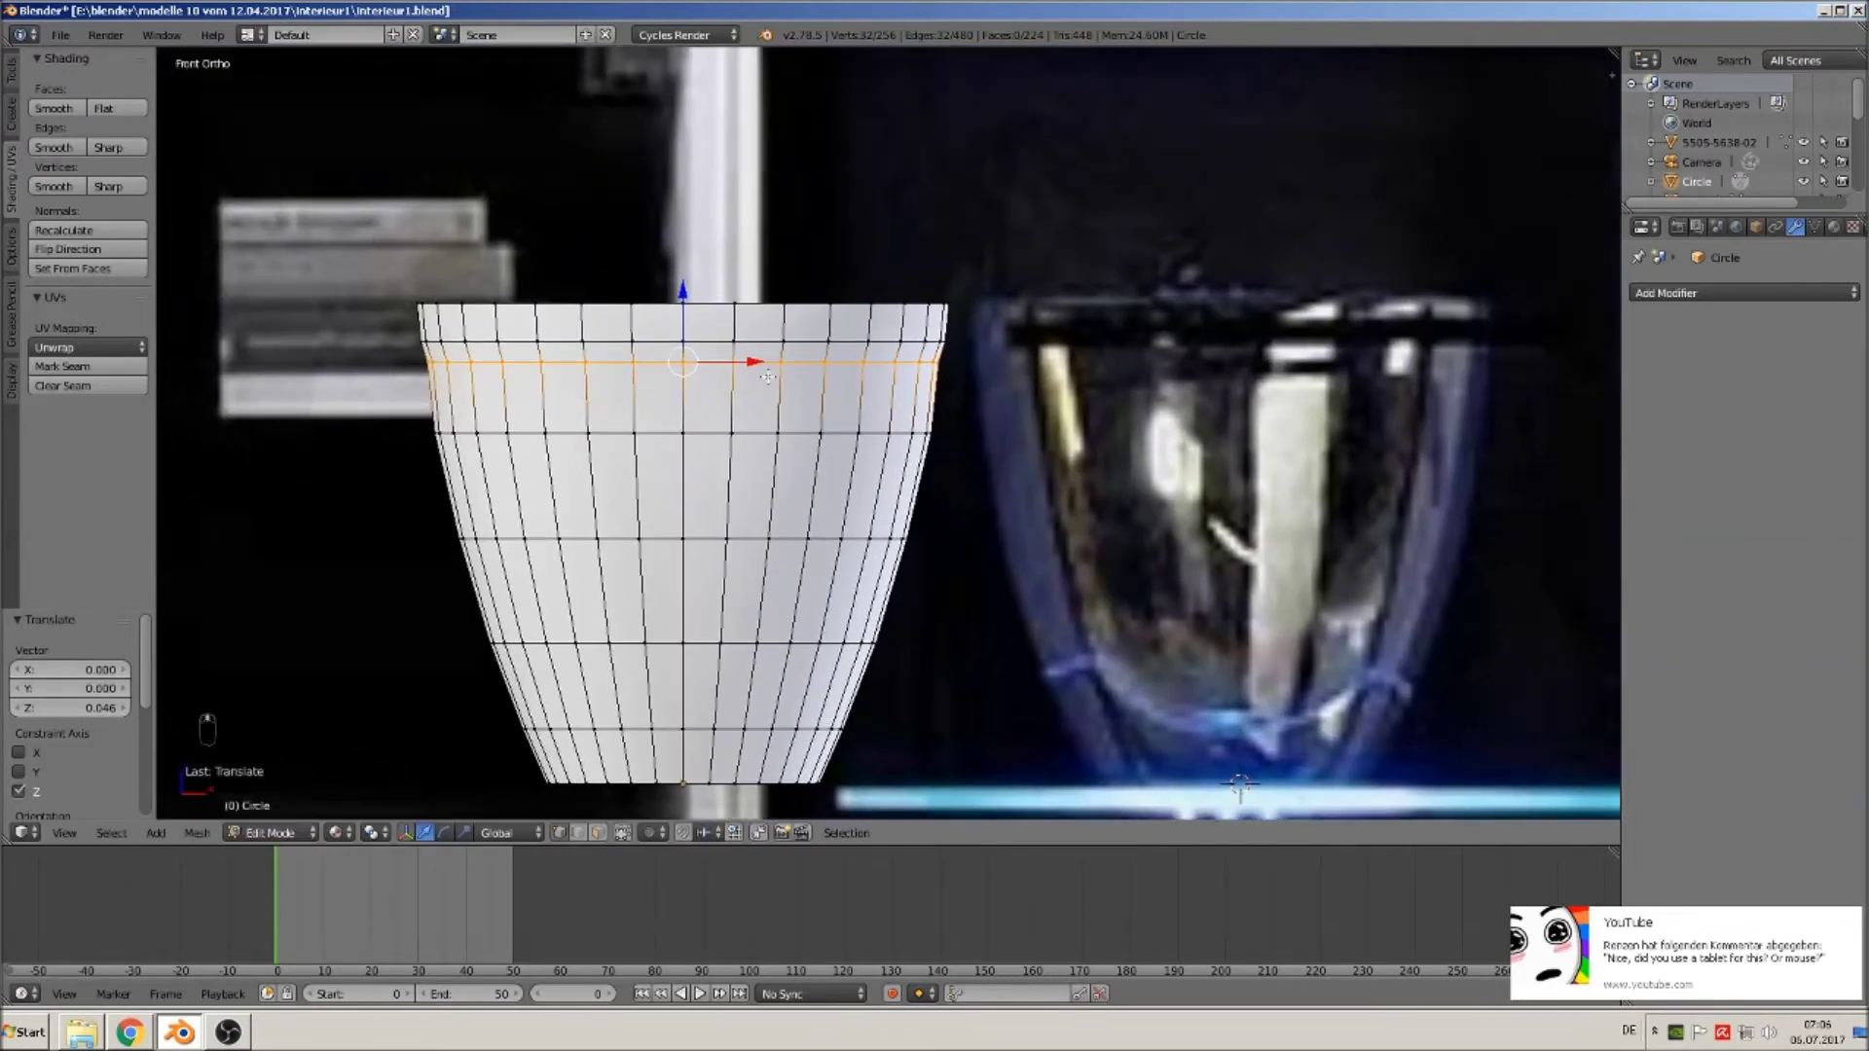
pyautogui.press('s')
pyautogui.click(980, 458)
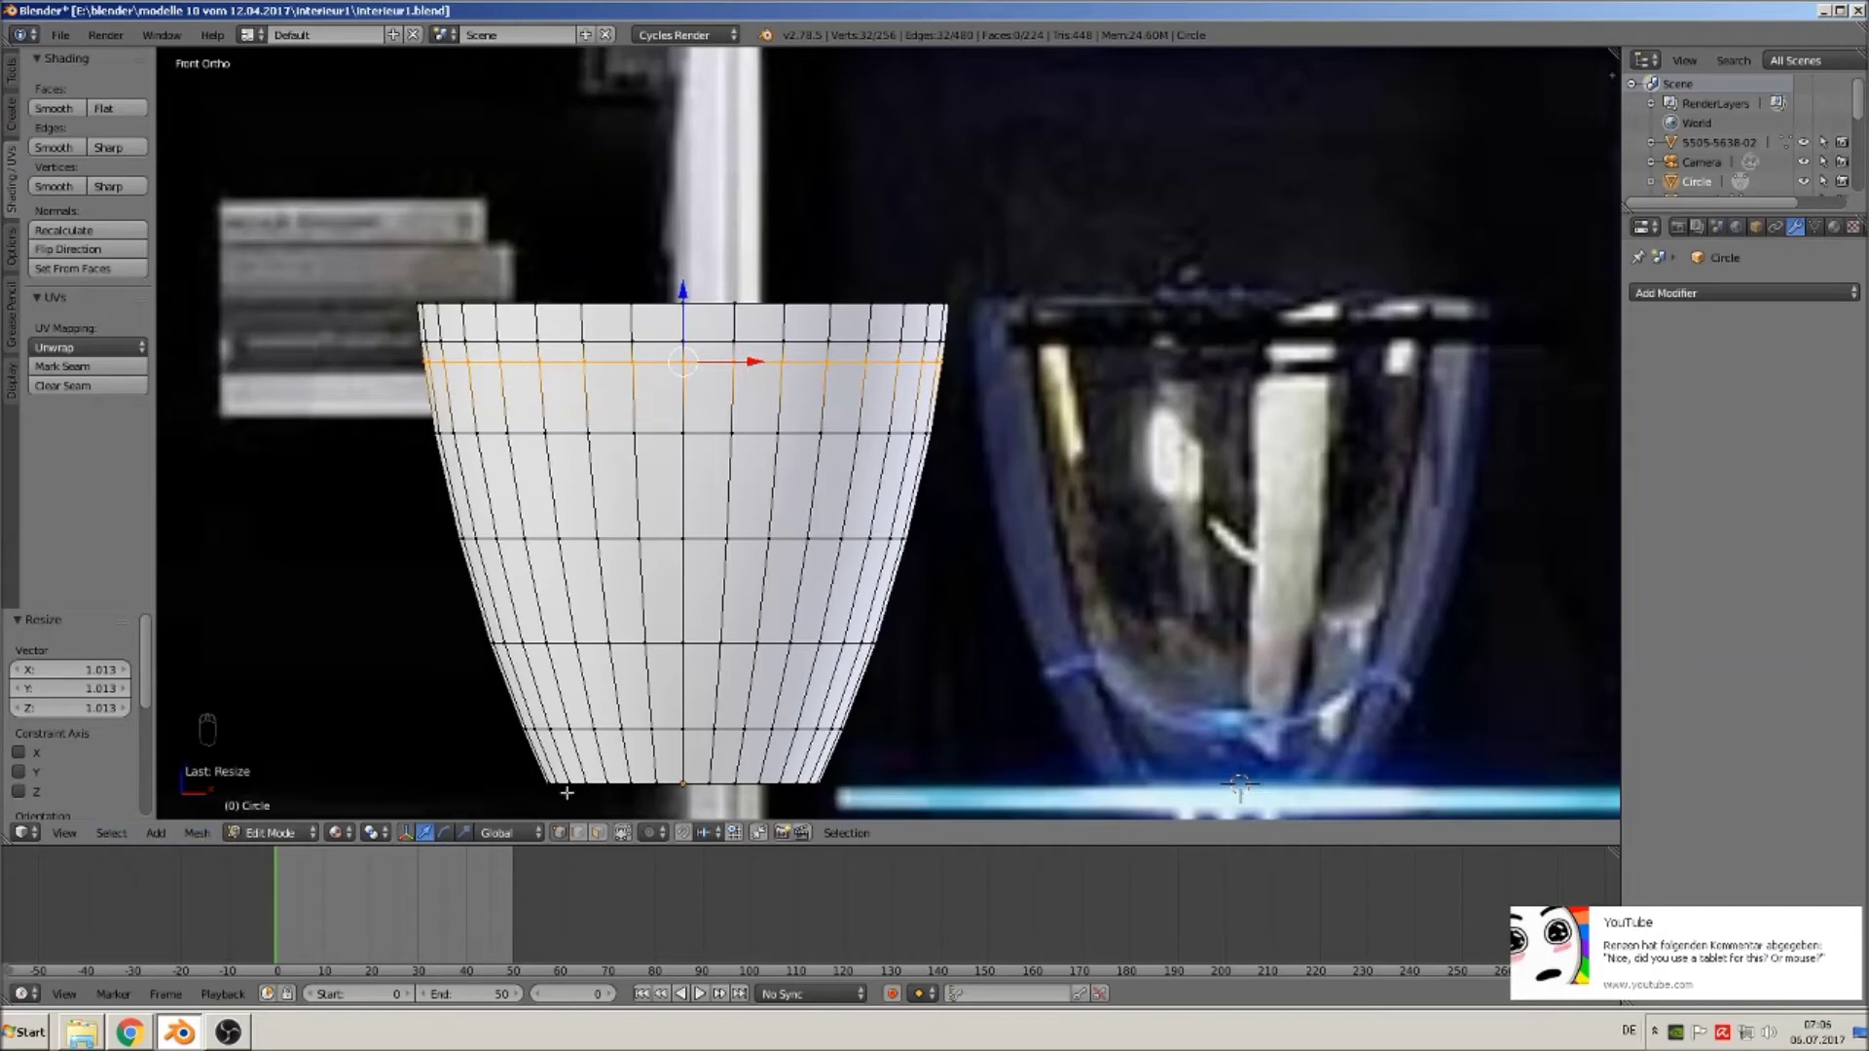
# Using edge selection, delete the short vertical edges between the two loops below the rim on the bowl's positive X half.
pyautogui.click(587, 837)
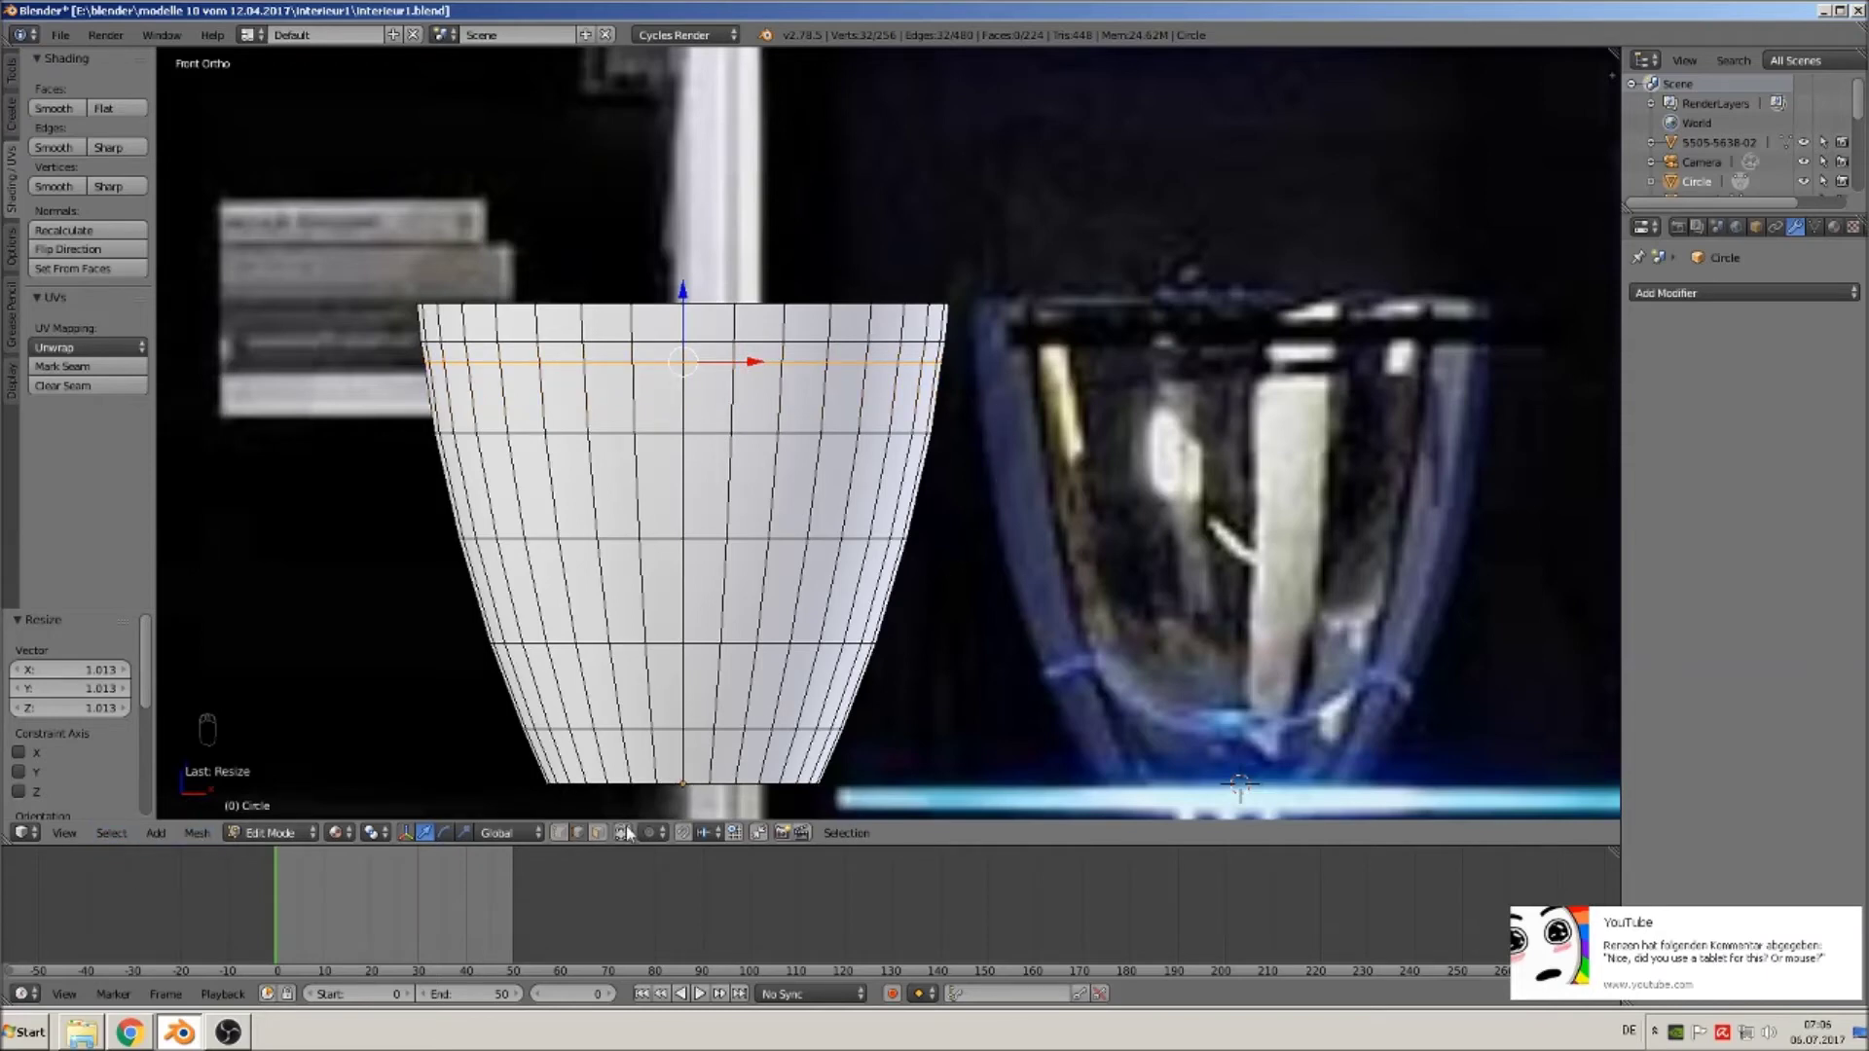
pyautogui.press('a')
pyautogui.press('b')
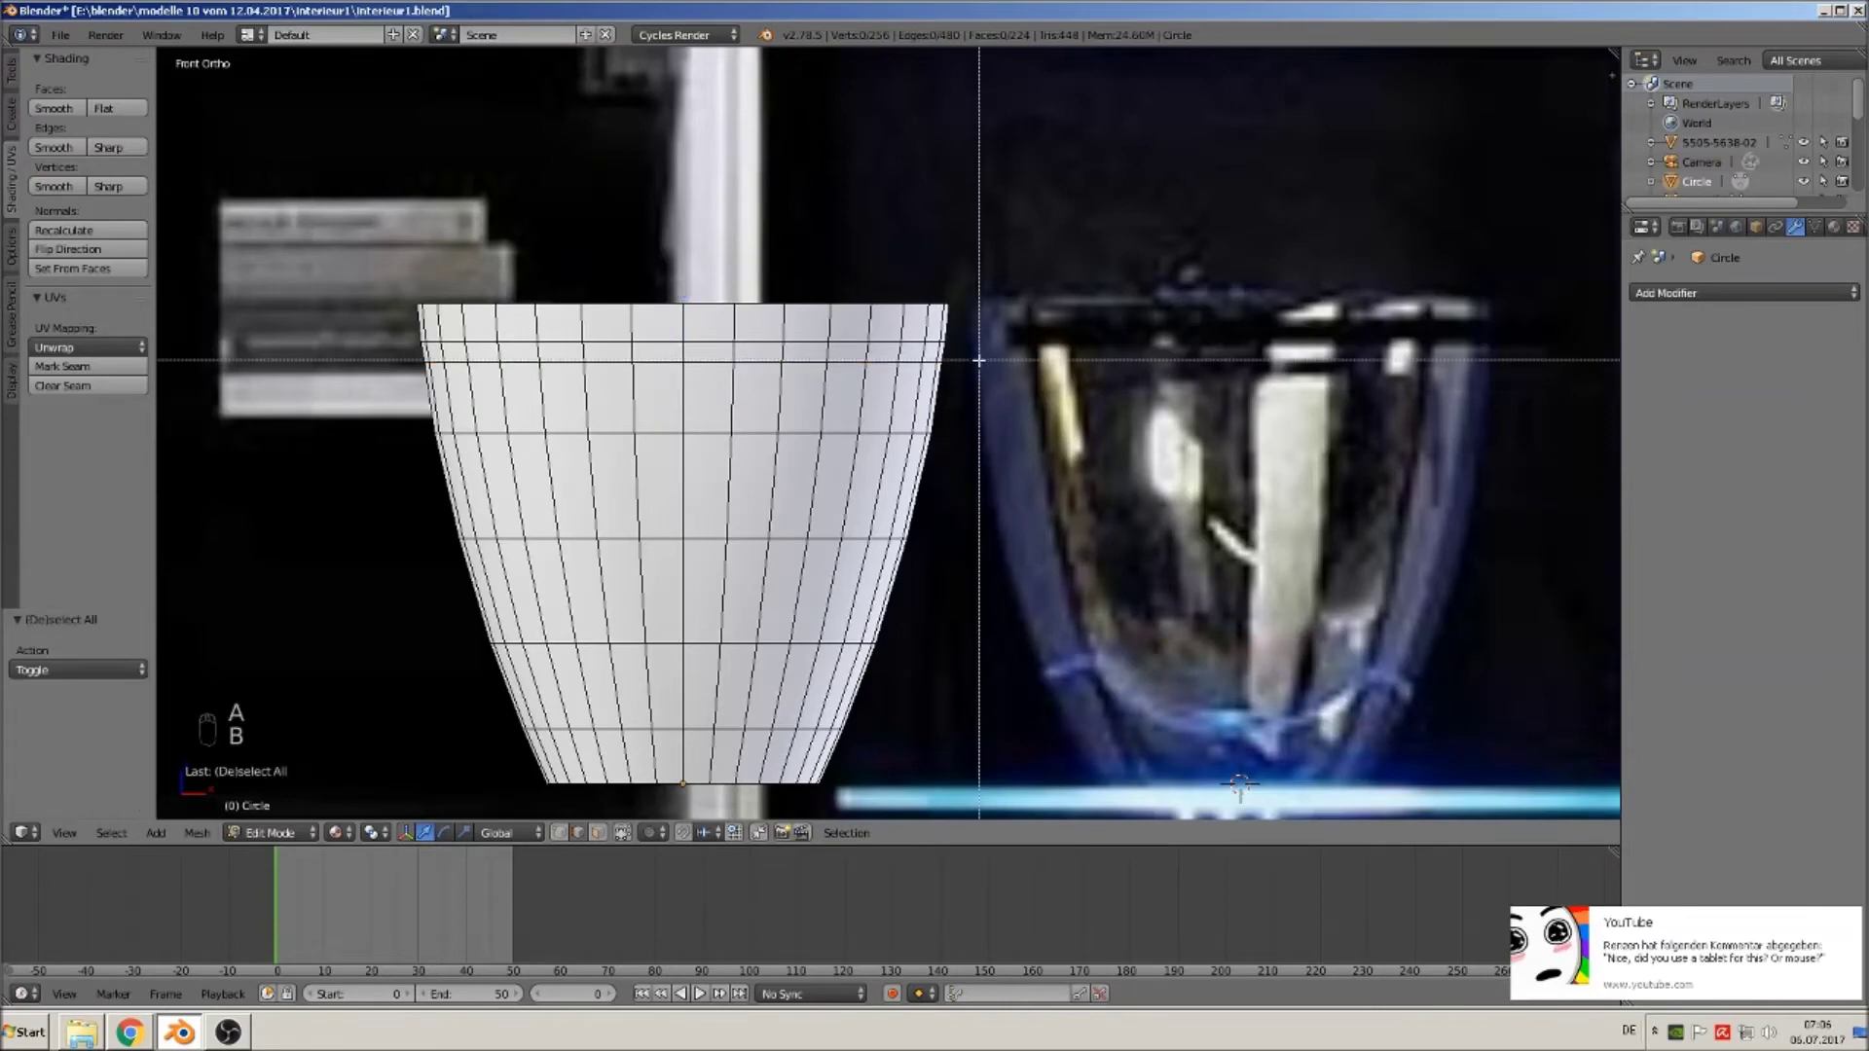
pyautogui.moveTo(978, 356); pyautogui.dragTo(667, 348)
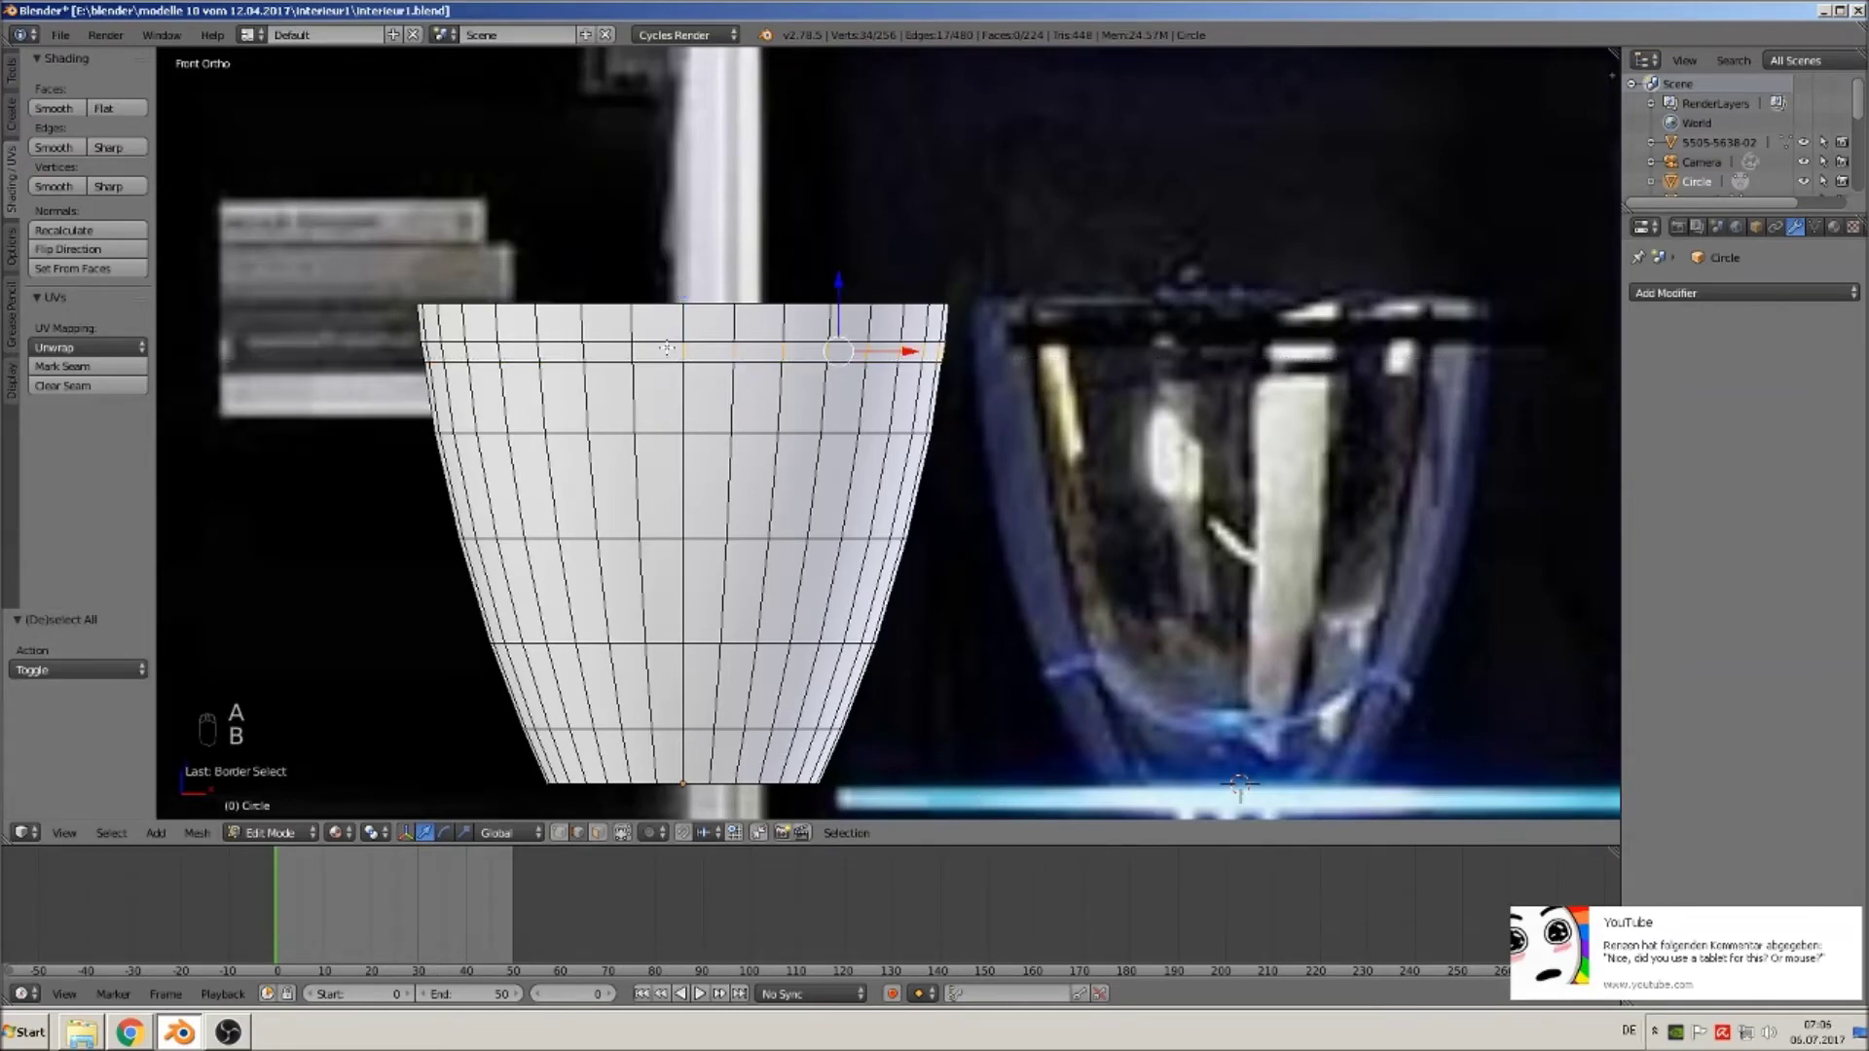
pyautogui.press('x')
pyautogui.click(681, 381)
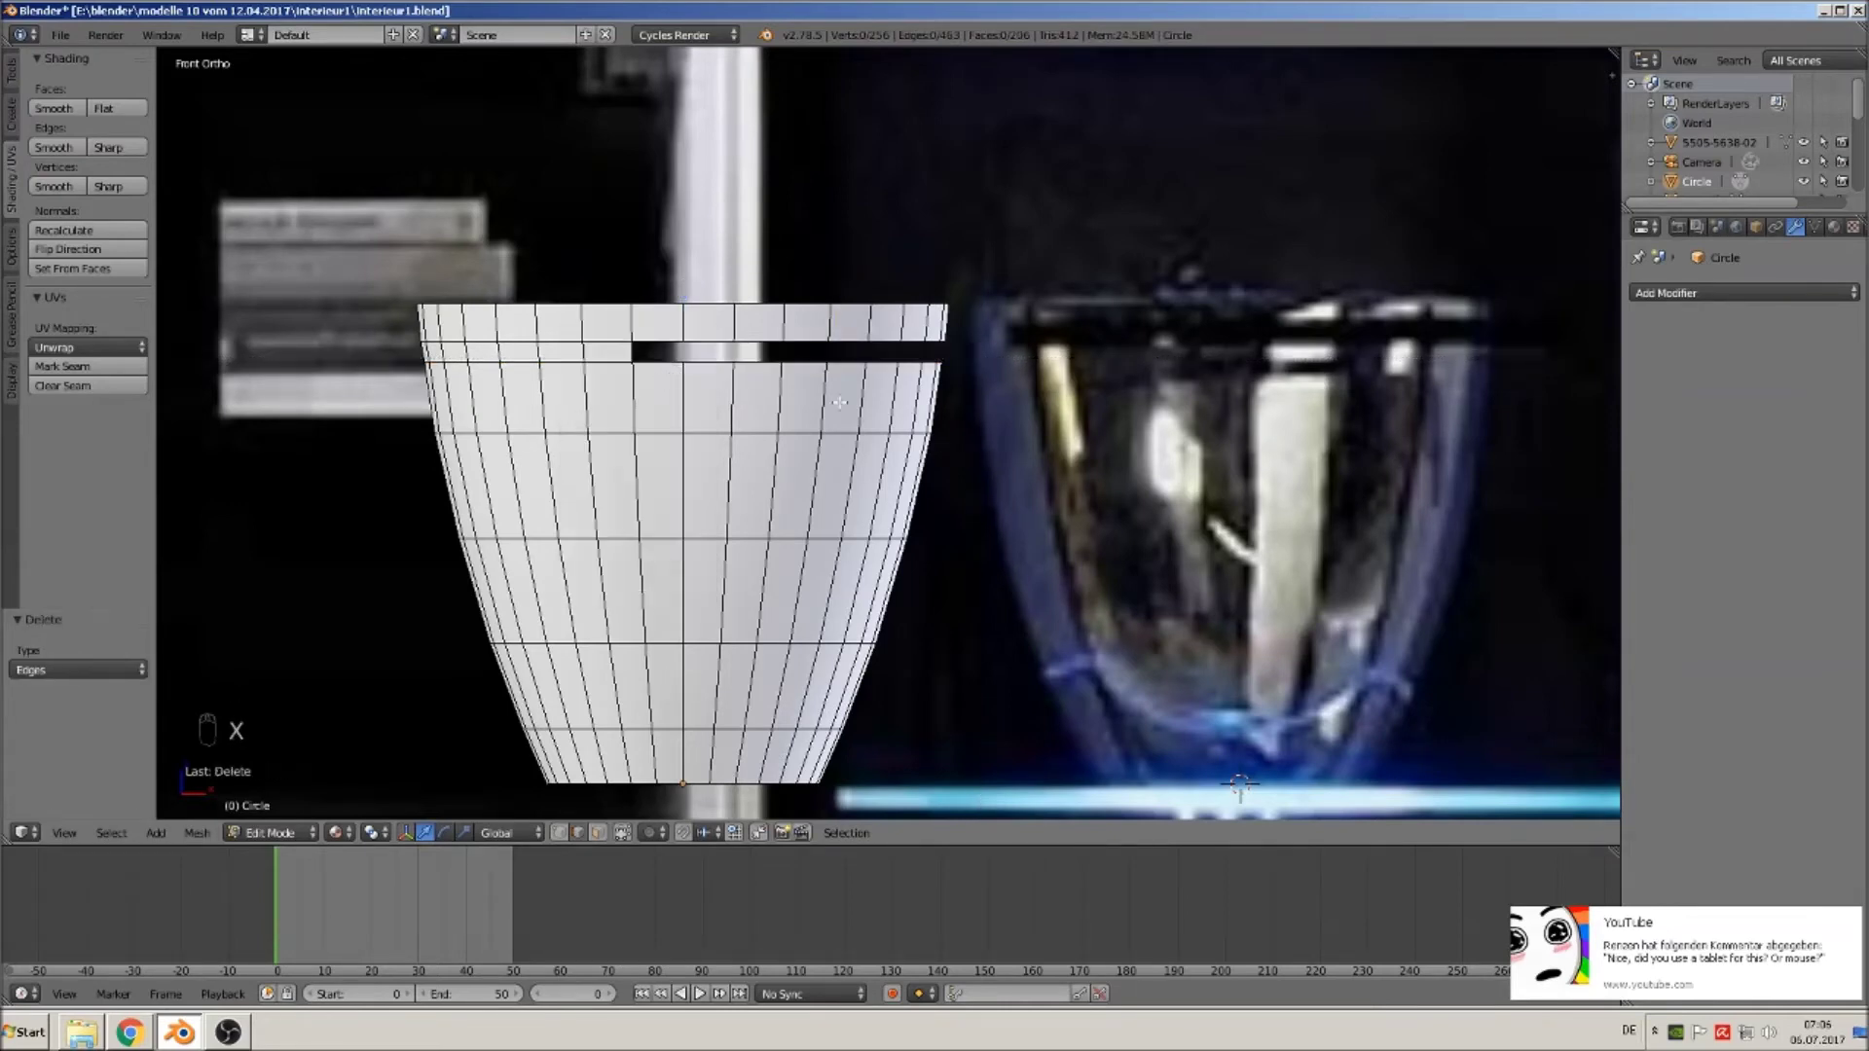
# Leave Edit Mode and move the bowl about 1.528 along negative Y, away from the photo.
pyautogui.moveTo(677, 379); pyautogui.dragTo(894, 562, button='middle')
pyautogui.press('Tab')
pyautogui.scroll(-4, 876, 563)
pyautogui.moveTo(826, 570); pyautogui.dragTo(580, 633)
pyautogui.moveTo(680, 633); pyautogui.dragTo(1228, 526, button='middle')
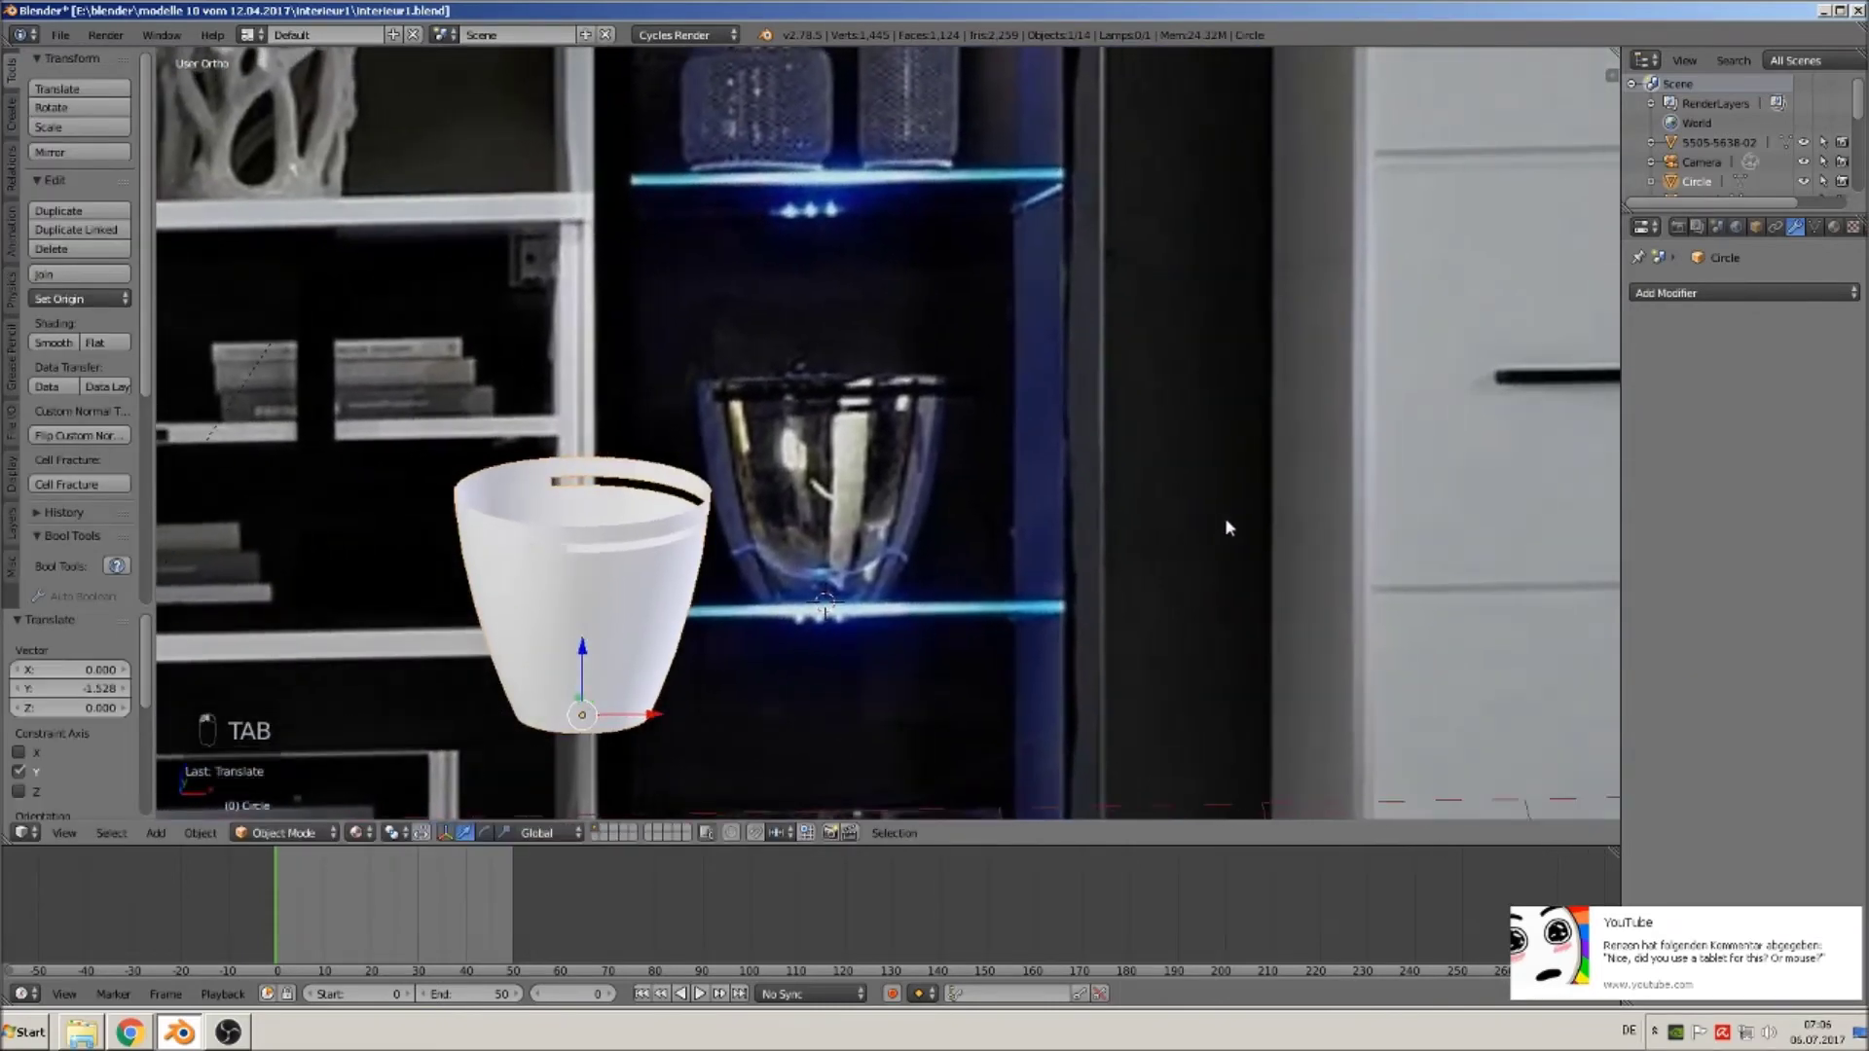
# Add a Solidify modifier to the bowl and set its thickness to 0.0560.
pyautogui.click(1761, 293)
pyautogui.click(1762, 293)
pyautogui.click(1750, 293)
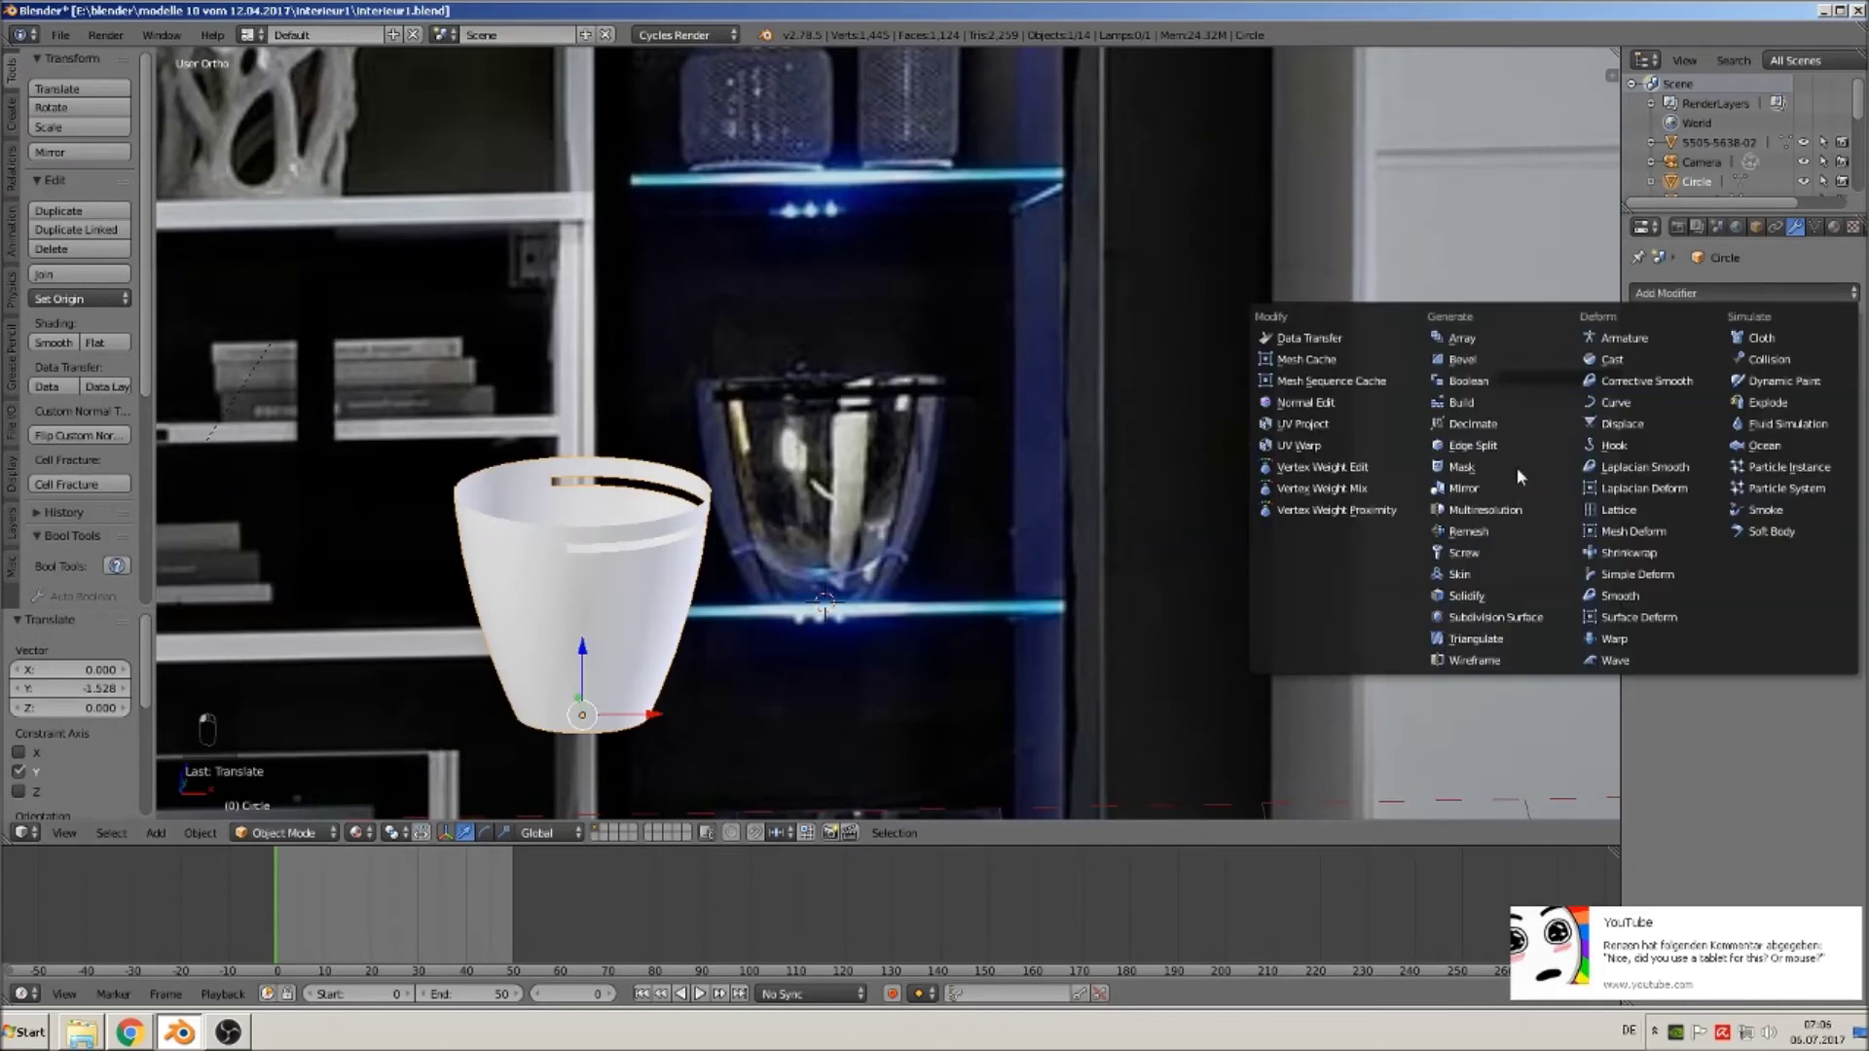
pyautogui.click(1485, 596)
pyautogui.scroll(3, 749, 569)
pyautogui.moveTo(750, 570); pyautogui.dragTo(728, 597, button='middle')
pyautogui.scroll(3, 549, 579)
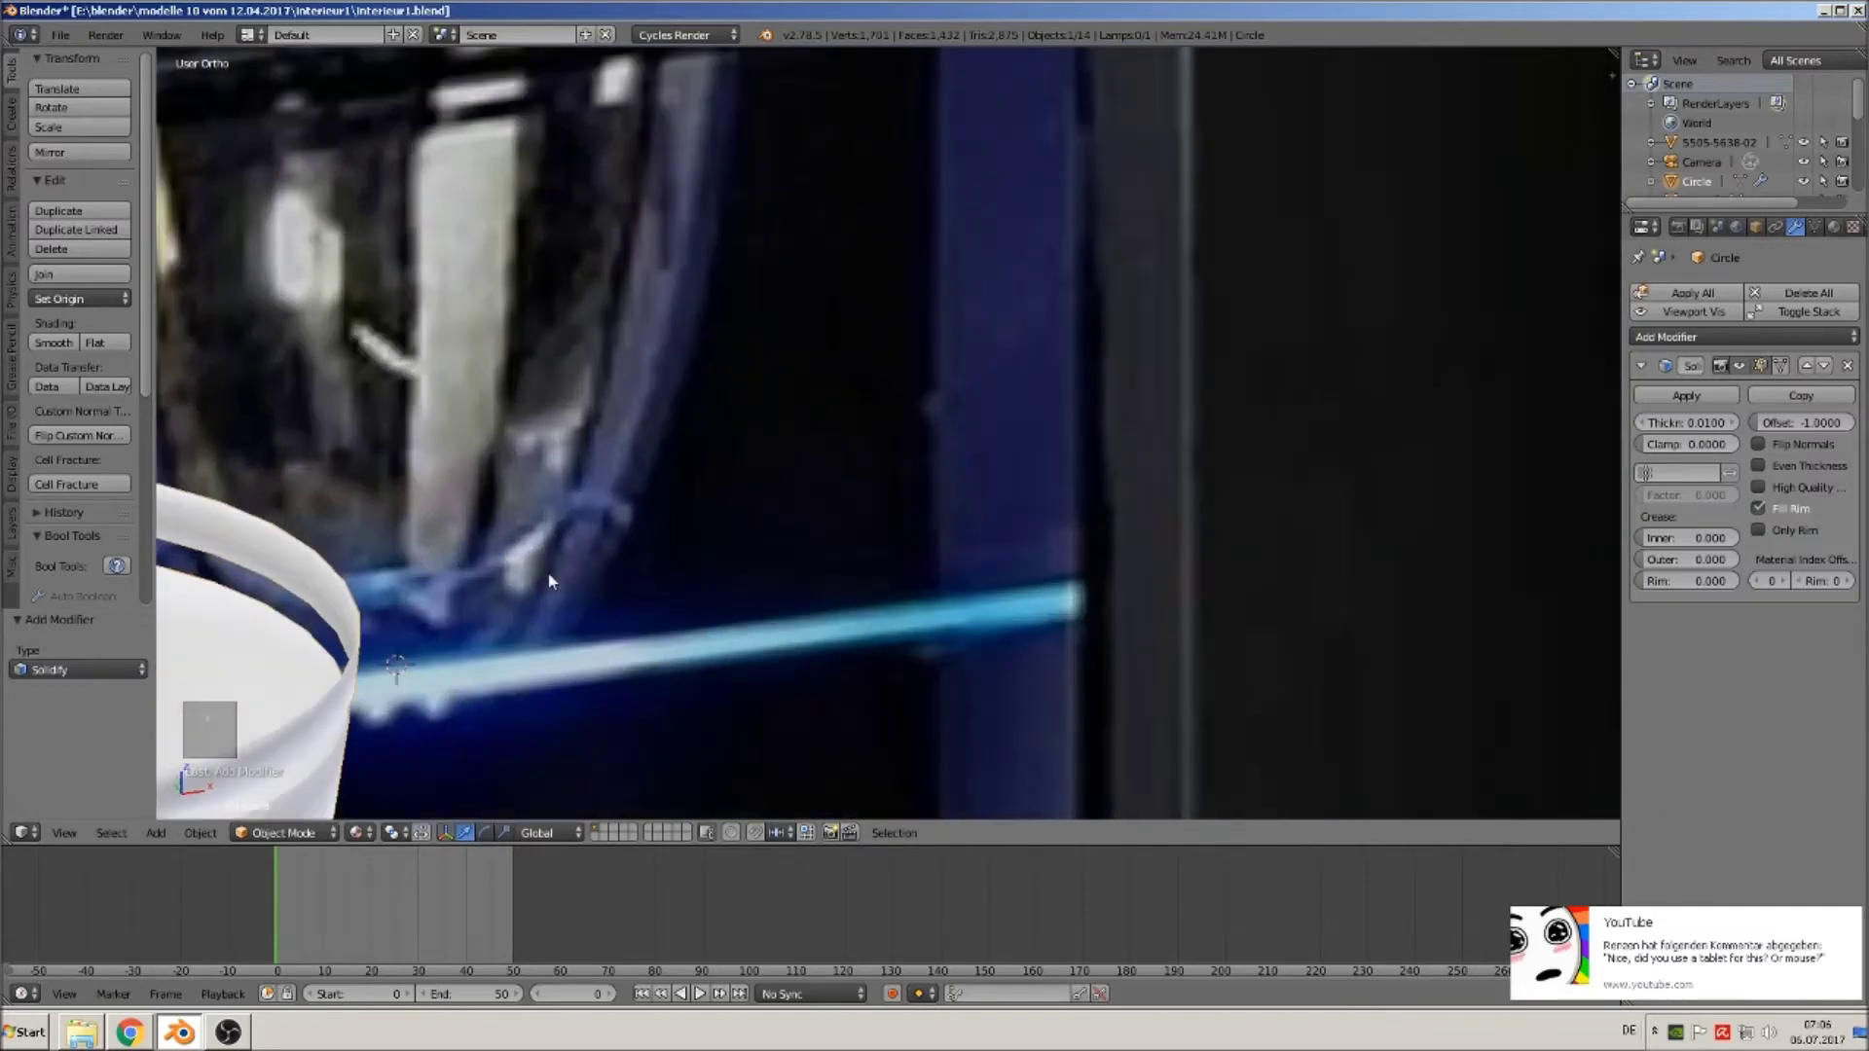
pyautogui.keyDown('shift'); pyautogui.moveTo(533, 555); pyautogui.dragTo(1265, 352, button='middle'); pyautogui.keyUp('shift')
pyautogui.scroll(2, 1223, 419)
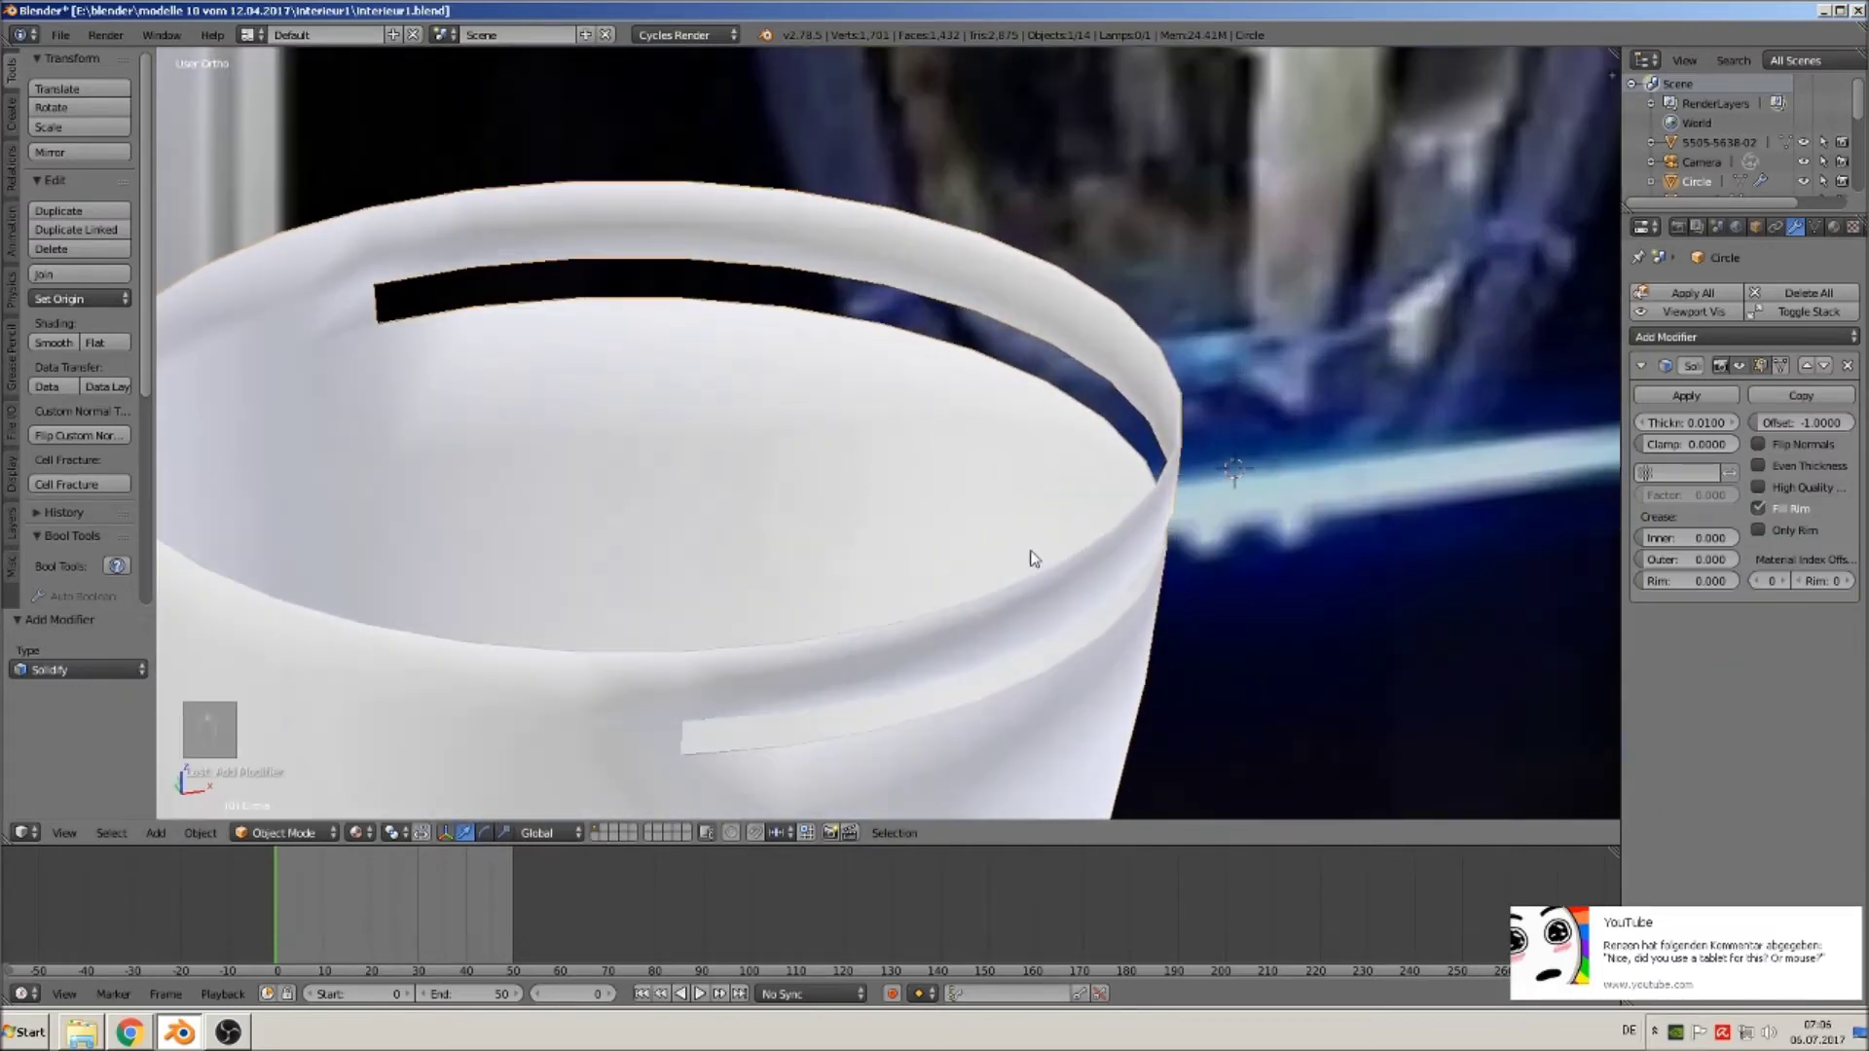
pyautogui.moveTo(1686, 422)
pyautogui.mouseDown()
pyautogui.moveTo(1752, 422)
pyautogui.moveTo(1686, 429)
pyautogui.mouseUp()
# Add an Edge Split modifier to the bowl.
pyautogui.scroll(-6, 1320, 551)
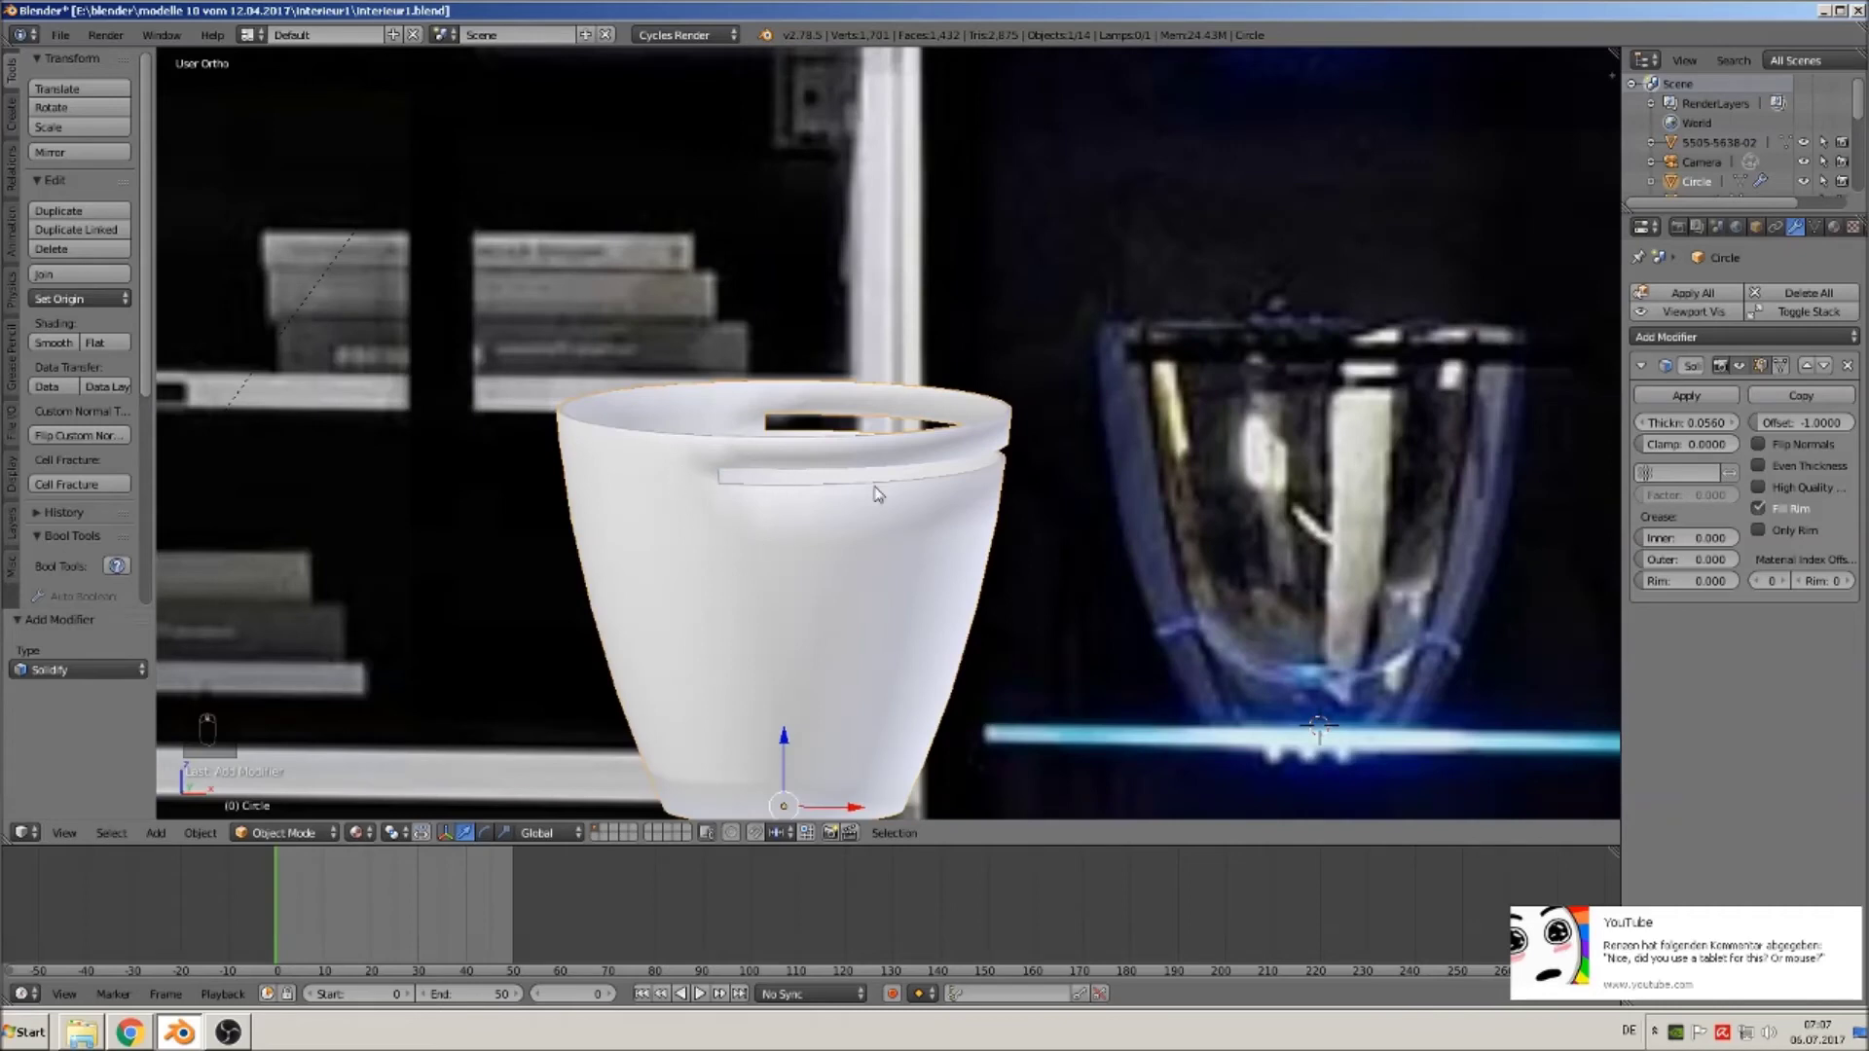
pyautogui.click(1714, 337)
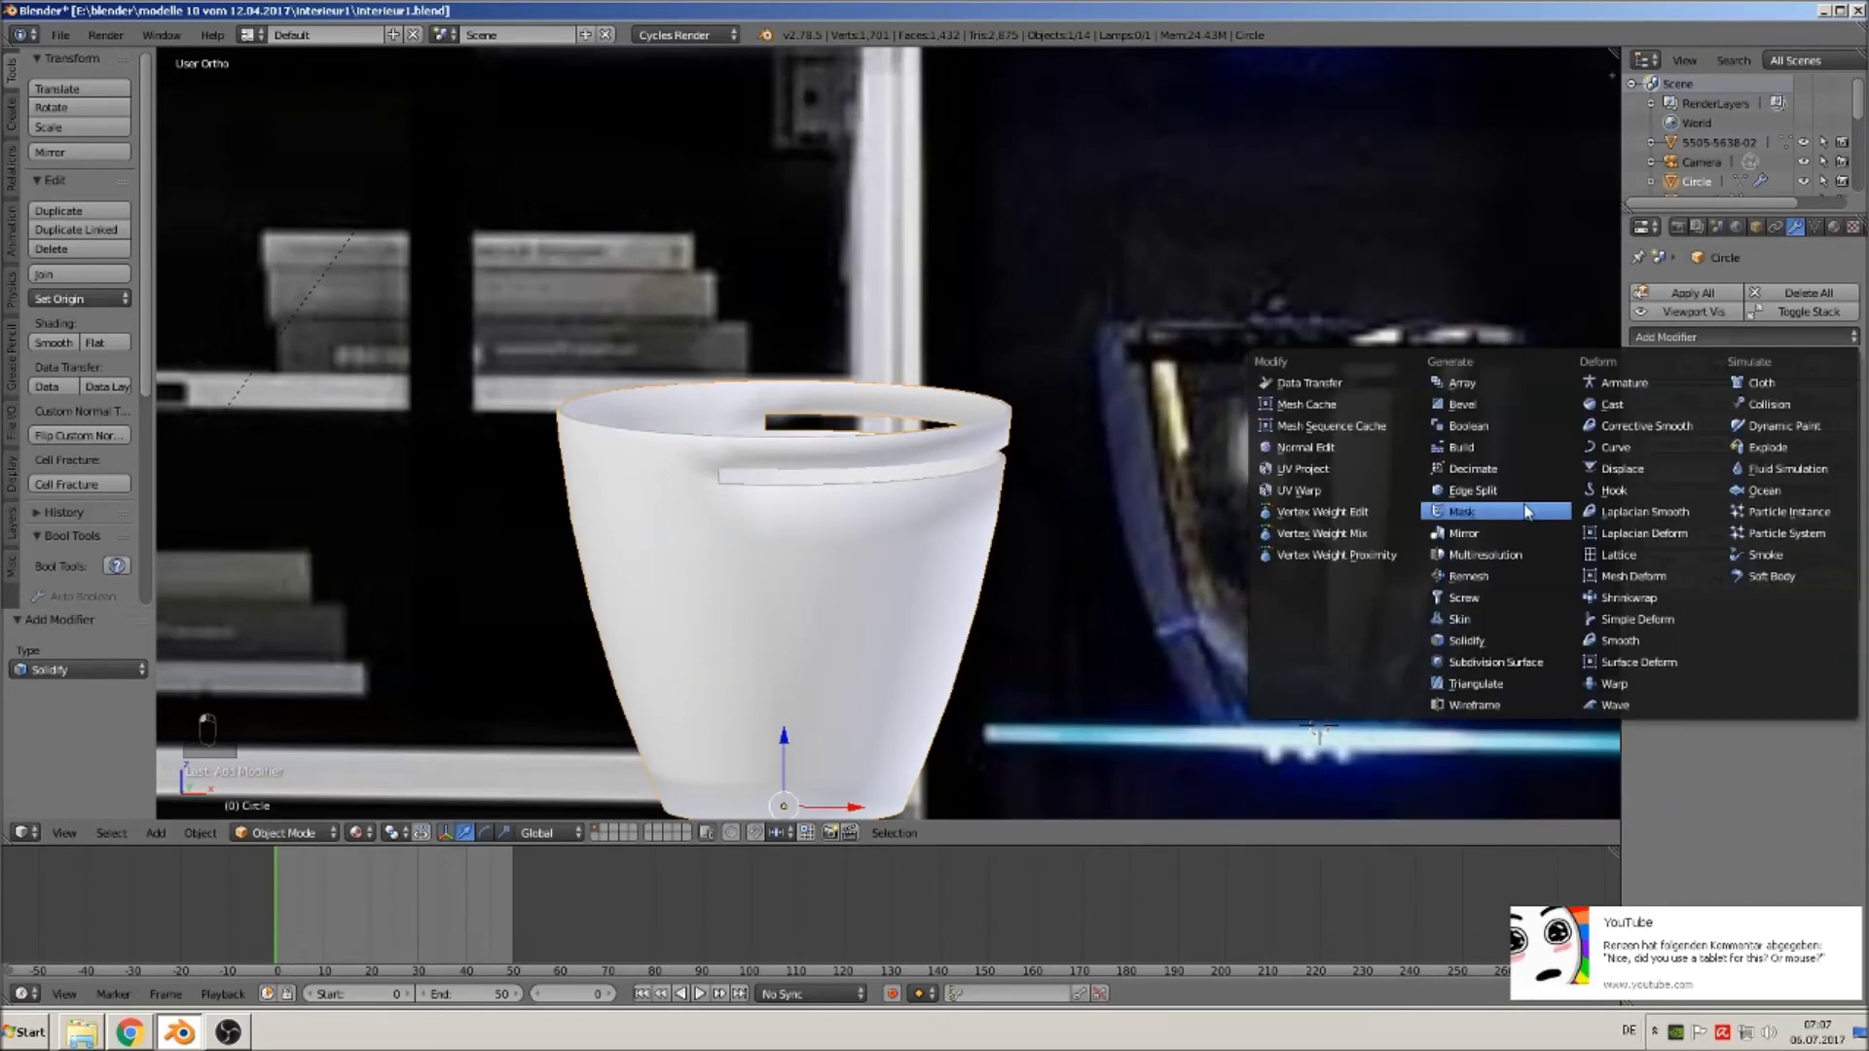
pyautogui.click(1517, 492)
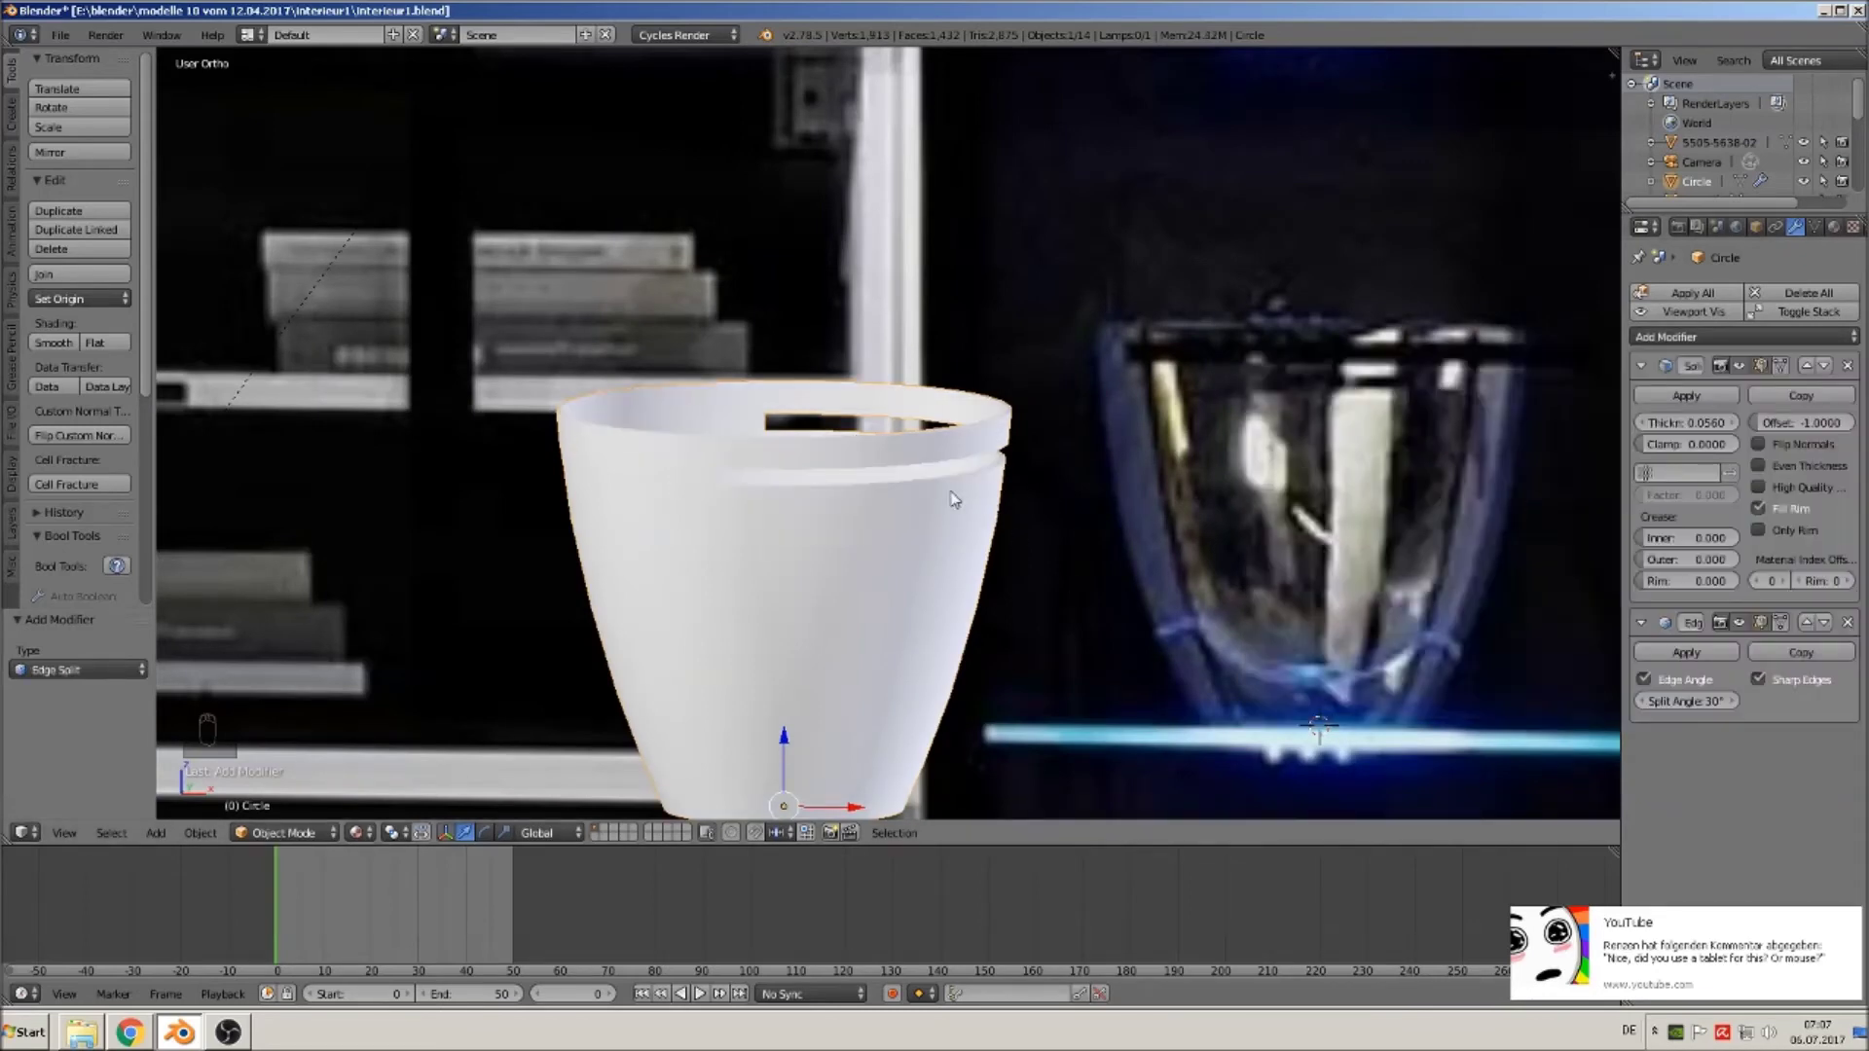
# Move the bowl along negative X and about 1.834 up along Z to sit beside the round white vase, and save the file.
pyautogui.scroll(-7, 1025, 598)
pyautogui.moveTo(921, 543); pyautogui.dragTo(449, 457)
pyautogui.scroll(-3, 523, 487)
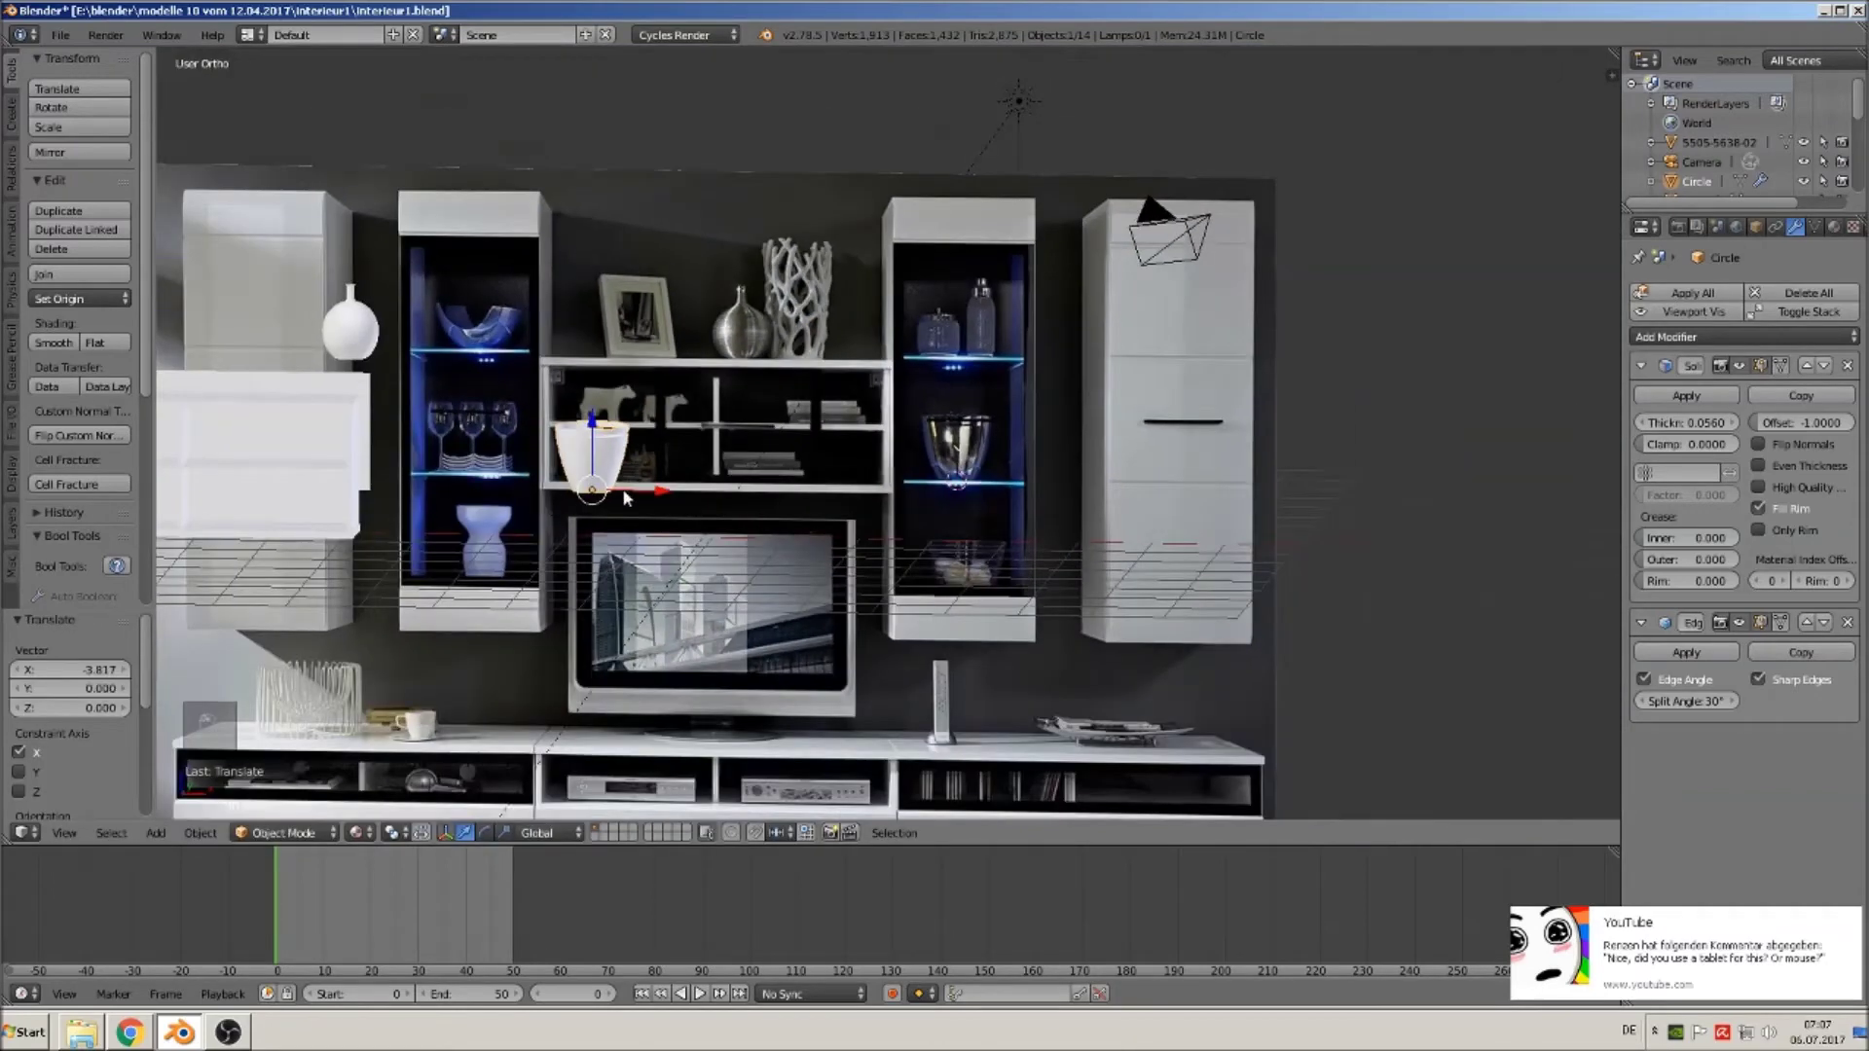
pyautogui.moveTo(652, 489); pyautogui.dragTo(276, 313)
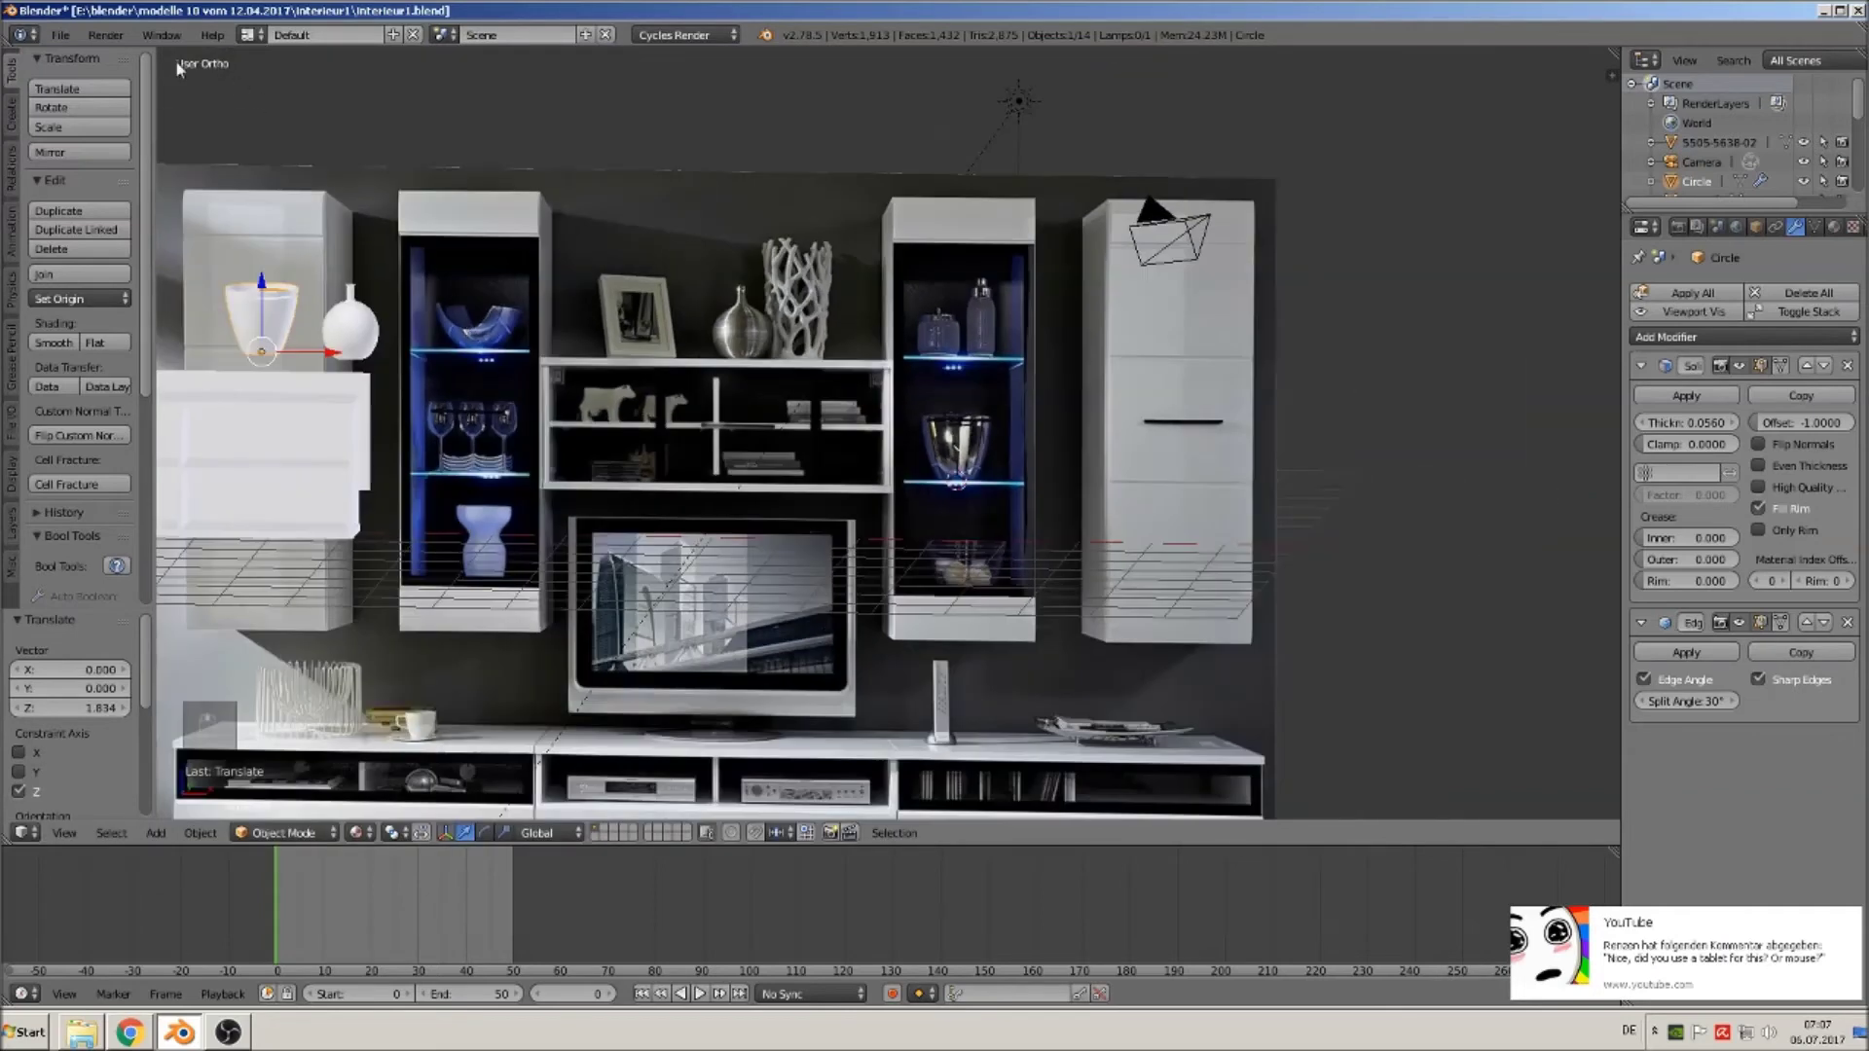
pyautogui.click(60, 35)
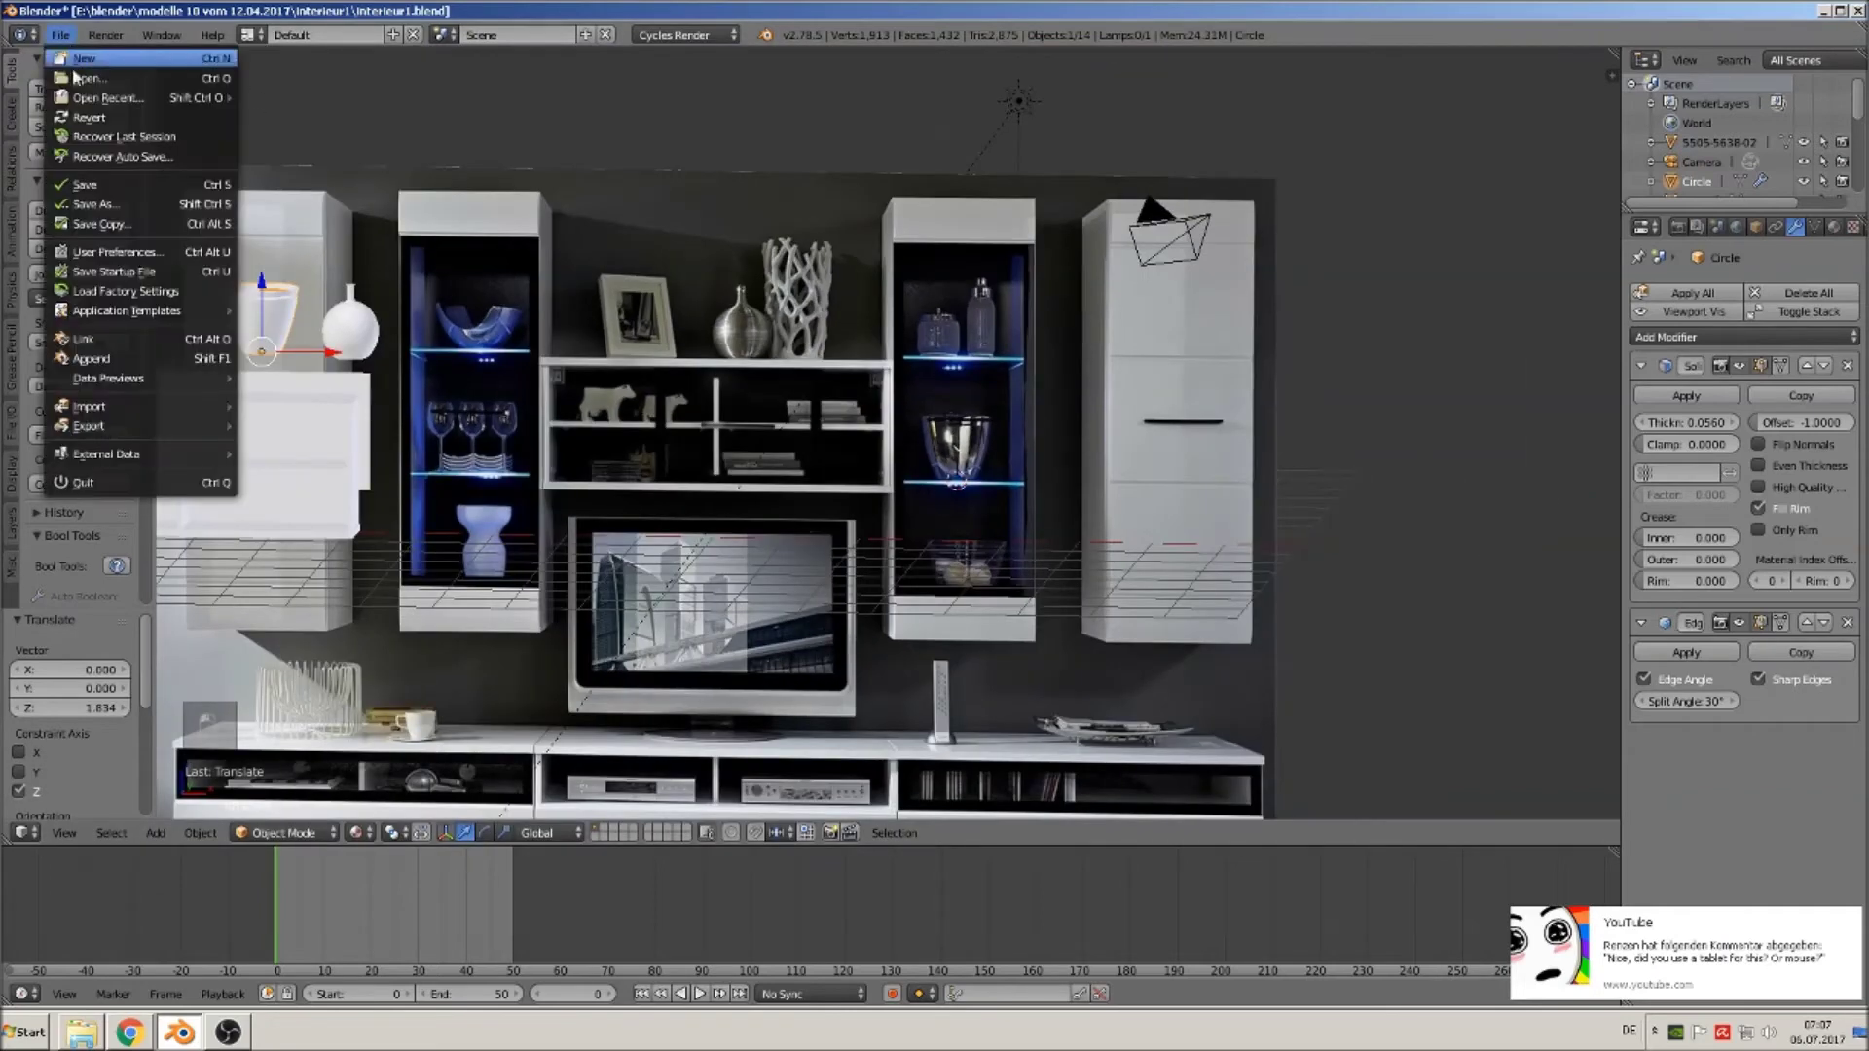
pyautogui.click(92, 178)
# Add a cube over the photo's lower book stack, scale it to 0.5, and flatten it along Z to about 0.13.
pyautogui.scroll(2, 778, 426)
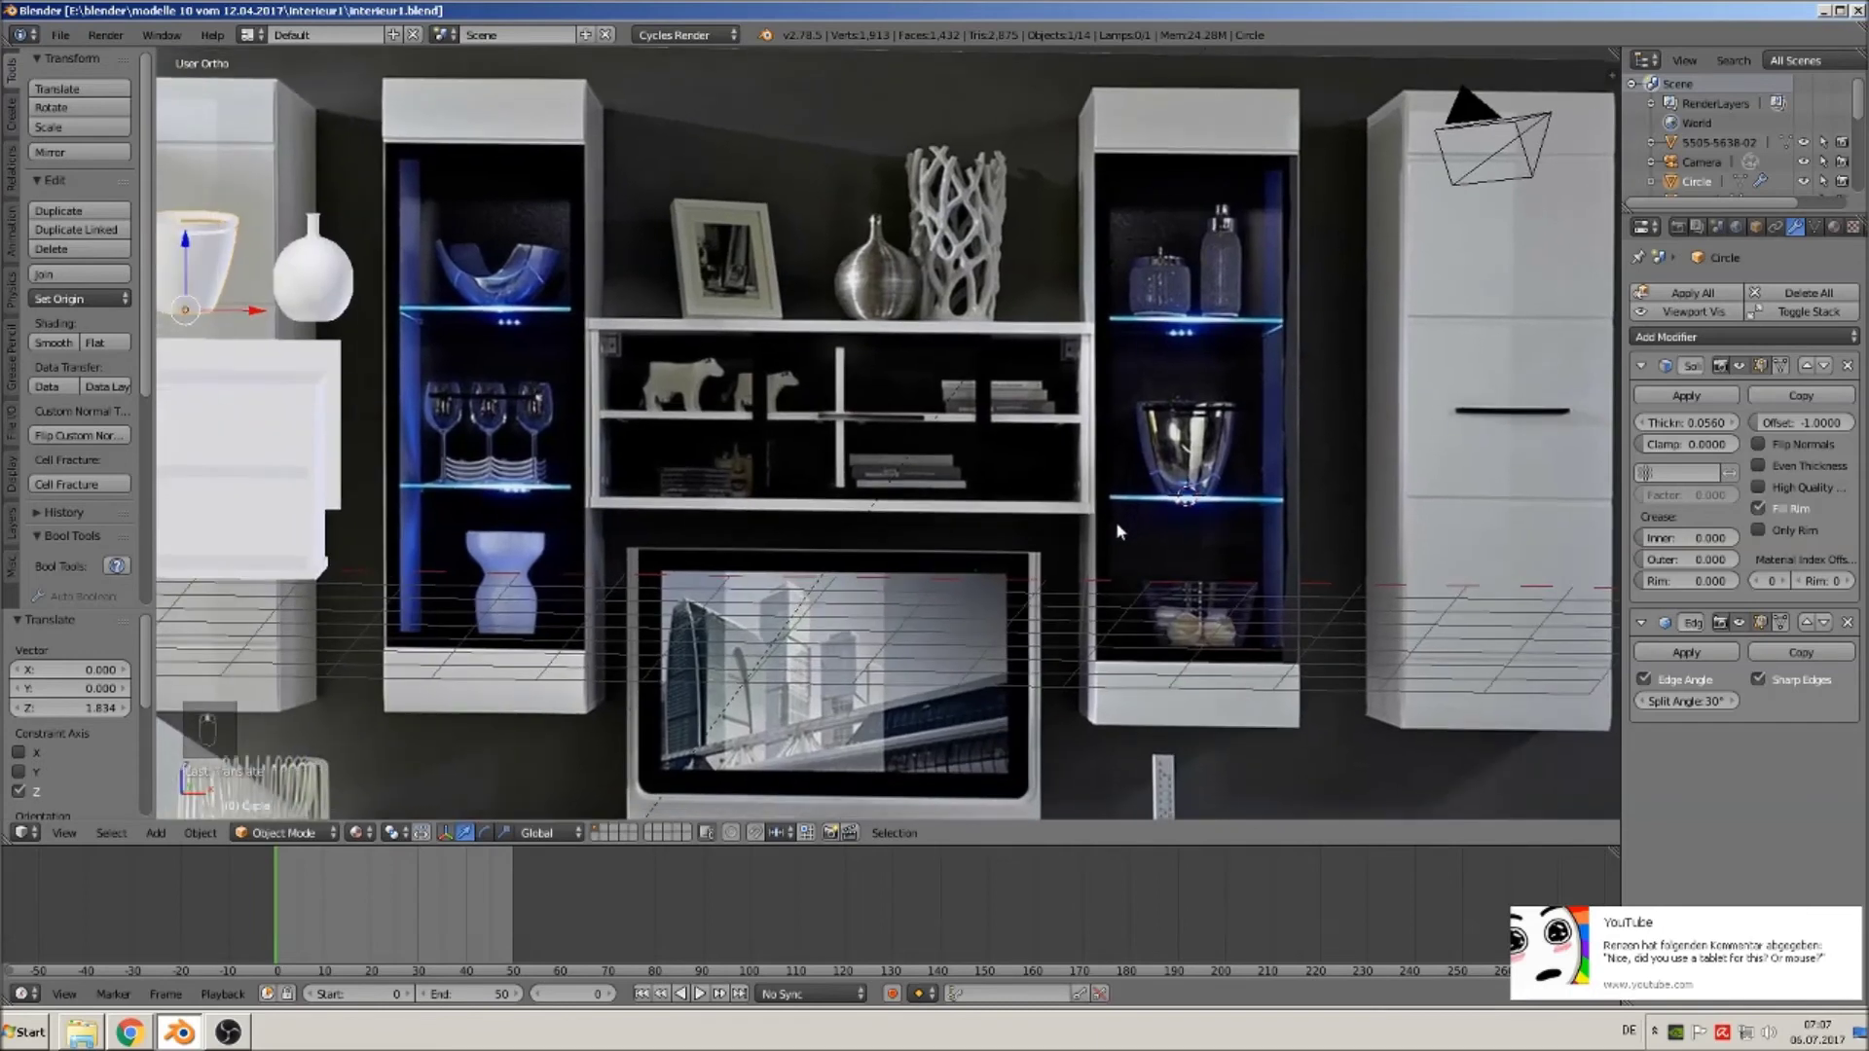
pyautogui.scroll(4, 991, 505)
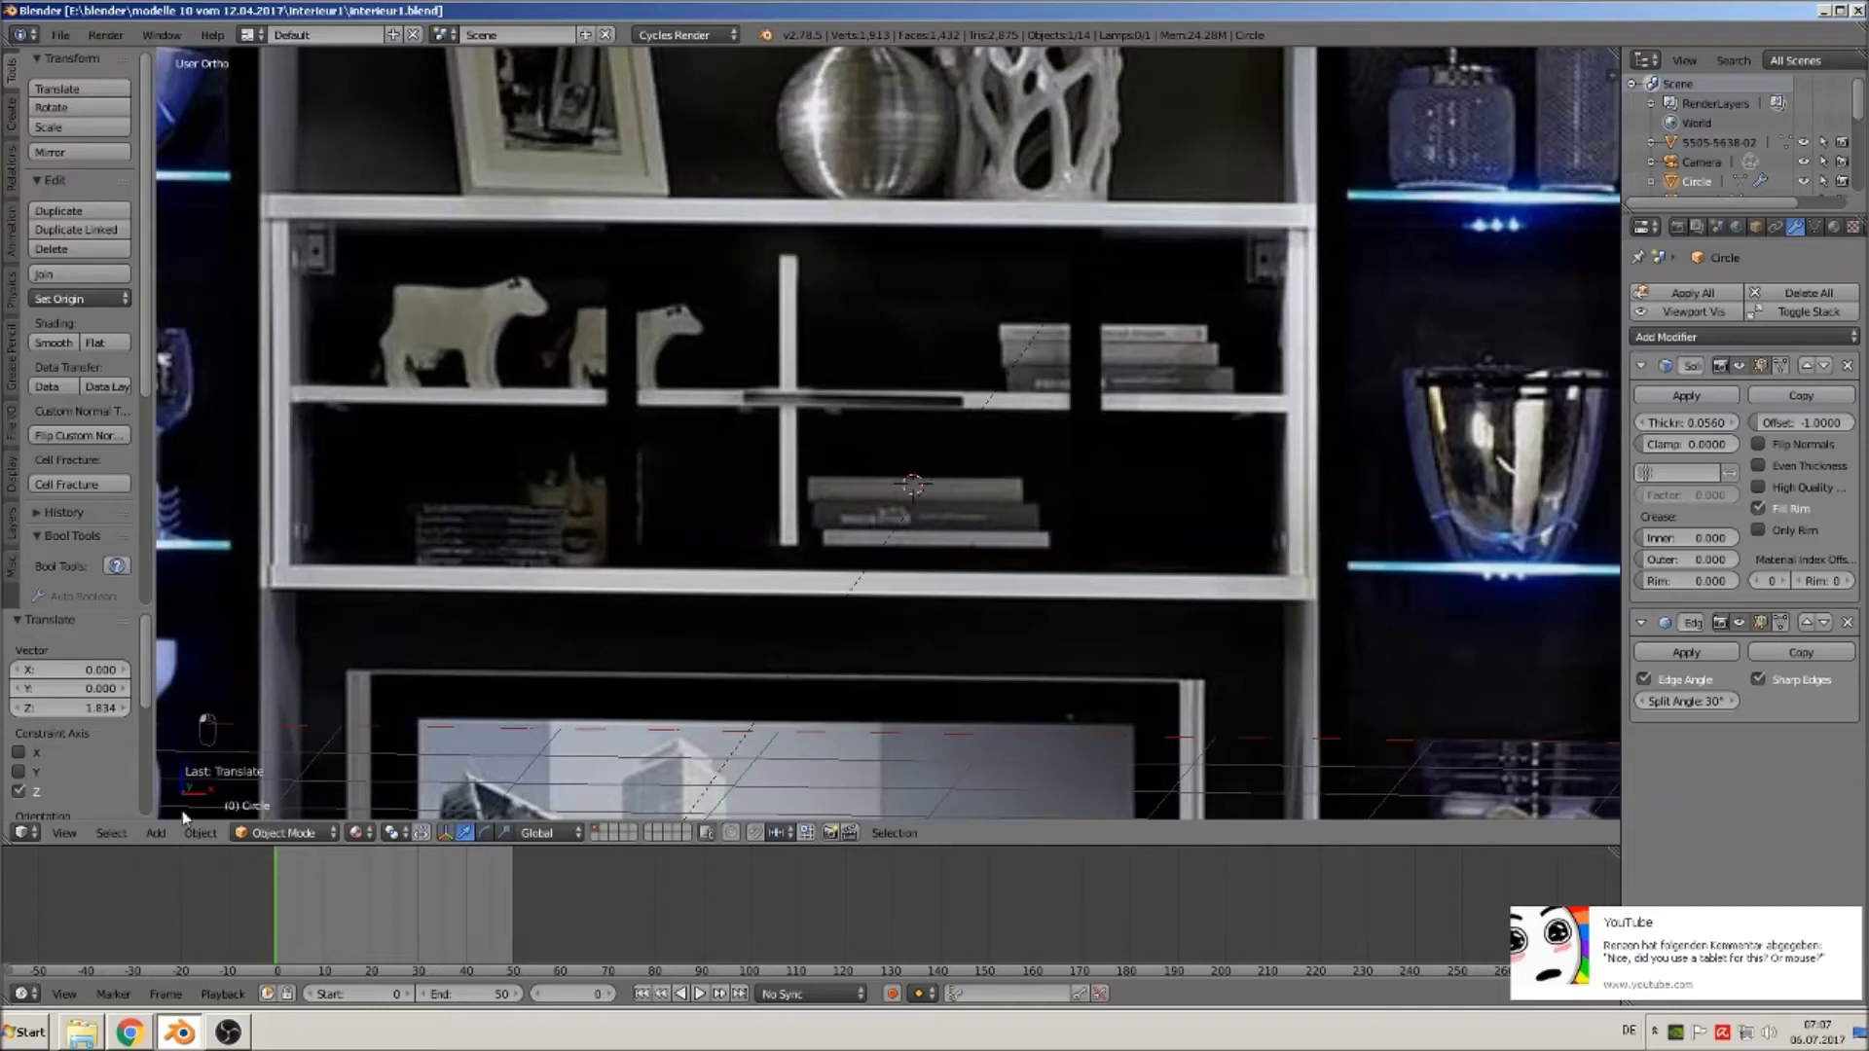
pyautogui.click(156, 834)
pyautogui.moveTo(185, 809)
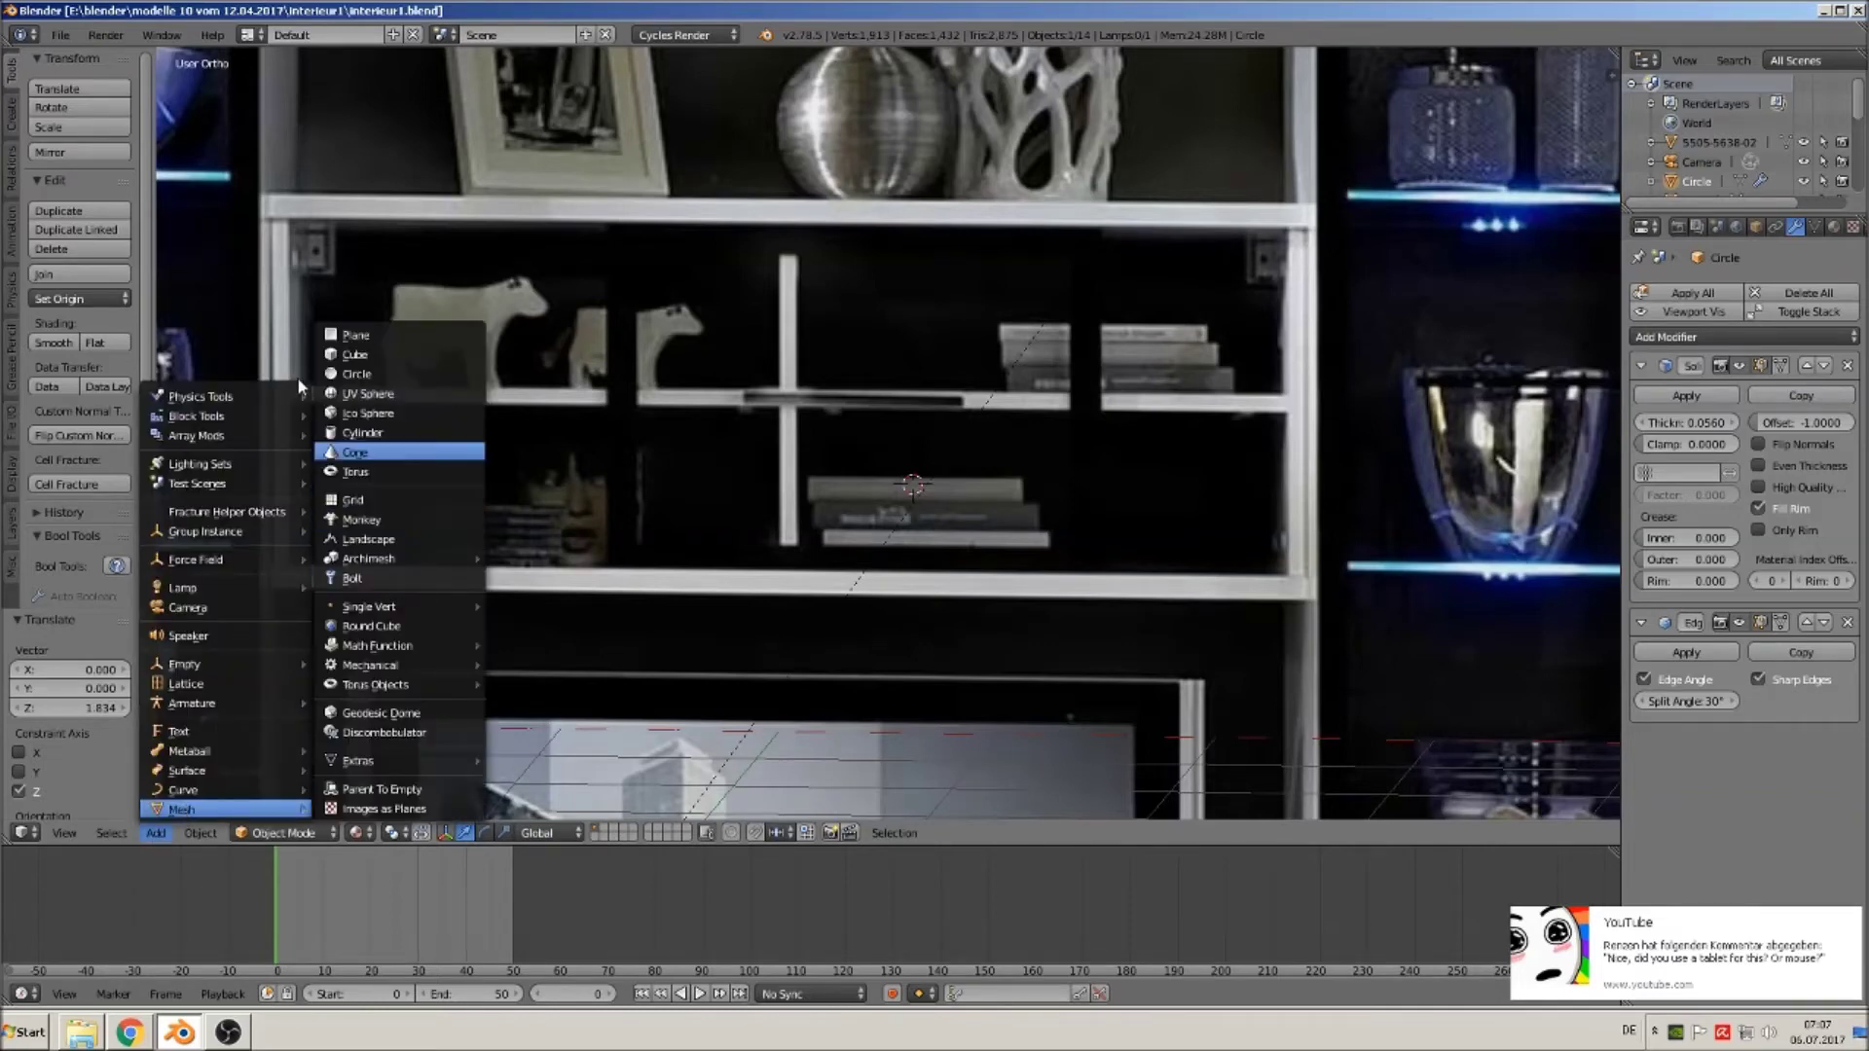
pyautogui.click(350, 355)
pyautogui.press('s')
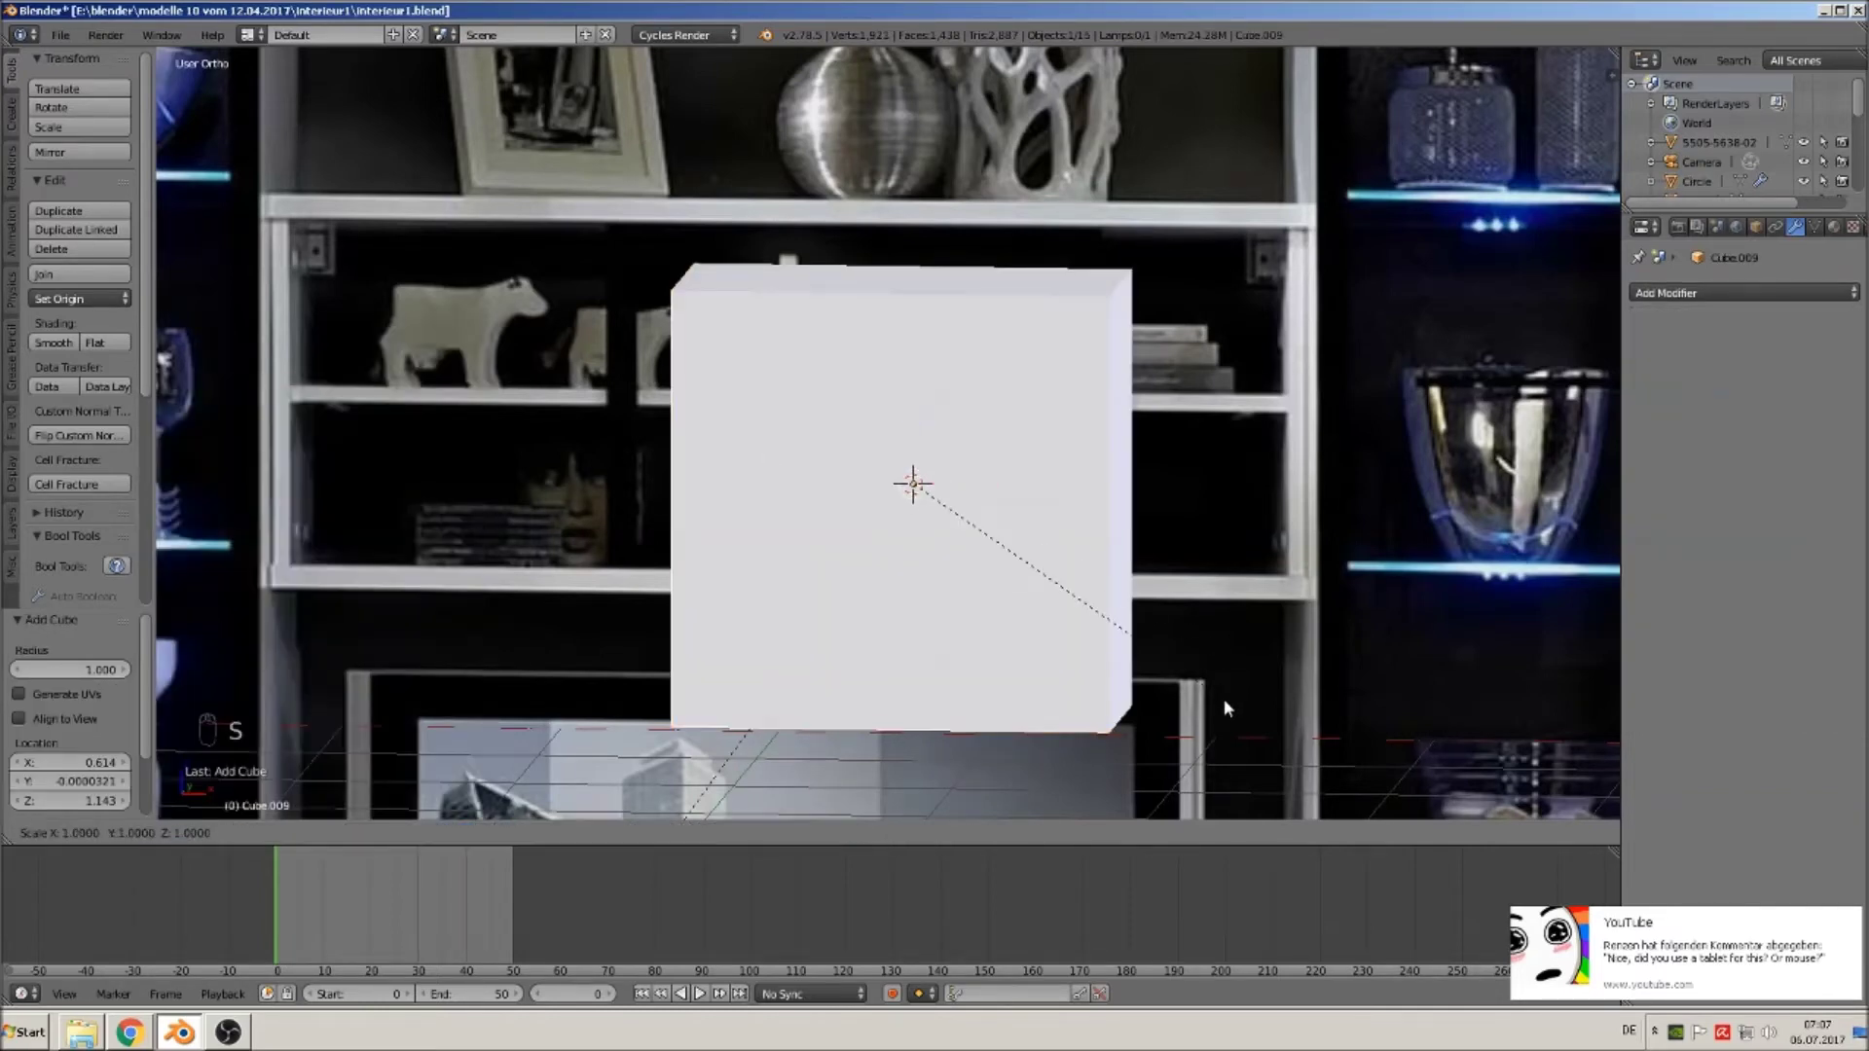
pyautogui.click(1063, 598)
pyautogui.press('s')
pyautogui.press('z')
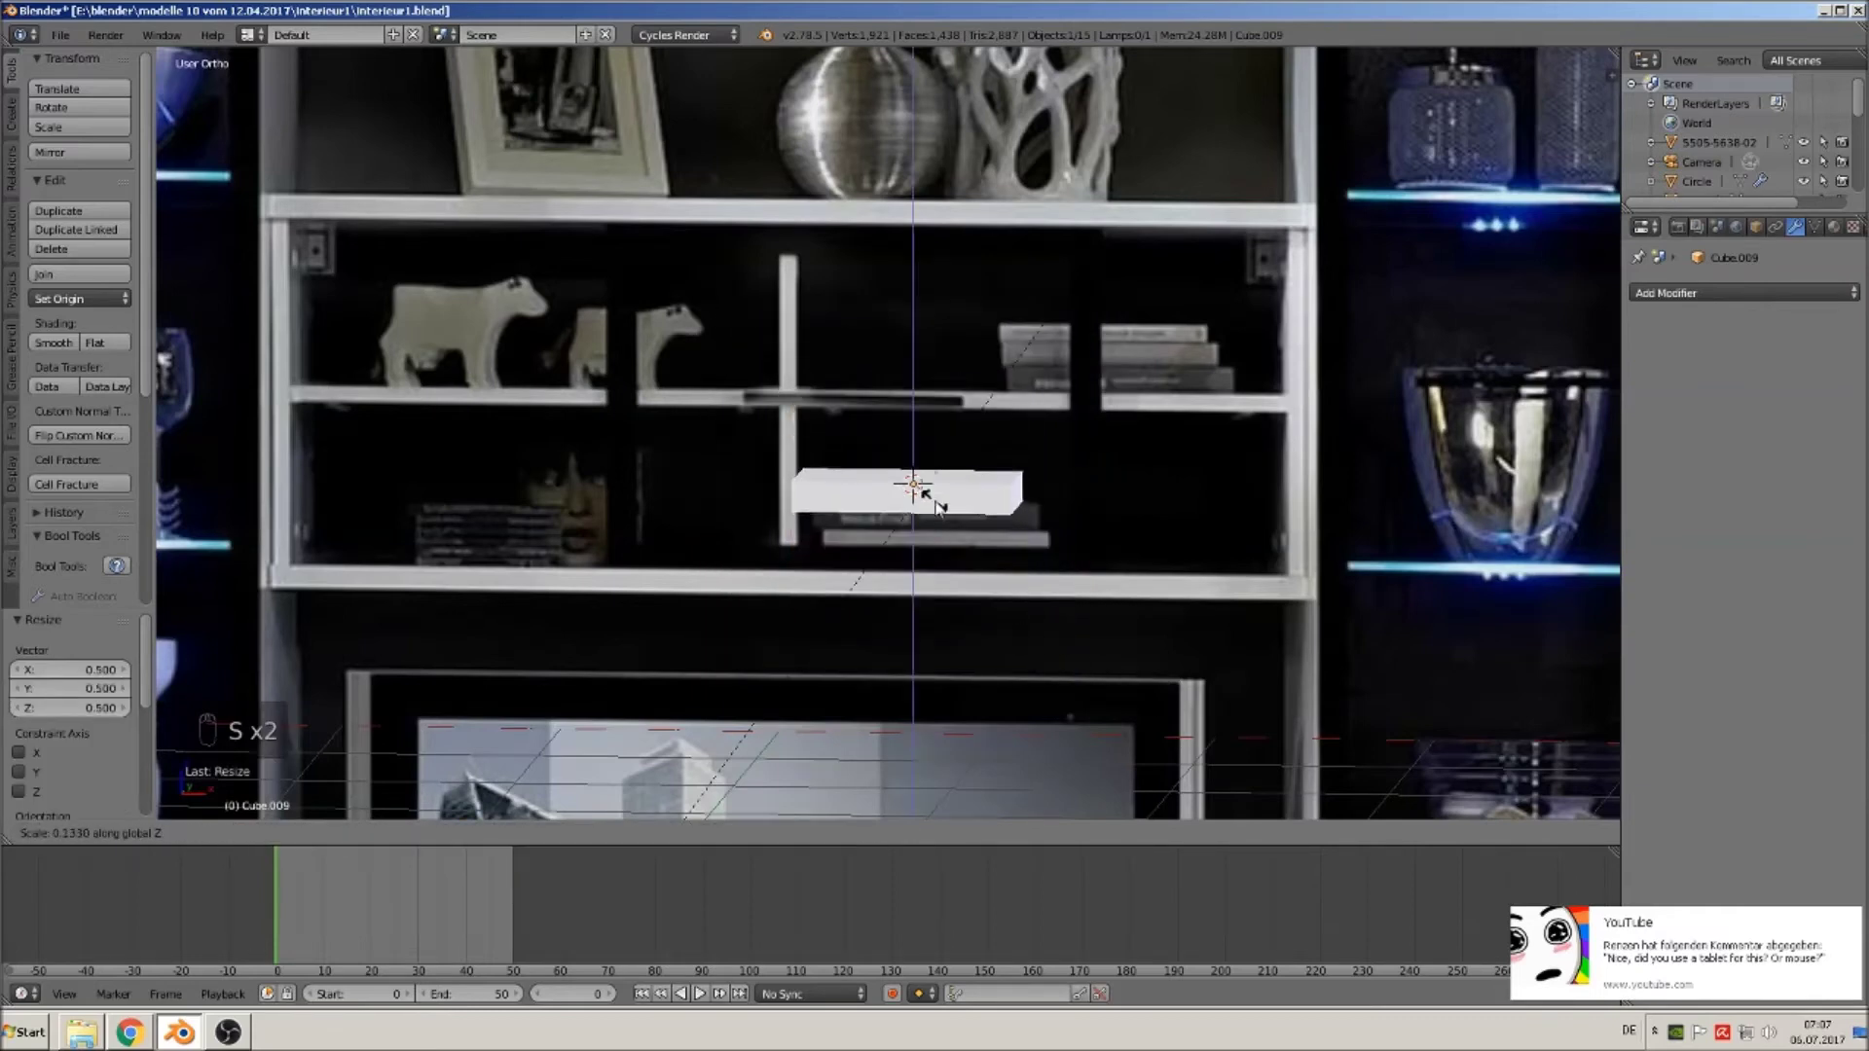
pyautogui.click(963, 508)
# Move the flat book slab about 0.89 along negative Y, away from the photo, and scale it along Y to 0.577.
pyautogui.press('KP_1')
pyautogui.scroll(2, 986, 559)
pyautogui.scroll(-2, 978, 569)
pyautogui.moveTo(1001, 642); pyautogui.dragTo(1107, 732, button='middle')
pyautogui.moveTo(896, 467); pyautogui.dragTo(1004, 553)
pyautogui.press('s')
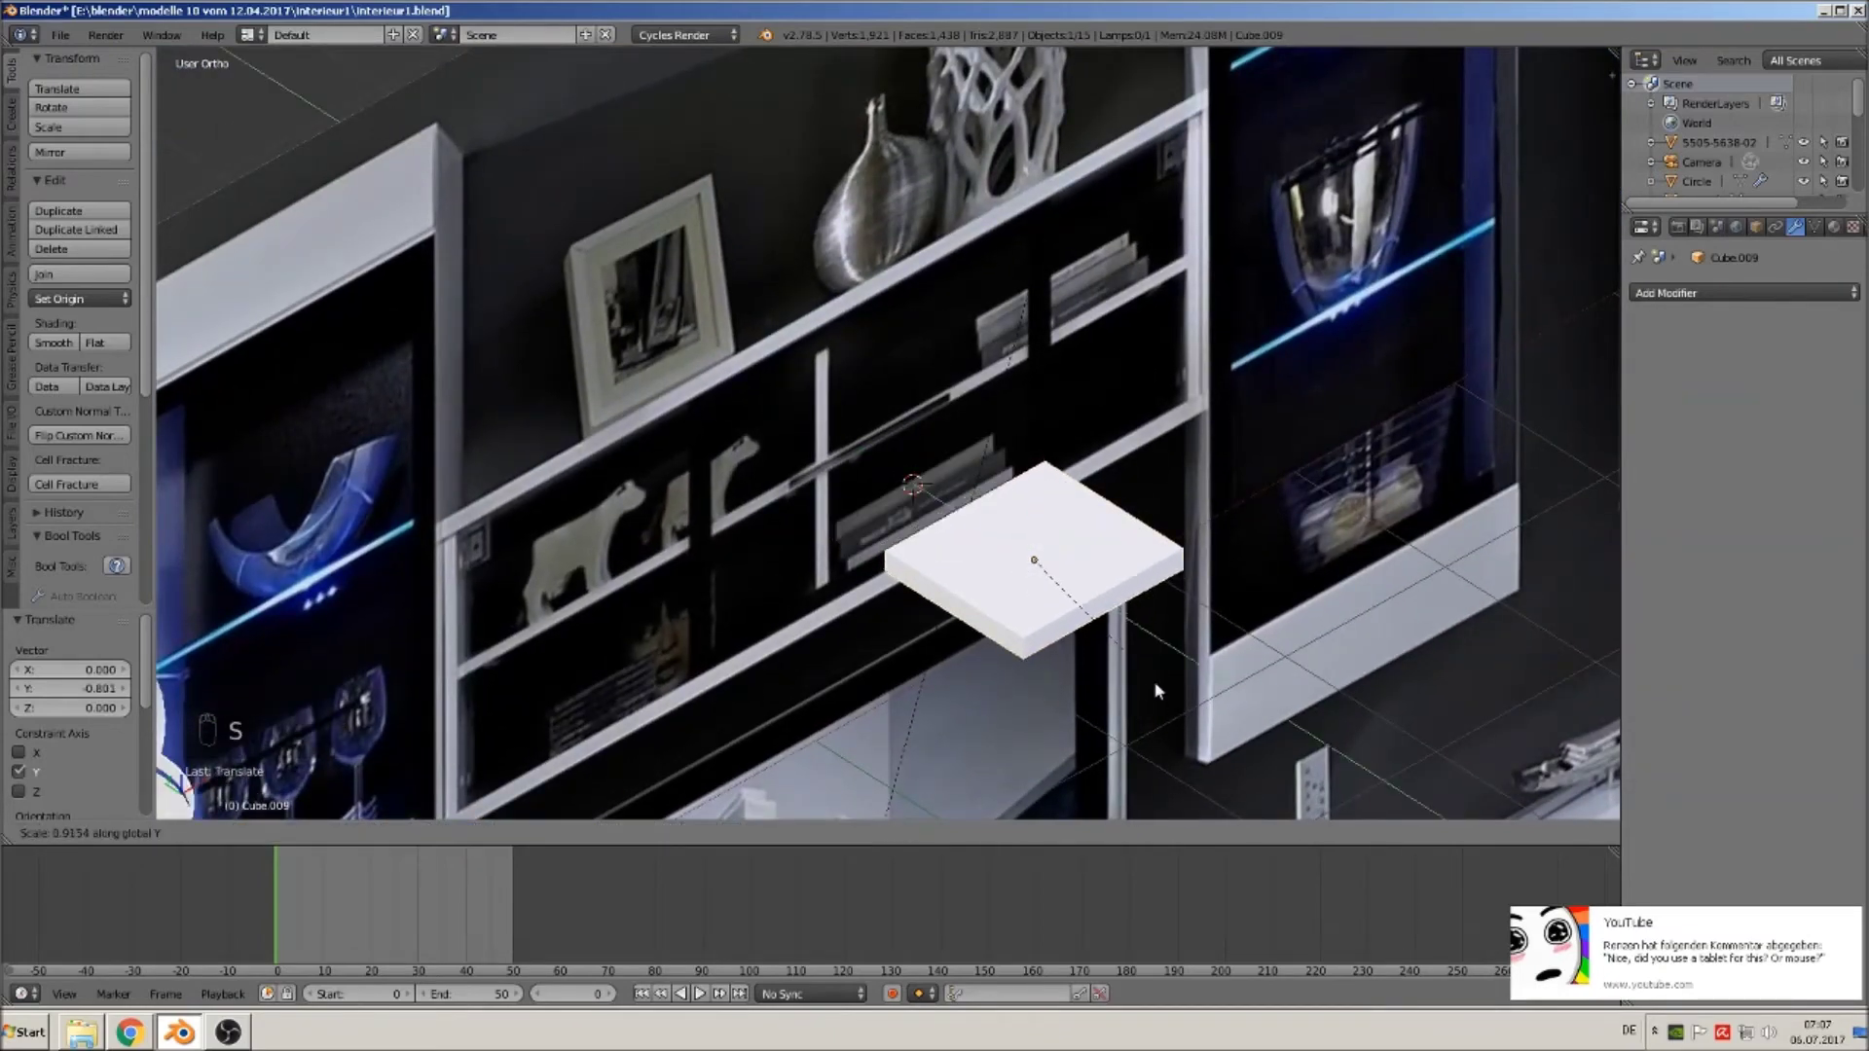
pyautogui.click(1119, 644)
# Add an Array modifier to the book slab and set its relative X offset to 0.
pyautogui.press('KP_1')
pyautogui.scroll(1, 1119, 647)
pyautogui.scroll(-1, 1119, 647)
pyautogui.keyDown('shift'); pyautogui.moveTo(960, 578); pyautogui.dragTo(660, 509, button='middle'); pyautogui.keyUp('shift')
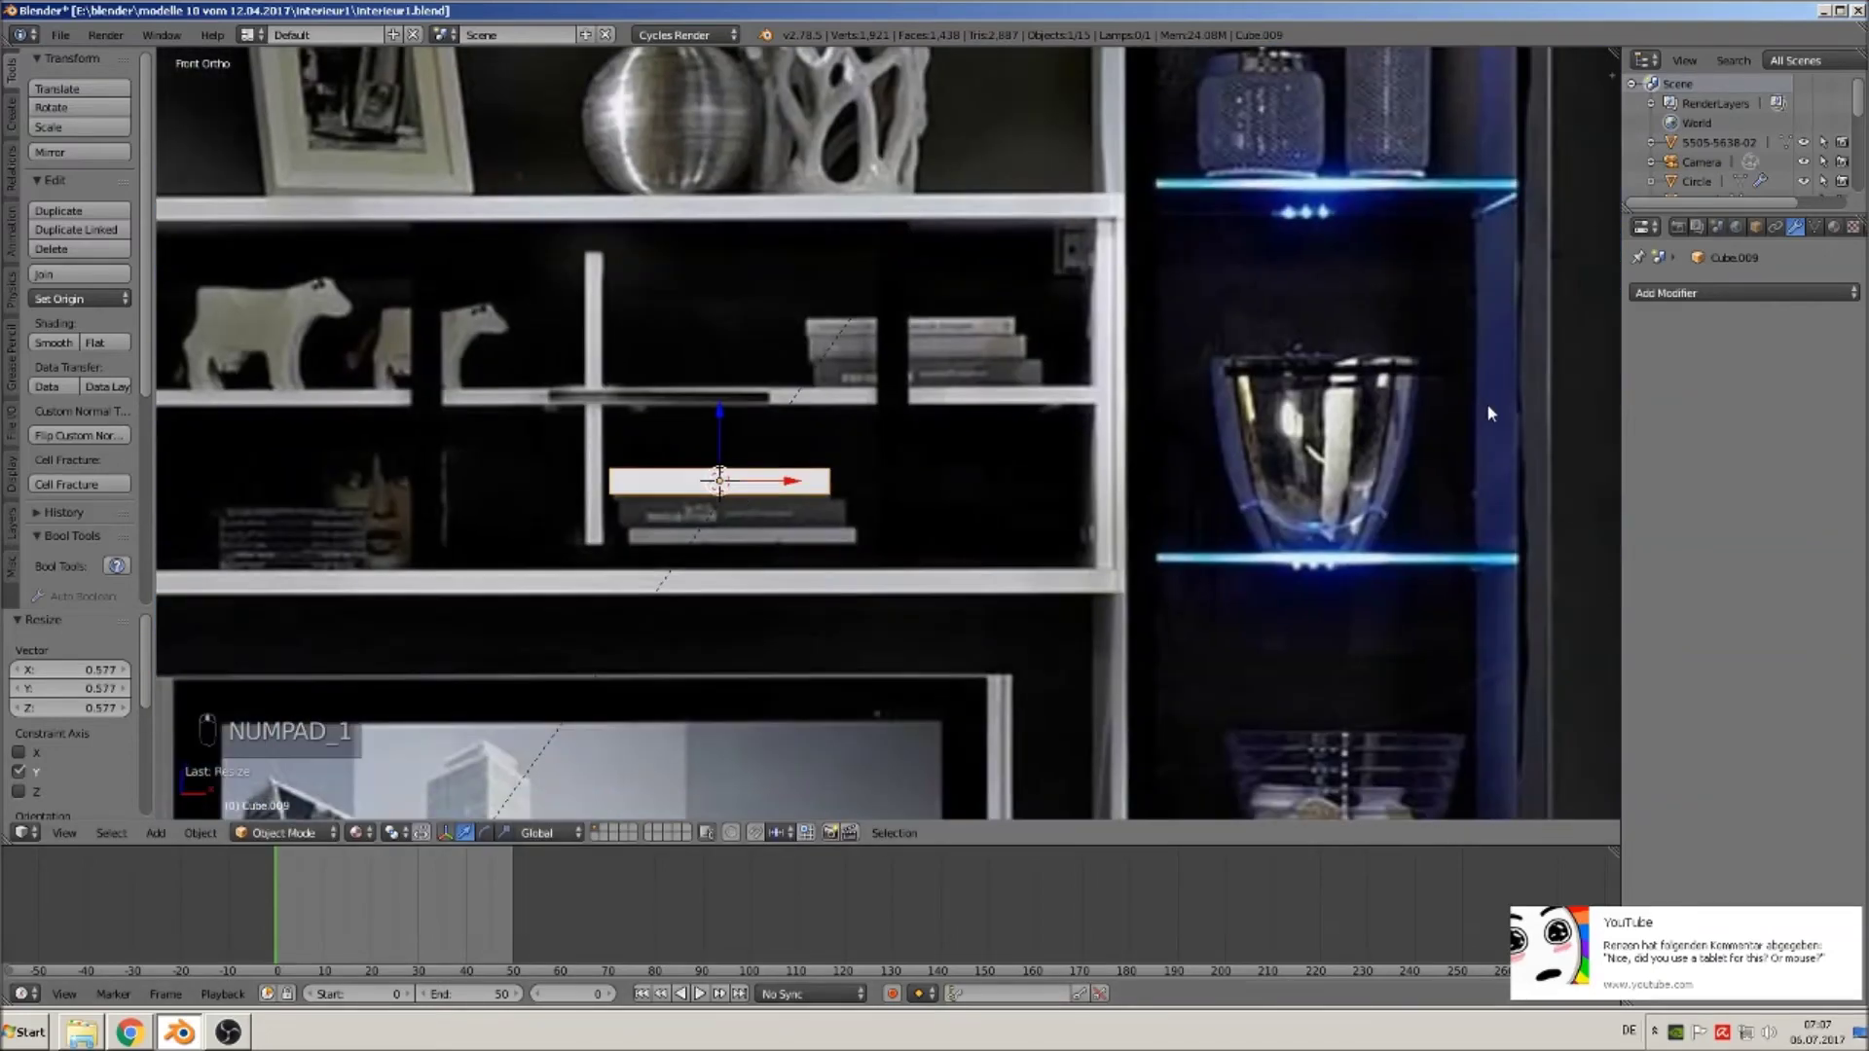
pyautogui.click(1667, 293)
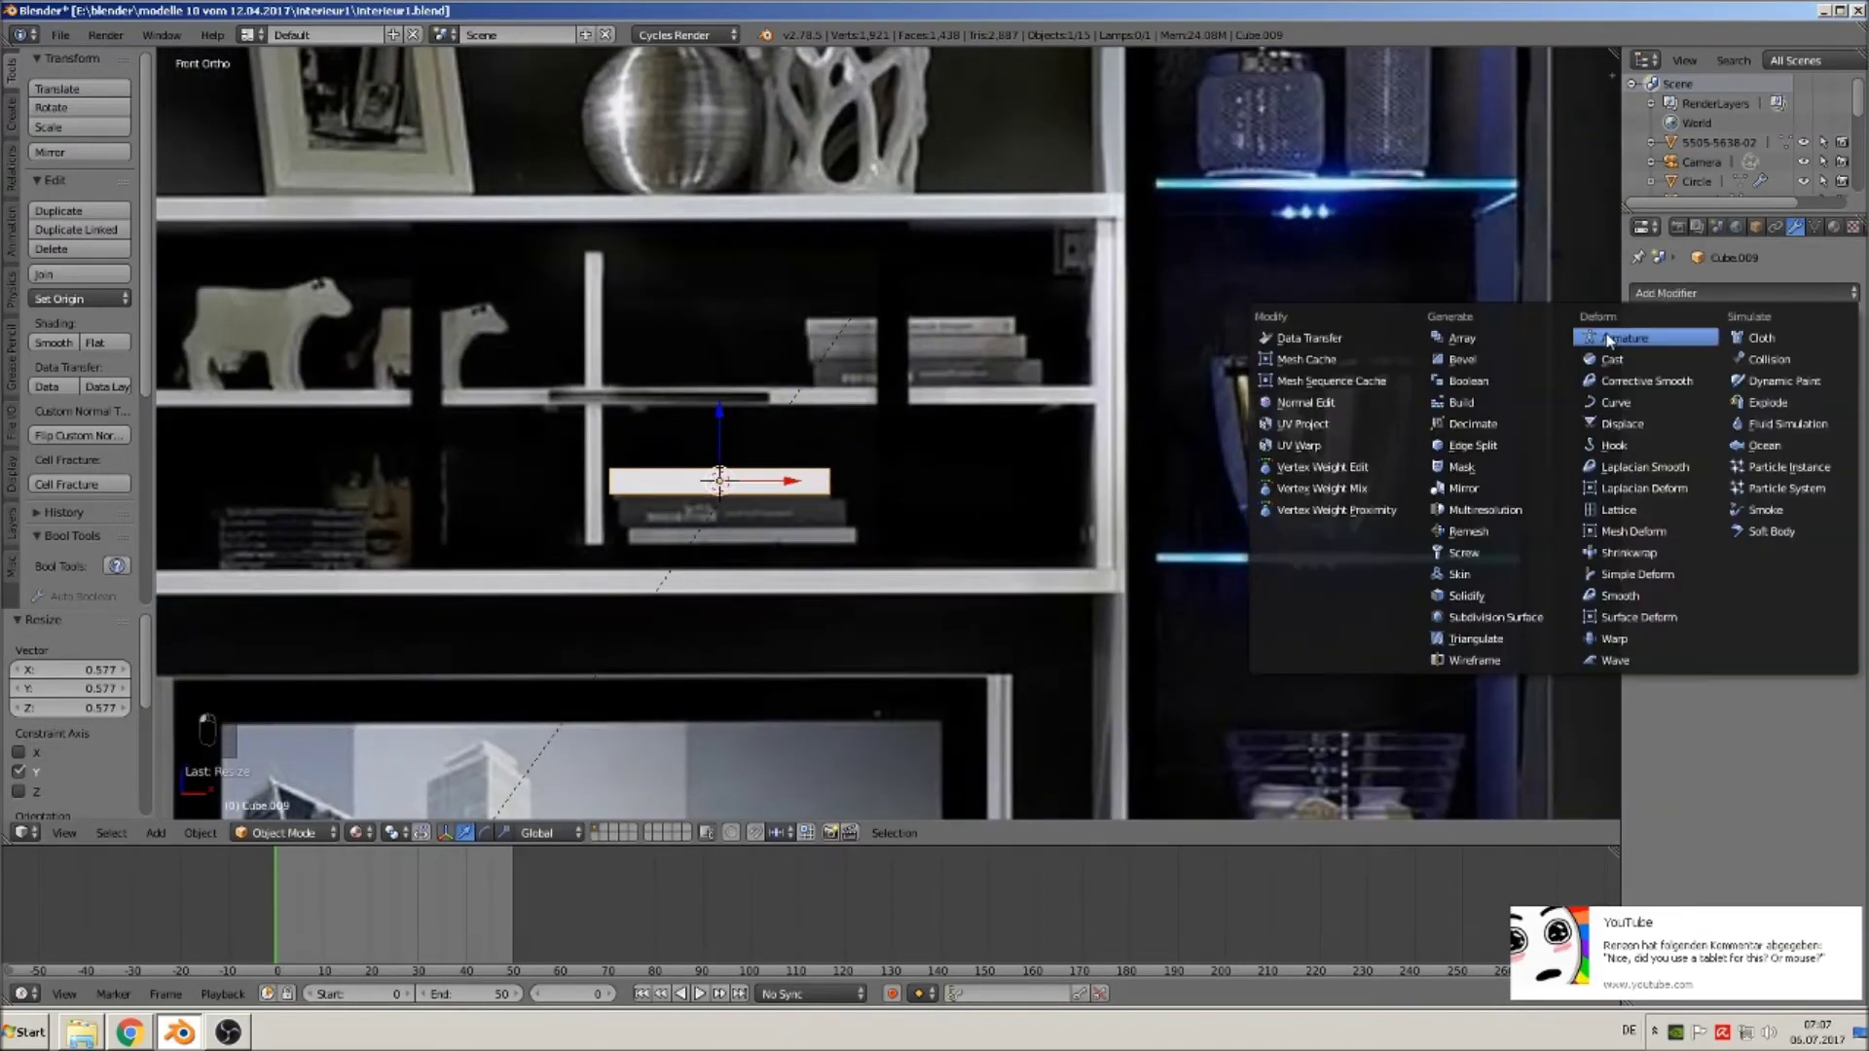
pyautogui.click(1482, 340)
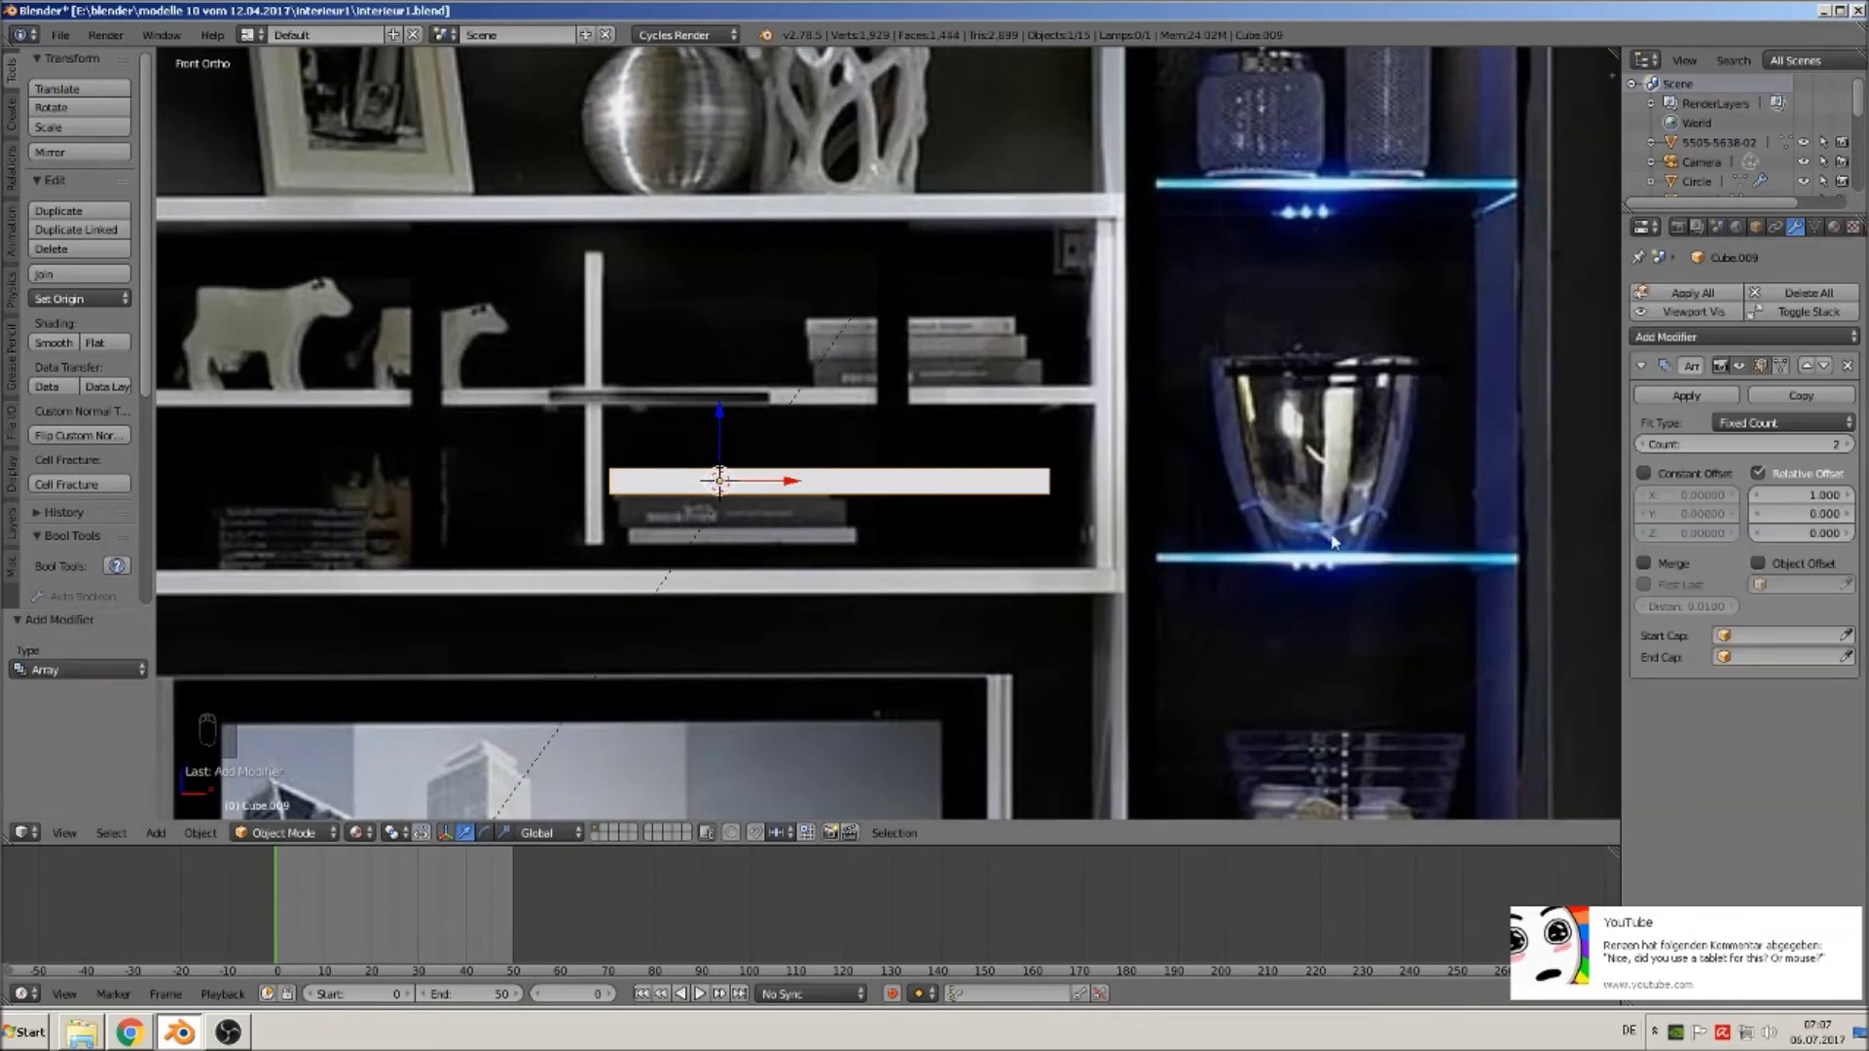
pyautogui.moveTo(869, 482); pyautogui.dragTo(909, 611, button='middle')
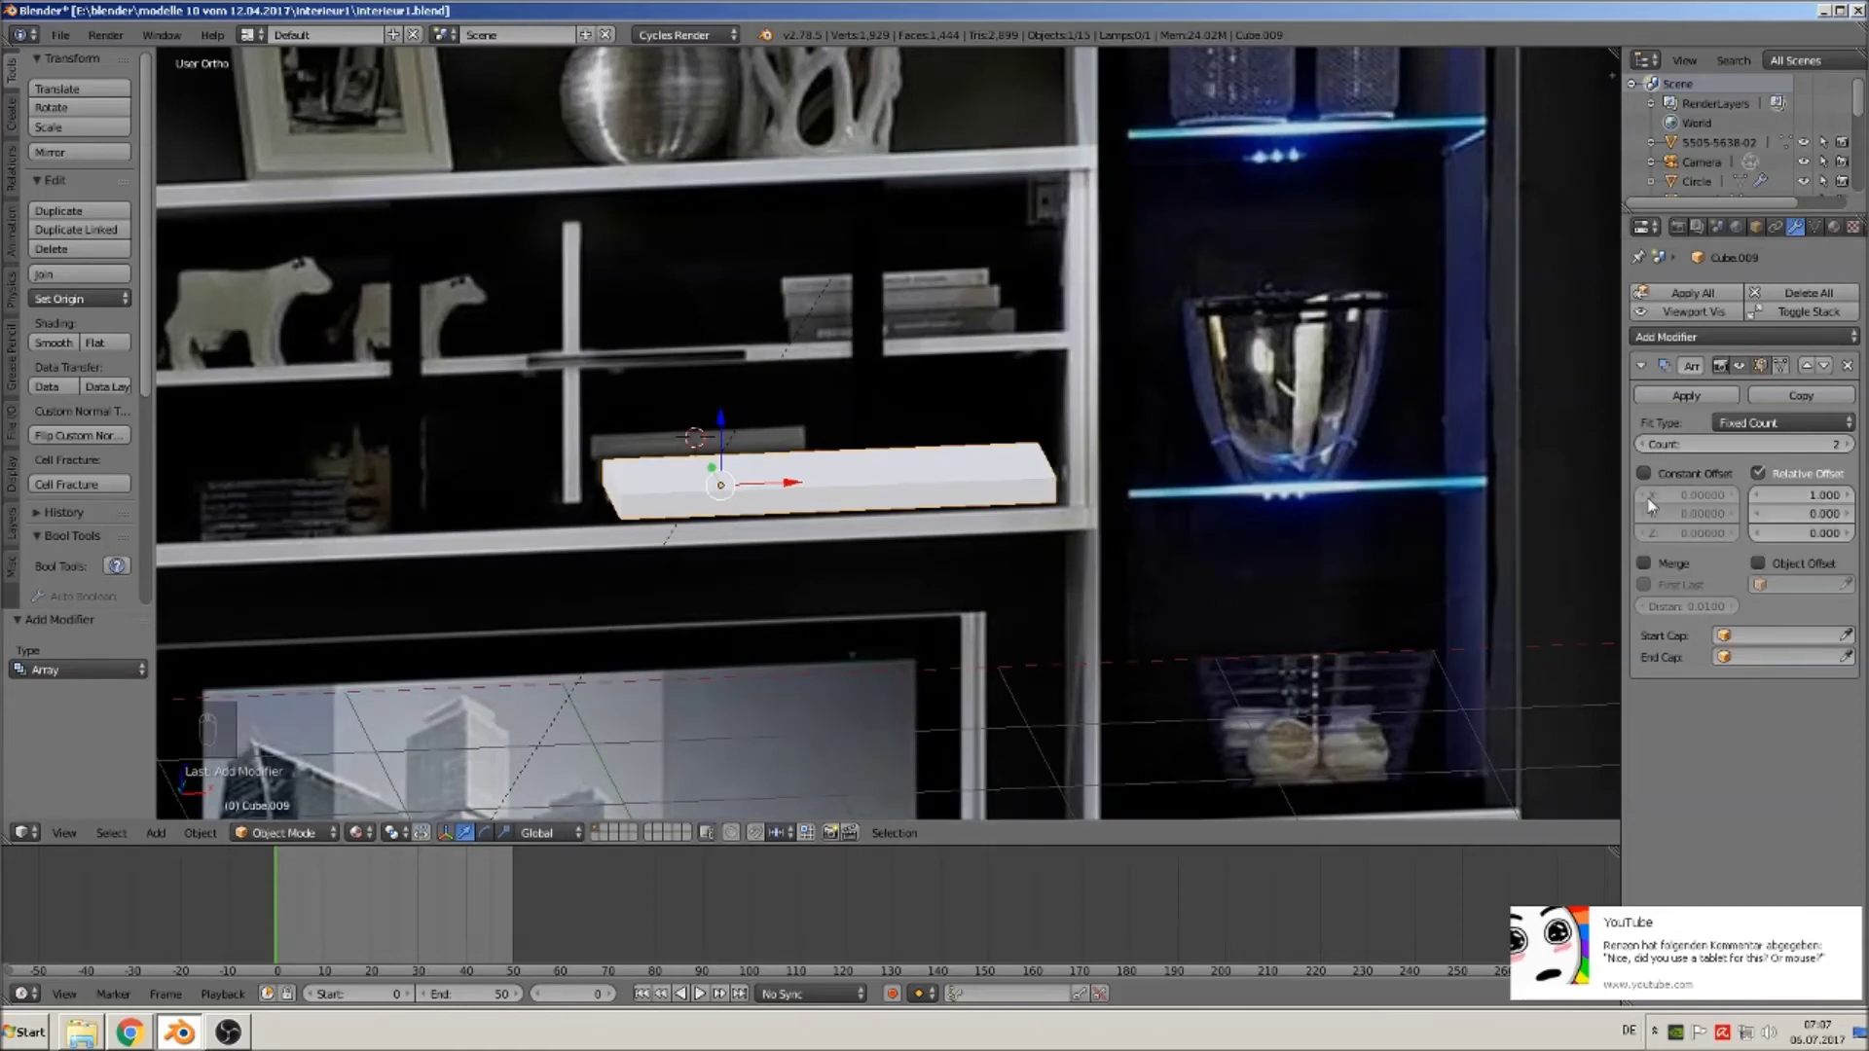
pyautogui.click(1825, 495)
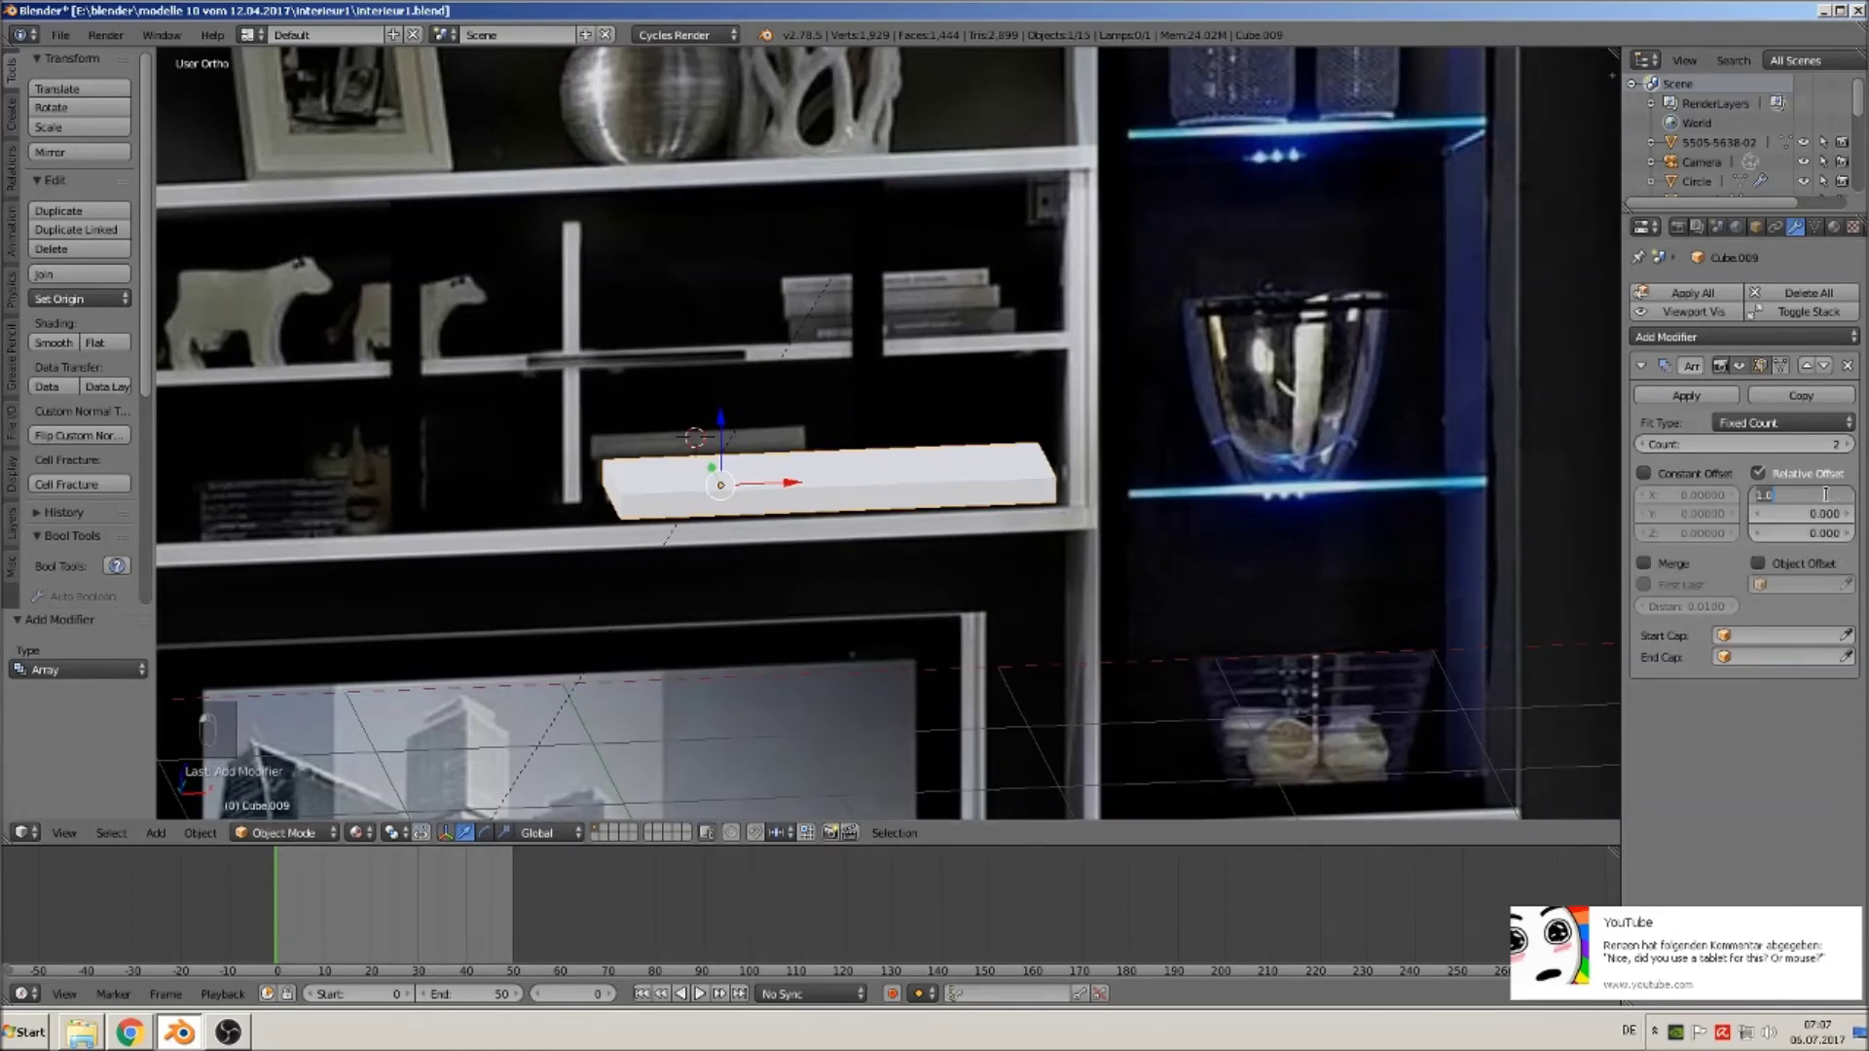
pyautogui.write('0')
pyautogui.press('Return')
# Set the array's relative Z offset to -1.1 so the second book lies below the first, and check it in front view.
pyautogui.click(1775, 534)
pyautogui.press('Return')
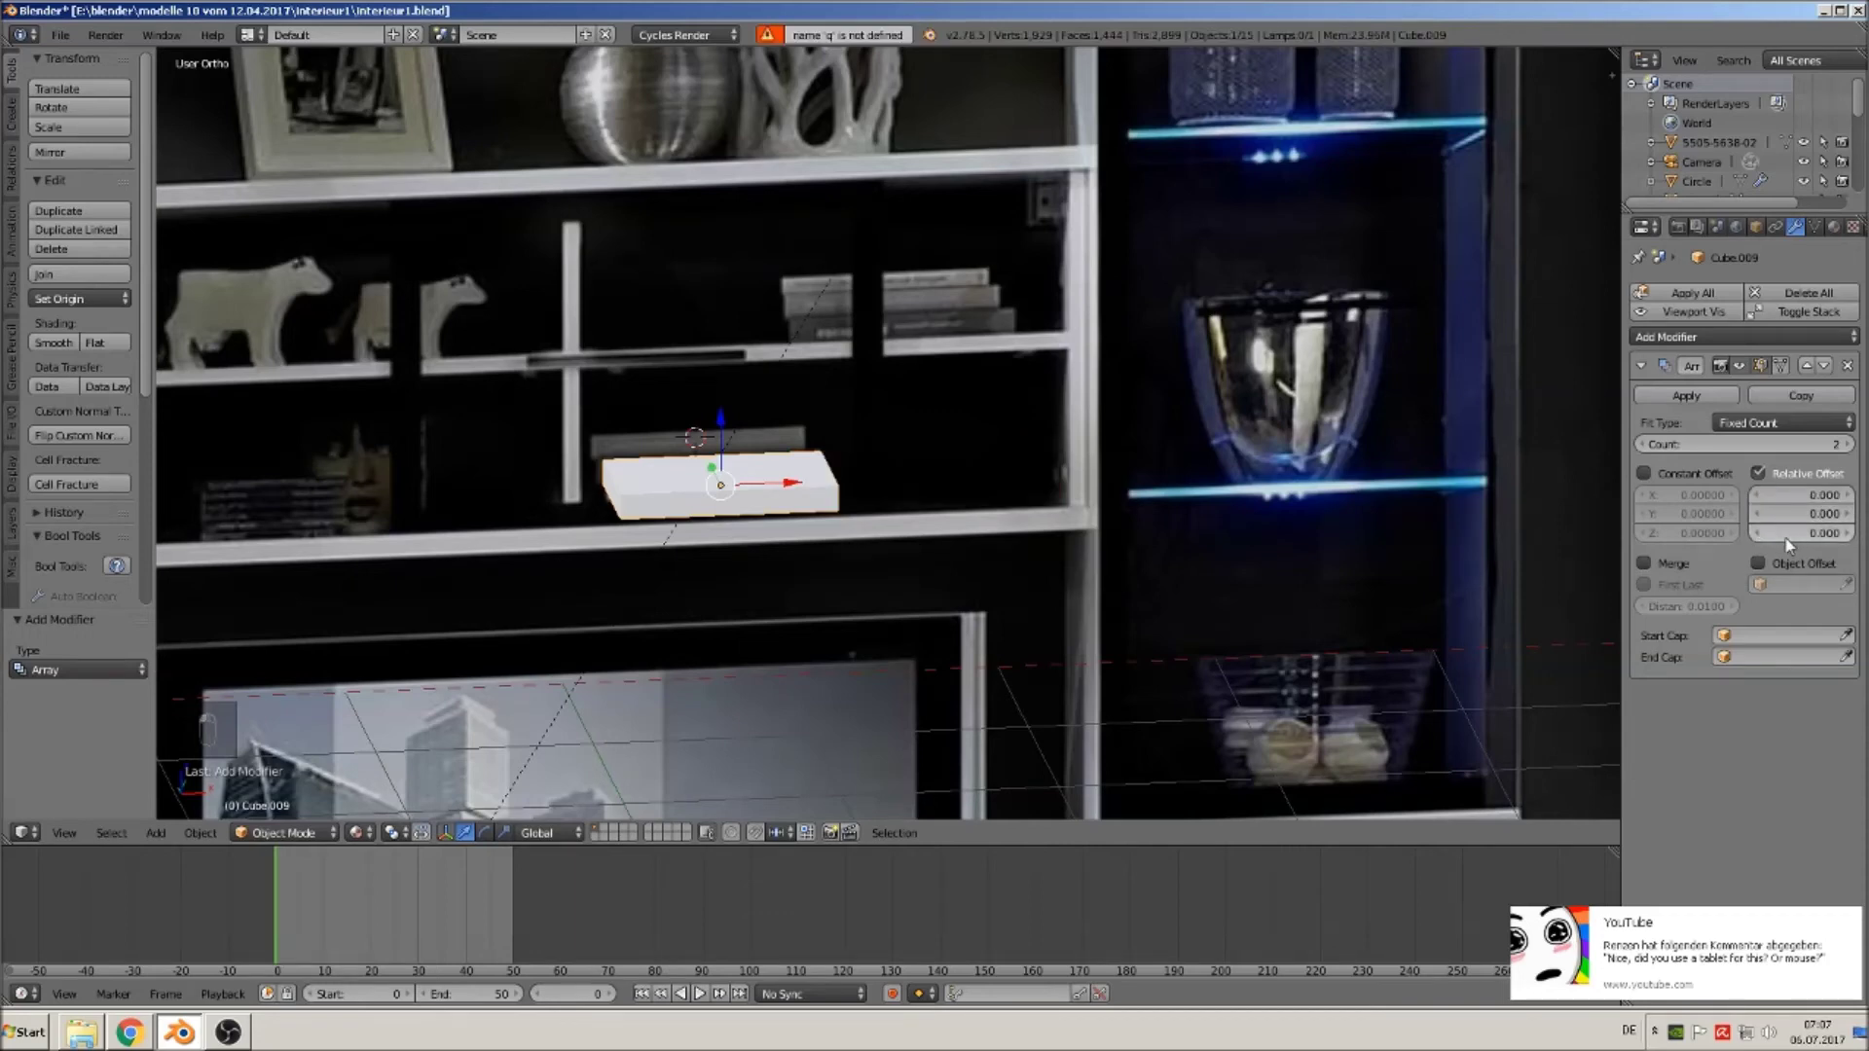
pyautogui.click(1799, 534)
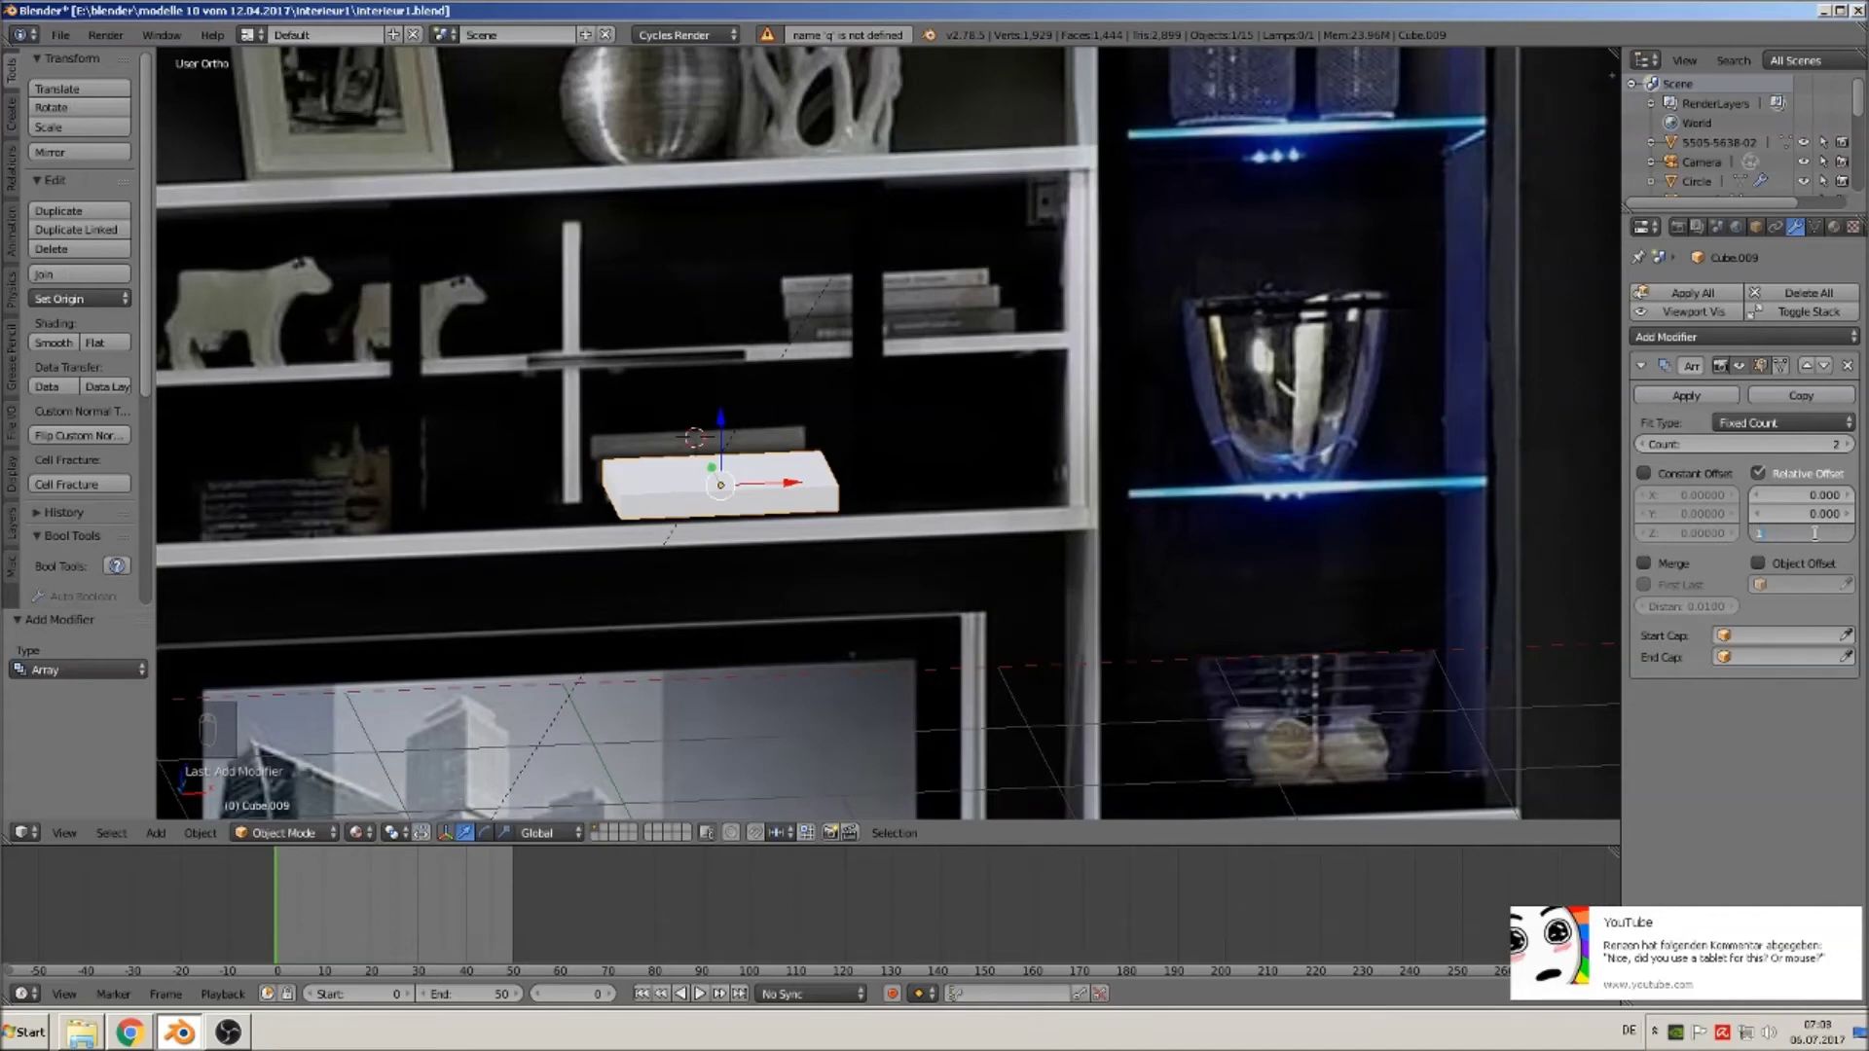
pyautogui.press('Return')
pyautogui.click(1813, 527)
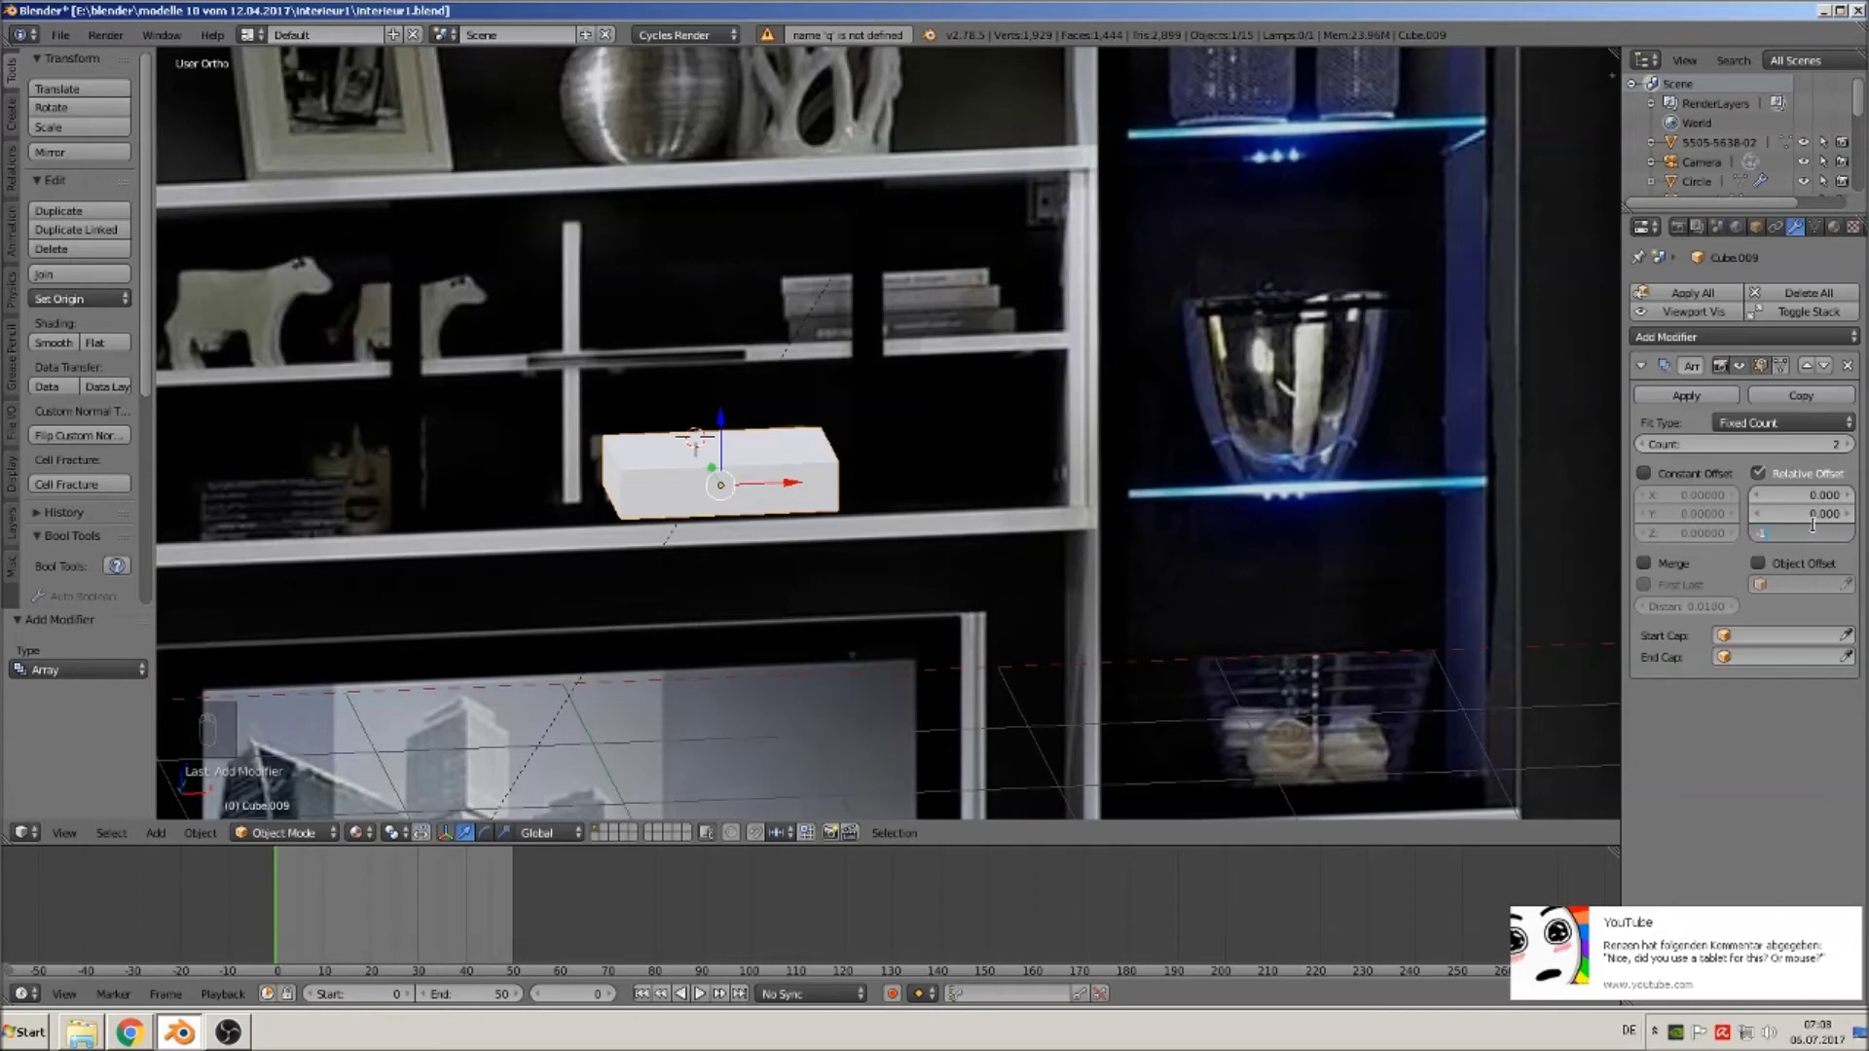
pyautogui.press('Return')
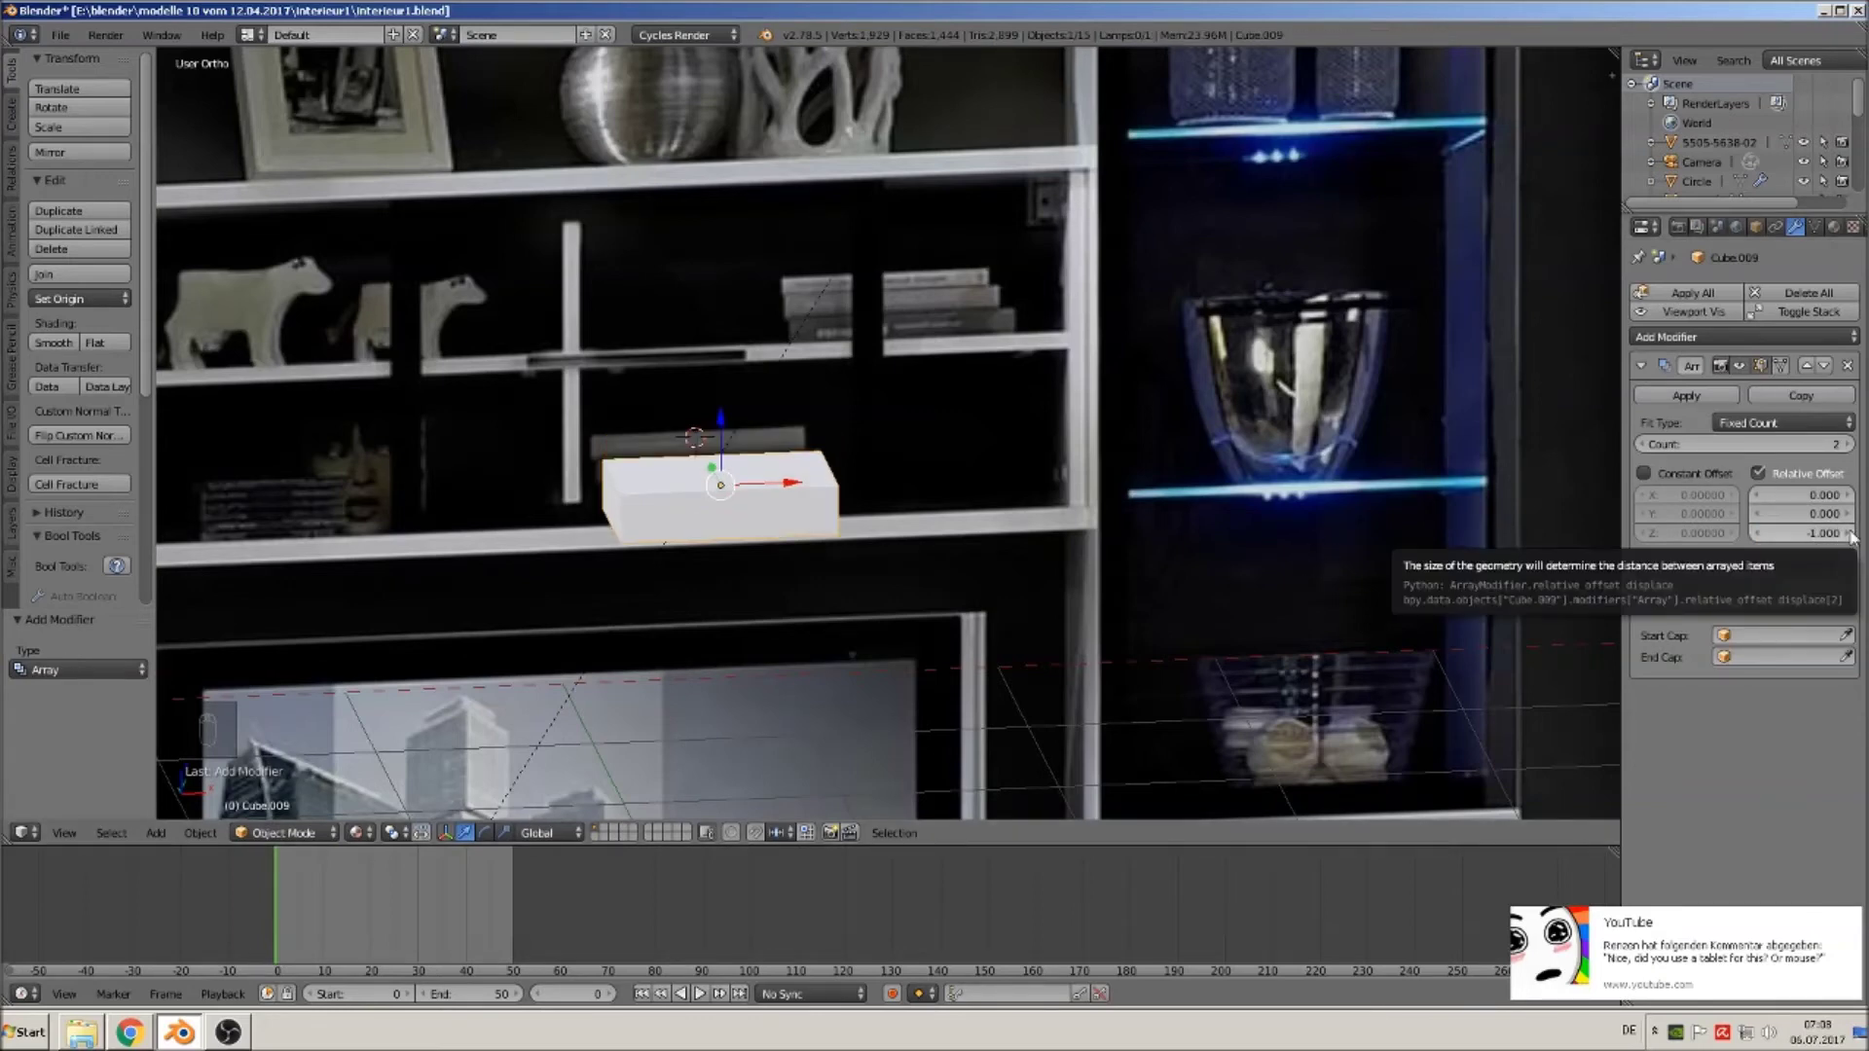
pyautogui.click(1759, 534)
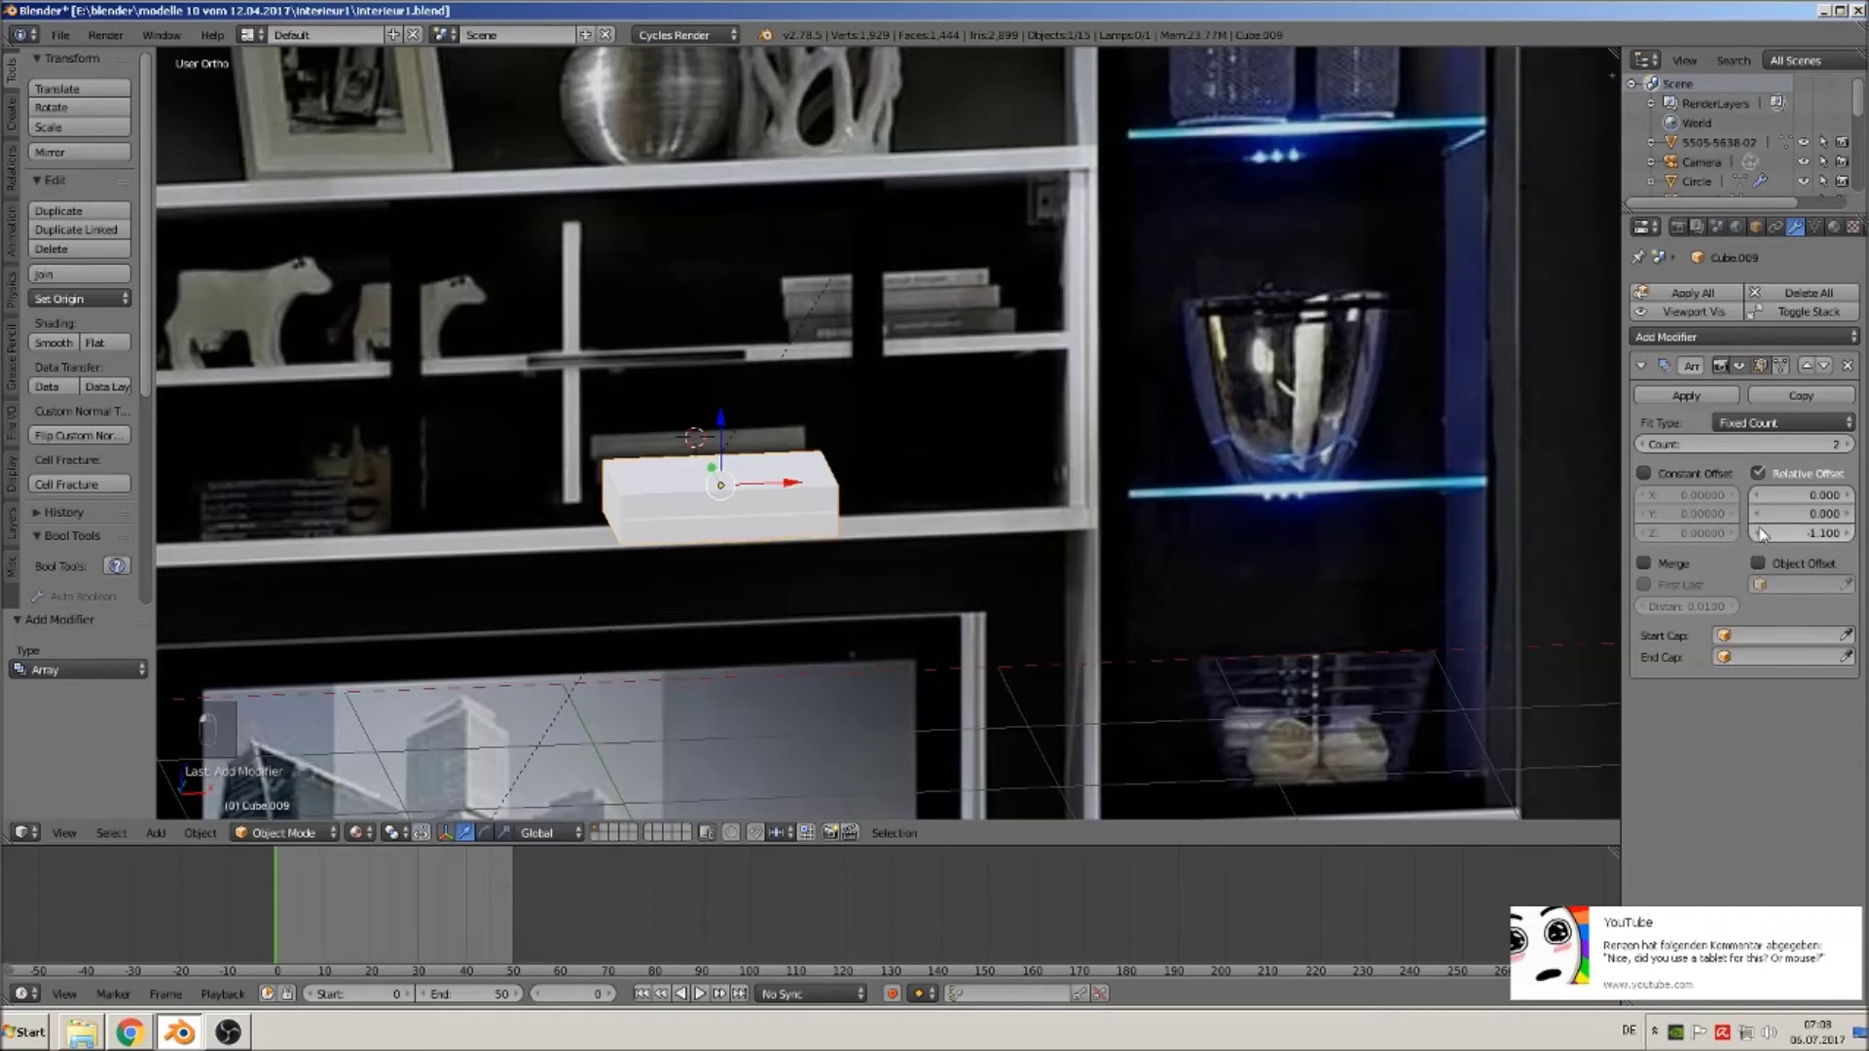
pyautogui.moveTo(949, 626); pyautogui.dragTo(884, 584, button='middle')
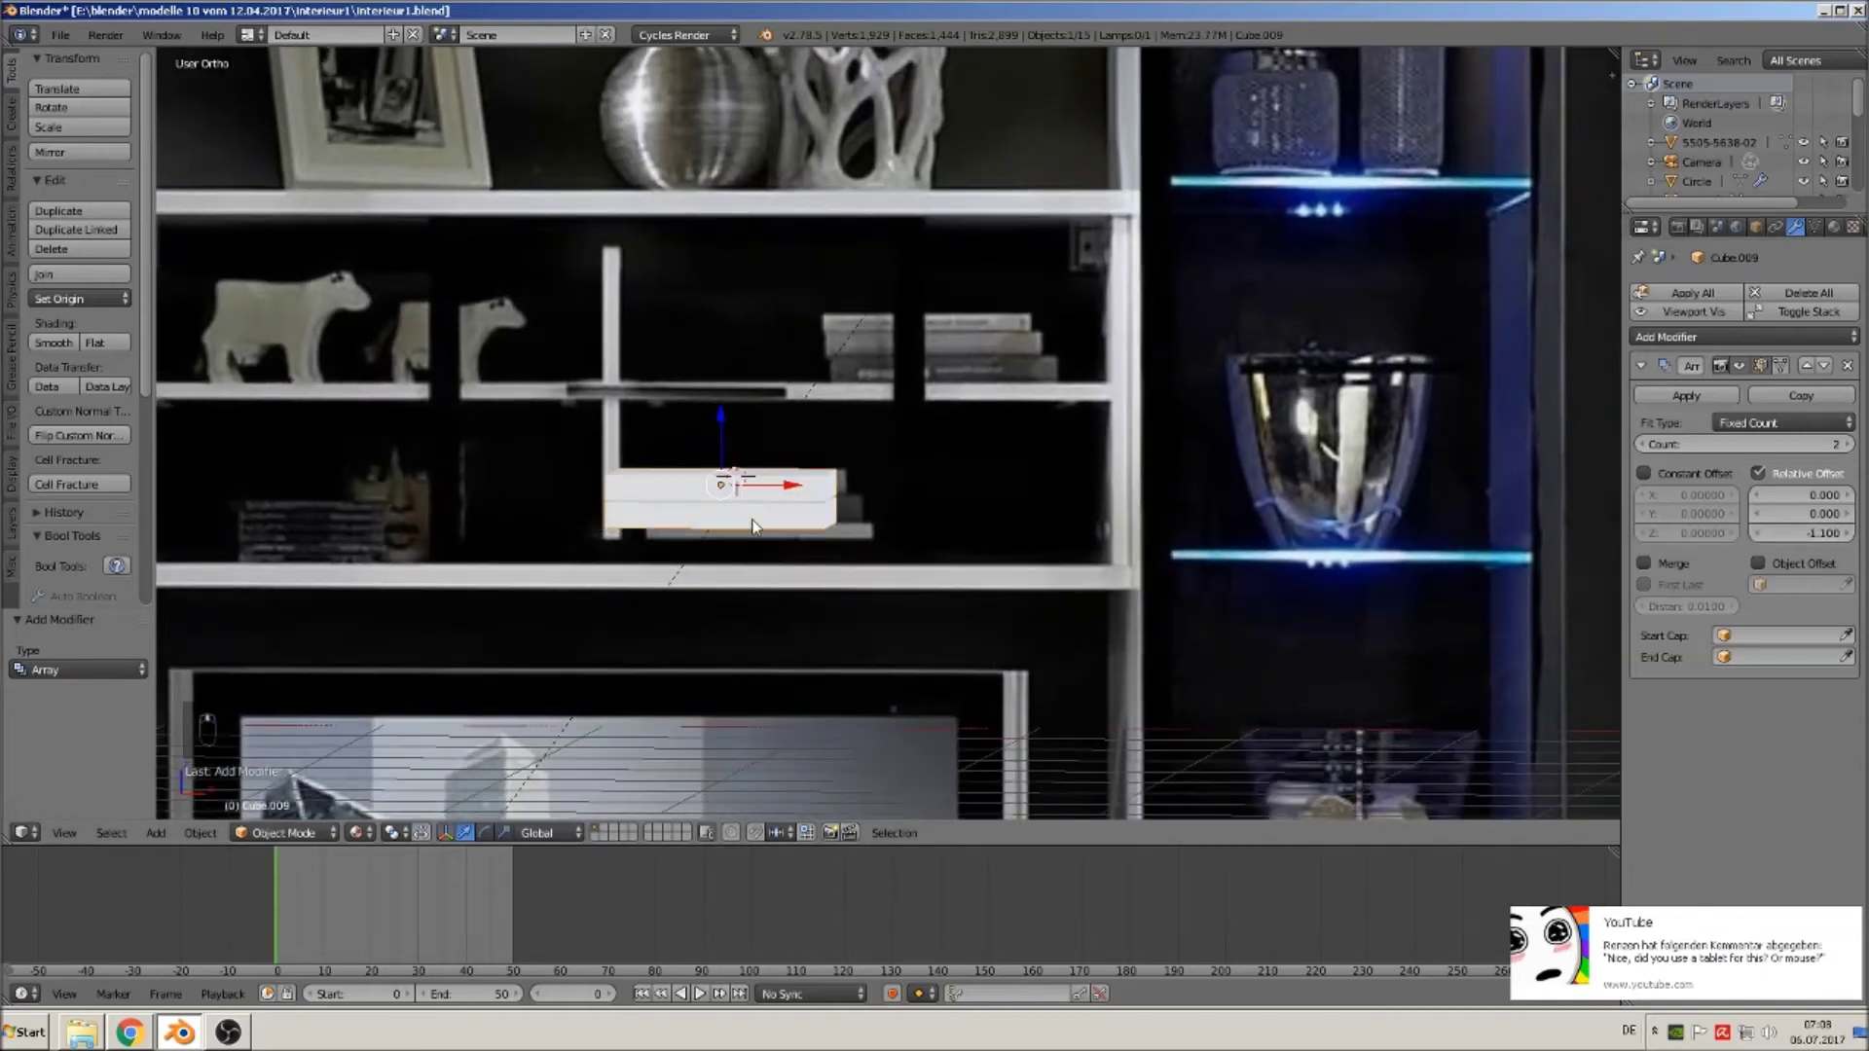
pyautogui.press('KP_1')
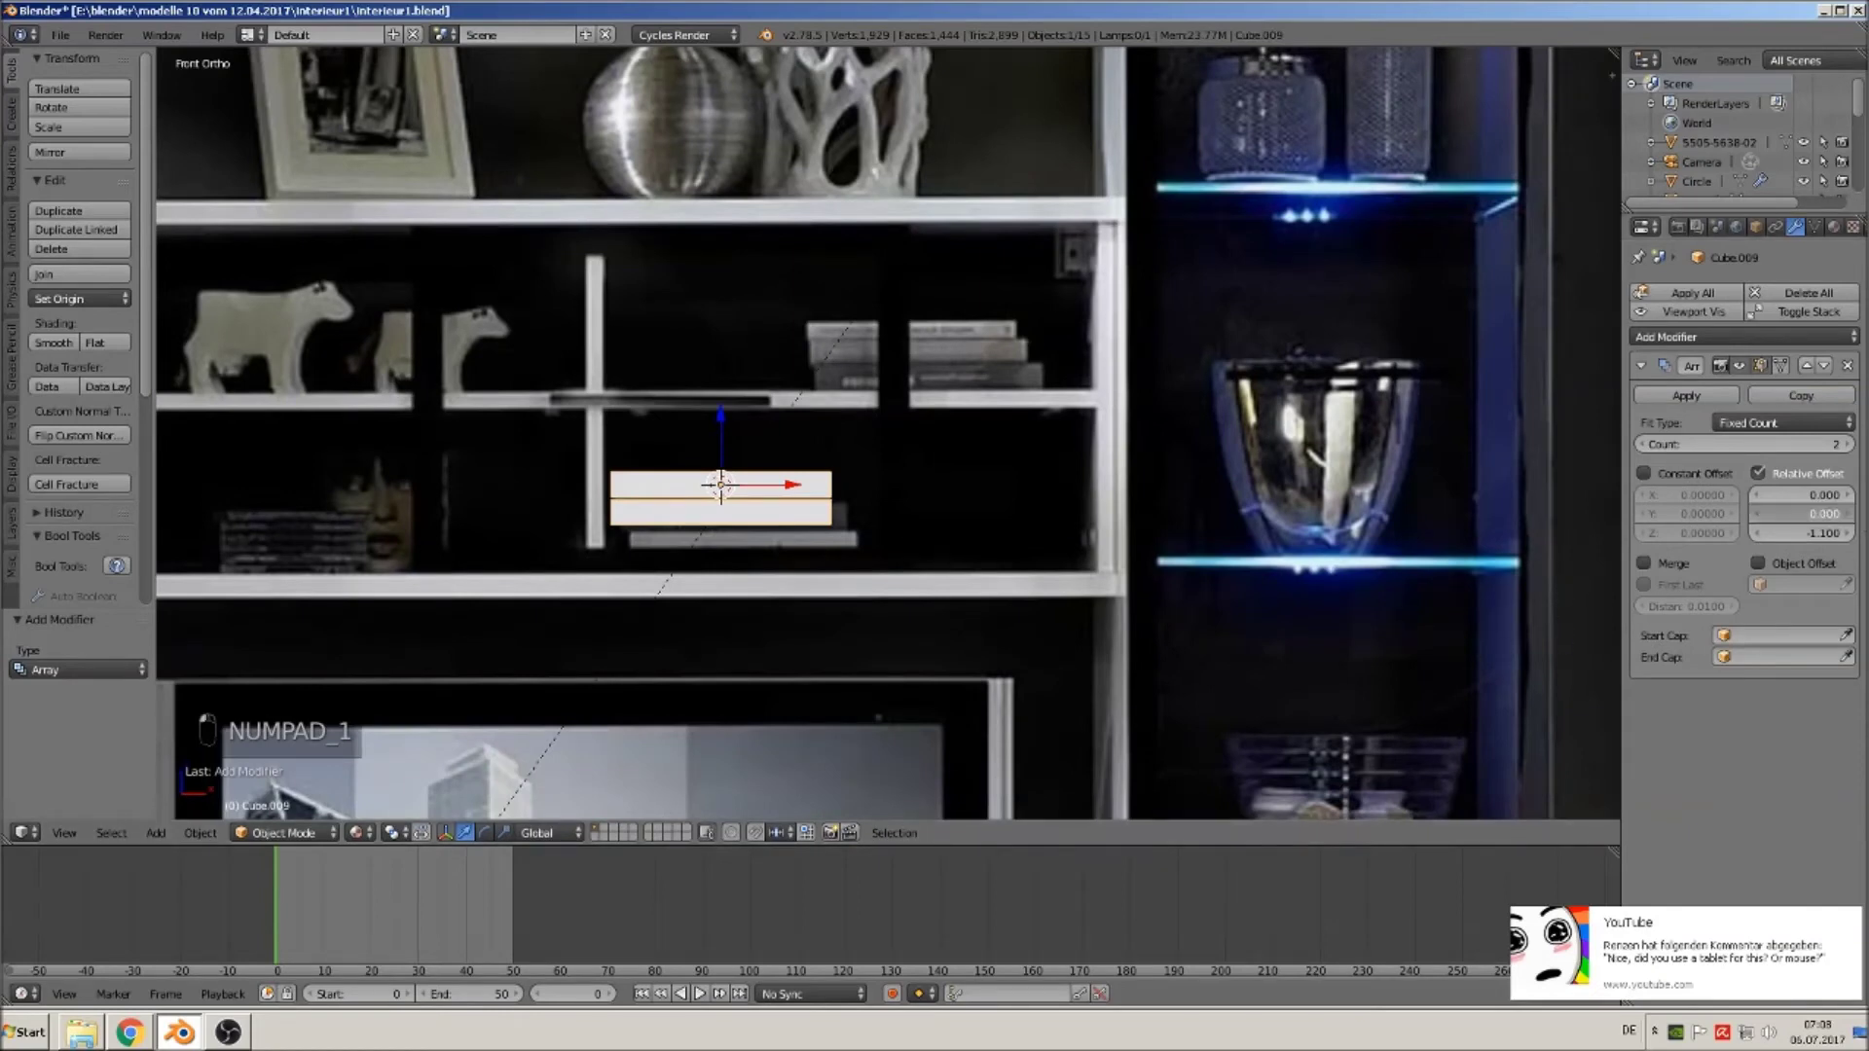
pyautogui.click(1852, 518)
pyautogui.click(1852, 518)
pyautogui.click(1852, 517)
pyautogui.click(1852, 518)
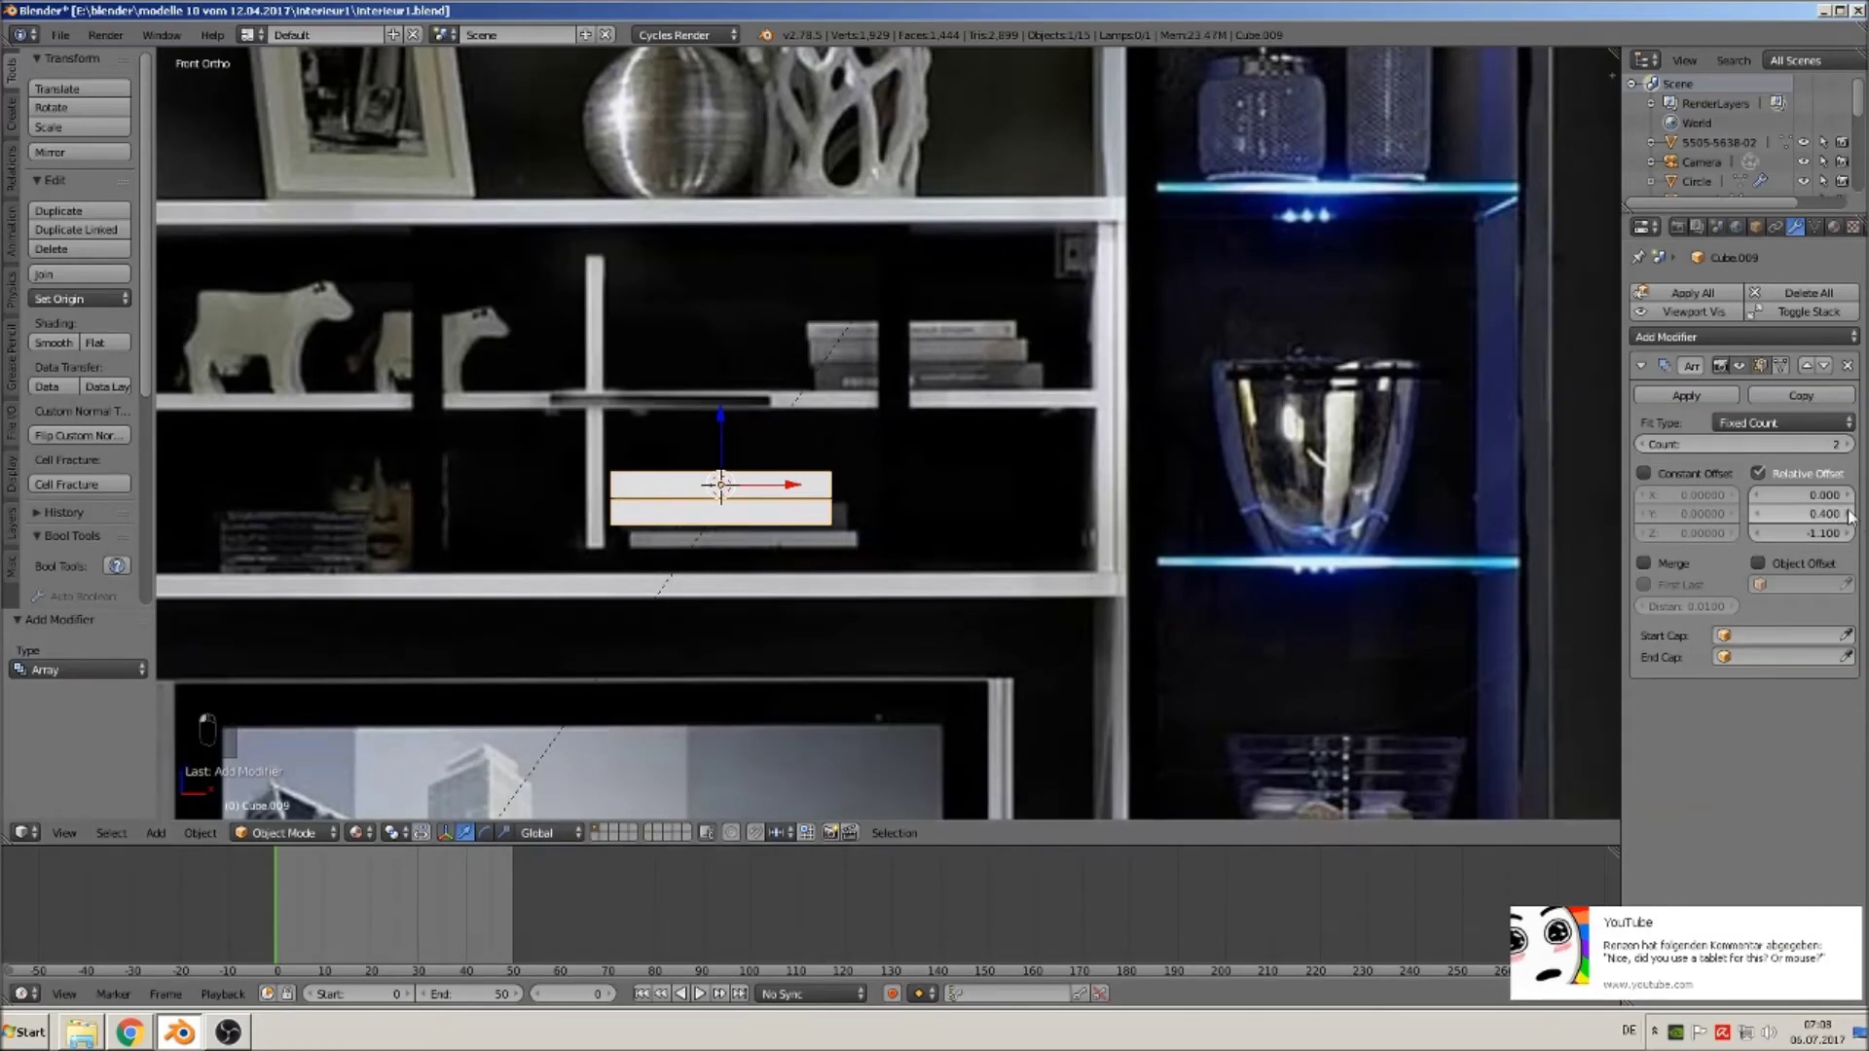
pyautogui.click(1784, 516)
pyautogui.write('0')
pyautogui.press('Return')
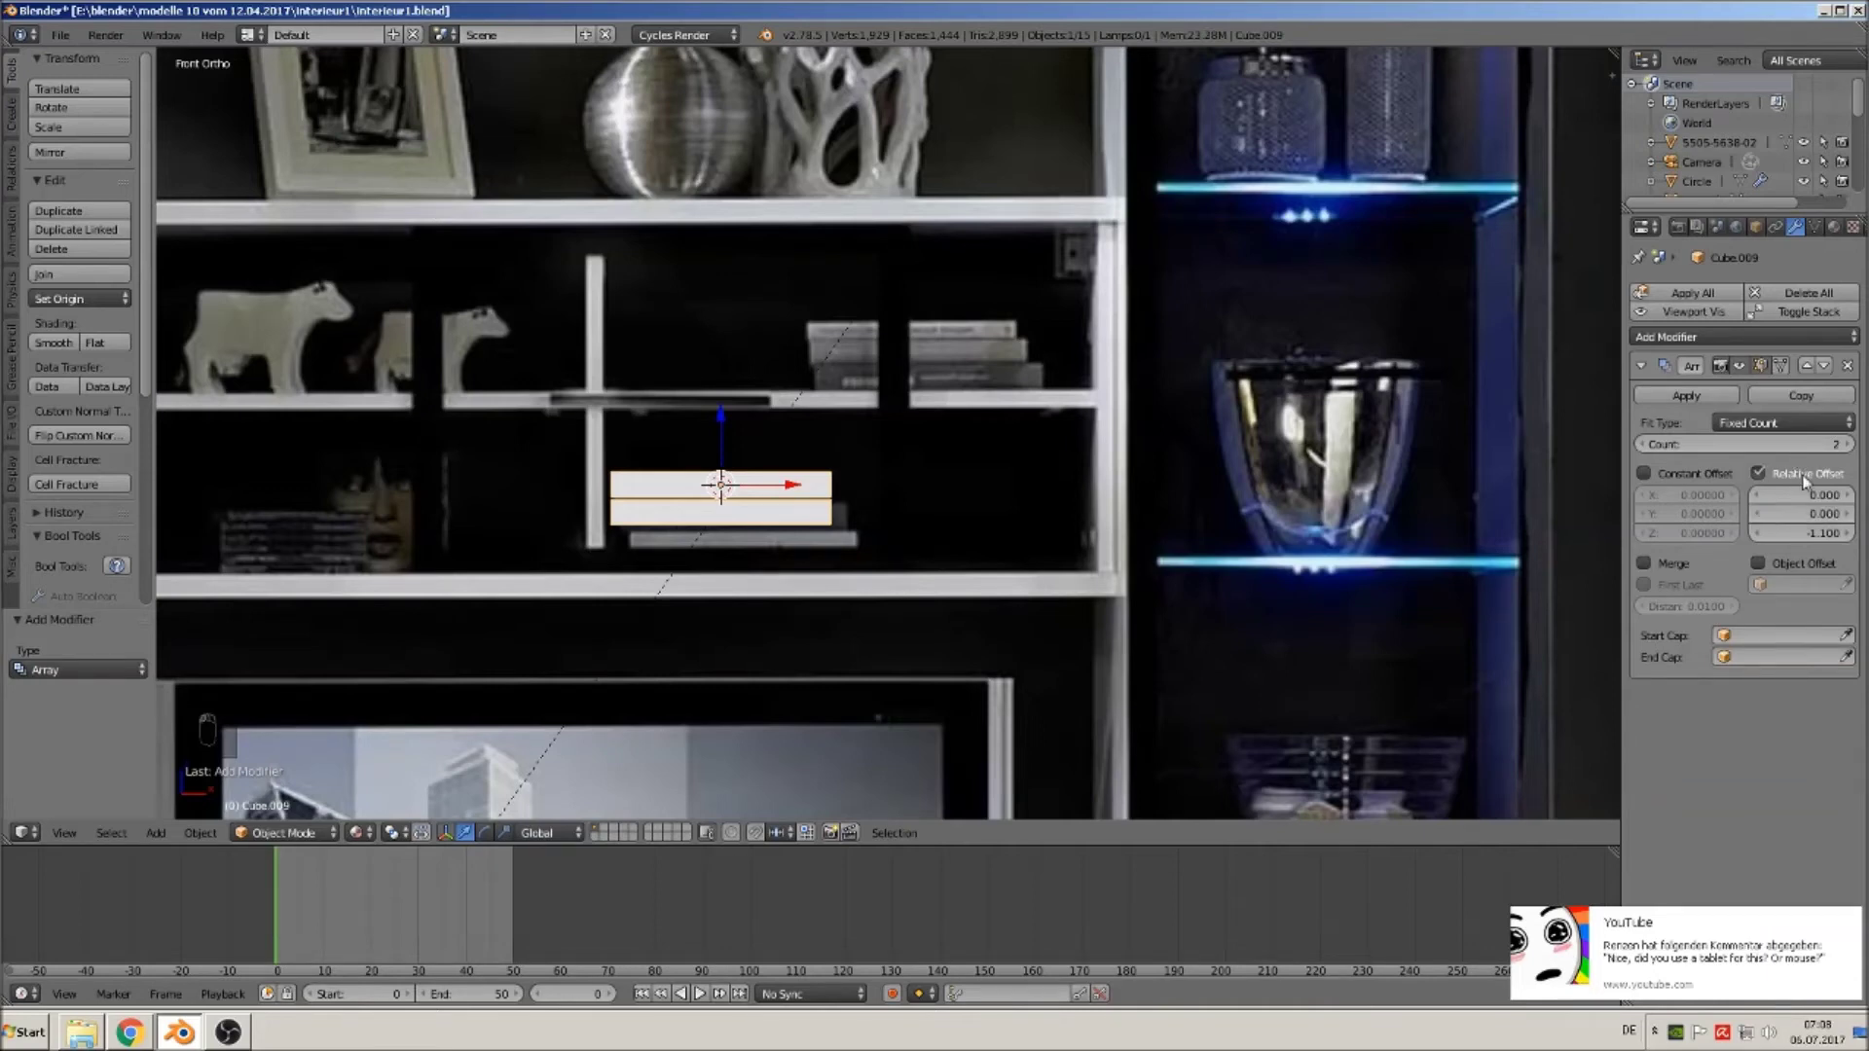
# Set the array's relative X offset to 0.1 and its count to 3 to form a staggered book stack.
pyautogui.click(1852, 495)
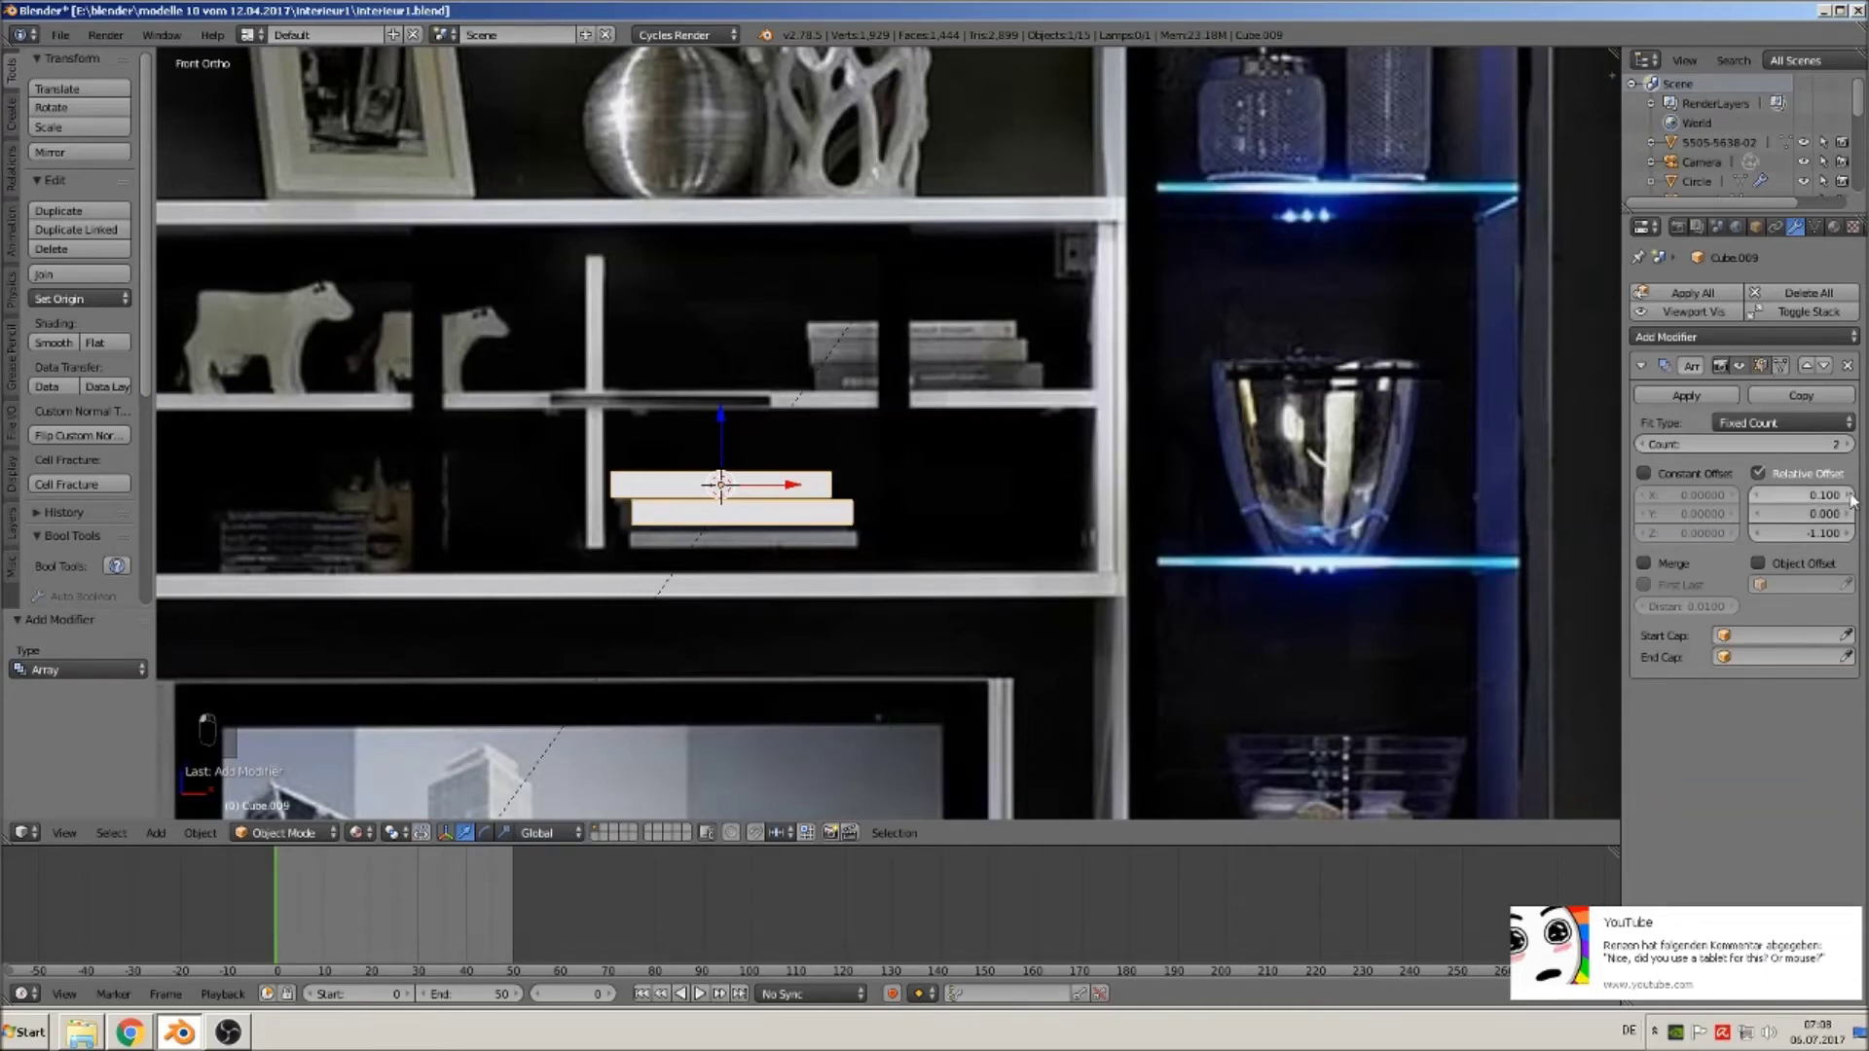
pyautogui.click(1845, 444)
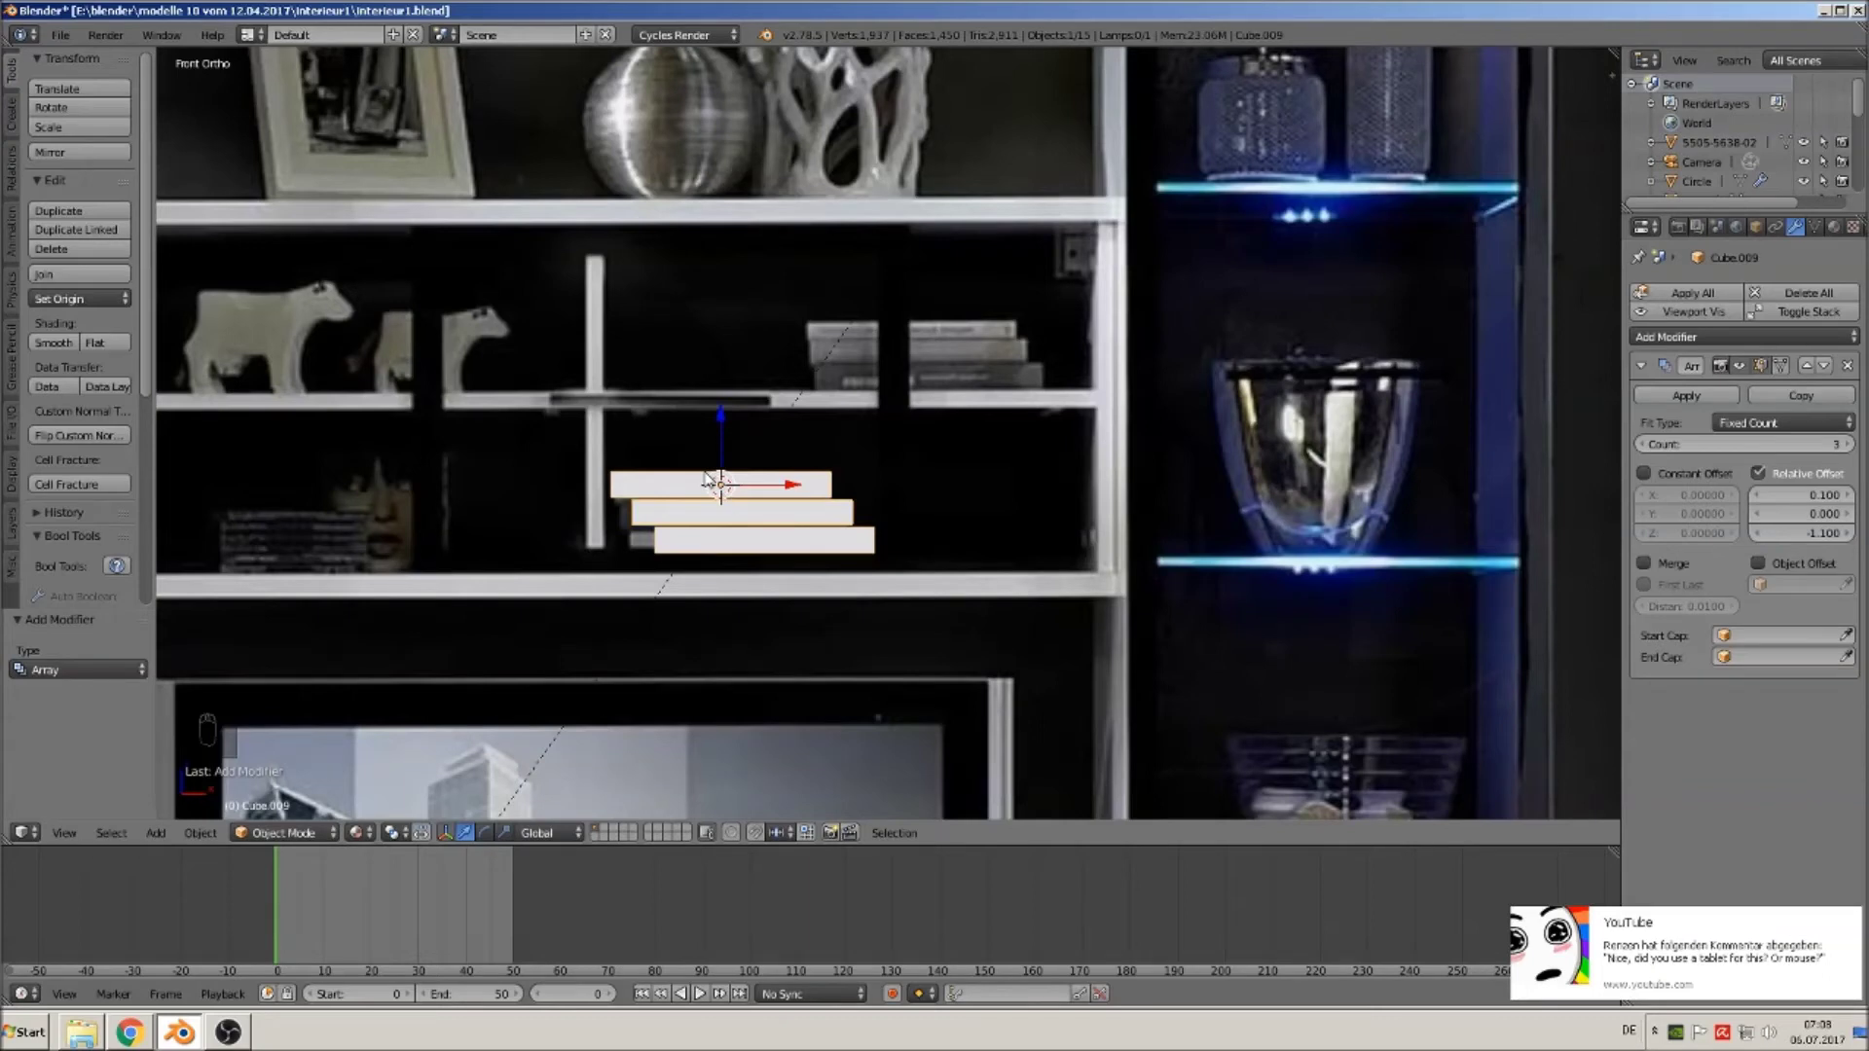
# Make a linked duplicate of the book stack, move it over the photo's upper book stack, and scale it to 0.828.
pyautogui.hotkey('alt', 'd')
pyautogui.press('z')
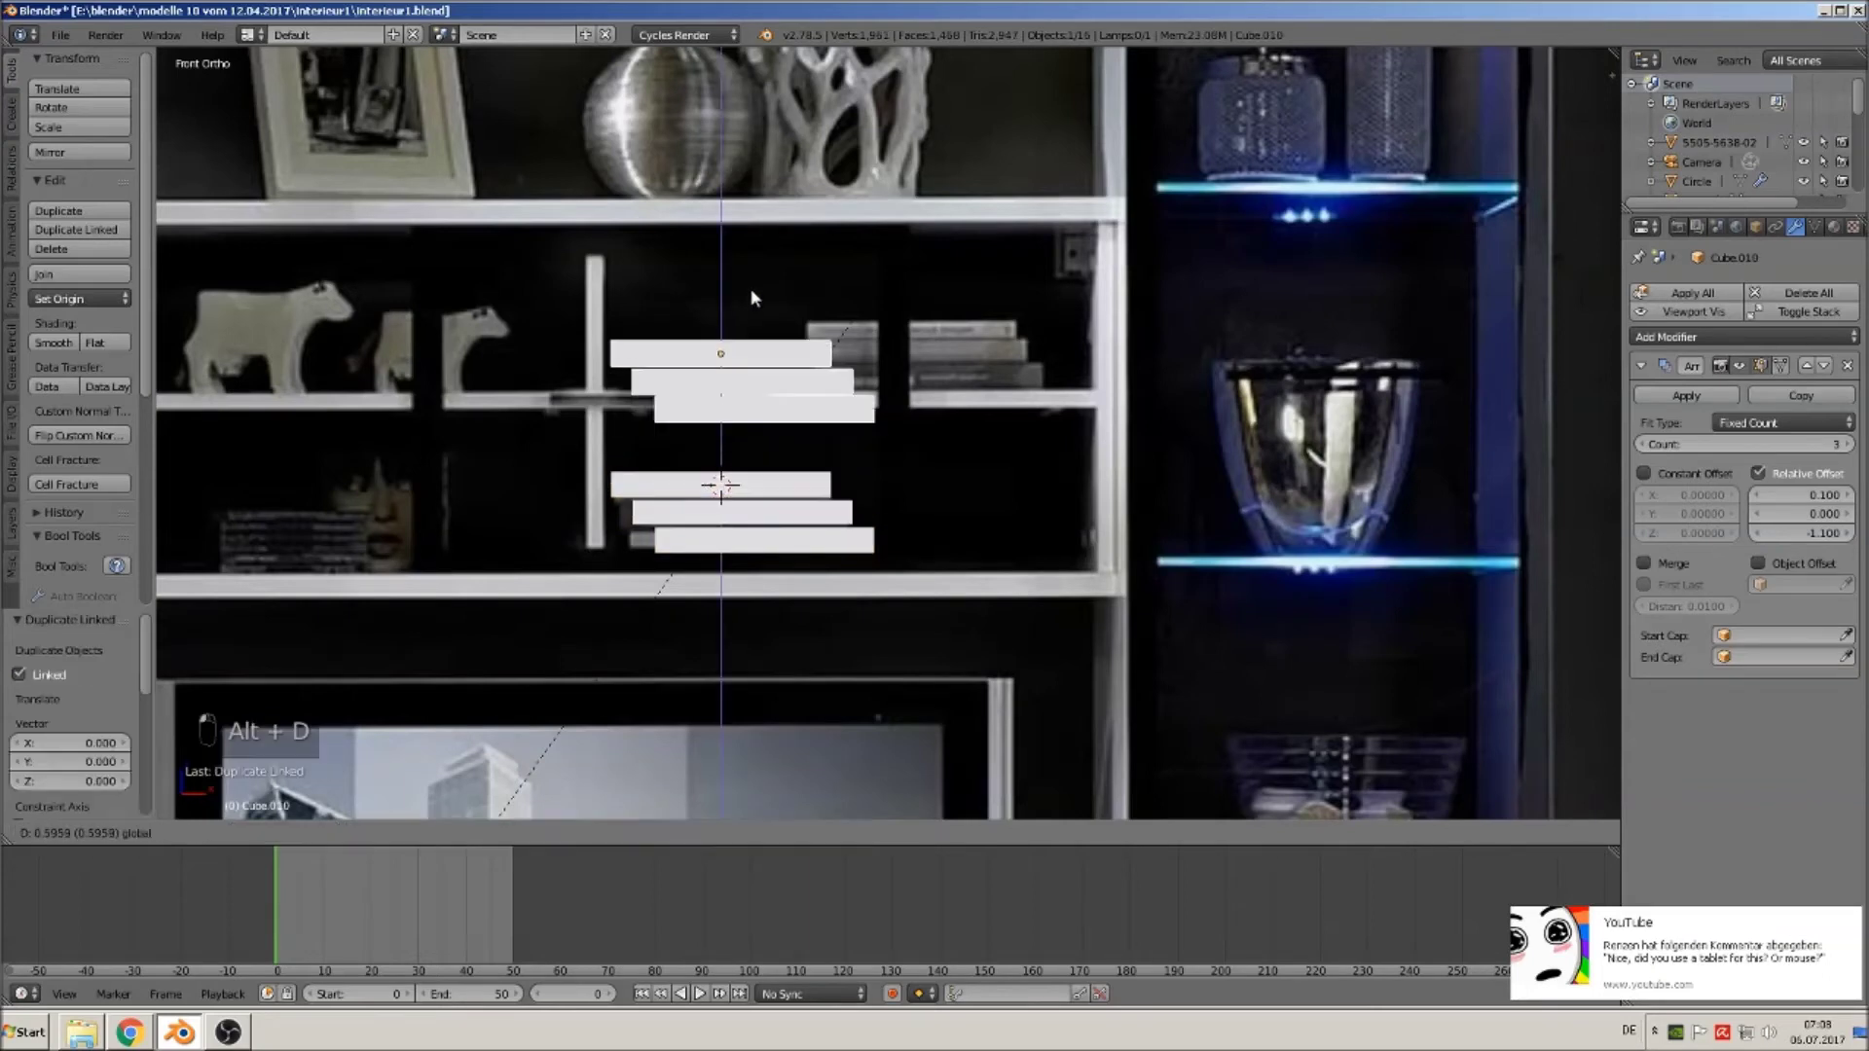
pyautogui.click(796, 338)
pyautogui.moveTo(797, 338); pyautogui.dragTo(973, 333)
pyautogui.press('s')
pyautogui.click(1025, 411)
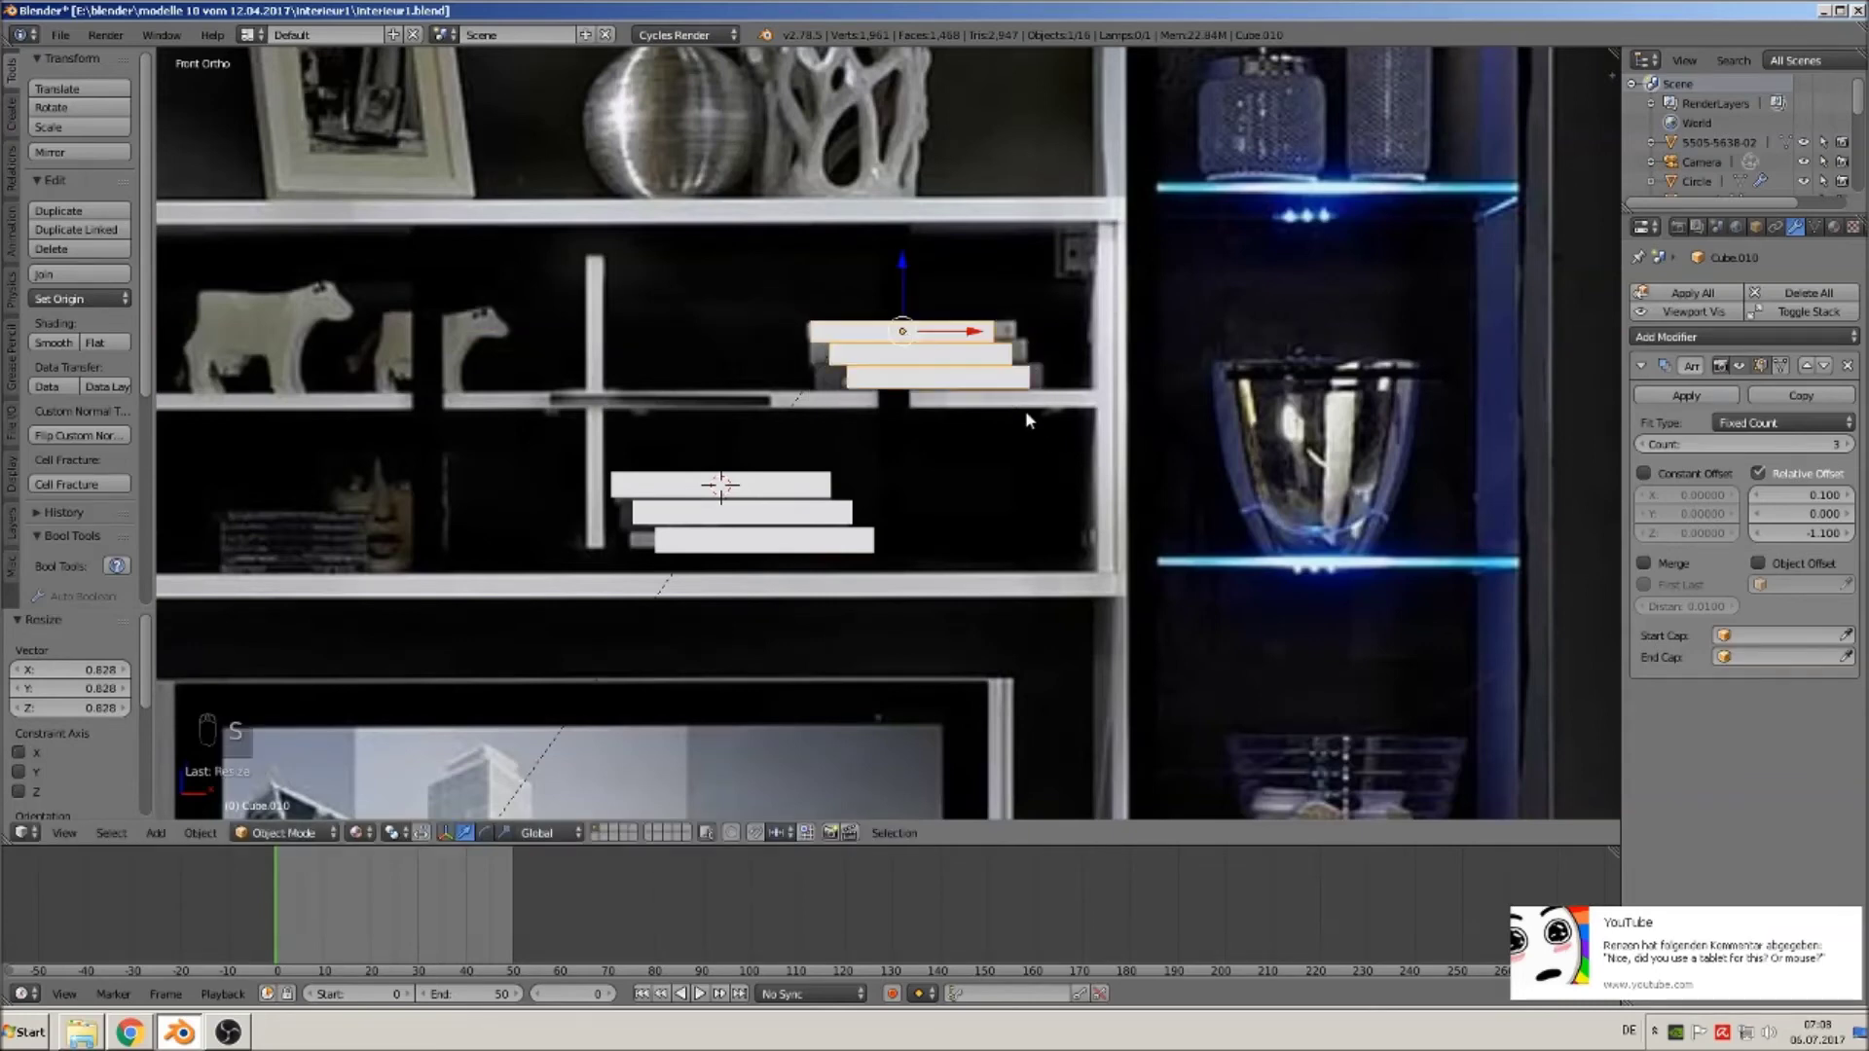
# Duplicate the lower book stack as an independent copy and move it 1.827 along negative X over the photo's books below the cow figurine.
pyautogui.scroll(-1, 959, 472)
pyautogui.keyDown('shift'); pyautogui.moveTo(873, 516); pyautogui.dragTo(1234, 511, button='middle'); pyautogui.keyUp('shift')
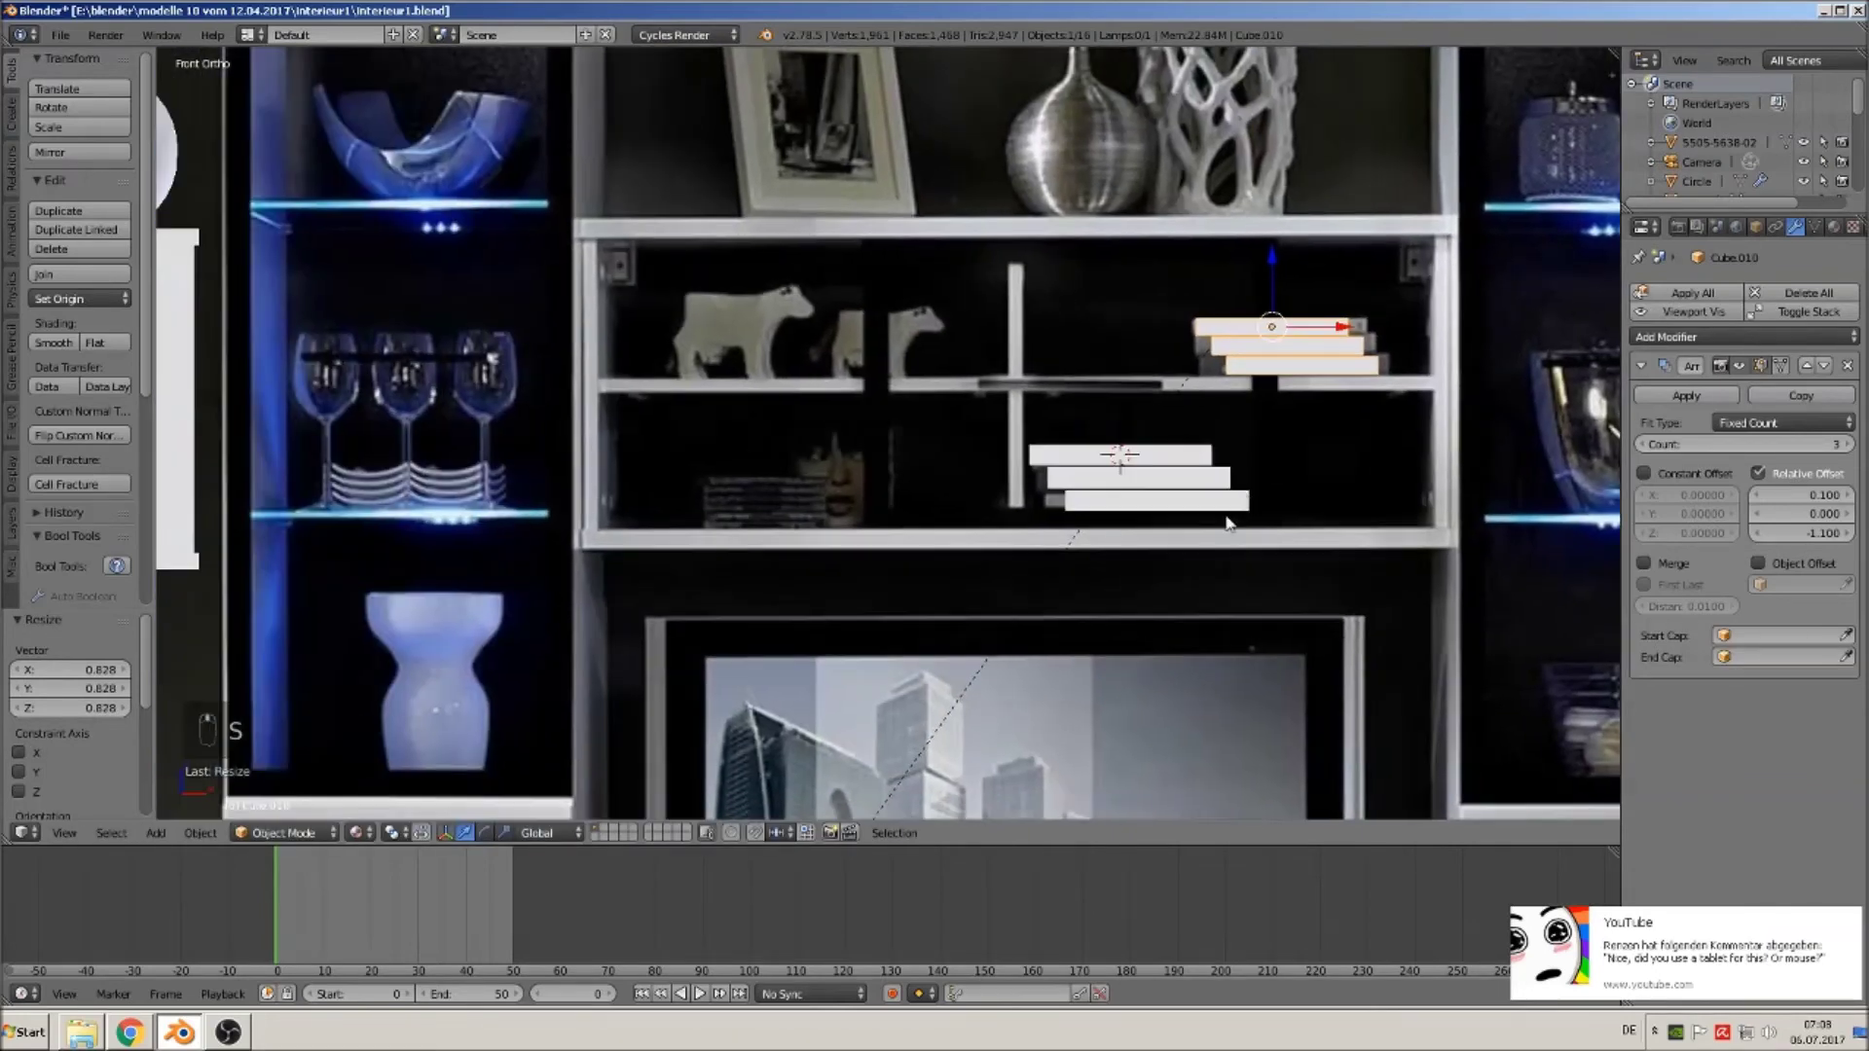
pyautogui.scroll(2, 1208, 512)
pyautogui.rightClick(1142, 489)
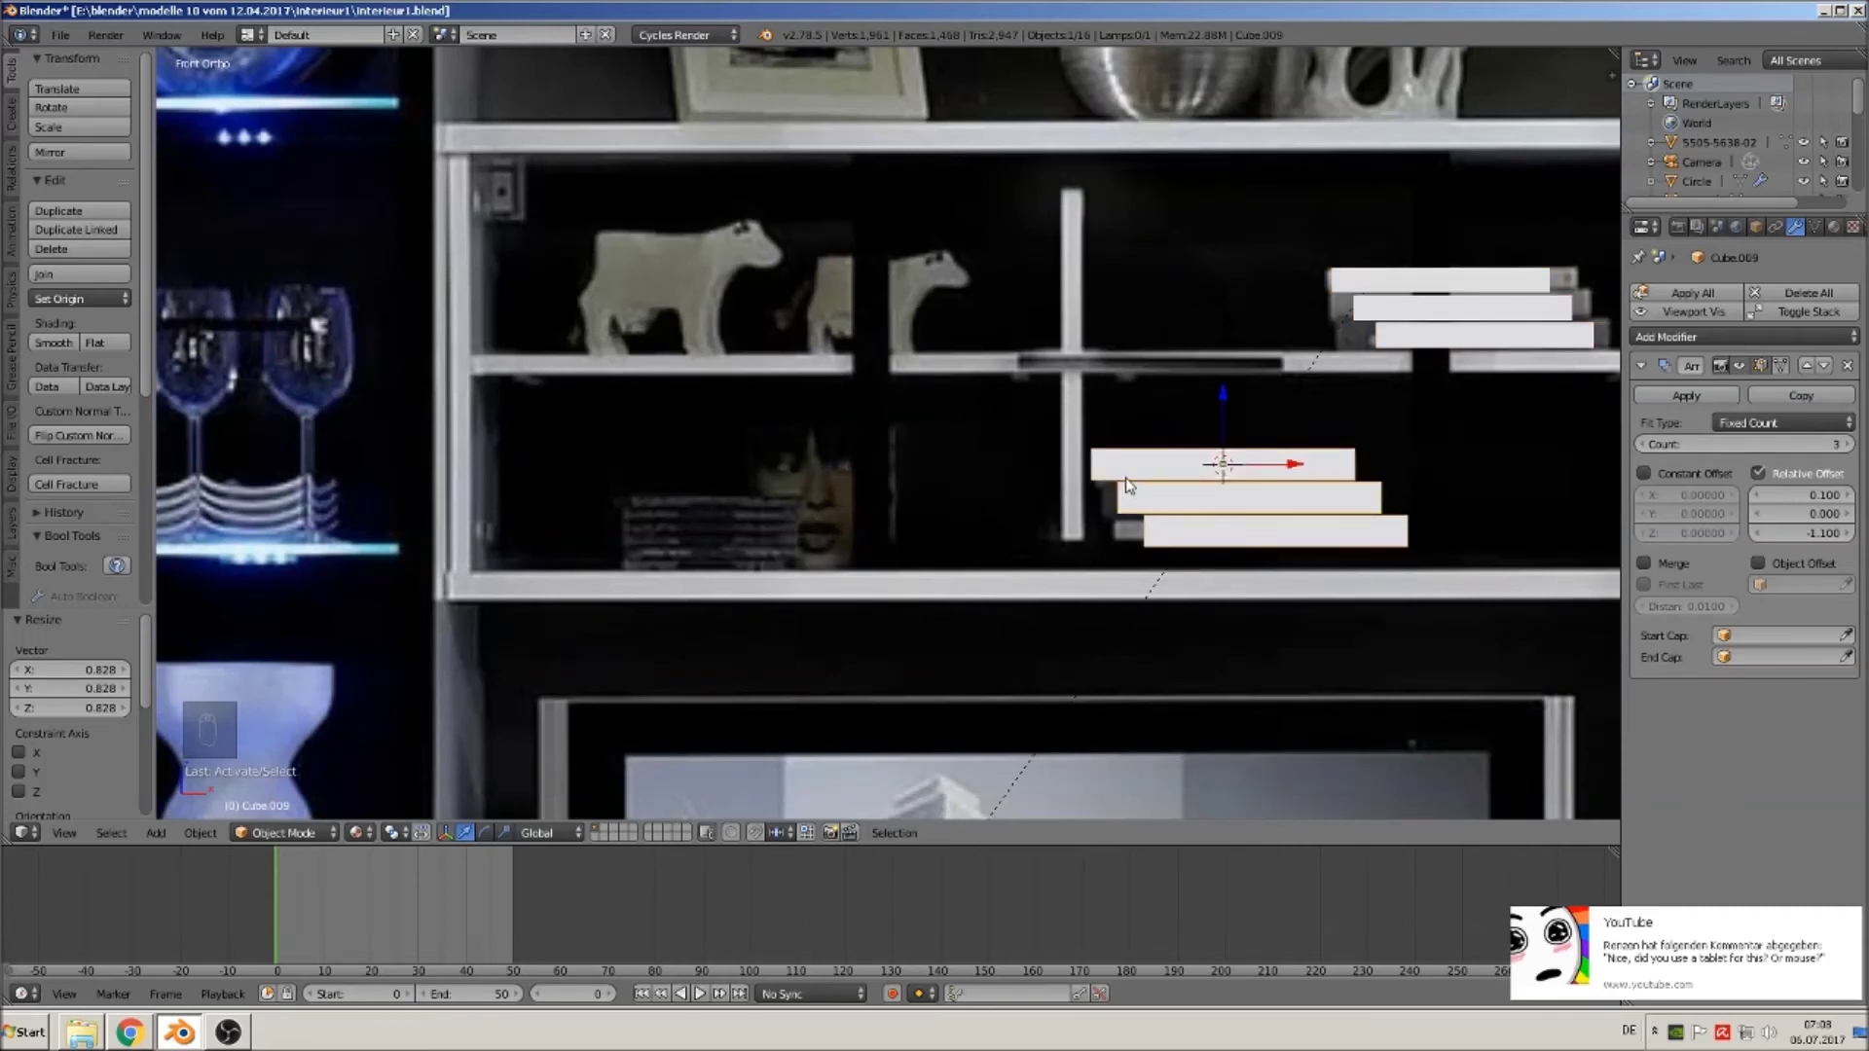
pyautogui.hotkey('shift', 'd')
pyautogui.rightClick(1139, 477)
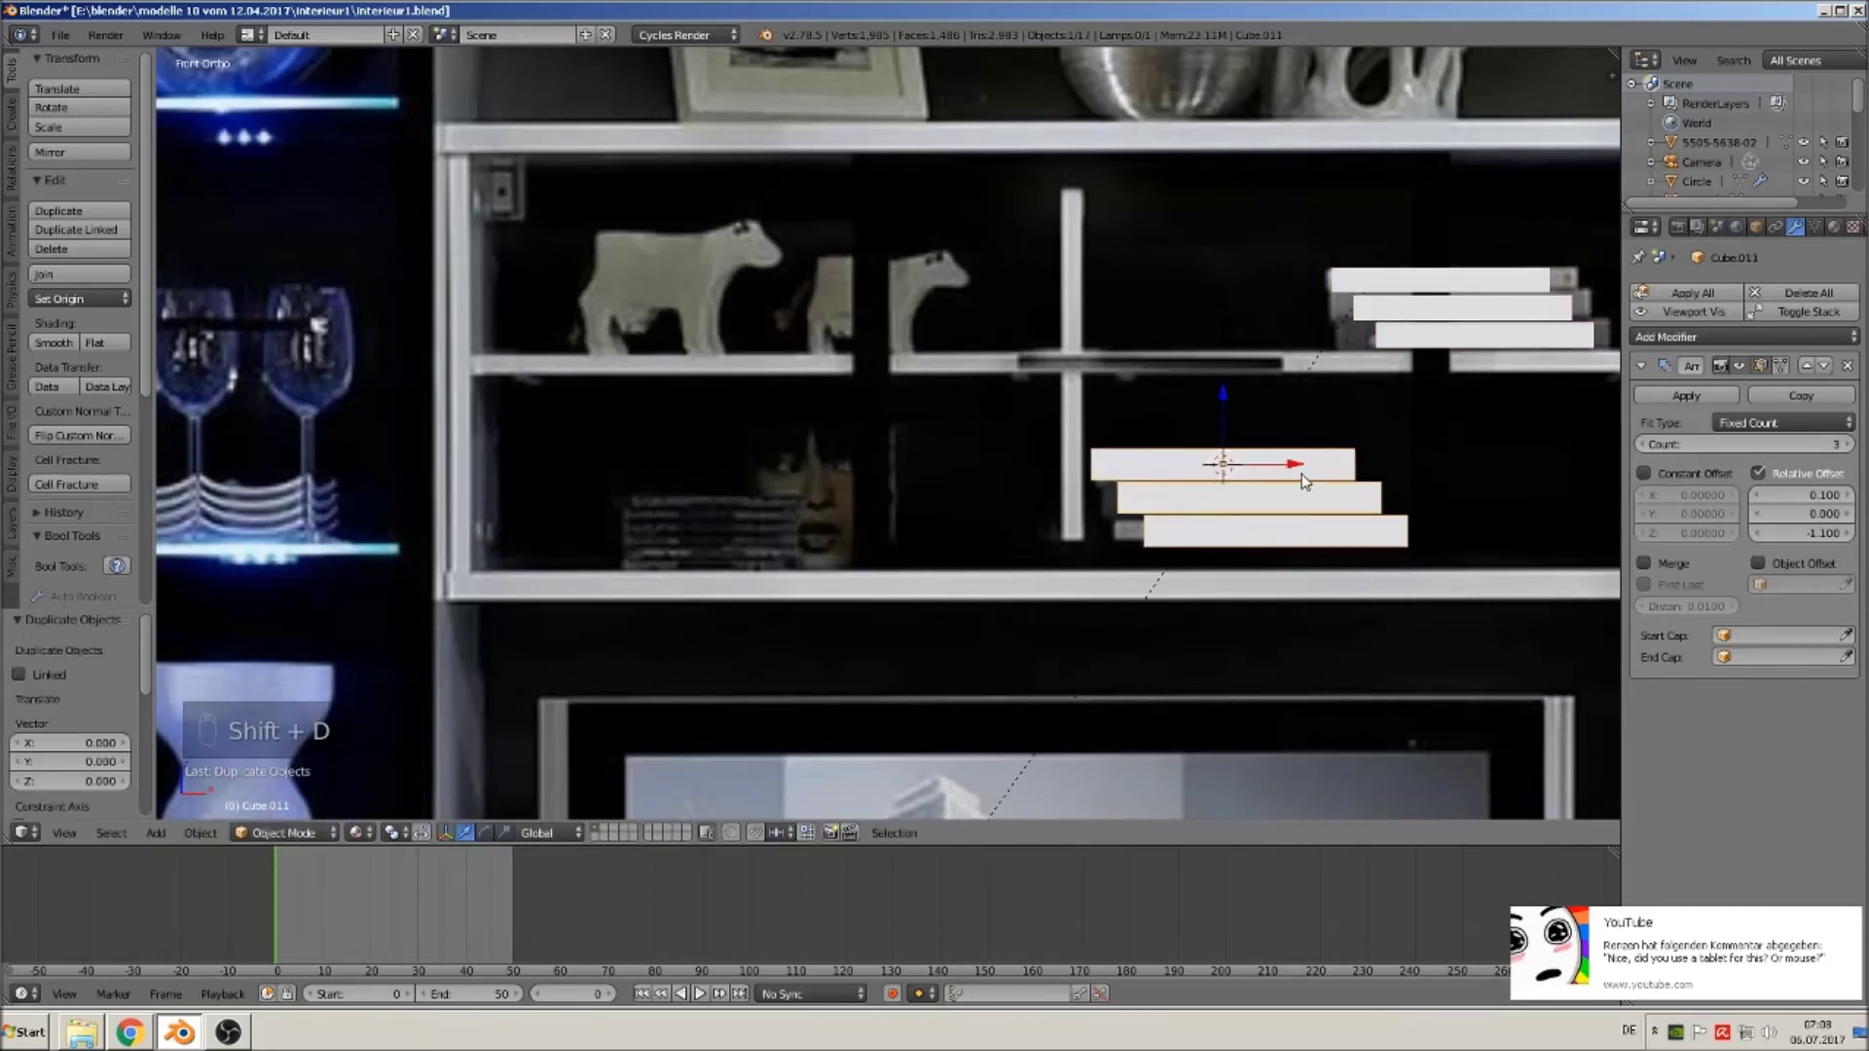
pyautogui.moveTo(1304, 478); pyautogui.dragTo(822, 464)
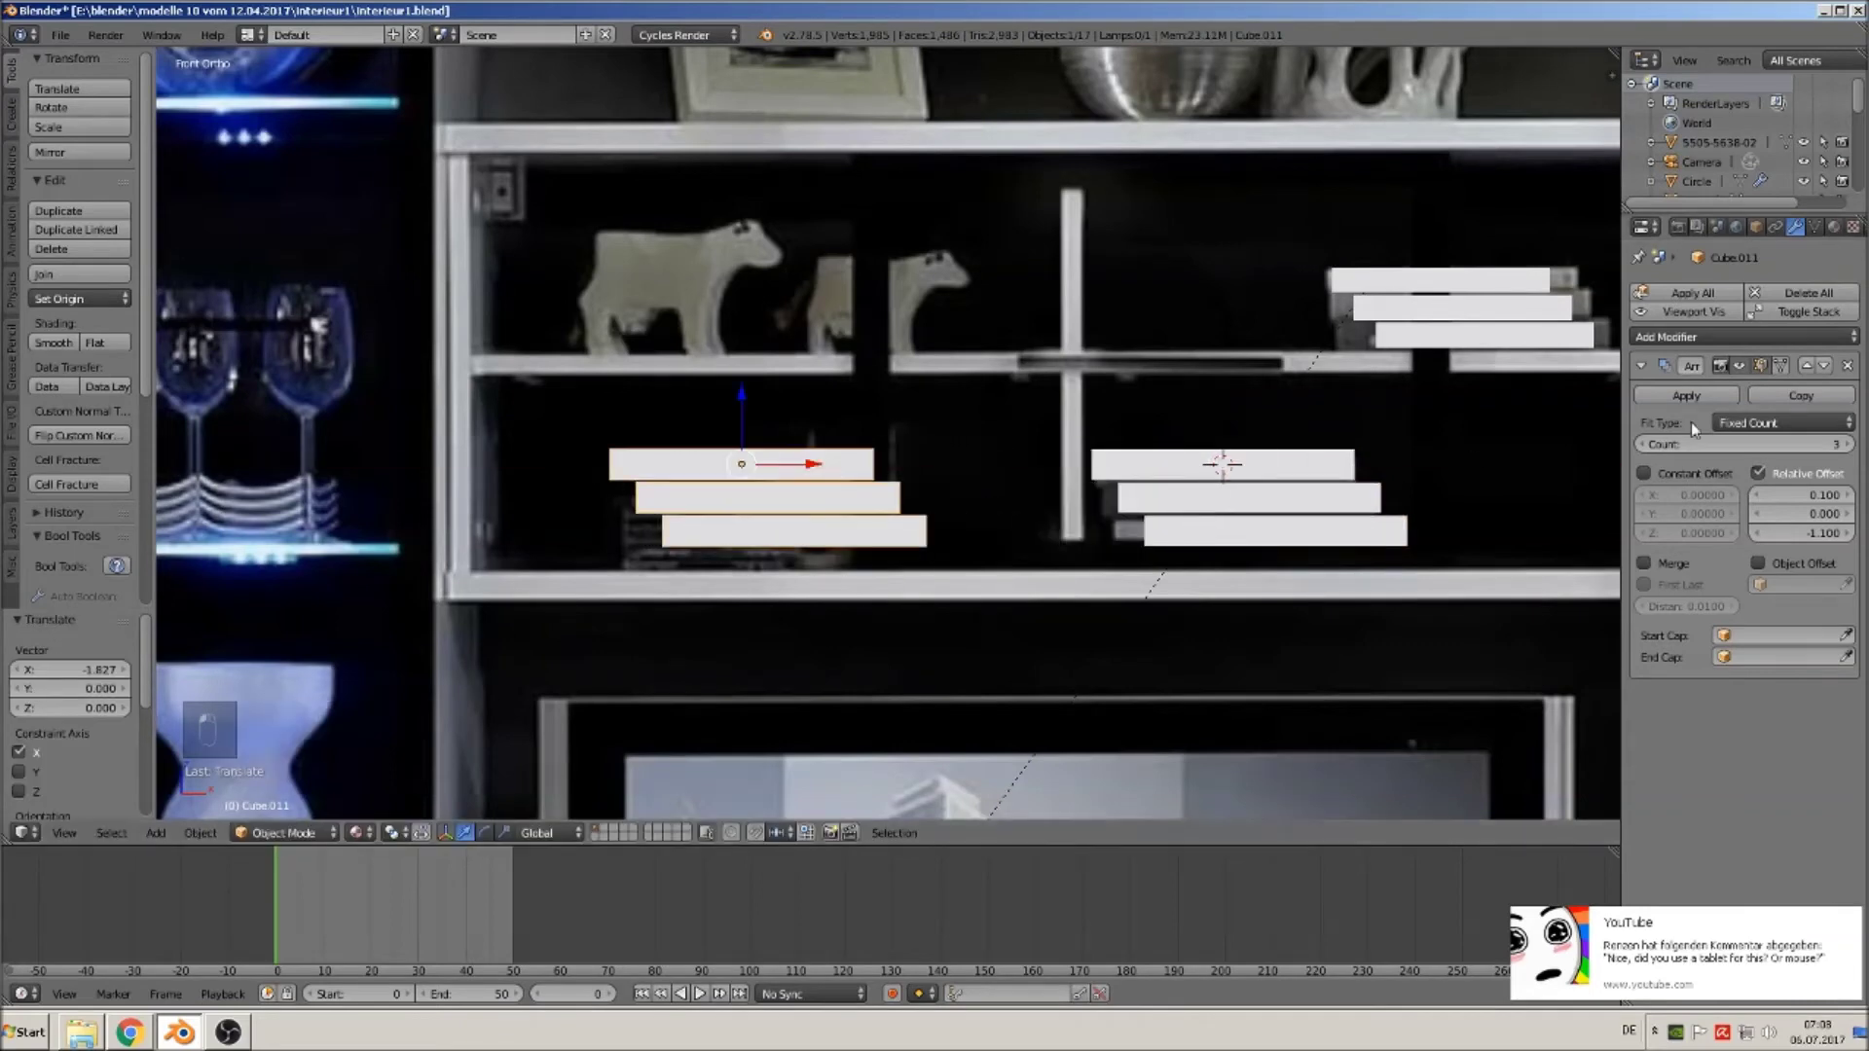
# Set the copied book stack's relative X offset in the array to 0.
pyautogui.click(1818, 498)
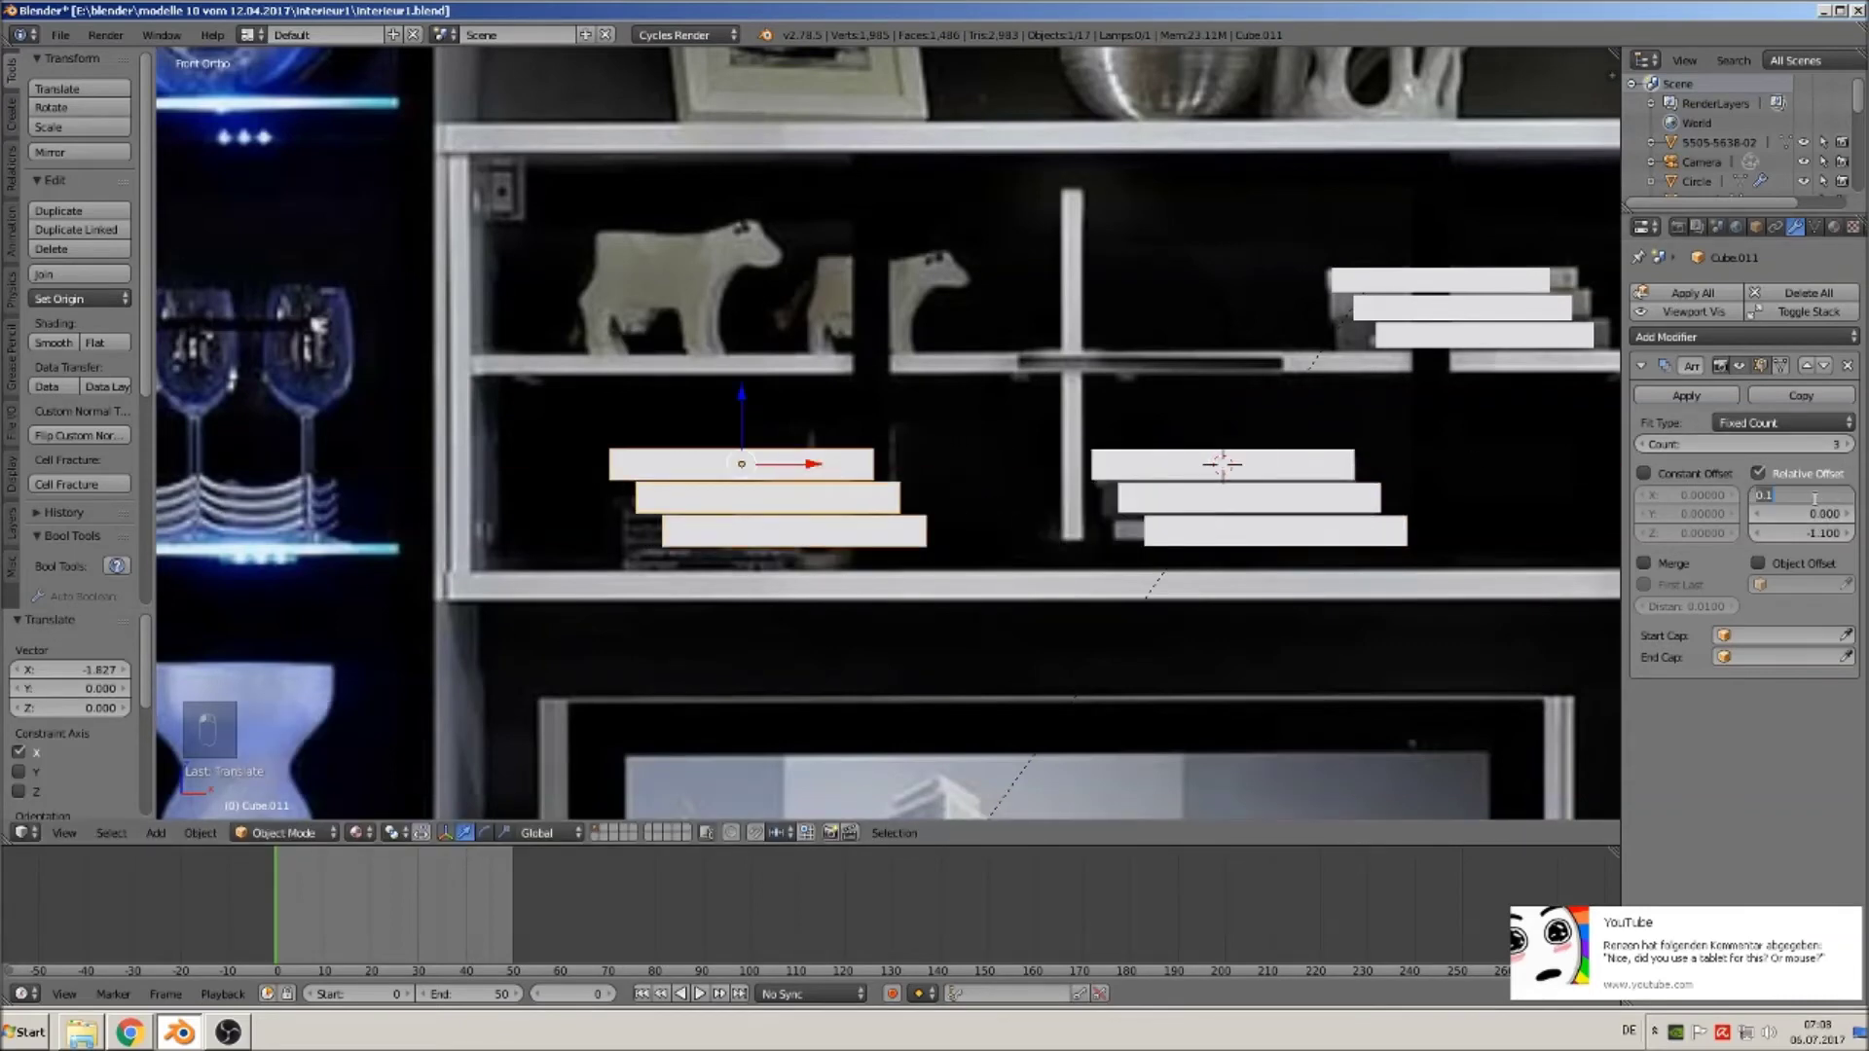
pyautogui.write('00')
pyautogui.press('Return')
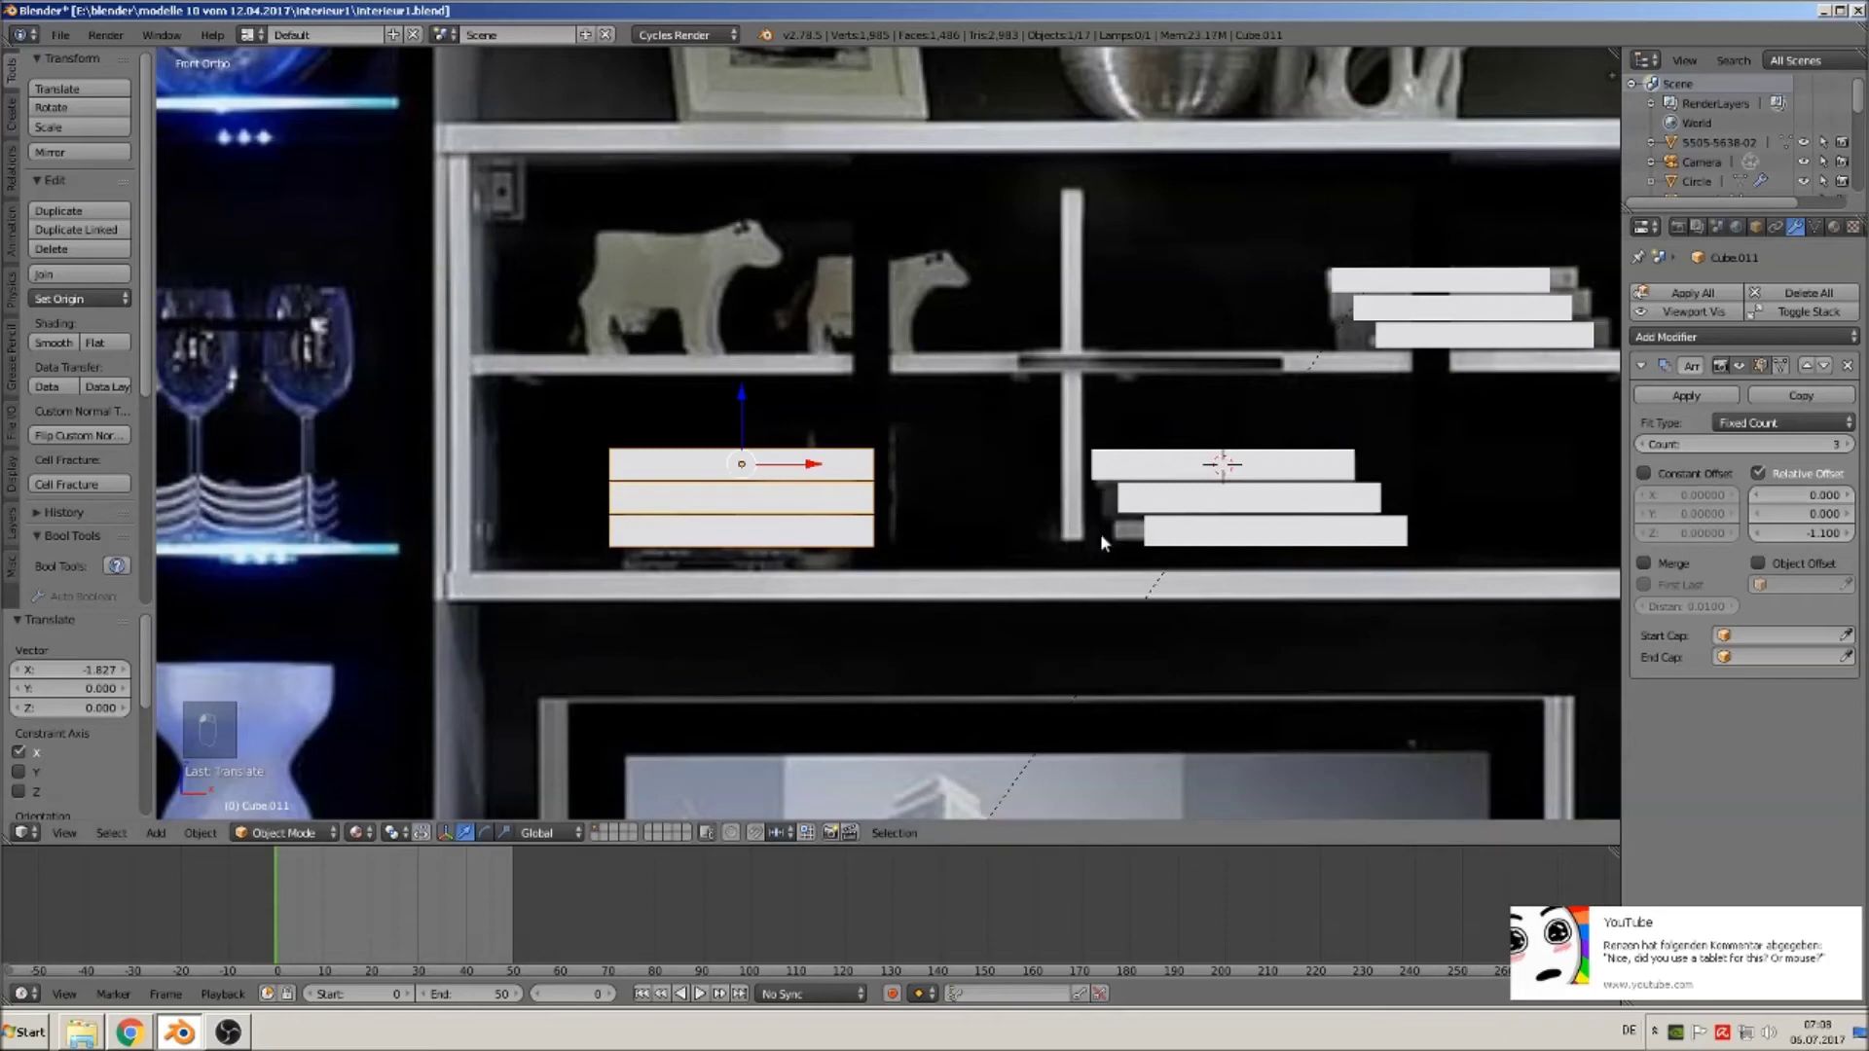
# Scale the copied book stack uniformly to 0.854 and flatten it along Z into thinner books.
pyautogui.press('s')
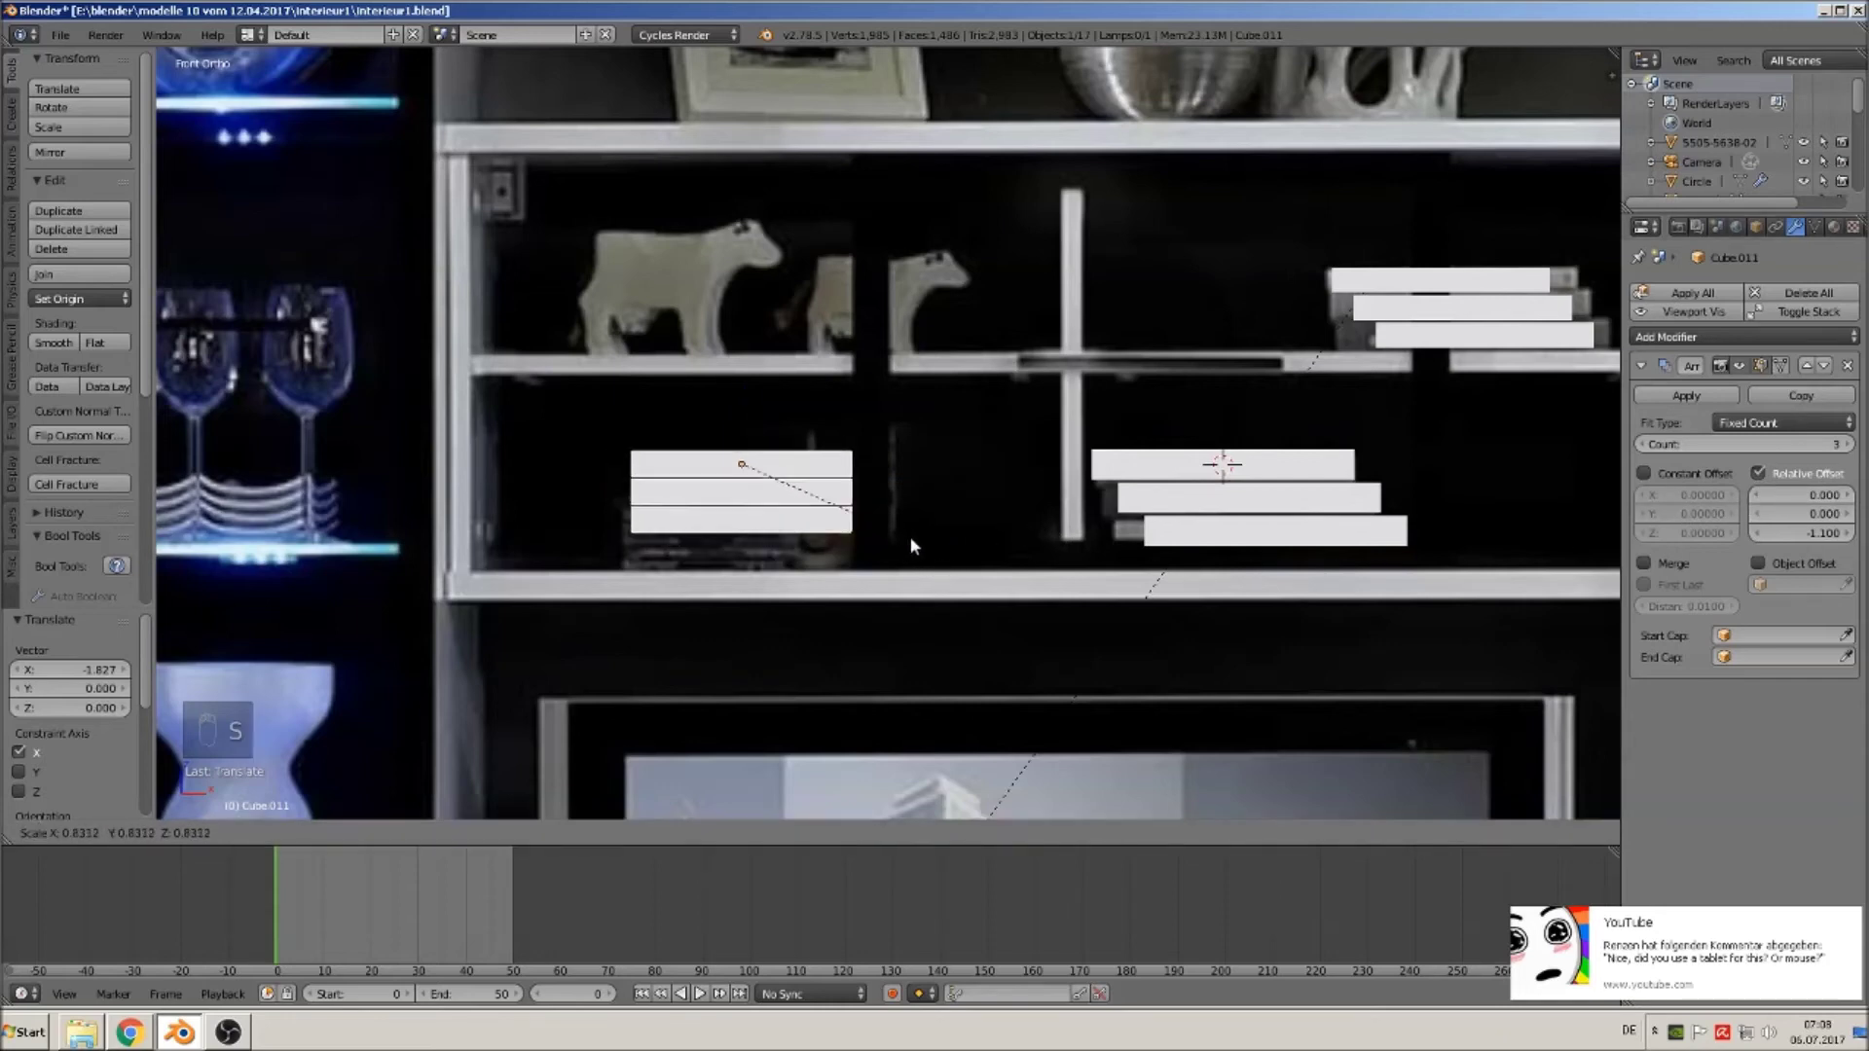
pyautogui.click(915, 537)
pyautogui.press('s')
pyautogui.press('z')
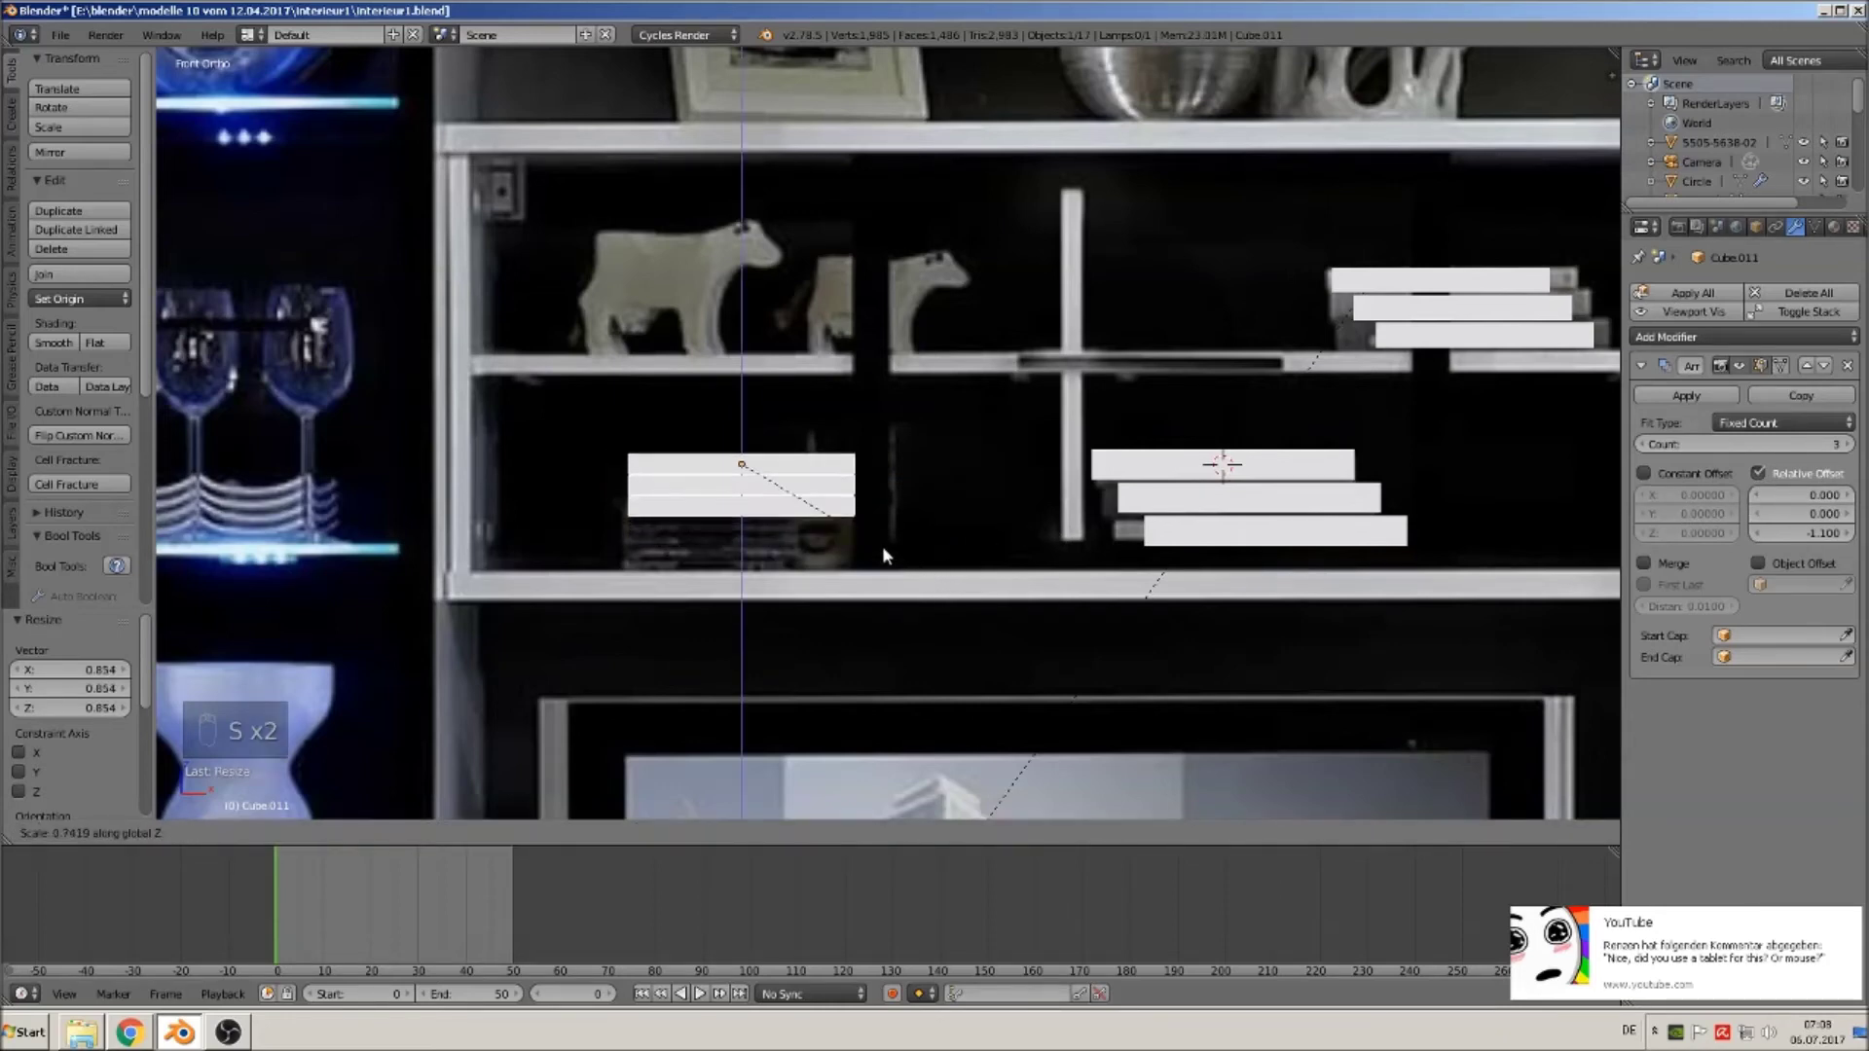
pyautogui.click(820, 496)
# Lower the book stack about 0.143, scale its width along X to 0.766, and shift it 0.115 along negative X over the photo's books.
pyautogui.moveTo(733, 413)
pyautogui.mouseDown()
pyautogui.moveTo(746, 450)
pyautogui.moveTo(733, 372)
pyautogui.moveTo(721, 440)
pyautogui.mouseUp()
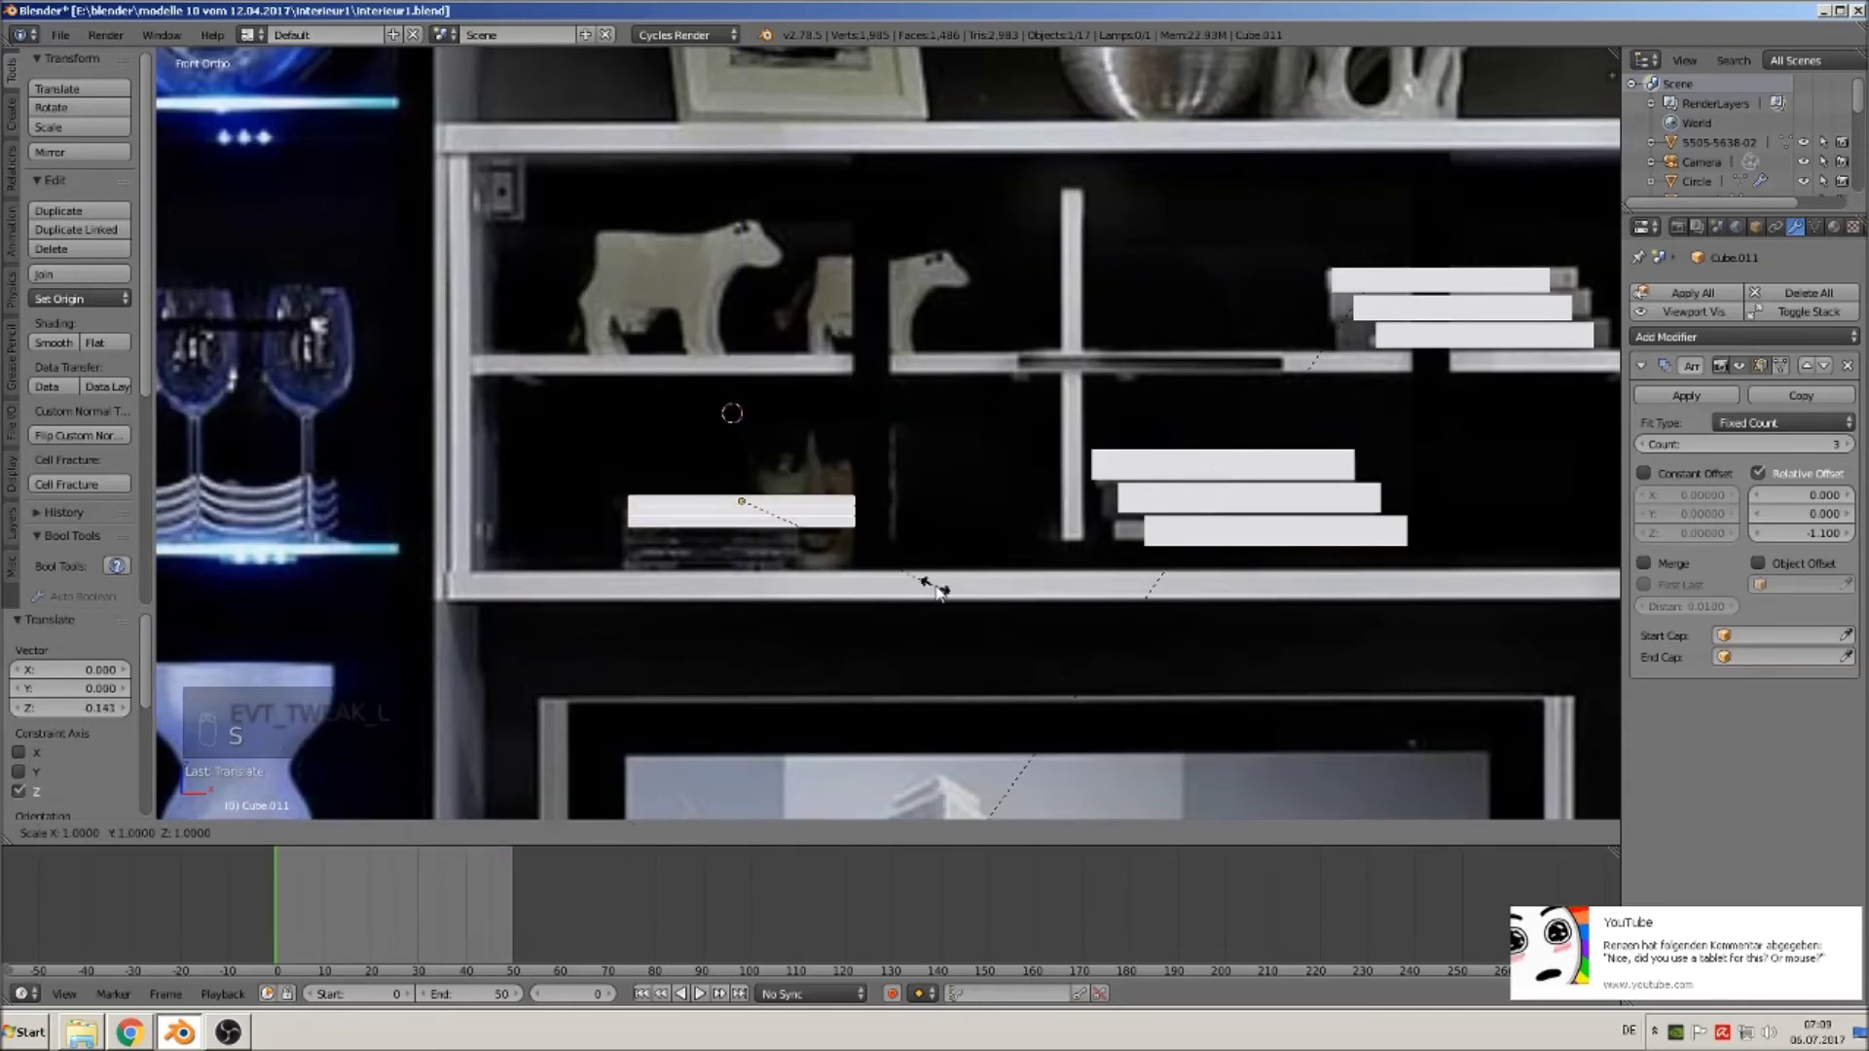
pyautogui.press('s')
pyautogui.press('x')
pyautogui.click(888, 582)
pyautogui.press('g')
pyautogui.press('x')
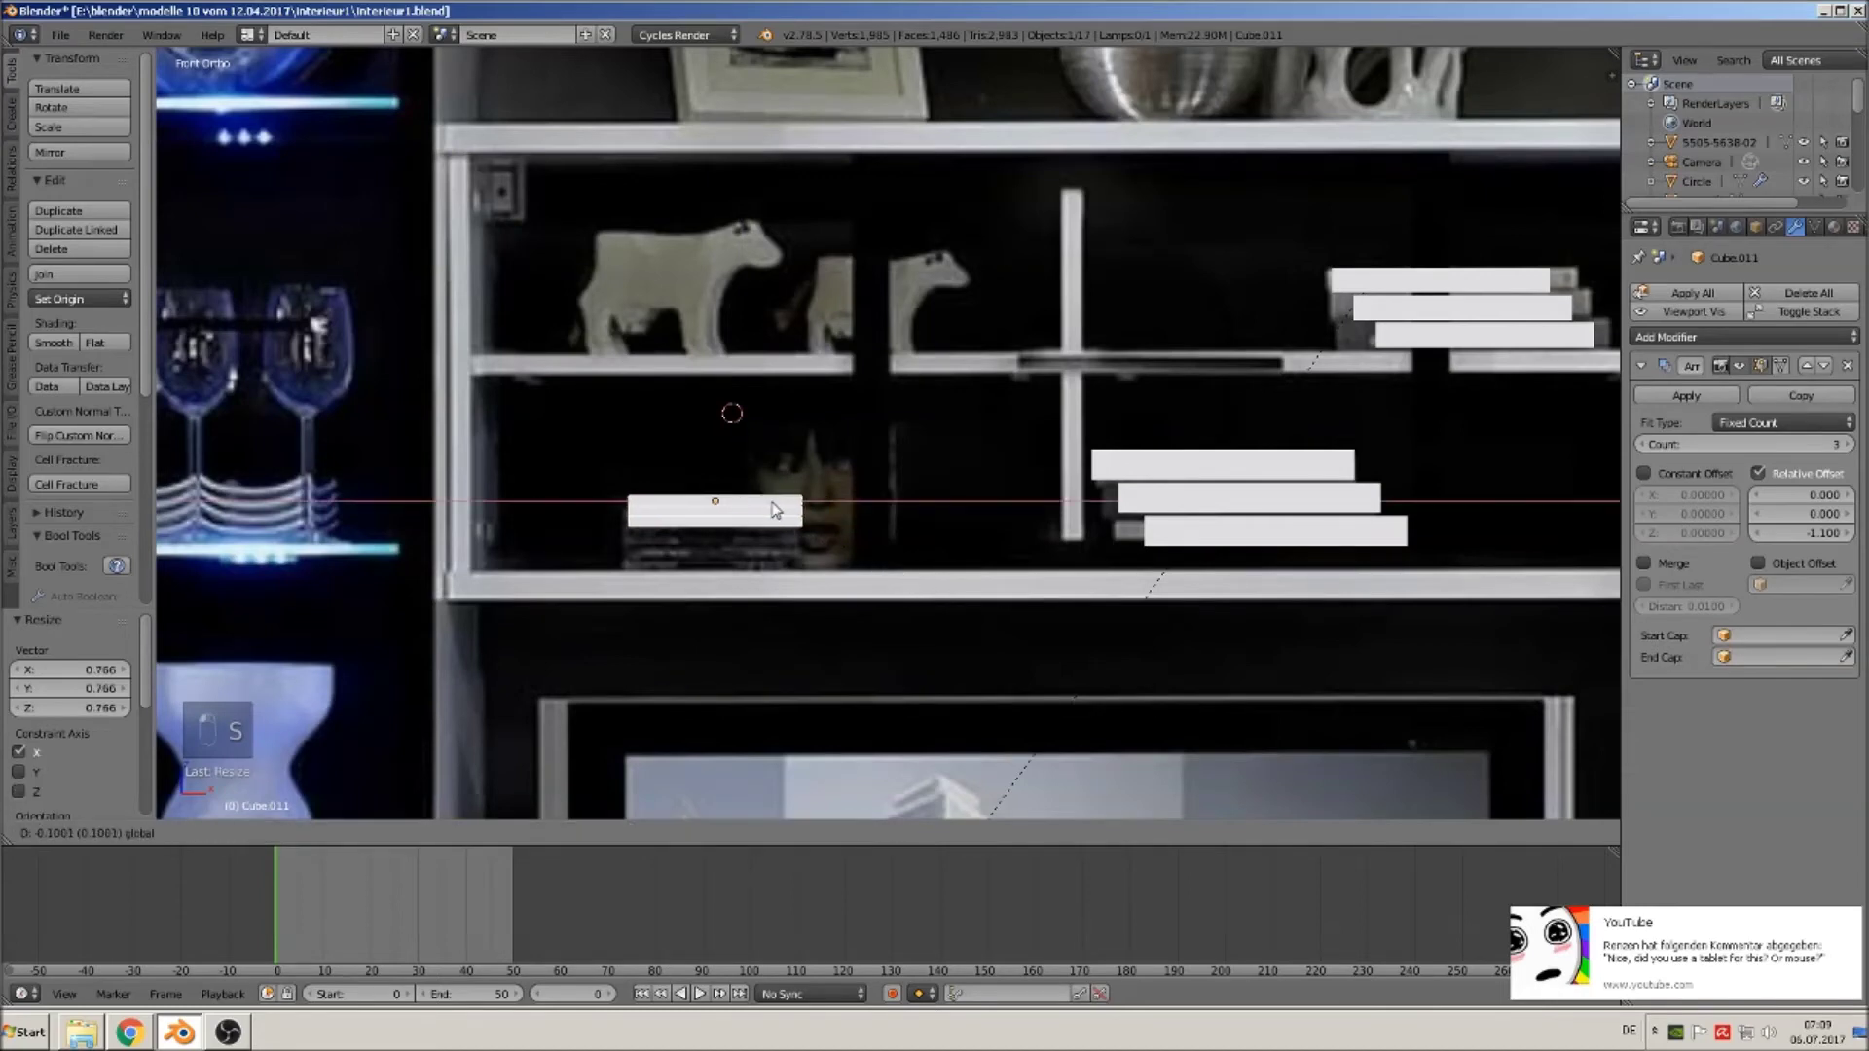
pyautogui.click(772, 508)
# Set the array count of the flattened book stack to 7 and deselect everything.
pyautogui.click(1806, 442)
pyautogui.write('7')
pyautogui.press('Return')
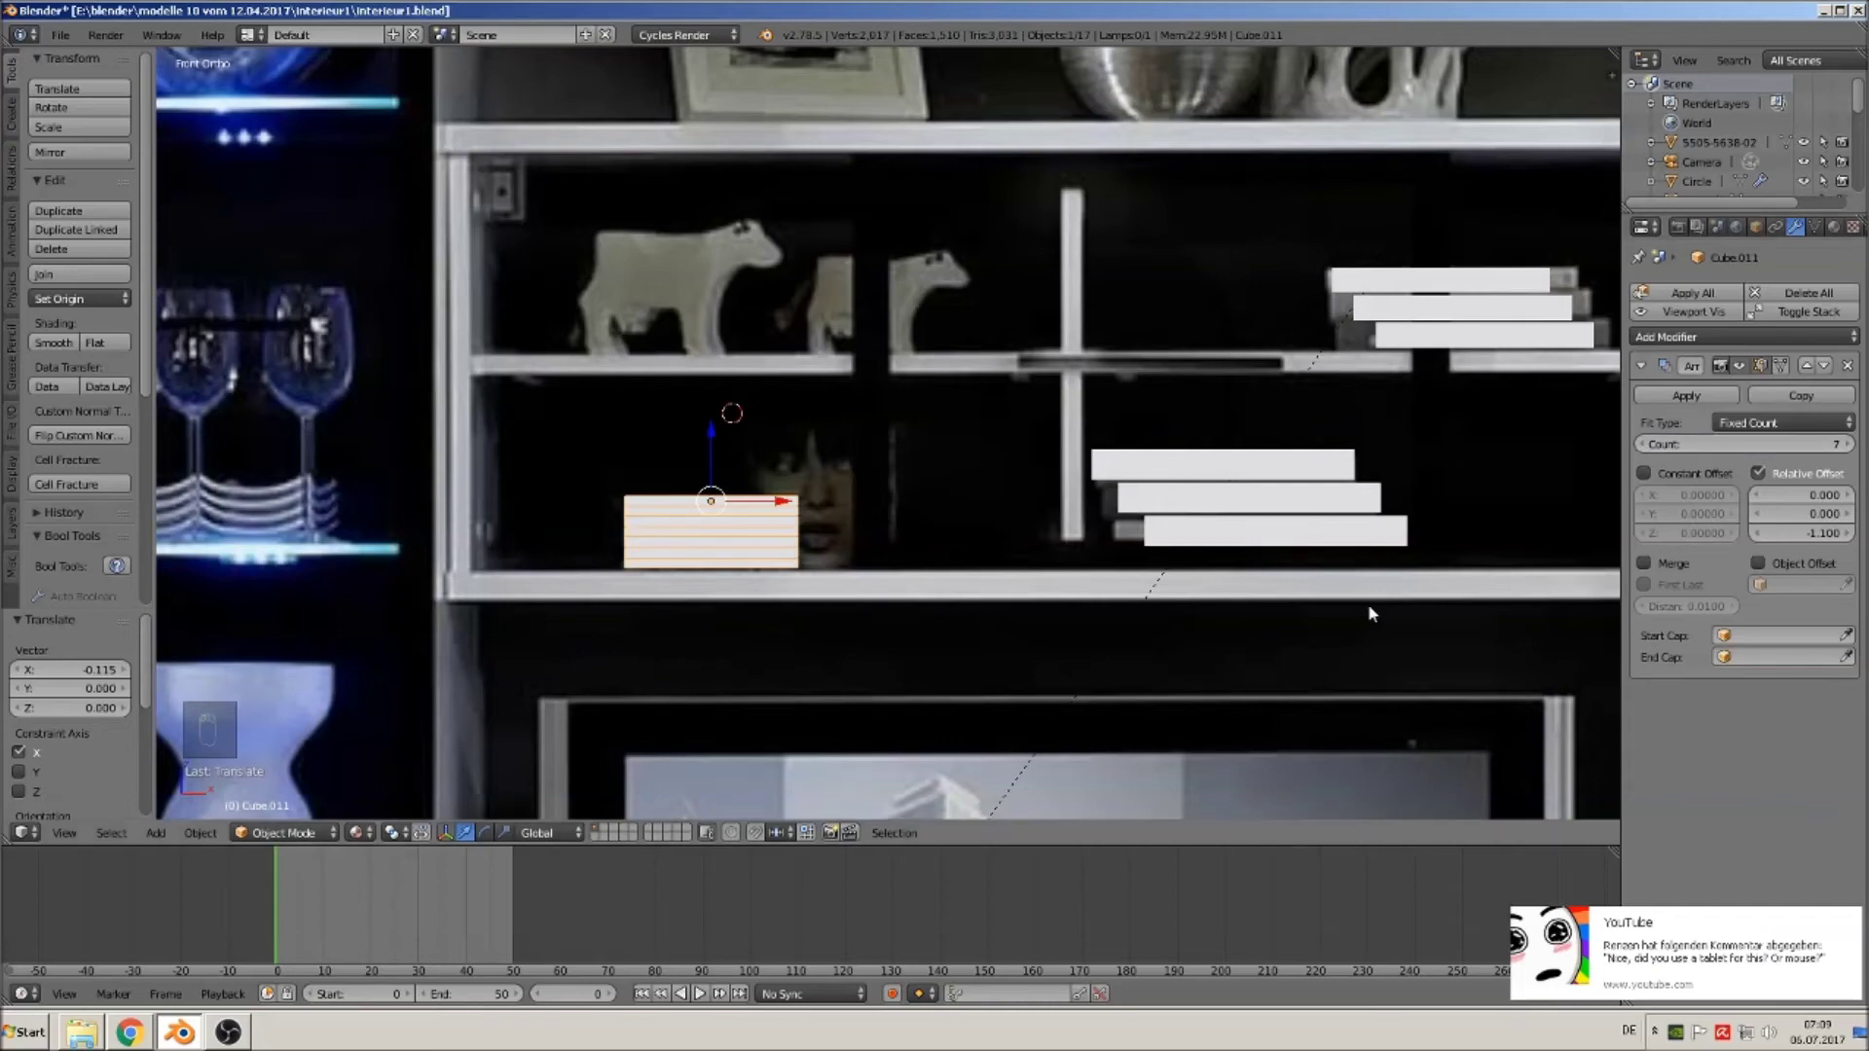
pyautogui.scroll(-5, 931, 502)
pyautogui.moveTo(896, 582); pyautogui.dragTo(934, 623, button='middle')
pyautogui.press('a')
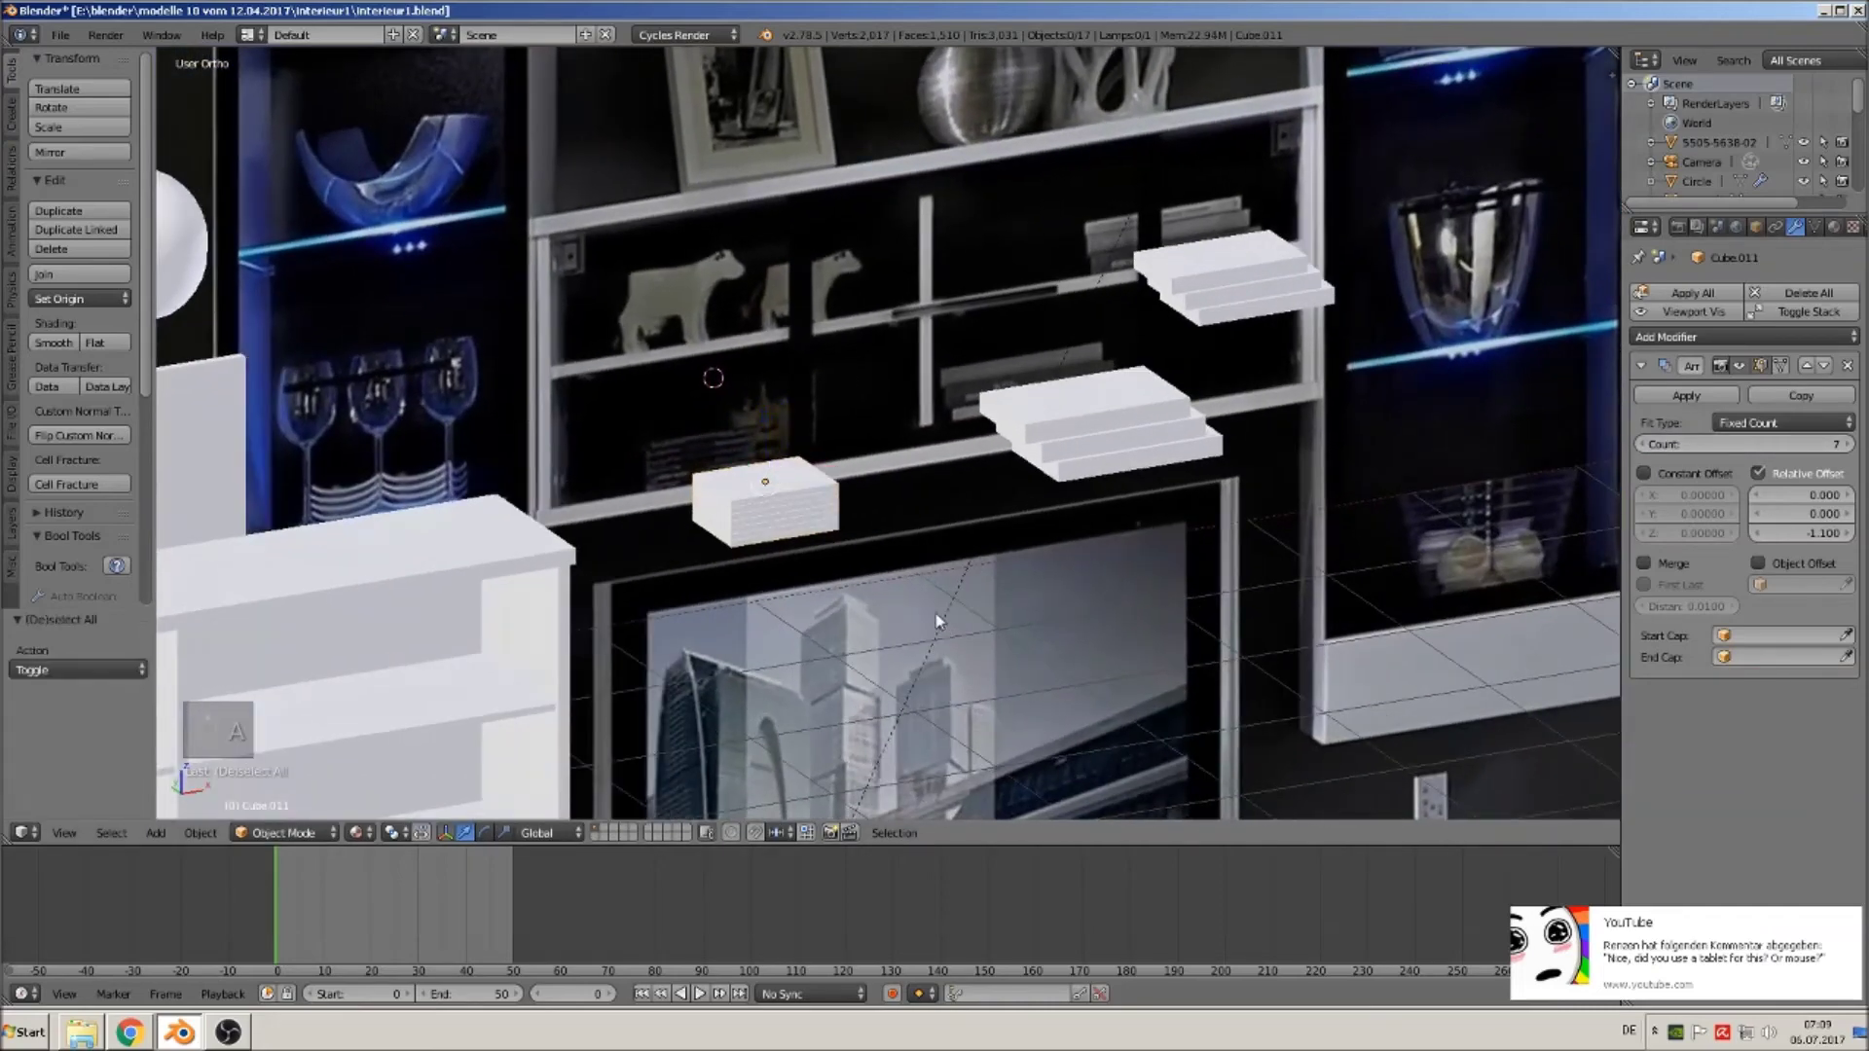
pyautogui.scroll(1, 935, 623)
pyautogui.scroll(-3, 959, 564)
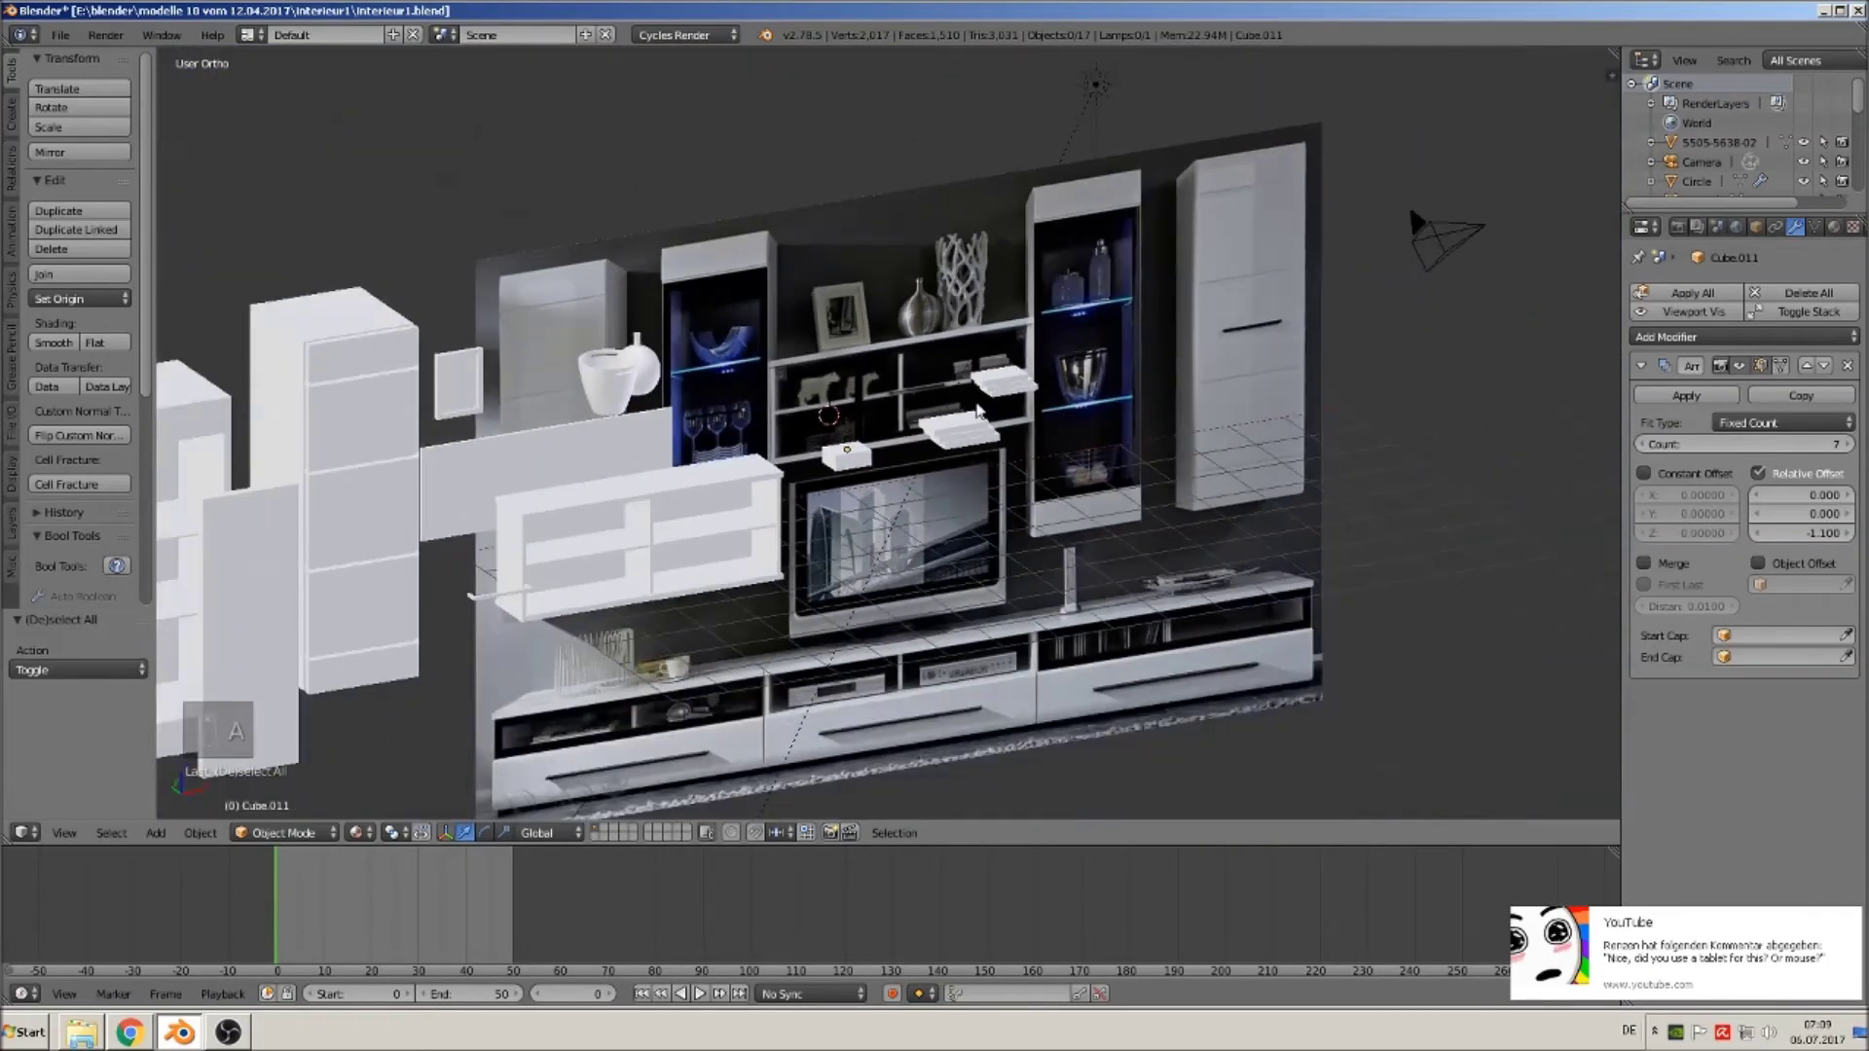
# Move all three book stacks down 2.693 and 13.975 along negative X, clear of the reference photo, and save the file.
pyautogui.press('KP_1')
pyautogui.scroll(2, 978, 535)
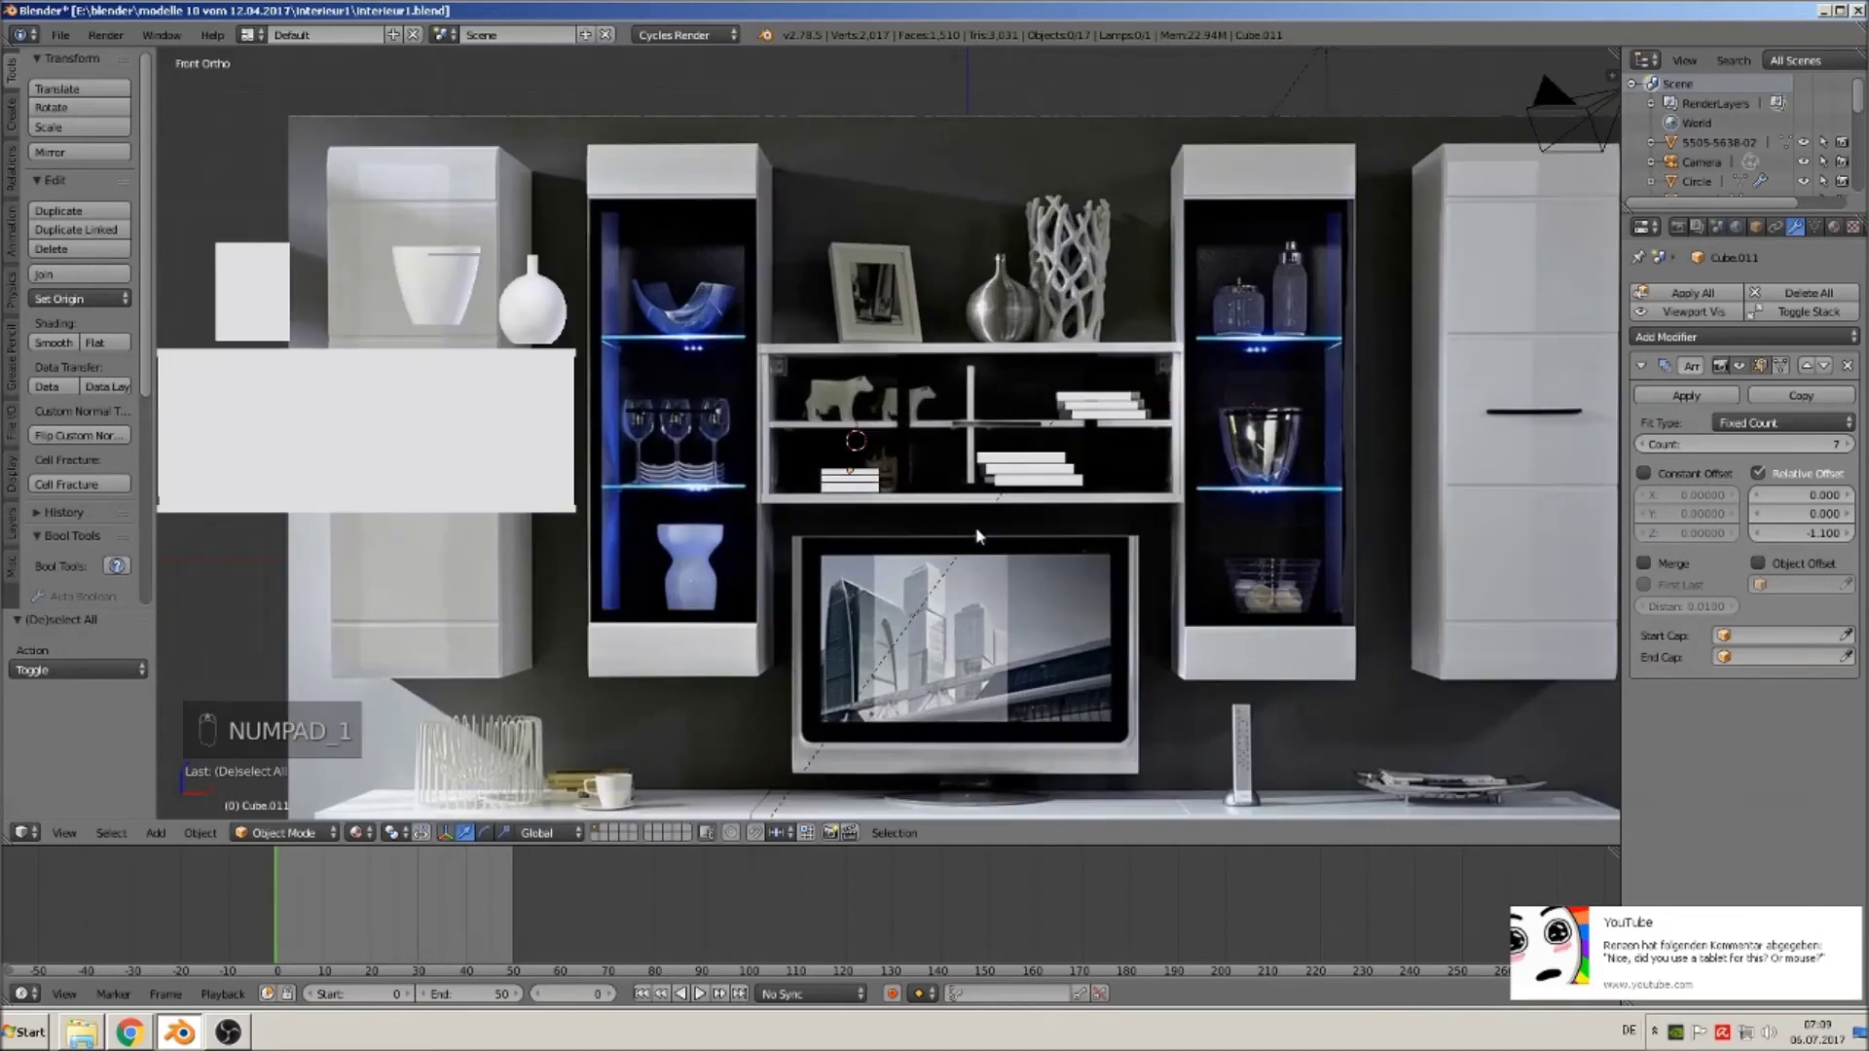
pyautogui.click(849, 482)
pyautogui.keyDown('shift'); pyautogui.click(1022, 479); pyautogui.keyUp('shift')
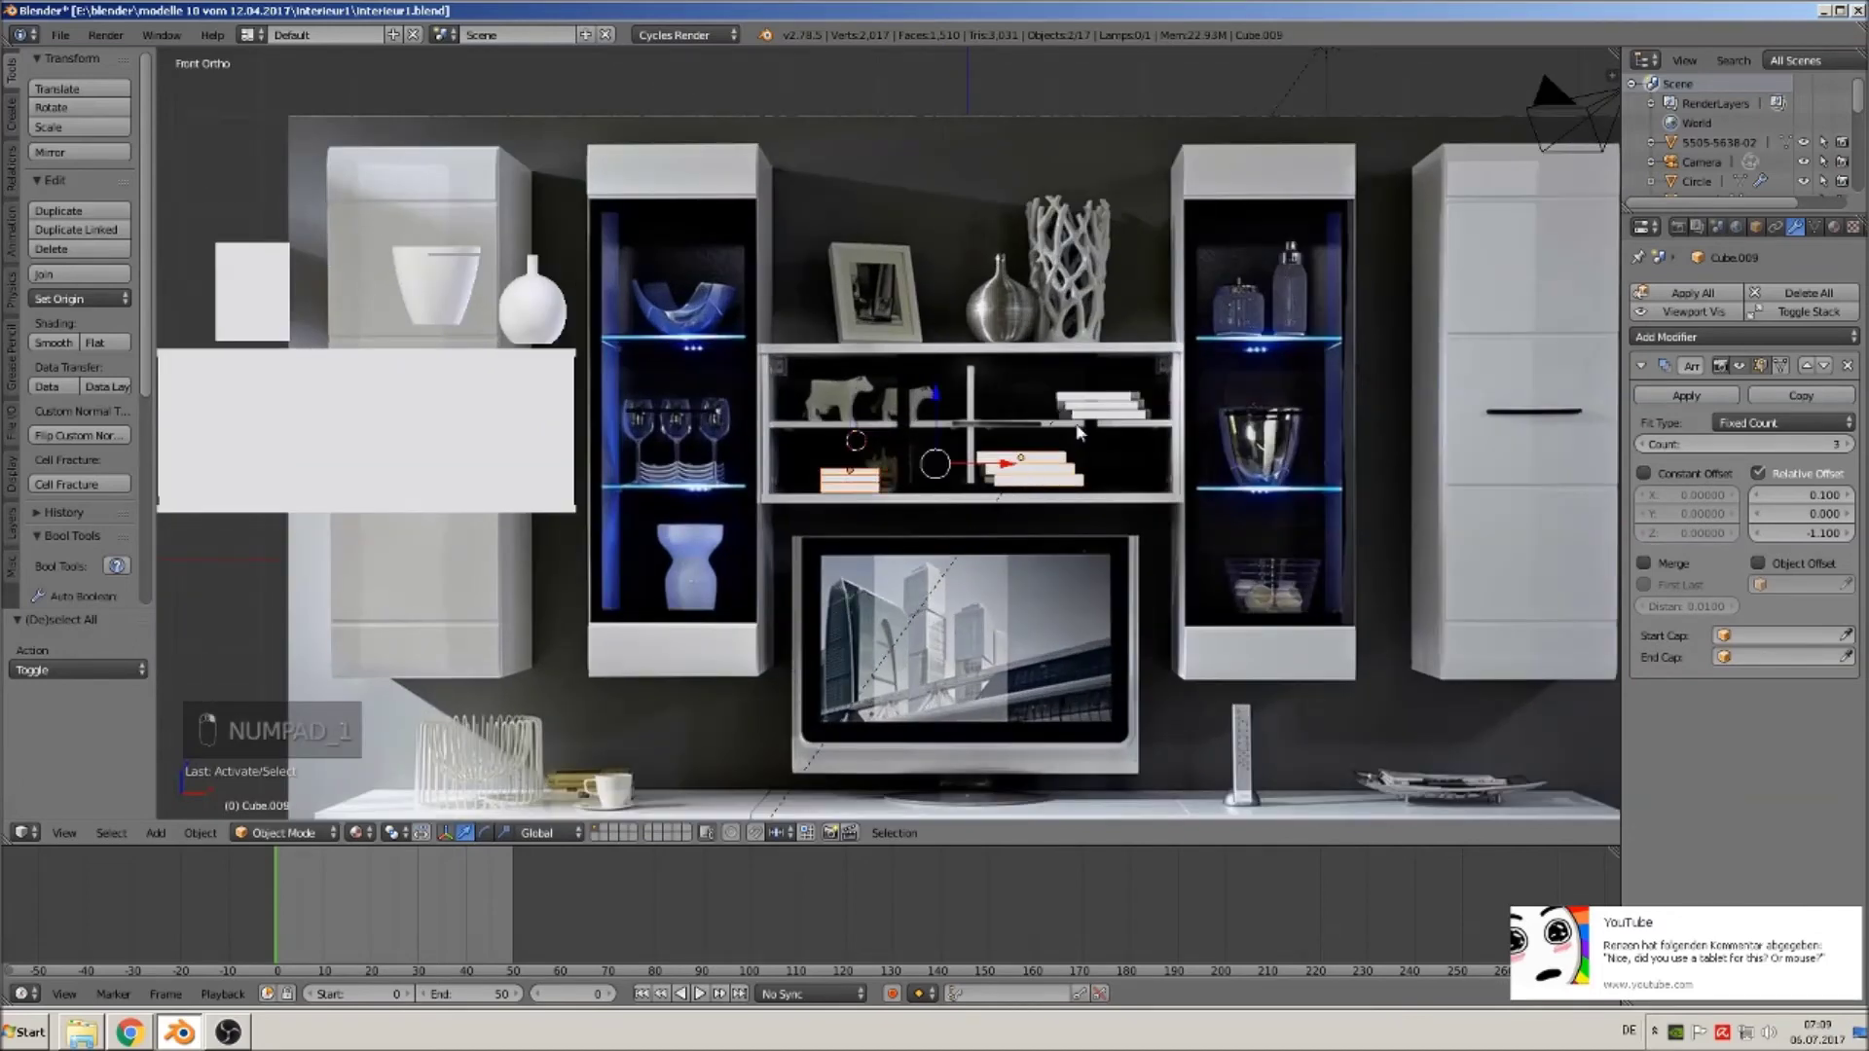
pyautogui.keyDown('shift'); pyautogui.click(1083, 421); pyautogui.keyUp('shift')
pyautogui.scroll(-2, 1022, 477)
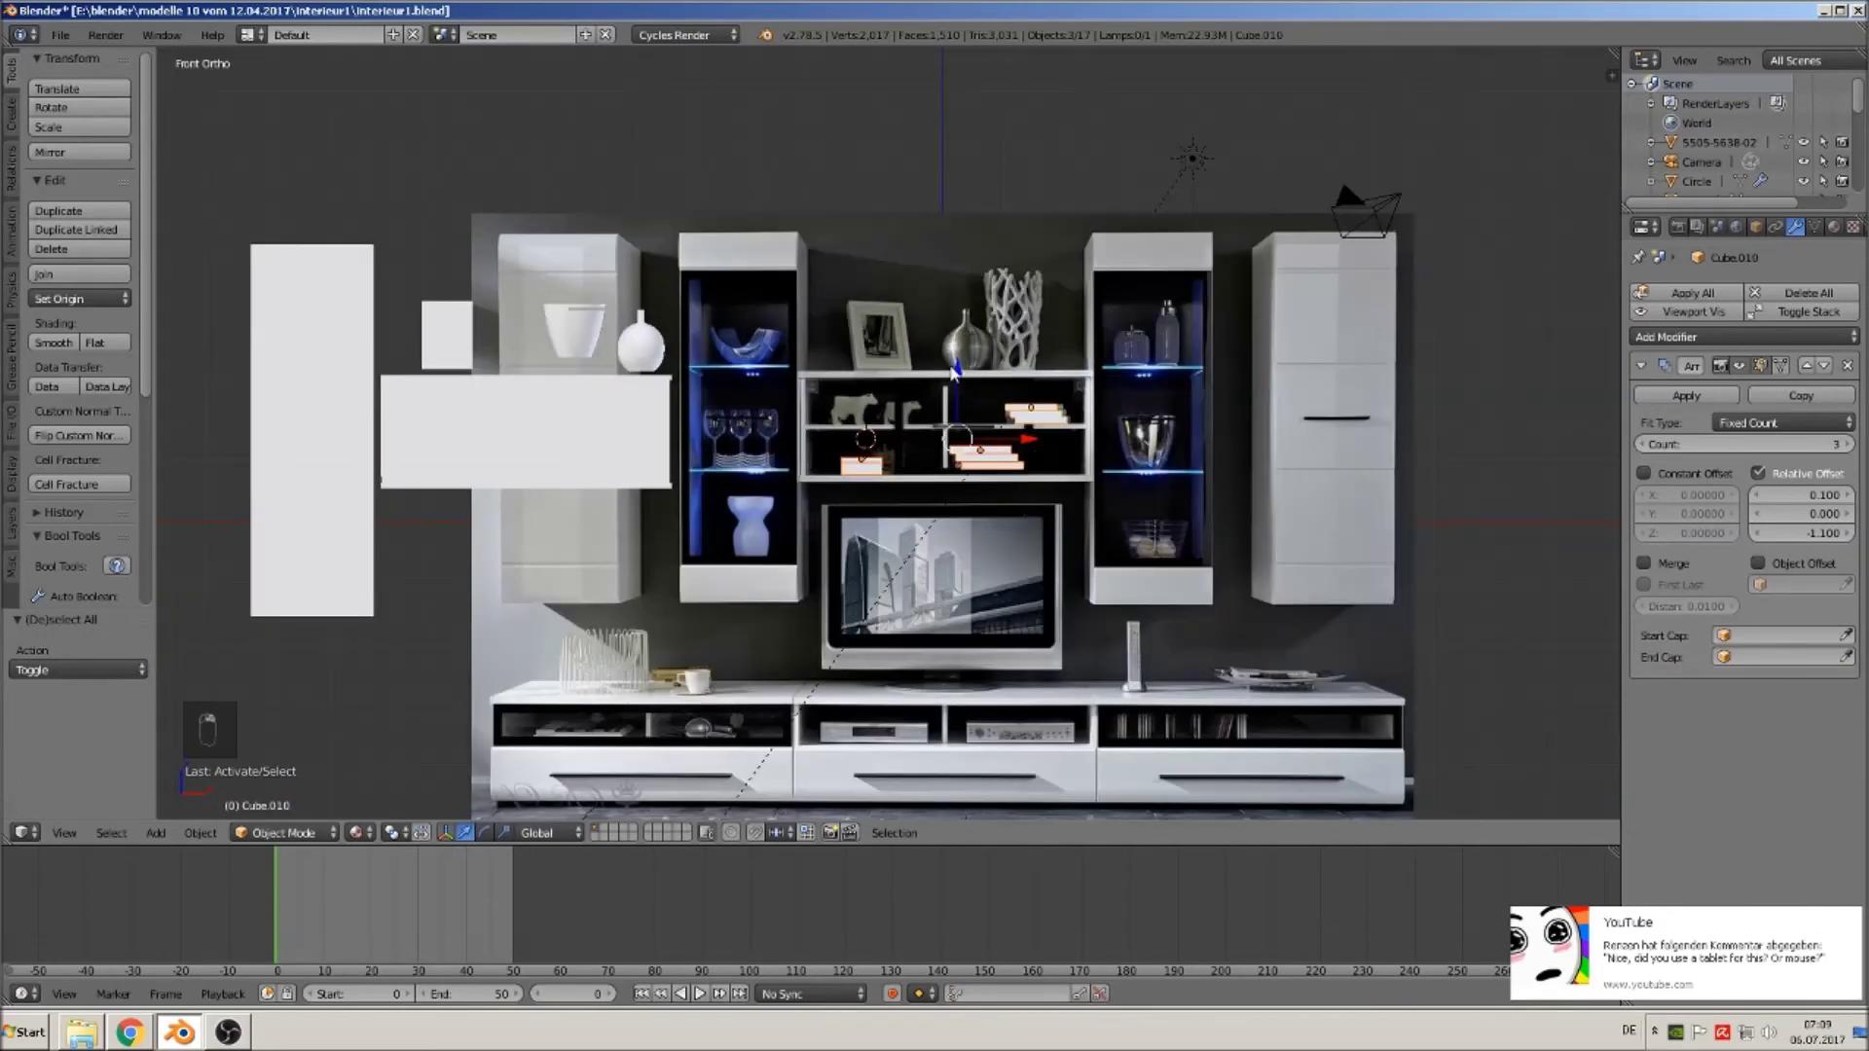
pyautogui.press('g')
pyautogui.press('z')
pyautogui.press('Return')
pyautogui.press('g')
pyautogui.press('z')
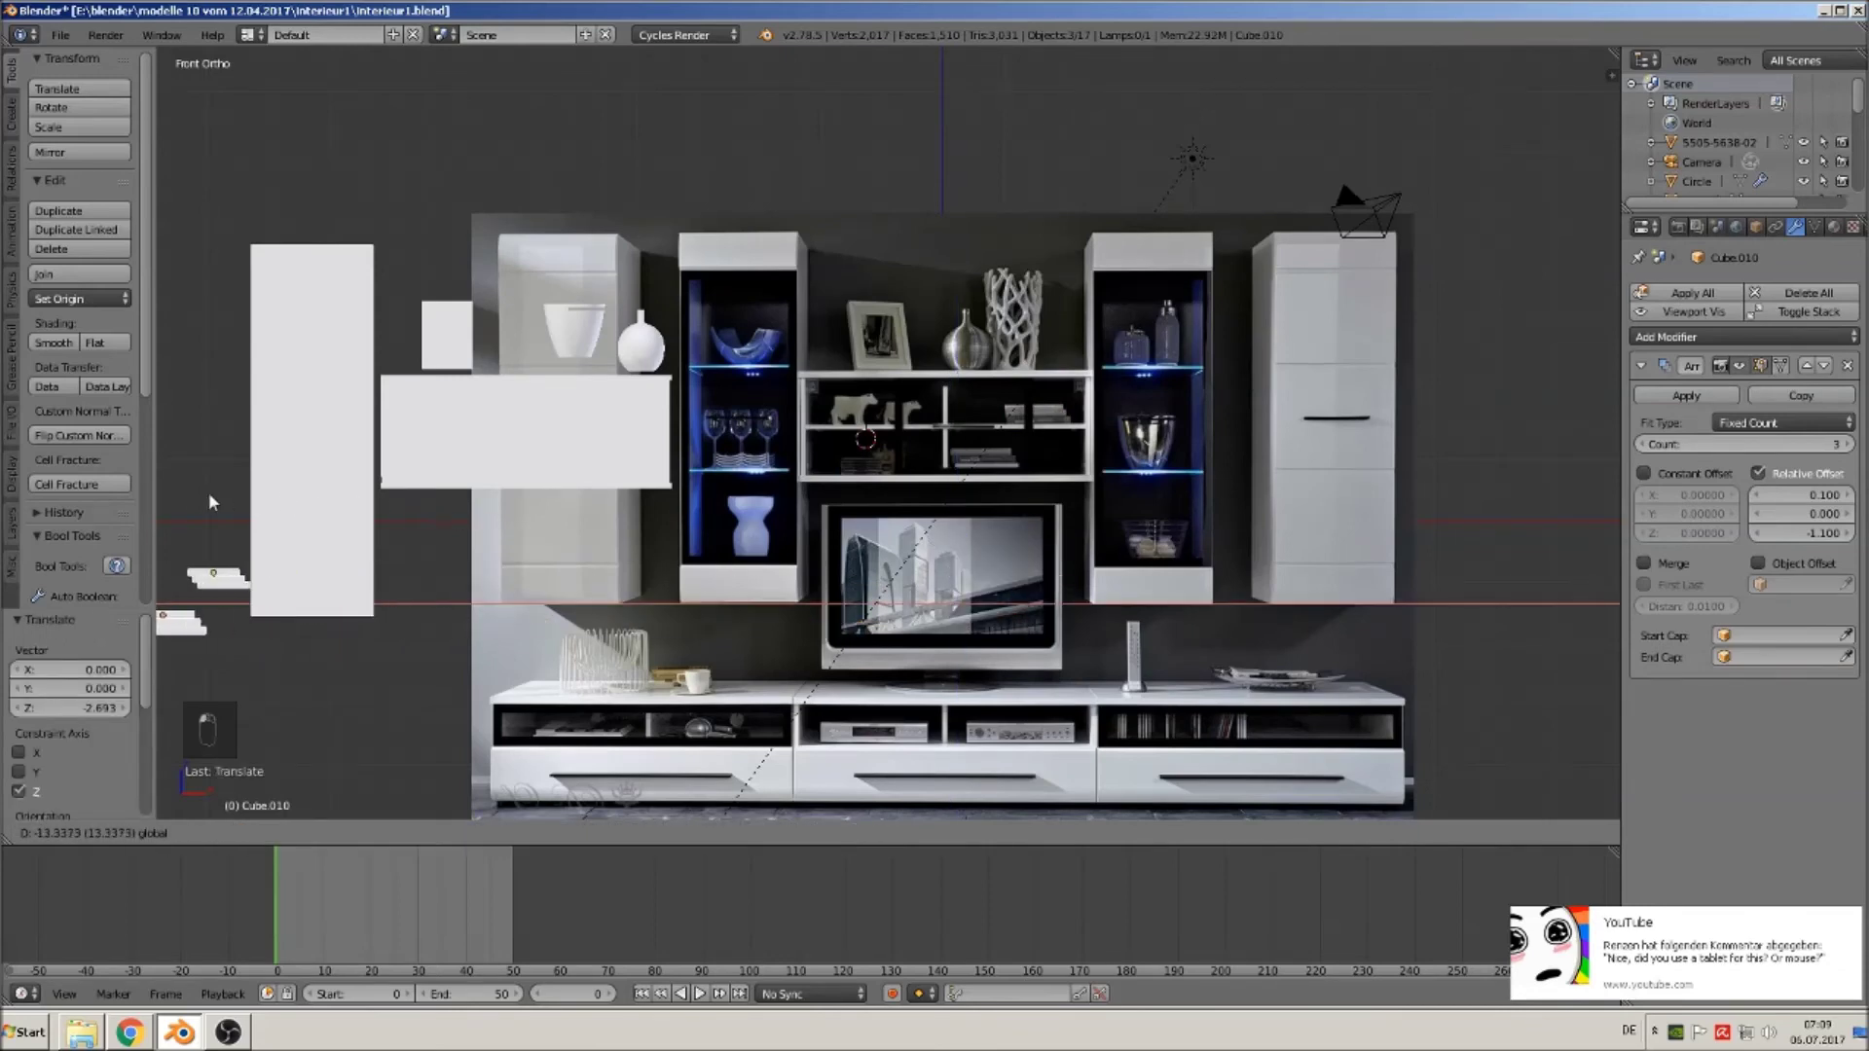
pyautogui.click(200, 485)
pyautogui.click(61, 35)
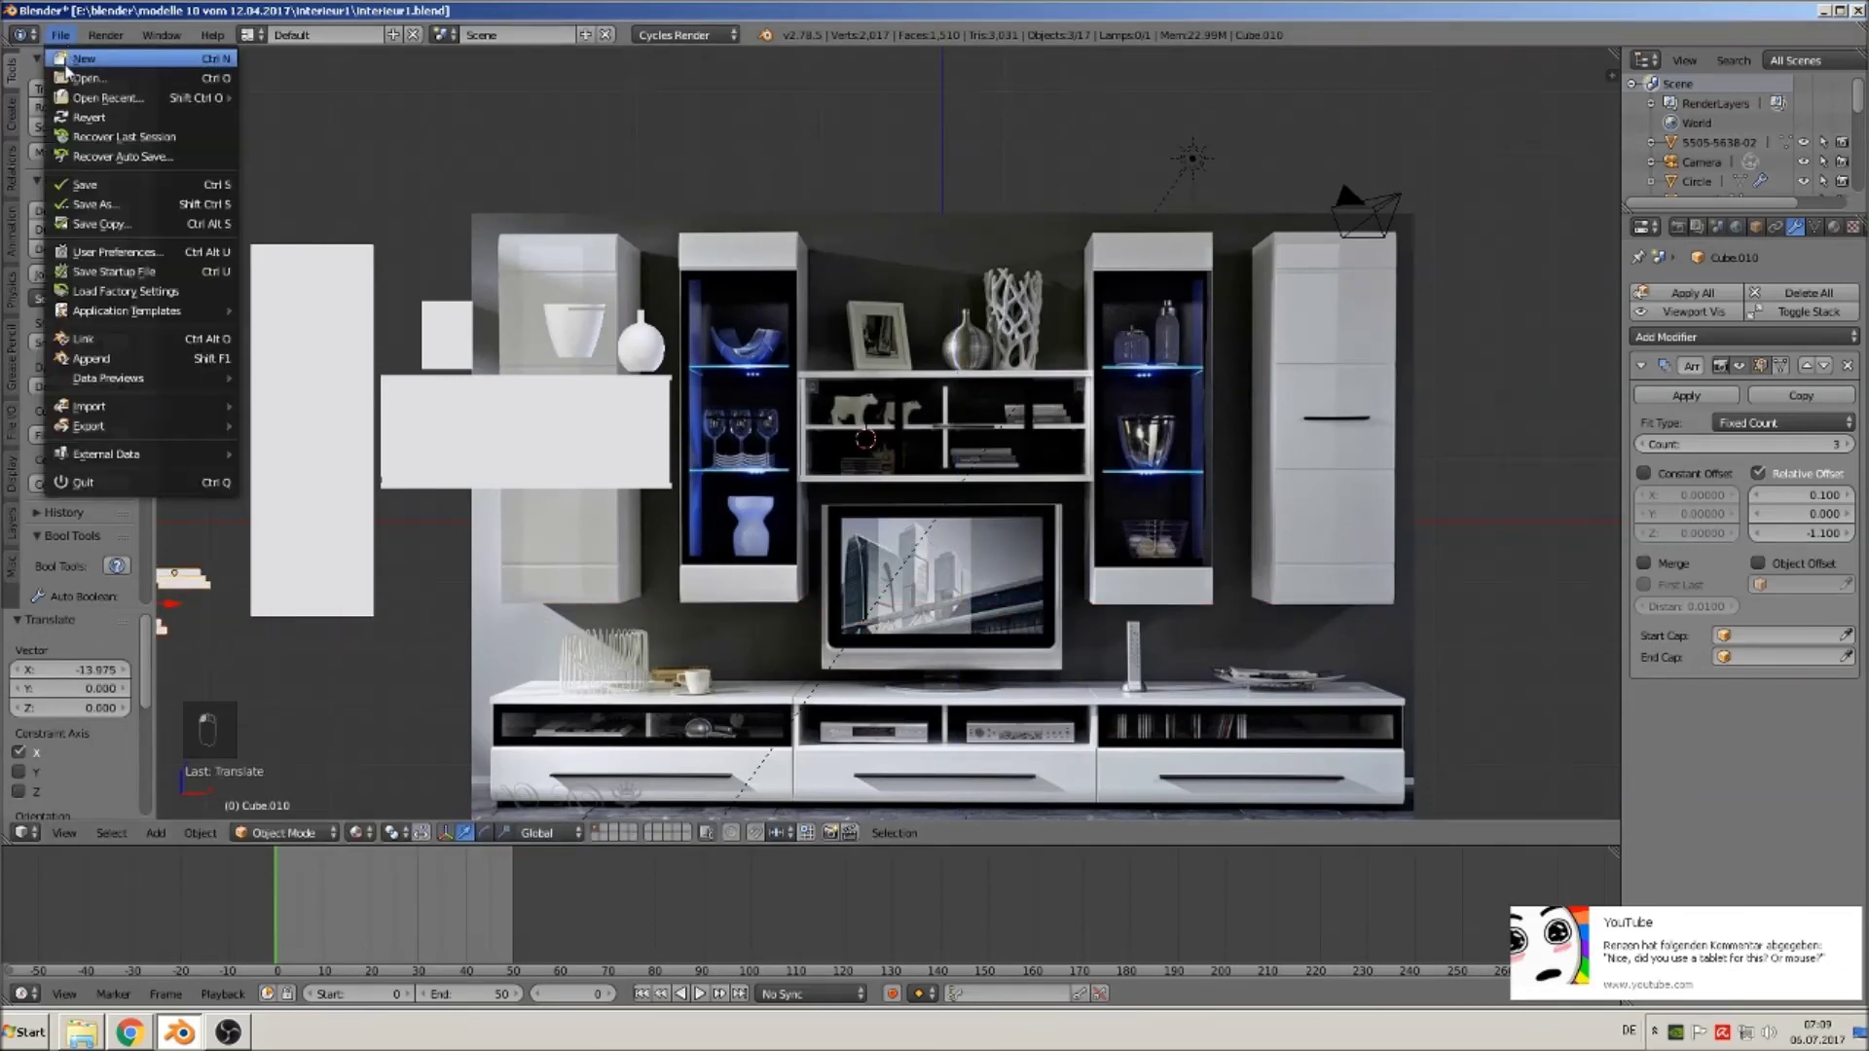
pyautogui.click(86, 185)
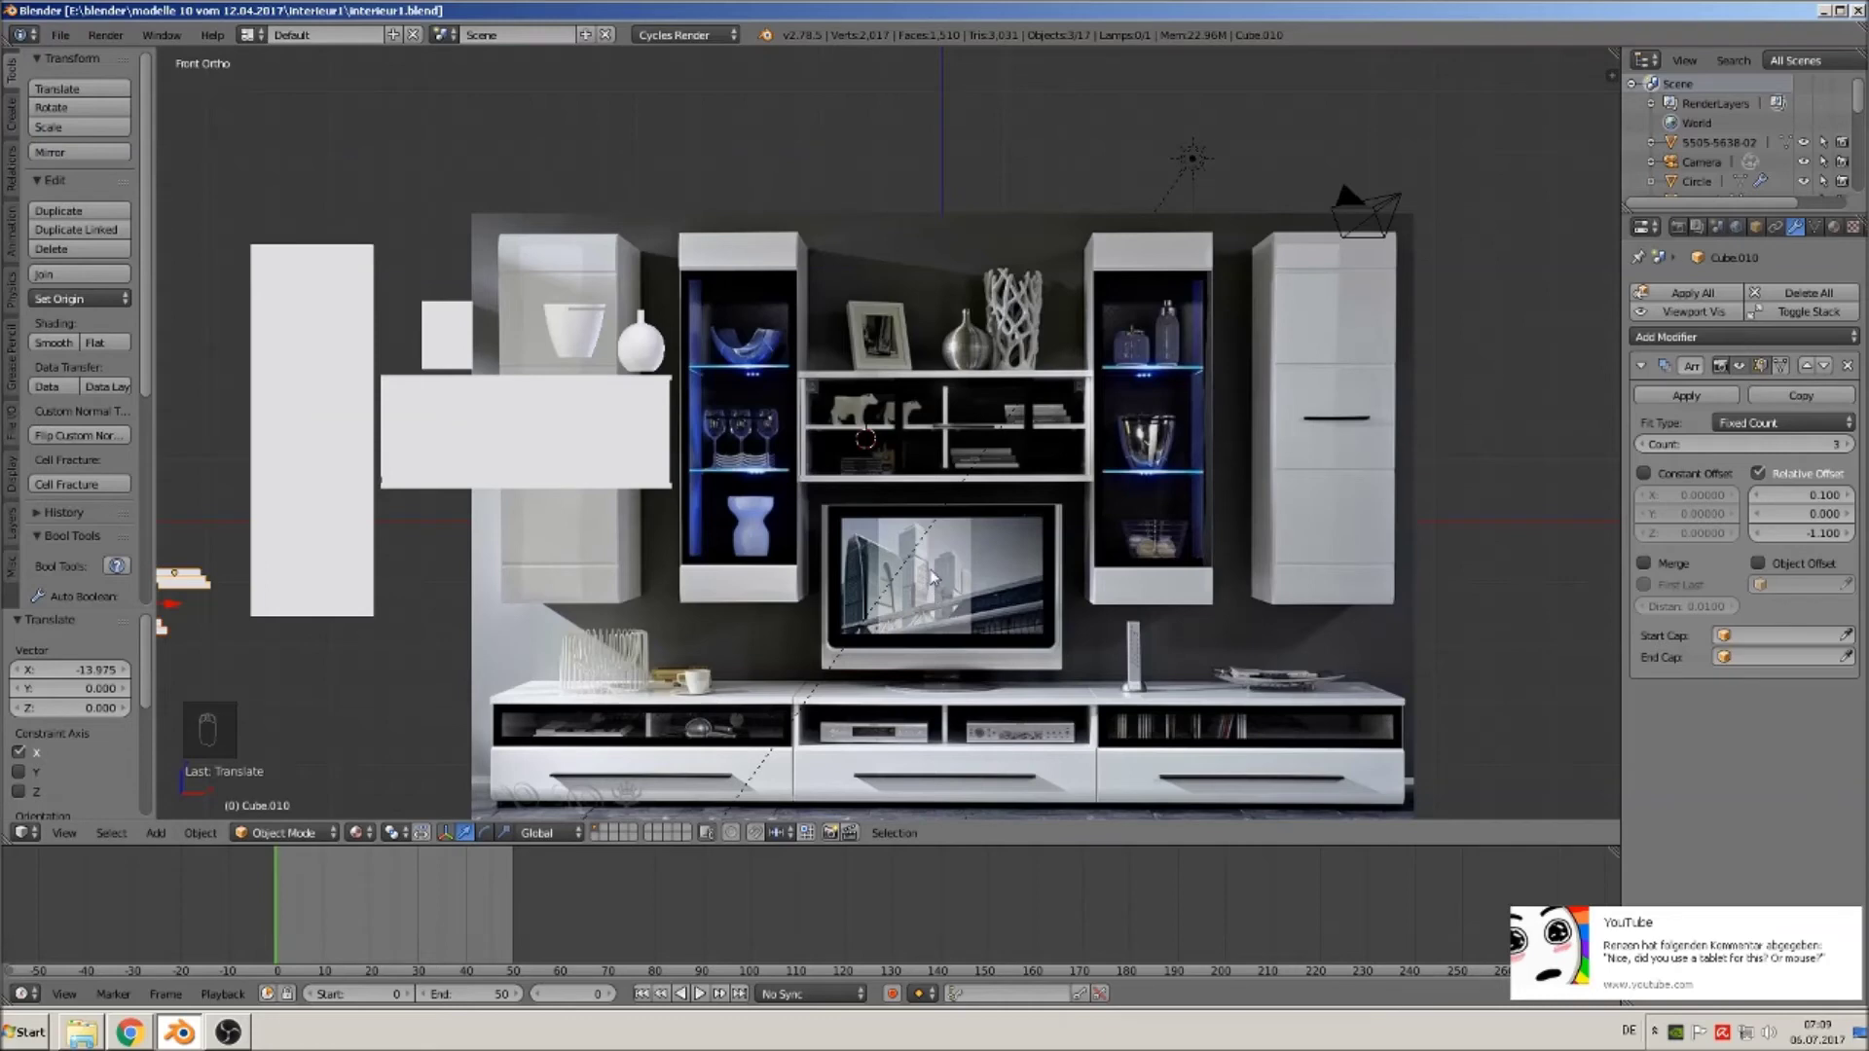
# Add a 32-vertex circle mesh at the base of the tall bottle in the glass cabinet and scale it down to roughly the bottle's width.
pyautogui.scroll(2, 1176, 804)
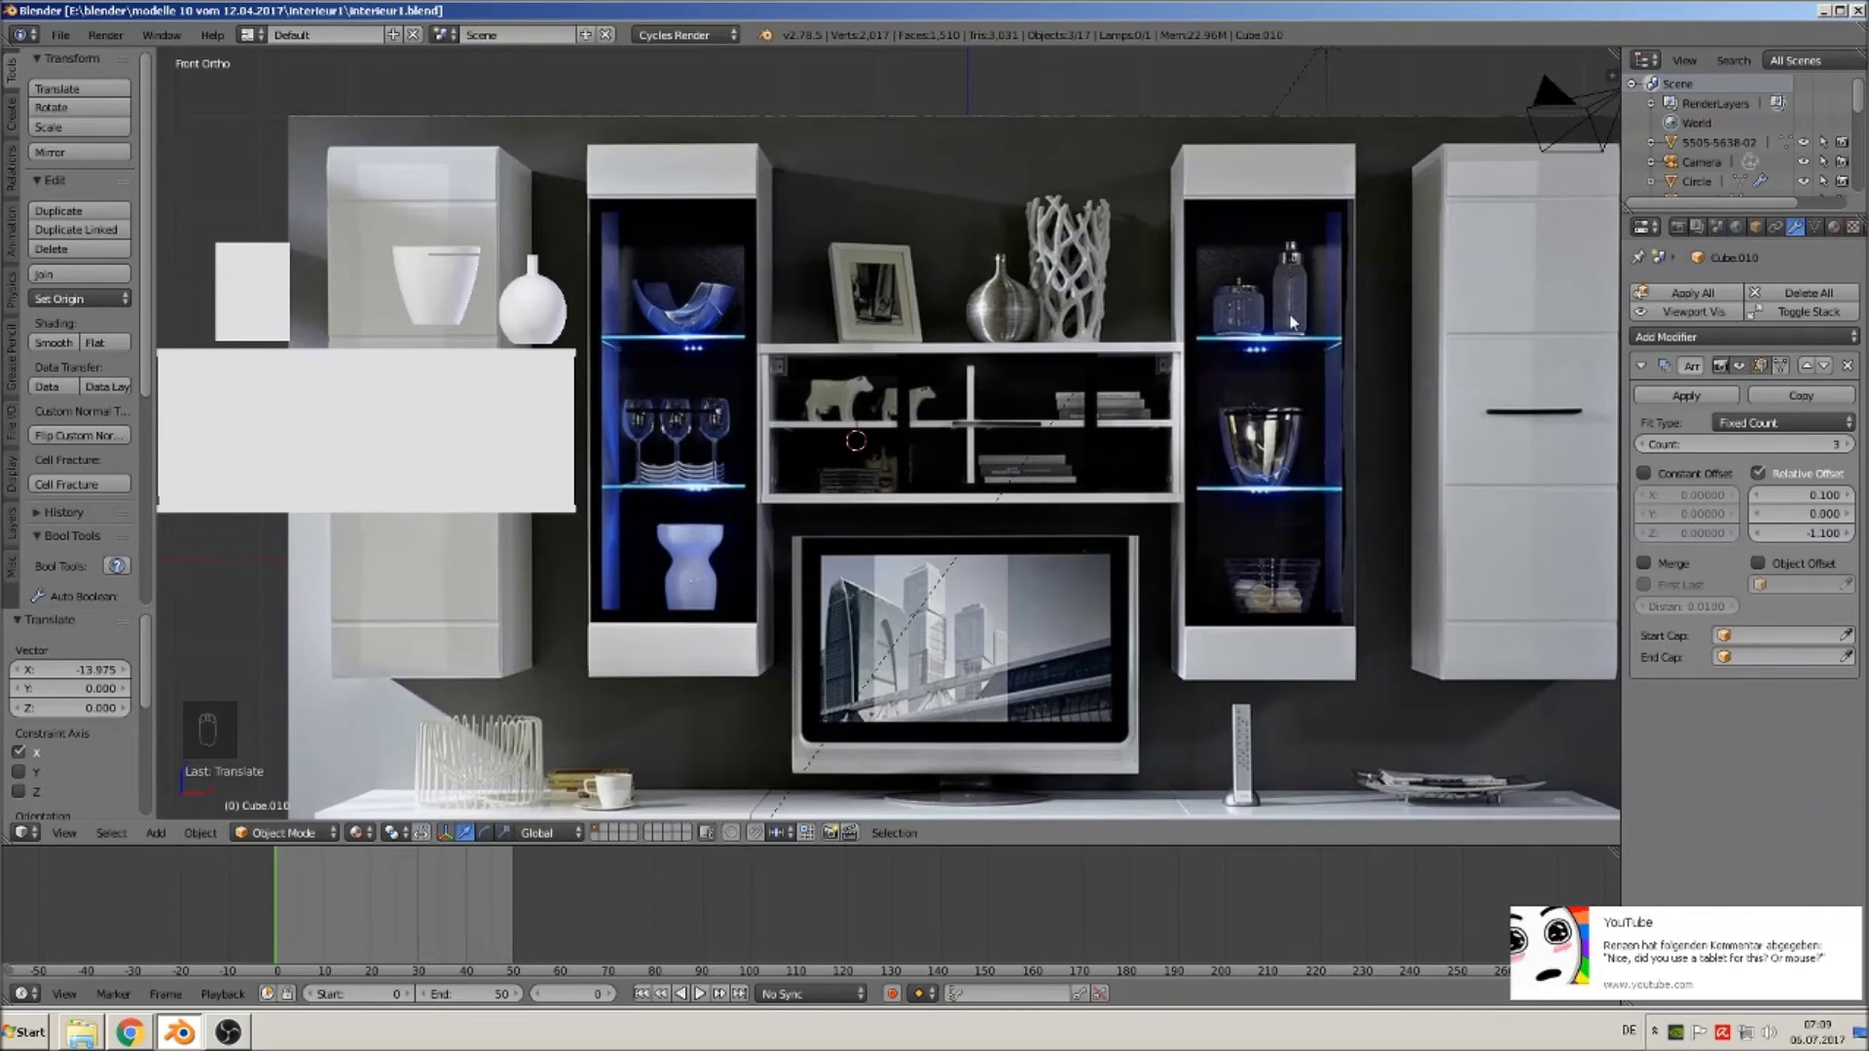
pyautogui.scroll(3, 1328, 401)
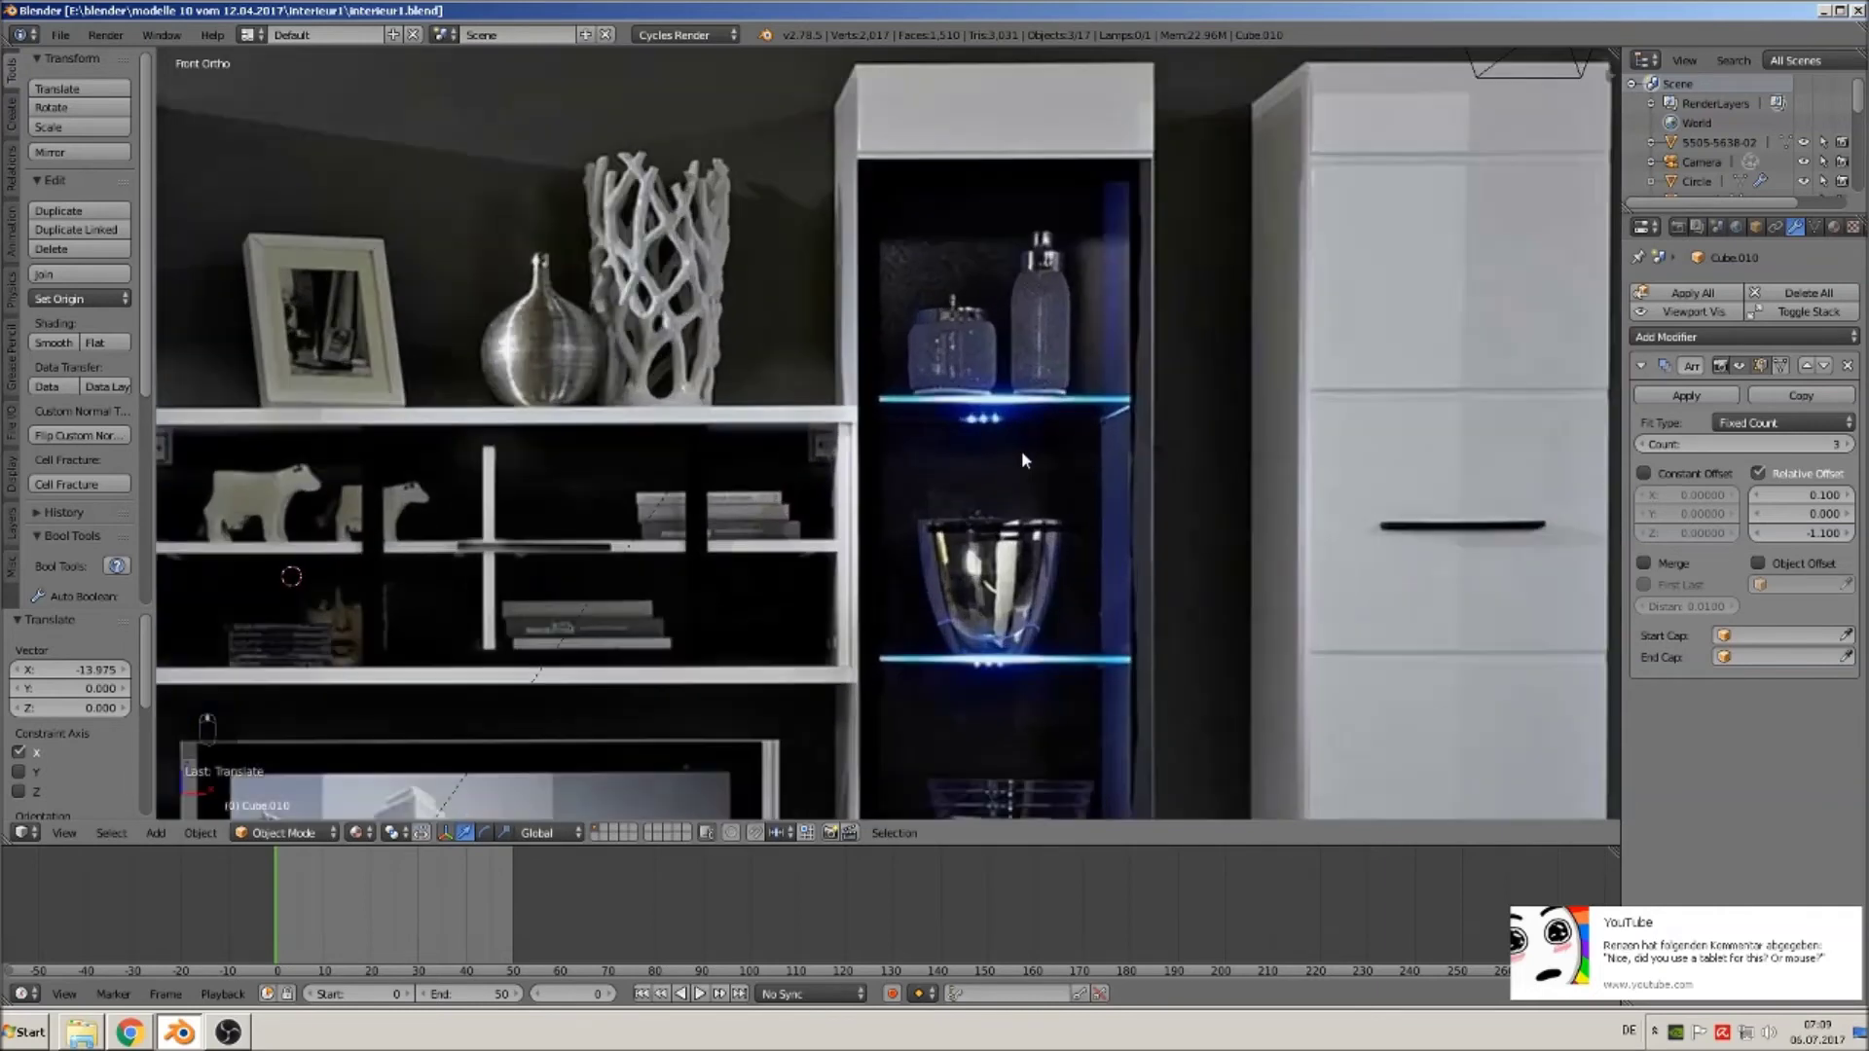
pyautogui.scroll(3, 1013, 460)
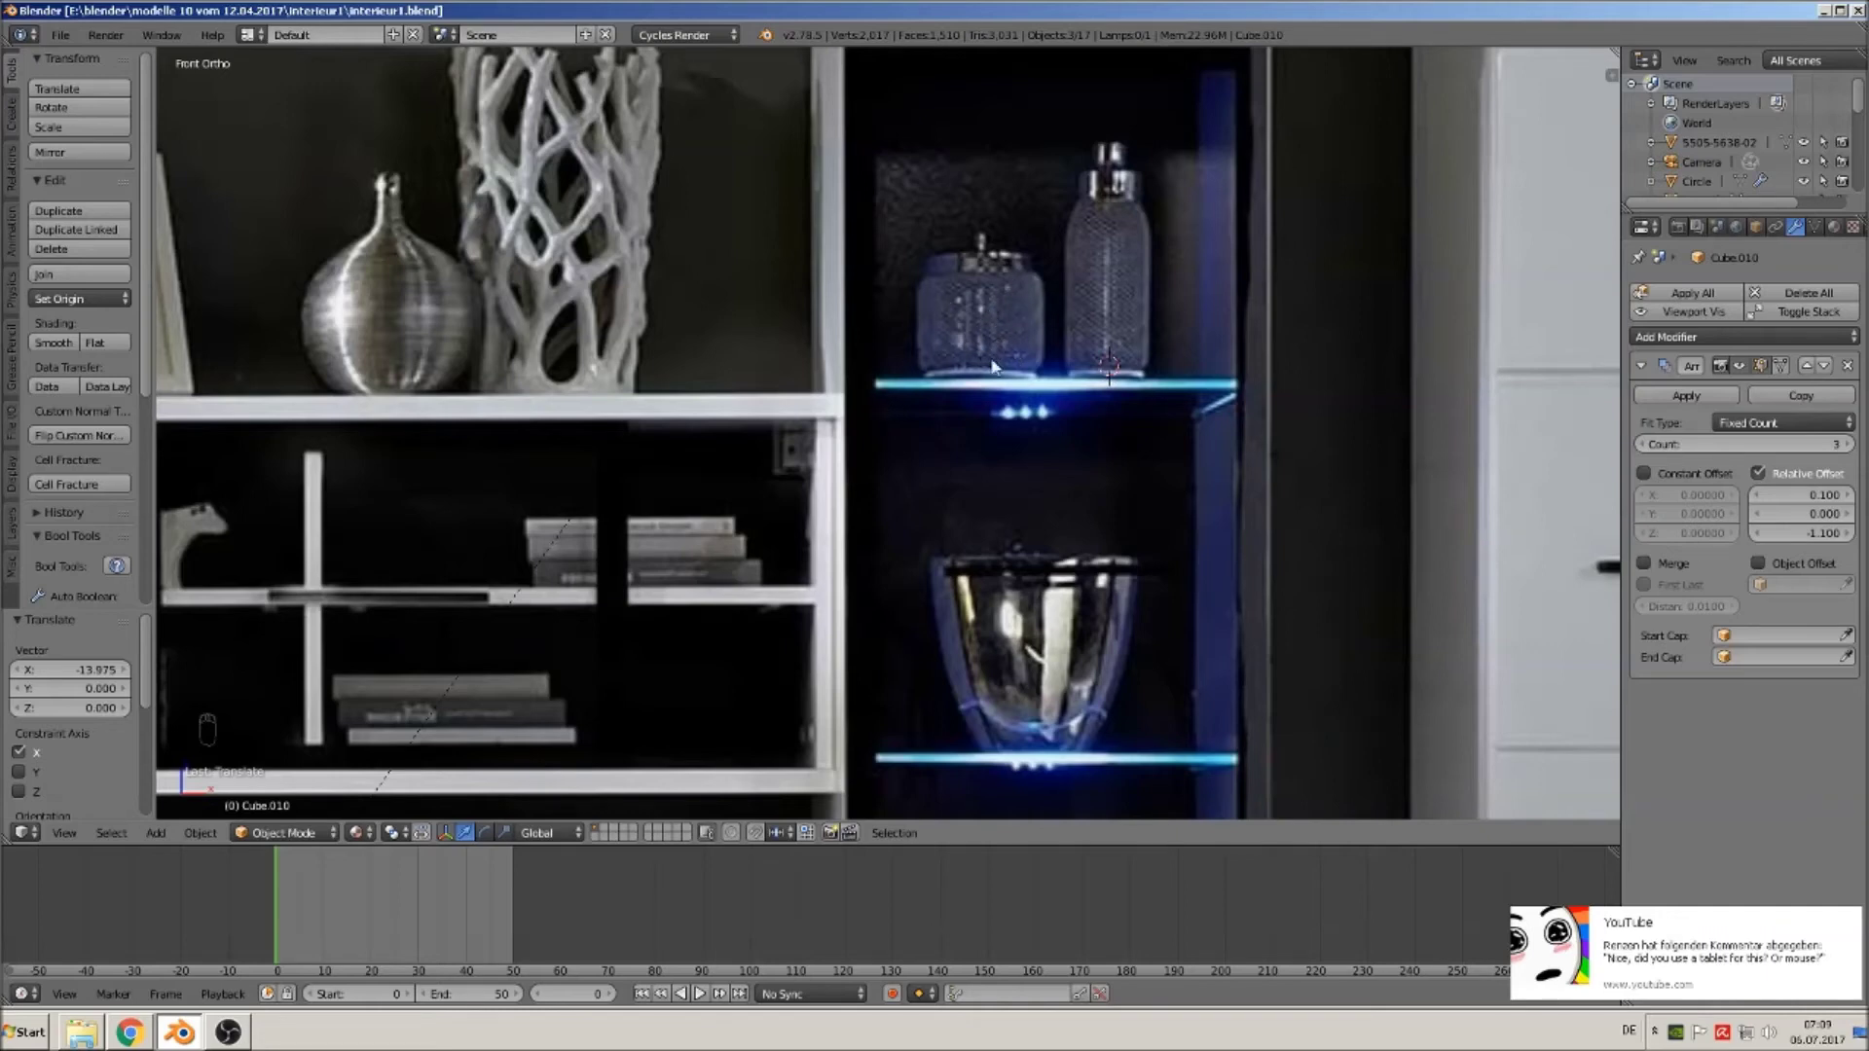
pyautogui.click(158, 833)
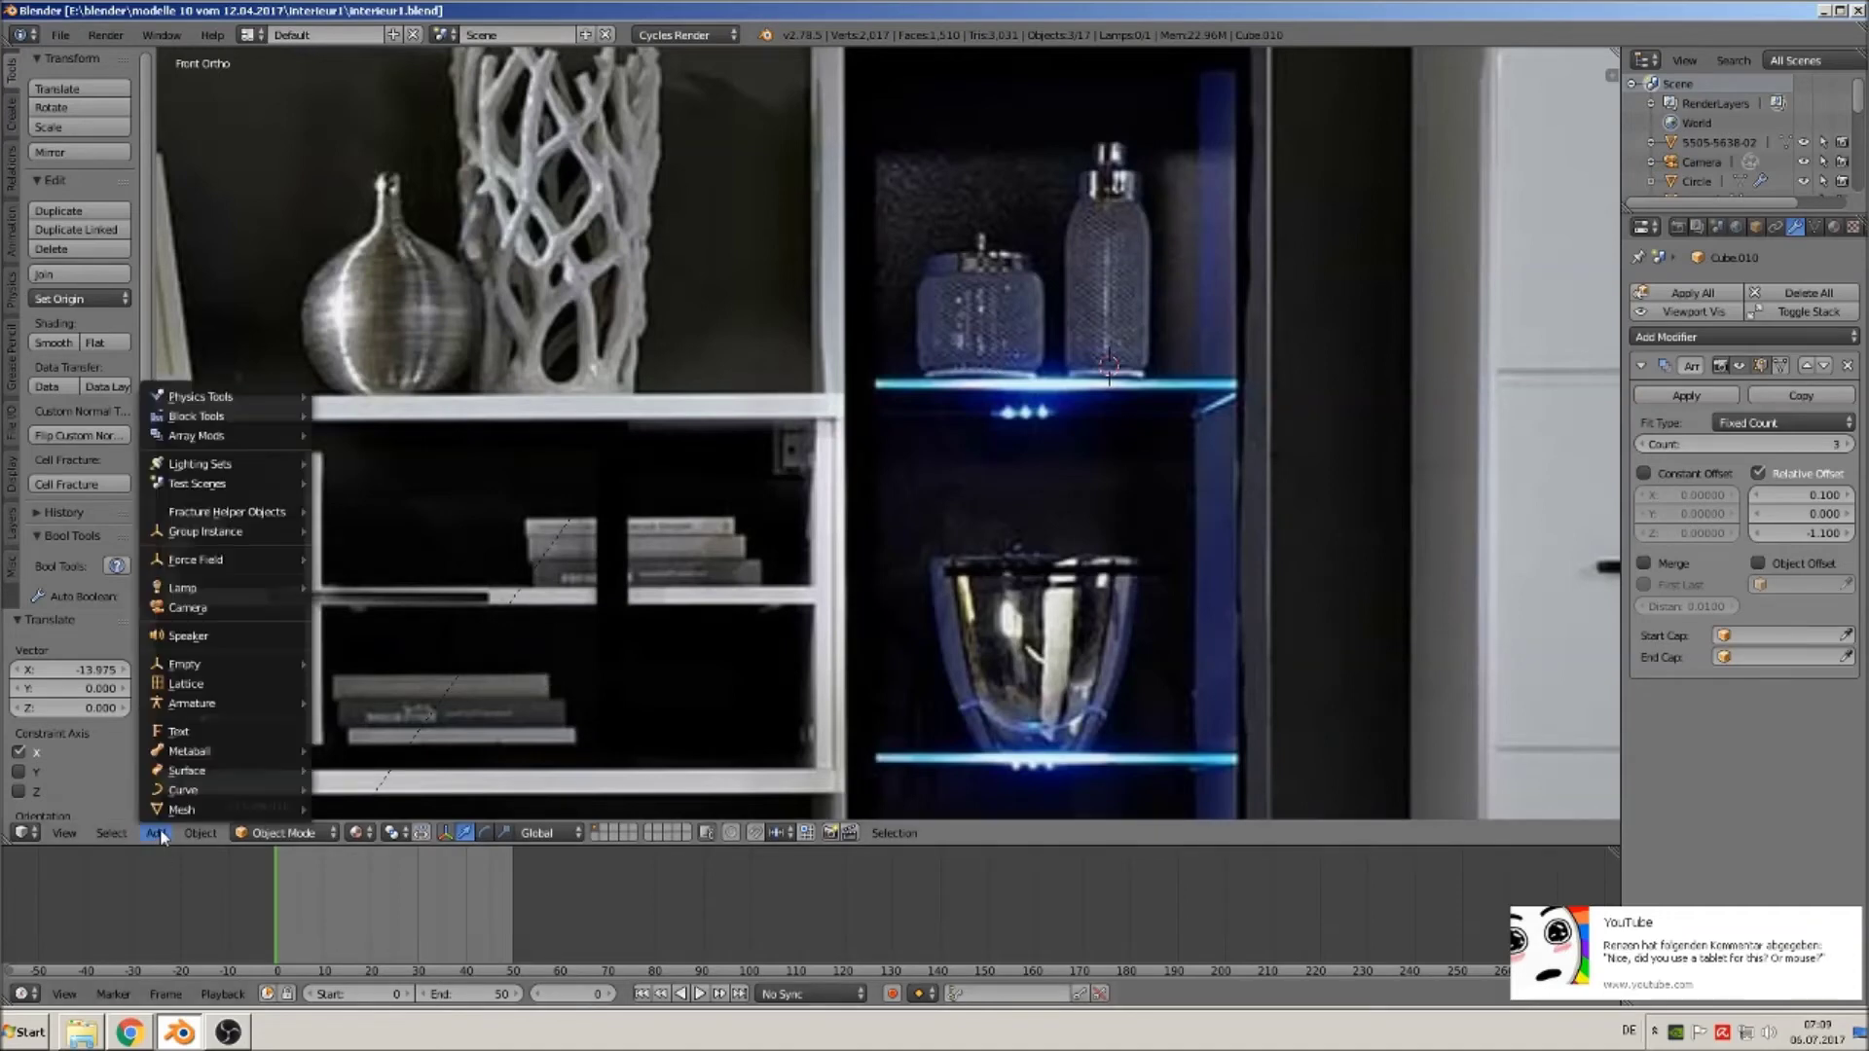
pyautogui.moveTo(179, 811)
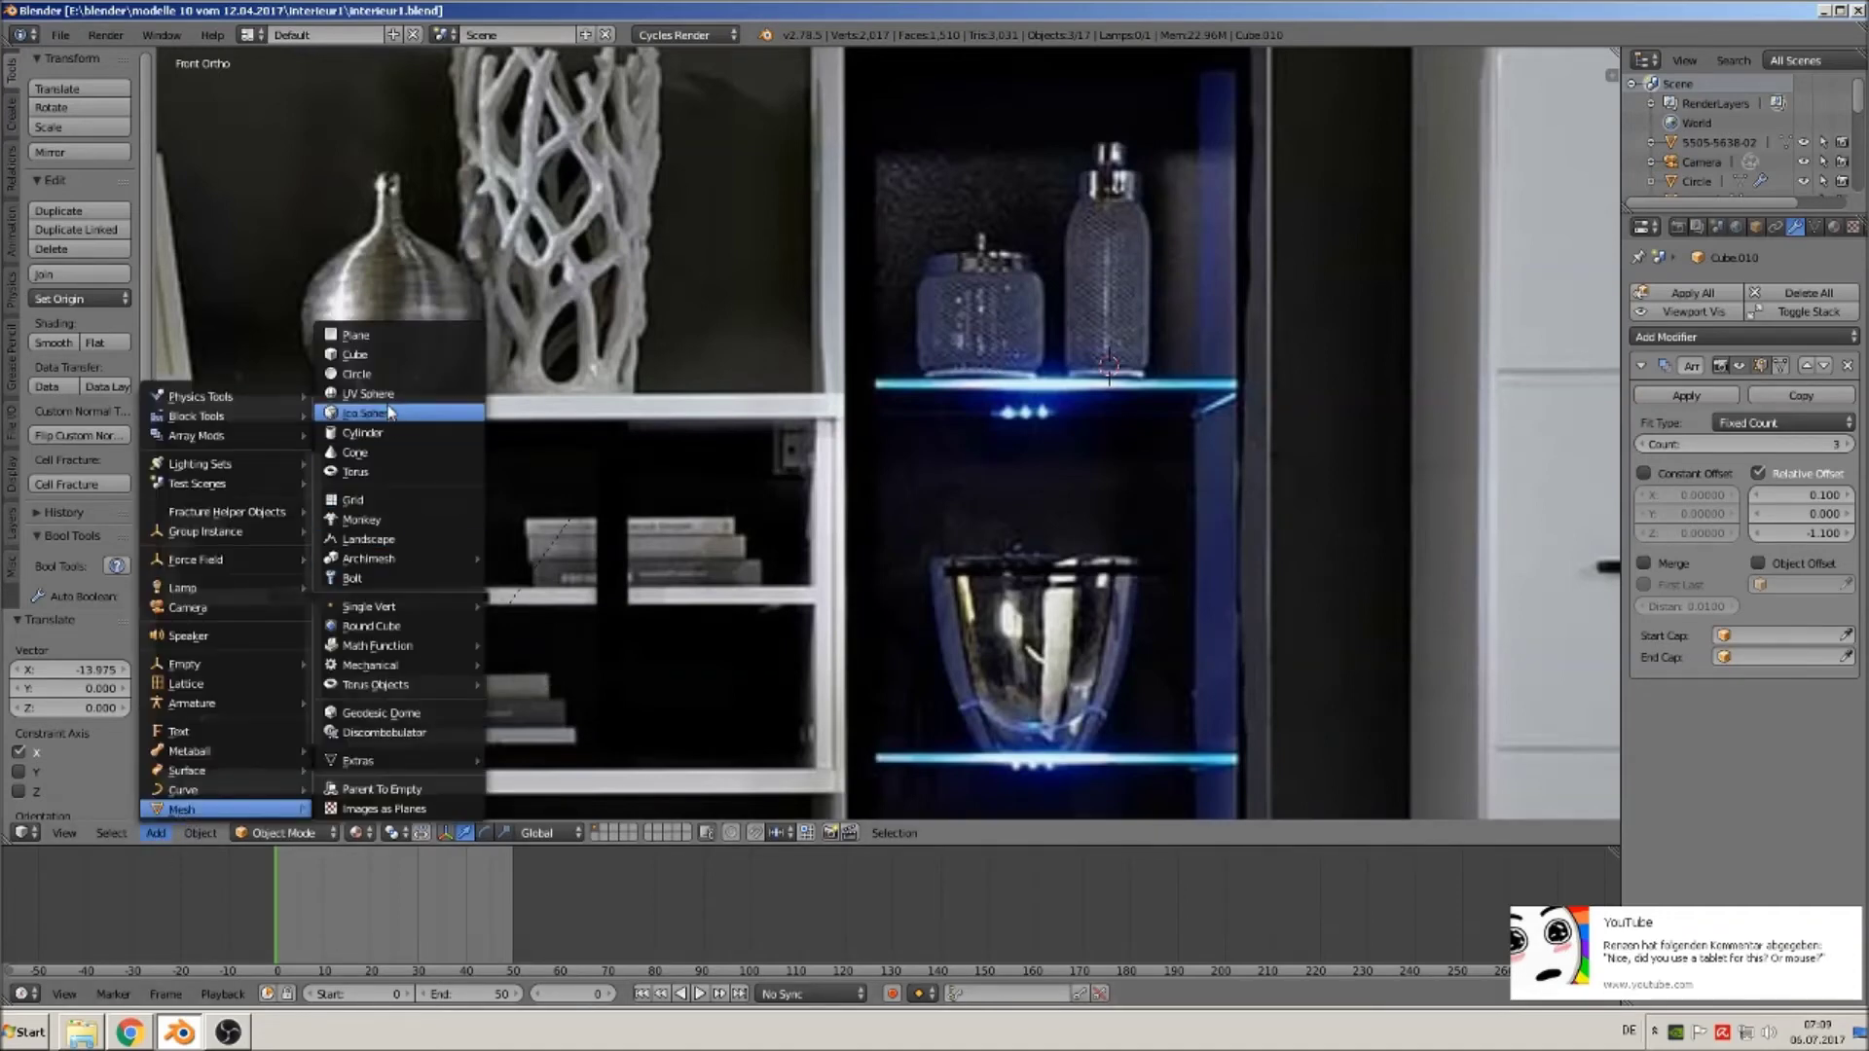
pyautogui.click(395, 374)
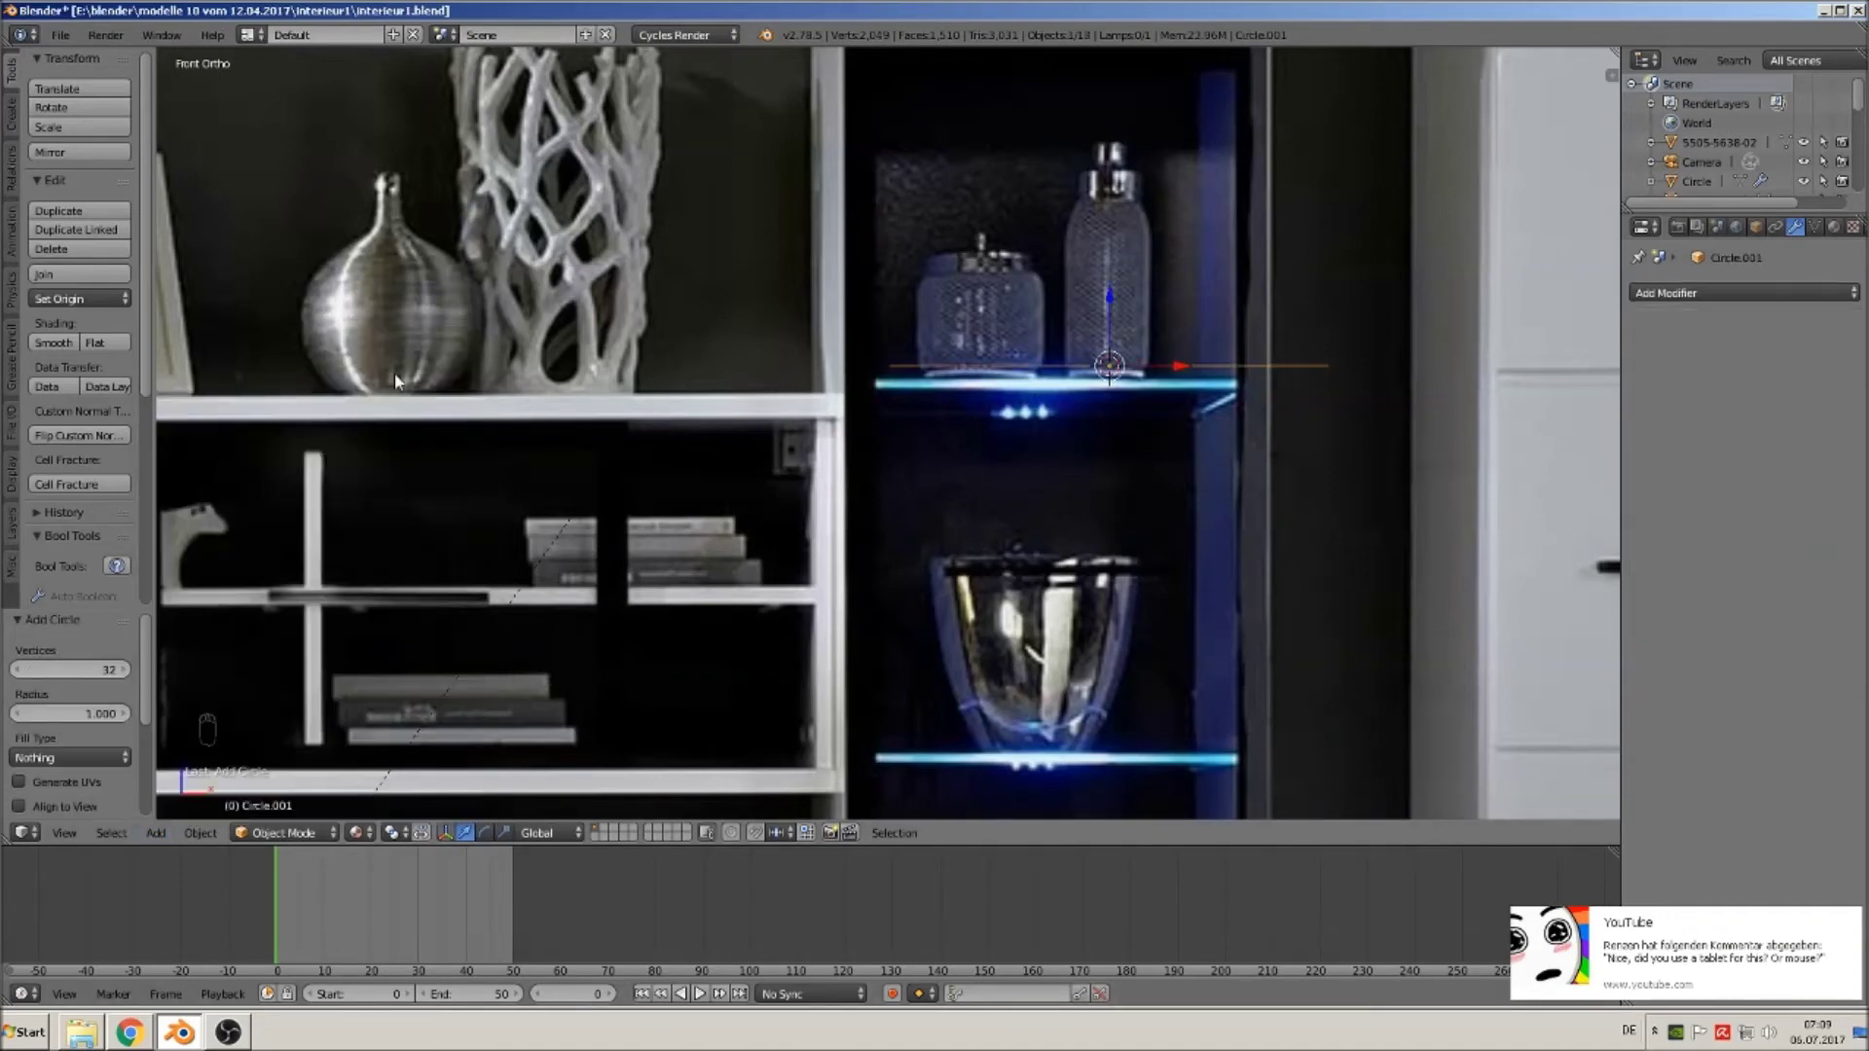
pyautogui.press('s')
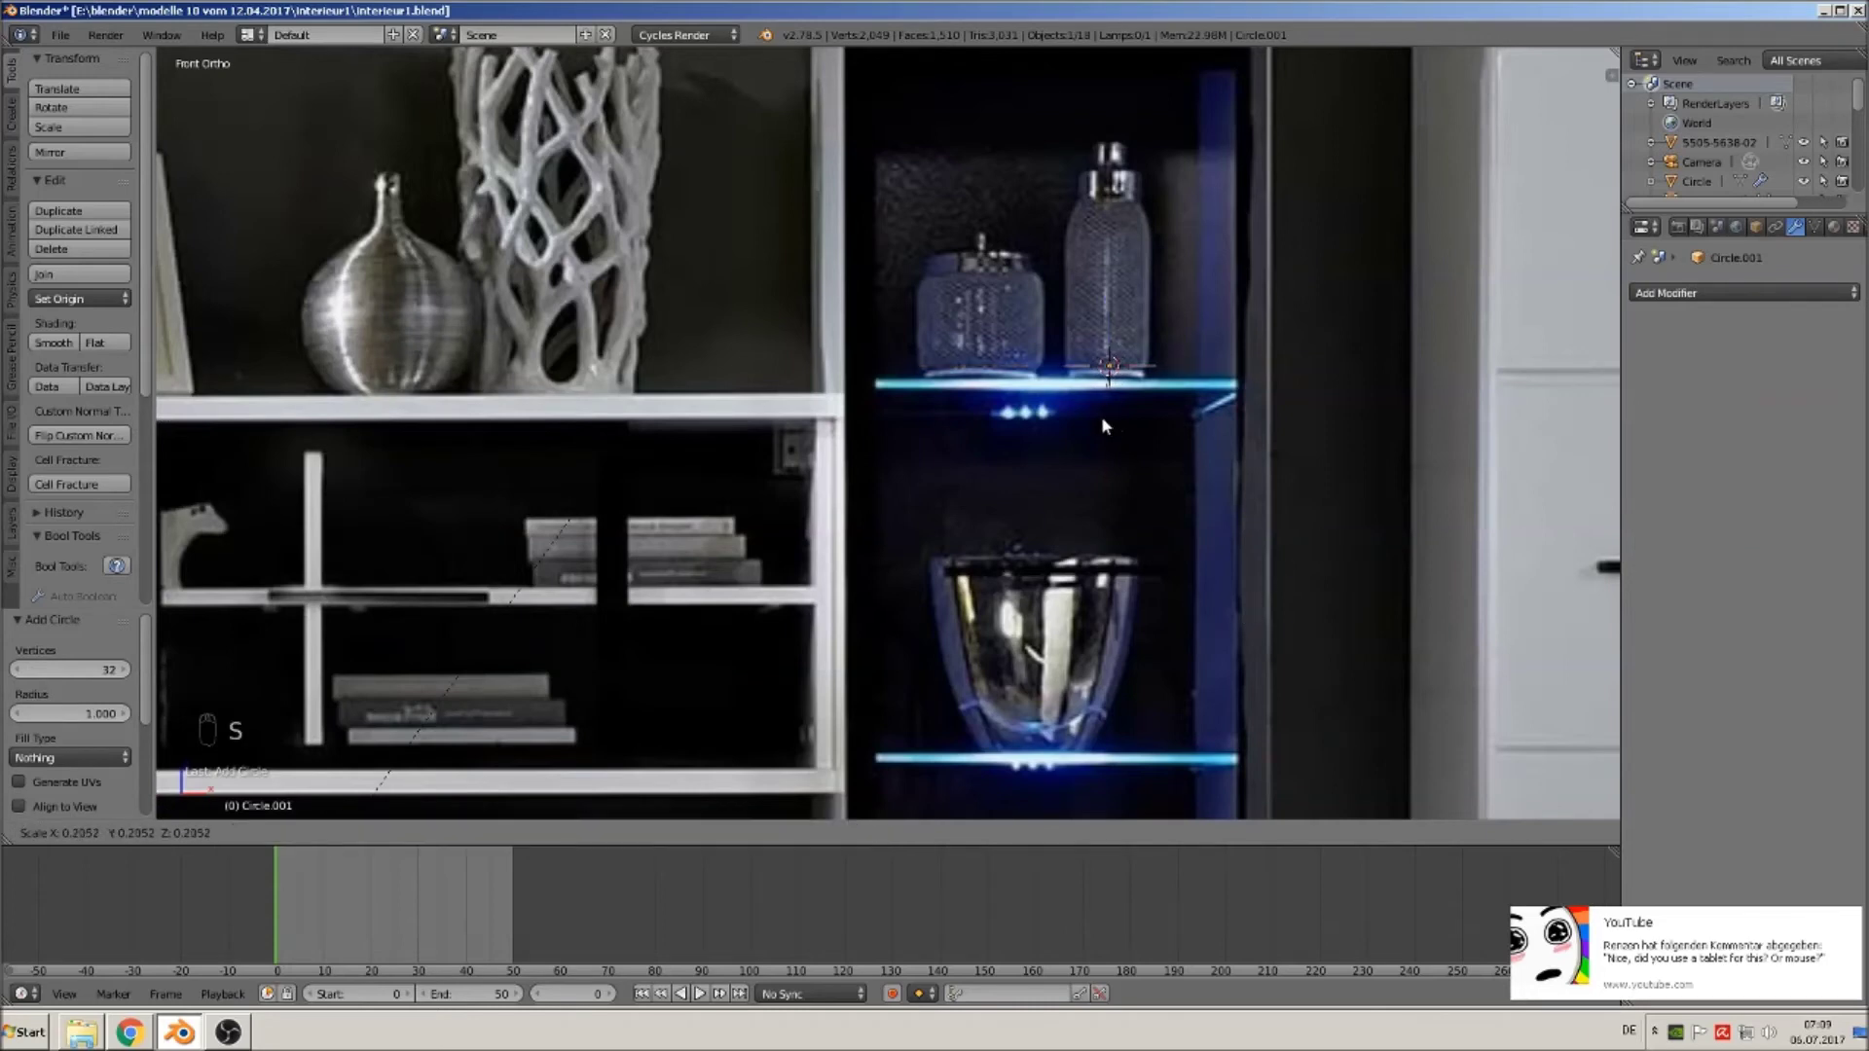
pyautogui.click(1100, 415)
# Lower the circle 0.044 onto the glass shelf and scale it to 0.875 to match the tall bottle's foot.
pyautogui.moveTo(1108, 273); pyautogui.dragTo(1111, 300)
pyautogui.scroll(3, 1129, 389)
pyautogui.scroll(3, 1019, 627)
pyautogui.press('s')
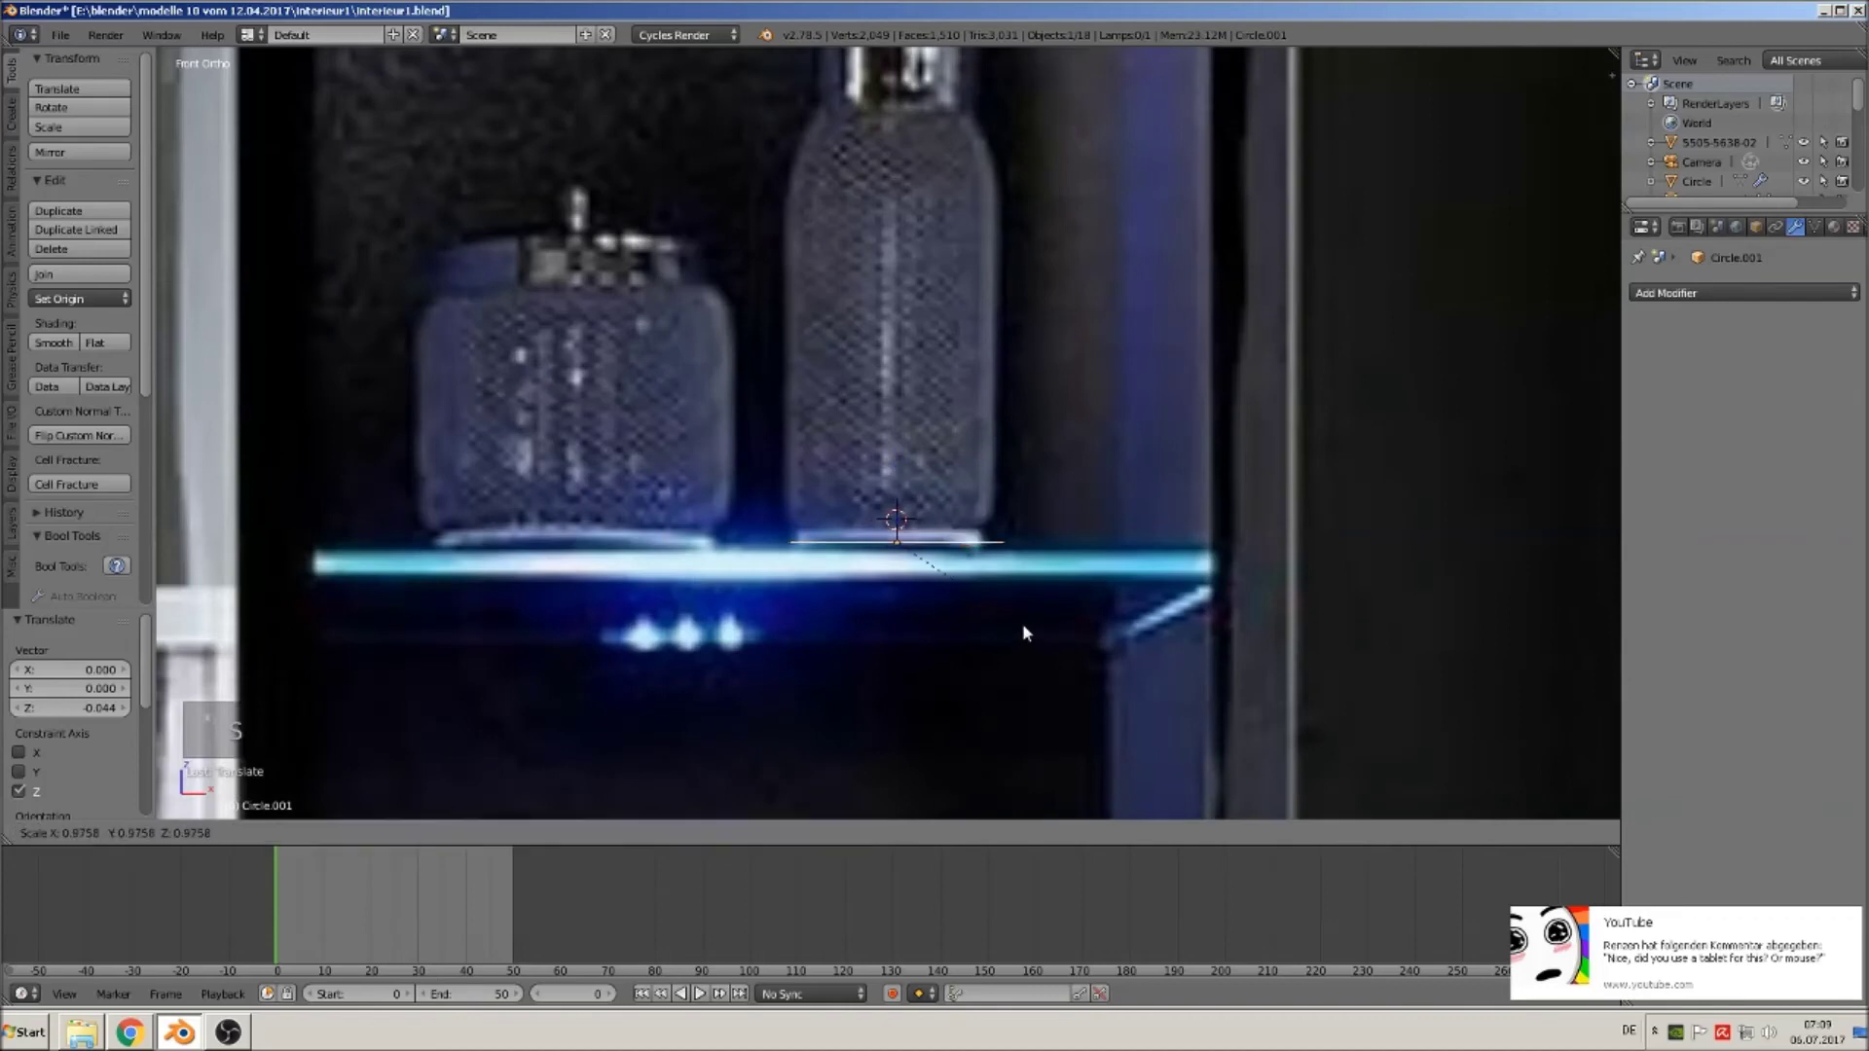
pyautogui.click(1014, 612)
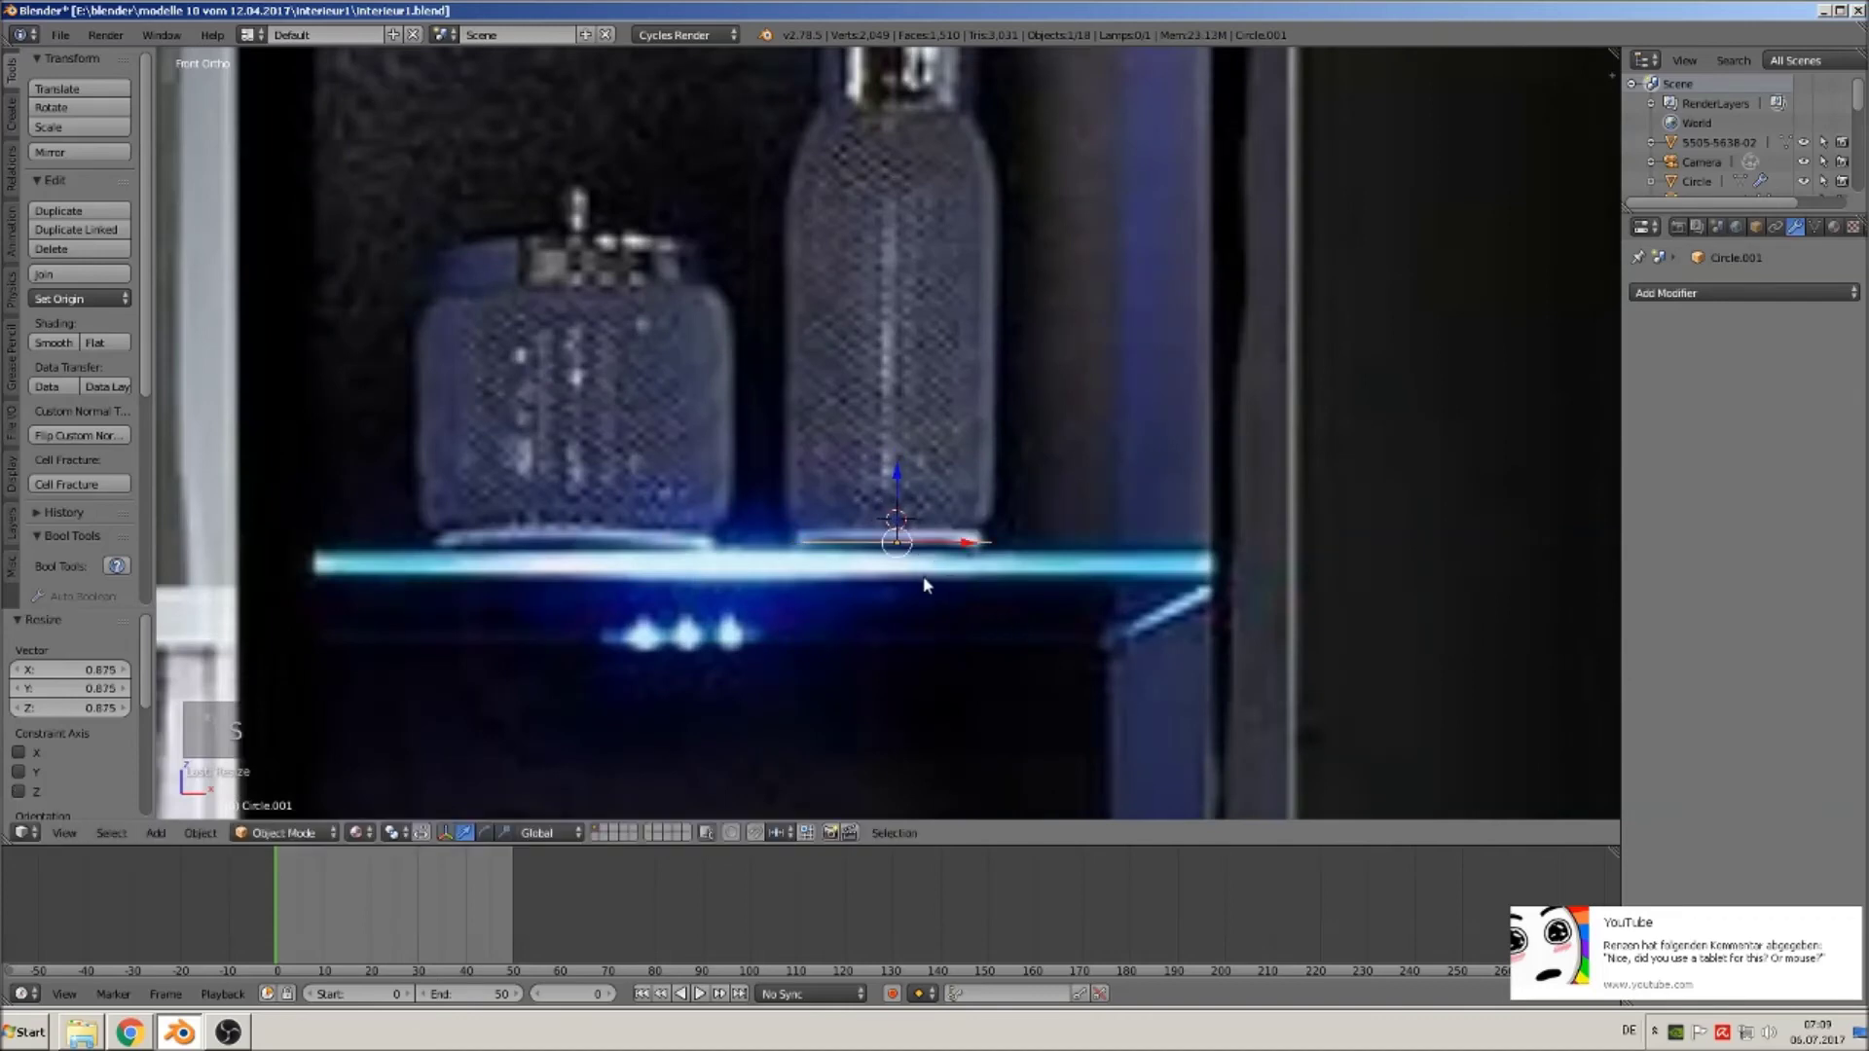
pyautogui.rightClick(911, 496)
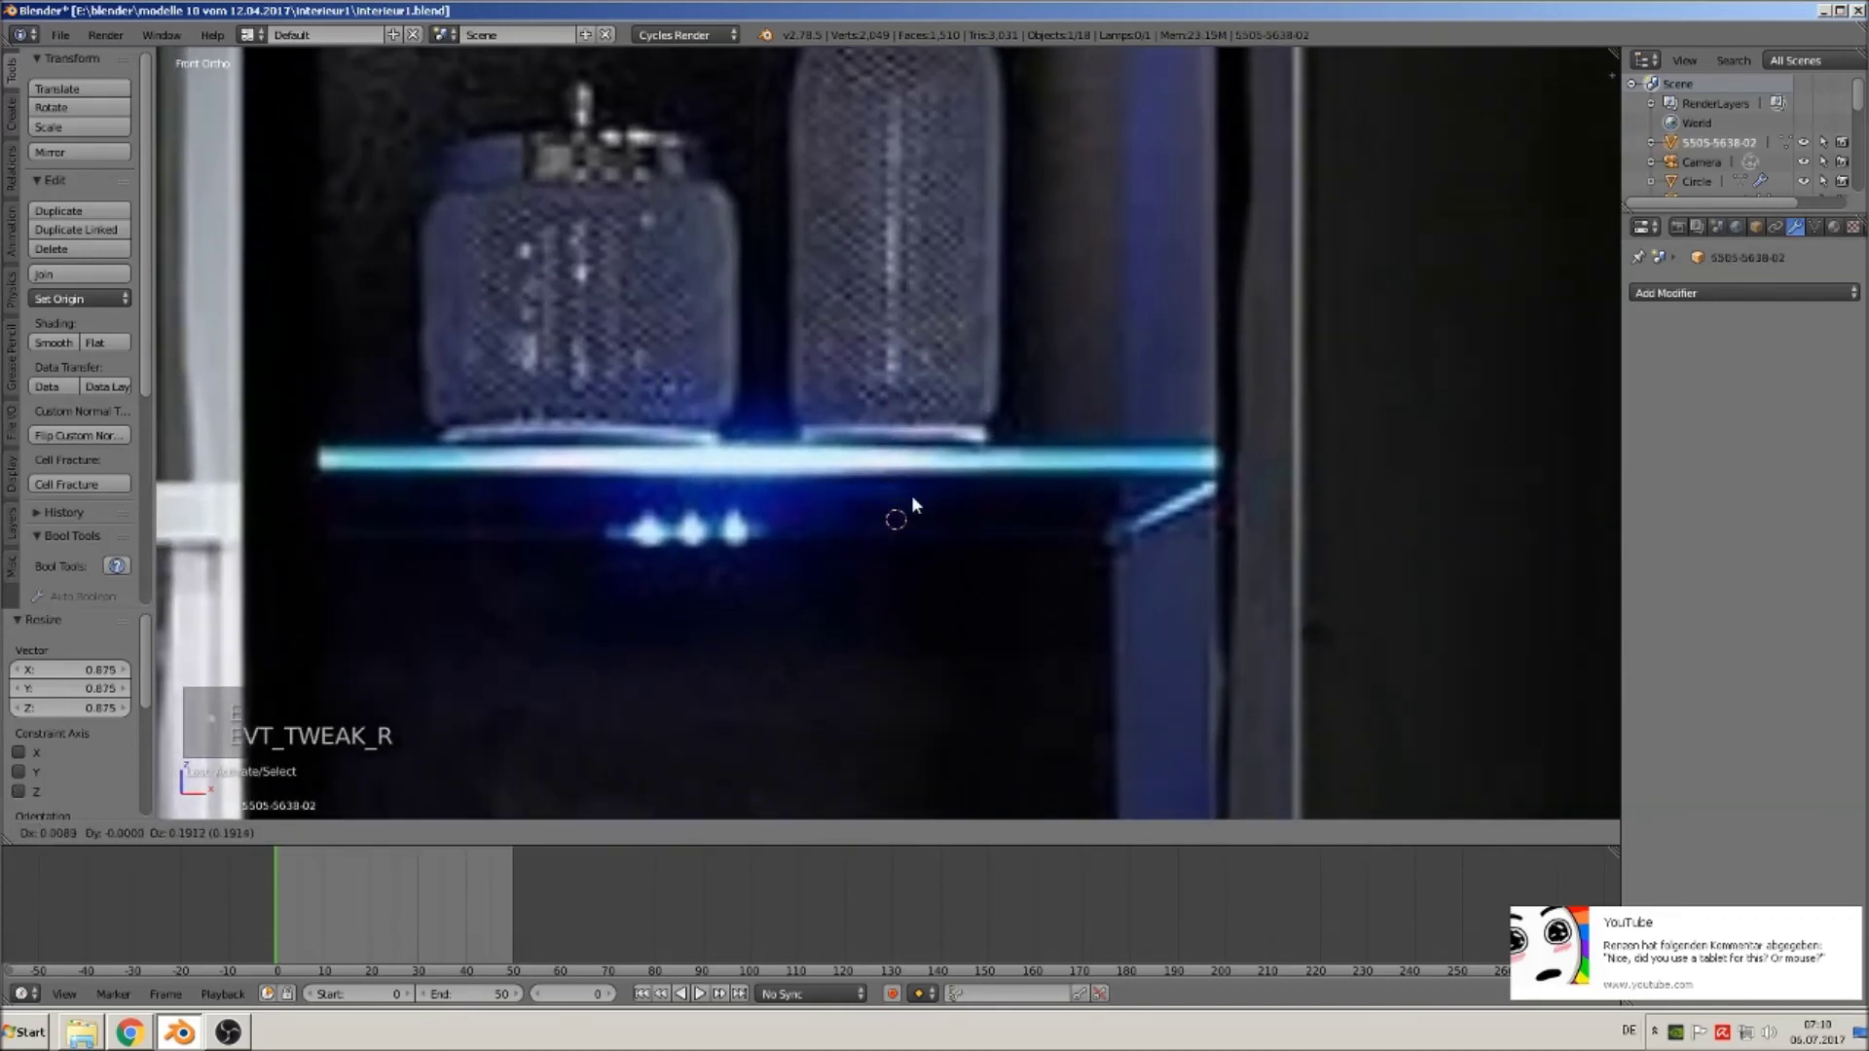
pyautogui.rightClick(911, 538)
# Extrude the circle upward by 0.027 and again by 0.032, and widen the top ring to the bottle's body width.
pyautogui.press('Tab')
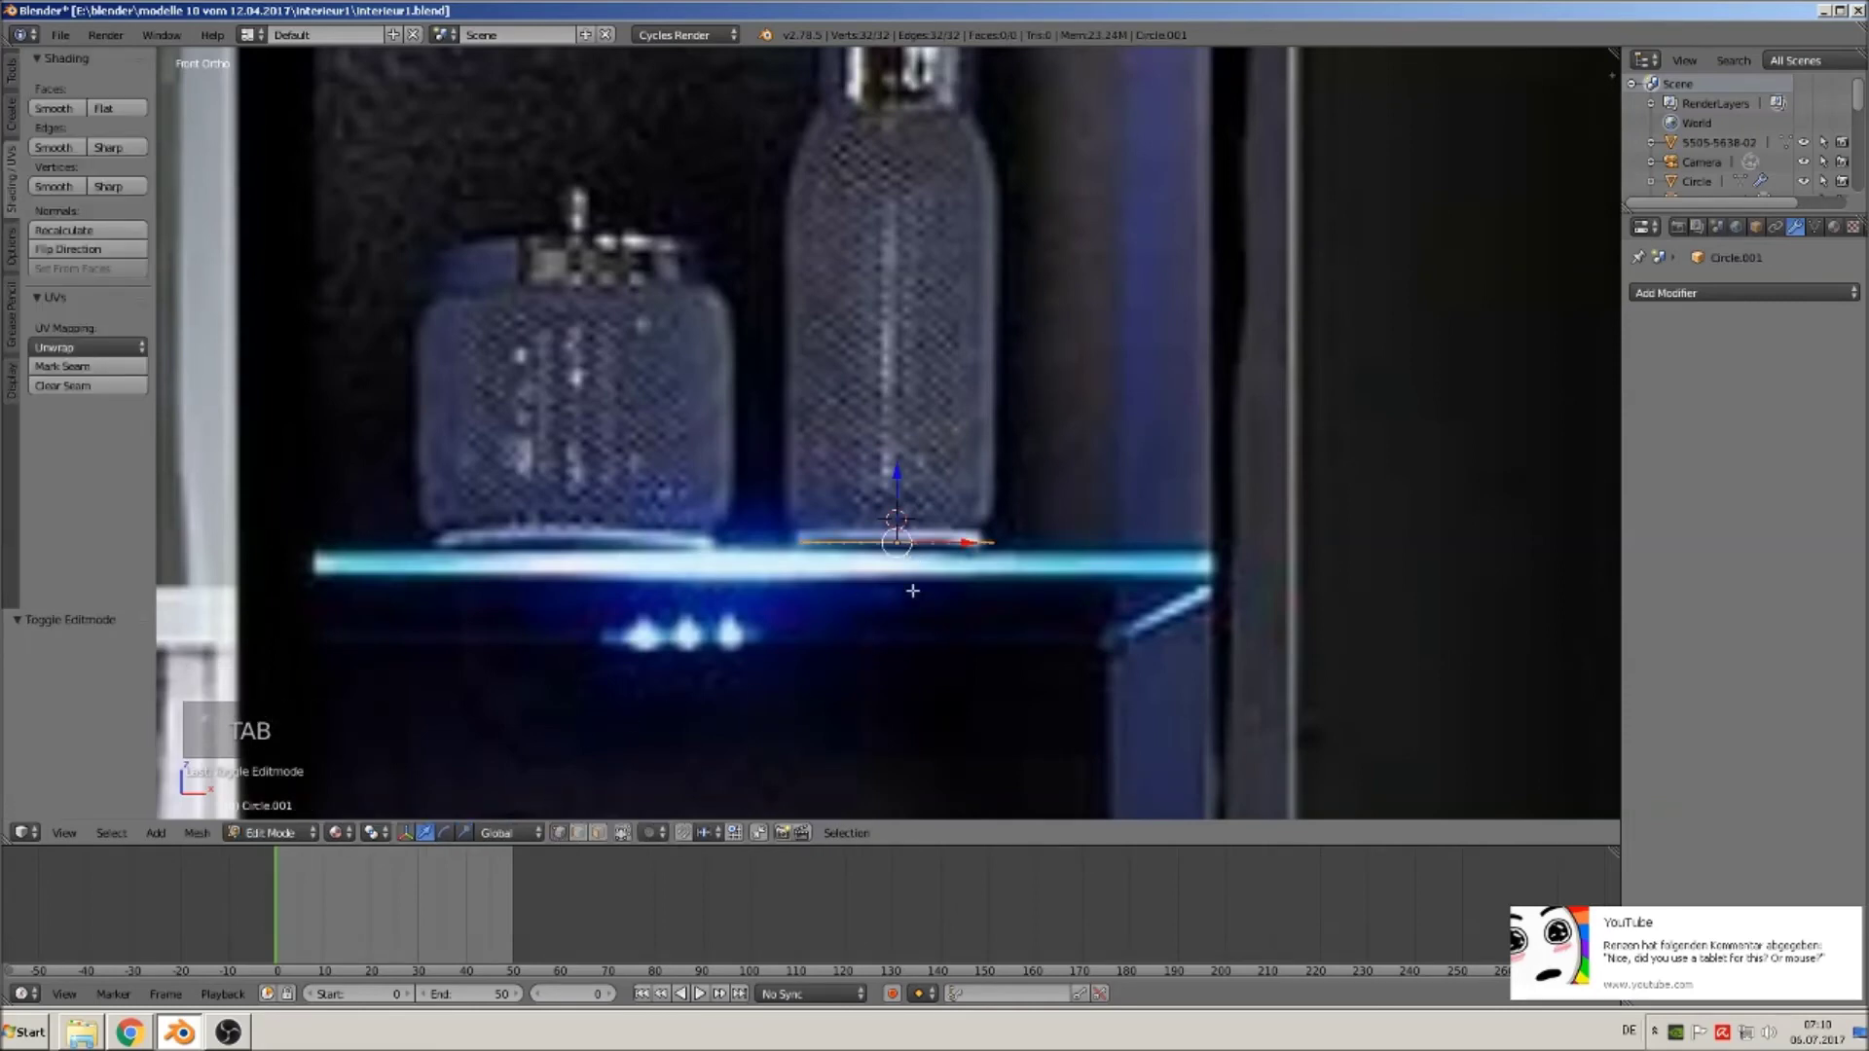
pyautogui.press('e')
pyautogui.moveTo(899, 526); pyautogui.dragTo(901, 458)
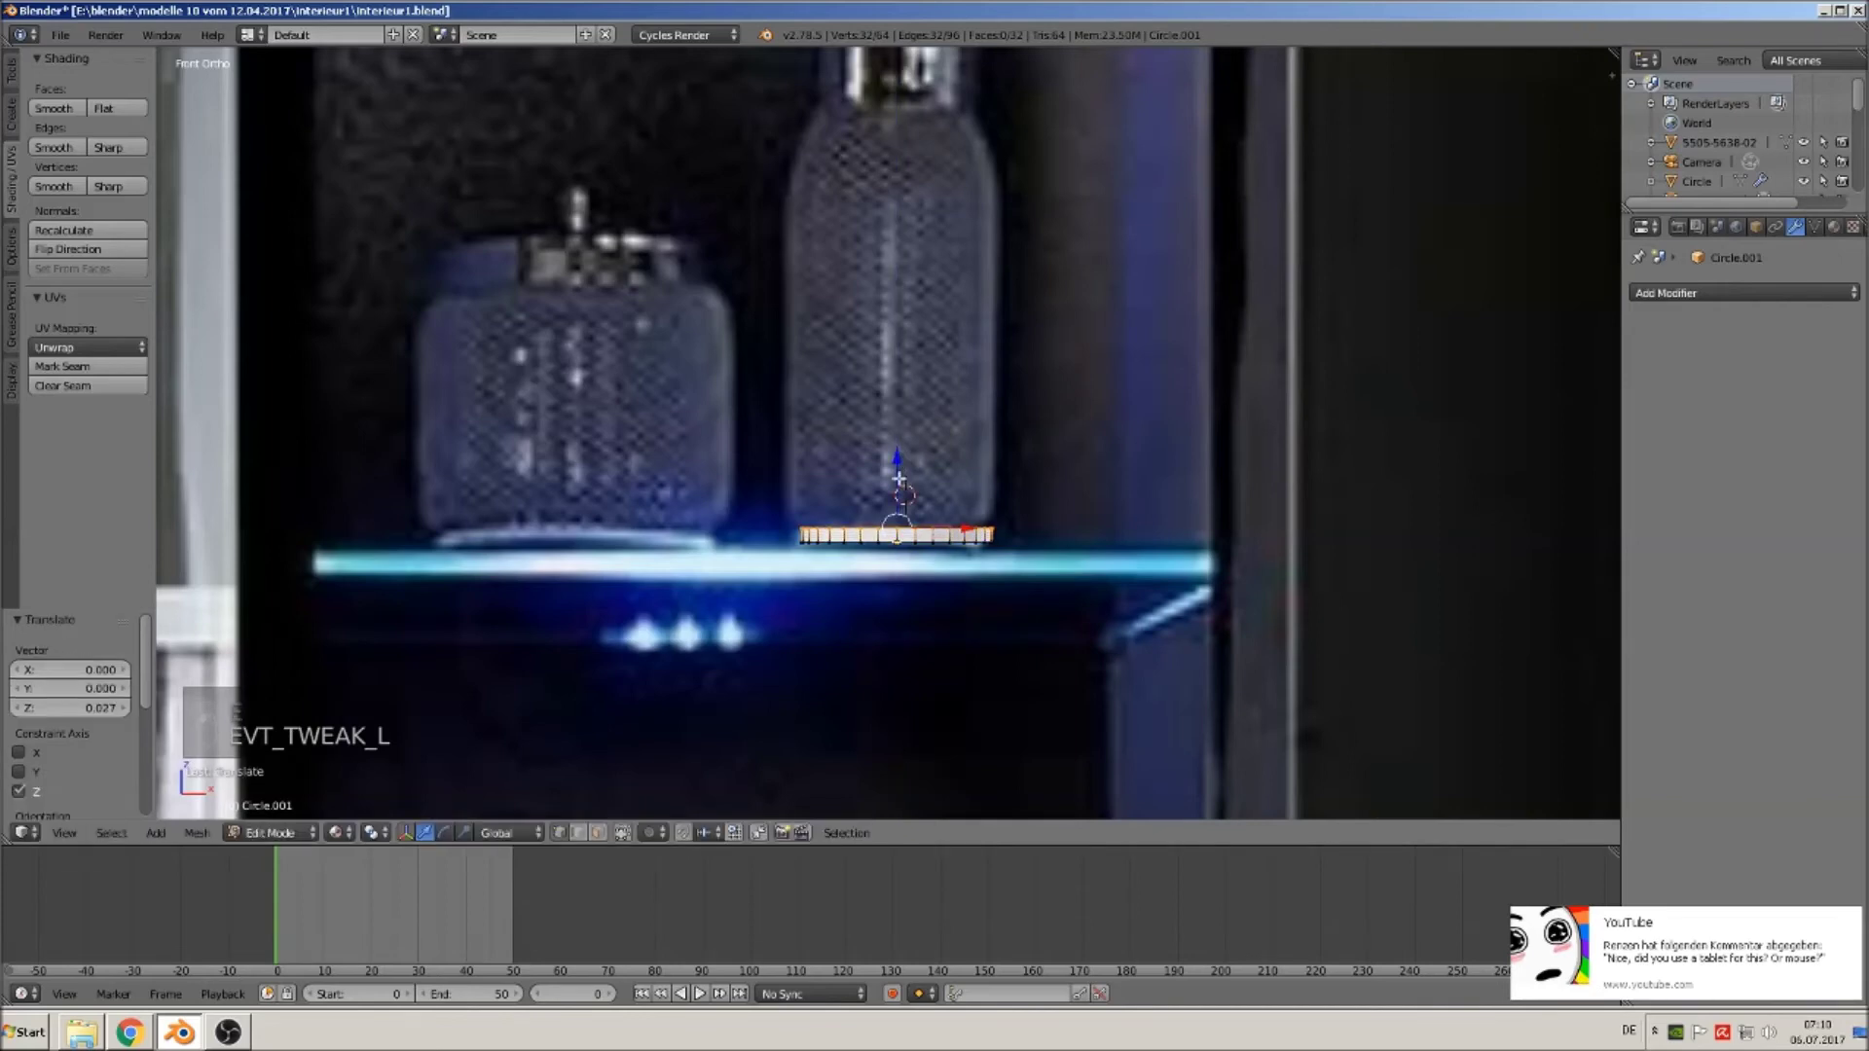
pyautogui.press('e')
pyautogui.click(949, 502)
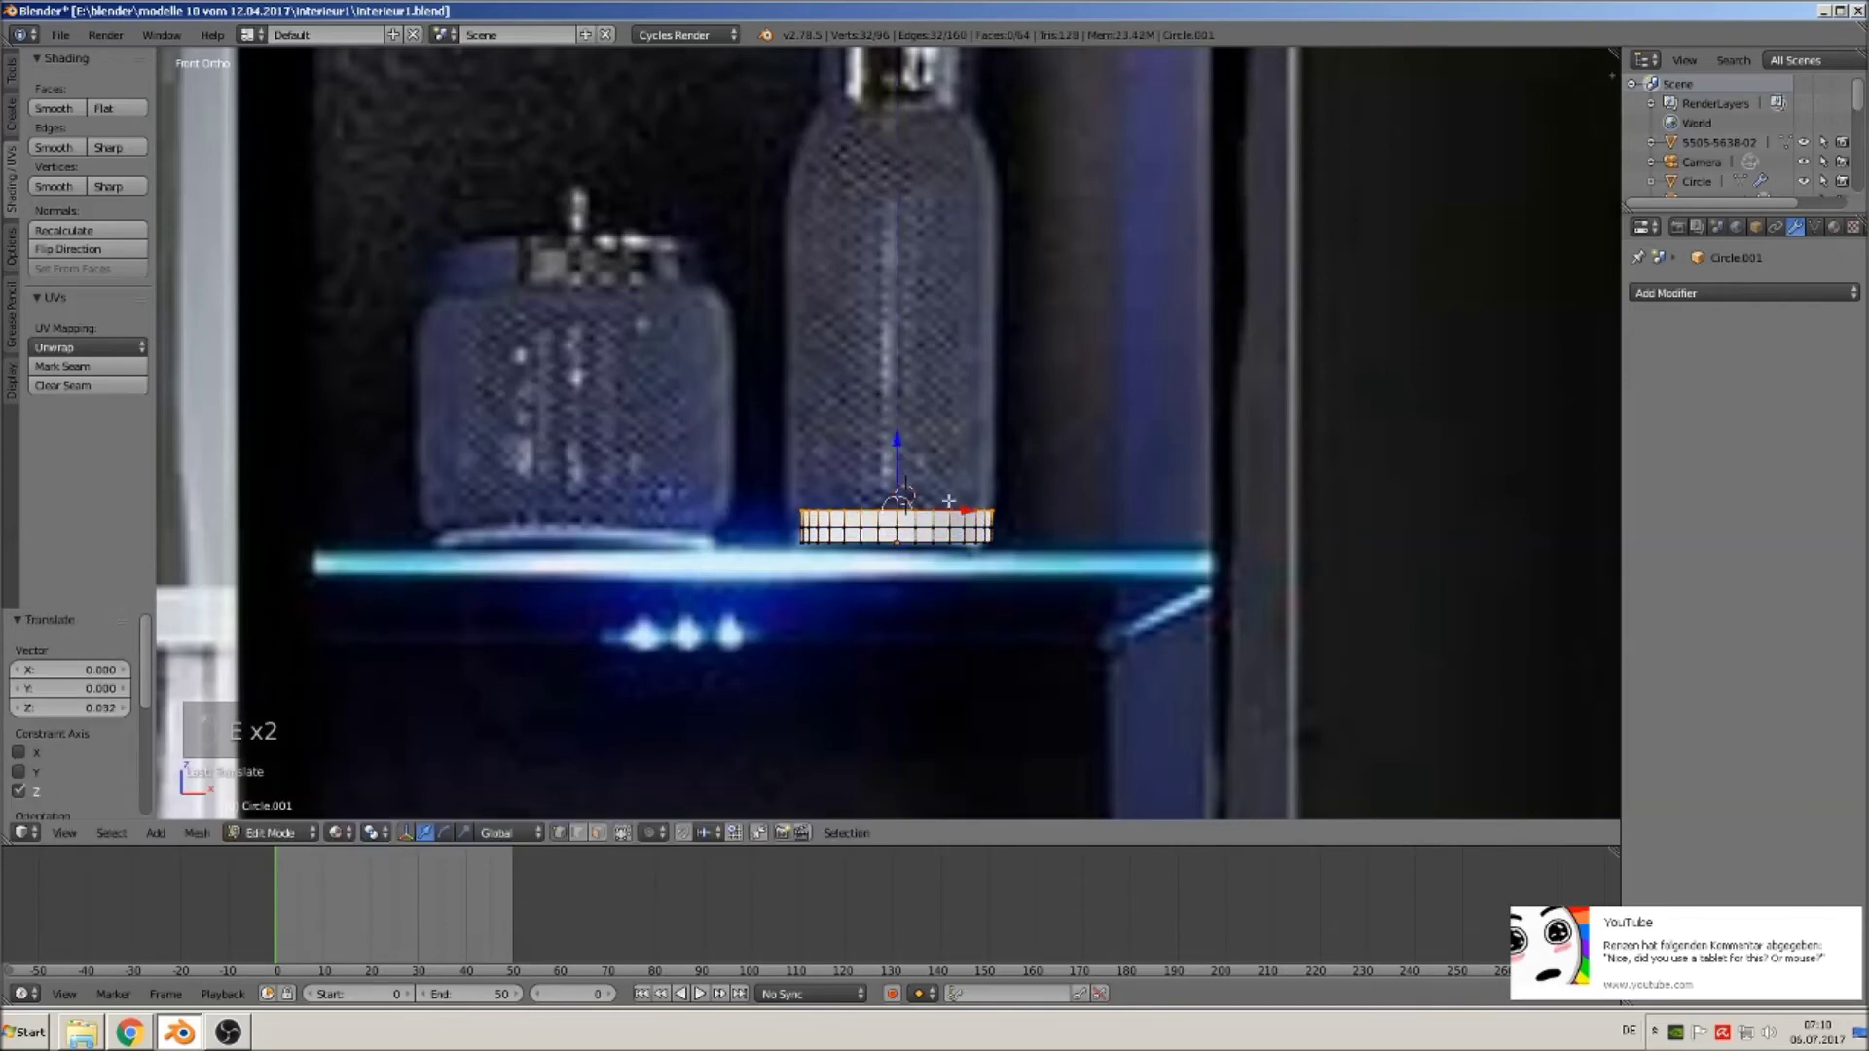
pyautogui.press('s')
pyautogui.click(1018, 533)
# Extrude the top ring about 0.607 upward to form the bottle's straight body up to its shoulder.
pyautogui.keyDown('shift'); pyautogui.moveTo(874, 400); pyautogui.dragTo(809, 591, button='middle'); pyautogui.keyUp('shift')
pyautogui.press('e')
pyautogui.rightClick(828, 589)
pyautogui.moveTo(829, 621); pyautogui.dragTo(853, 349)
pyautogui.keyDown('shift'); pyautogui.moveTo(988, 462); pyautogui.dragTo(1053, 582, button='middle'); pyautogui.keyUp('shift')
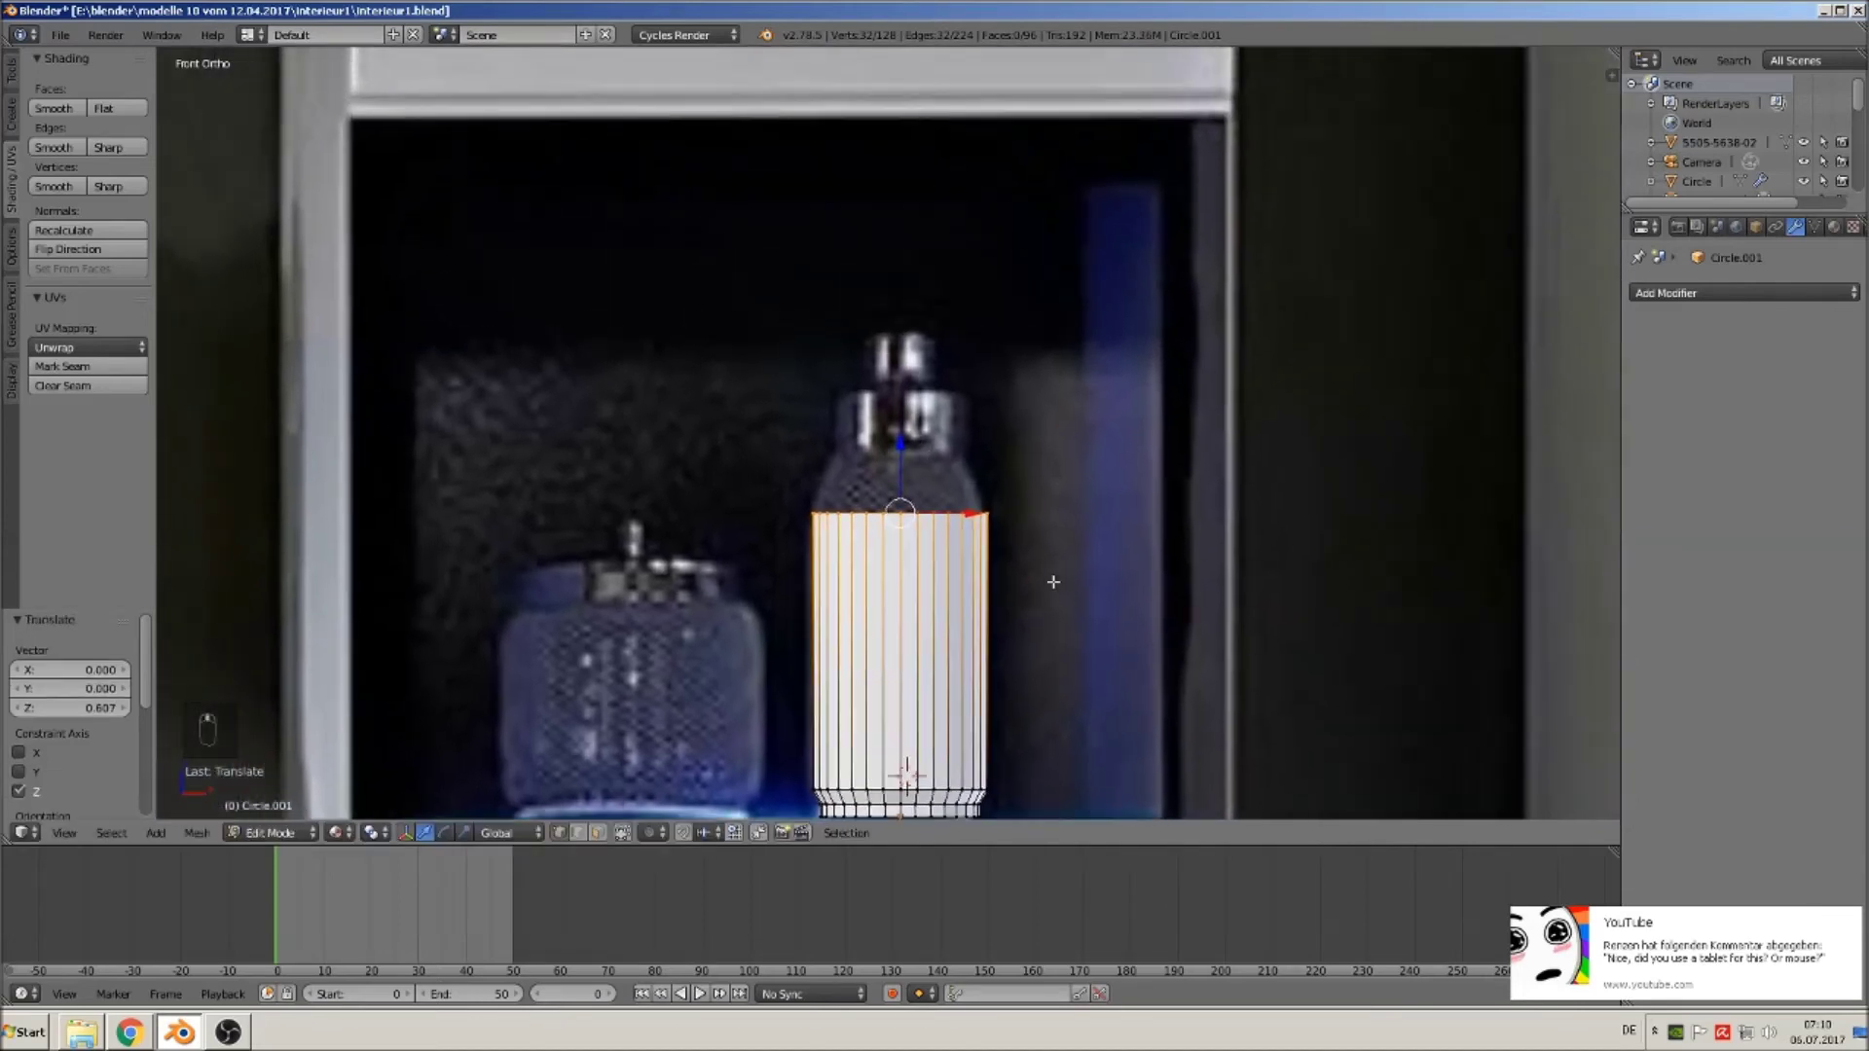
# Extrude the bottle's shoulder up to the underside of the metal cap and scale the ring to 0.643.
pyautogui.press('e')
pyautogui.rightClick(881, 502)
pyautogui.moveTo(899, 457); pyautogui.dragTo(899, 388)
pyautogui.press('s')
pyautogui.click(1012, 435)
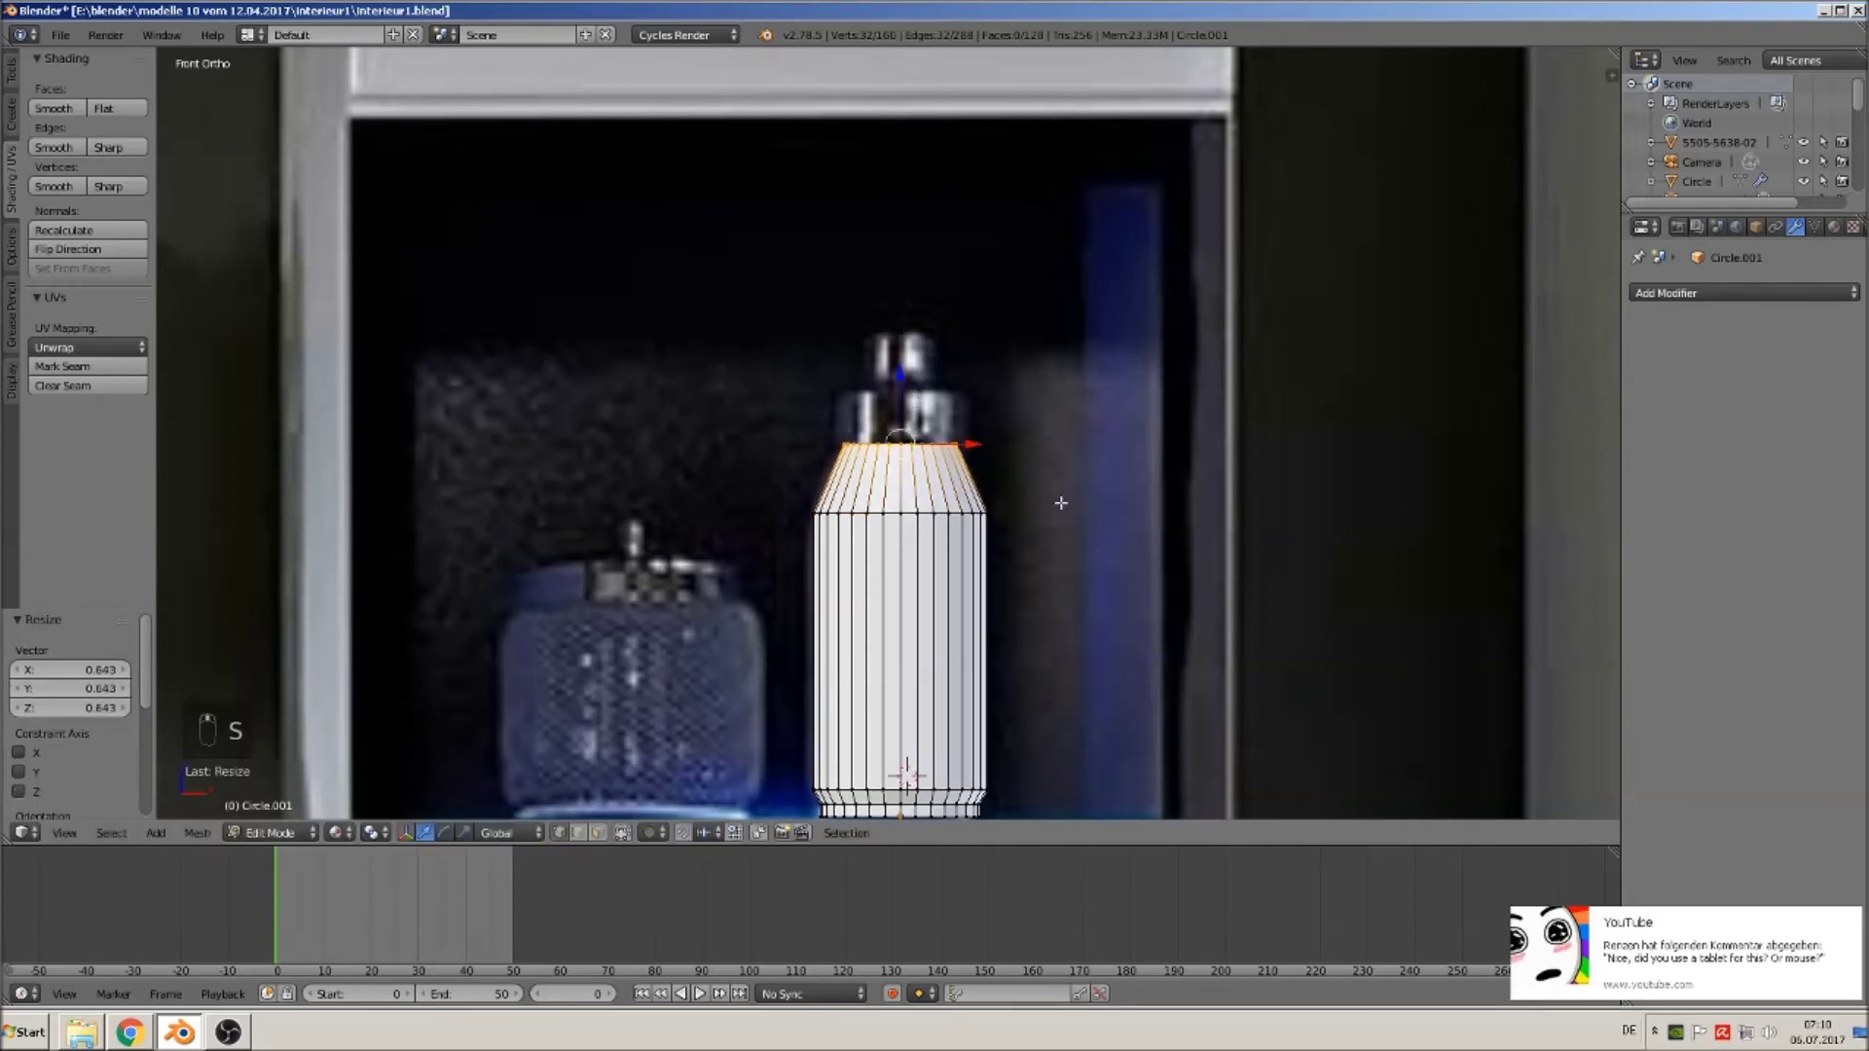
# Form a thin neck groove by extruding the rim inward to 0.884, up 0.004, and outward again to the cap's width.
pyautogui.keyDown('shift'); pyautogui.moveTo(1038, 487); pyautogui.dragTo(1107, 543, button='middle'); pyautogui.keyUp('shift')
pyautogui.press('e')
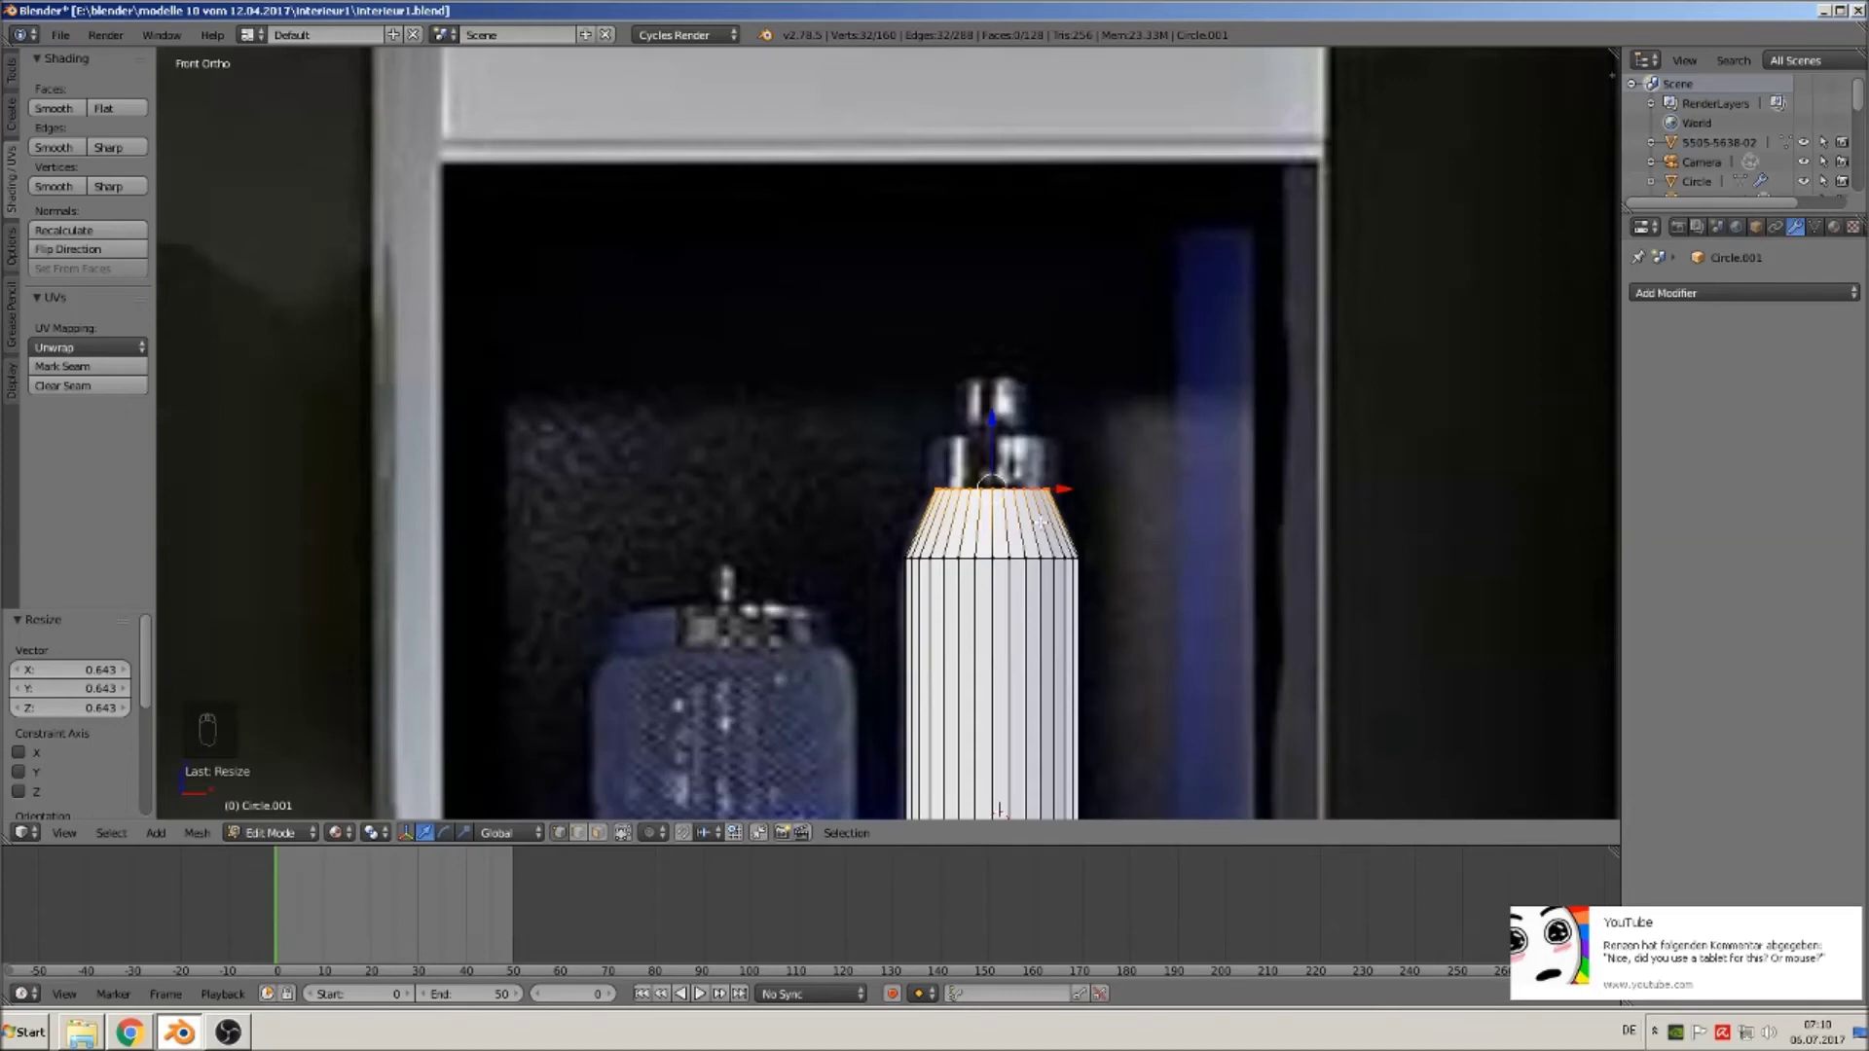
pyautogui.press('s')
pyautogui.click(1035, 516)
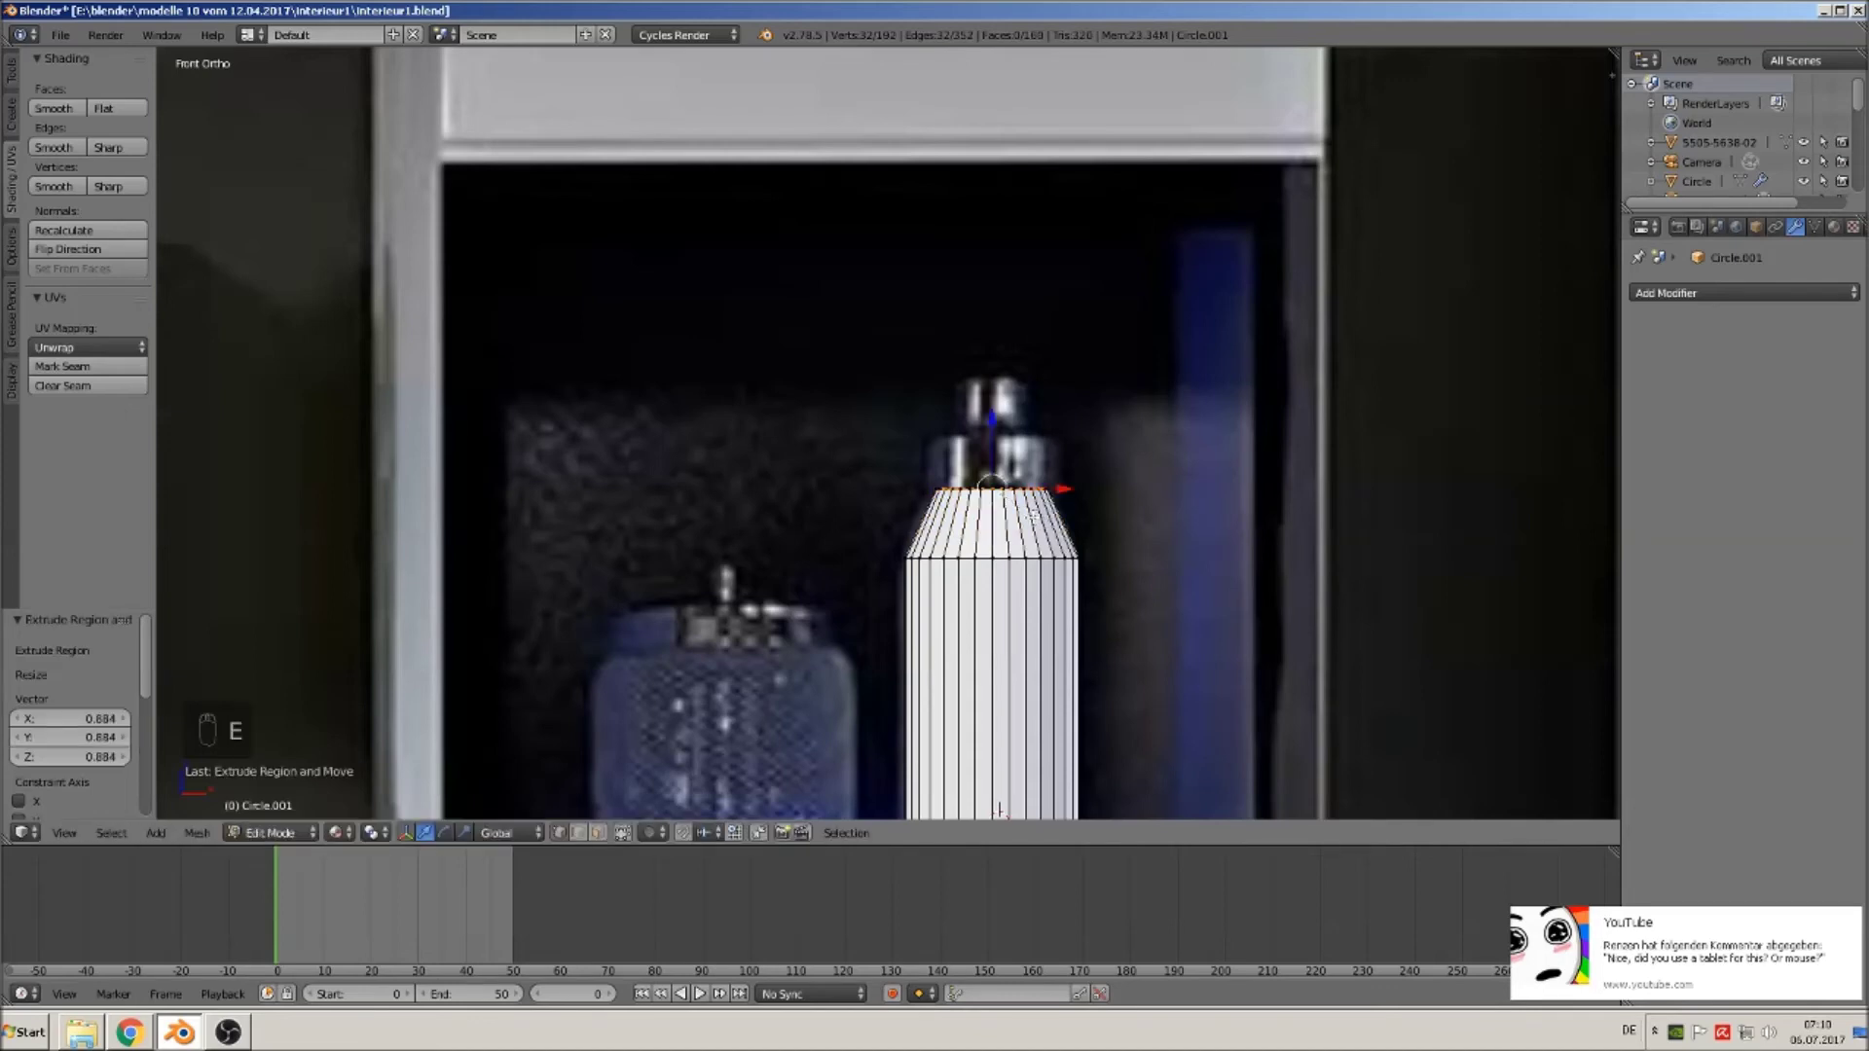
pyautogui.press('e')
pyautogui.rightClick(1029, 484)
pyautogui.moveTo(995, 442); pyautogui.dragTo(995, 441)
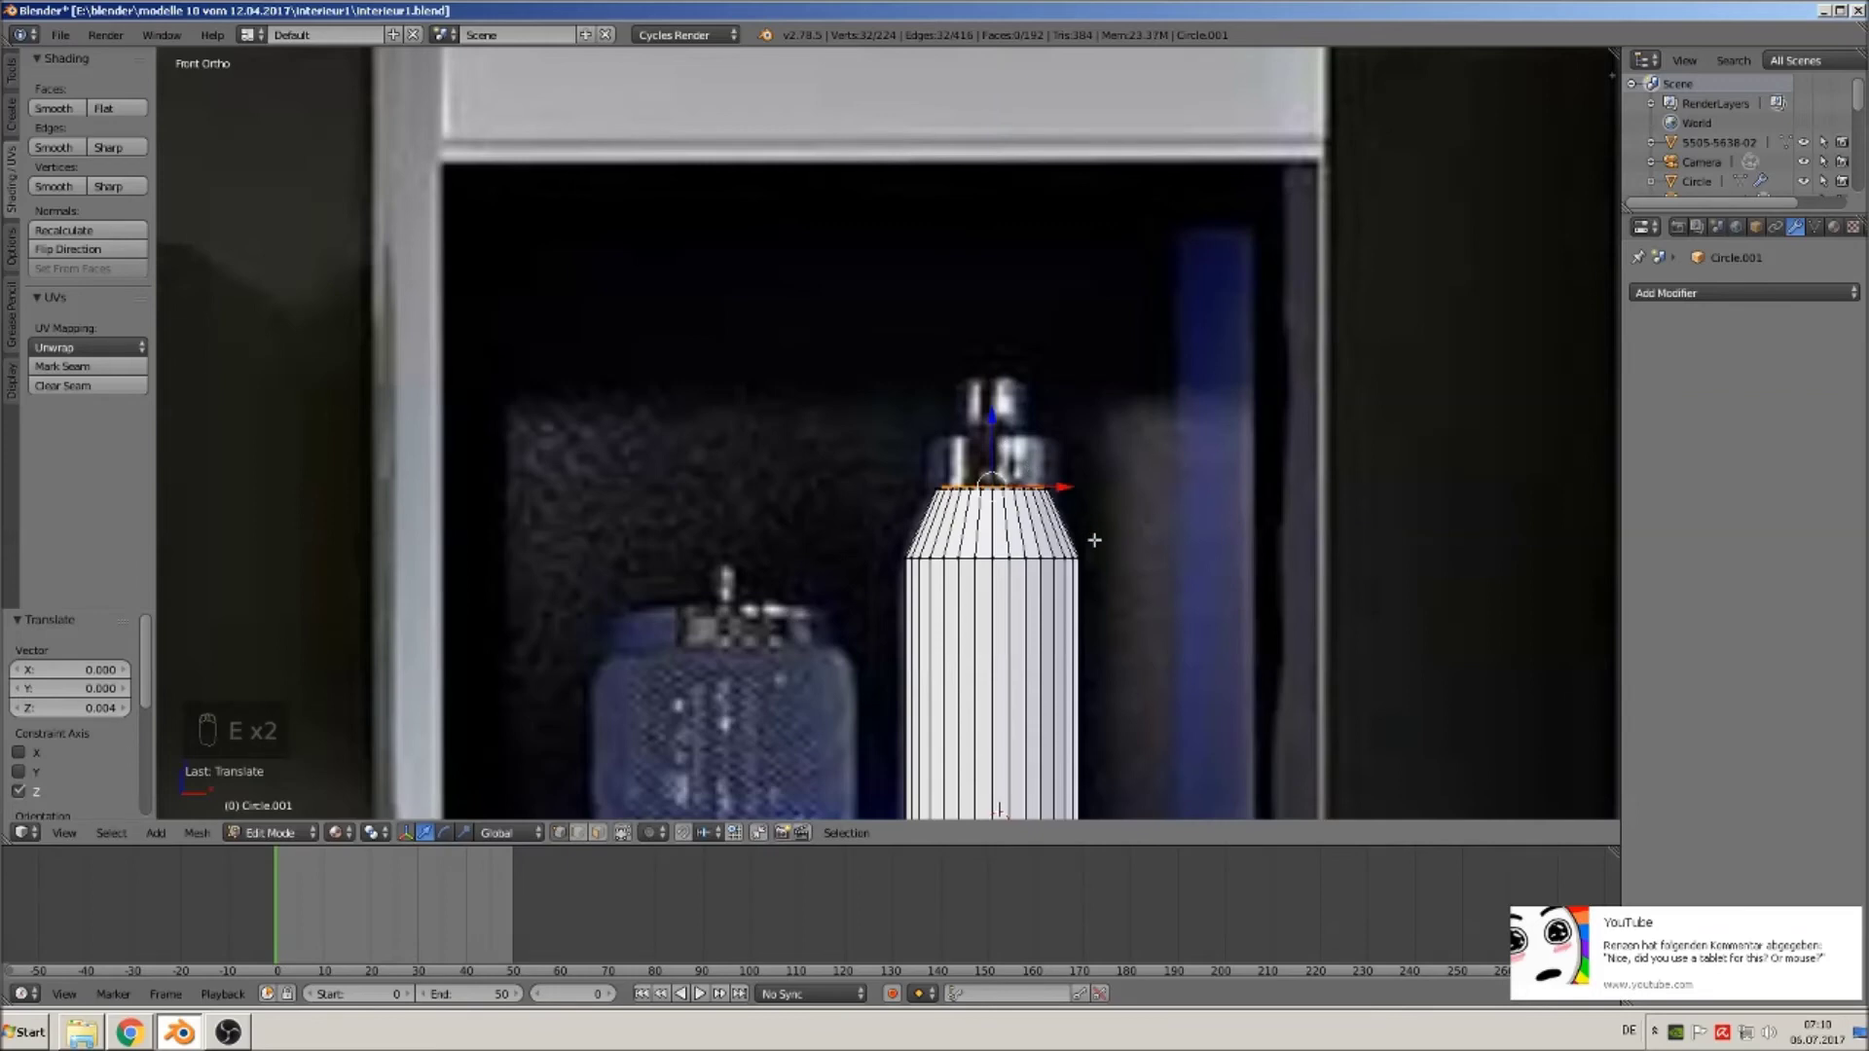
pyautogui.press('e')
pyautogui.press('s')
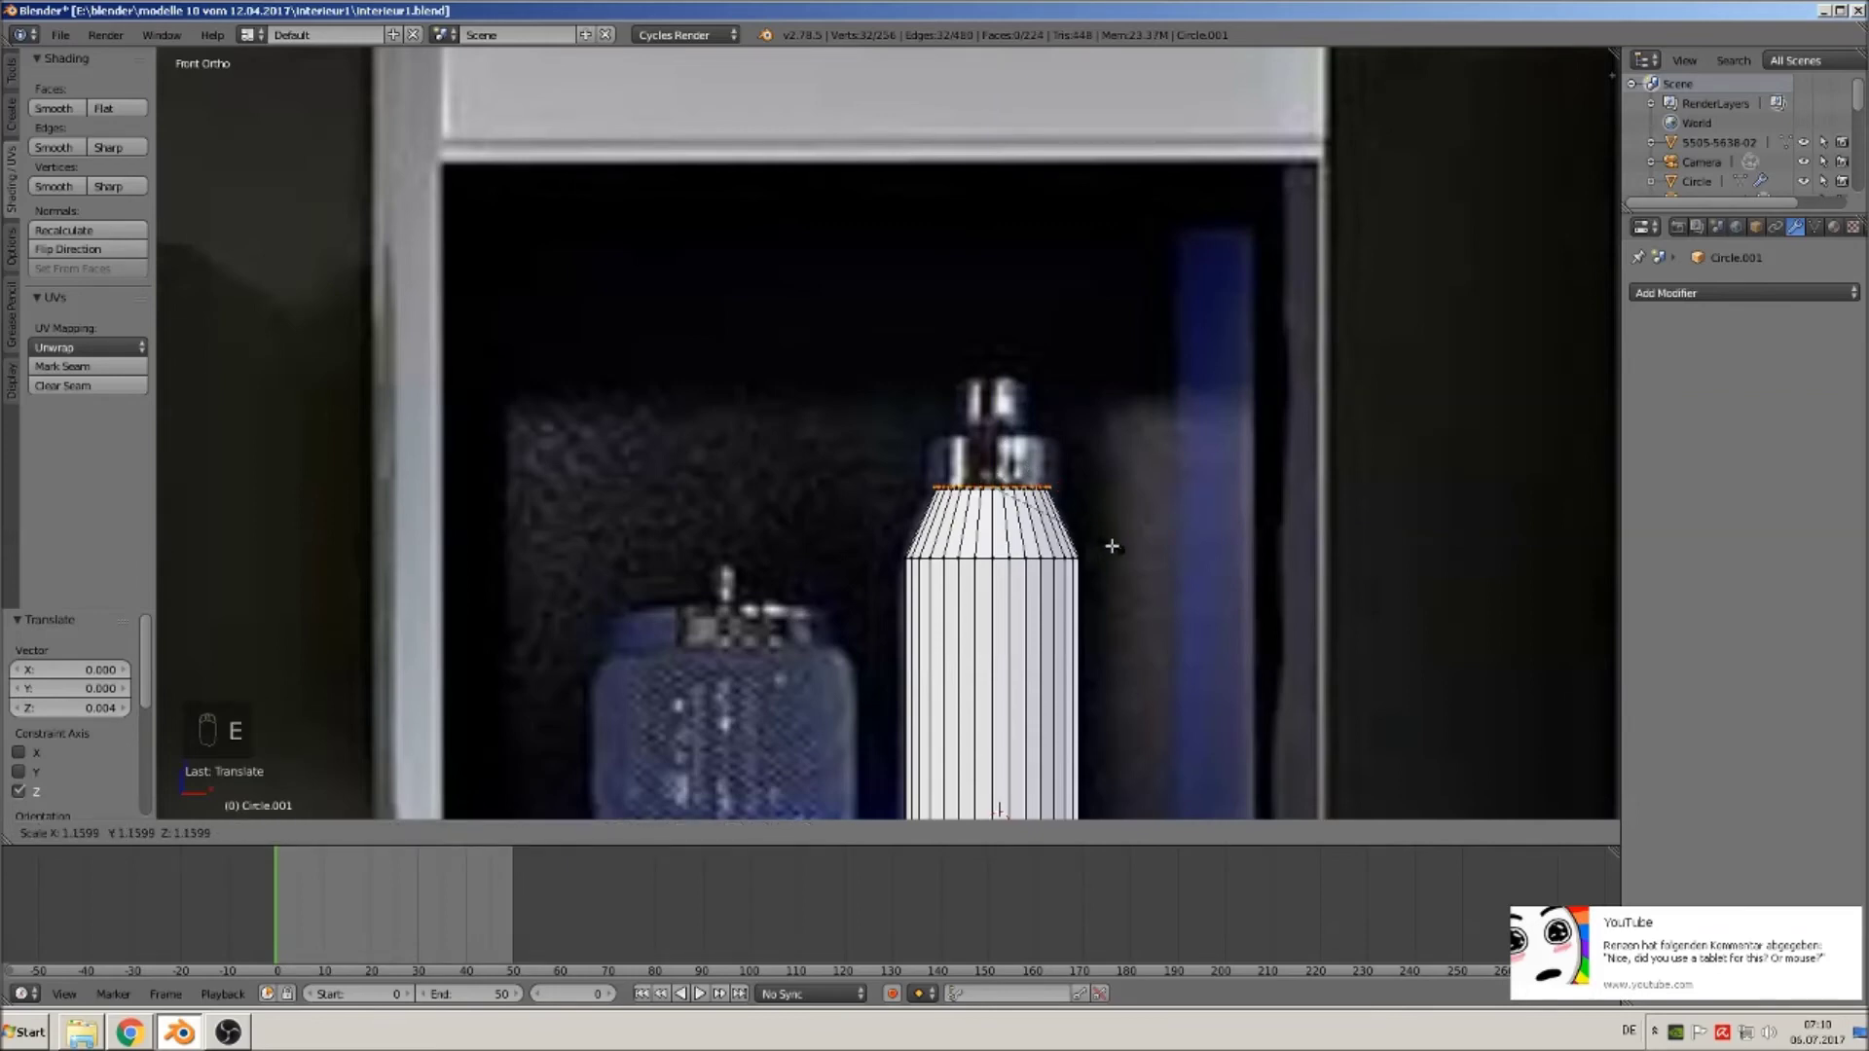
pyautogui.click(1111, 546)
# Extrude the lower section of the bottle's cap upward to its full height and taper its top ring inward, scaled to 0.607.
pyautogui.press('e')
pyautogui.rightClick(1072, 511)
pyautogui.moveTo(1004, 426); pyautogui.dragTo(1003, 383)
pyautogui.press('e')
pyautogui.press('s')
pyautogui.click(1072, 425)
# Extrude the cap's upper section 0.099 upward, add a slightly raised ring scaled to 0.817, and fill its top with a face.
pyautogui.press('e')
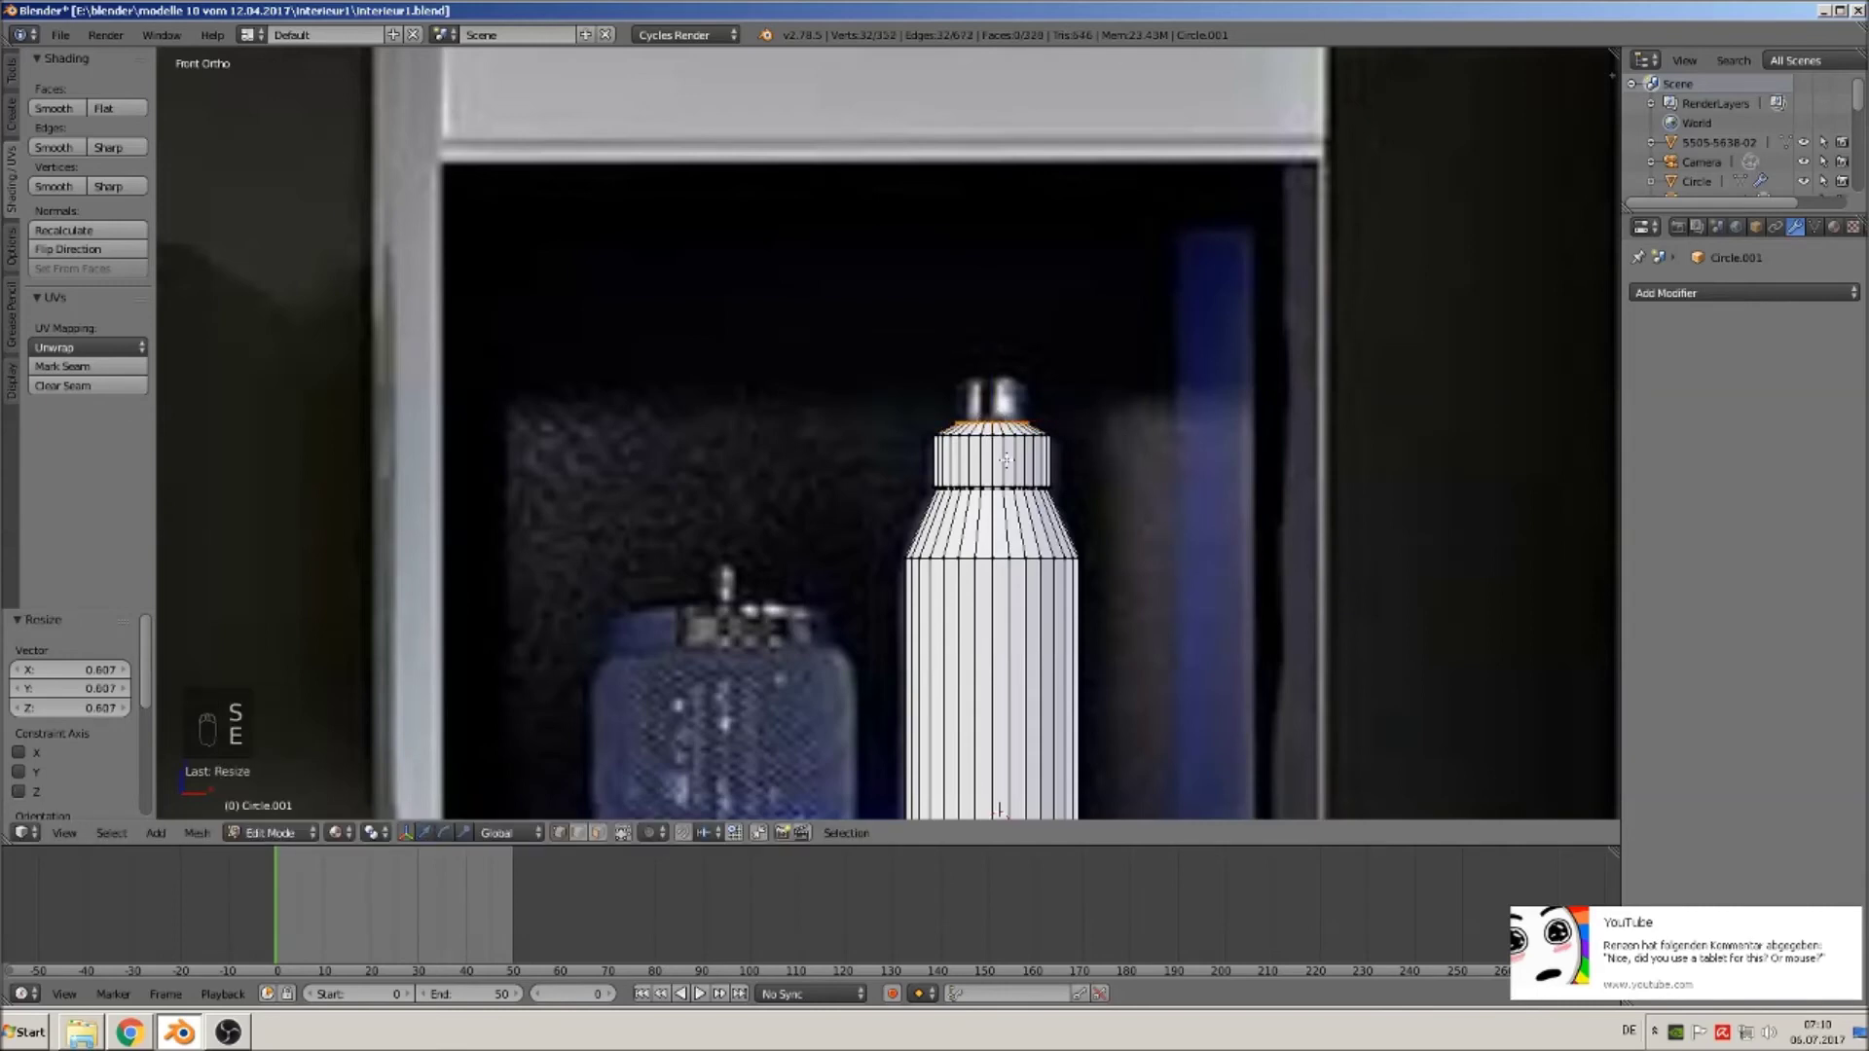
pyautogui.click(1008, 349)
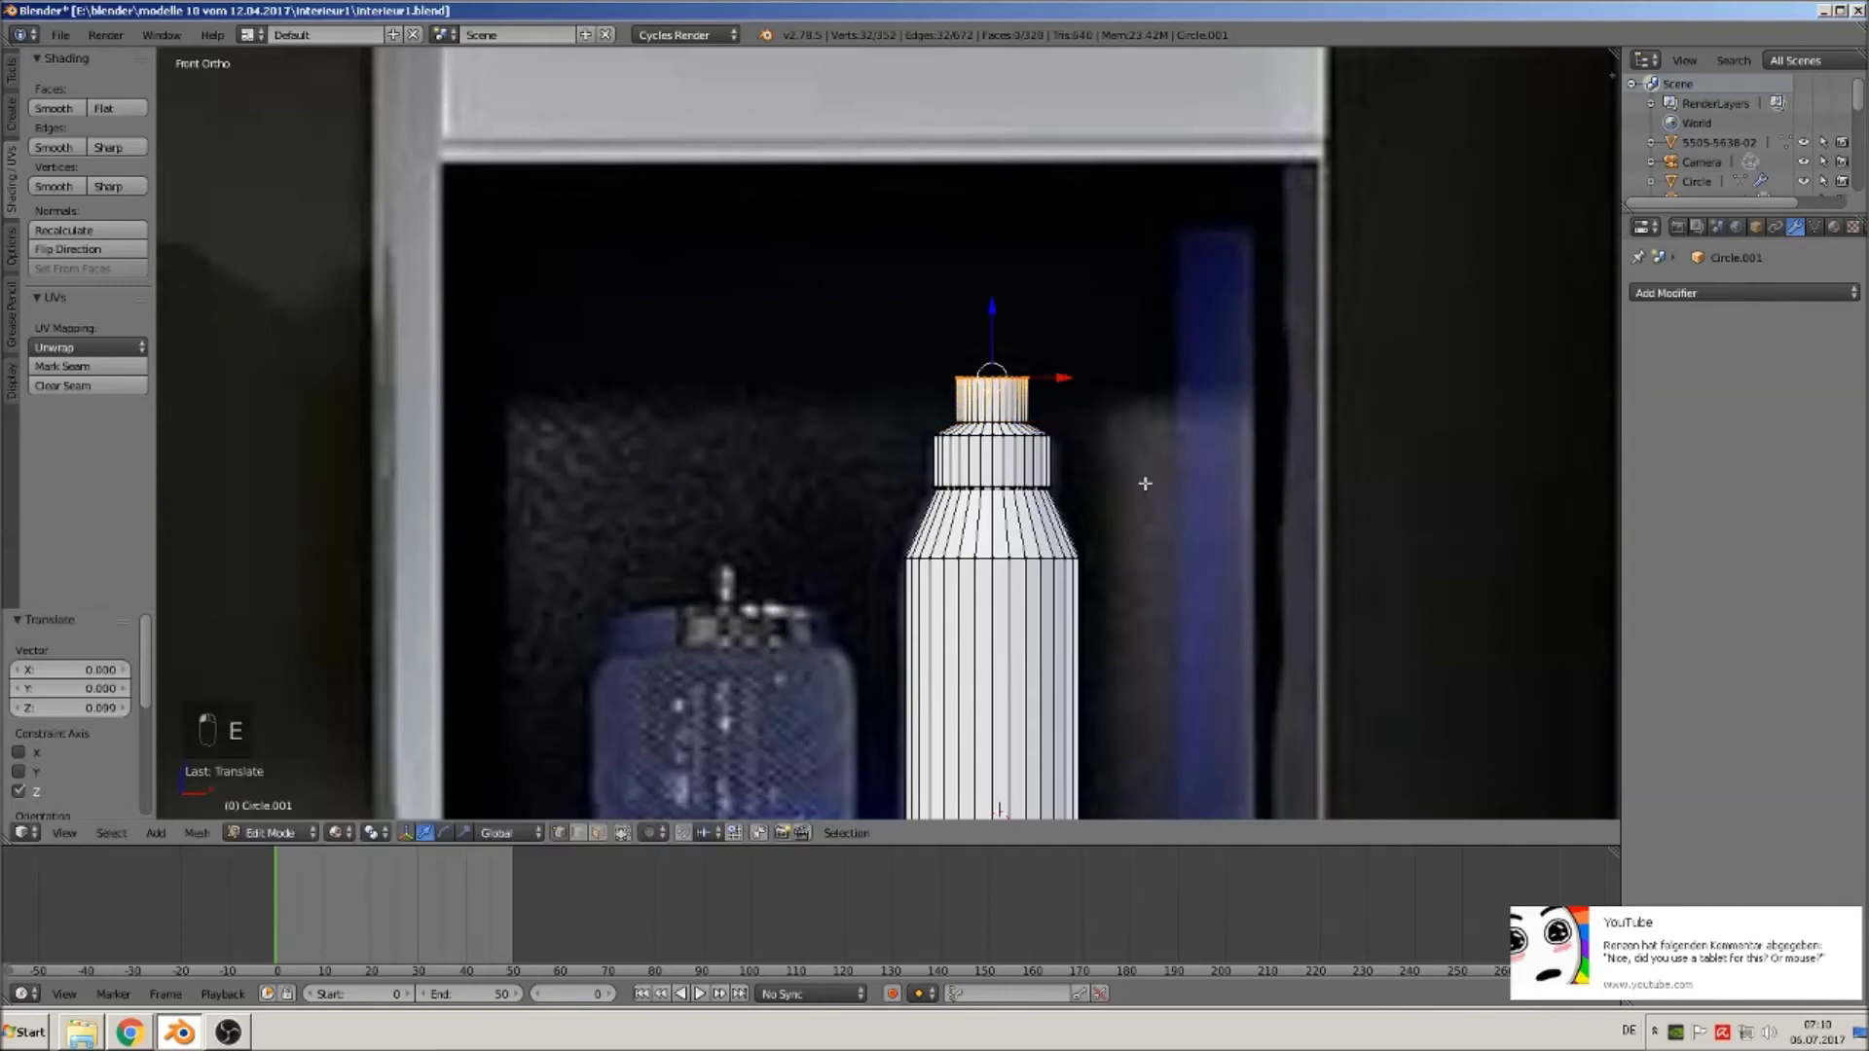
pyautogui.press('e')
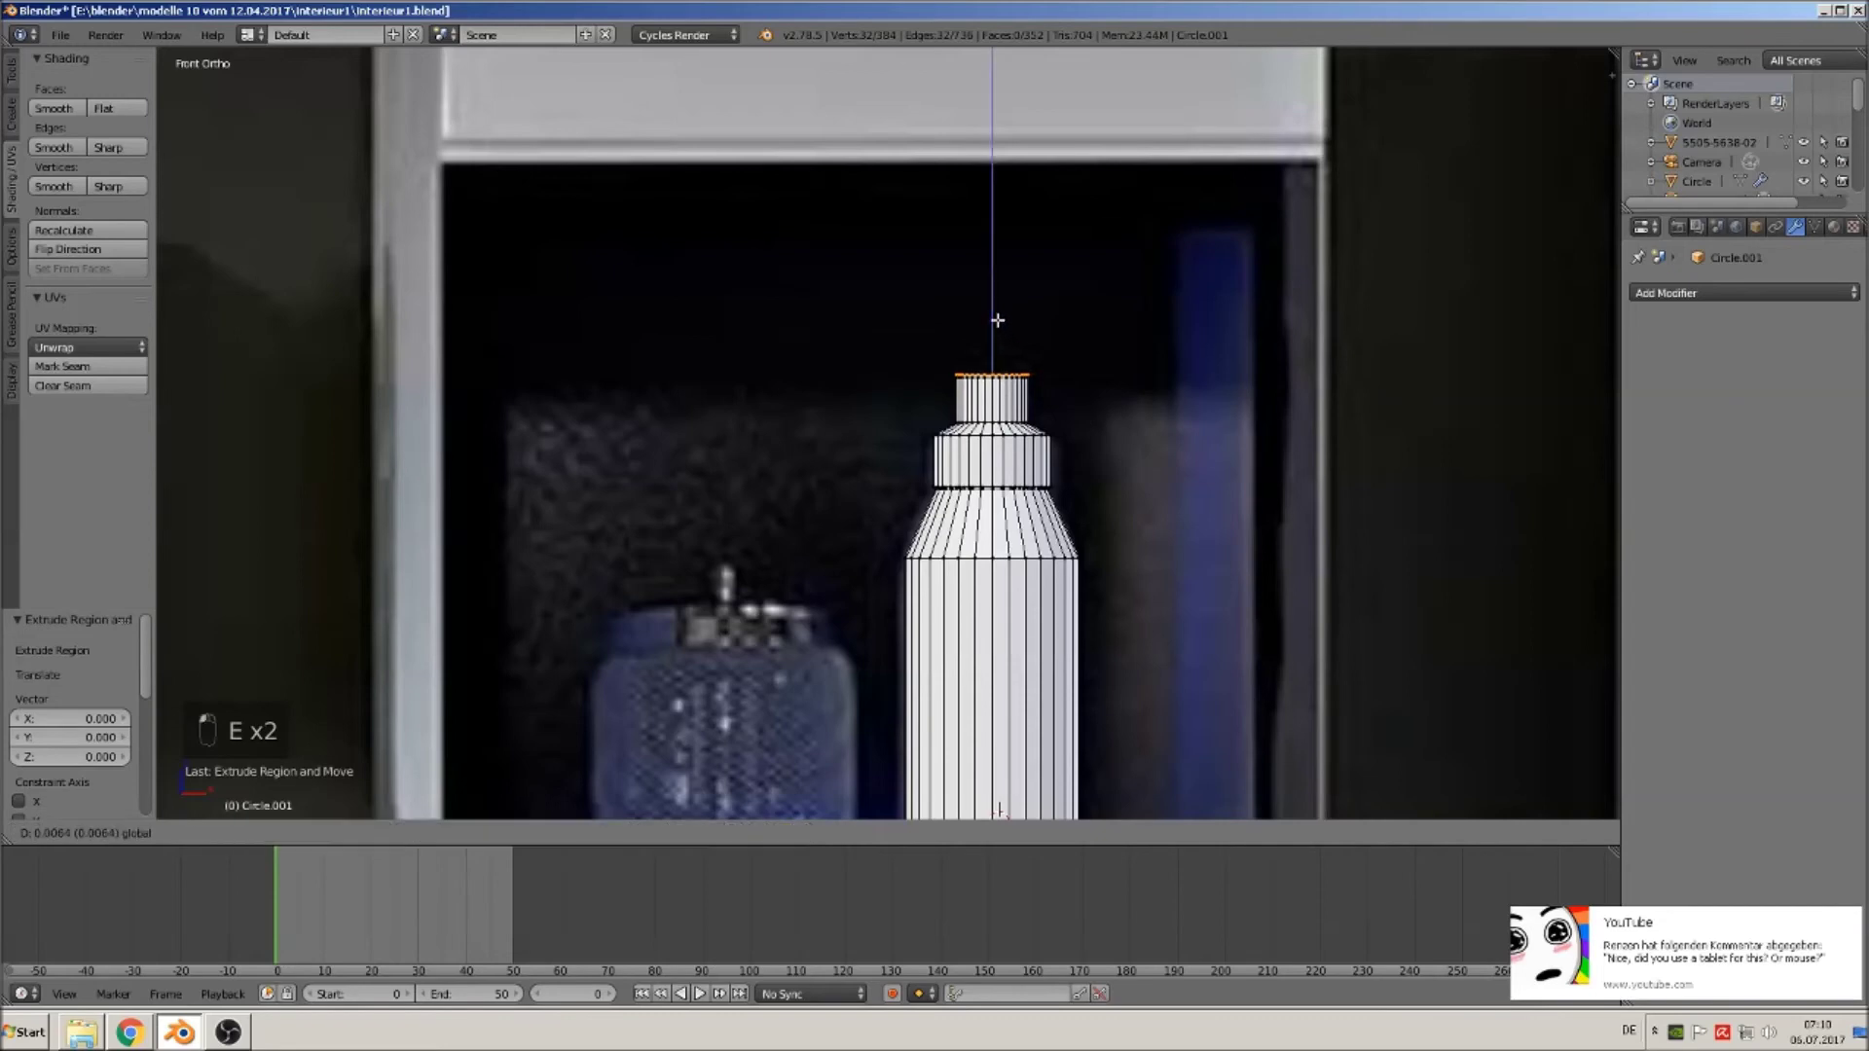
pyautogui.click(999, 323)
pyautogui.press('s')
pyautogui.click(1047, 405)
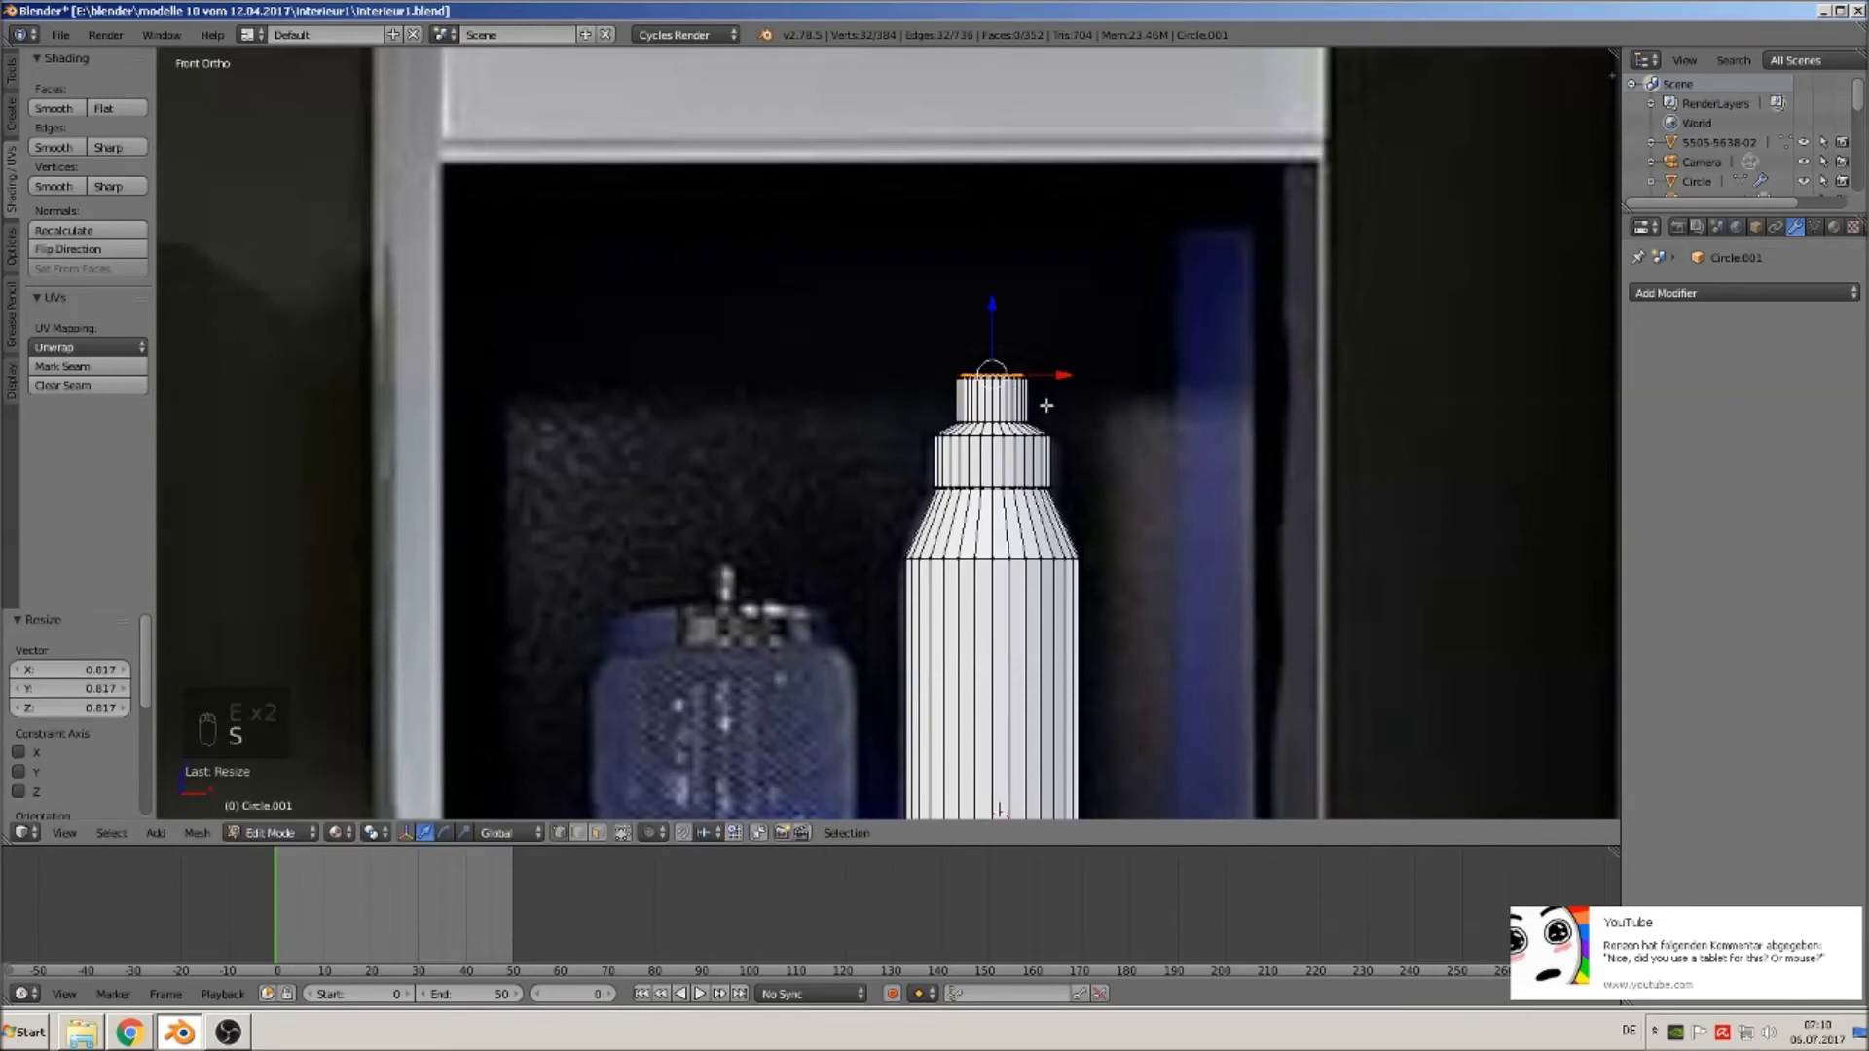
pyautogui.press('f')
# Add one centred loop cut around the bottle's sloped shoulder and scale the loop to 1.060.
pyautogui.scroll(-2, 1042, 510)
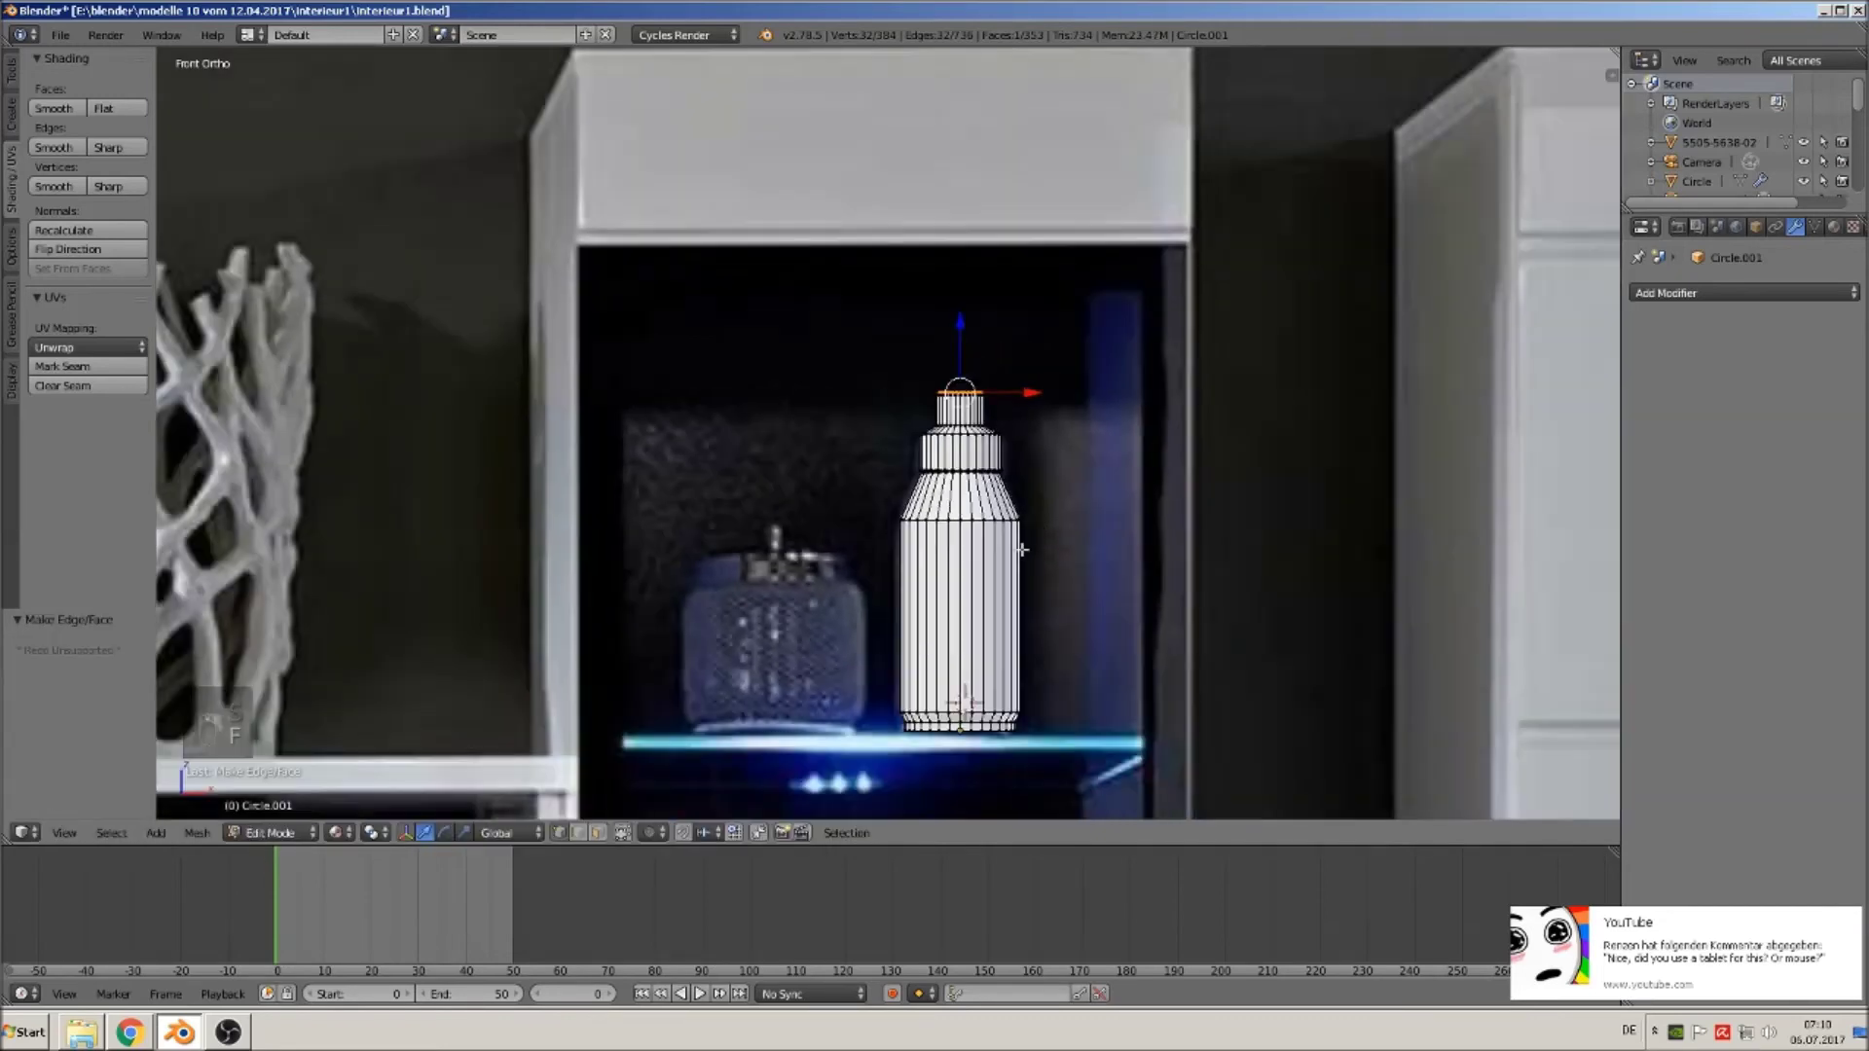
pyautogui.keyDown('shift'); pyautogui.moveTo(1009, 565); pyautogui.dragTo(1012, 450, button='middle'); pyautogui.keyUp('shift')
pyautogui.scroll(4, 1012, 450)
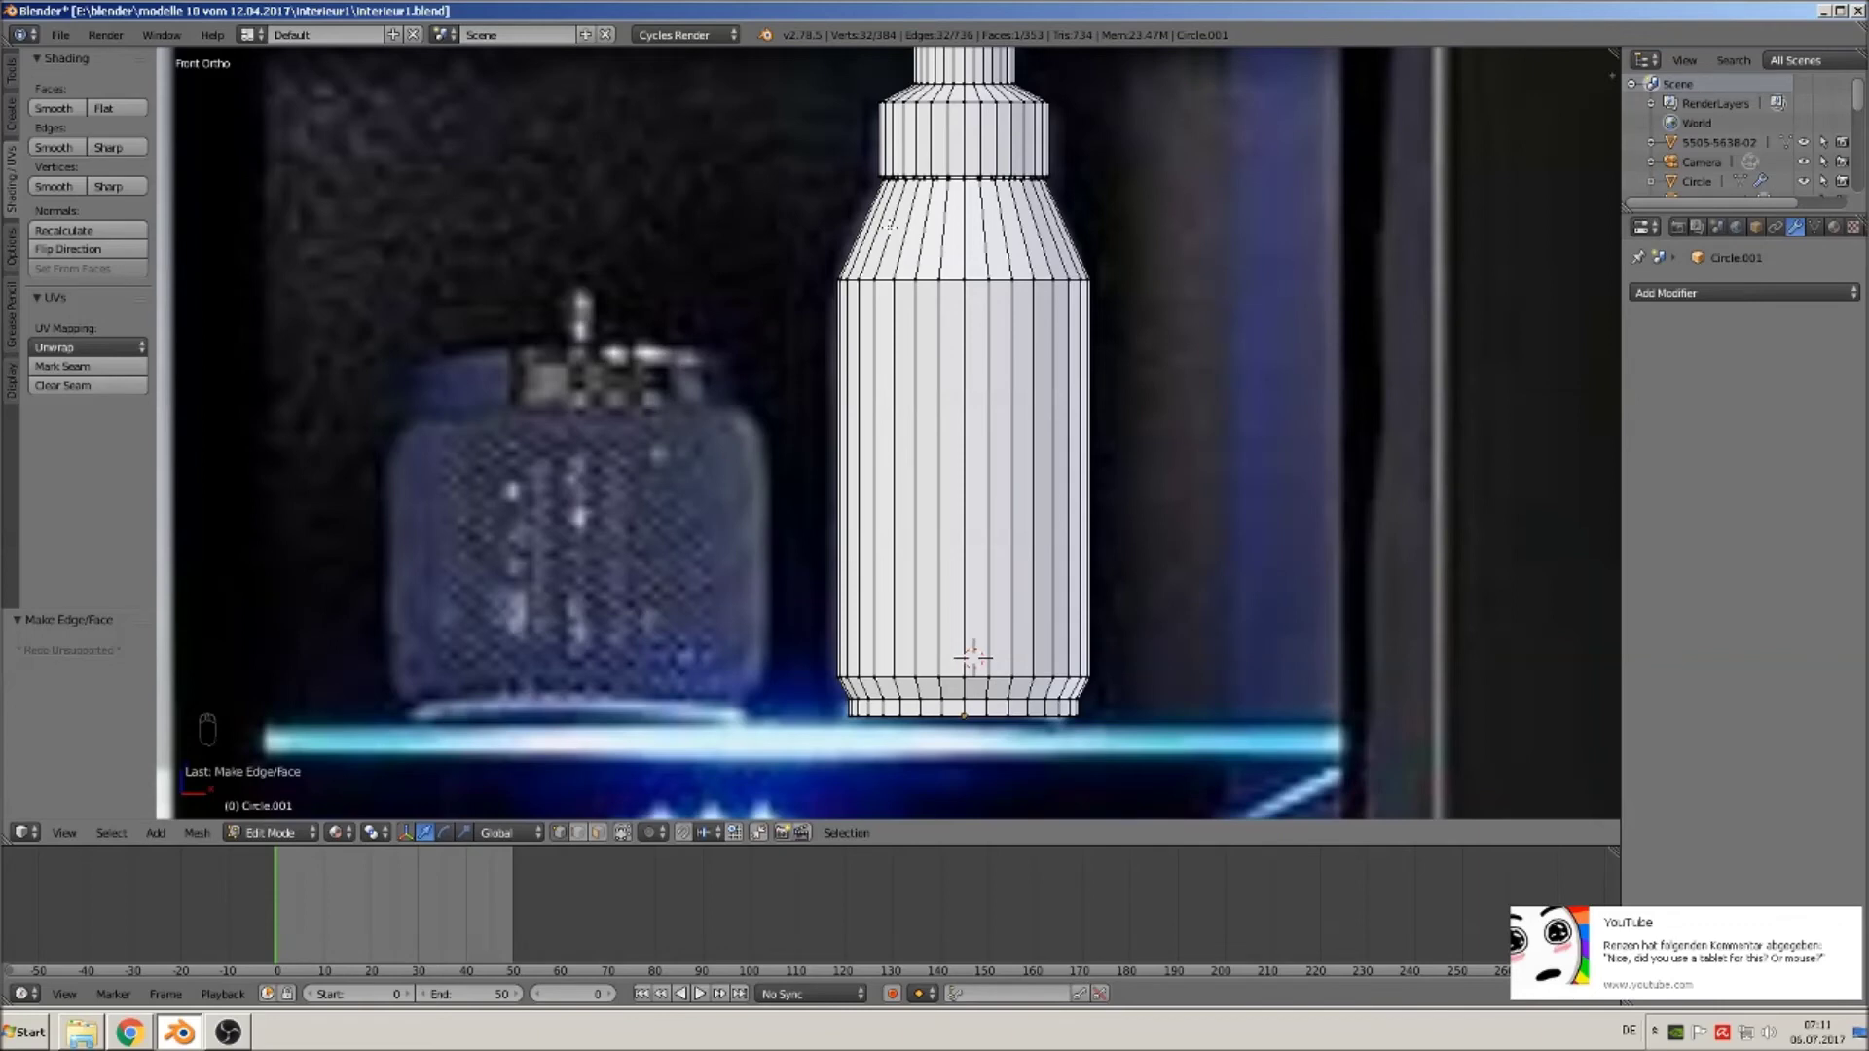
pyautogui.hotkey('ctrl', 'r')
pyautogui.doubleClick(890, 226)
pyautogui.press('s')
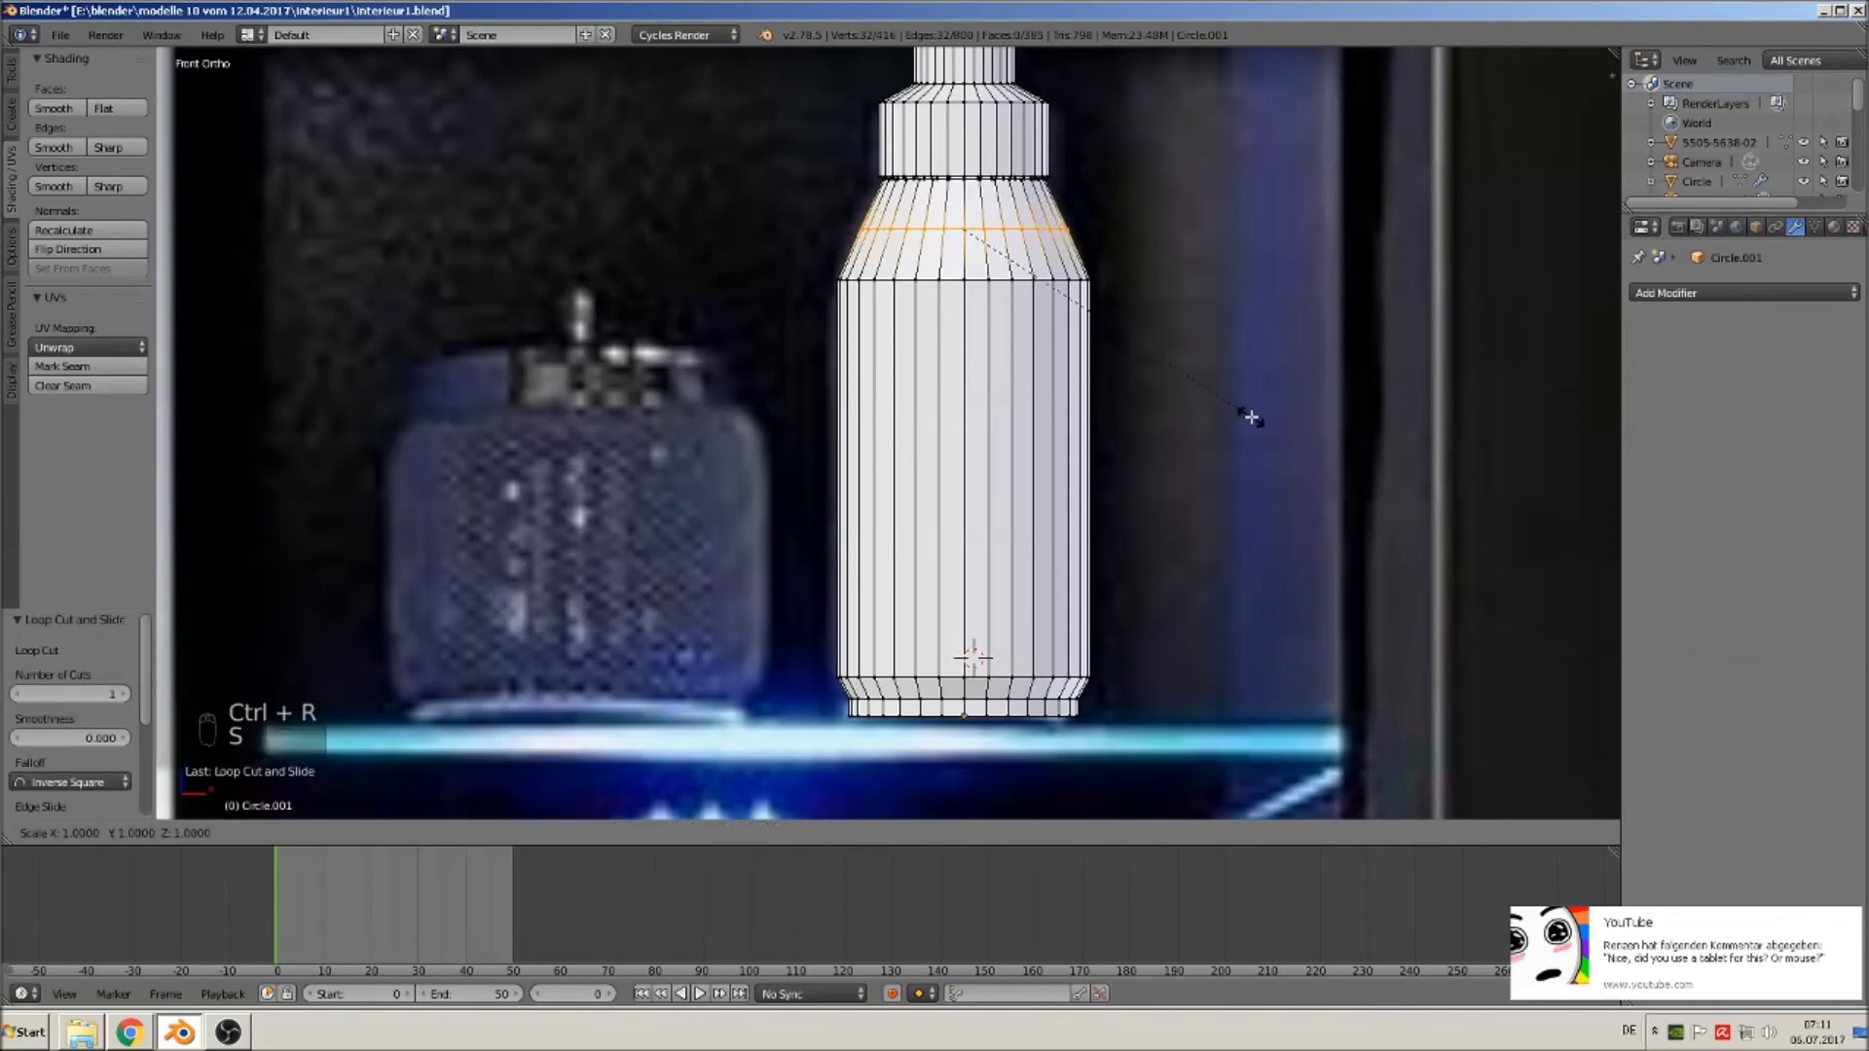
pyautogui.click(1272, 418)
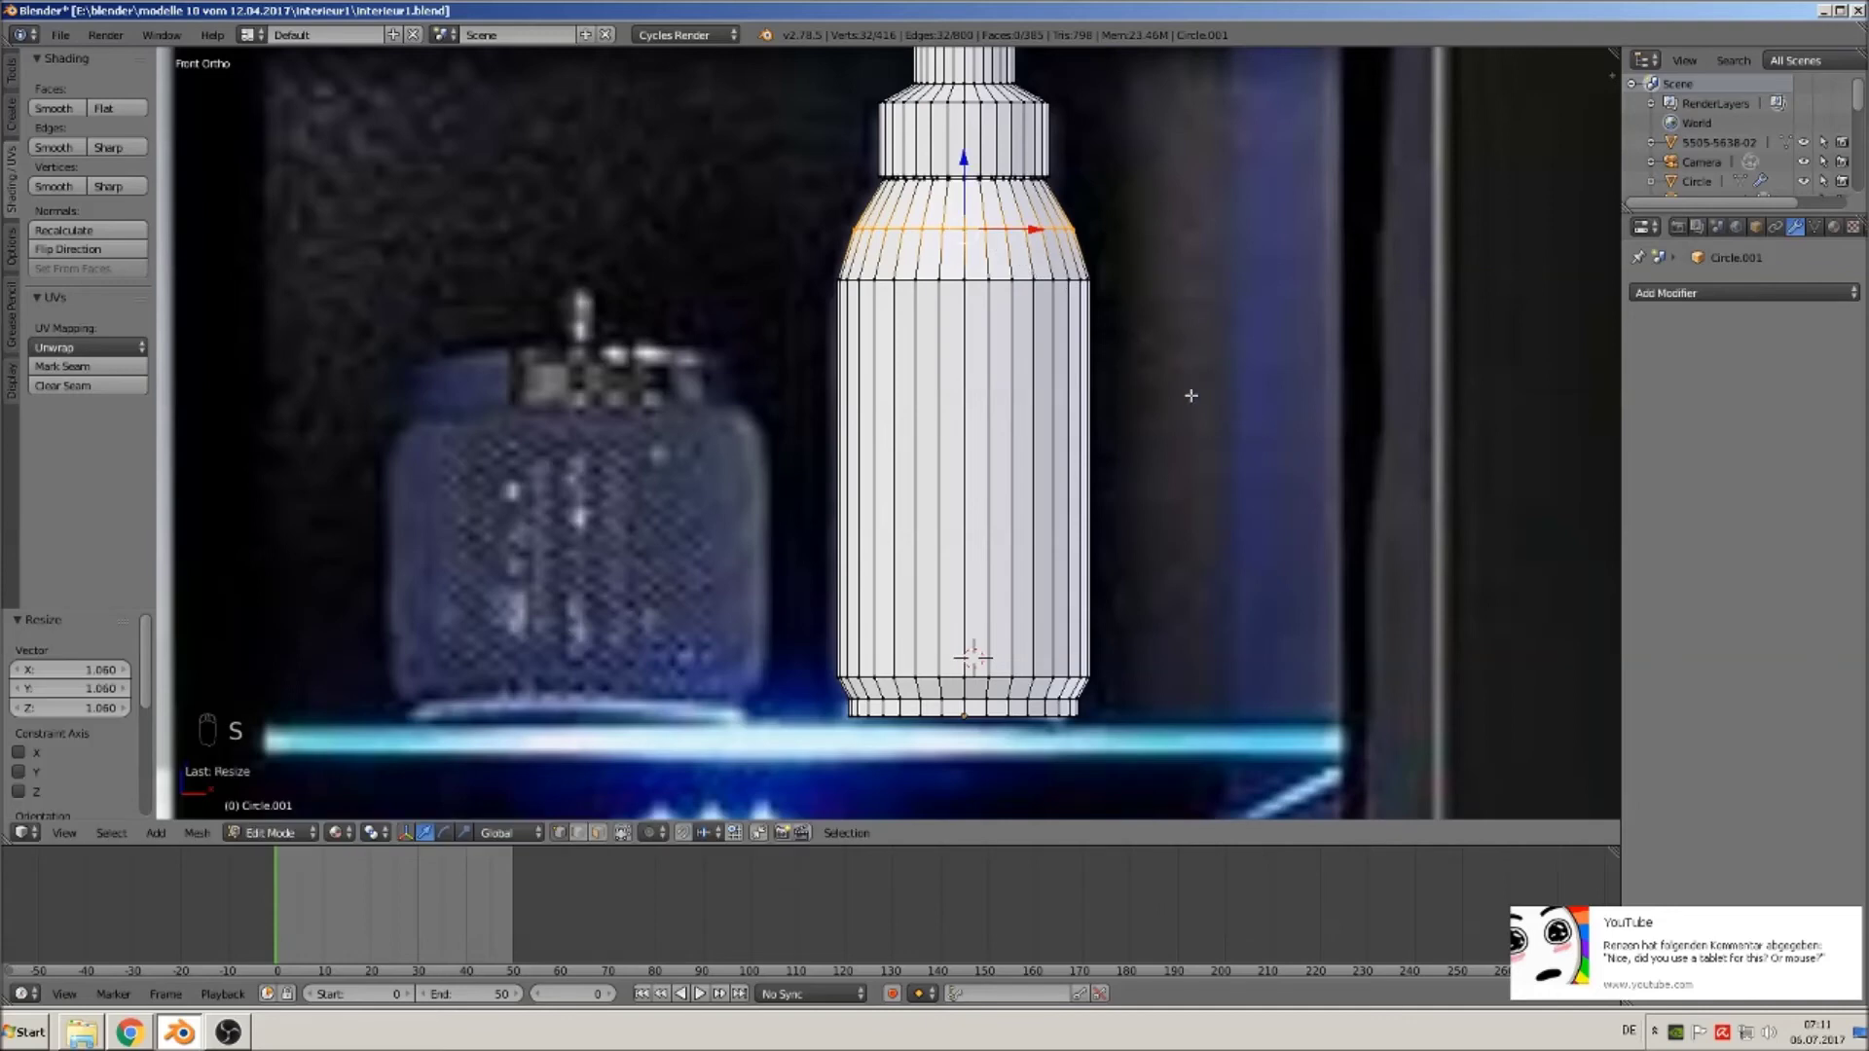
# Bevel the shoulder loop with three segments to round the shoulder, and return to Object Mode.
pyautogui.hotkey('ctrl', 'b')
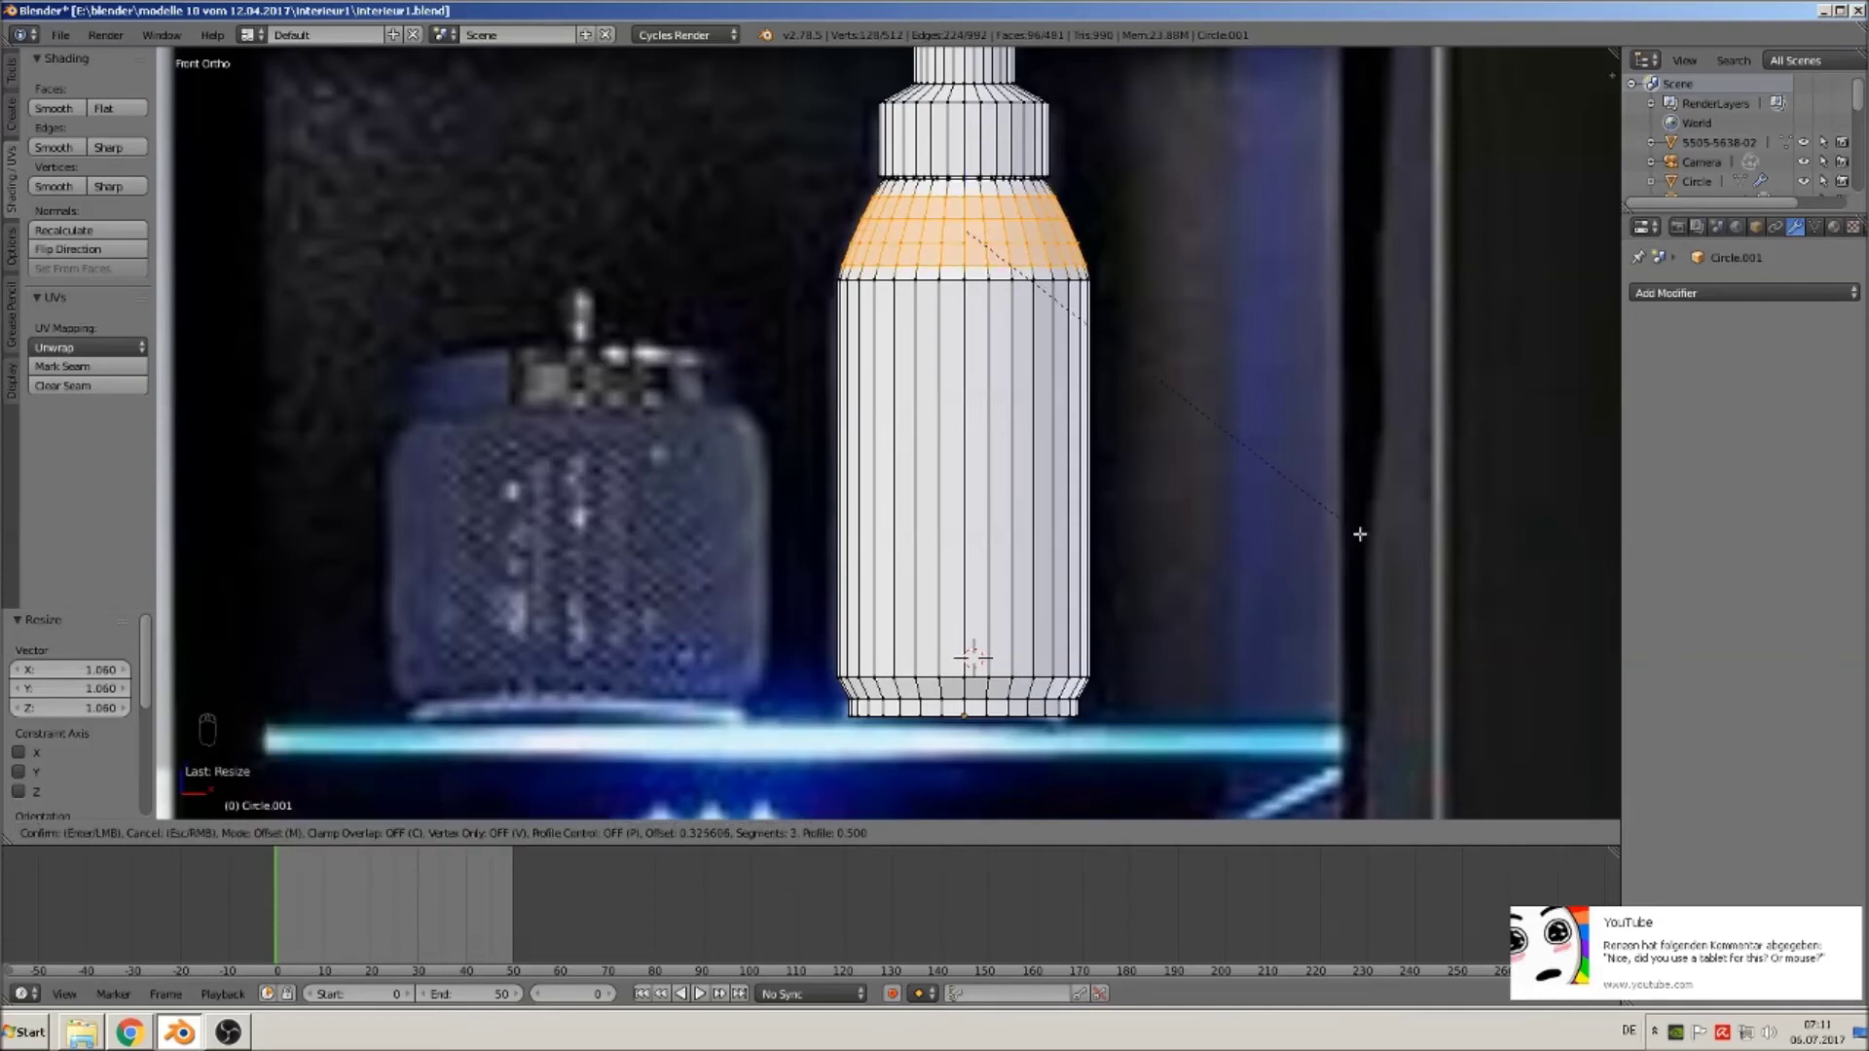
pyautogui.click(1360, 533)
pyautogui.press('Tab')
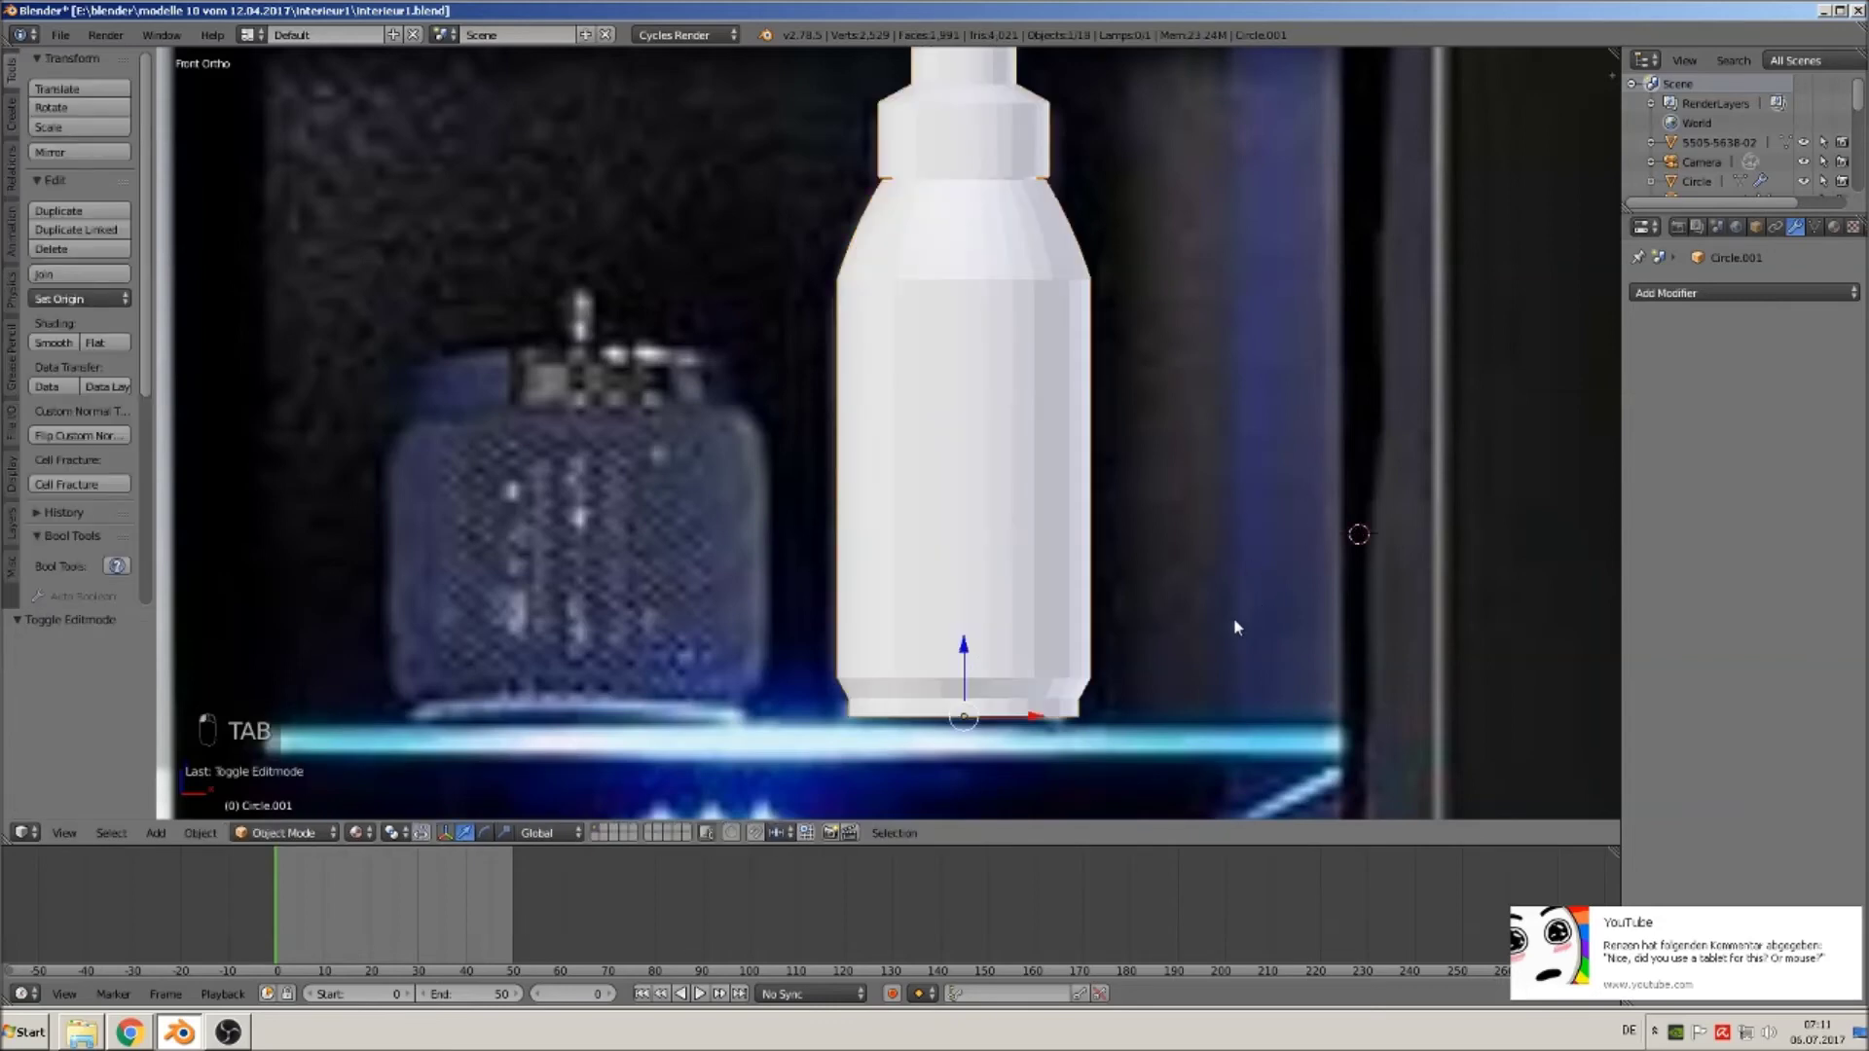
# Add one centred loop cut around the slanted band at the bottle's base and scale the loop to 1.022.
pyautogui.scroll(5, 1242, 610)
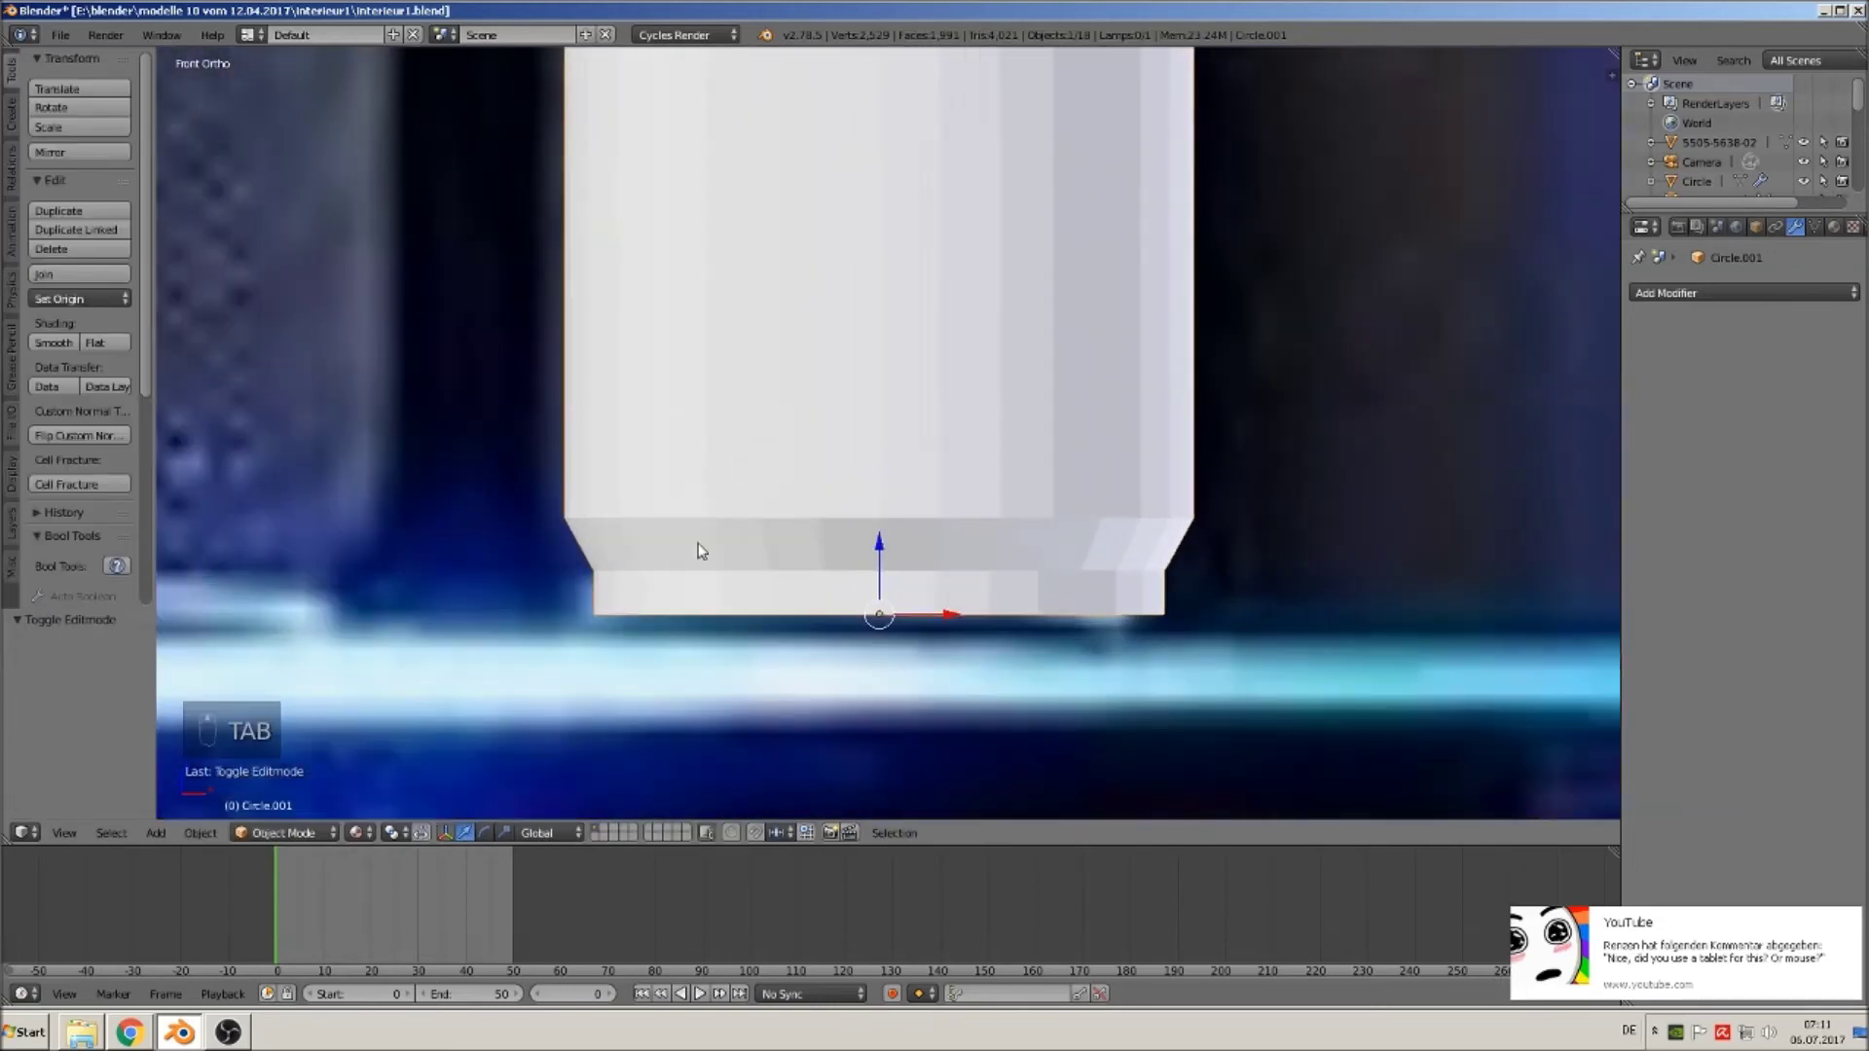
pyautogui.scroll(2, 662, 545)
pyautogui.press('Tab')
pyautogui.hotkey('ctrl', 'r')
pyautogui.click(460, 594)
pyautogui.rightClick(461, 594)
pyautogui.press('s')
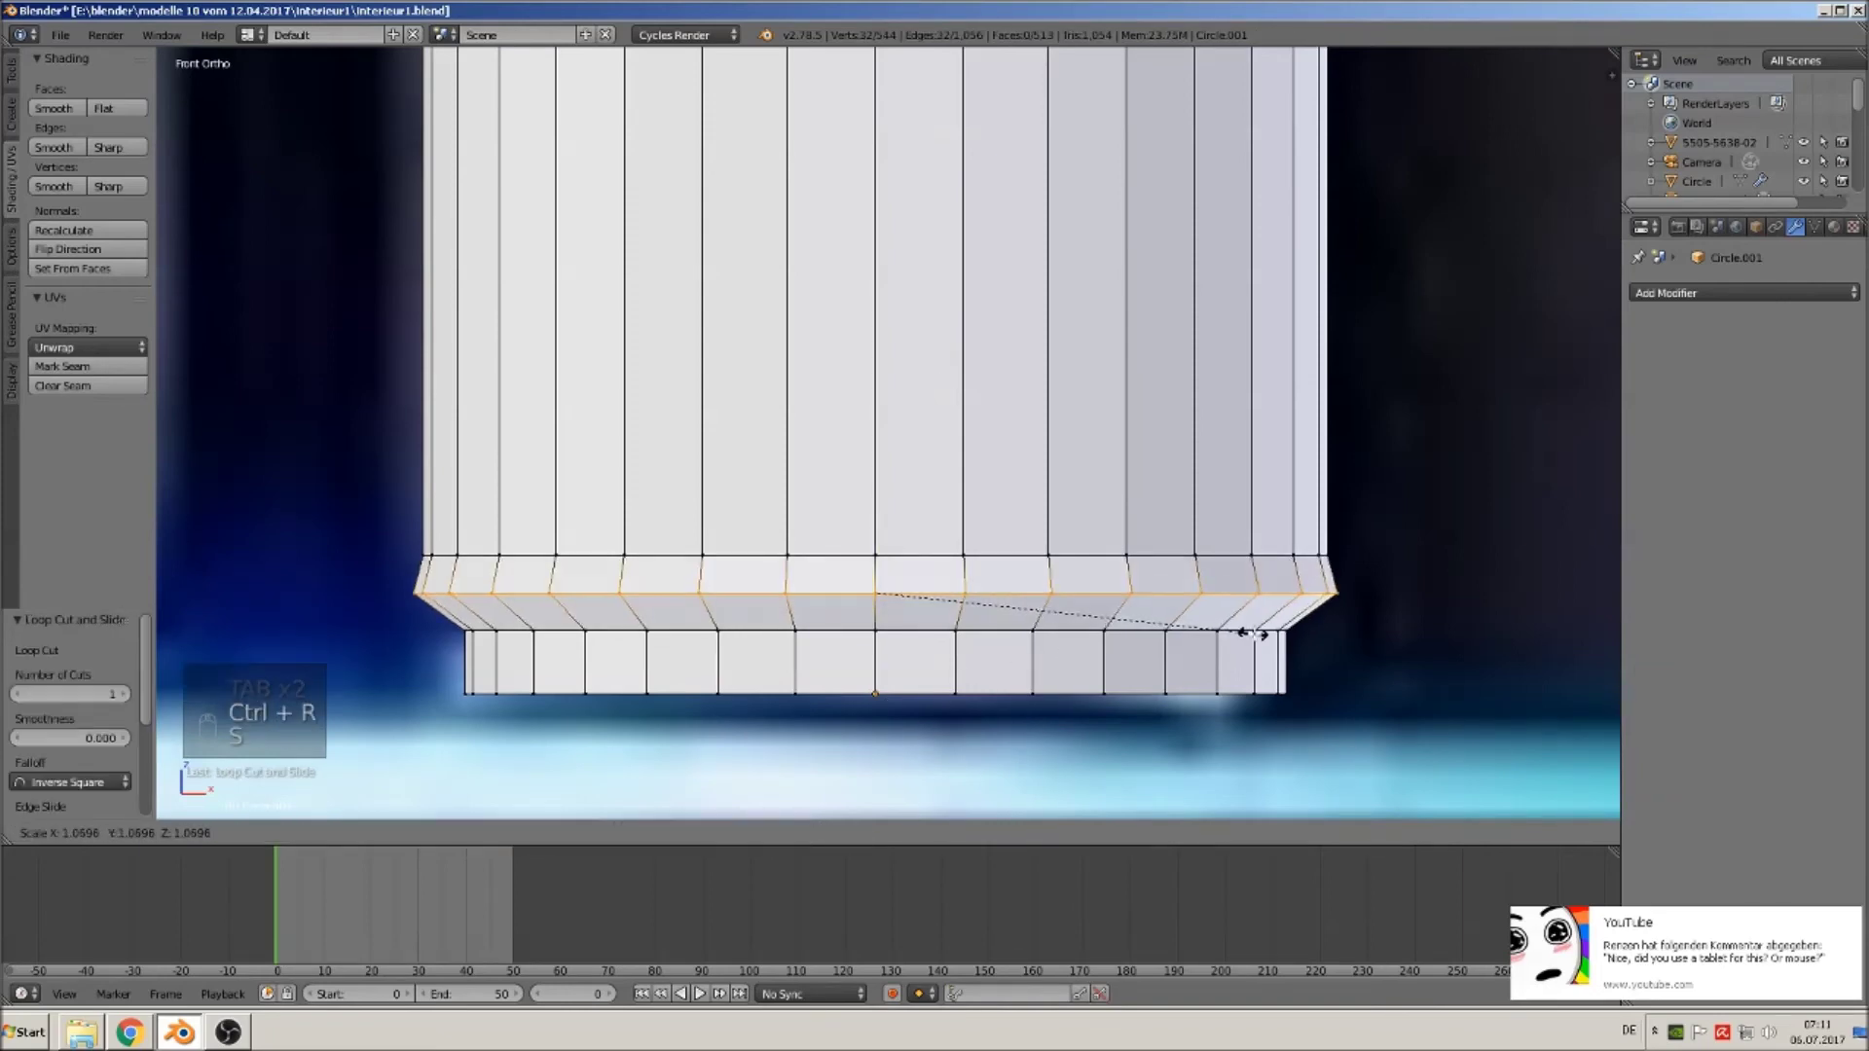
pyautogui.click(1237, 630)
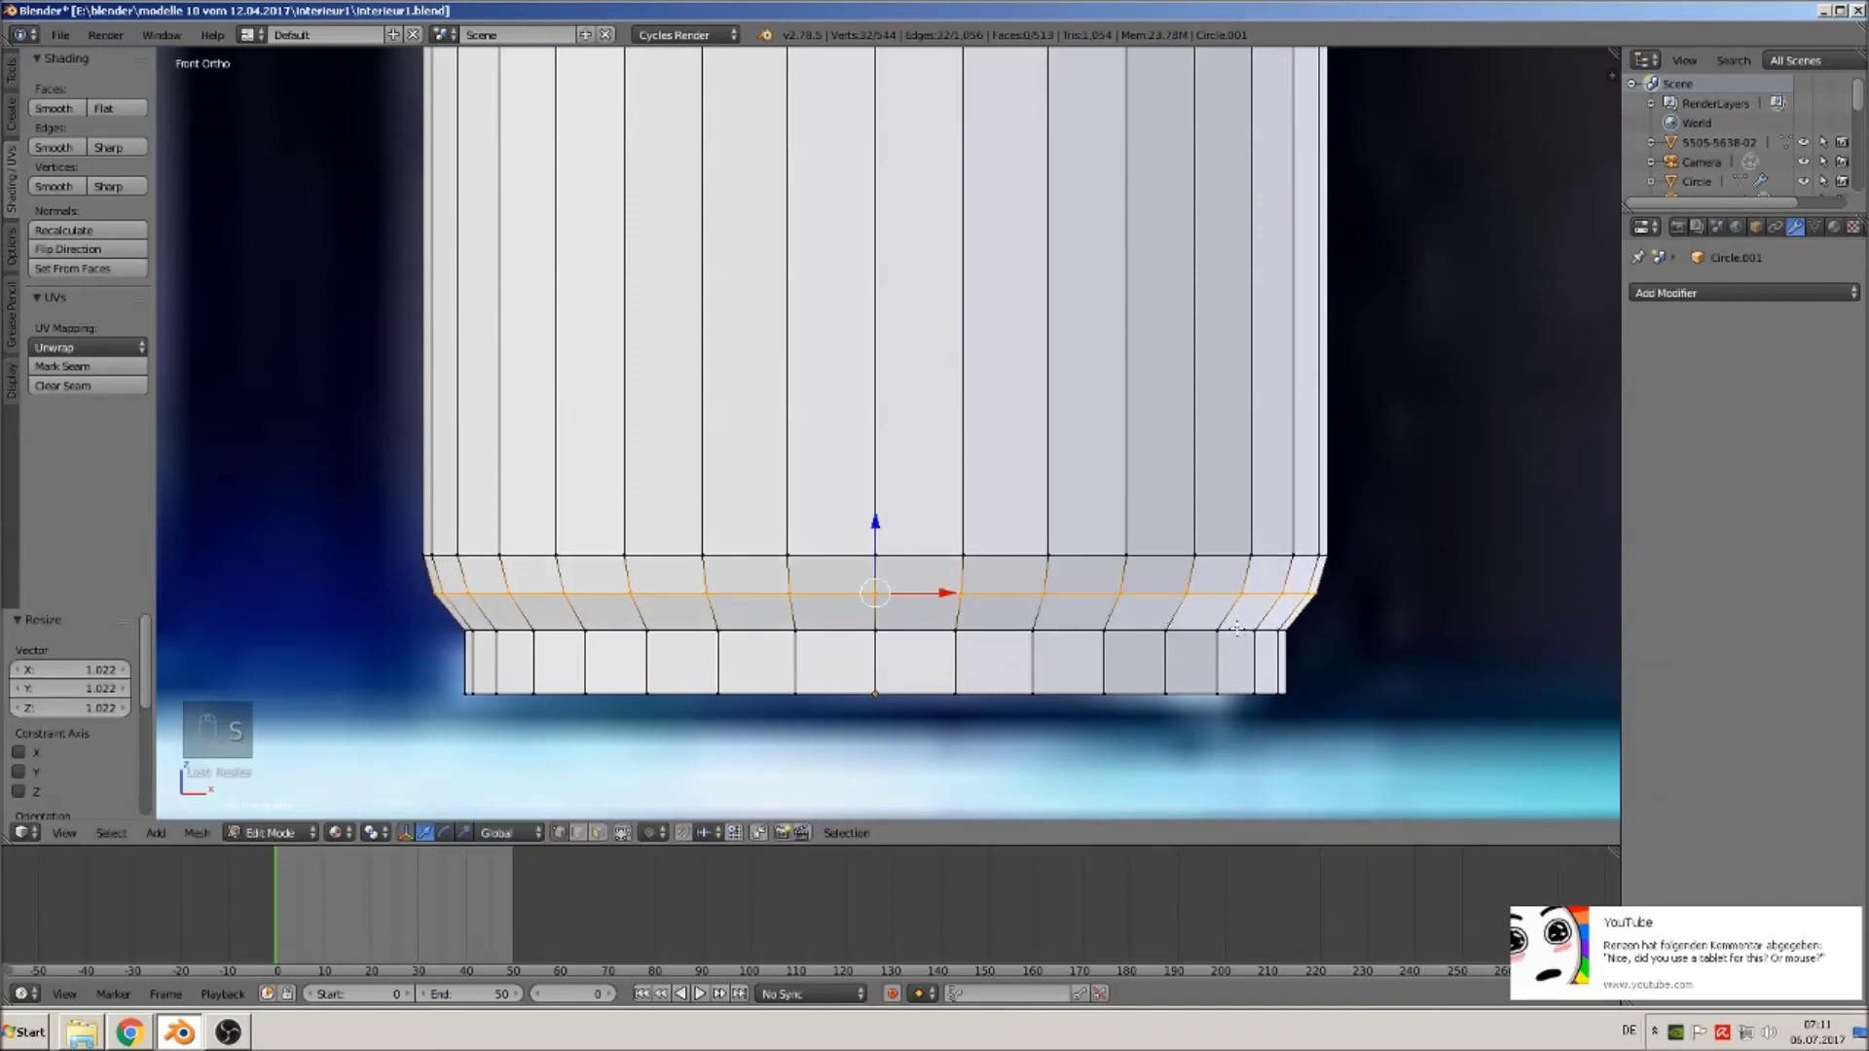
# Bevel the base loop by 0.052 with 2 segments and return to Object Mode.
pyautogui.hotkey('ctrl', 'b')
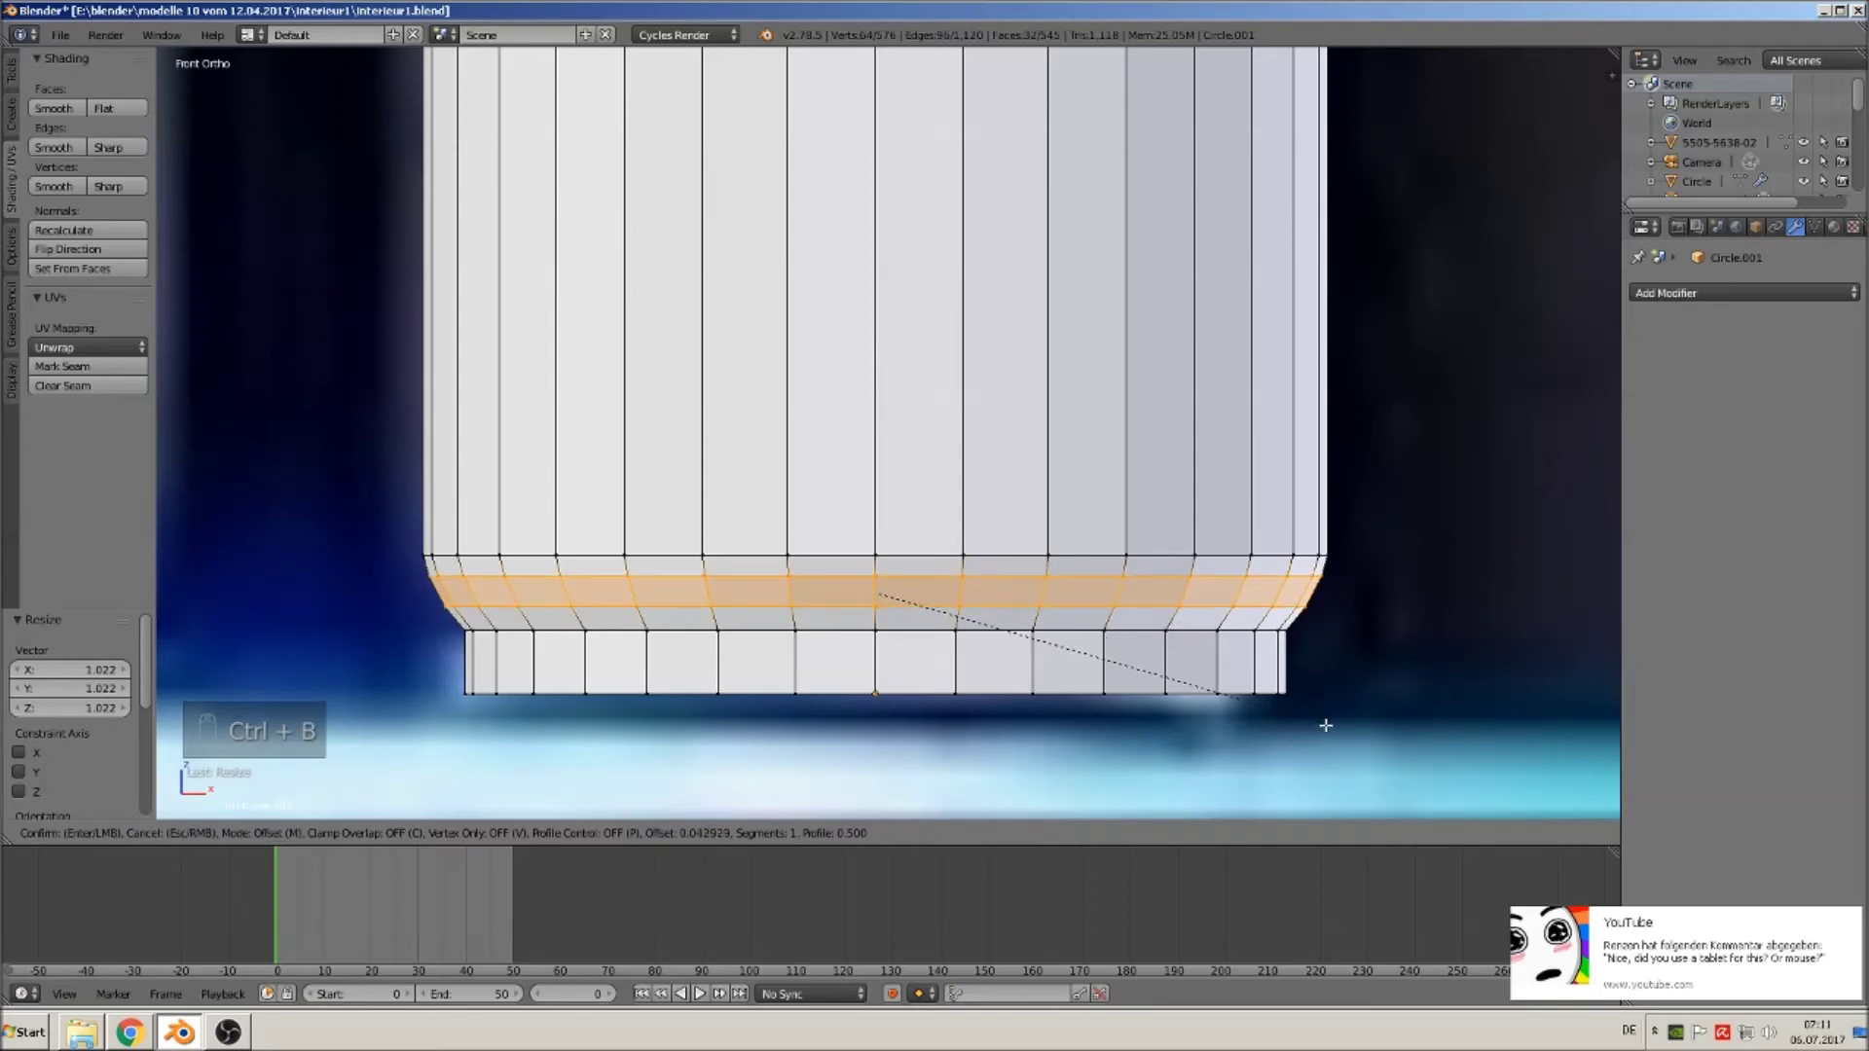
pyautogui.scroll(1, 1341, 742)
pyautogui.click(1340, 743)
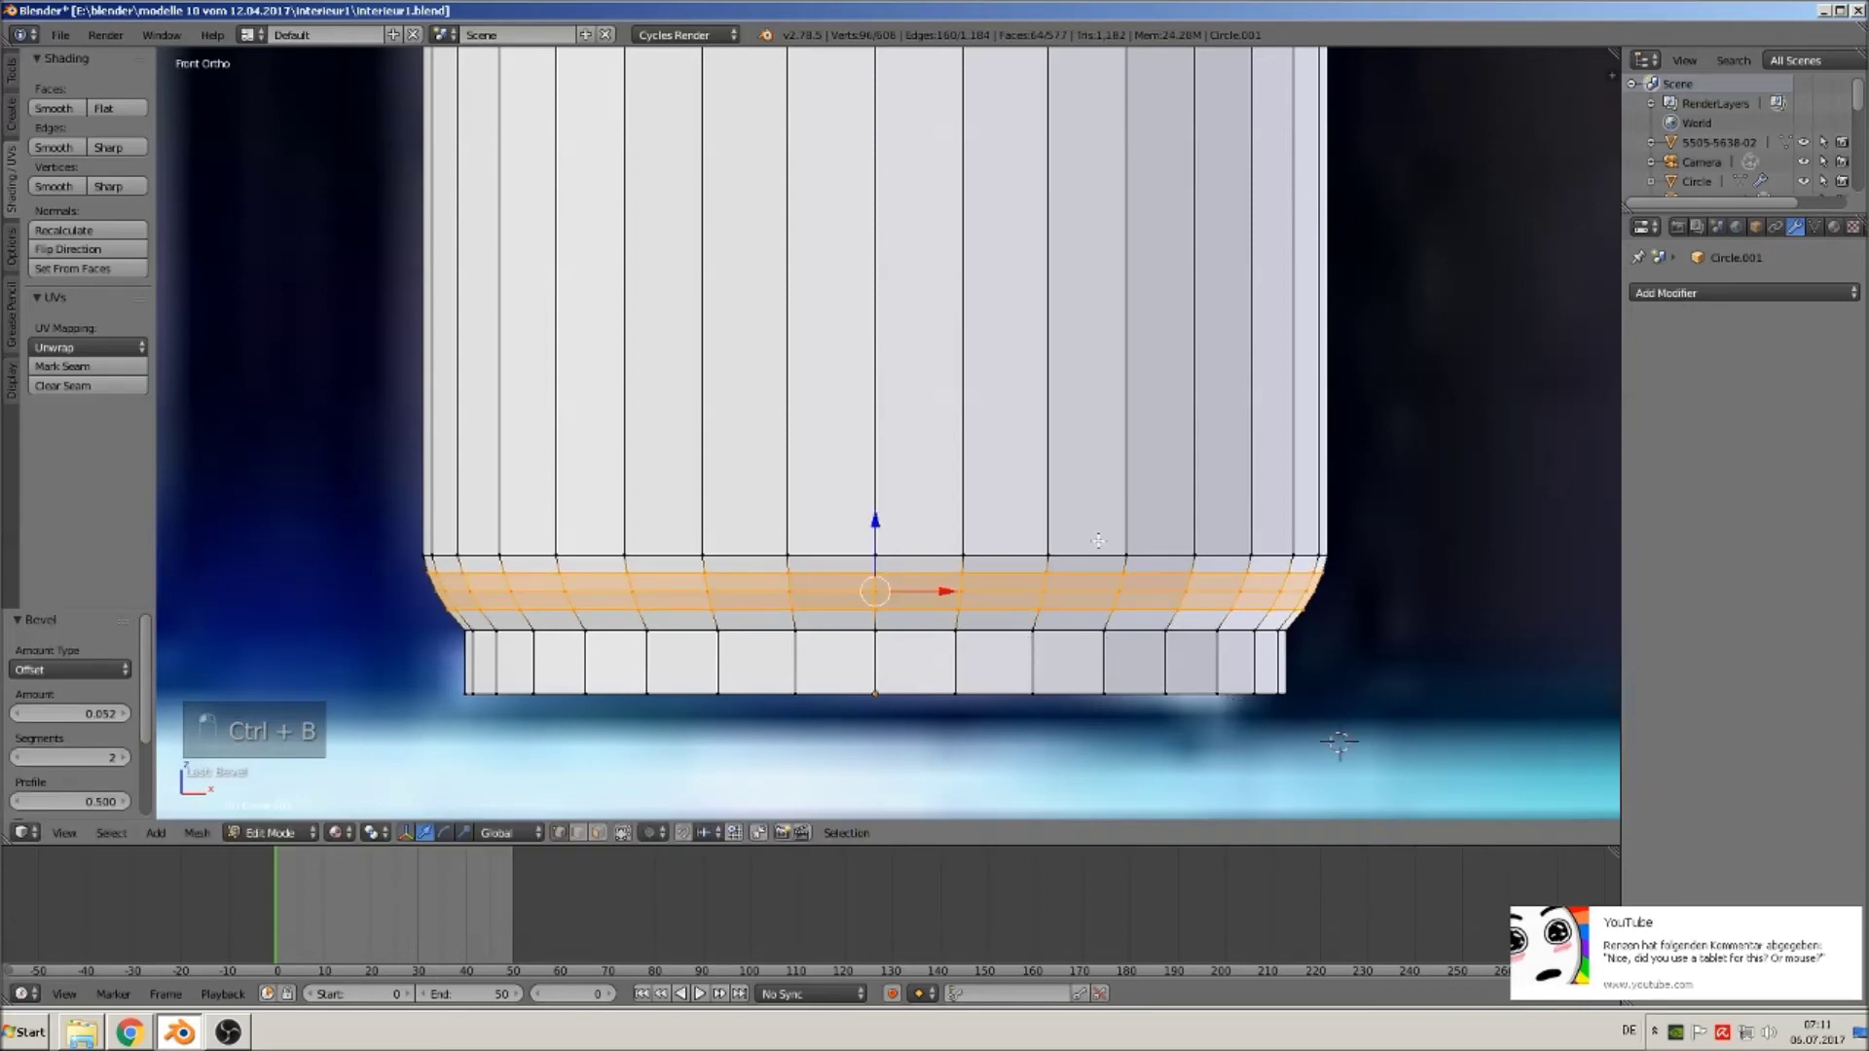
pyautogui.press('Tab')
# Apply smooth shading to the whole bottle.
pyautogui.scroll(-10, 1098, 541)
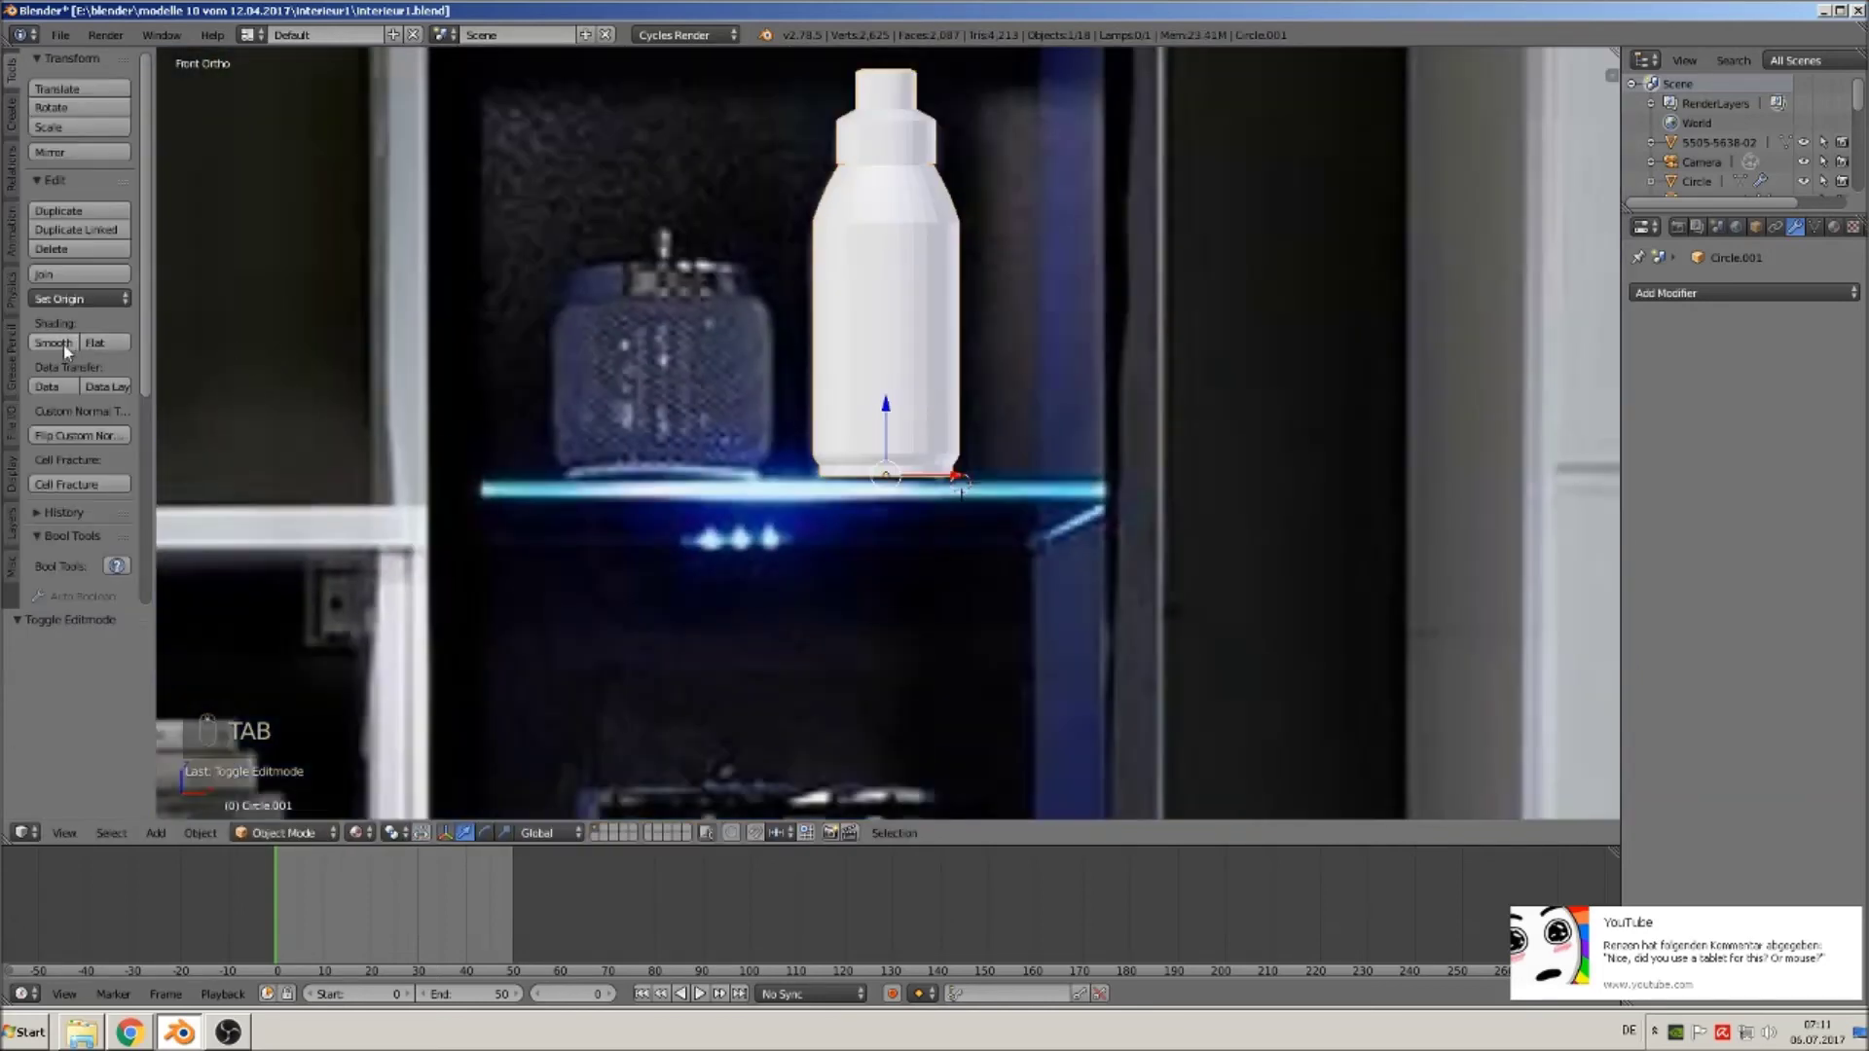
pyautogui.click(51, 343)
pyautogui.scroll(-1, 565, 360)
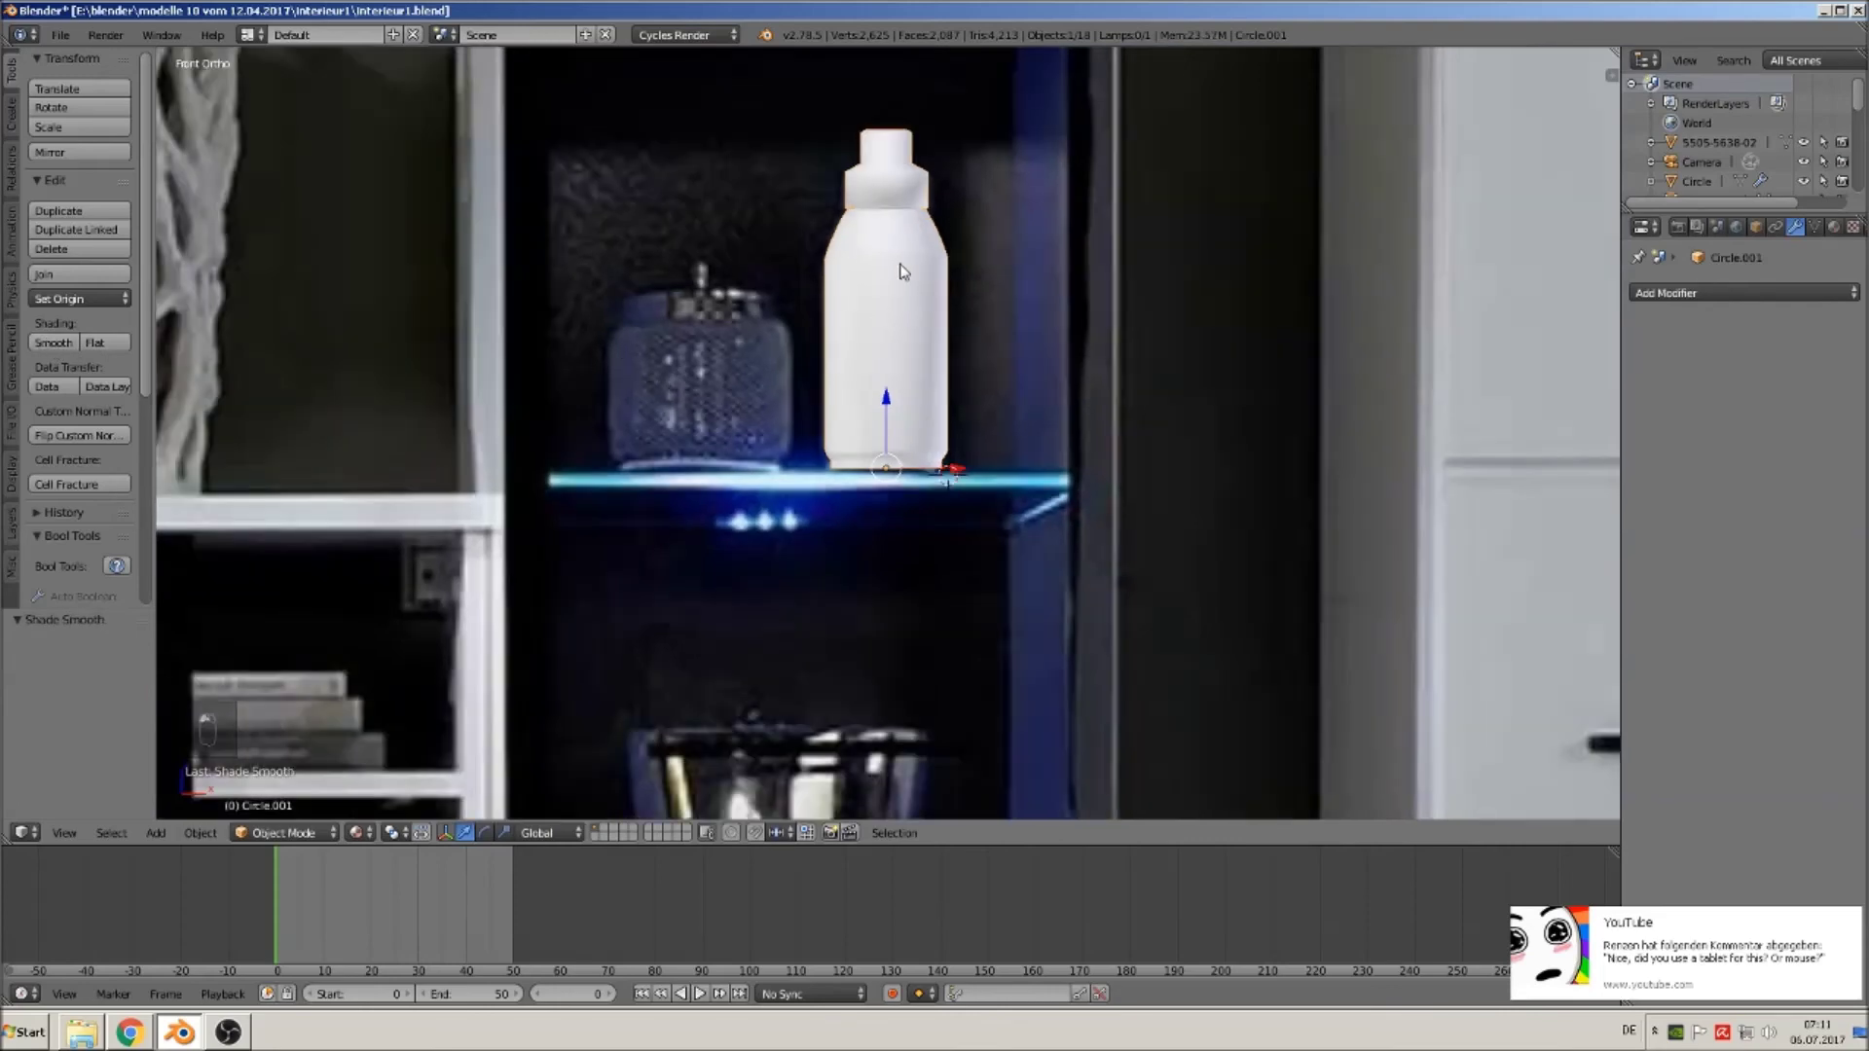
# Move the bottle off the reference bottle by about -1.266 along X and -0.514 along Y.
pyautogui.click(942, 457)
pyautogui.moveTo(958, 468); pyautogui.dragTo(556, 435)
pyautogui.keyDown('shift'); pyautogui.moveTo(560, 375); pyautogui.dragTo(699, 458, button='middle'); pyautogui.keyUp('shift')
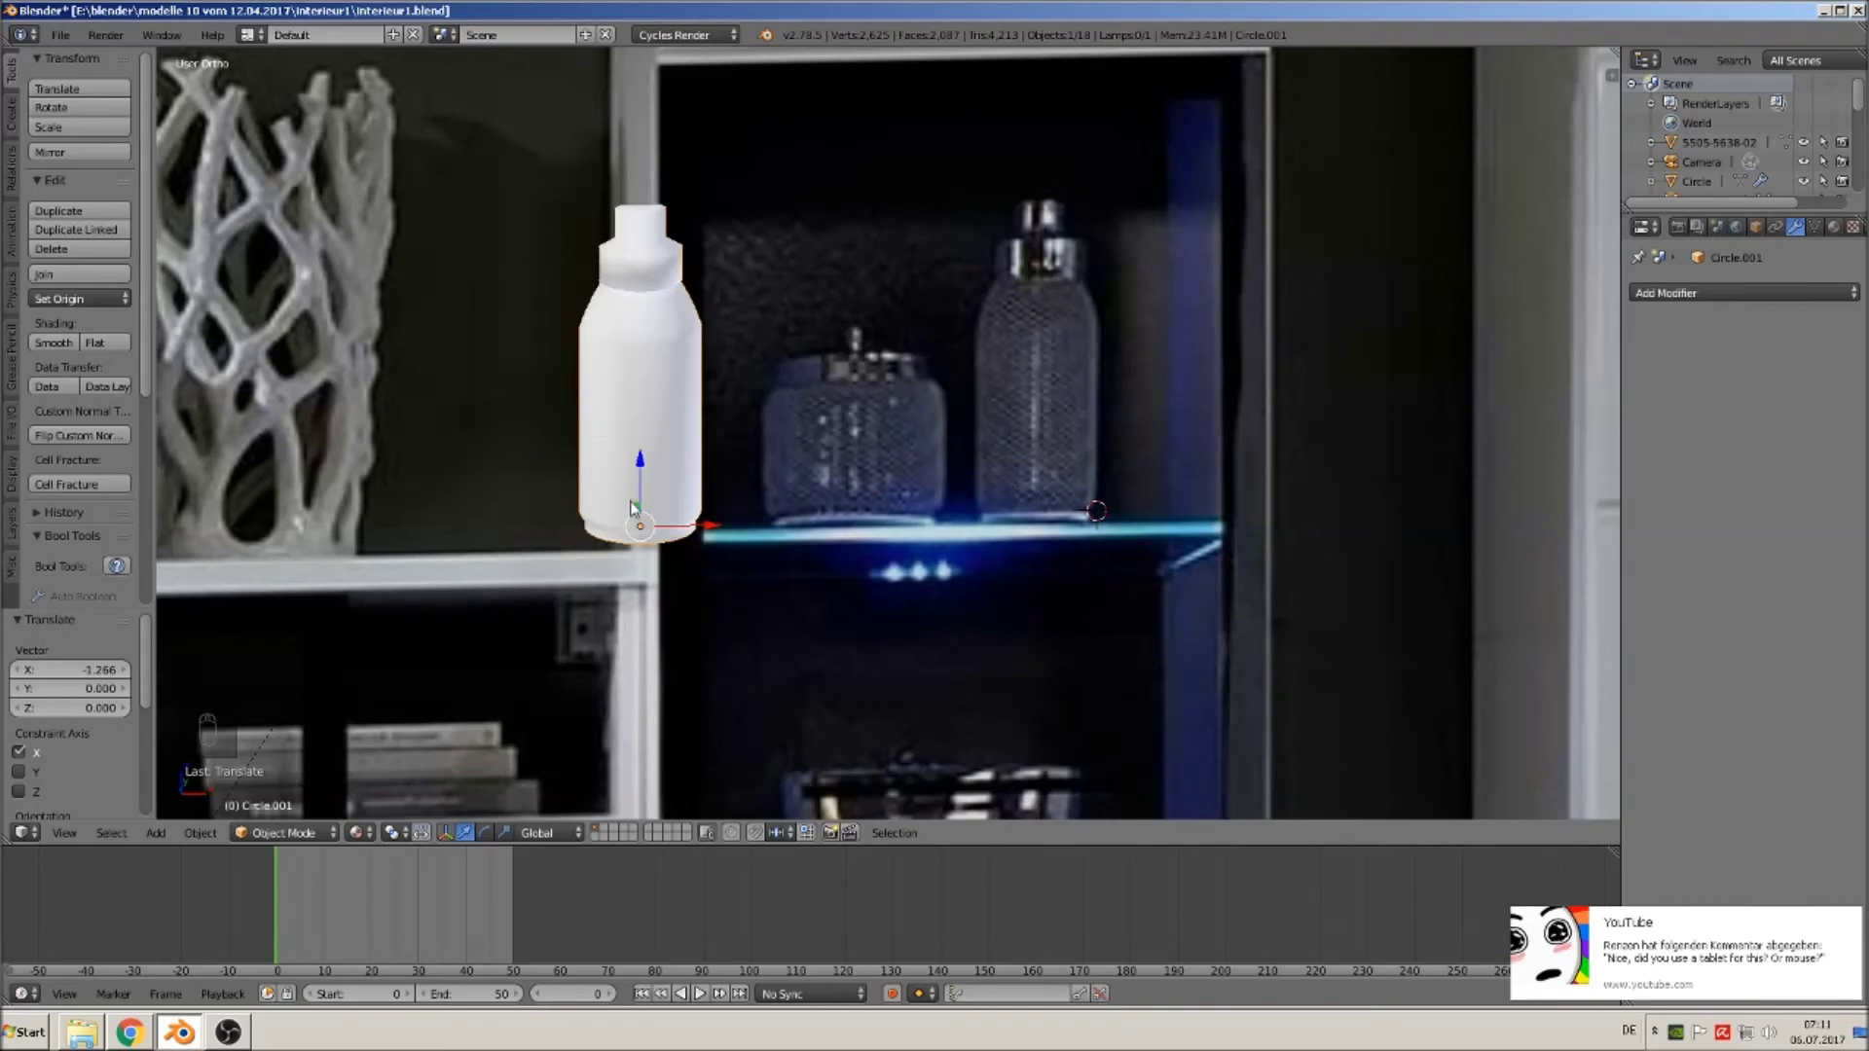
pyautogui.moveTo(638, 501); pyautogui.dragTo(693, 545, button='middle')
pyautogui.moveTo(613, 494); pyautogui.dragTo(657, 550)
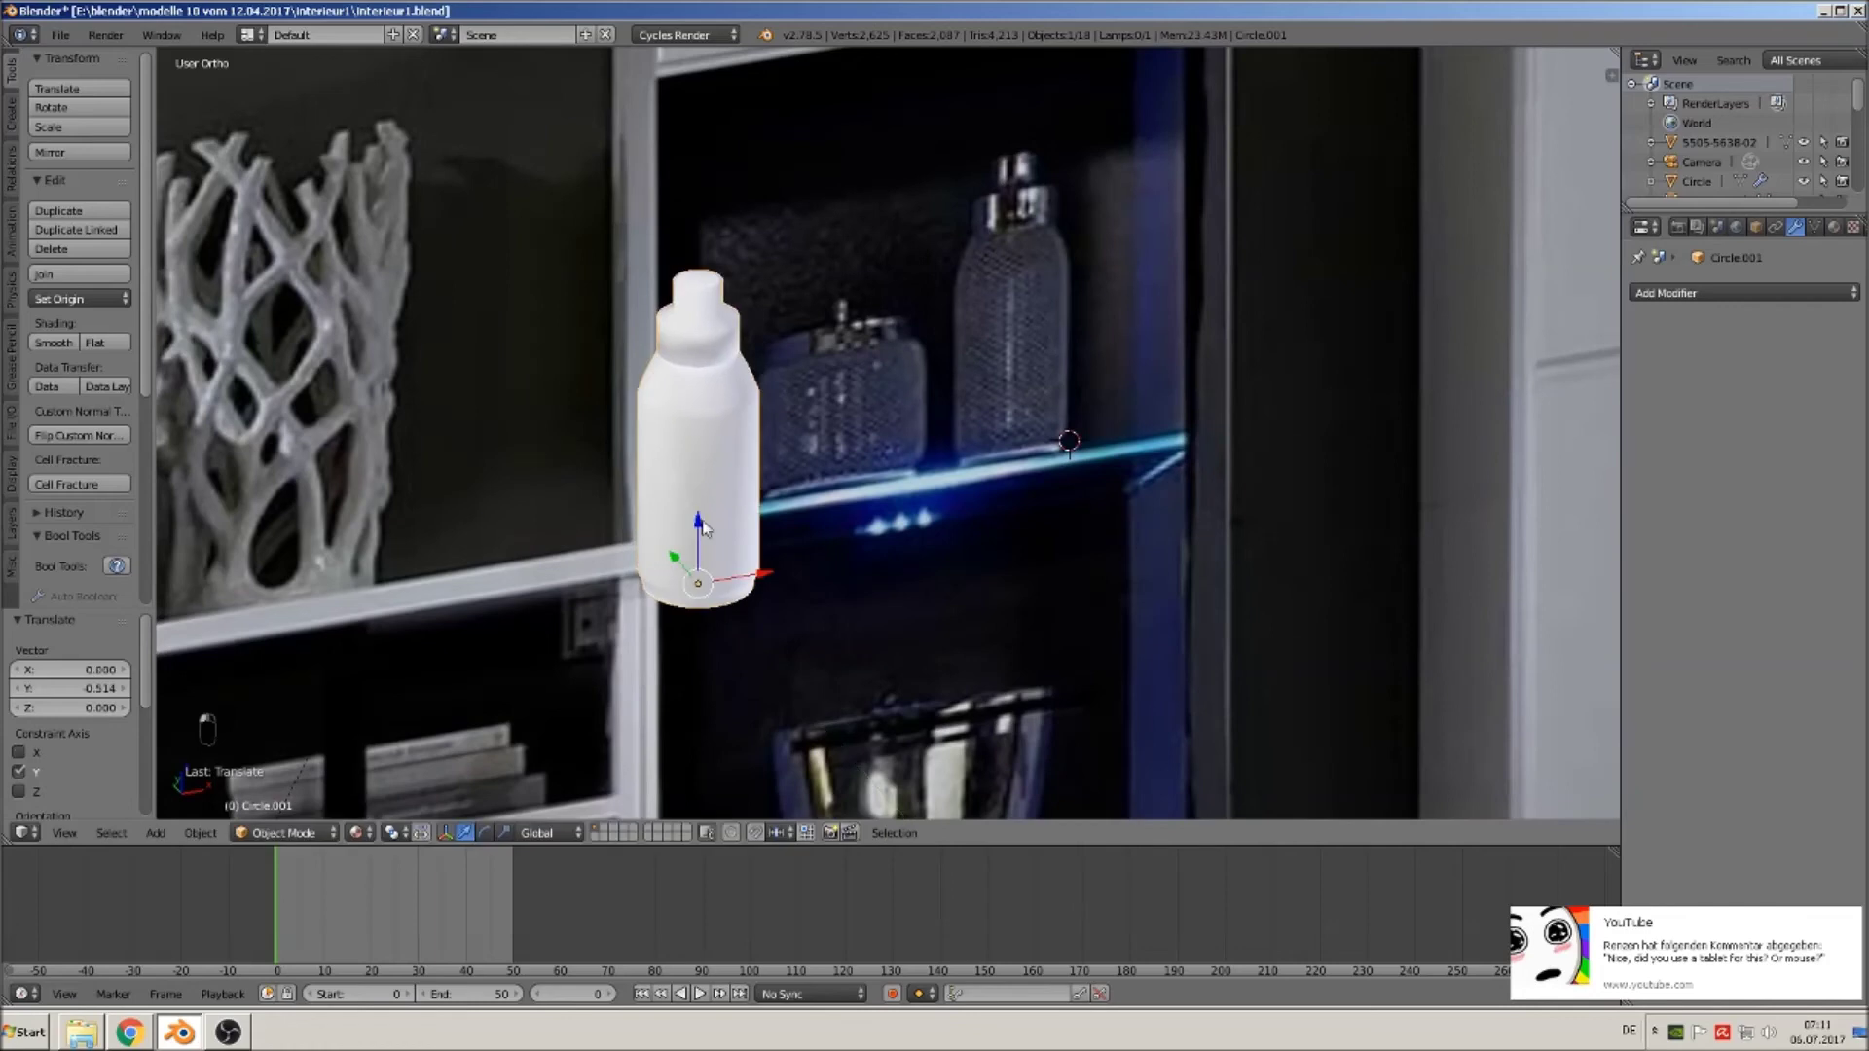
# Select all of the bottle's body below the cap and separate the selection into its own object.
pyautogui.scroll(4, 650, 438)
pyautogui.scroll(-2, 647, 430)
pyautogui.press('Tab')
pyautogui.moveTo(614, 418); pyautogui.dragTo(524, 346, button='middle')
pyautogui.press('KP_1')
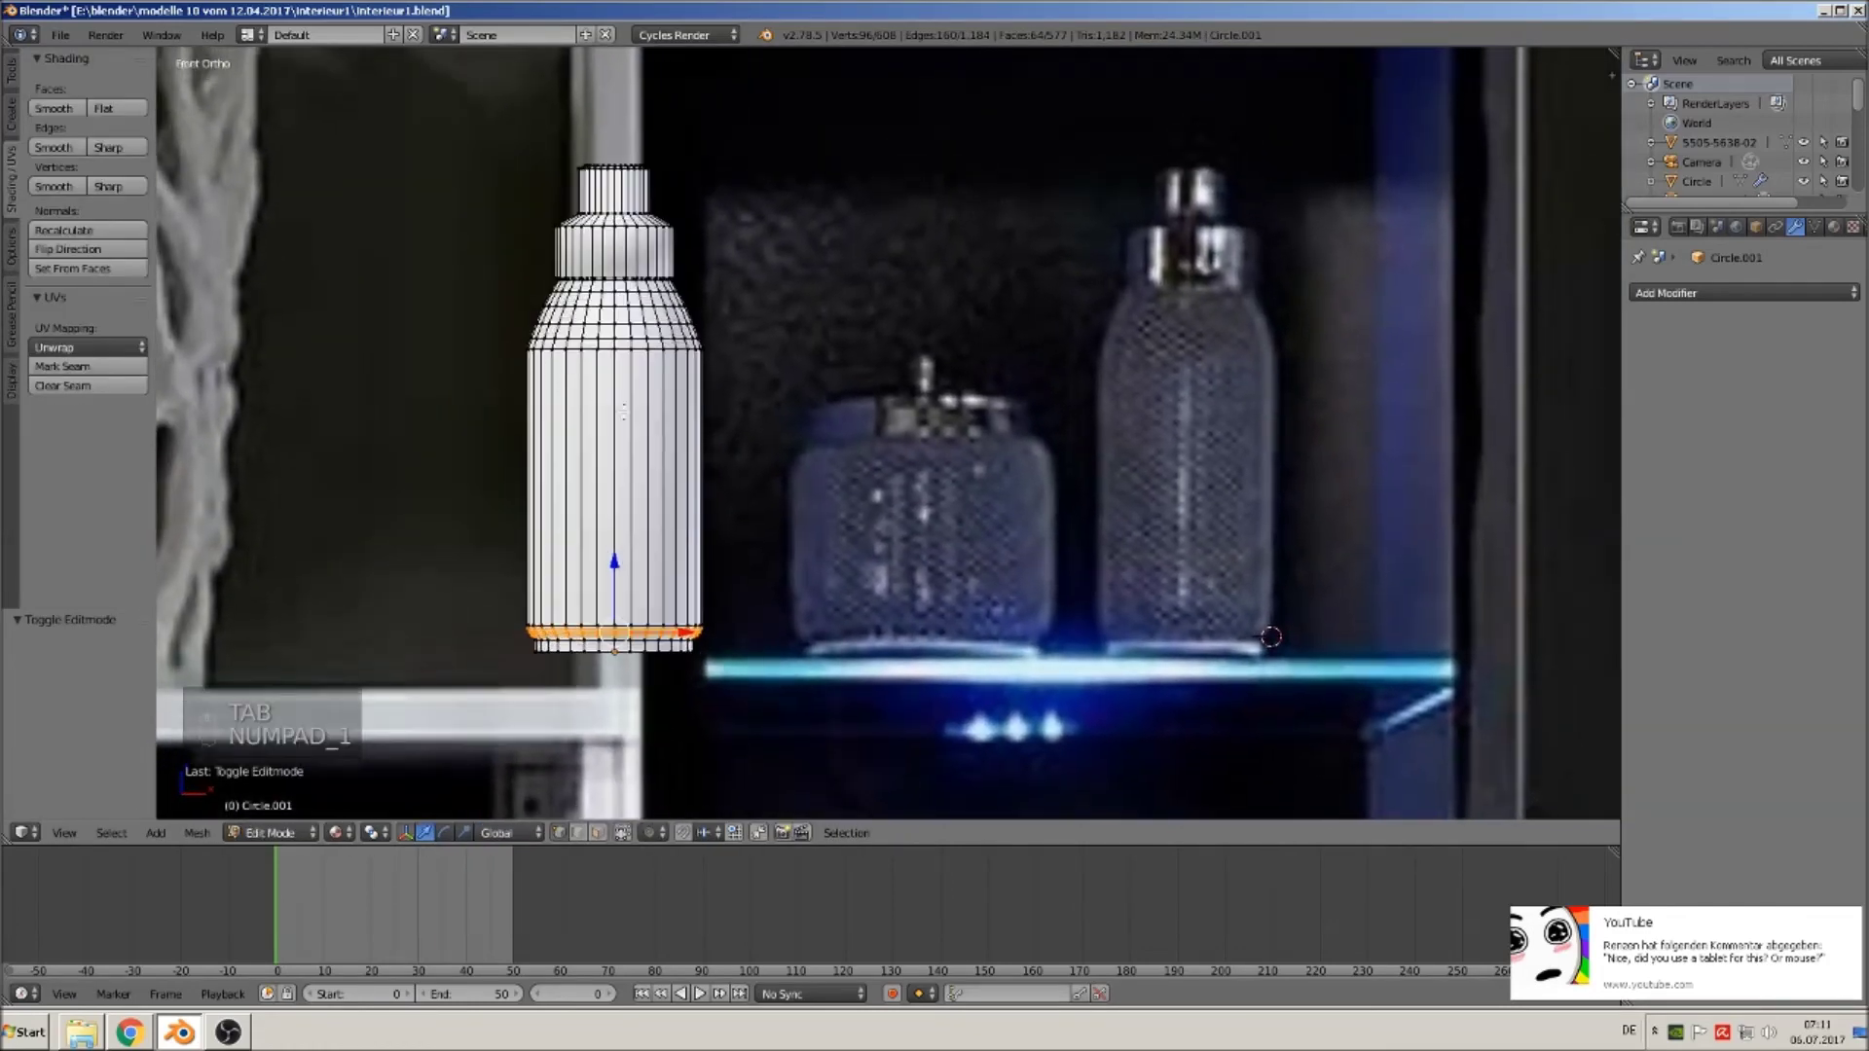
pyautogui.press('a')
pyautogui.press('a')
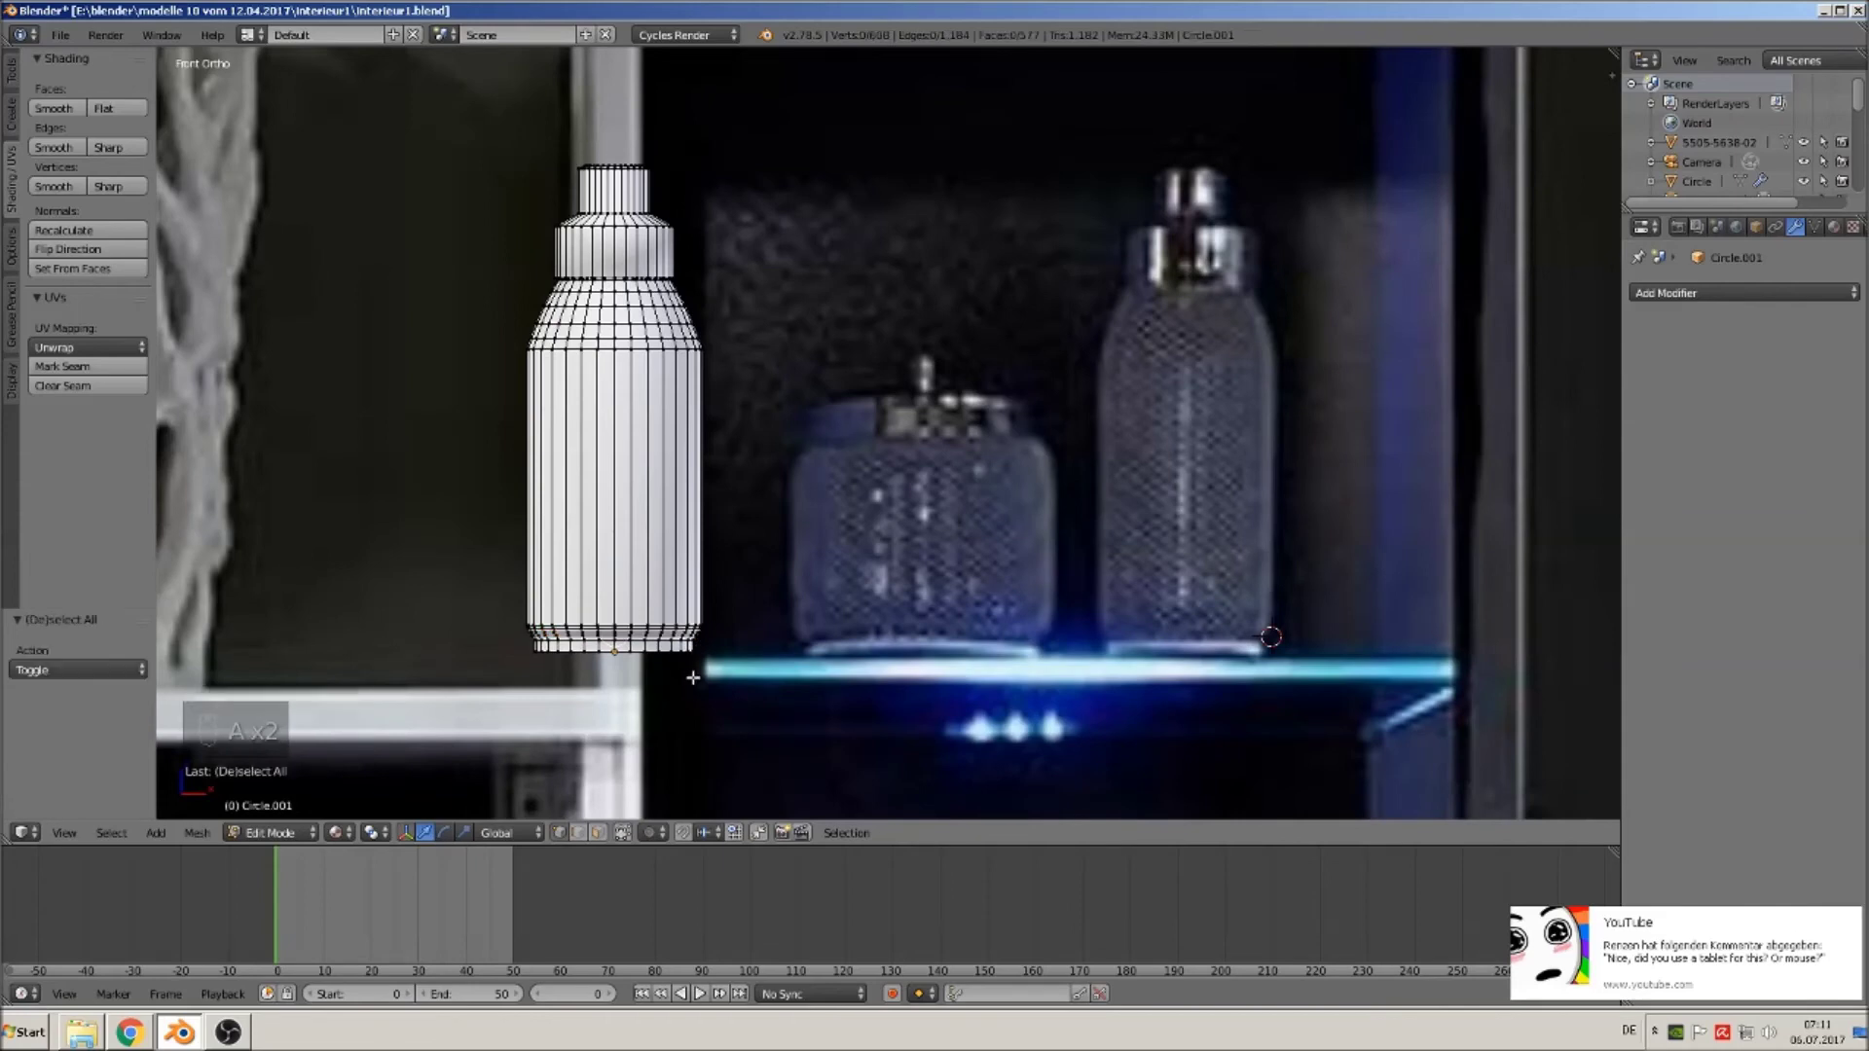
pyautogui.press('b')
pyautogui.moveTo(746, 675); pyautogui.dragTo(411, 285)
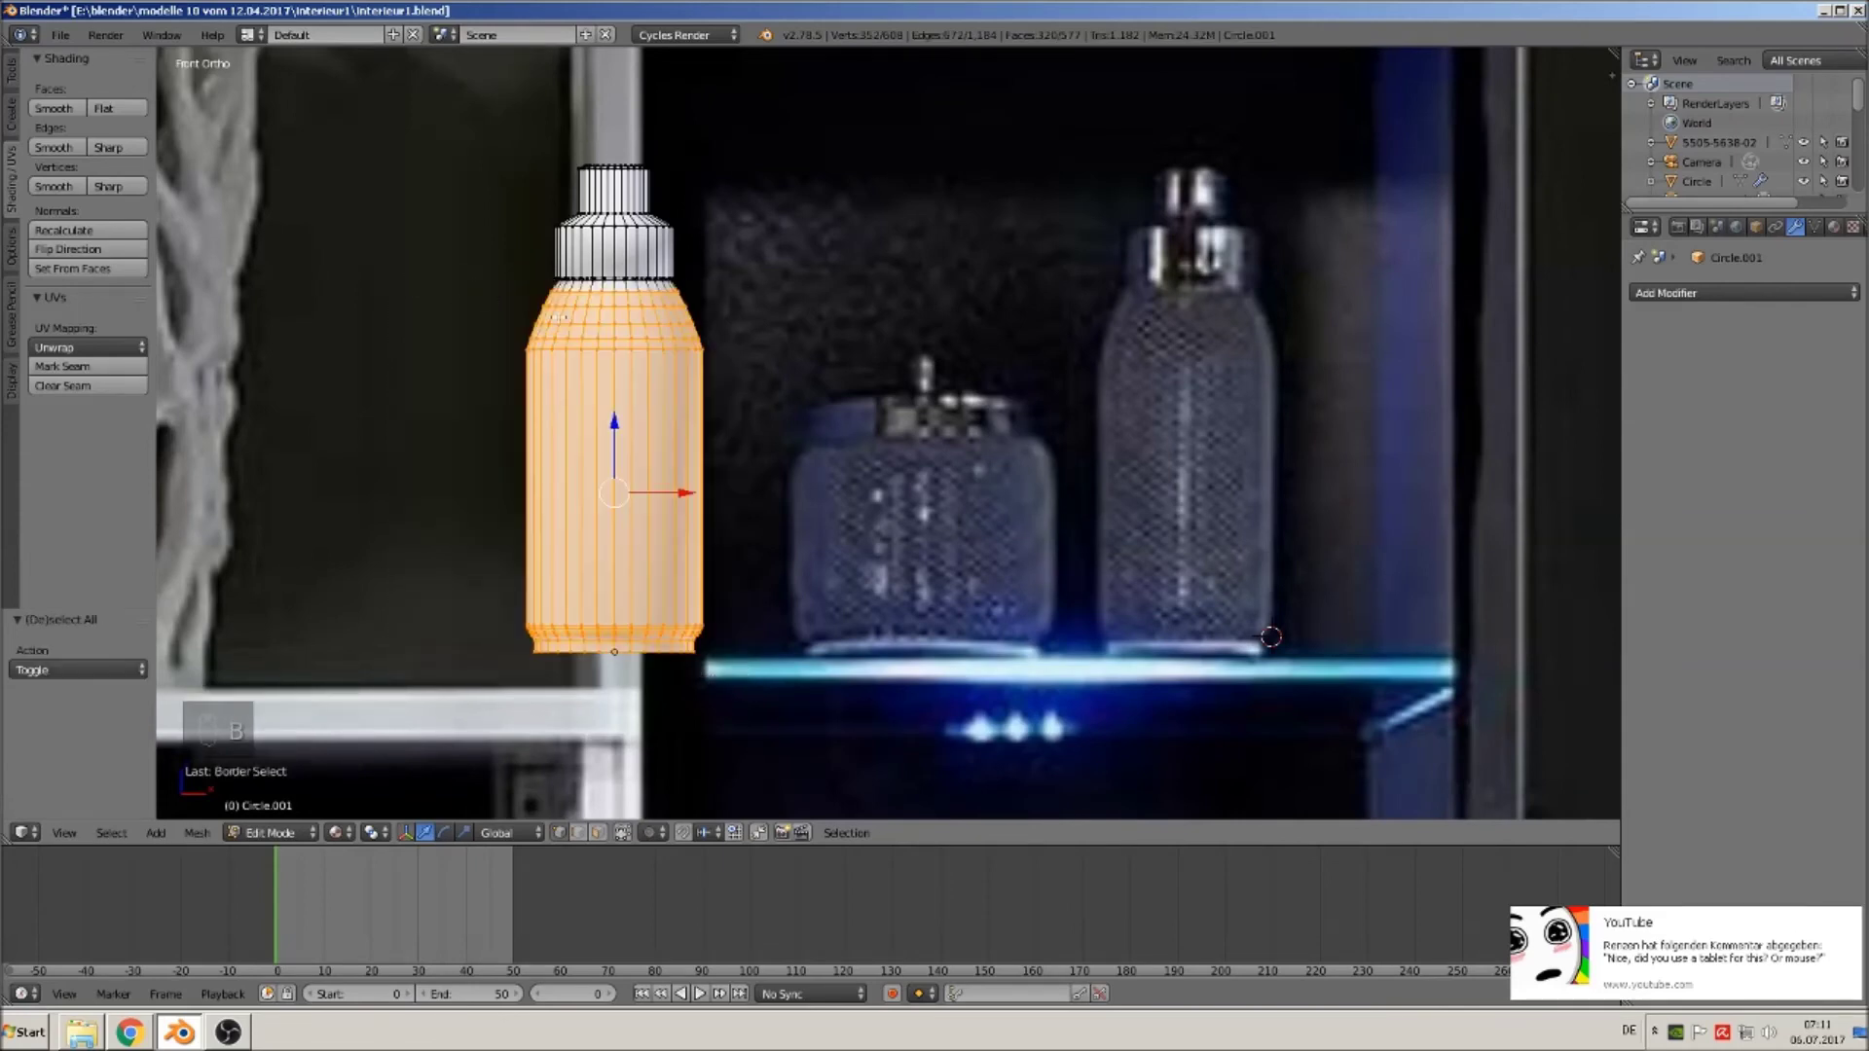
pyautogui.moveTo(728, 418)
pyautogui.mouseDown(button='middle')
pyautogui.moveTo(779, 469)
pyautogui.moveTo(827, 447)
pyautogui.moveTo(728, 423)
pyautogui.mouseUp(button='middle')
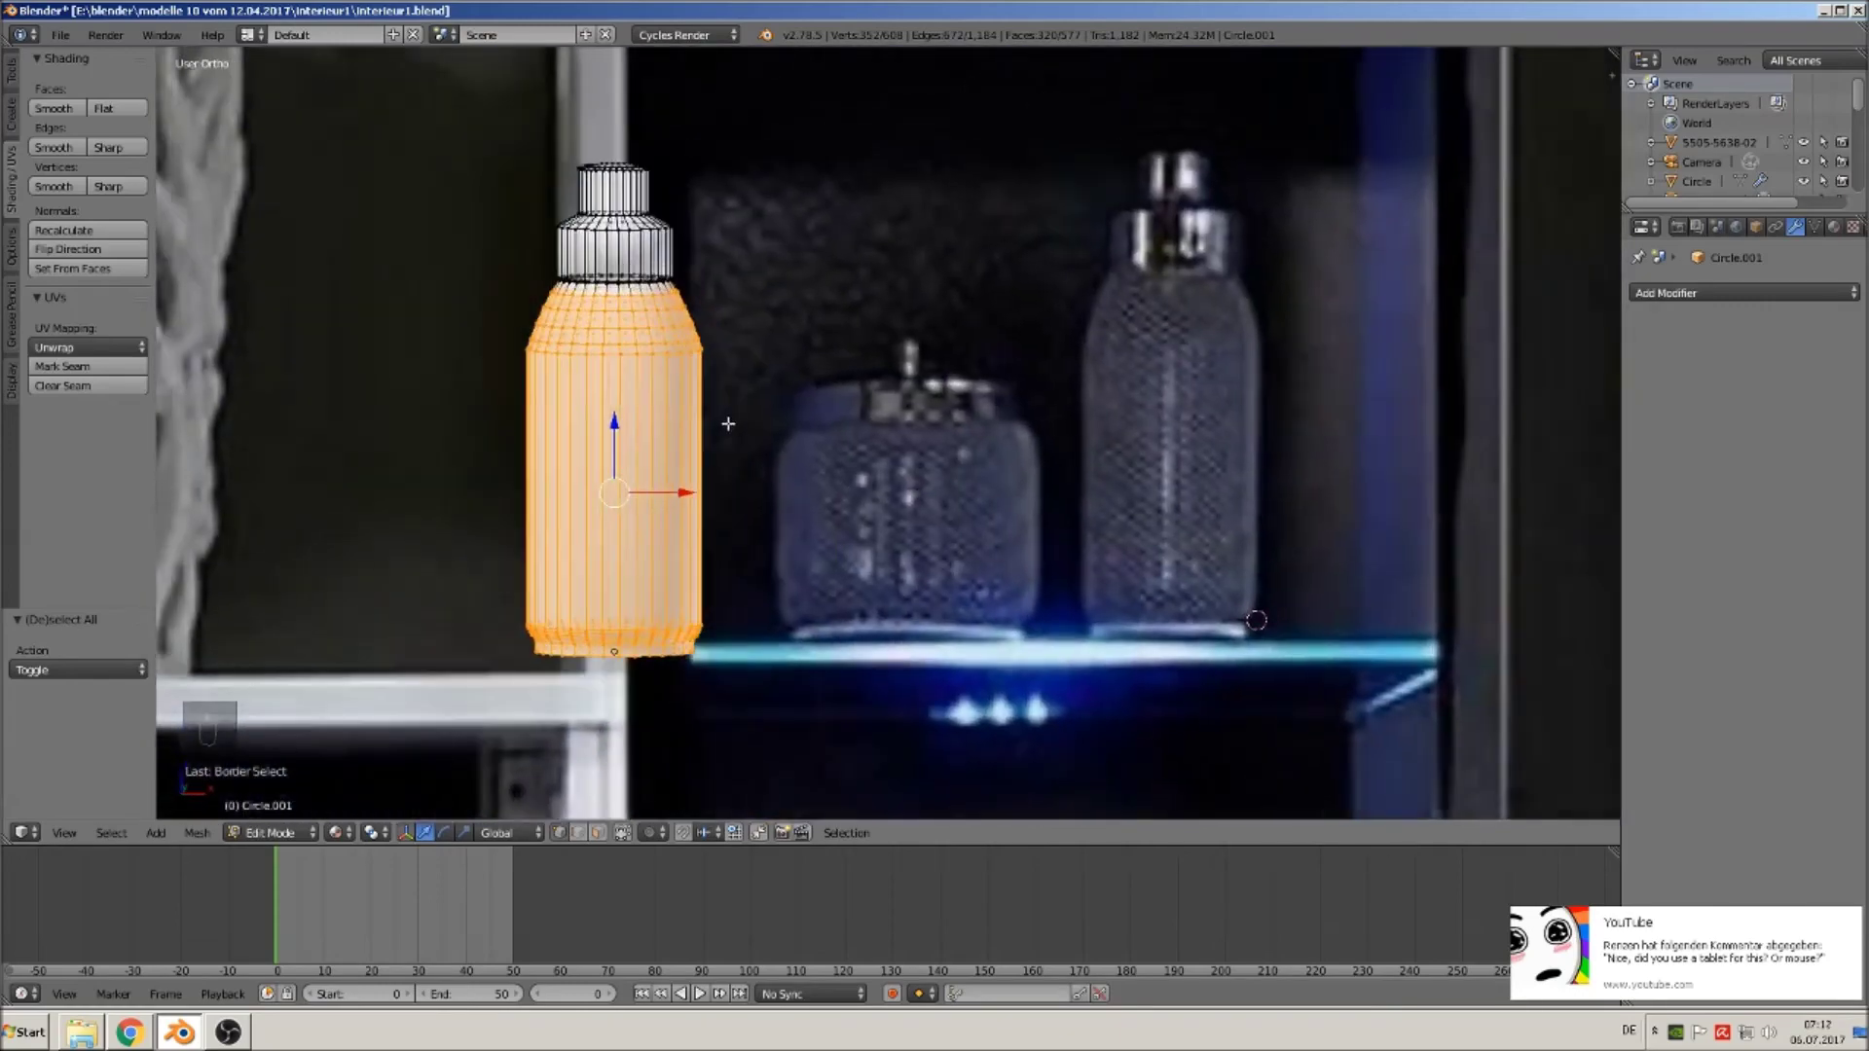
pyautogui.press('ctrl+KP_Add')
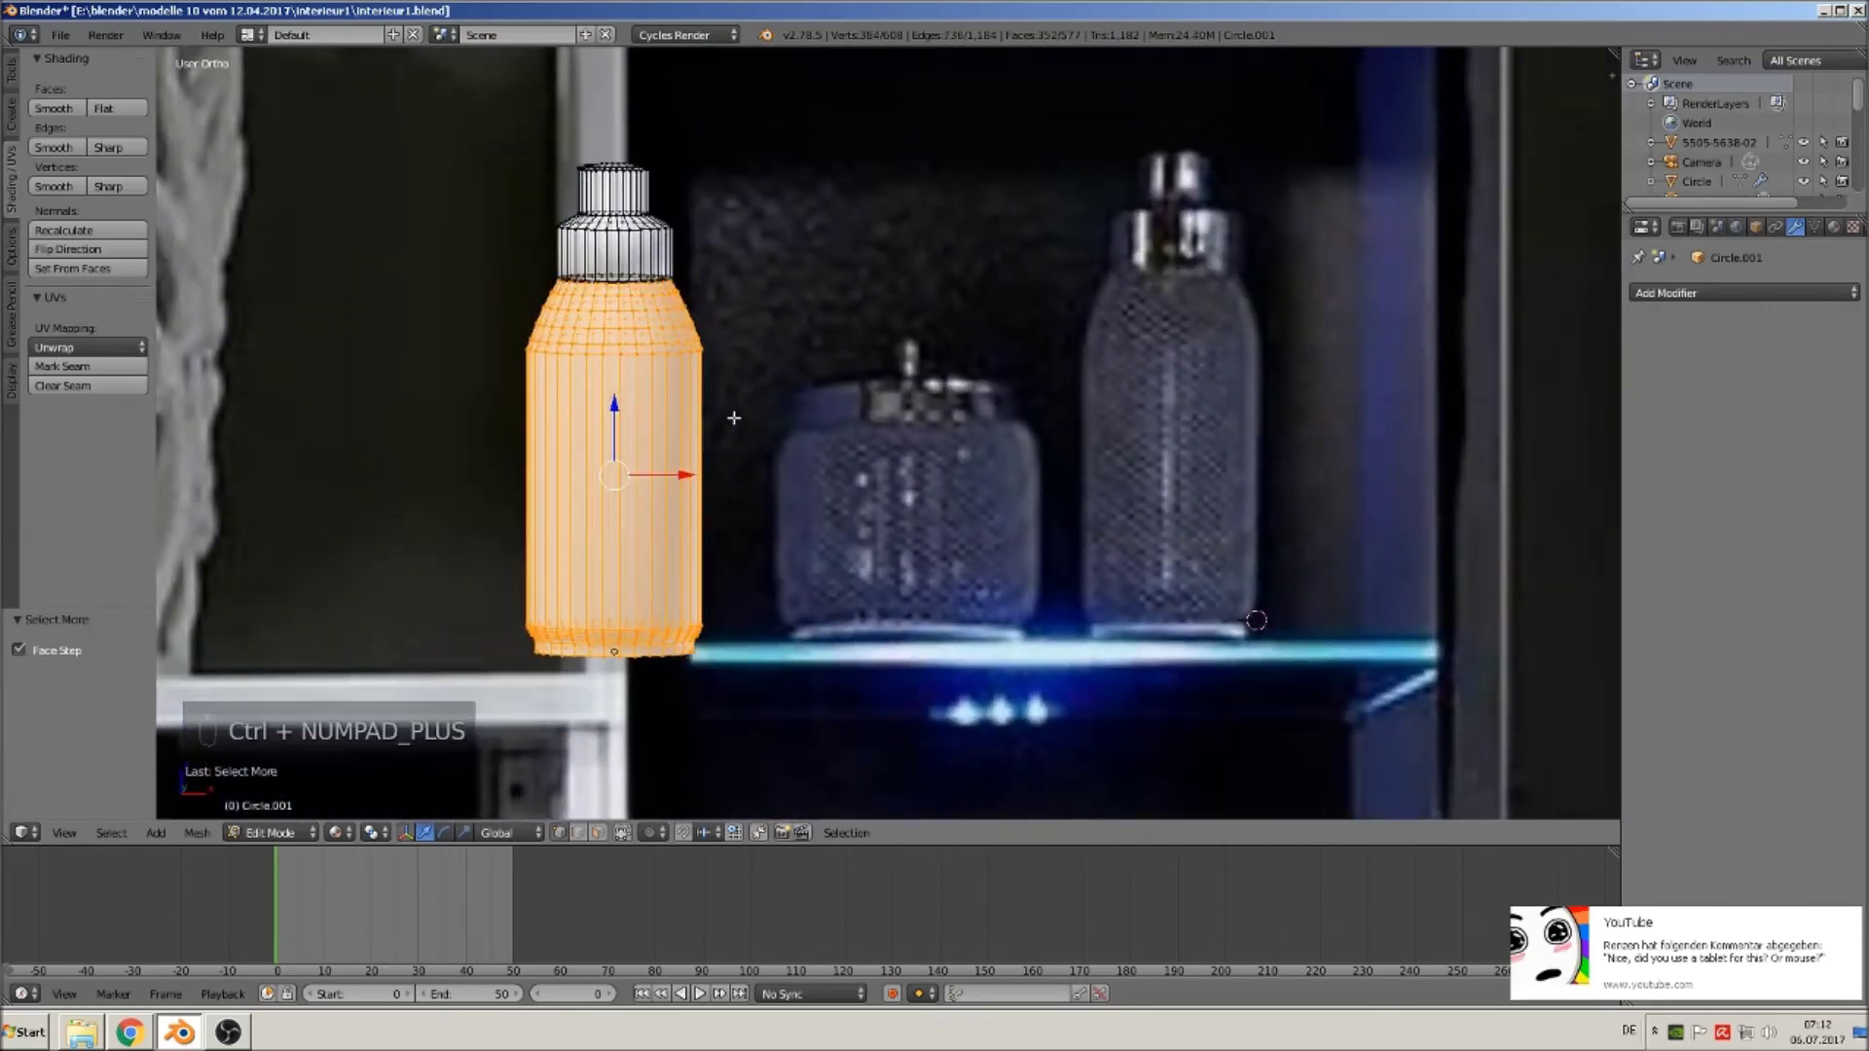
pyautogui.press('p')
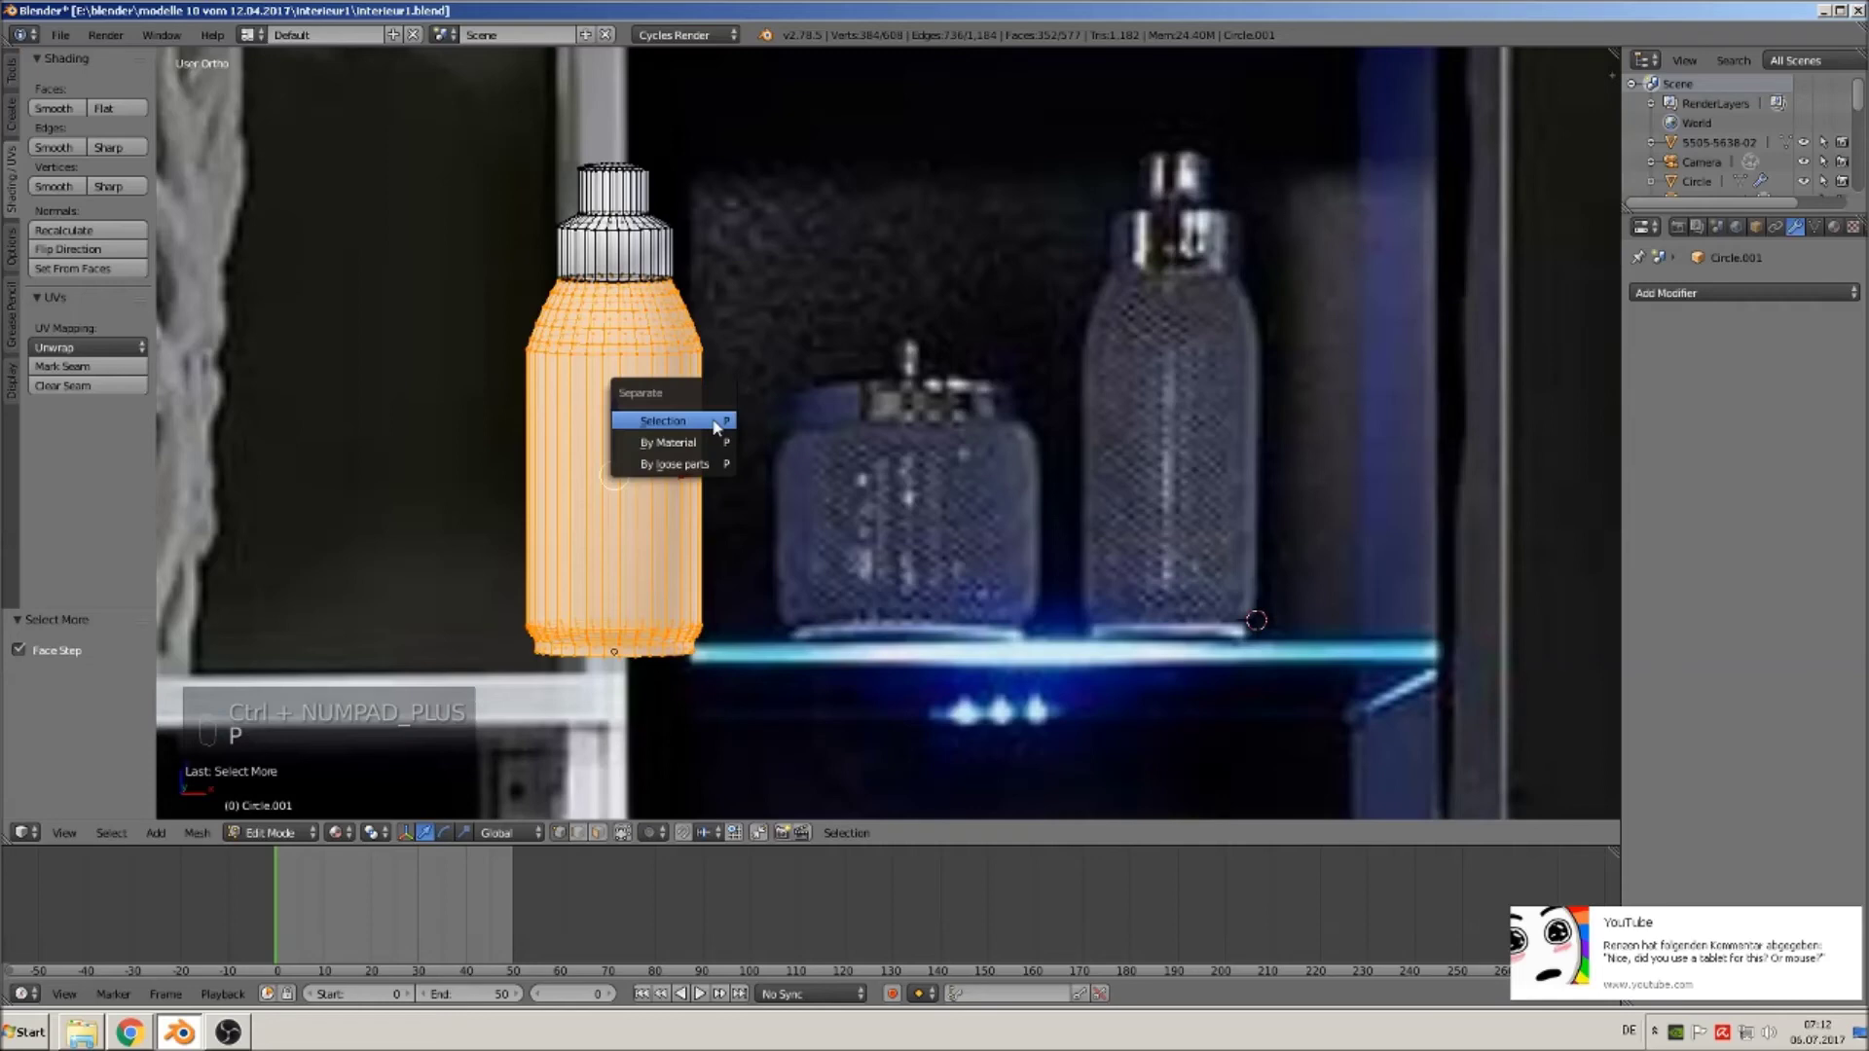
pyautogui.click(713, 419)
pyautogui.press('Tab')
pyautogui.scroll(-1, 689, 431)
pyautogui.scroll(-2, 690, 431)
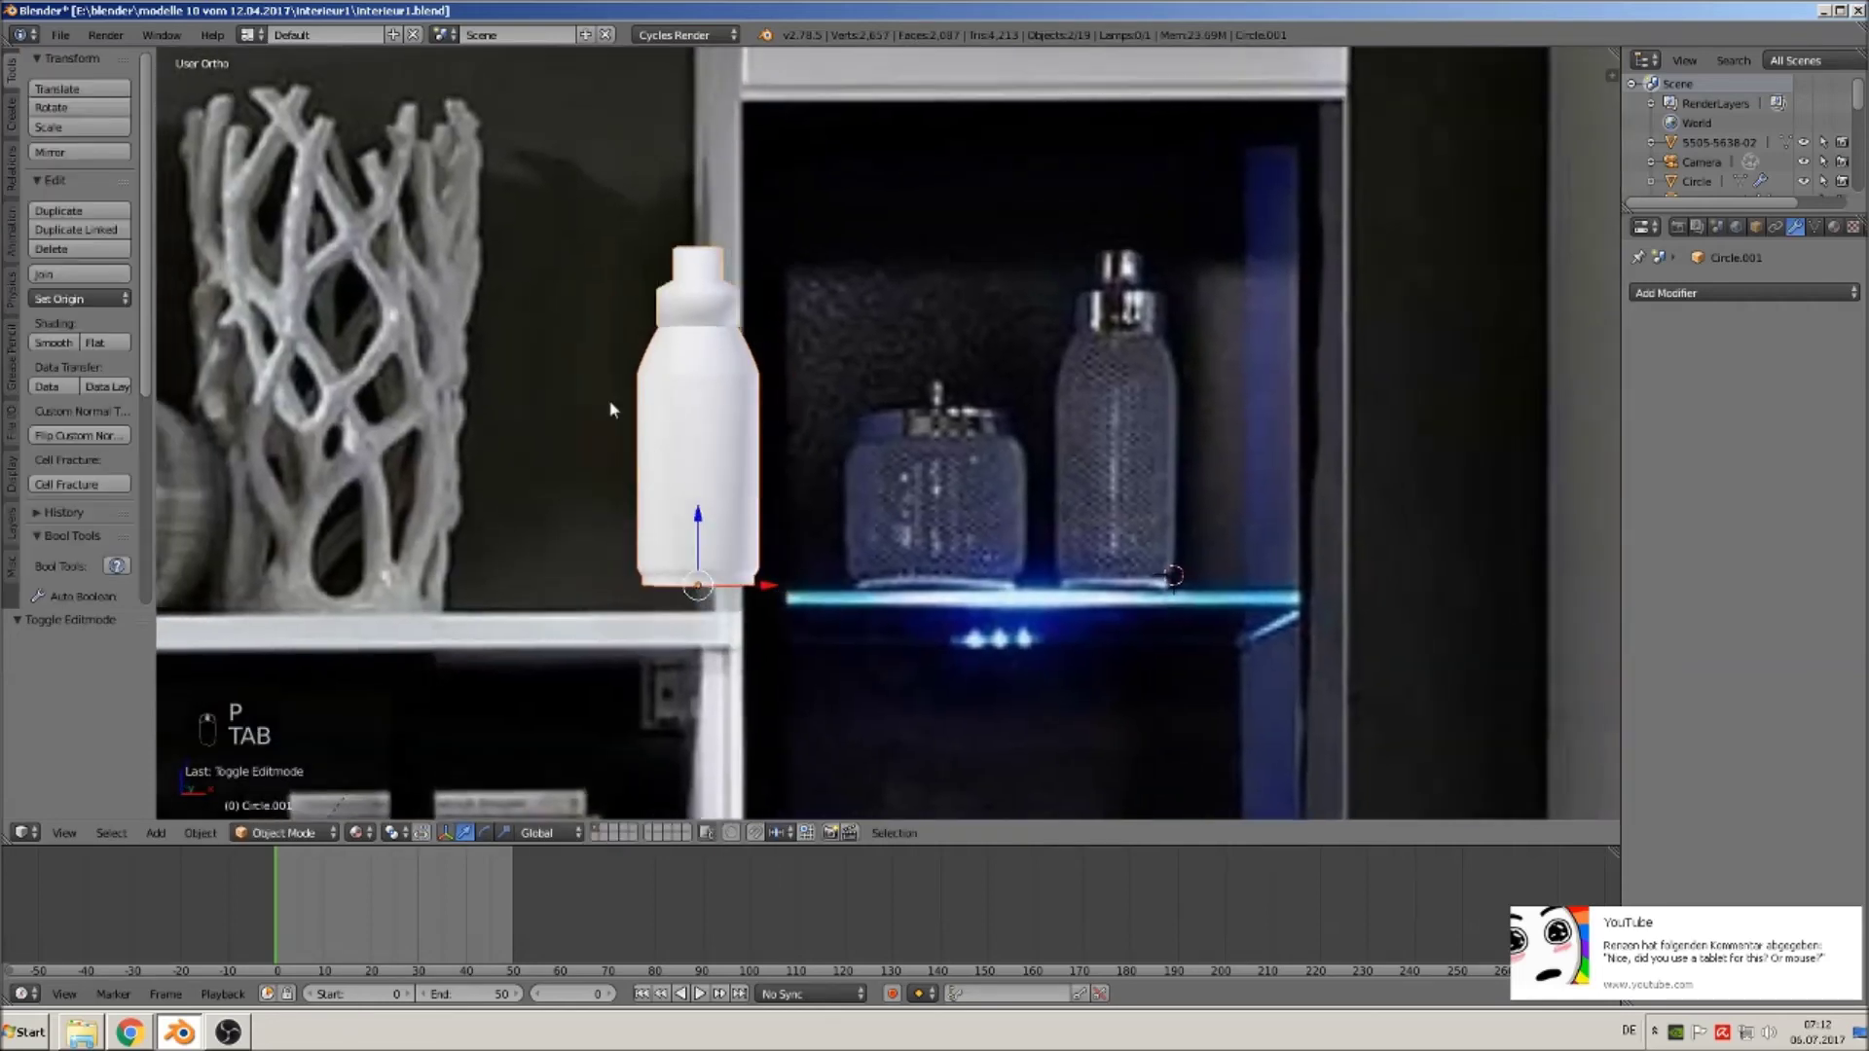
# Select the separated glass body and move it about -0.666 along Y, away from the cap.
pyautogui.moveTo(710, 492)
pyautogui.mouseDown(button='middle')
pyautogui.moveTo(794, 635)
pyautogui.moveTo(681, 487)
pyautogui.mouseUp(button='middle')
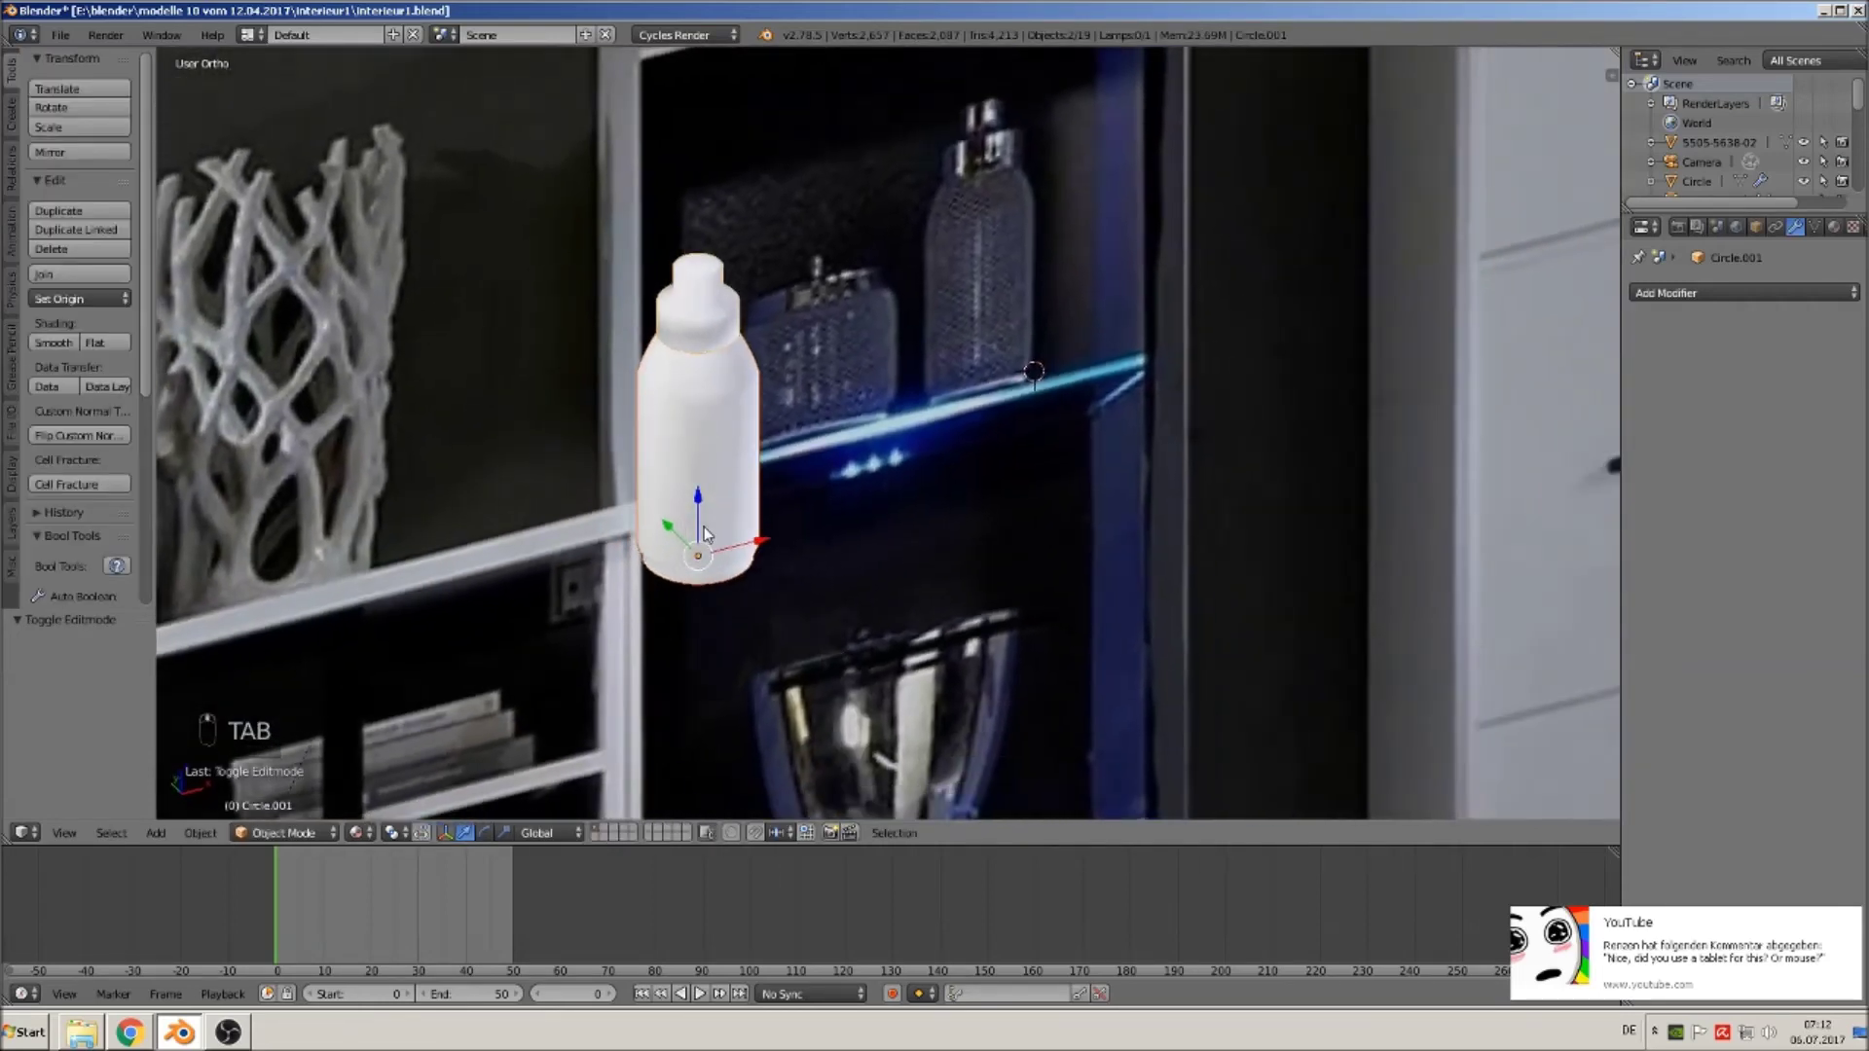
pyautogui.press('Tab')
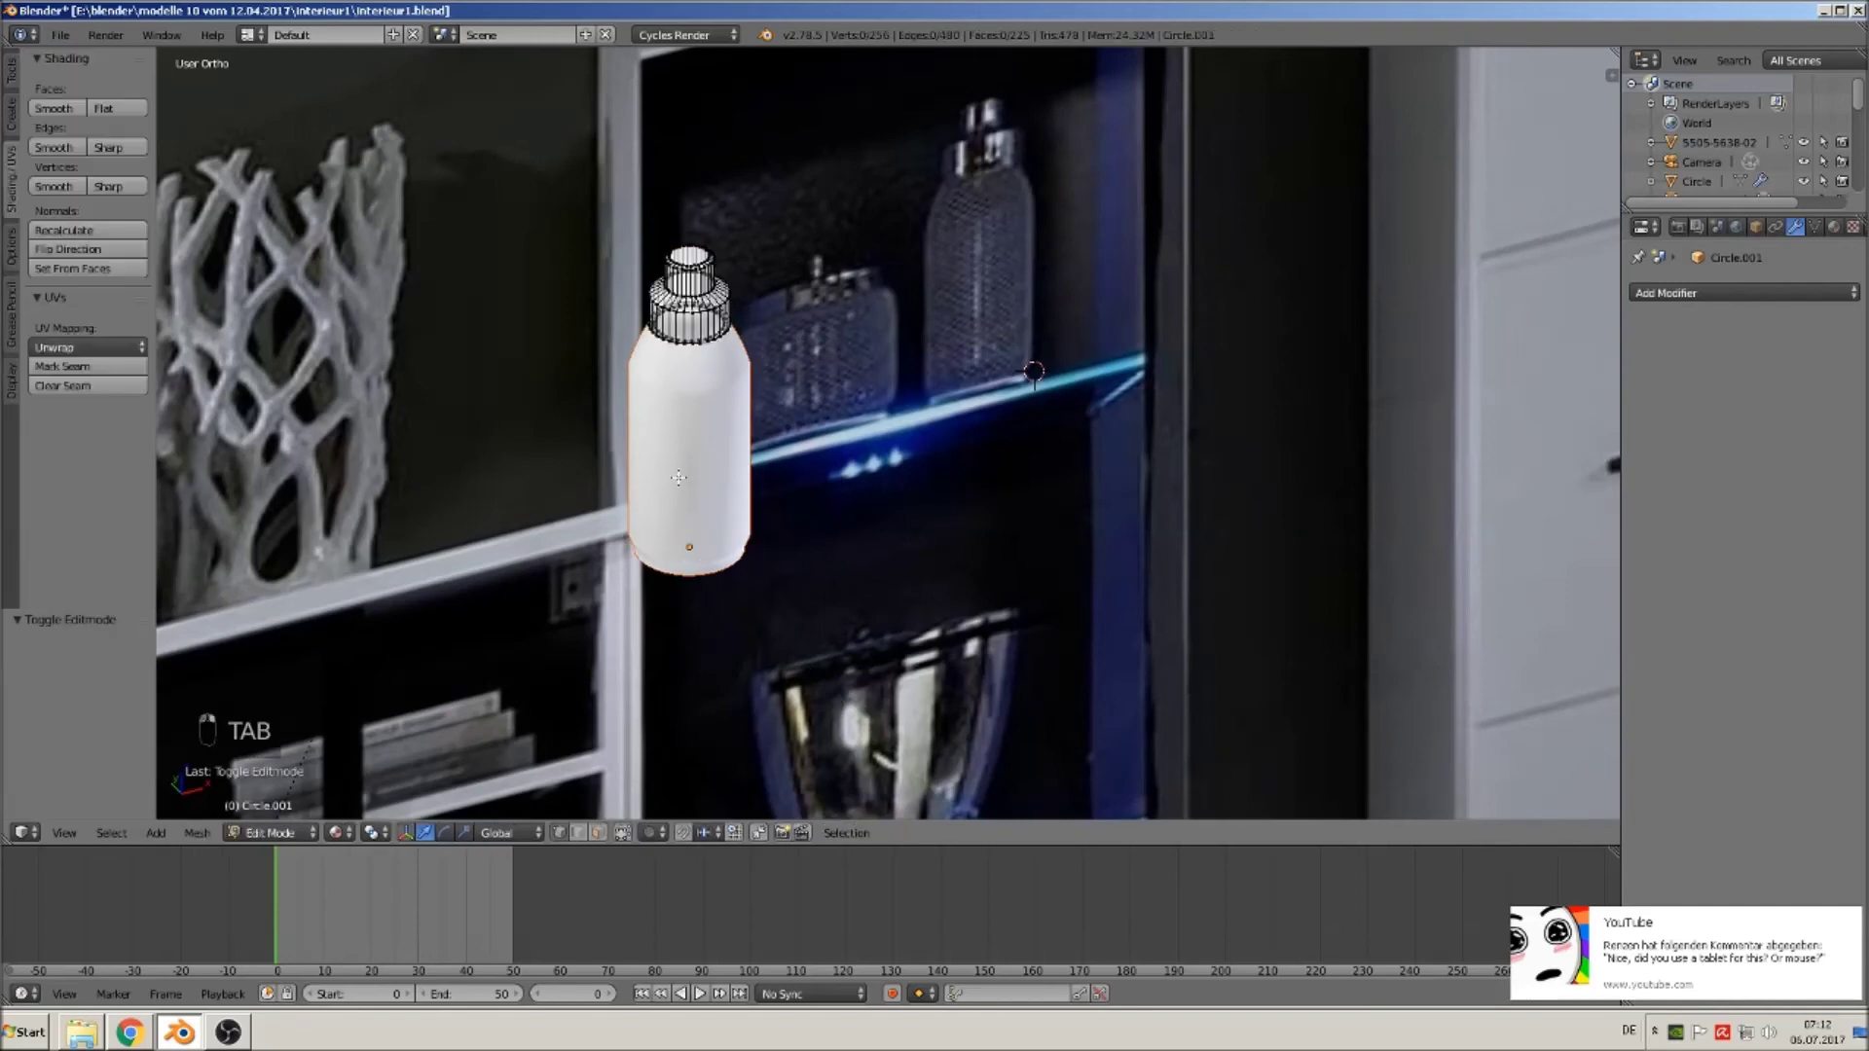
pyautogui.press('Tab')
pyautogui.rightClick(686, 451)
pyautogui.moveTo(662, 511); pyautogui.dragTo(902, 523)
# Add a Solidify modifier to the bottle body and set its thickness to about 0.071.
pyautogui.scroll(3, 902, 524)
pyautogui.moveTo(885, 520); pyautogui.dragTo(833, 577, button='middle')
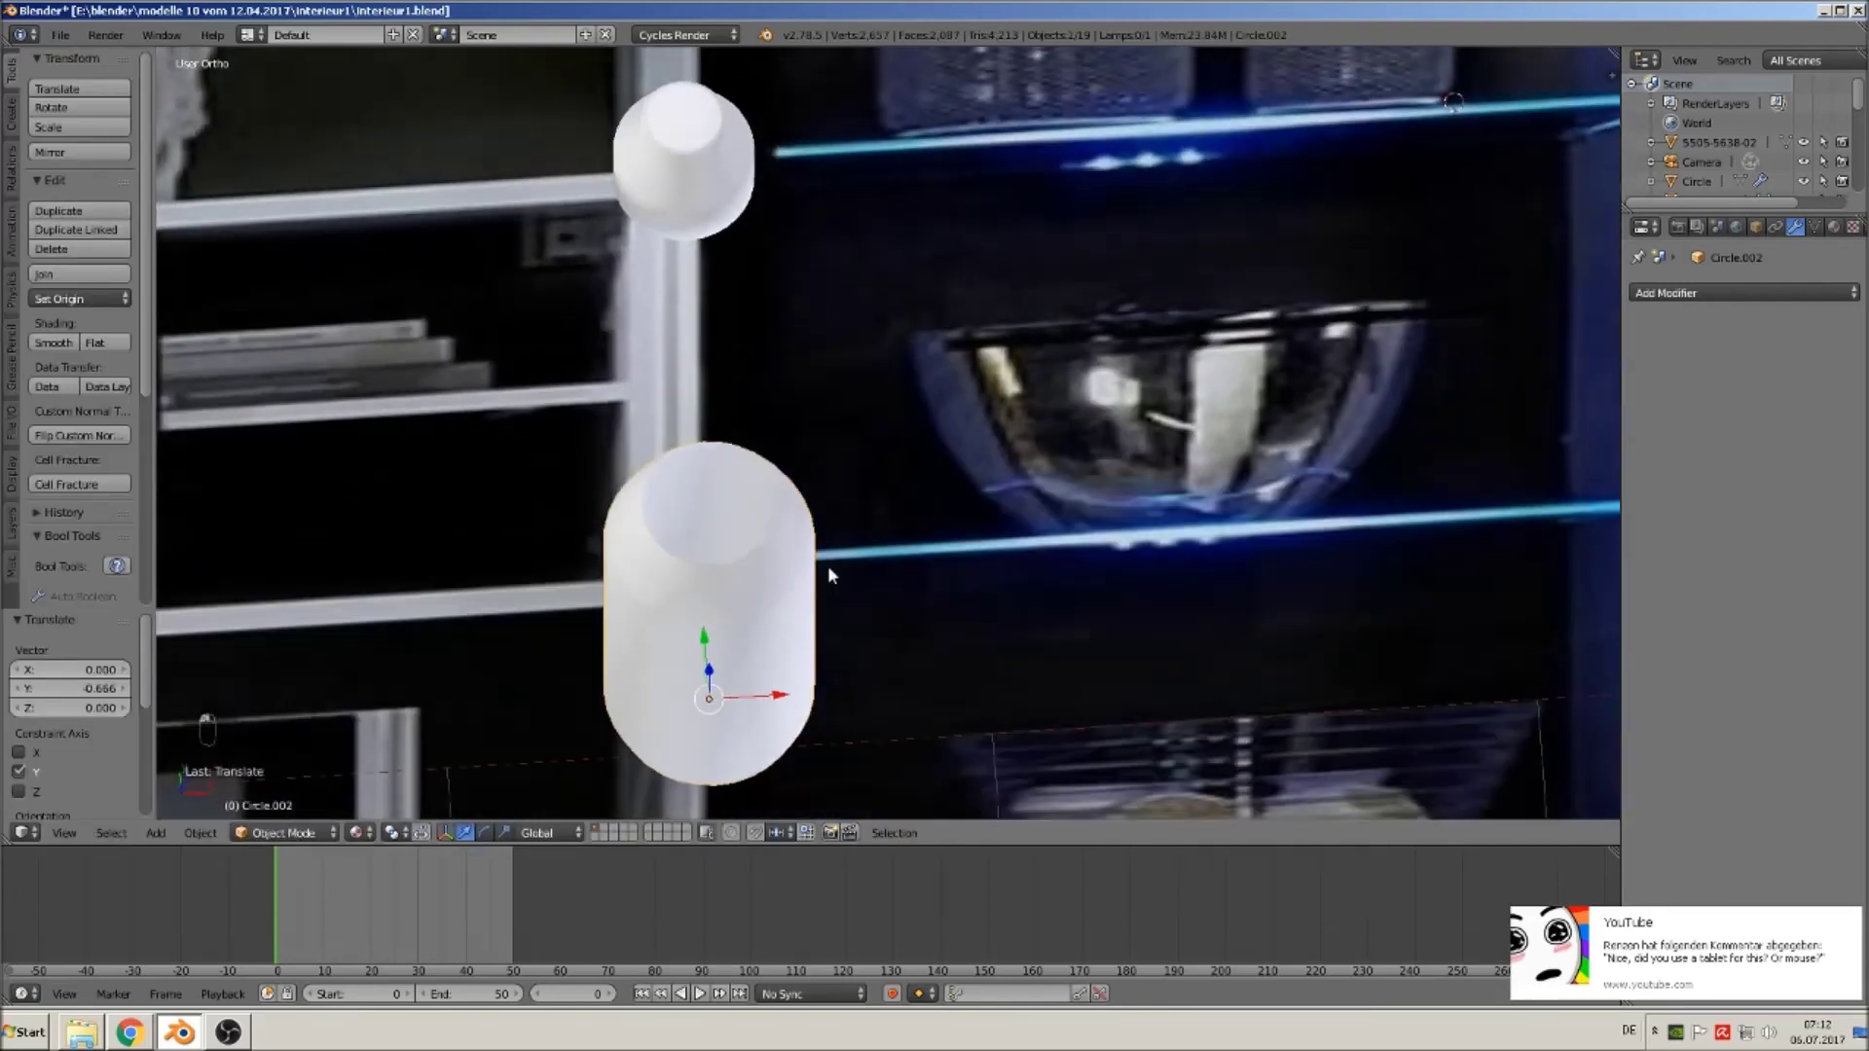
pyautogui.scroll(3, 832, 577)
pyautogui.click(1719, 294)
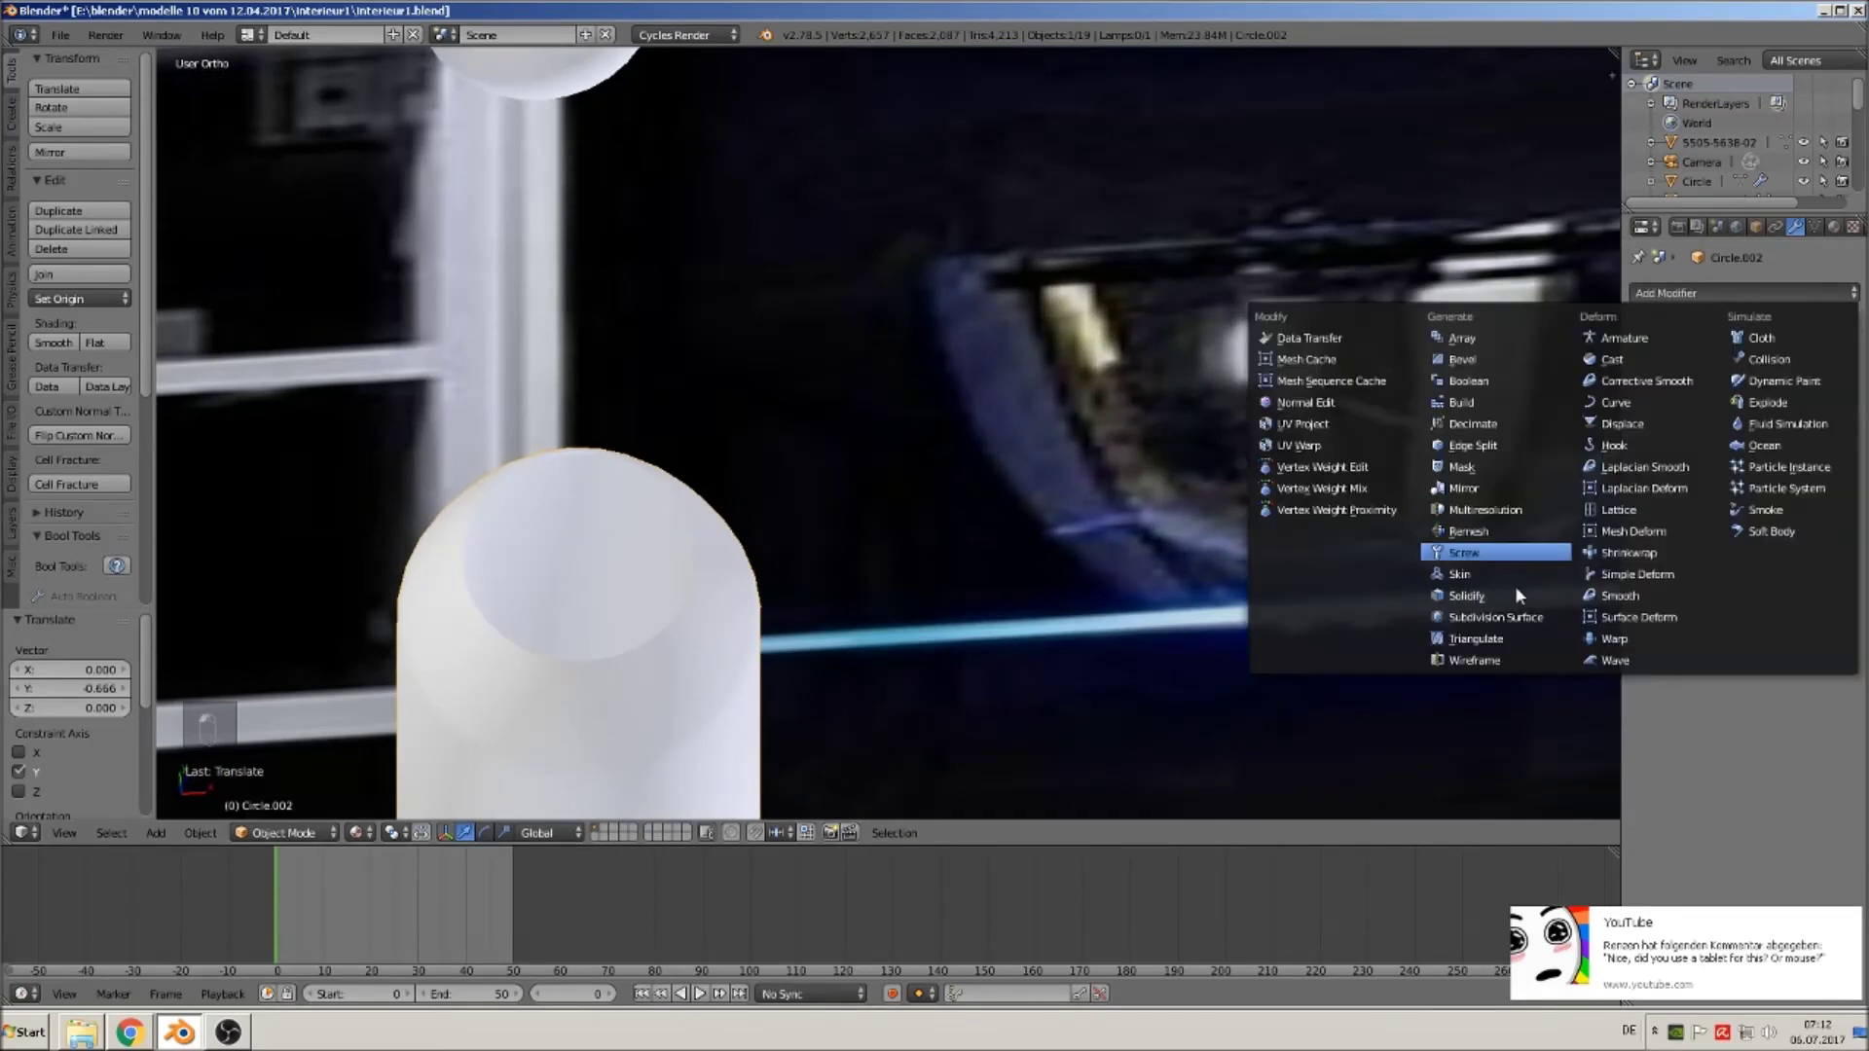
pyautogui.click(1490, 596)
pyautogui.moveTo(1092, 613); pyautogui.dragTo(1577, 530, button='middle')
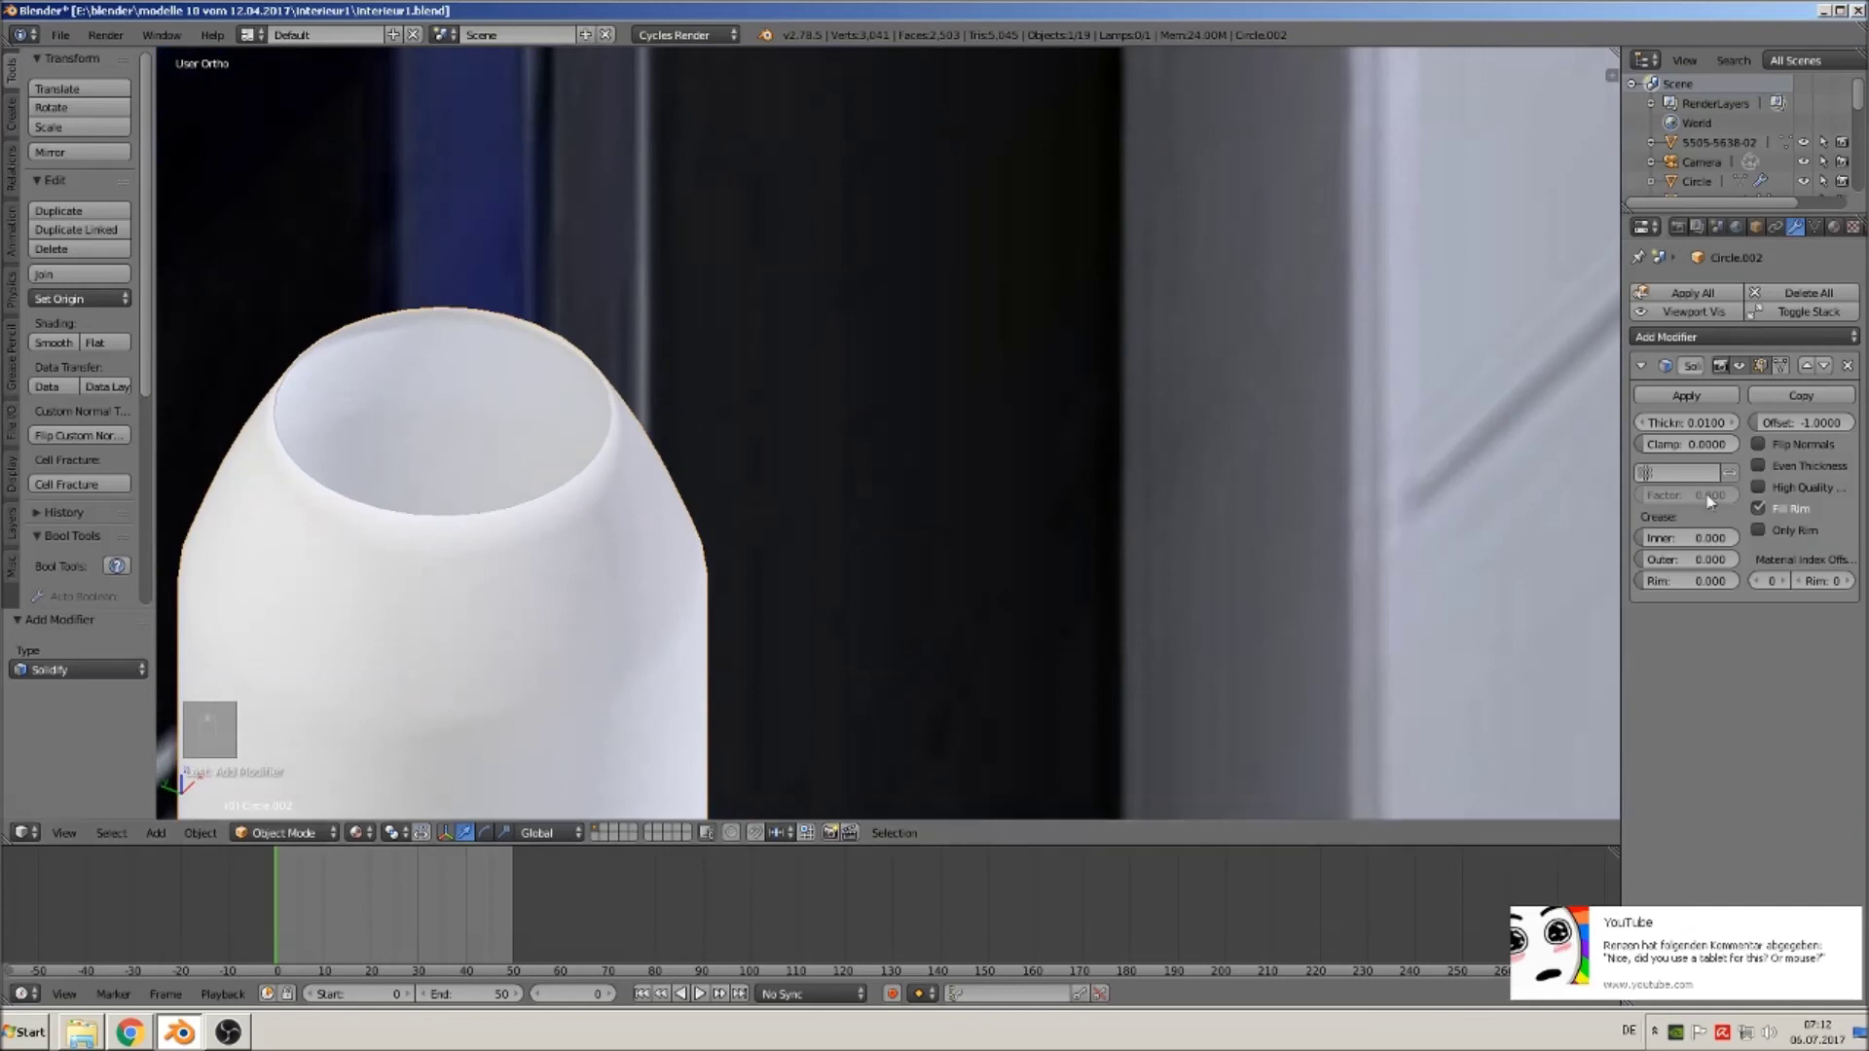
pyautogui.moveTo(1717, 423); pyautogui.dragTo(1774, 423)
pyautogui.moveTo(1579, 460); pyautogui.dragTo(676, 456, button='middle')
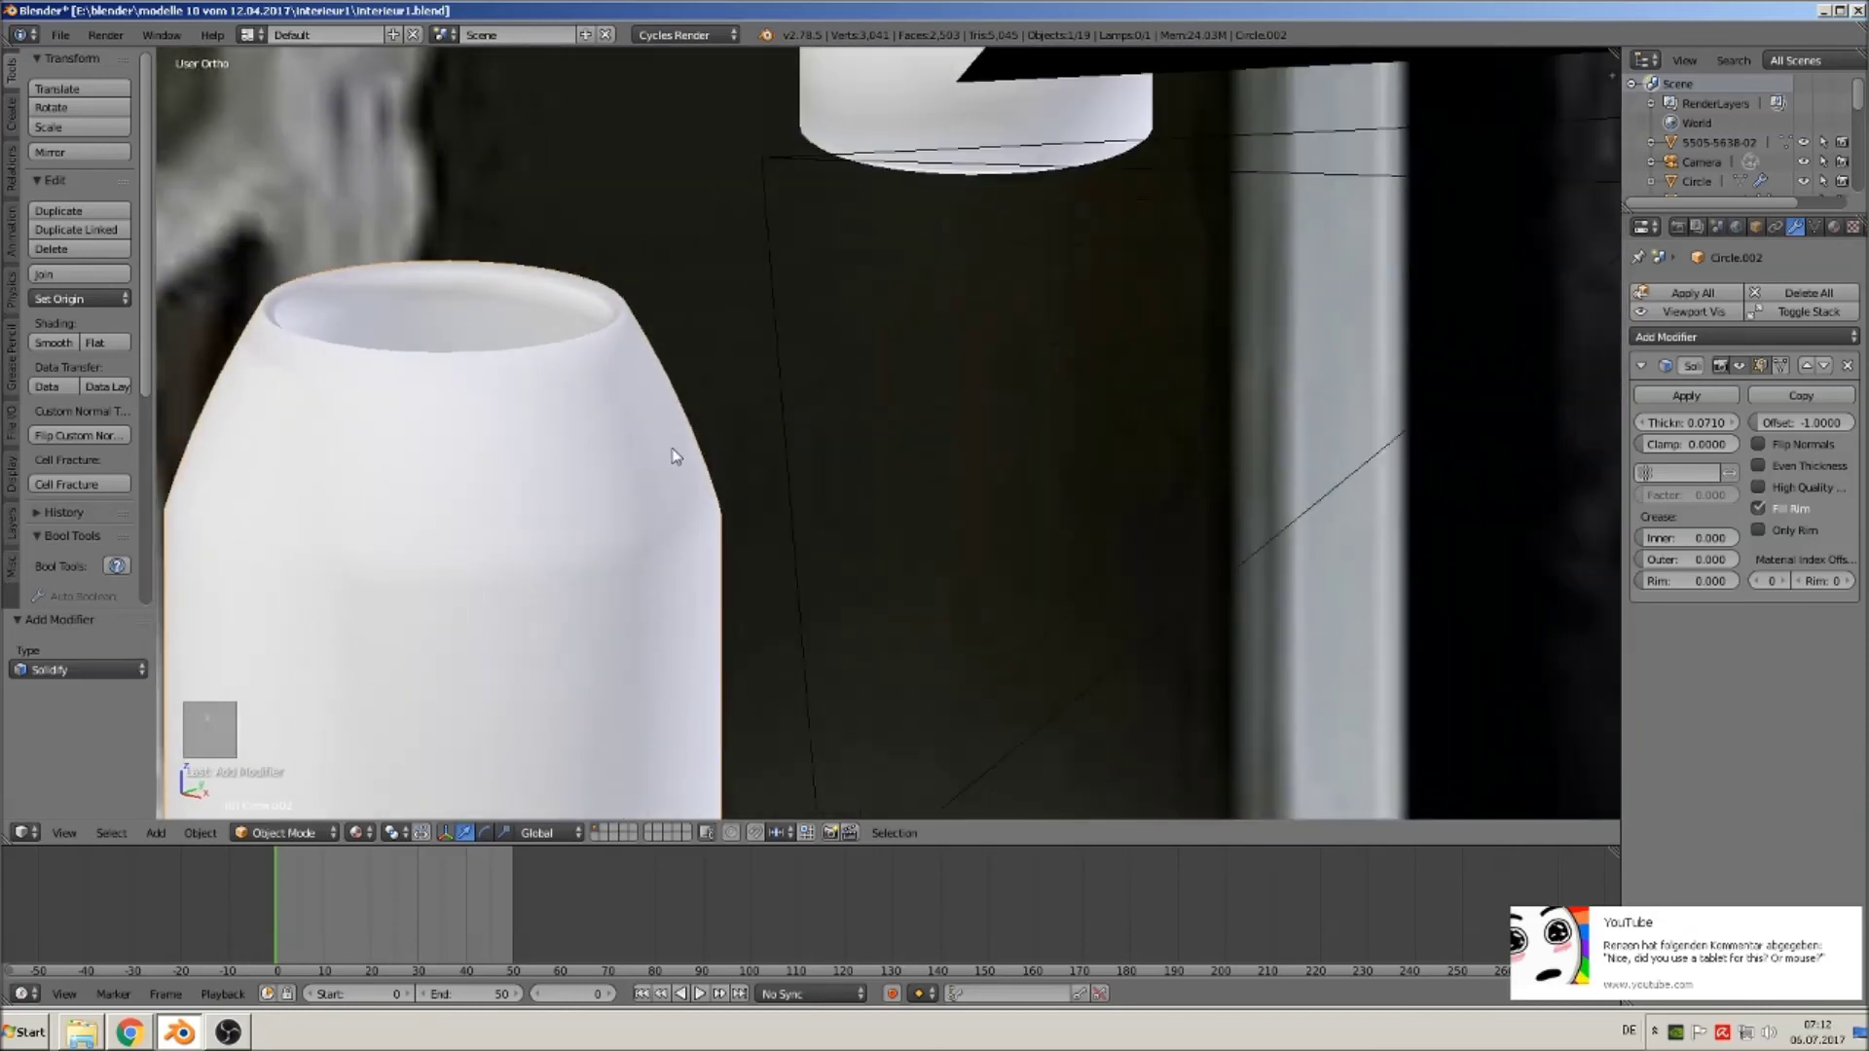
pyautogui.scroll(-4, 688, 440)
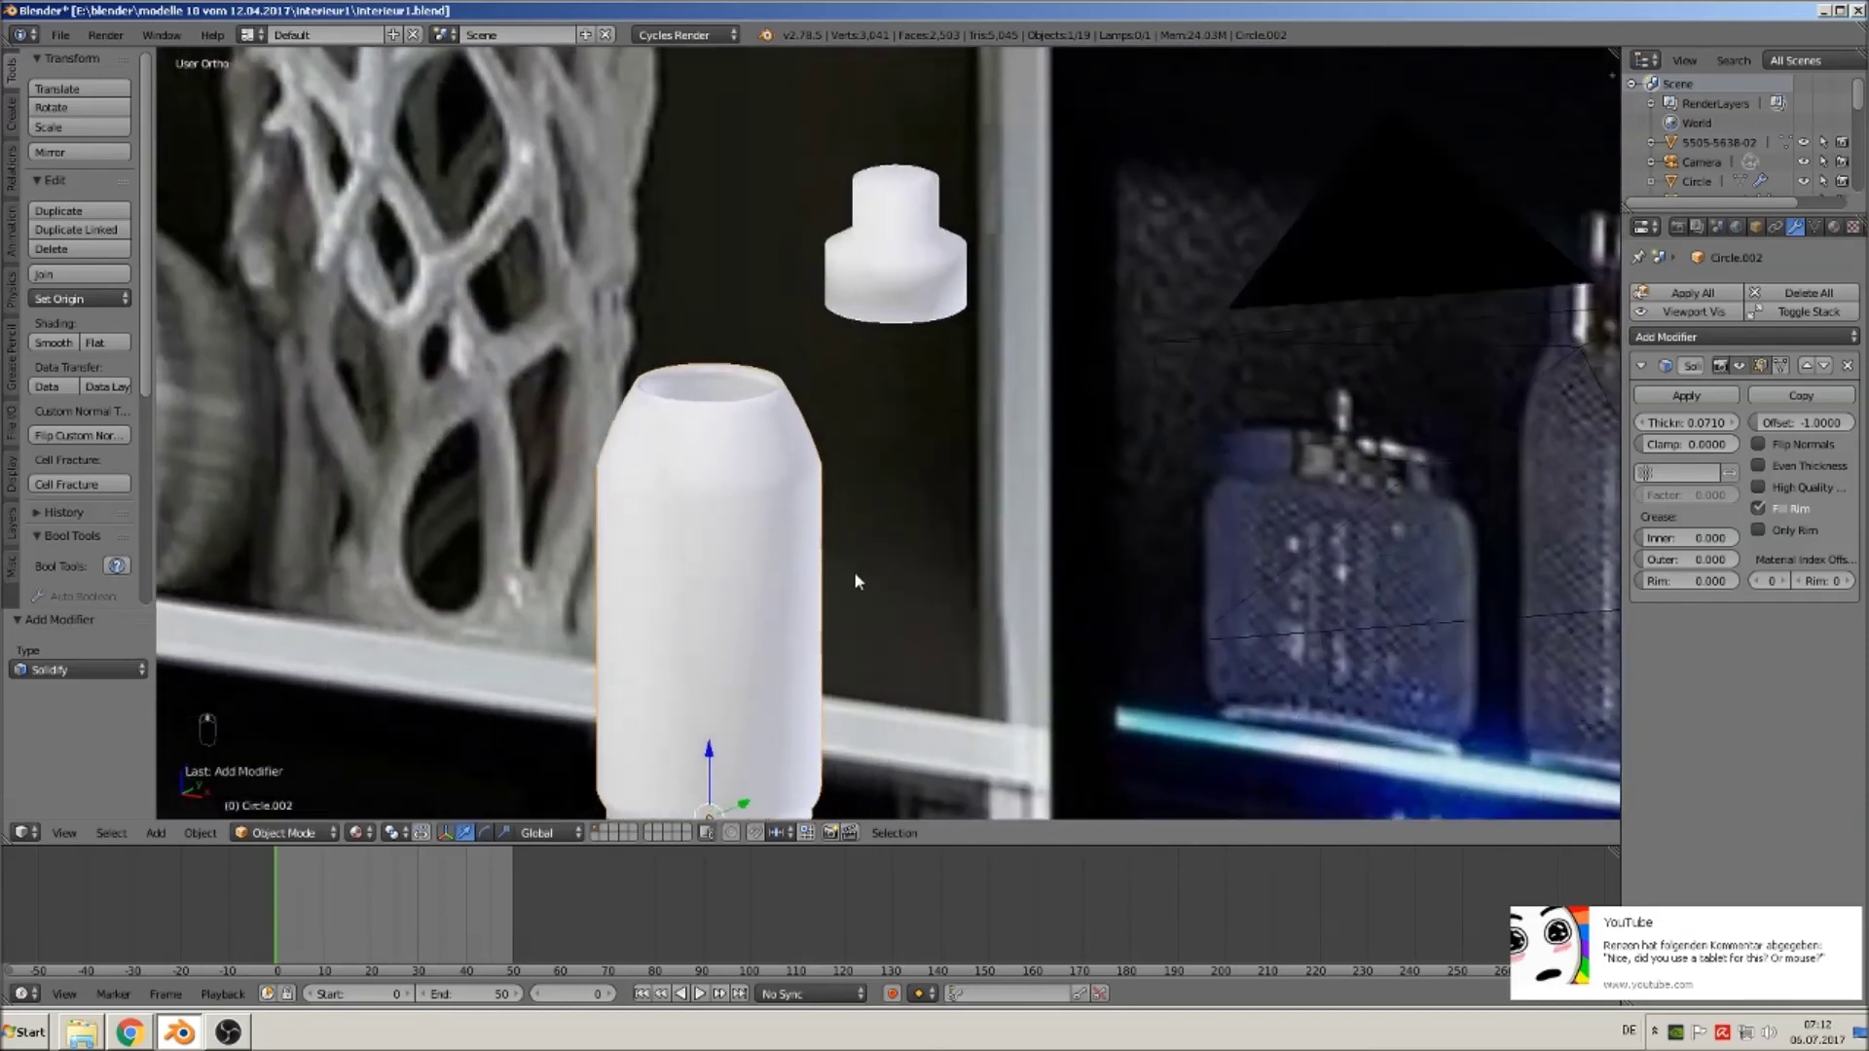
# Apply the Solidify modifier to the bottle body with the front view active.
pyautogui.press('KP_1')
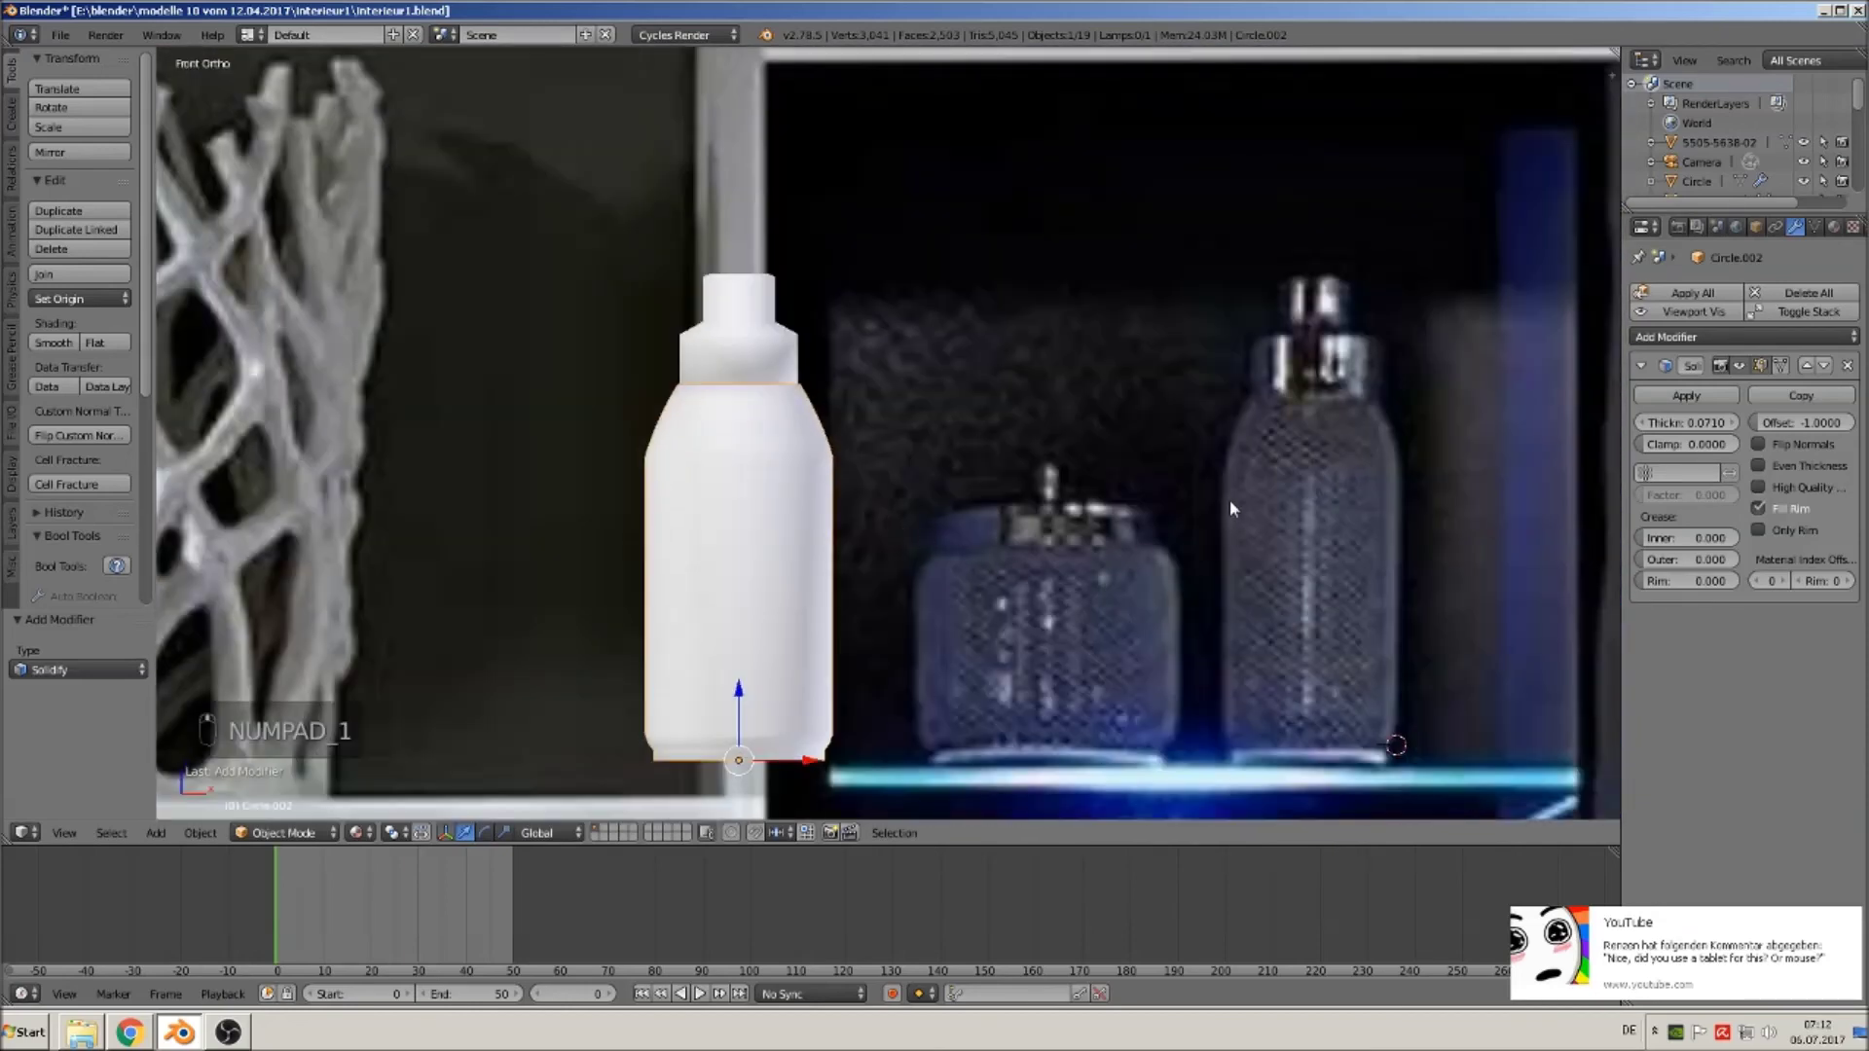
pyautogui.click(1655, 395)
pyautogui.scroll(2, 832, 584)
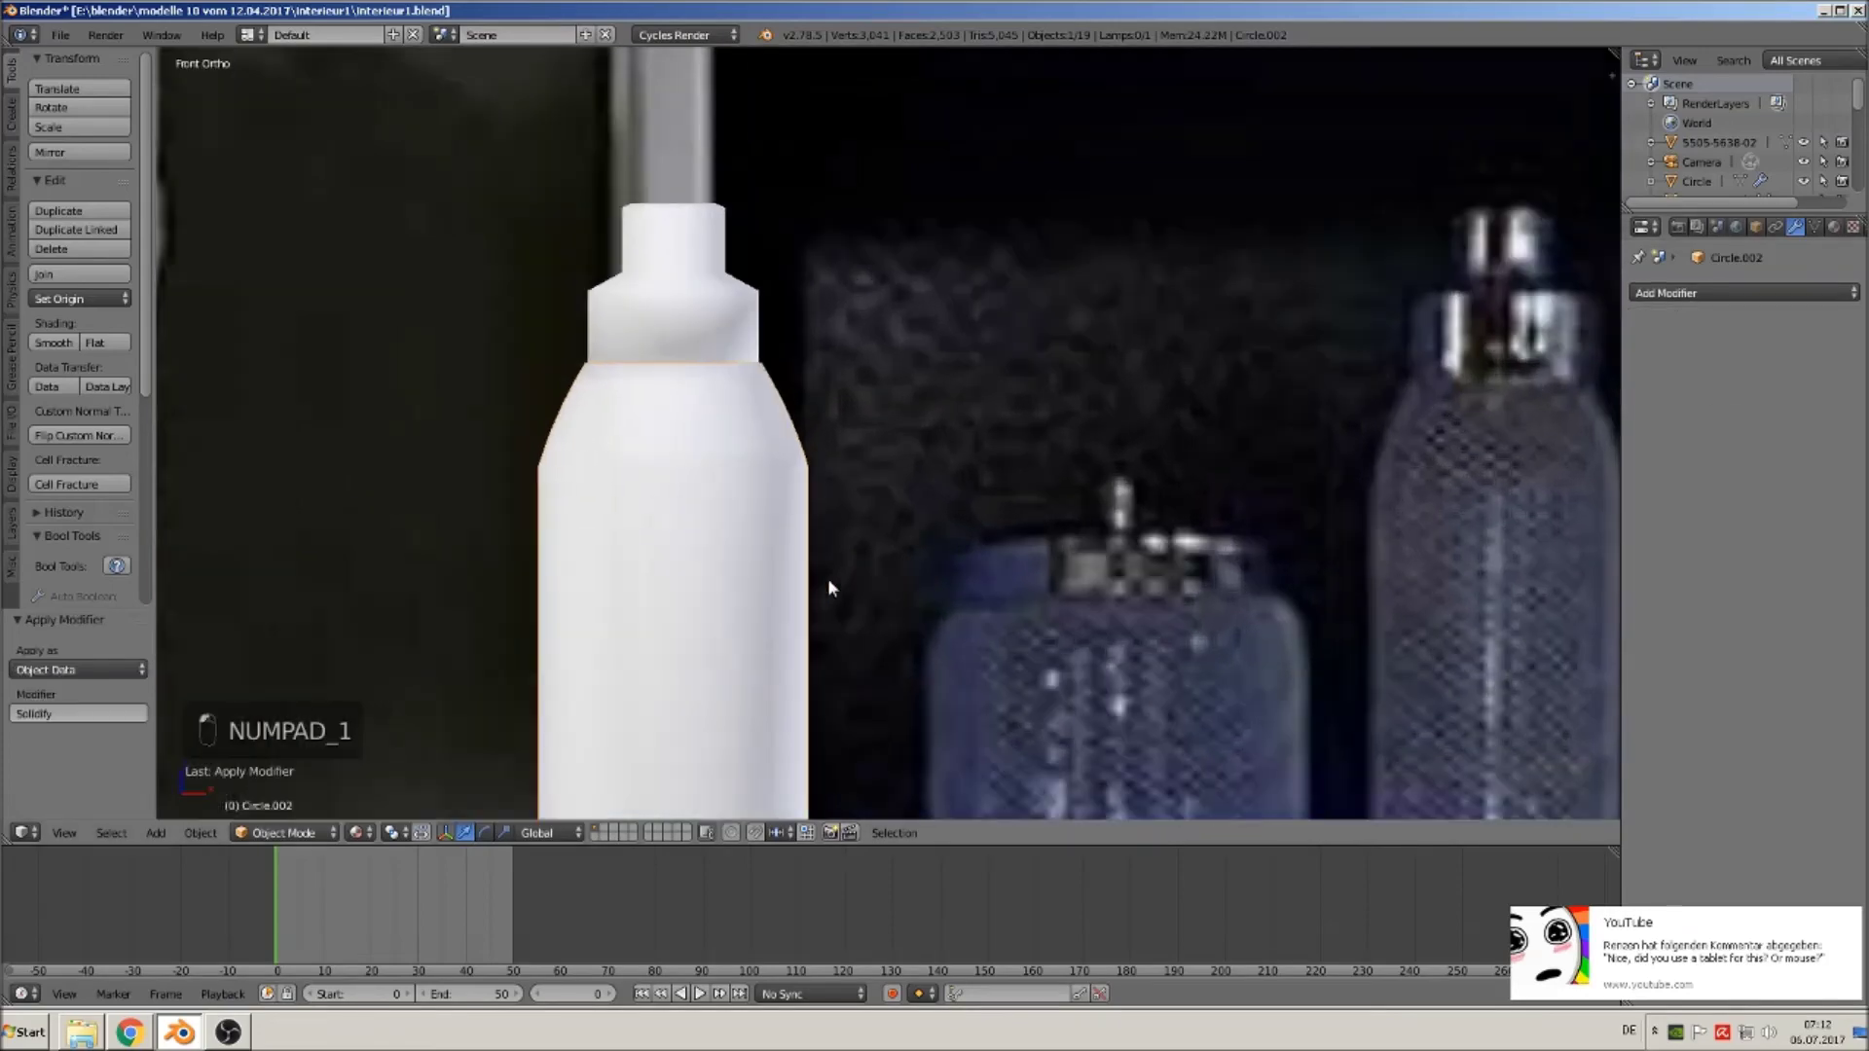
pyautogui.press('Tab')
pyautogui.moveTo(827, 579); pyautogui.dragTo(785, 591, button='middle')
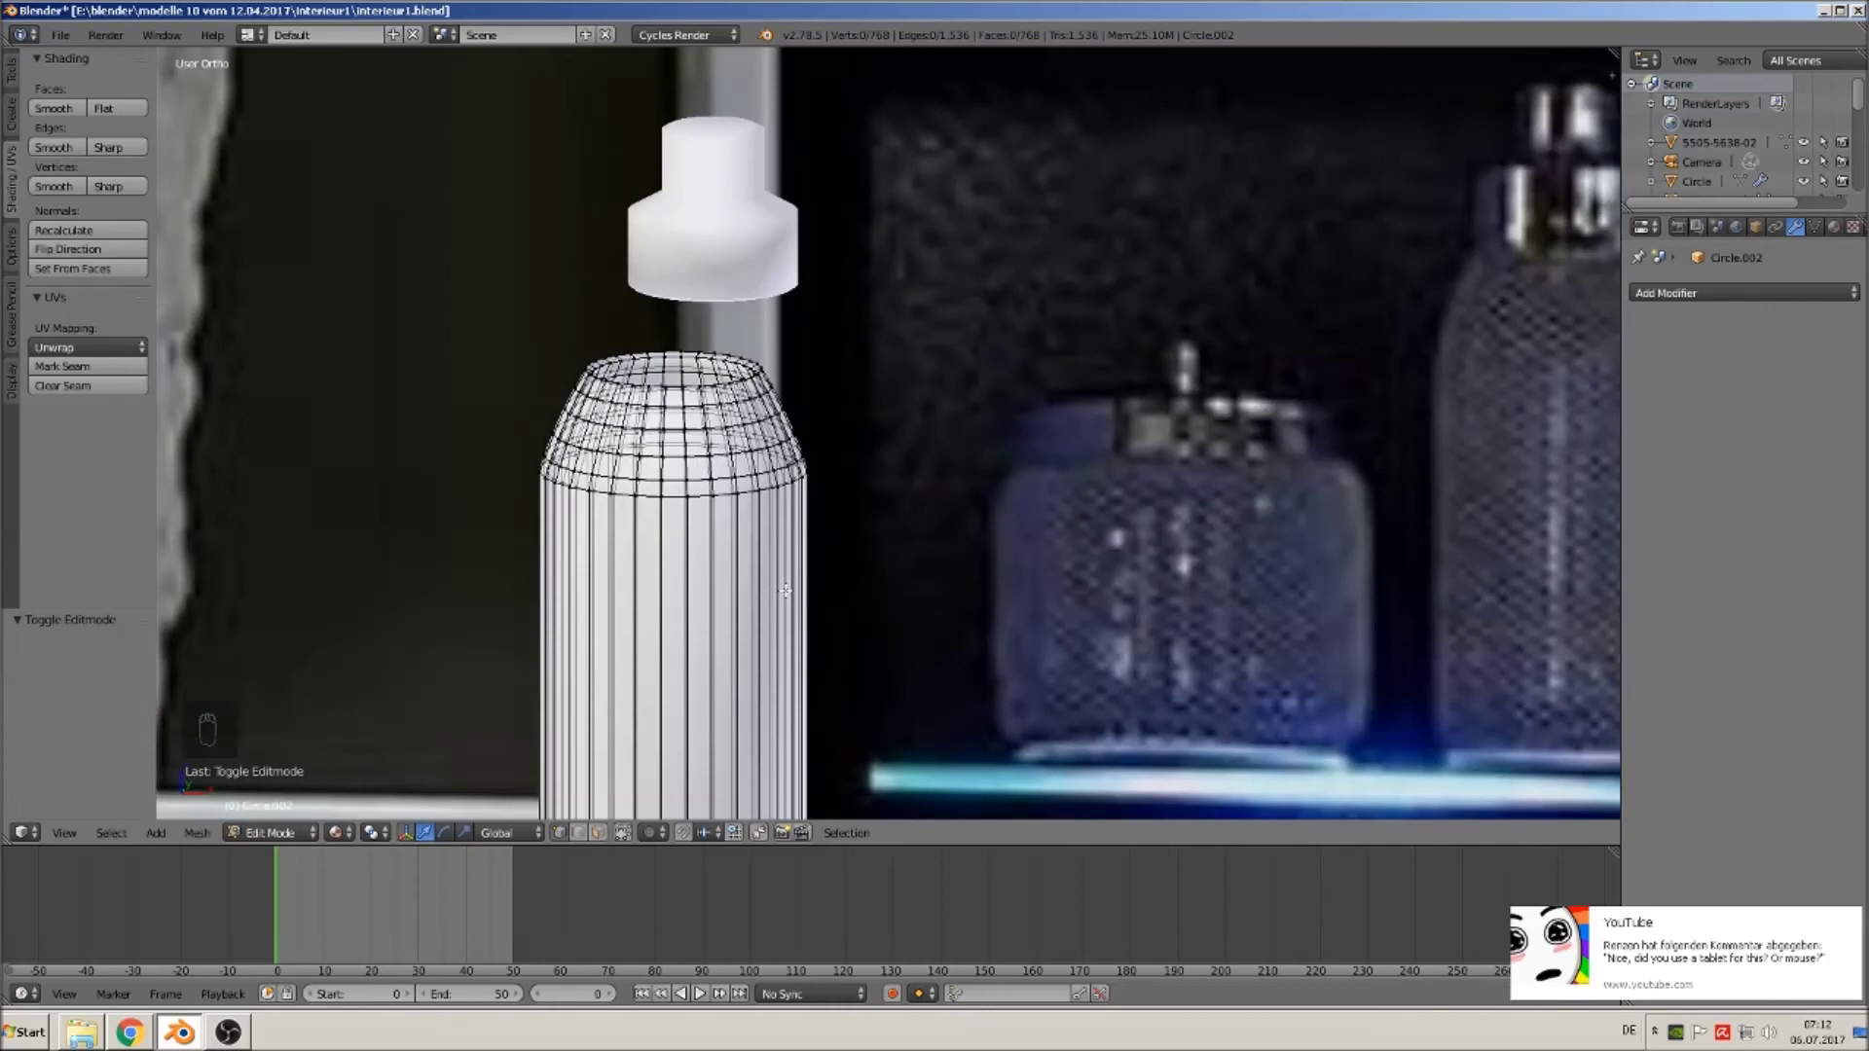
pyautogui.press('KP_1')
pyautogui.press('Tab')
# Add an edge loop to the bottle cap's wide lower band and slide it down to the cap's bottom rim.
pyautogui.rightClick(651, 437)
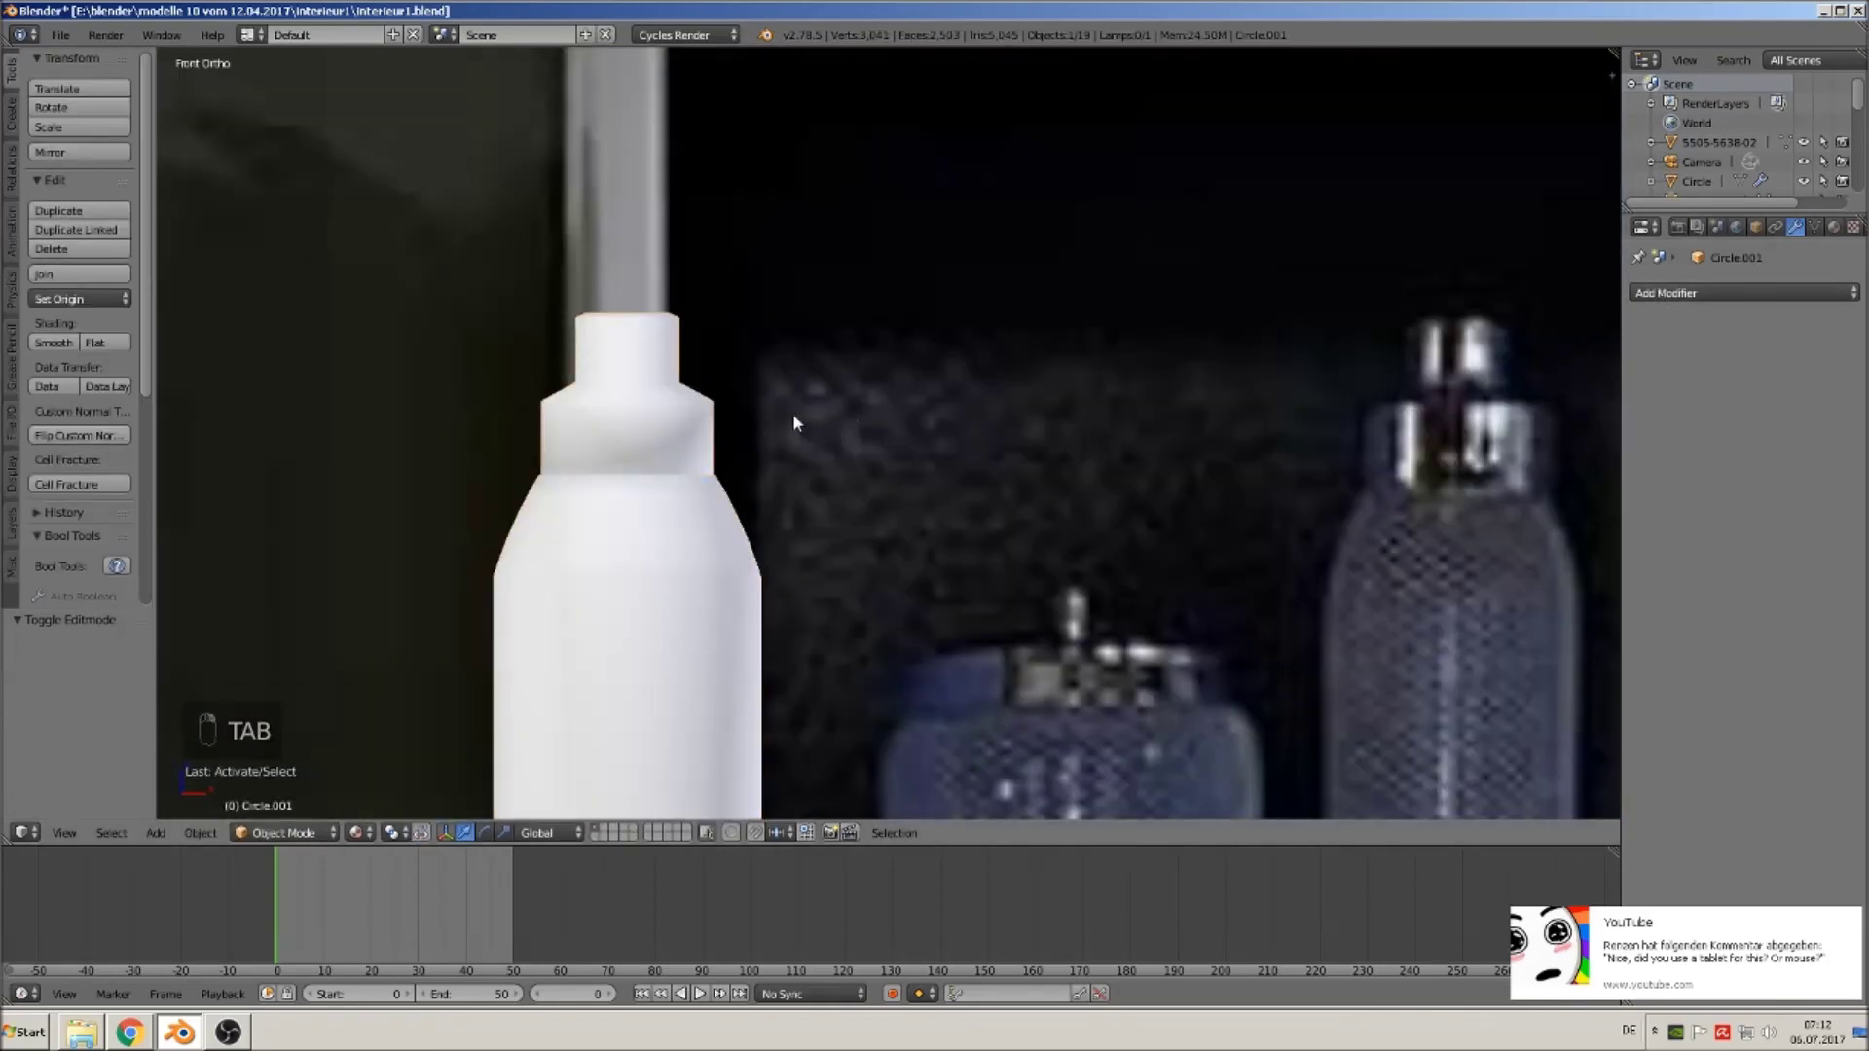
pyautogui.press('Tab')
pyautogui.scroll(3, 818, 411)
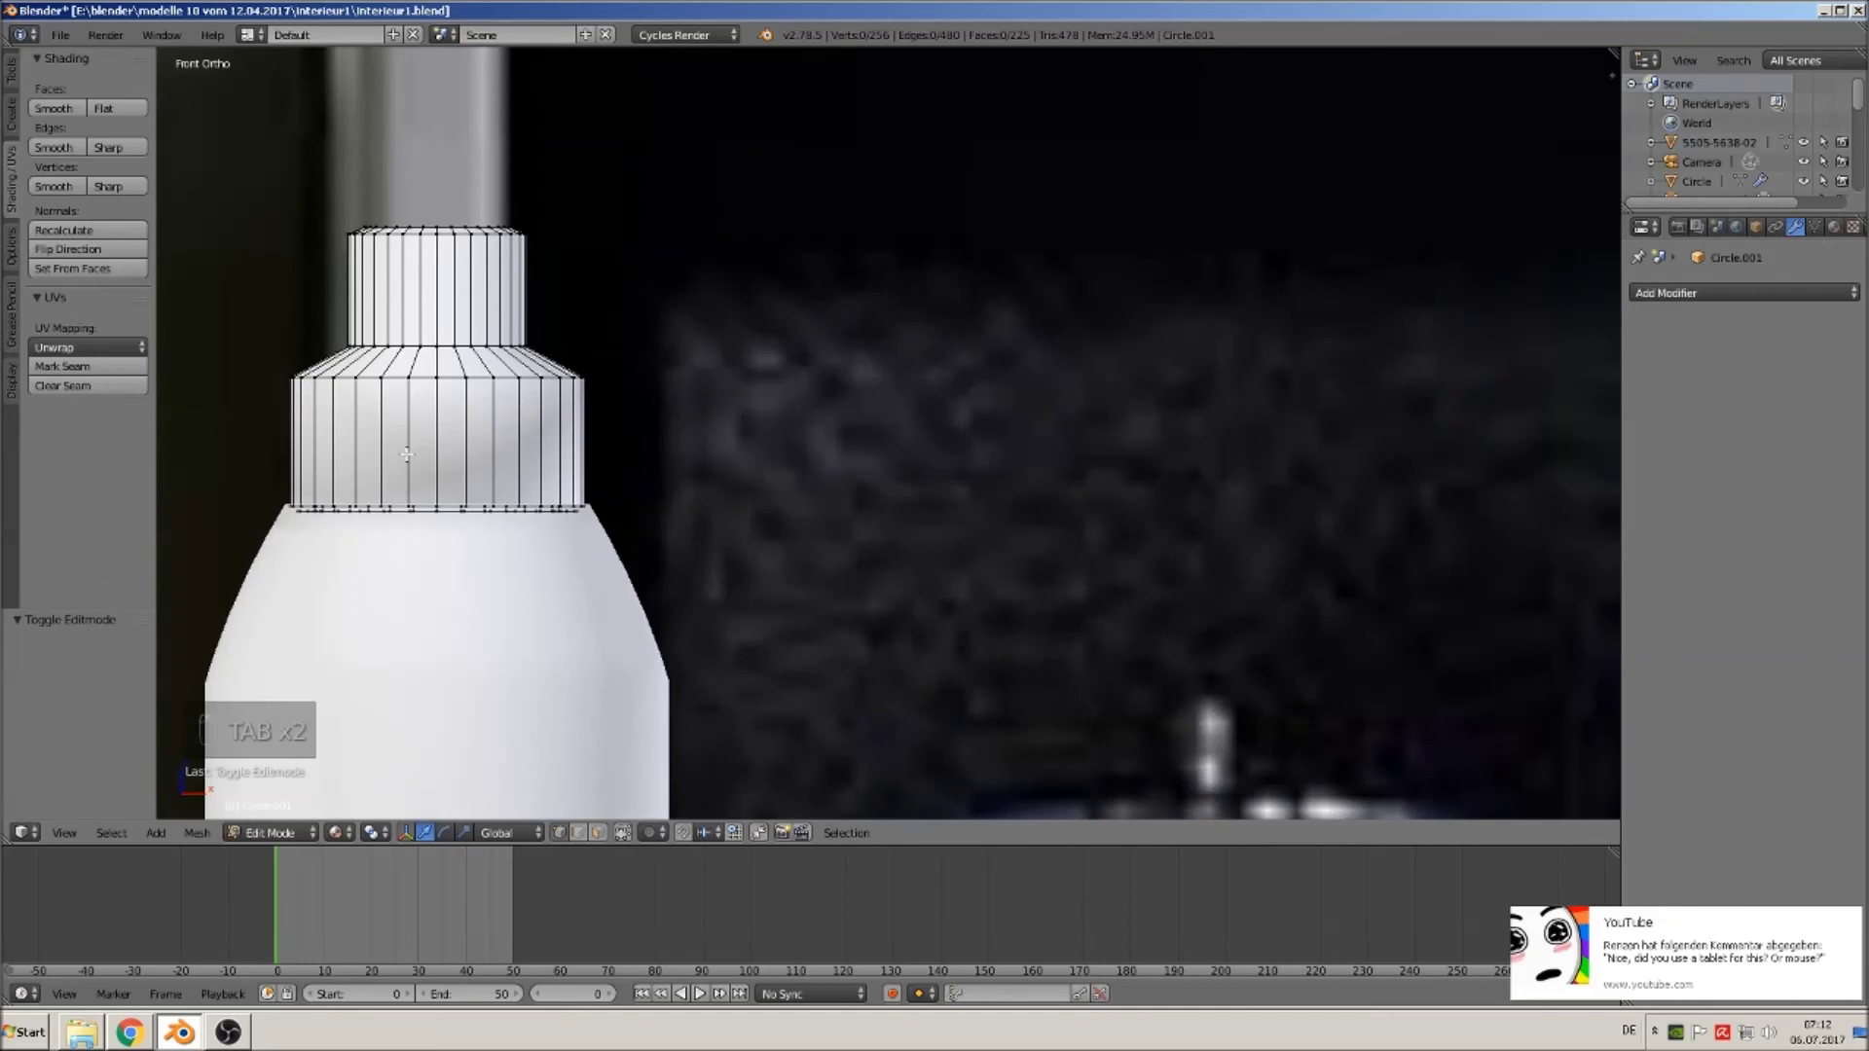
pyautogui.hotkey('ctrl', 'r')
pyautogui.click(375, 452)
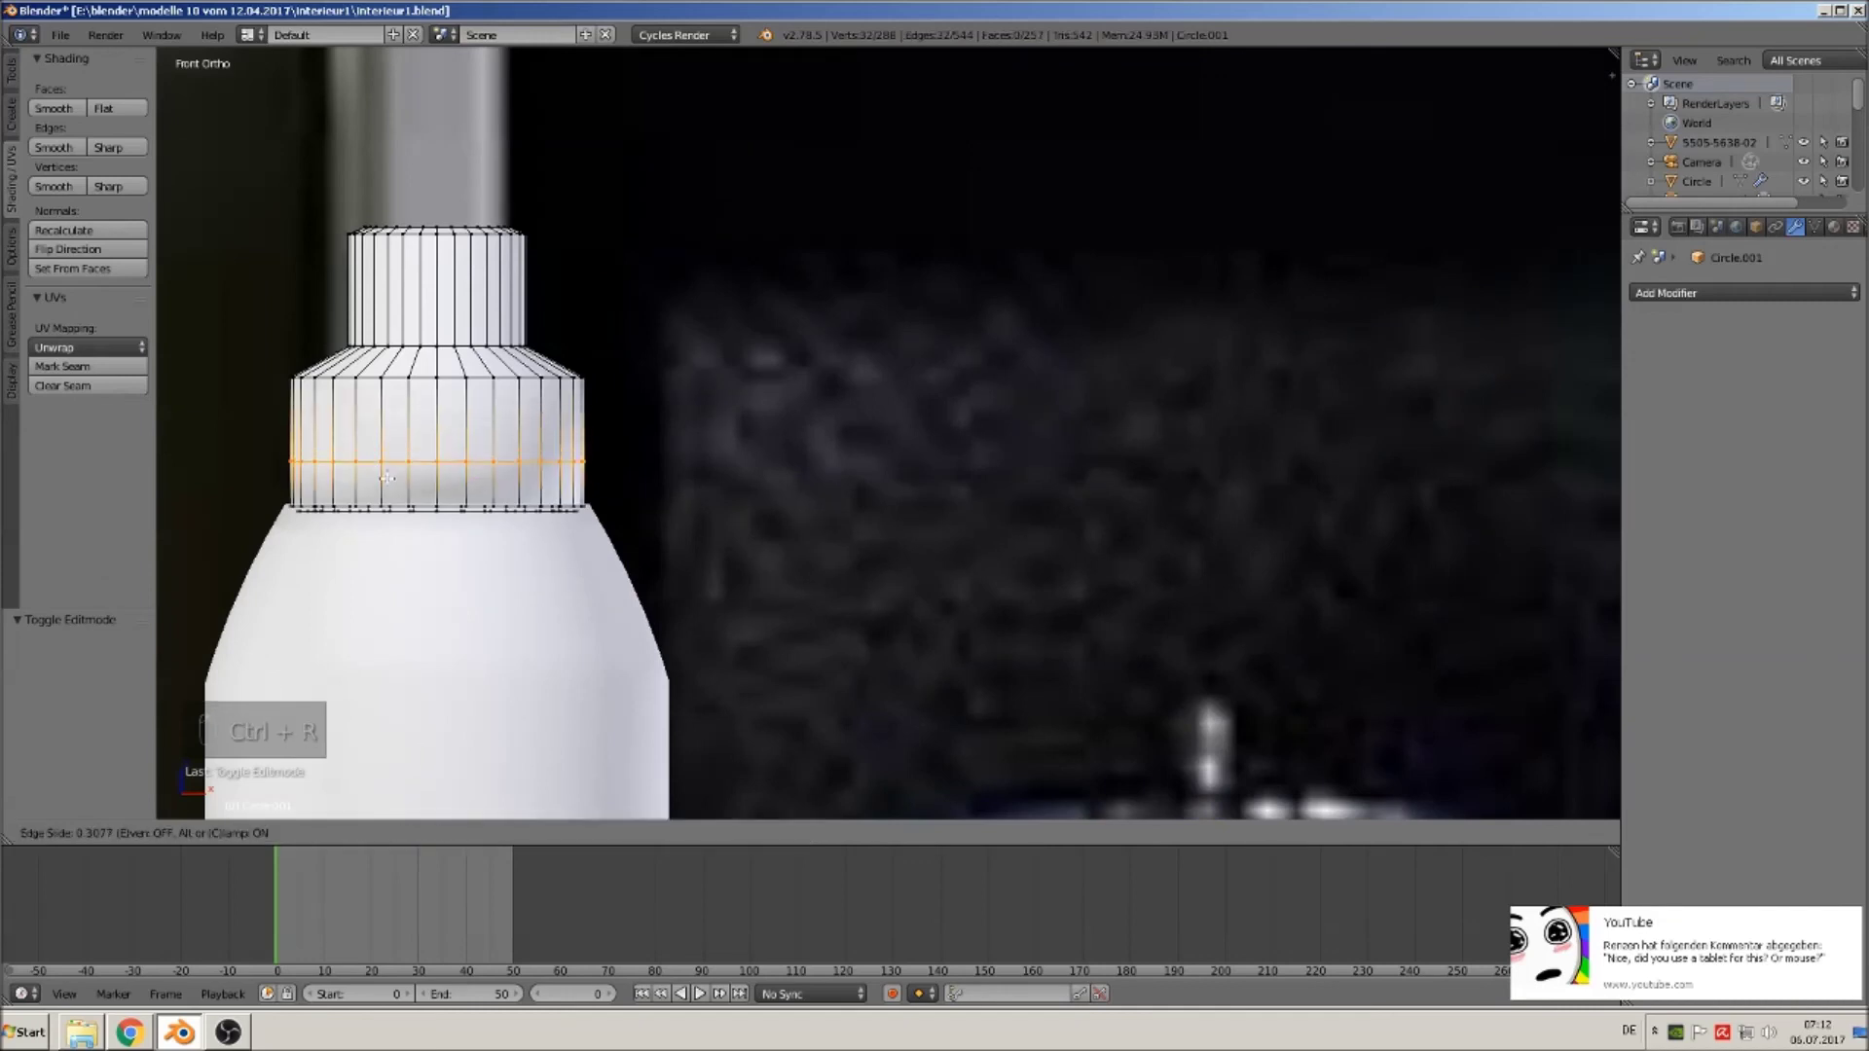
pyautogui.click(390, 513)
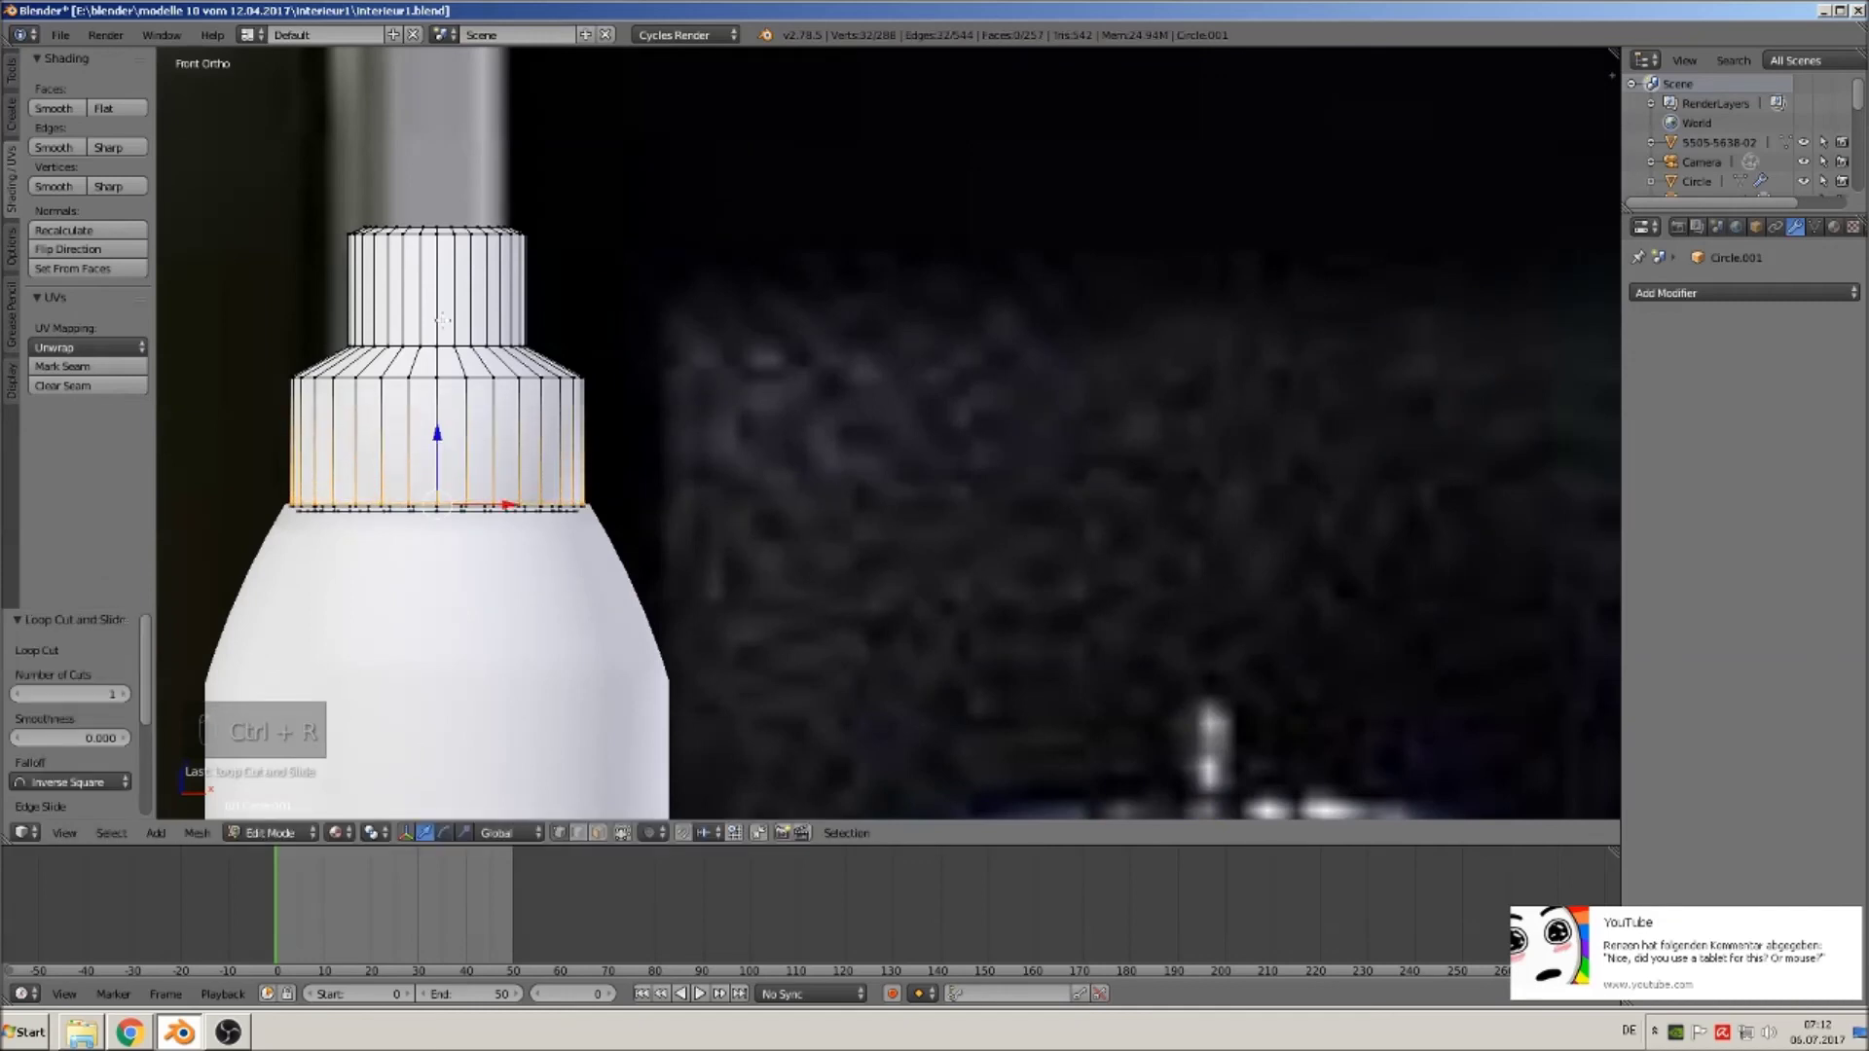
pyautogui.press('Tab')
# Move the cap about 0.336 along X so it sits over the neck of the bottle body.
pyautogui.moveTo(656, 488); pyautogui.dragTo(769, 512, button='middle')
pyautogui.scroll(-3, 658, 493)
pyautogui.scroll(-3, 1382, 403)
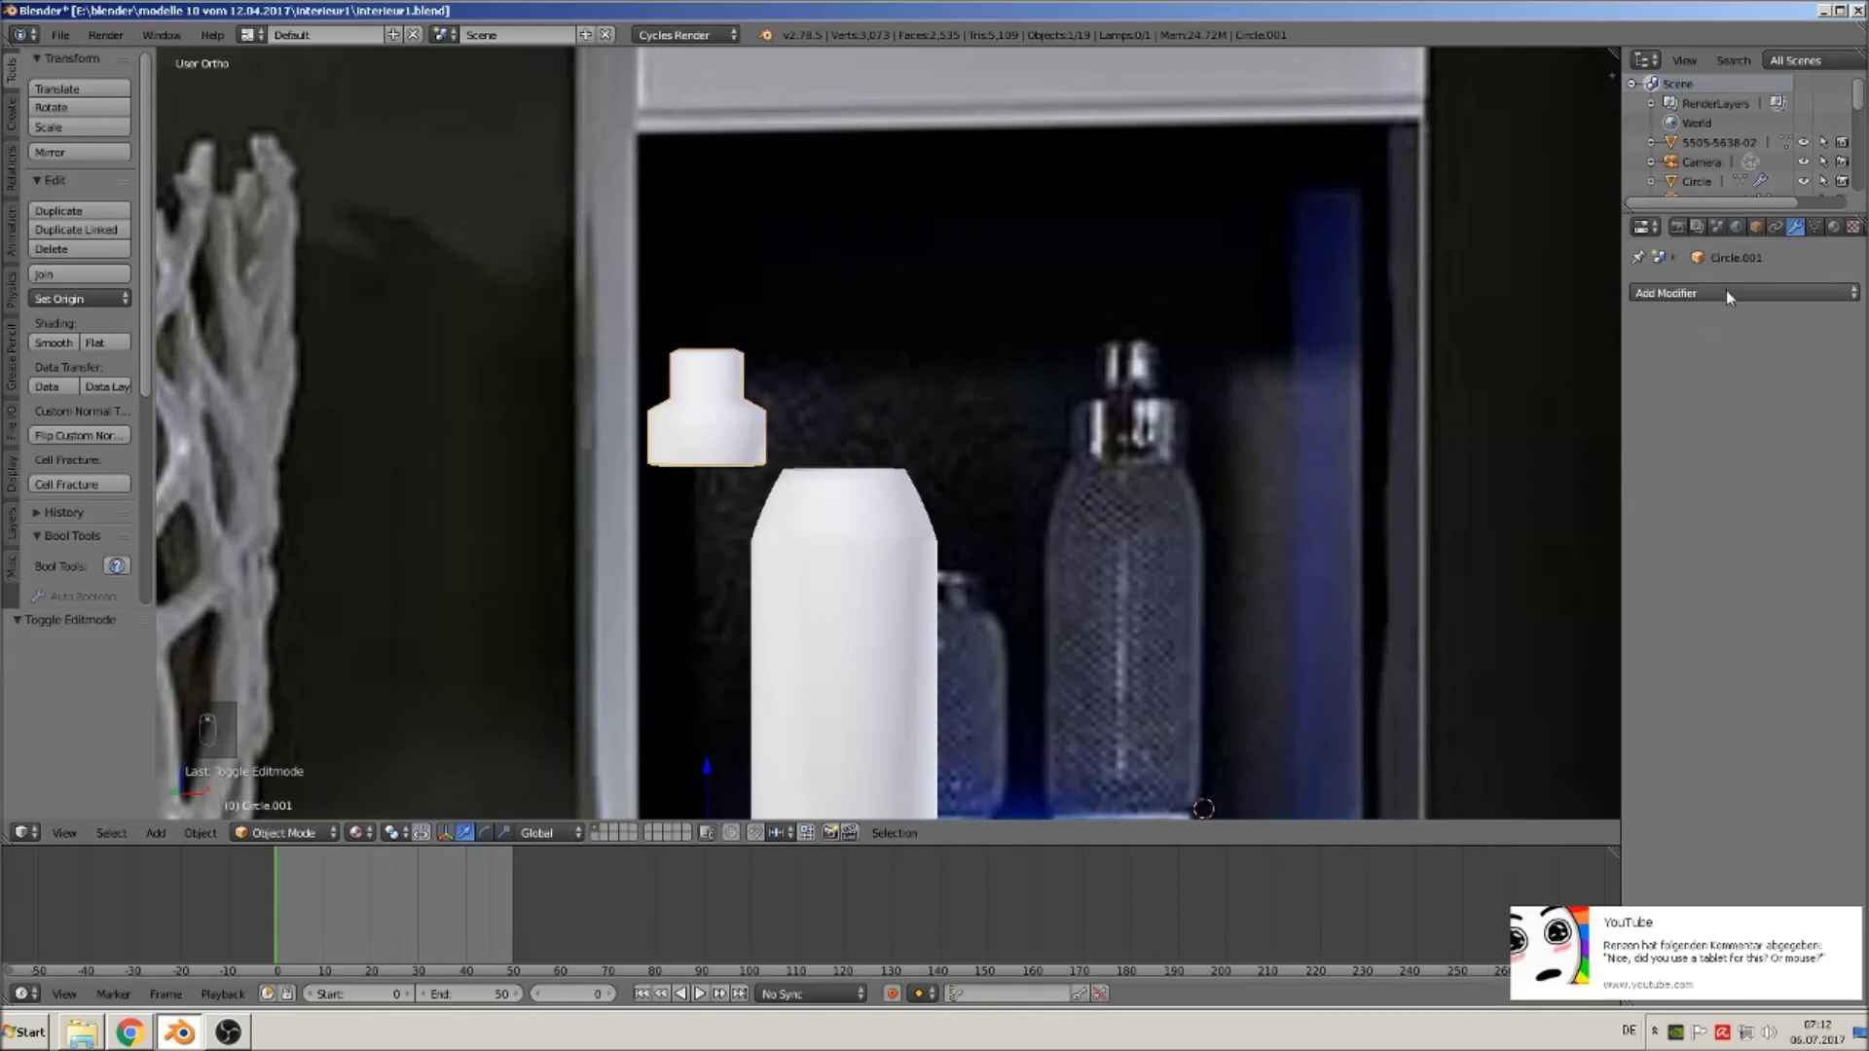
pyautogui.press('KP_1')
pyautogui.scroll(-5, 1610, 195)
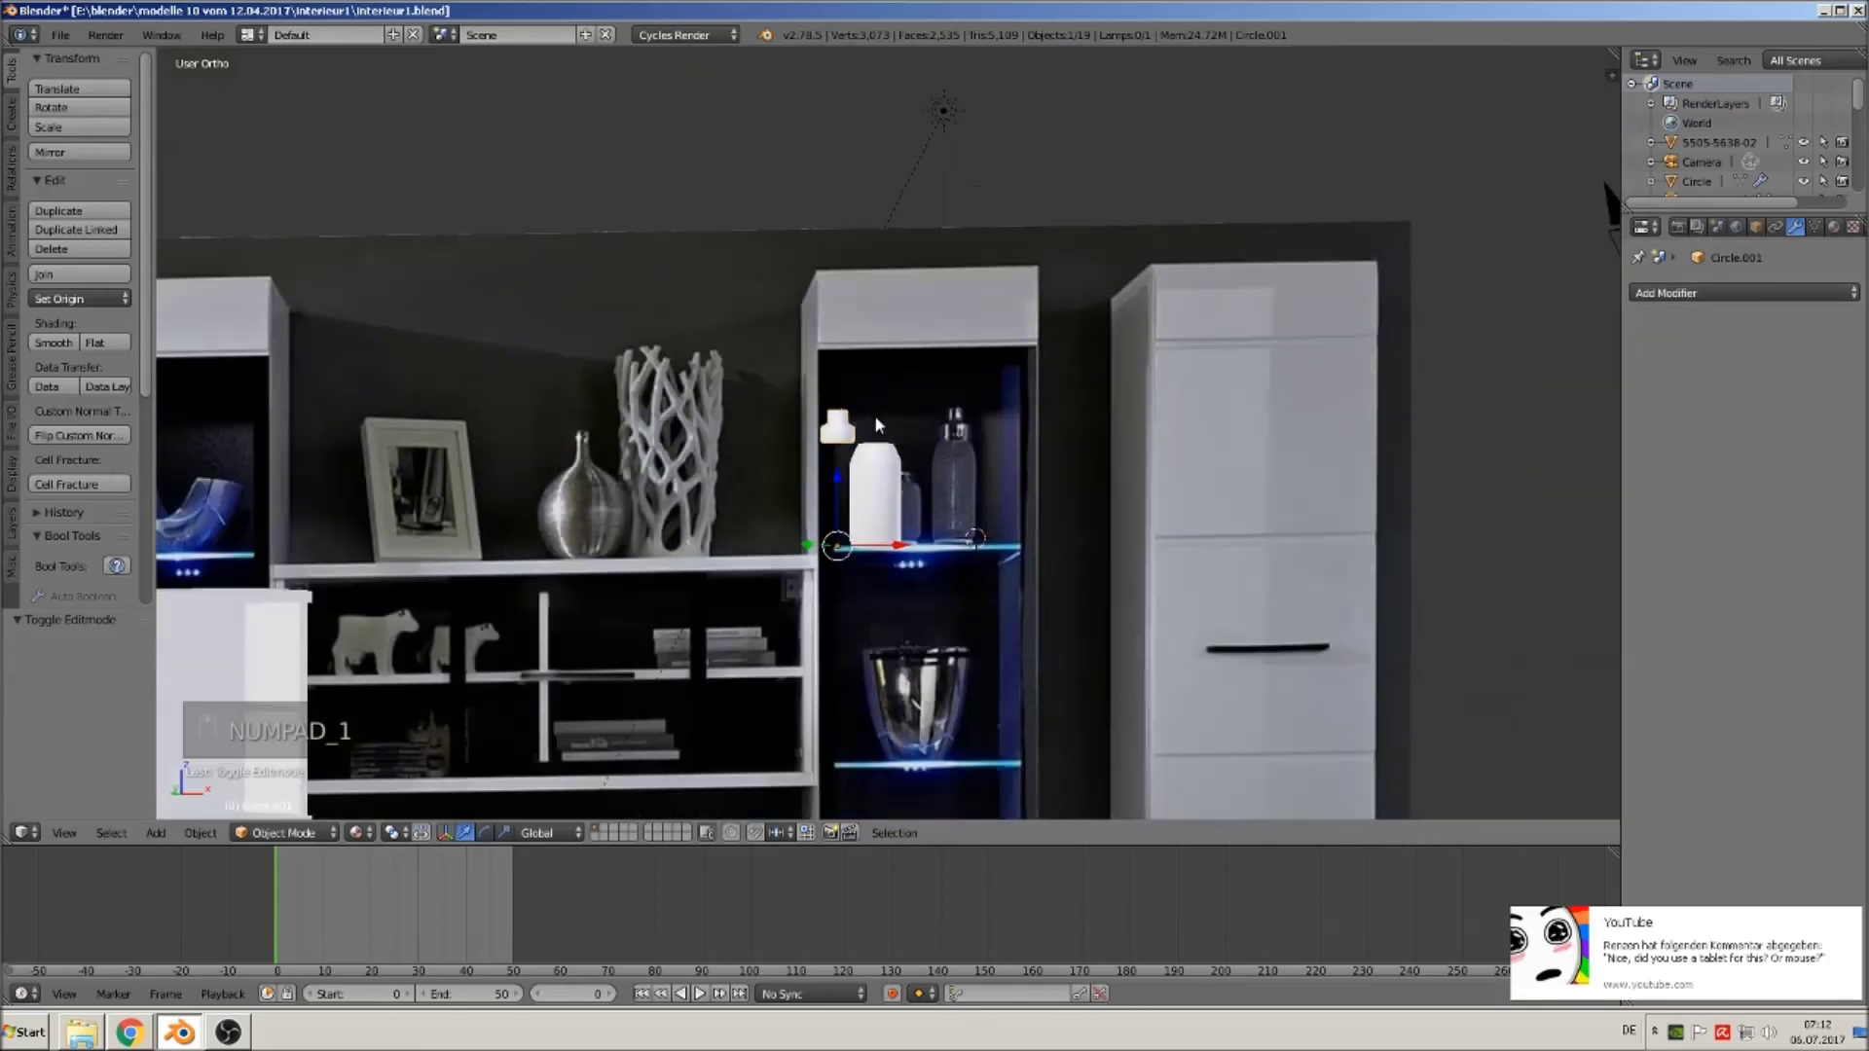
pyautogui.moveTo(891, 546); pyautogui.dragTo(942, 547)
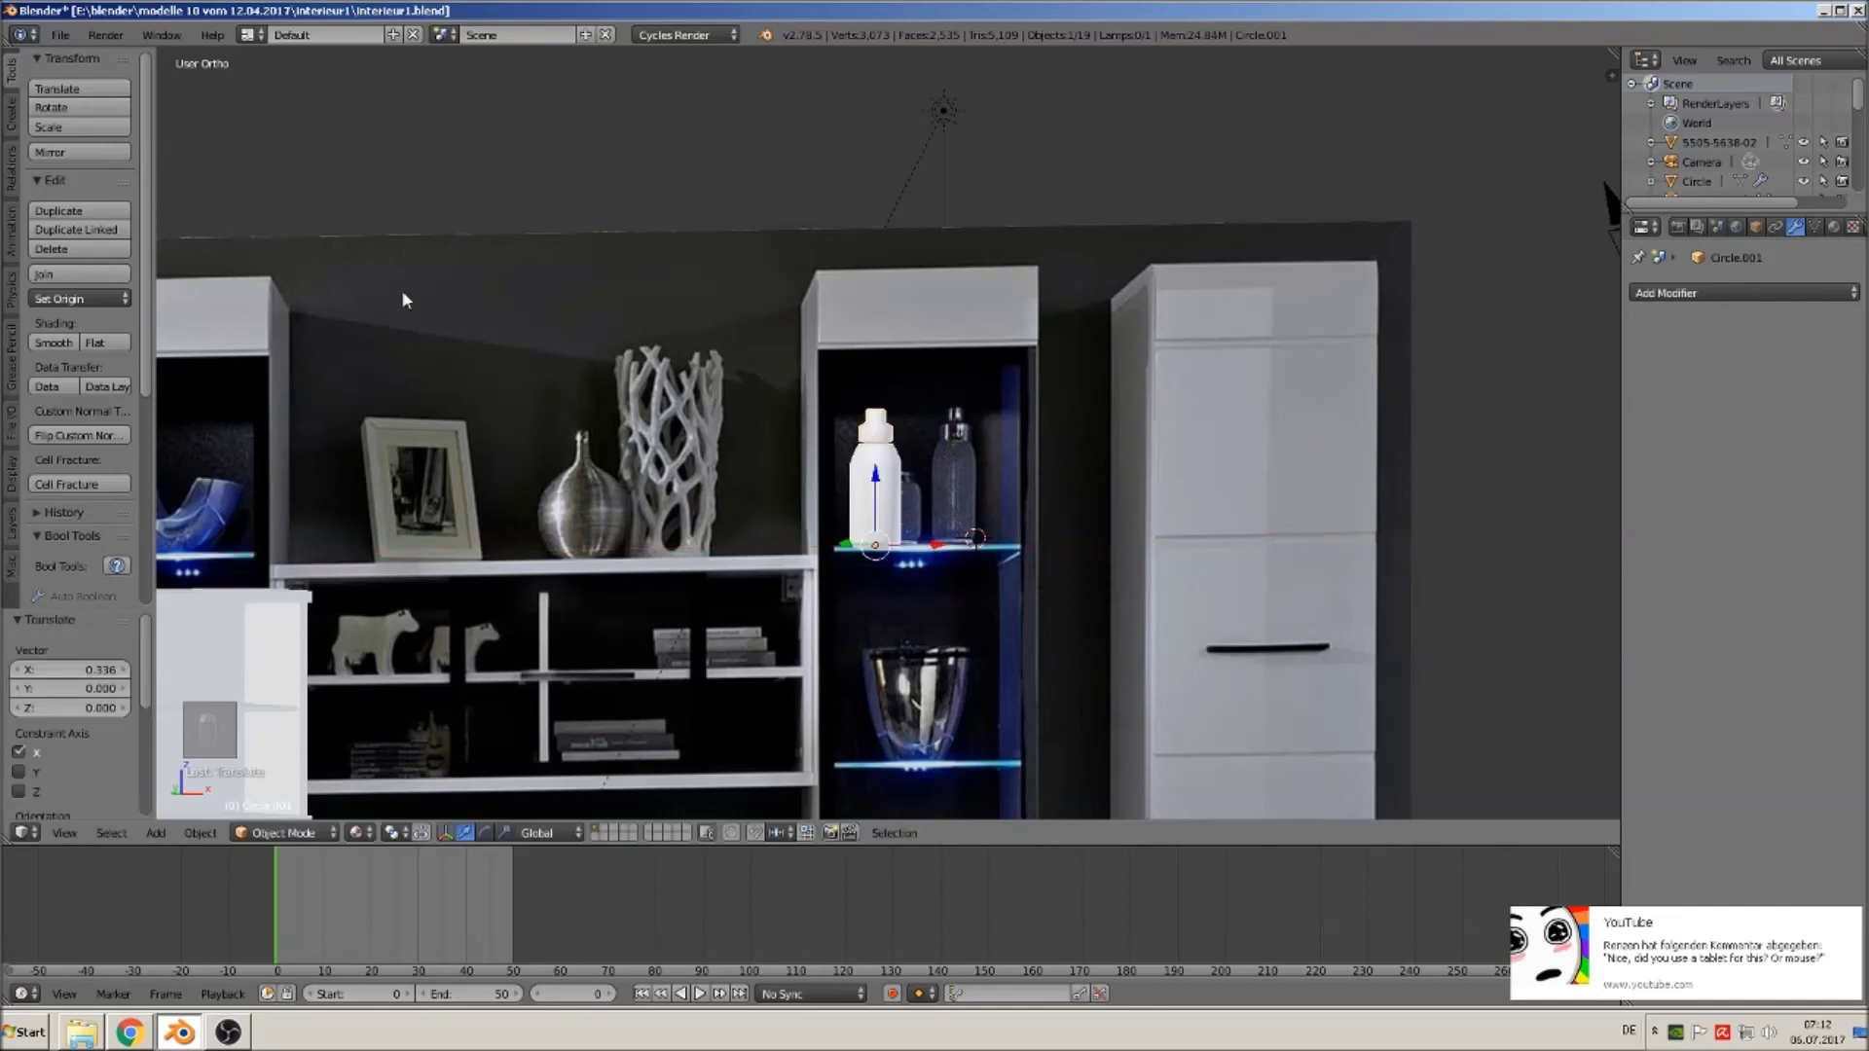
# Set the origin to geometry for the cap and for the bottle body.
pyautogui.click(68, 299)
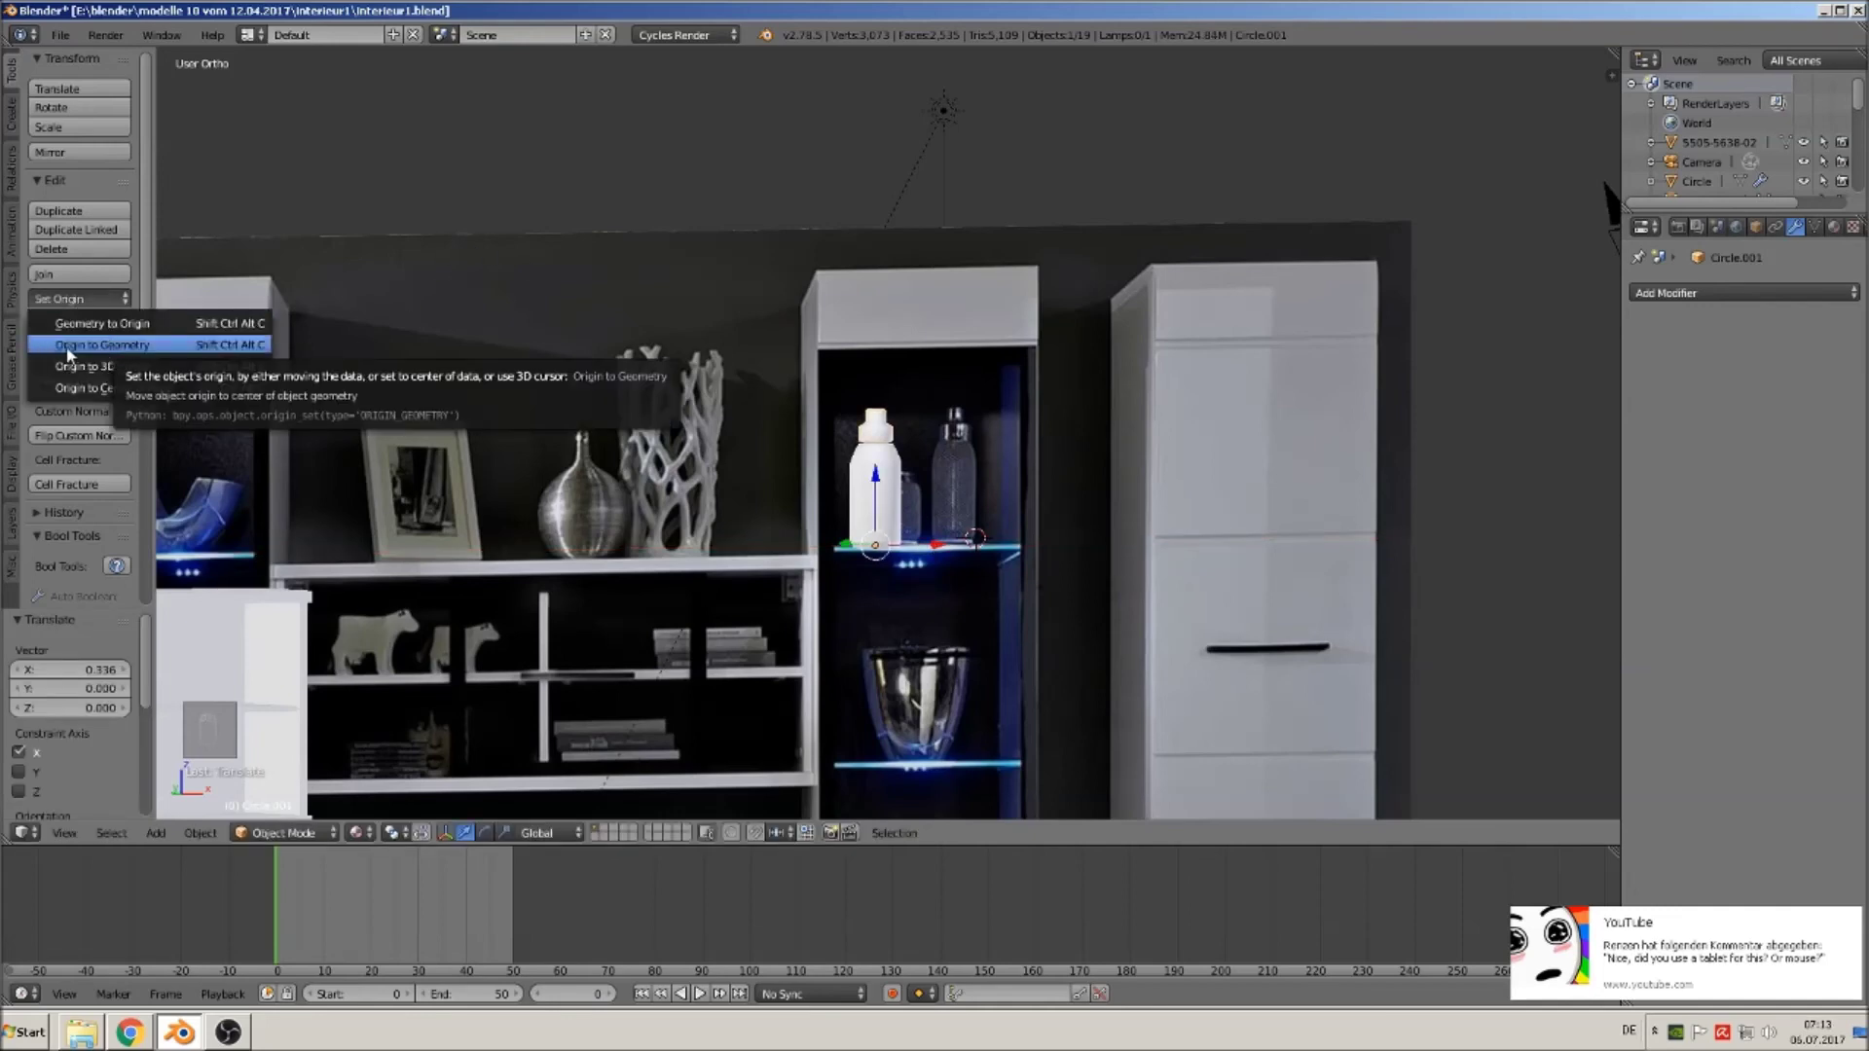
pyautogui.click(109, 347)
pyautogui.rightClick(895, 511)
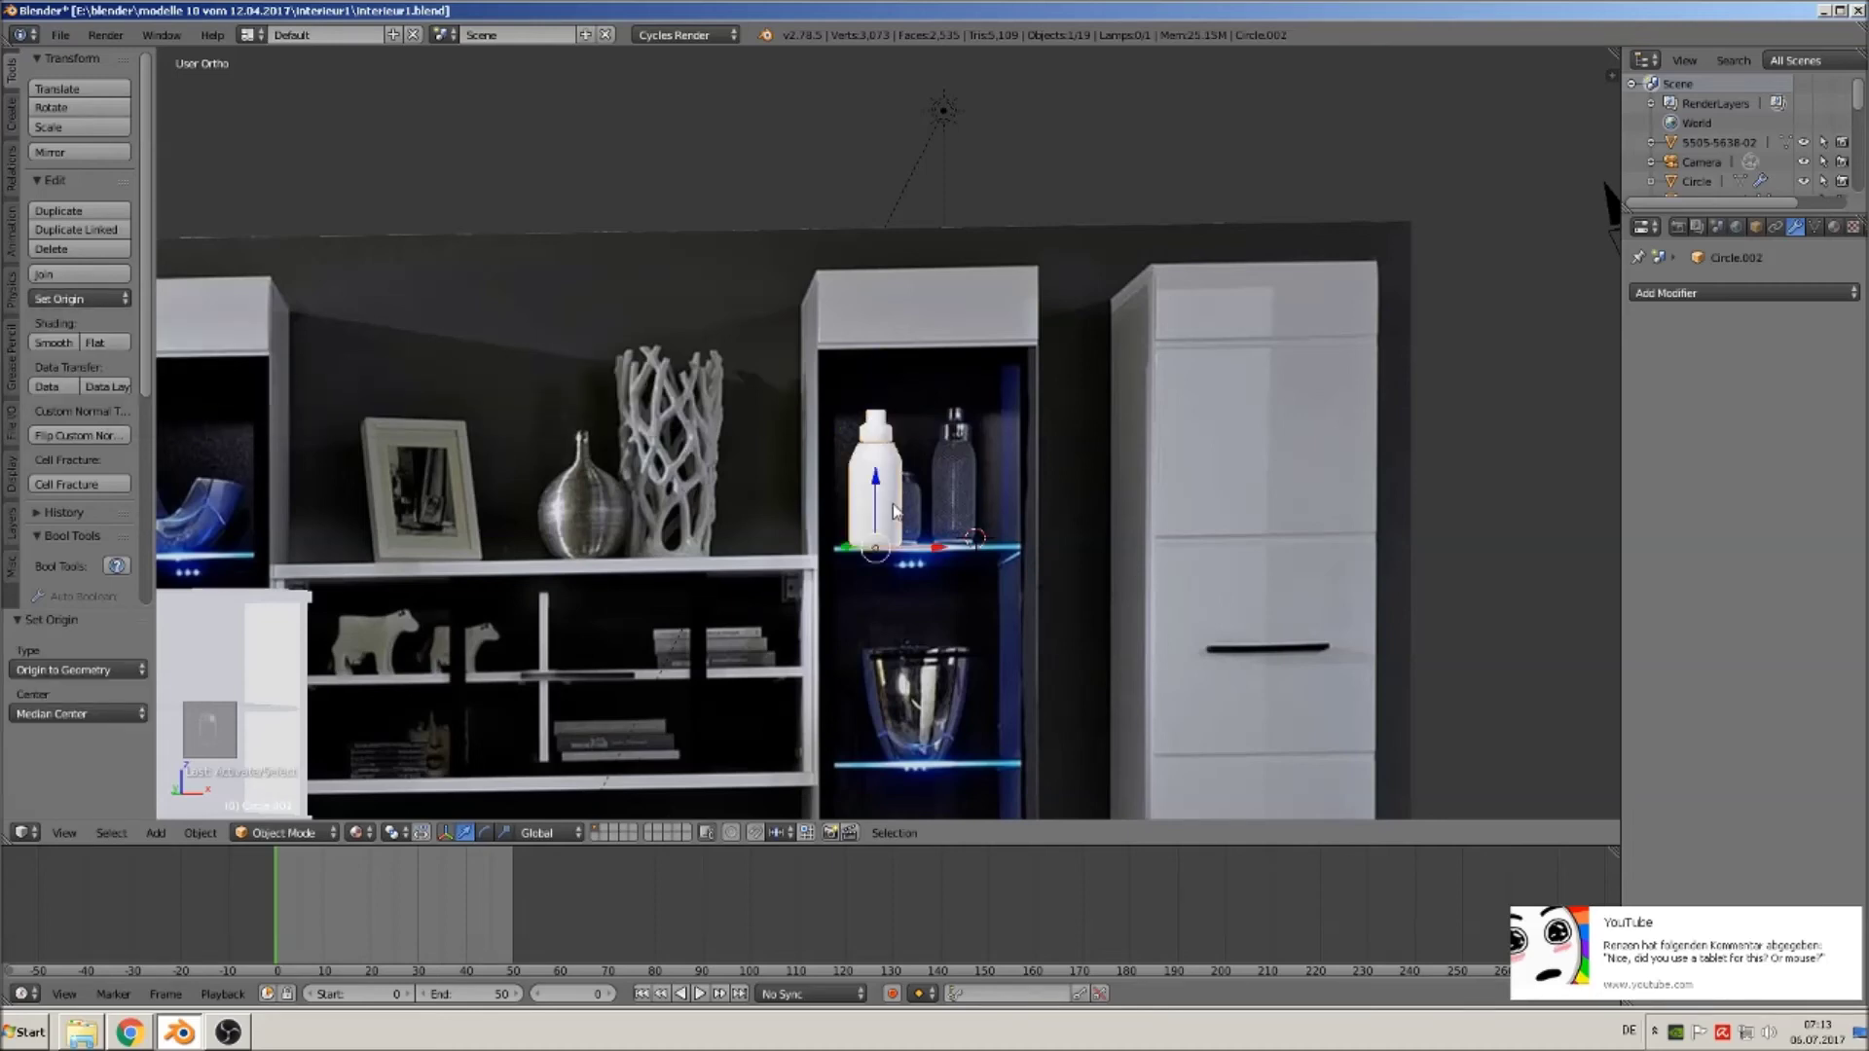
pyautogui.click(71, 300)
pyautogui.click(116, 347)
# Move the cap and body together about -9.147 along X beside the other modelled decorations and save the file.
pyautogui.scroll(-2, 881, 433)
pyautogui.keyDown('shift'); pyautogui.rightClick(903, 448); pyautogui.keyUp('shift')
pyautogui.moveTo(920, 459); pyautogui.dragTo(215, 425)
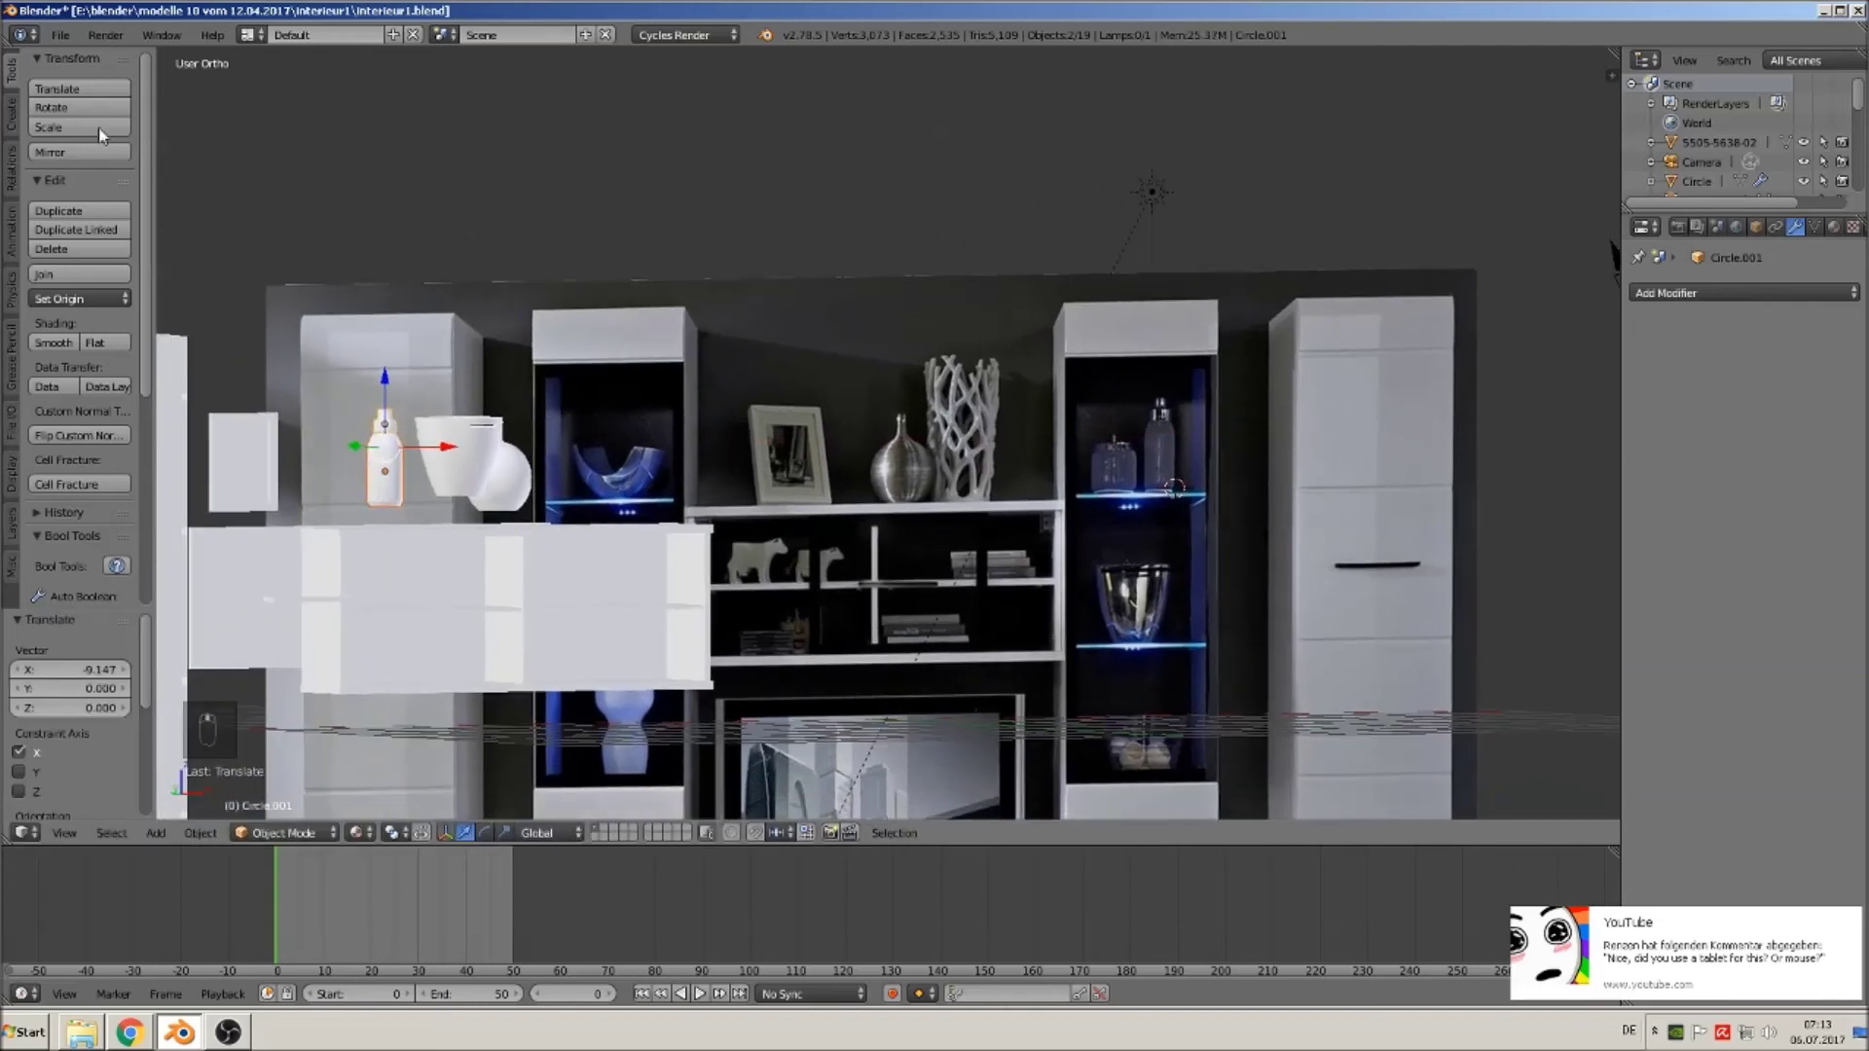
pyautogui.click(61, 36)
pyautogui.click(97, 181)
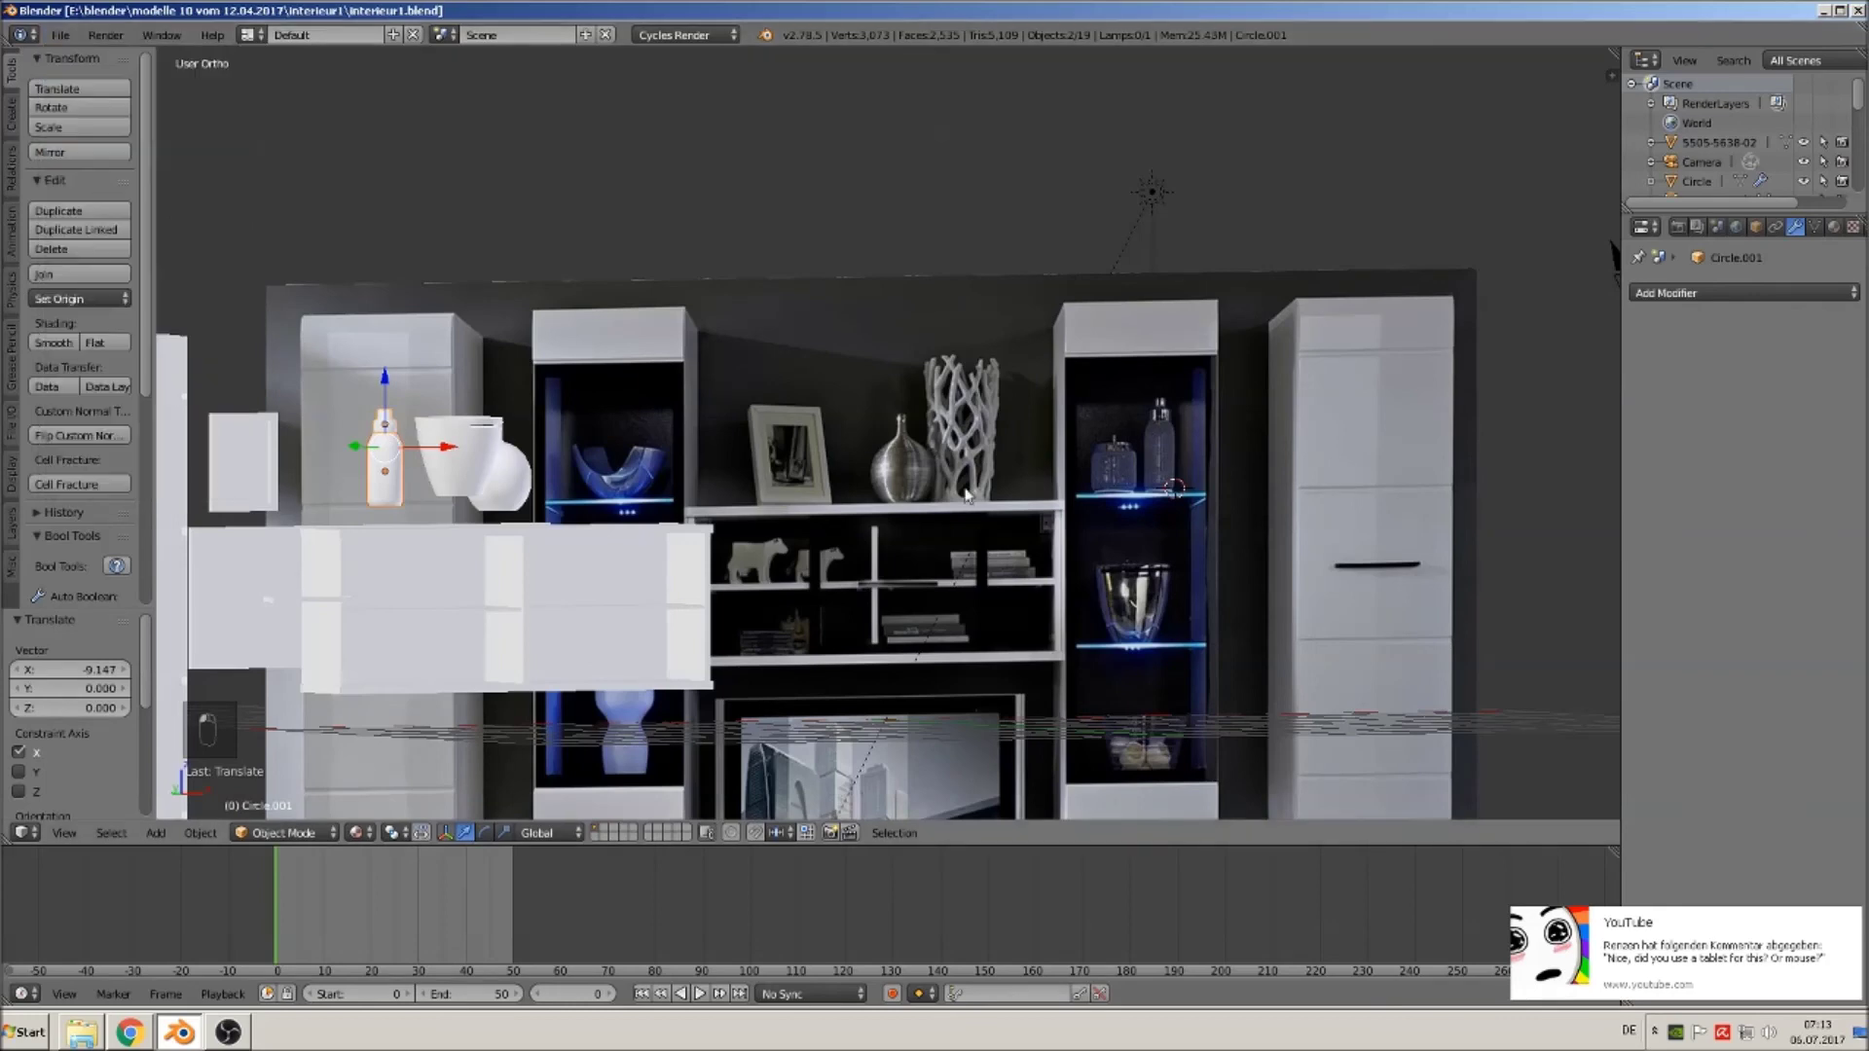
# Place the 3D cursor at the base of the short jar in the reference photo and add a mesh circle there.
pyautogui.scroll(6, 856, 455)
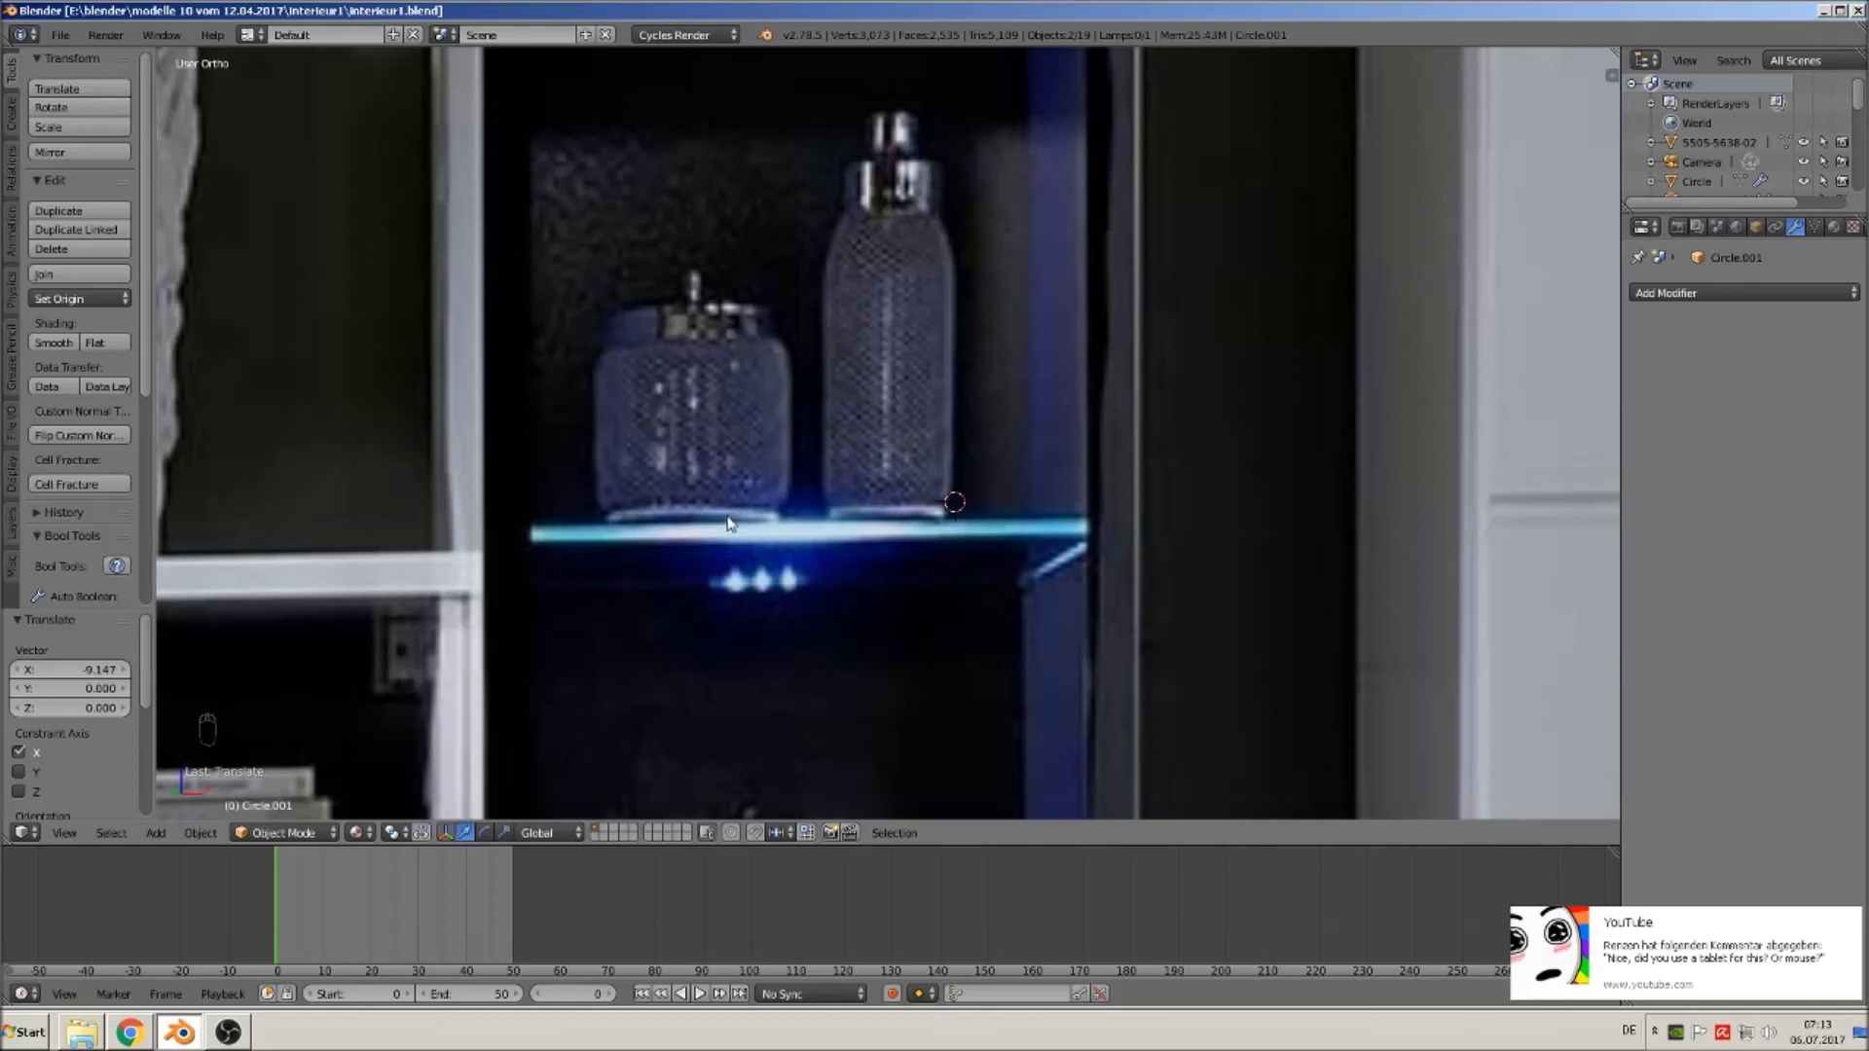
pyautogui.scroll(2, 723, 524)
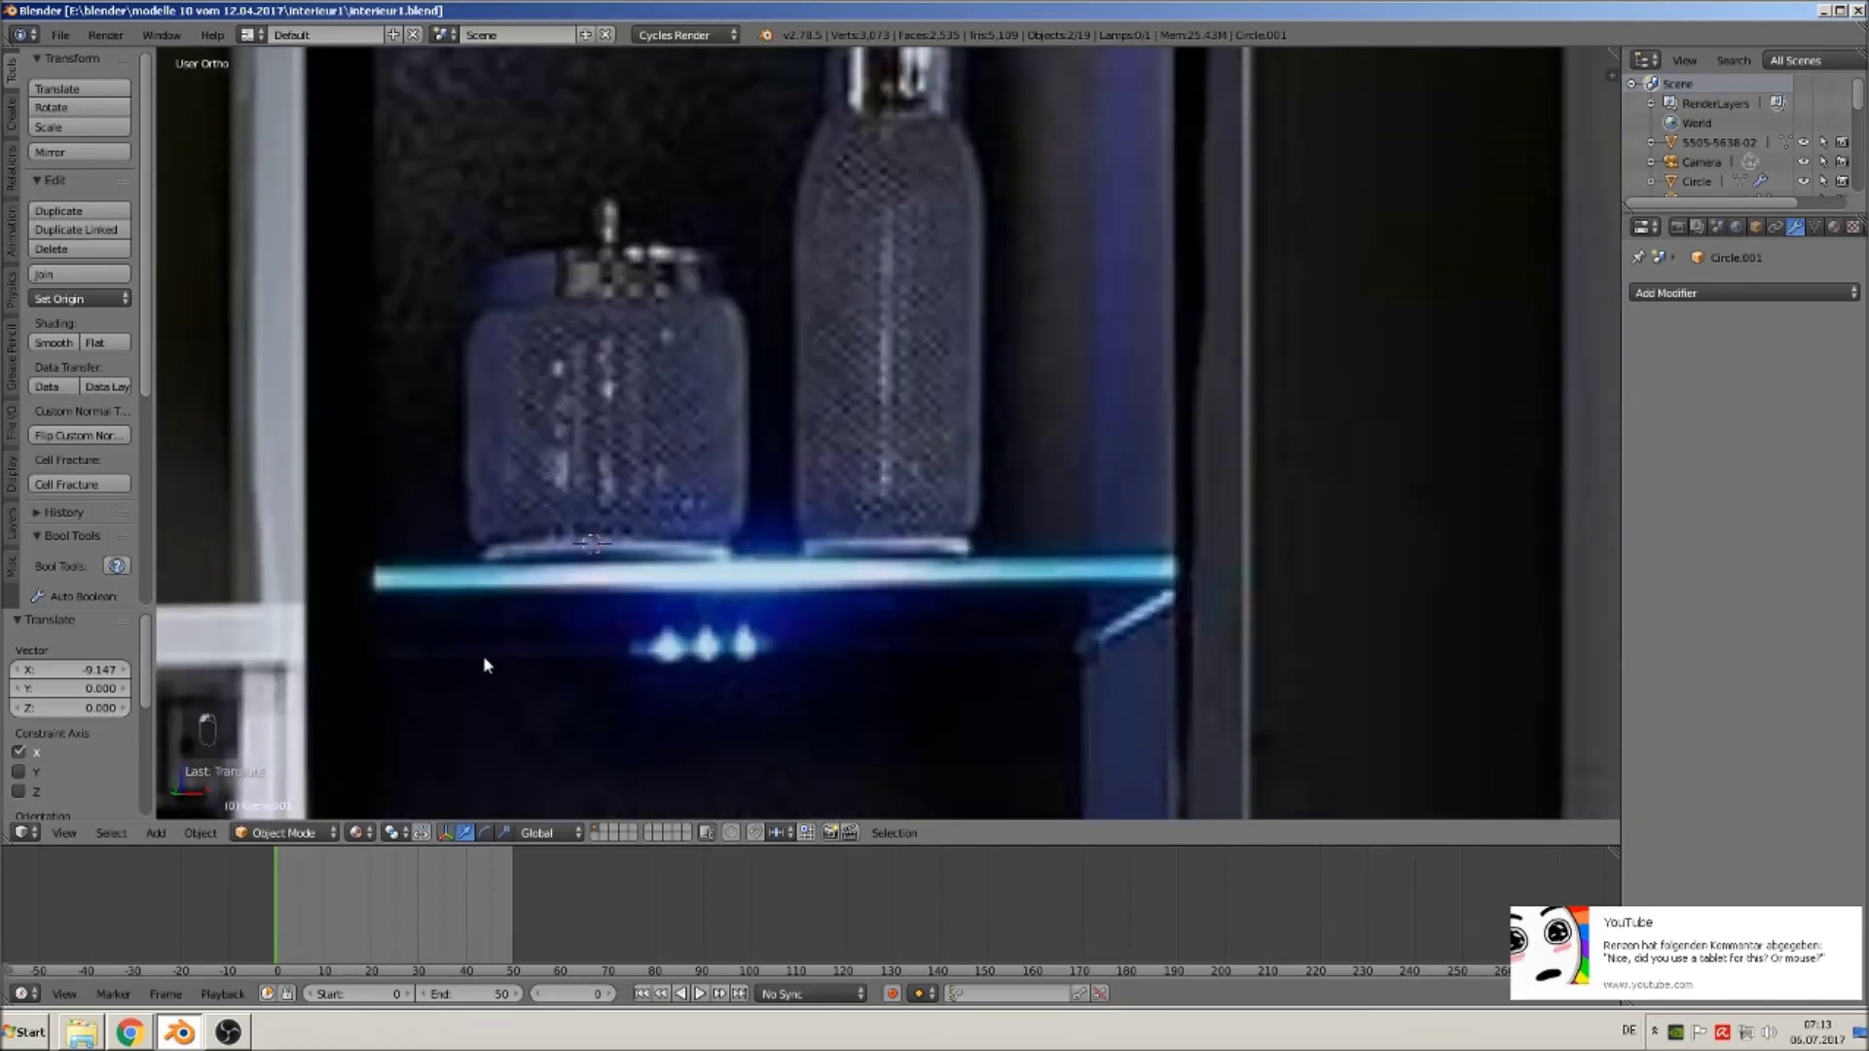
pyautogui.click(158, 833)
pyautogui.moveTo(180, 809)
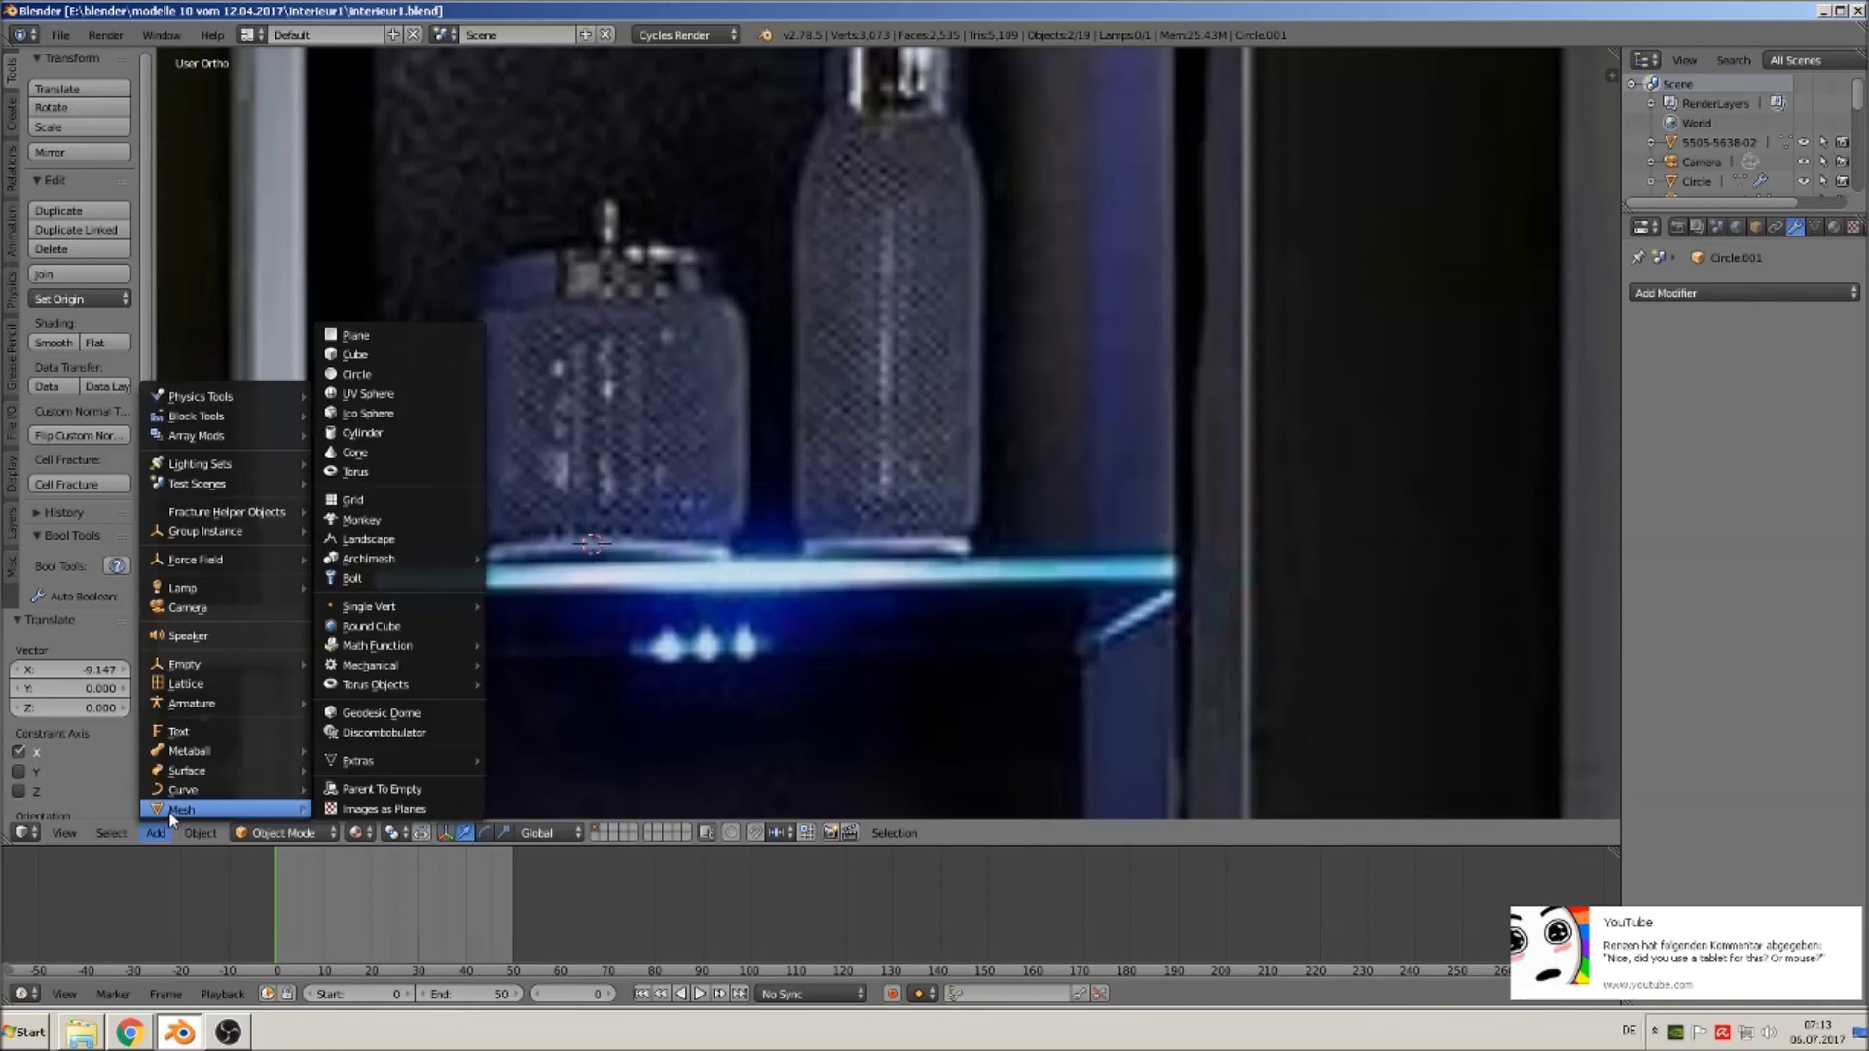
pyautogui.click(355, 376)
# Scale the circle by about 0.246 and align it with the short jar's bottom edge on the shelf in front view.
pyautogui.press('s')
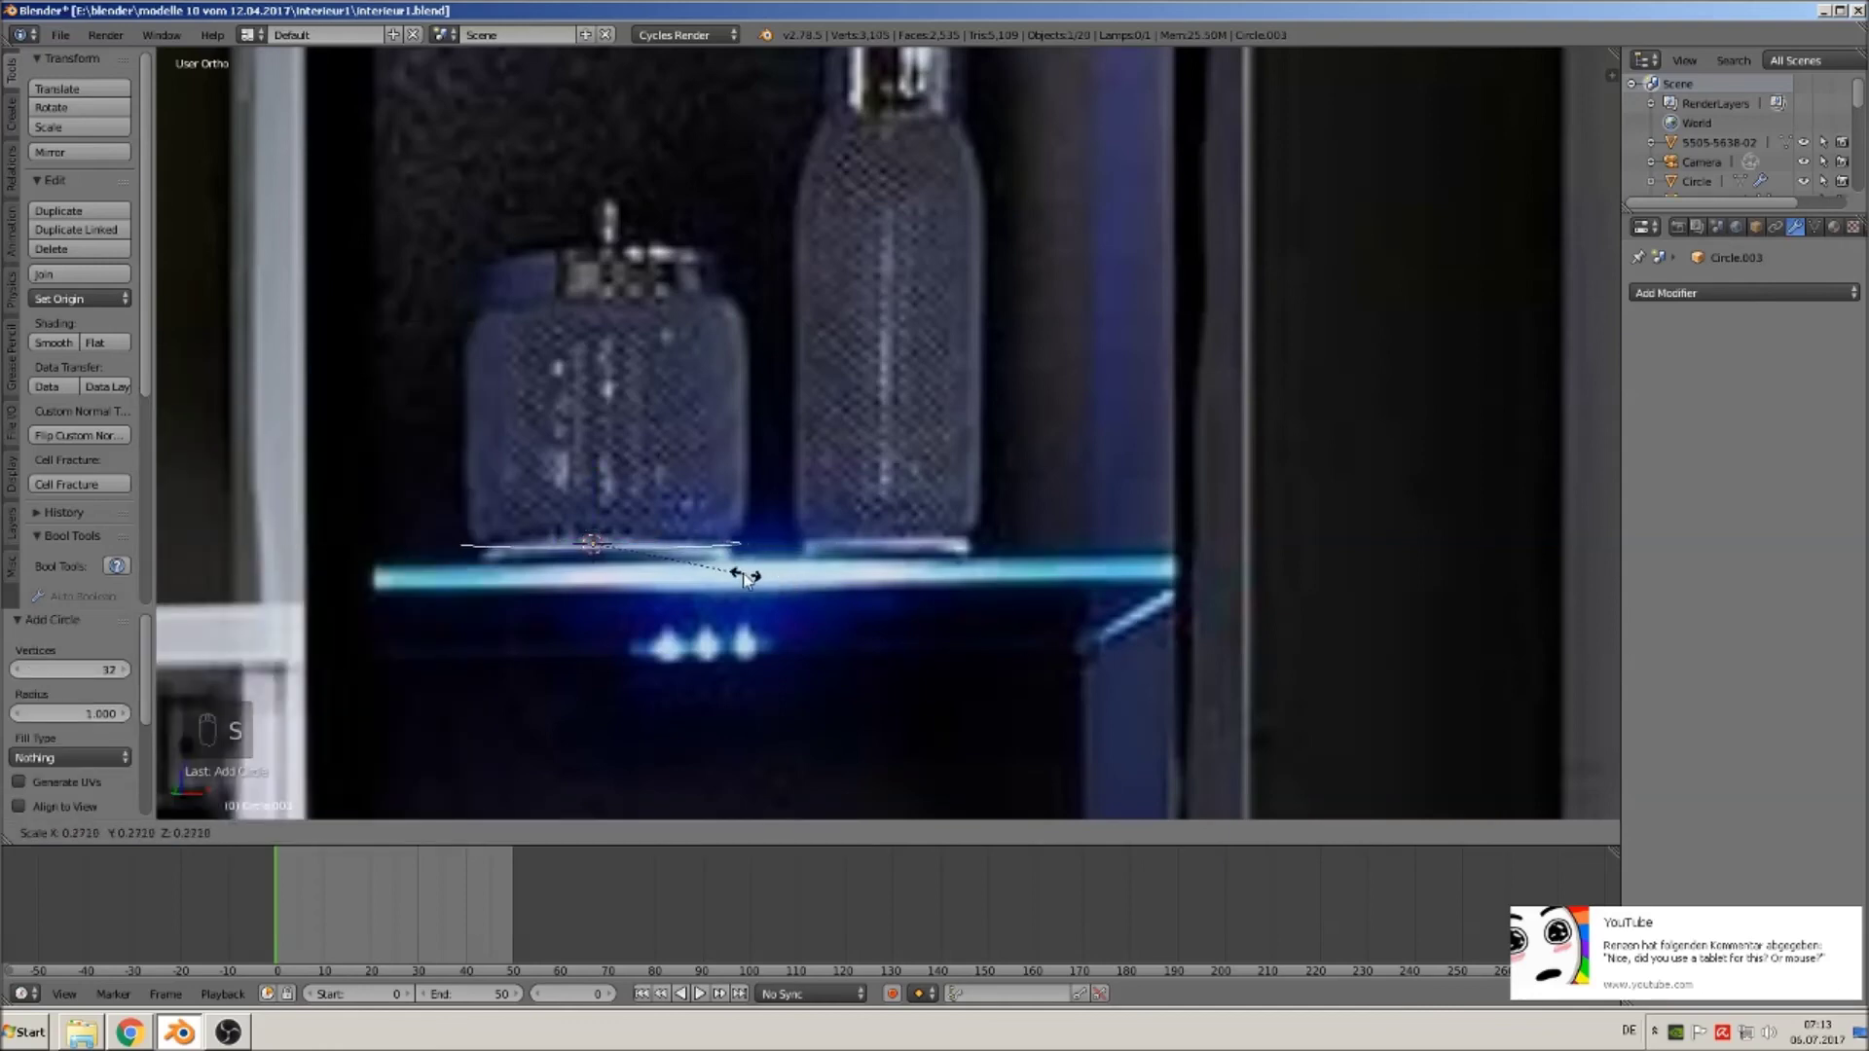
pyautogui.click(737, 568)
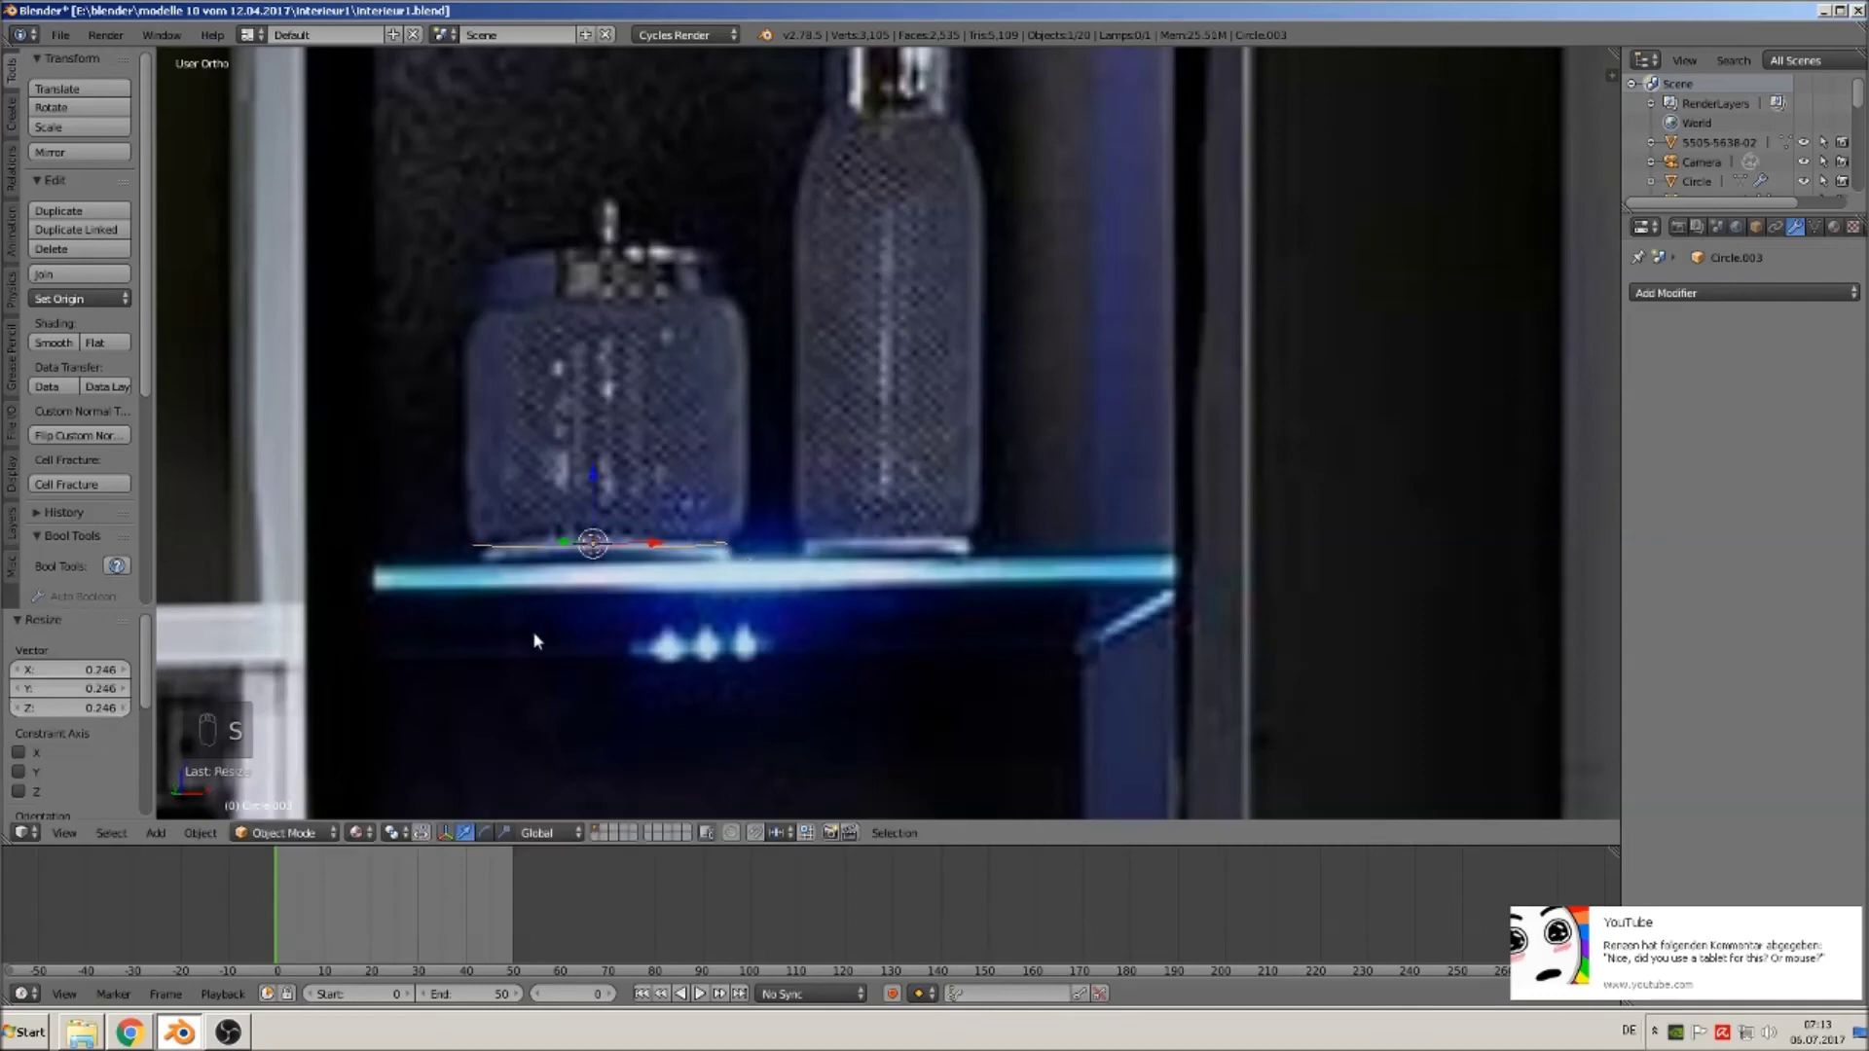
pyautogui.press('KP_1')
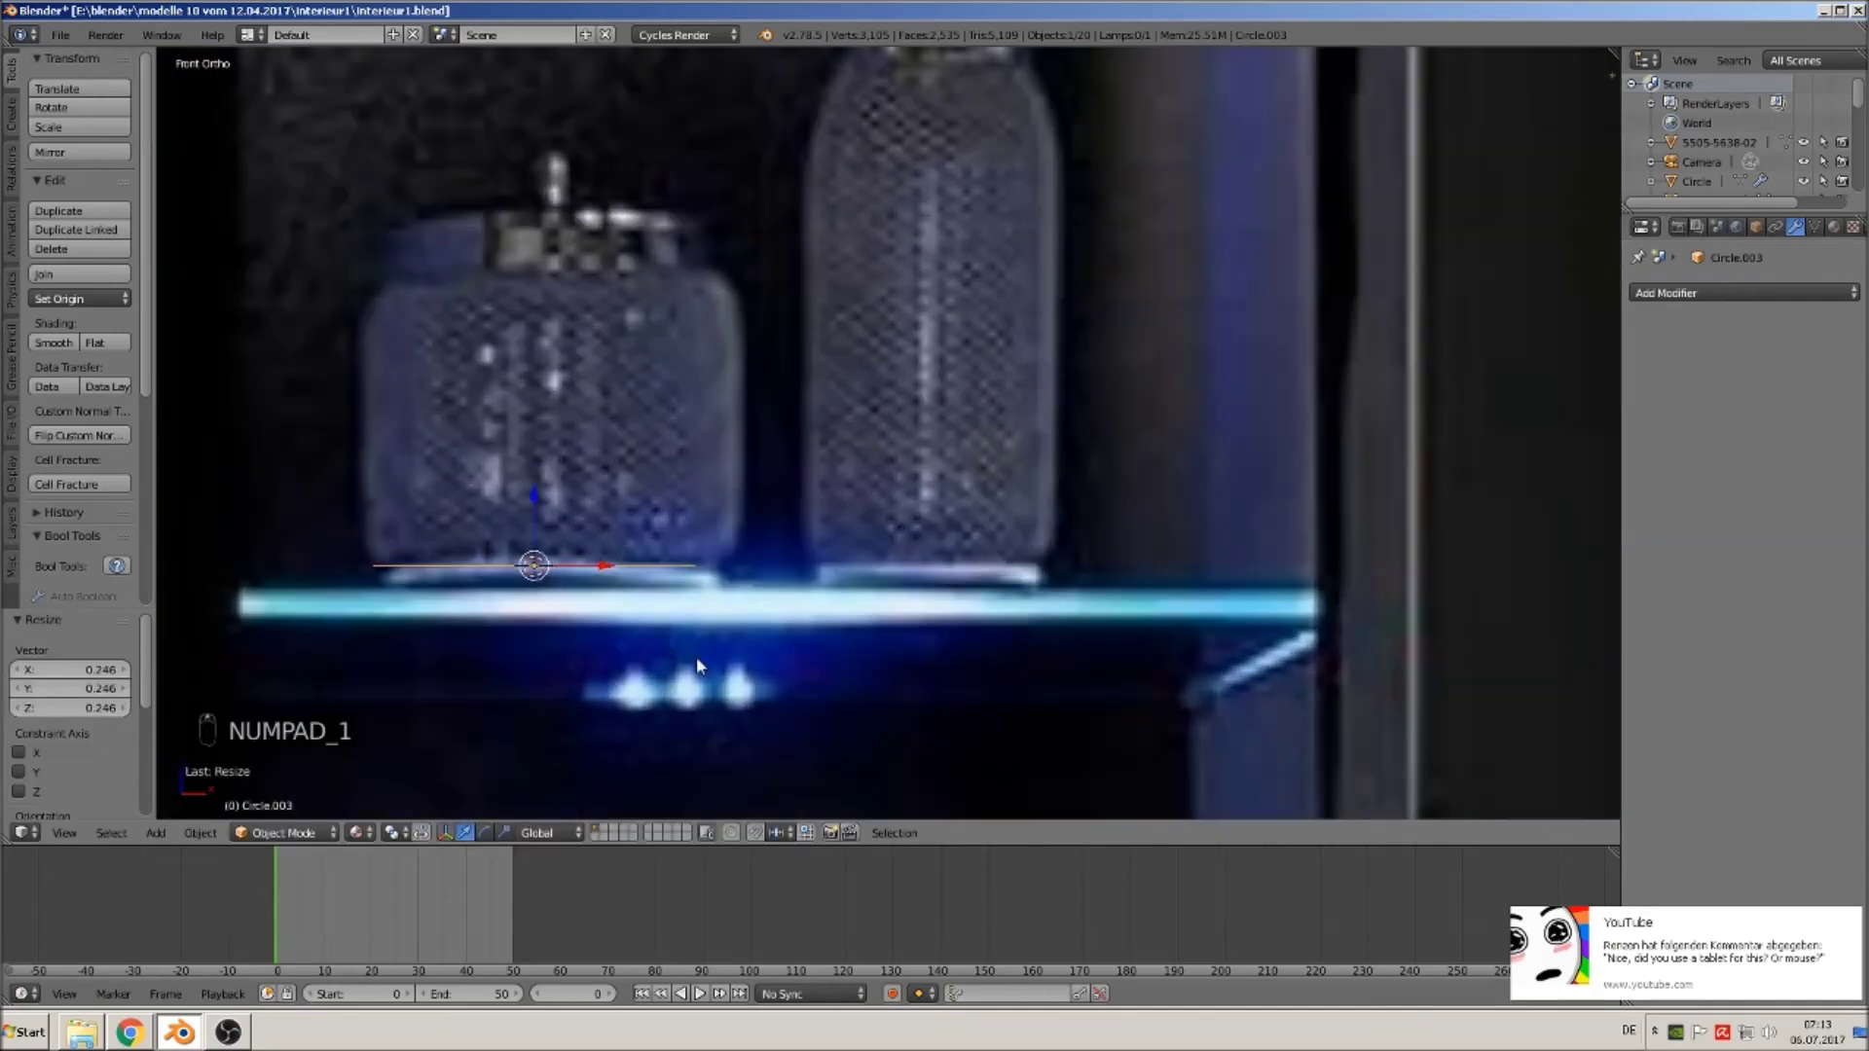
pyautogui.moveTo(522, 502); pyautogui.dragTo(526, 523)
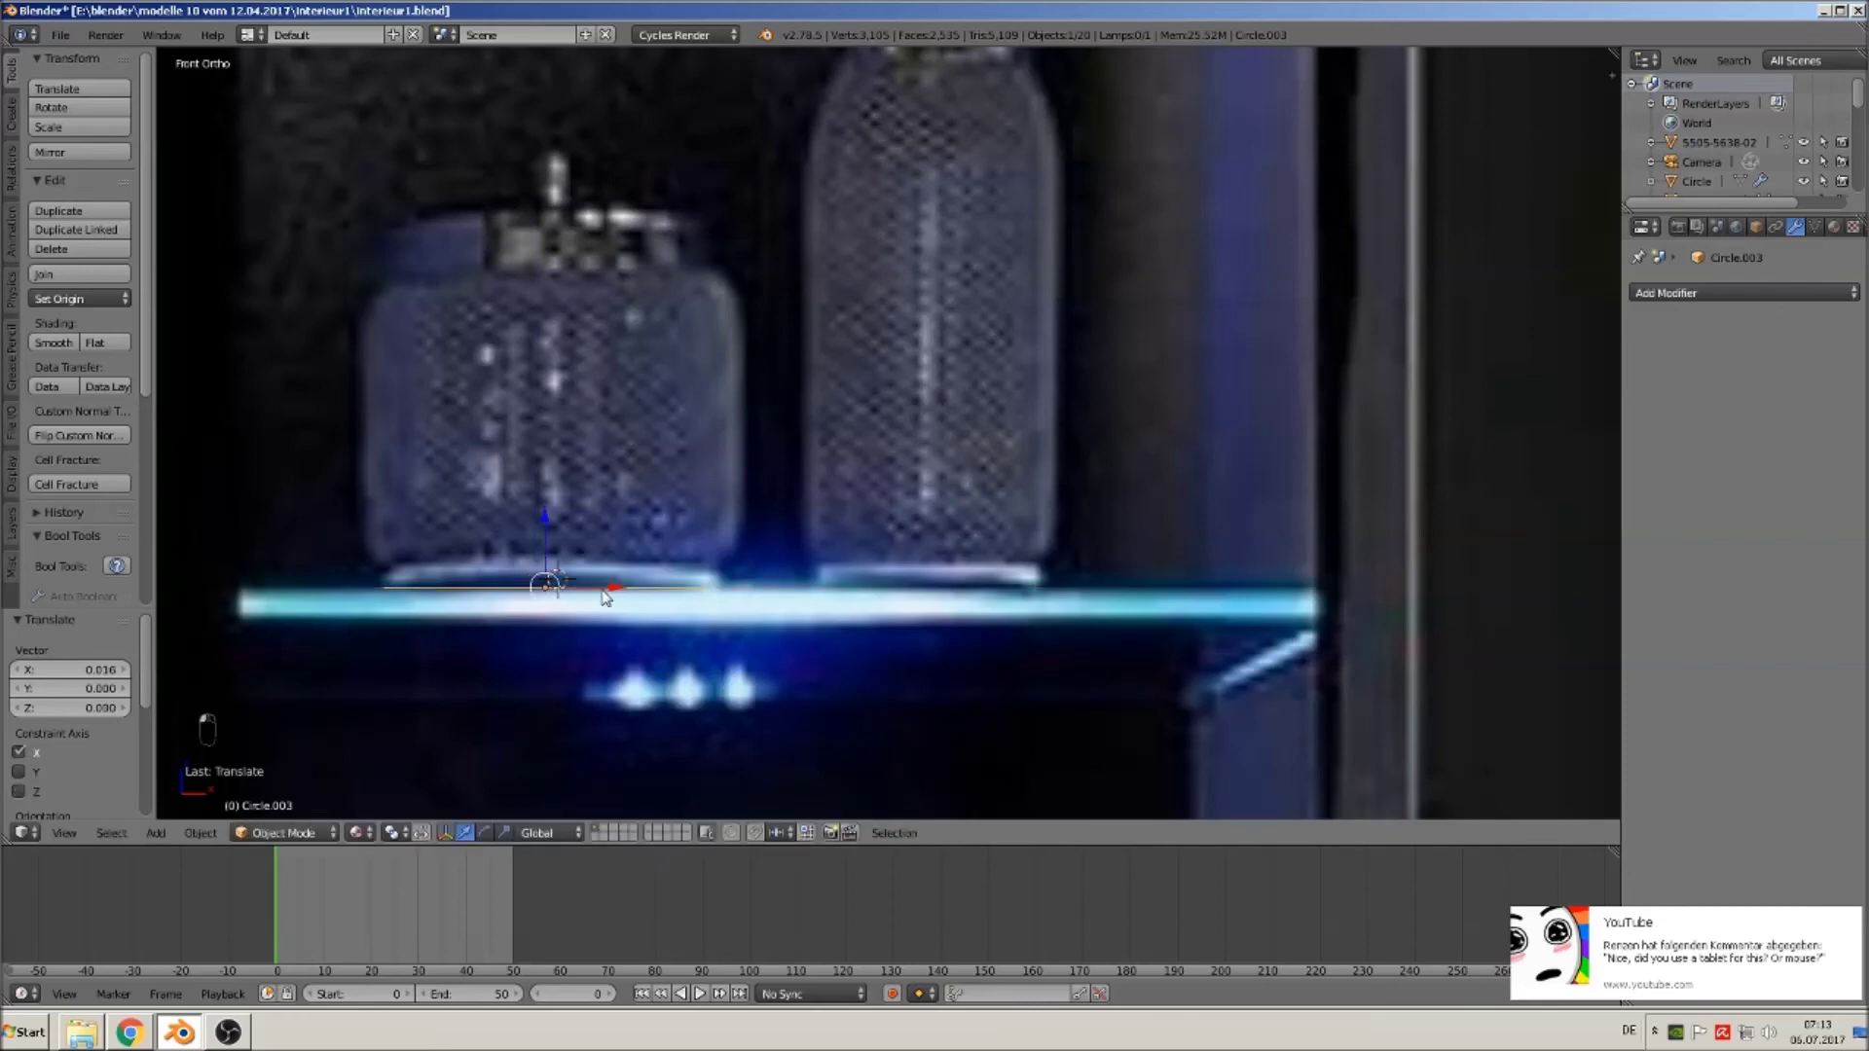
# Extrude the circle up about 0.031 as the jar's foot and extrude a second ring scaled by about 1.094.
pyautogui.press('Tab')
pyautogui.press('e')
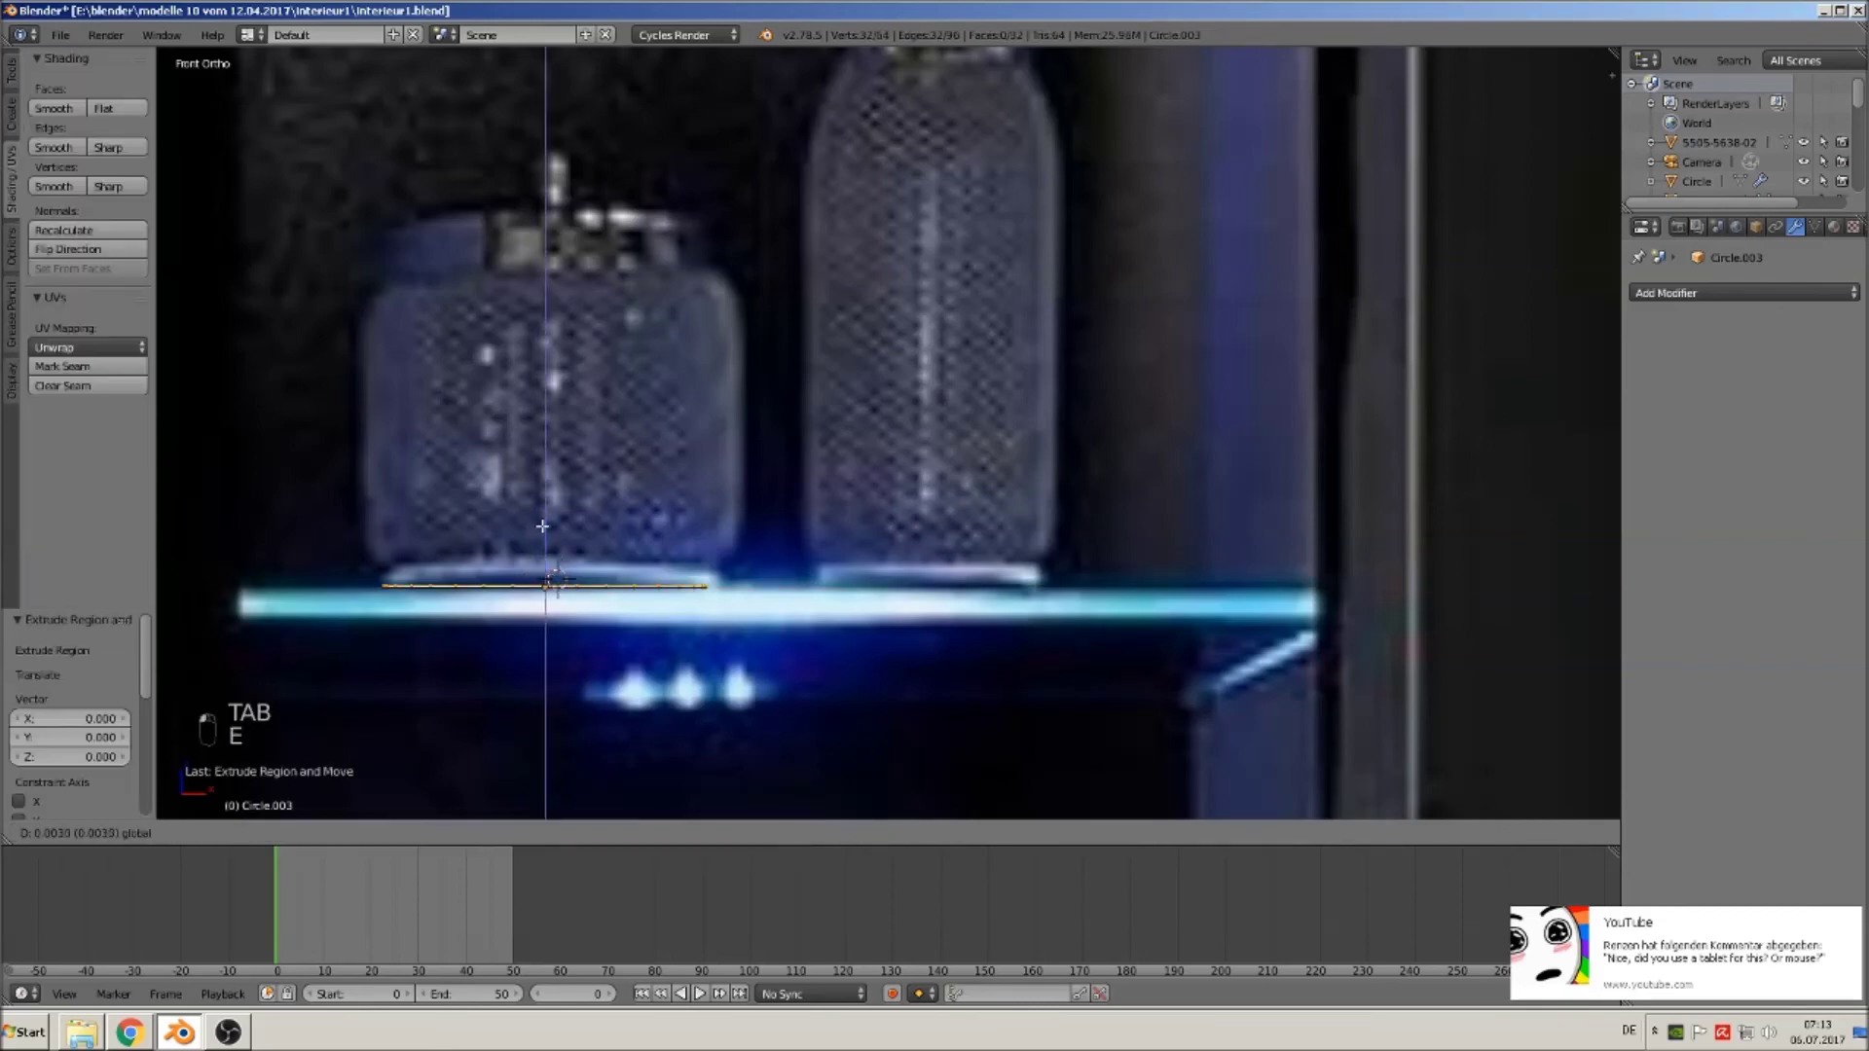
pyautogui.click(549, 510)
pyautogui.press('e')
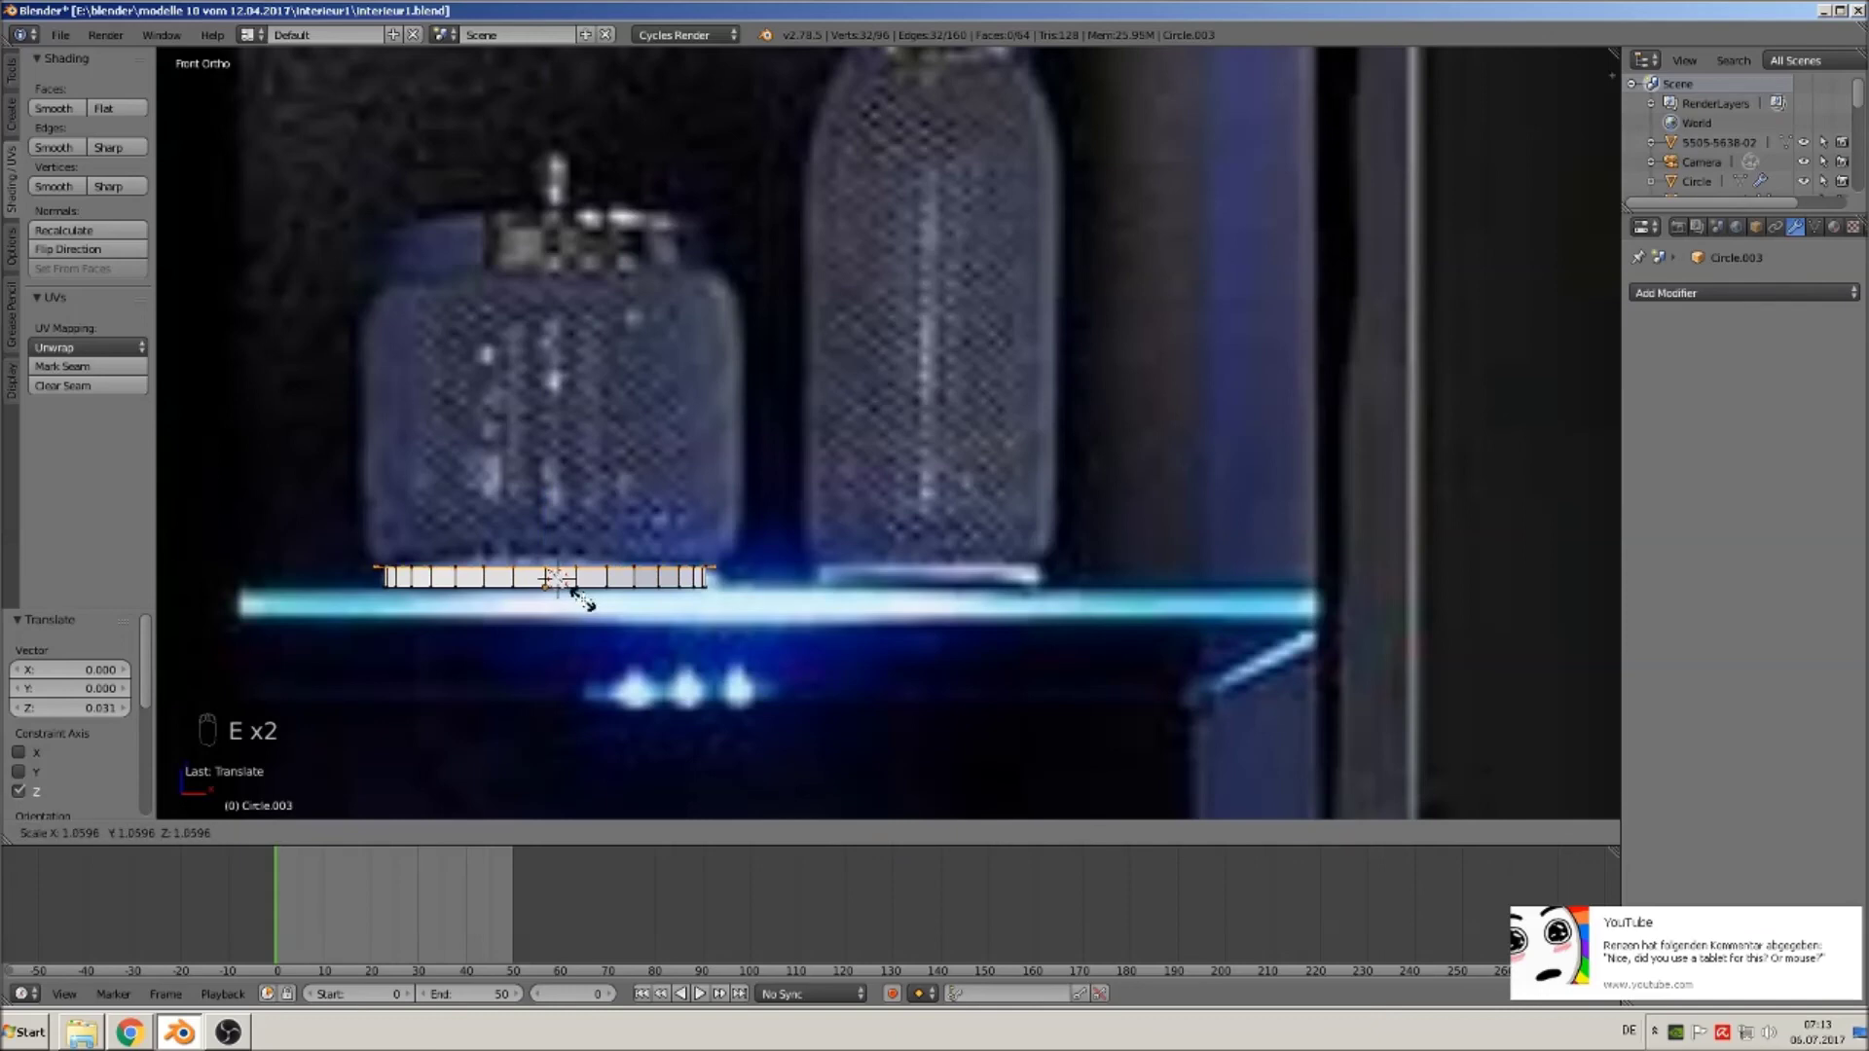
pyautogui.click(580, 565)
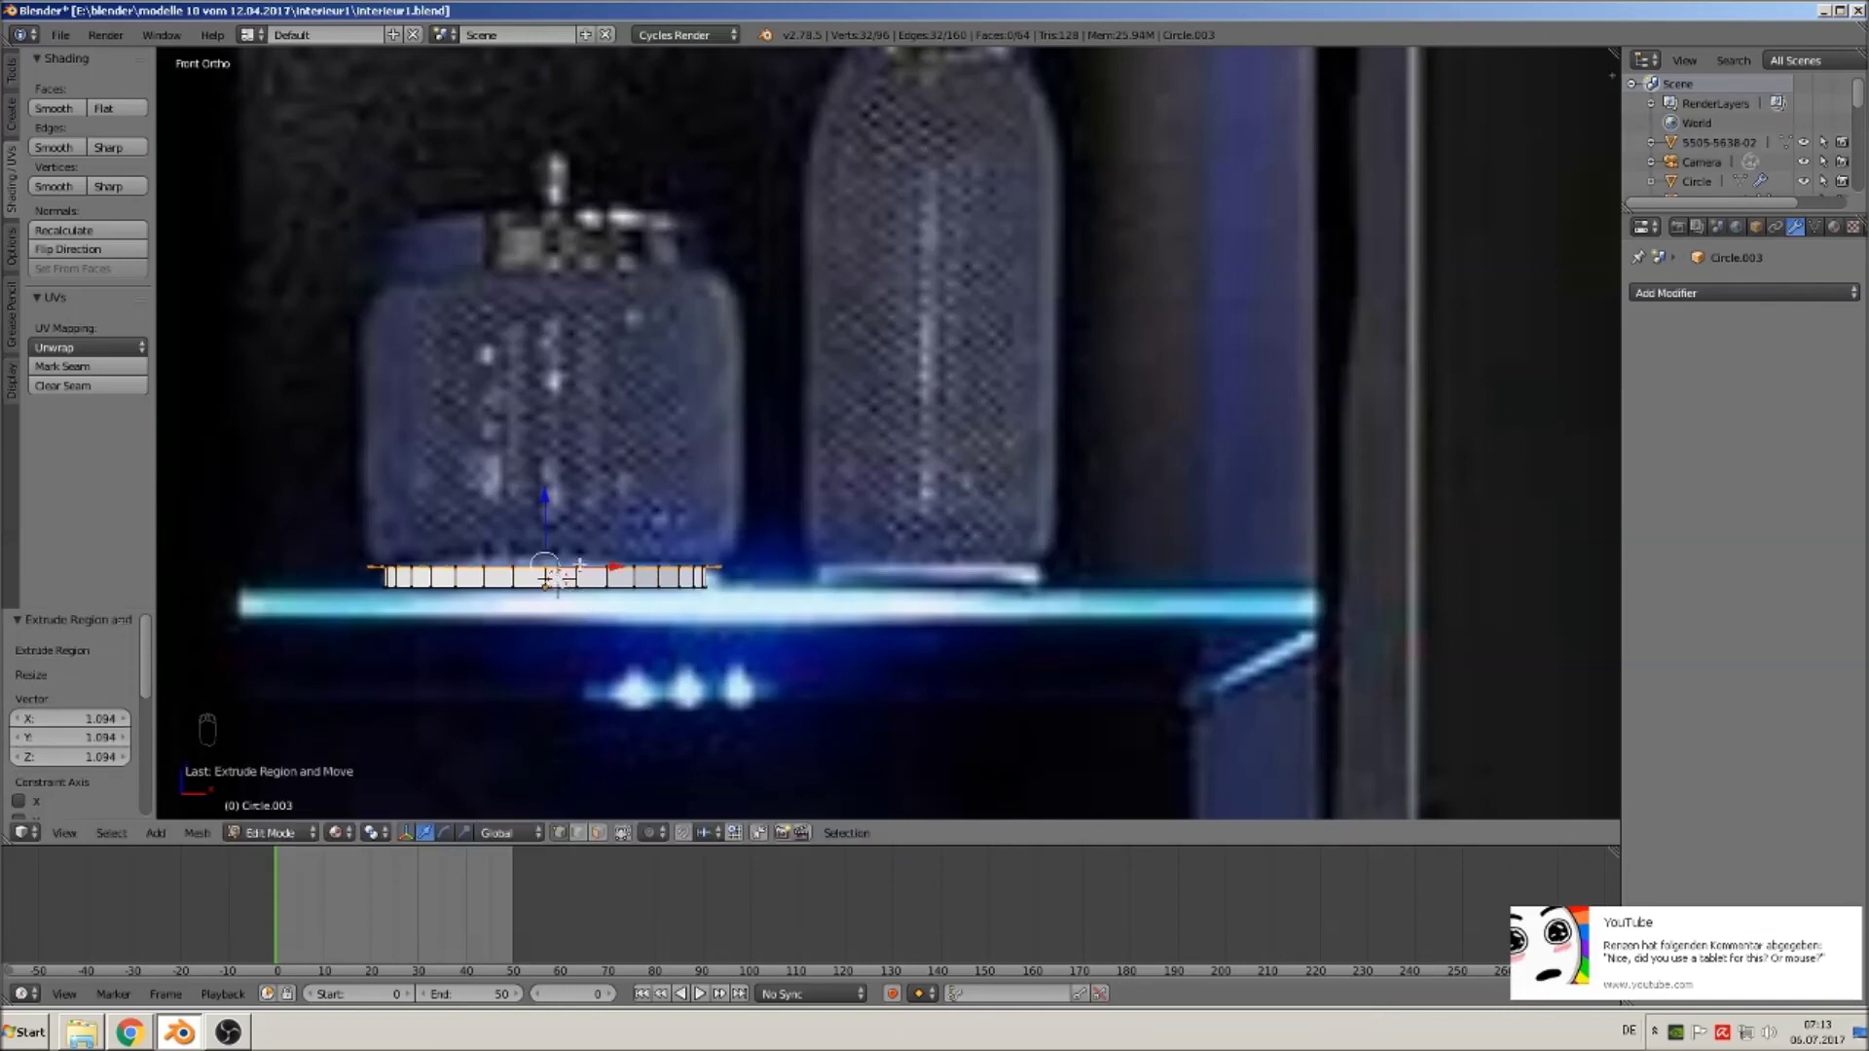
# Extrude the jar's wall up to its shoulder and add a top ring scaled by about 0.815.
pyautogui.moveTo(553, 517); pyautogui.dragTo(550, 216)
pyautogui.press('e')
pyautogui.press('e')
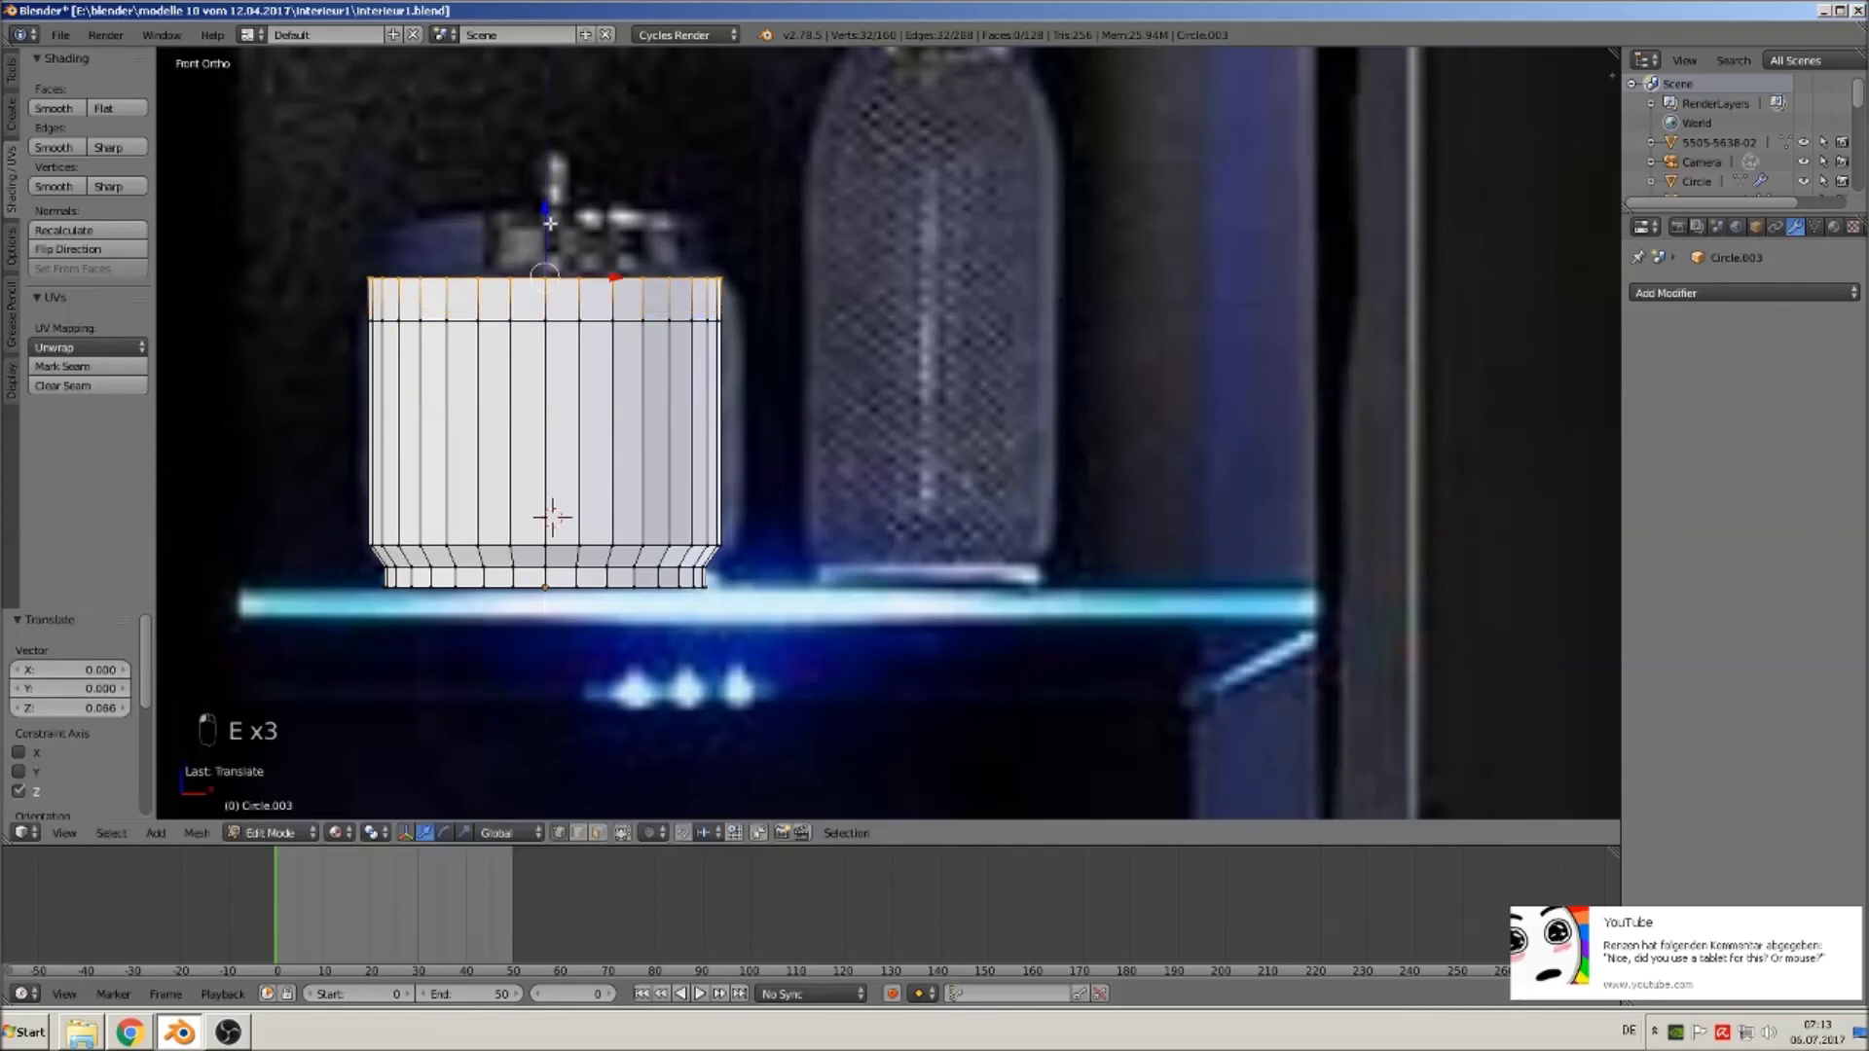
pyautogui.press('s')
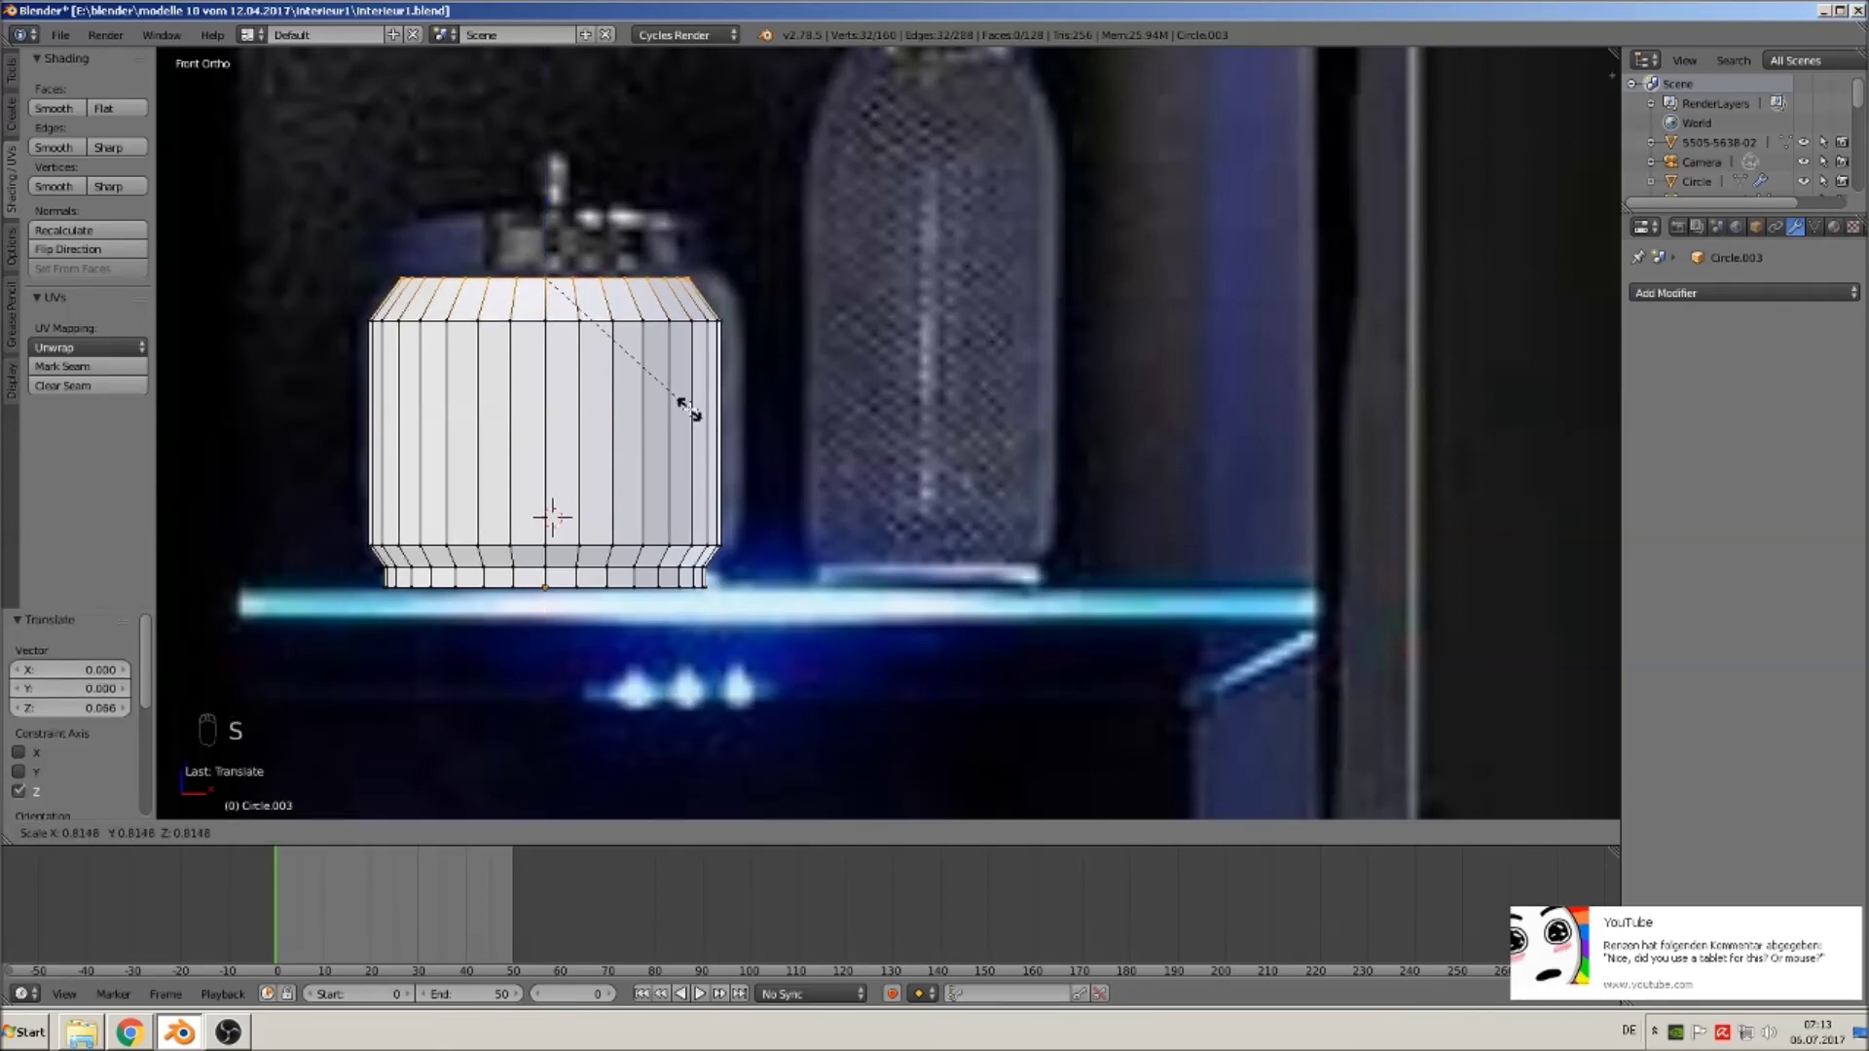
pyautogui.click(682, 401)
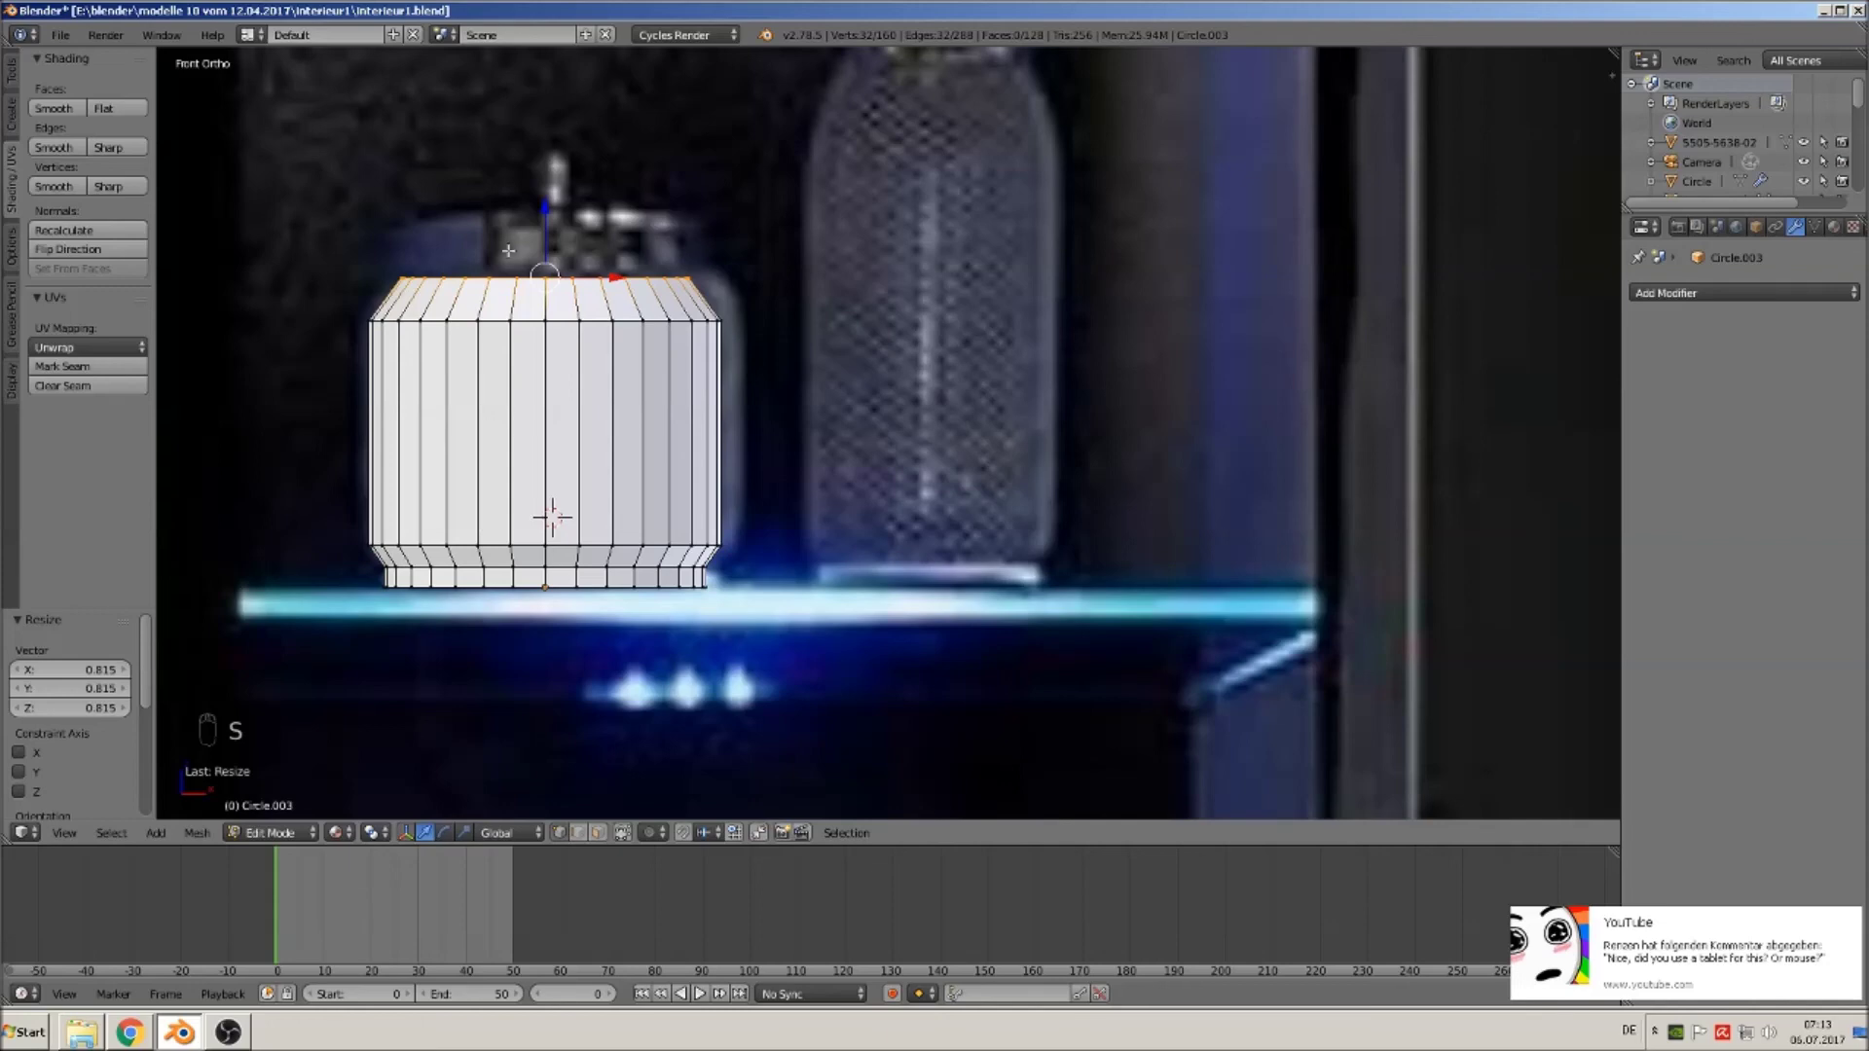
# Round the jar's lower taper with an edge loop scaled by about 1.019 and a two-segment bevel of about 0.050.
pyautogui.keyDown('shift'); pyautogui.moveTo(555, 516); pyautogui.dragTo(759, 545, button='middle'); pyautogui.keyUp('shift')
pyautogui.scroll(4, 758, 545)
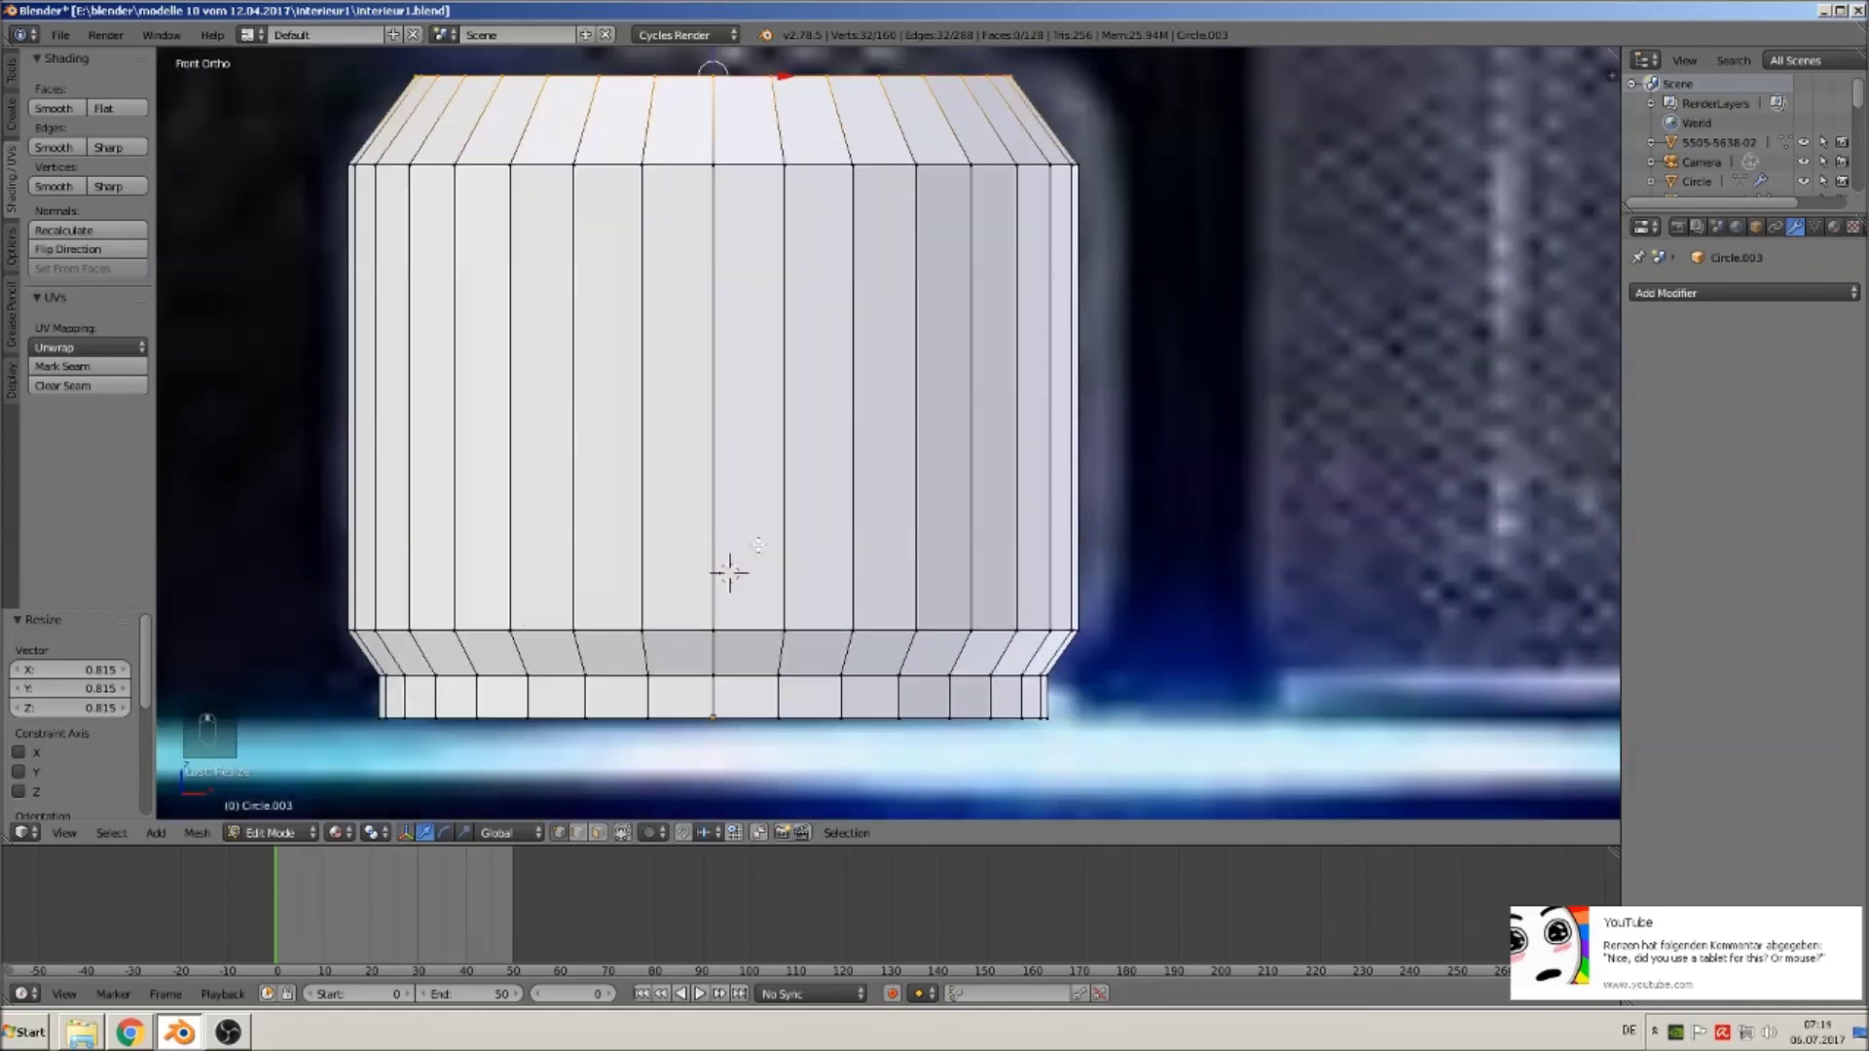
pyautogui.hotkey('ctrl', 'r')
pyautogui.click(369, 665)
pyautogui.rightClick(1012, 760)
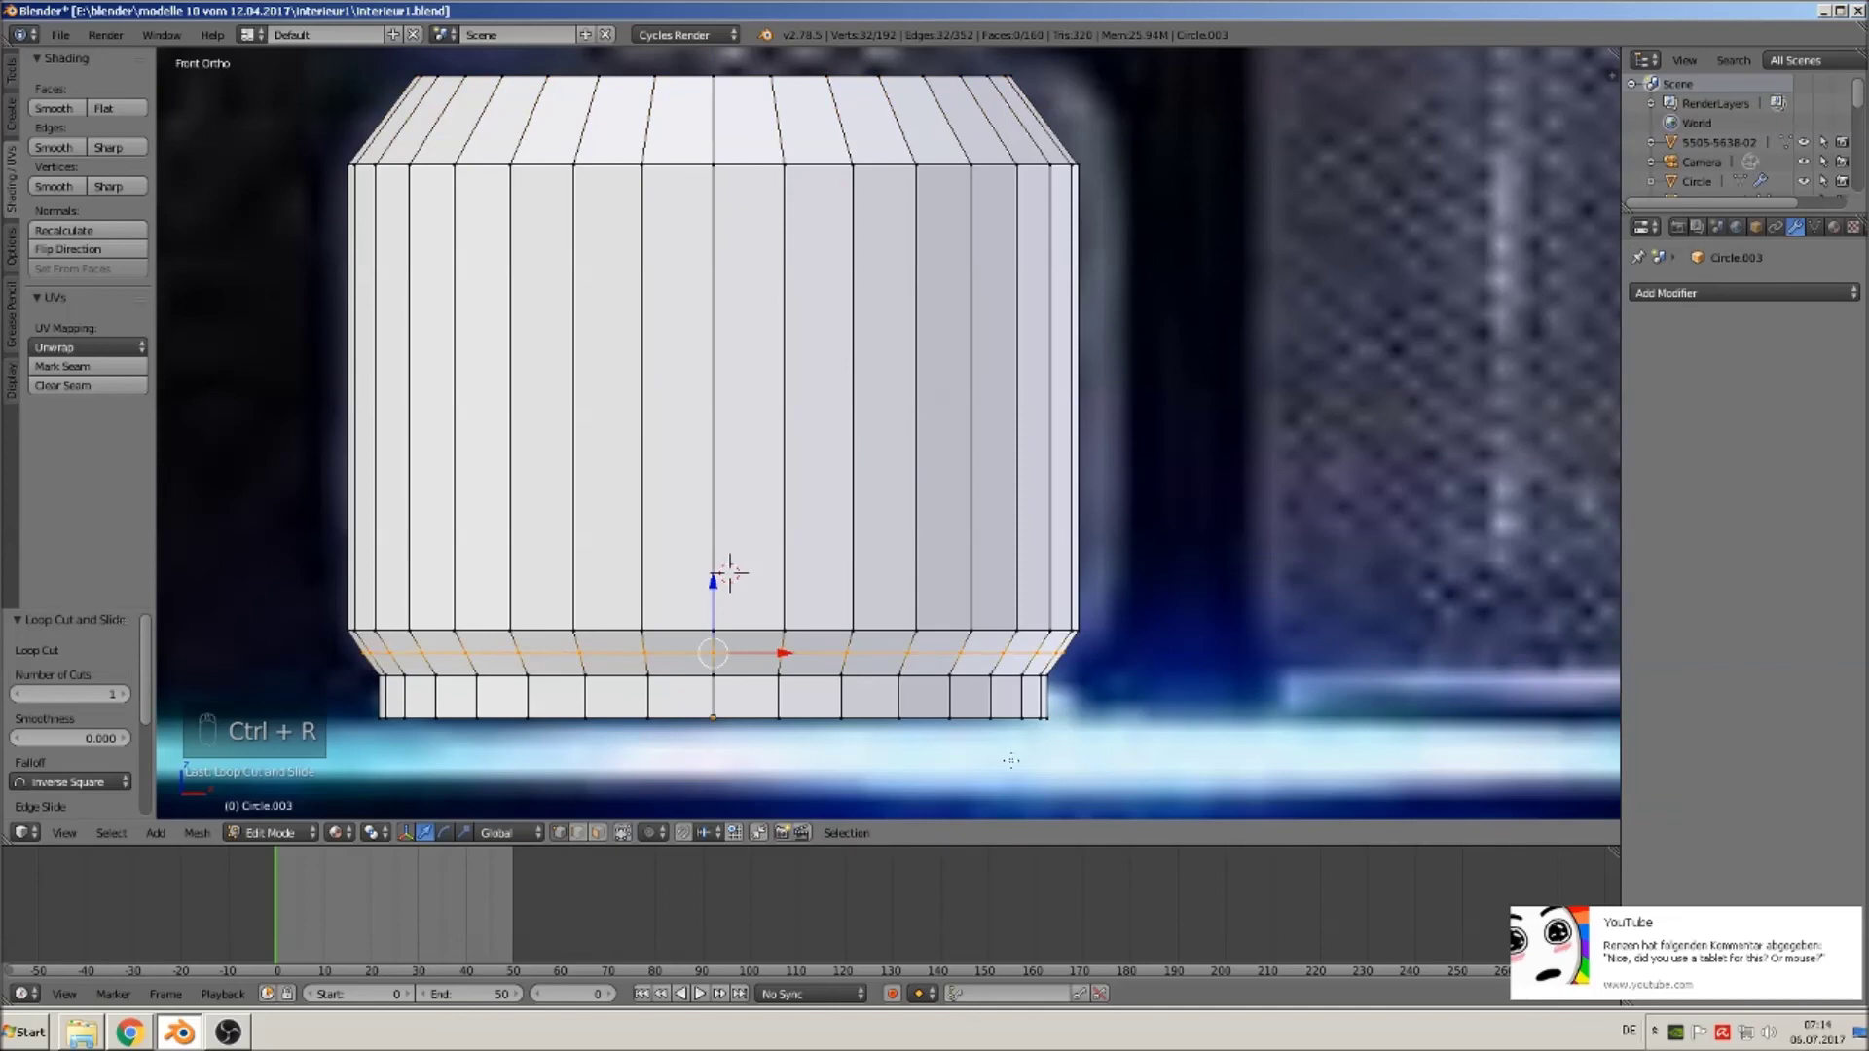
pyautogui.press('s')
pyautogui.click(951, 734)
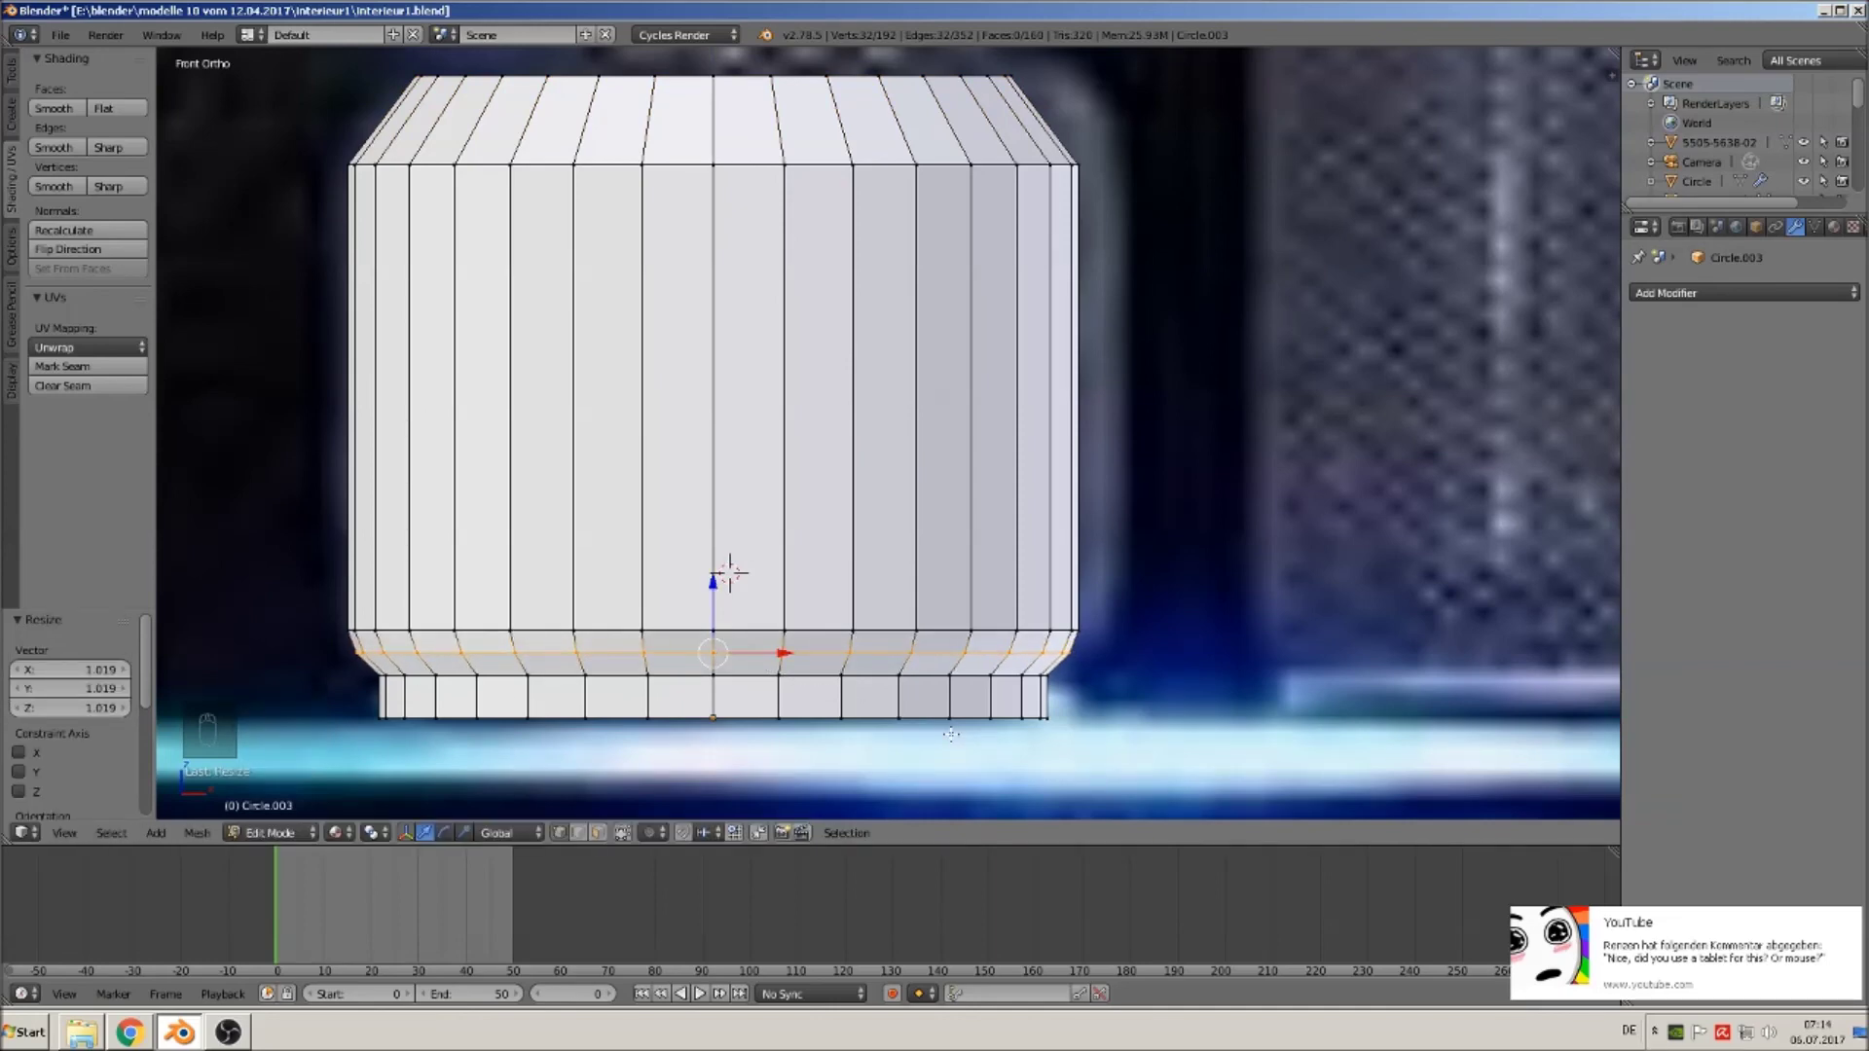
pyautogui.hotkey('ctrl', 'b')
pyautogui.scroll(1, 1013, 772)
pyautogui.click(1012, 772)
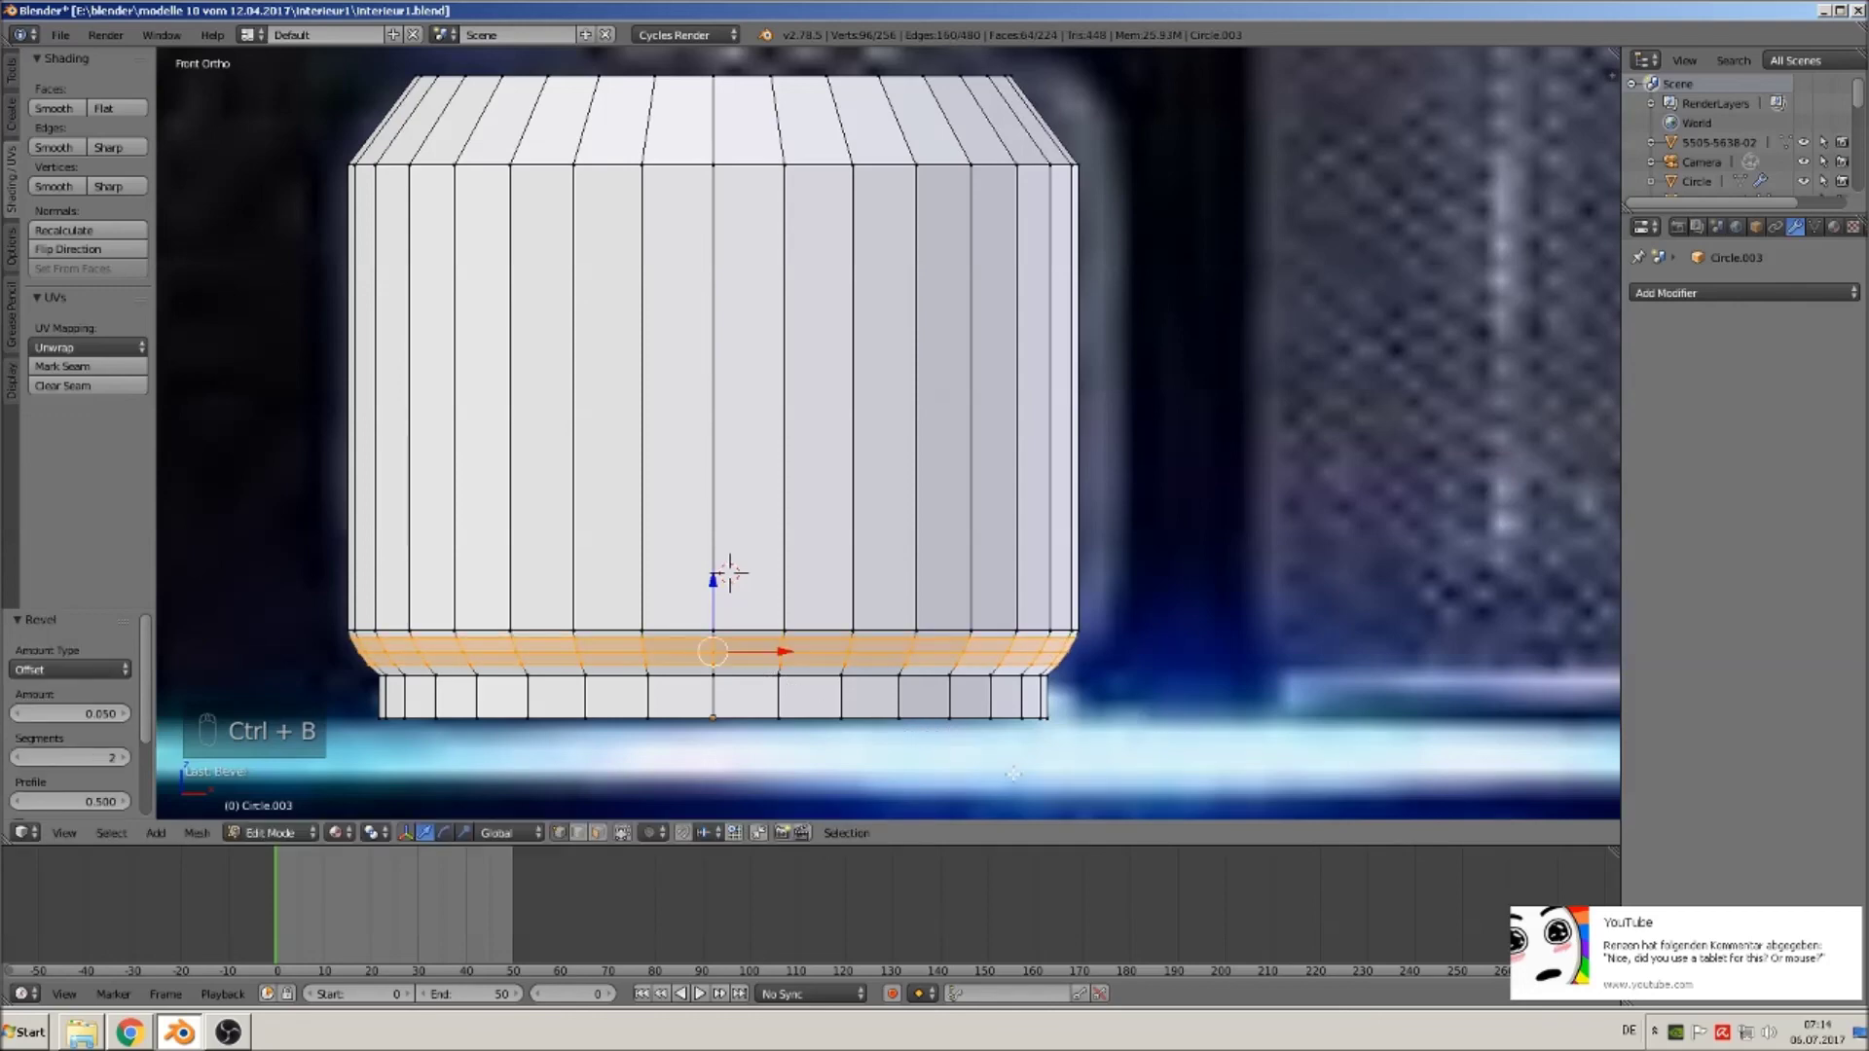
# Round the jar's upper shoulder with an edge loop scaled by about 1.033 and a two-segment bevel of about 0.083.
pyautogui.hotkey('ctrl', 'r')
pyautogui.click(386, 125)
pyautogui.rightClick(386, 125)
pyautogui.press('s')
pyautogui.click(1124, 236)
pyautogui.hotkey('ctrl', 'b')
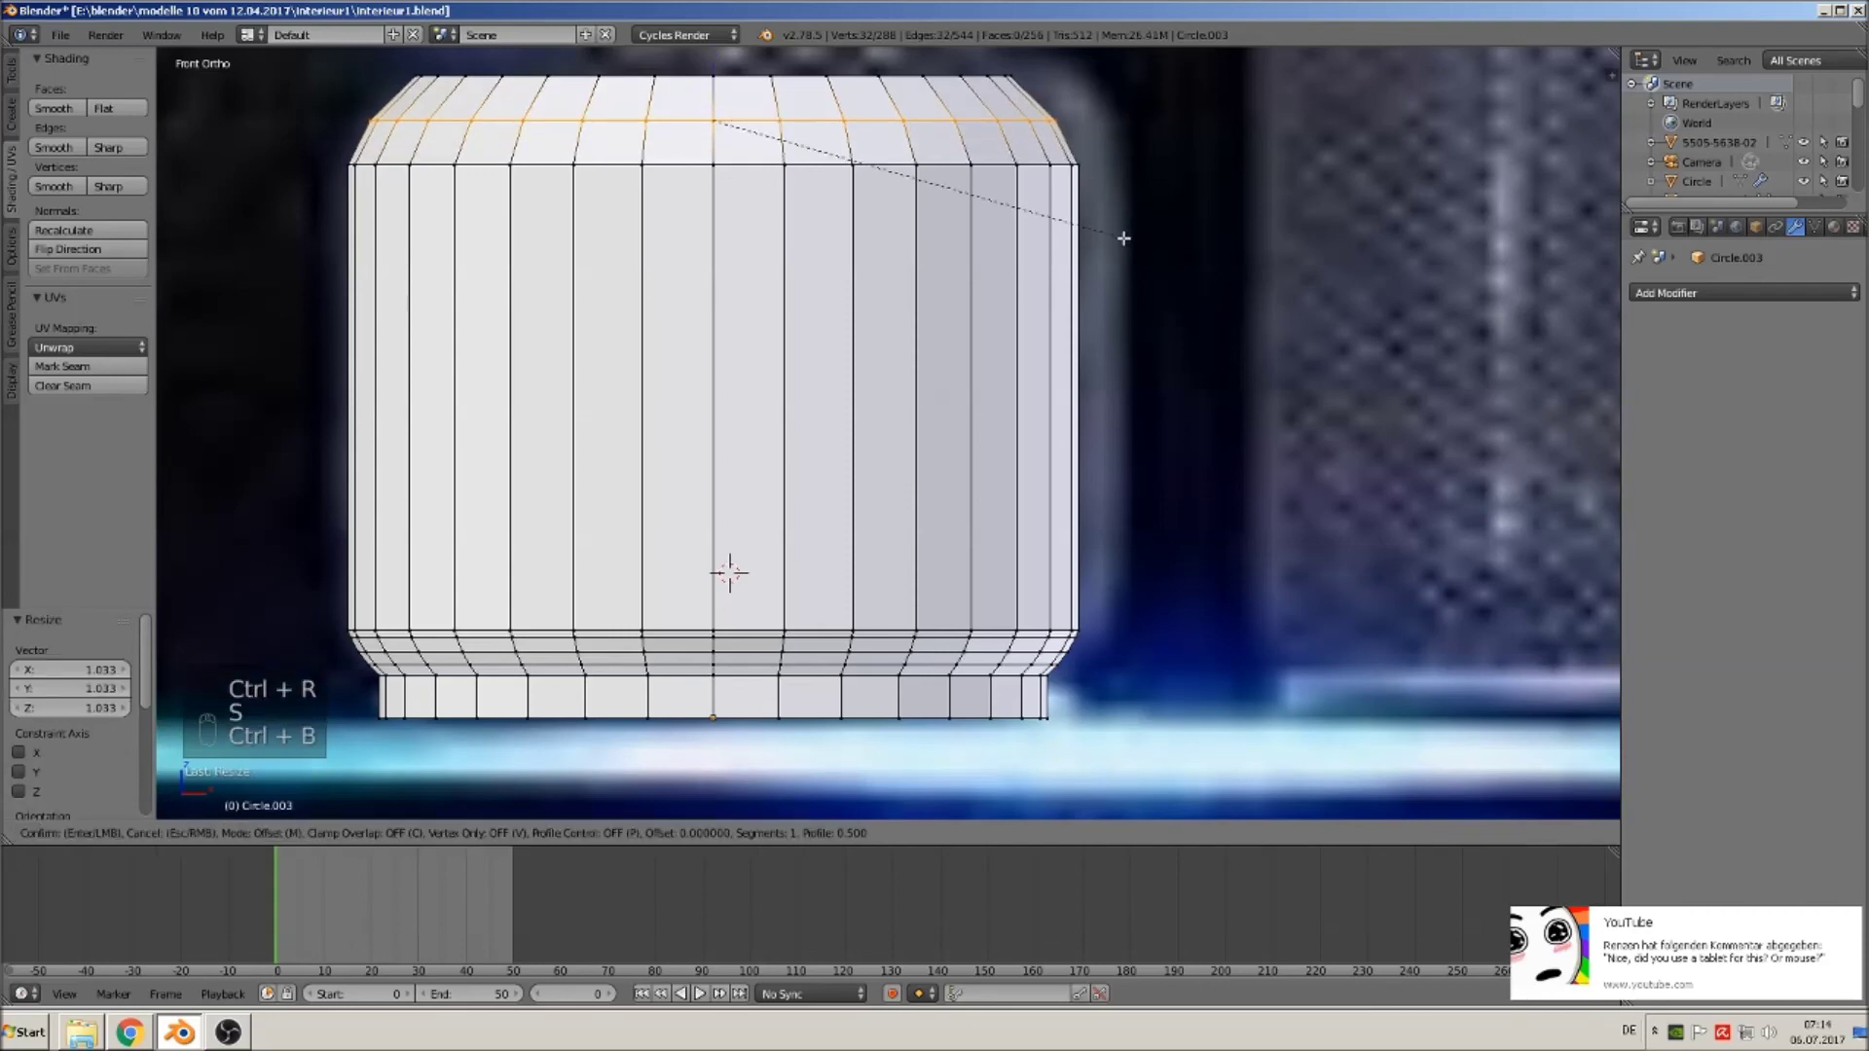
pyautogui.scroll(1, 1188, 404)
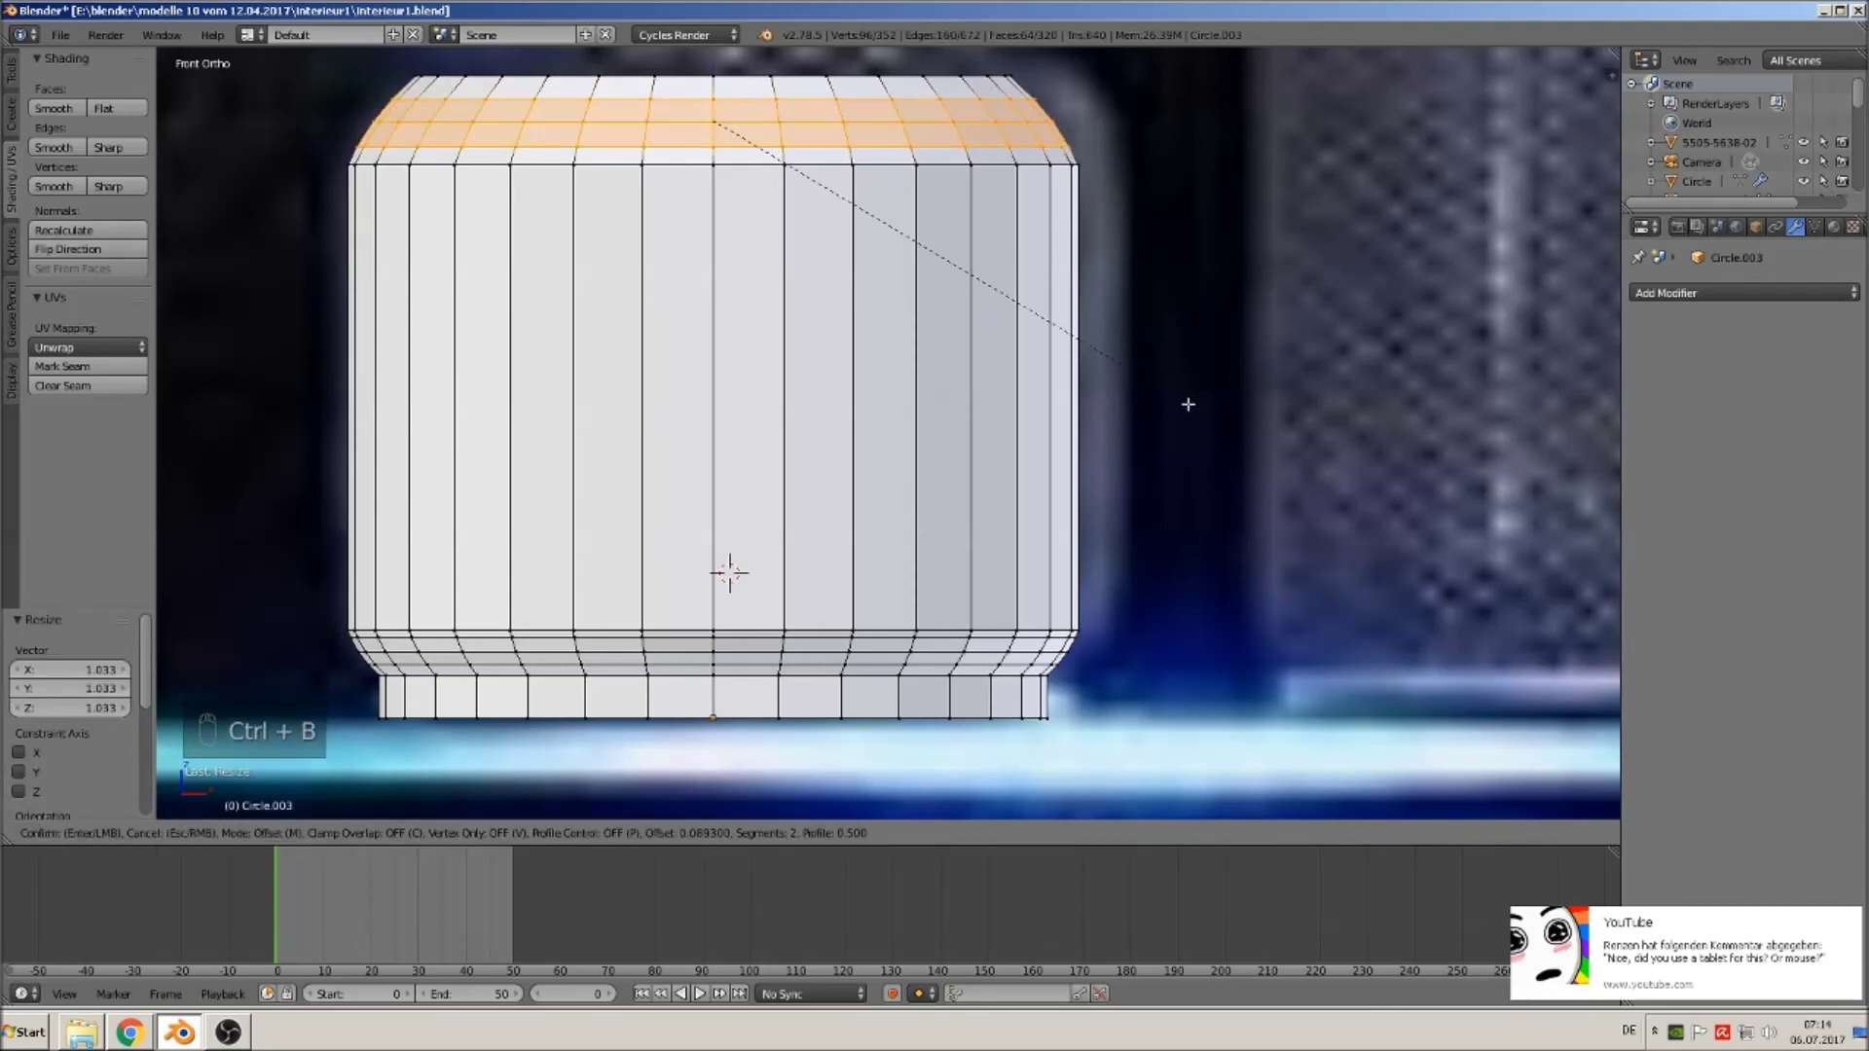
pyautogui.click(1188, 404)
pyautogui.press('Tab')
# Shade the jar smooth and move it about -0.665 along Y, away from the reference photo.
pyautogui.scroll(-4, 302, 394)
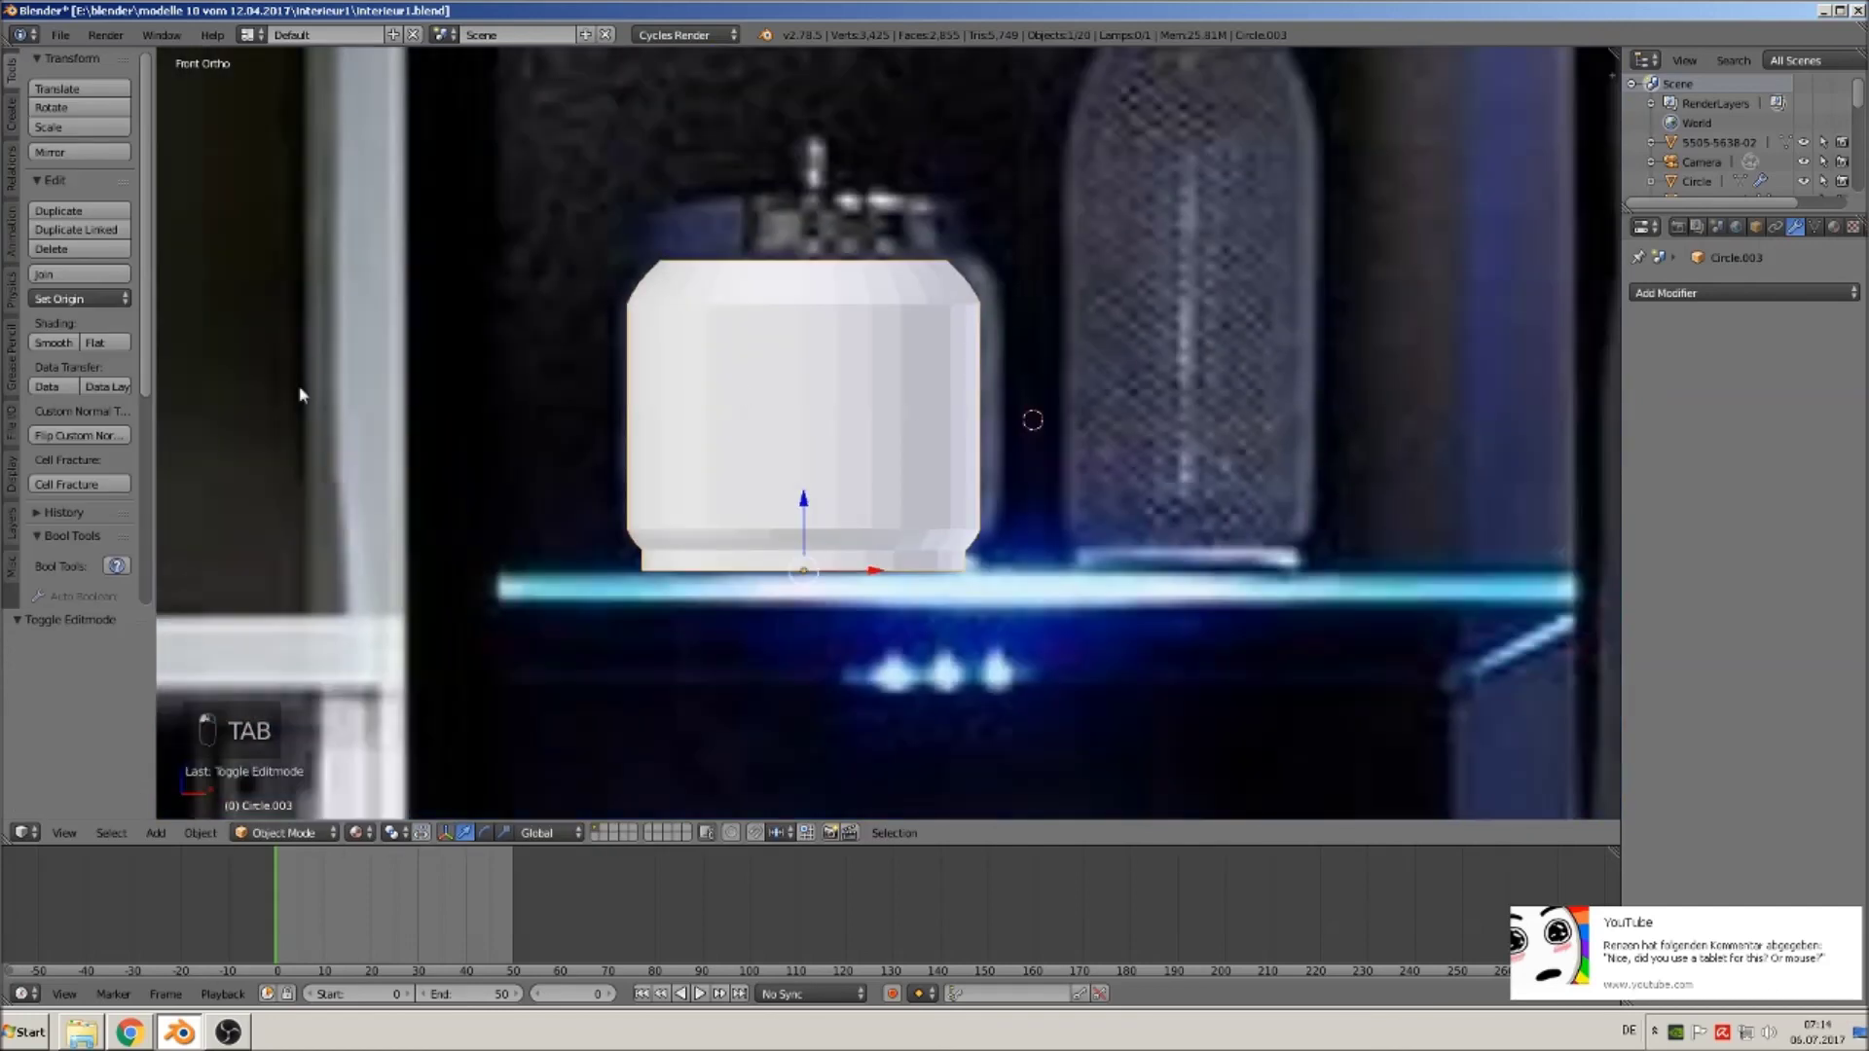
pyautogui.click(54, 342)
pyautogui.scroll(-3, 730, 480)
pyautogui.moveTo(731, 480); pyautogui.dragTo(821, 510, button='middle')
pyautogui.moveTo(805, 489); pyautogui.dragTo(982, 573)
pyautogui.scroll(3, 1119, 570)
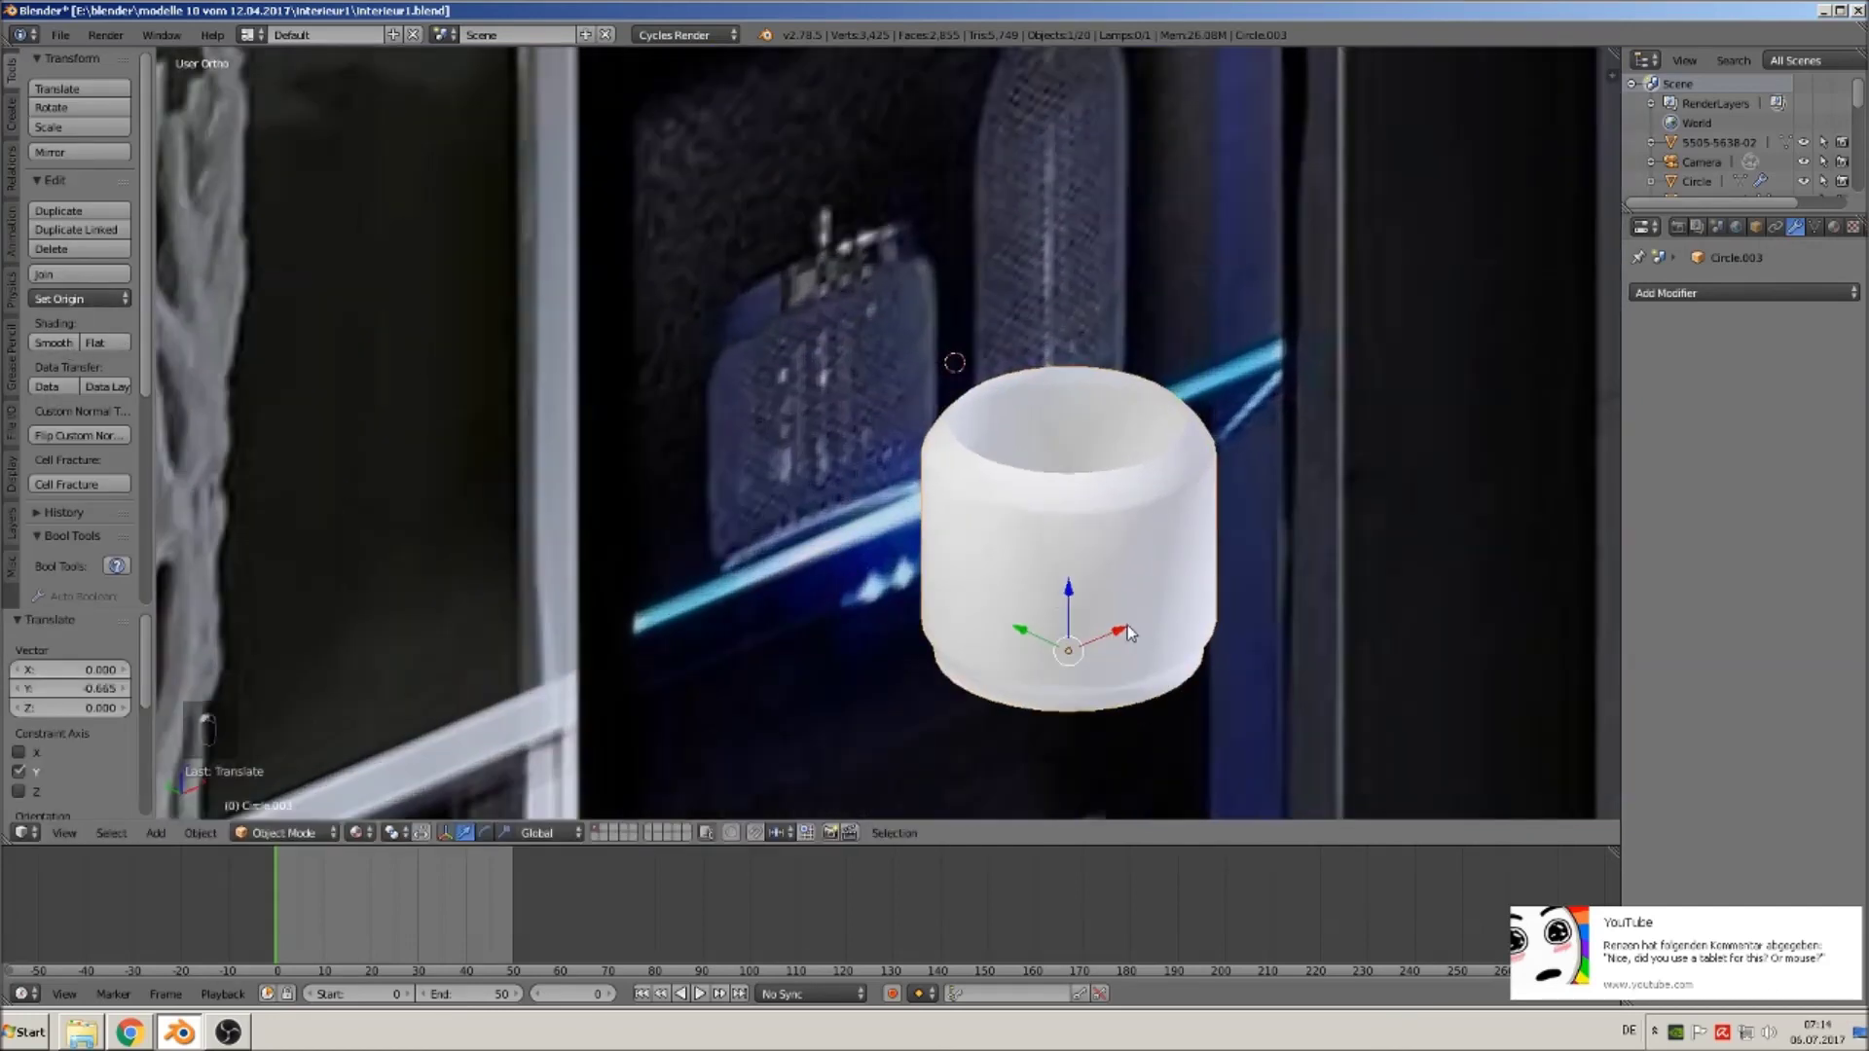
# Add a Solidify modifier to the jar.
pyautogui.click(1719, 293)
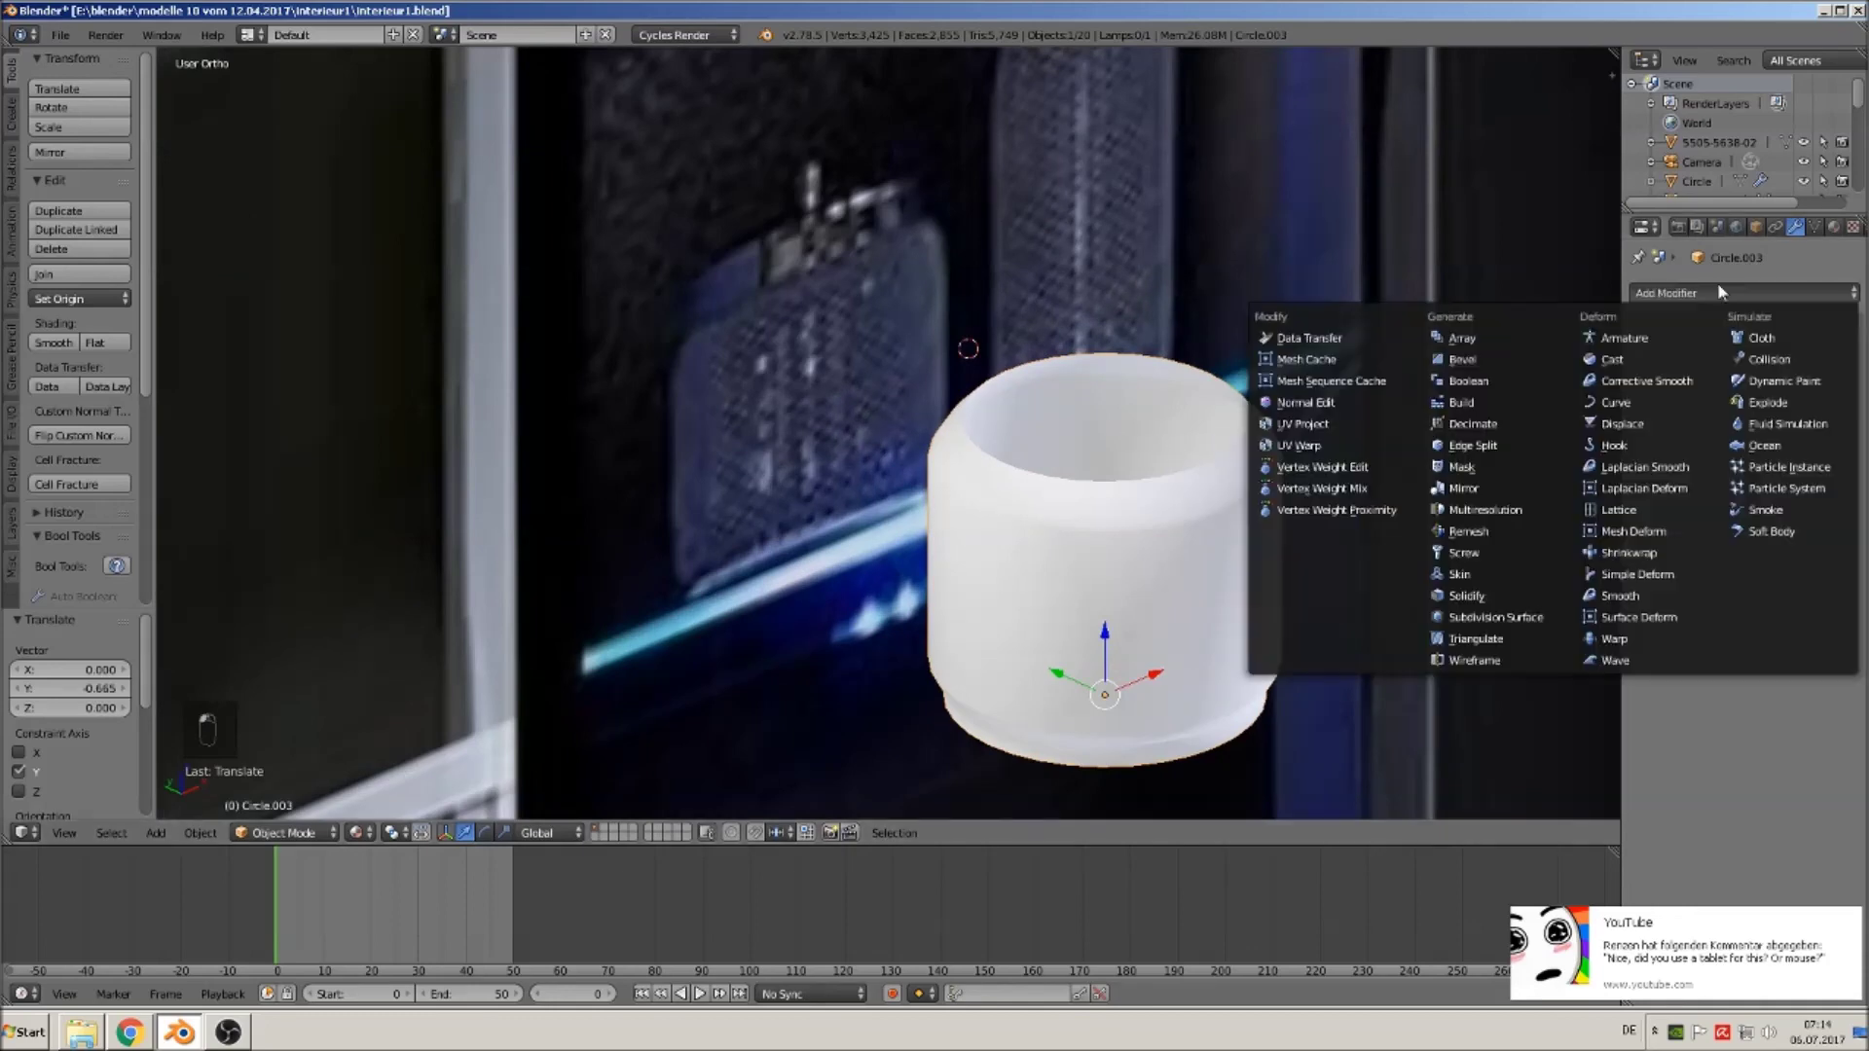
pyautogui.click(1466, 596)
pyautogui.scroll(4, 1412, 652)
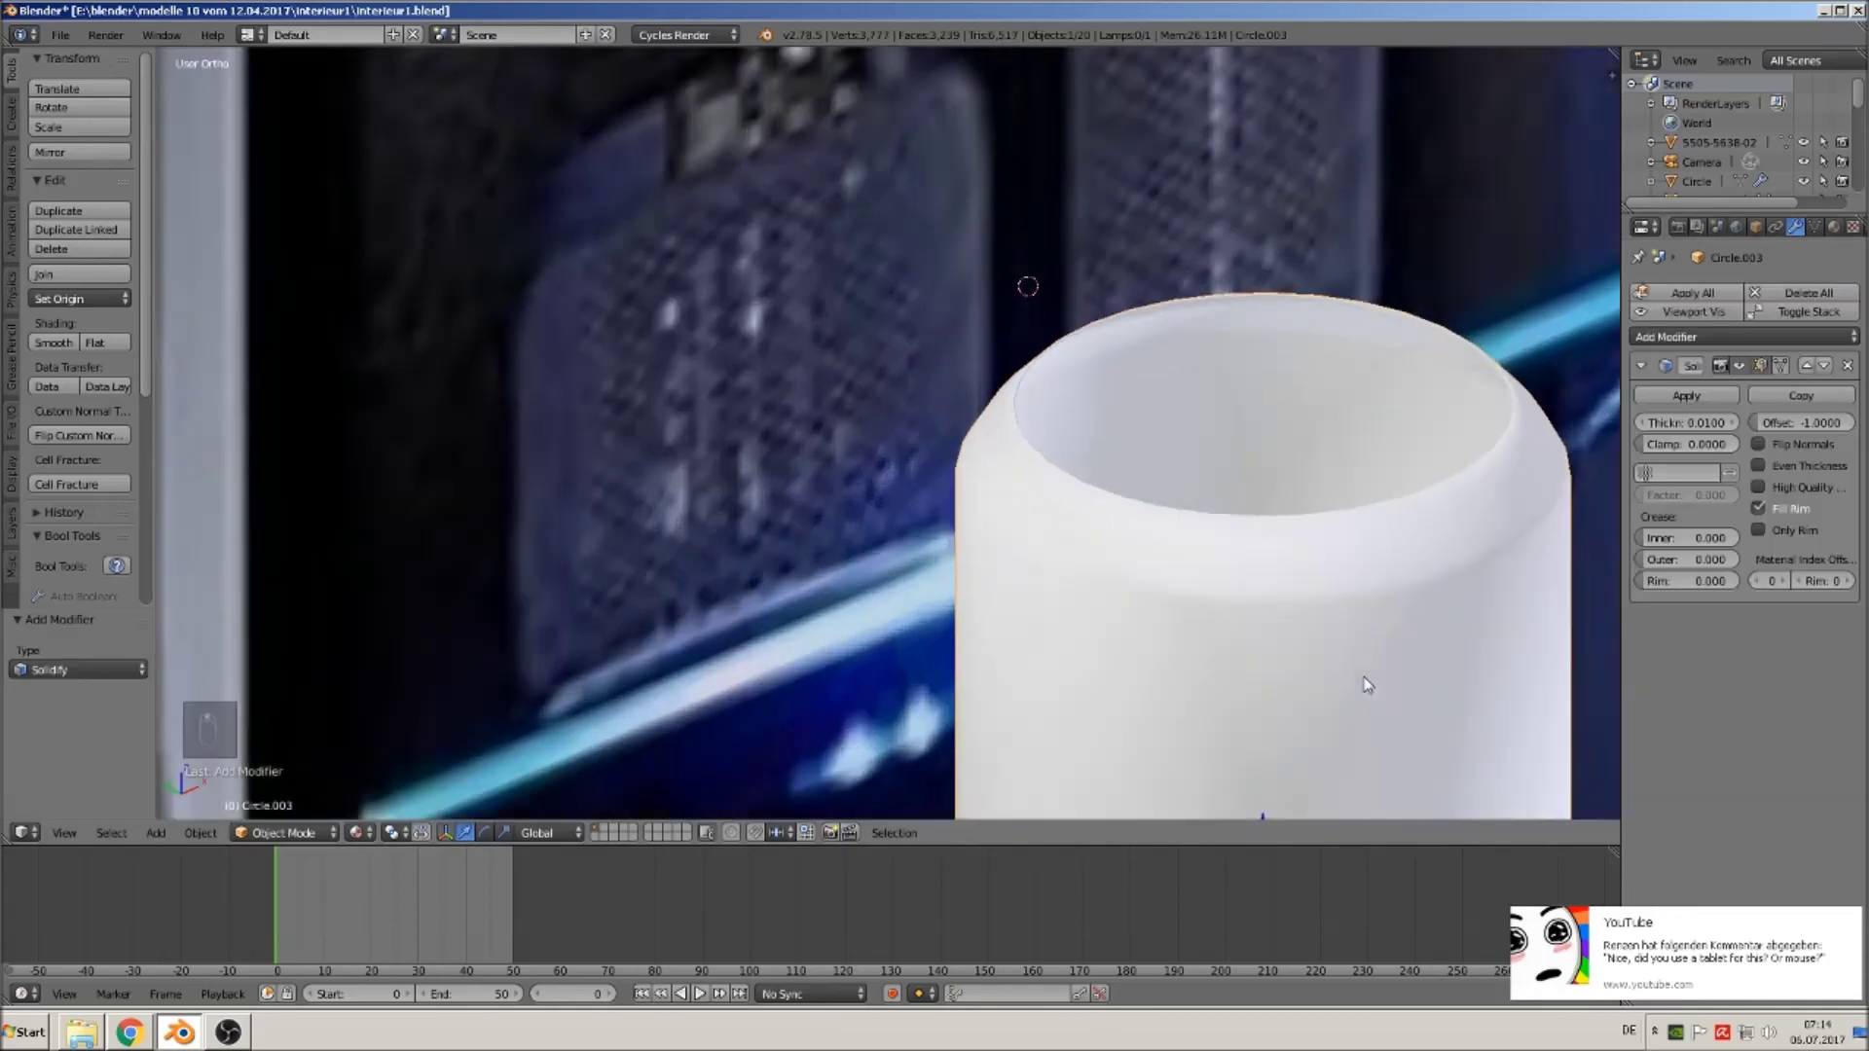
# Set the jar's Solidify thickness to about 0.038 and apply the modifier.
pyautogui.moveTo(1687, 423); pyautogui.dragTo(1719, 423)
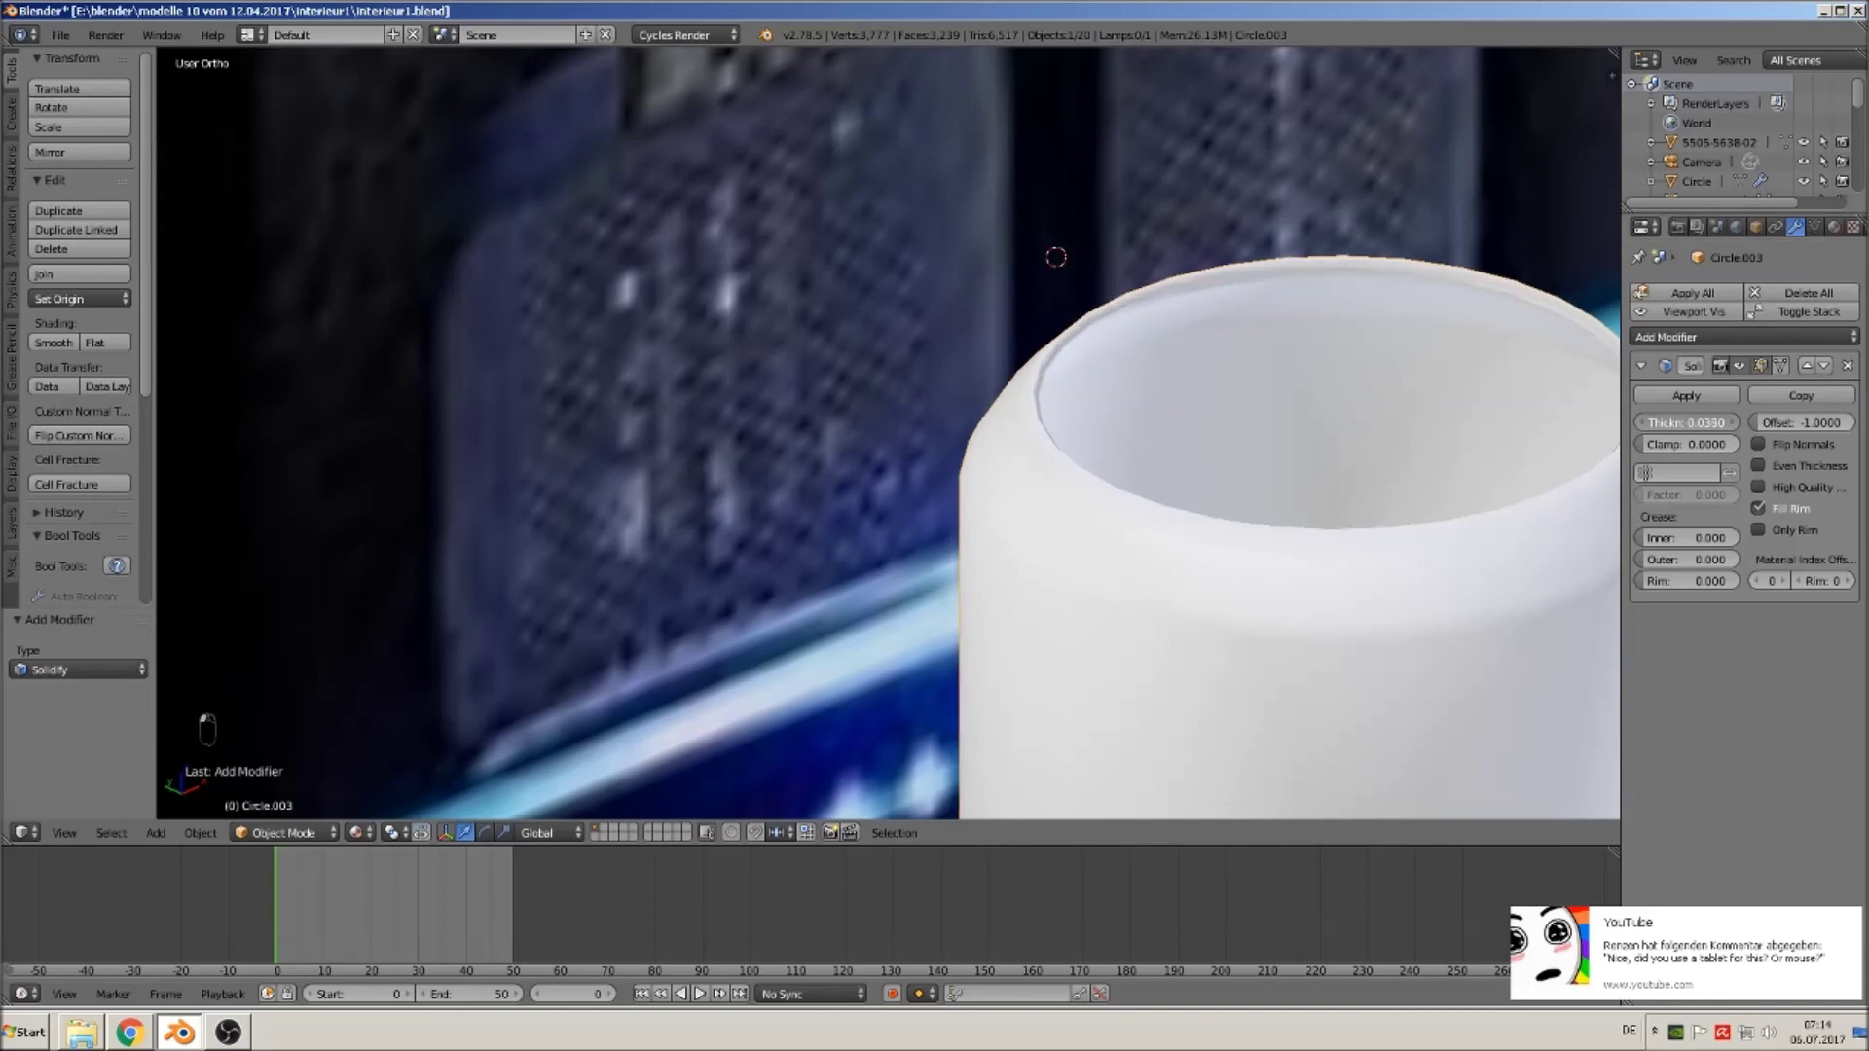
pyautogui.click(1685, 394)
pyautogui.scroll(-6, 1073, 570)
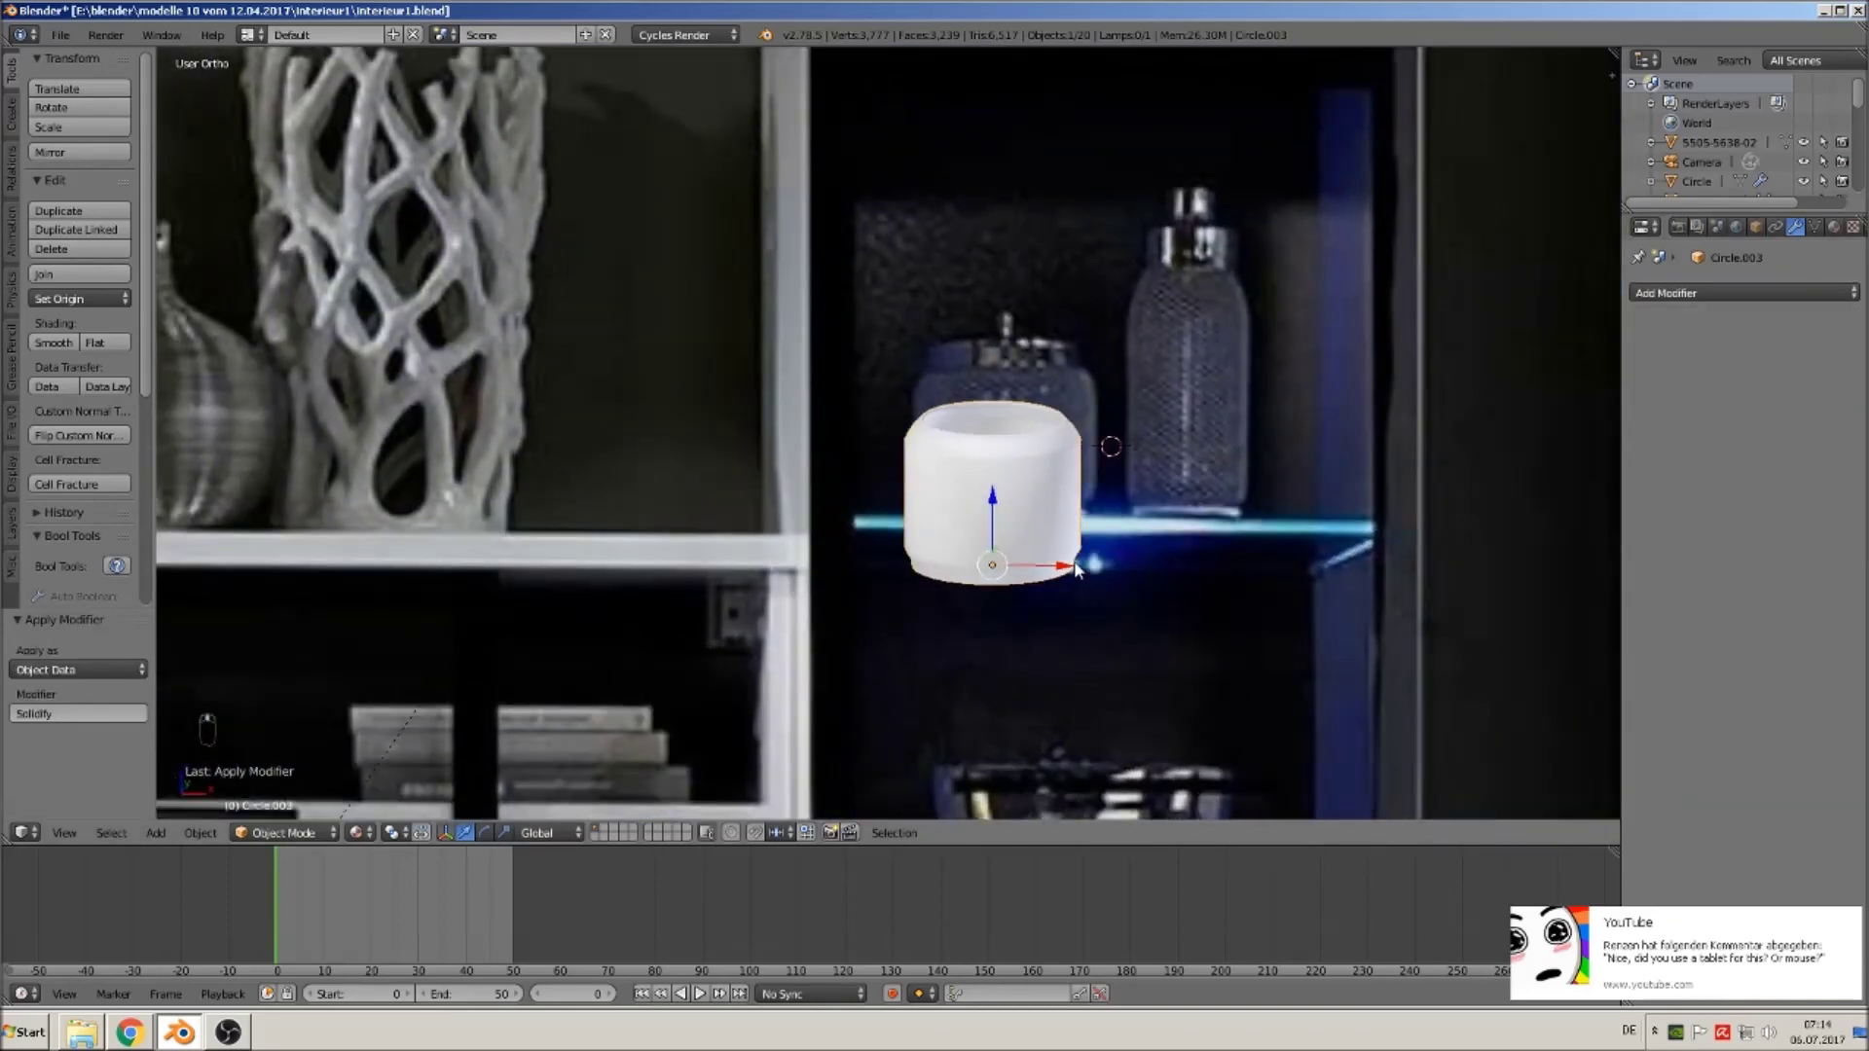
# Duplicate the edge loop at the jar's top opening and separate it into its own object.
pyautogui.press('KP_1')
pyautogui.scroll(3, 1048, 525)
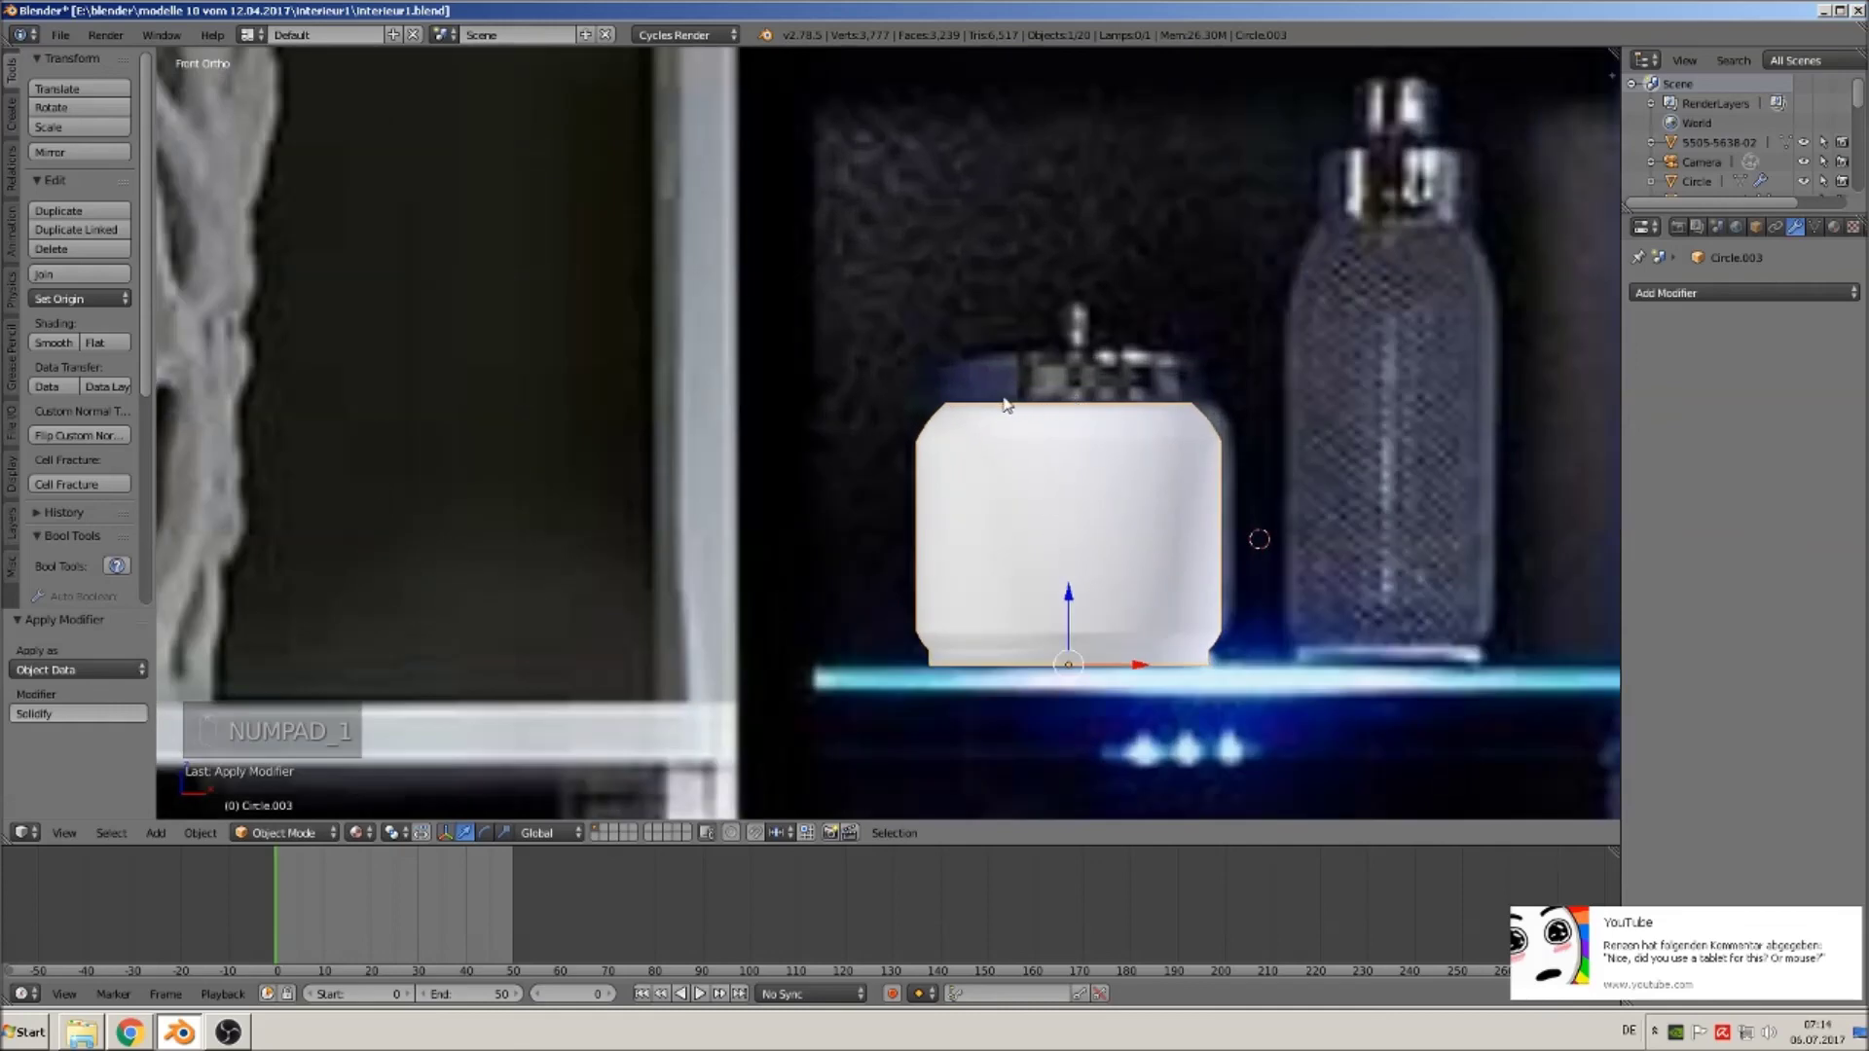
pyautogui.moveTo(1135, 452); pyautogui.dragTo(1126, 506, button='middle')
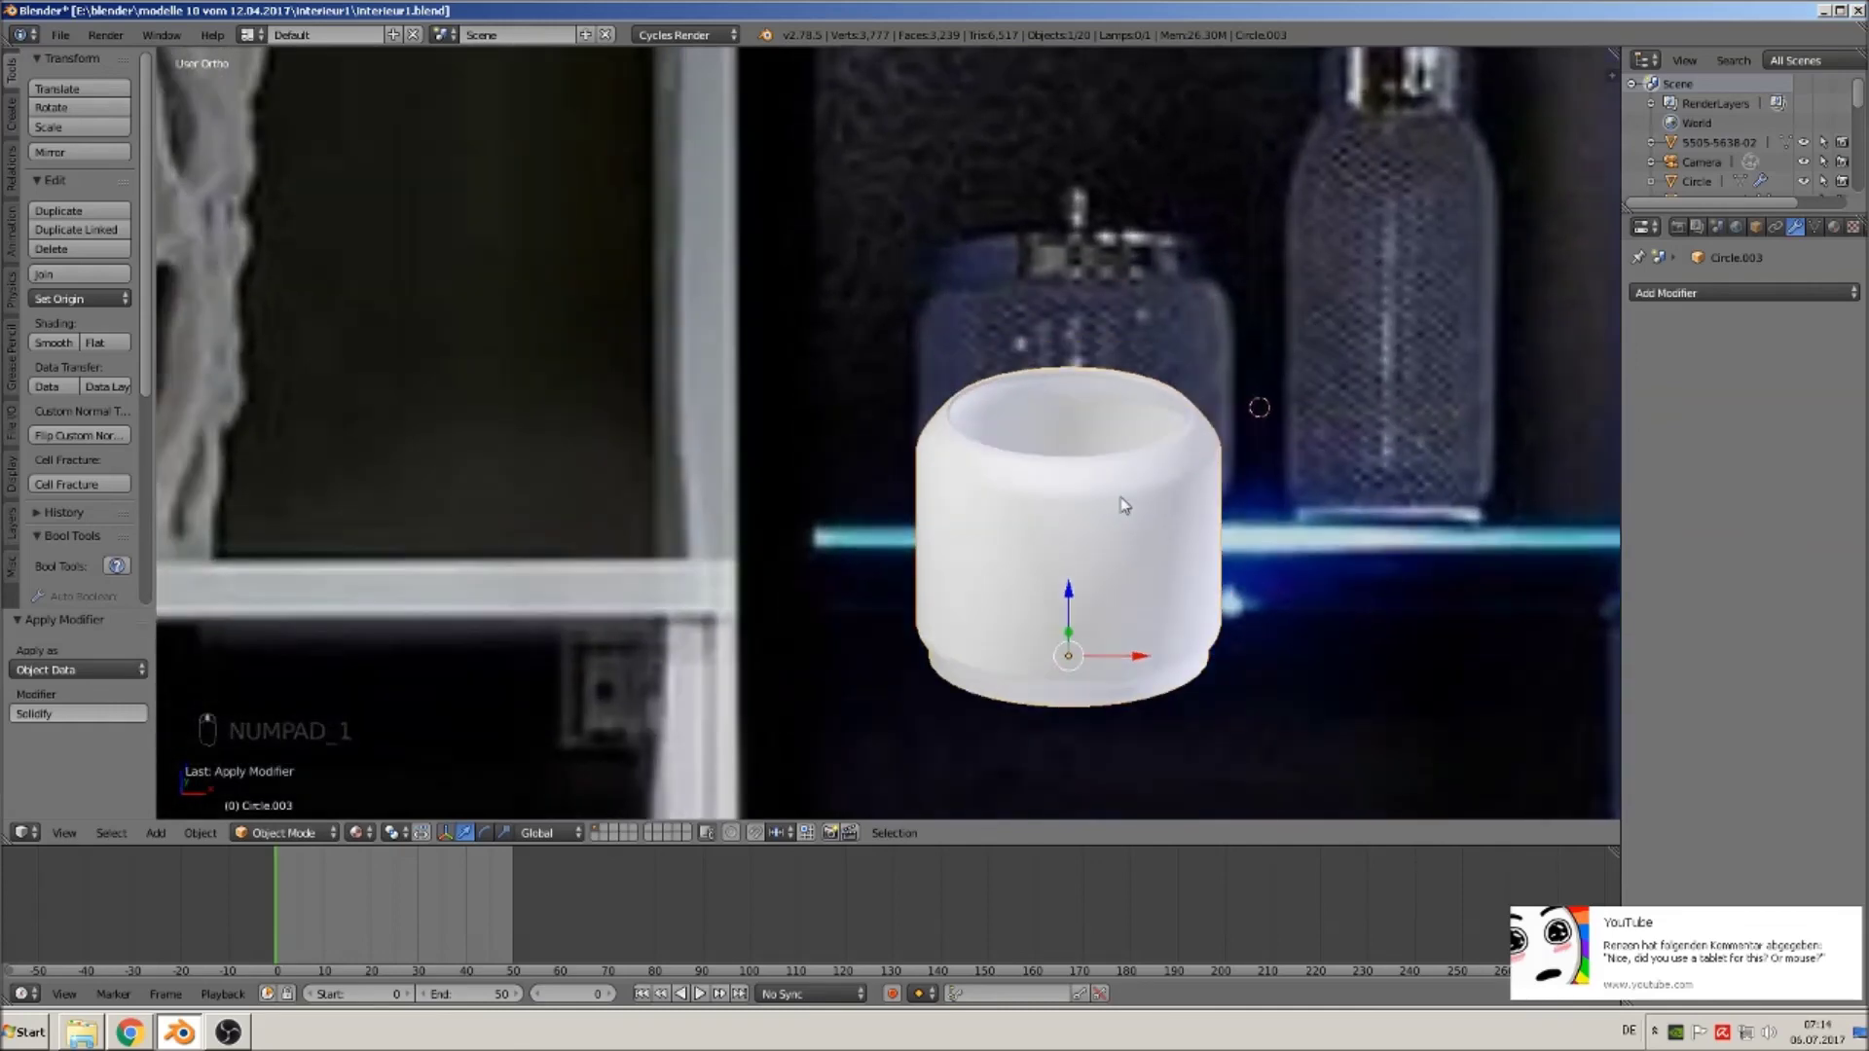
pyautogui.press('Tab')
pyautogui.keyDown('alt'); pyautogui.rightClick(1027, 452); pyautogui.keyUp('alt')
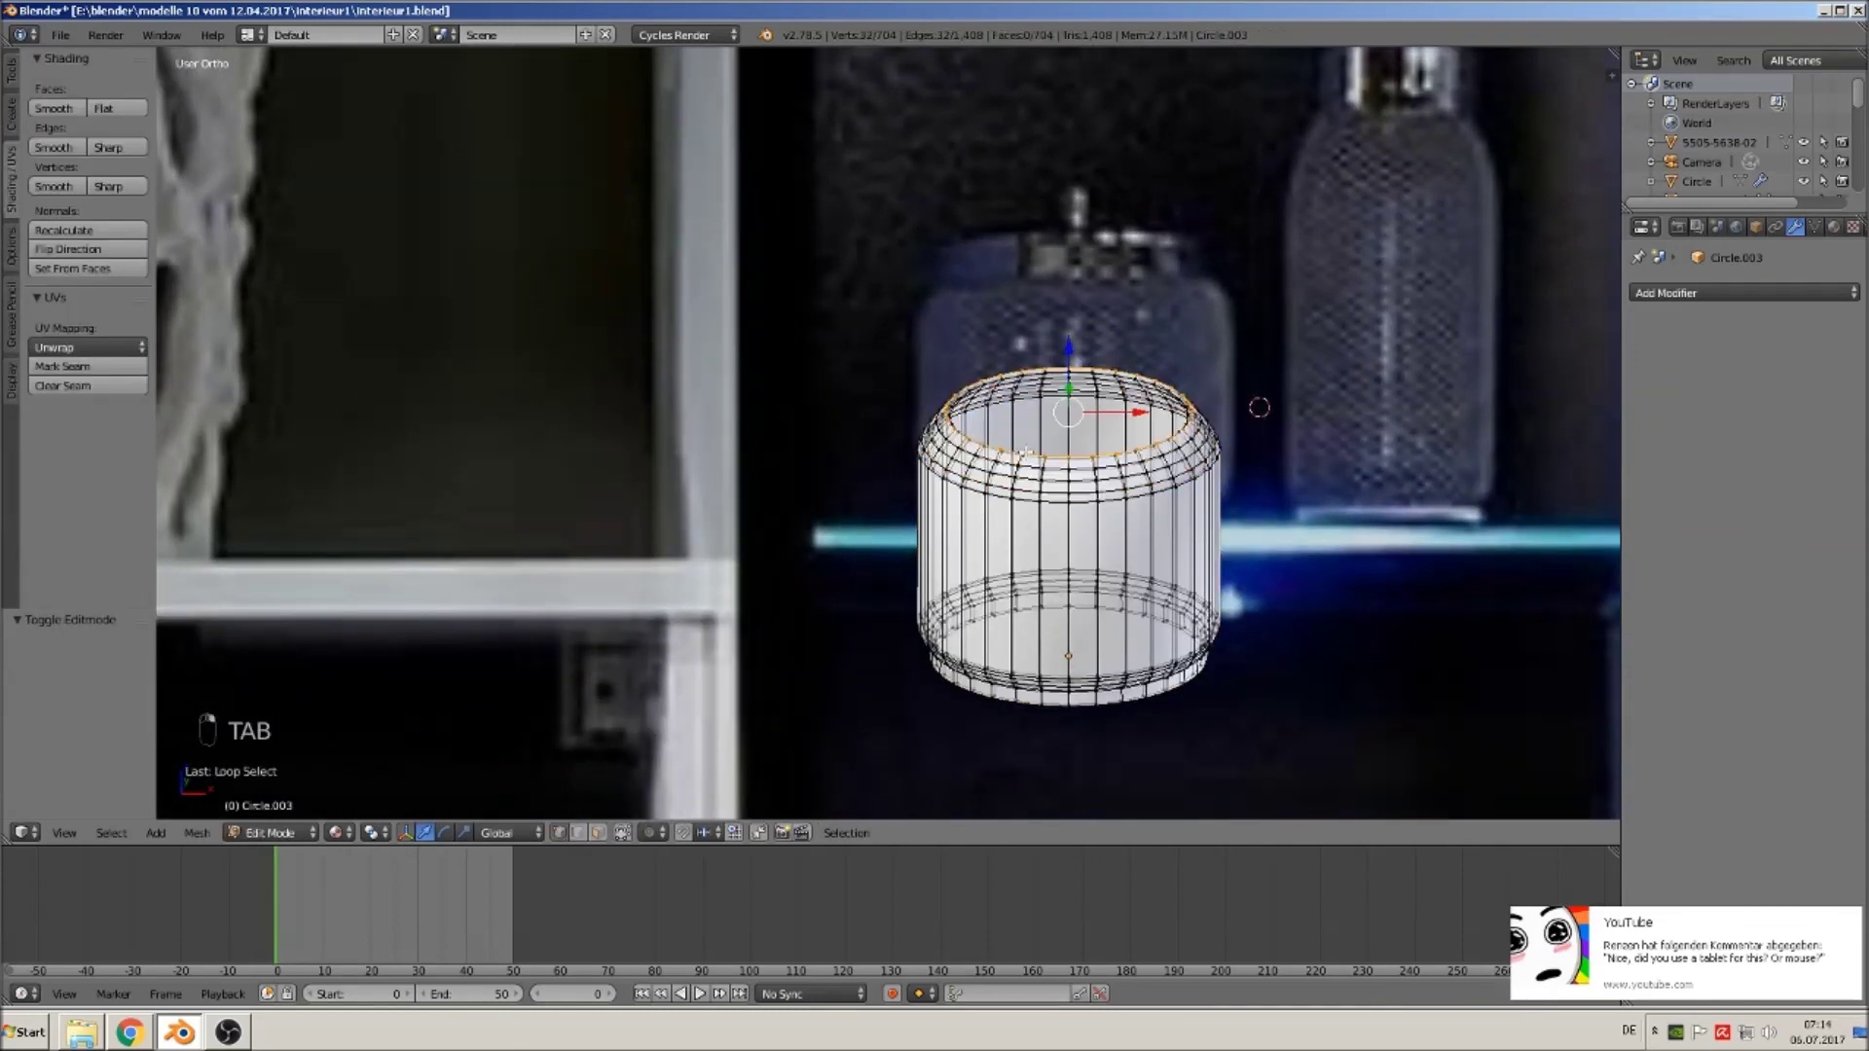
pyautogui.hotkey('shift', 'd')
pyautogui.rightClick(1087, 501)
pyautogui.press('p')
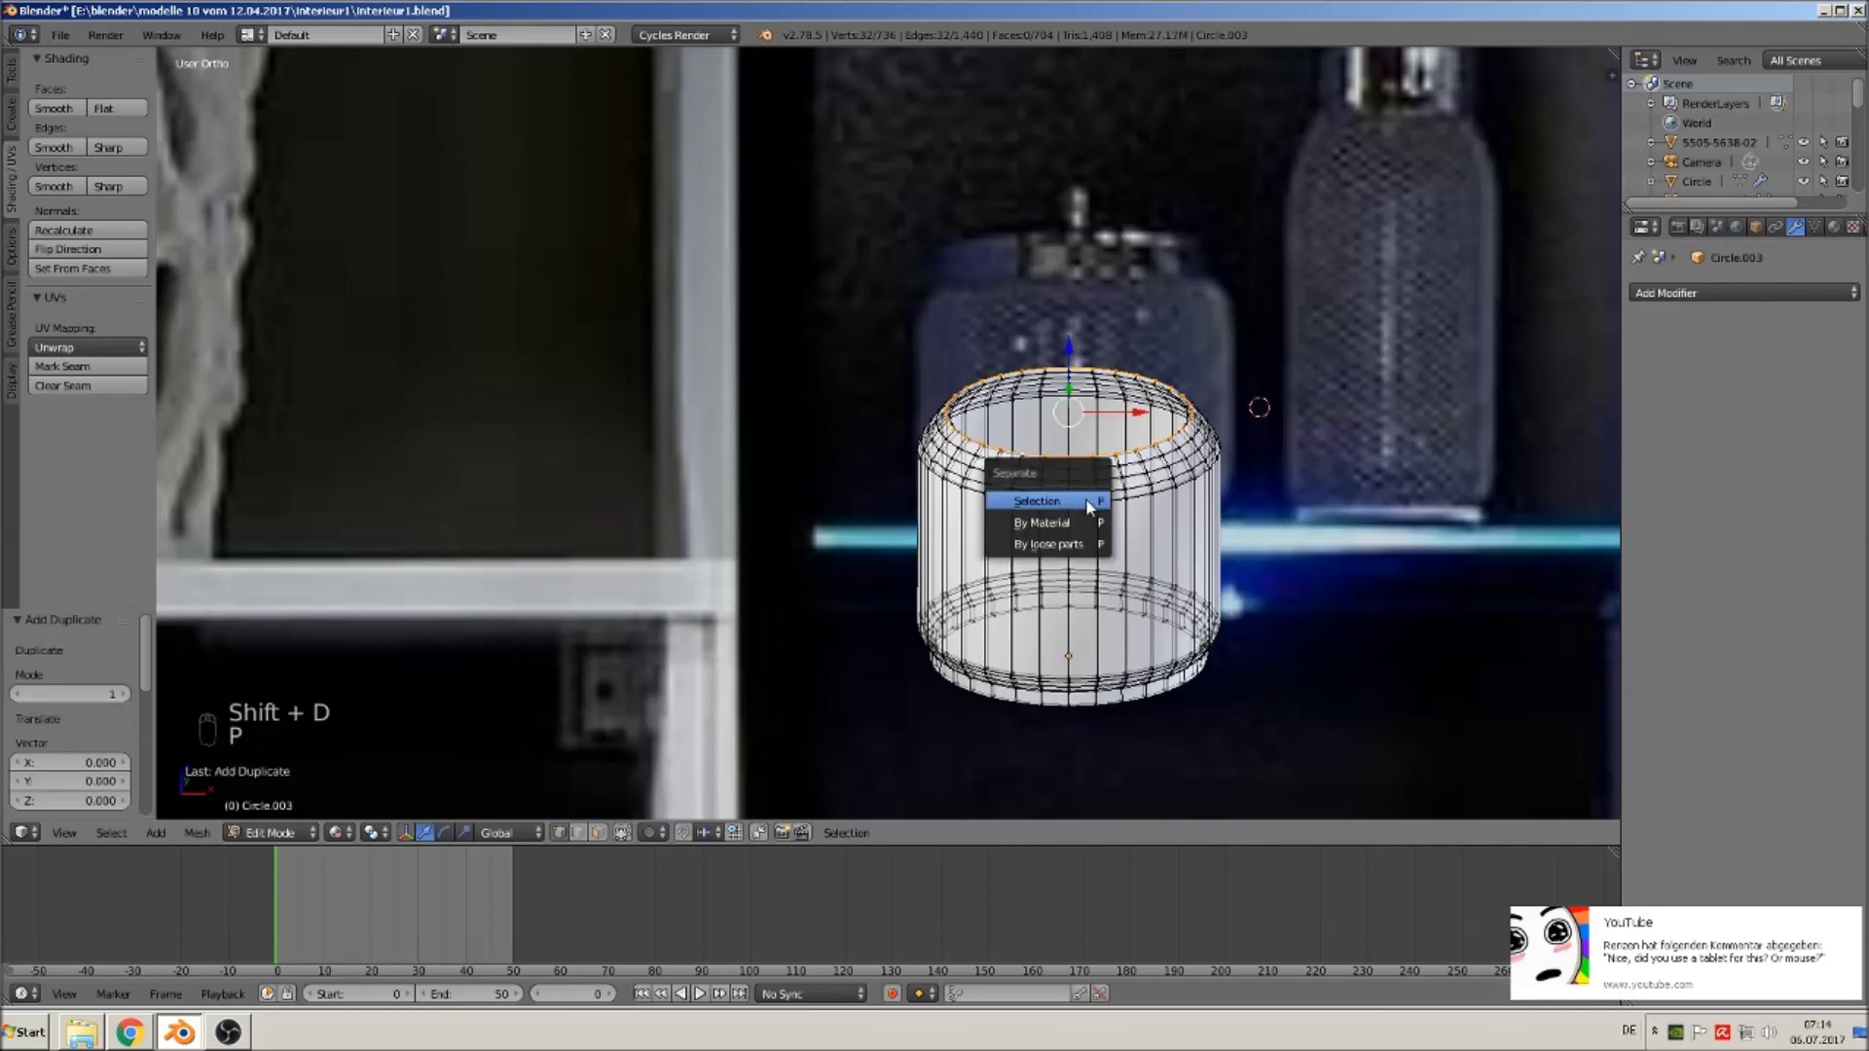
pyautogui.click(1091, 502)
pyautogui.press('Tab')
# Set the separated ring's origin to its geometry and position the ring just above the jar's rim.
pyautogui.rightClick(1090, 451)
pyautogui.moveTo(1069, 585); pyautogui.dragTo(1064, 546)
pyautogui.click(62, 301)
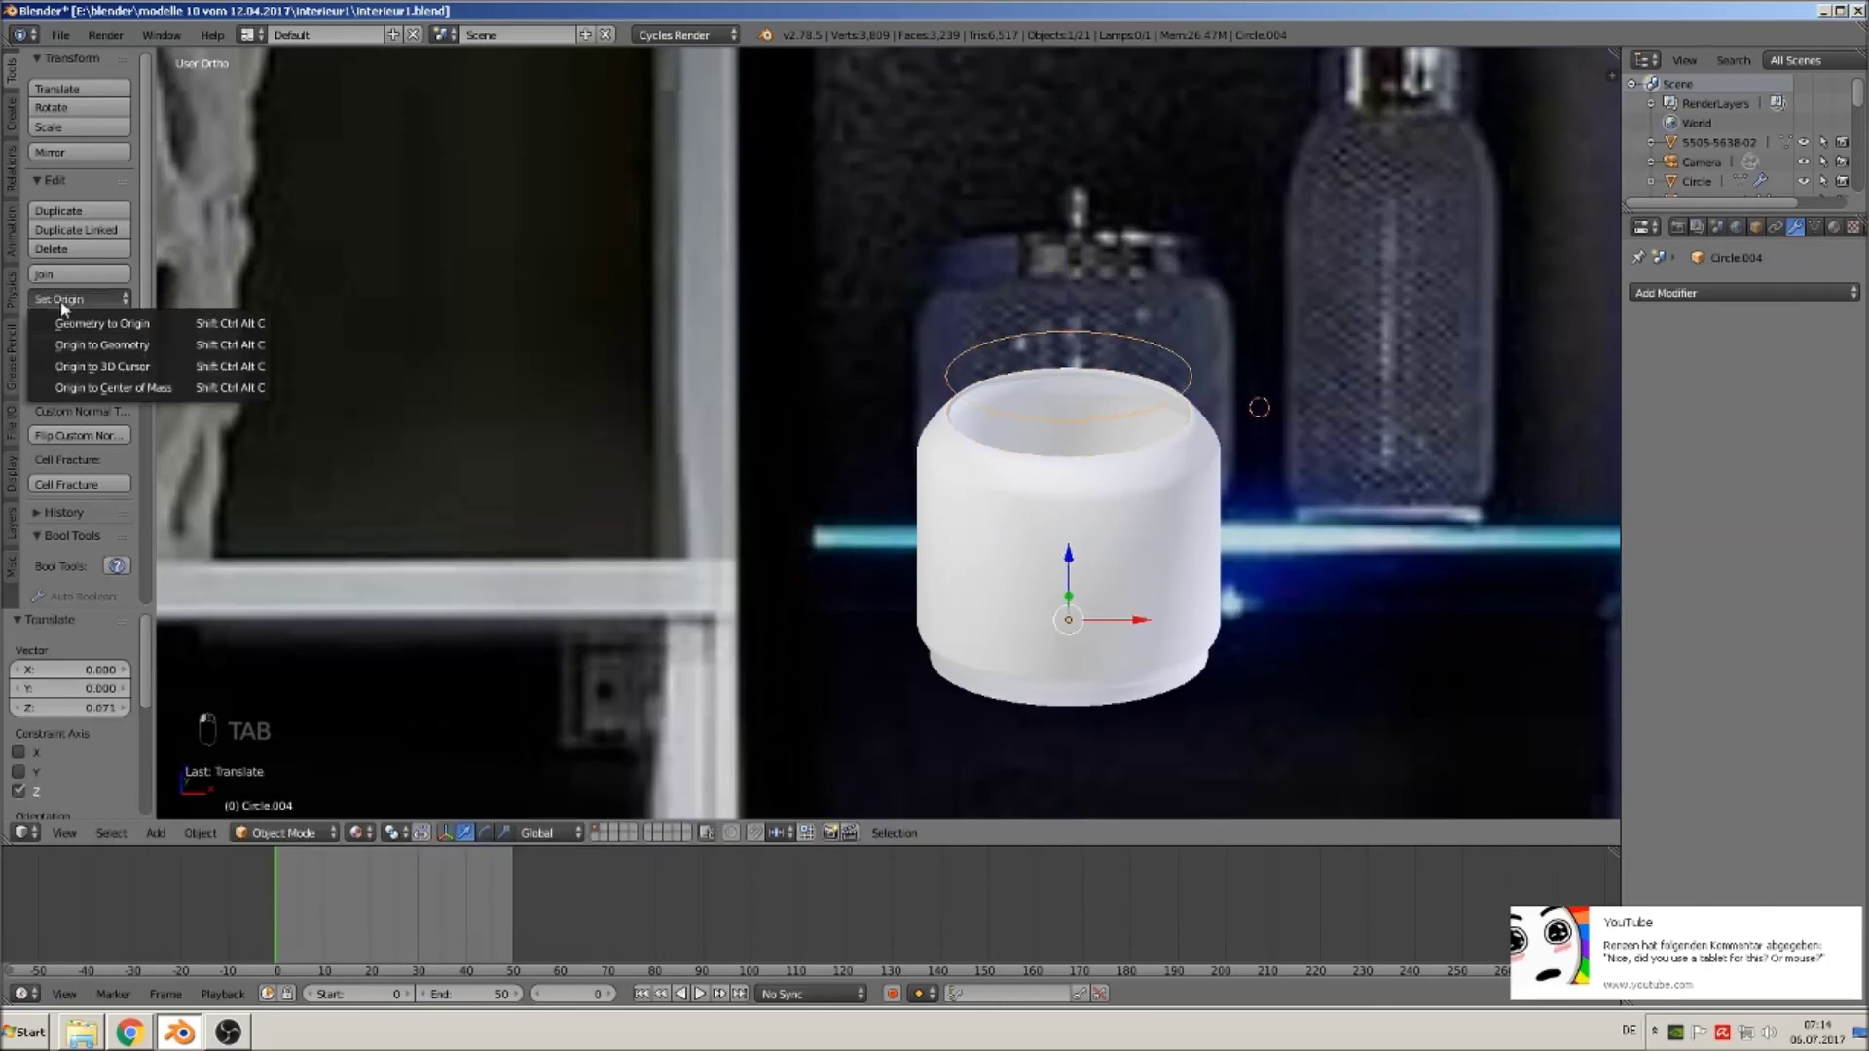
pyautogui.click(101, 345)
pyautogui.press('KP_1')
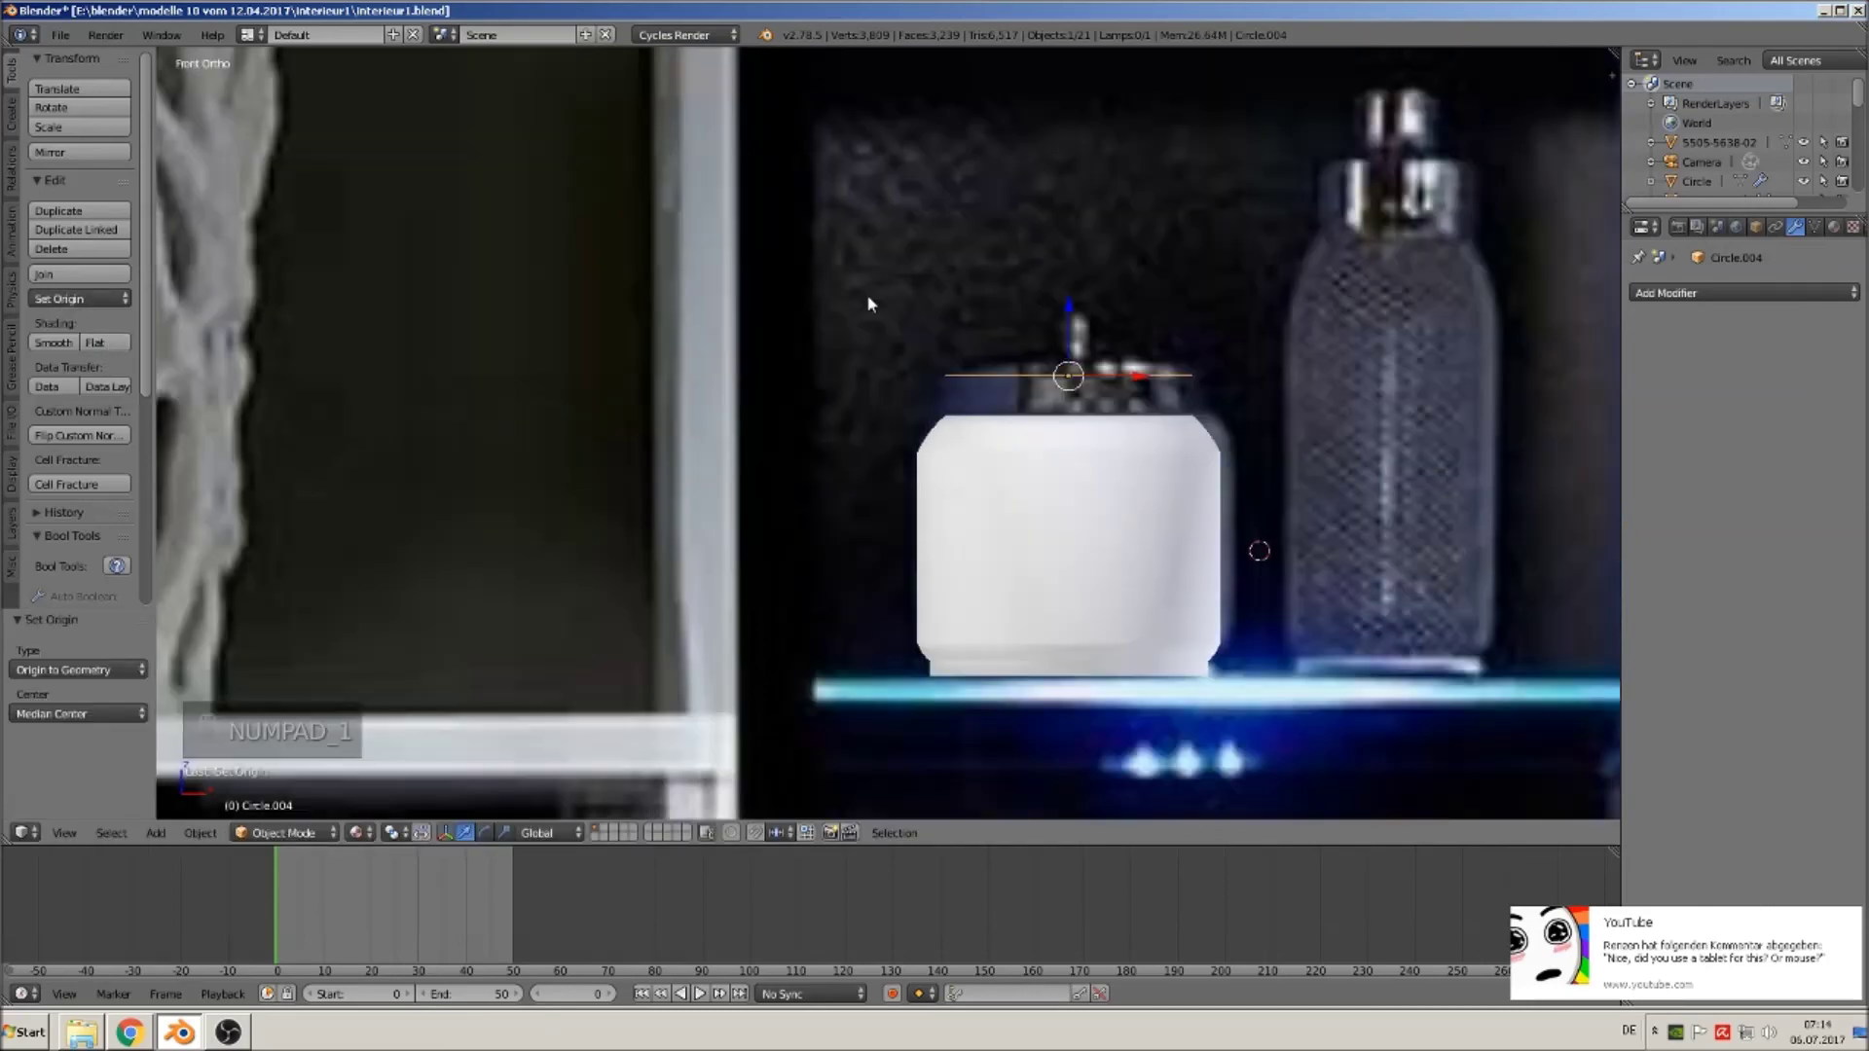
pyautogui.moveTo(1069, 317); pyautogui.dragTo(1076, 353)
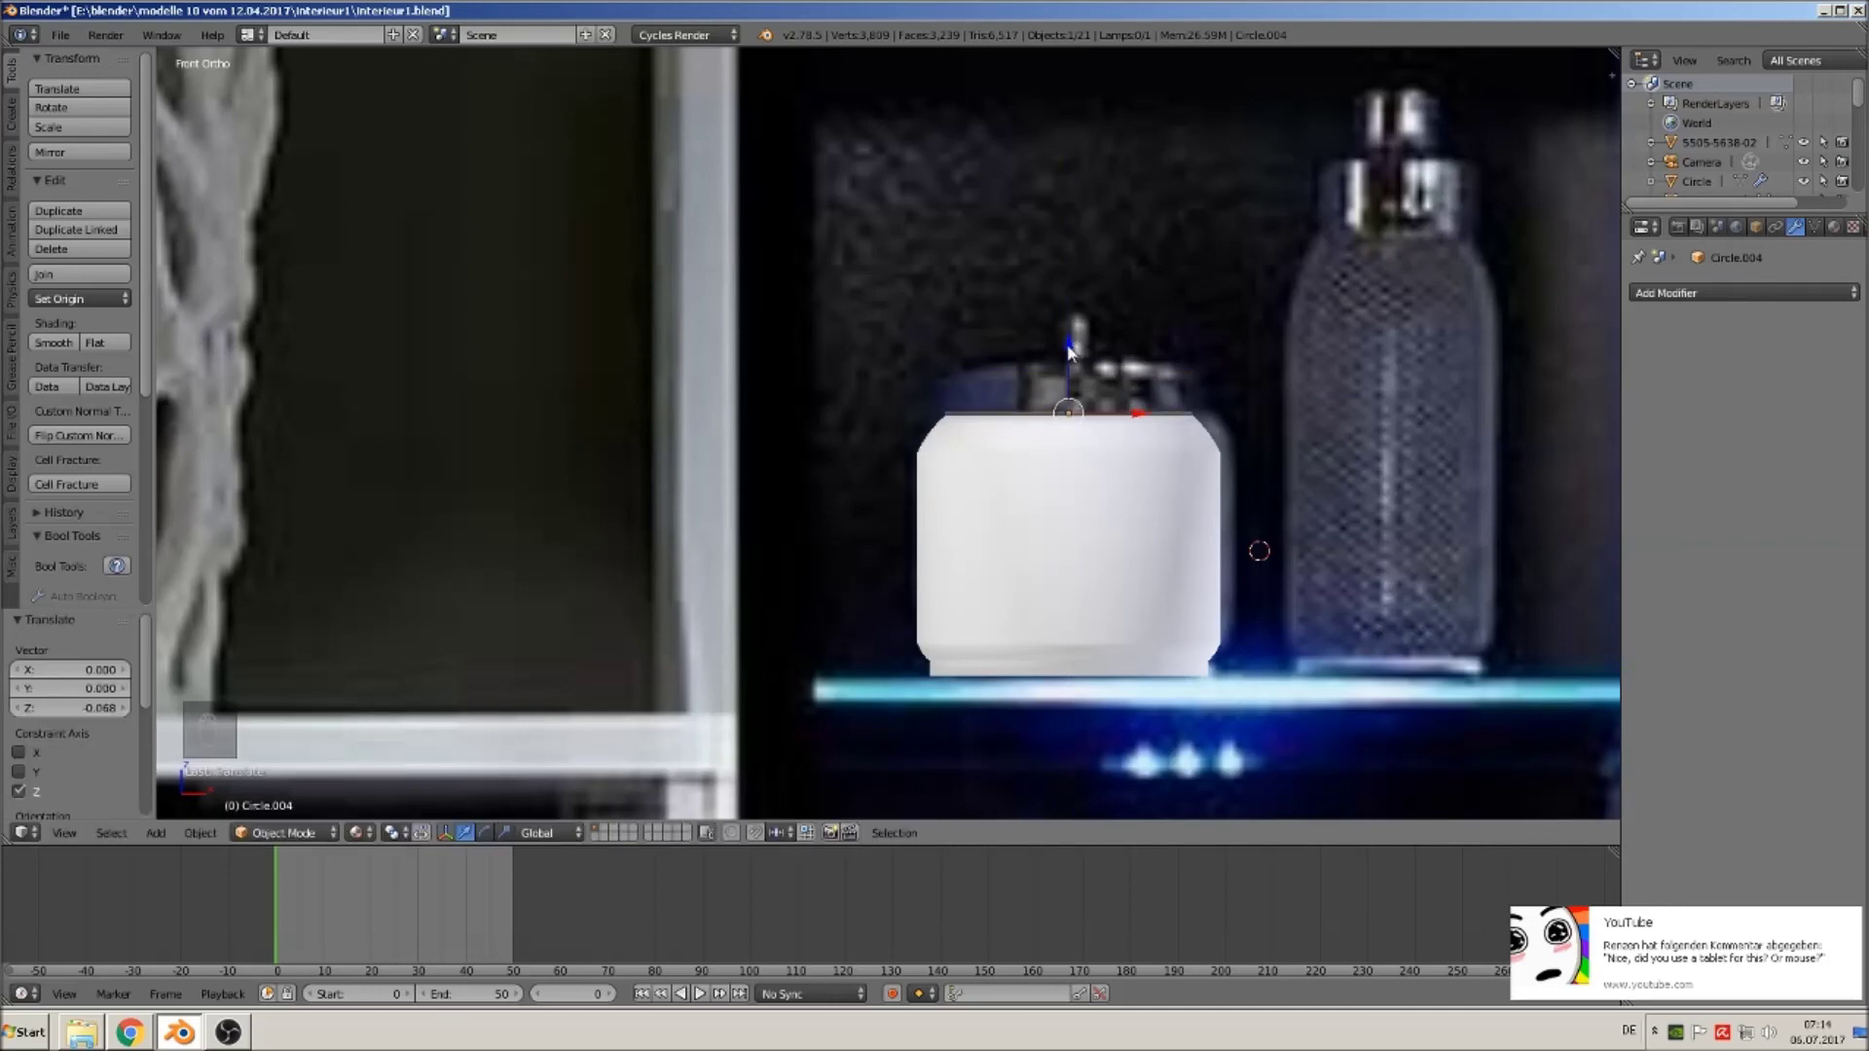
pyautogui.rightClick(1068, 352)
pyautogui.press('e')
pyautogui.press('Tab')
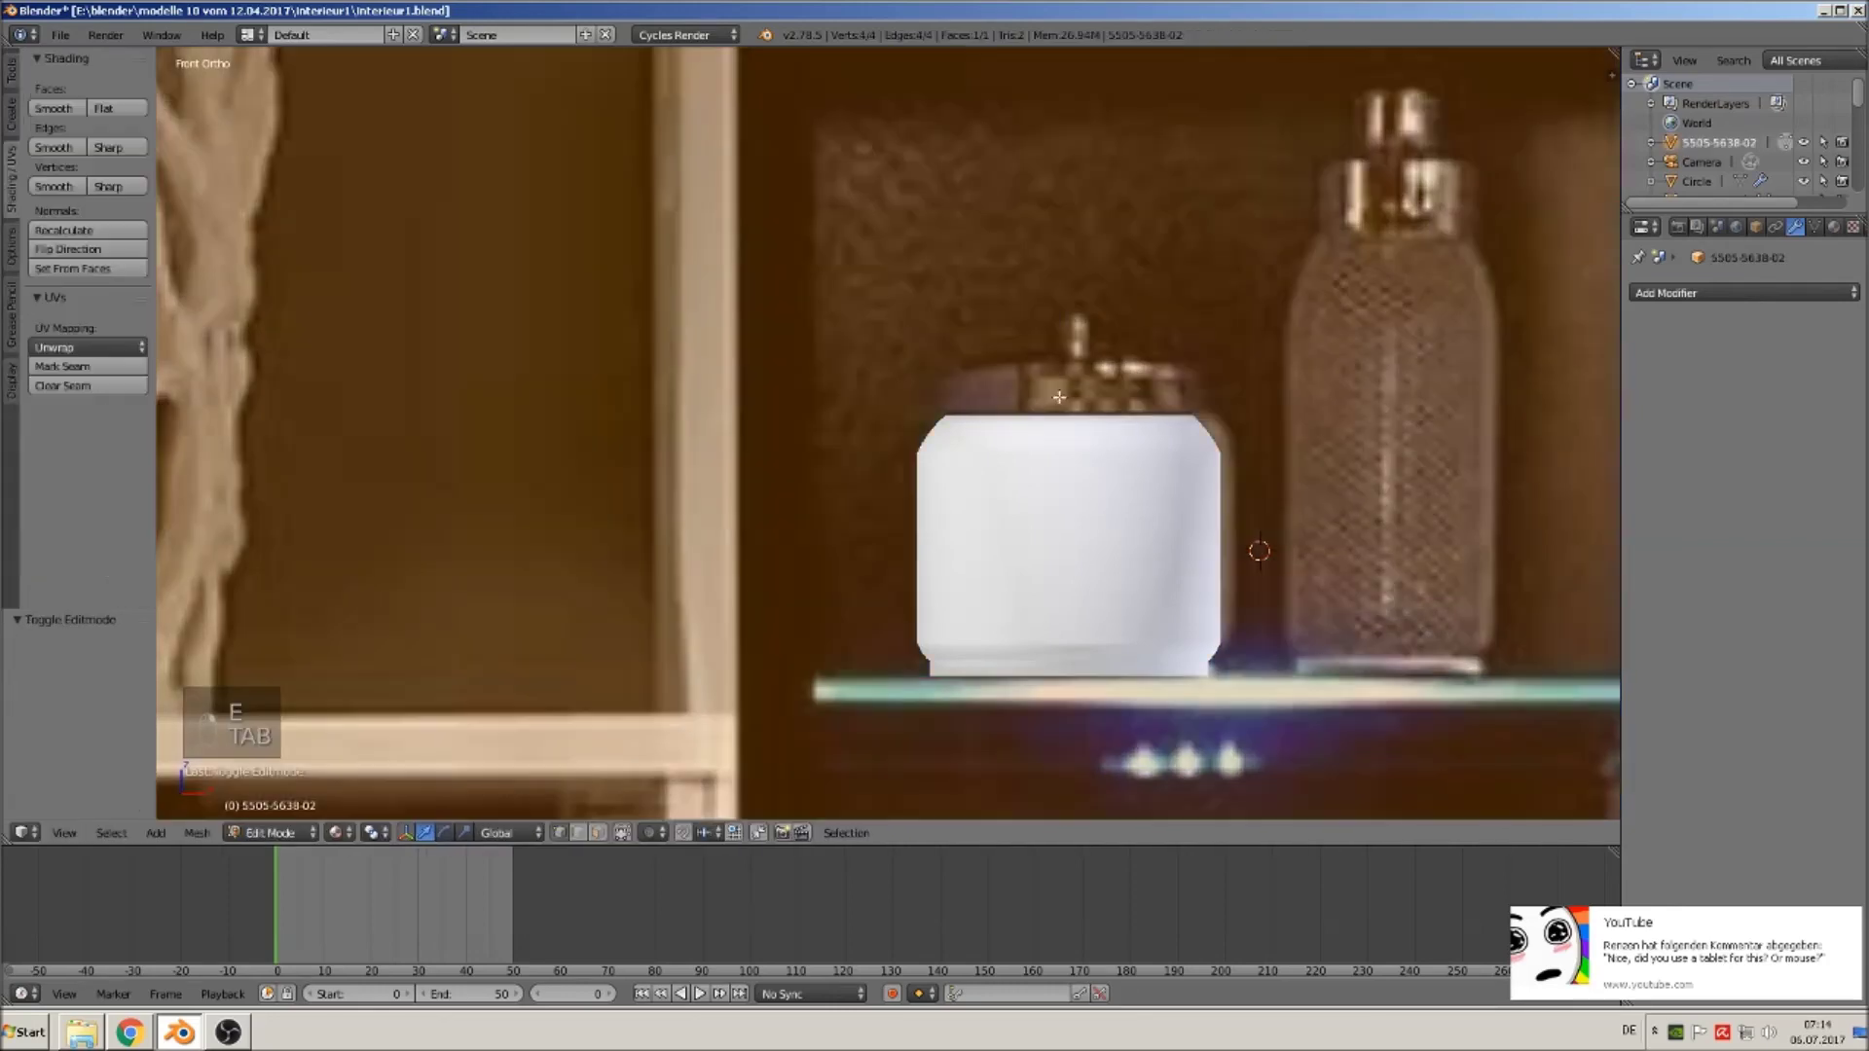
pyautogui.press('Tab')
# Extrude the whole ring upward to form the side wall of the jar's lid.
pyautogui.rightClick(1051, 416)
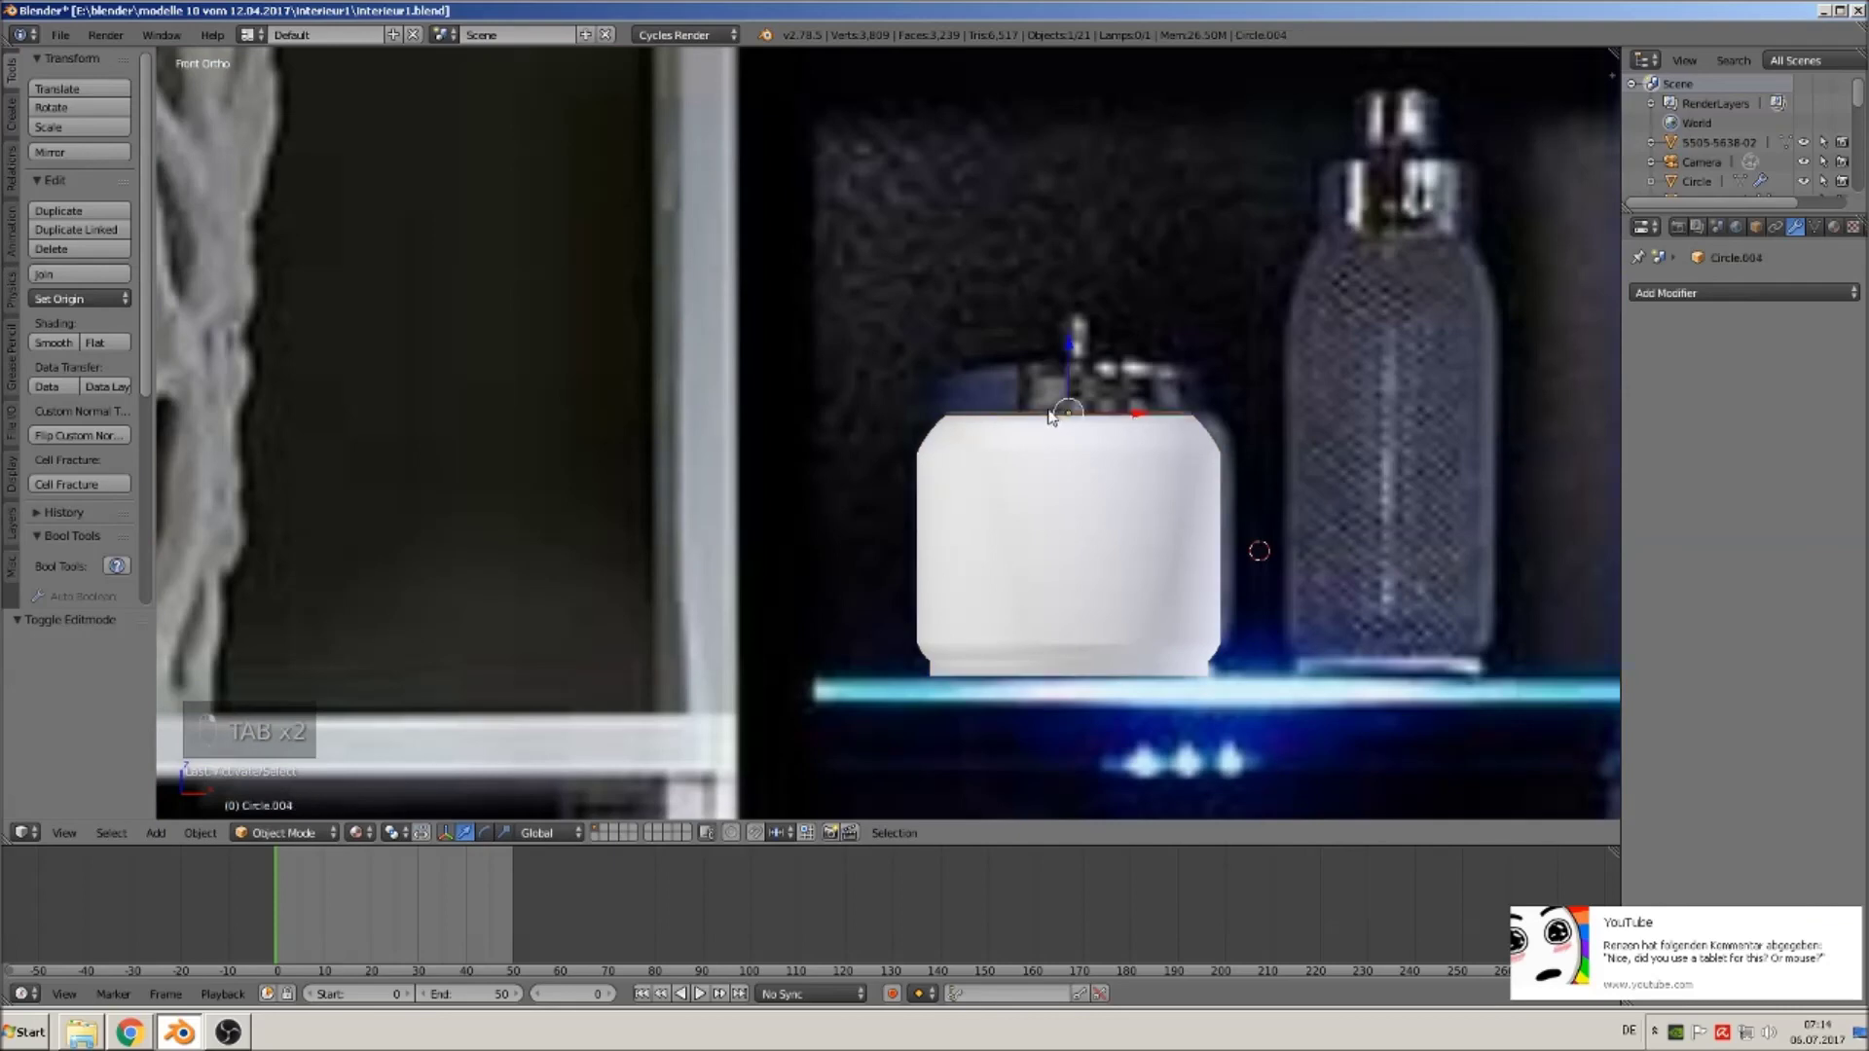
pyautogui.press('Tab')
pyautogui.press('a')
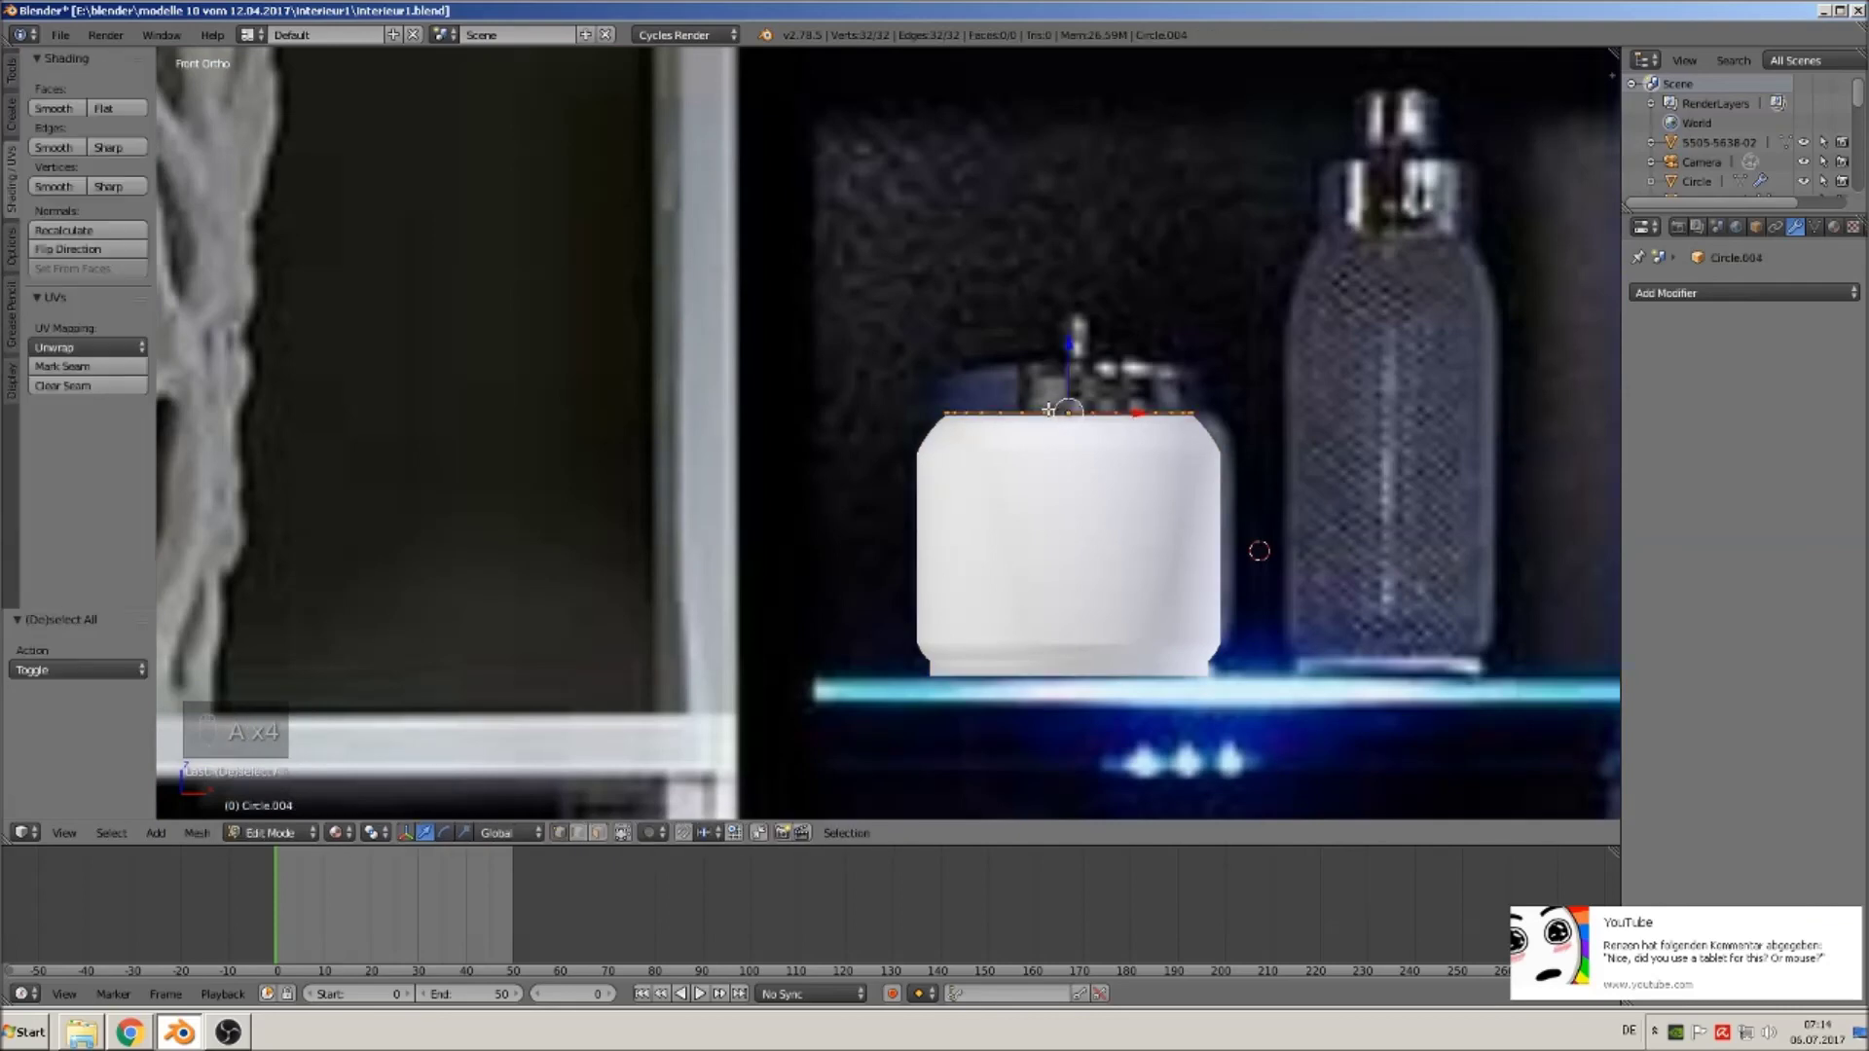
pyautogui.press('e')
pyautogui.moveTo(1067, 351); pyautogui.dragTo(1073, 311)
# Extrude the lid's upper edge slightly inward and raise it about 0.005 along Z to make a small bevel.
pyautogui.scroll(3, 1234, 464)
pyautogui.keyDown('shift'); pyautogui.moveTo(1235, 463); pyautogui.dragTo(1011, 539, button='middle'); pyautogui.keyUp('shift')
pyautogui.press('e')
pyautogui.press('s')
pyautogui.click(1002, 534)
pyautogui.moveTo(967, 347); pyautogui.dragTo(973, 333)
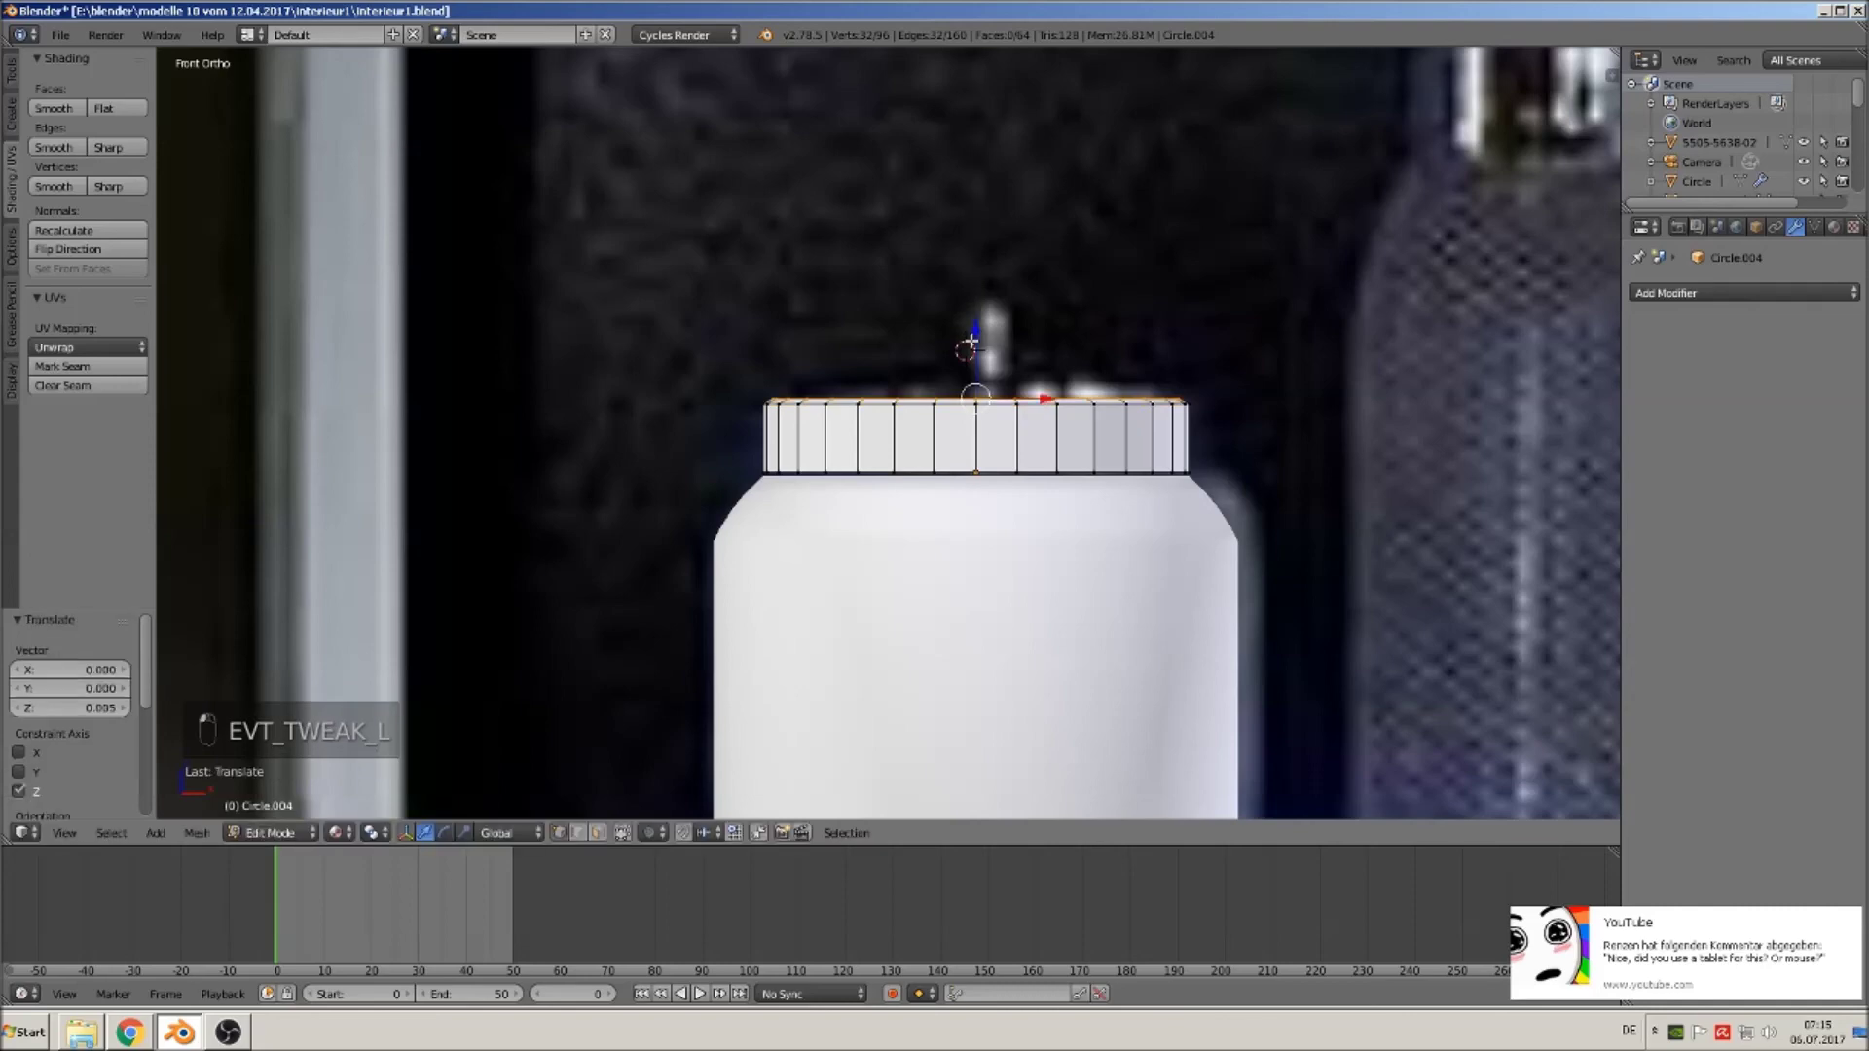
# Try to close the lid's top opening with a single face.
pyautogui.press('f')
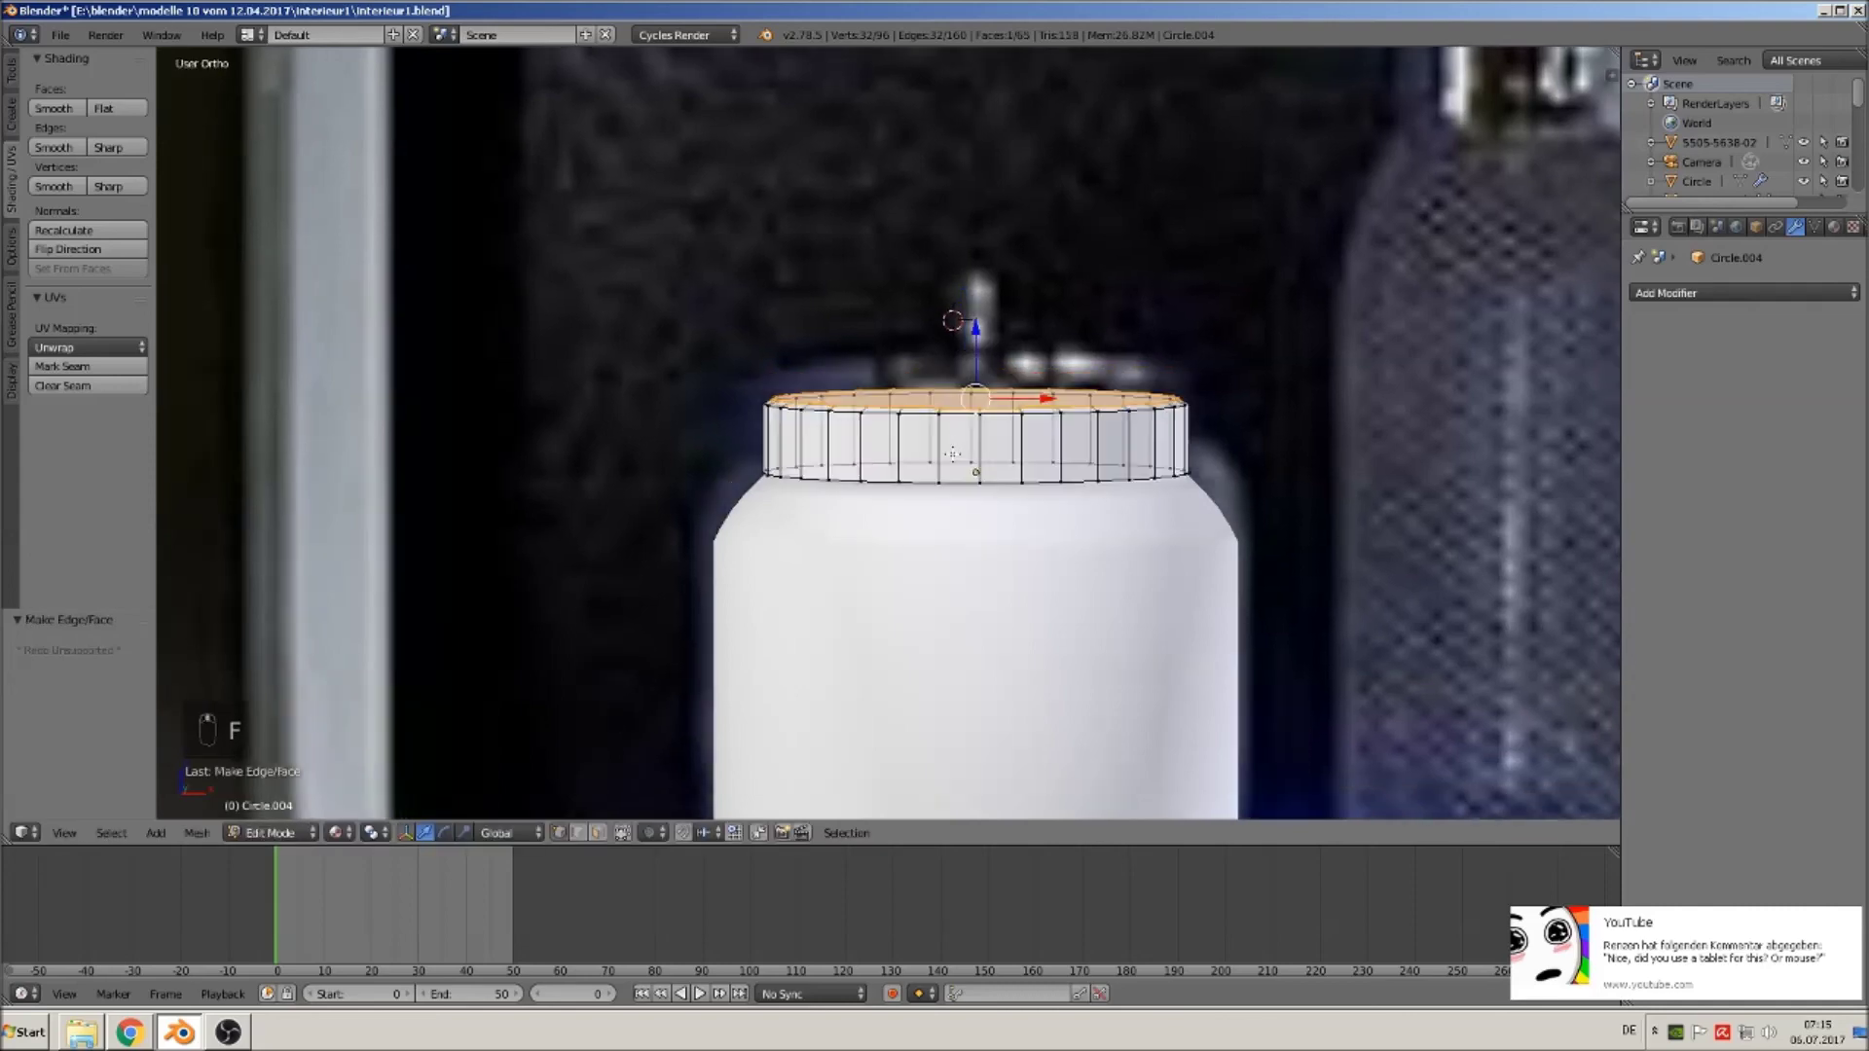
pyautogui.moveTo(951, 428); pyautogui.dragTo(963, 506, button='middle')
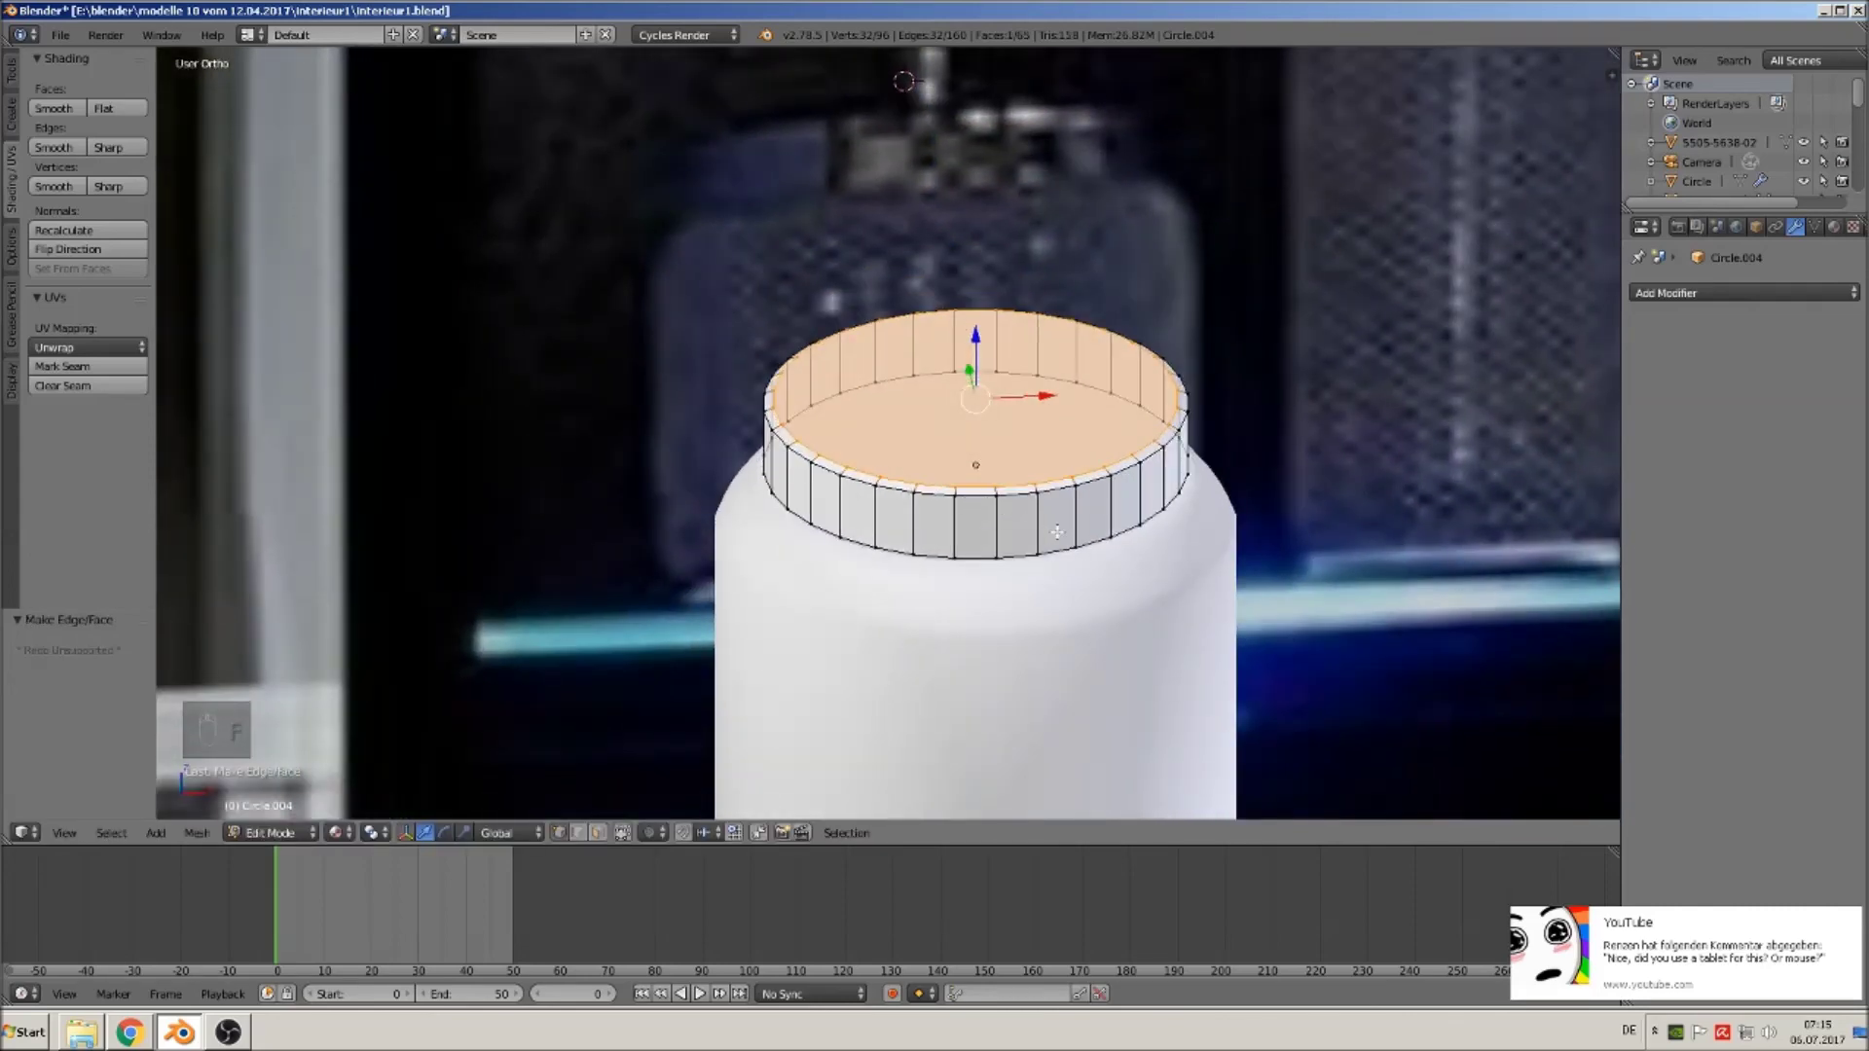
pyautogui.hotkey('ctrl', 'z')
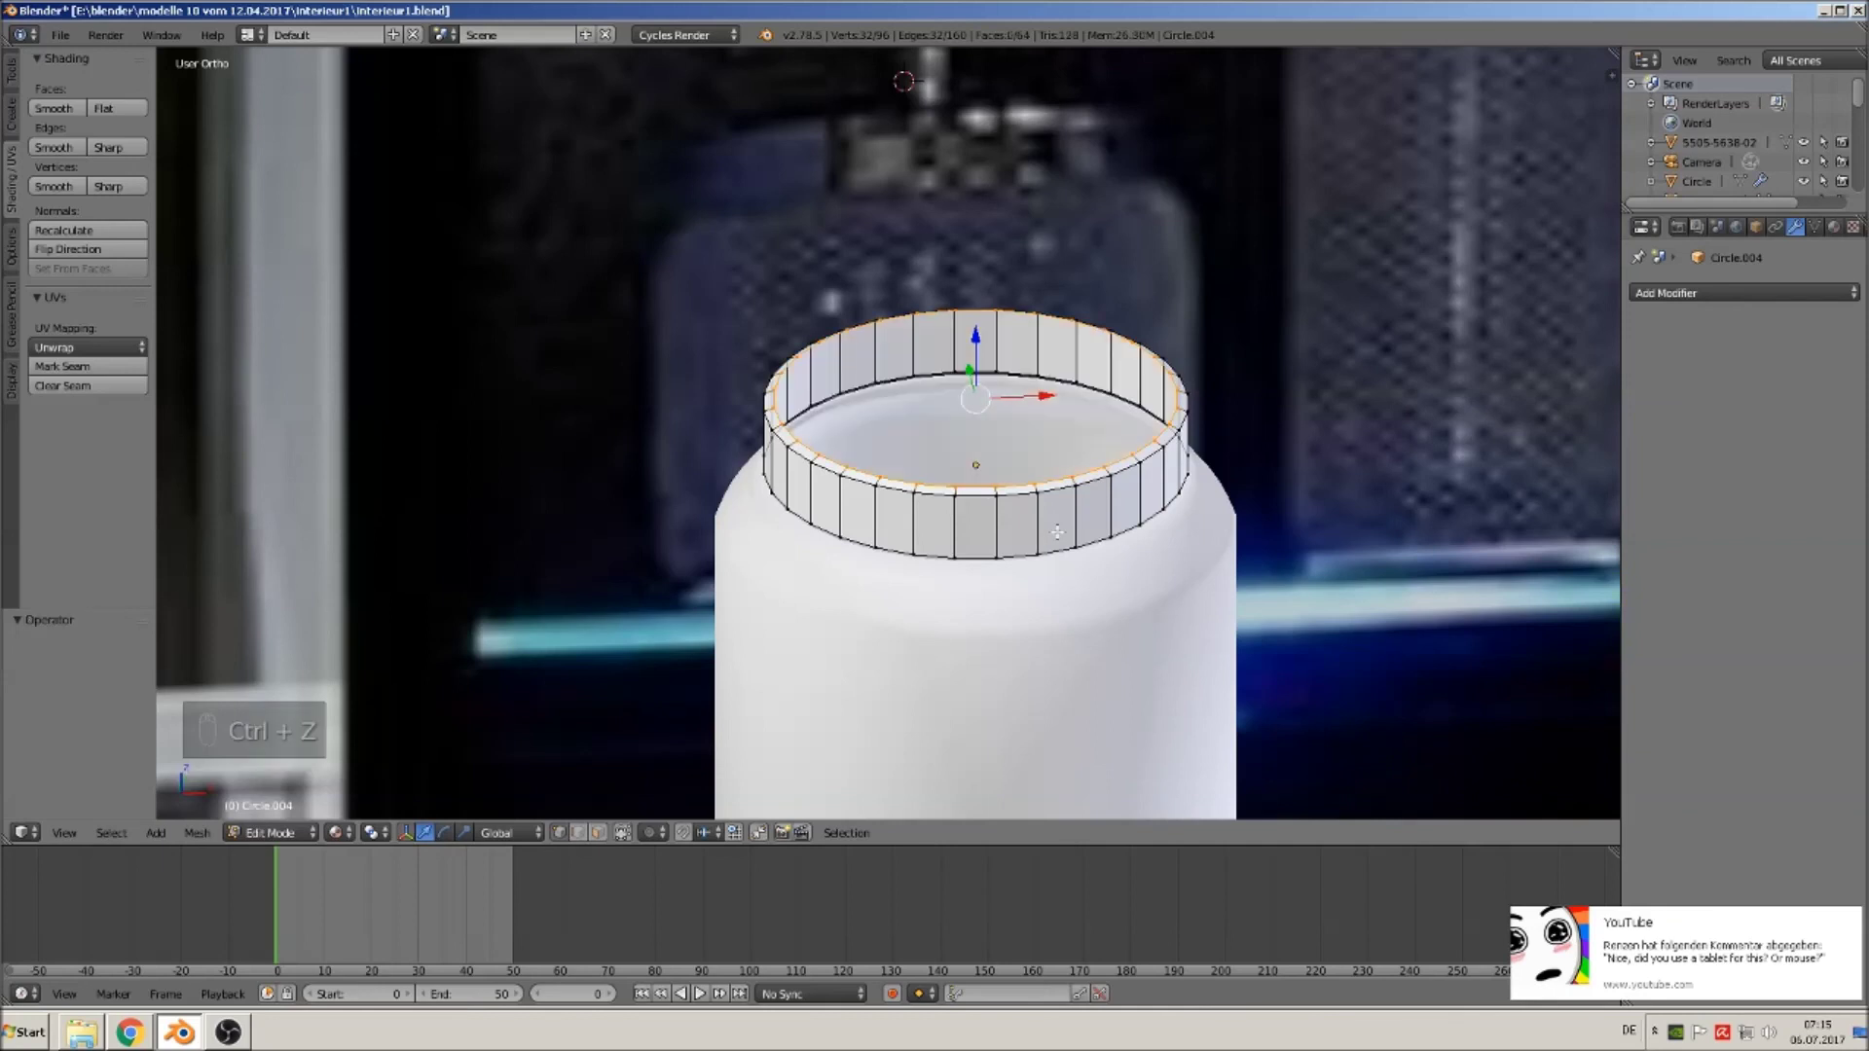
# Extrude the lid's top edge inward to a small central ring, and extrude that about 0.031 upward as a stem.
pyautogui.press('e')
pyautogui.press('s')
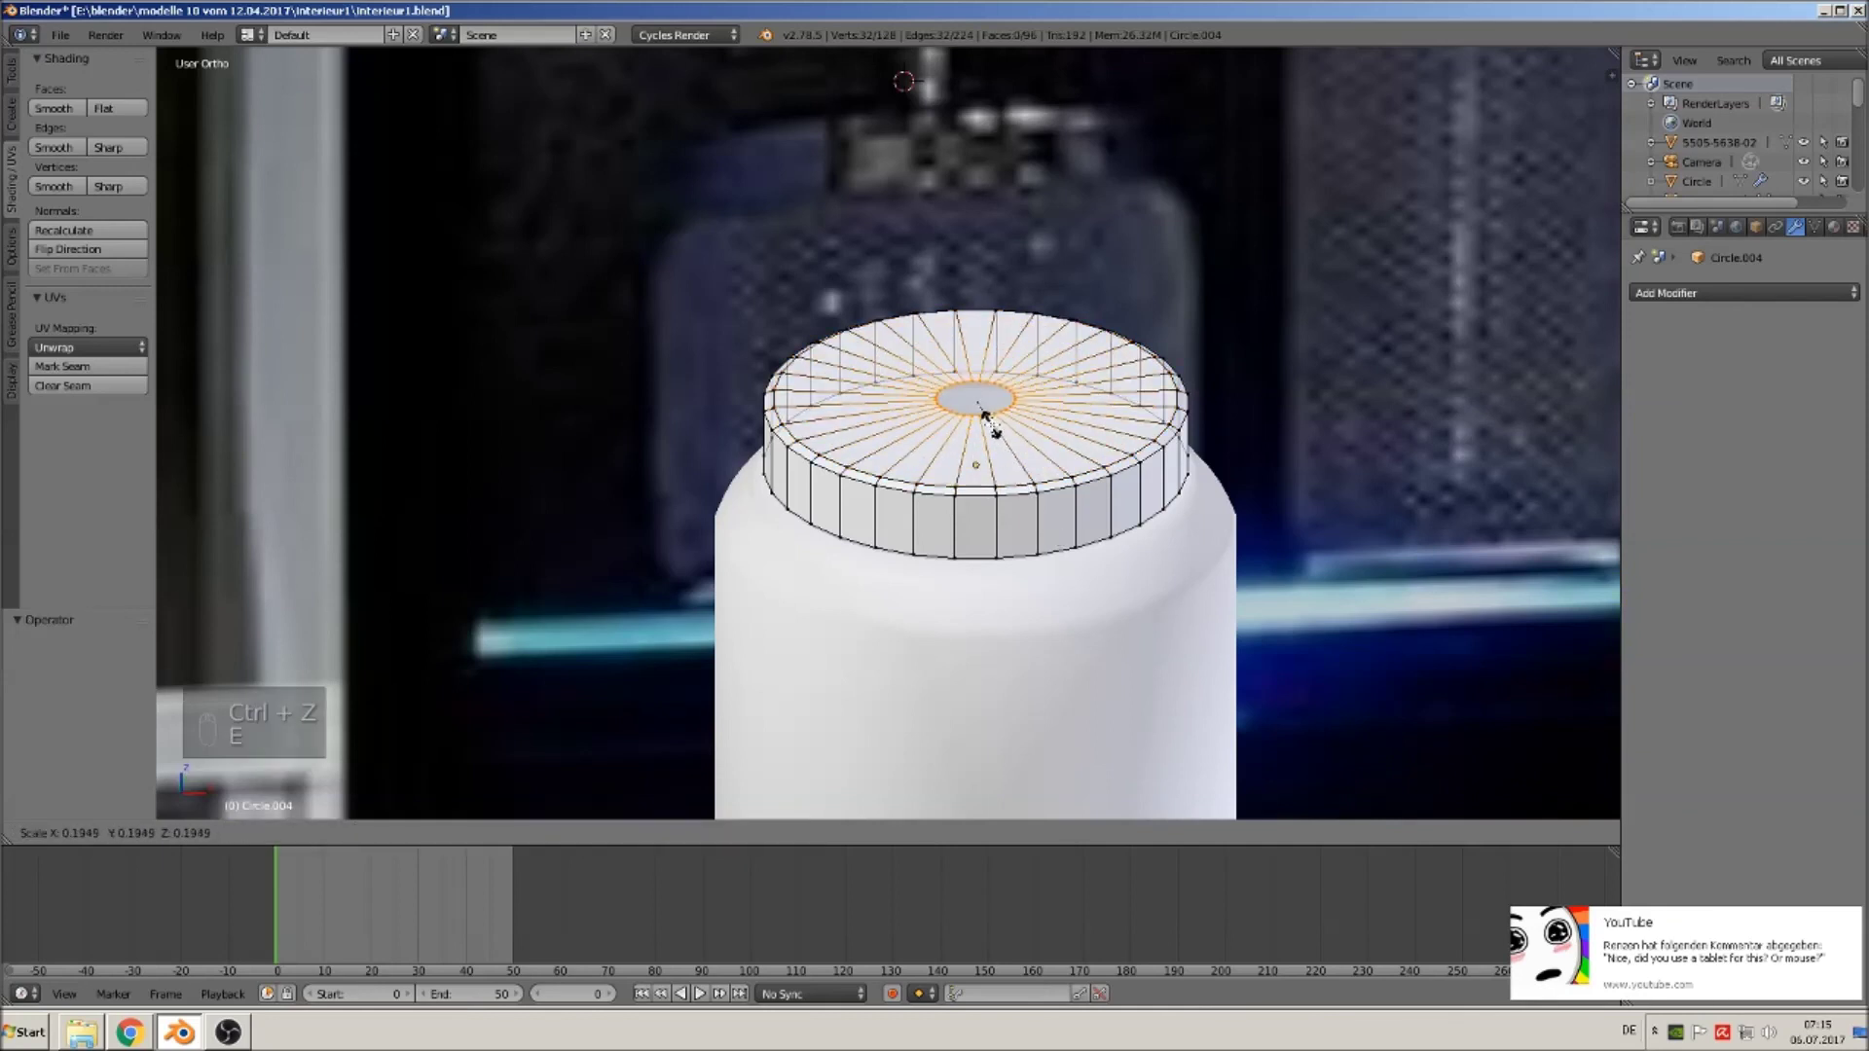
pyautogui.click(987, 410)
pyautogui.press('e')
pyautogui.press('s')
pyautogui.click(980, 345)
pyautogui.press('e')
pyautogui.click(986, 314)
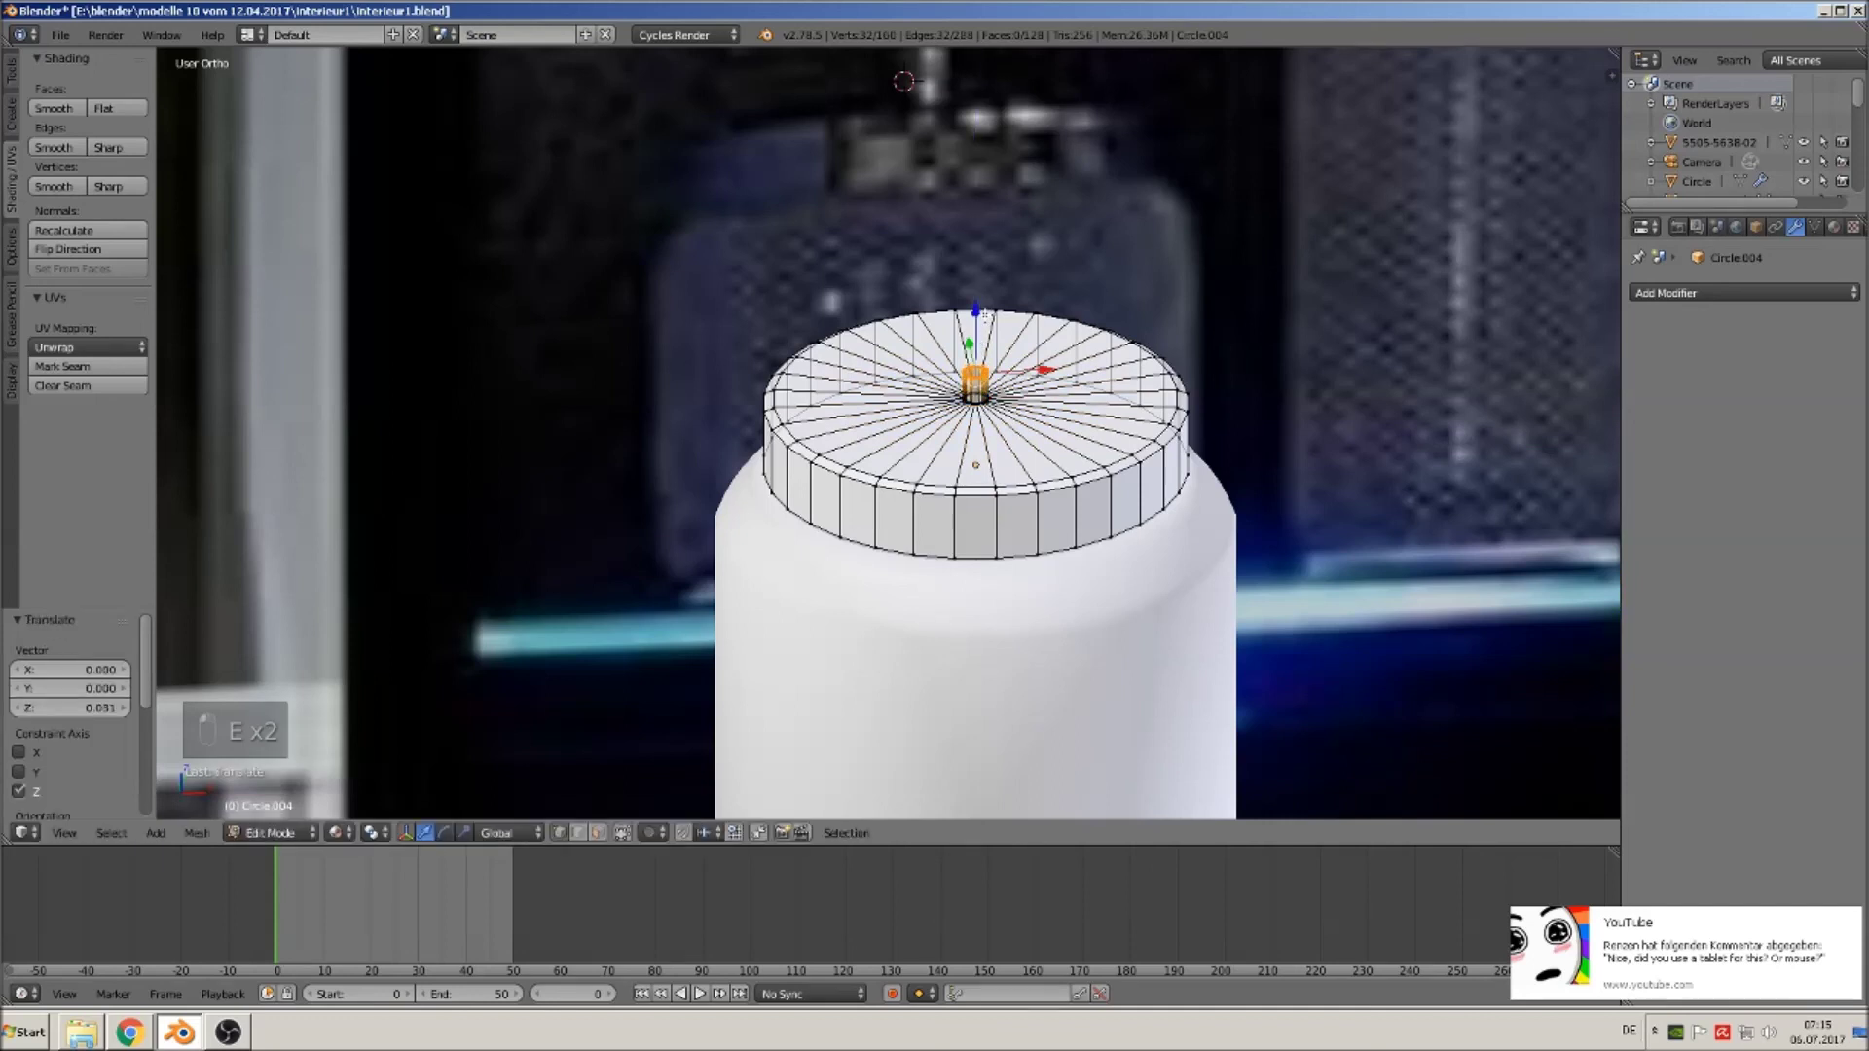
# Shade the lid smooth and add a supporting edge loop close to the lower edge of its side wall.
pyautogui.press('Tab')
pyautogui.click(54, 343)
pyautogui.moveTo(759, 556); pyautogui.dragTo(1008, 576, button='middle')
pyautogui.press('Tab')
pyautogui.hotkey('ctrl', 'r')
pyautogui.click(1009, 569)
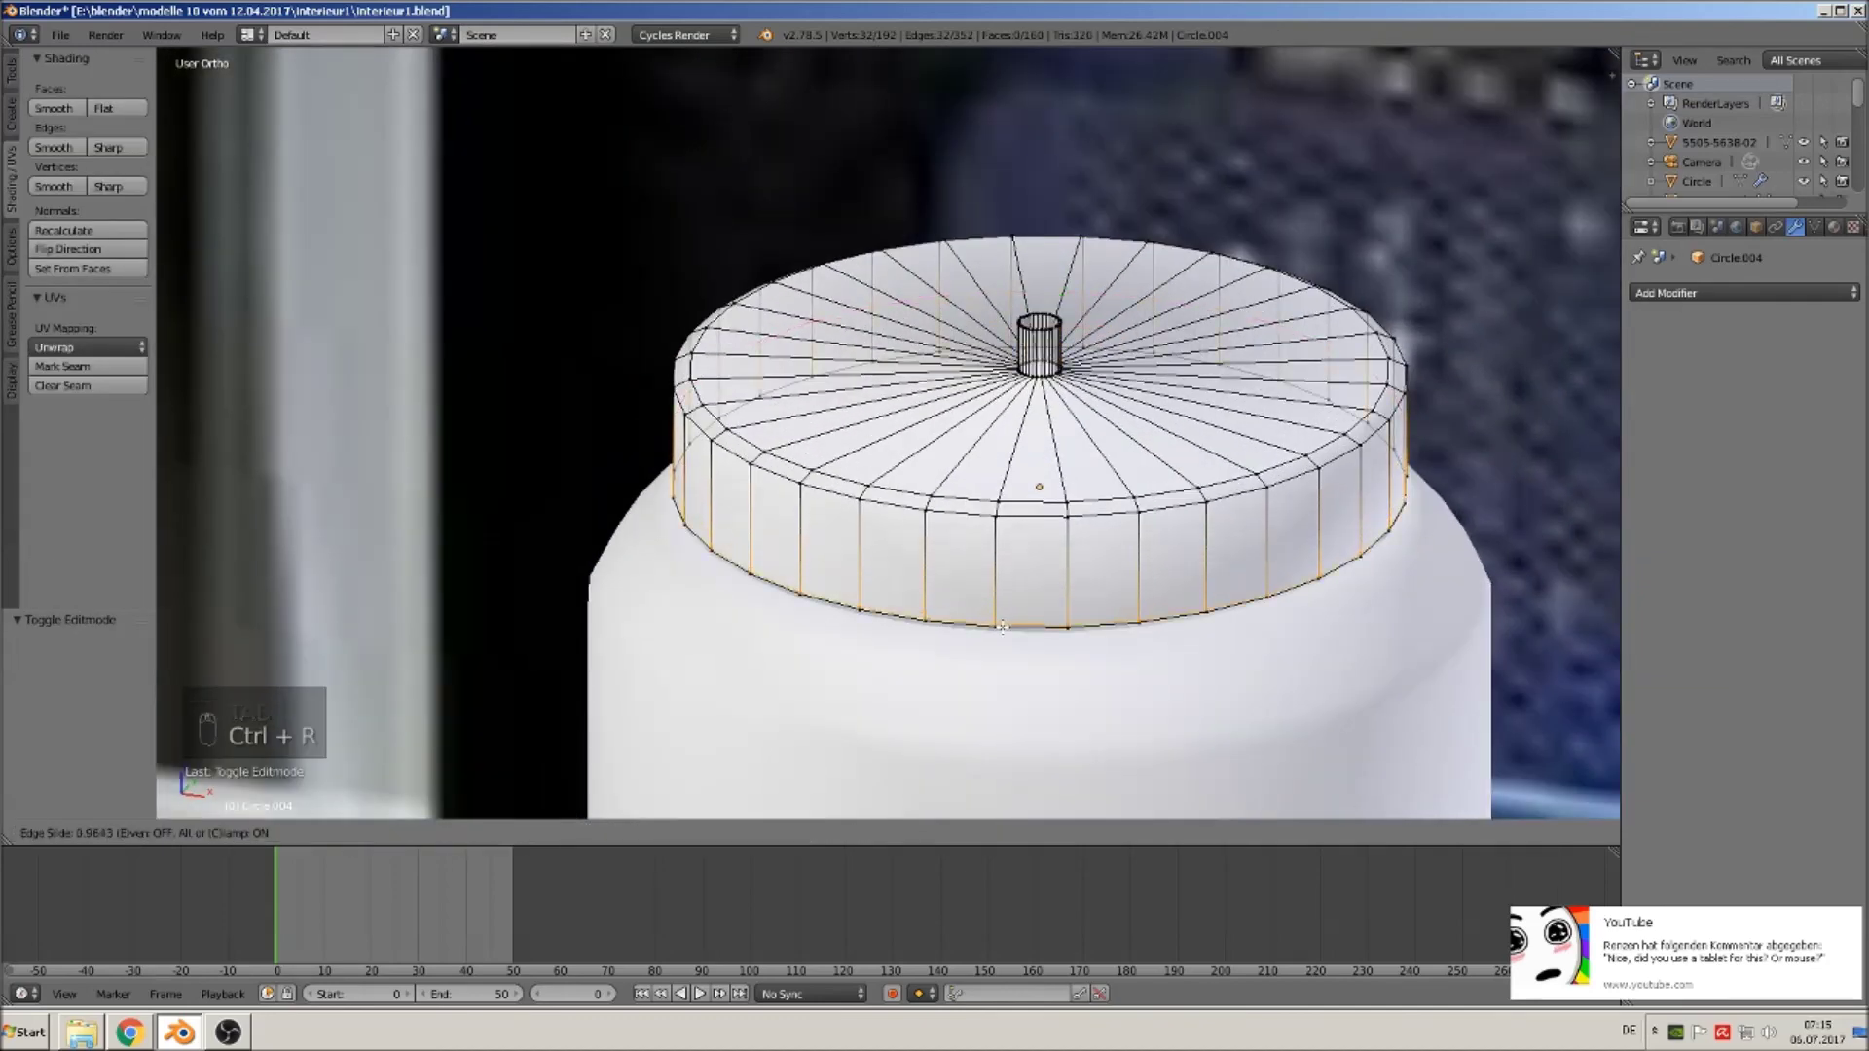
pyautogui.click(1026, 542)
# Add a supporting edge loop on the lid's top surface, tight around the base of the stem.
pyautogui.hotkey('ctrl', 'r')
pyautogui.click(1095, 443)
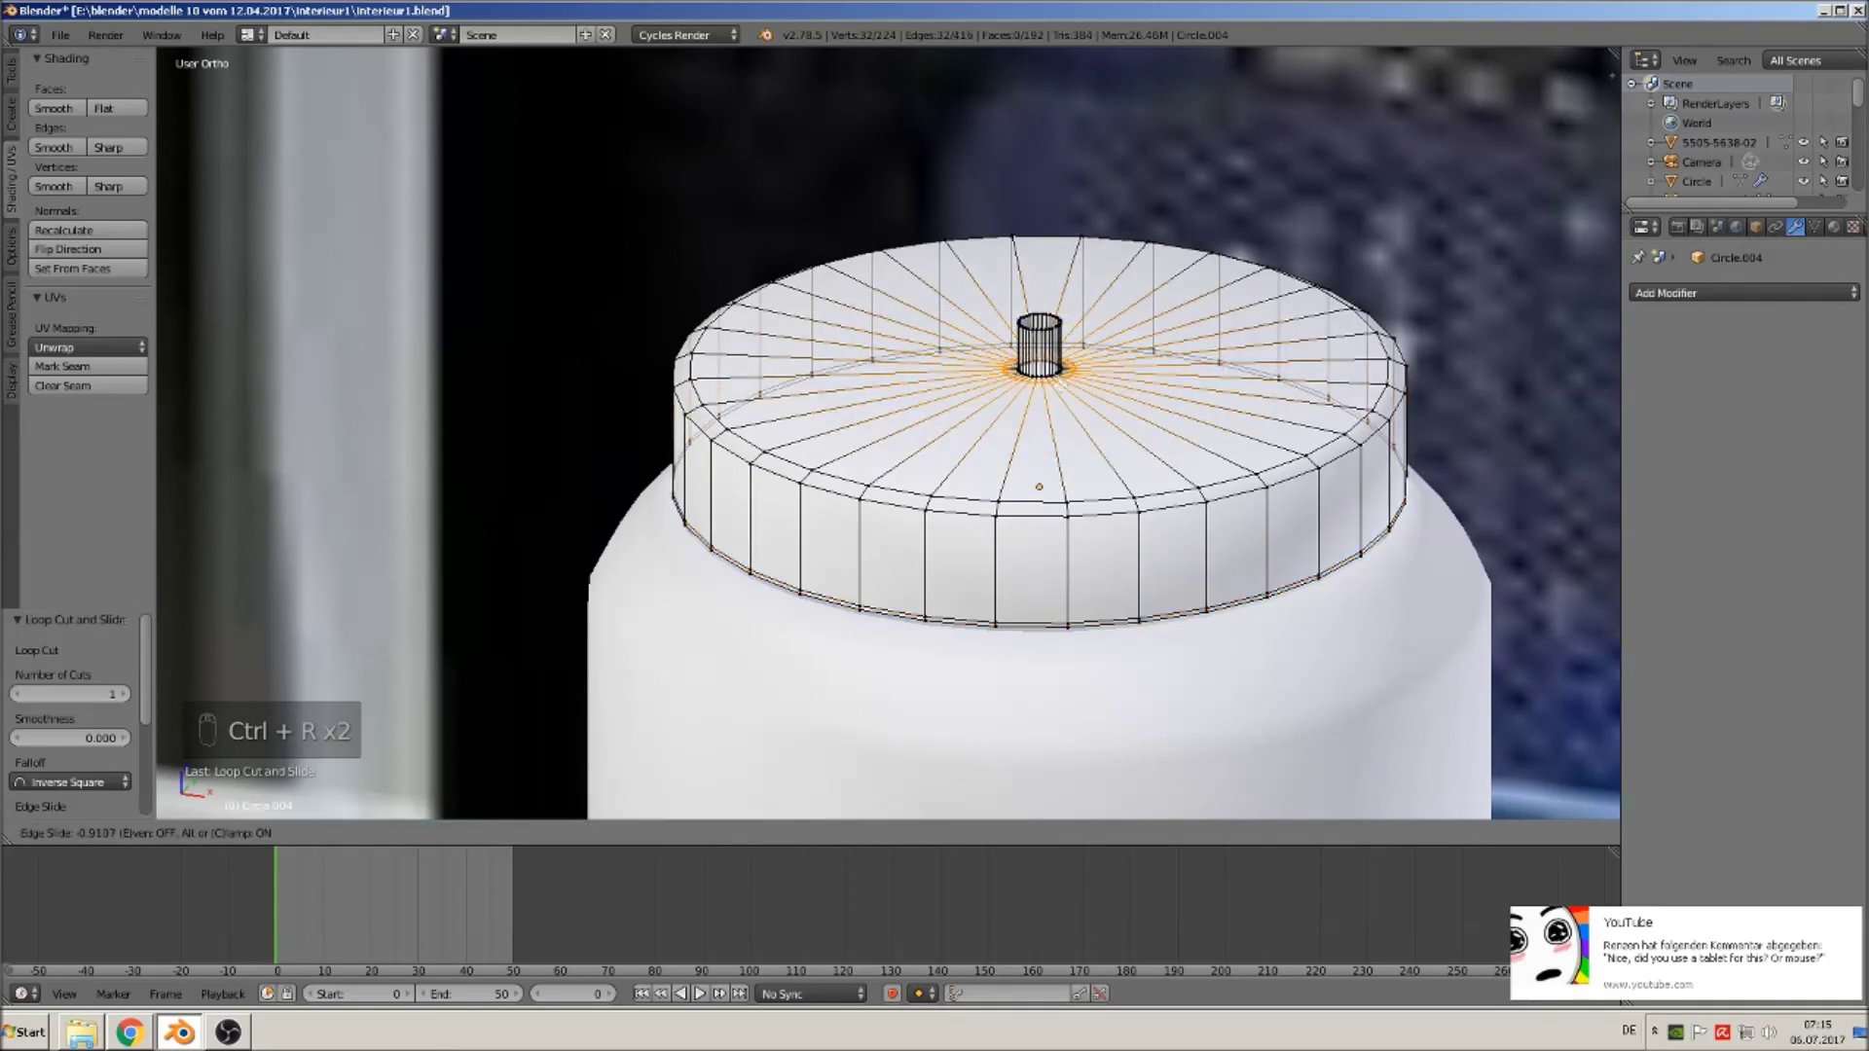
pyautogui.click(1052, 383)
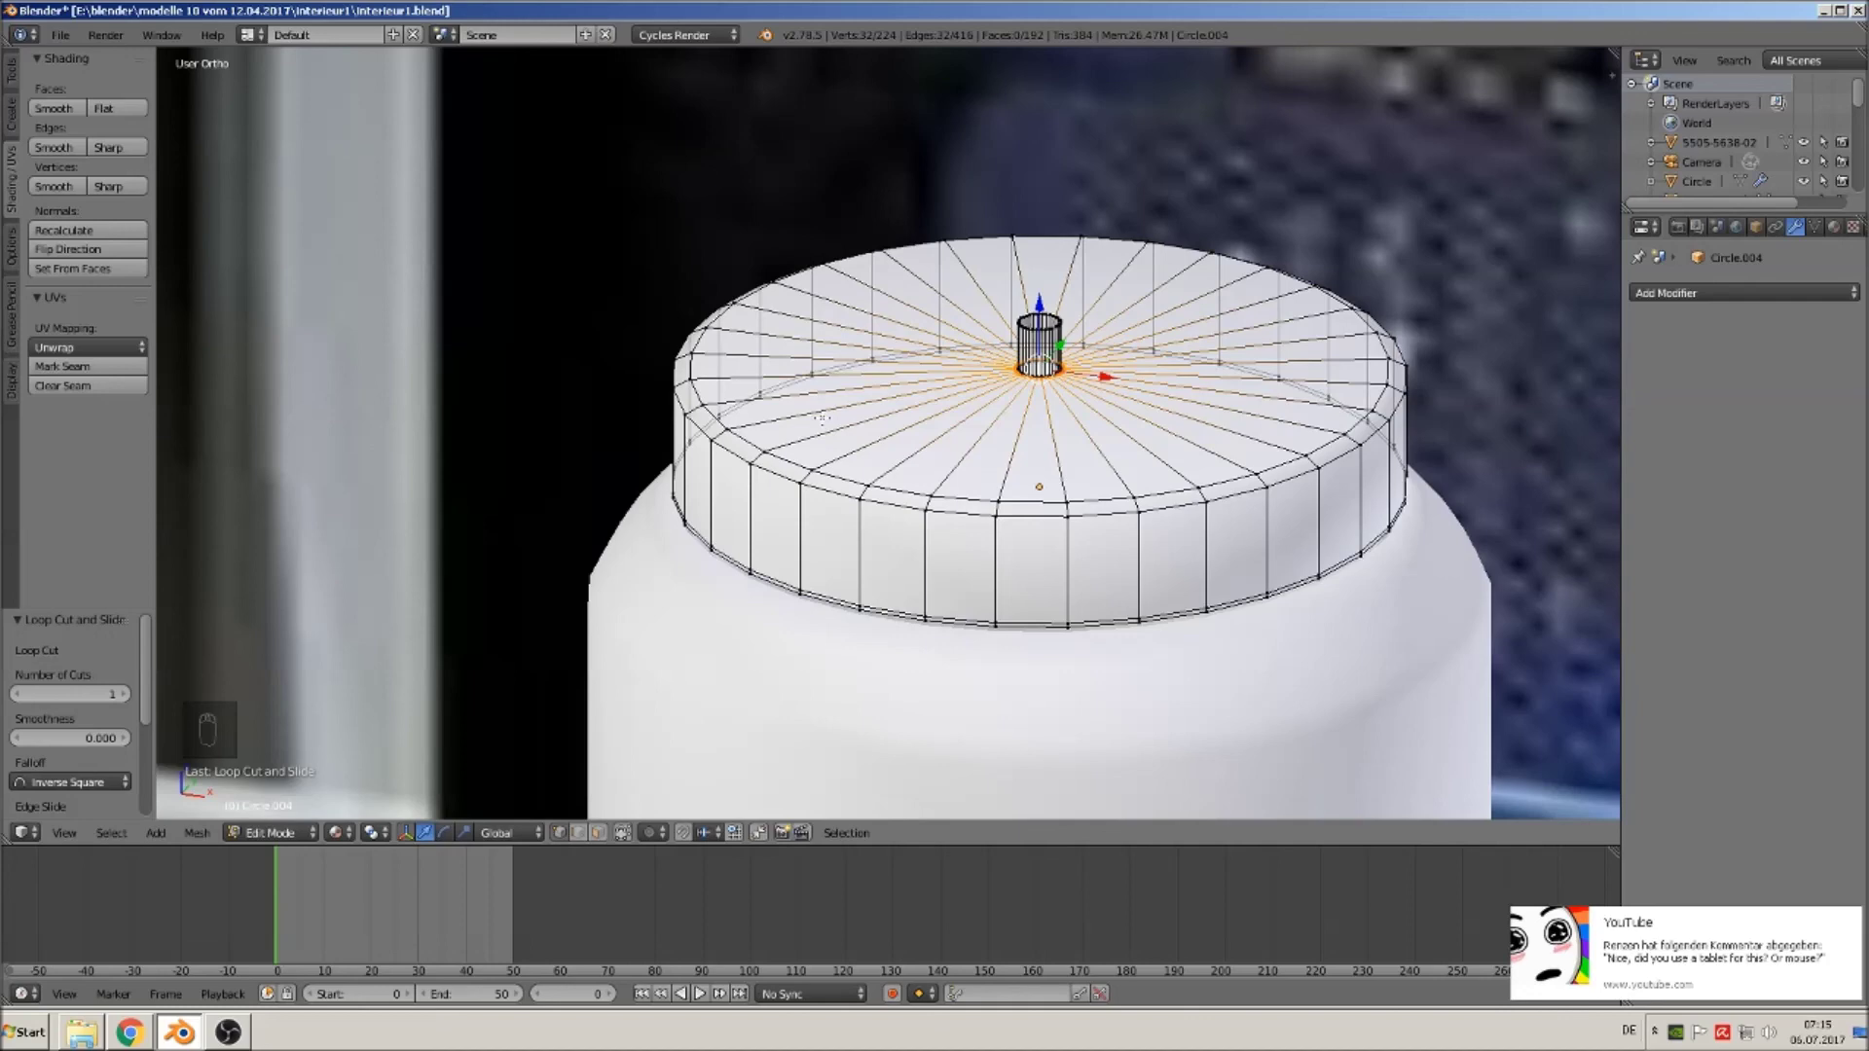
pyautogui.press('Tab')
pyautogui.moveTo(930, 488); pyautogui.dragTo(971, 430, button='middle')
# Add two supporting edge loops to the stem, one near its top and one near its base.
pyautogui.press('Tab')
pyautogui.scroll(3, 1148, 535)
pyautogui.keyDown('shift'); pyautogui.moveTo(1147, 534); pyautogui.dragTo(845, 737, button='middle'); pyautogui.keyUp('shift')
pyautogui.scroll(3, 889, 496)
pyautogui.press('KP_8')
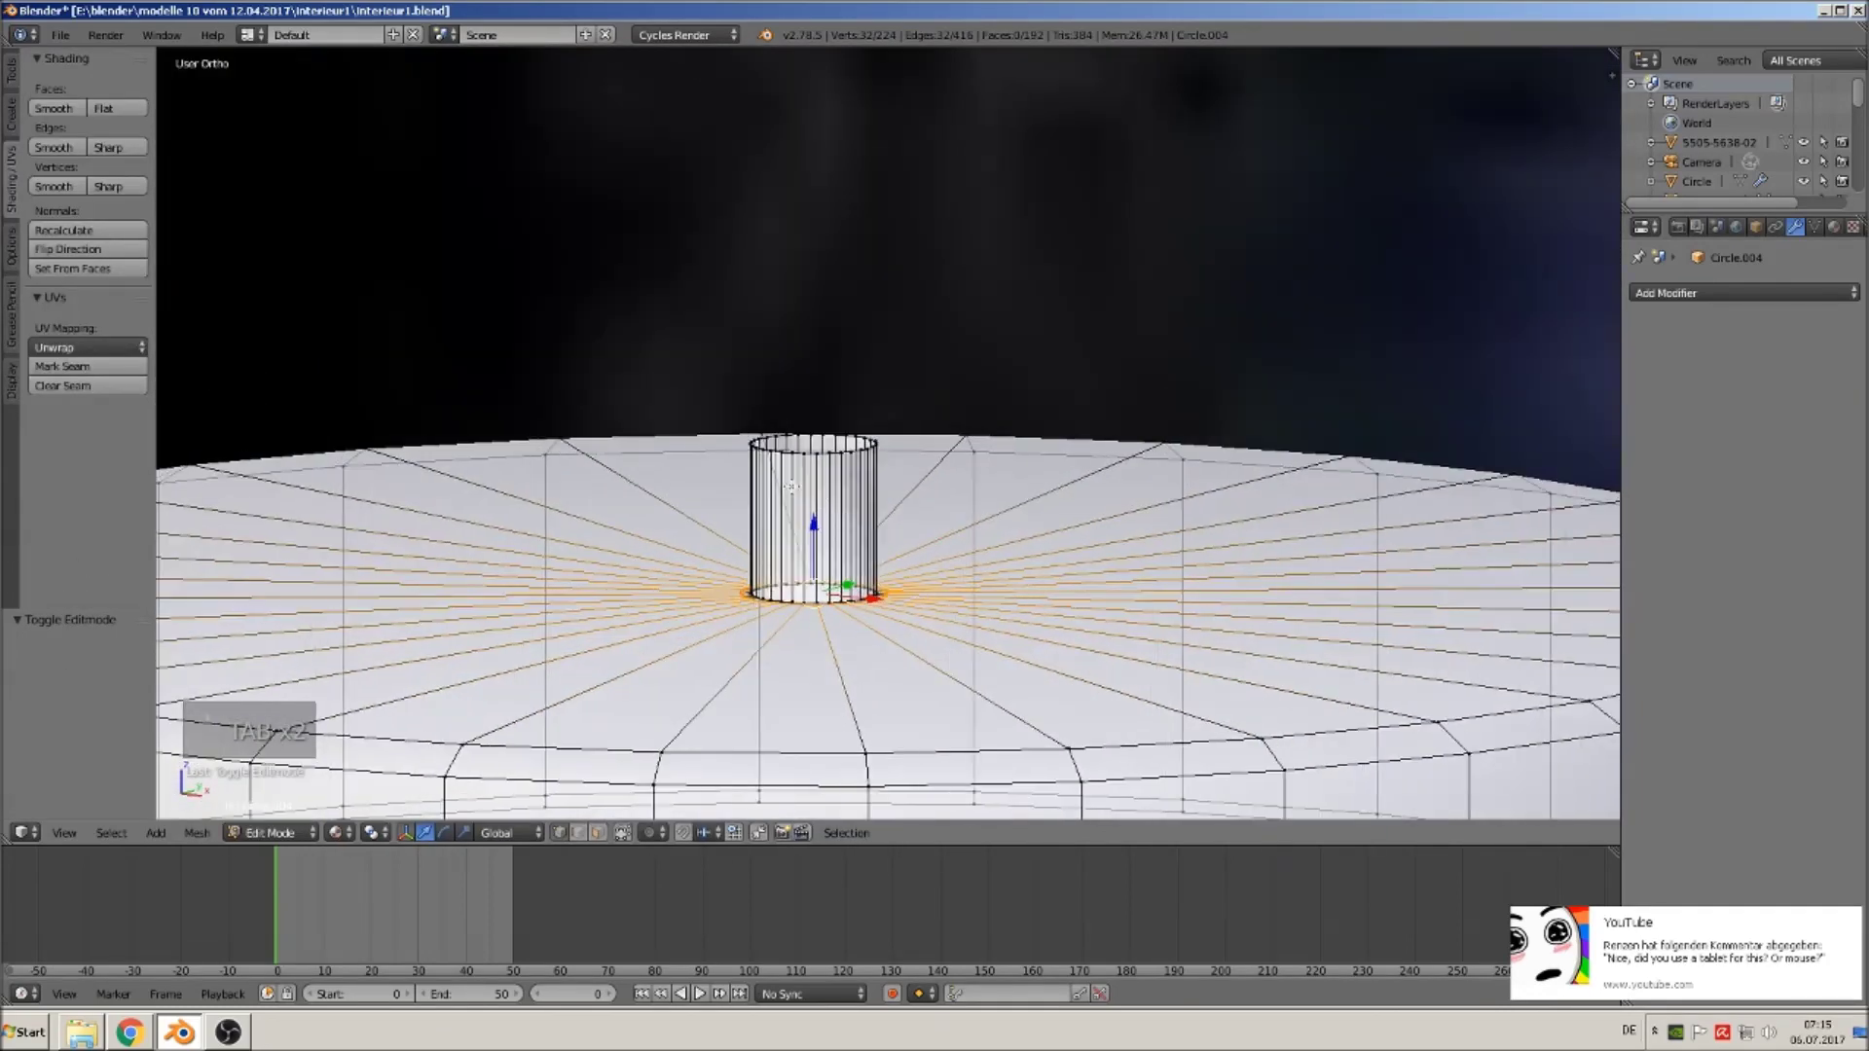
pyautogui.hotkey('ctrl', 'r')
pyautogui.click(787, 497)
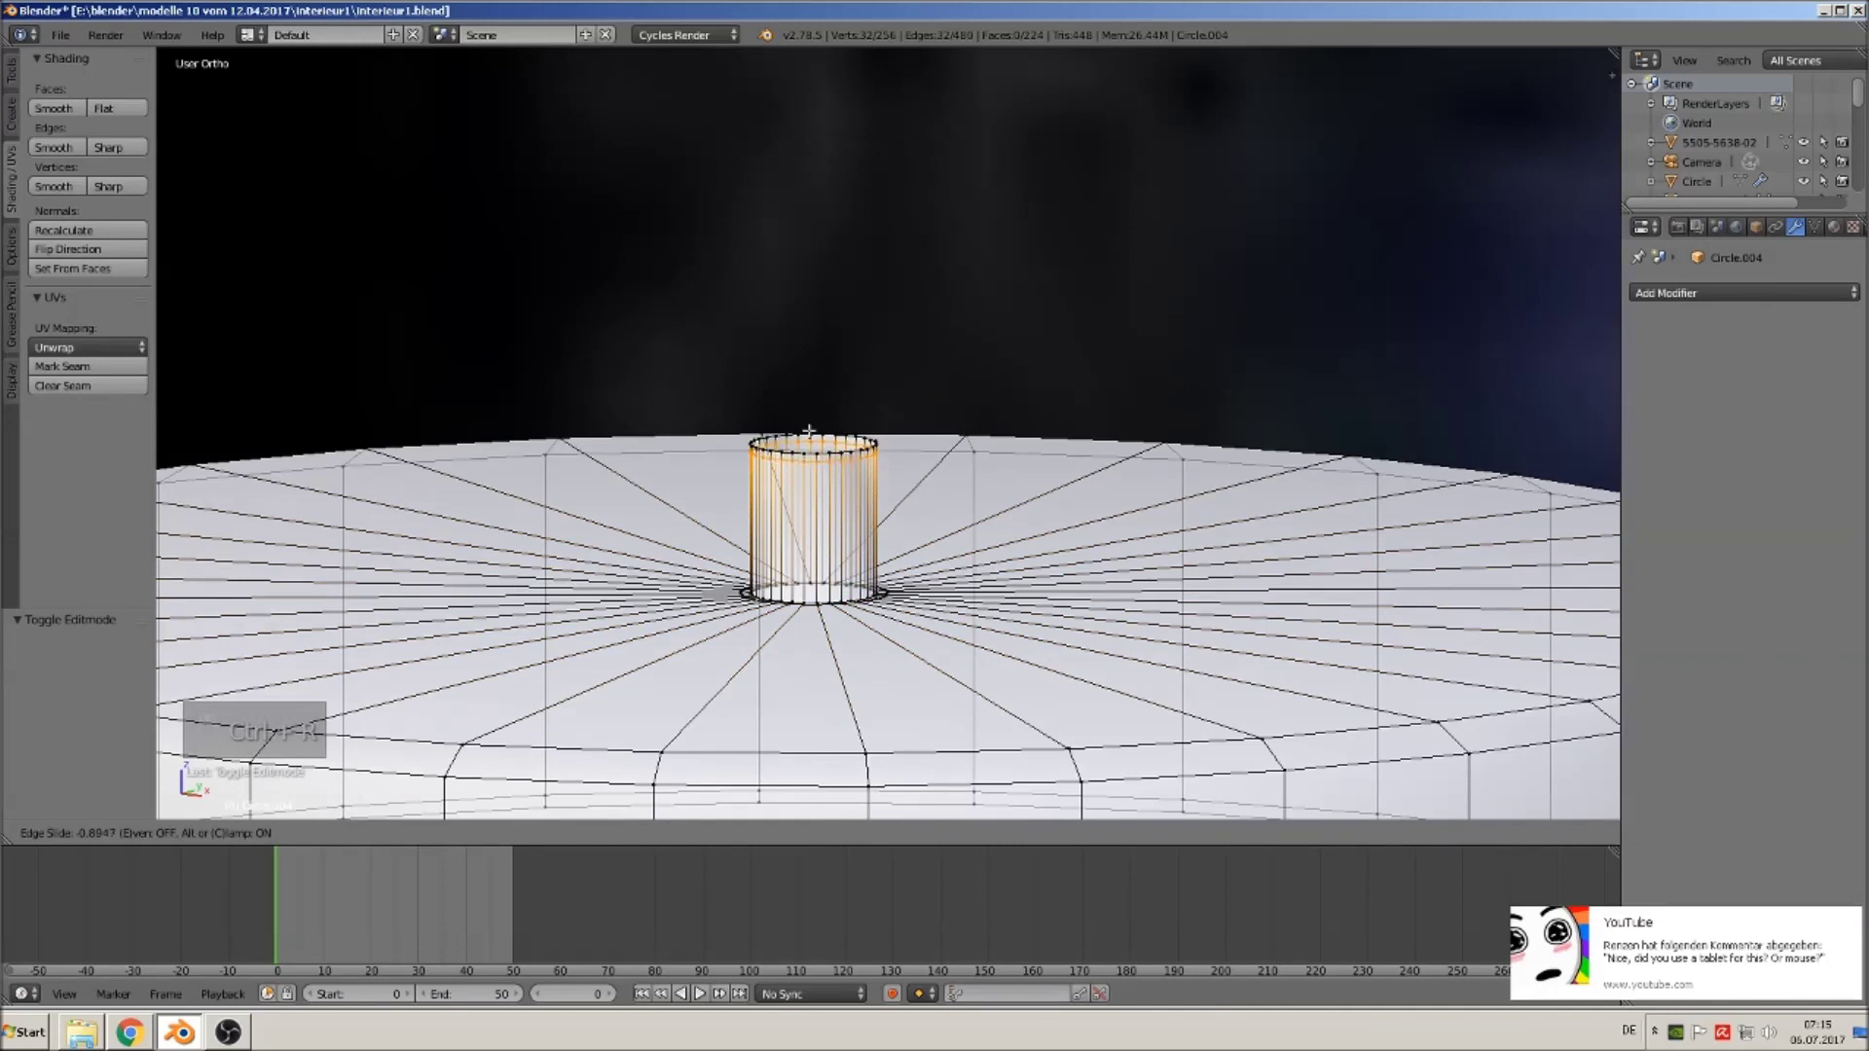
pyautogui.click(809, 429)
pyautogui.hotkey('ctrl', 'r')
pyautogui.click(795, 526)
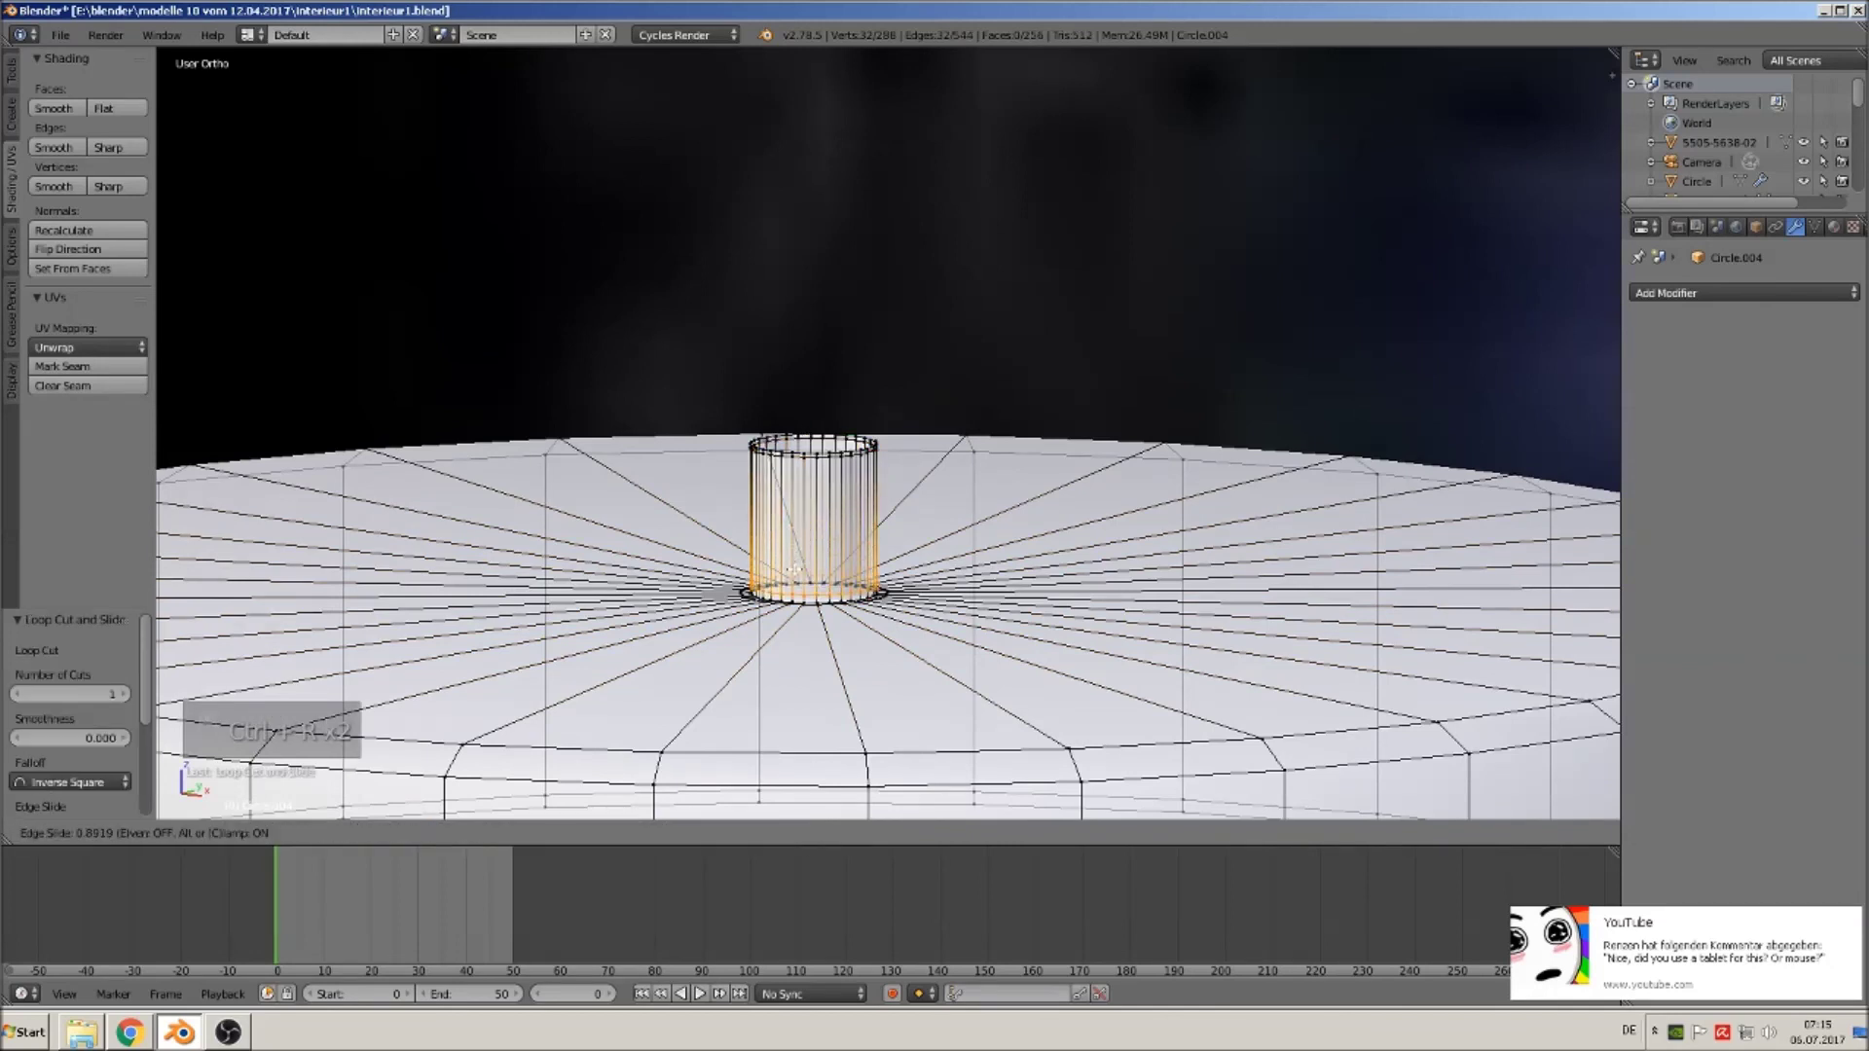
pyautogui.click(795, 572)
pyautogui.press('Tab')
# Add a UV sphere at the top of the lid's stem and scale it to about 0.023.
pyautogui.scroll(-3, 798, 571)
pyautogui.moveTo(800, 571); pyautogui.dragTo(937, 610, button='middle')
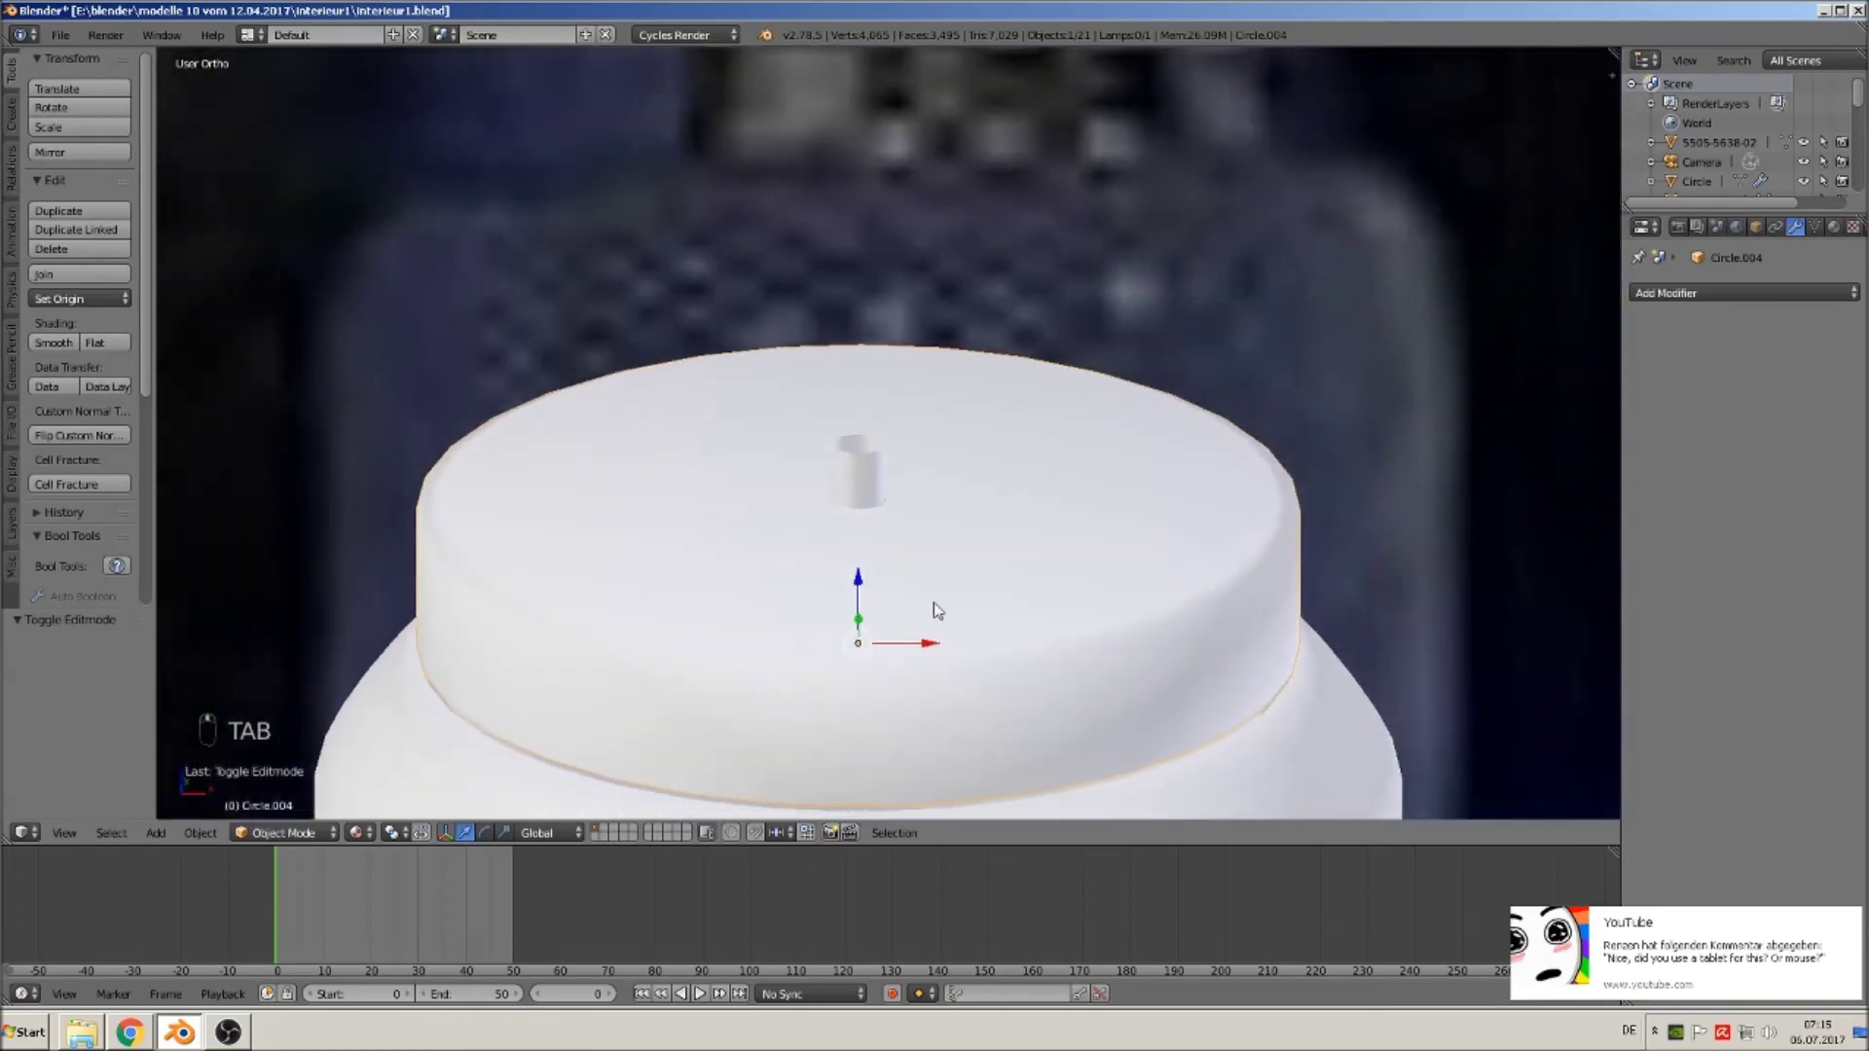
pyautogui.press('KP_1')
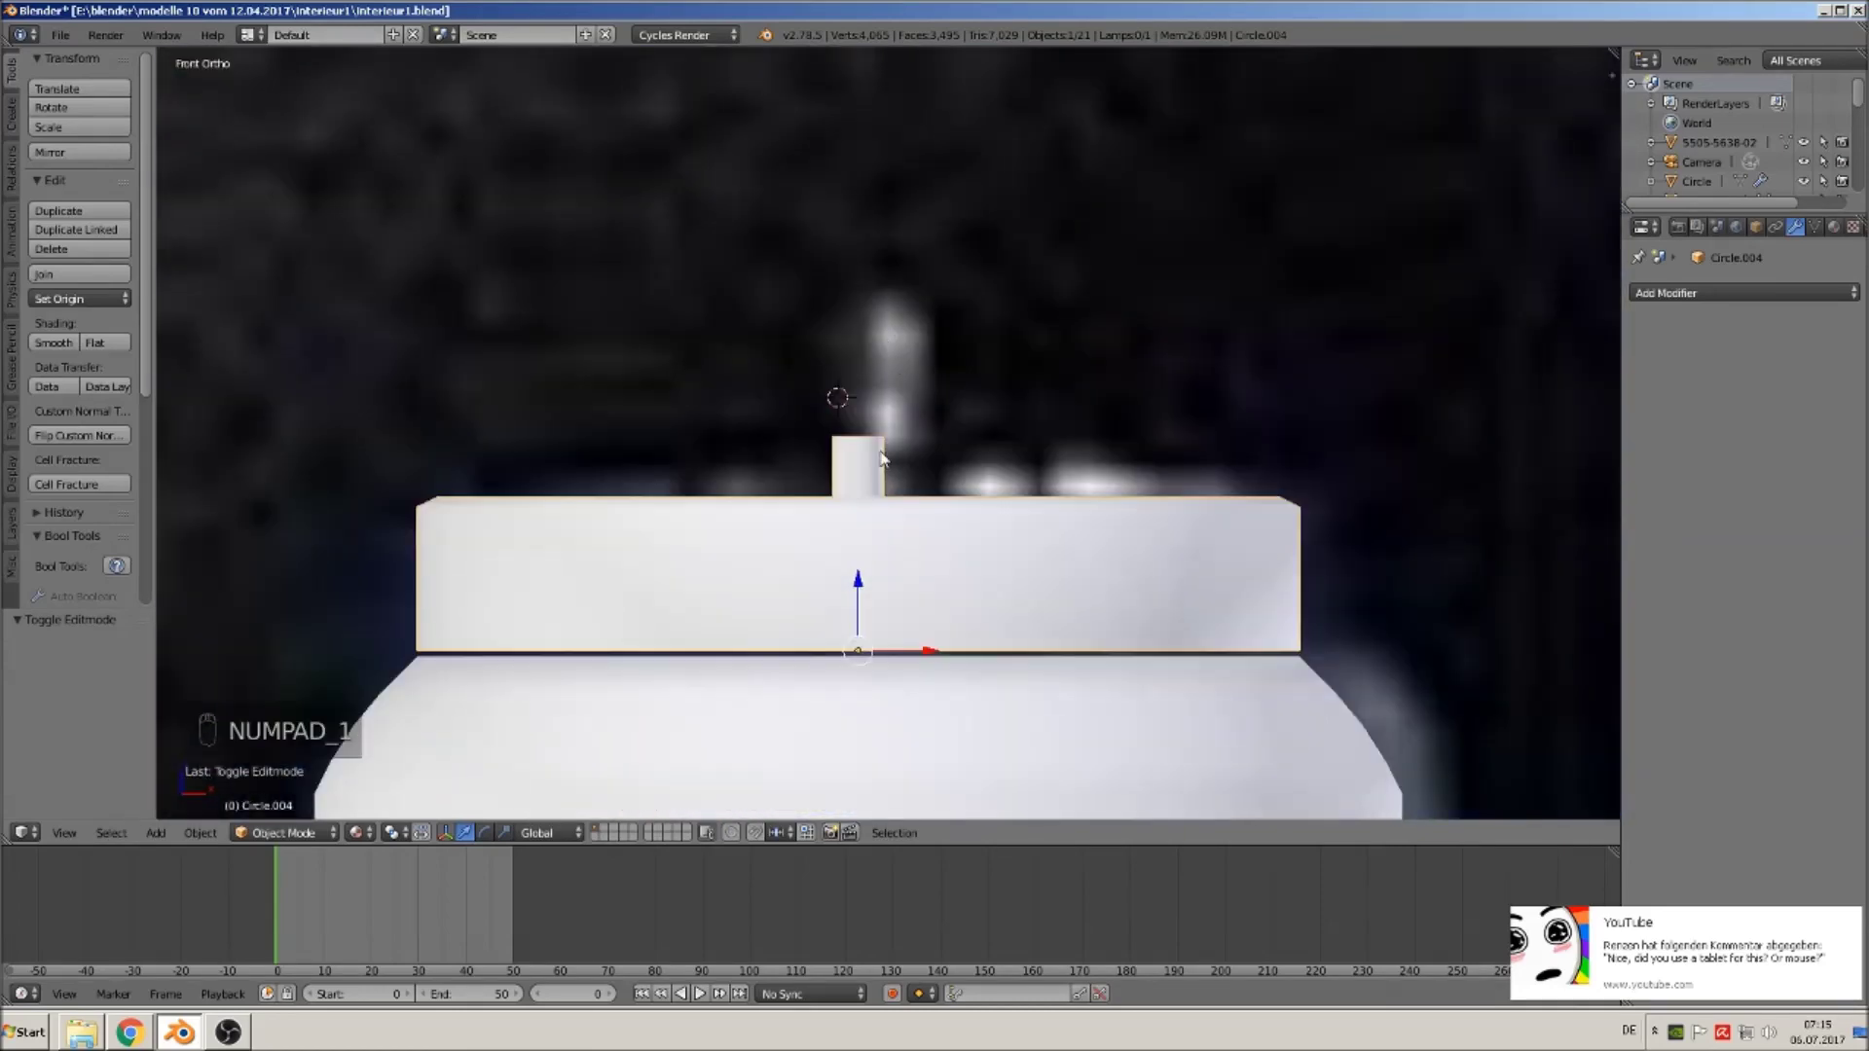
pyautogui.click(856, 432)
pyautogui.click(155, 832)
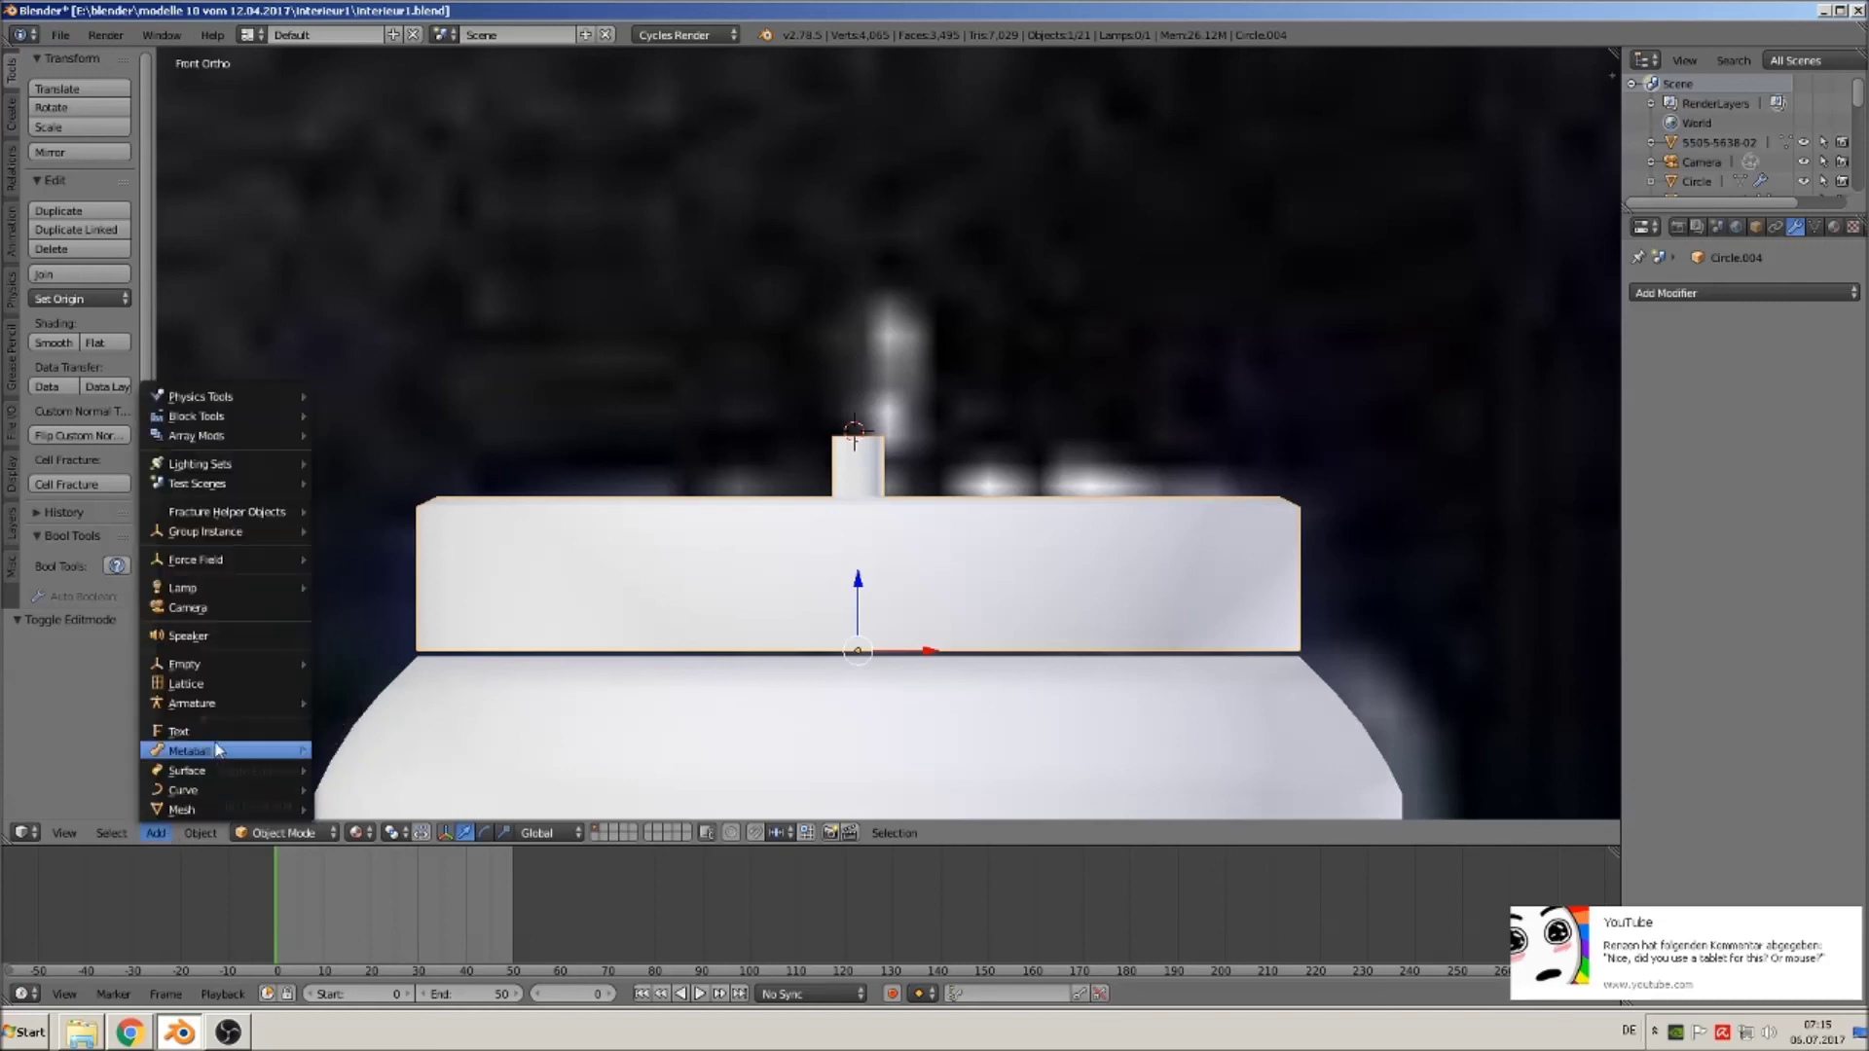
pyautogui.moveTo(185, 809)
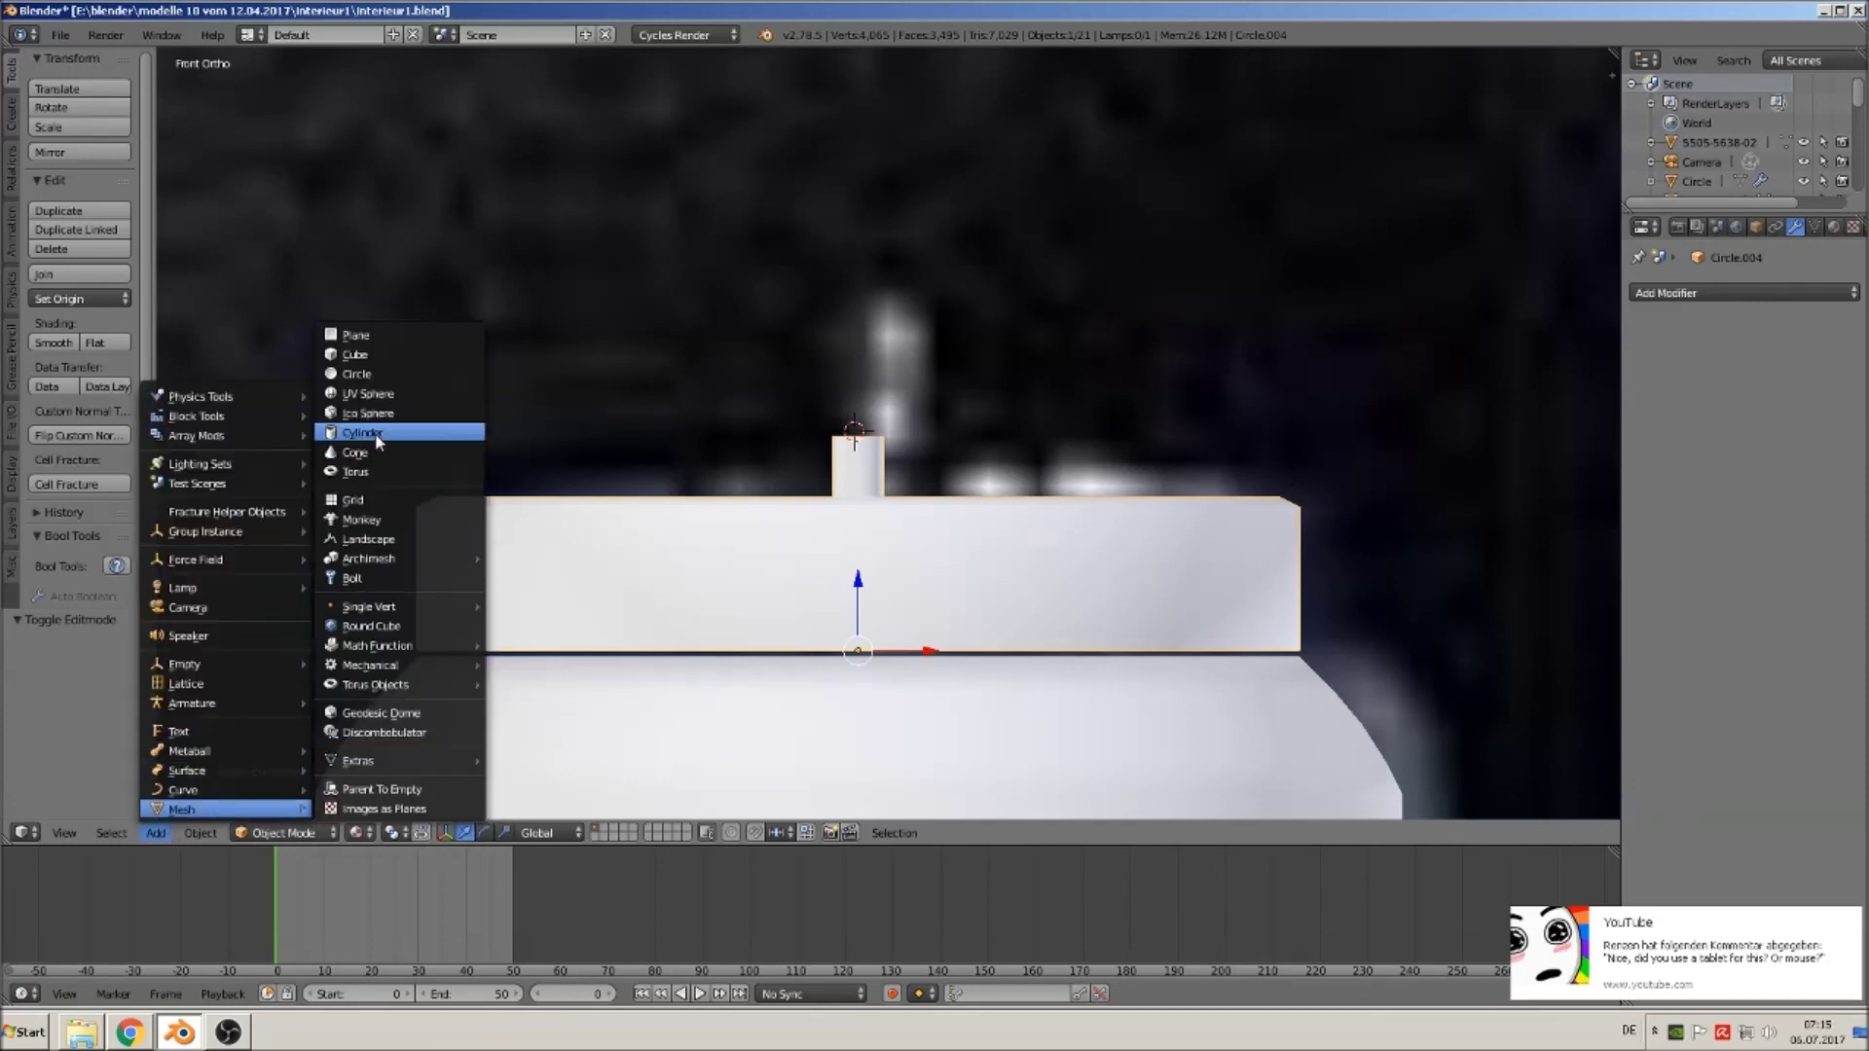
pyautogui.click(380, 399)
pyautogui.press('s')
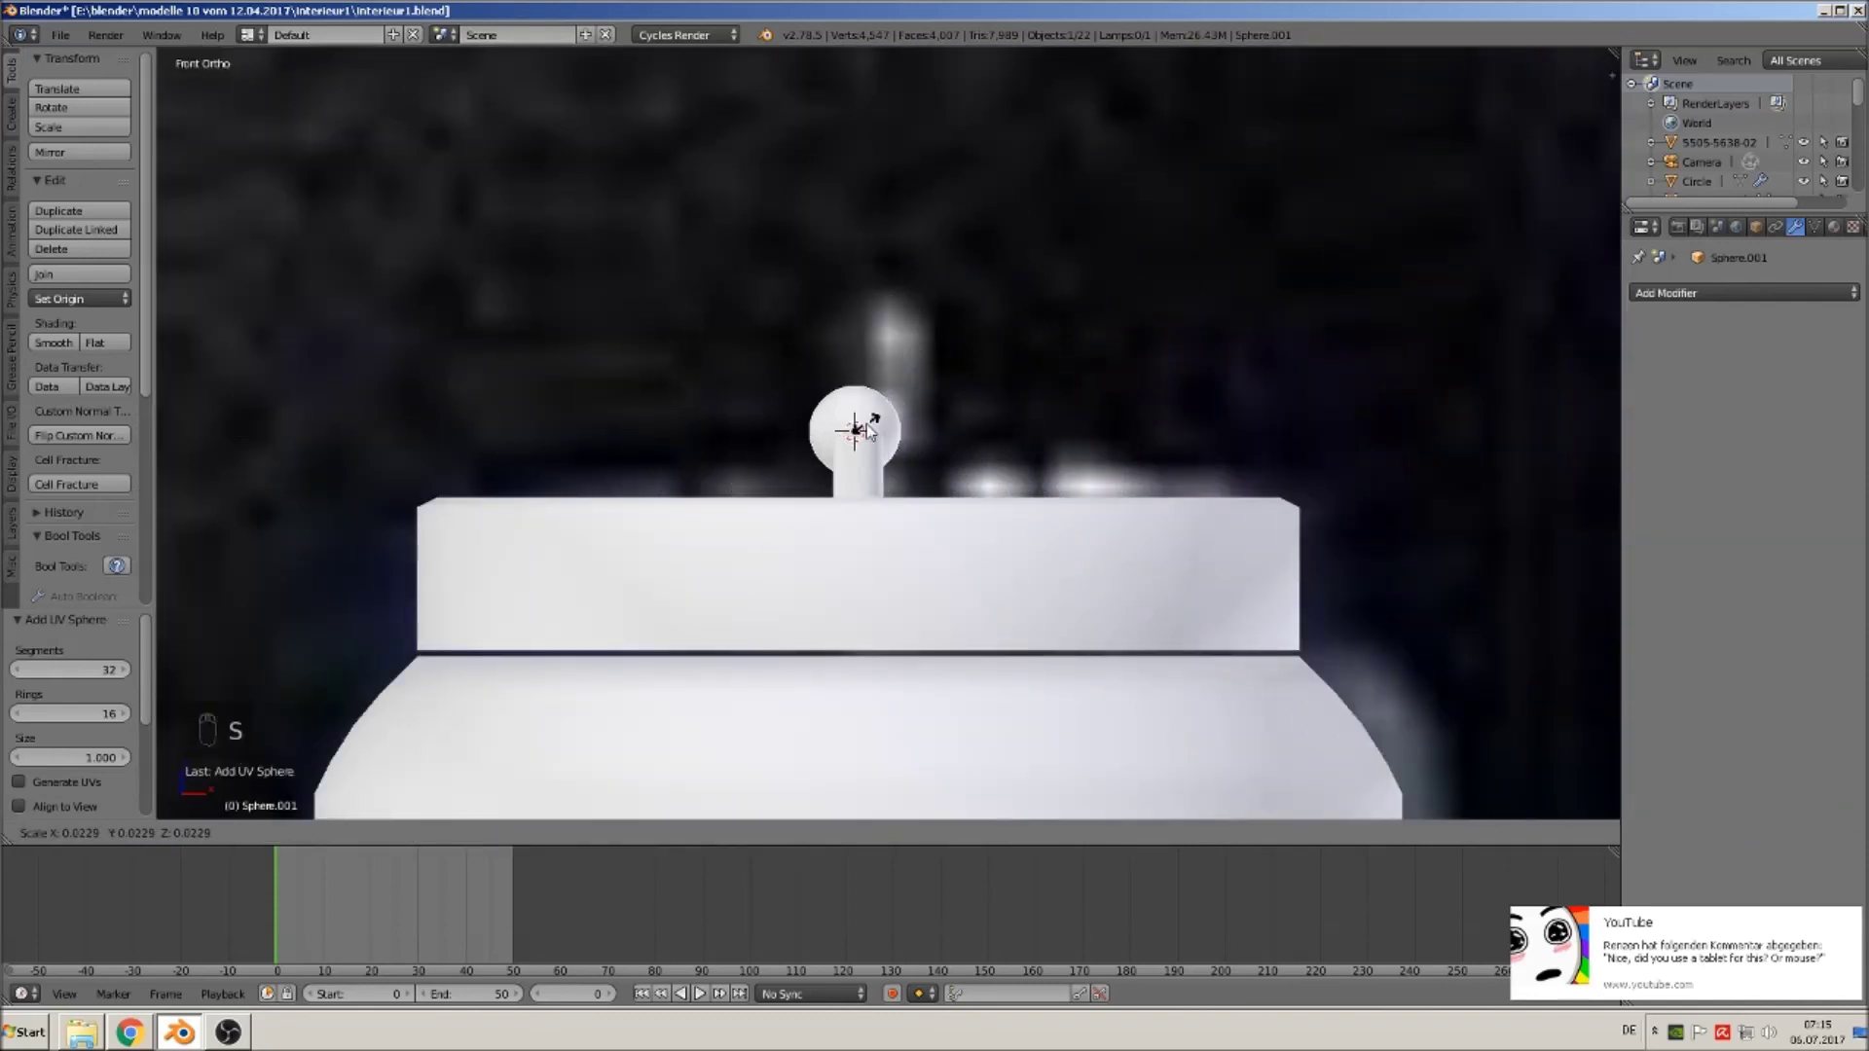
pyautogui.click(873, 438)
# Move the sphere about 0.007 up along Z and about -0.665 along Y so it sits on the stem.
pyautogui.press('g')
pyautogui.press('x')
pyautogui.press('z')
pyautogui.click(897, 428)
pyautogui.moveTo(897, 429); pyautogui.dragTo(913, 524, button='middle')
pyautogui.press('g')
pyautogui.press('y')
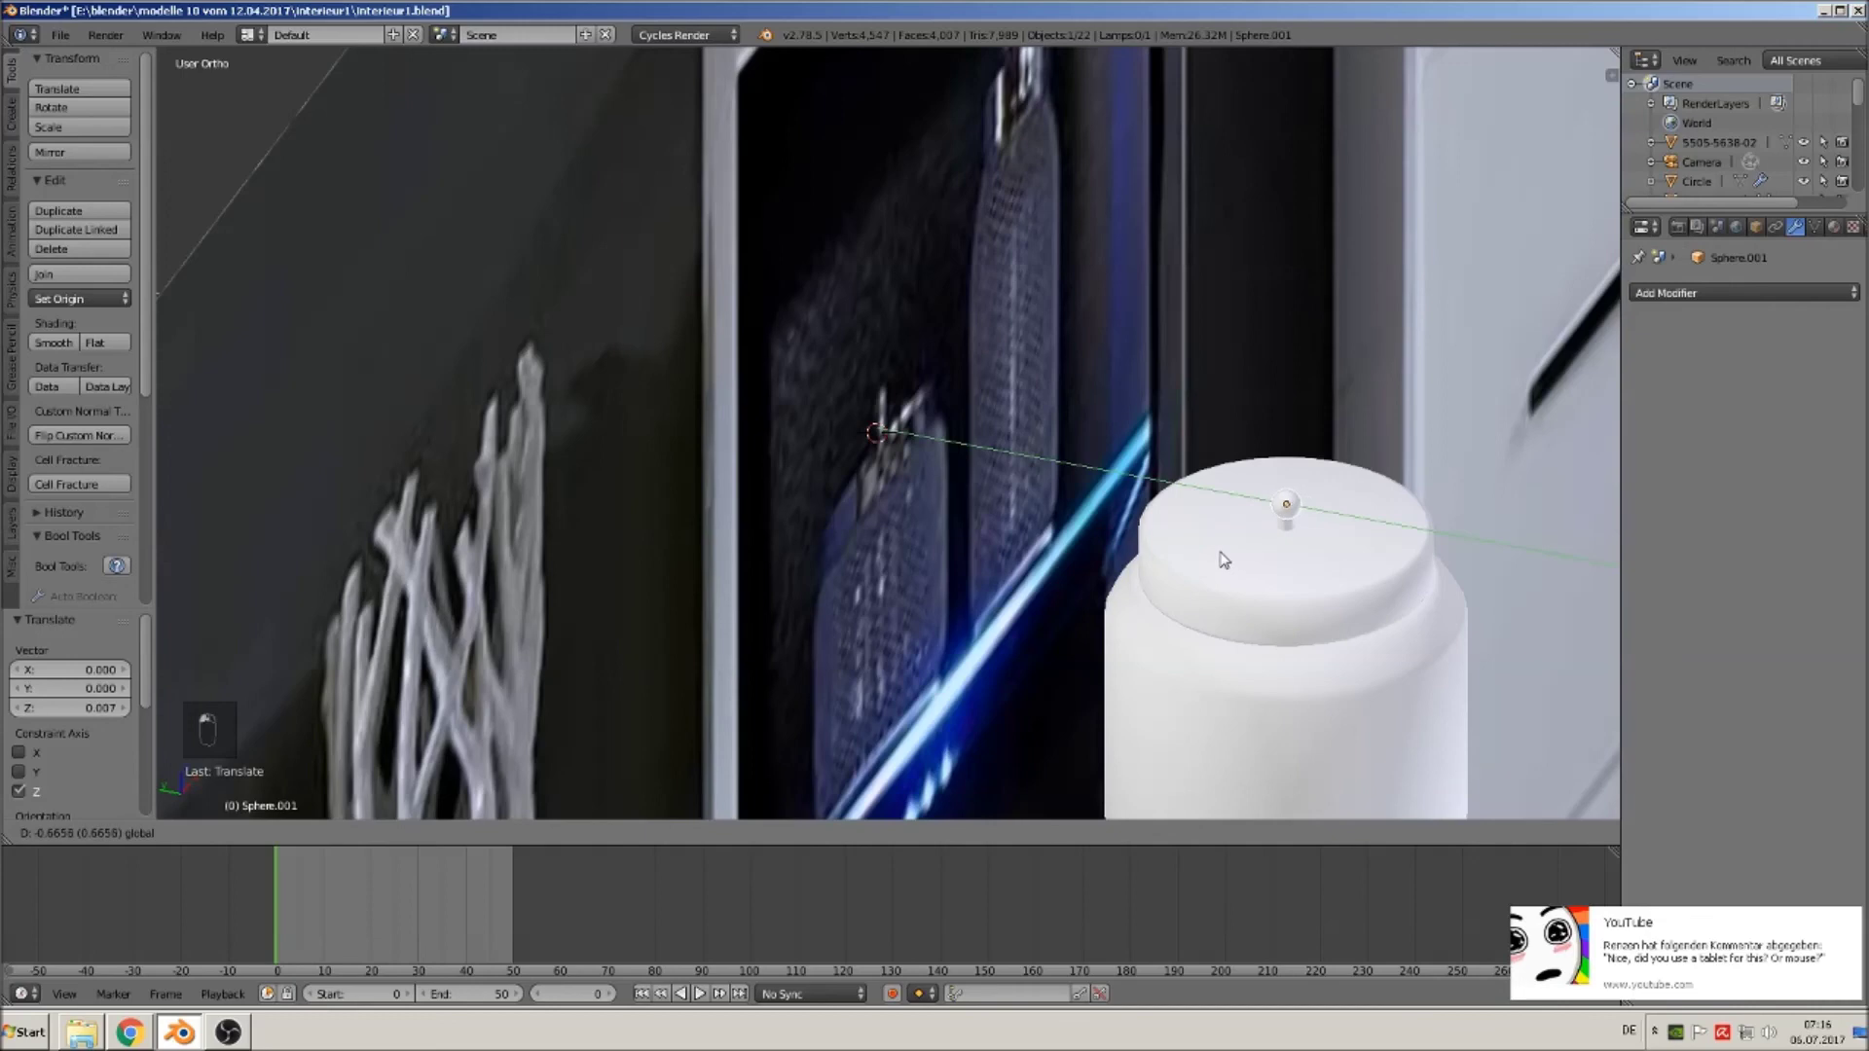
pyautogui.click(1223, 557)
pyautogui.press('KP_Decimal')
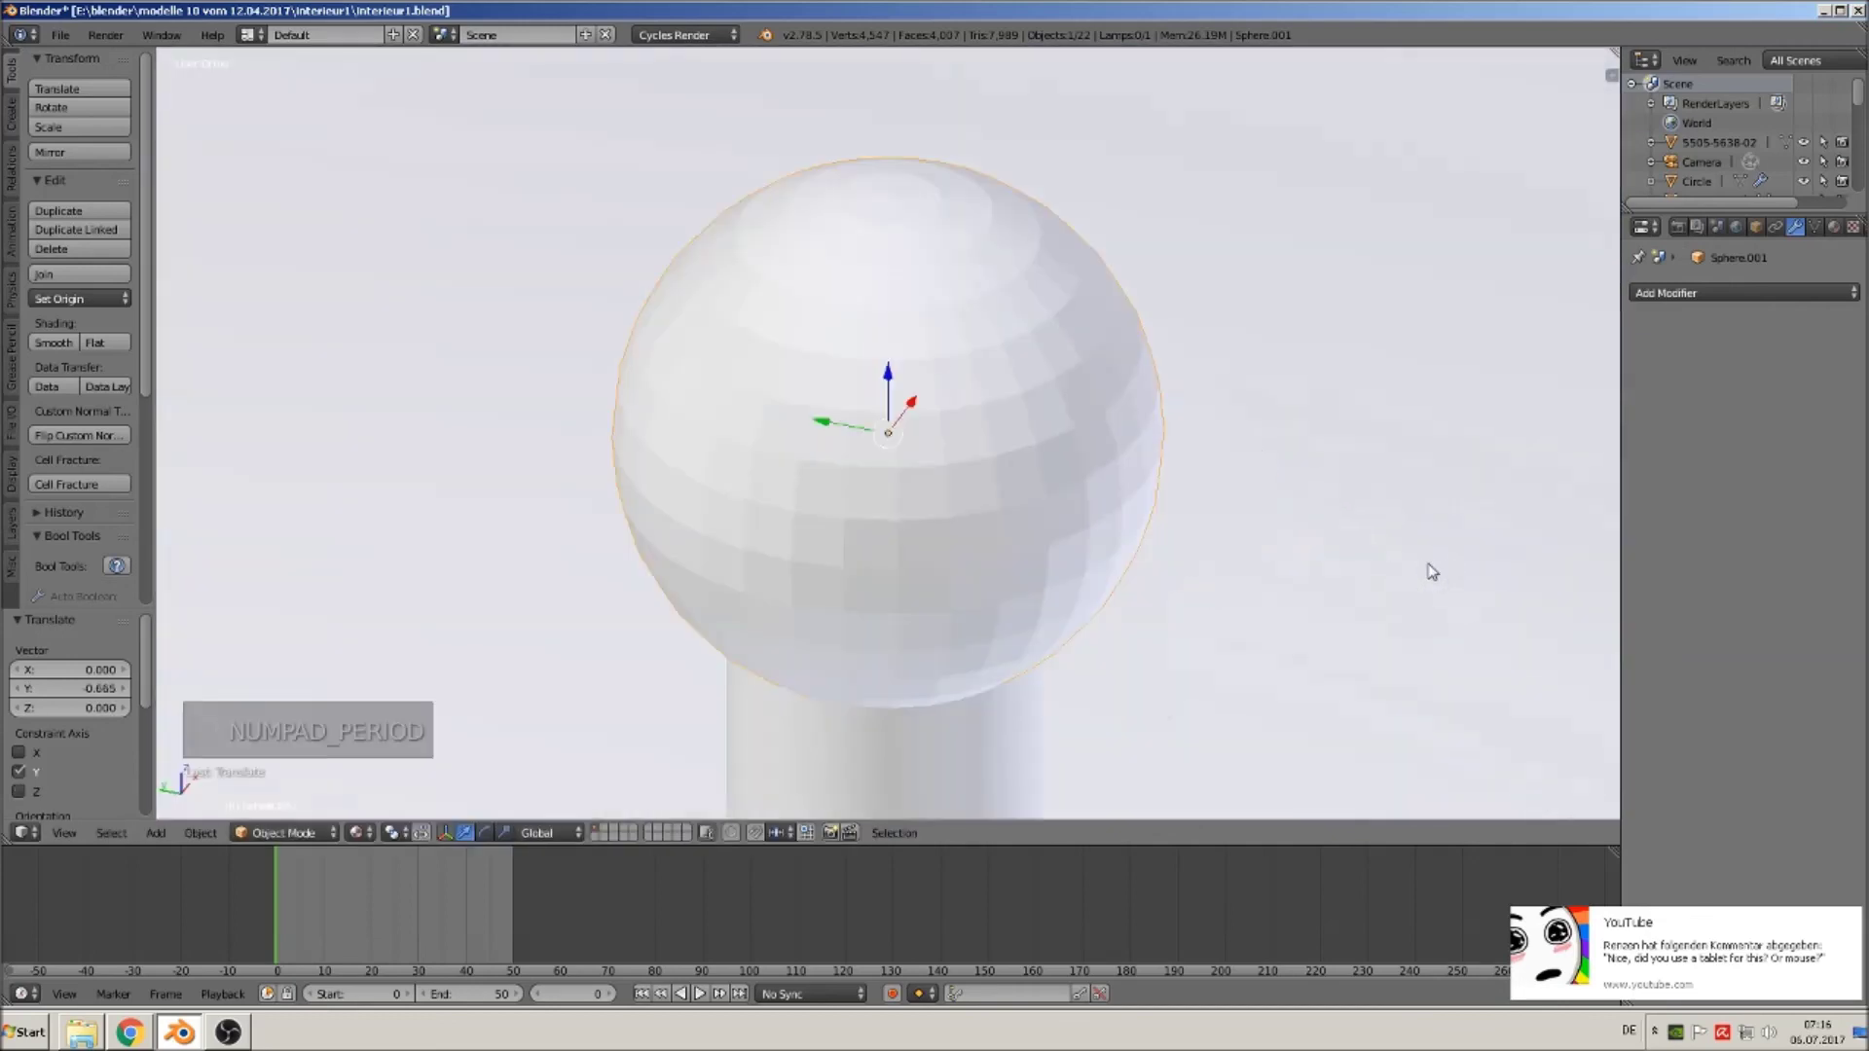
pyautogui.scroll(5, 1278, 682)
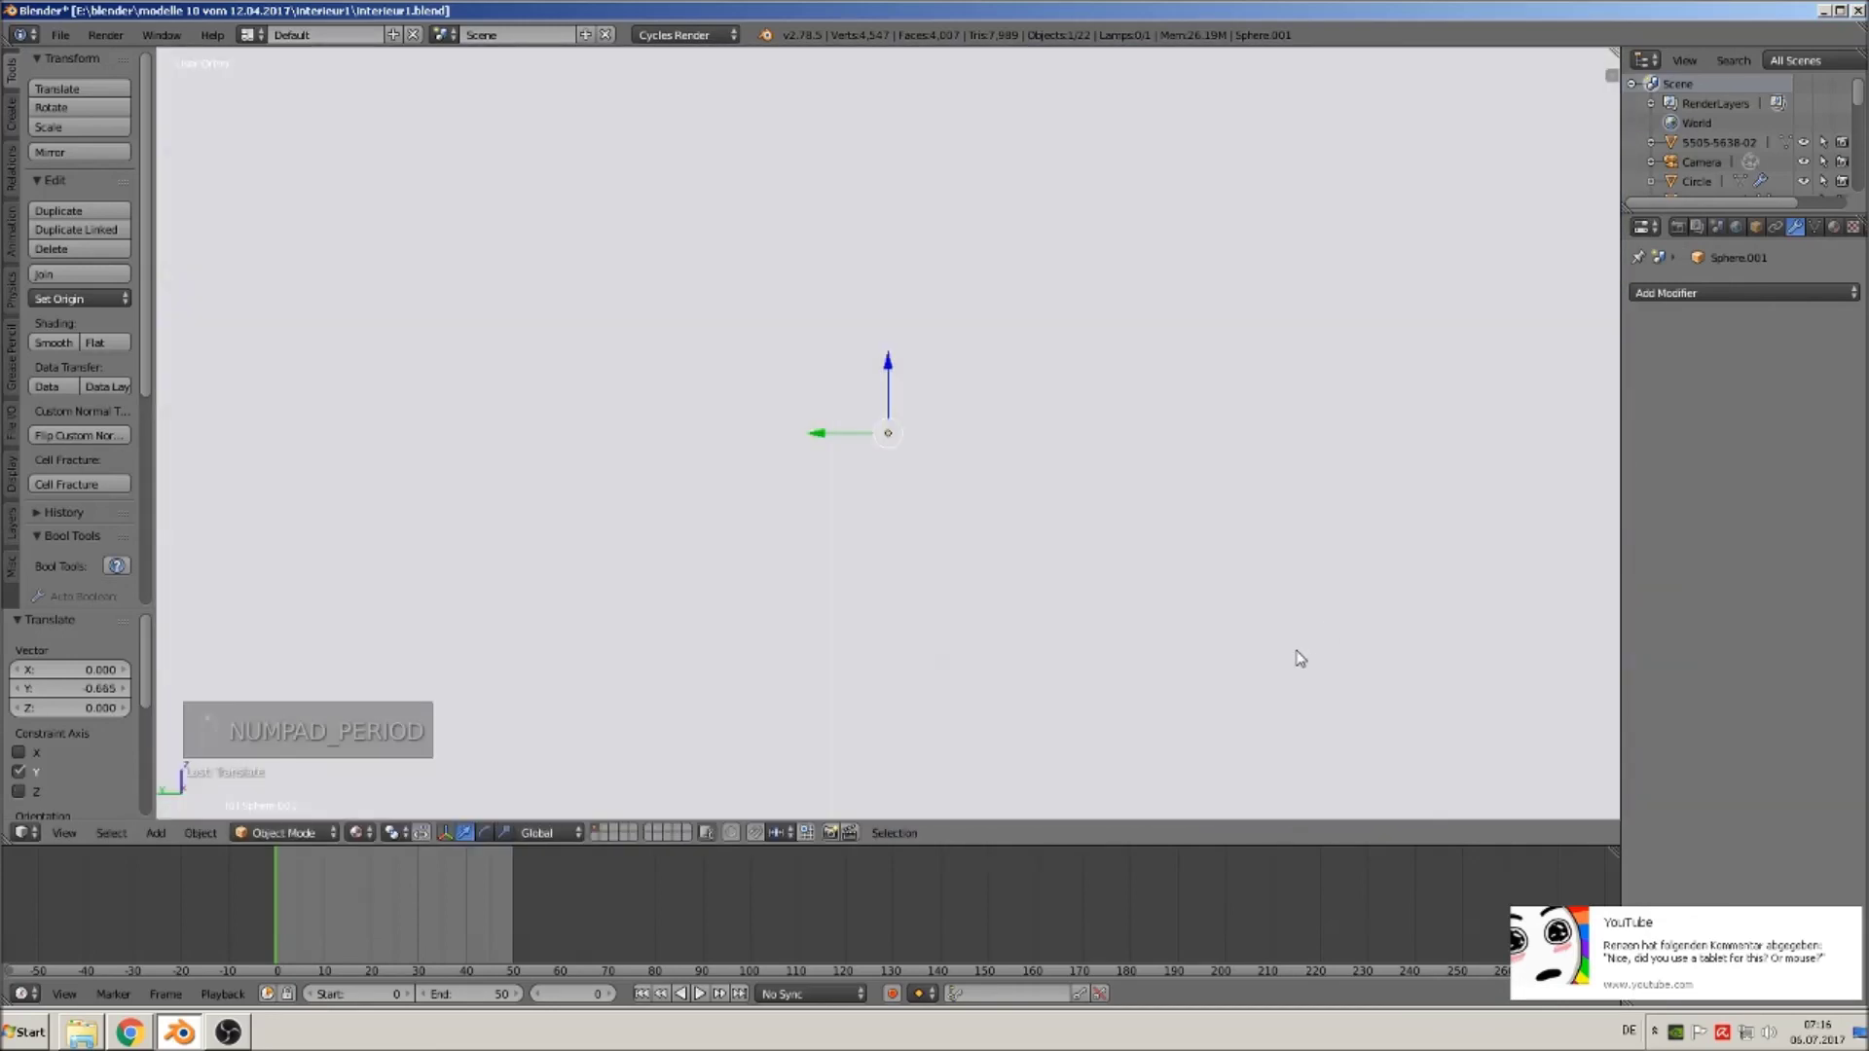
pyautogui.scroll(-5, 1215, 690)
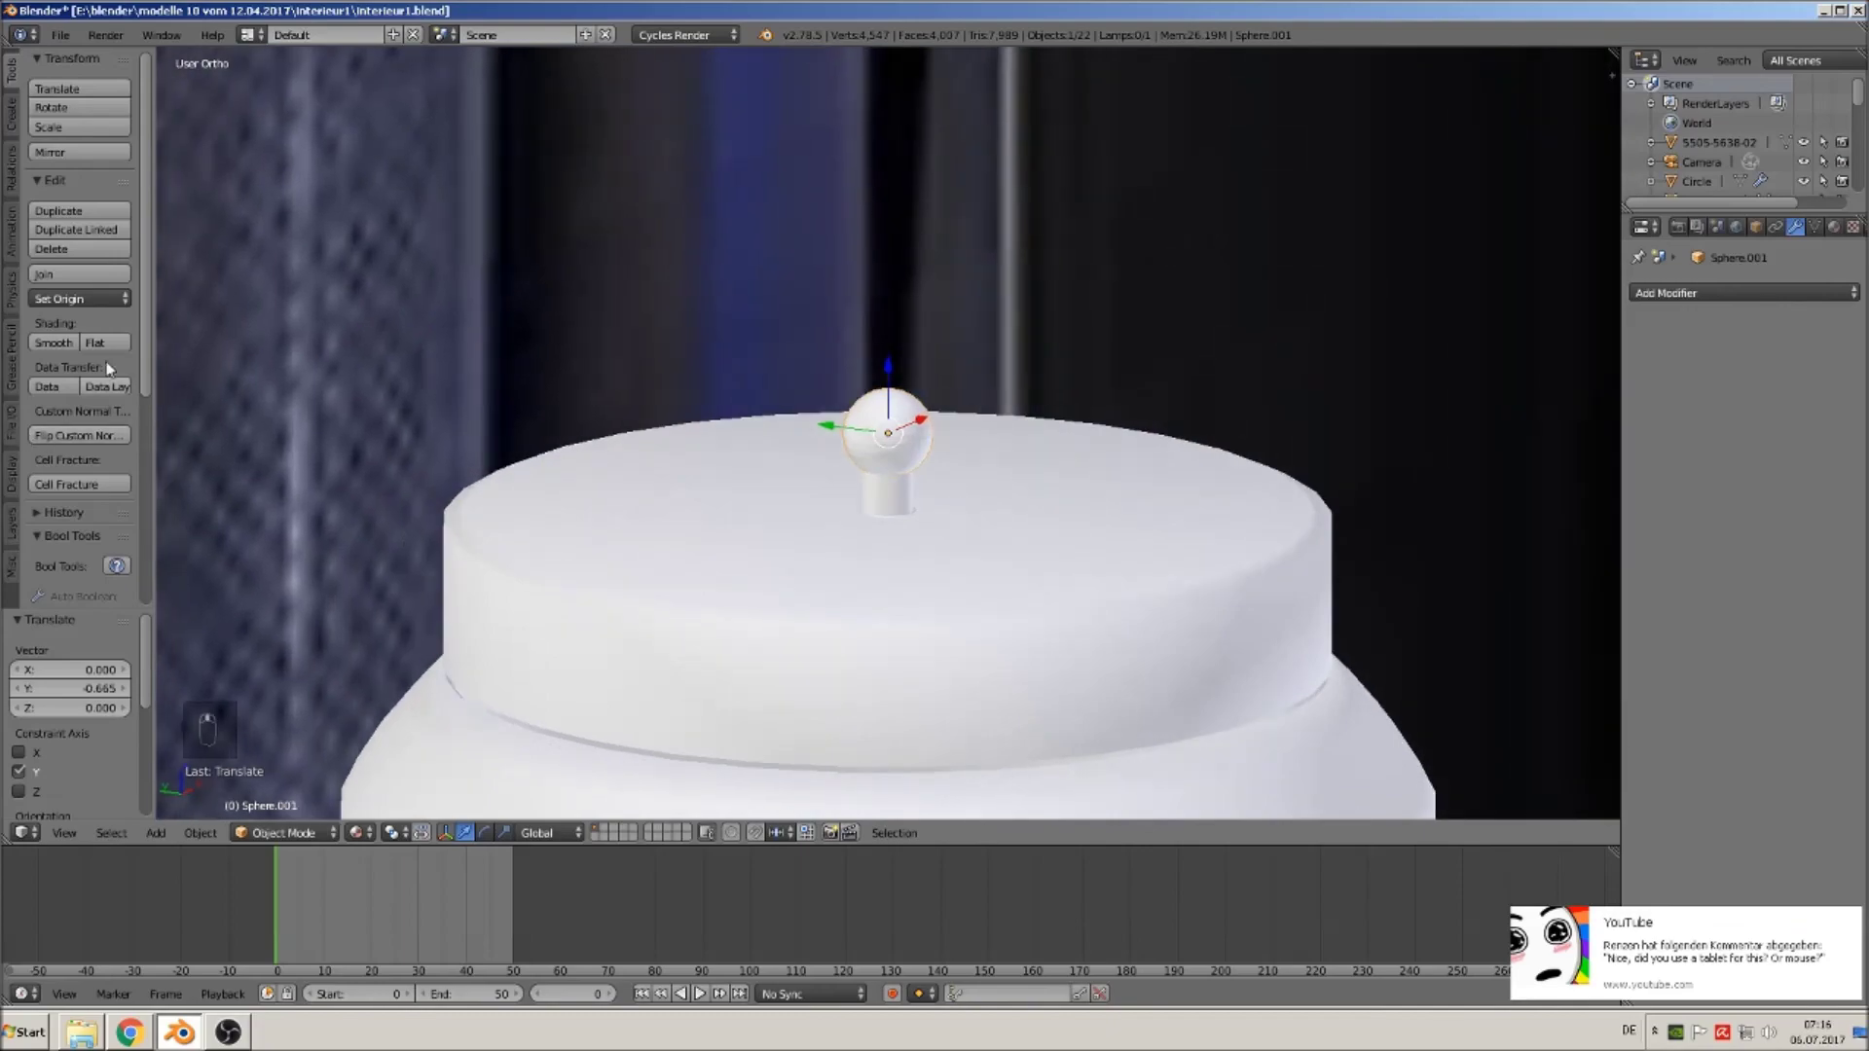